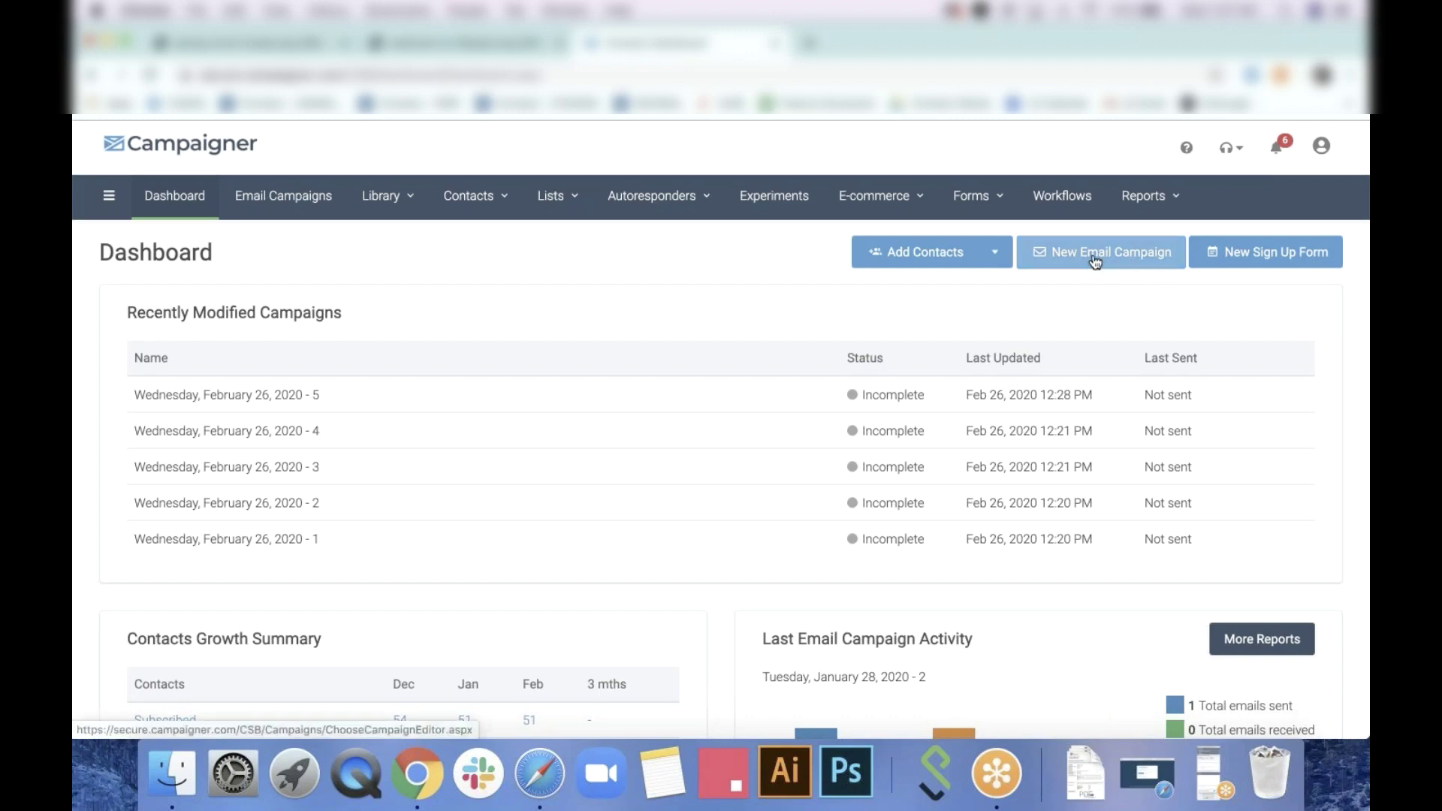
Start a new email campaign with the Drag & Drop Editor and reach the template chooser
left_click(1115, 269)
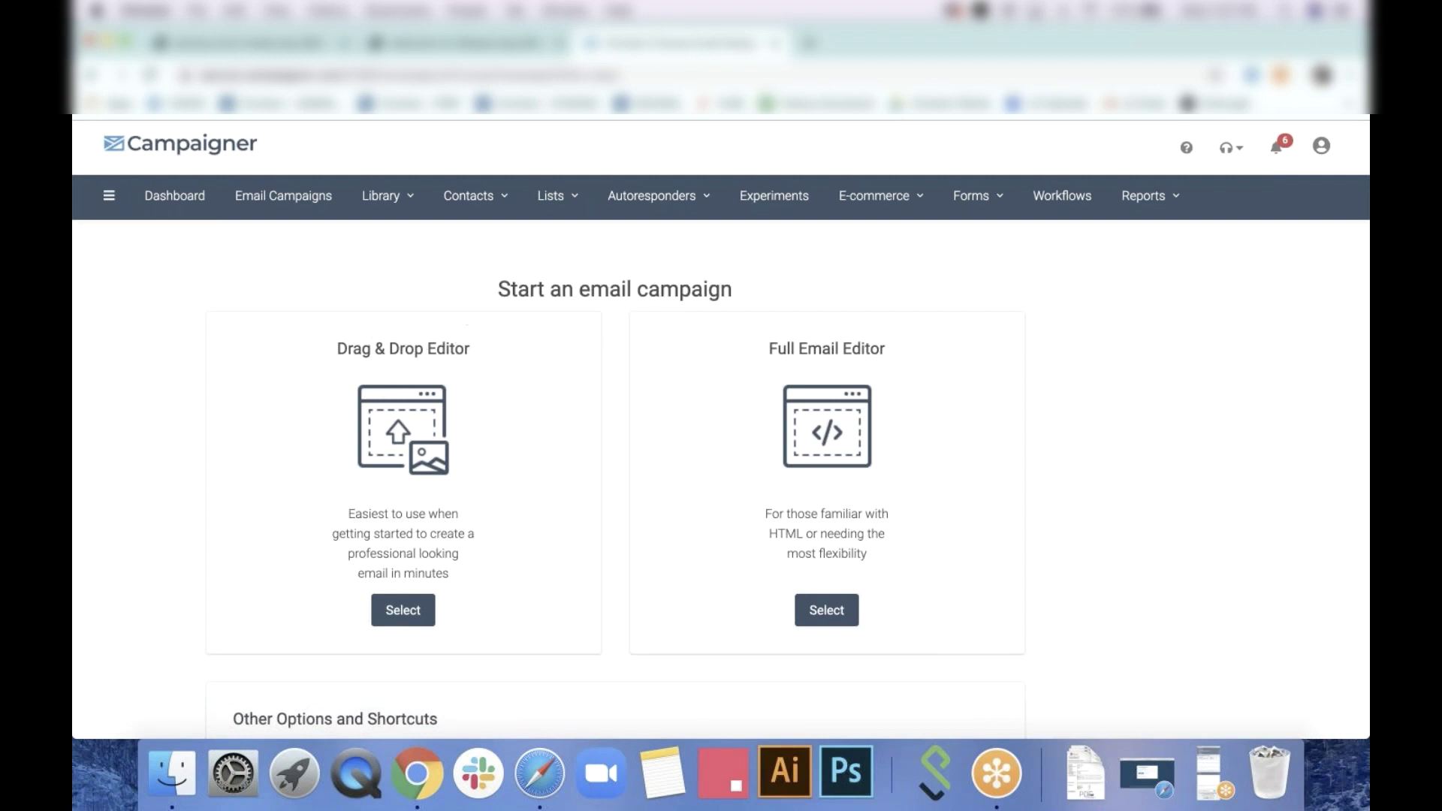
left_click(403, 610)
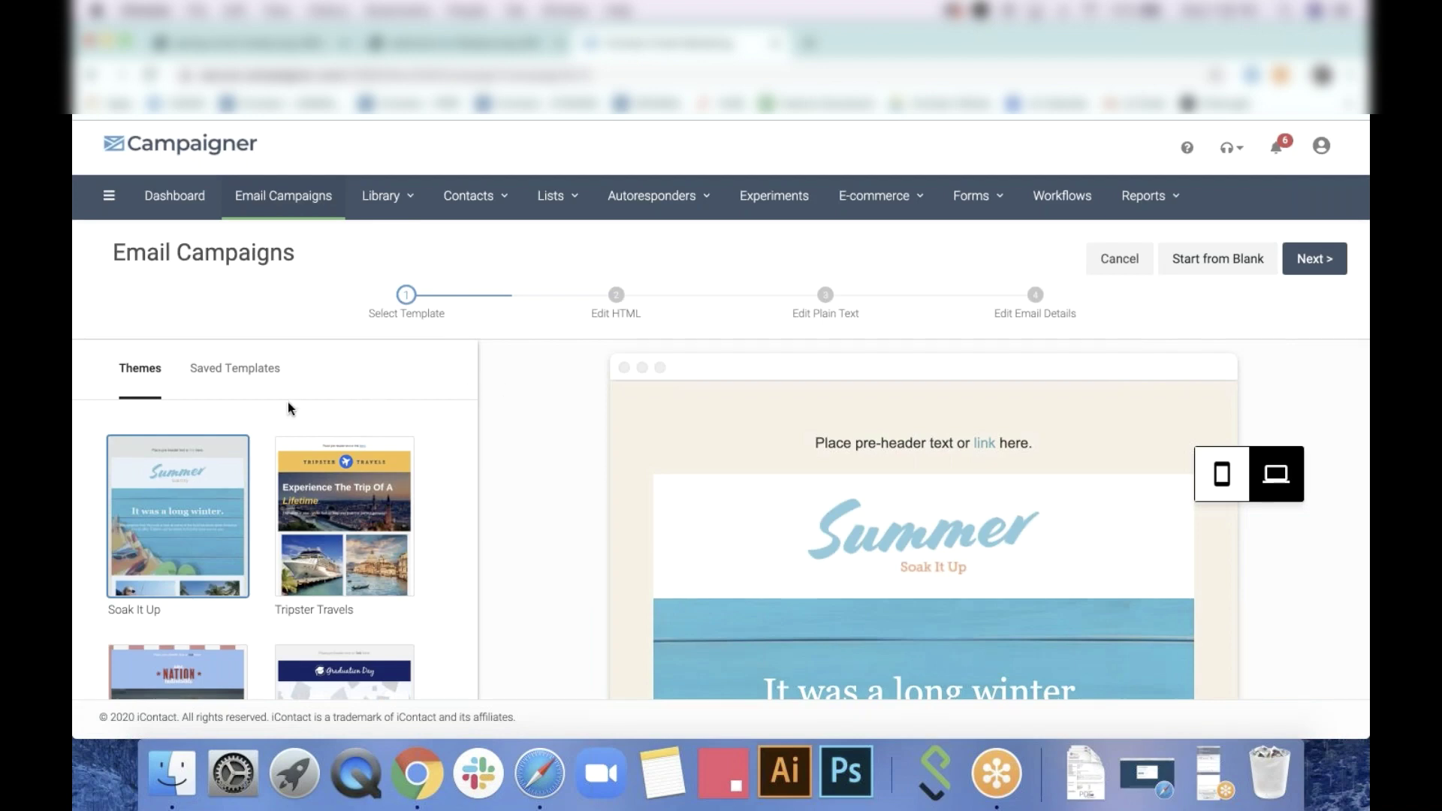
scroll(351, 420, "down", 1)
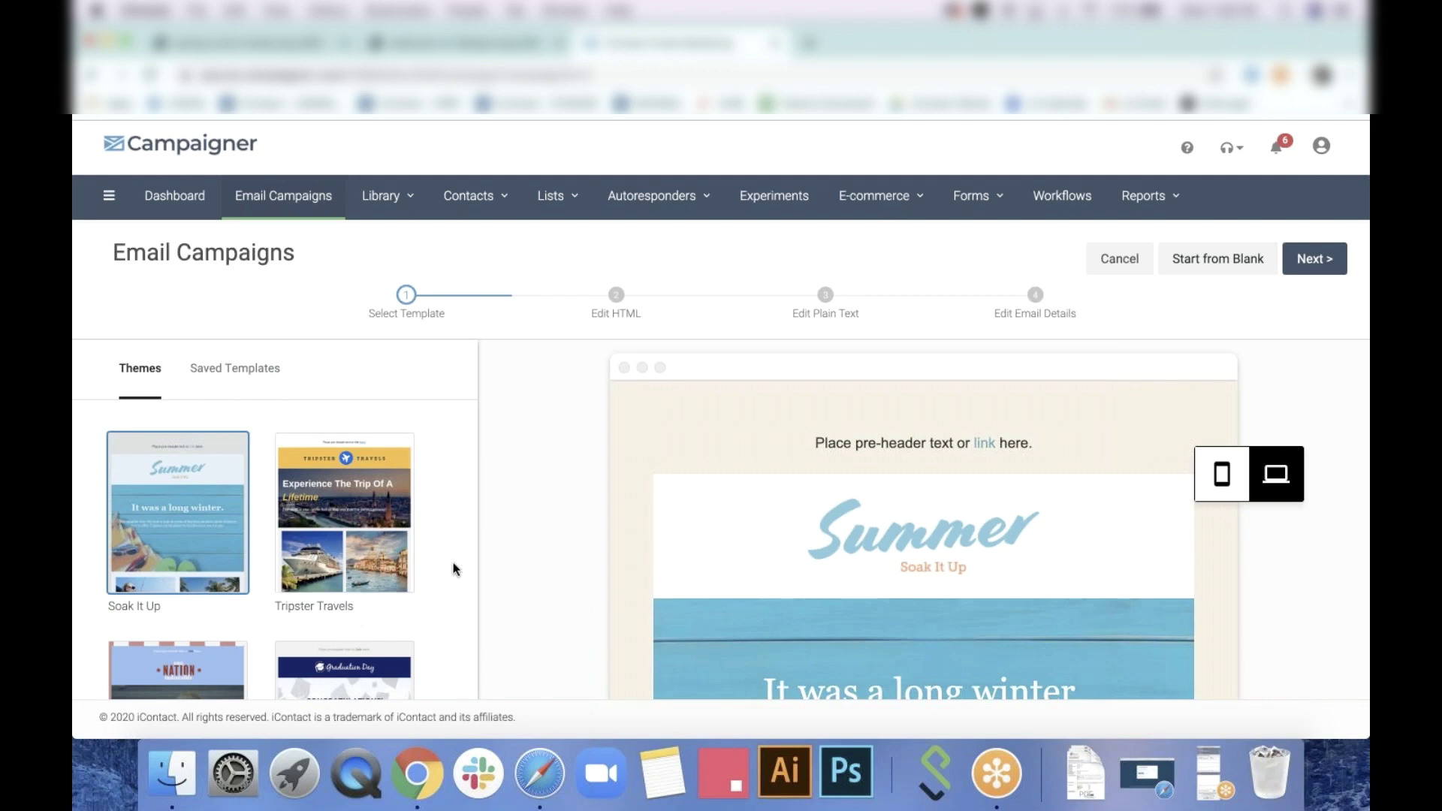
scroll(432, 467, "down", 3)
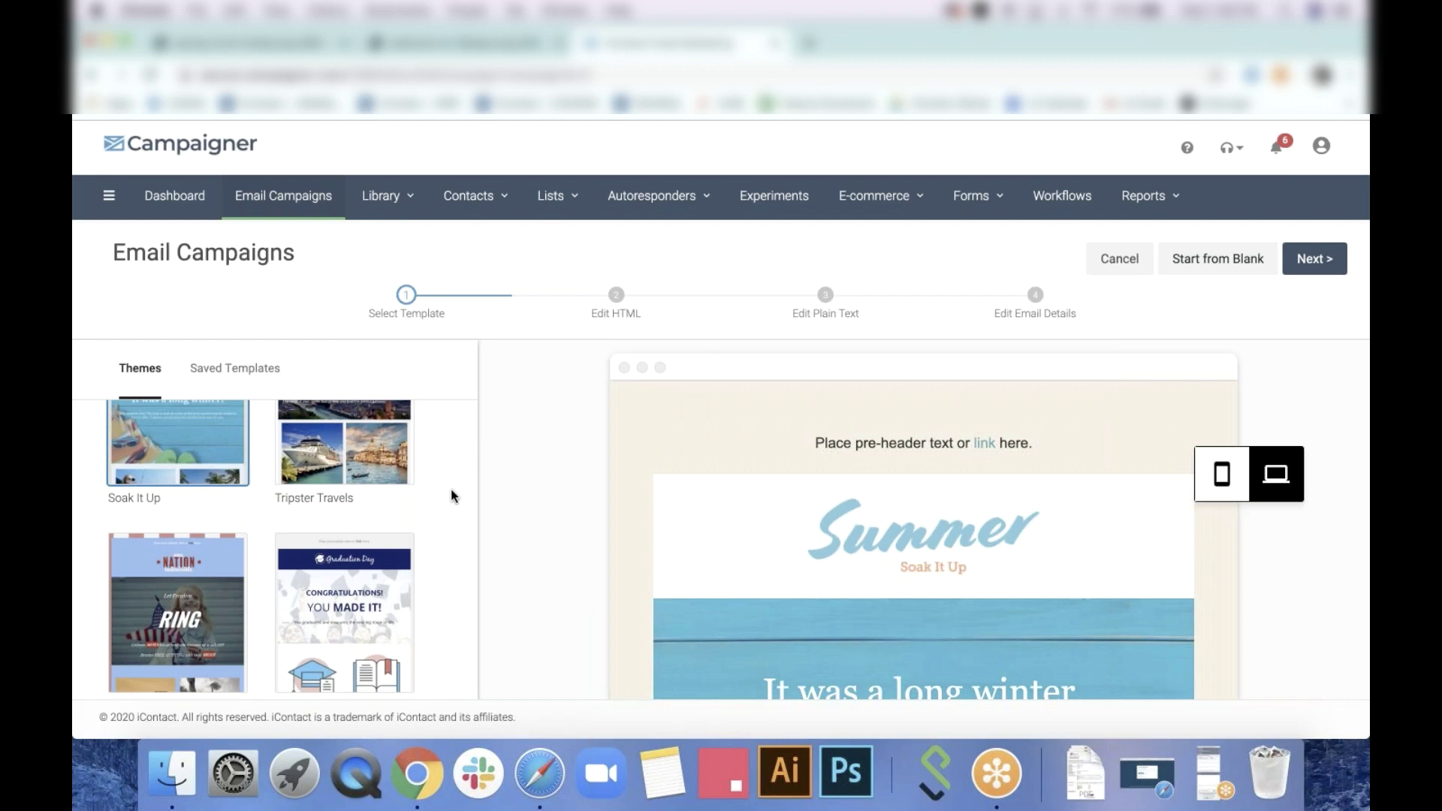
scroll(432, 505, "up", 2)
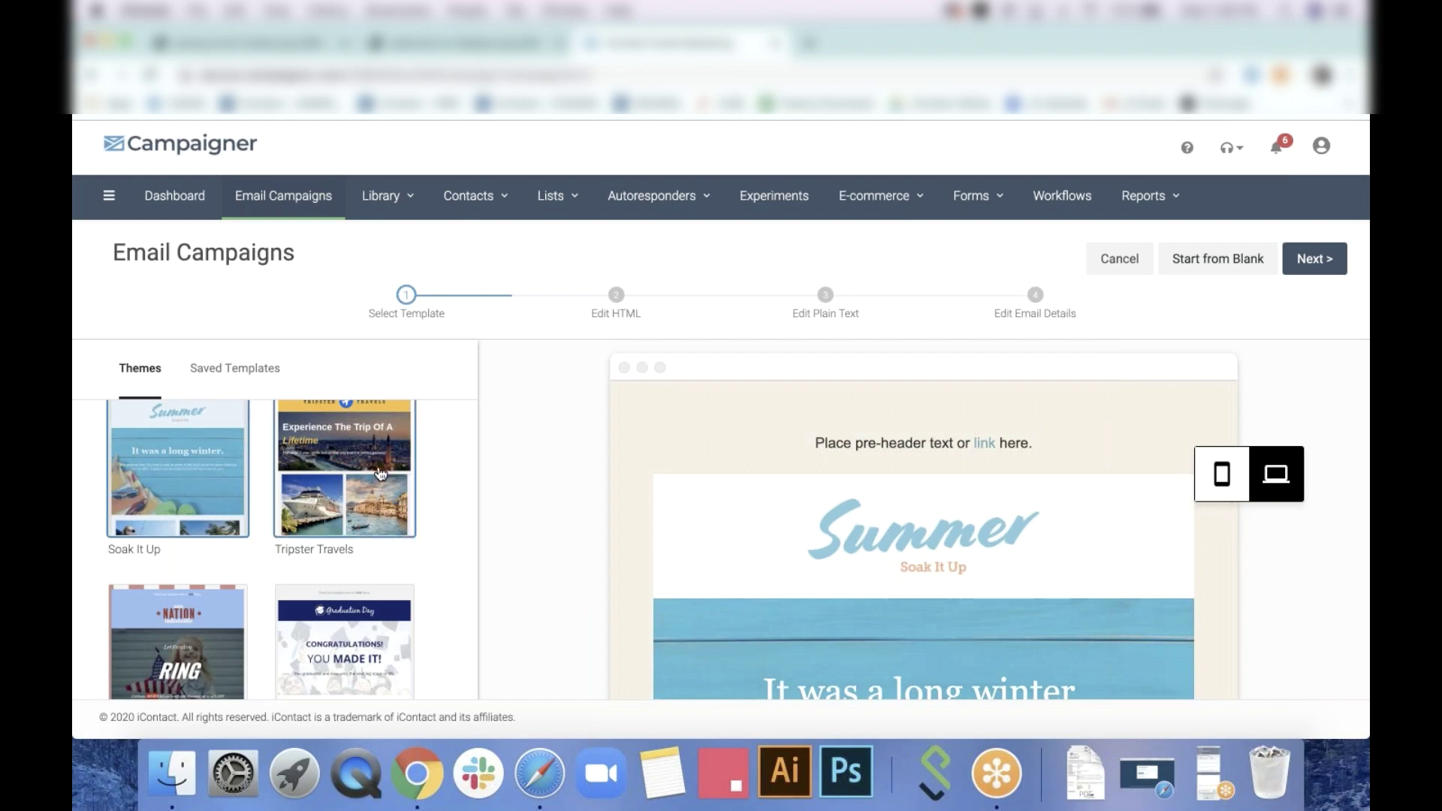
scroll(314, 555, "down", 10)
scroll(314, 556, "down", 3)
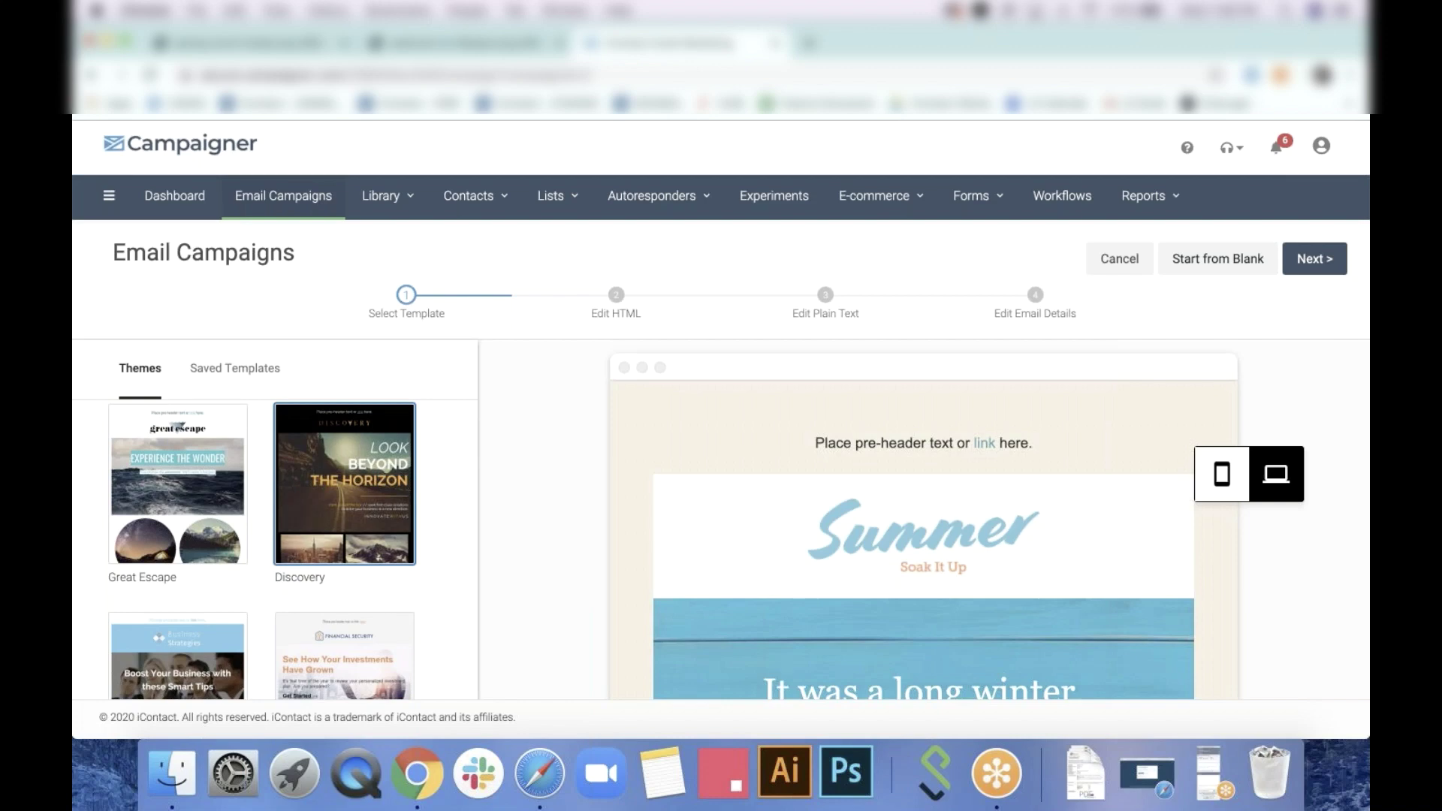
Open the Great Escape theme's layouts and preview the Newsletter 3 layout
left_click(217, 487)
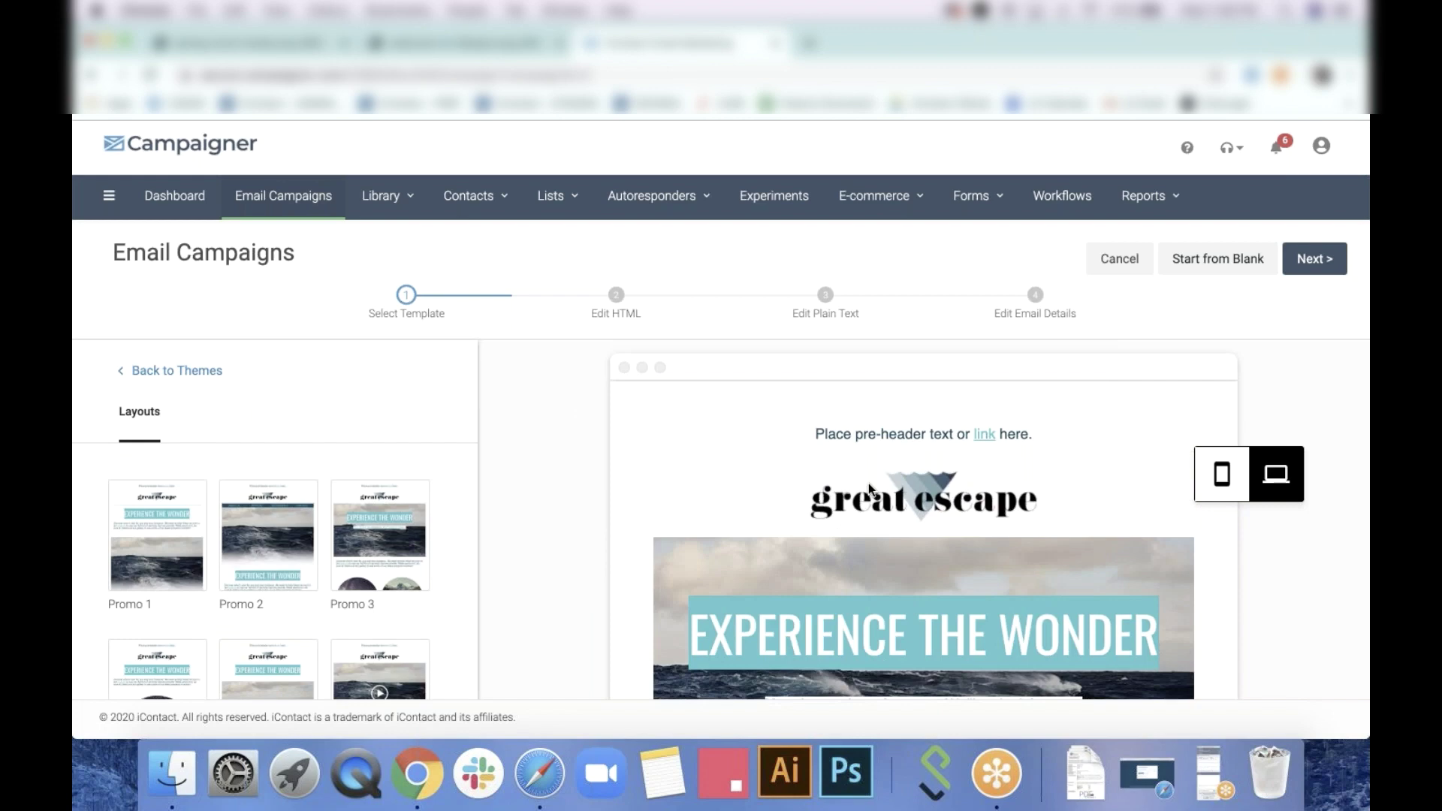
scroll(868, 484, "down", 10)
scroll(868, 484, "down", 5)
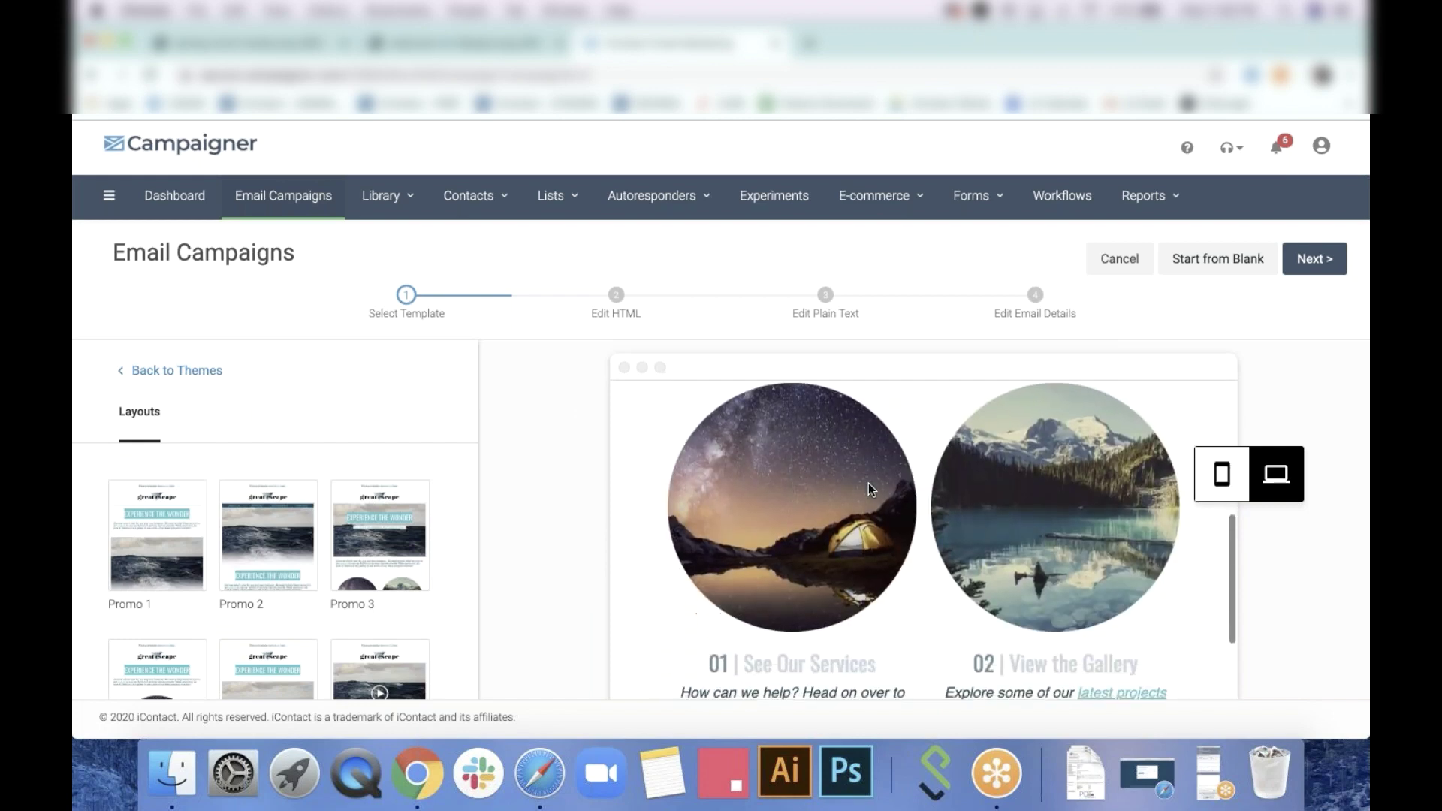
scroll(868, 484, "up", 15)
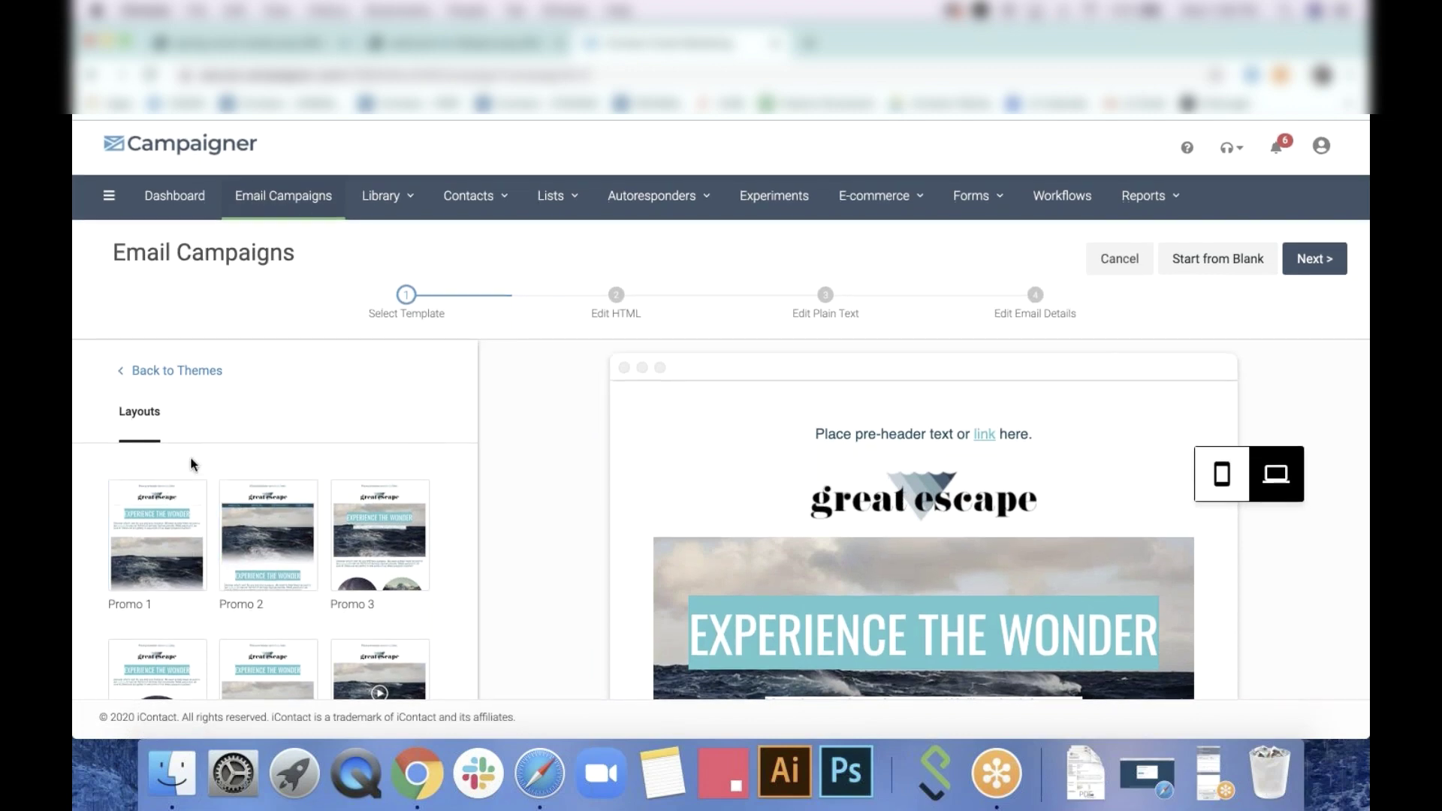
scroll(220, 563, "down", 3)
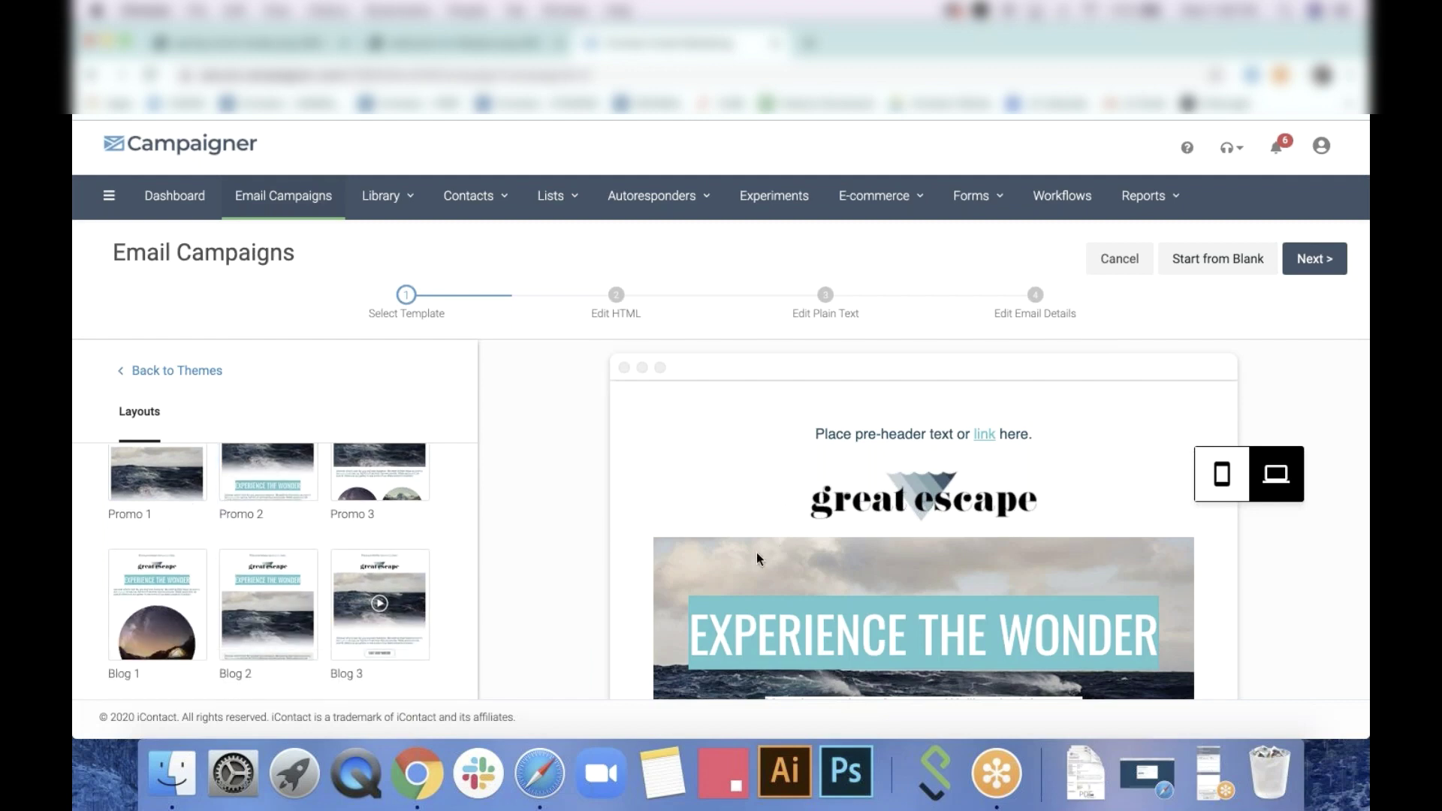
scroll(374, 582, "down", 6)
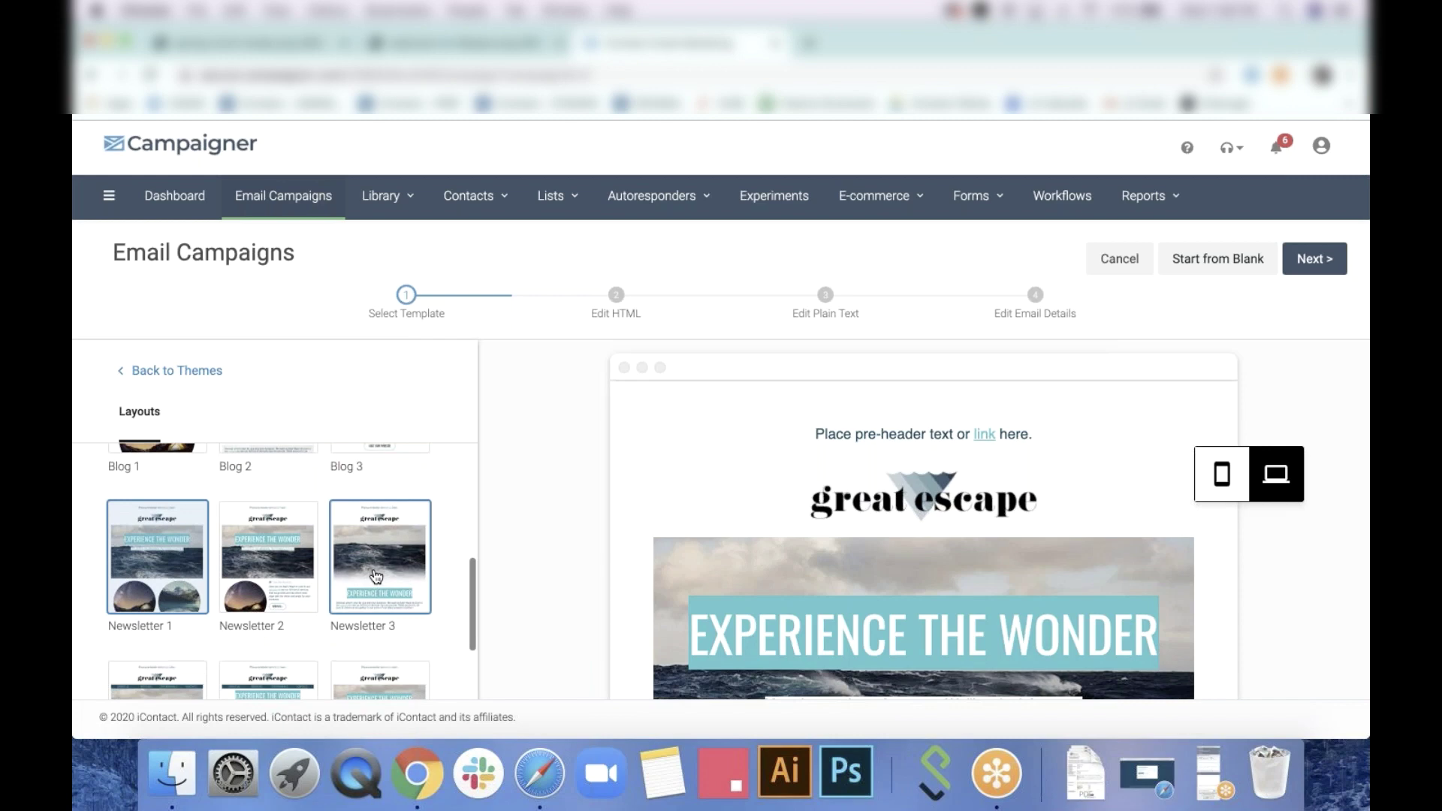
left_click(376, 576)
scroll(944, 476, "down", 4)
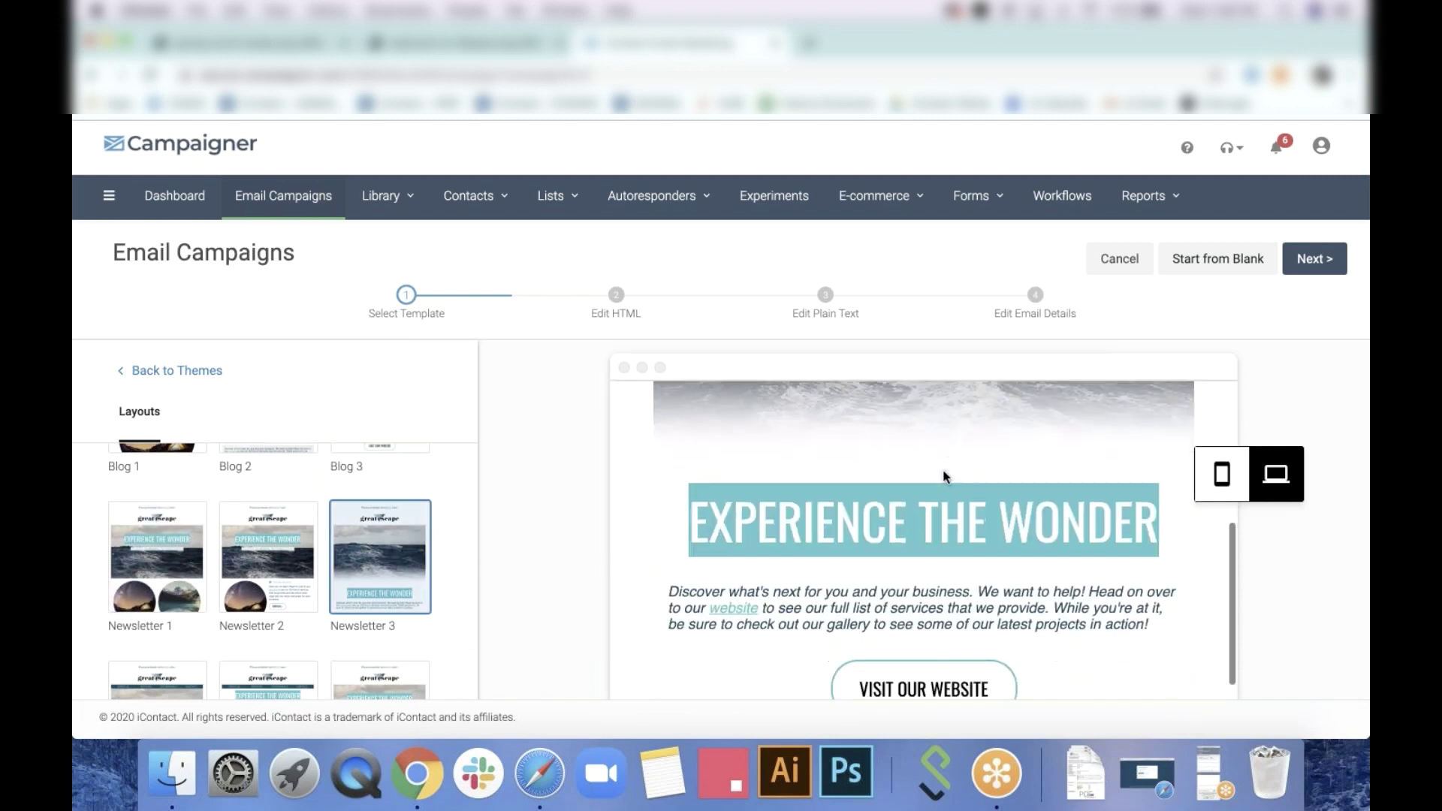
scroll(944, 477, "down", 5)
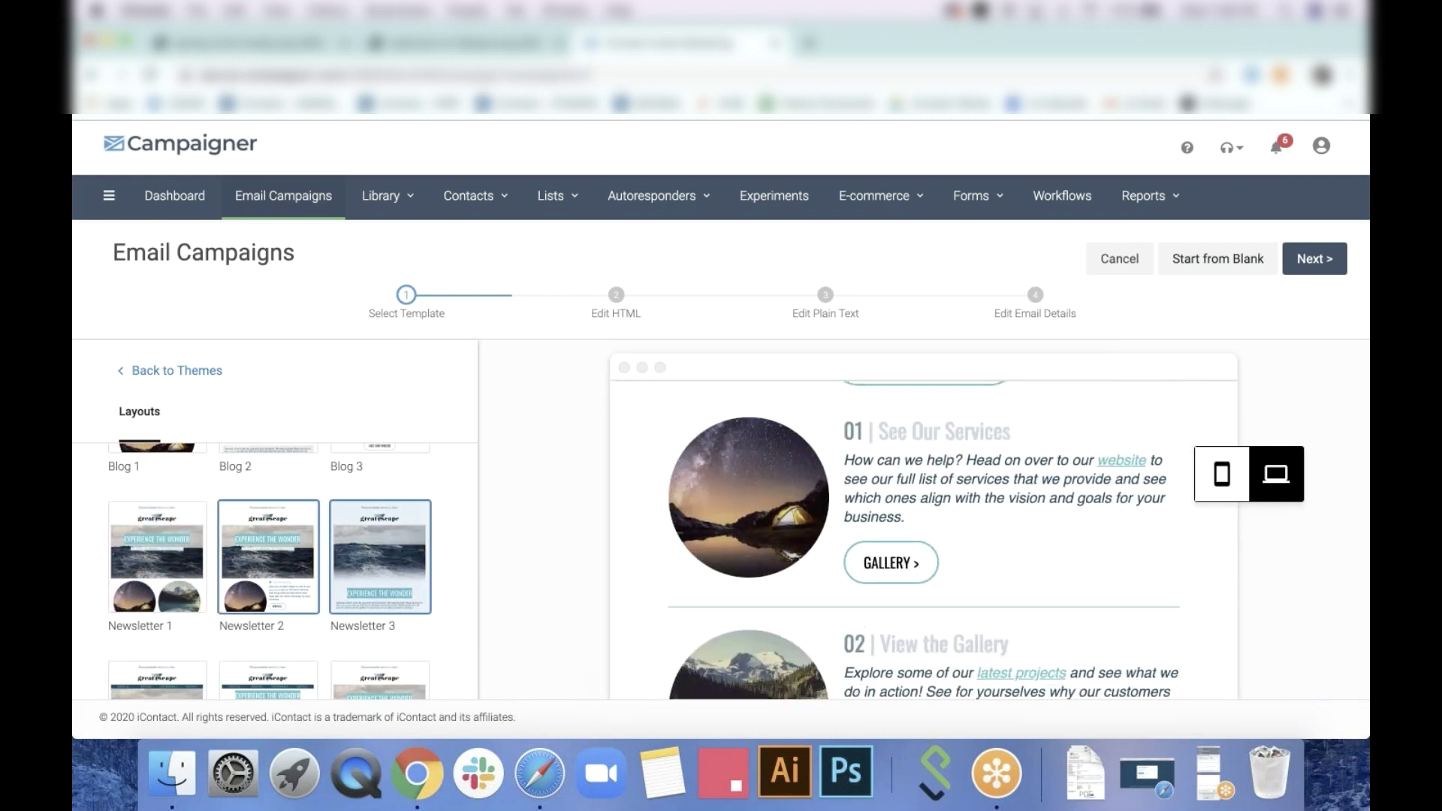
scroll(225, 578, "down", 3)
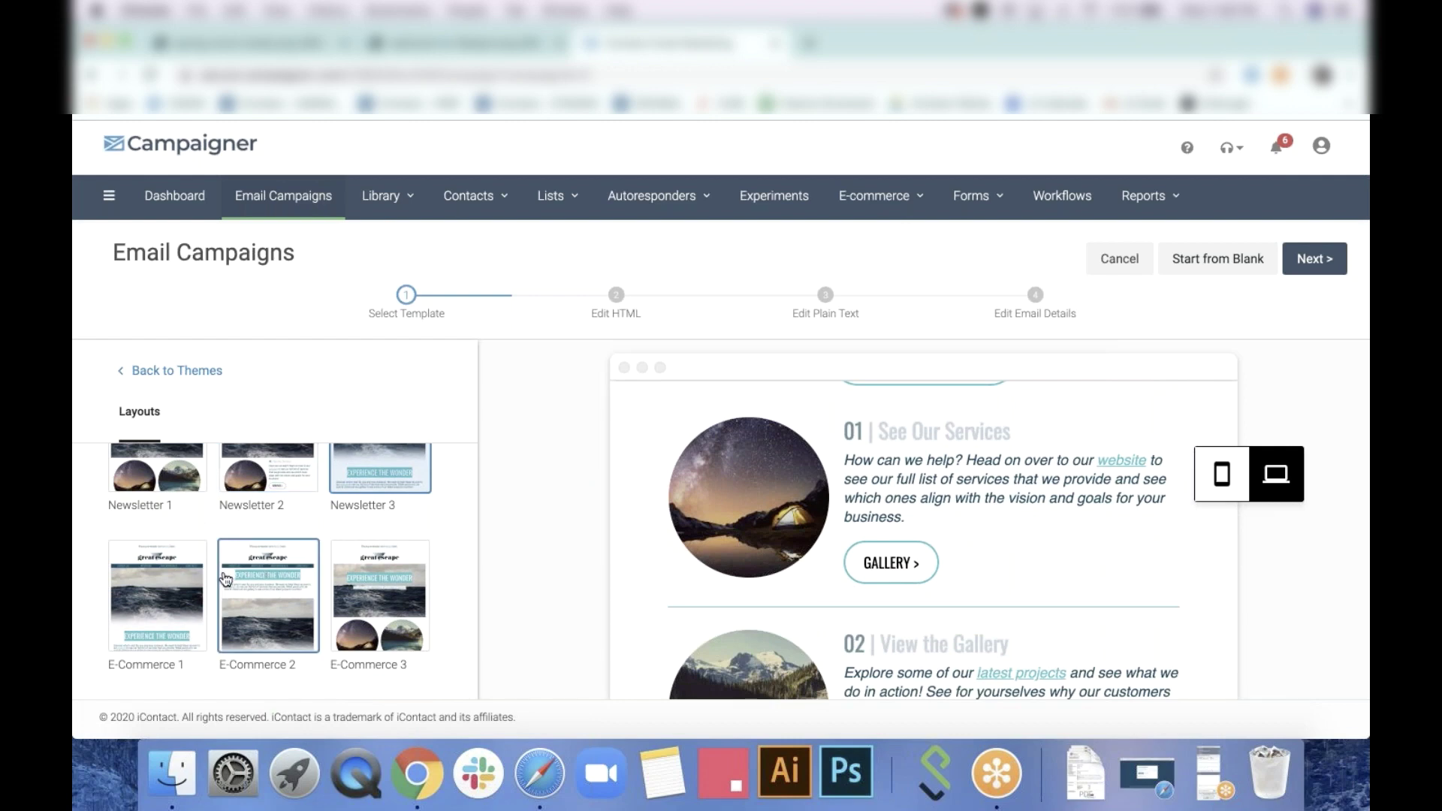
Preview the E-Commerce 3 layout in full, then return to the list of themes
left_click(408, 594)
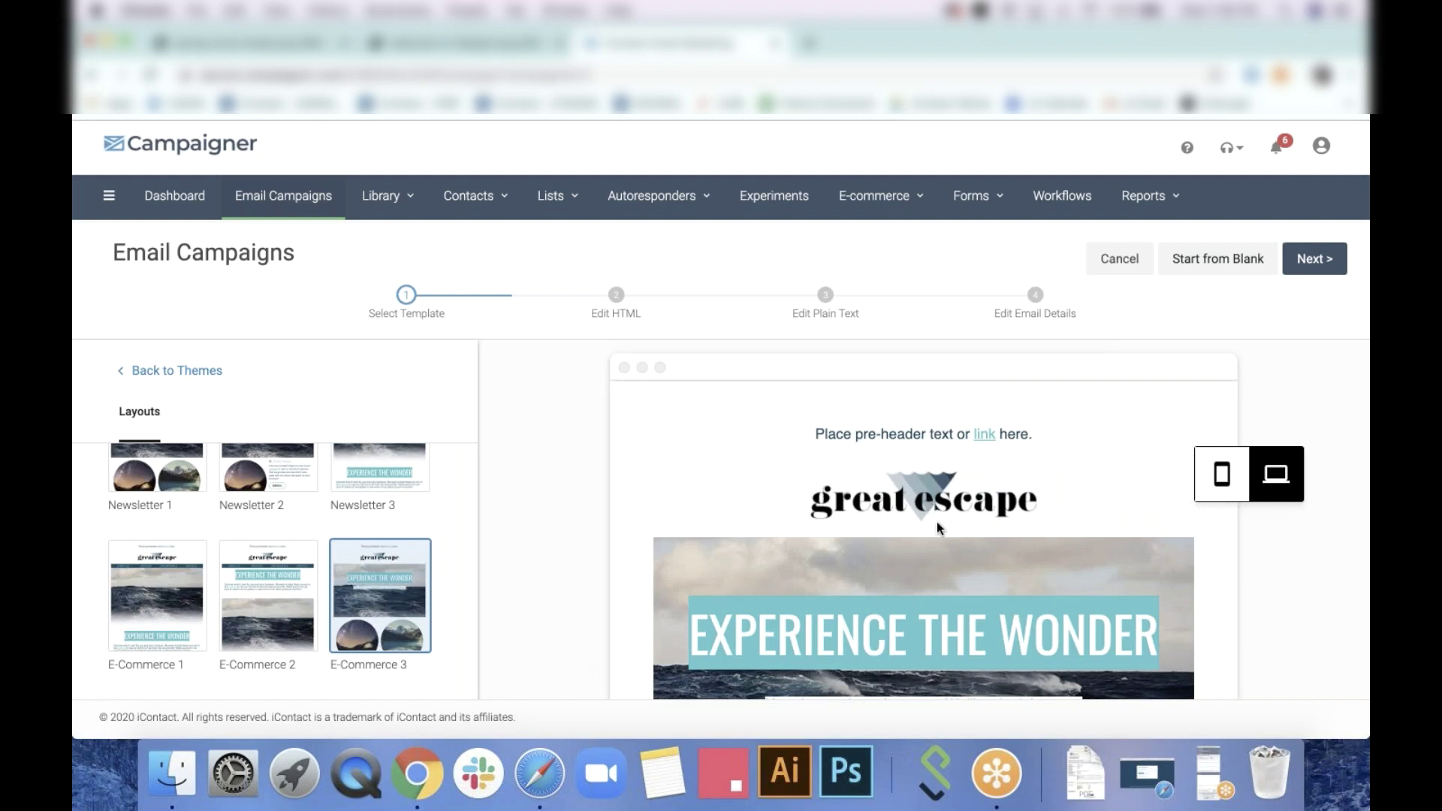
scroll(936, 521, "down", 10)
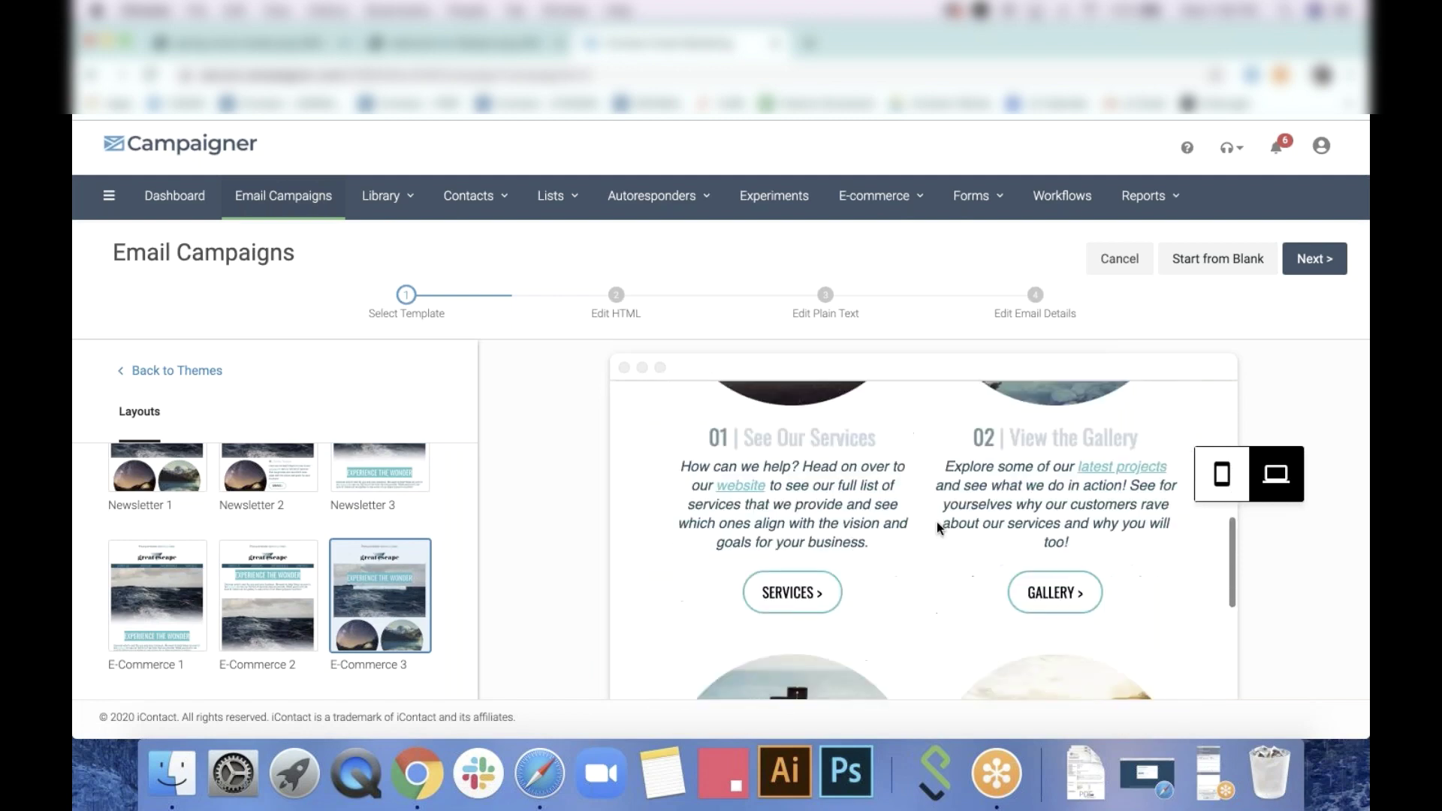
scroll(936, 521, "down", 6)
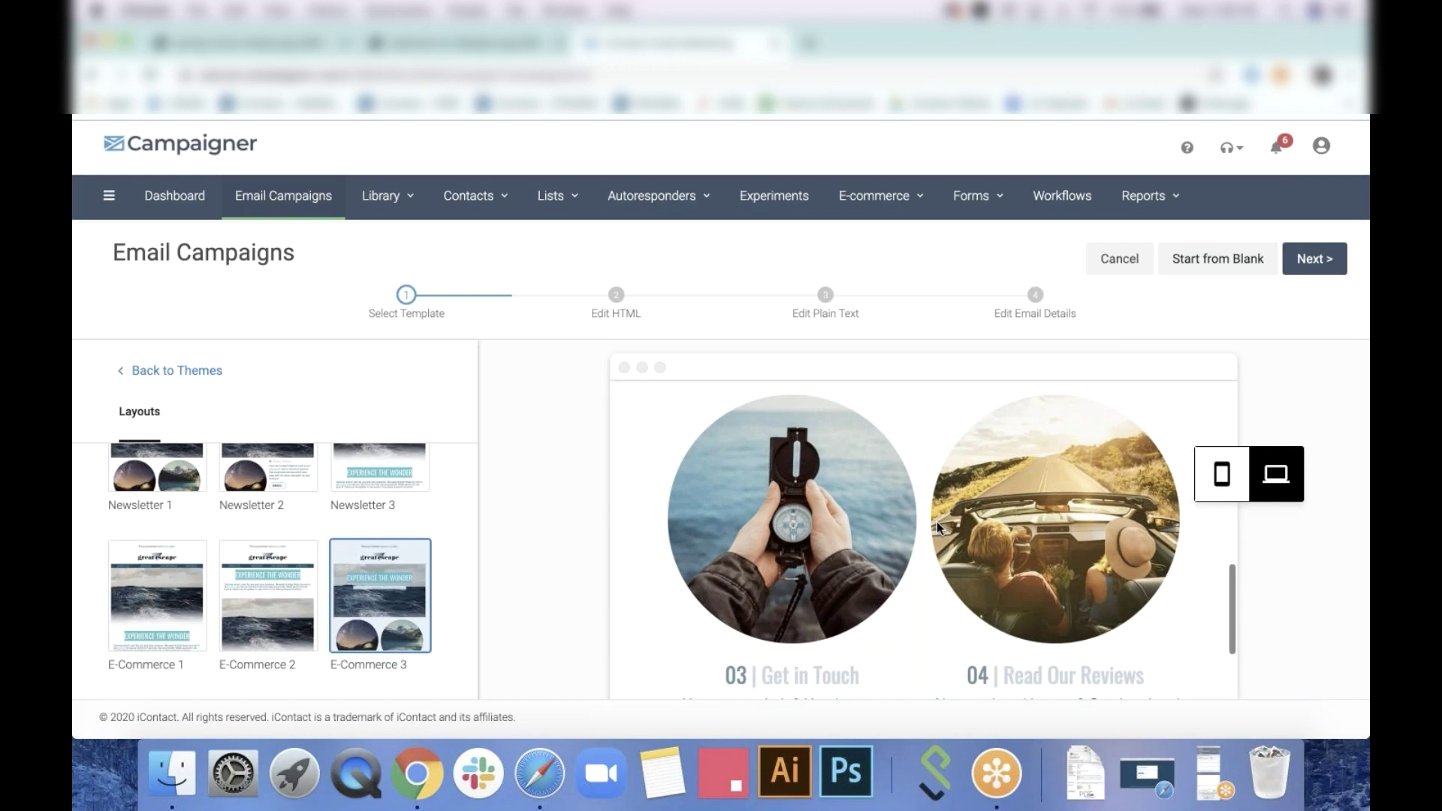
scroll(936, 522, "down", 5)
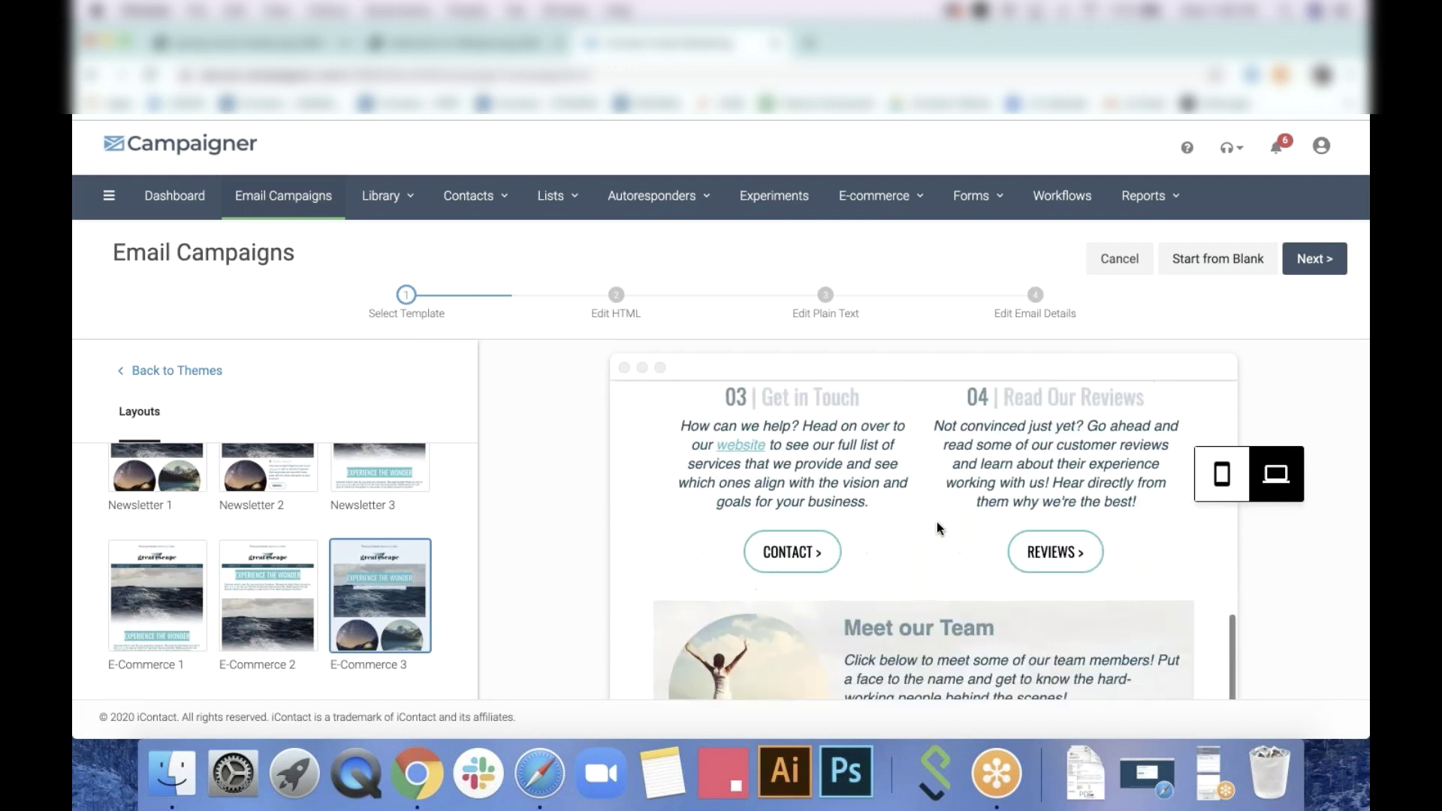
scroll(936, 521, "down", 8)
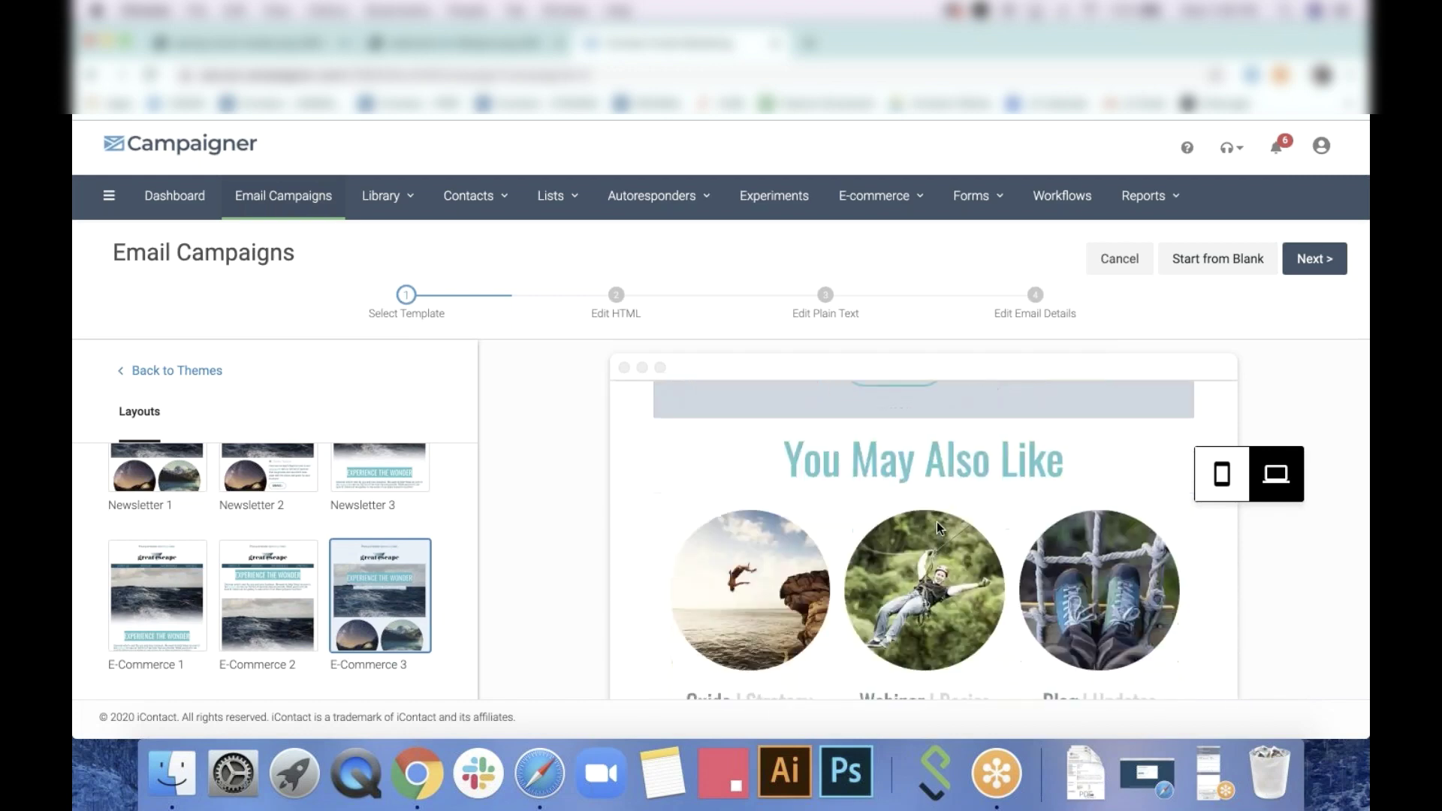
scroll(936, 521, "down", 5)
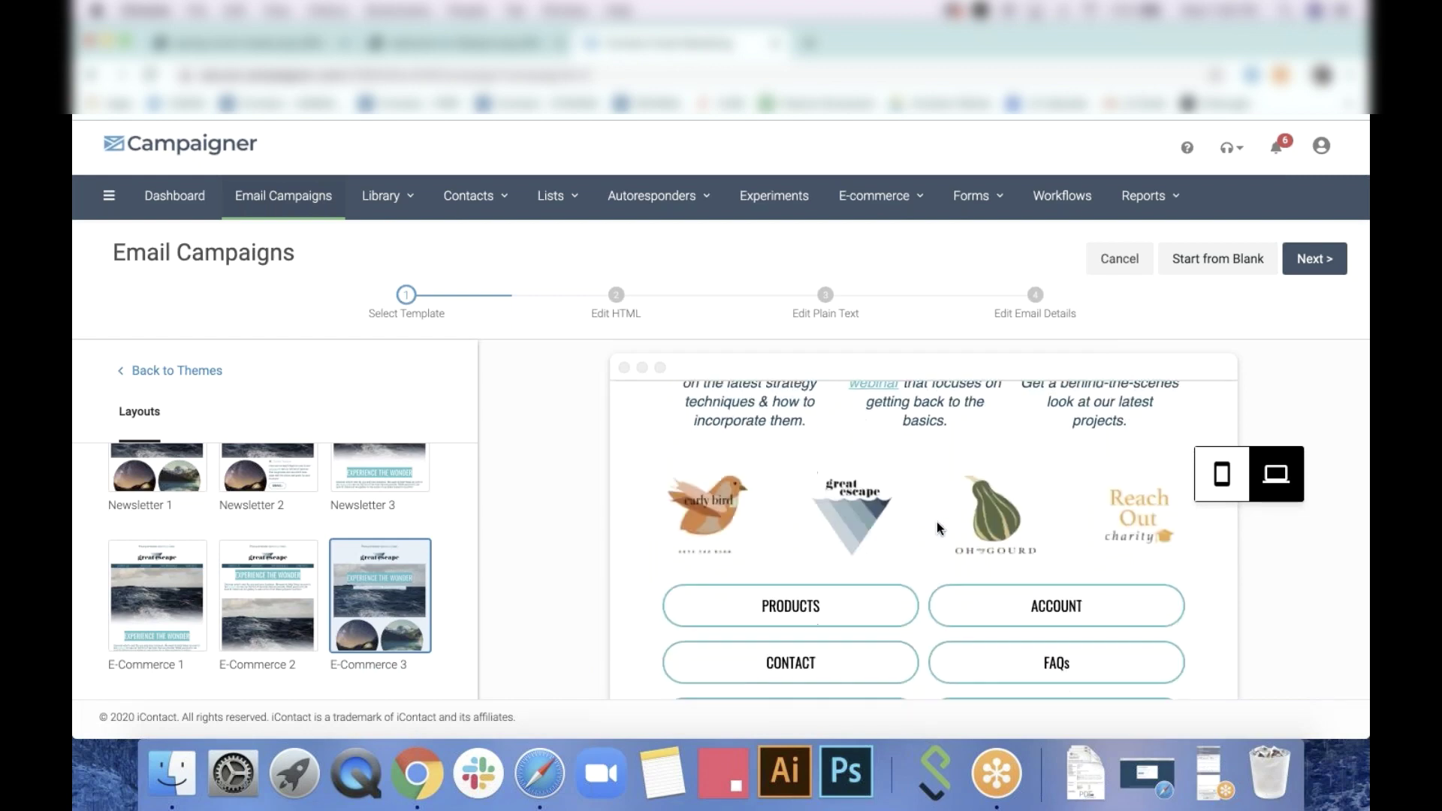
scroll(936, 529, "down", 1)
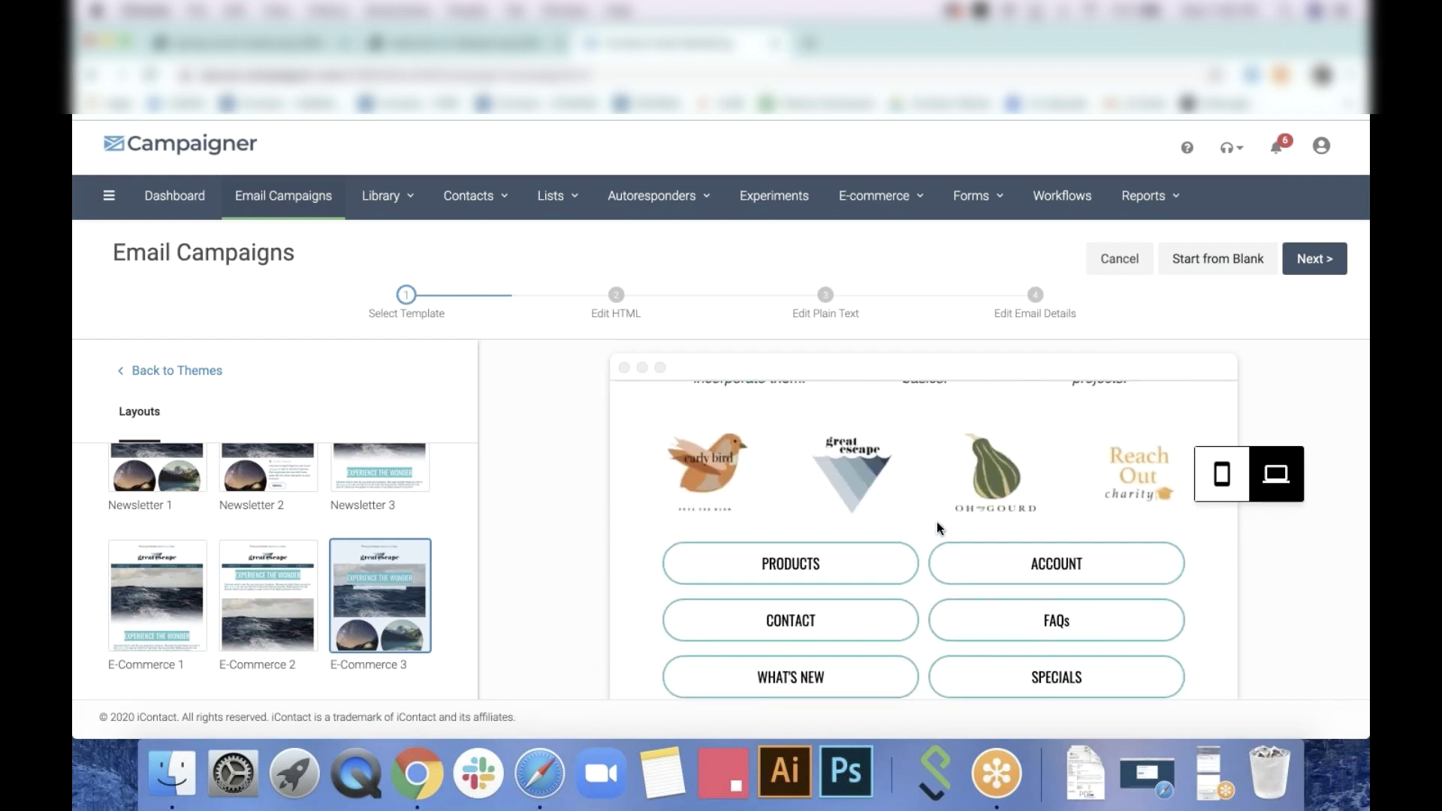
scroll(936, 522, "up", 15)
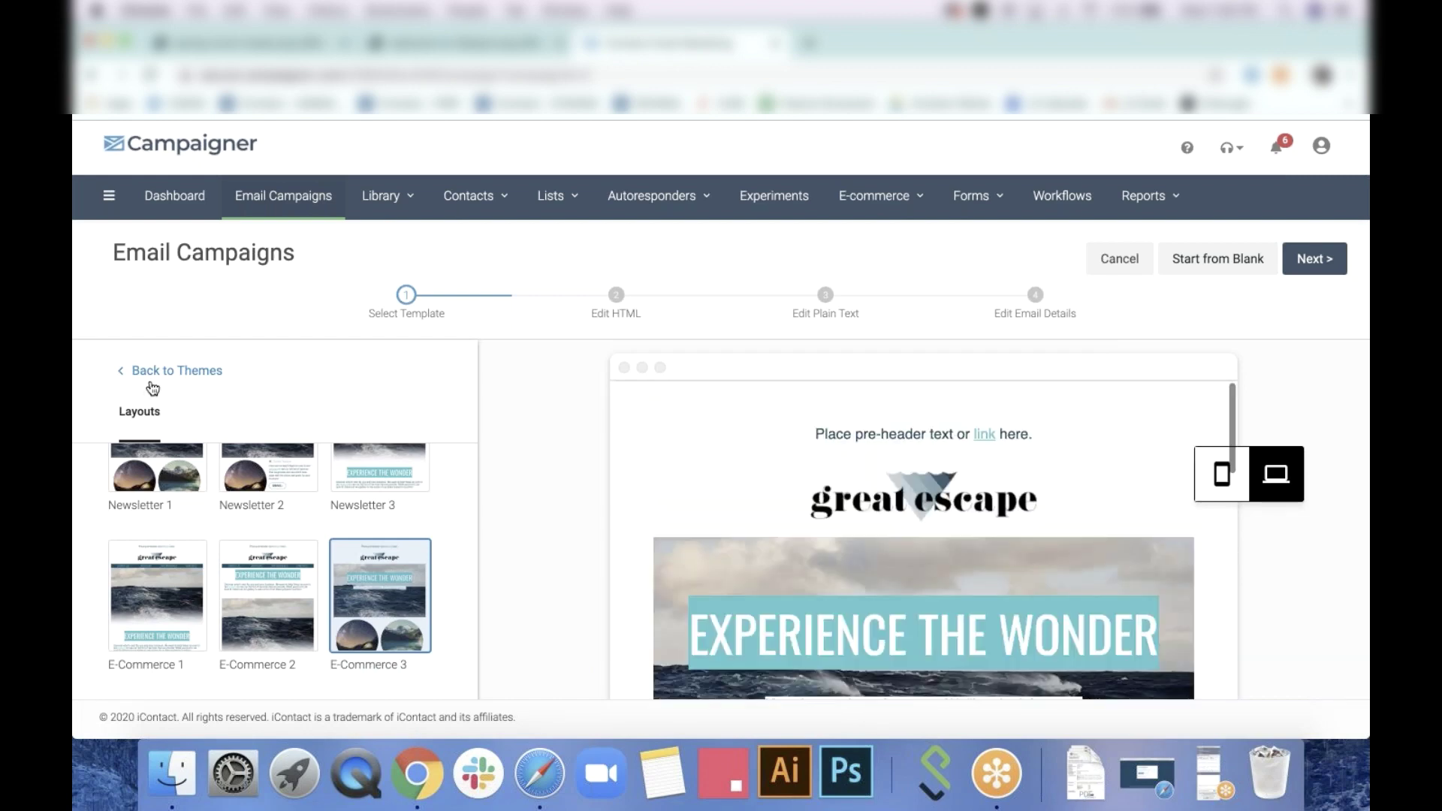
left_click(150, 376)
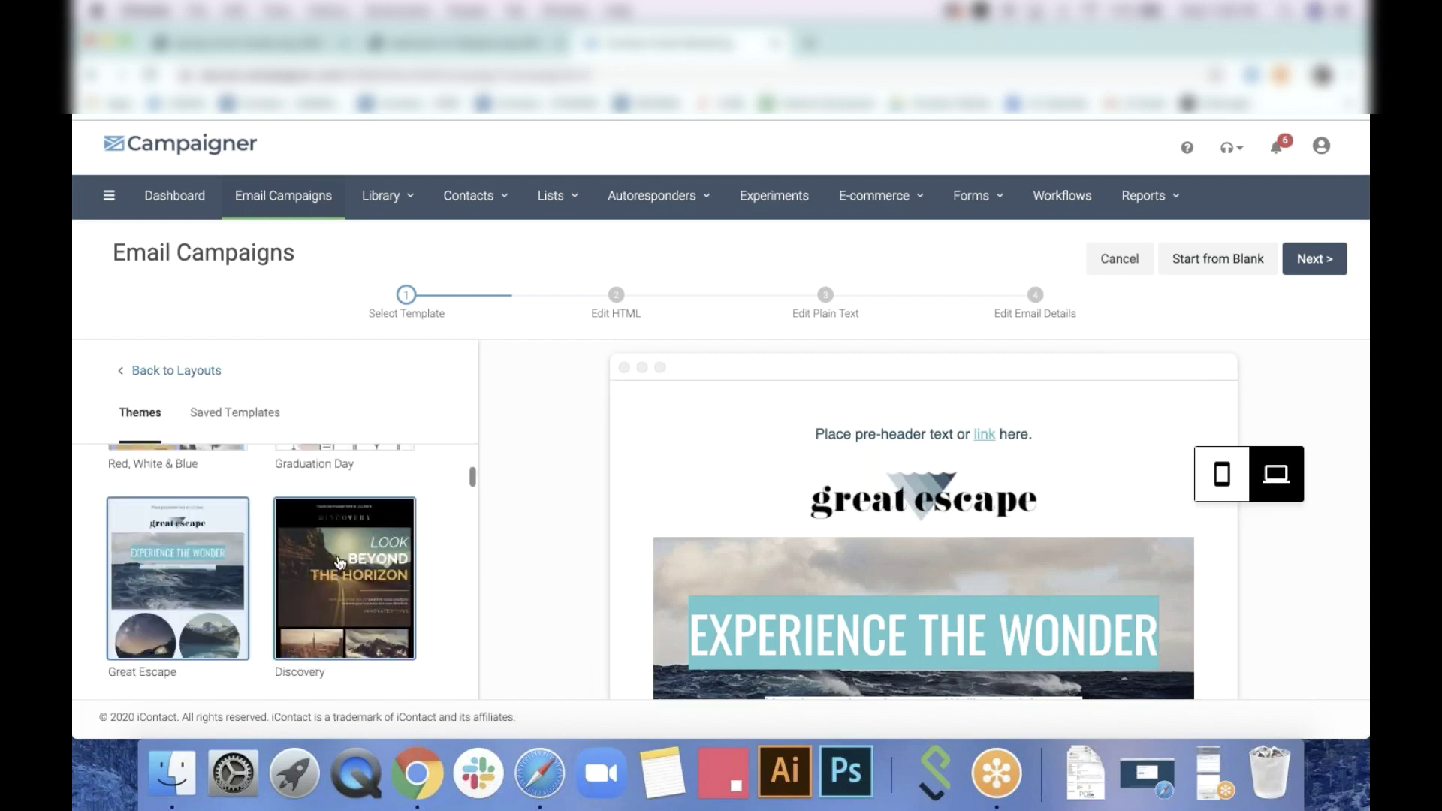
Switch the Great Escape "Experience the Wonder" preview to mobile and scroll through it
scroll(340, 563, "down", 5)
scroll(340, 563, "down", 2)
scroll(340, 563, "up", 5)
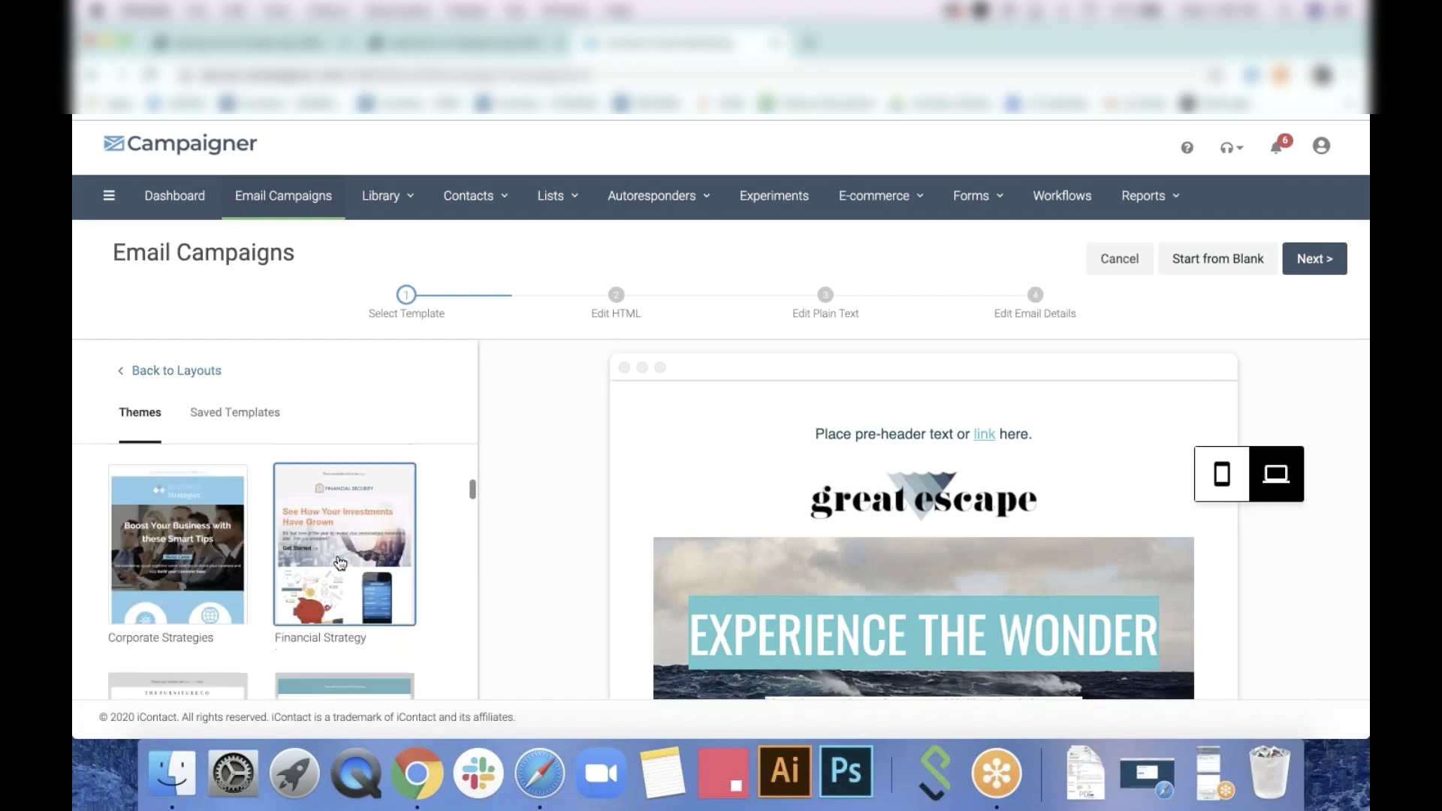
scroll(339, 562, "up", 1)
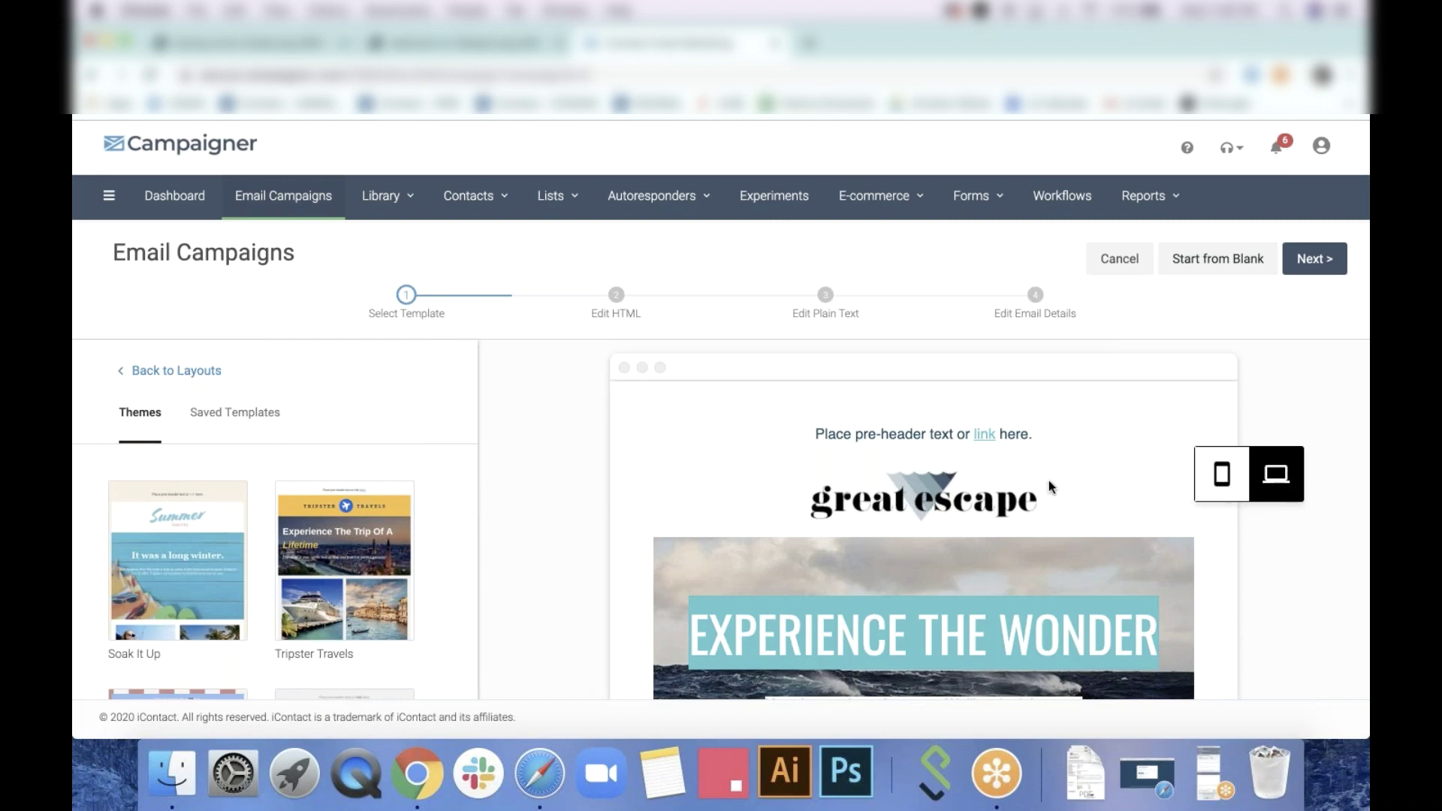
scroll(1049, 480, "down", 8)
left_click(1222, 473)
scroll(1007, 525, "down", 8)
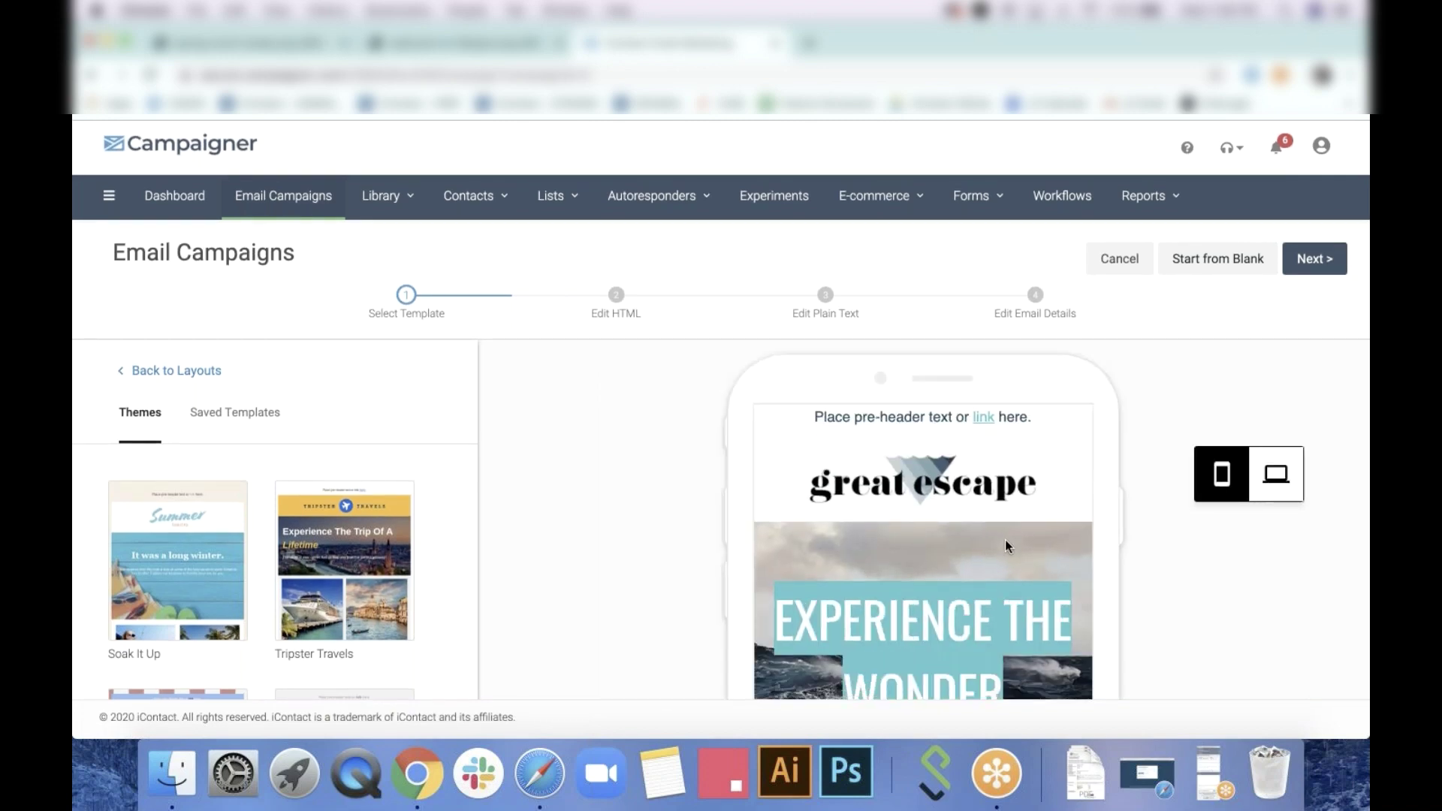
scroll(1005, 540, "down", 10)
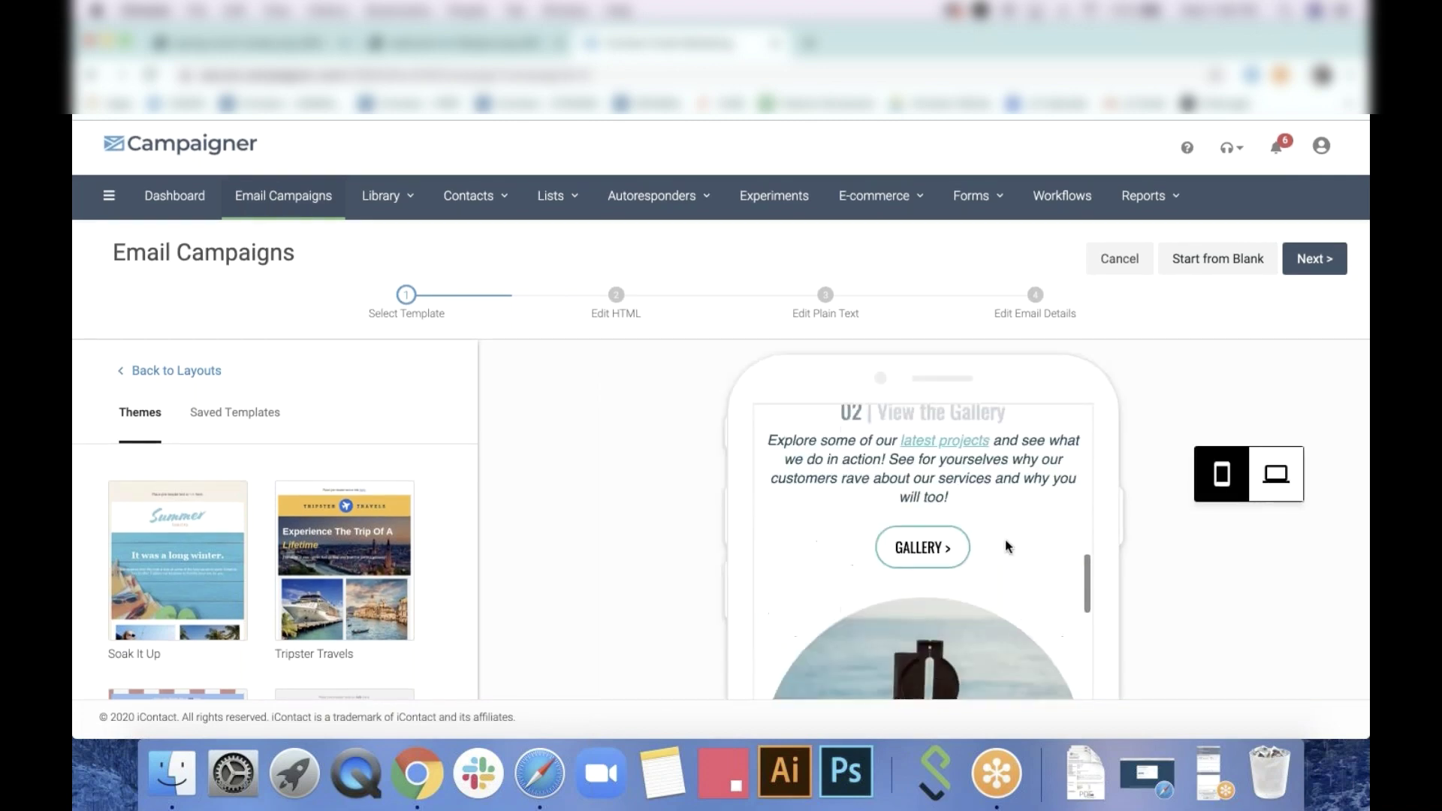
scroll(1005, 539, "up", 18)
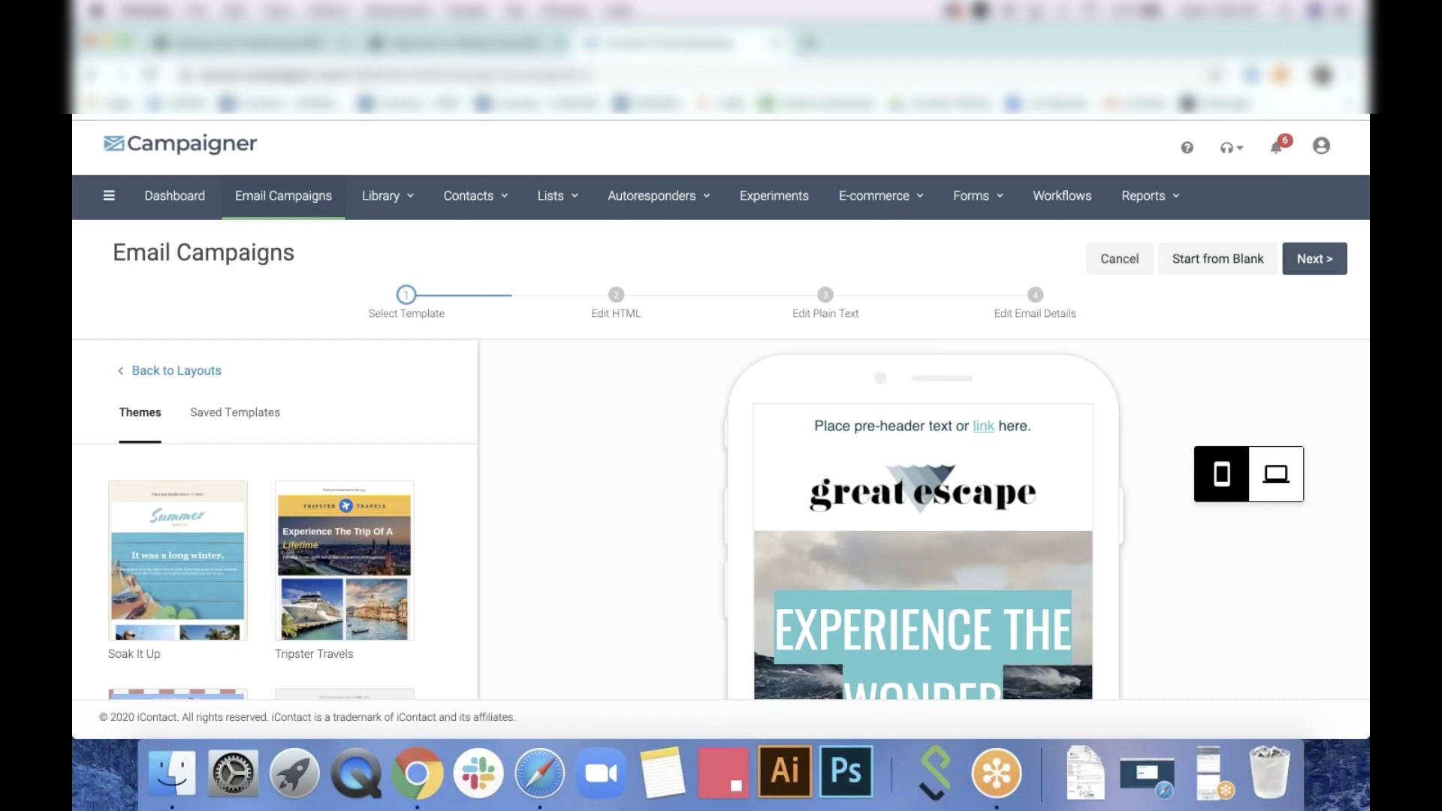
Continue to editing the Great Escape template and show the Rows layouts panel
left_click(1329, 262)
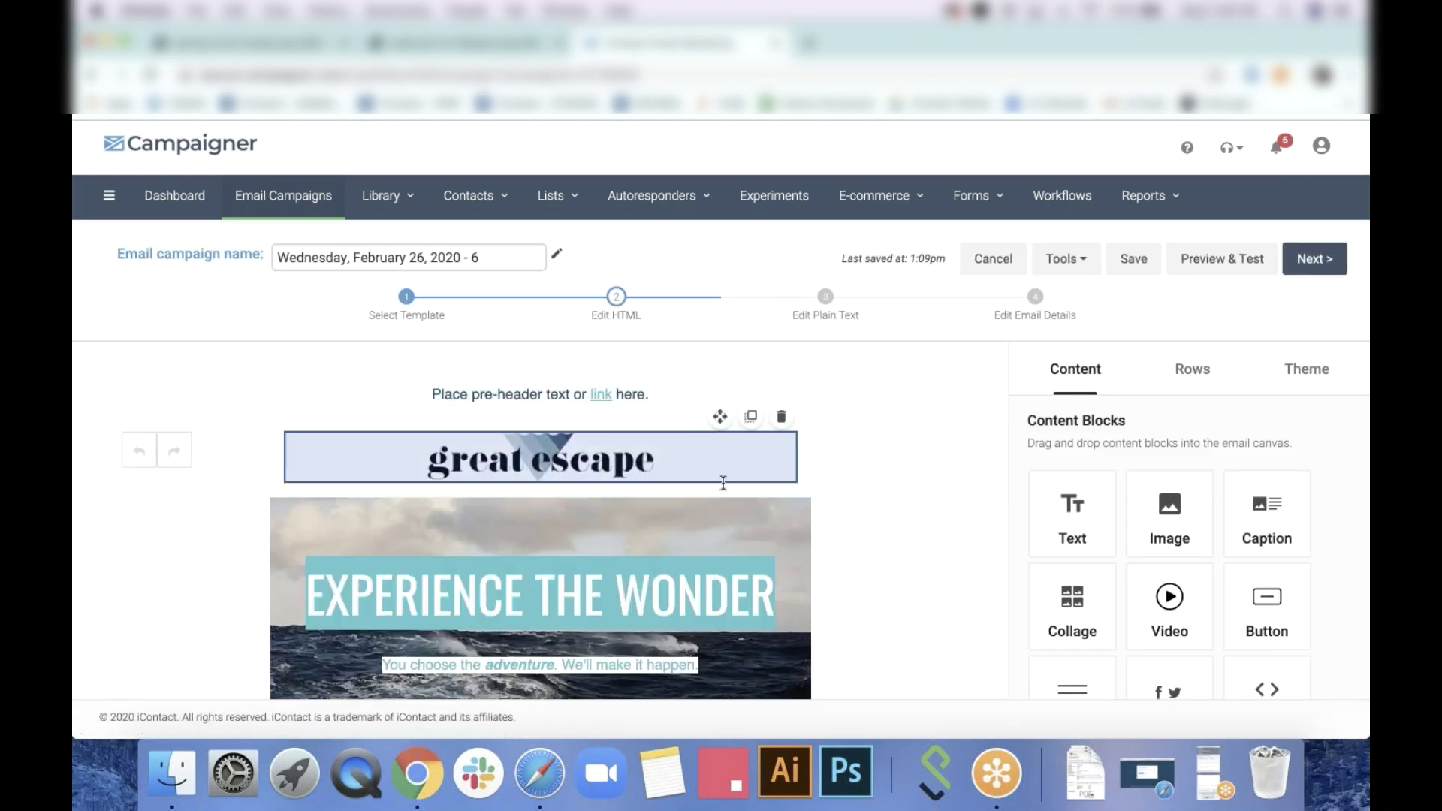
scroll(872, 676, "down", 5)
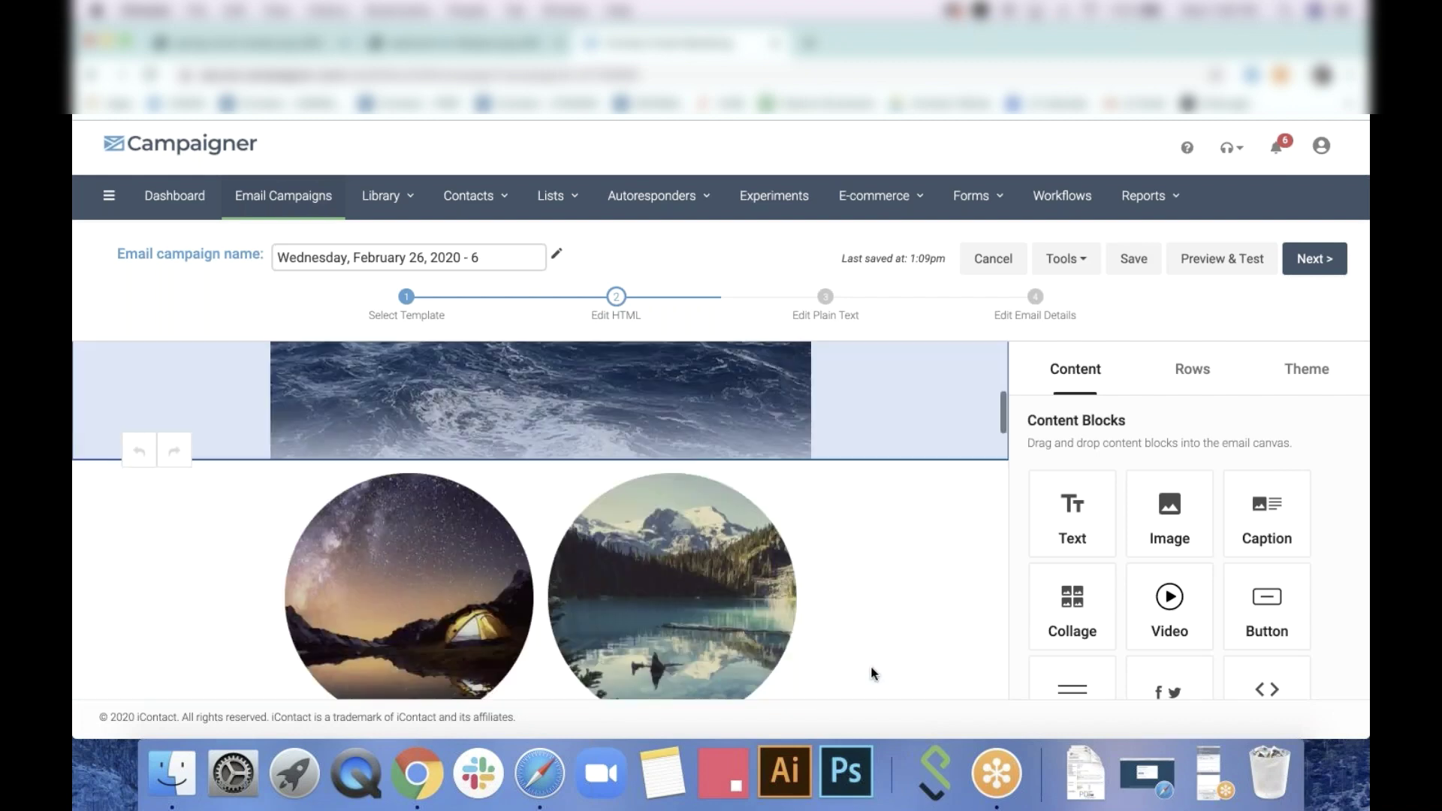
scroll(870, 675, "down", 3)
scroll(870, 676, "up", 15)
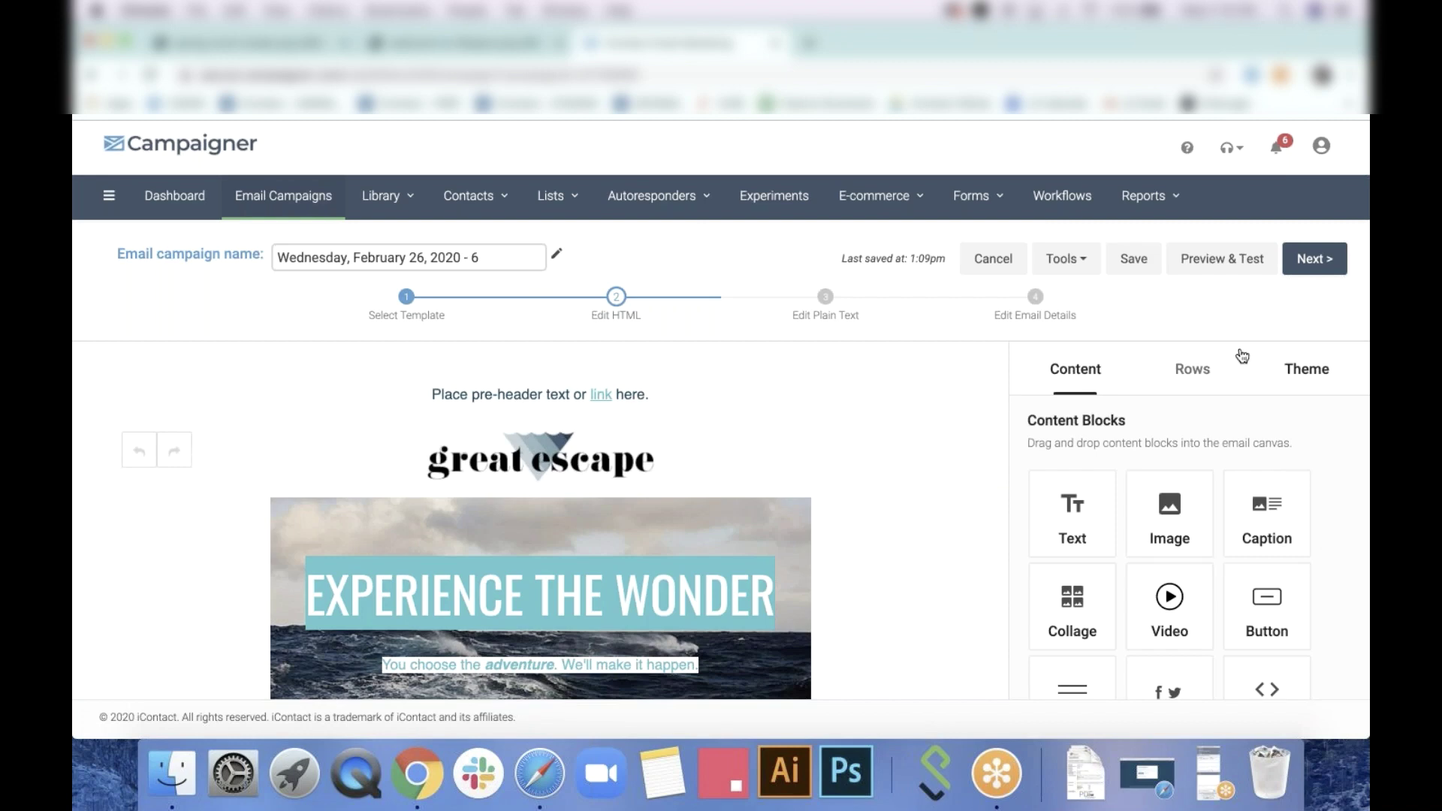
left_click(1204, 371)
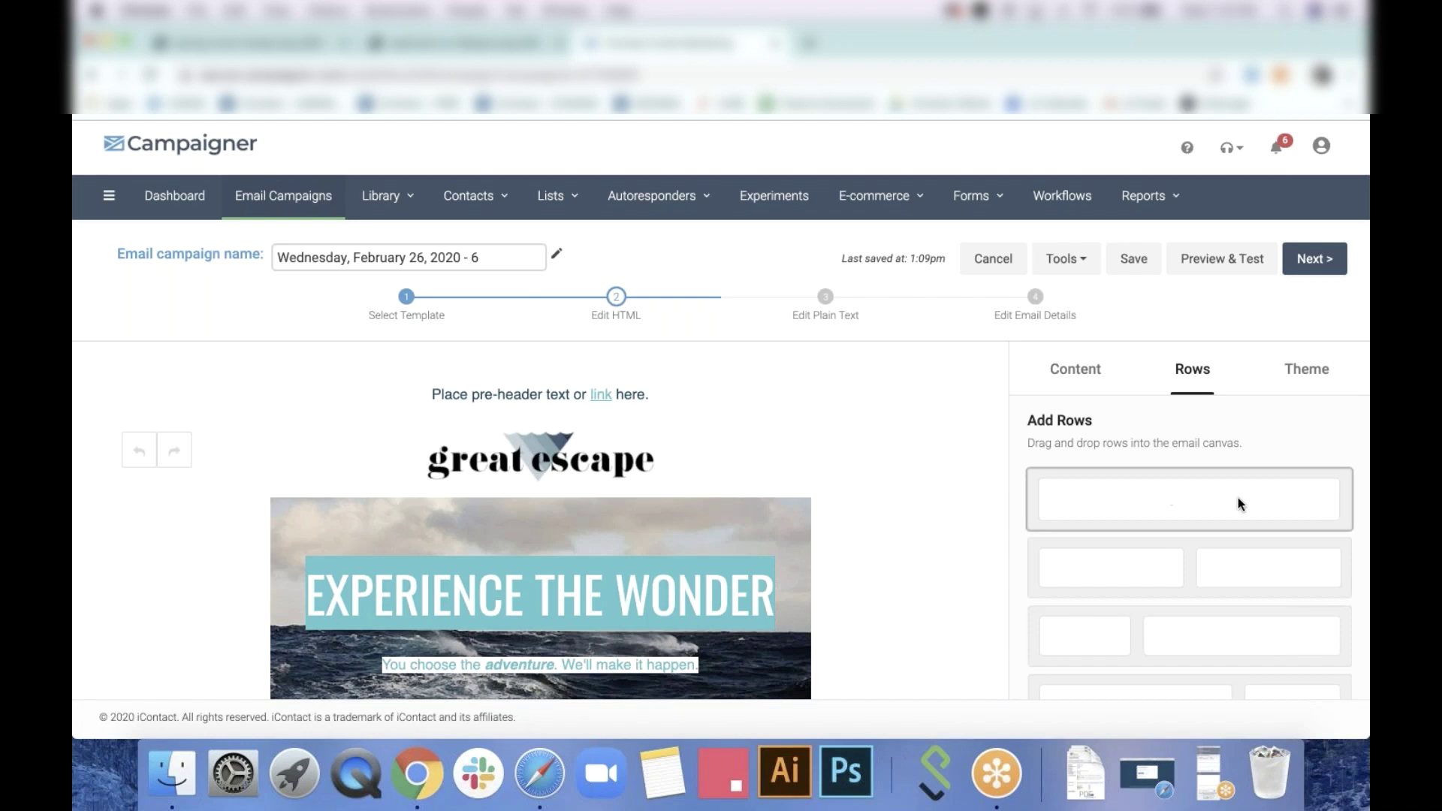
Add a one-column row and a four-column row at the top, with a text block in the top row
left_click_drag(1233, 502, 451, 372)
left_click(1074, 370)
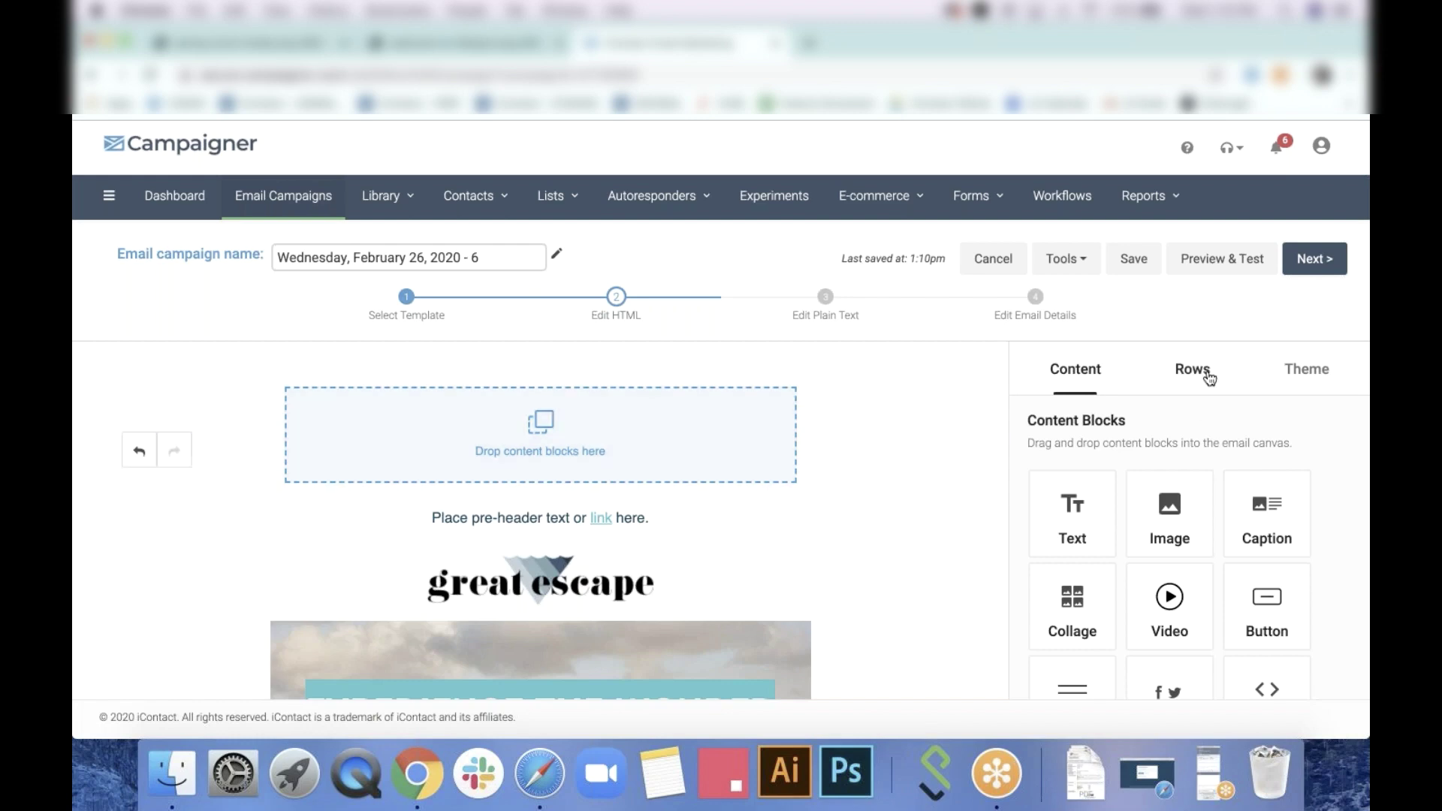
left_click(1205, 376)
scroll(1169, 594, "down", 3)
left_click_drag(1175, 652, 549, 497)
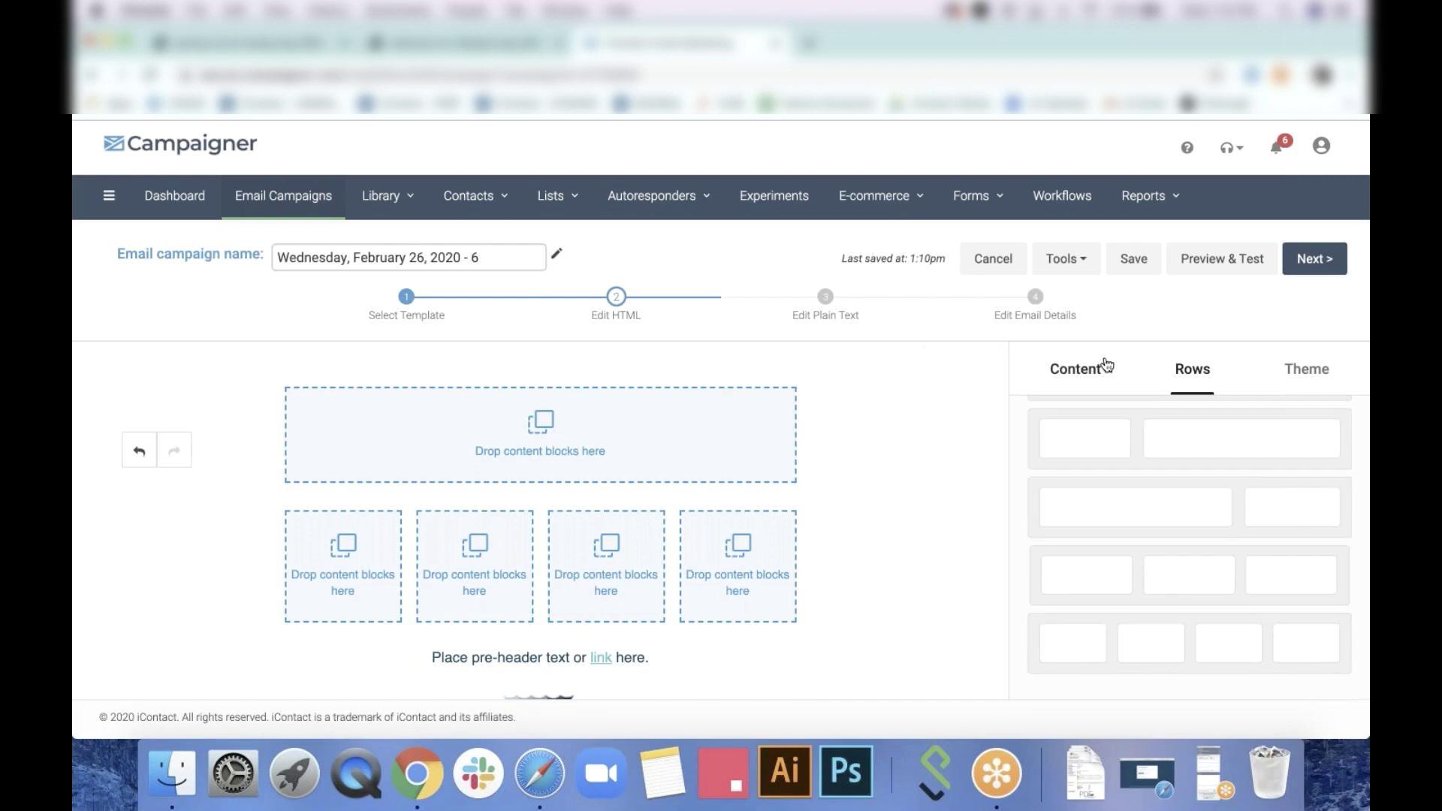
left_click(1098, 368)
left_click_drag(1037, 454, 541, 436)
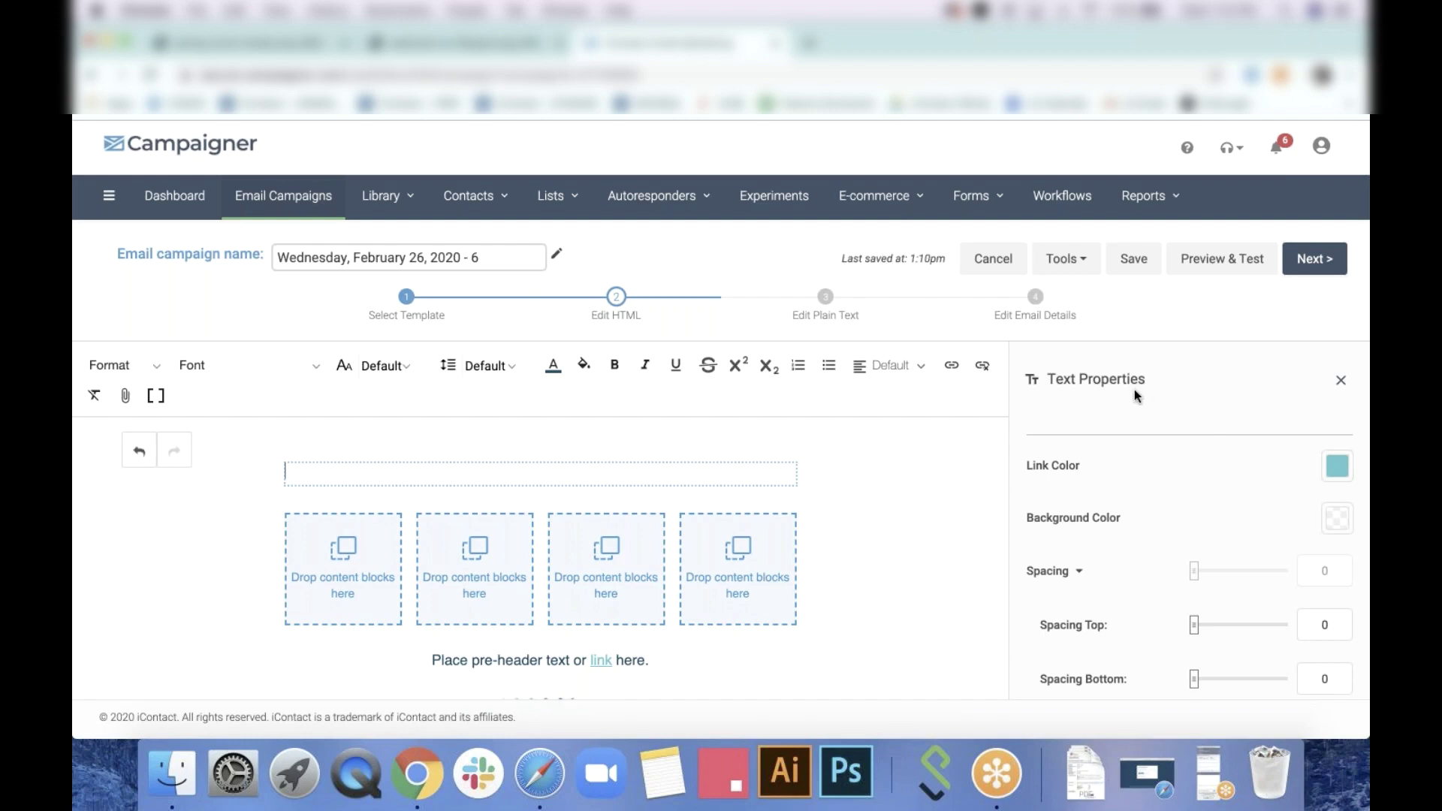
Drop an image block into the fourth column of the new four-column row
left_click(1341, 380)
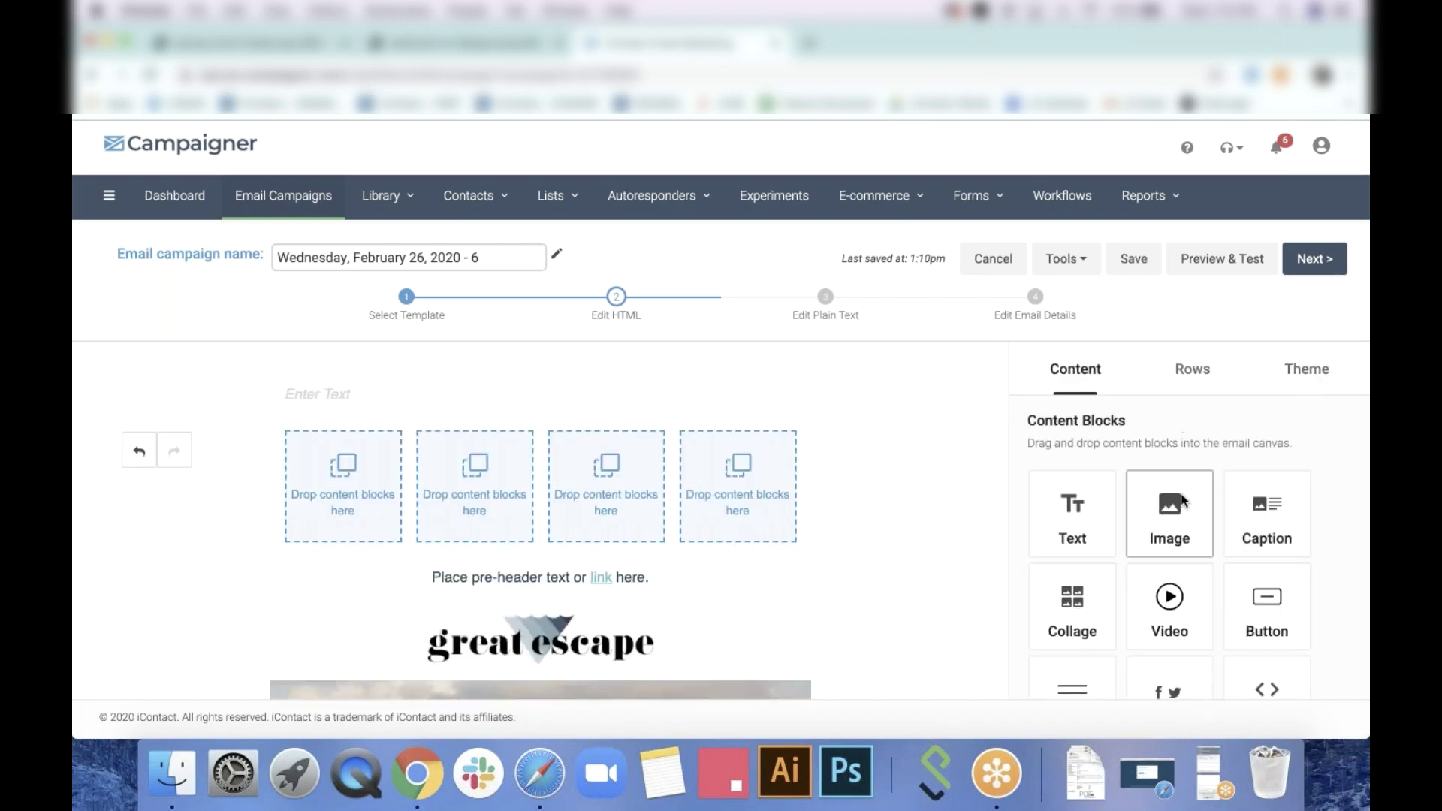
left_click_drag(1182, 500, 737, 481)
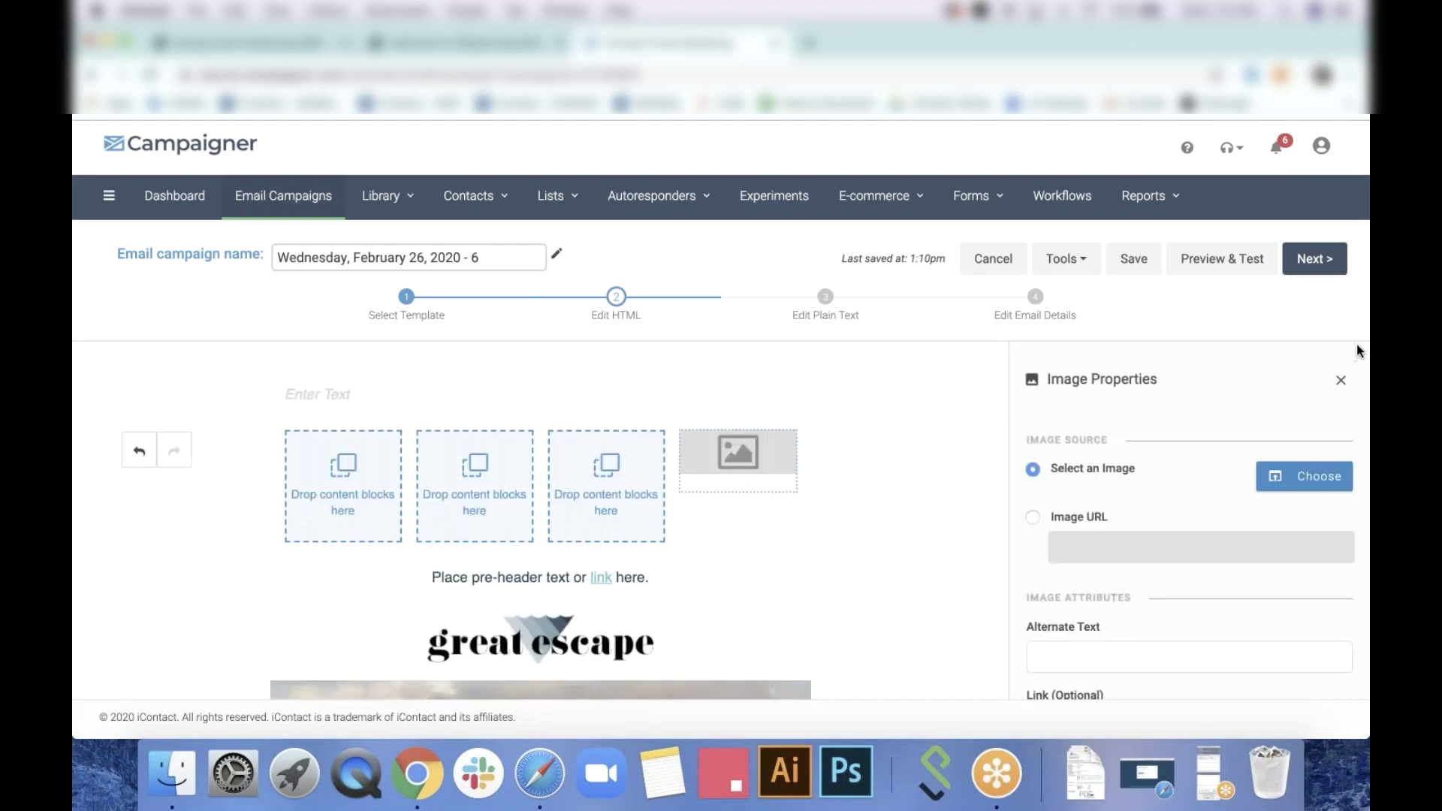
scroll(1203, 476, "down", 5)
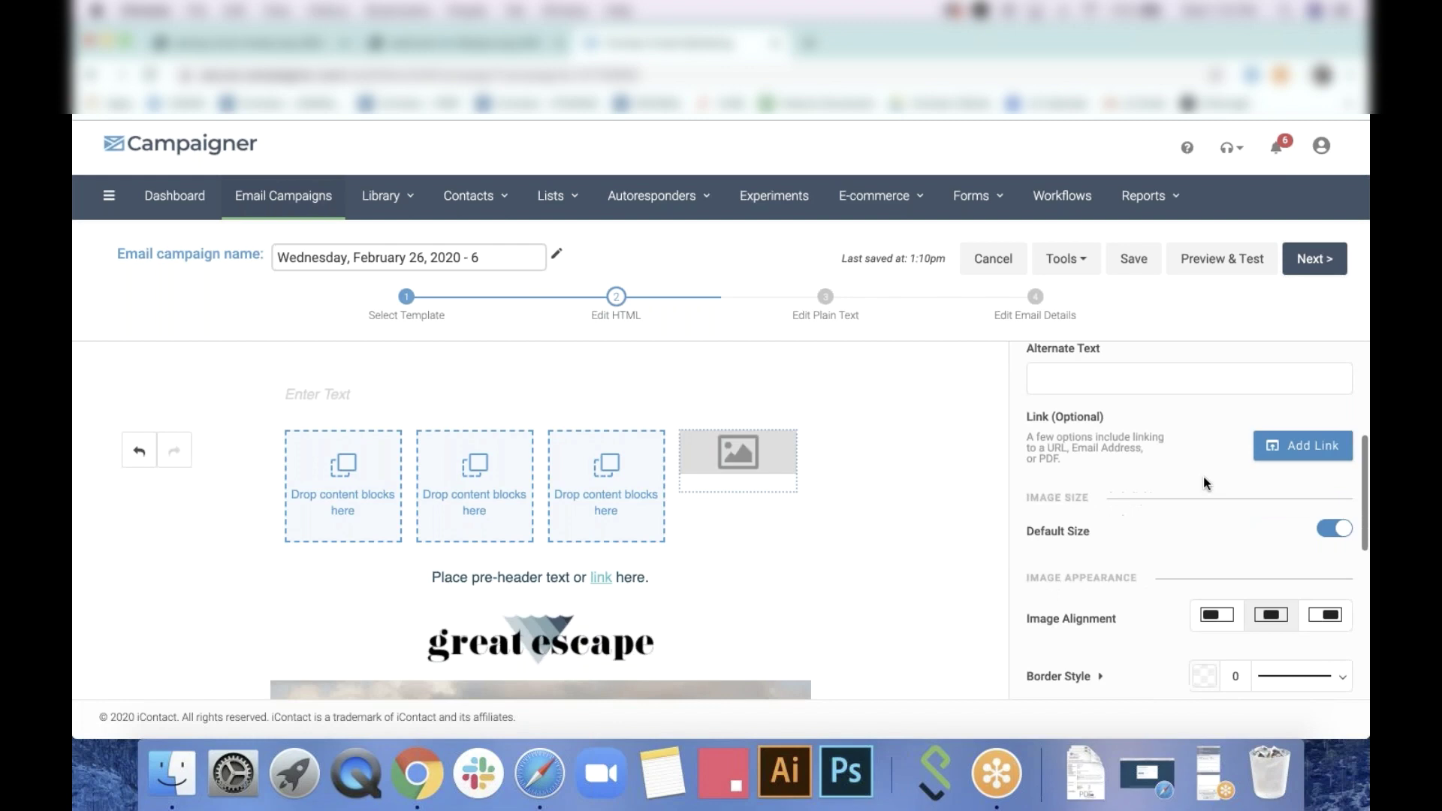
scroll(1204, 476, "up", 5)
left_click(1341, 380)
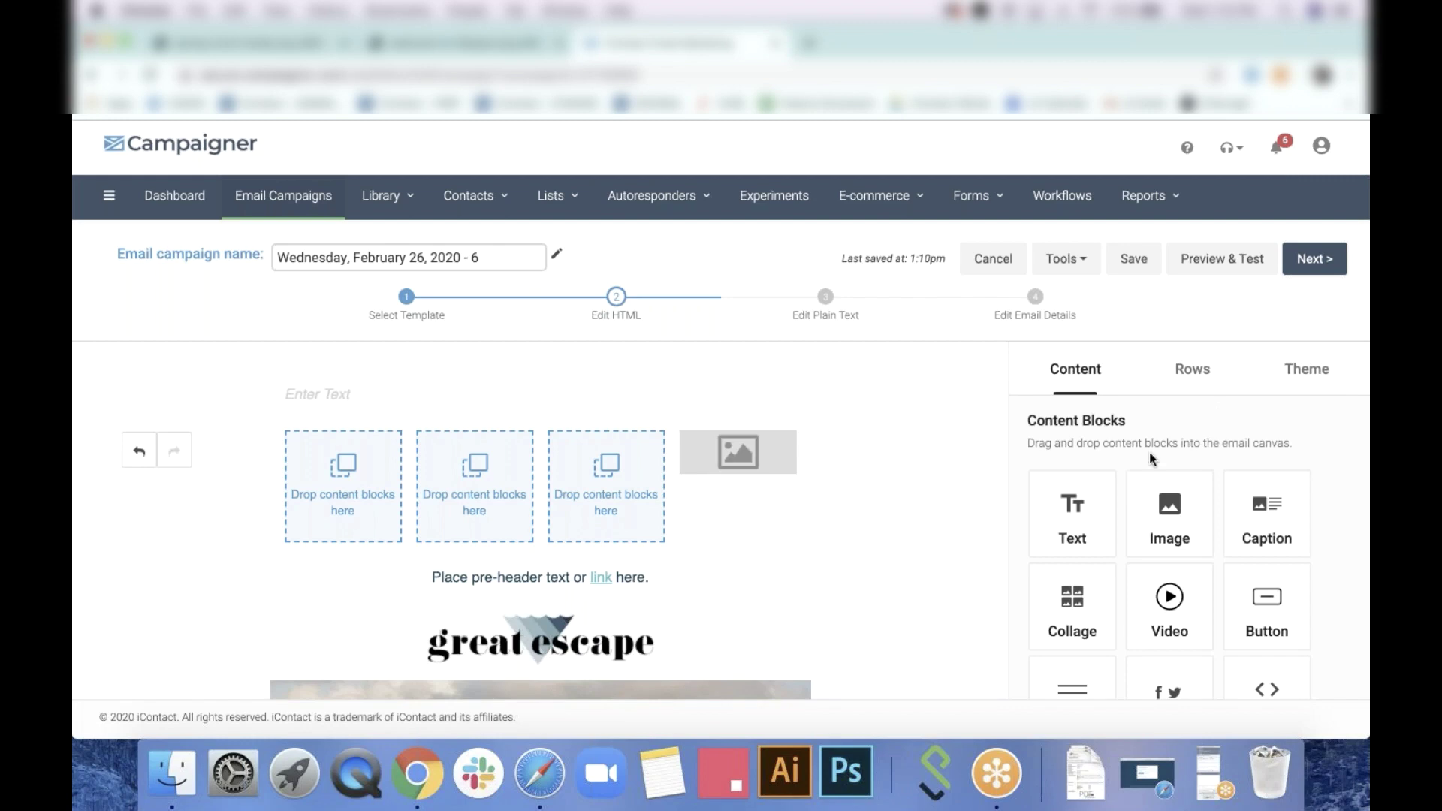
left_click(1302, 378)
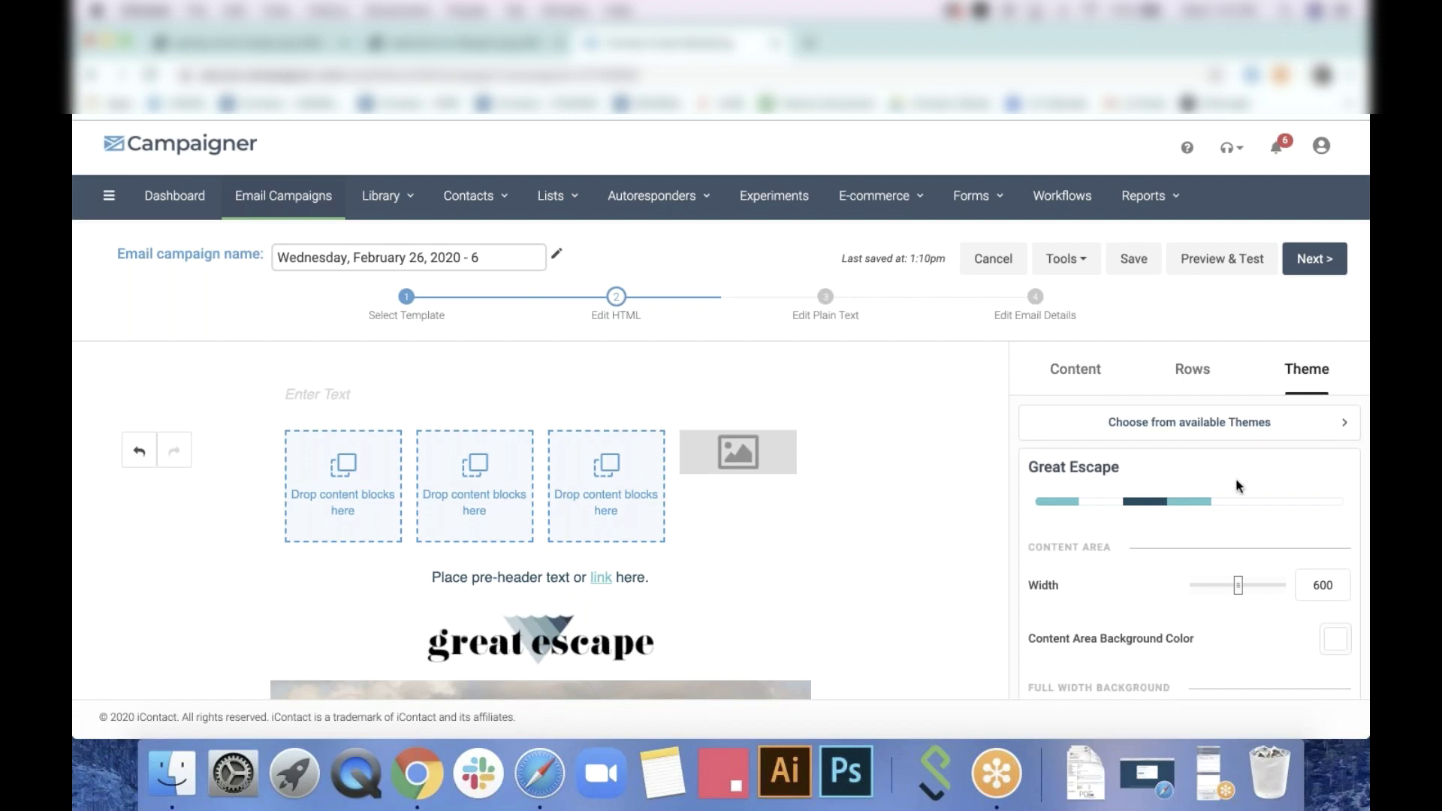
Select the pre-header line and review the email's theme settings
scroll(1239, 486, "down", 4)
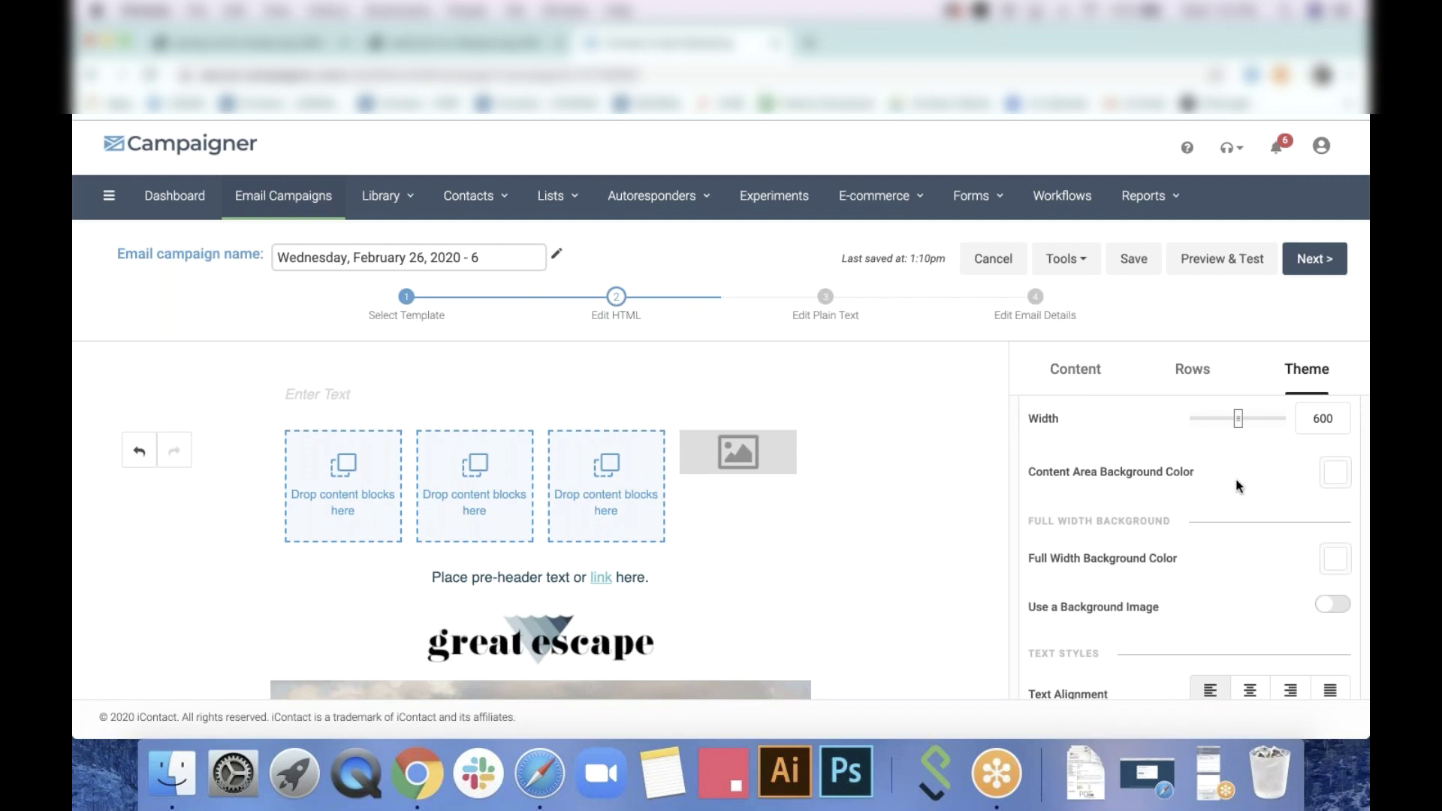
scroll(1241, 526, "down", 3)
scroll(643, 470, "down", 1)
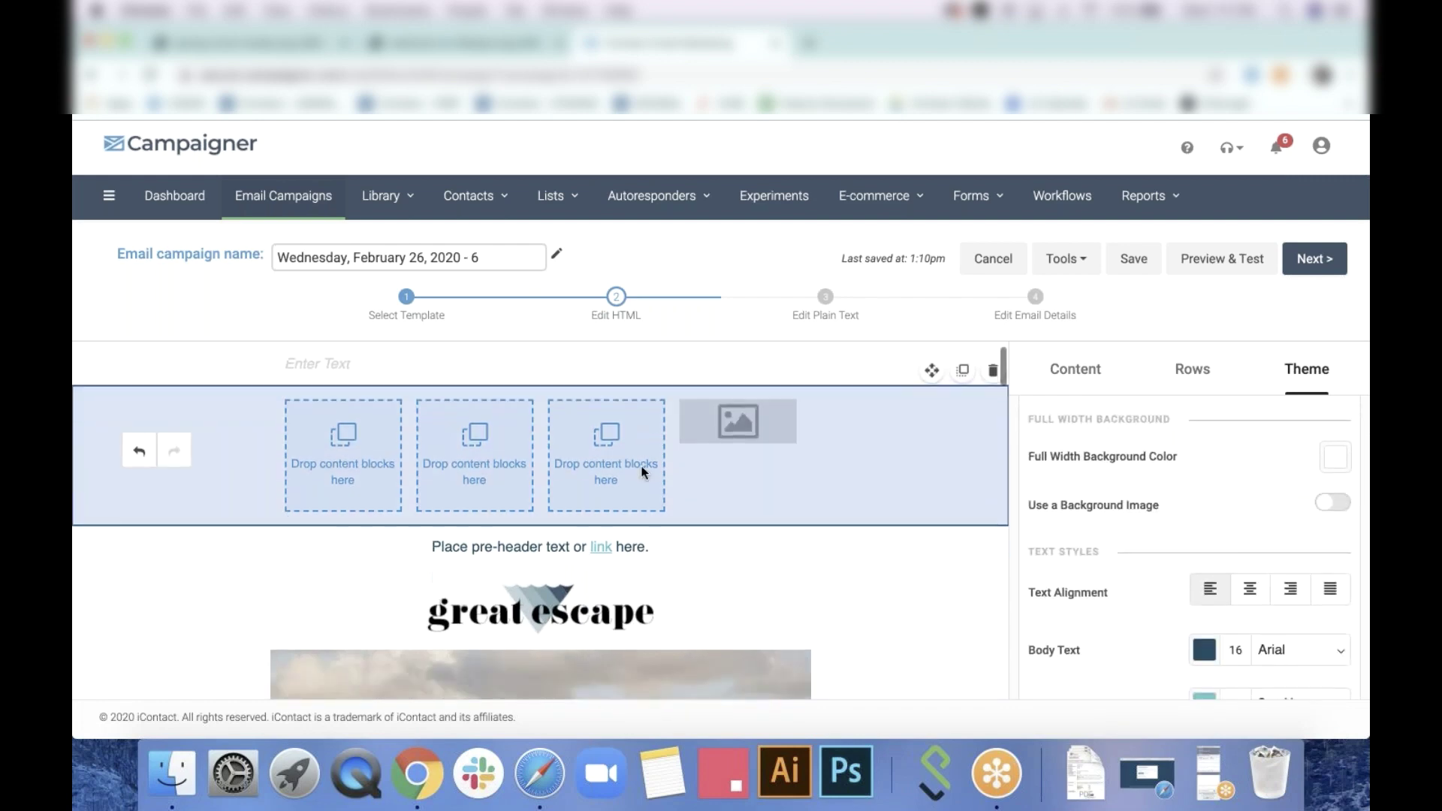
scroll(643, 470, "down", 2)
left_click(695, 490)
left_click_drag(699, 492, 399, 487)
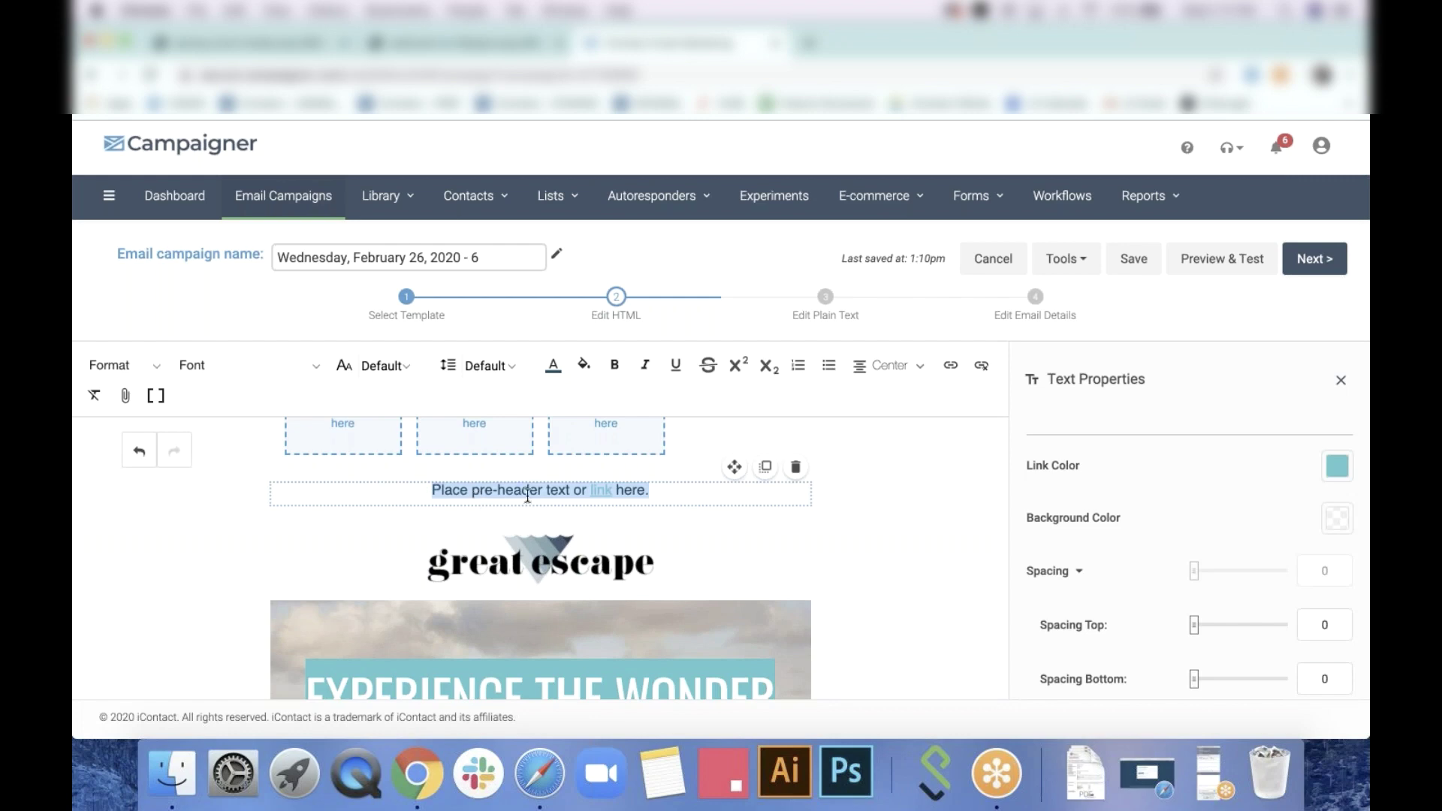
scroll(1140, 579, "down", 5)
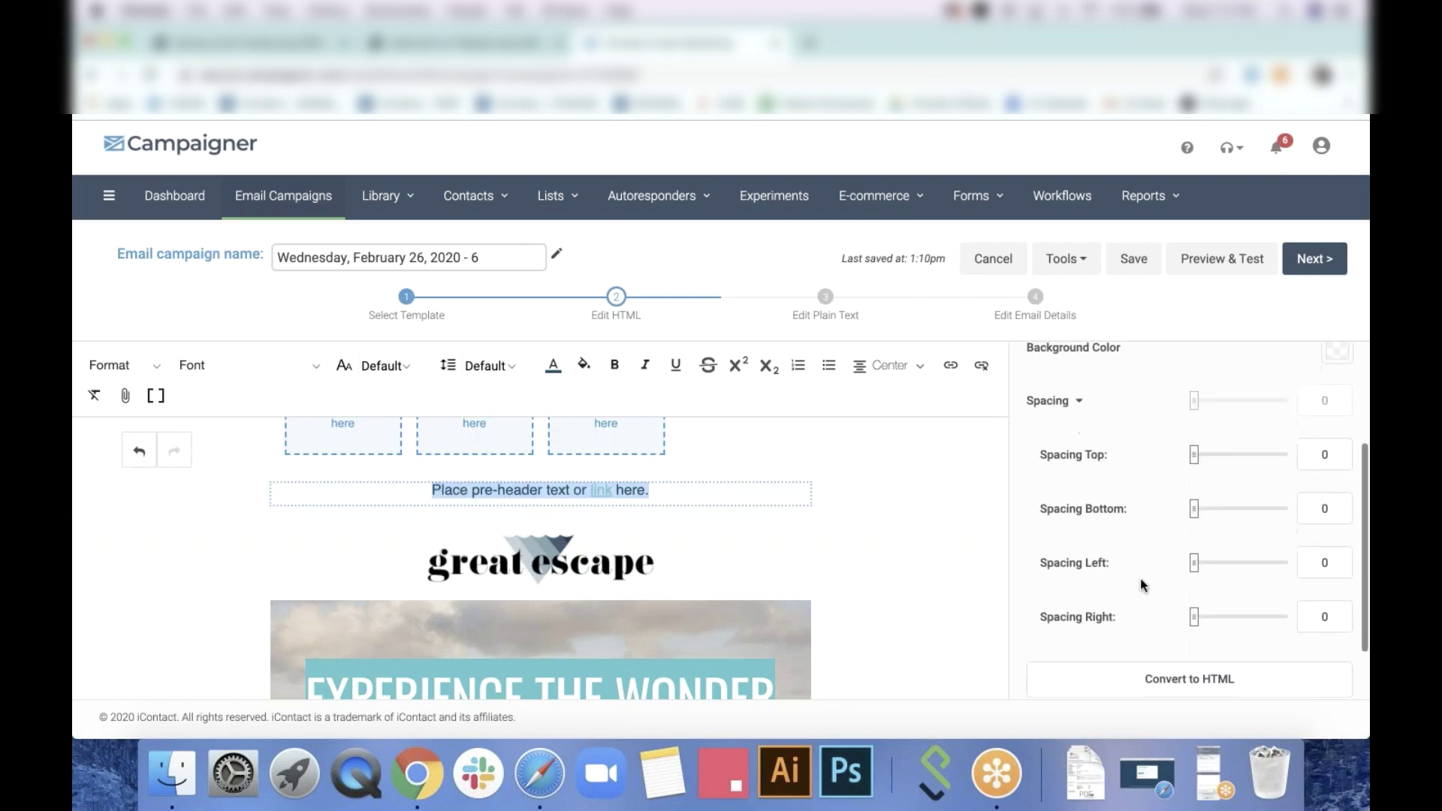
scroll(1323, 423, "up", 5)
left_click(1341, 380)
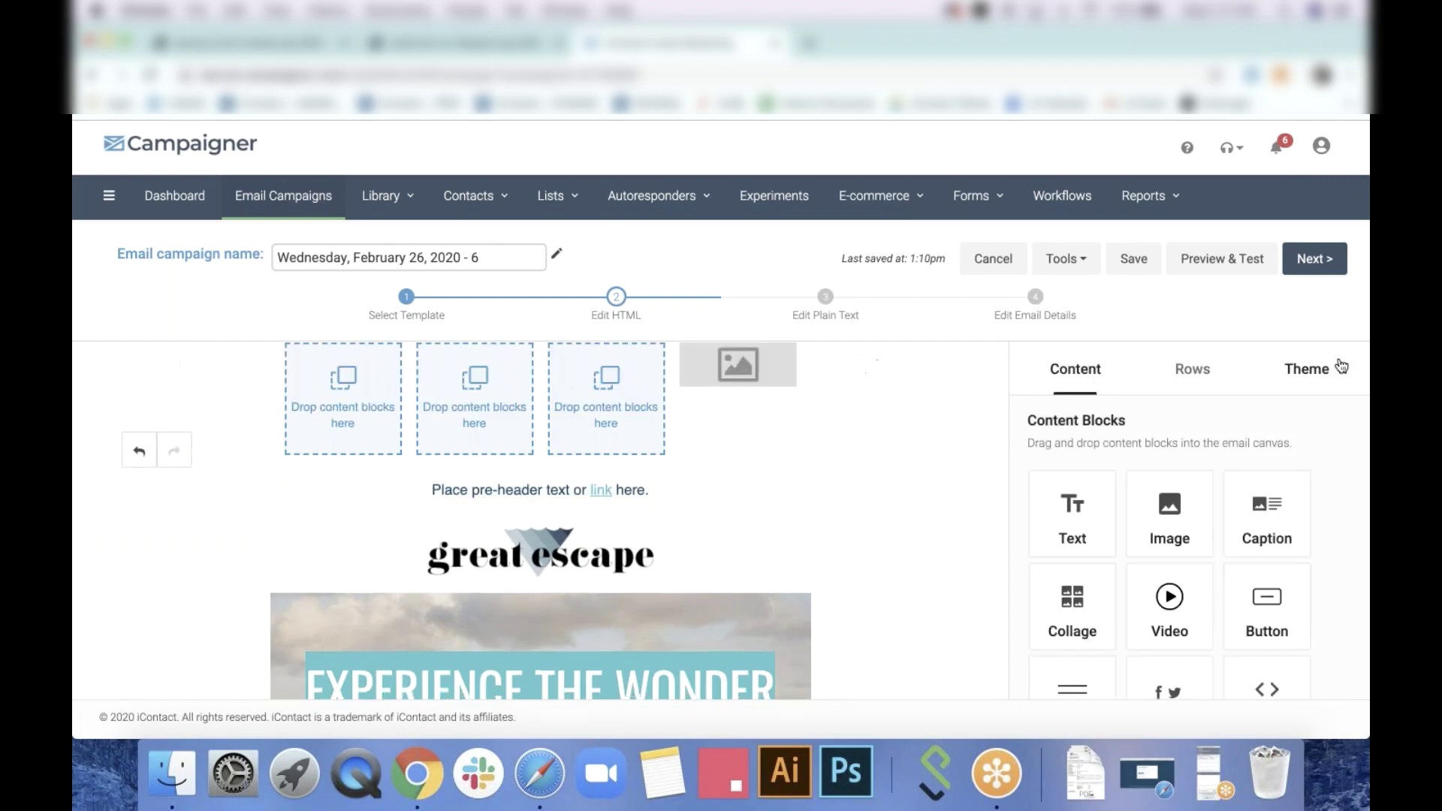
left_click(1307, 369)
scroll(1244, 520, "down", 3)
scroll(1242, 521, "down", 5)
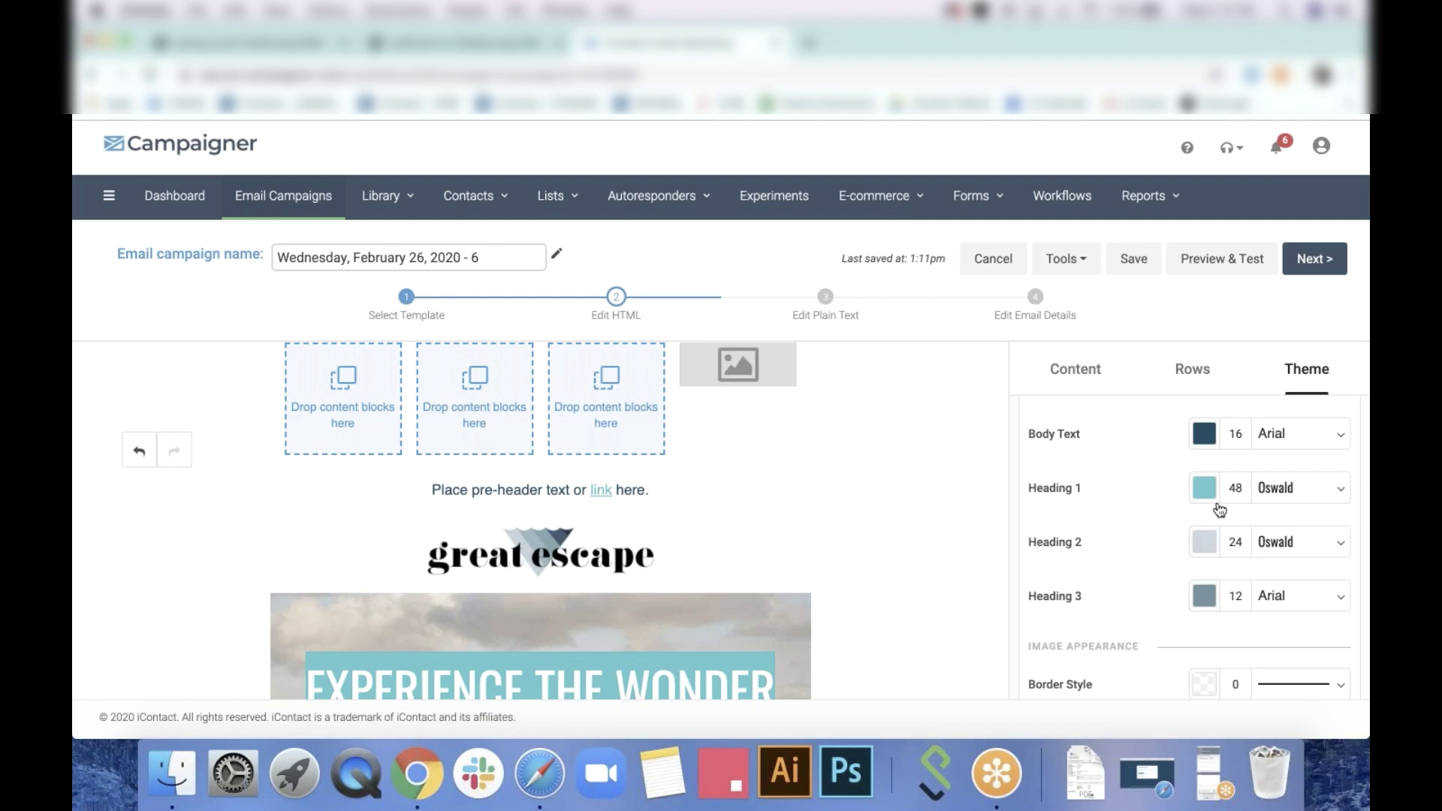
scroll(1130, 597, "down", 1)
scroll(1129, 598, "down", 5)
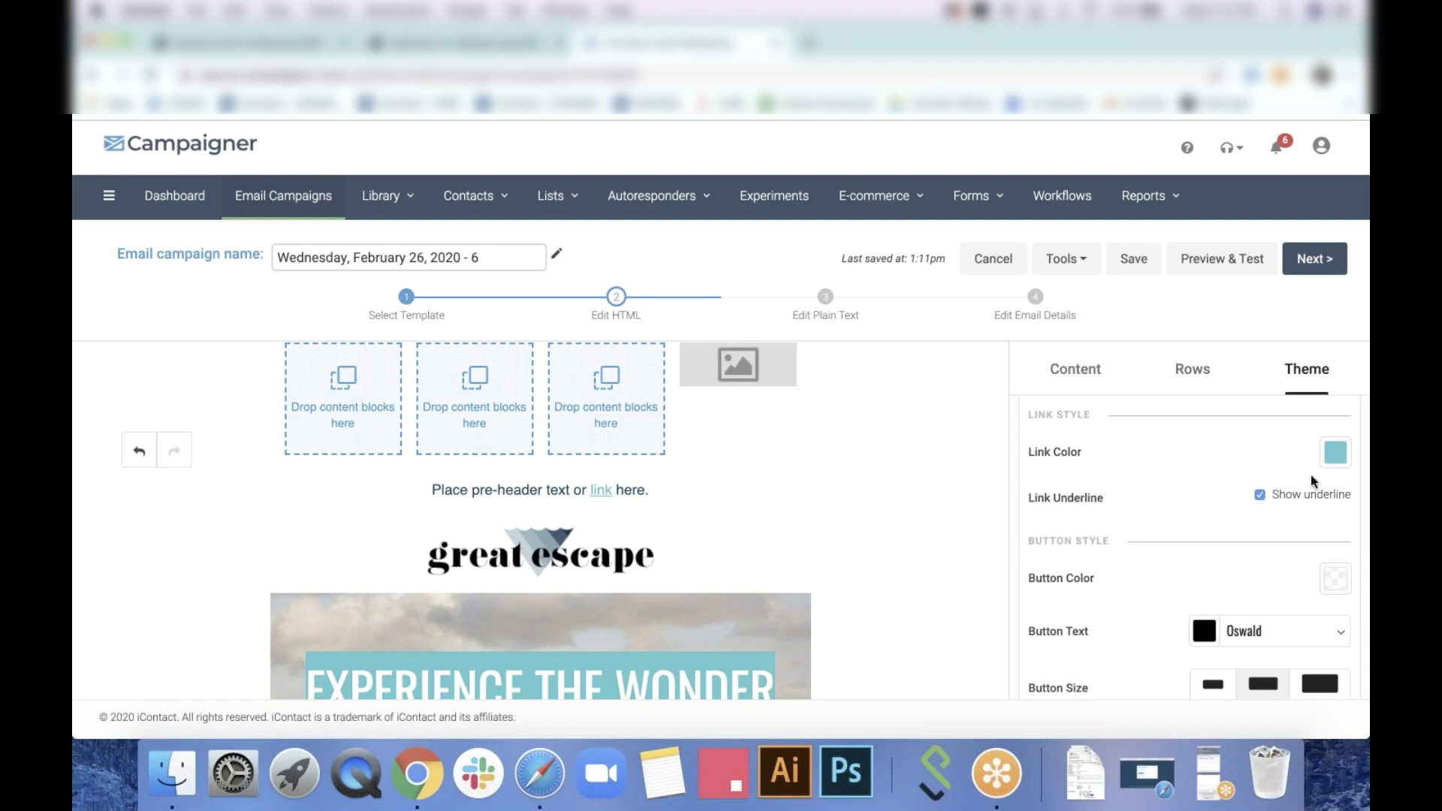
Reselect the pre-header line and set its font colour to the teal swatch #0FC2C8
left_click(546, 489)
left_click_drag(417, 490, 696, 490)
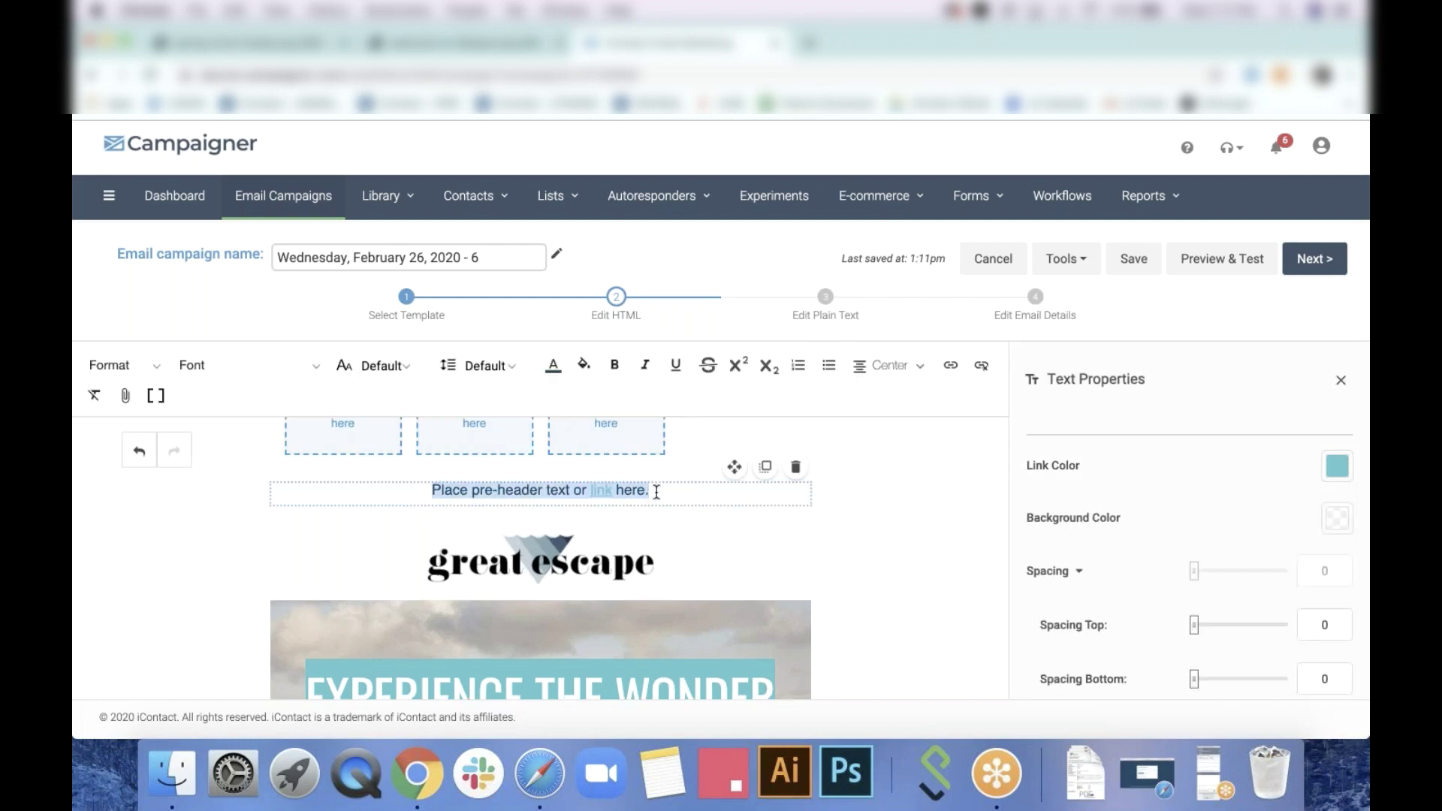
left_click(554, 368)
left_click(637, 645)
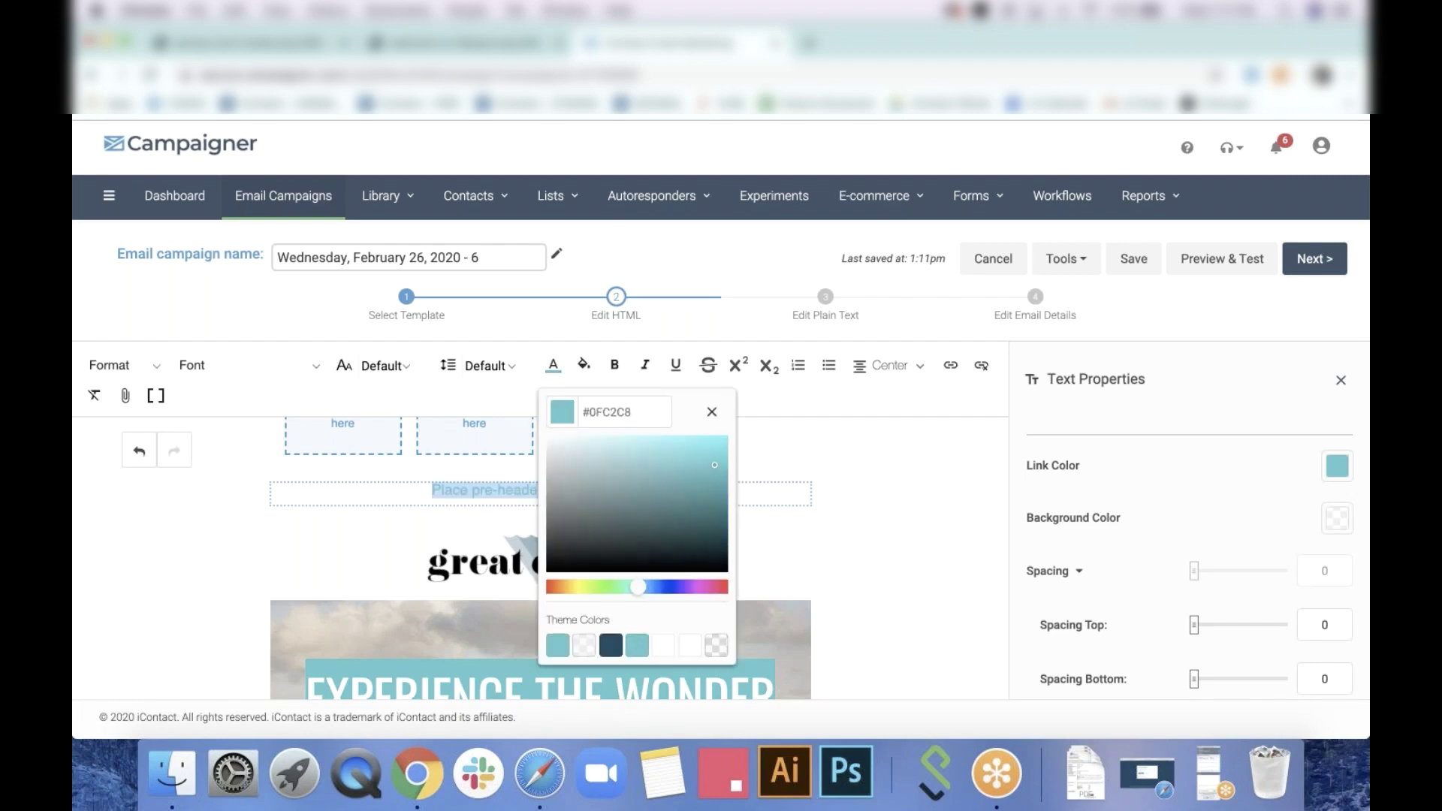
left_click(715, 415)
left_click(863, 496)
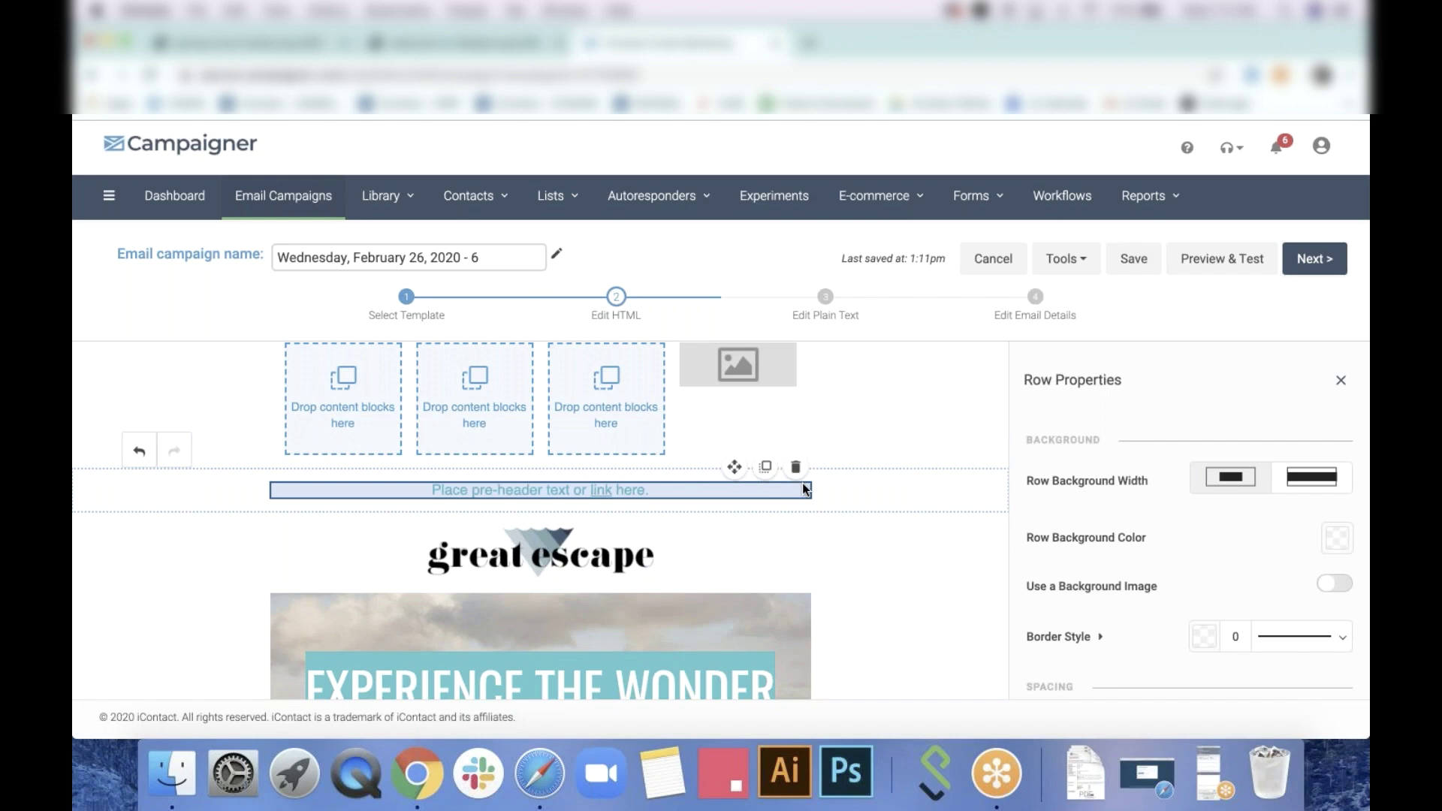
left_click(1343, 382)
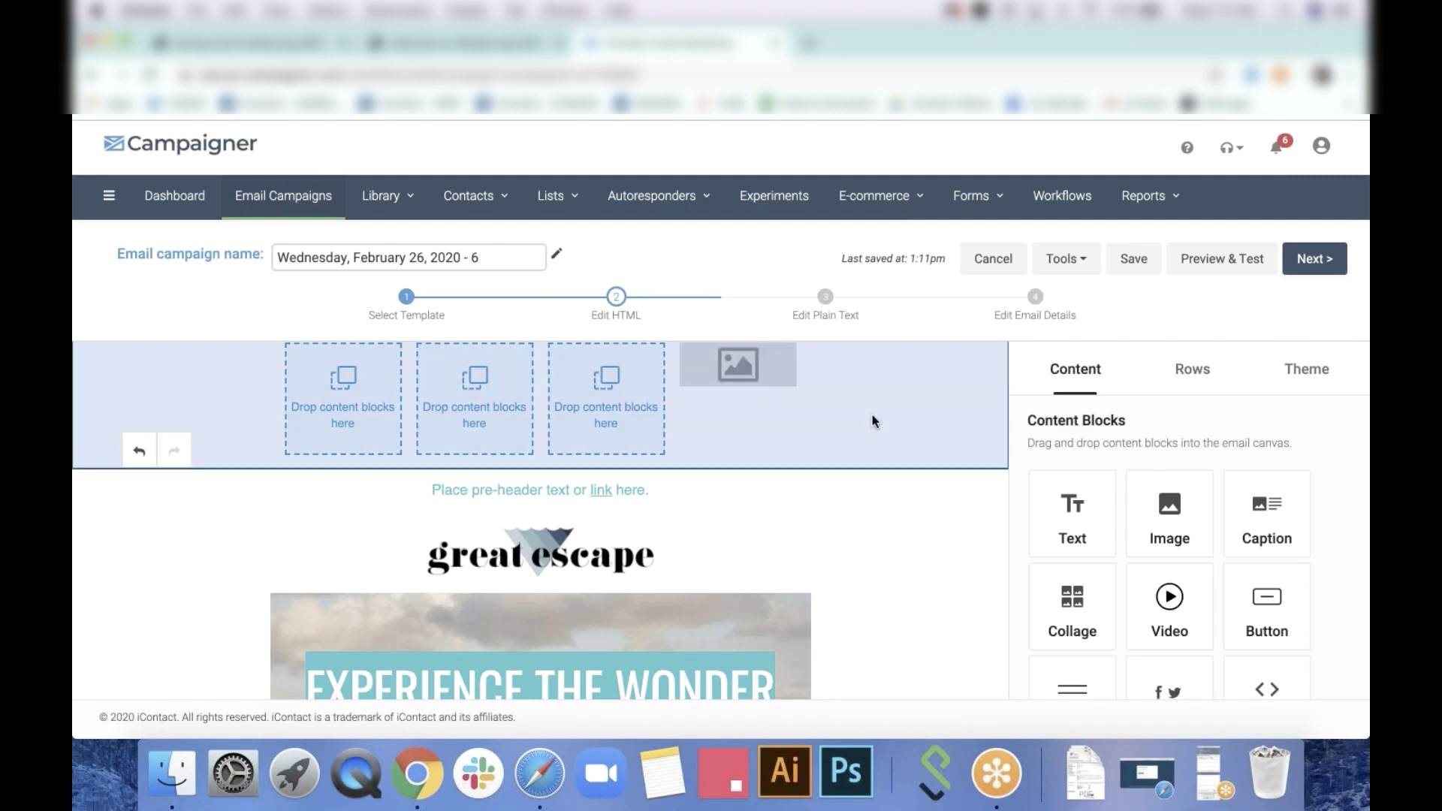
Move the four-column image row above the Enter Text row
left_click(675, 493)
left_click_drag(675, 493, 428, 492)
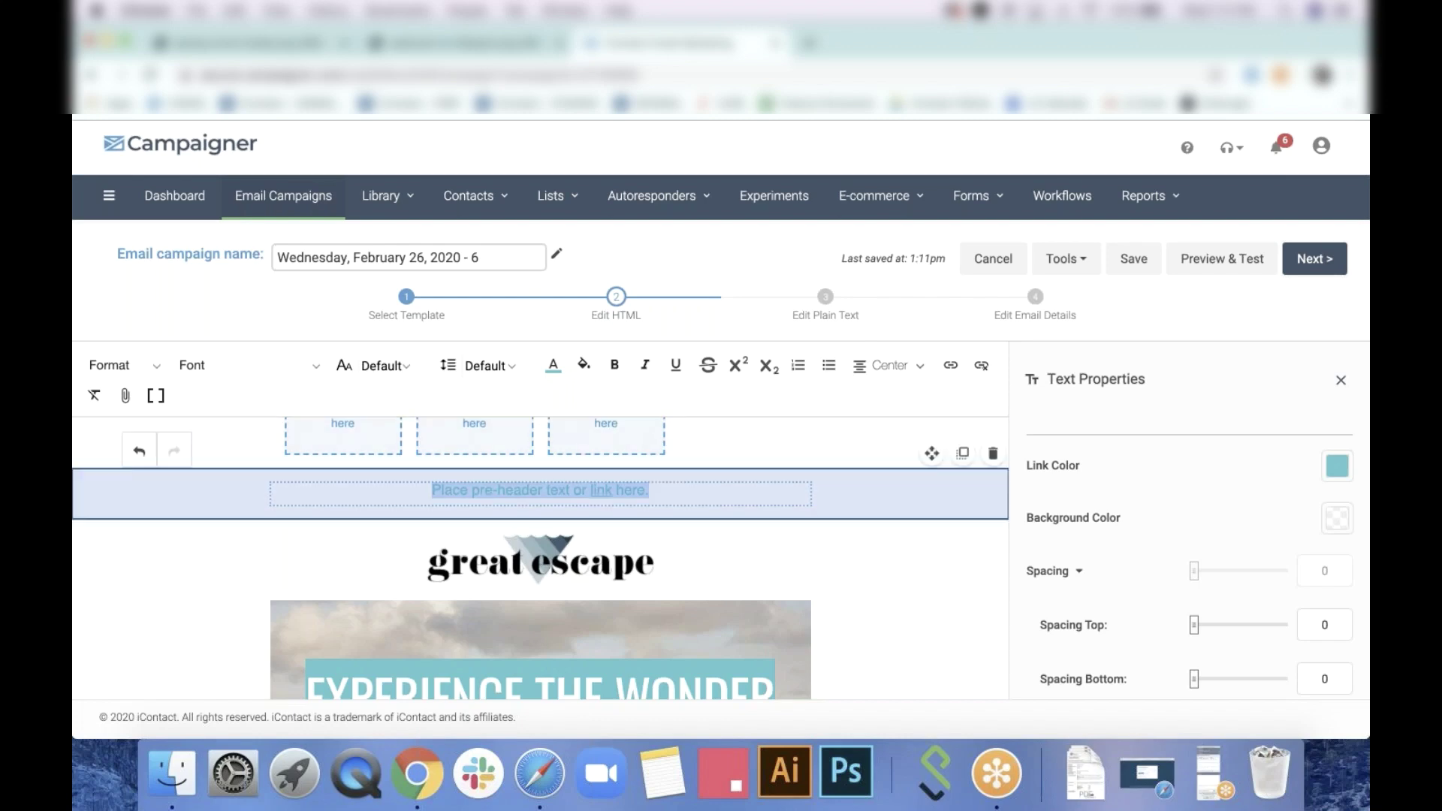
left_click(668, 489)
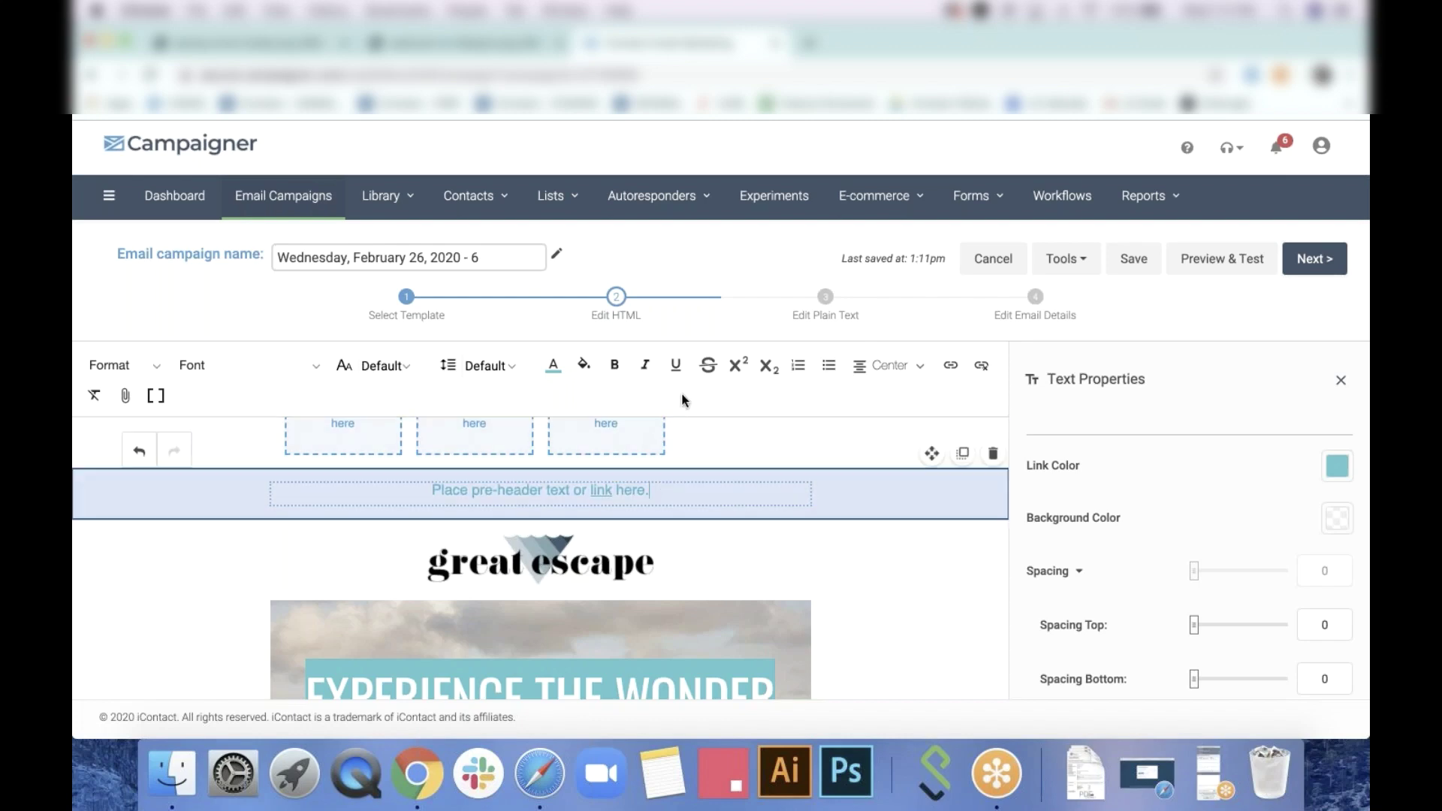
left_click(883, 467)
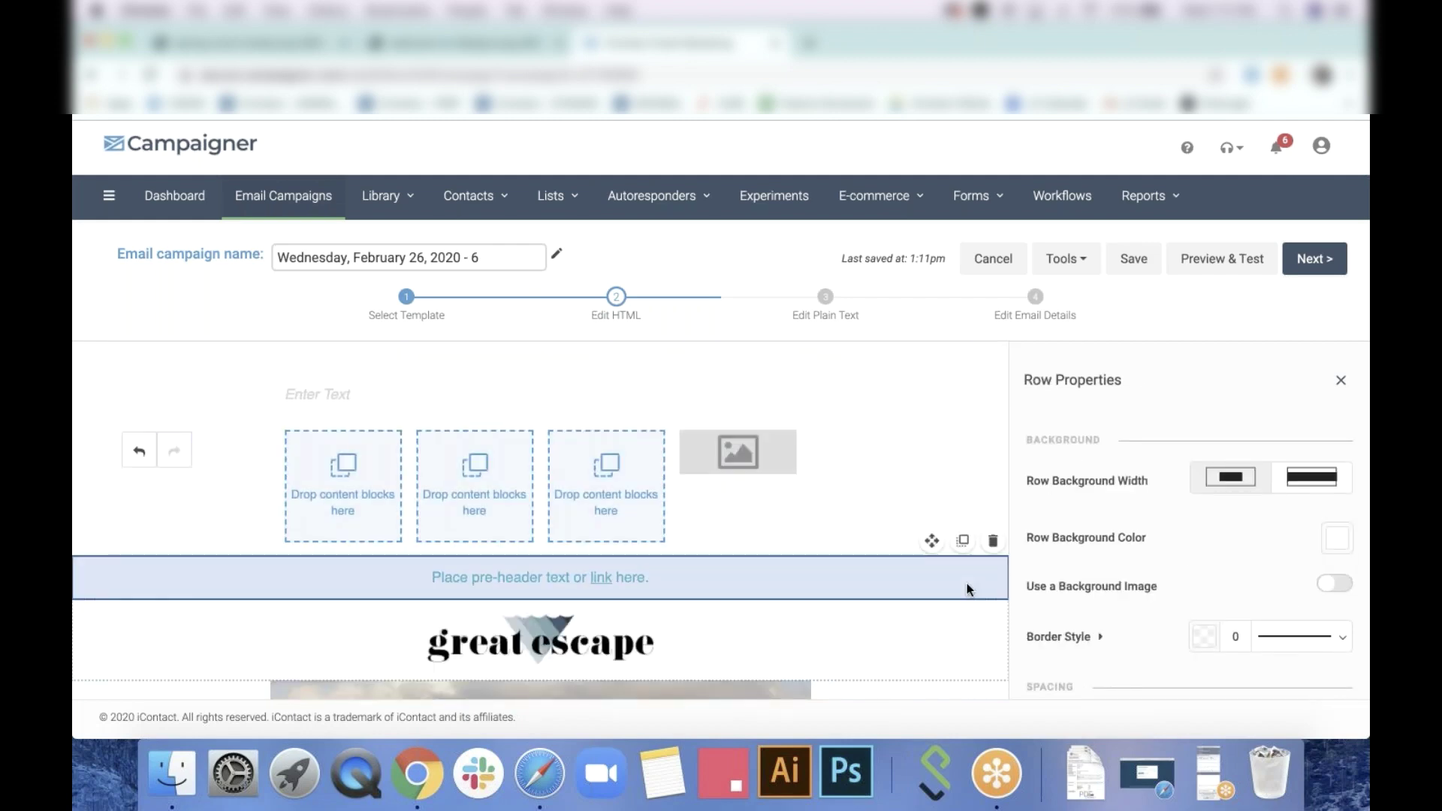
scroll(966, 589, "down", 4)
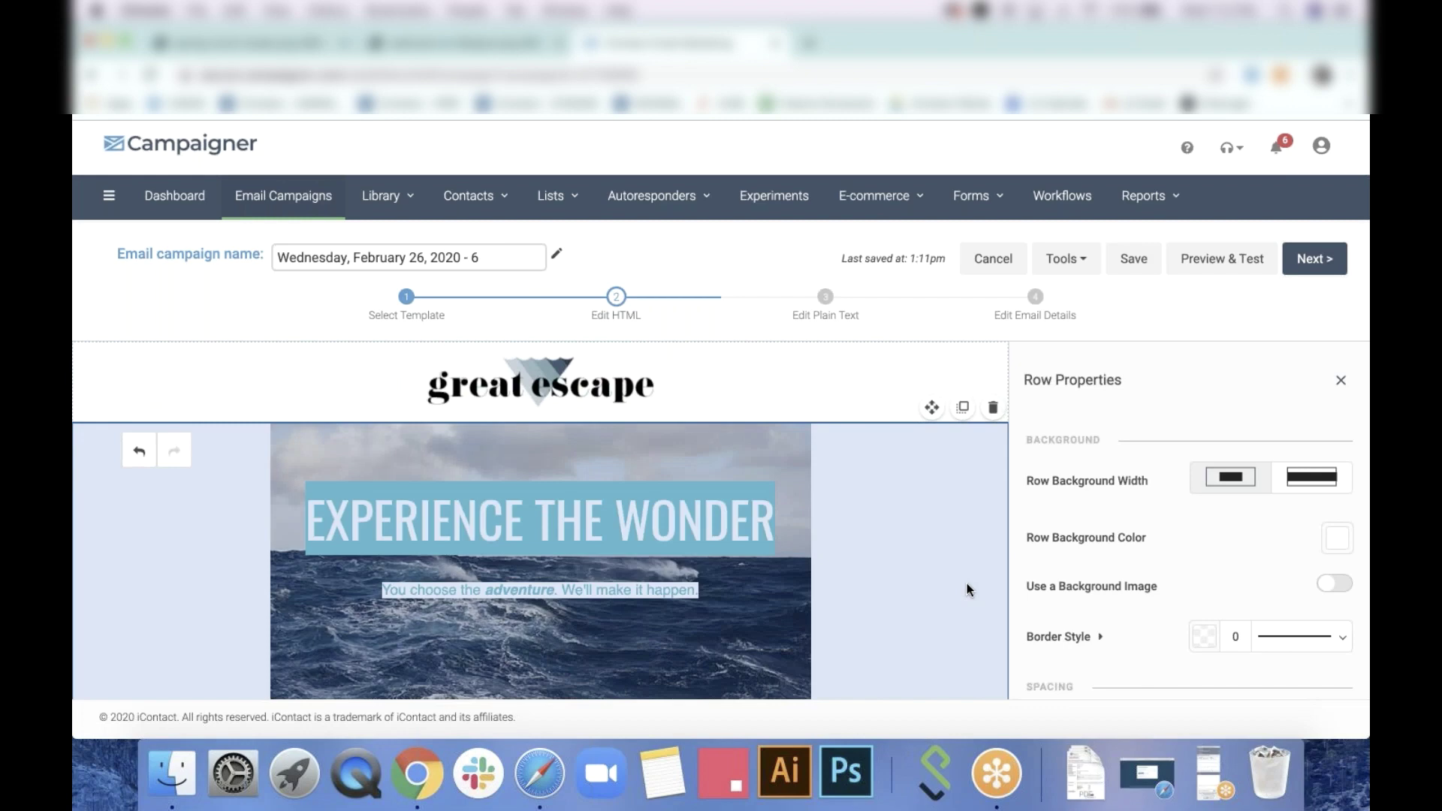
scroll(966, 583, "up", 4)
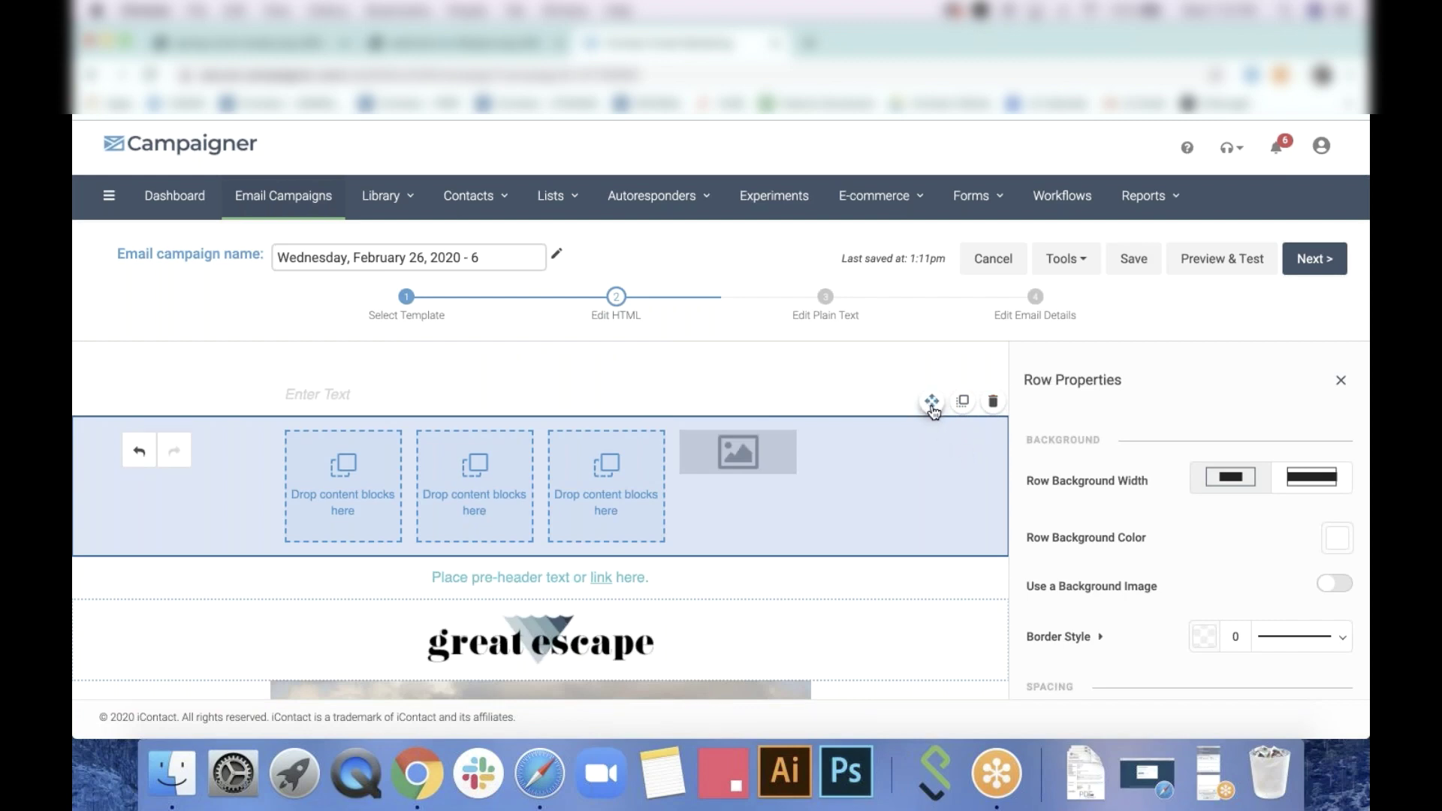
left_click_drag(931, 402, 757, 375)
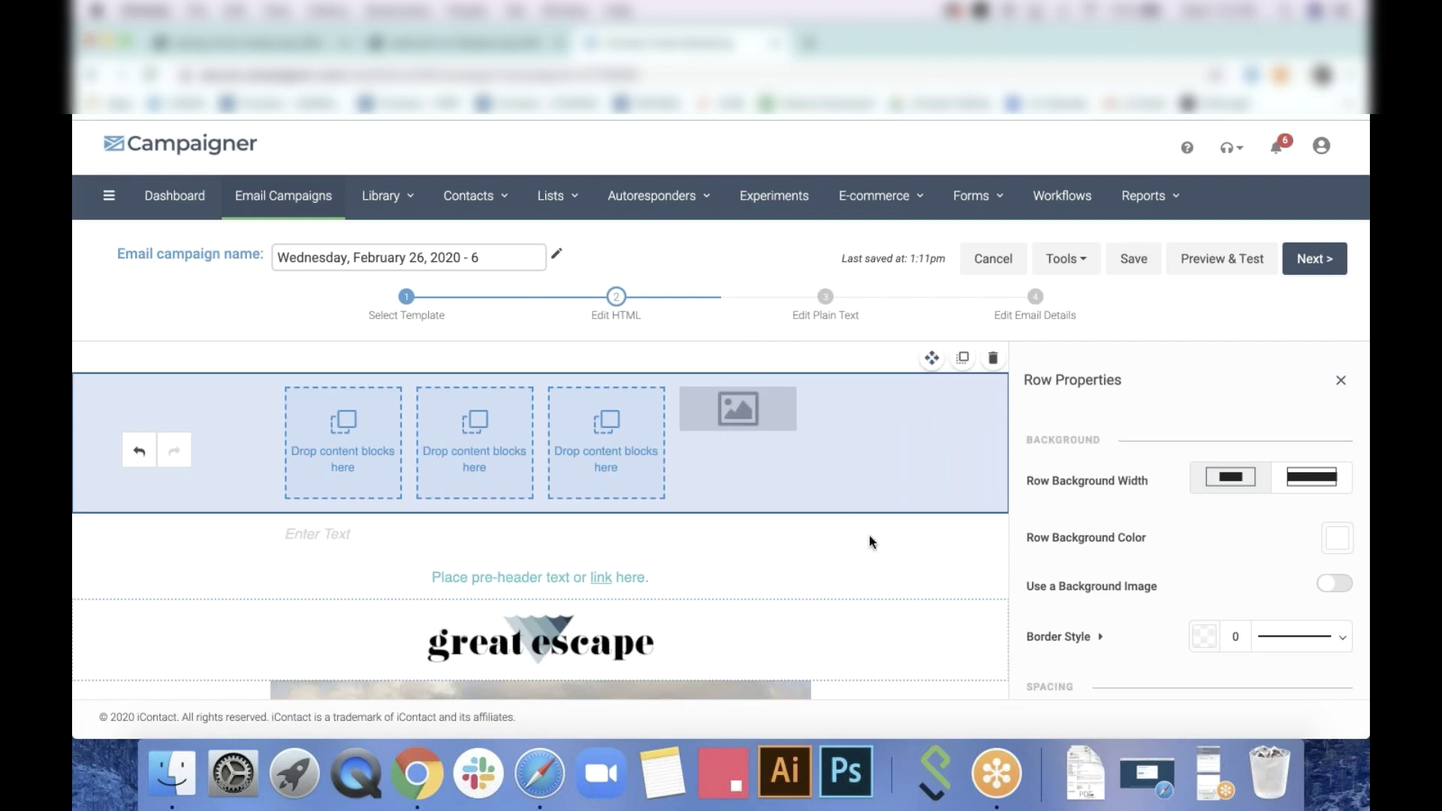
Duplicate the columns row and the empty three-column row, then delete two empty placeholder rows
left_click(868, 534)
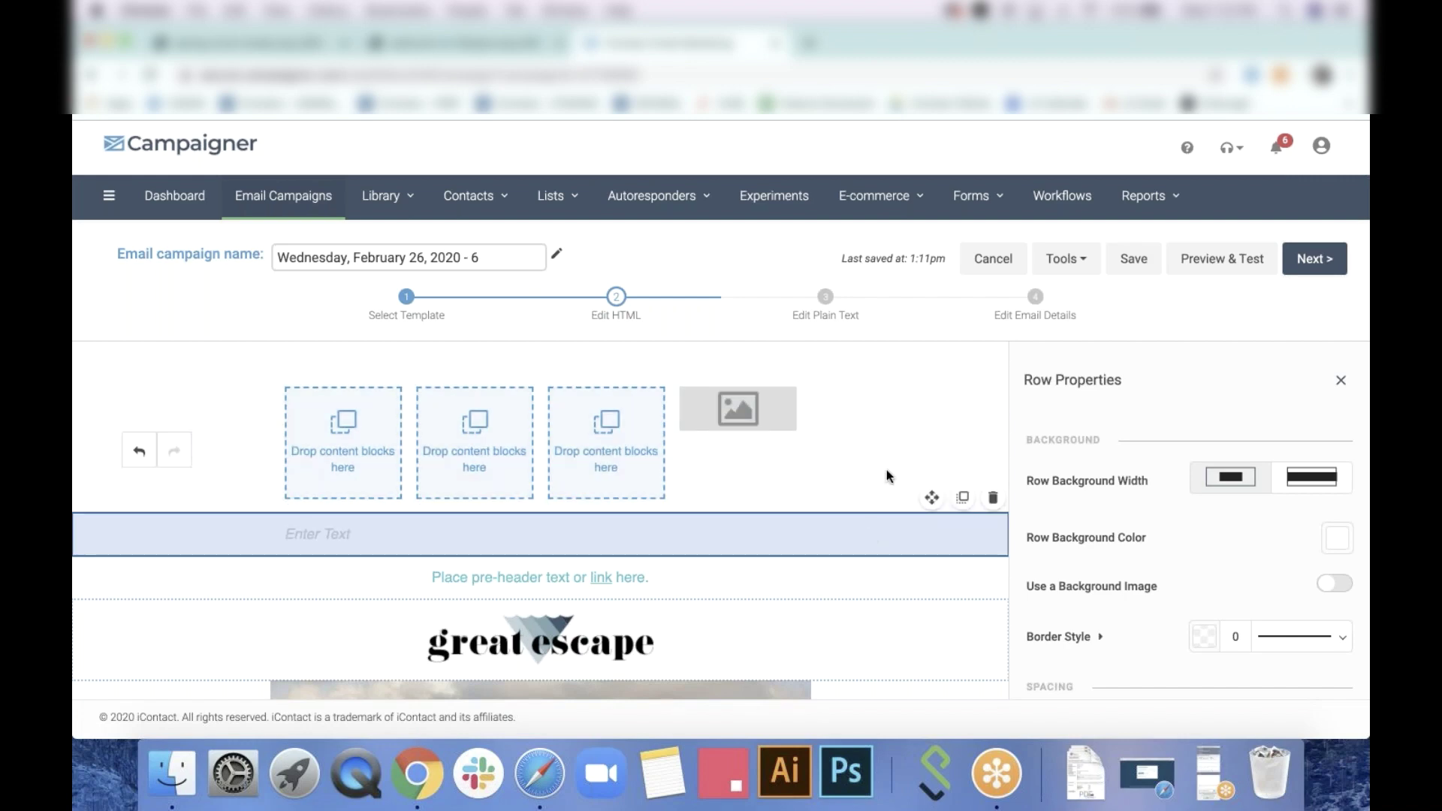
left_click(886, 470)
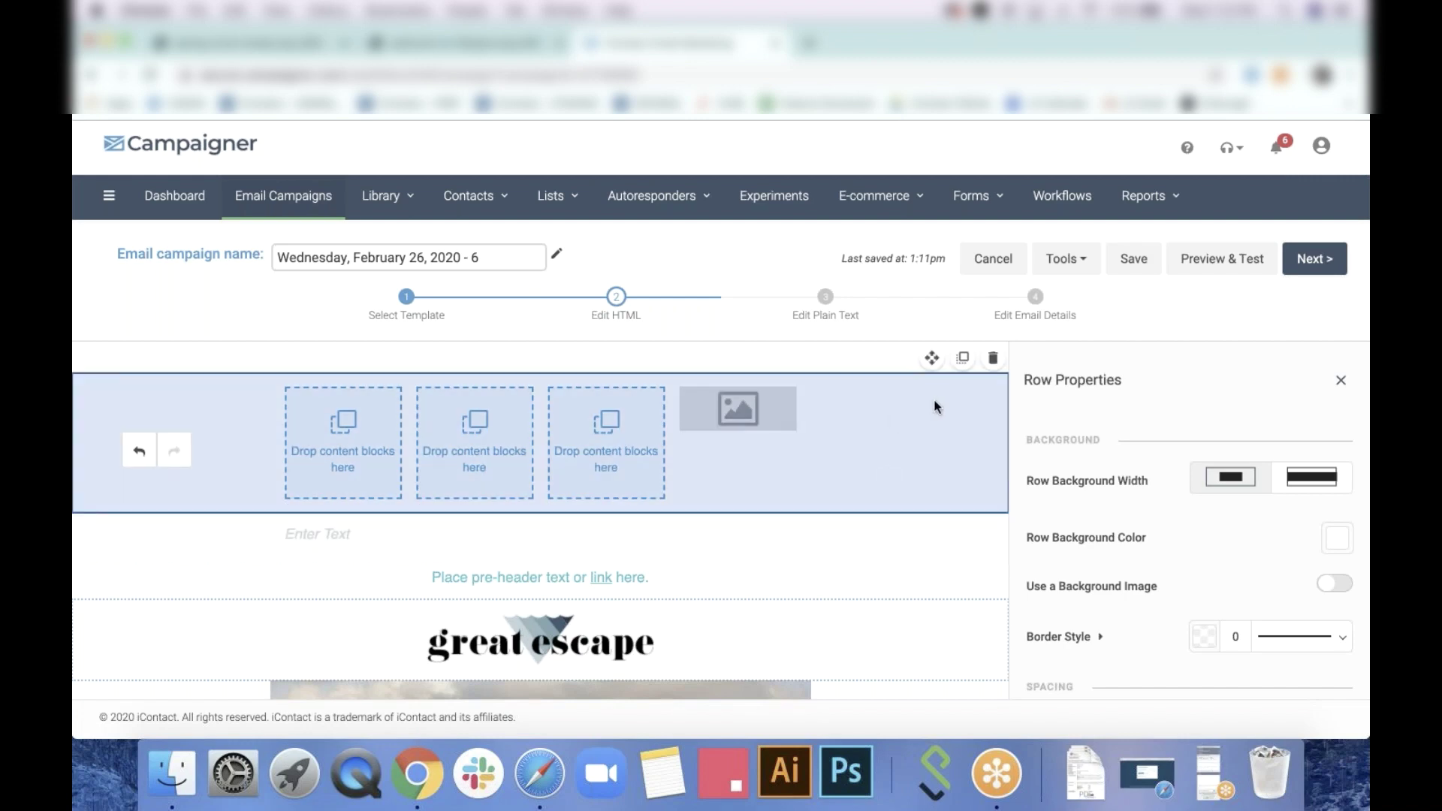
left_click(964, 360)
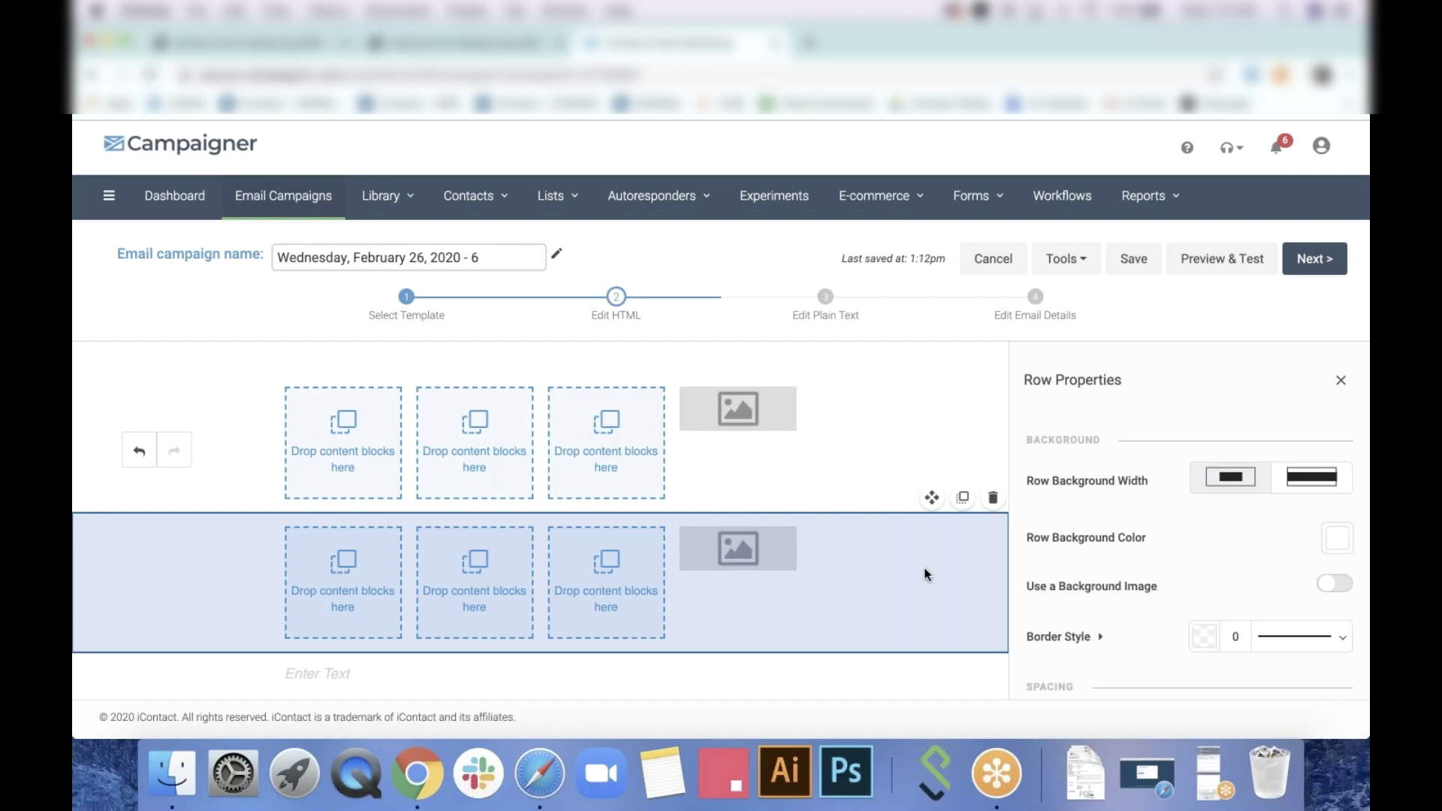
left_click(962, 500)
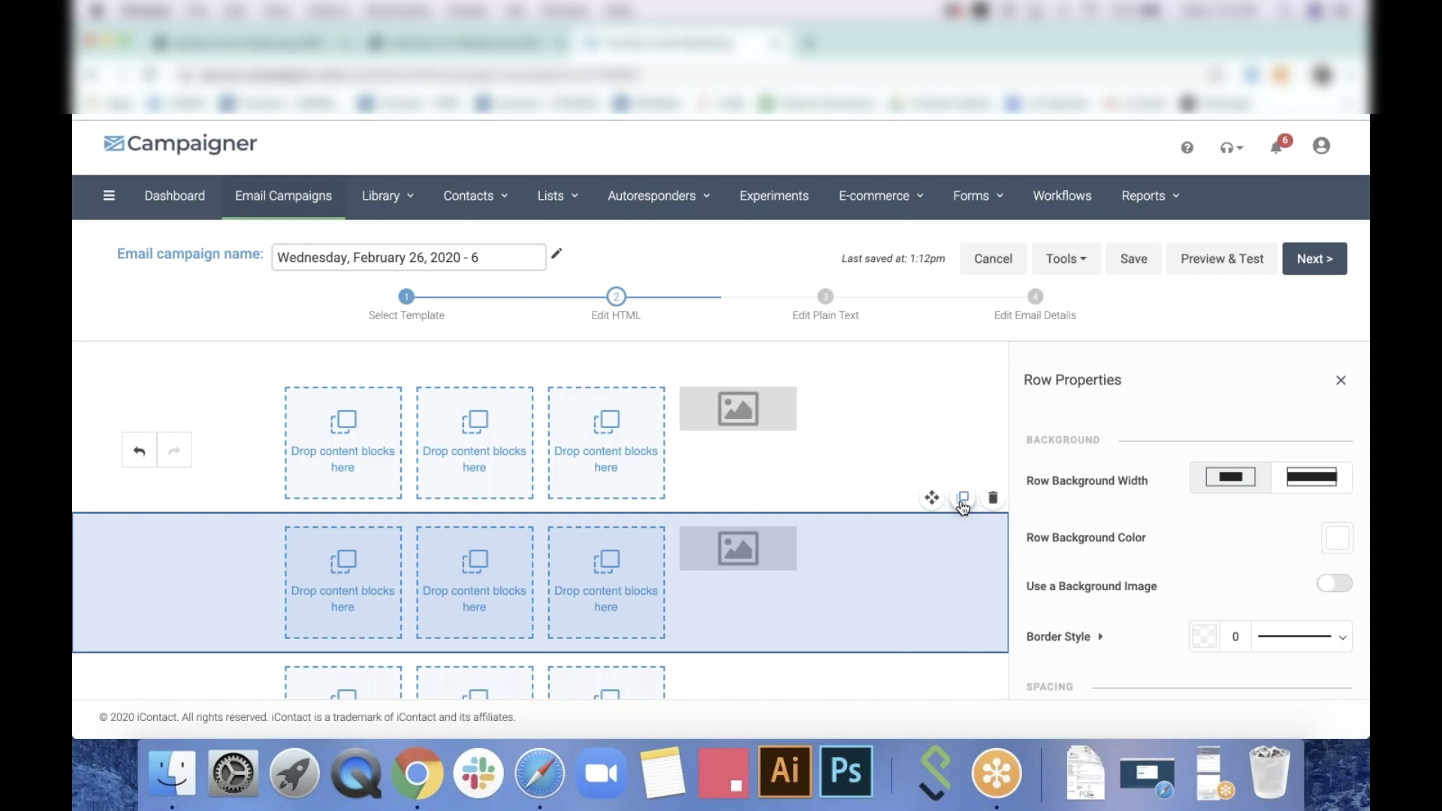
scroll(838, 481, "down", 1)
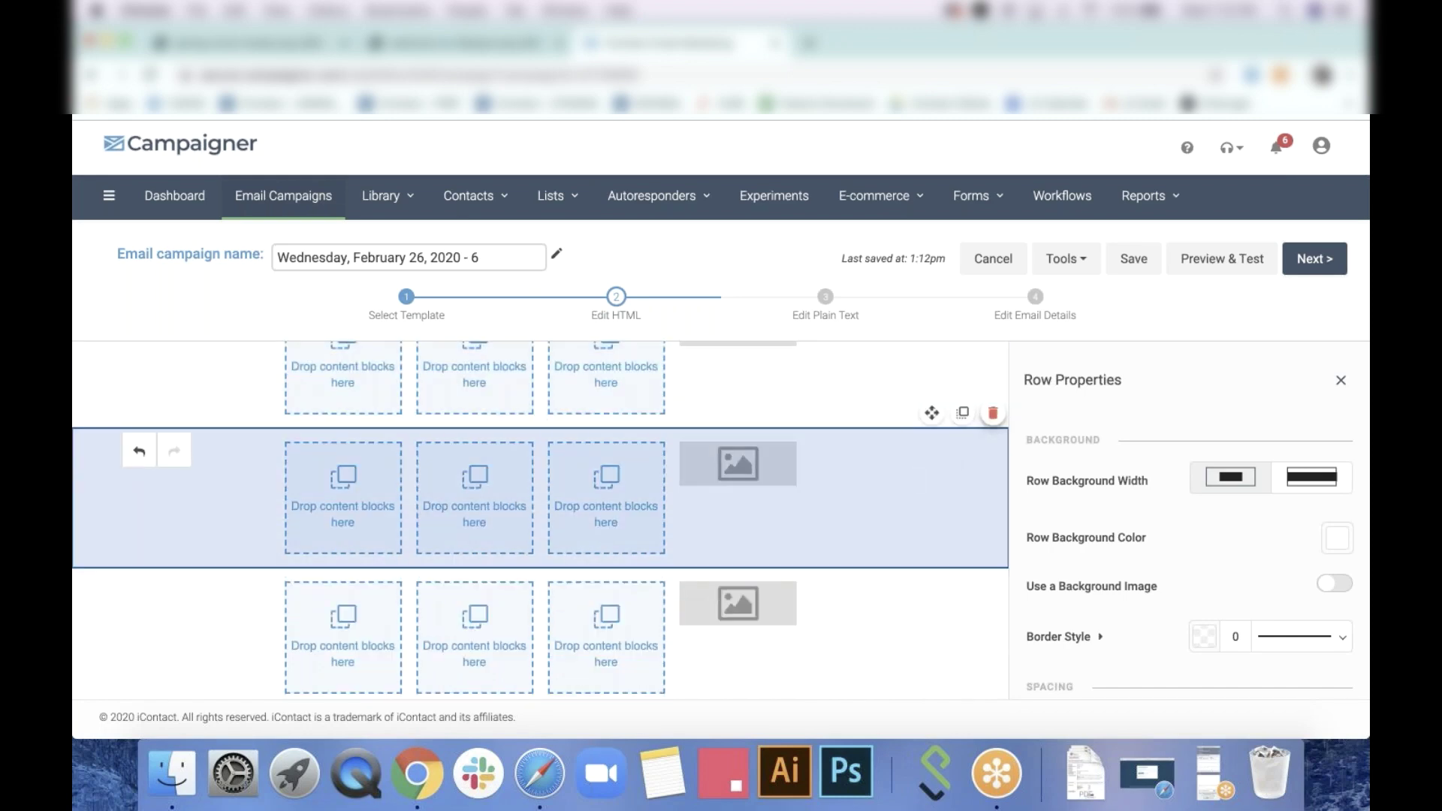
left_click(992, 413)
left_click(991, 413)
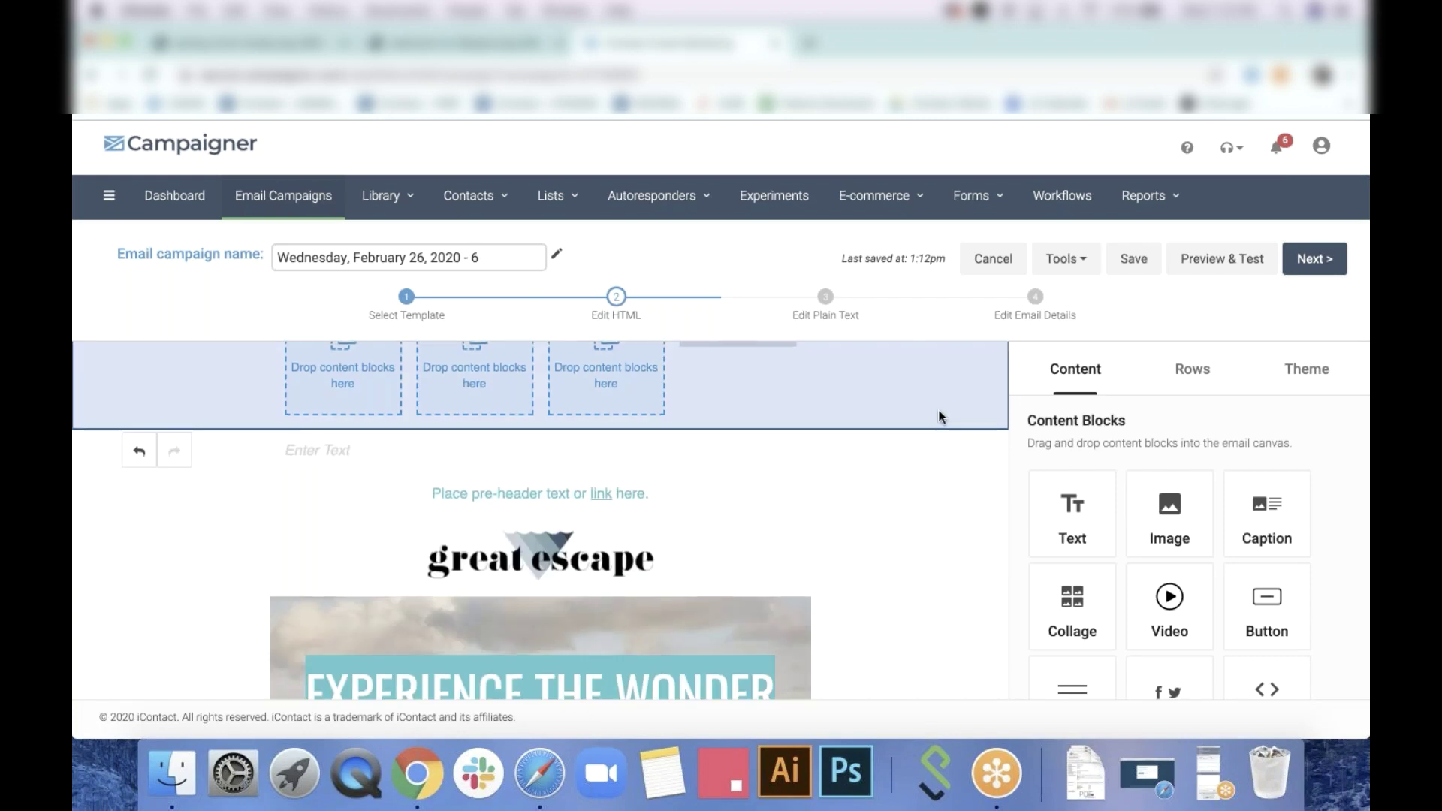
Delete the empty, pre-header, logo, Get in Touch and Meet our Team rows
scroll(940, 417, "up", 1)
left_click(992, 358)
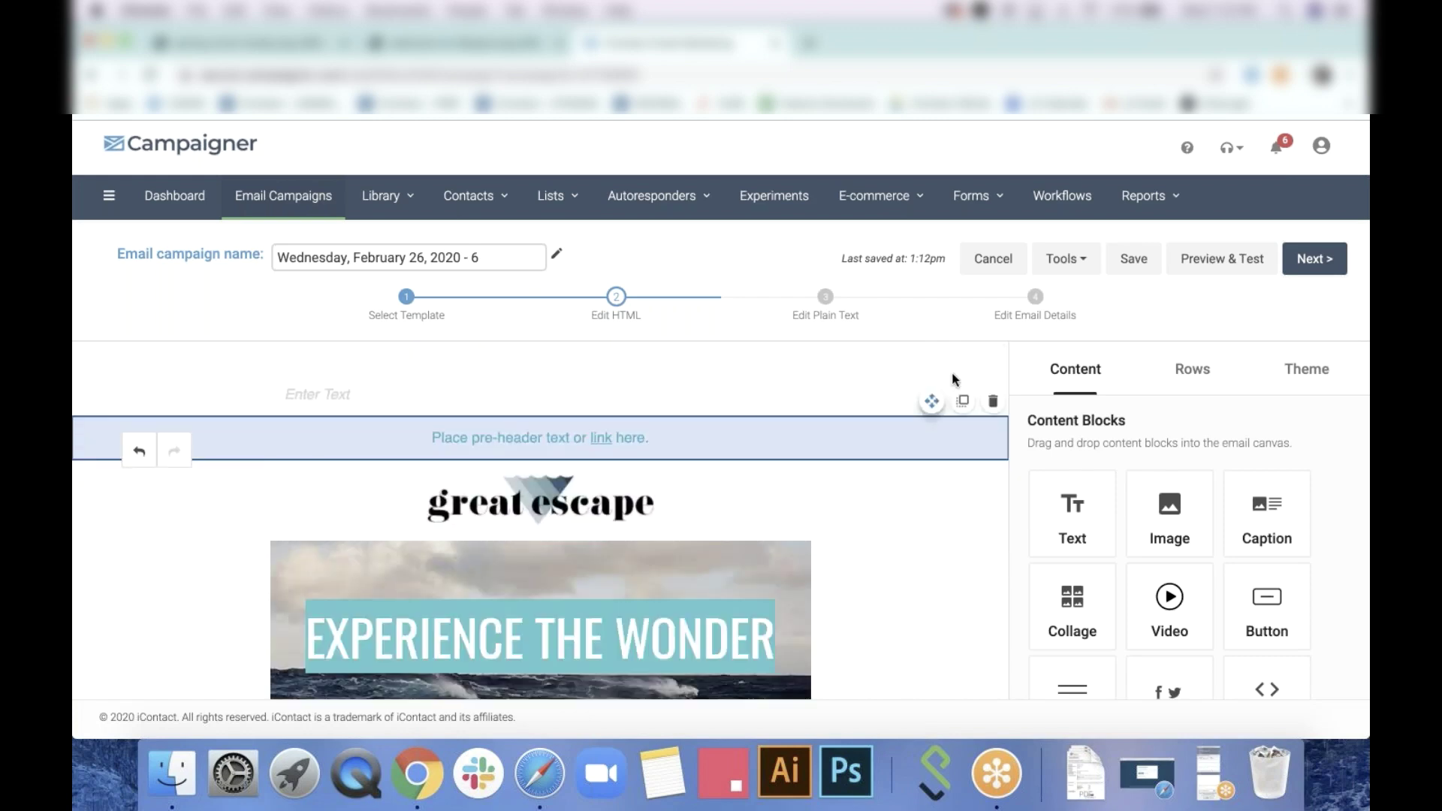
left_click(992, 358)
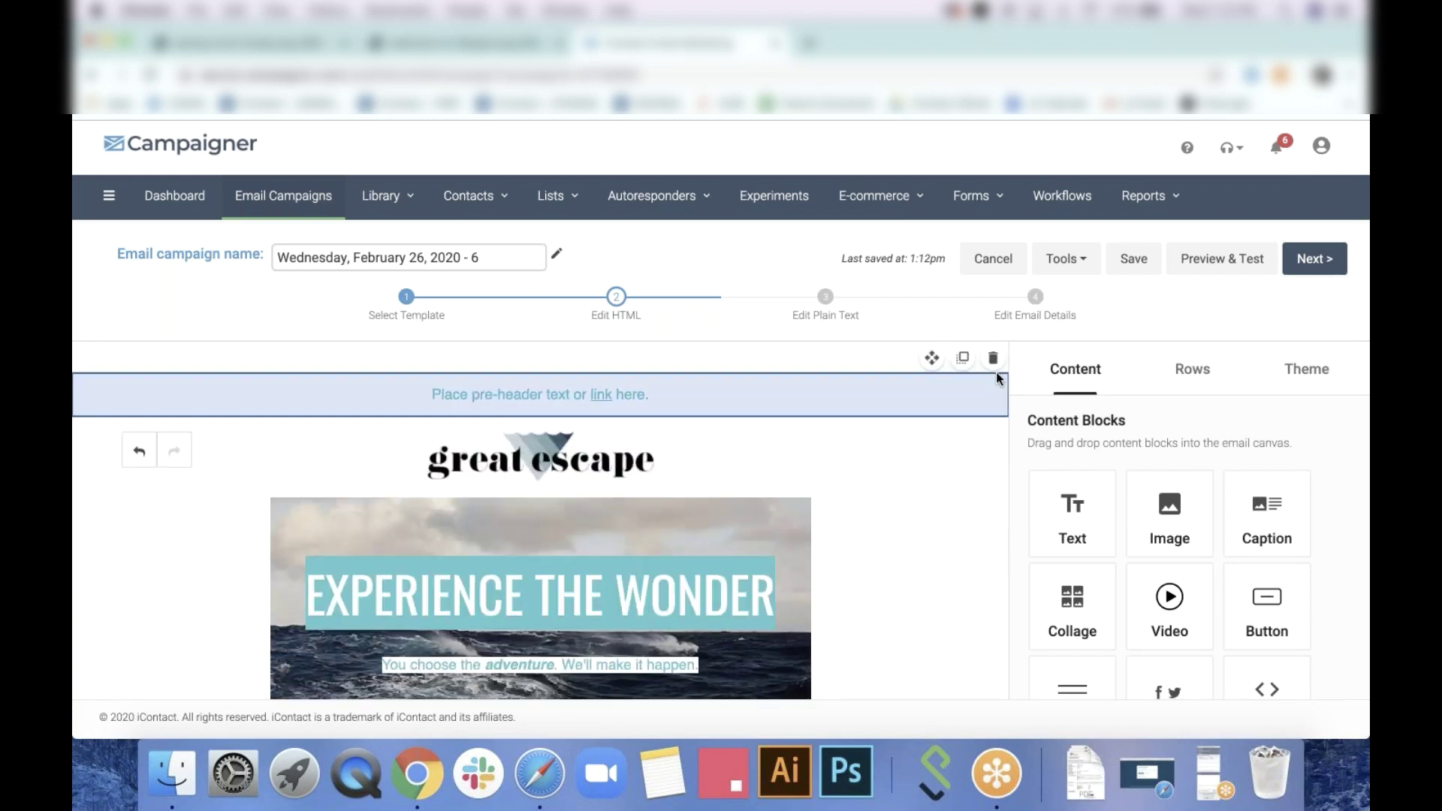
left_click(993, 358)
left_click(993, 358)
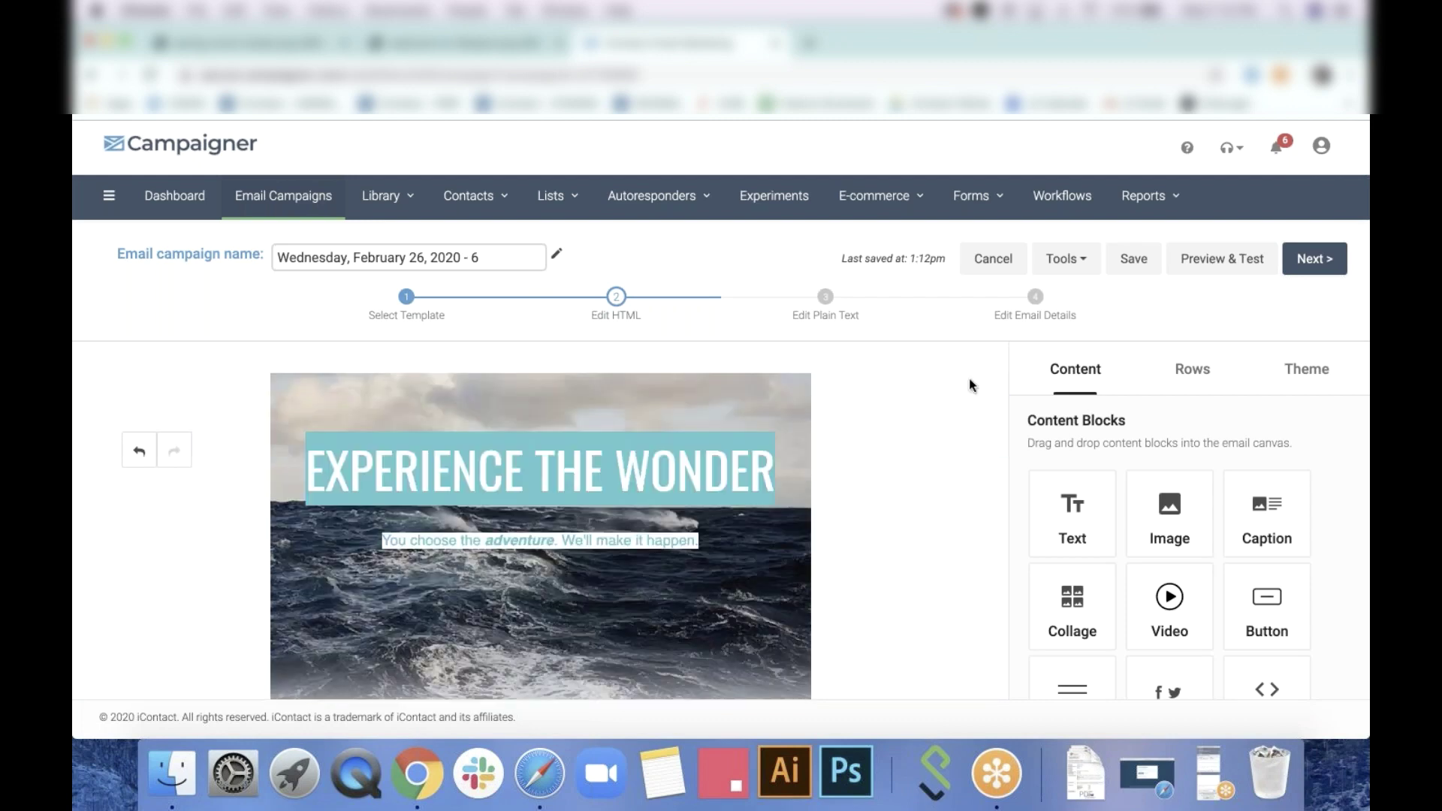
scroll(916, 447, "down", 10)
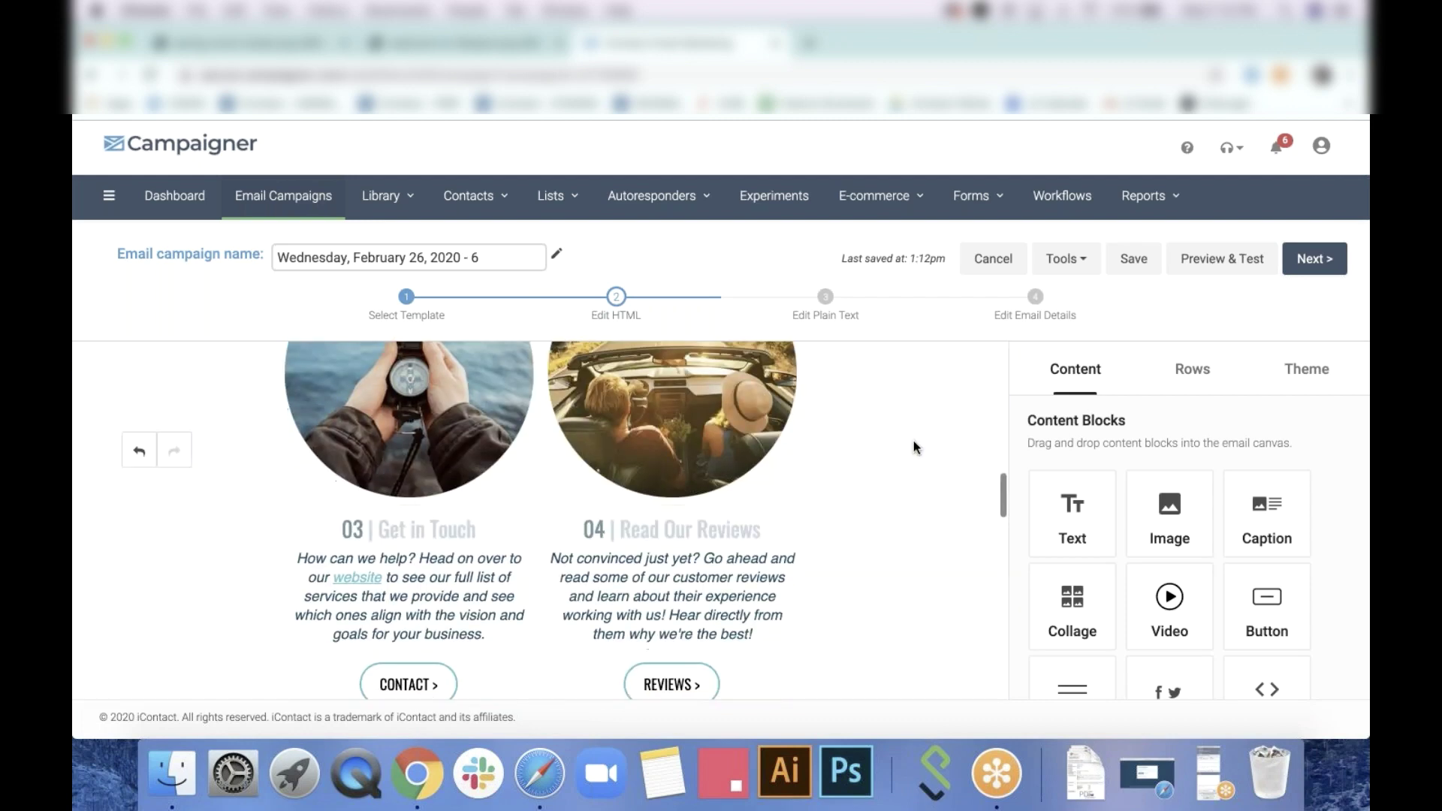
scroll(915, 445, "up", 1)
left_click(993, 383)
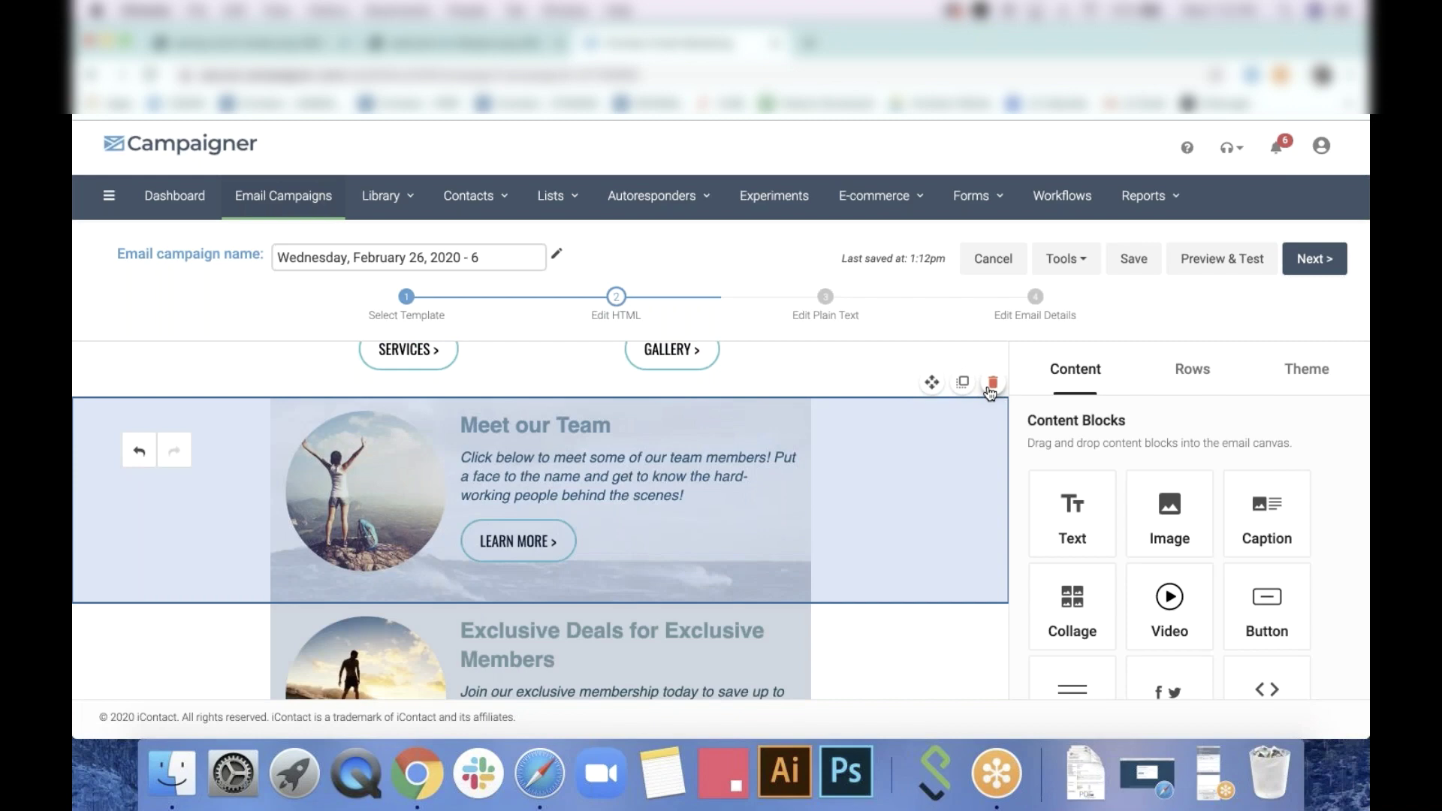
left_click(992, 383)
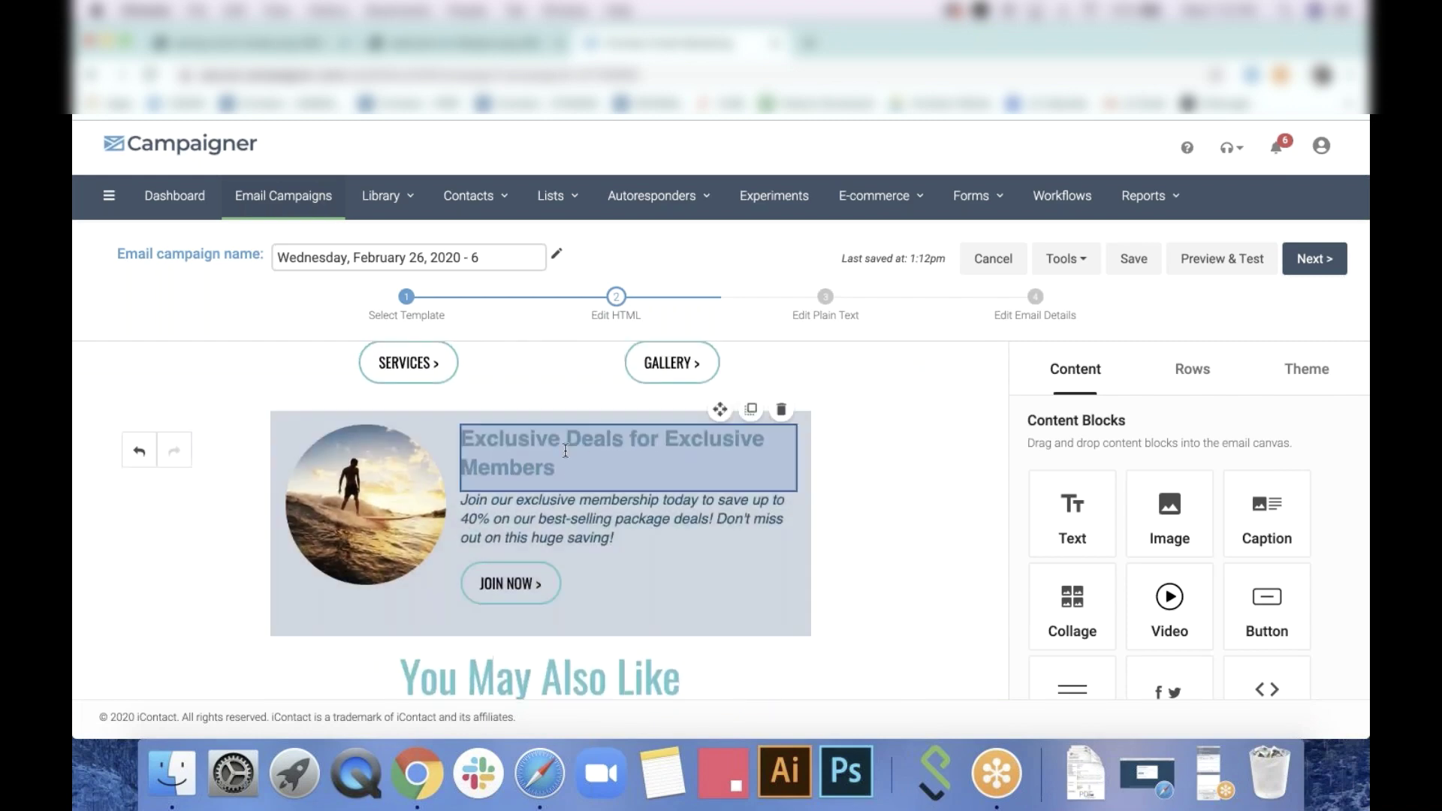
Replace the Exclusive Deals for Exclusive Members heading with "learn more"
triple_click(565, 451)
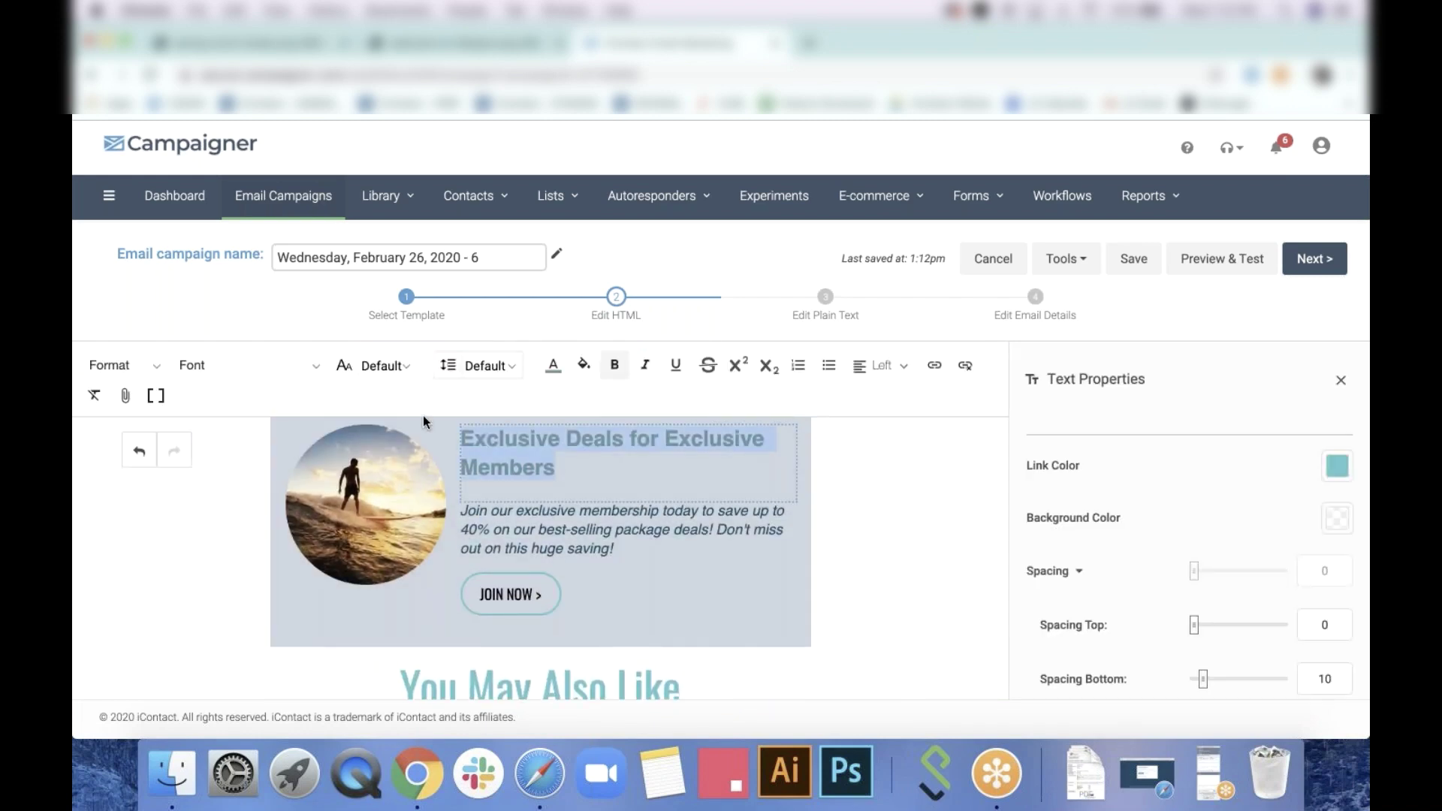
type("learn more")
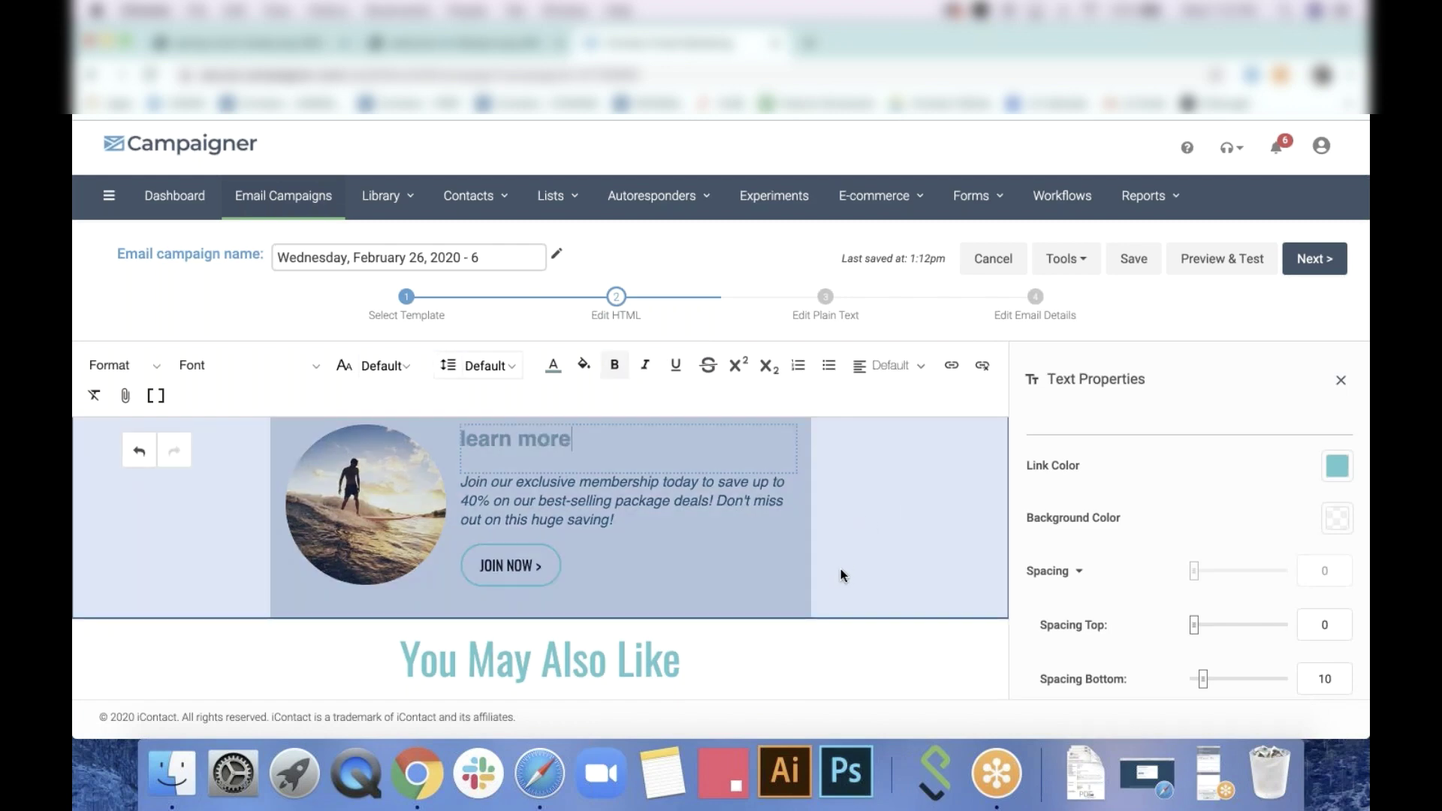
scroll(851, 543, "down", 3)
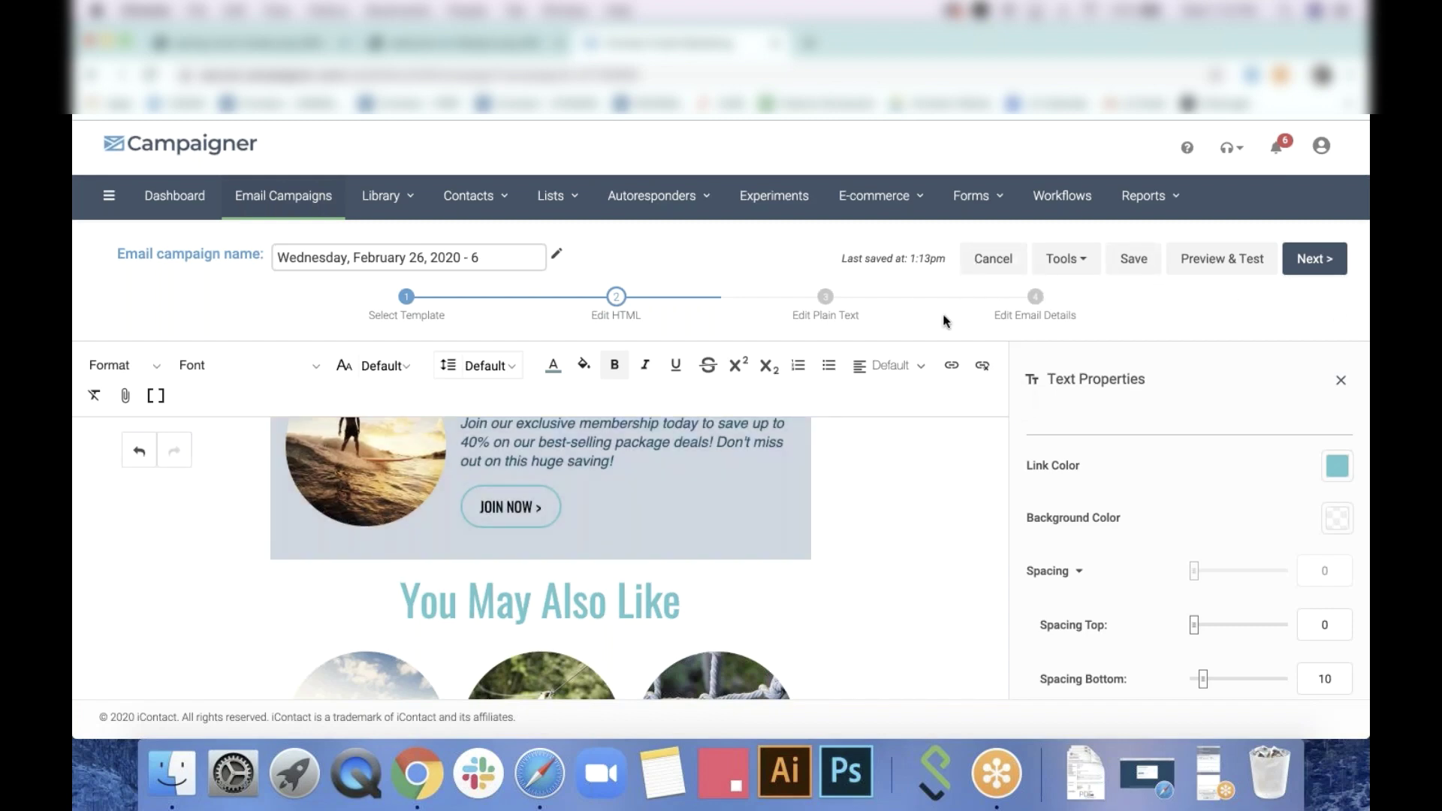
scroll(913, 512, "up", 5)
scroll(914, 511, "up", 10)
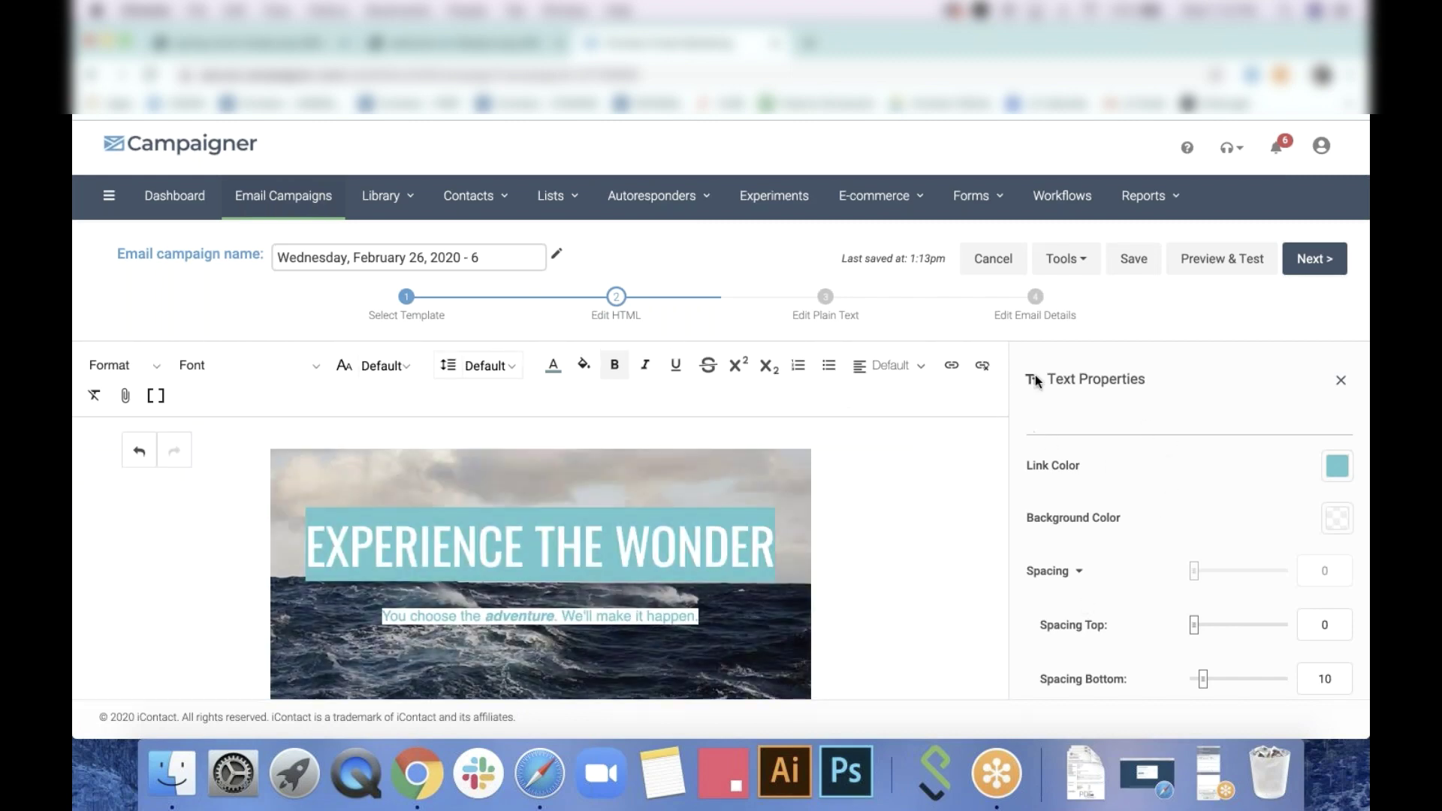
left_click(1092, 274)
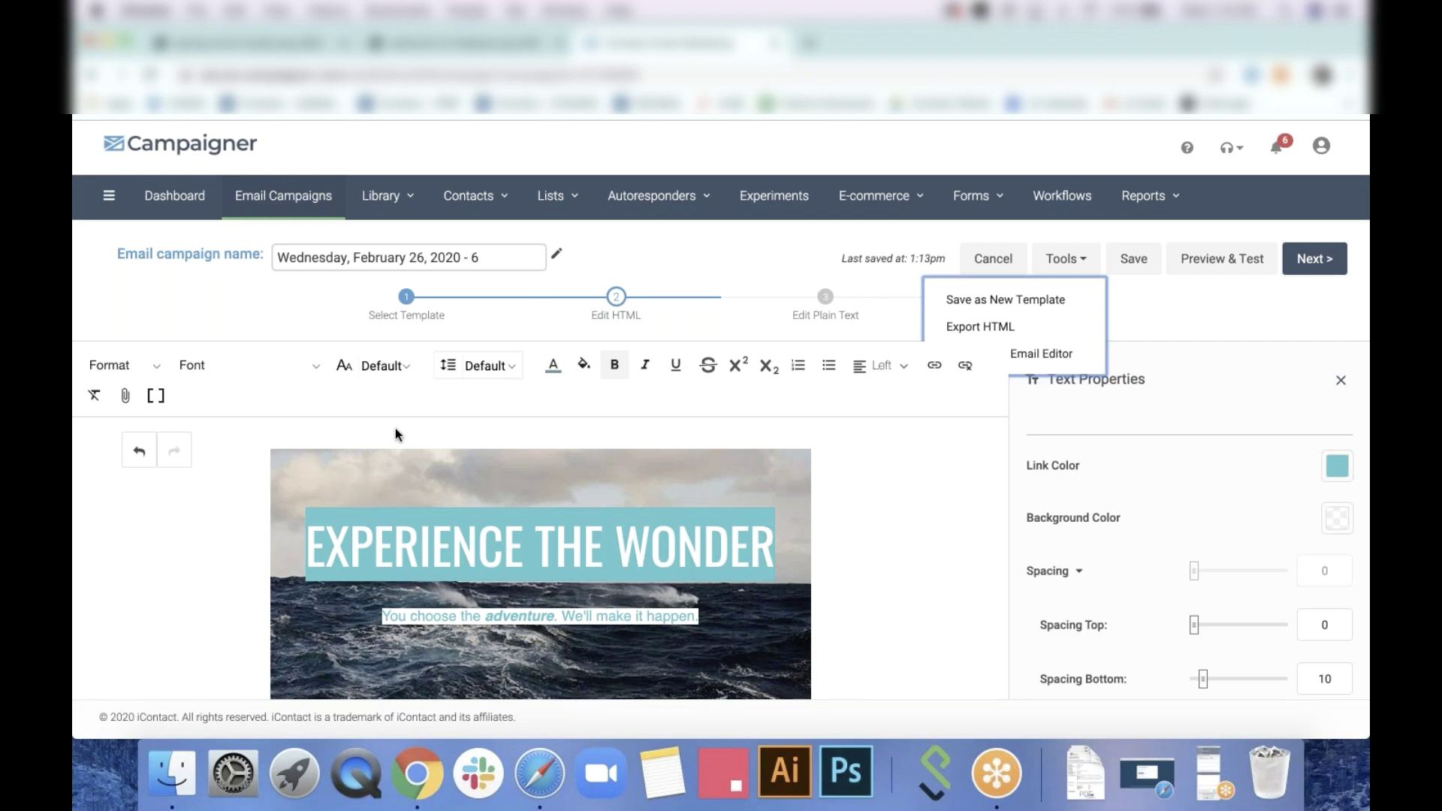
left_click(614, 365)
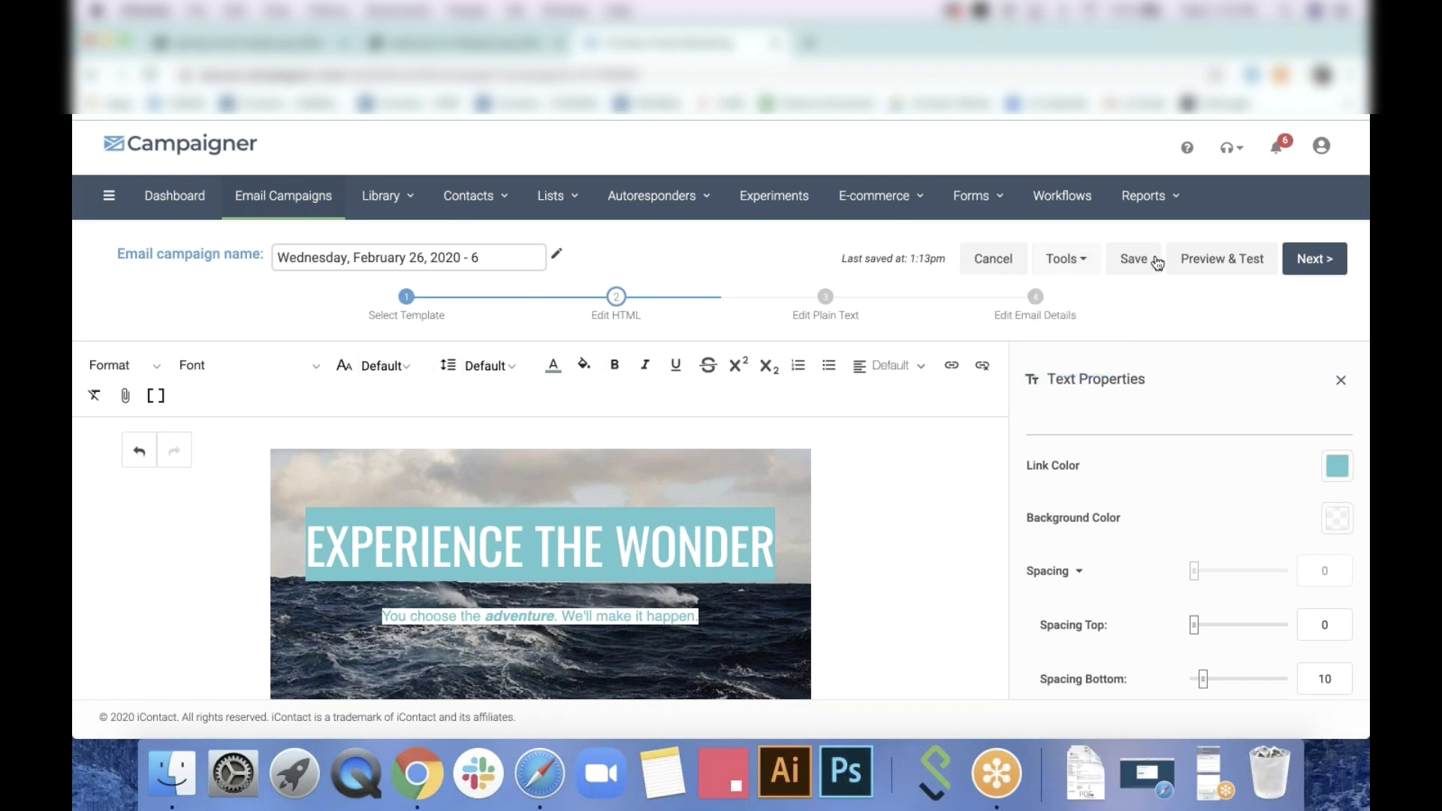
left_click(1075, 272)
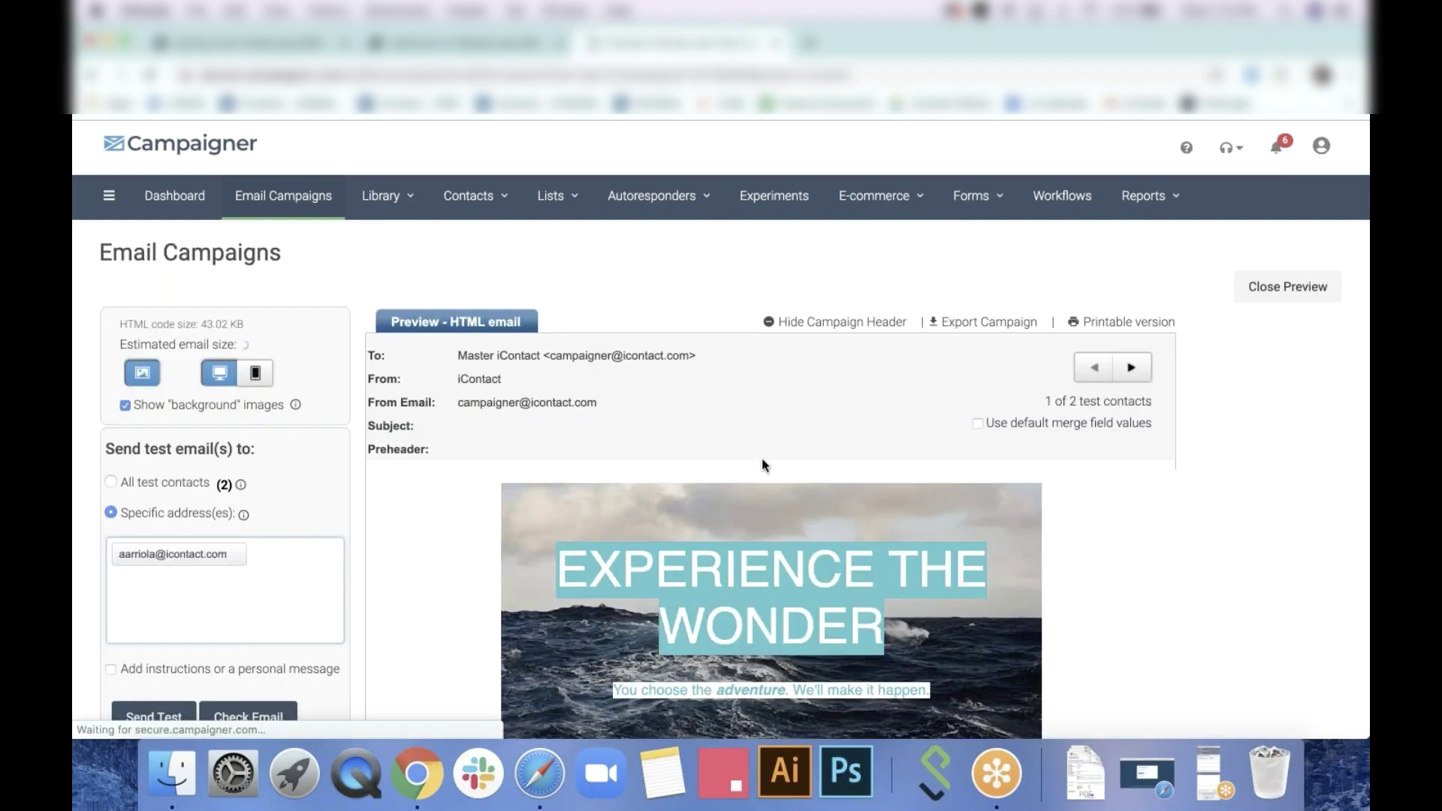
Scroll through the edited email's preview, then return to the Email Campaigns list
scroll(912, 538, "down", 5)
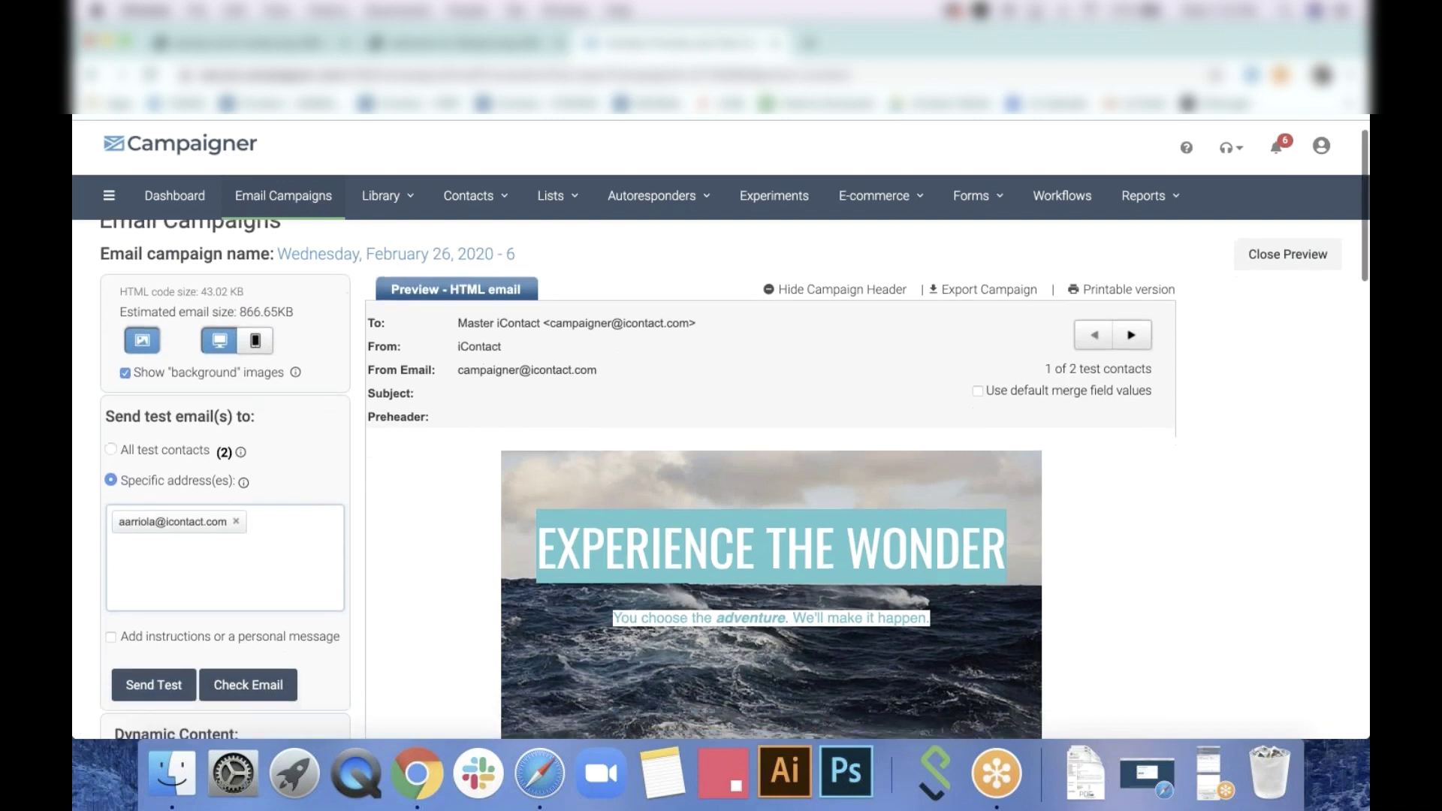
scroll(929, 571, "up", 4)
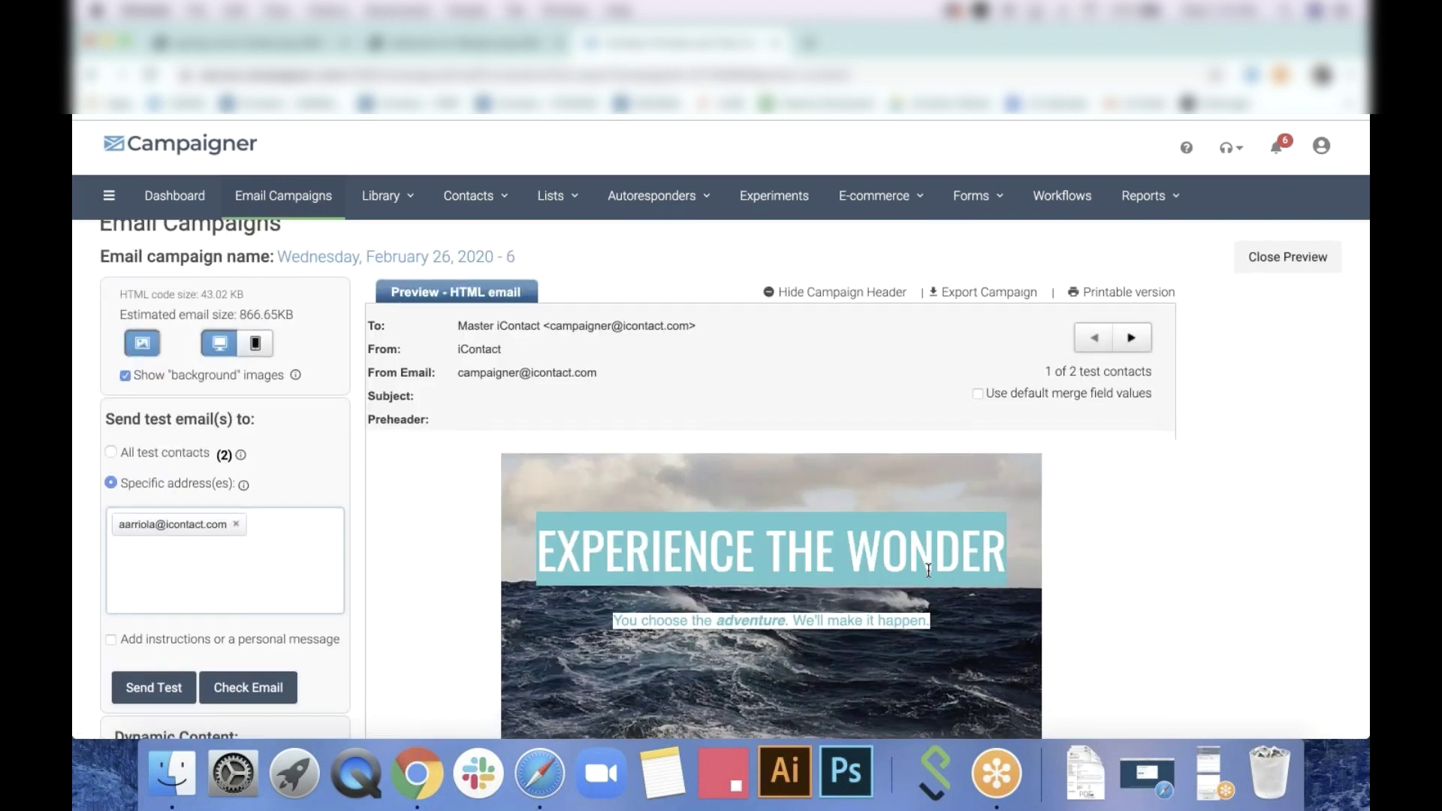
scroll(929, 571, "down", 1)
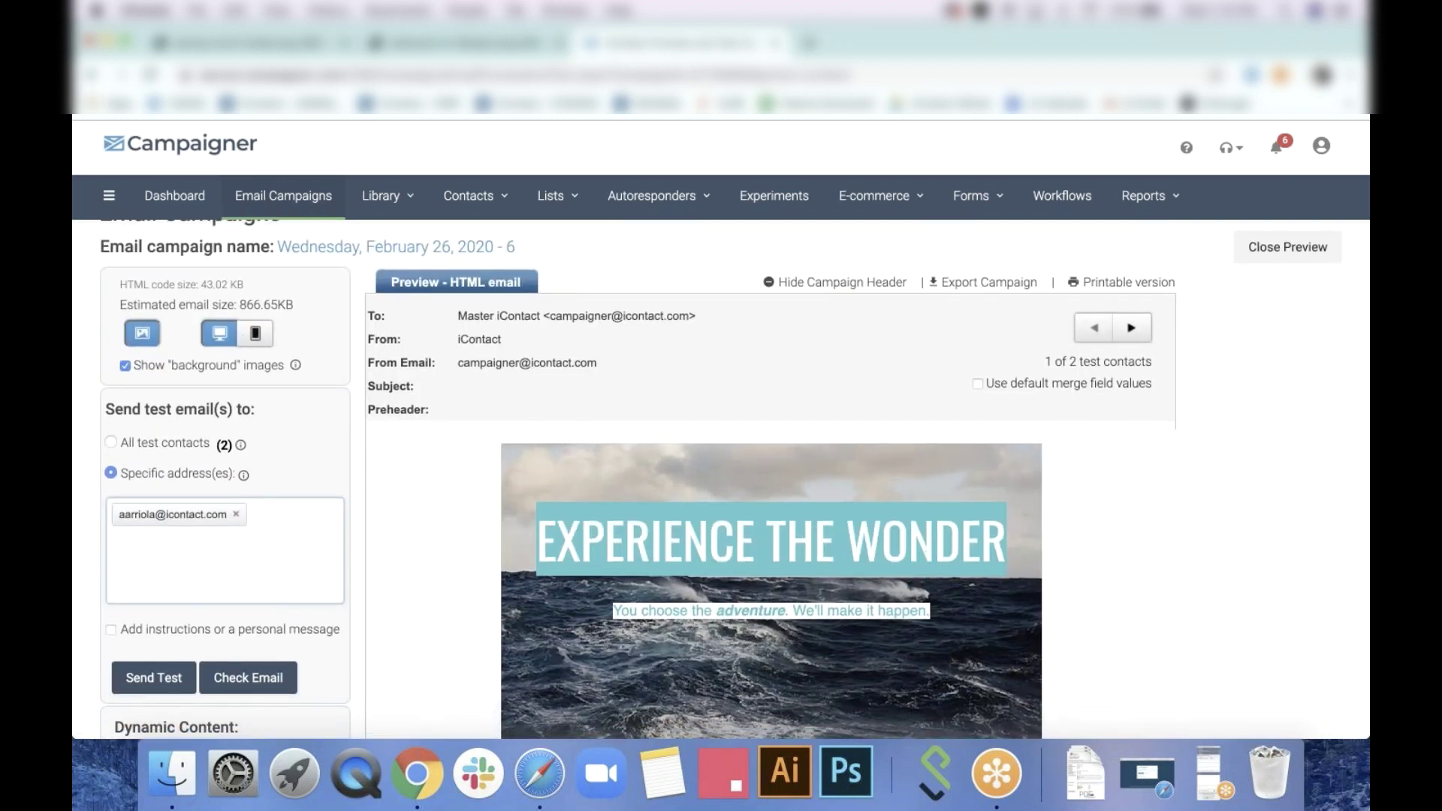
scroll(722, 481, "down", 1)
scroll(867, 480, "down", 15)
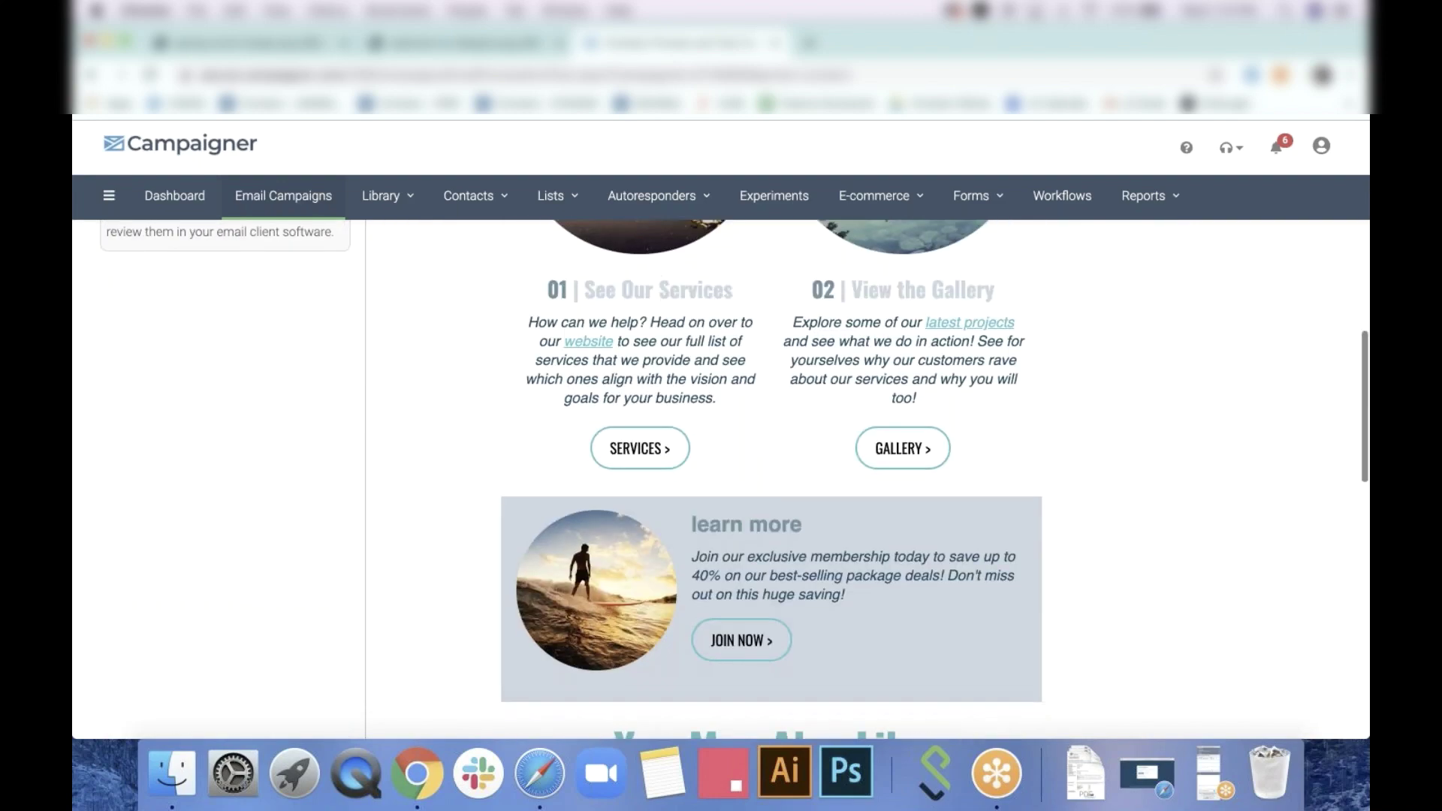
scroll(771, 480, "up", 15)
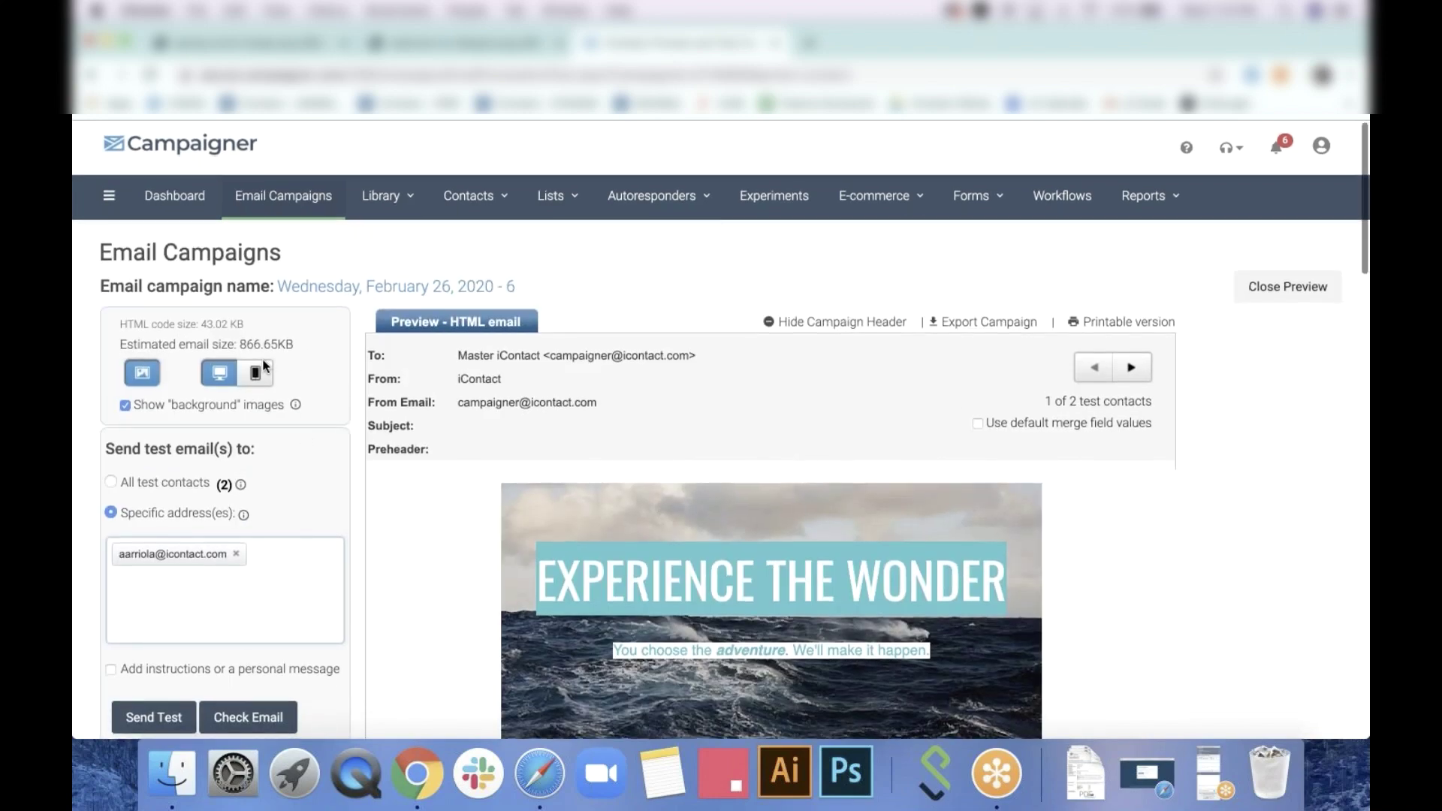
scroll(788, 537, "down", 10)
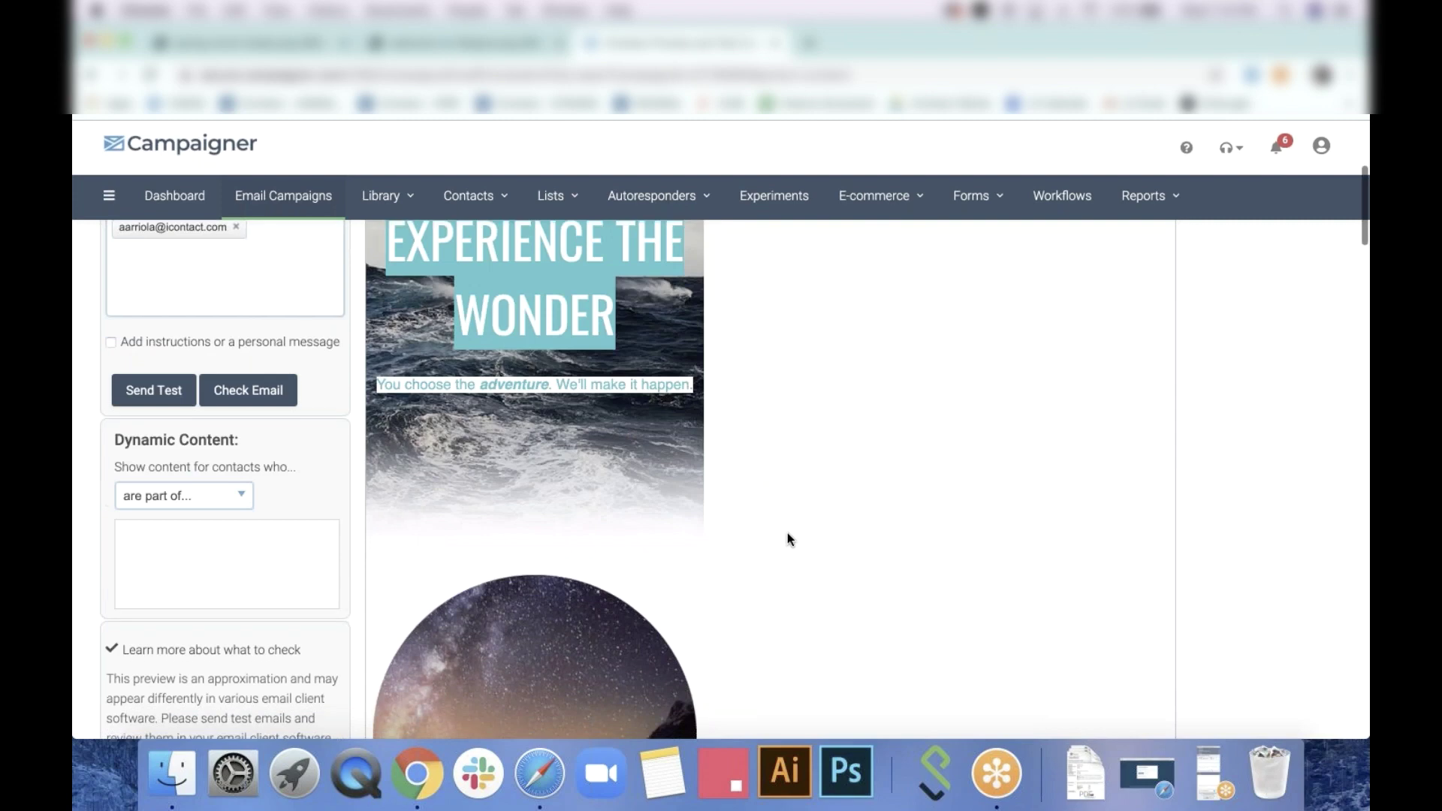
scroll(788, 536, "down", 10)
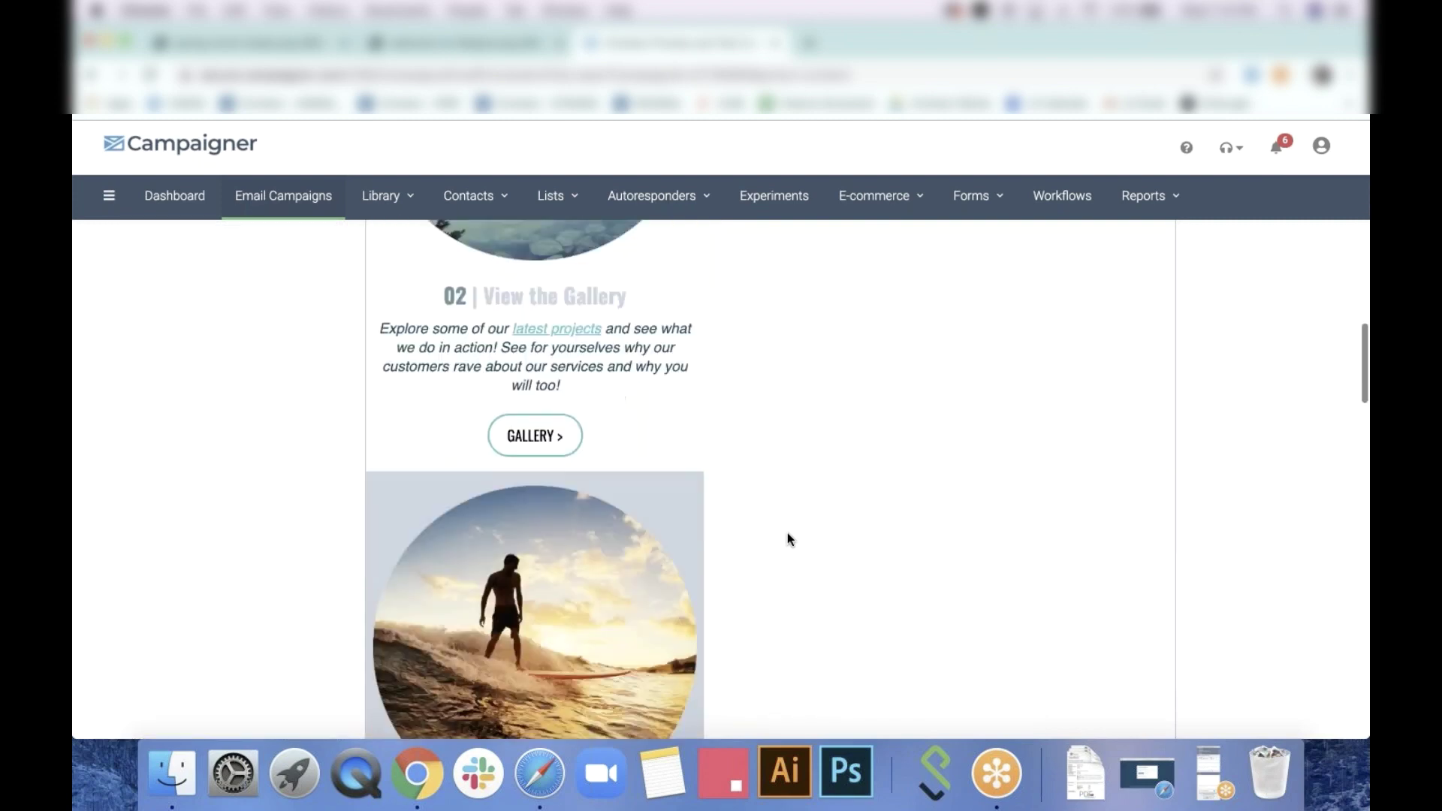
scroll(787, 538, "down", 15)
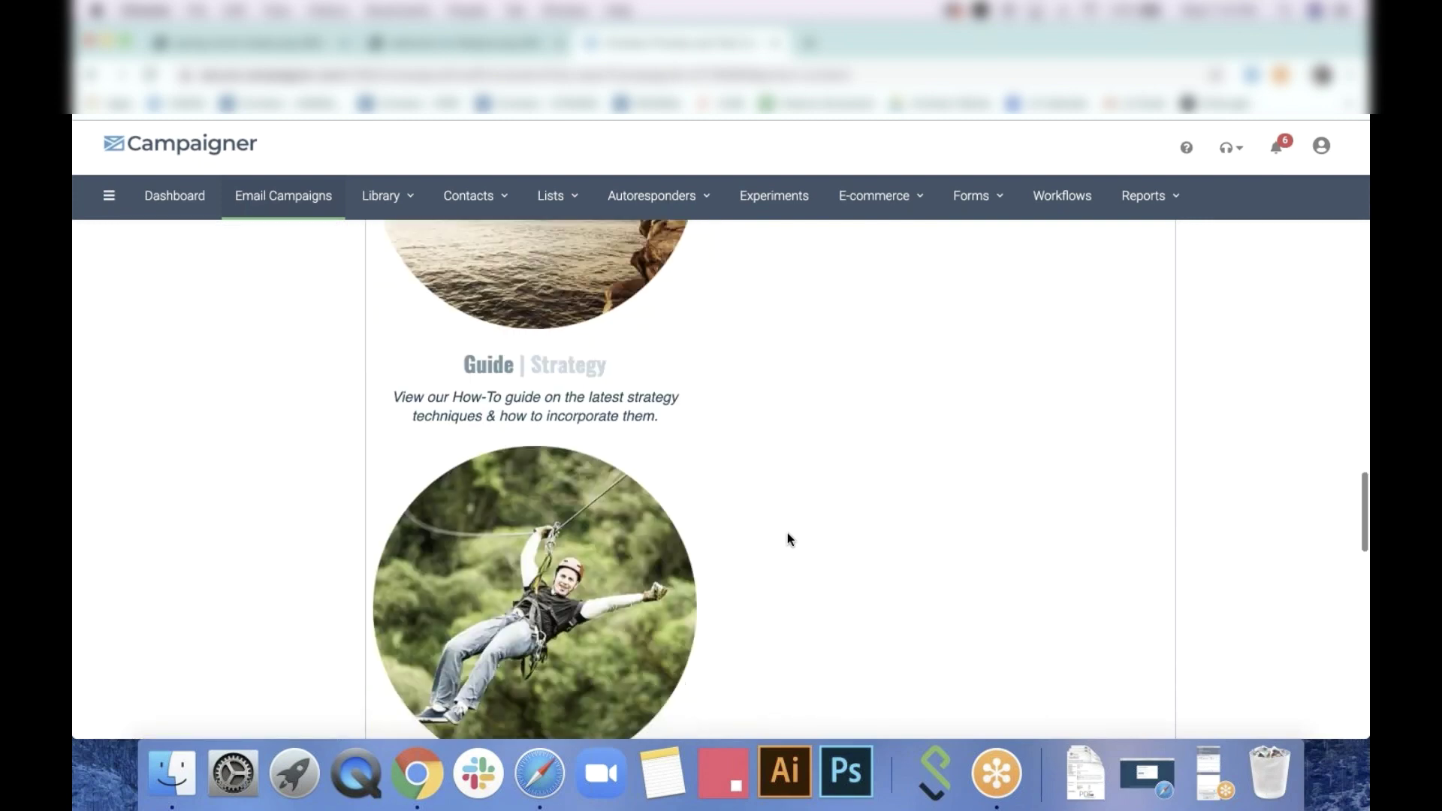
scroll(787, 535, "up", 15)
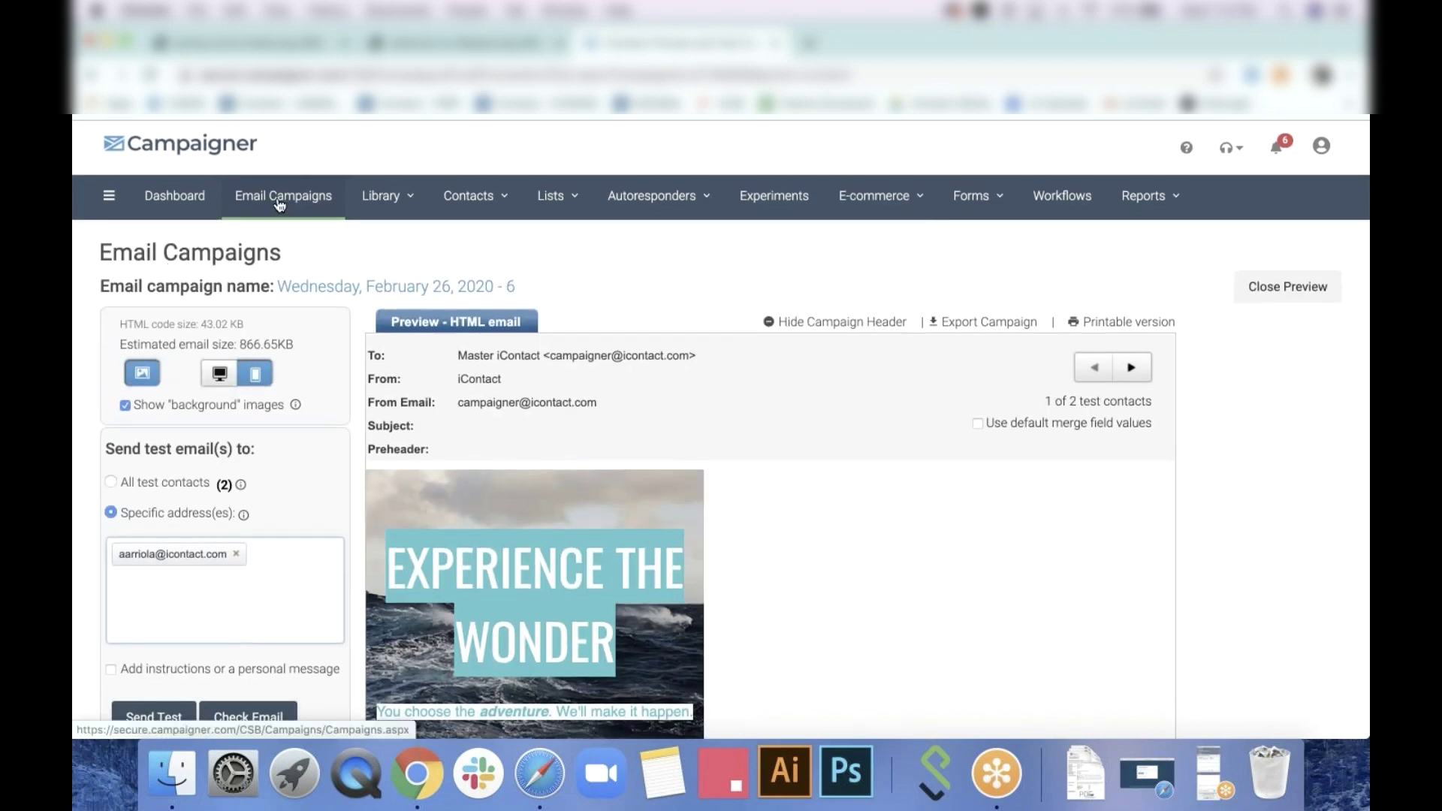
left_click(279, 204)
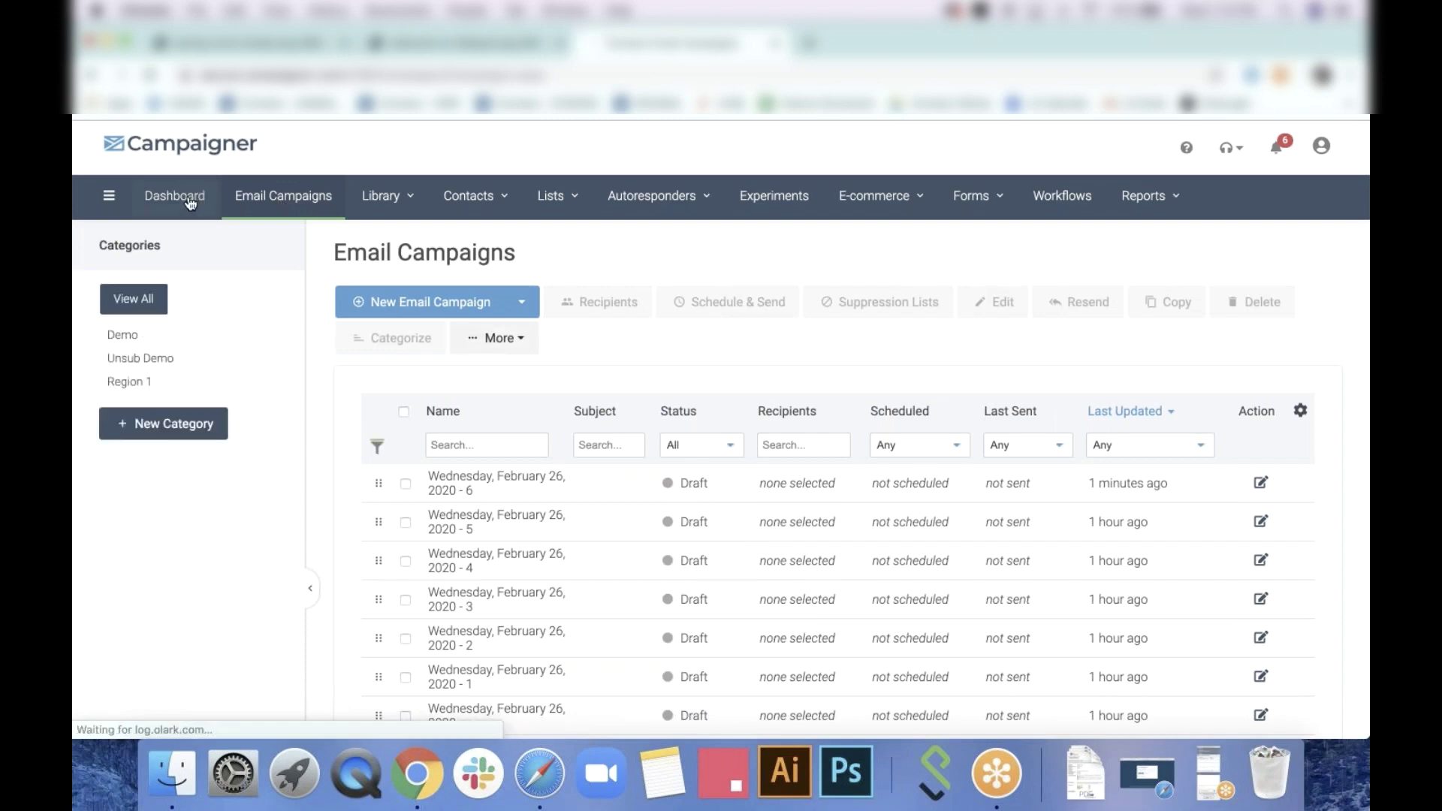
Return from the preview to the Dashboard listing the recently updated 'Wednesday, February 26, 2020 - 6' campaign
left_click(999, 776)
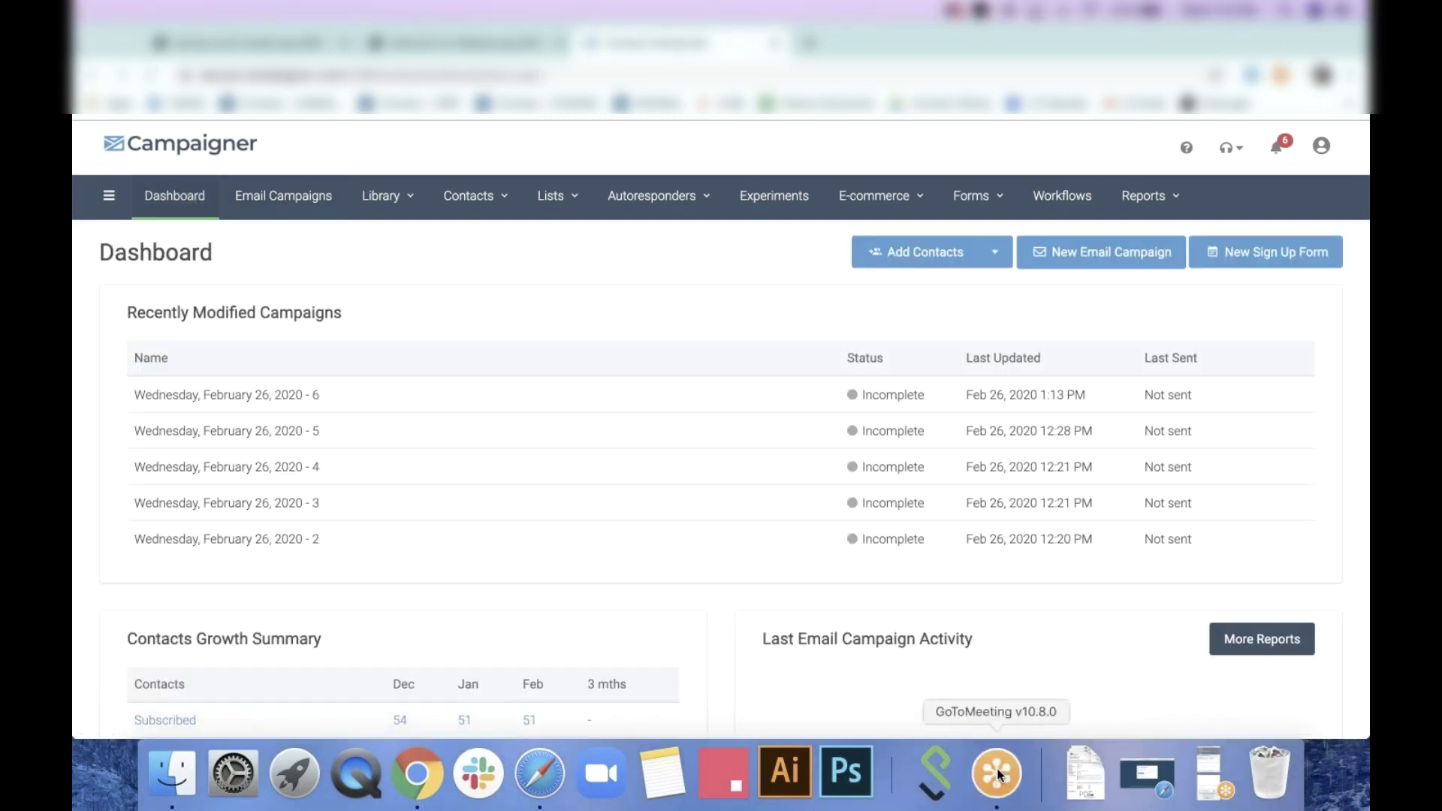
left_click(1201, 777)
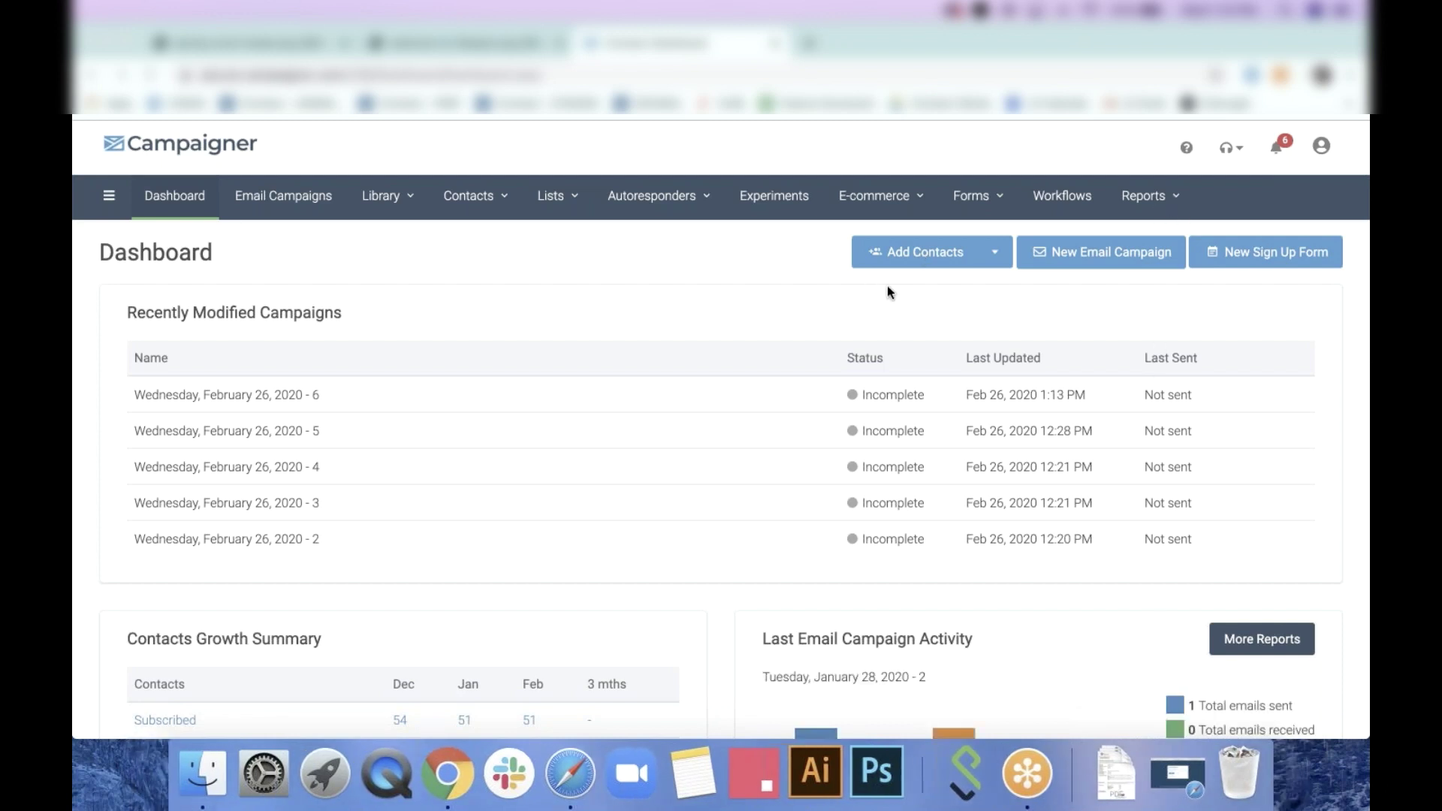
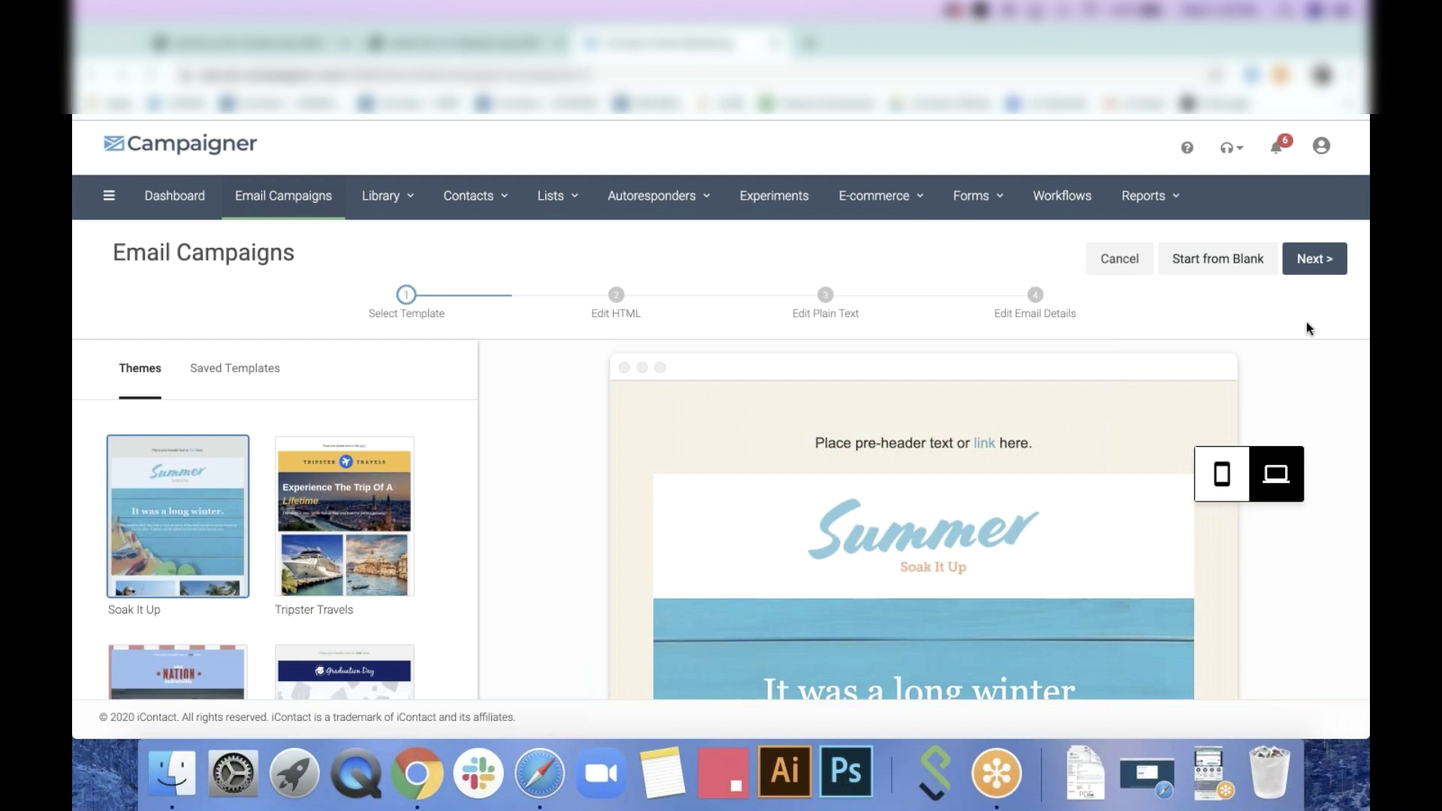
Start the blank 'Wednesday, February 26, 2020 - 7' campaign from the Start from Blank layout
left_click(1207, 271)
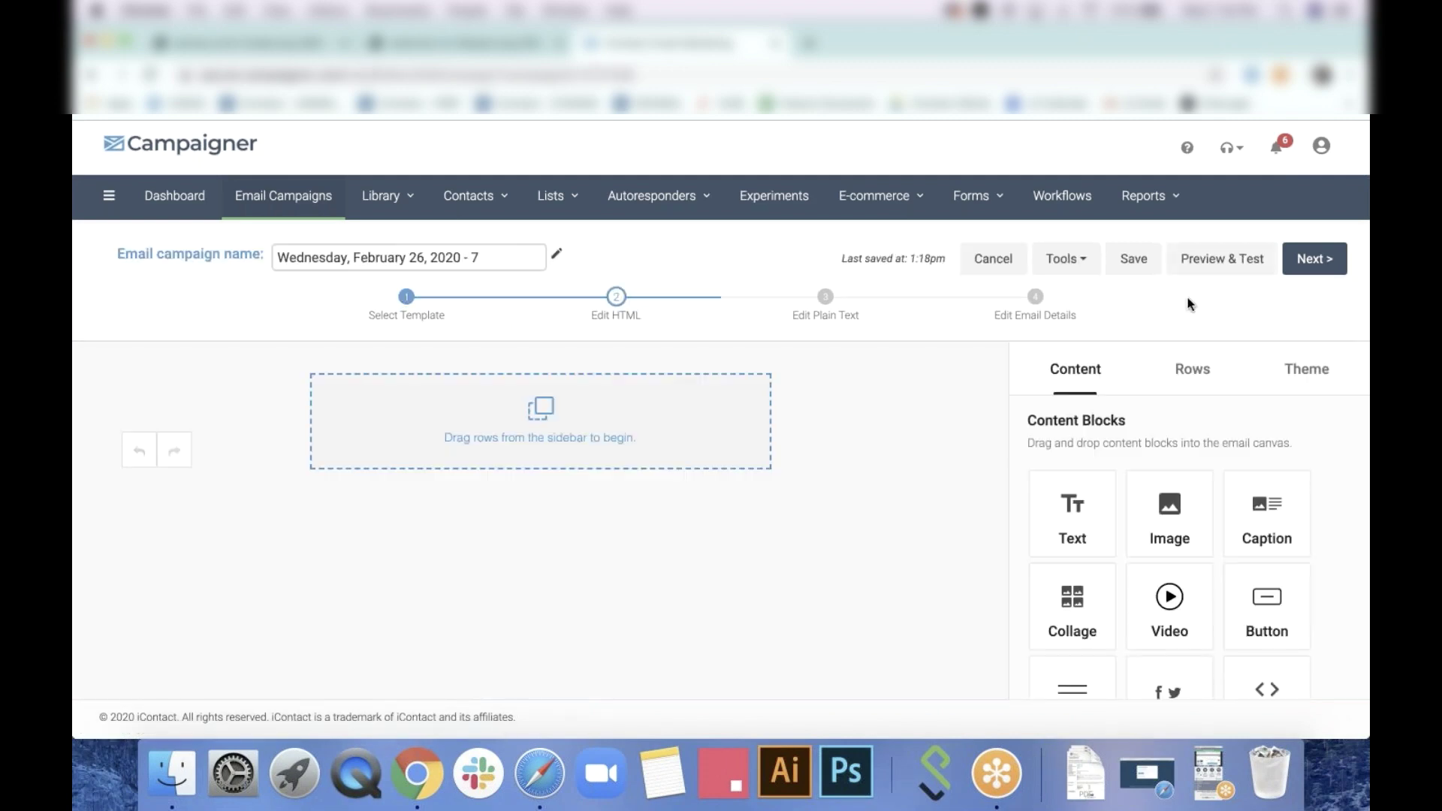
left_click(319, 47)
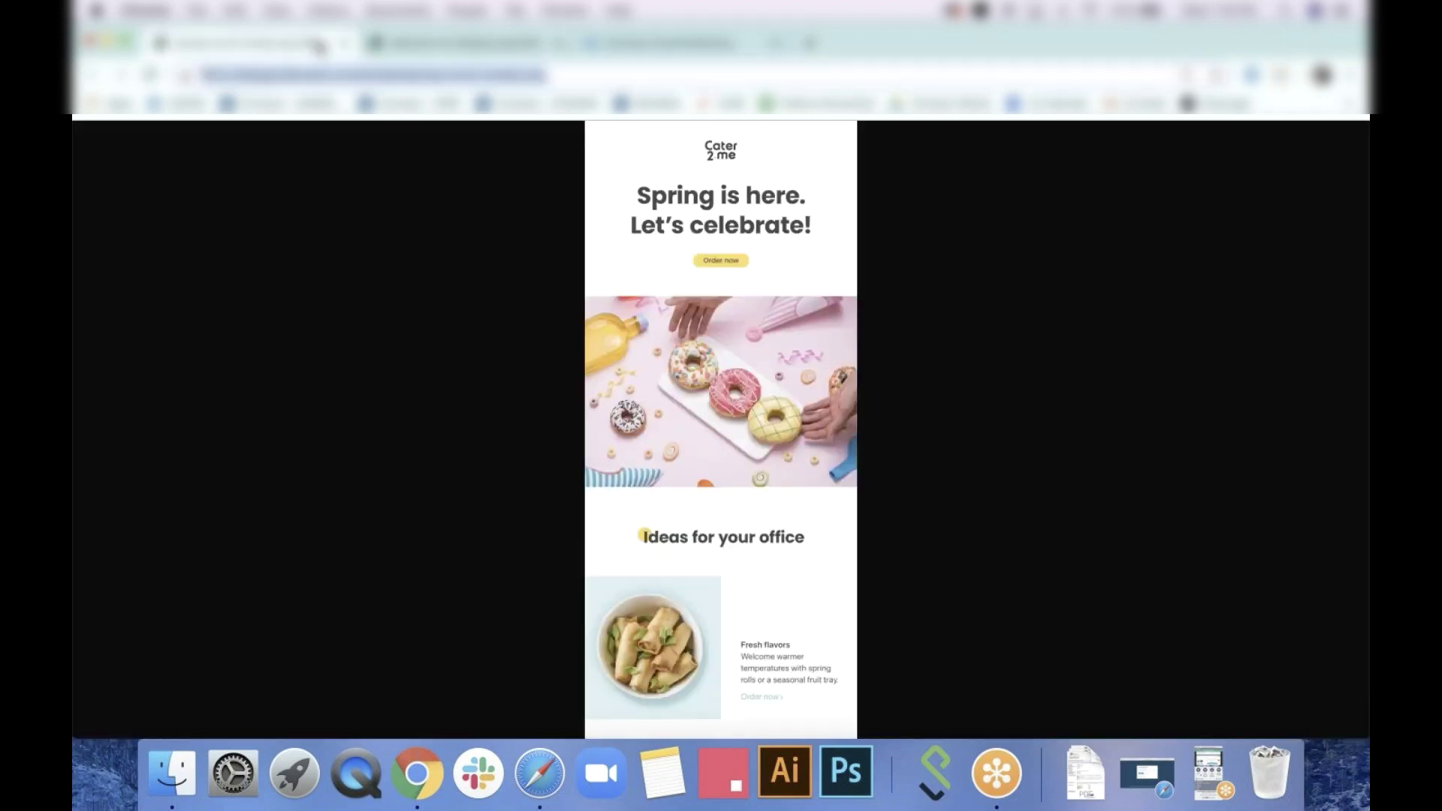
left_click(458, 43)
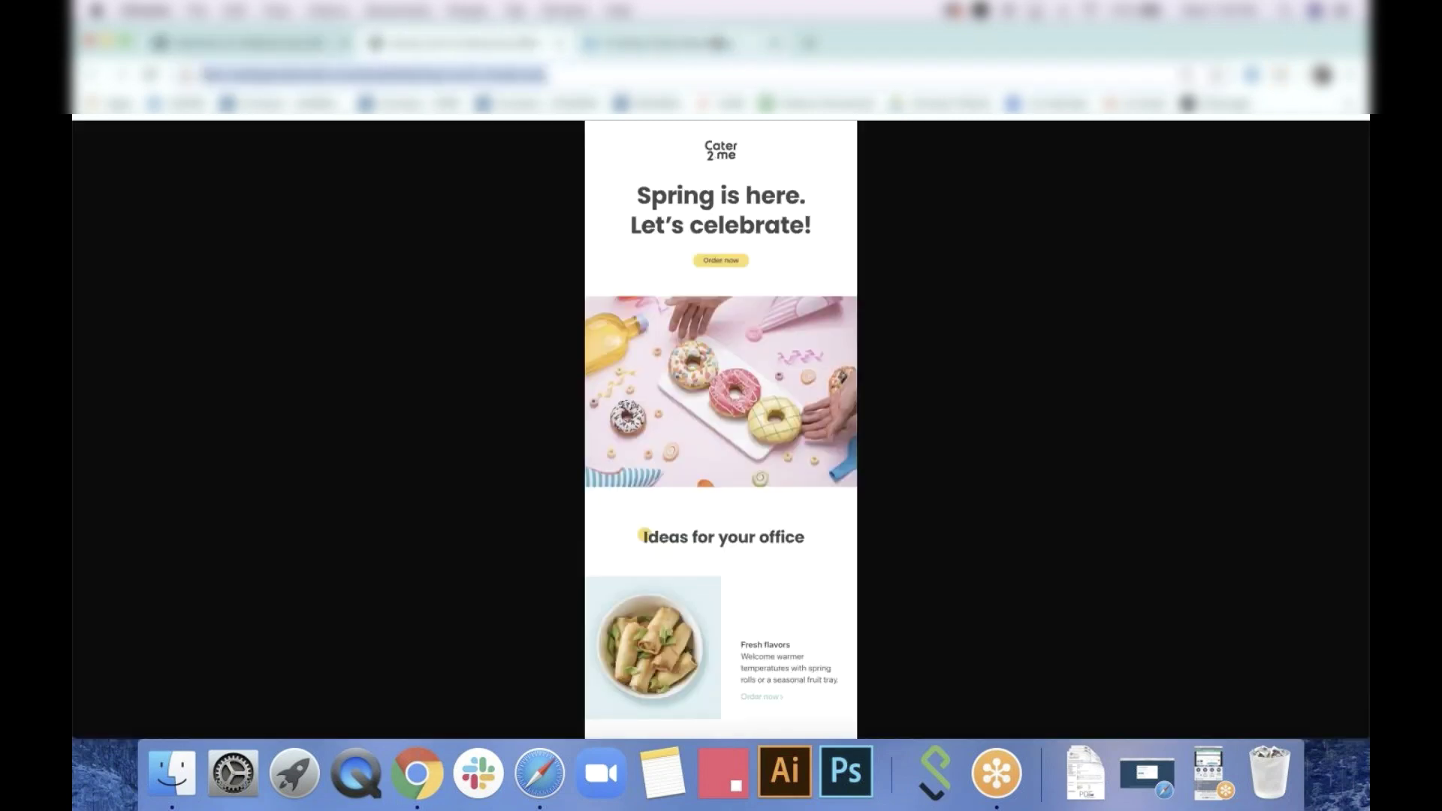
left_click(716, 41)
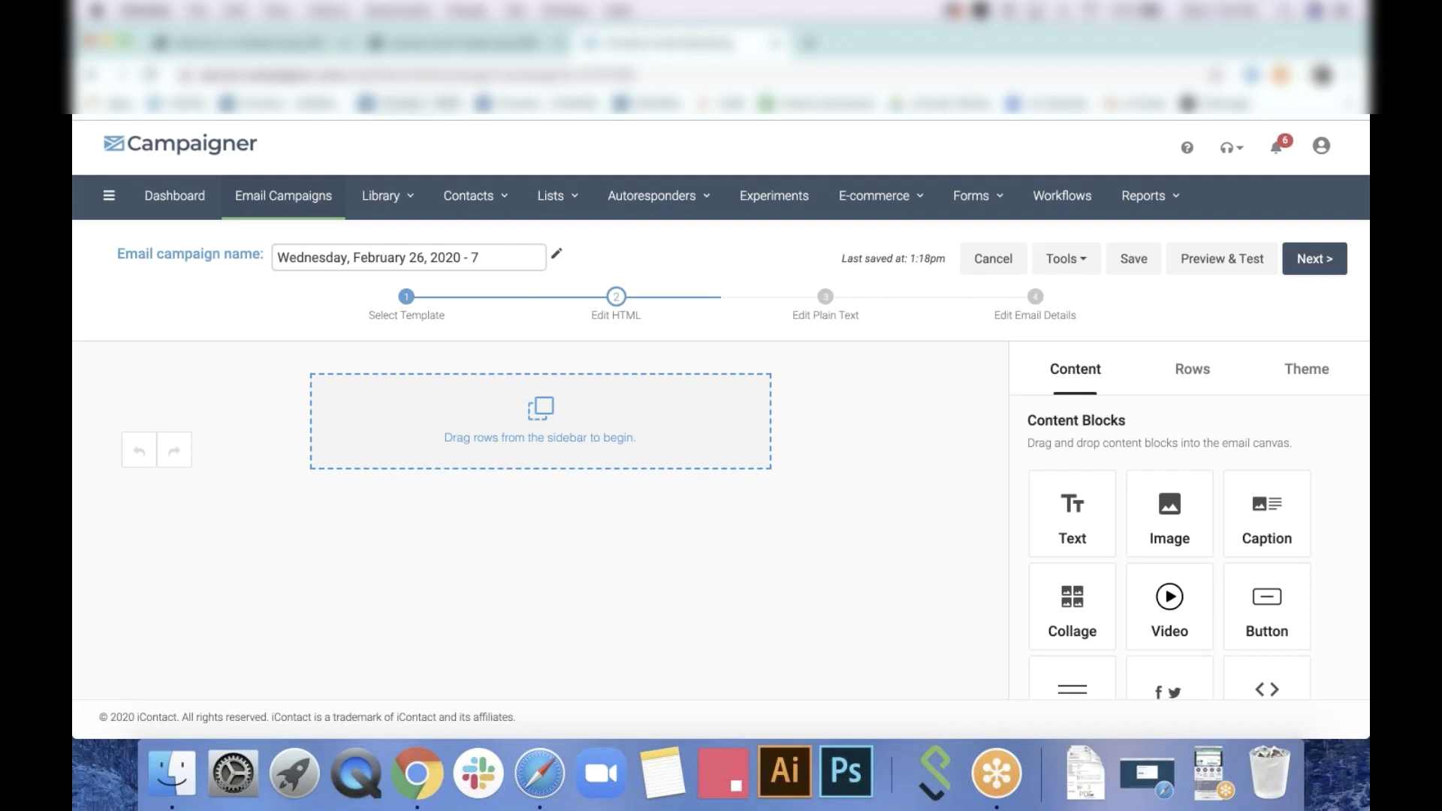
left_click(447, 47)
scroll(494, 346, "down", 5)
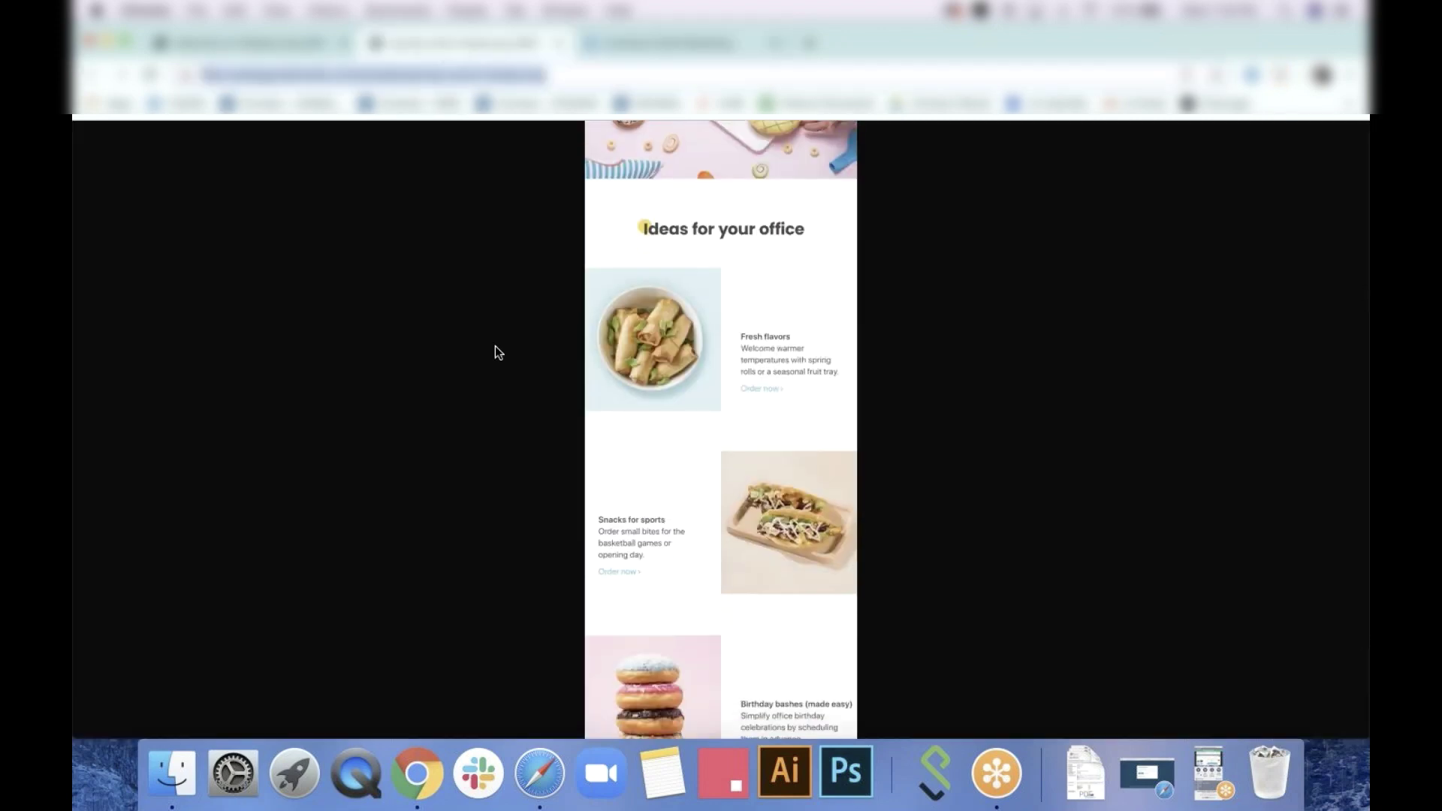
scroll(495, 346, "up", 2)
scroll(494, 346, "up", 5)
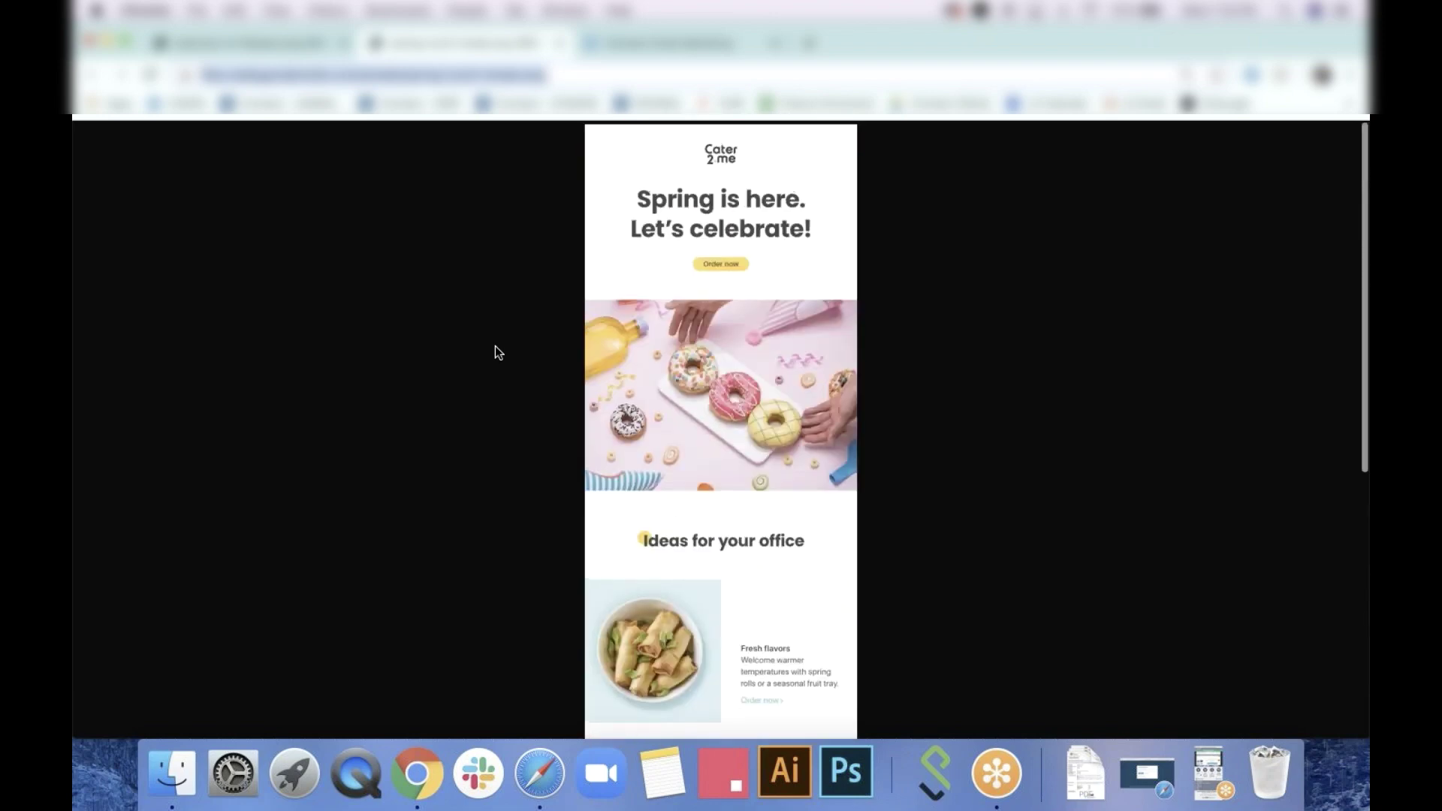
left_click(653, 42)
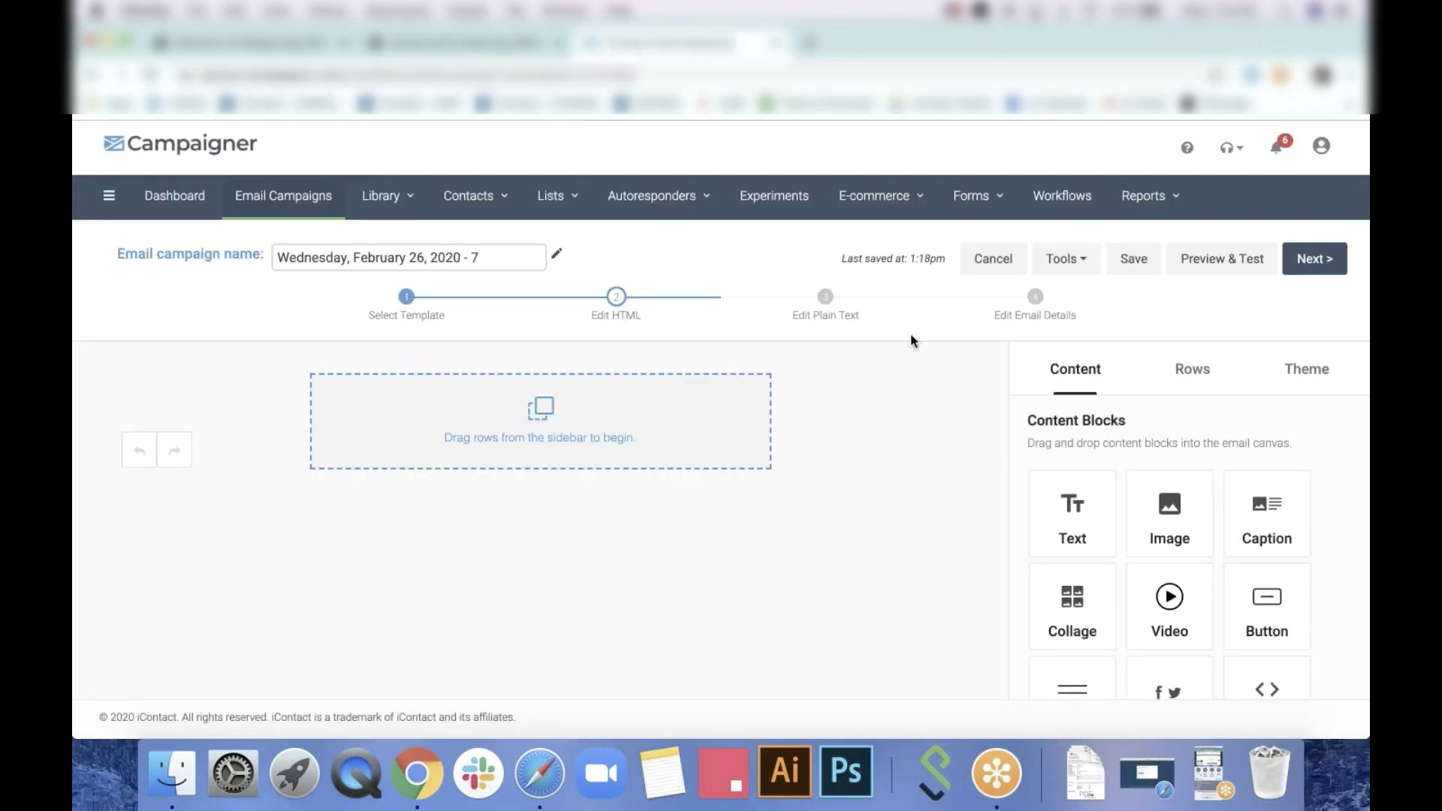
Add a one-column row holding an image block, a text block and a button
left_click(1208, 379)
left_click_drag(1243, 481, 532, 417)
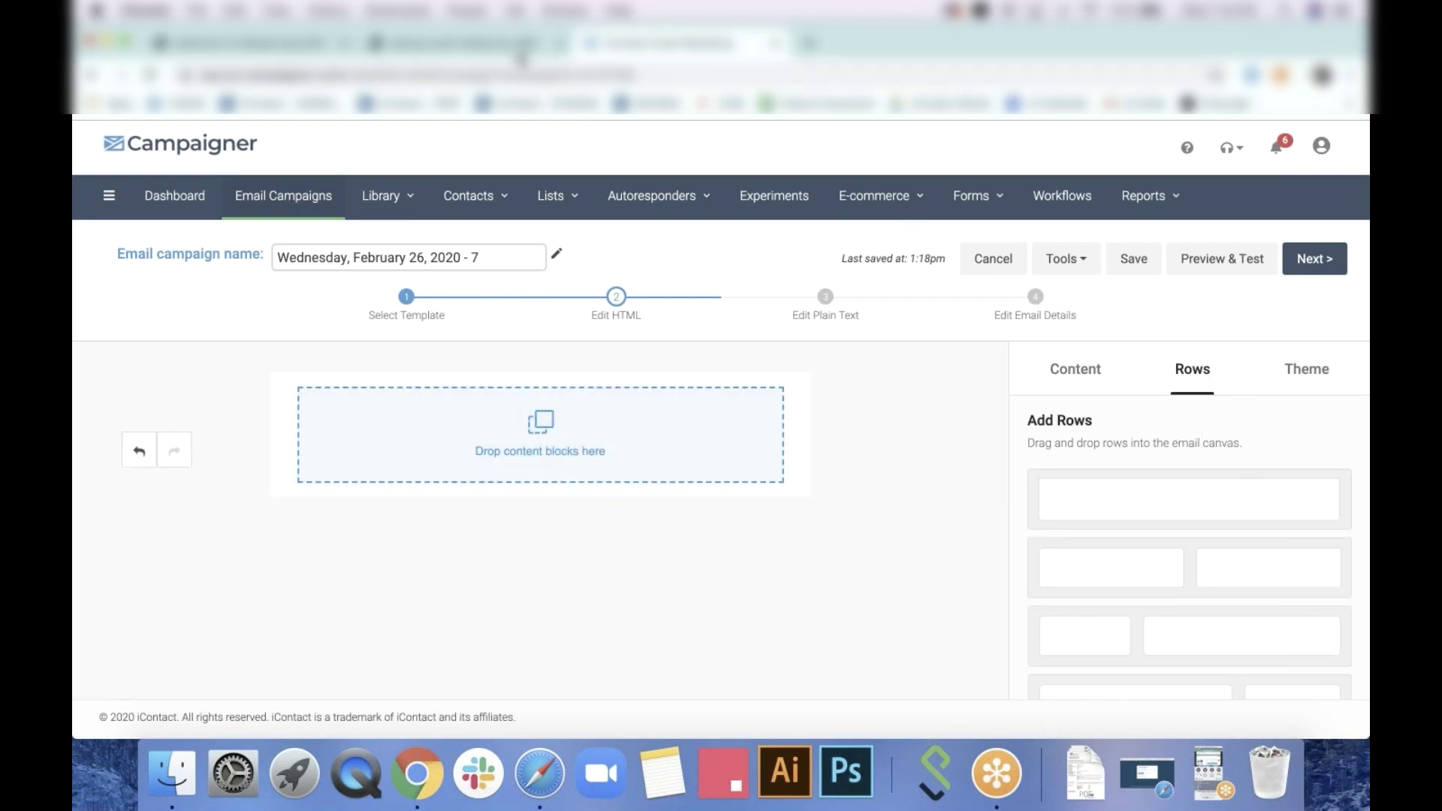
left_click(1074, 369)
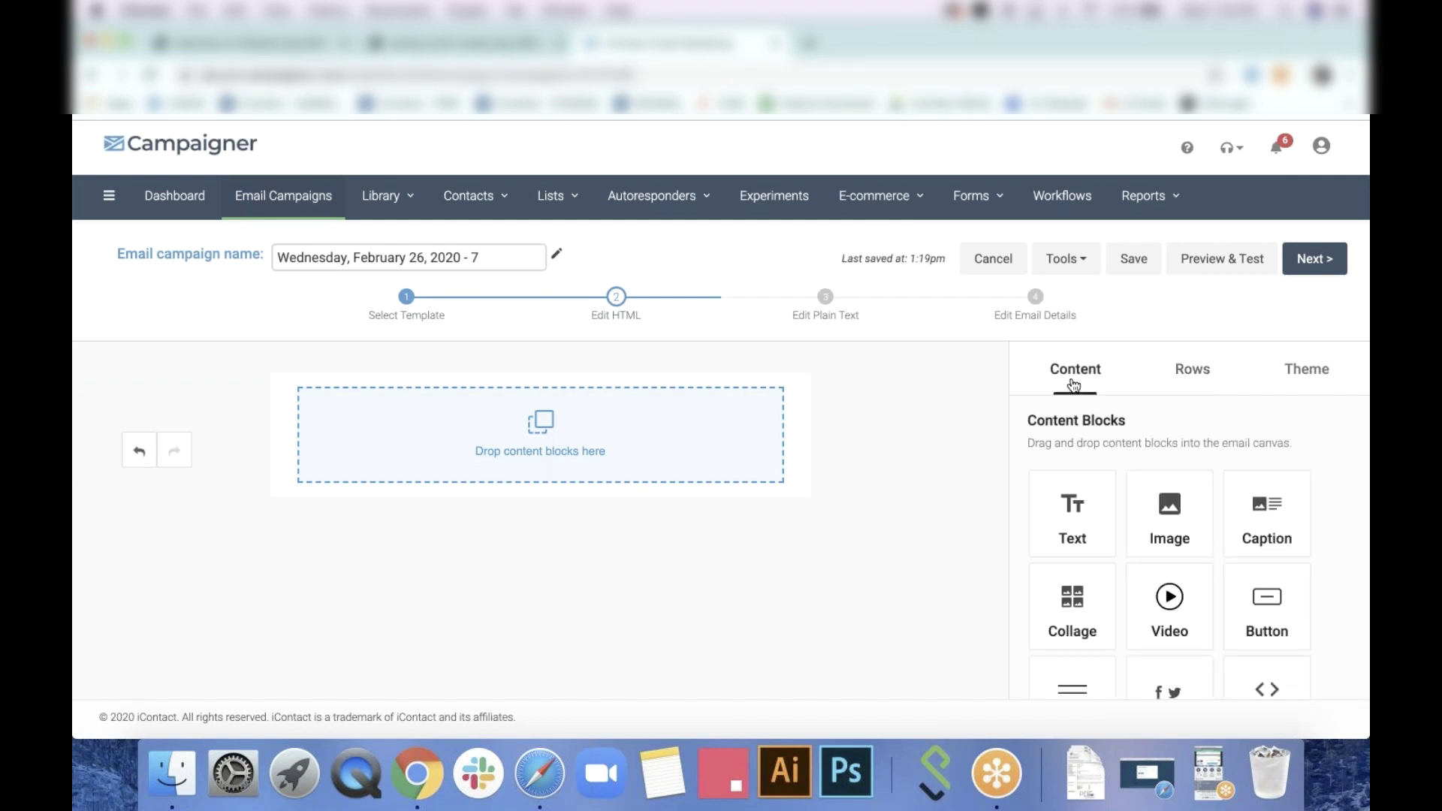
left_click_drag(1181, 509, 647, 417)
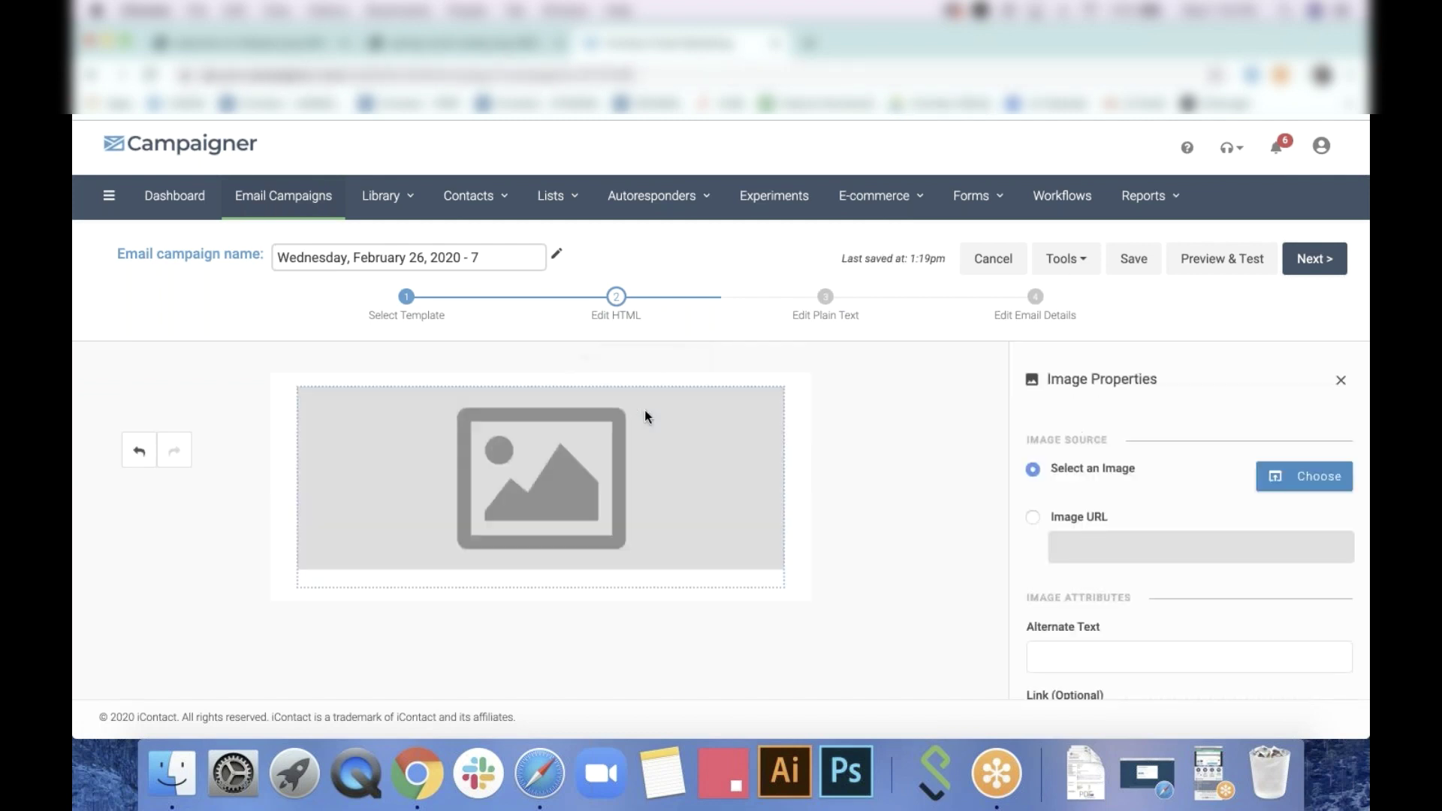
left_click(1341, 380)
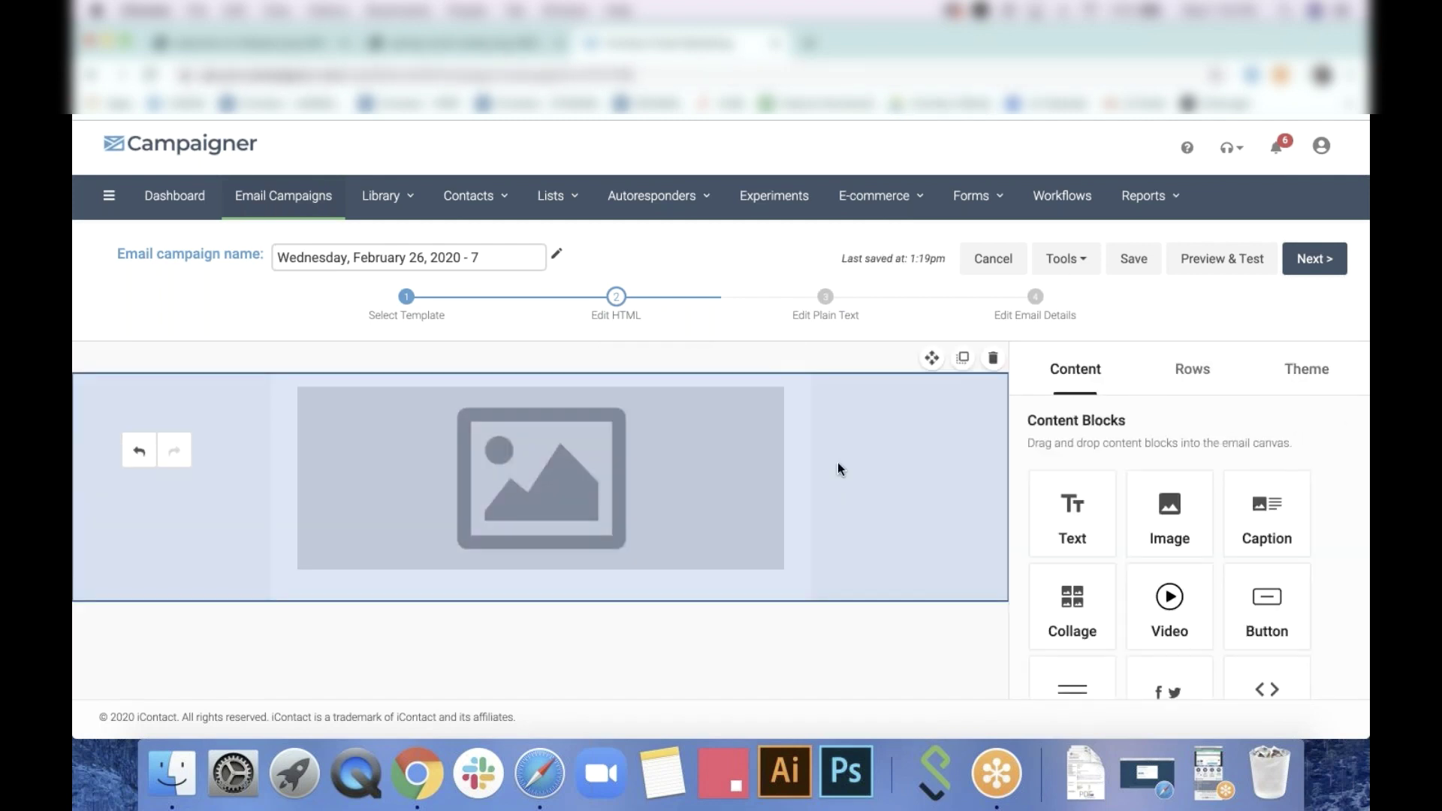
left_click_drag(1072, 517, 598, 597)
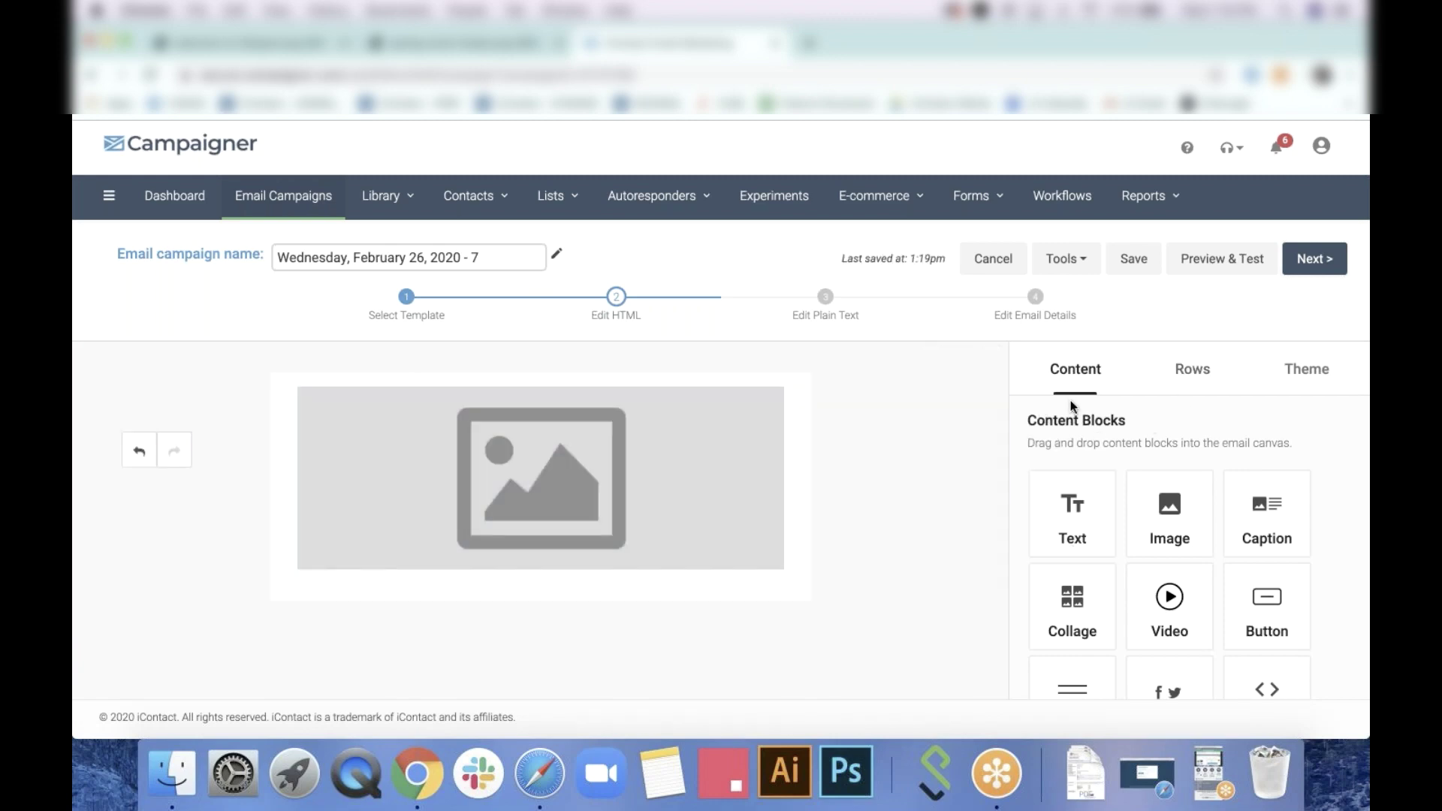
left_click_drag(1066, 538, 571, 575)
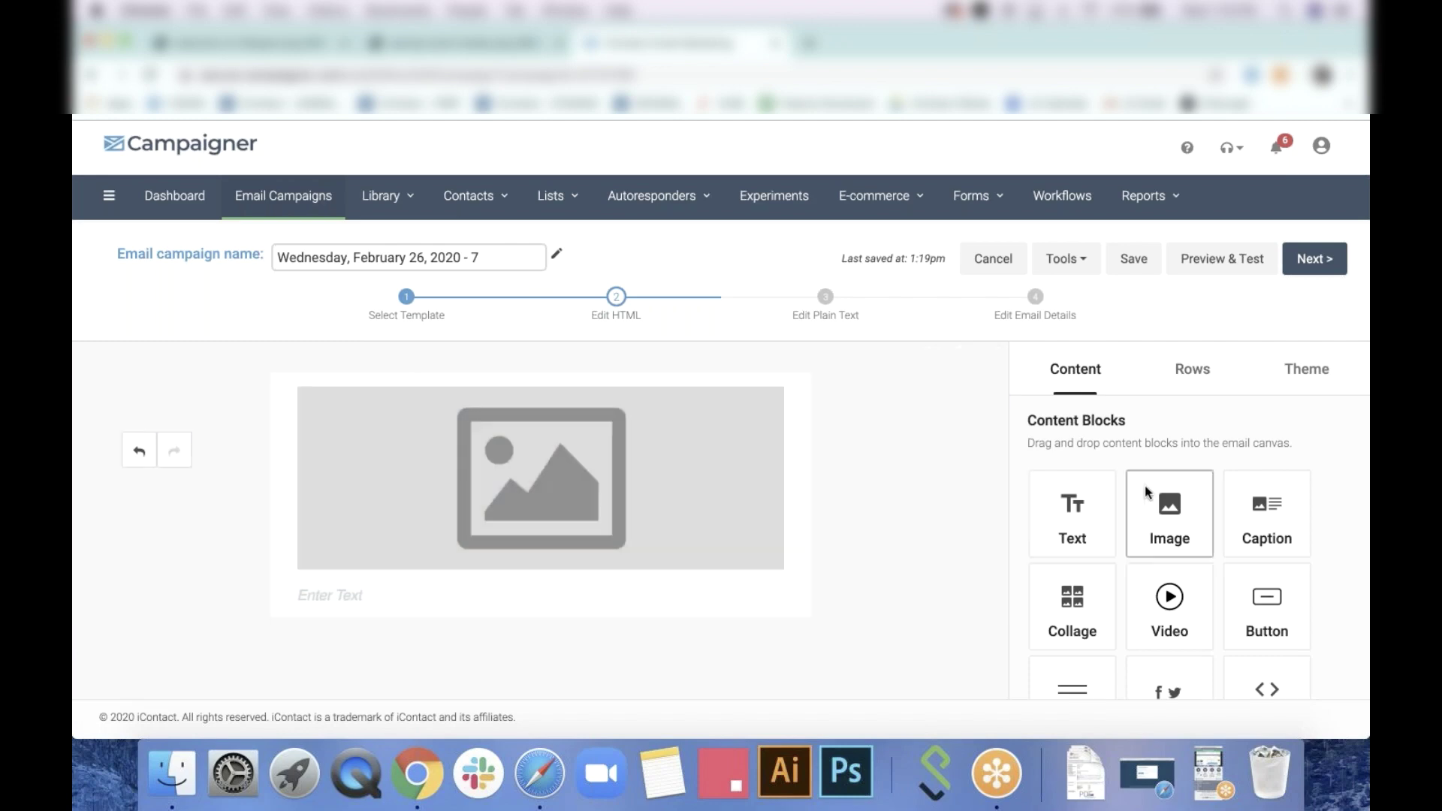
scroll(1145, 485, "down", 2)
left_click_drag(1267, 543, 630, 601)
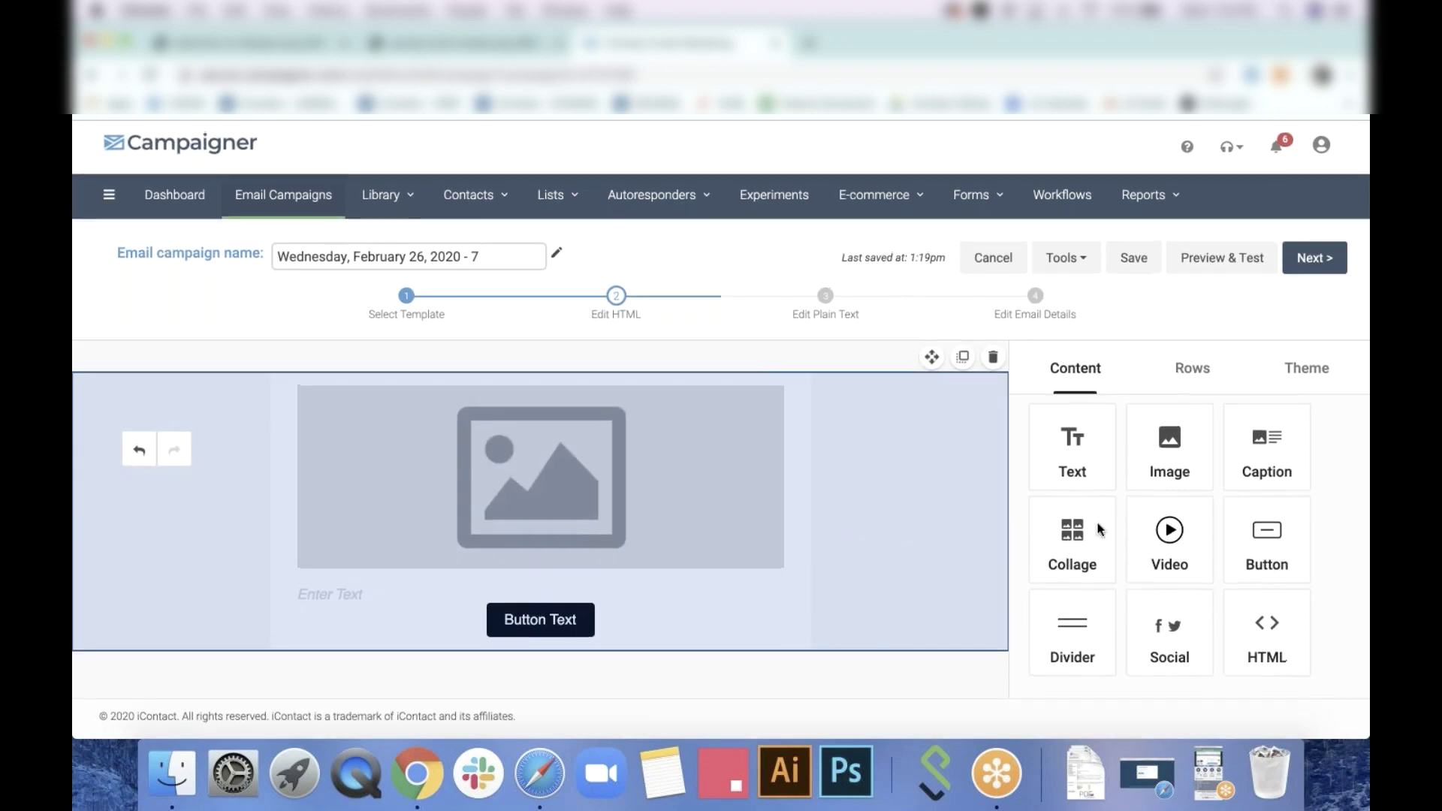
Add a second image, a text block and an image-with-text caption block below the button
left_click_drag(1194, 449, 579, 637)
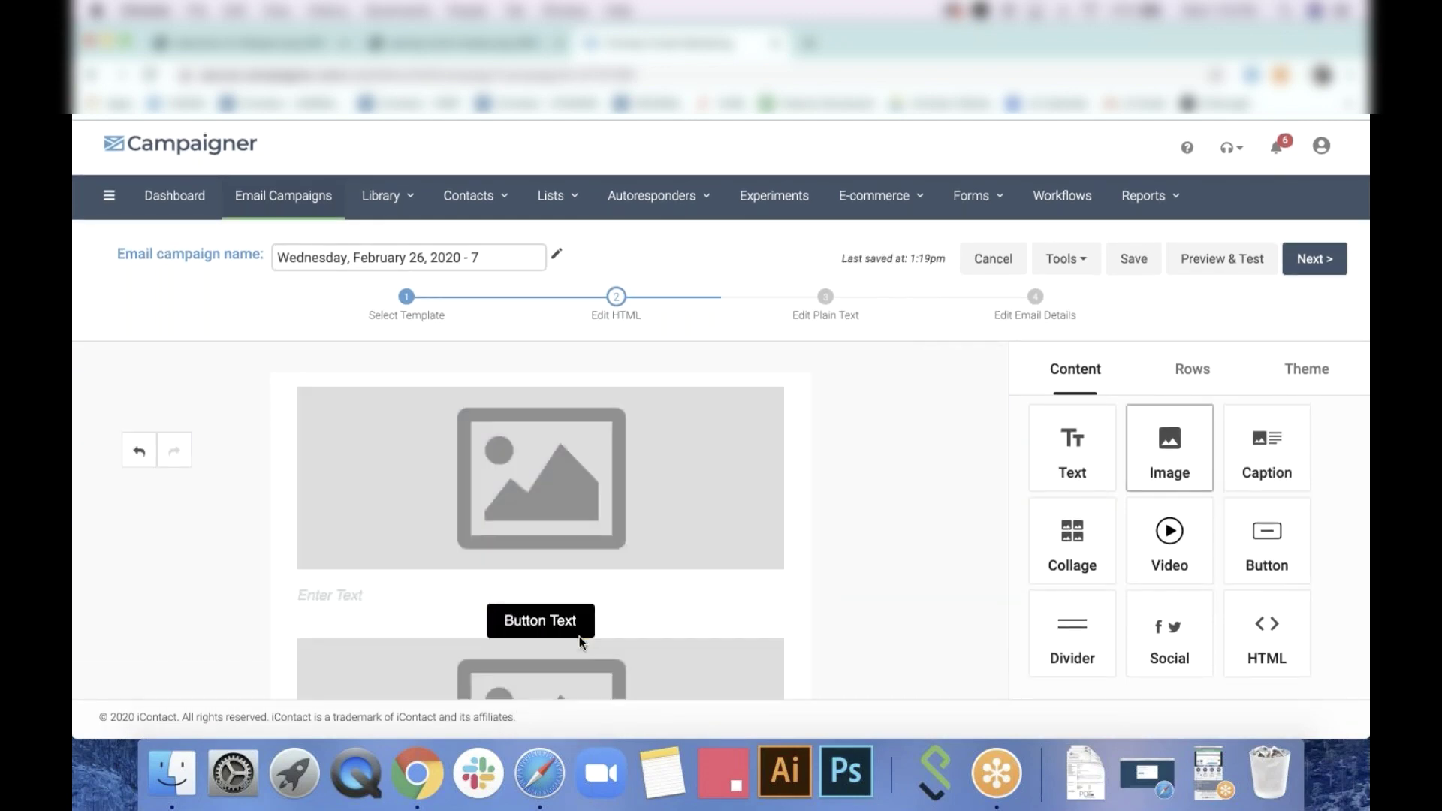
scroll(931, 521, "down", 1)
scroll(932, 520, "down", 1)
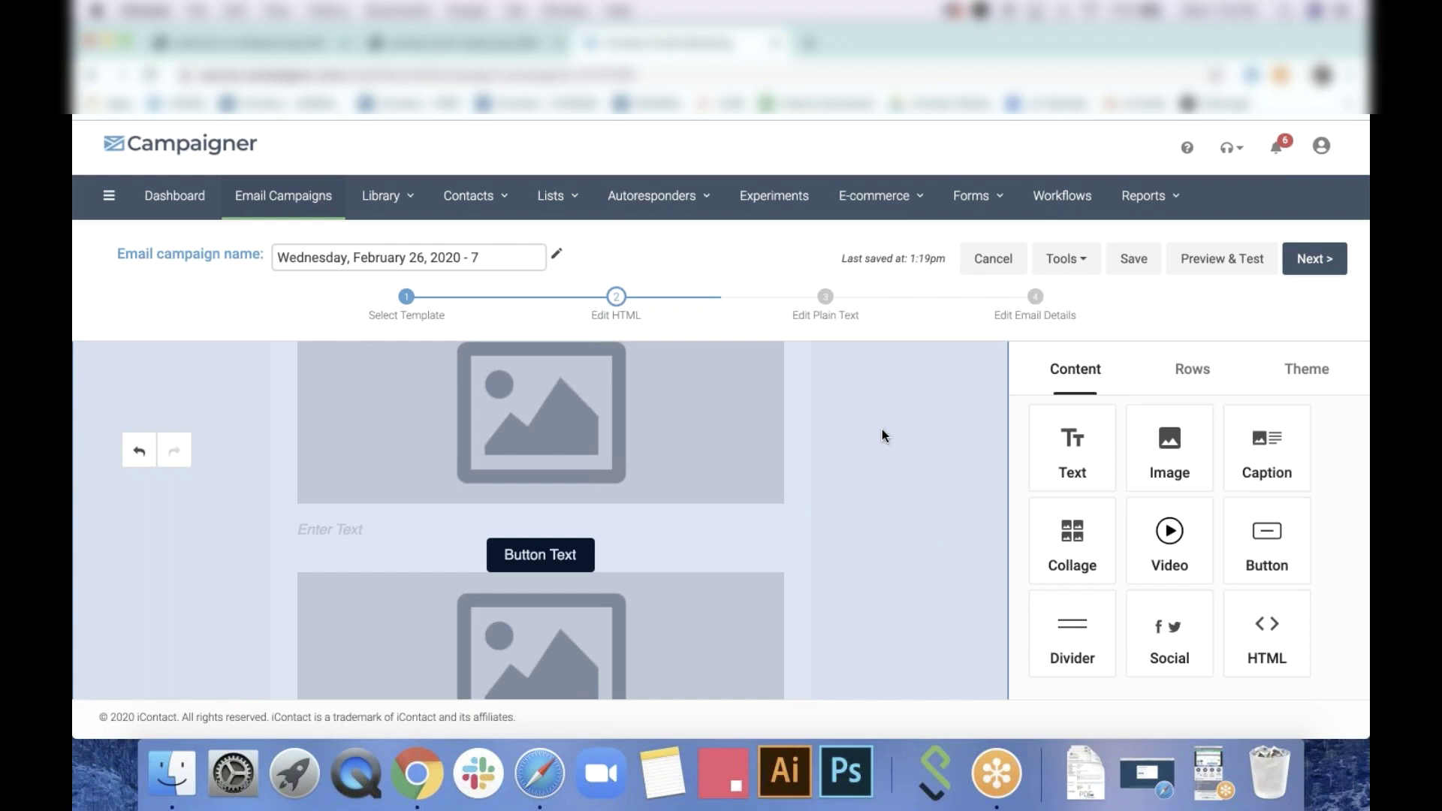
scroll(870, 514, "down", 1)
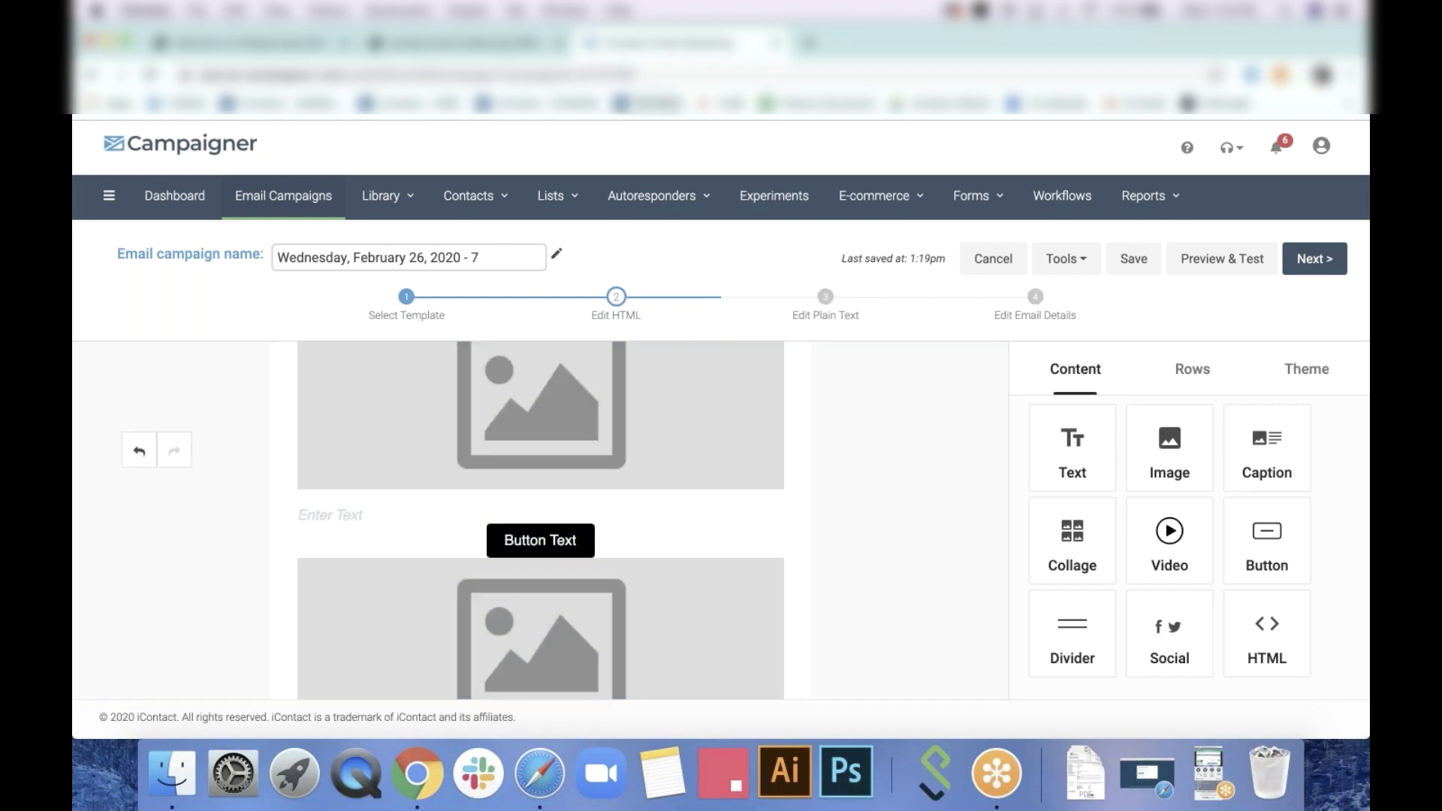
scroll(943, 525, "down", 3)
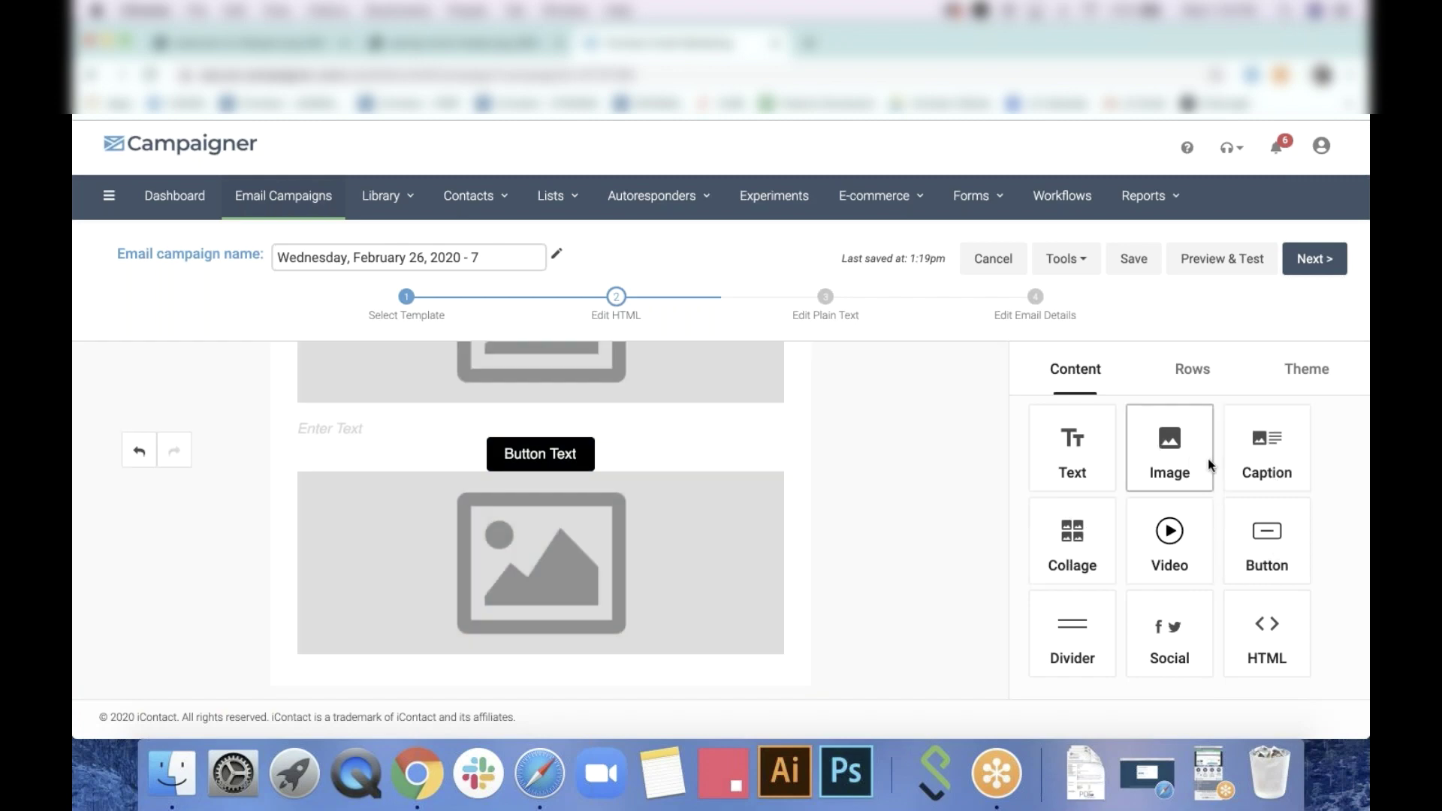
left_click_drag(1081, 462, 554, 670)
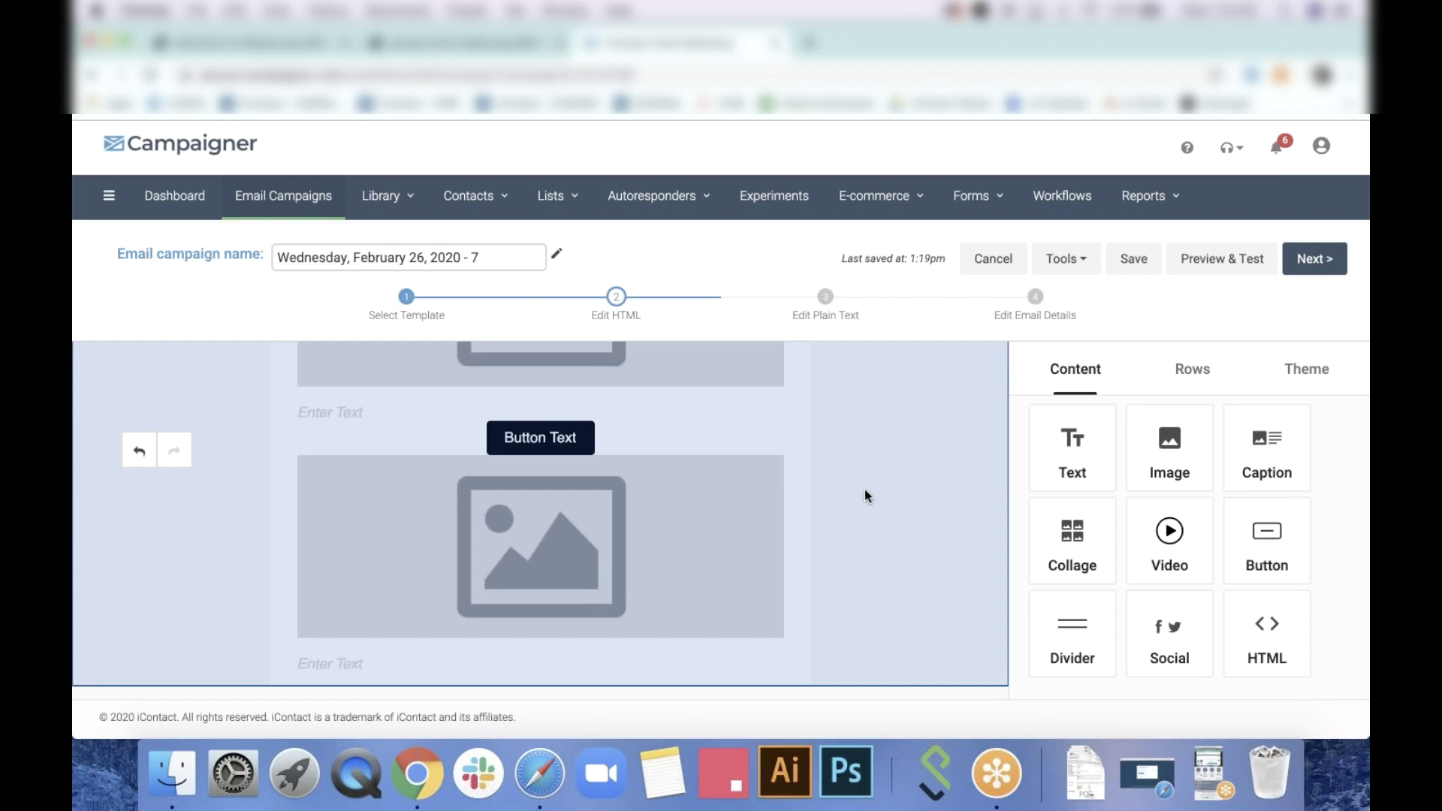
mouse_move(780, 502)
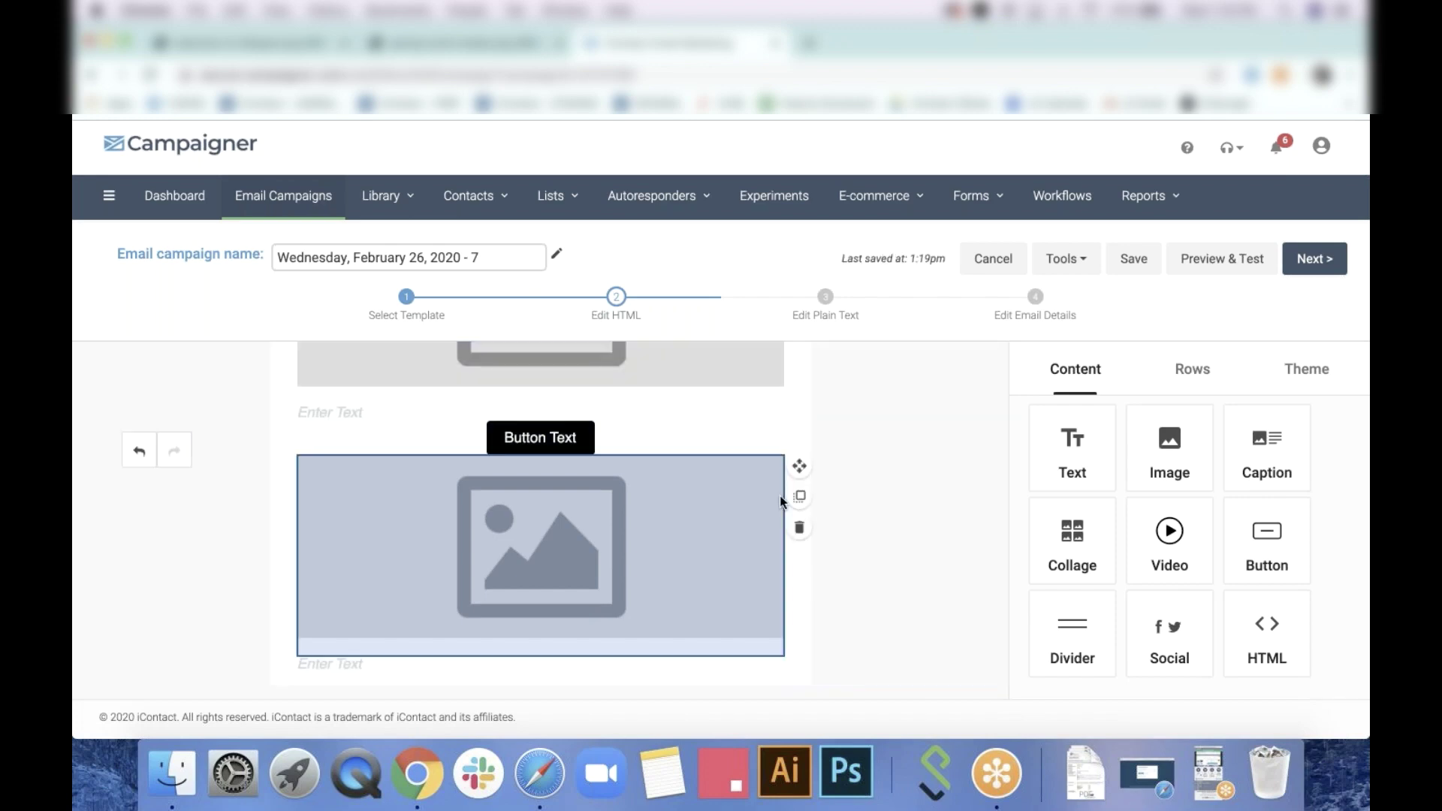
left_click_drag(1267, 443, 445, 672)
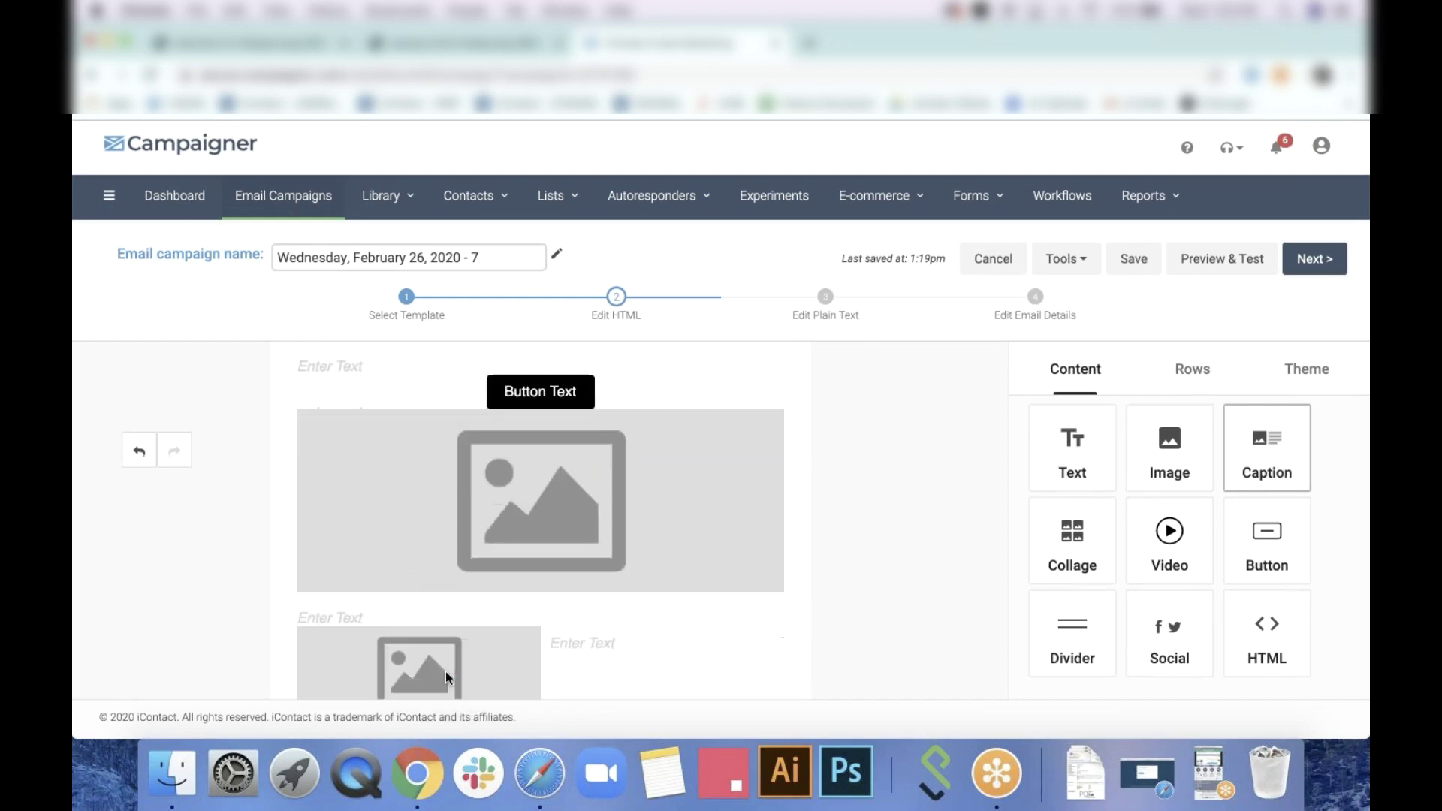
scroll(661, 448, "up", 3)
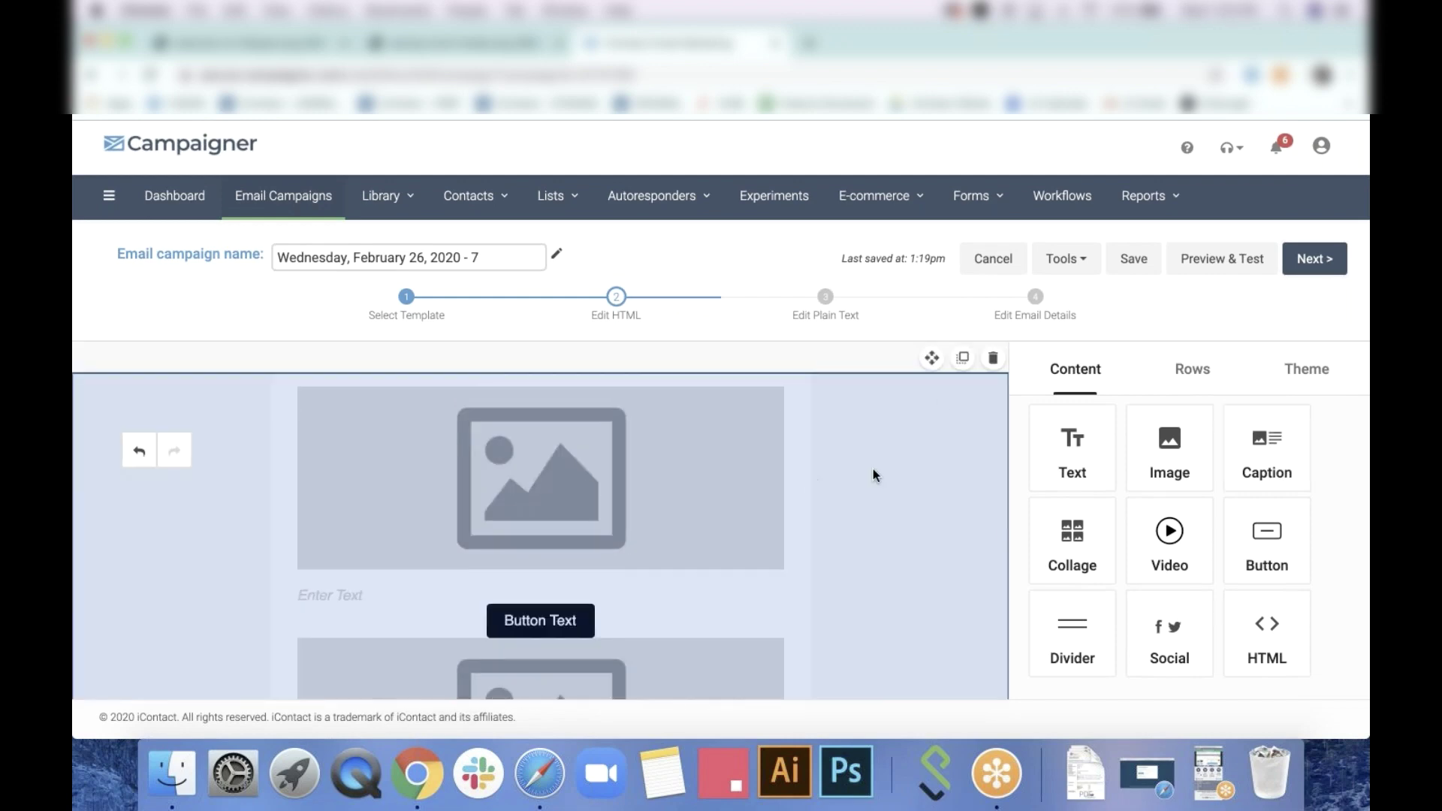
Set the top image block to LOGO.png from the uploaded files
left_click(663, 460)
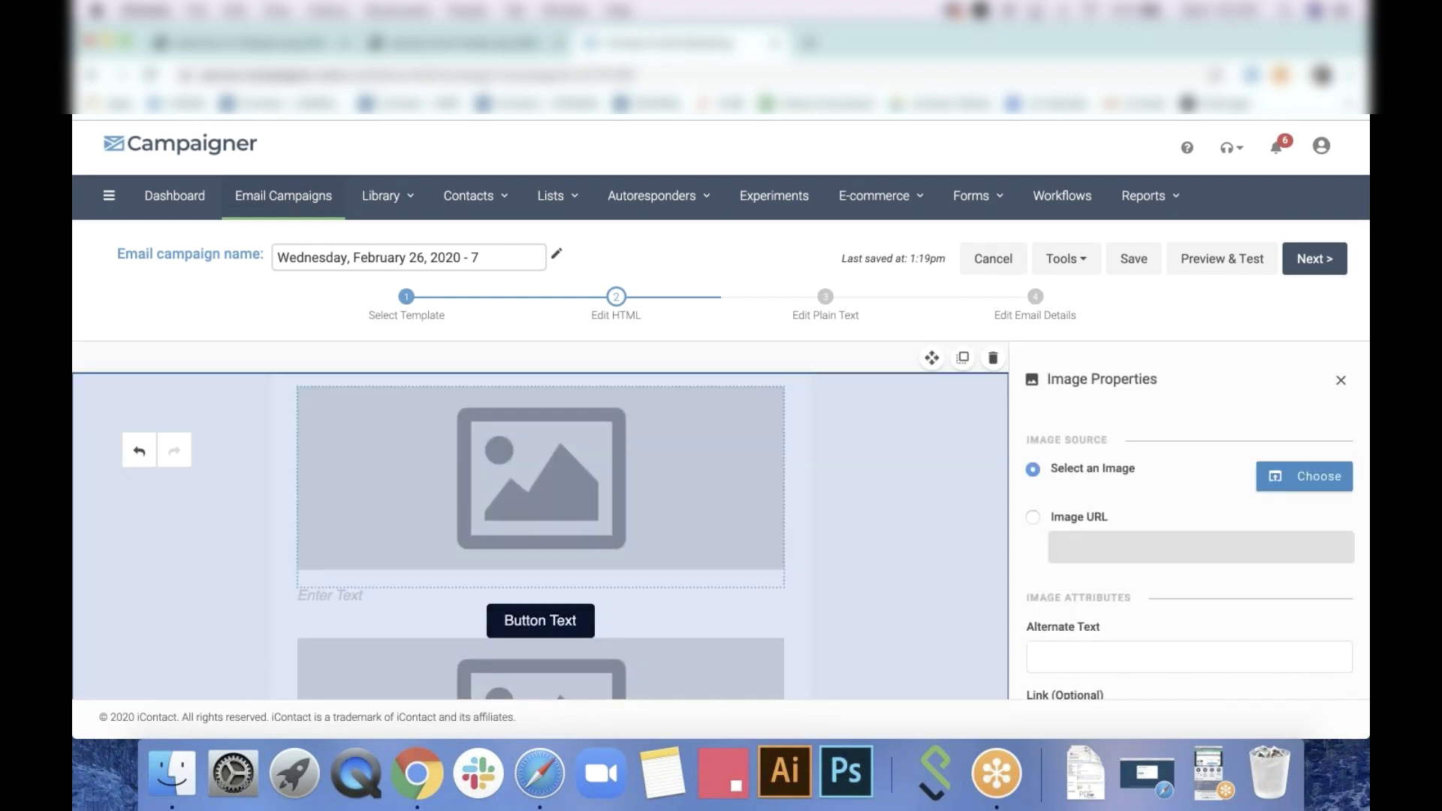
left_click(1300, 484)
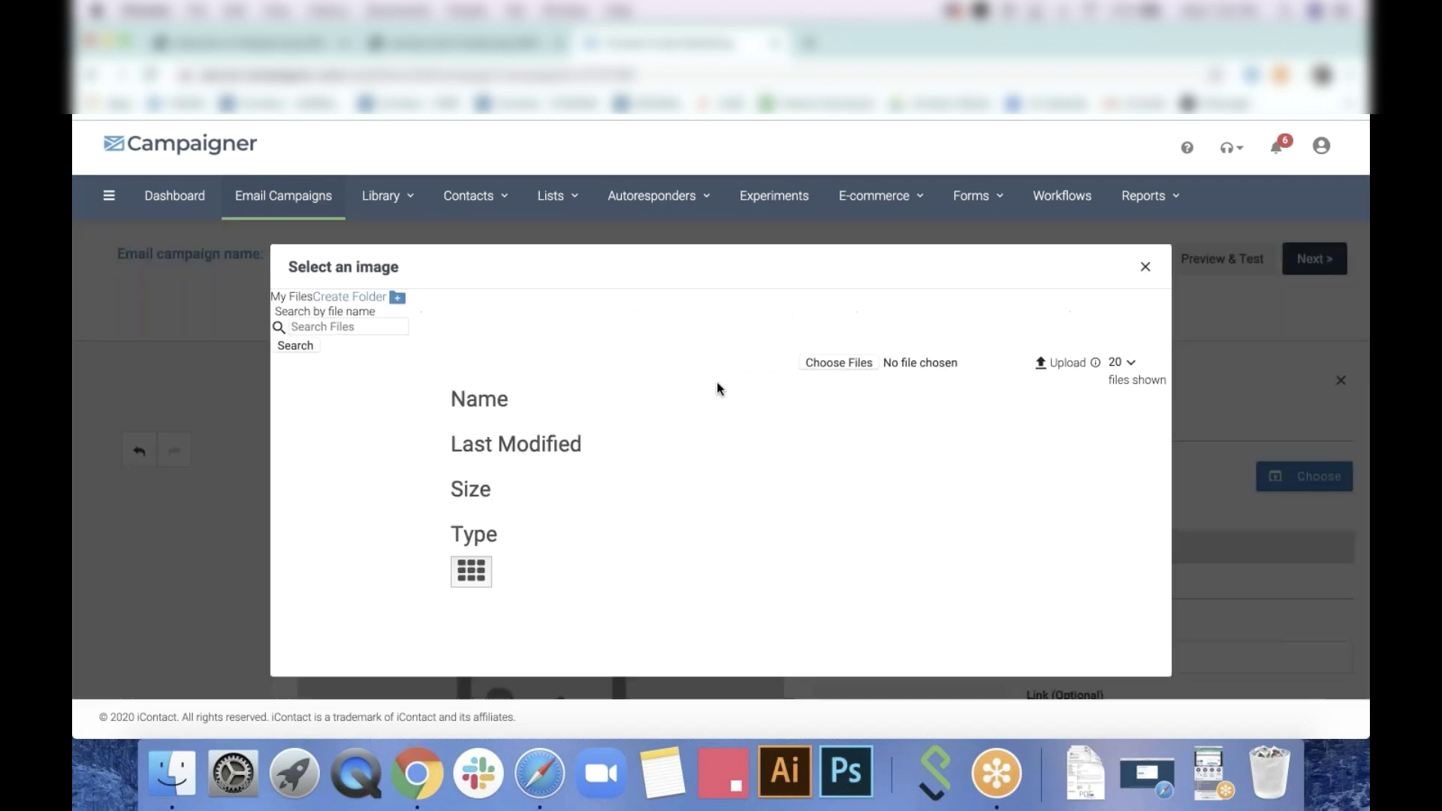
scroll(751, 506, "down", 10)
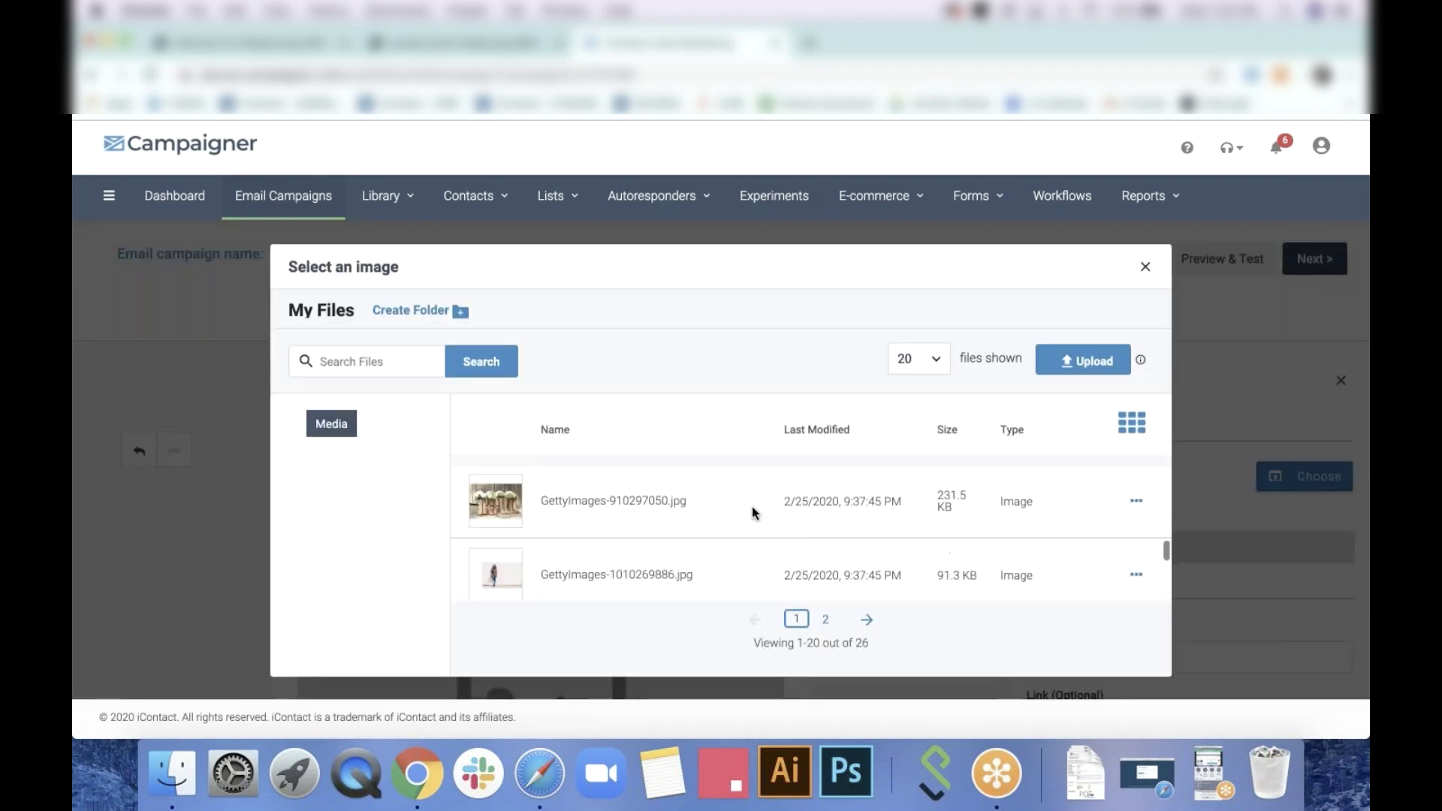
left_click(825, 619)
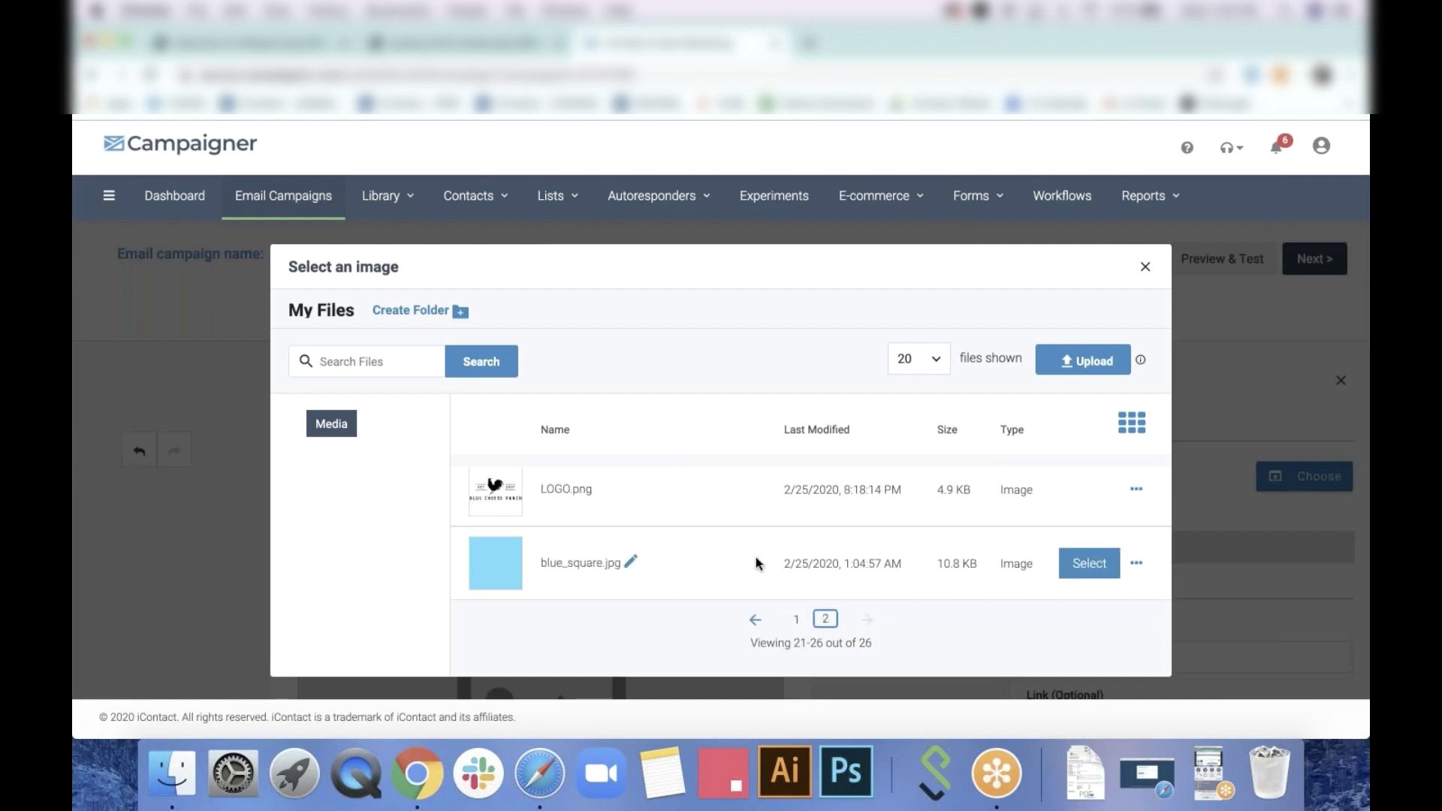
left_click(1067, 490)
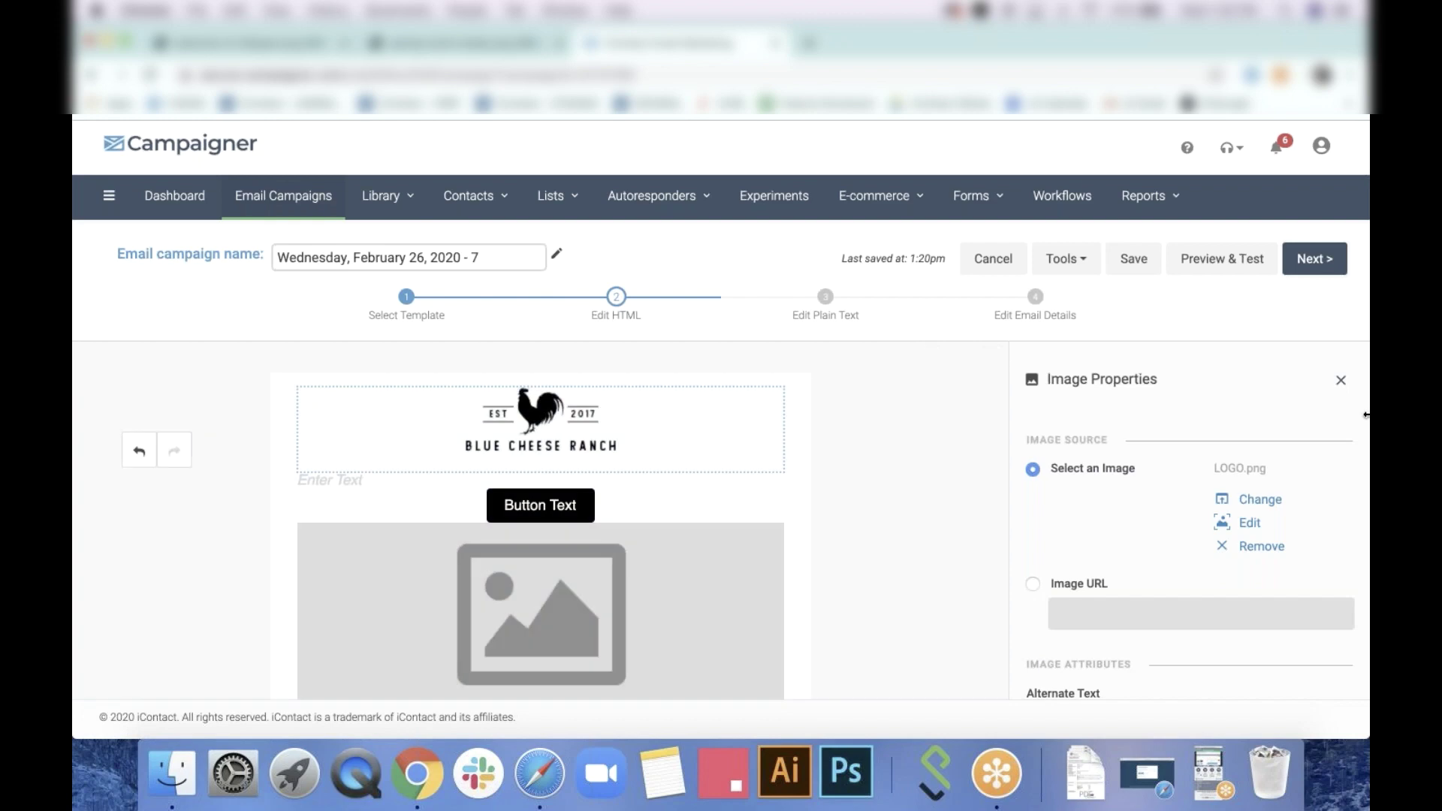
Write 'Spring is here.' and 'Let's celebrate!' on two lines in the text block under the logo
left_click(464, 480)
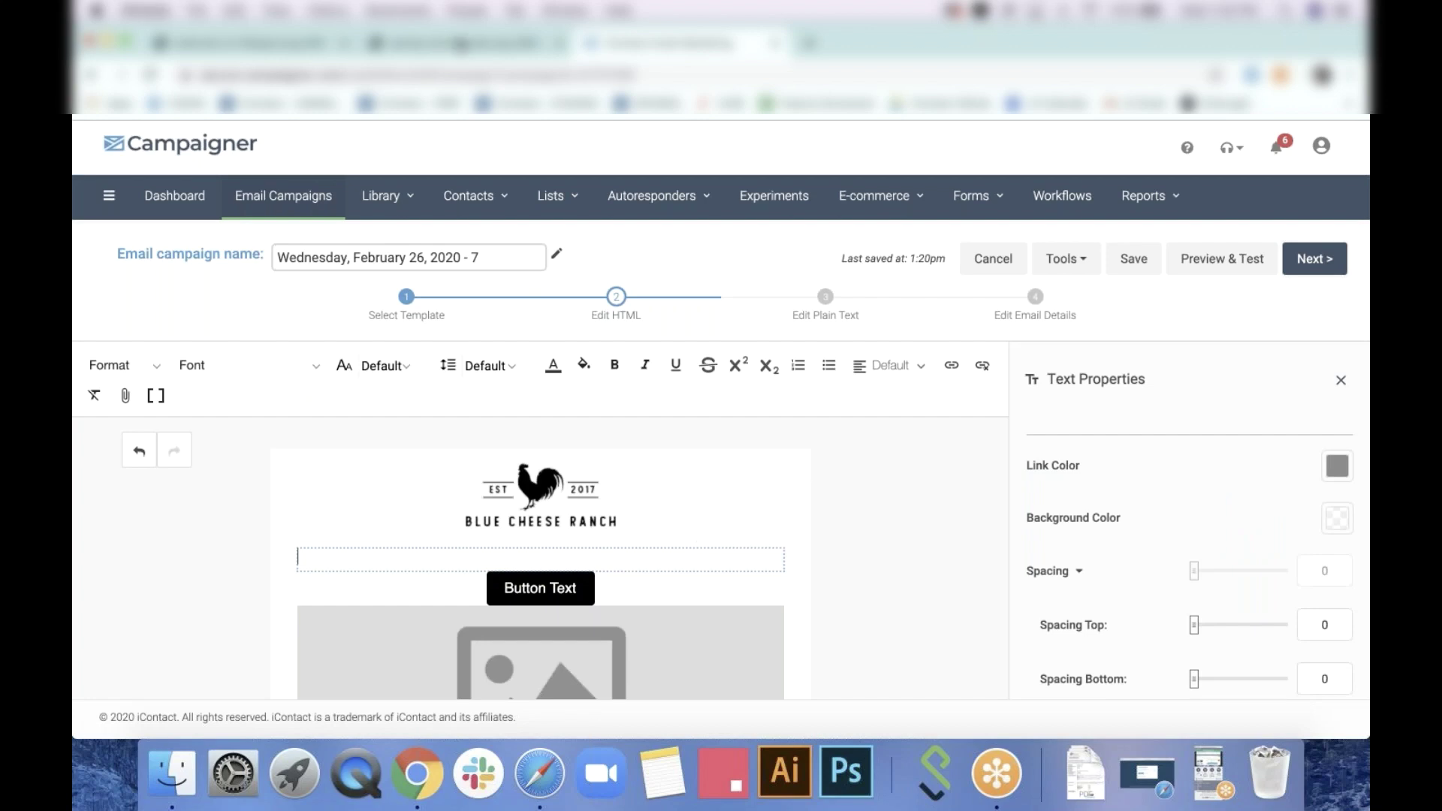
left_click(460, 43)
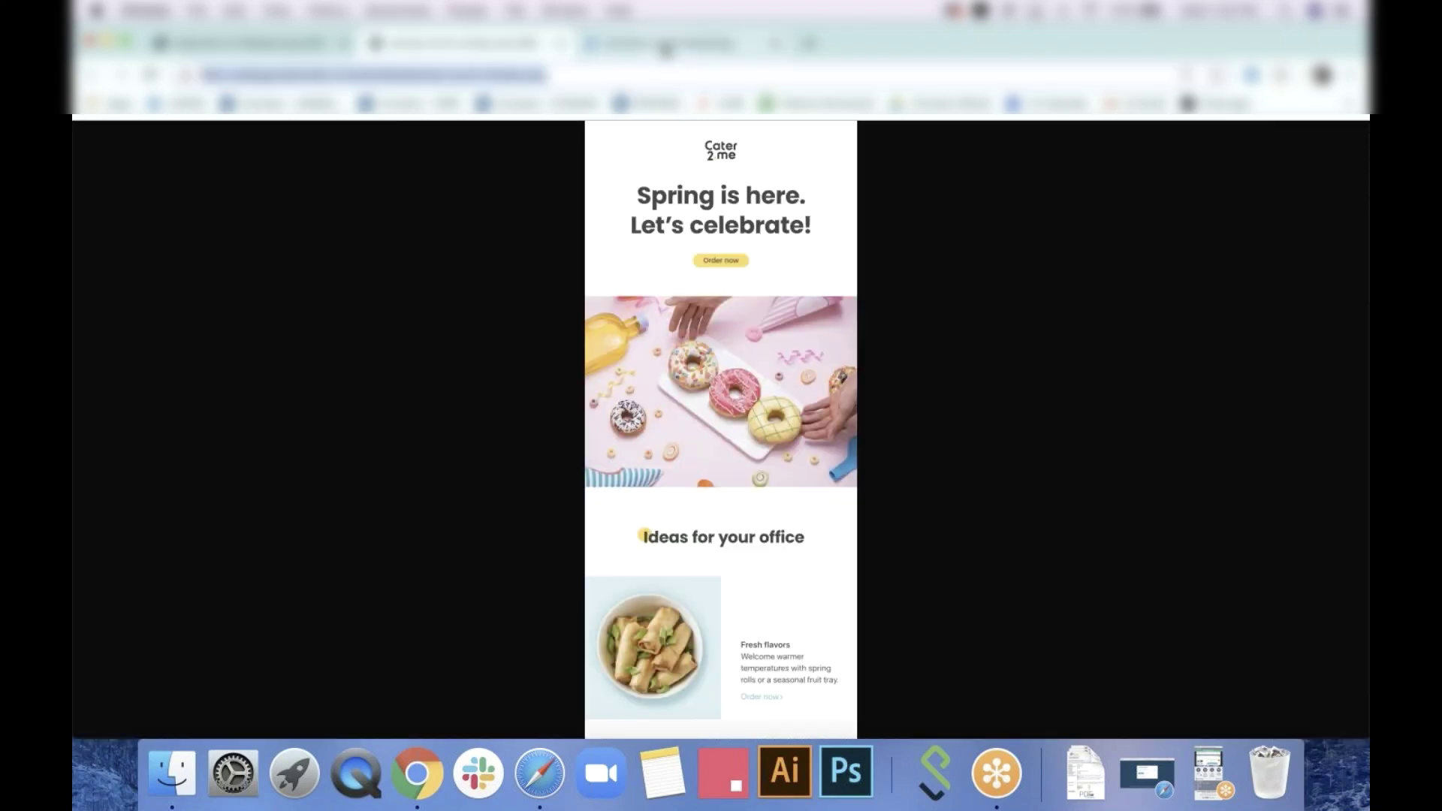
left_click(665, 46)
type("S")
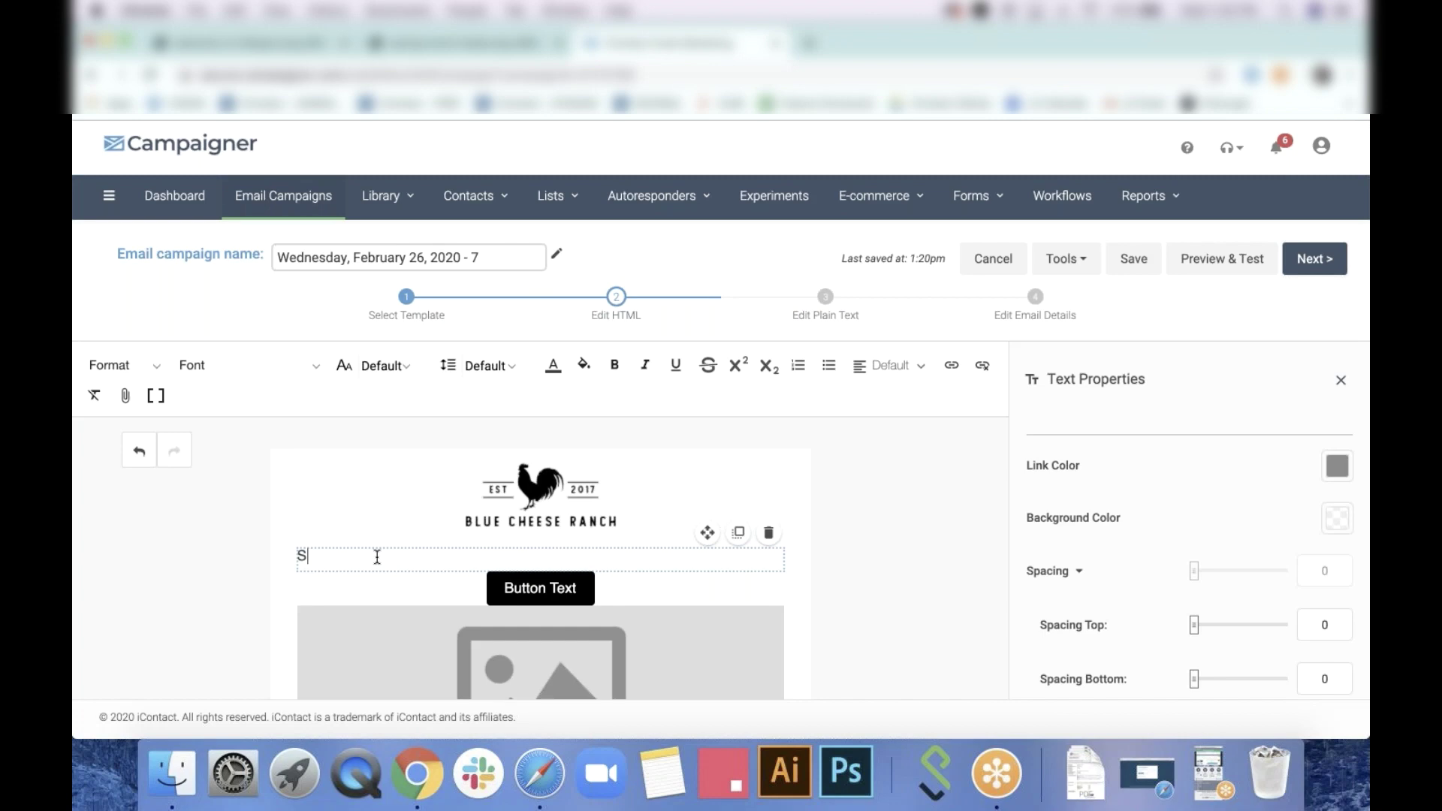
type("pring is here.")
key("Return")
type("Let's celebrate!")
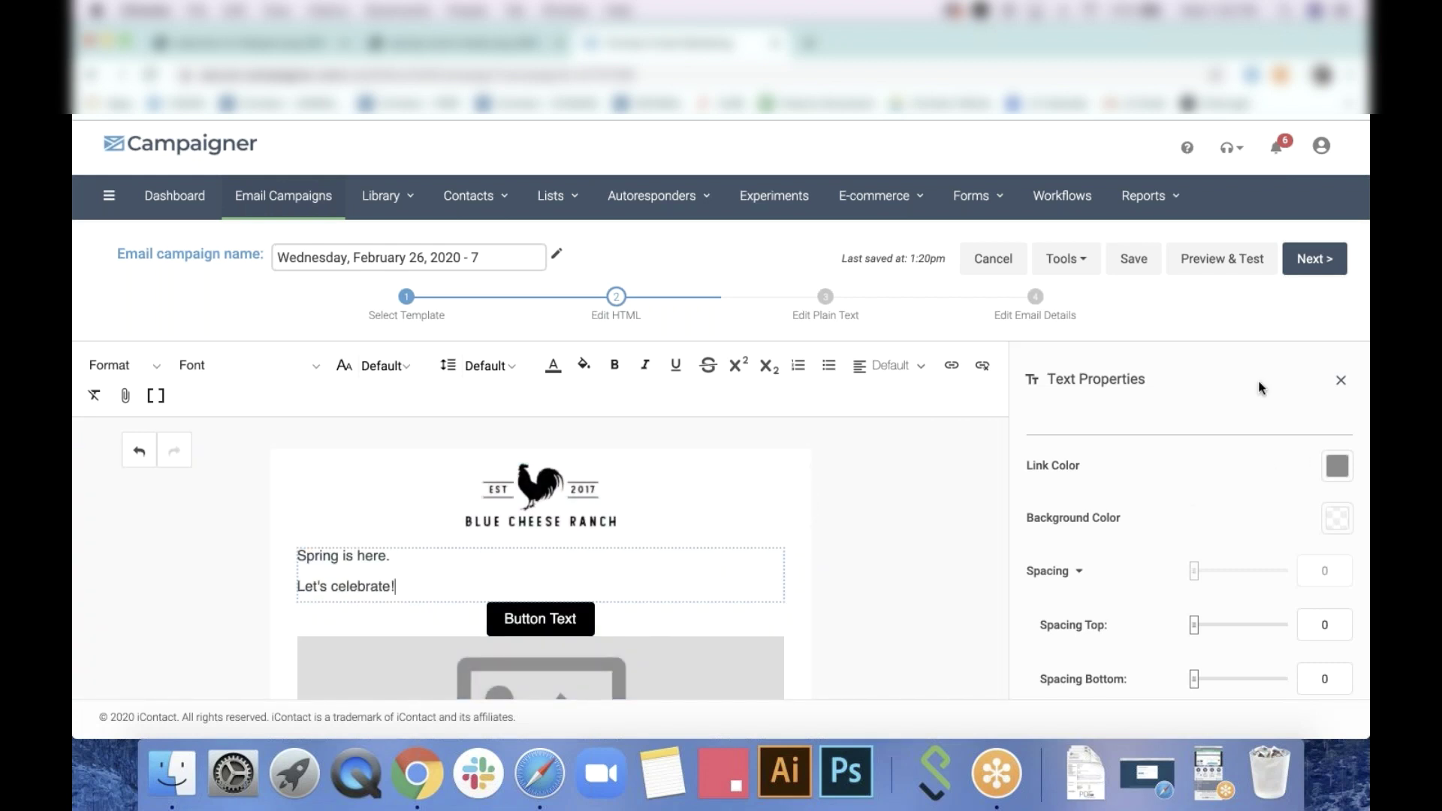
left_click(1341, 380)
left_click(1313, 378)
Give the theme's Heading 1 a darker grey colour and size 48
scroll(1261, 472, "down", 10)
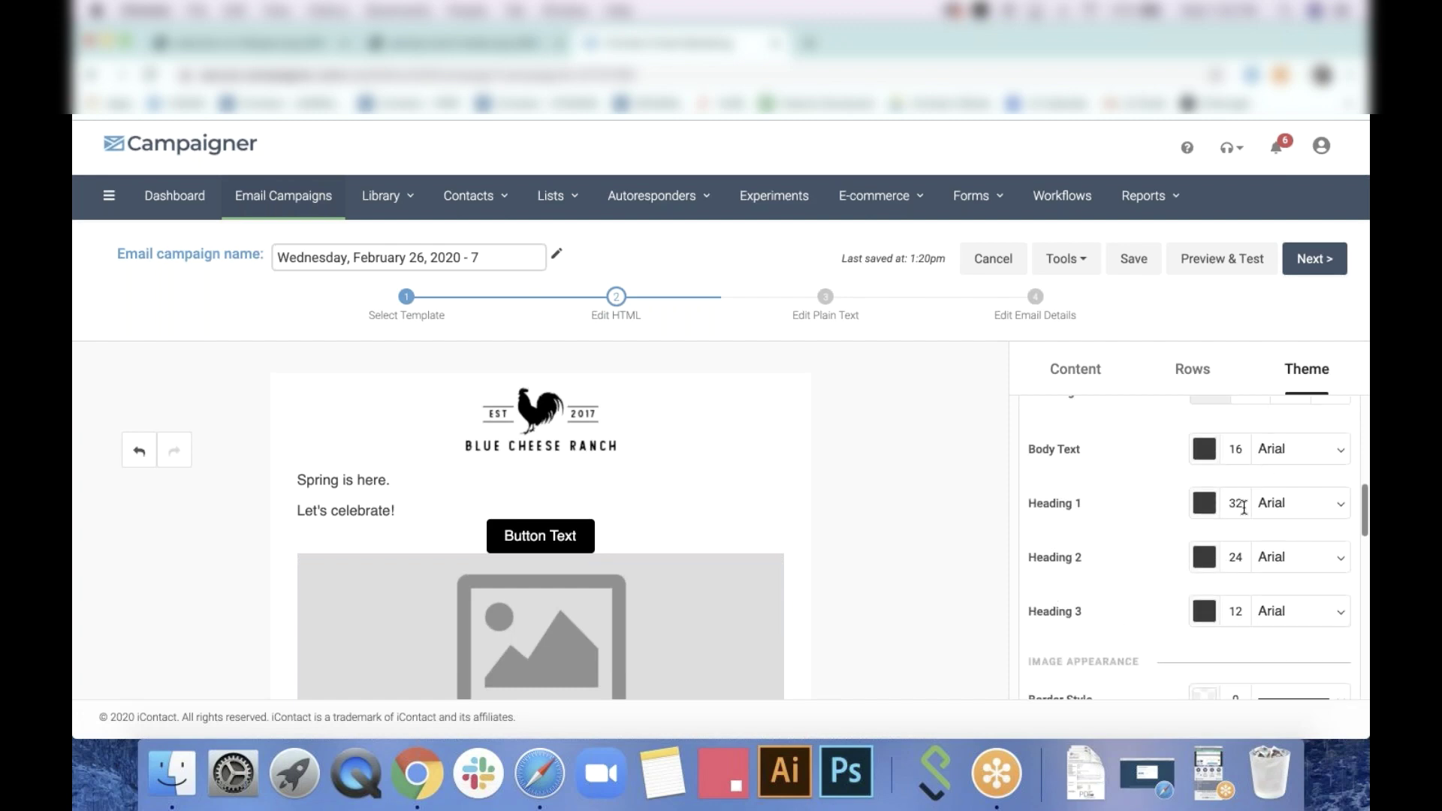
left_click(1205, 503)
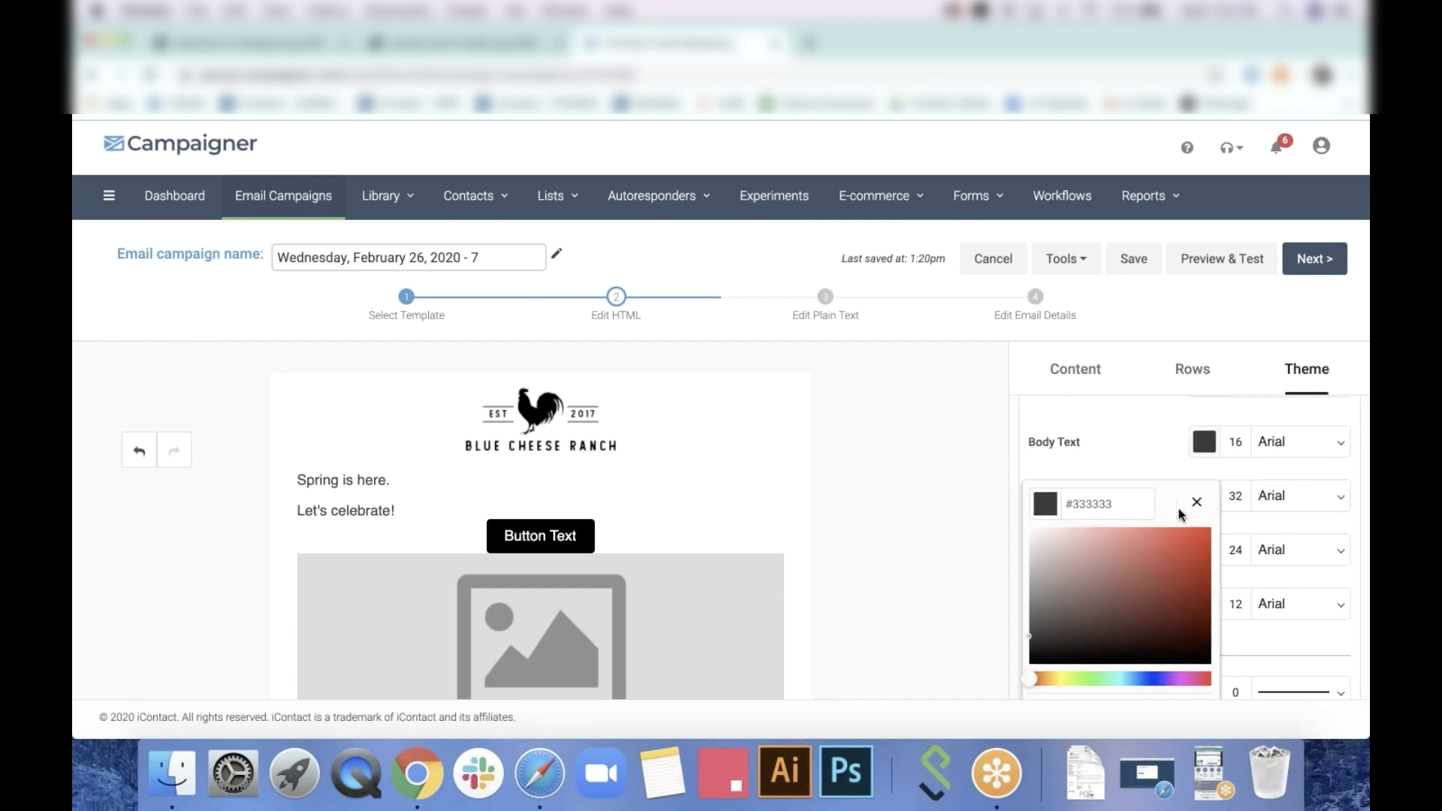
scroll(1119, 594, "down", 3)
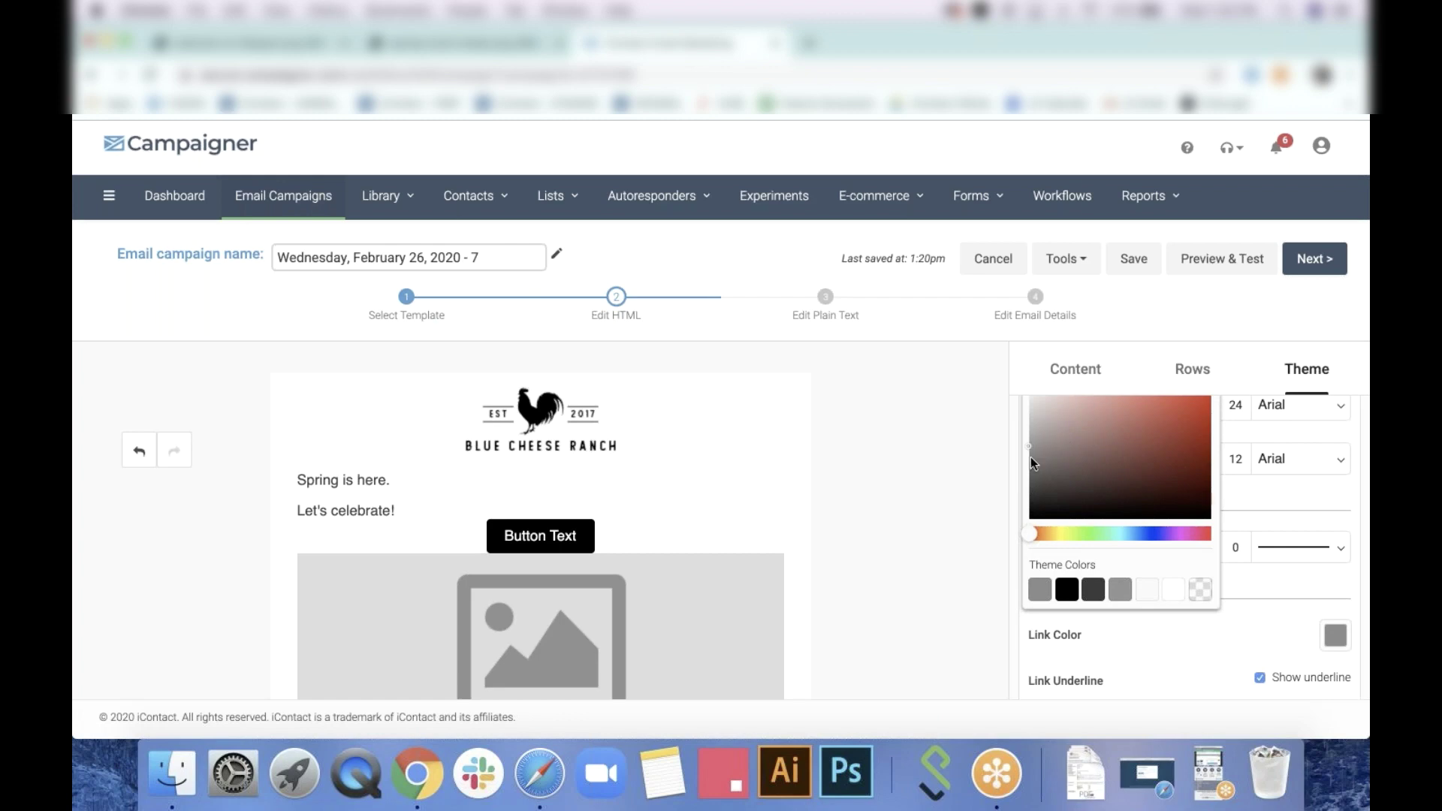
left_click(1024, 466)
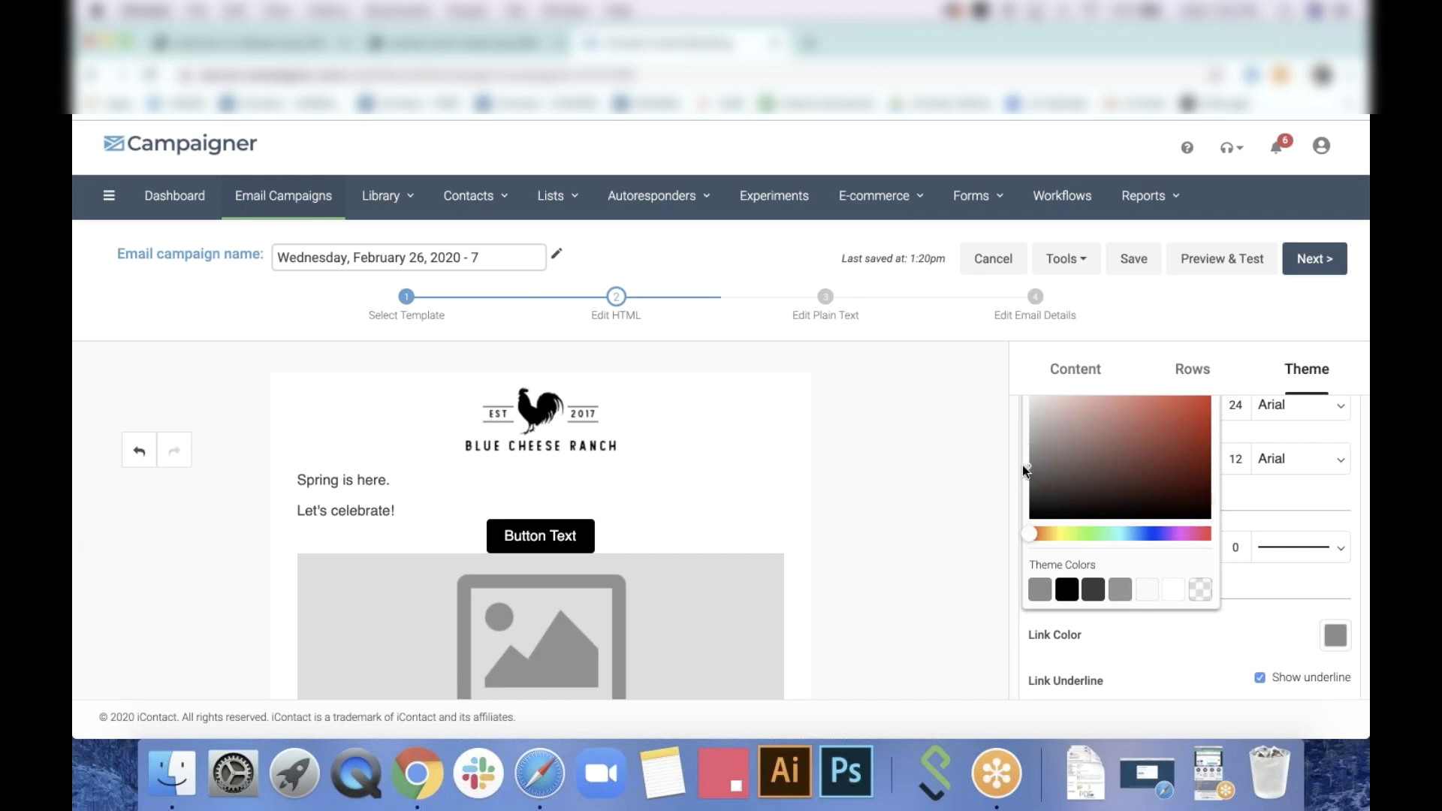
left_click(1307, 489)
scroll(1307, 490, "up", 3)
left_click(1239, 591)
type("48")
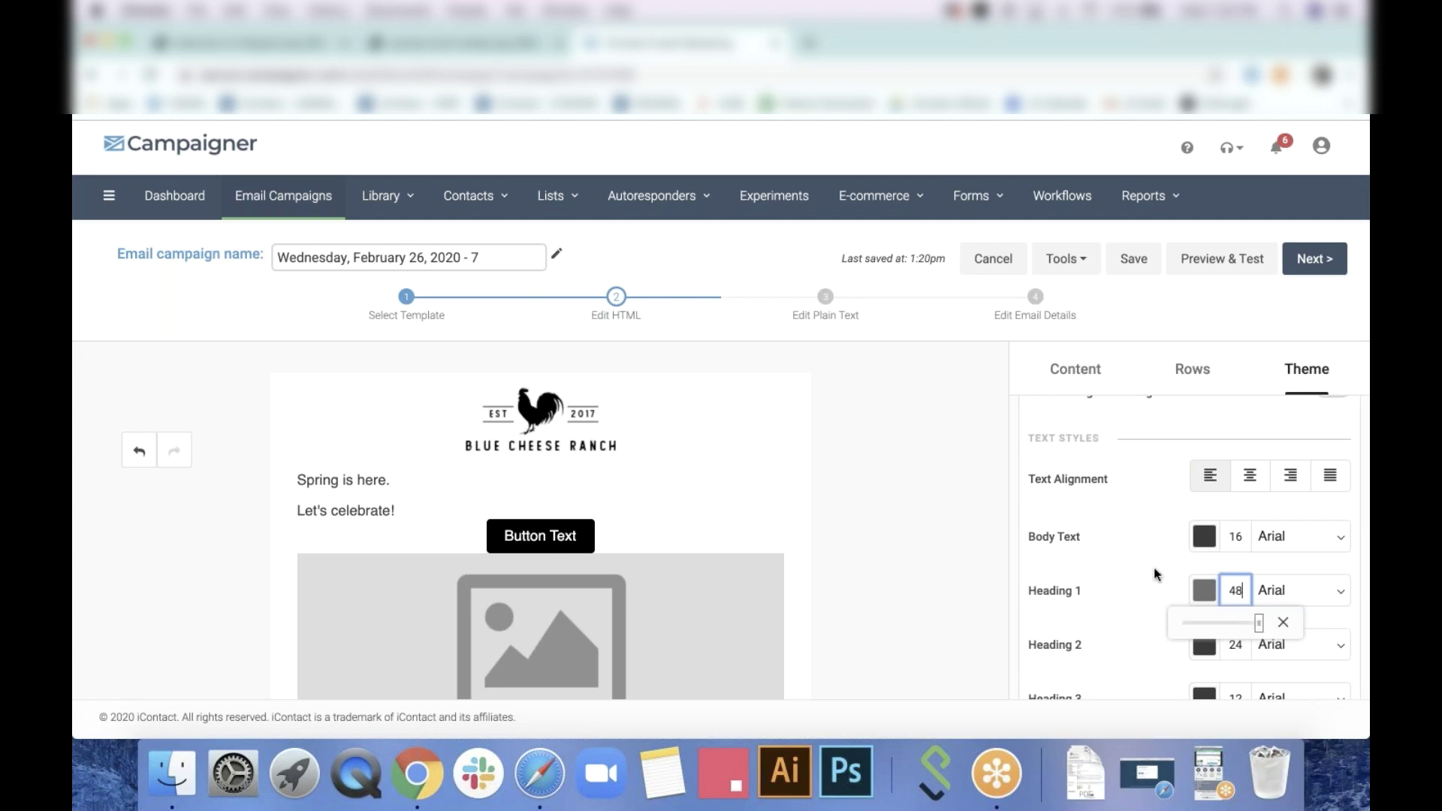
left_click(1161, 574)
Set Heading 2 to grey #5D5D5D at size 32
scroll(1161, 571, "down", 2)
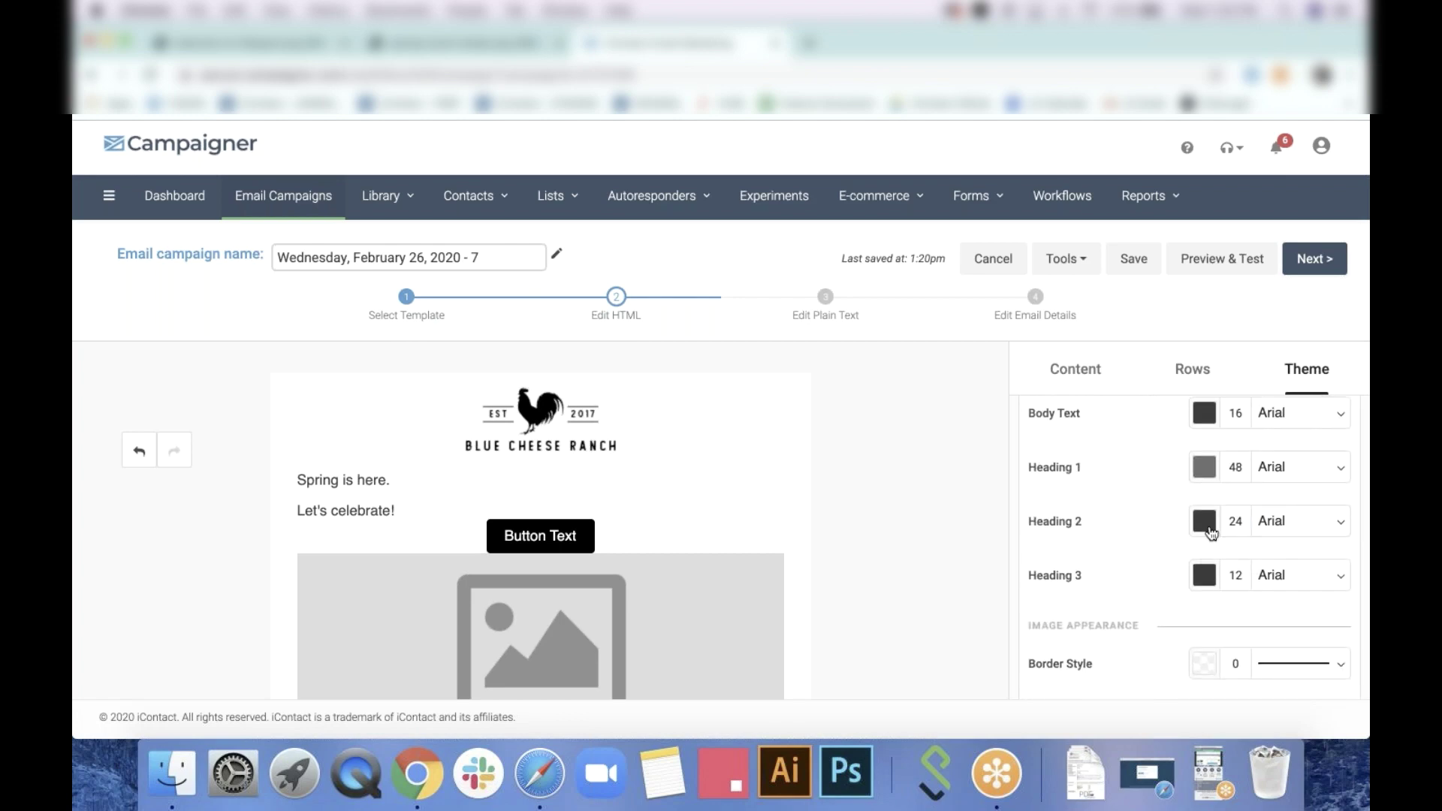
left_click(1206, 526)
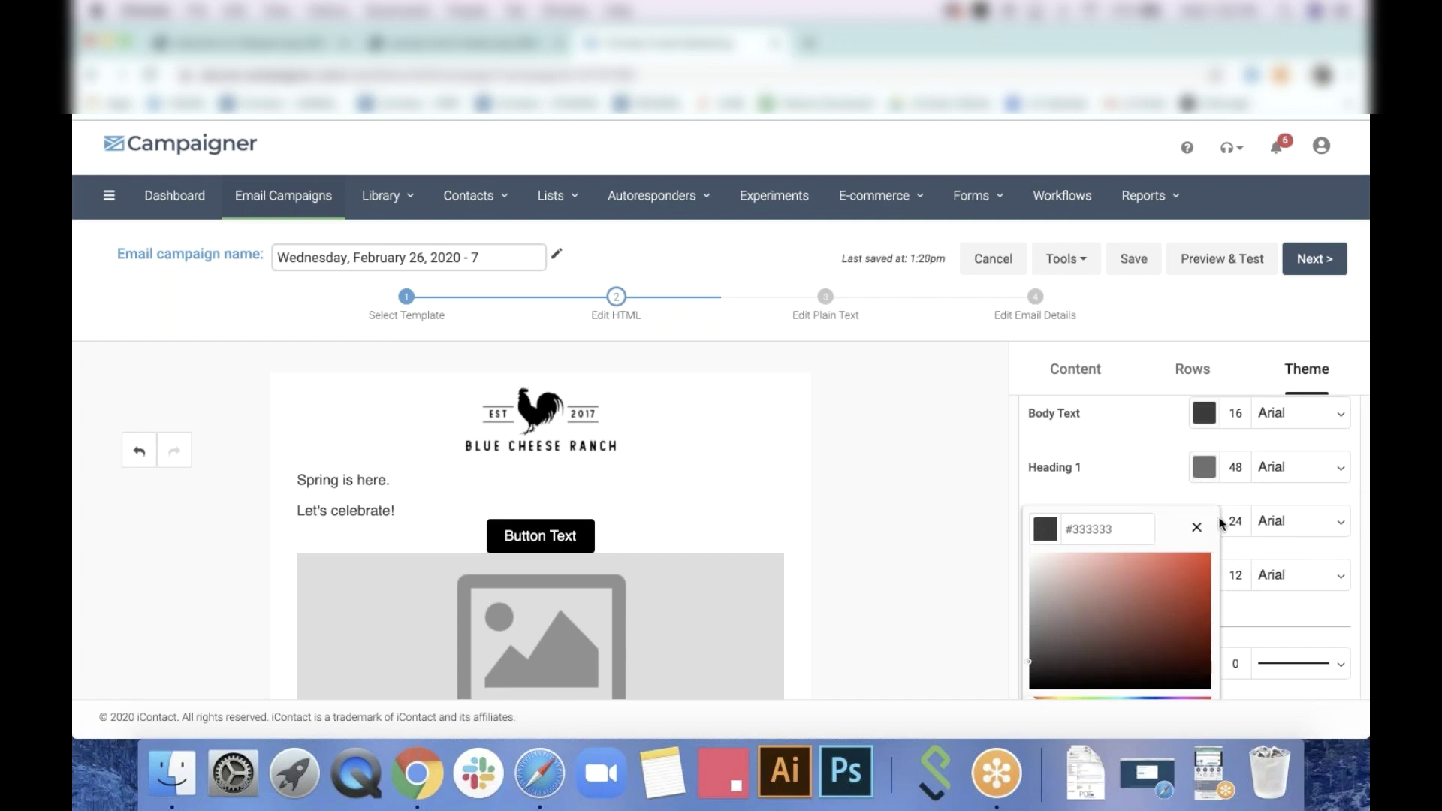
left_click(1152, 475)
scroll(1151, 474, "down", 1)
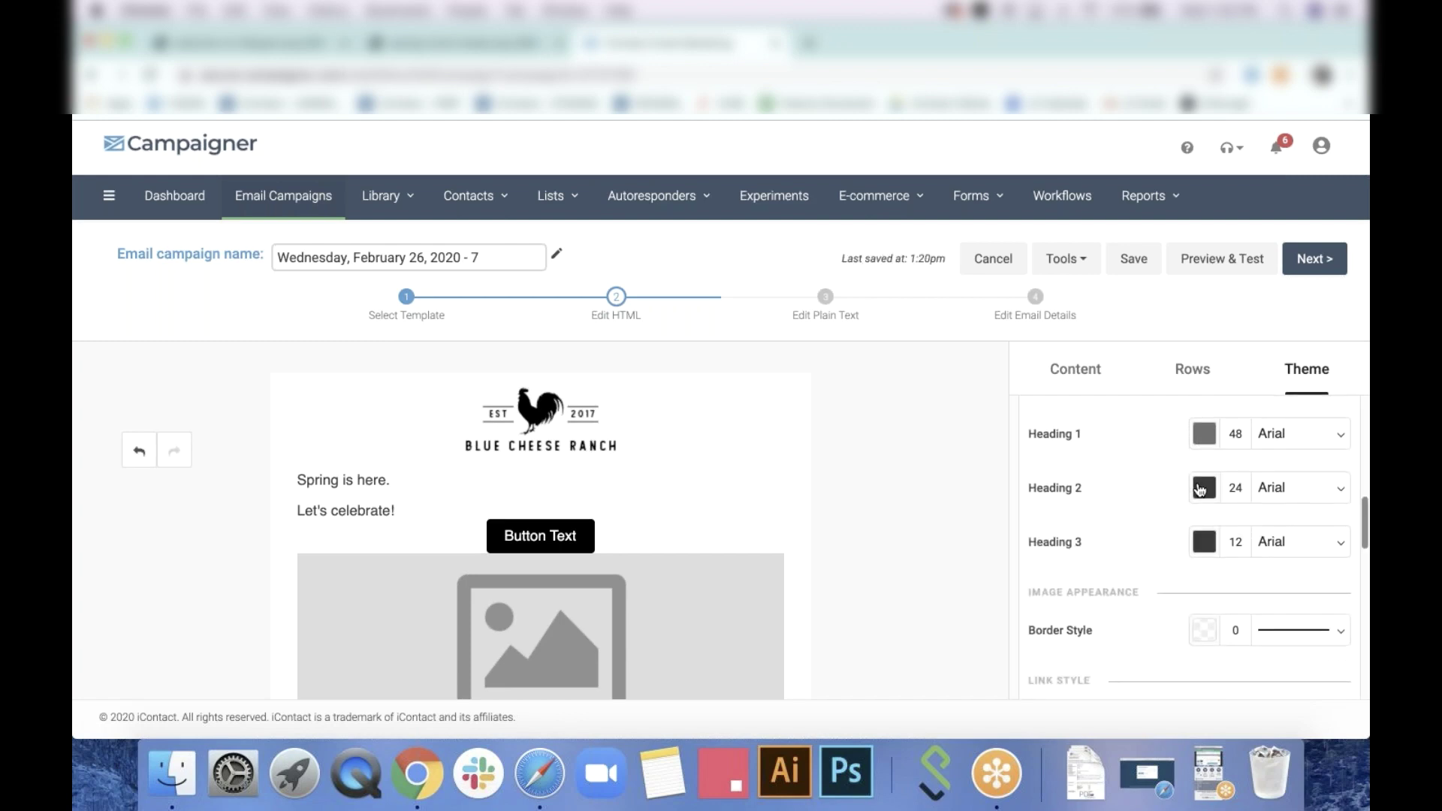
left_click(1200, 489)
left_click_drag(1044, 601, 1016, 605)
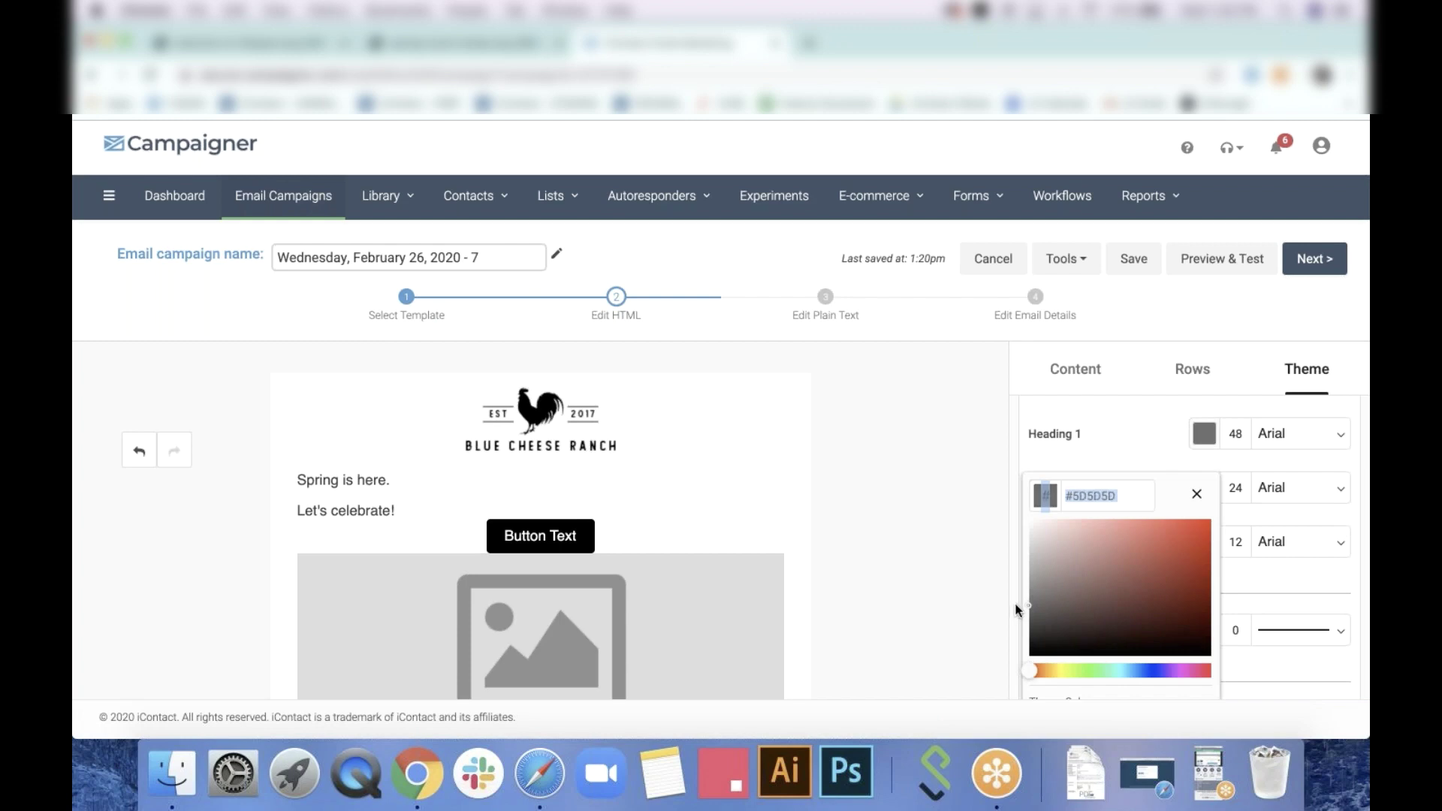
left_click(1143, 435)
left_click(1239, 488)
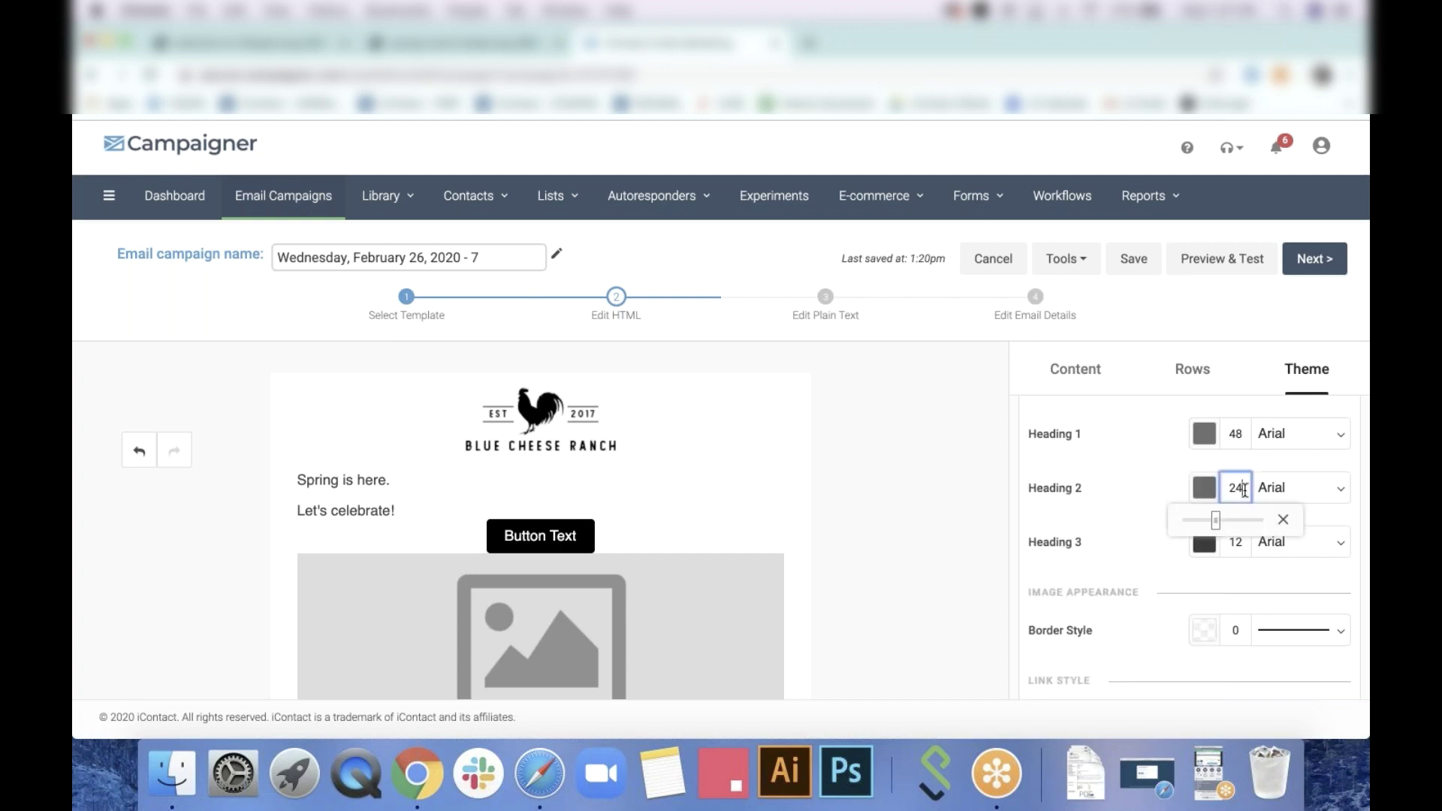
double_click(1238, 489)
type("32")
left_click(1113, 449)
scroll(1154, 508, "down", 2)
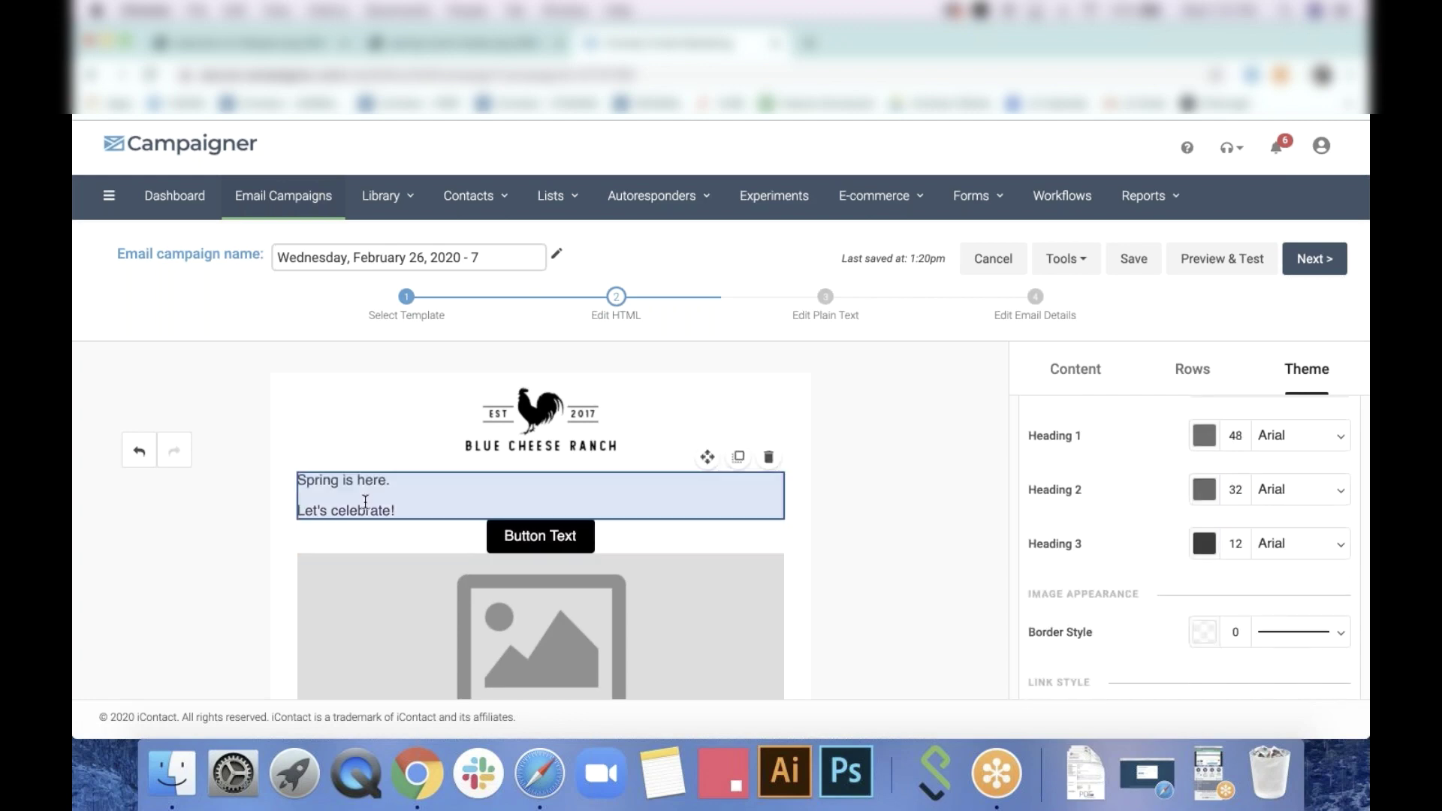
Format both greeting lines as Heading 1
left_click(419, 507)
left_click(410, 514)
left_click(417, 518)
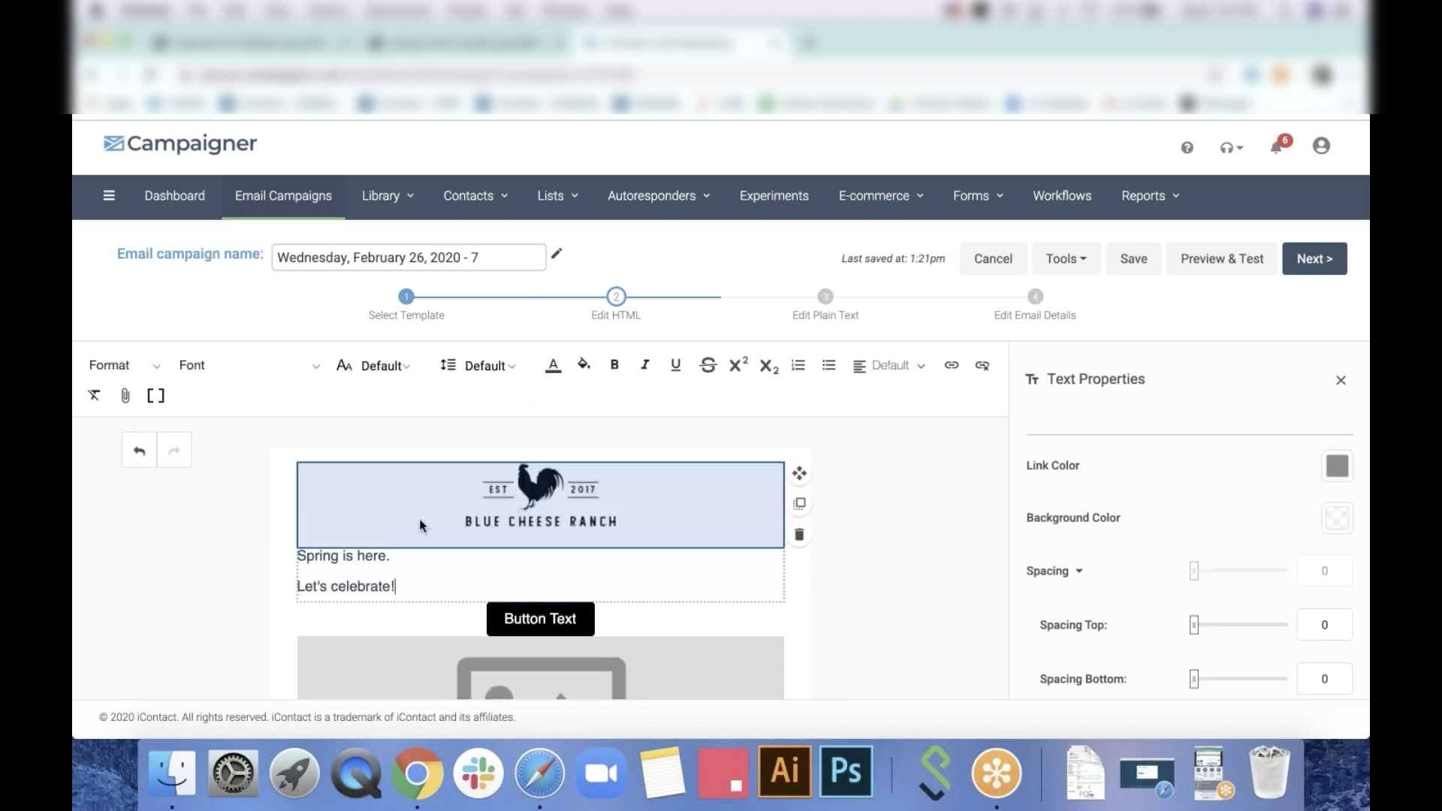
left_click_drag(434, 584, 259, 569)
left_click_drag(405, 573, 287, 556)
left_click(126, 366)
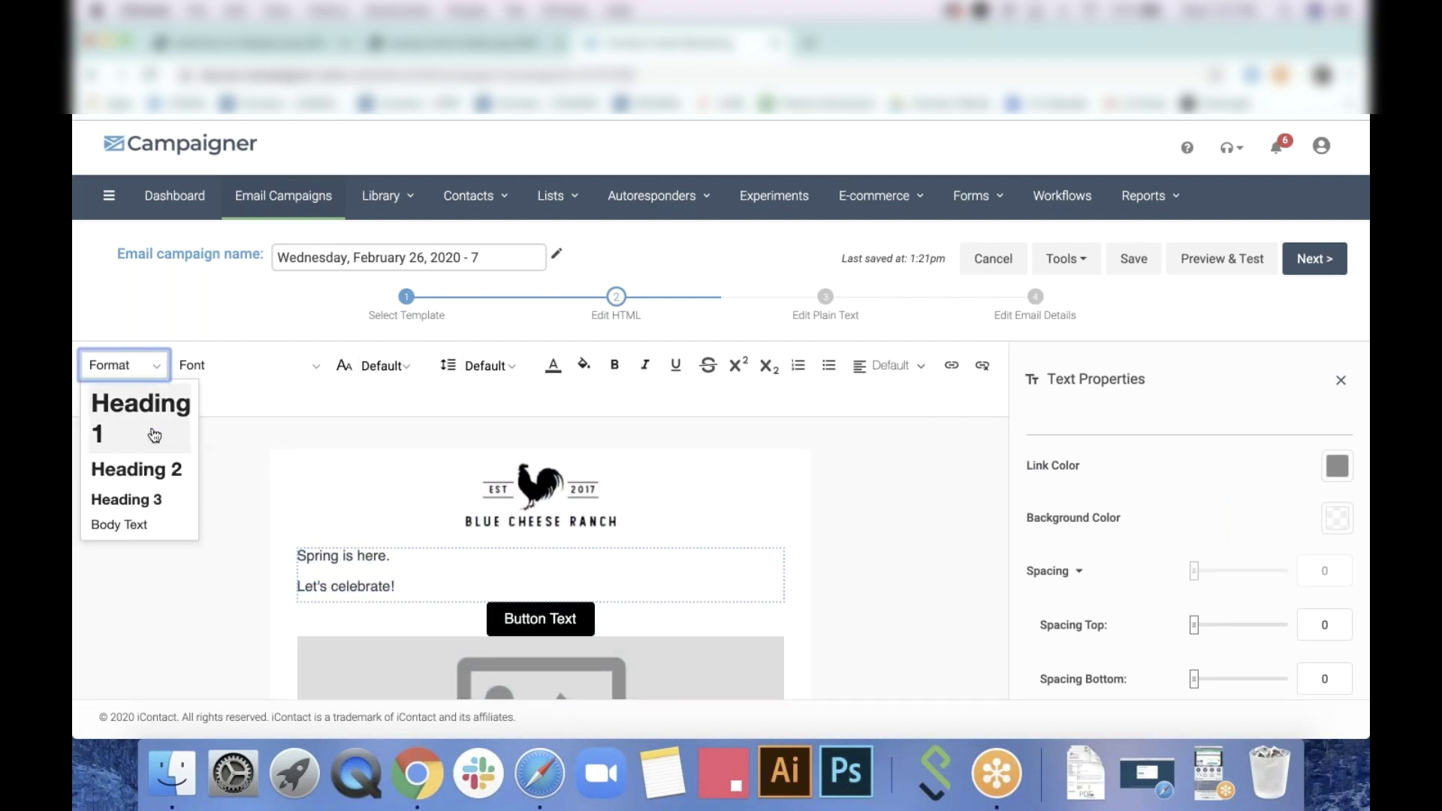
left_click(216, 393)
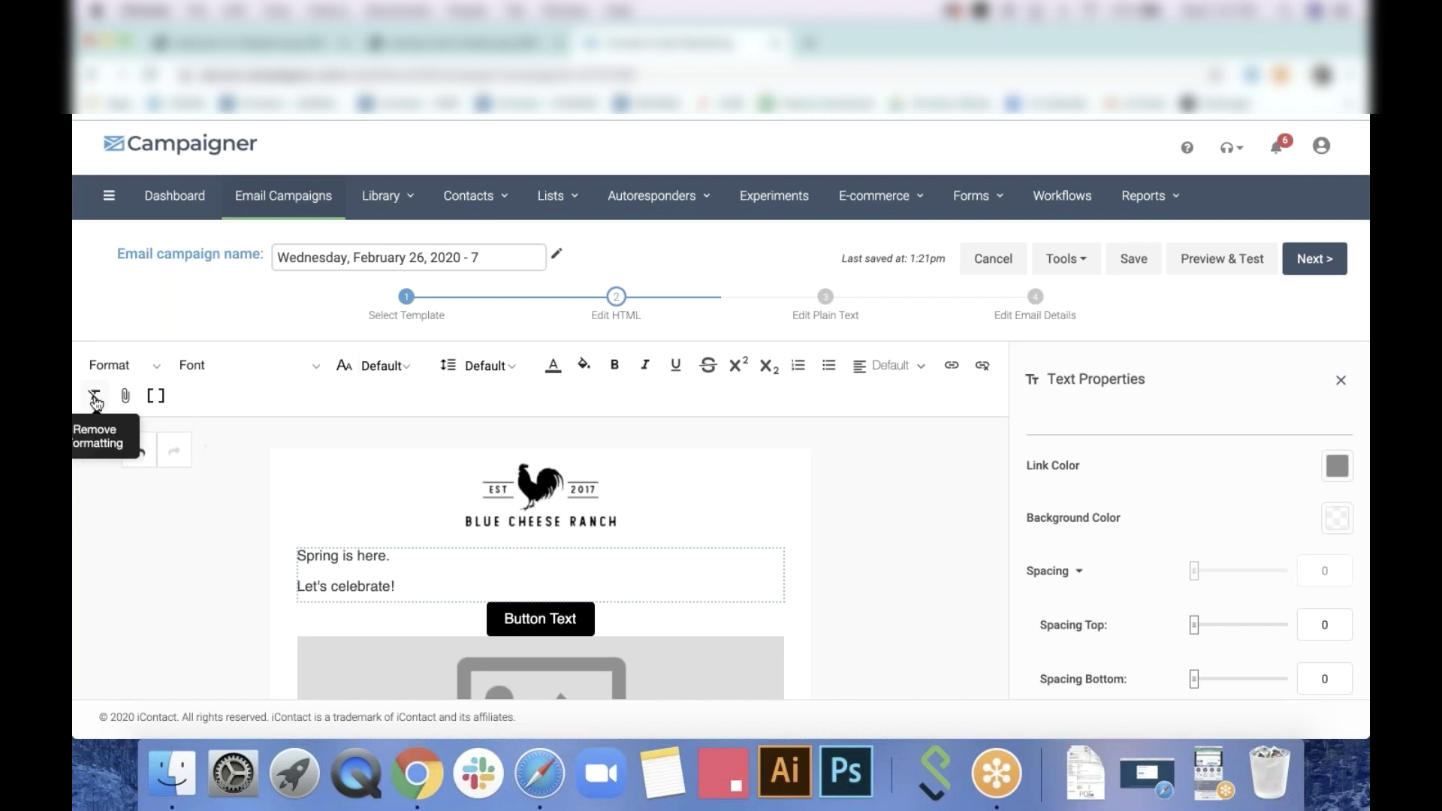
left_click(121, 367)
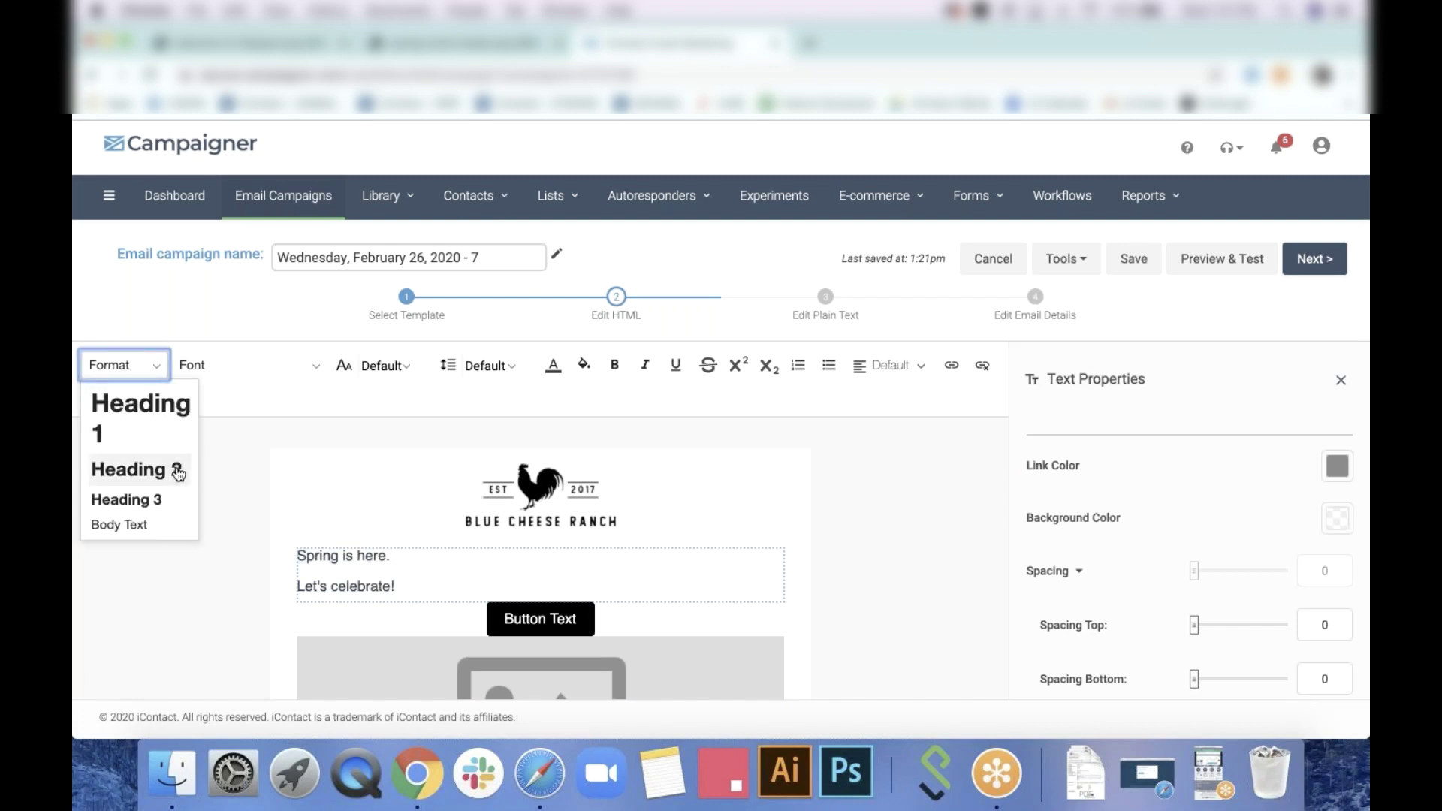
left_click(174, 409)
Make the greeting heading bold and centered
left_click(615, 365)
left_click(888, 365)
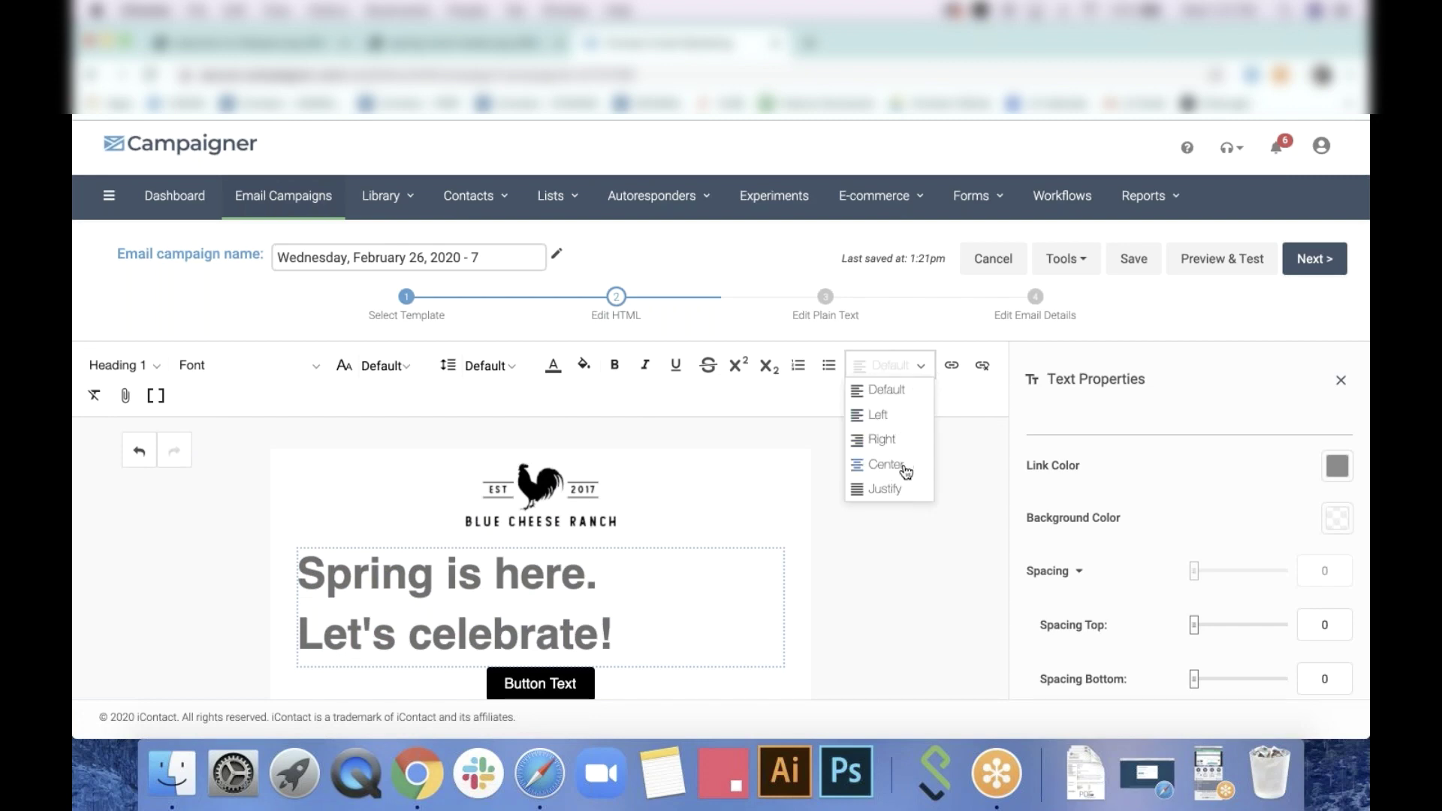
left_click(905, 465)
left_click(906, 570)
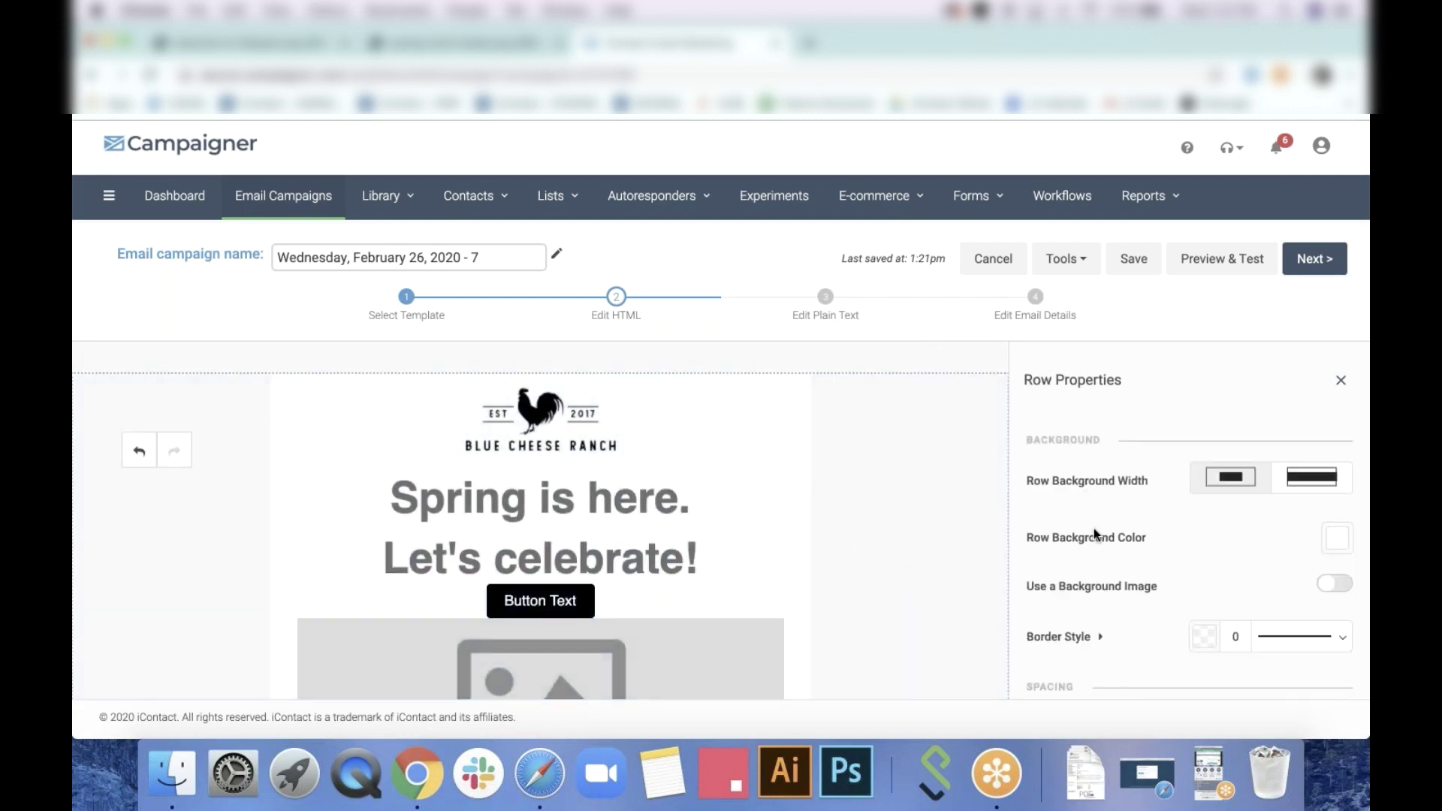
Make the button bright yellow #FFDC00 with corner rounding of 30
left_click(663, 595)
left_click(659, 595)
scroll(1179, 526, "down", 5)
left_click(1337, 479)
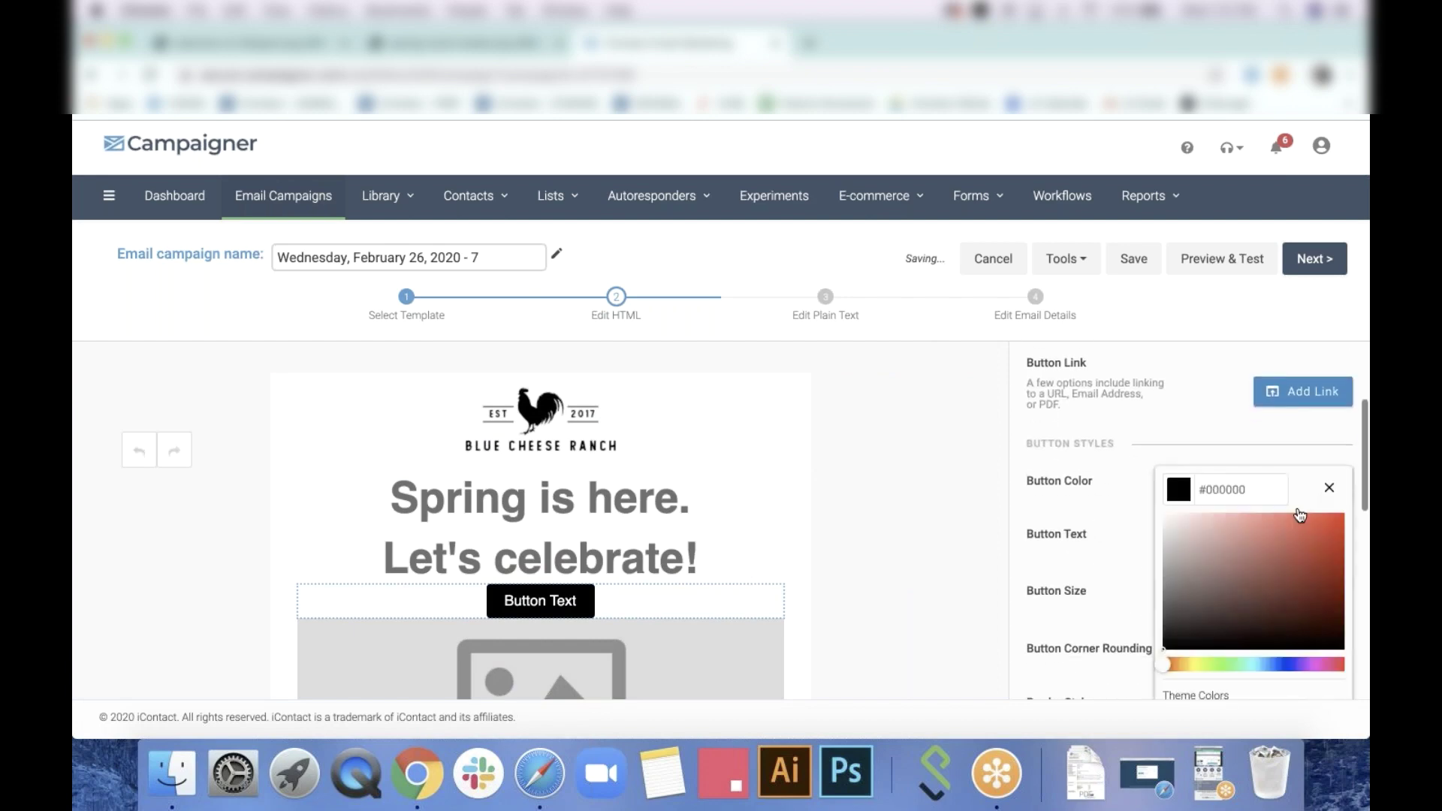
left_click(1188, 664)
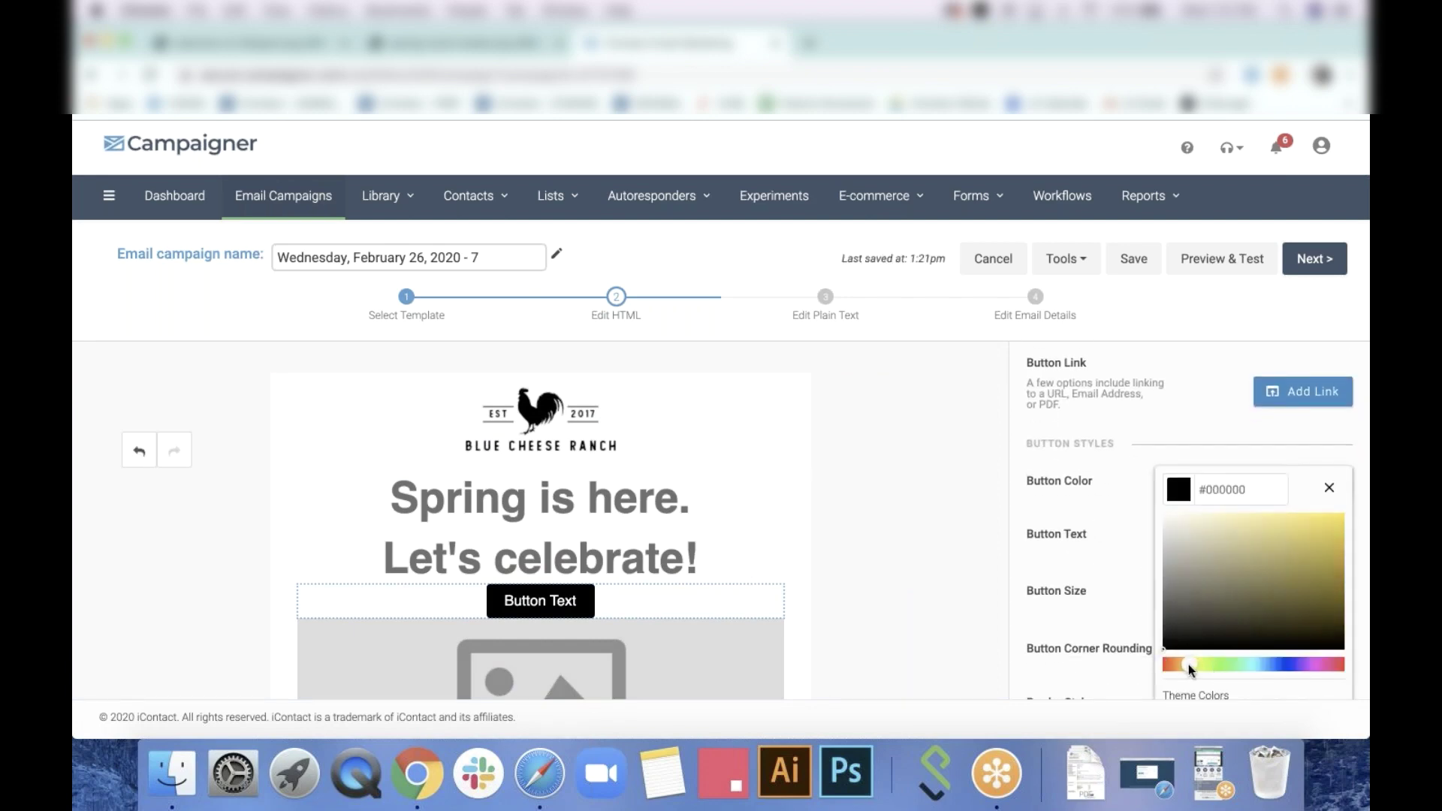
left_click(1337, 520)
left_click(1232, 409)
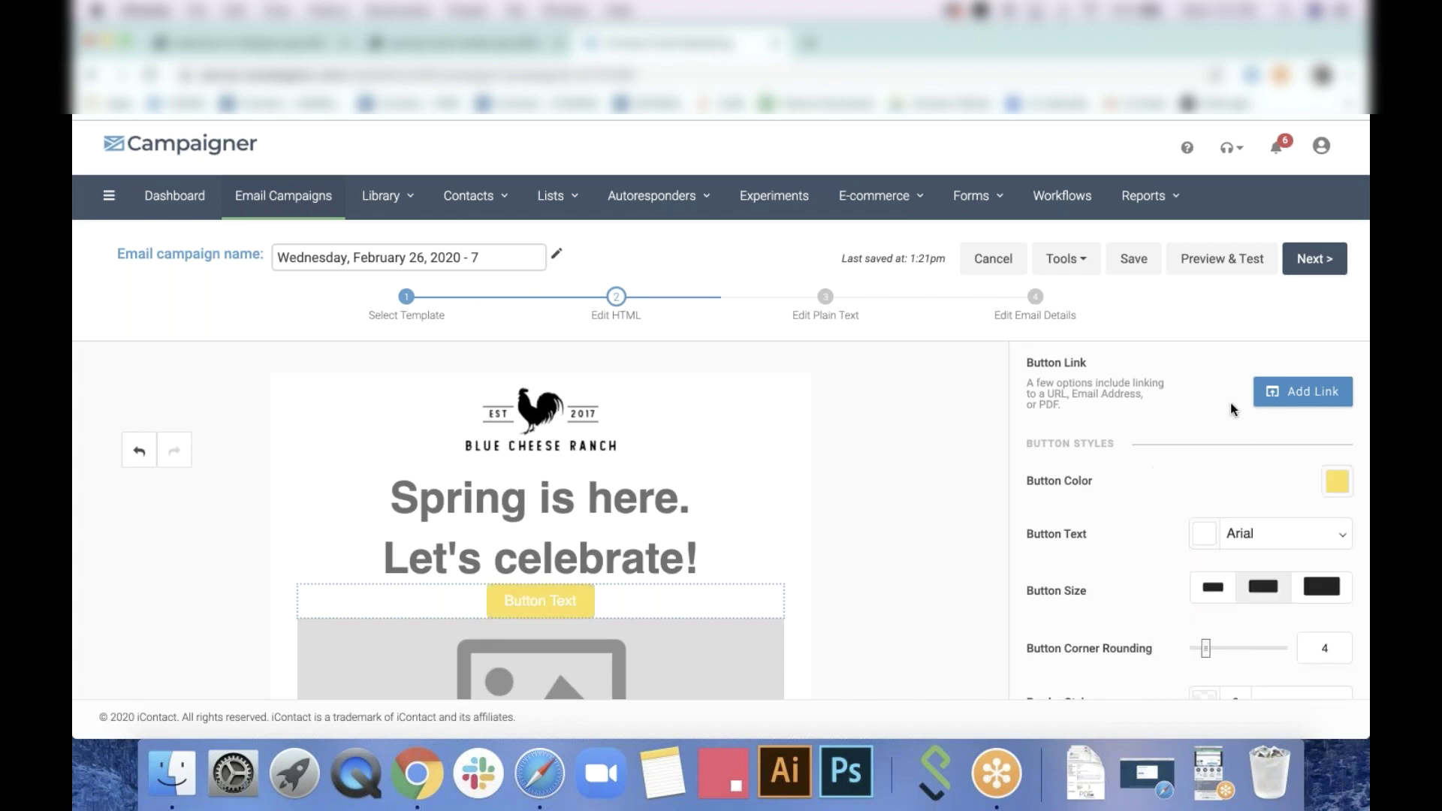
scroll(1174, 499, "down", 3)
left_click_drag(1220, 528, 1304, 521)
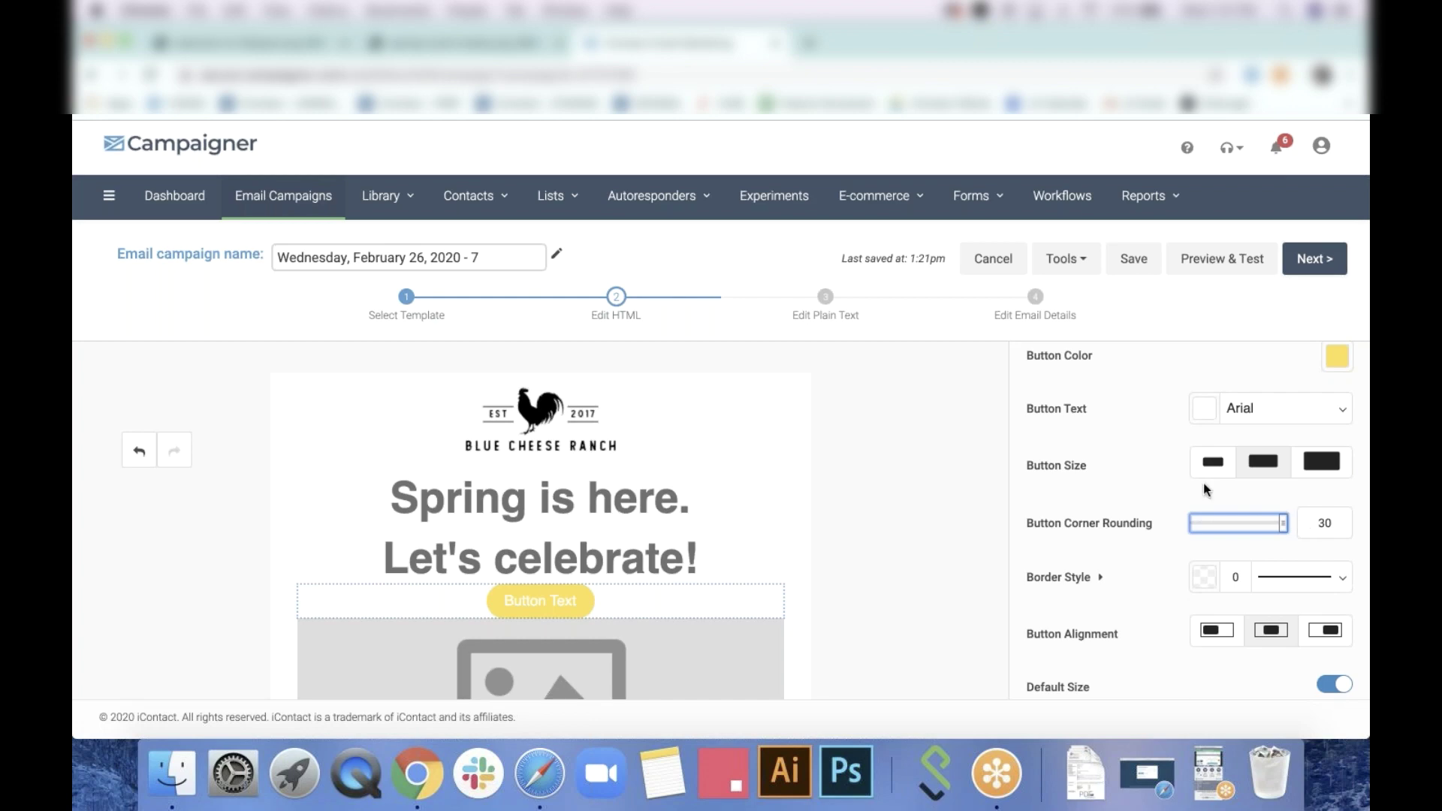
Give the button dark grey text reading 'Order now'
left_click(1207, 410)
left_click(1094, 646)
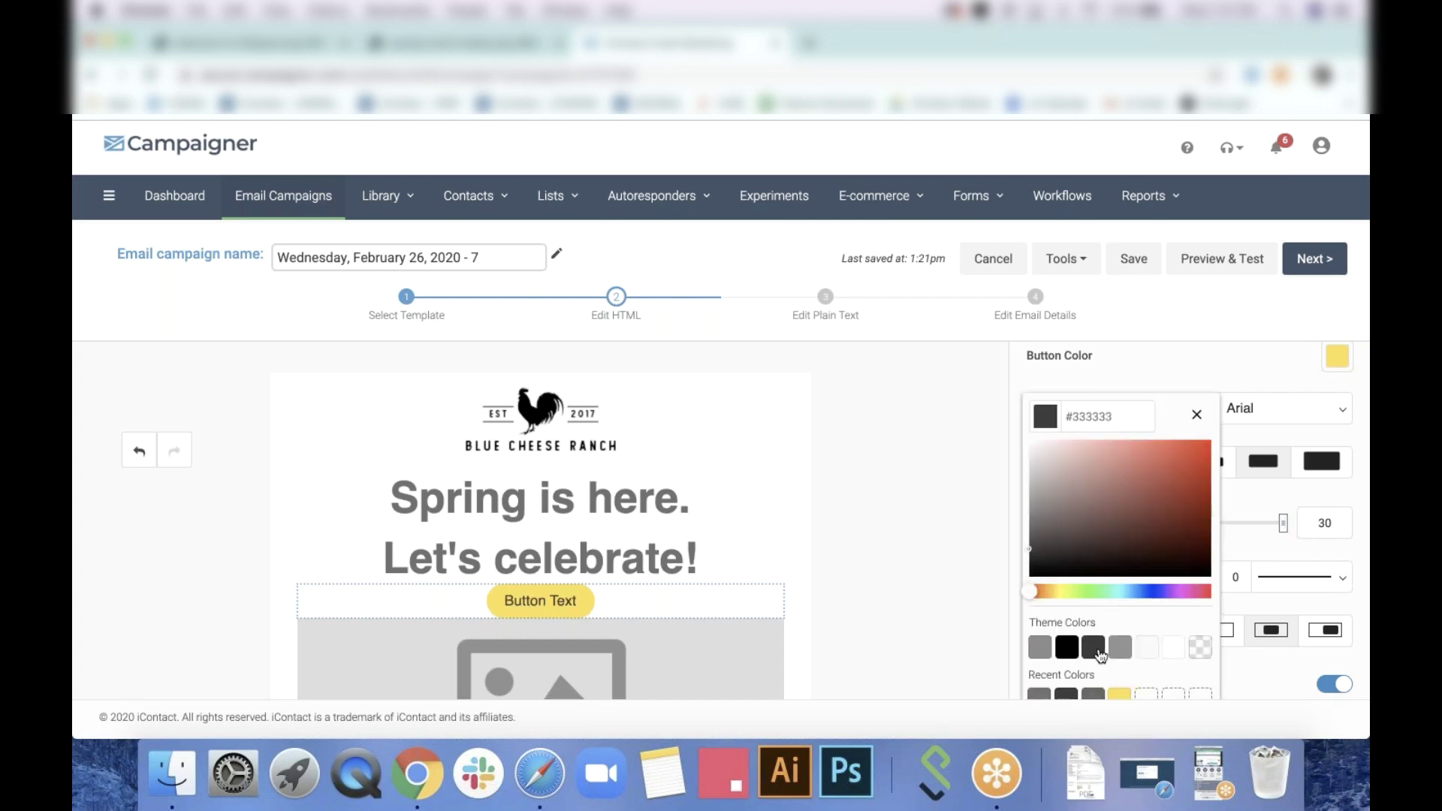
left_click(1246, 426)
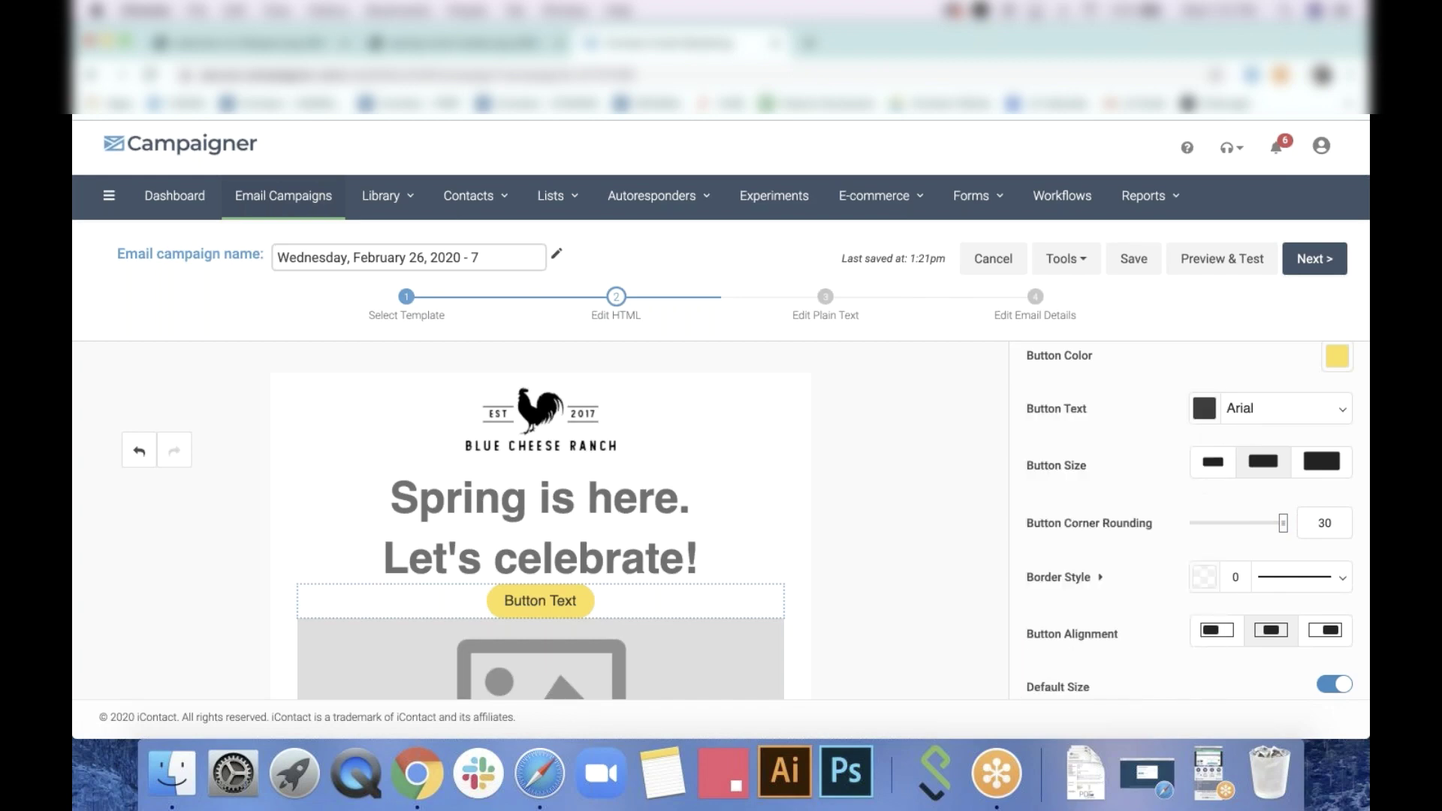
scroll(1238, 491, "down", 3)
scroll(1238, 492, "up", 6)
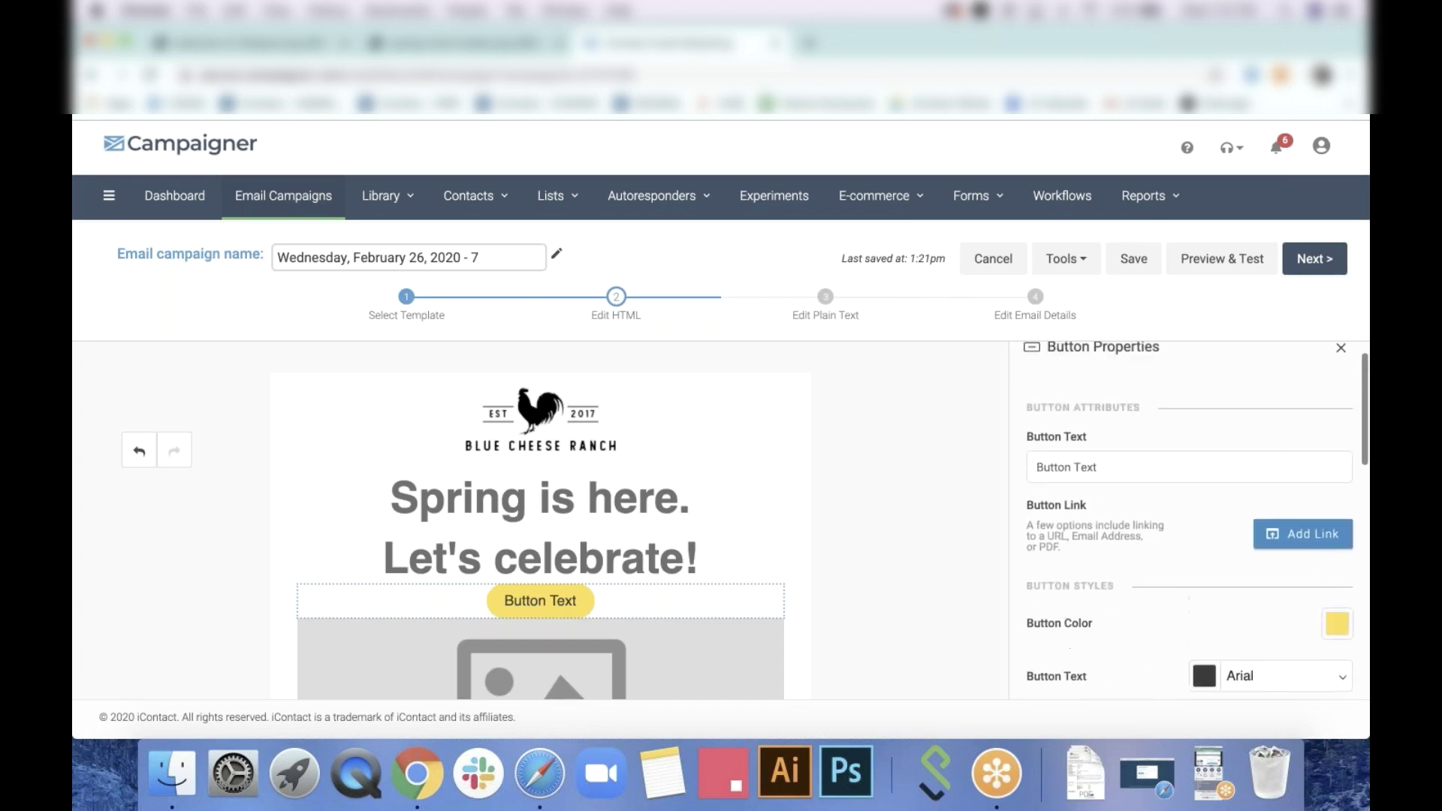
triple_click(1159, 499)
type("Order now")
left_click(724, 538)
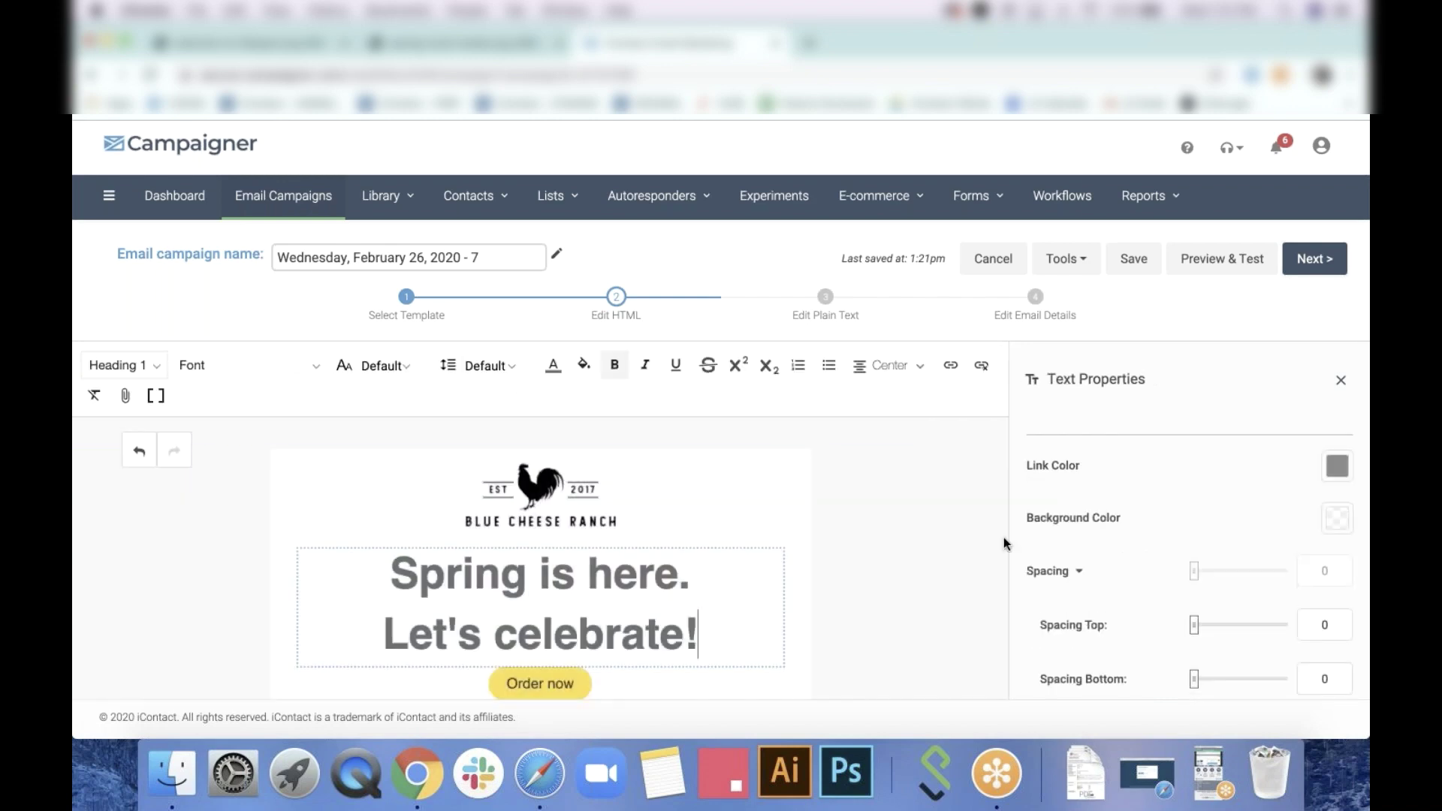
Put the macarons-and-flowers photo GettyImages-667909478 in the second image block
left_click(876, 567)
scroll(876, 567, "down", 5)
left_click(720, 468)
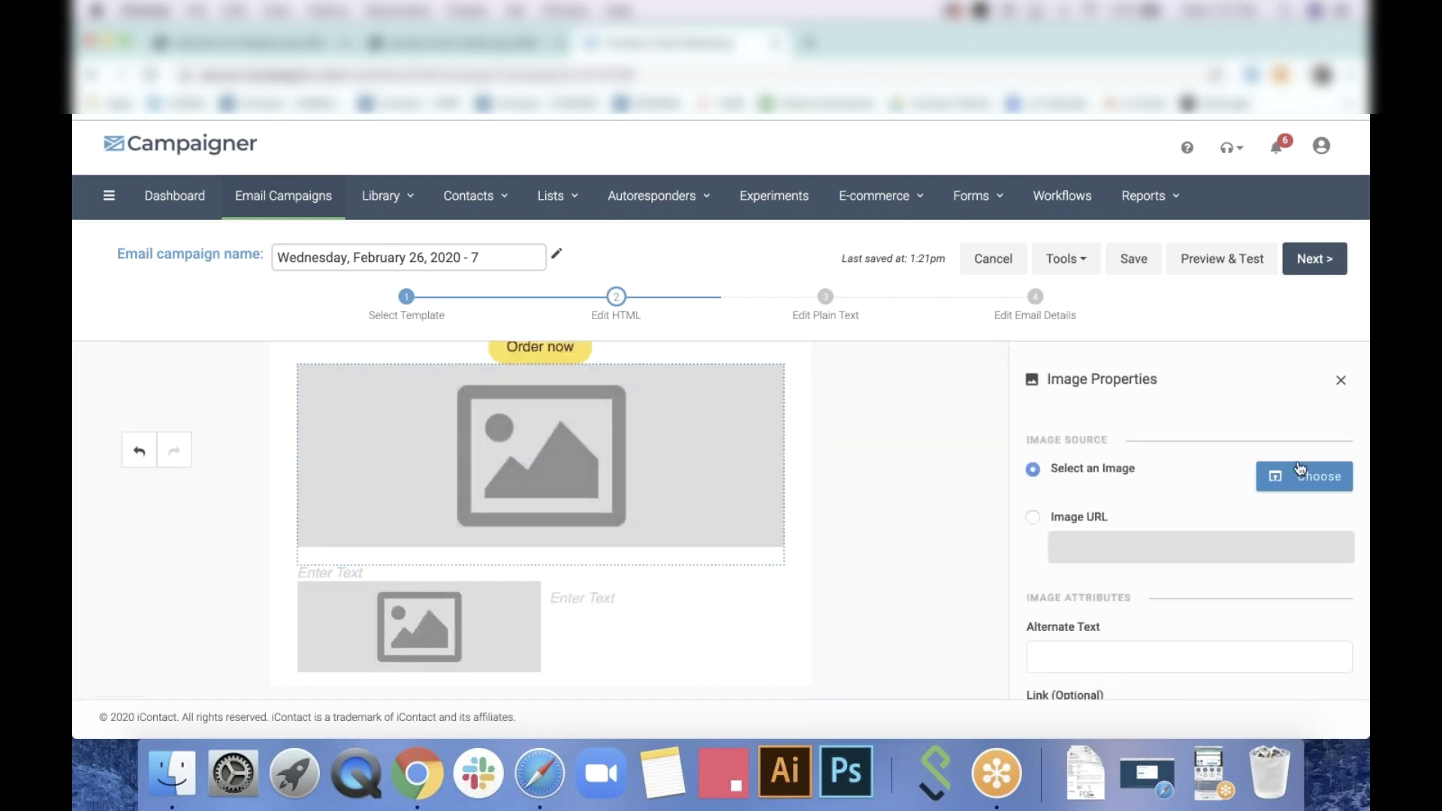
left_click(1302, 475)
scroll(733, 503, "down", 3)
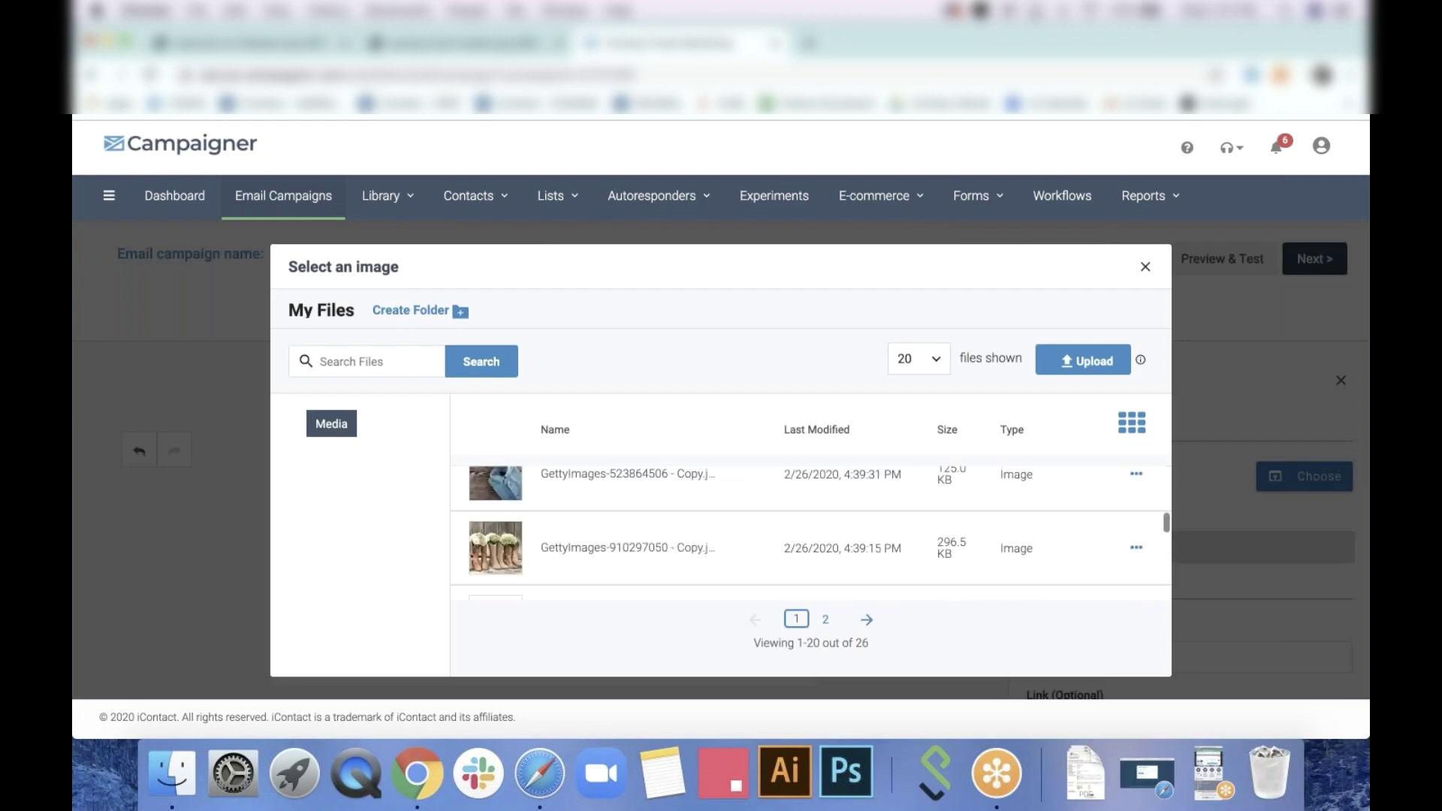
scroll(812, 533, "down", 5)
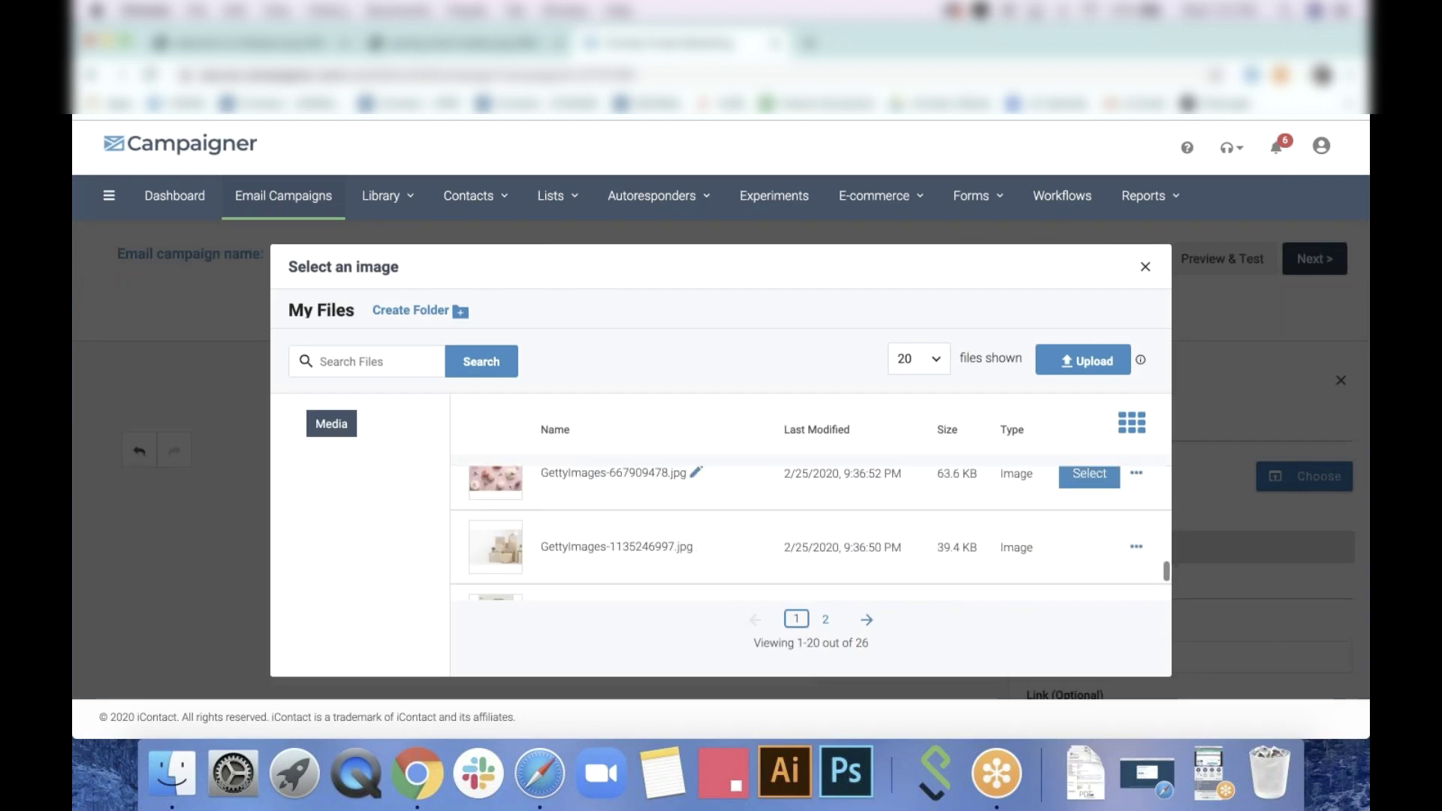
left_click(1091, 516)
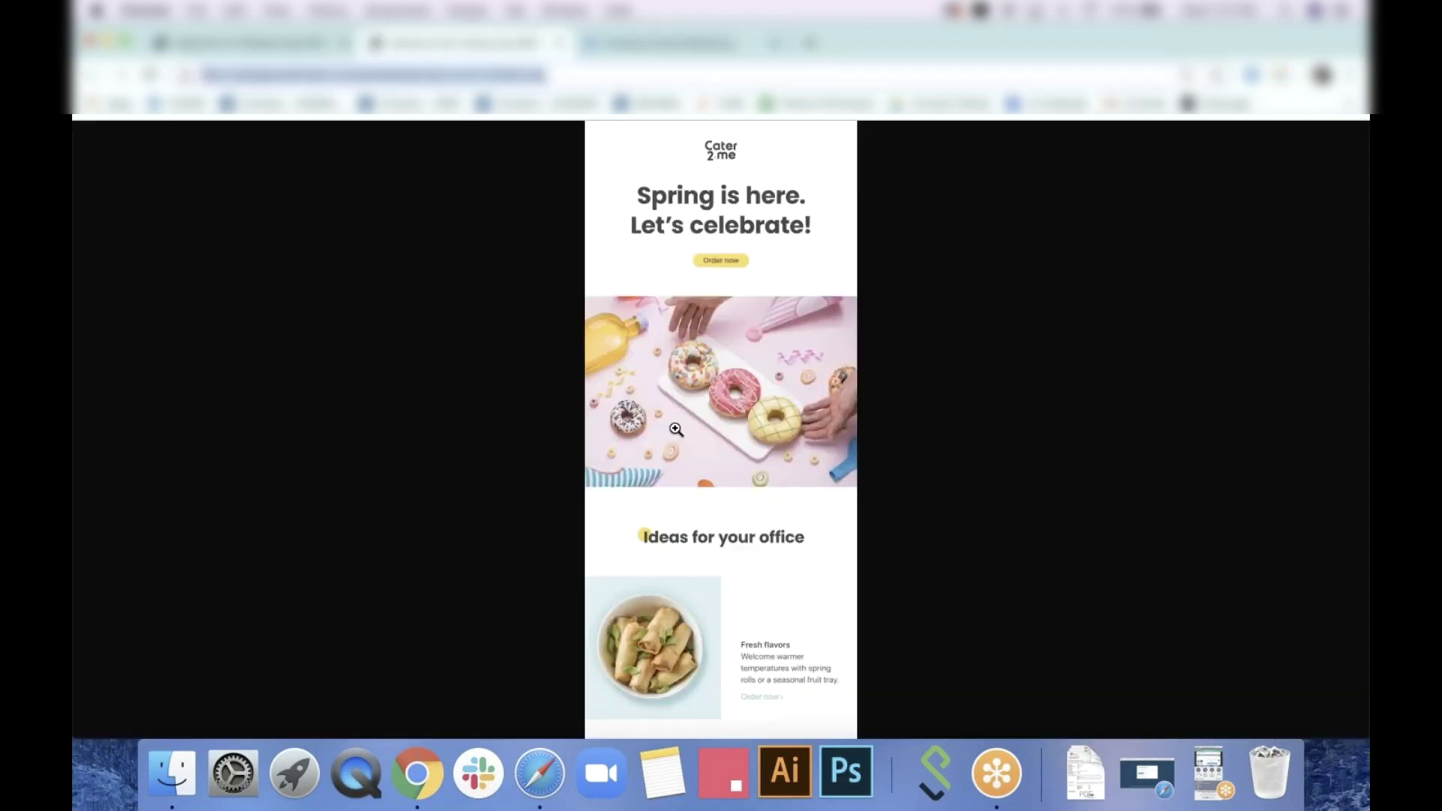
scroll(721, 428, "down", 5)
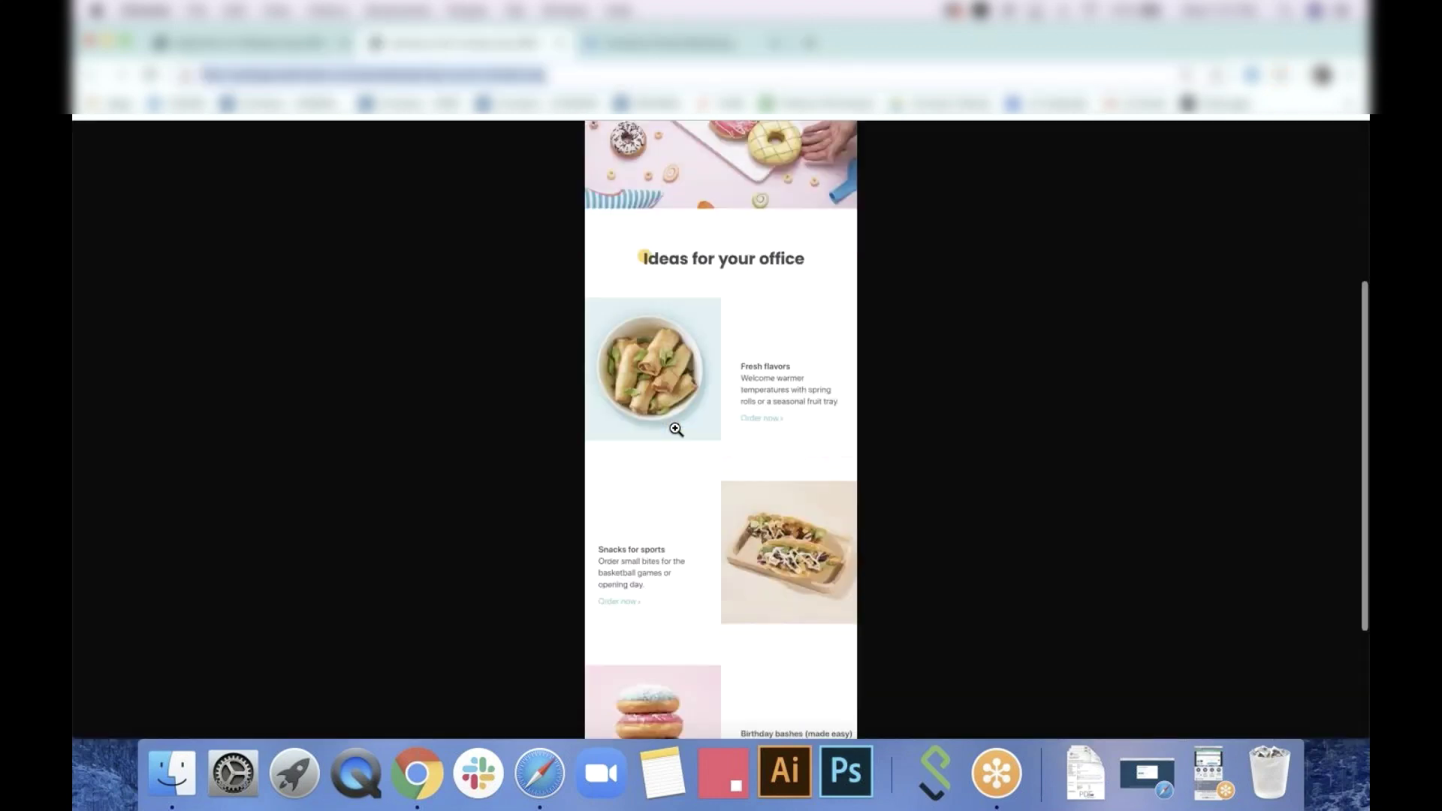
left_click(646, 43)
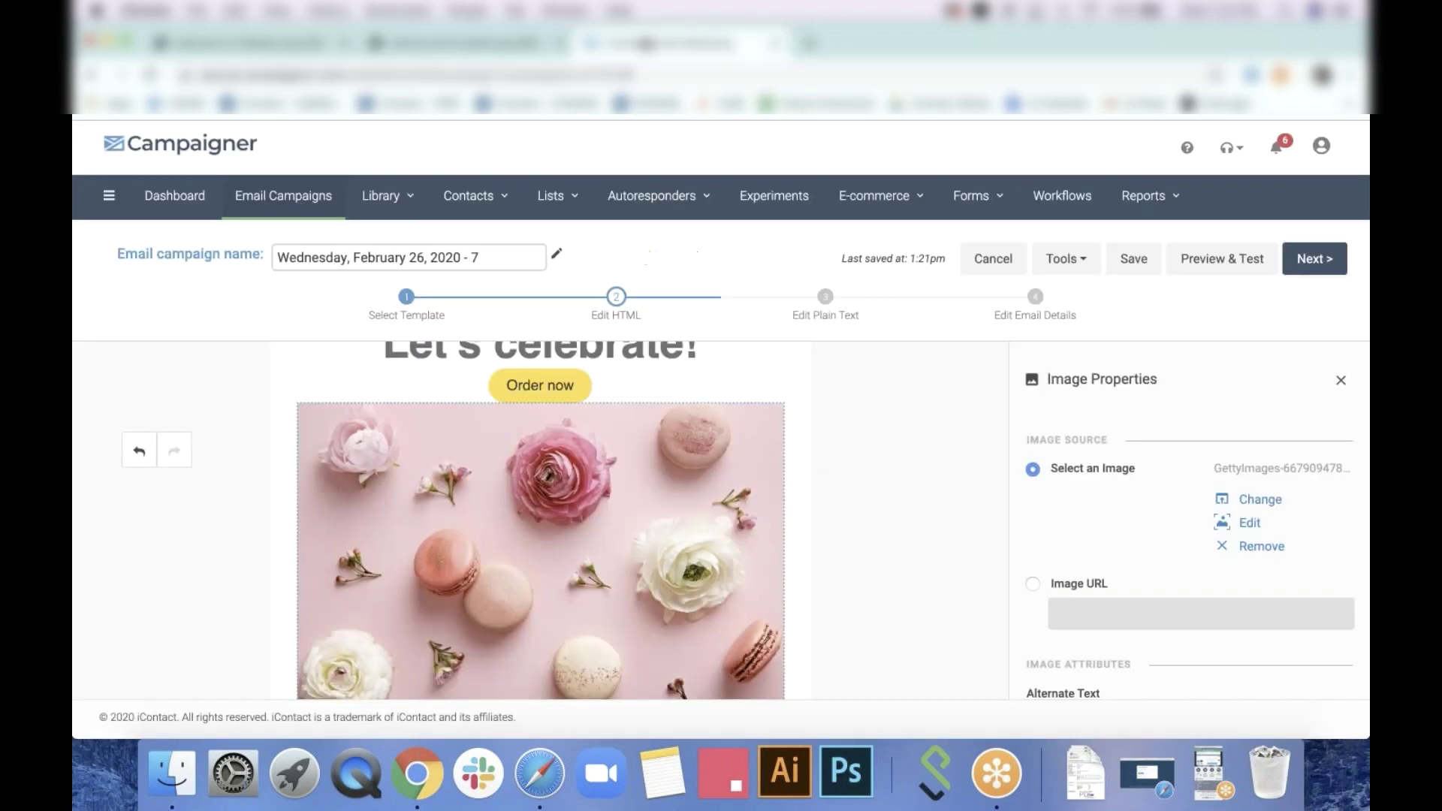
scroll(926, 449, "down", 4)
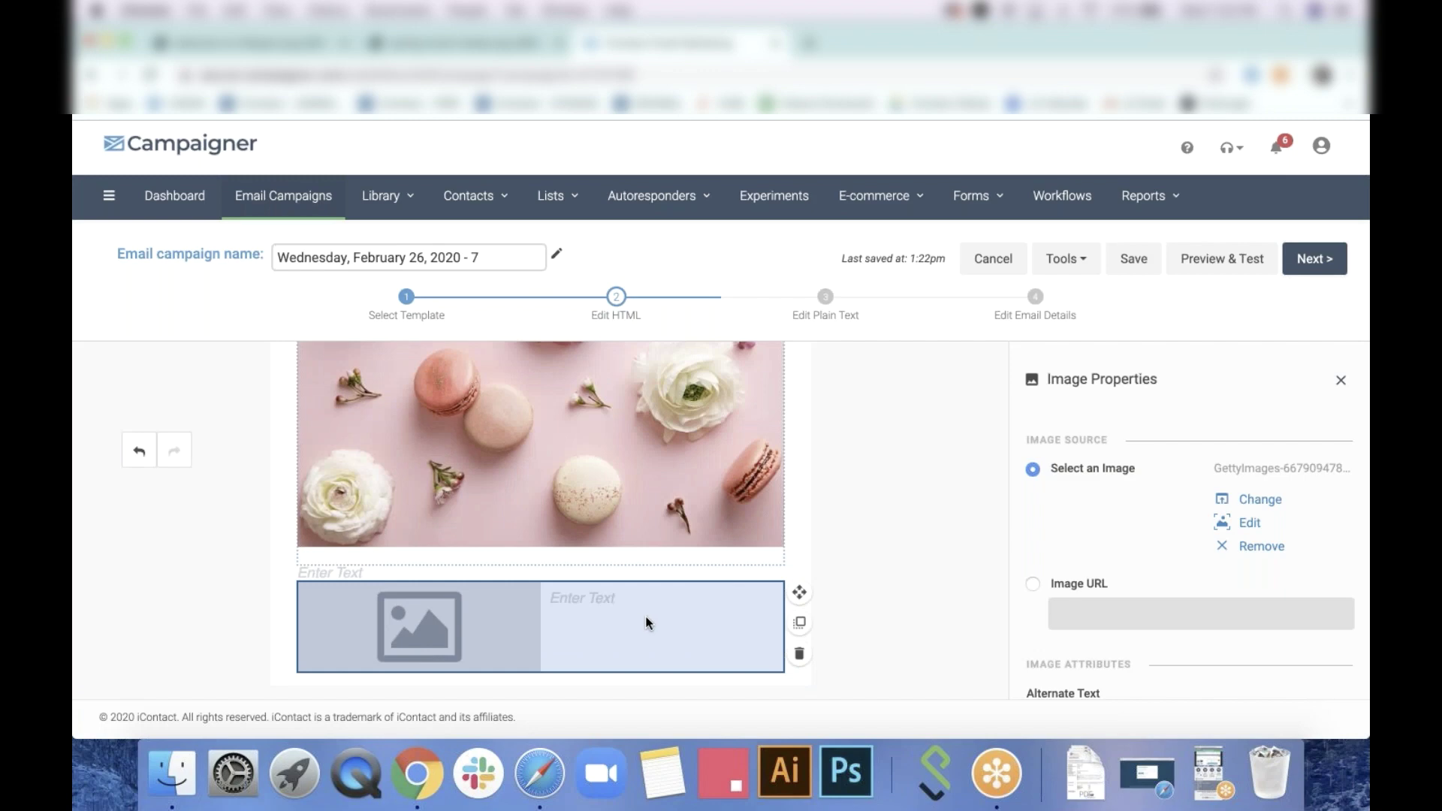
Fill the caption row with spring-rolls photo GettyImages-953424514 and its 'Fresh flavors' spring-rolls blurb
left_click(648, 623)
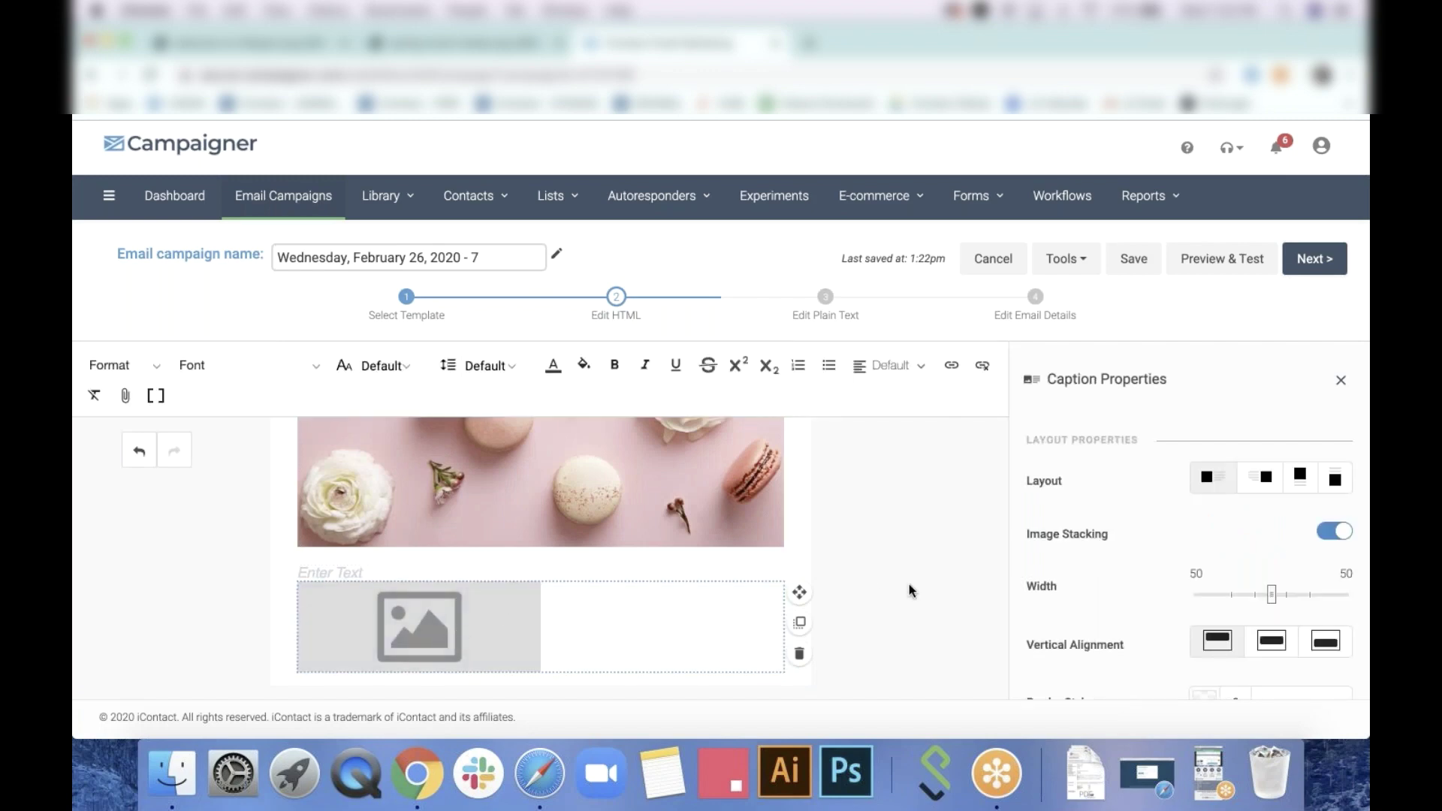
scroll(1184, 561, "down", 10)
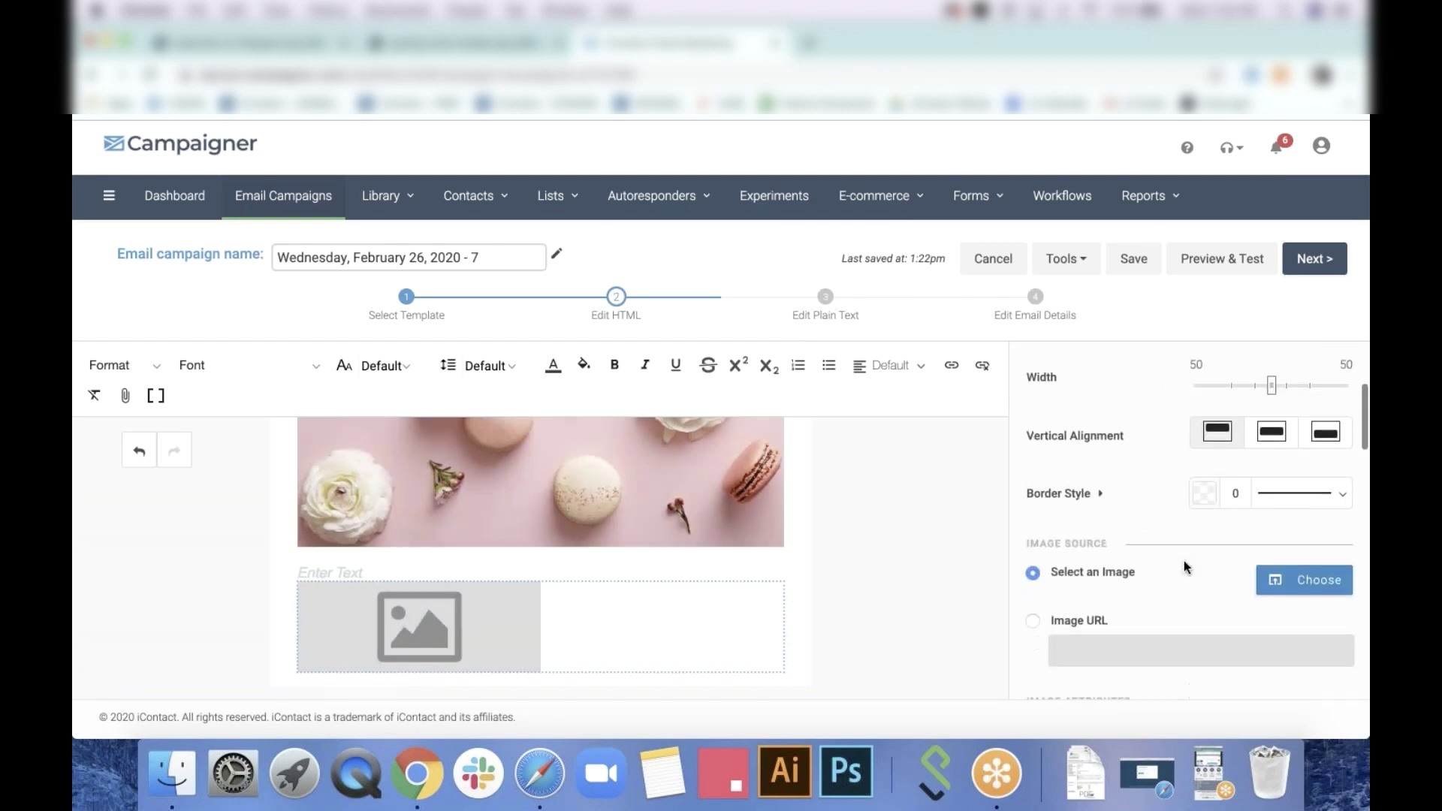
scroll(1184, 560, "up", 5)
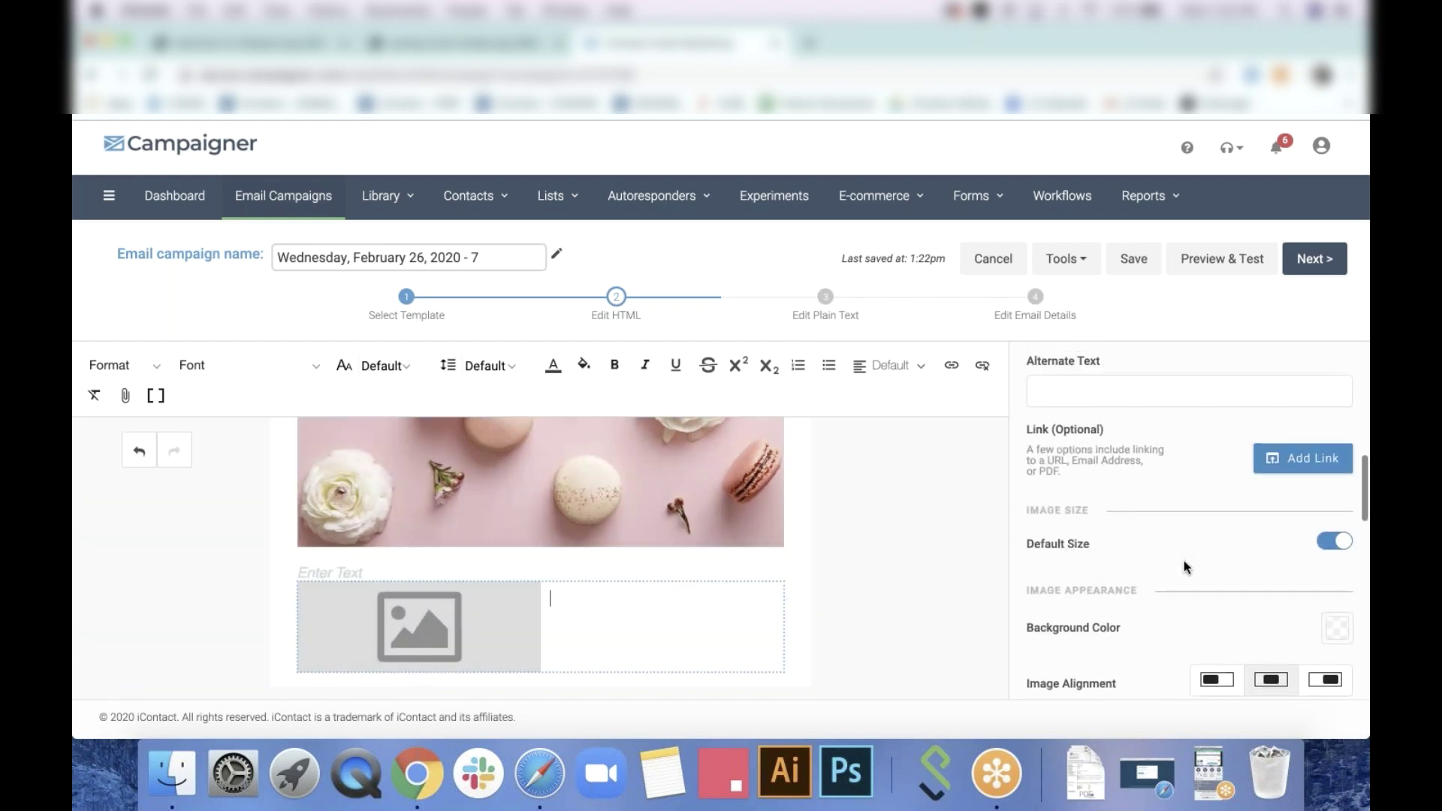
left_click(1292, 469)
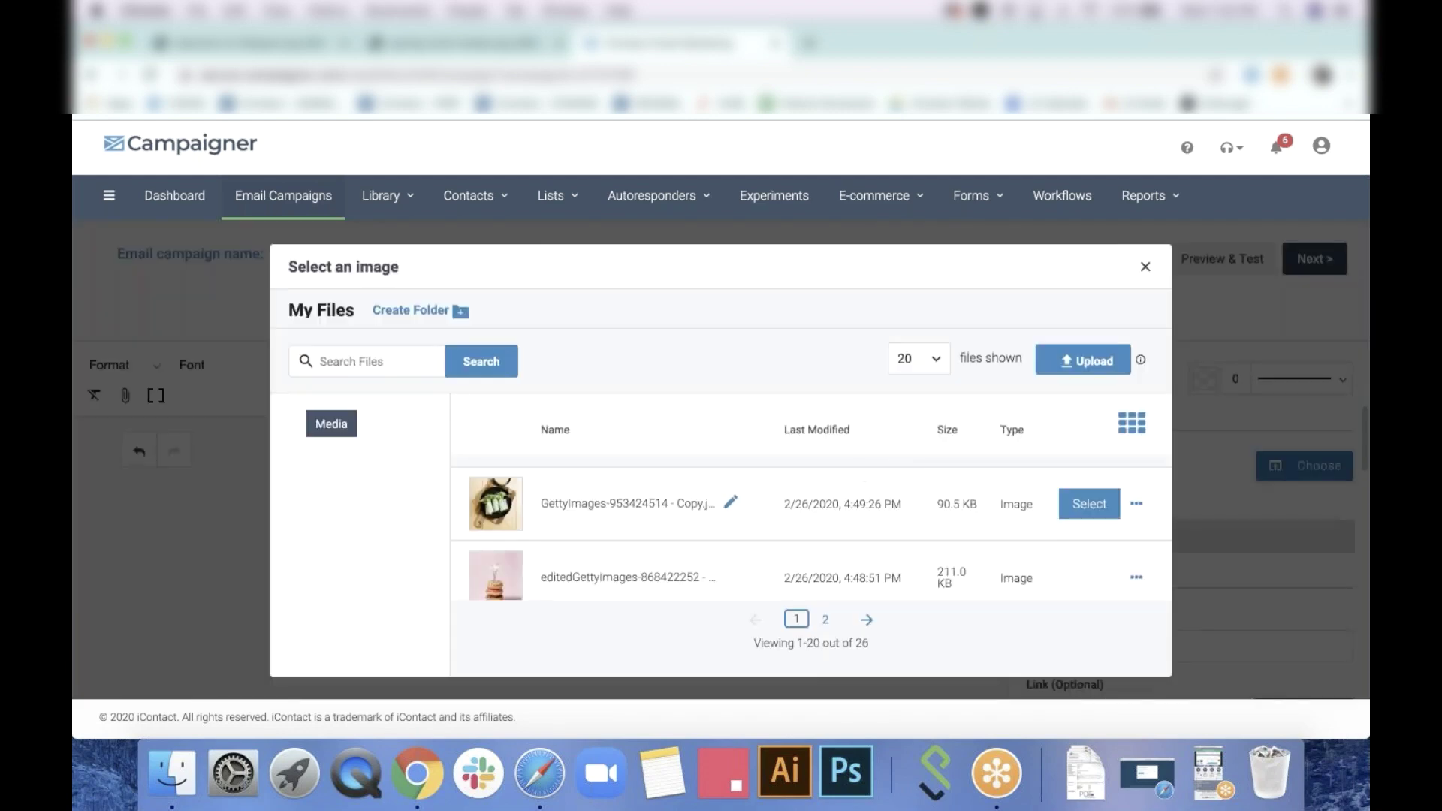
left_click(1089, 503)
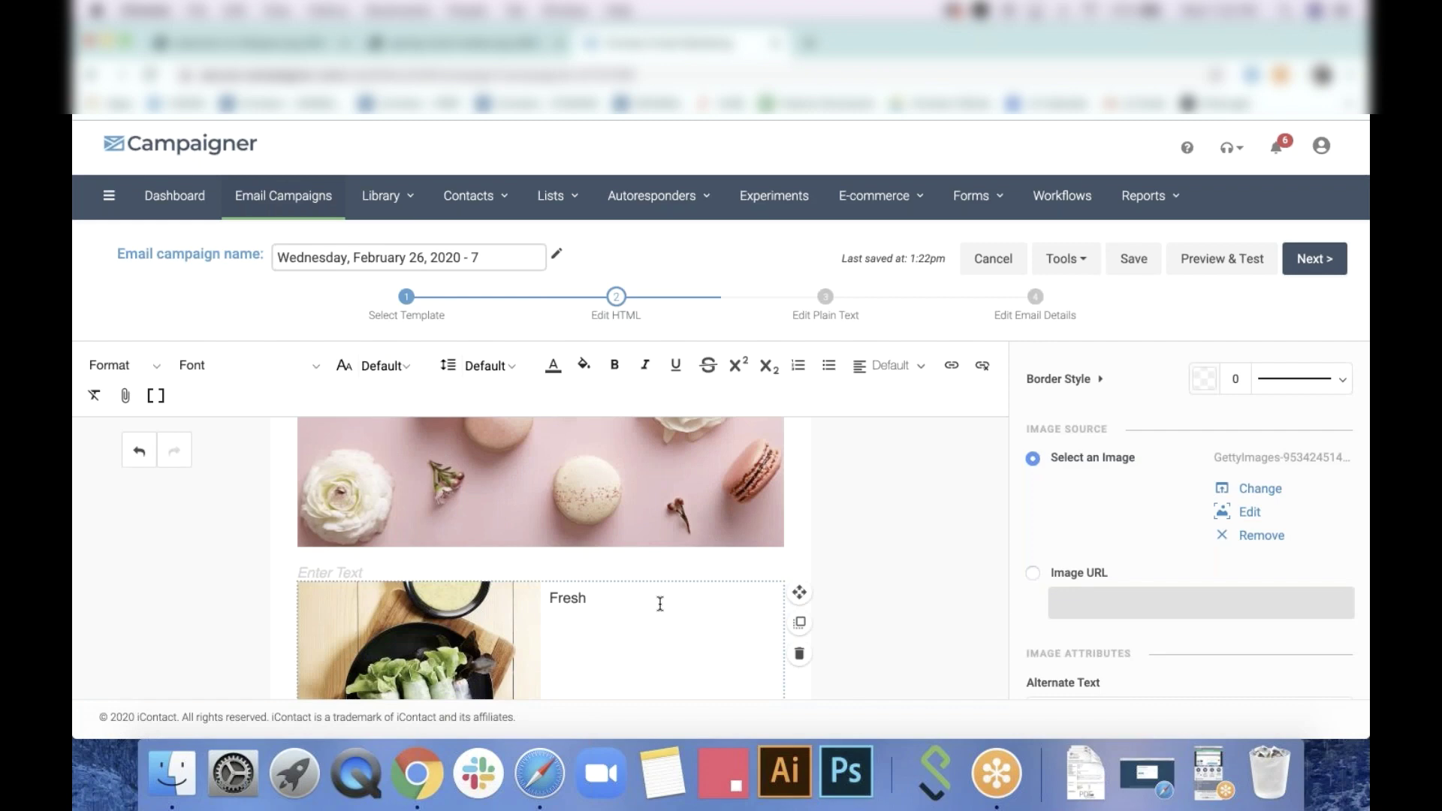
type("Welcome warmer temperat")
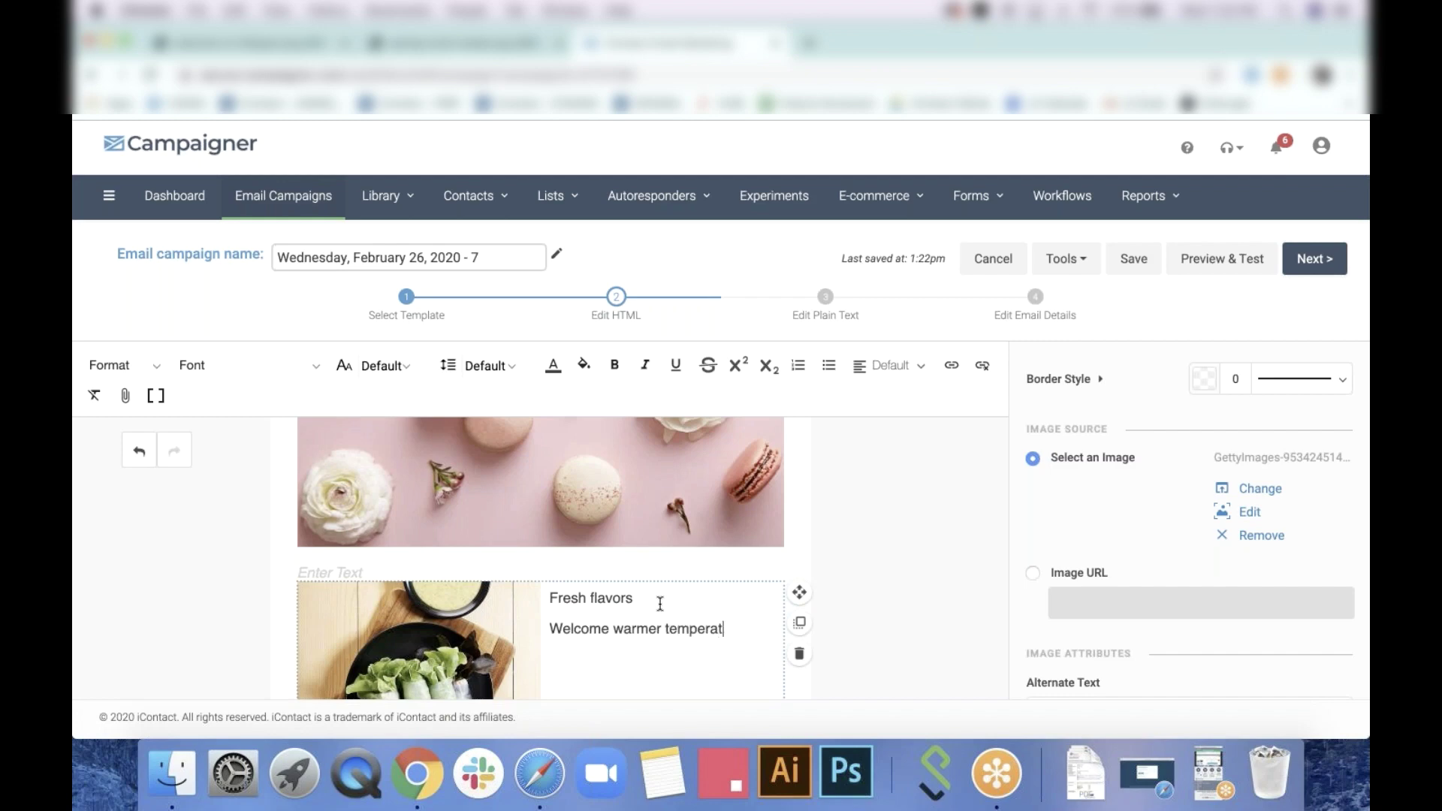
type("ures with spring rolls or a seasonal fruit tray")
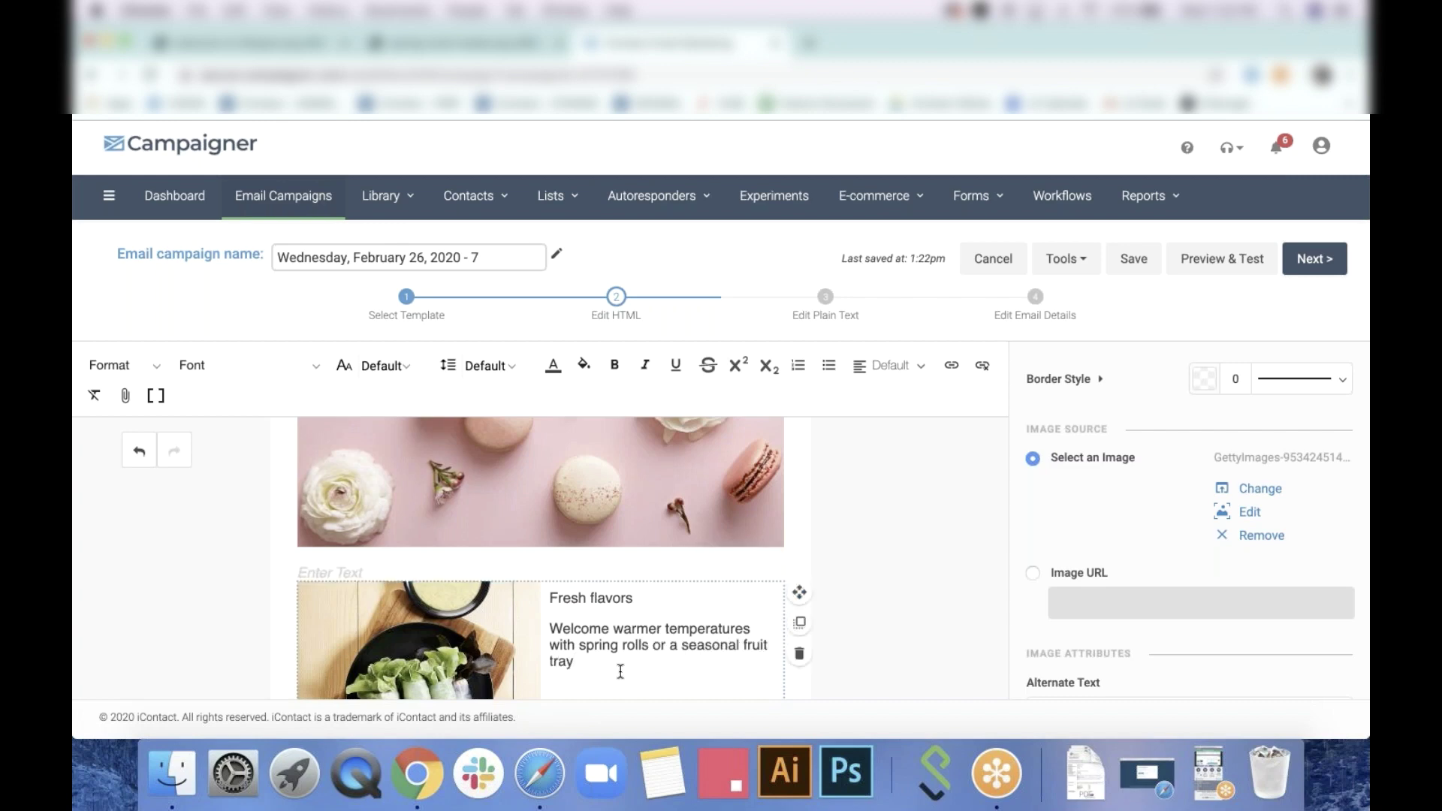
left_click_drag(546, 596, 636, 598)
Bold 'Fresh flavors' and set the description paragraph's line height to 24
left_click(615, 365)
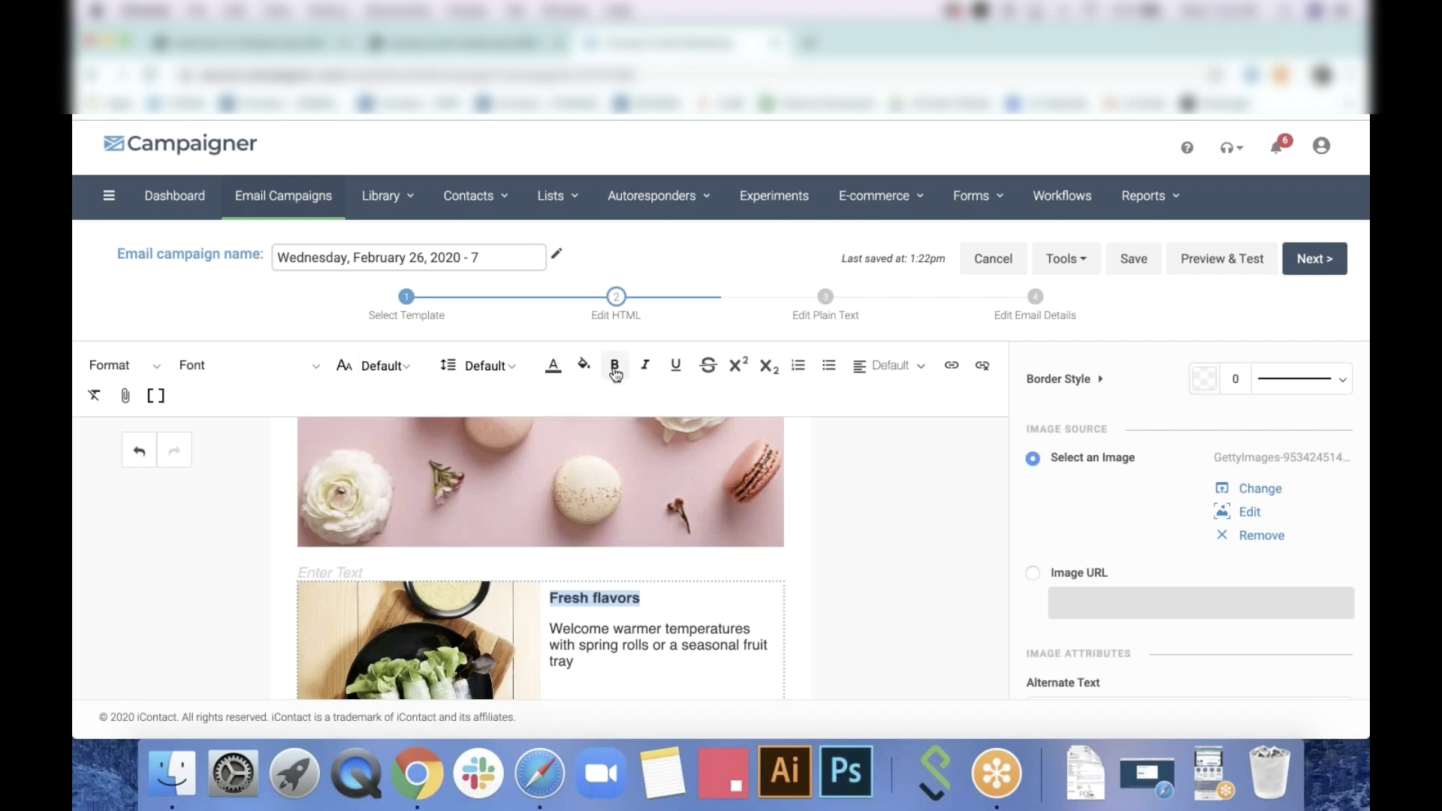
left_click_drag(579, 665, 548, 630)
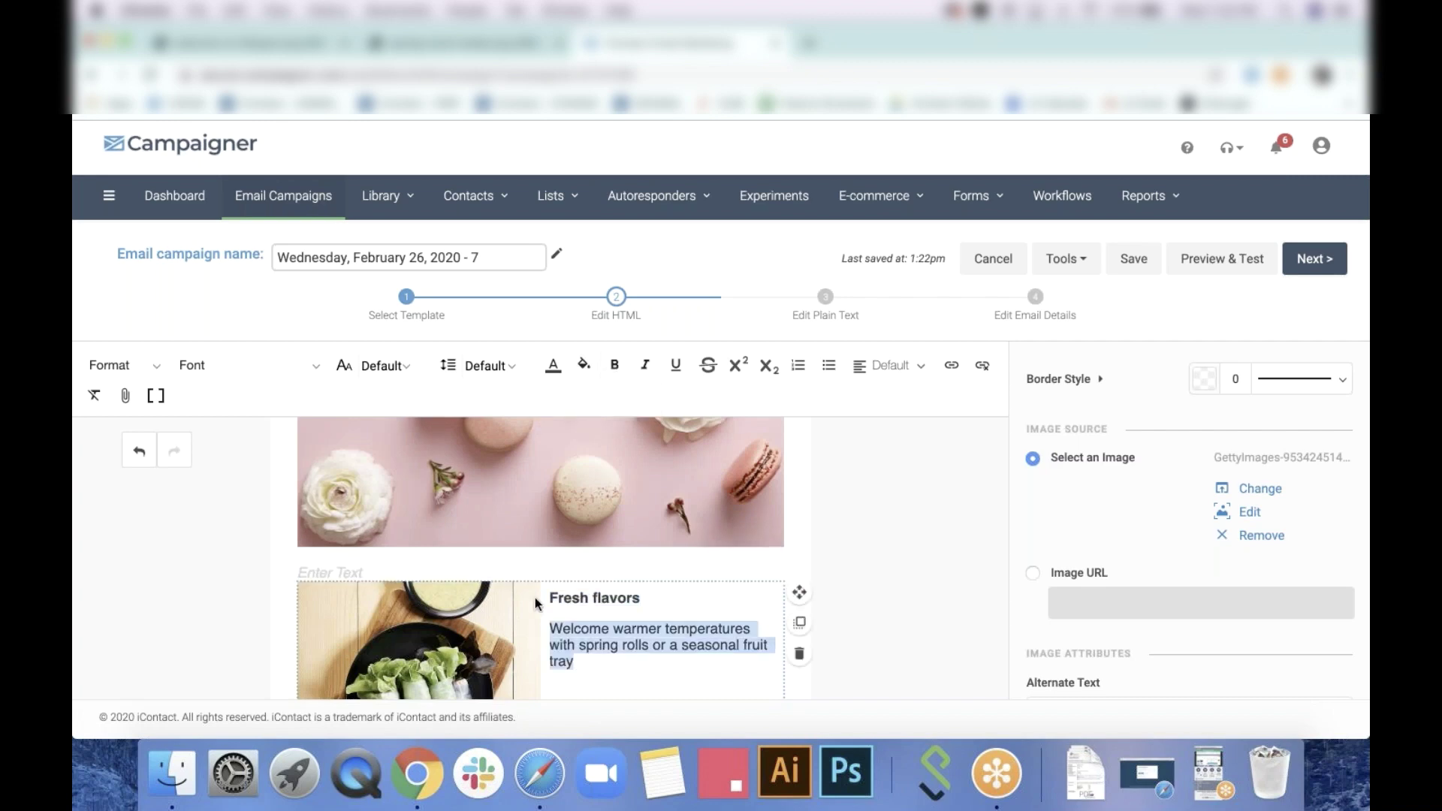
left_click(480, 366)
left_click(493, 535)
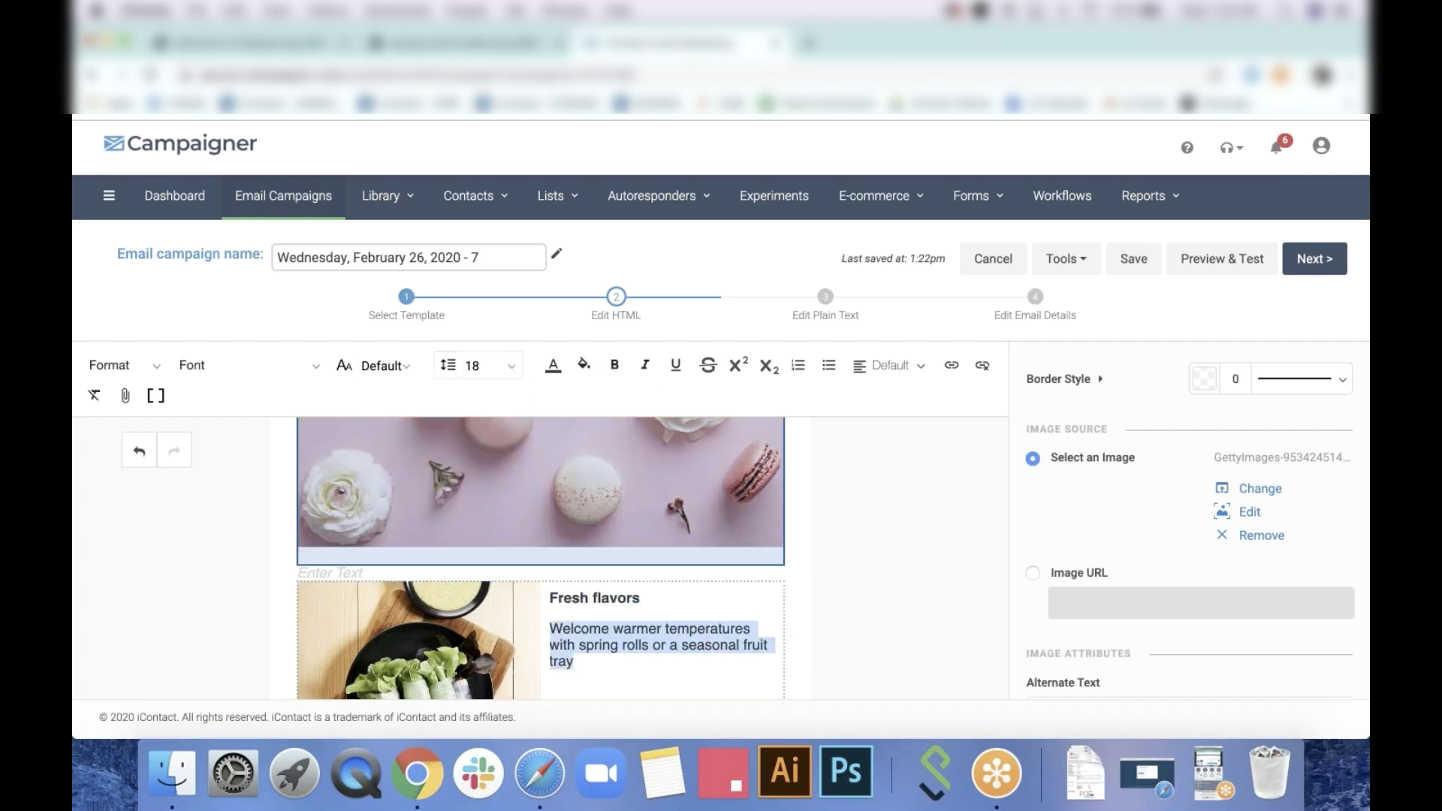
left_click(481, 365)
scroll(497, 508, "down", 1)
left_click(477, 515)
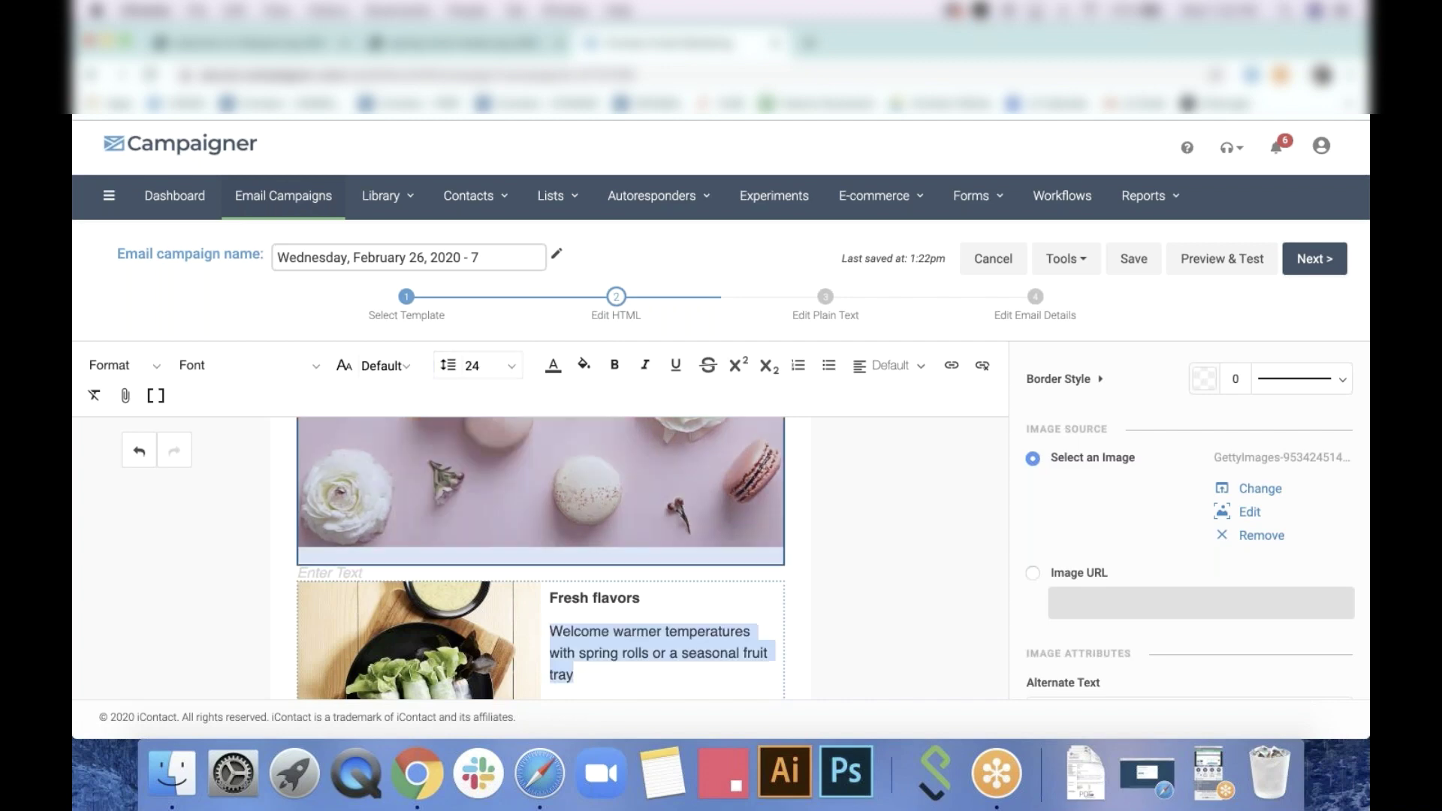
left_click(891, 635)
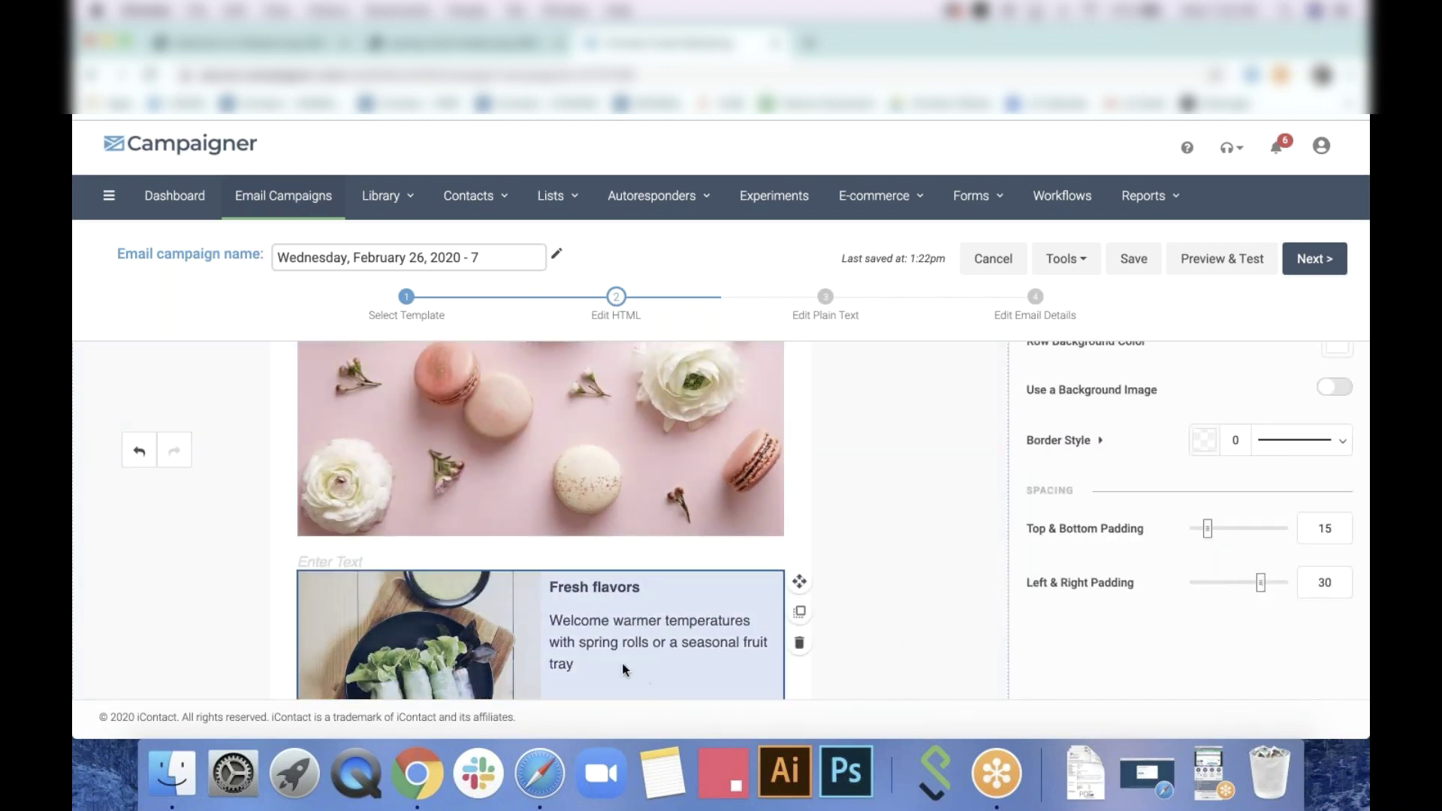
left_click(599, 657)
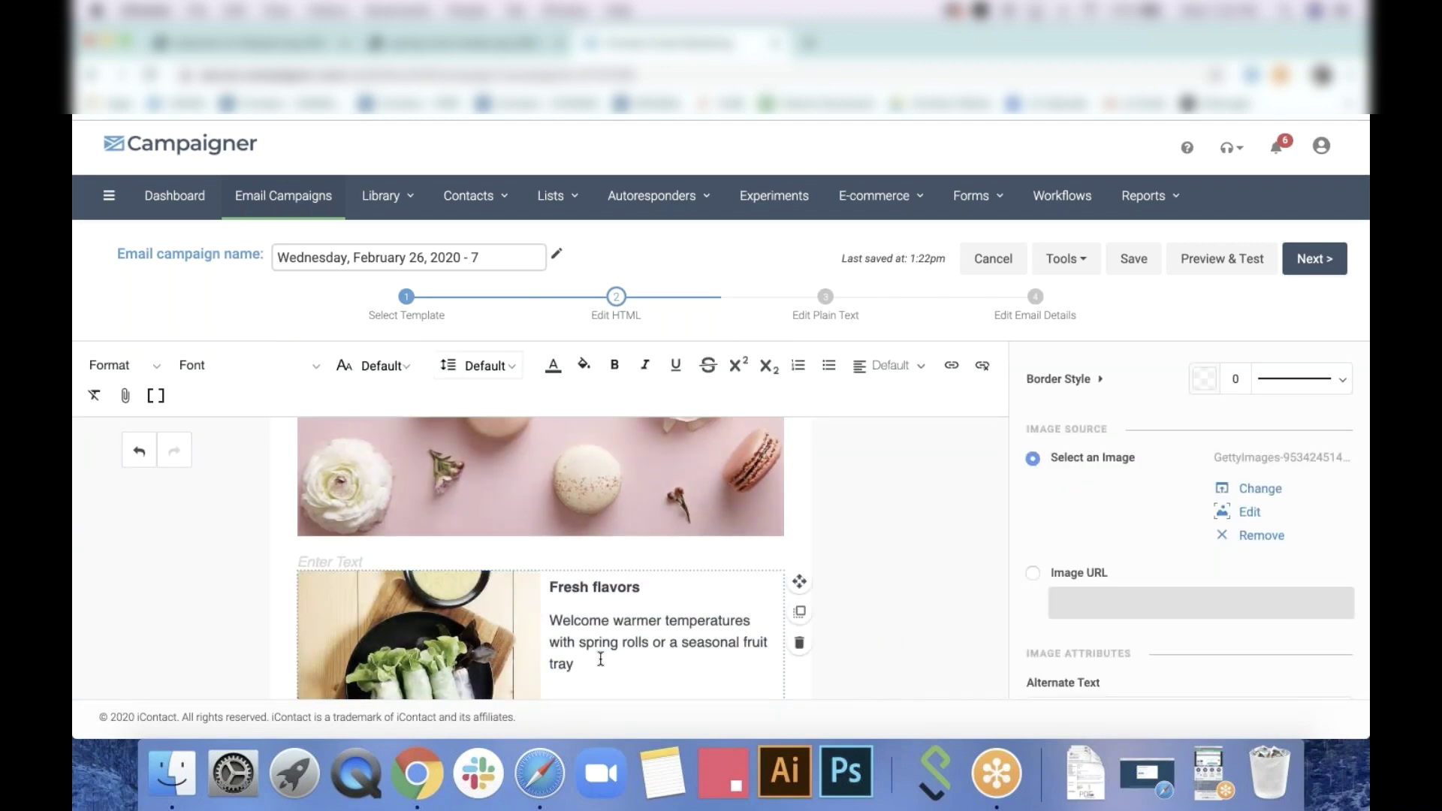
type("Order now>")
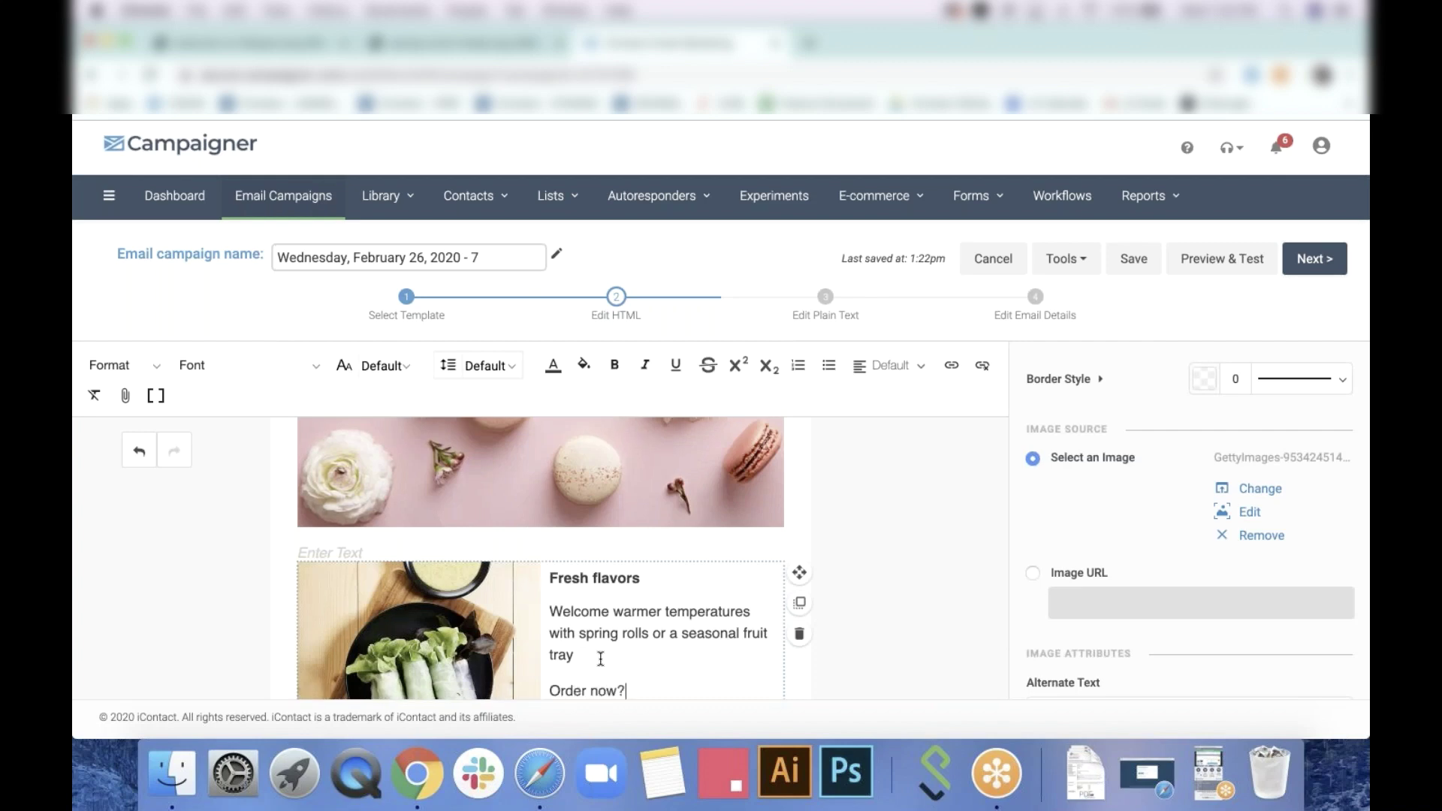
left_click(611, 691)
scroll(644, 691, "down", 3)
triple_click(549, 560)
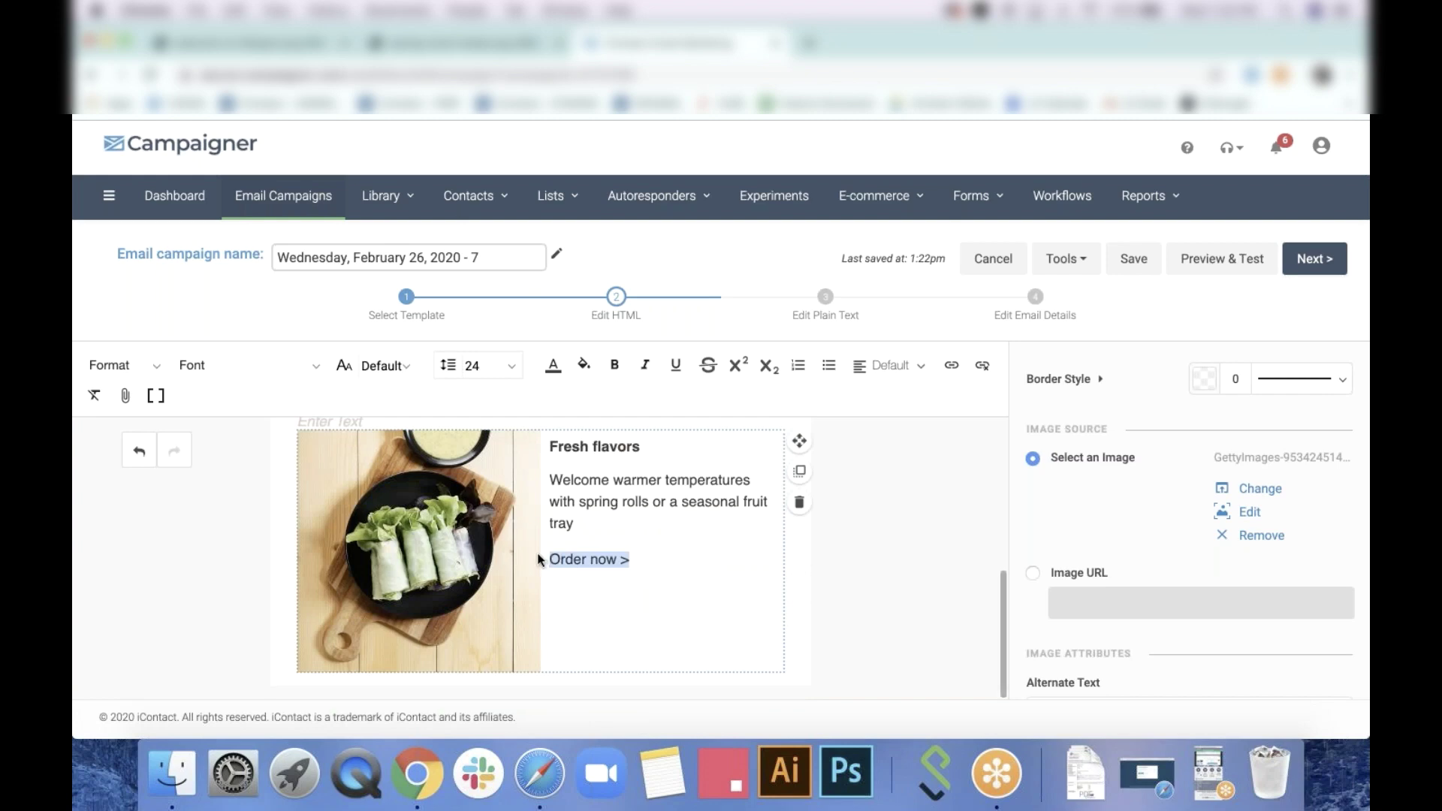
left_click(554, 368)
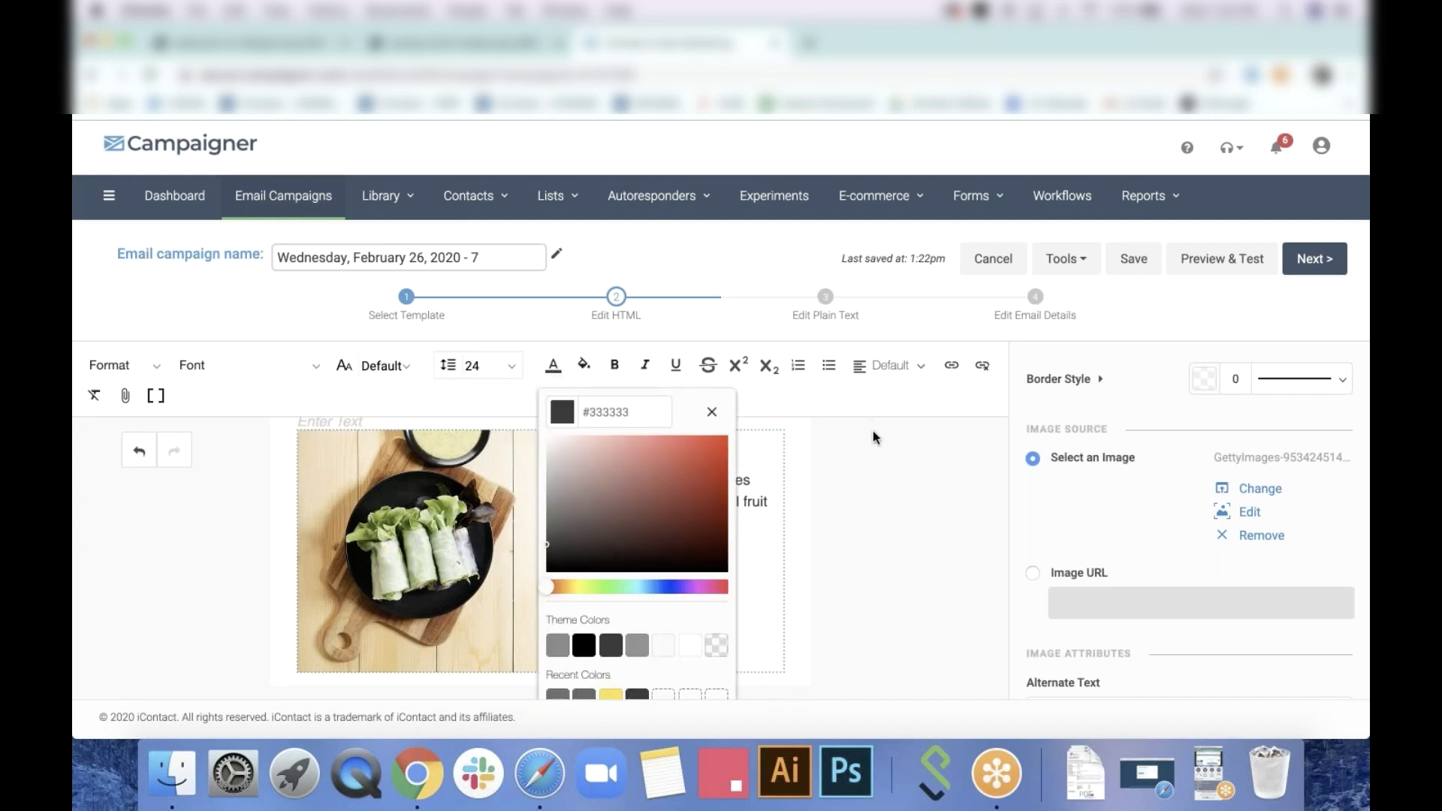
left_click(952, 365)
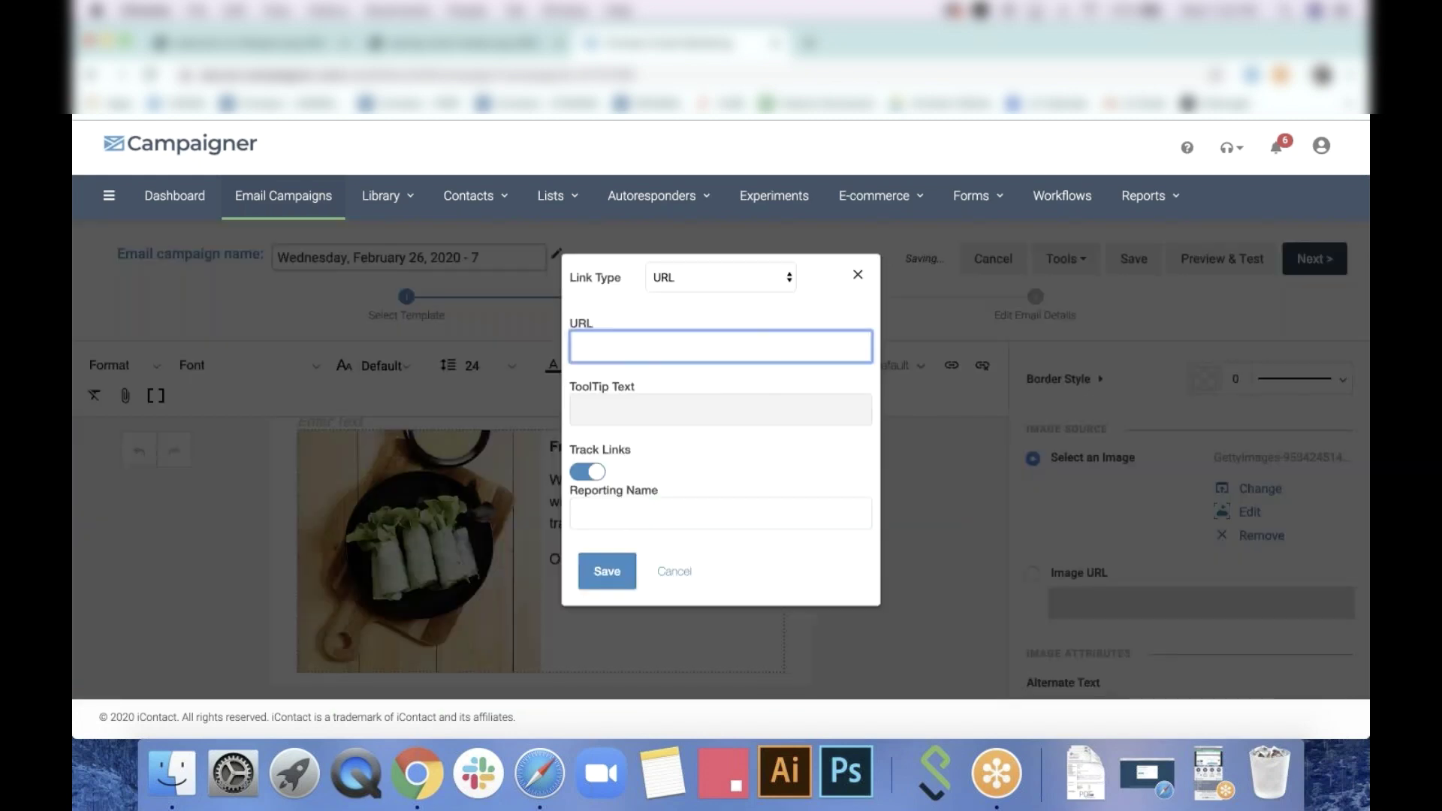
type("www.example.com")
key("Return")
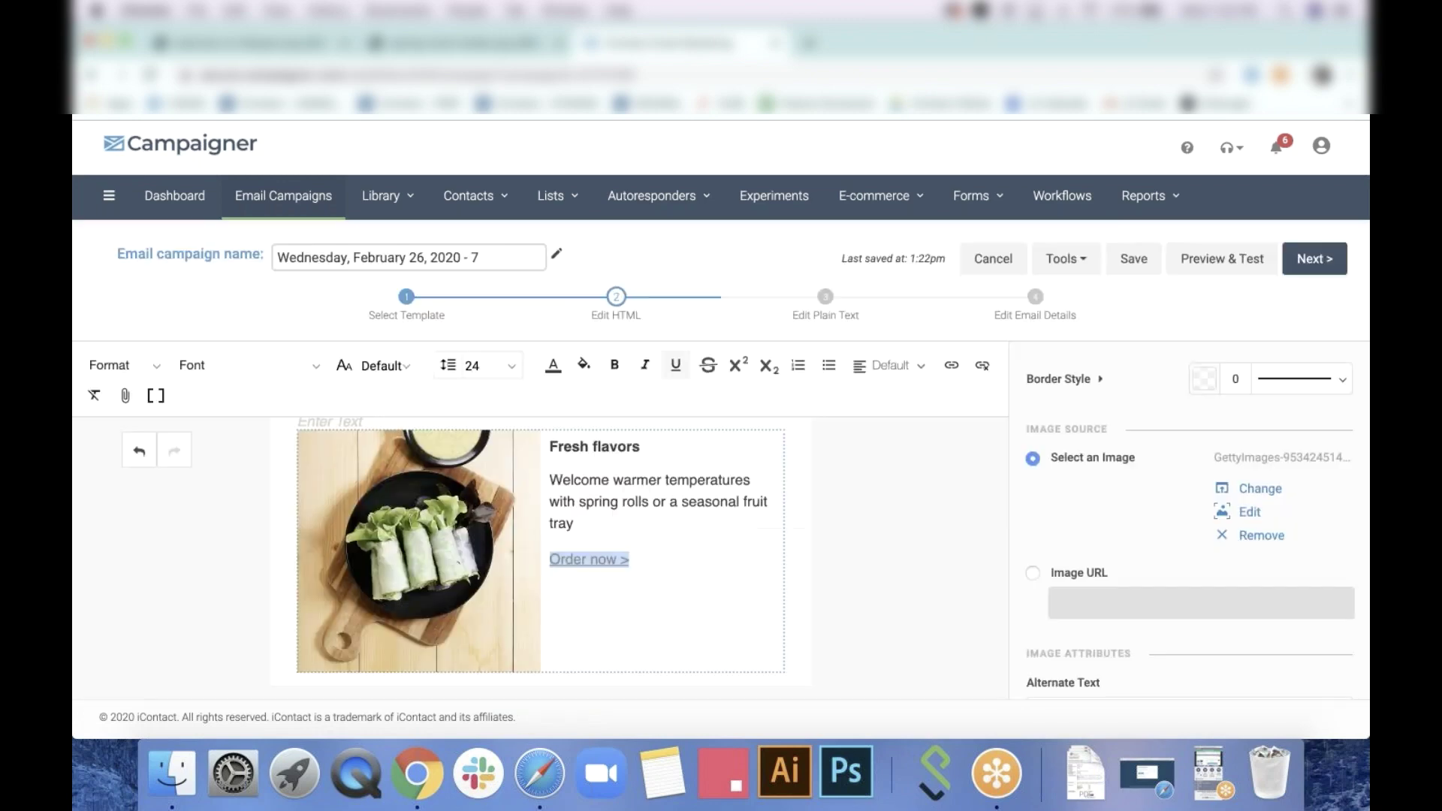
scroll(1178, 466, "up", 5)
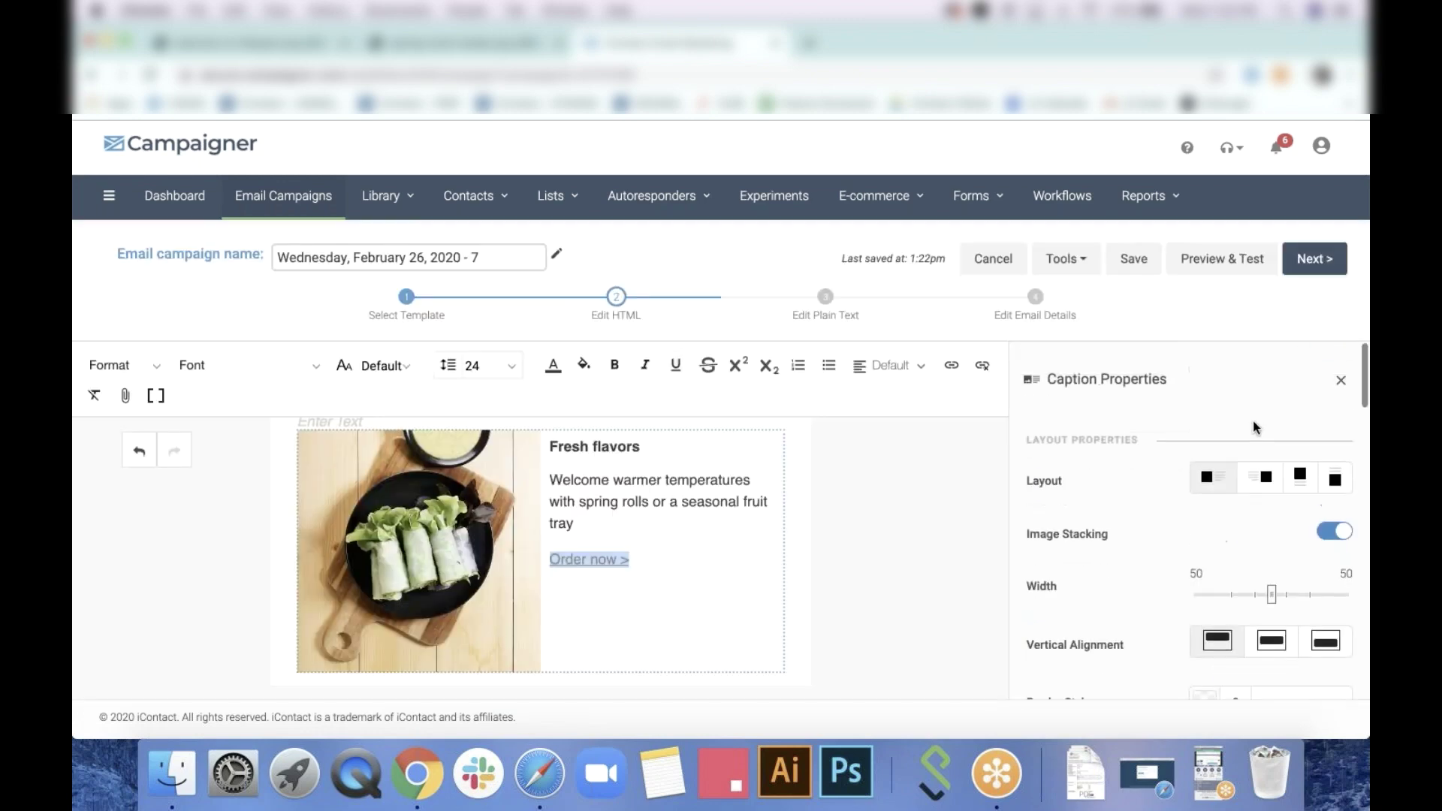
Change the theme's link colour to teal #00BAAF
left_click(1343, 378)
left_click(1309, 370)
scroll(1265, 598, "down", 10)
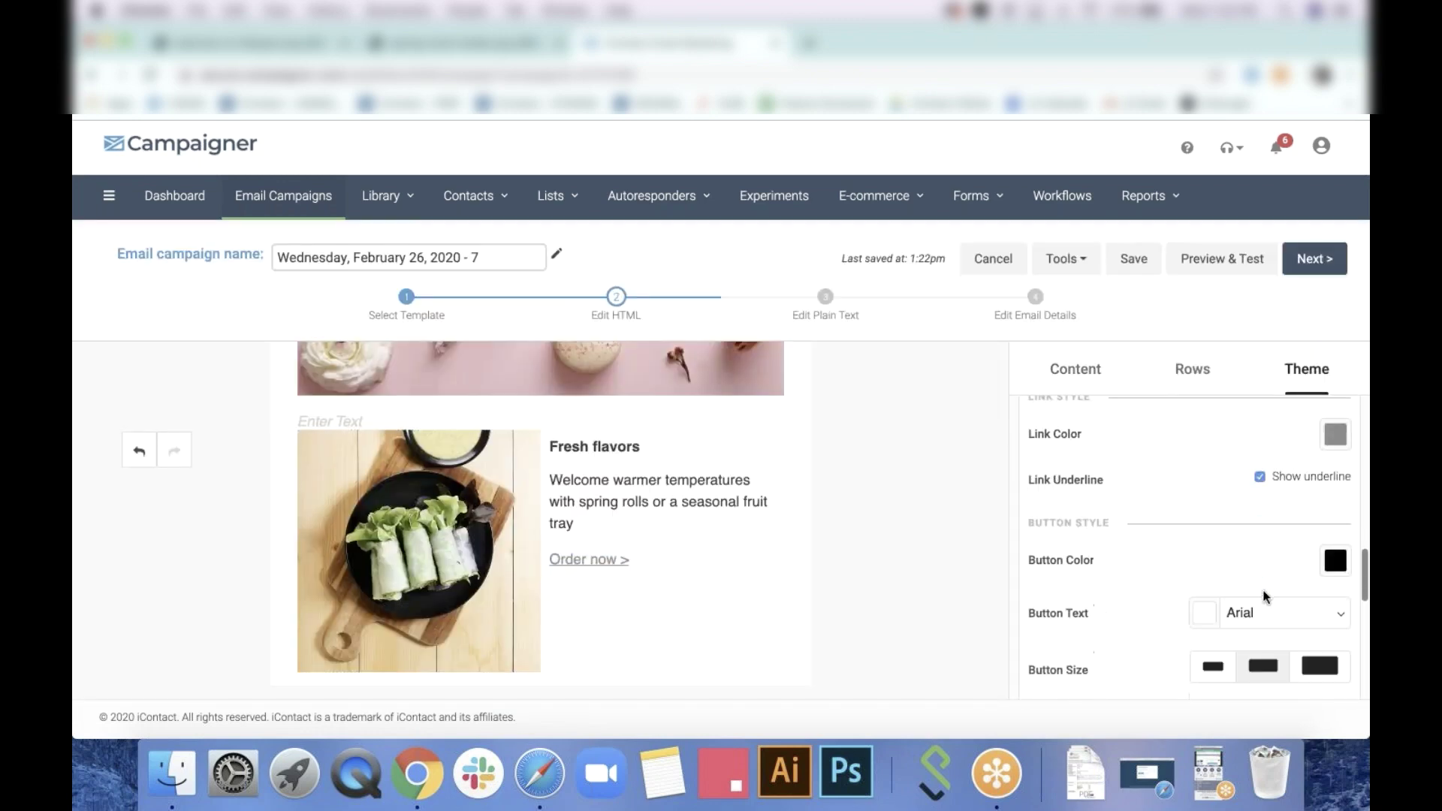
left_click(1337, 436)
left_click(1252, 616)
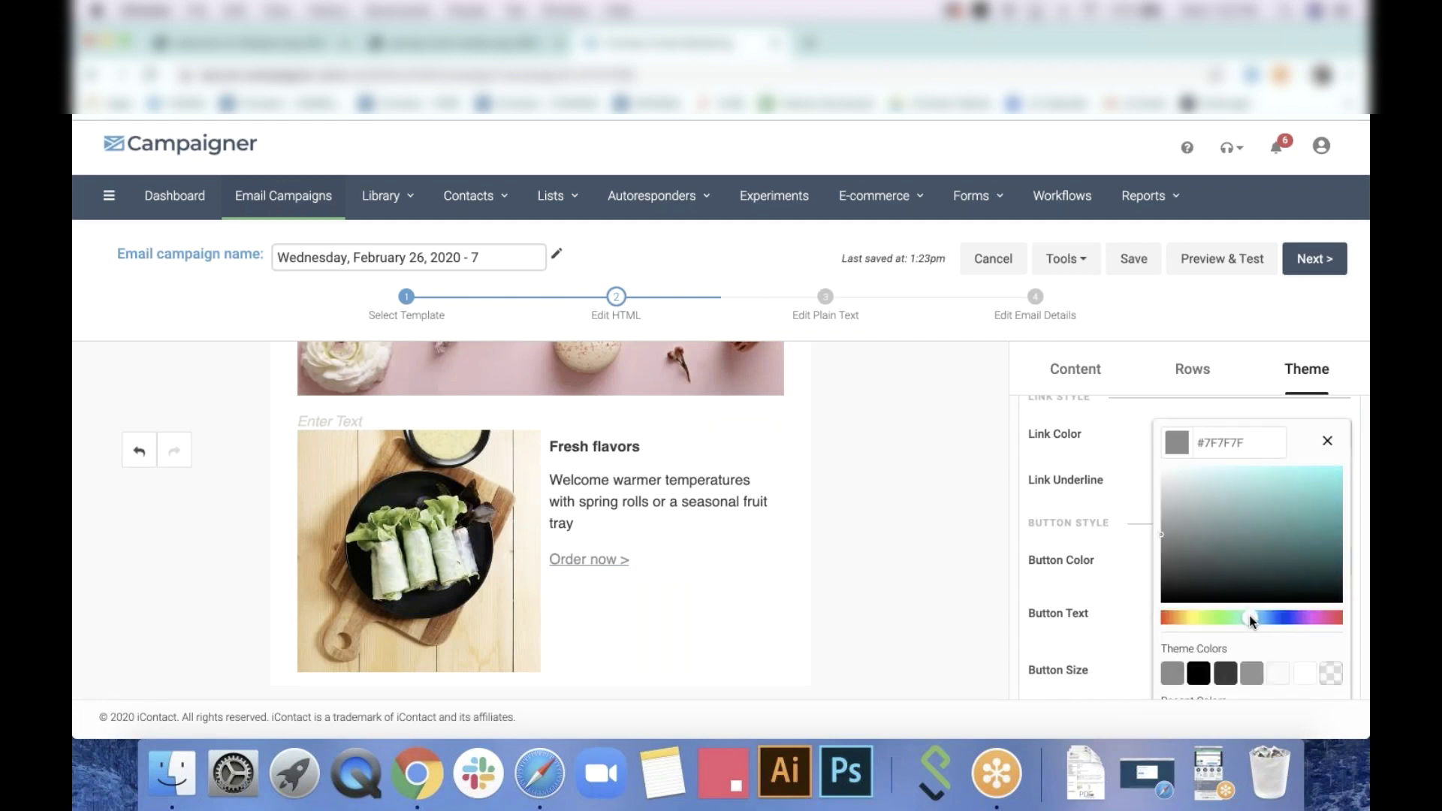
left_click(1334, 498)
left_click_drag(1341, 498, 1354, 504)
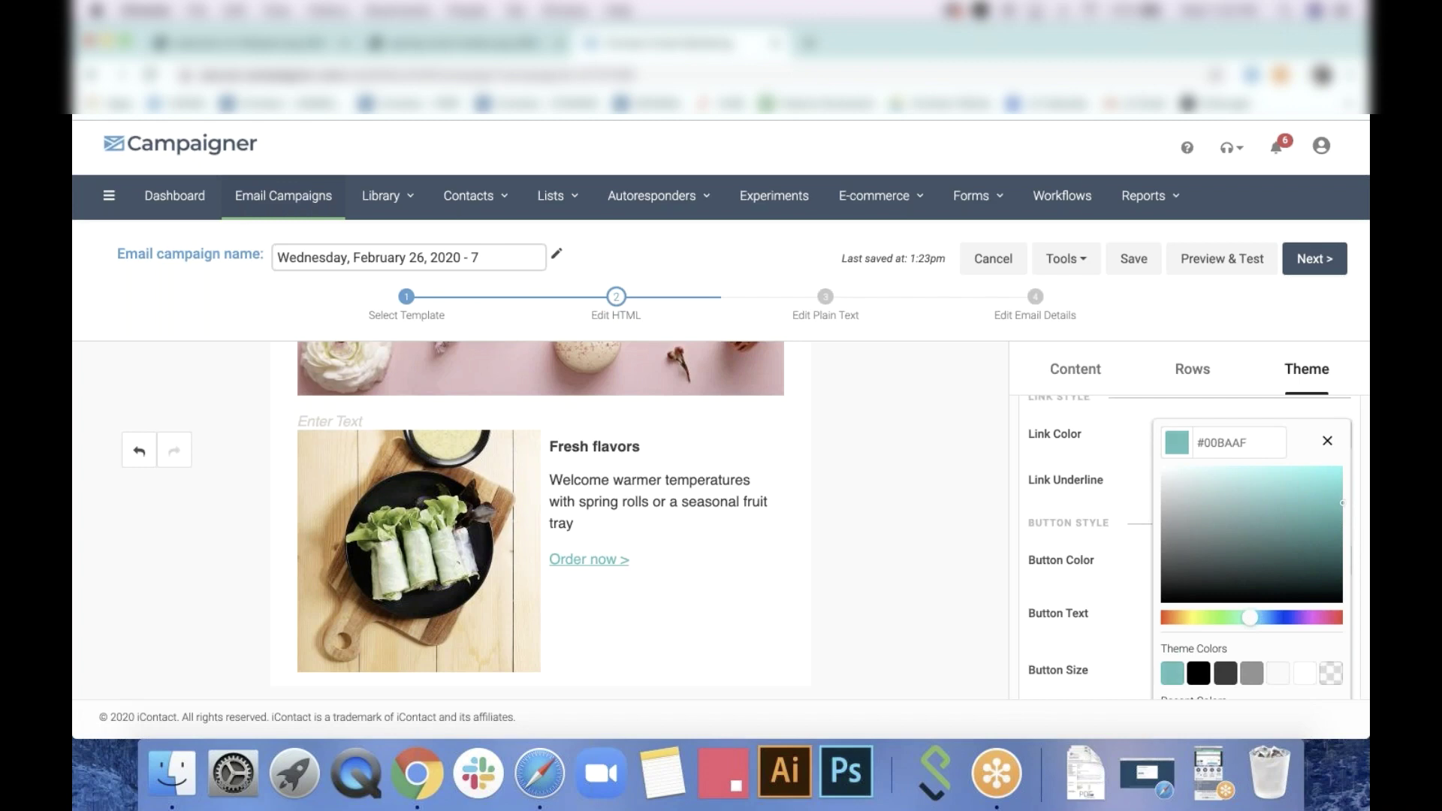
left_click(1137, 438)
left_click(834, 553)
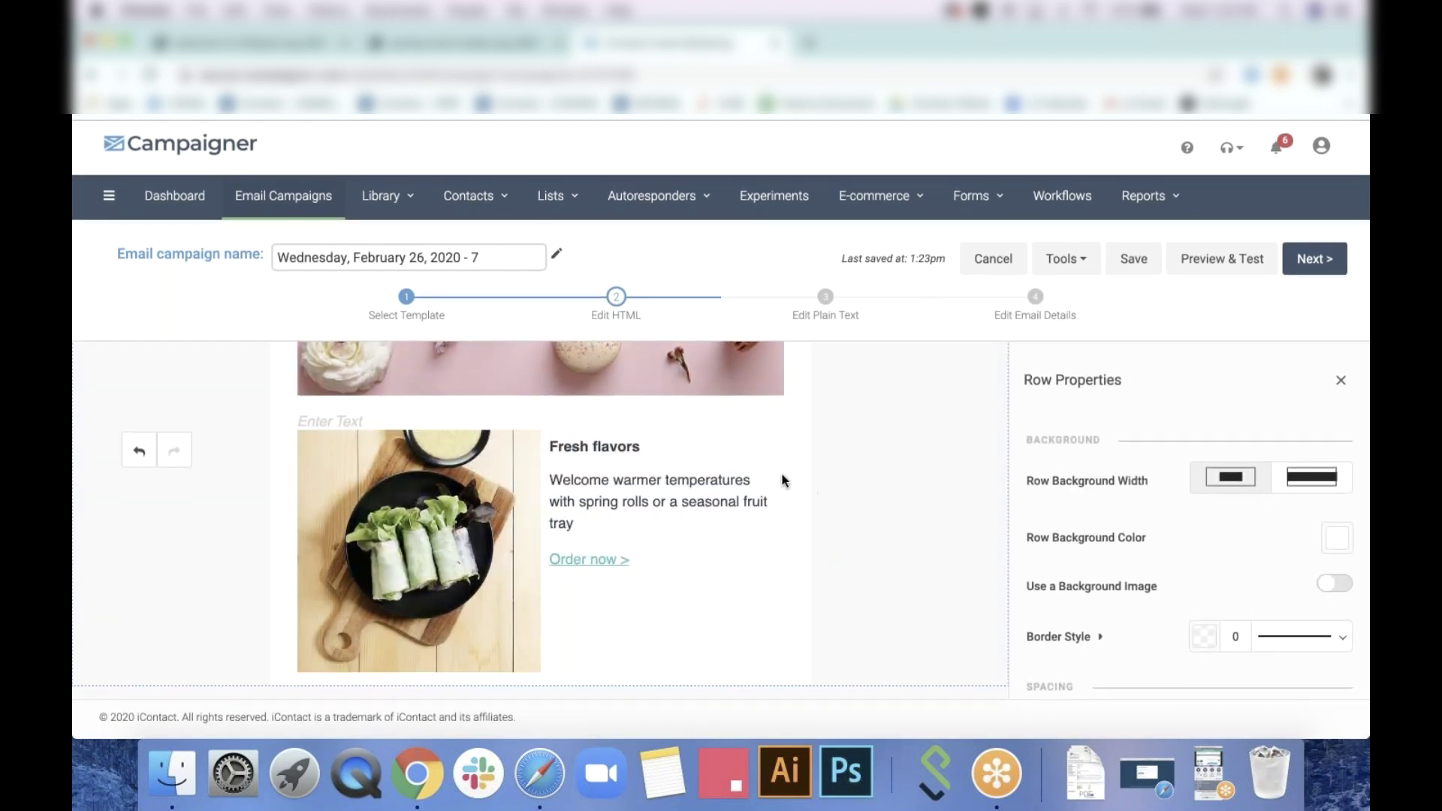
Duplicate the Fresh flavors caption row and switch the copy's layout to image on the right
left_click(800, 471)
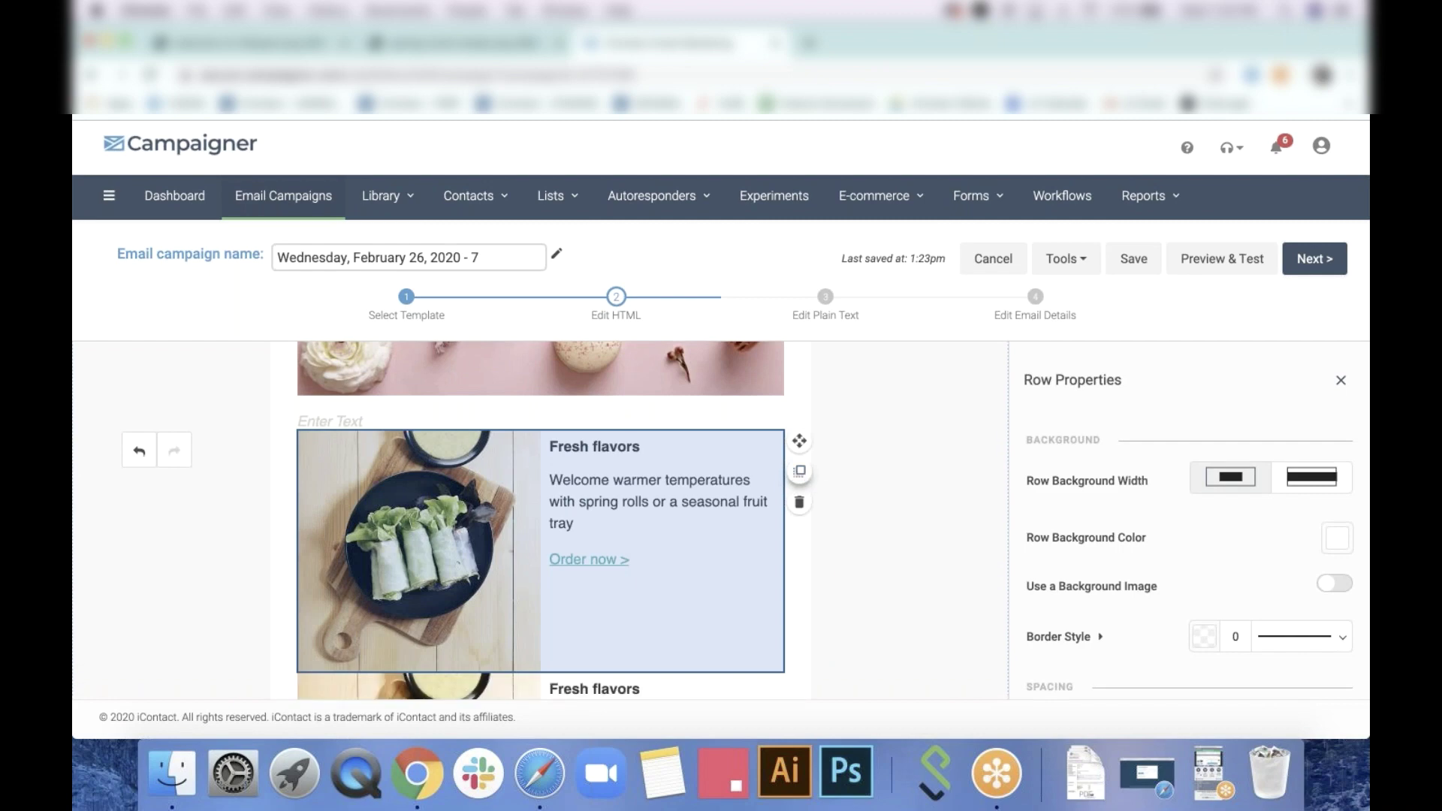
scroll(811, 526, "down", 4)
left_click(784, 521)
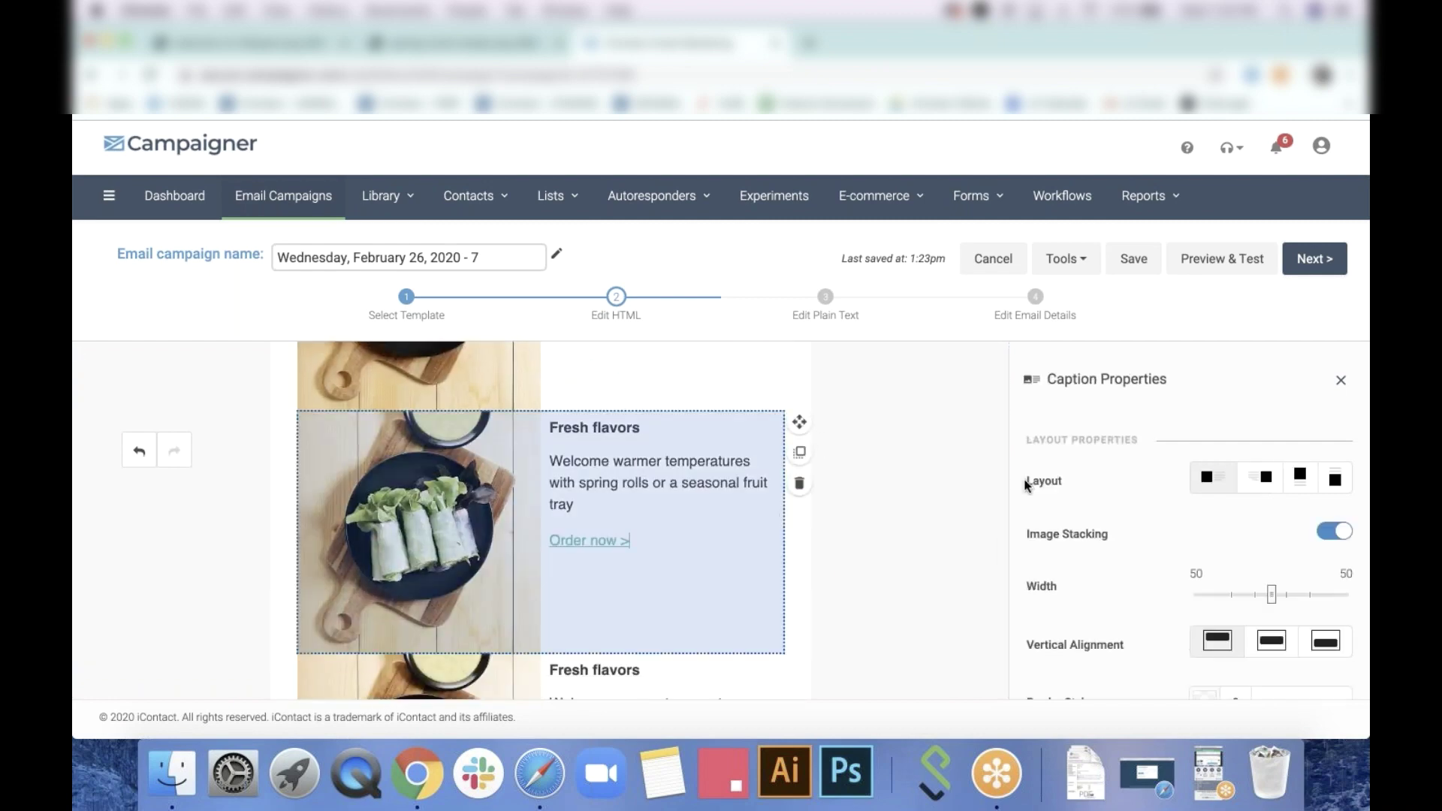
left_click(1267, 479)
scroll(930, 522, "up", 3)
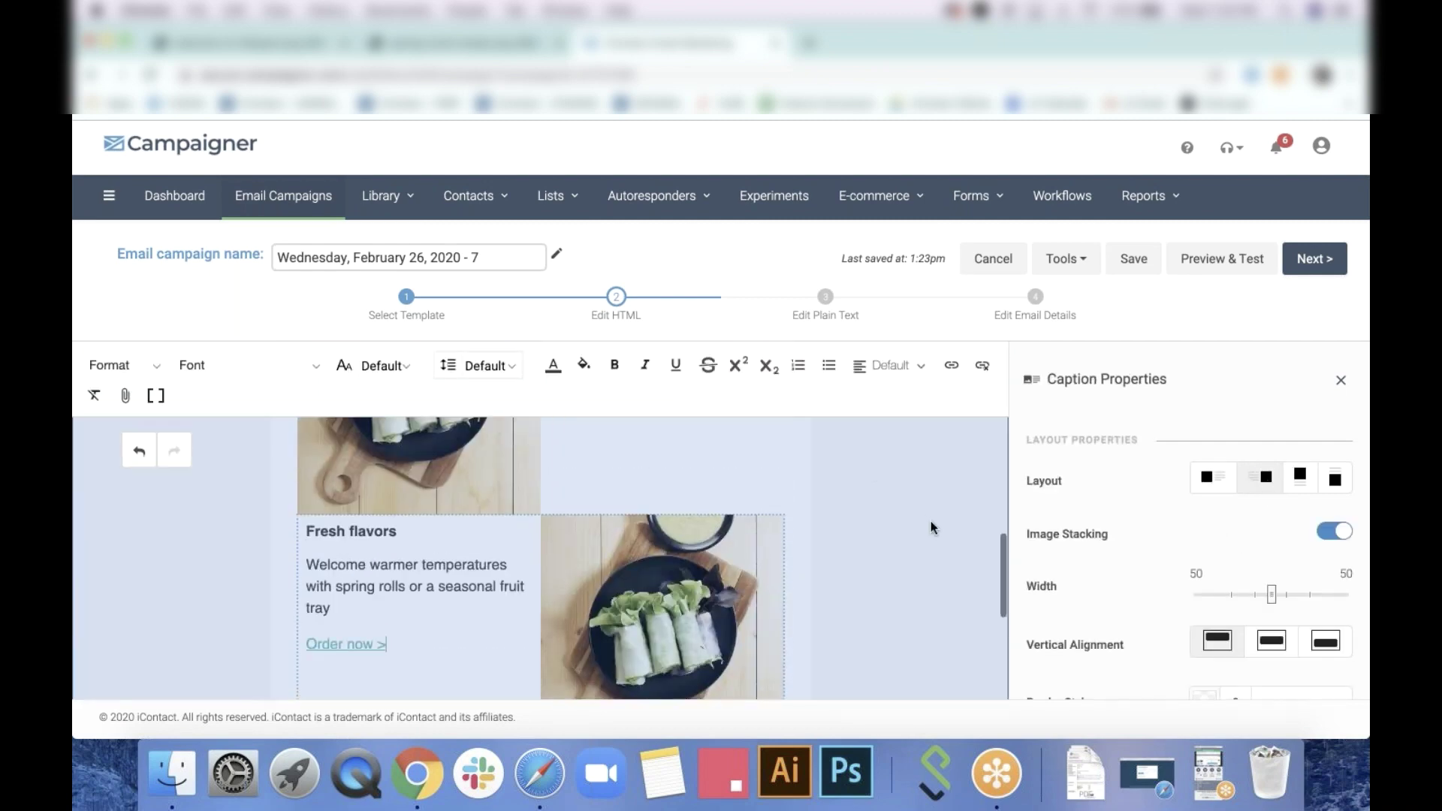
scroll(740, 534, "down", 2)
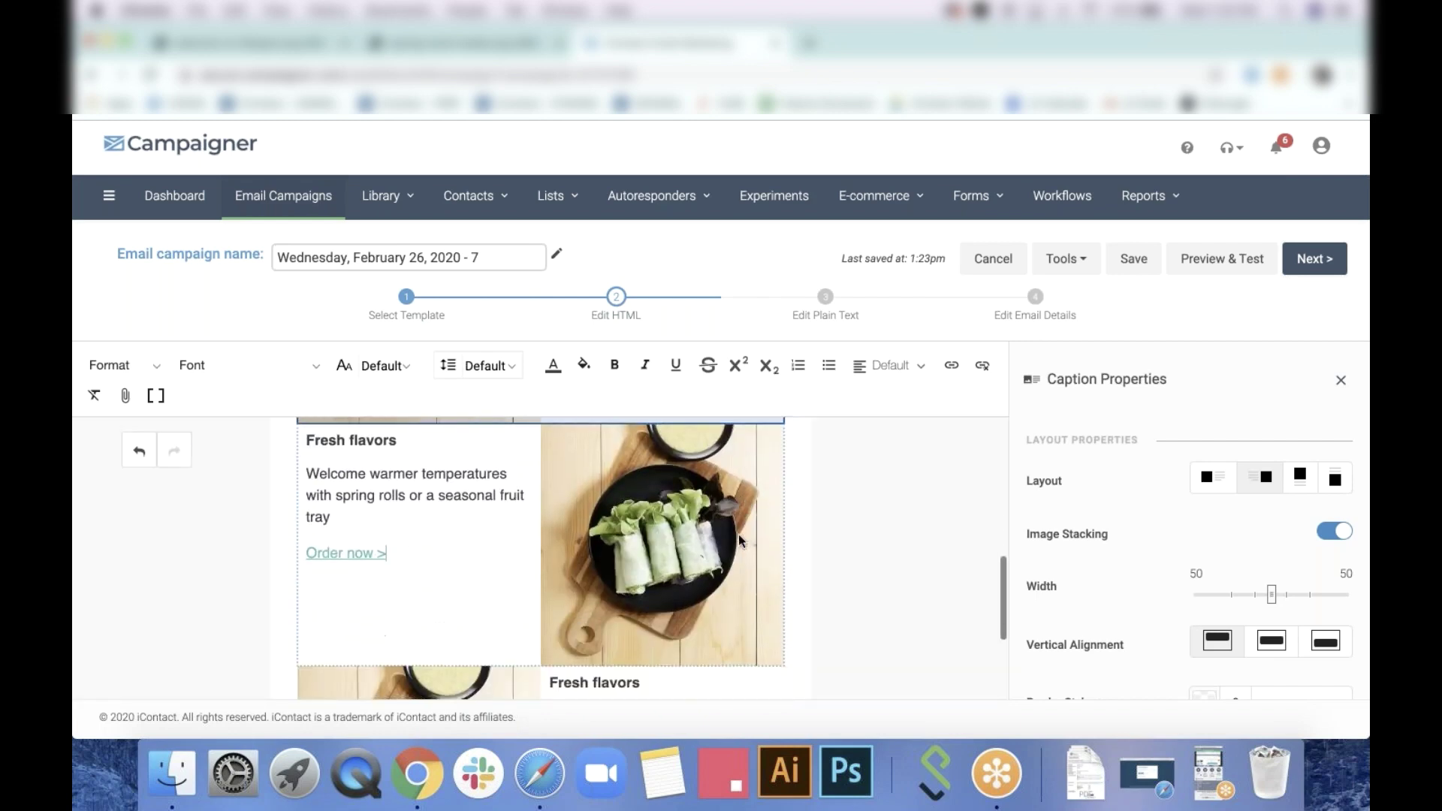
scroll(664, 545, "down", 3)
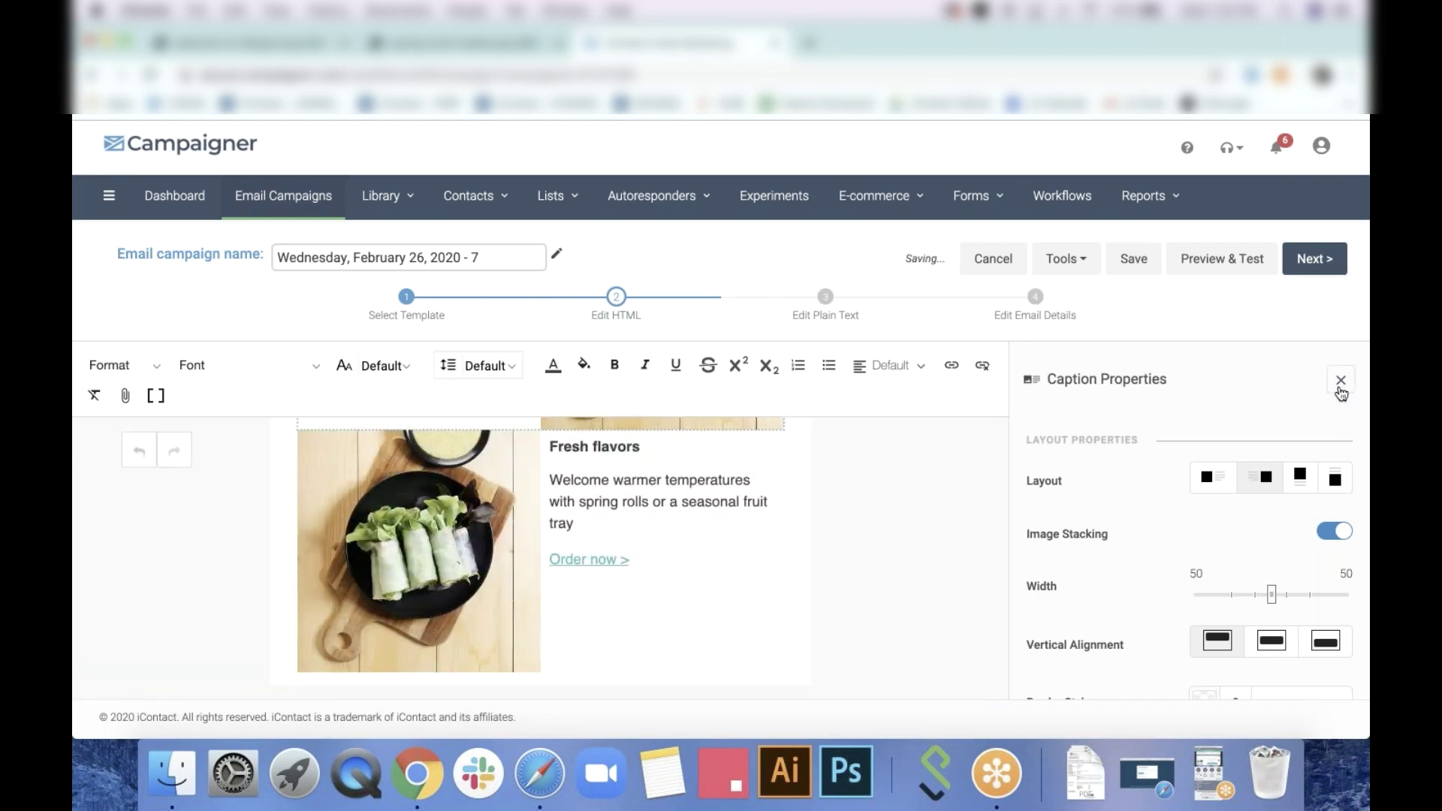
Add a Social block with Facebook and Twitter icons below the last caption row
left_click(1340, 381)
scroll(1288, 560, "down", 1)
left_click_drag(1169, 631, 562, 671)
Set the social block's icon color to Black
scroll(866, 570, "down", 1)
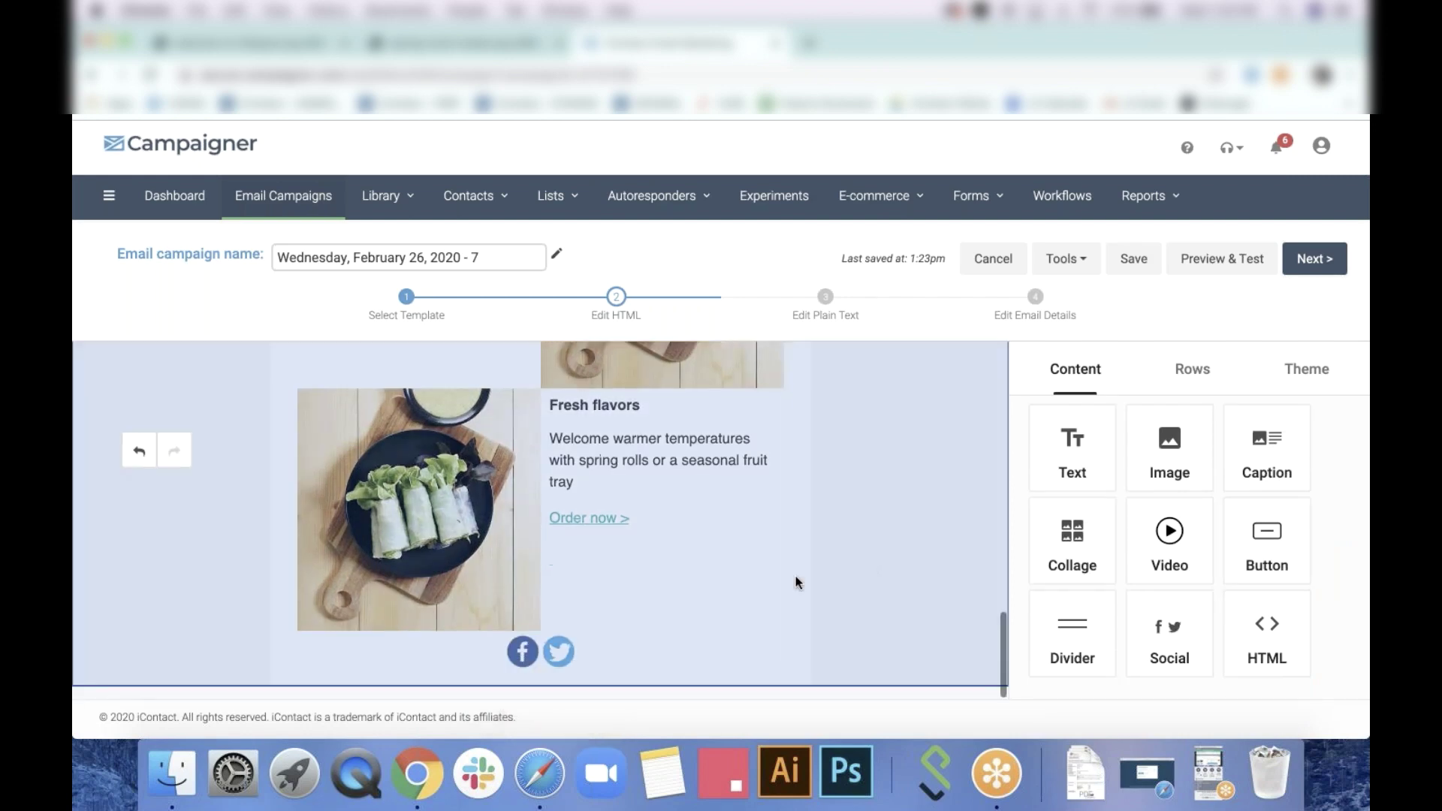
left_click(680, 646)
scroll(1172, 588, "down", 5)
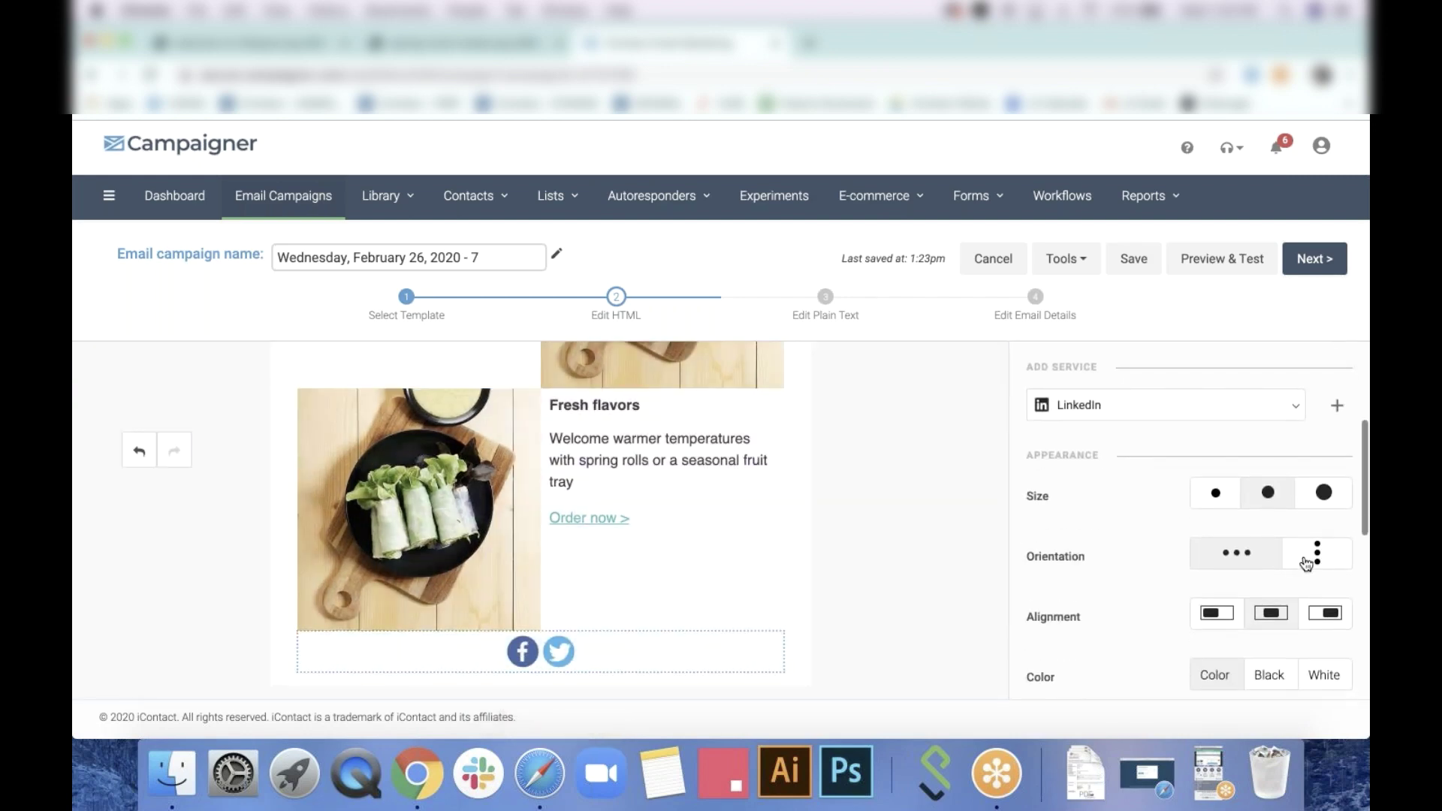
left_click(1270, 642)
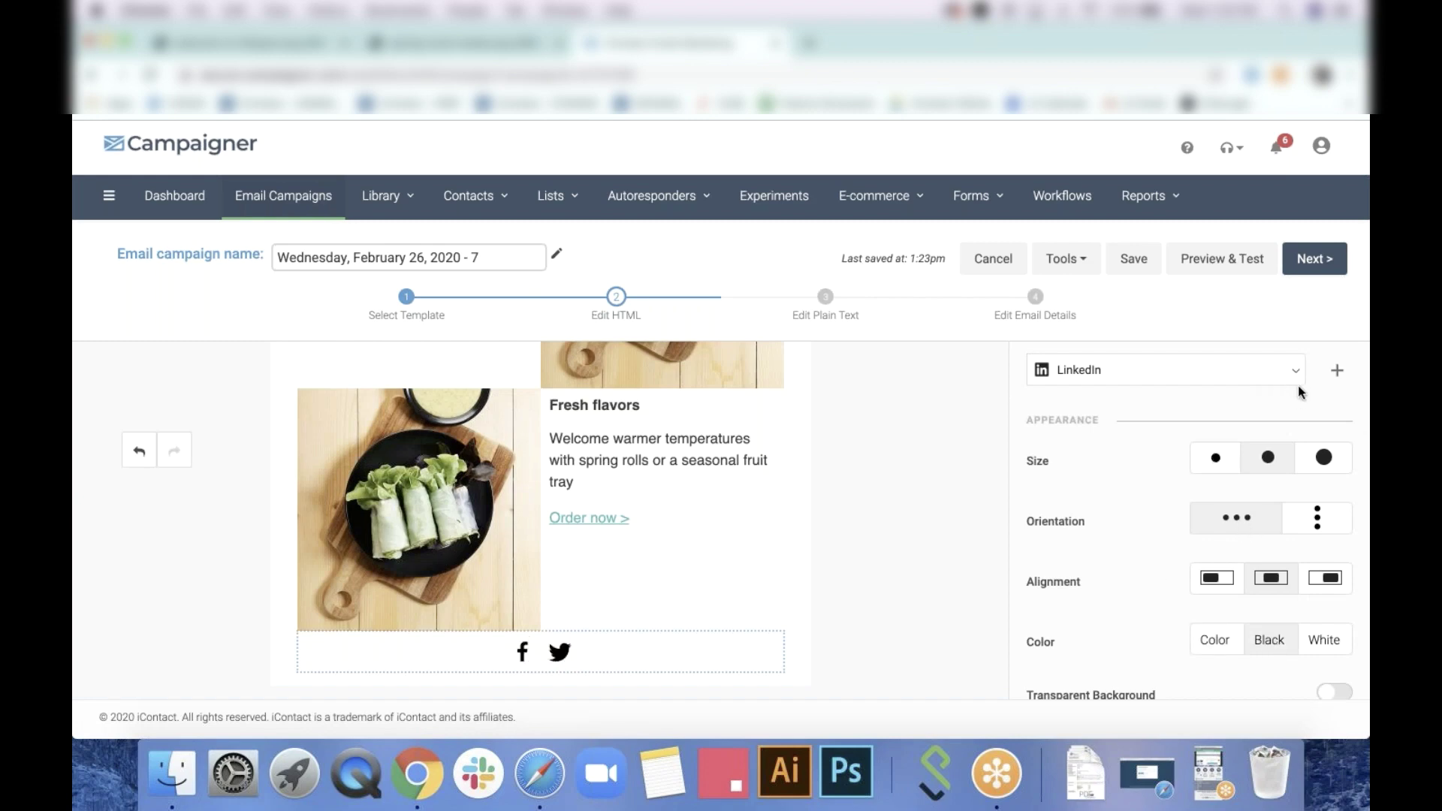
scroll(1299, 387, "up", 2)
Add Instagram and LinkedIn as services in the social block
left_click(1295, 441)
left_click(1204, 487)
left_click(1339, 429)
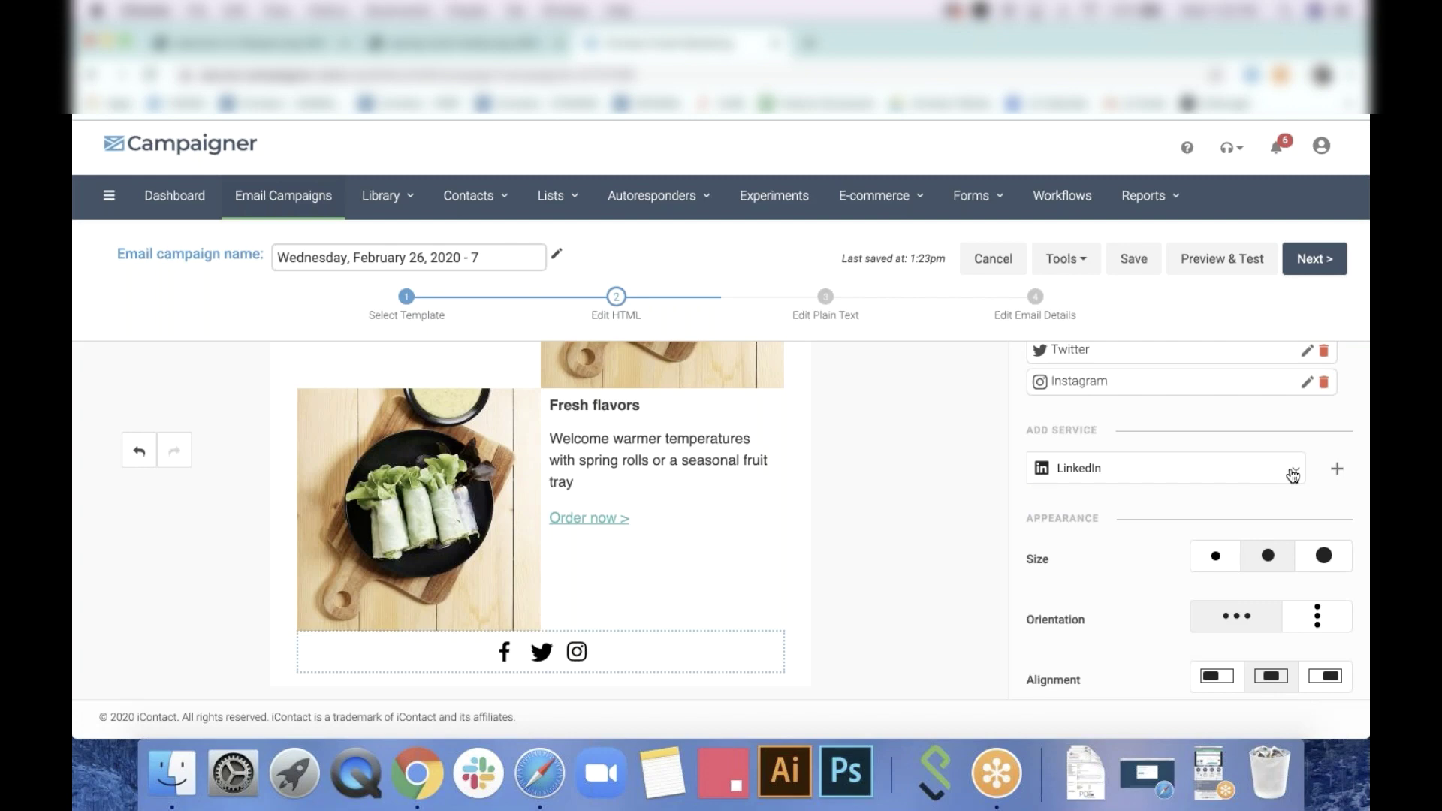
left_click(1293, 476)
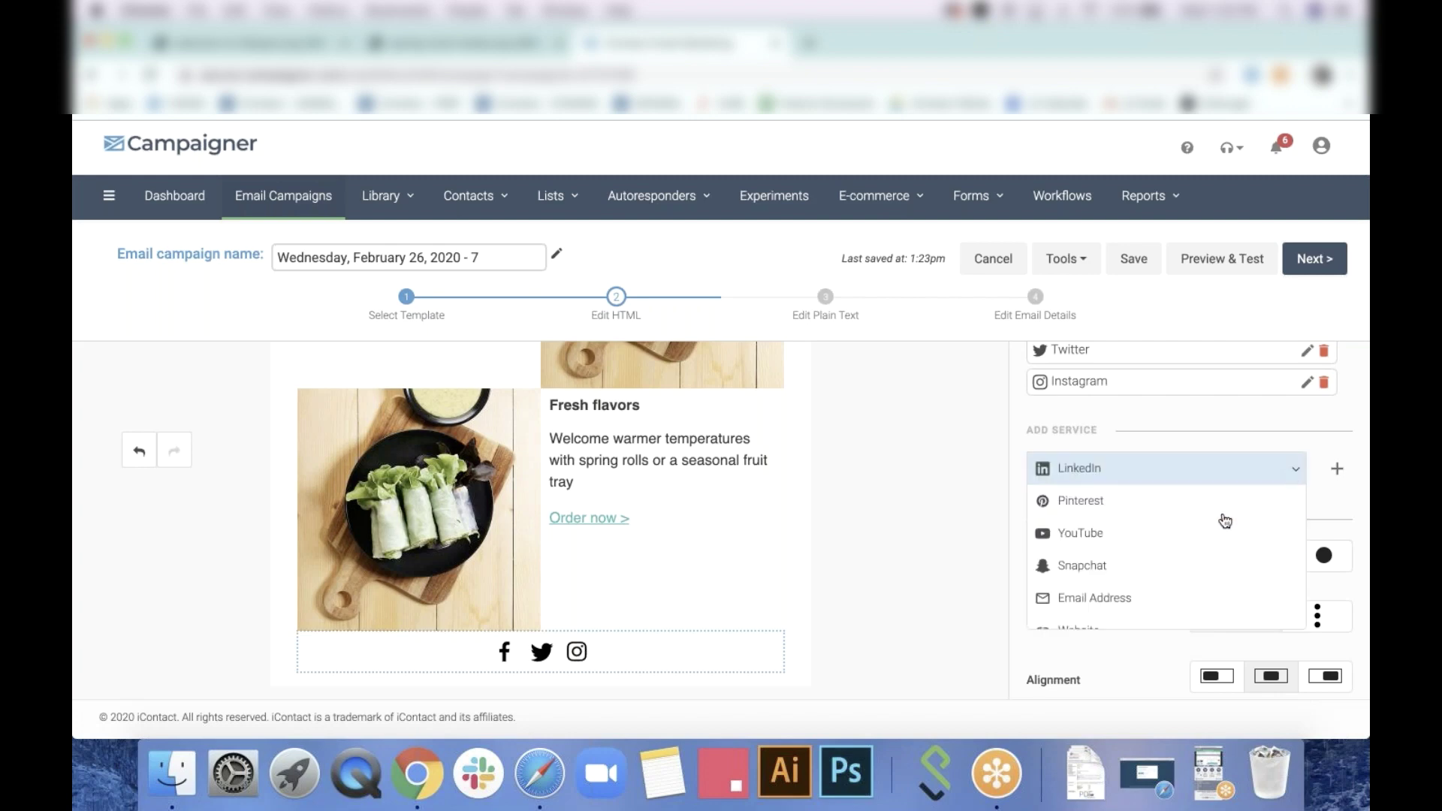
left_click(1207, 472)
left_click(1337, 468)
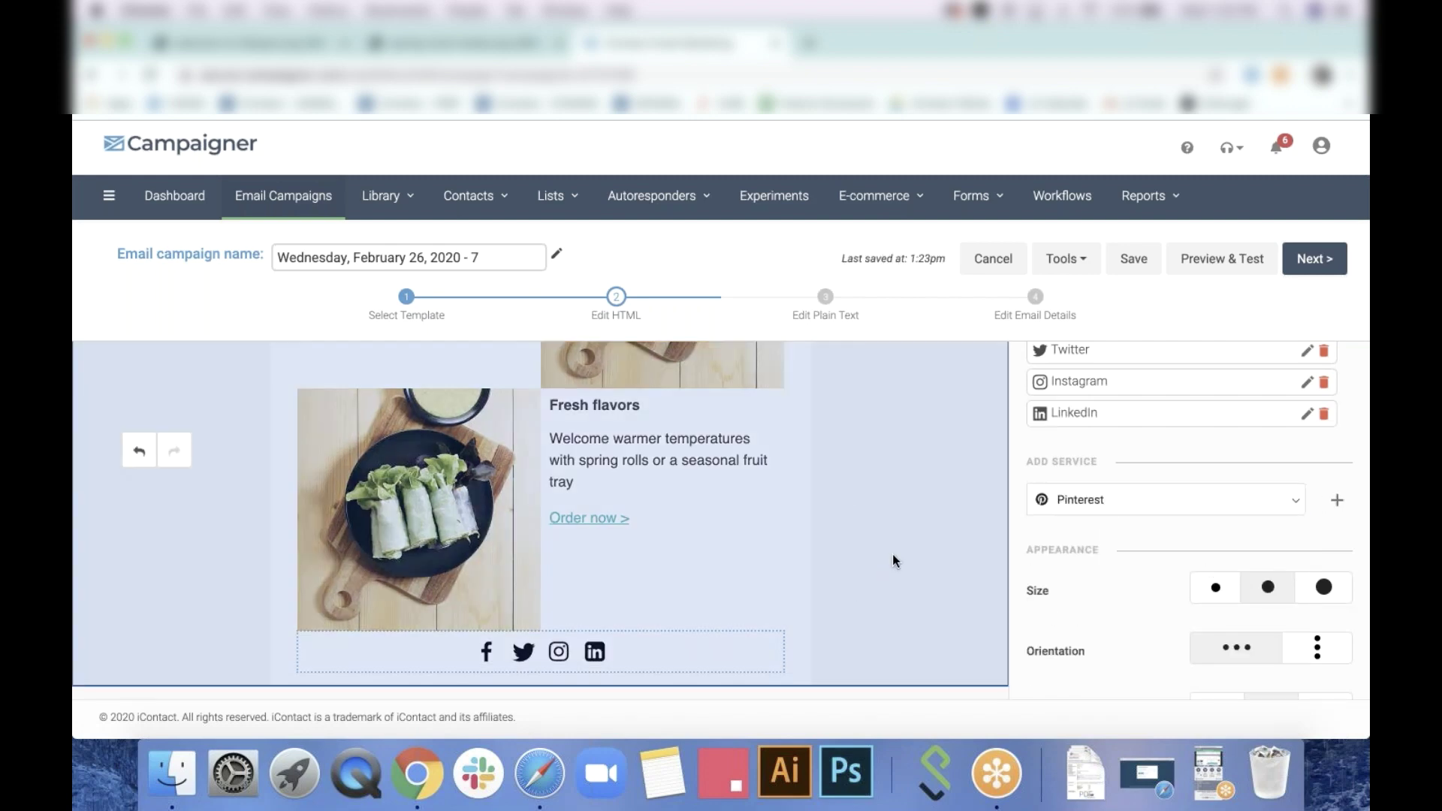
left_click(893, 555)
left_click(714, 544)
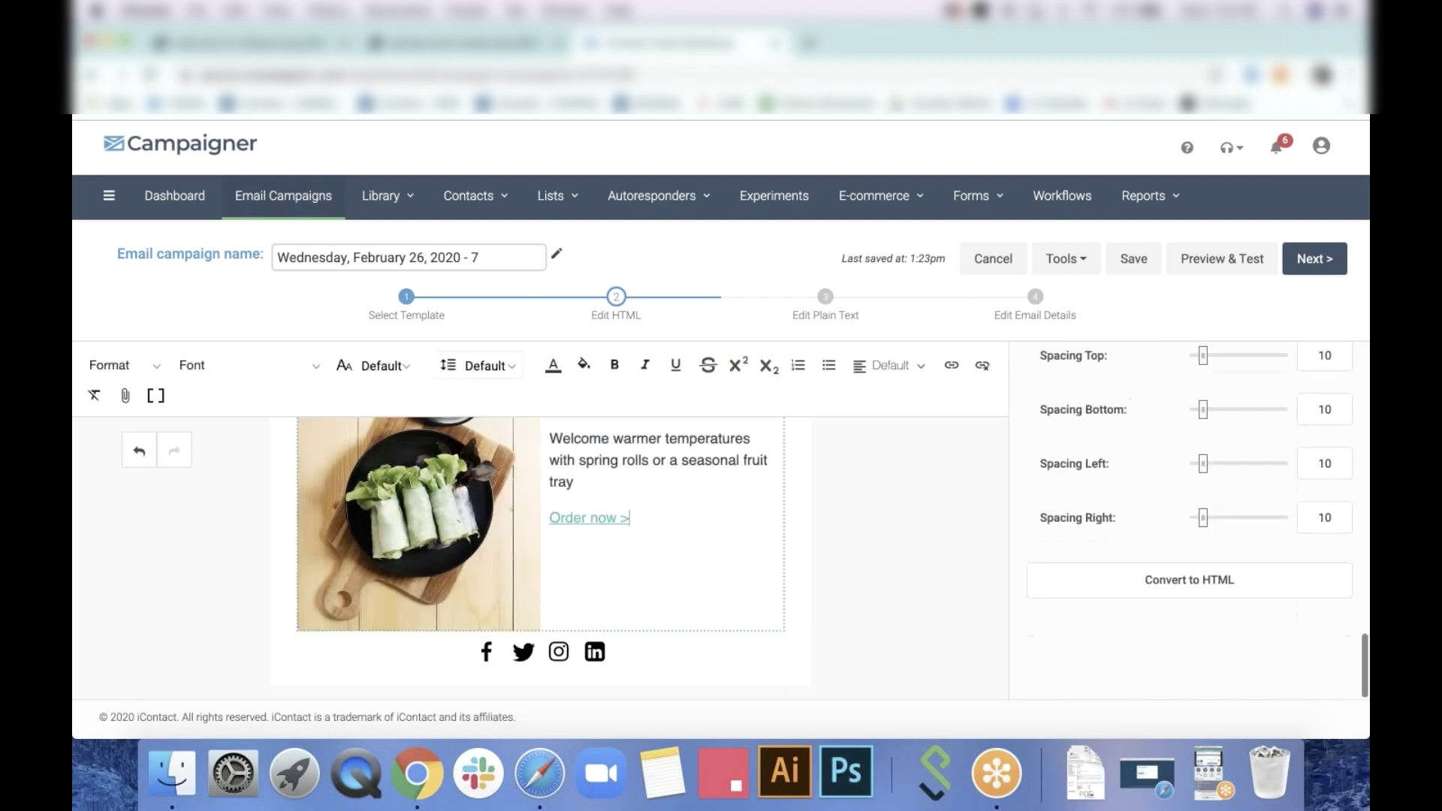
left_click(1079, 508)
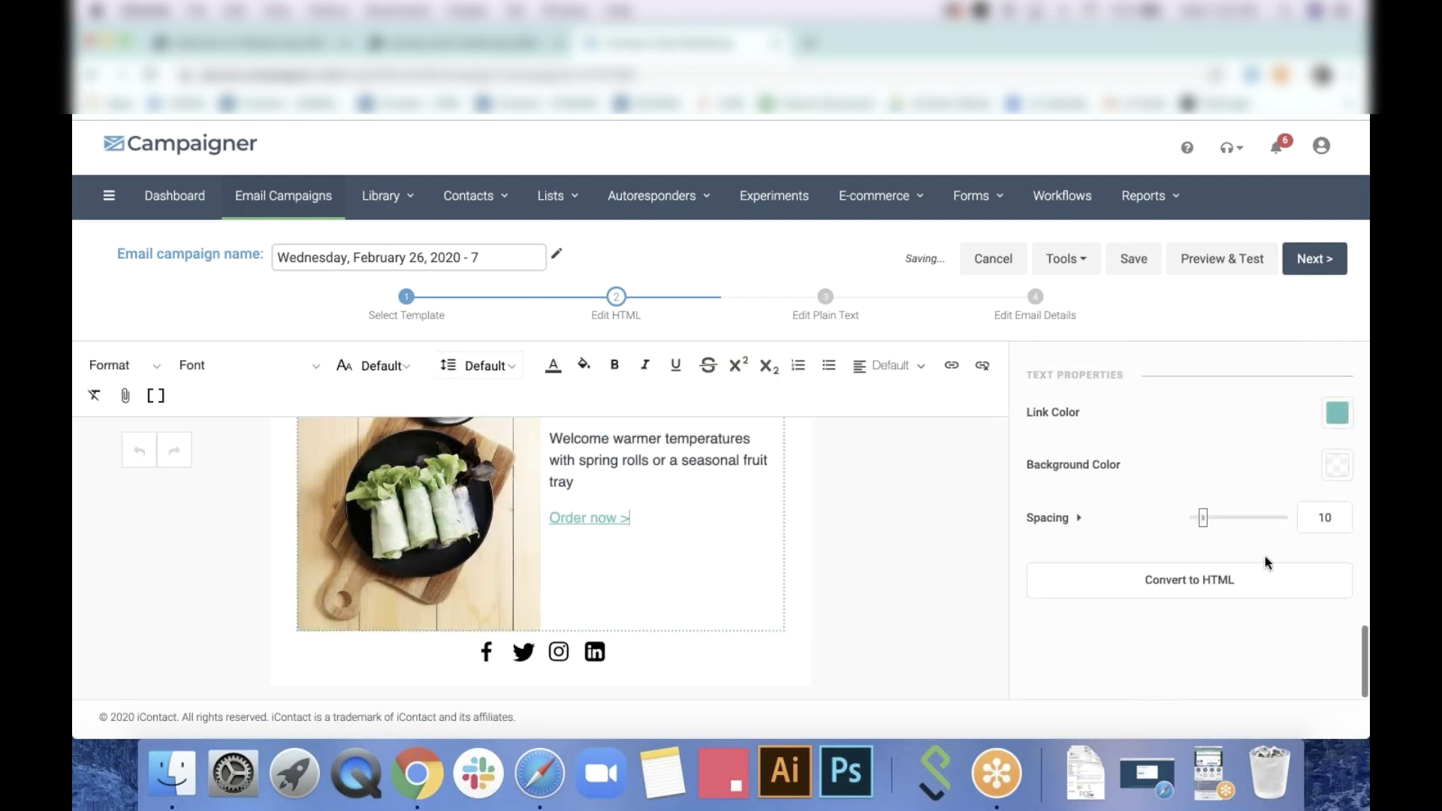
left_click_drag(1332, 516, 1214, 509)
type("25")
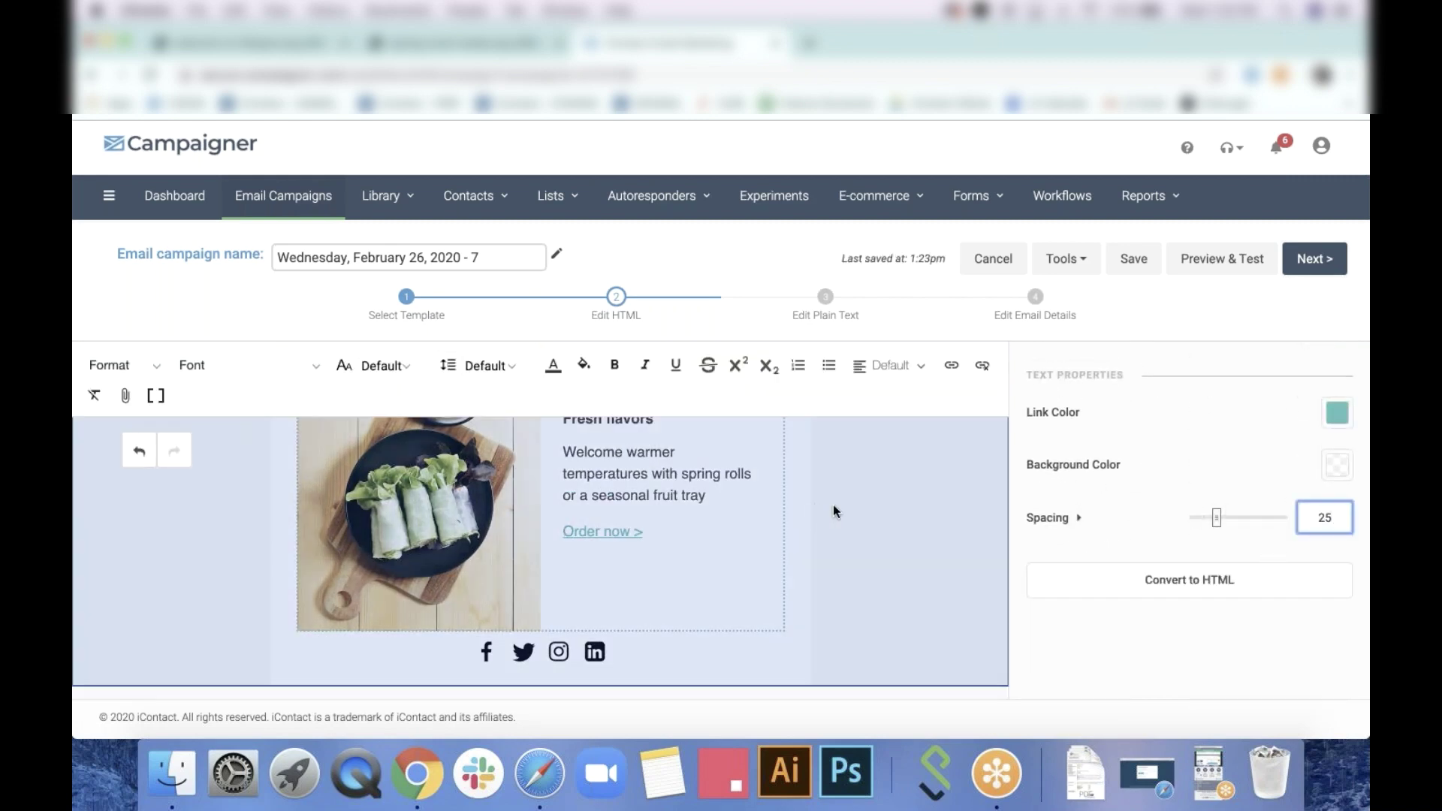
left_click_drag(1218, 516, 1159, 515)
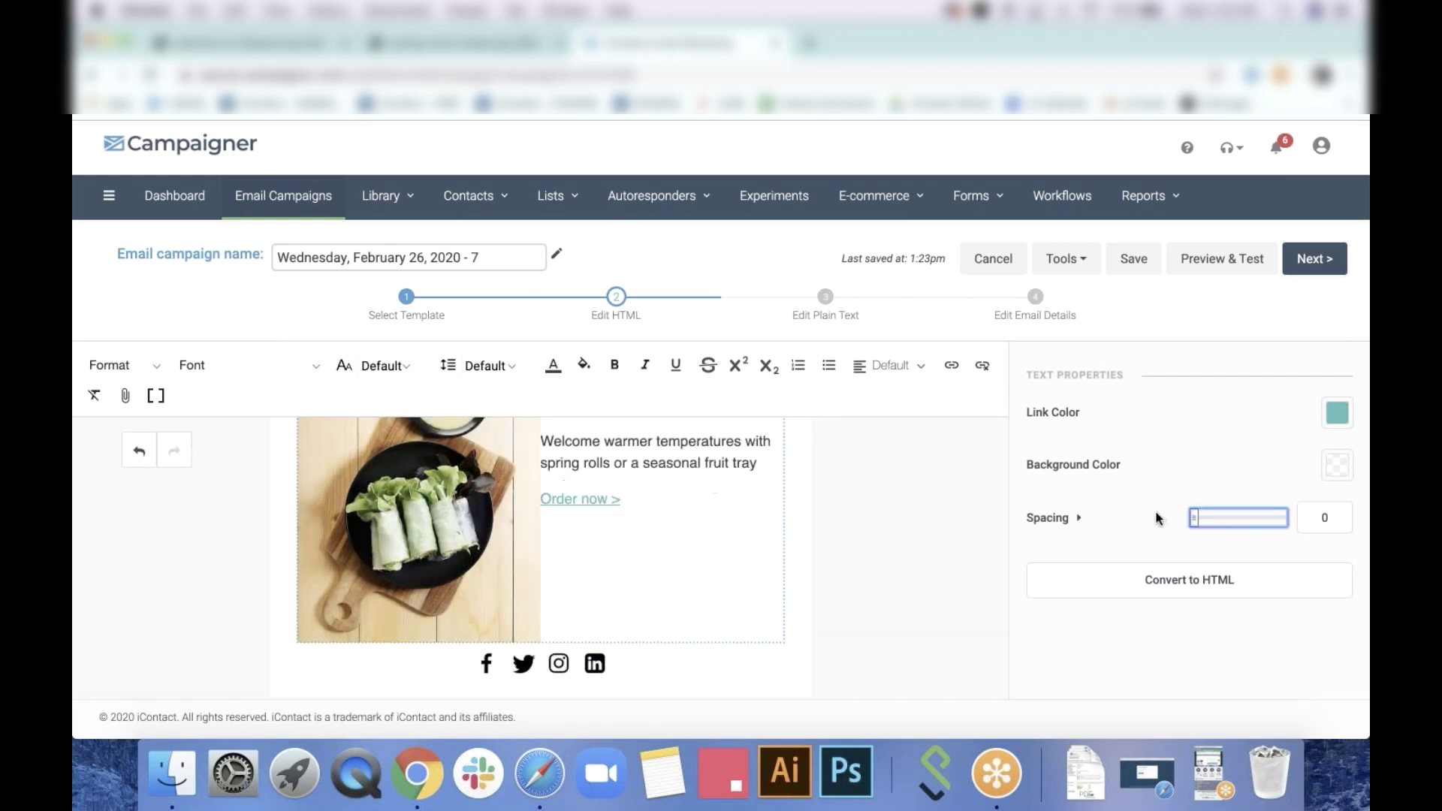
left_click(1080, 518)
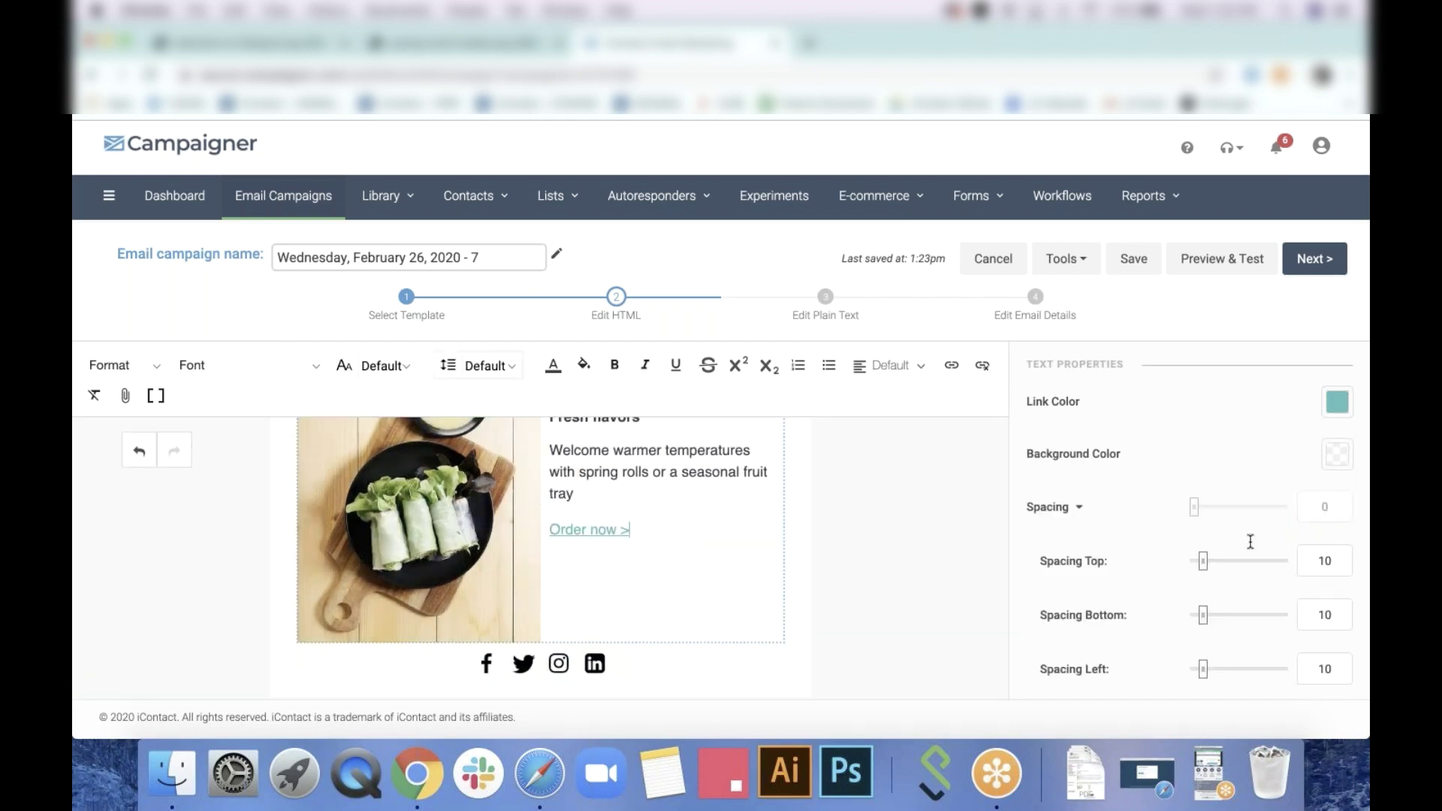
scroll(909, 524, "up", 10)
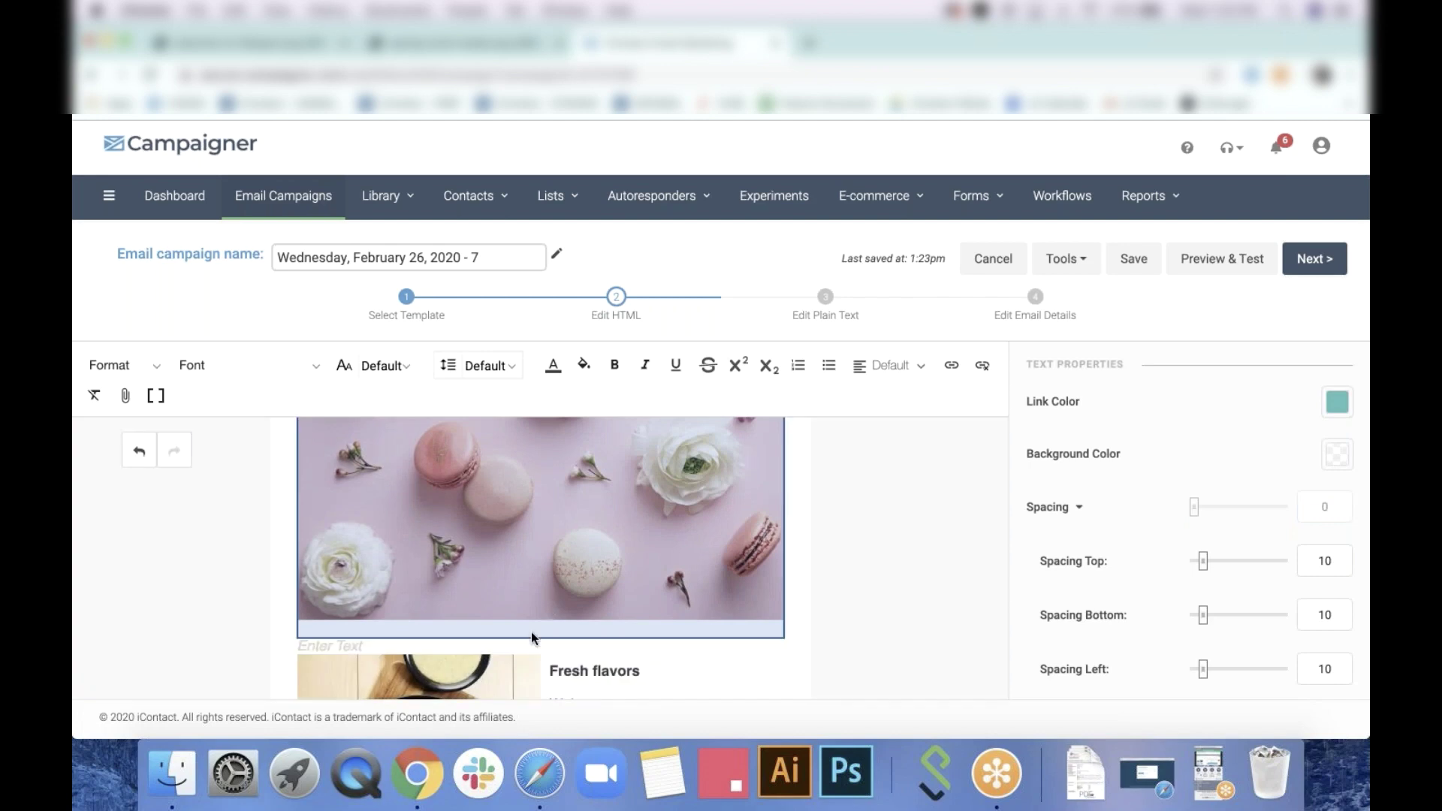
Type 'Ideas for your office' in the empty text block under the hero image and make it bold
left_click(533, 644)
type("Ideas for your office")
left_click_drag(273, 646, 425, 646)
left_click(620, 364)
left_click(931, 521)
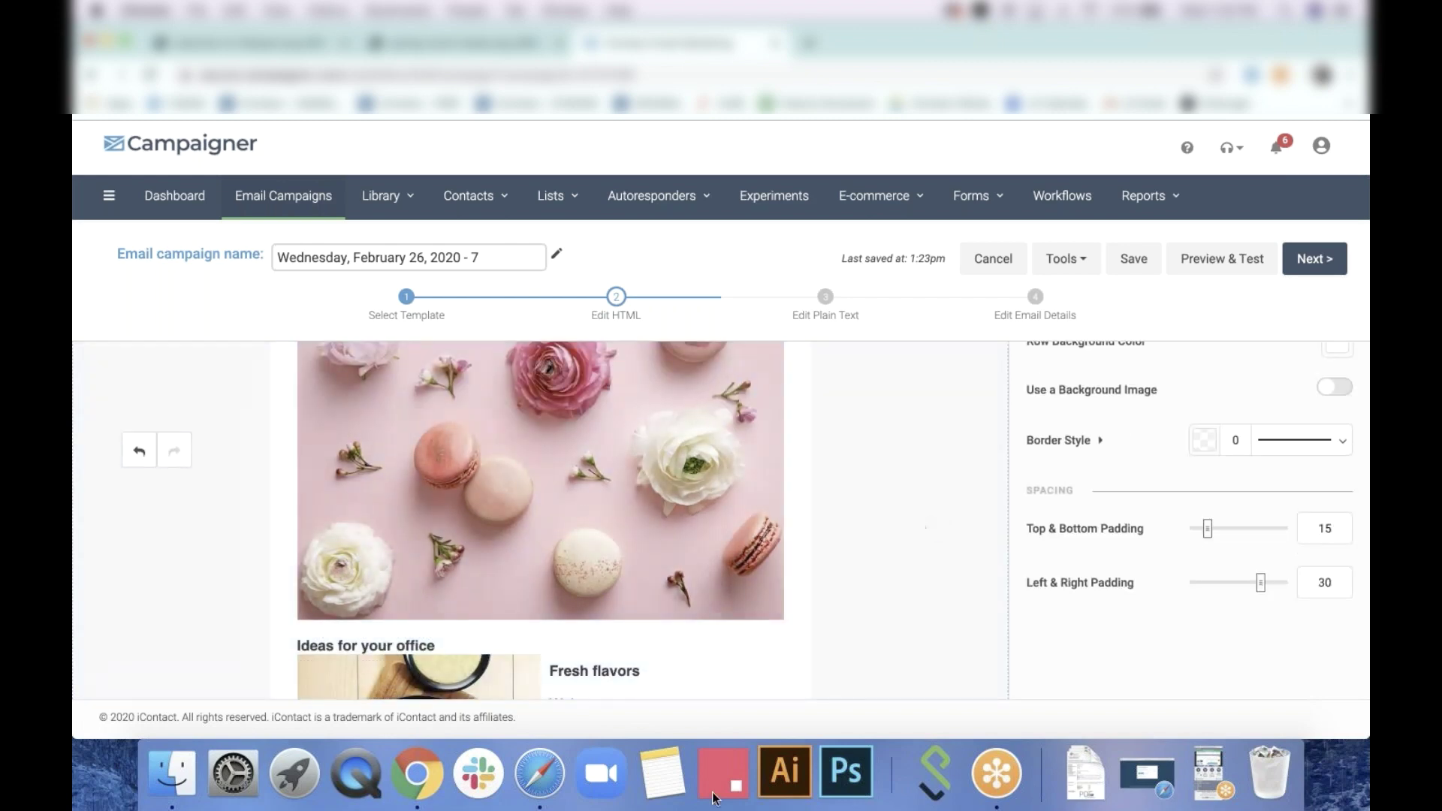
left_click(1214, 774)
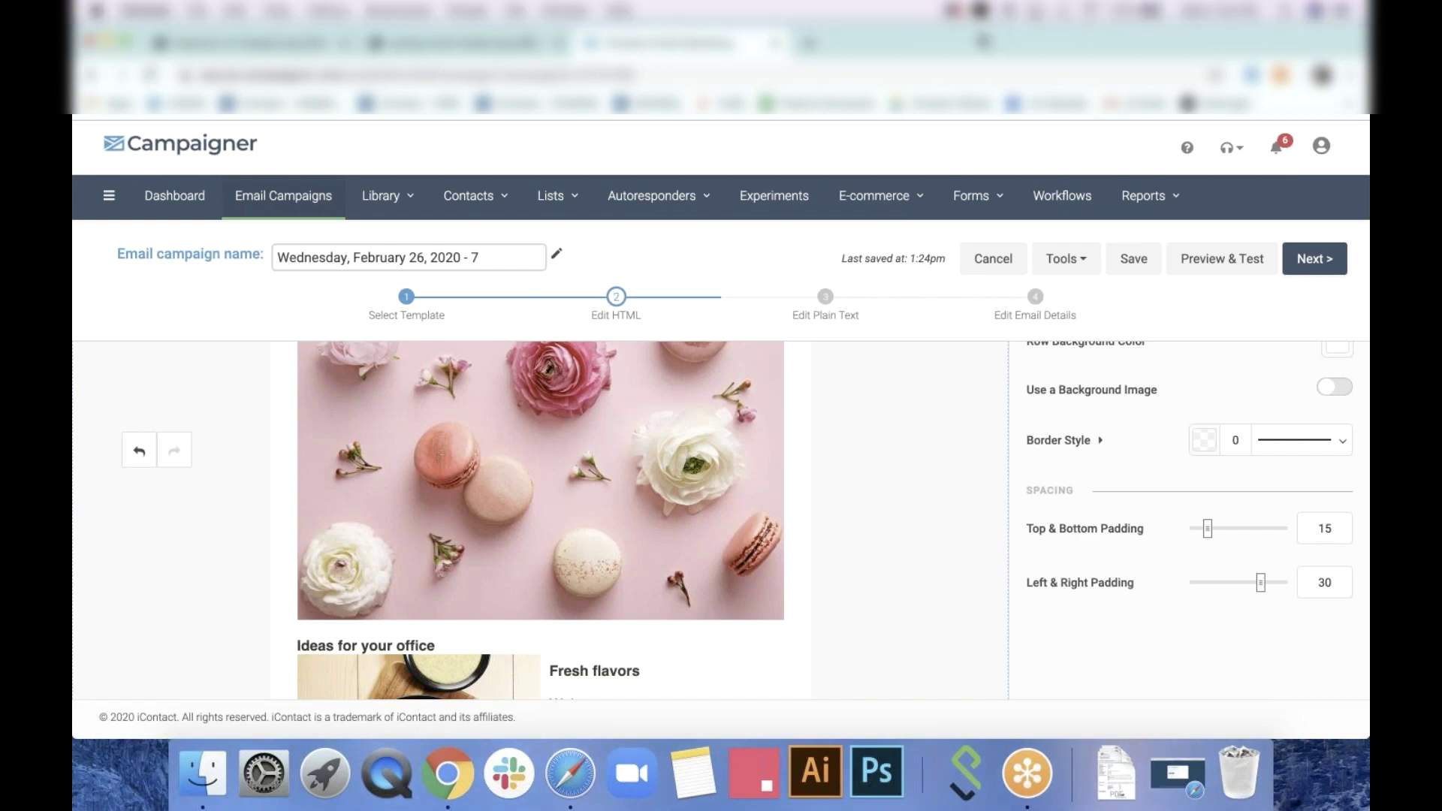
Preview the HTML email from top to bottom, then close the preview to return to the editor
left_click_drag(1226, 288, 1224, 267)
left_click(1223, 261)
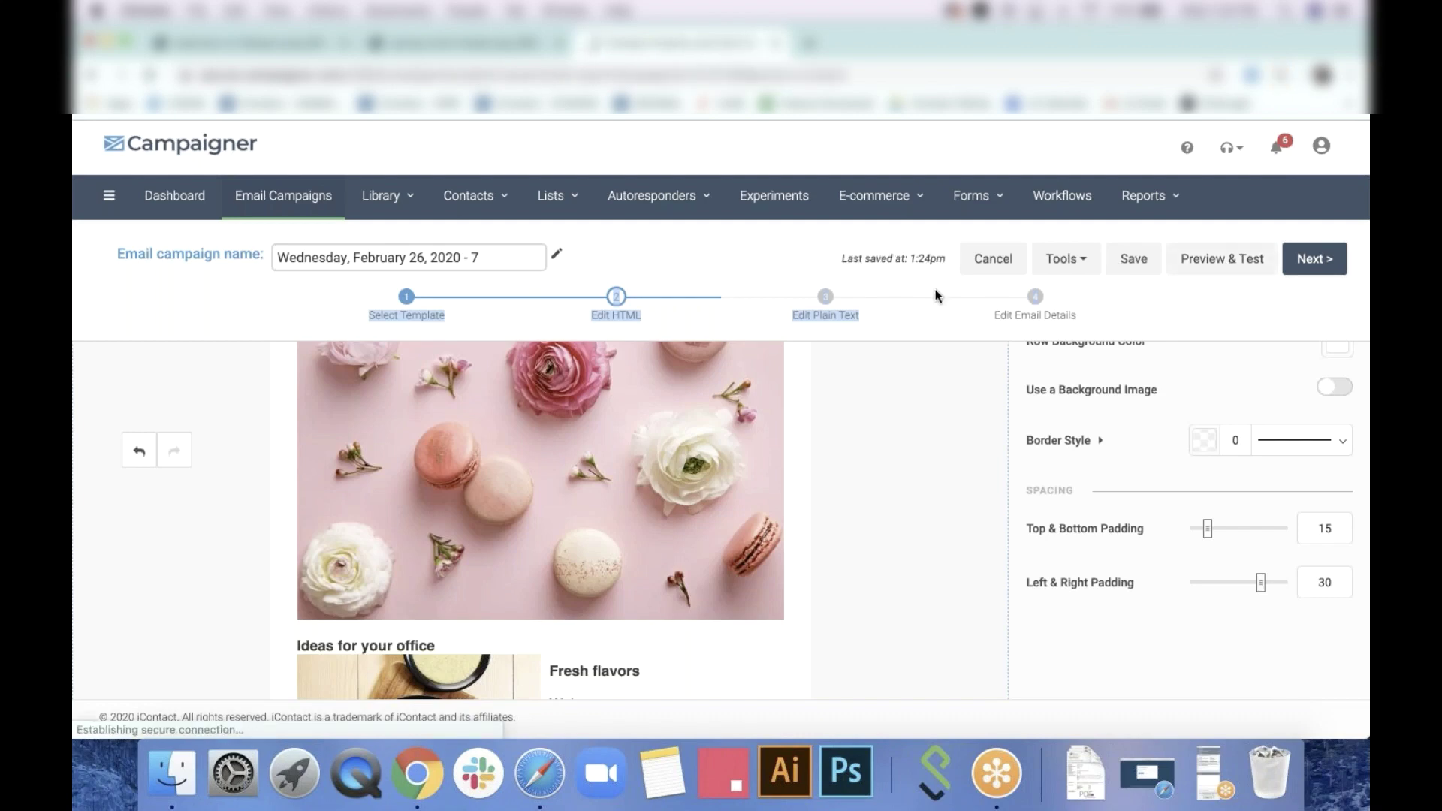
scroll(1120, 452, "down", 4)
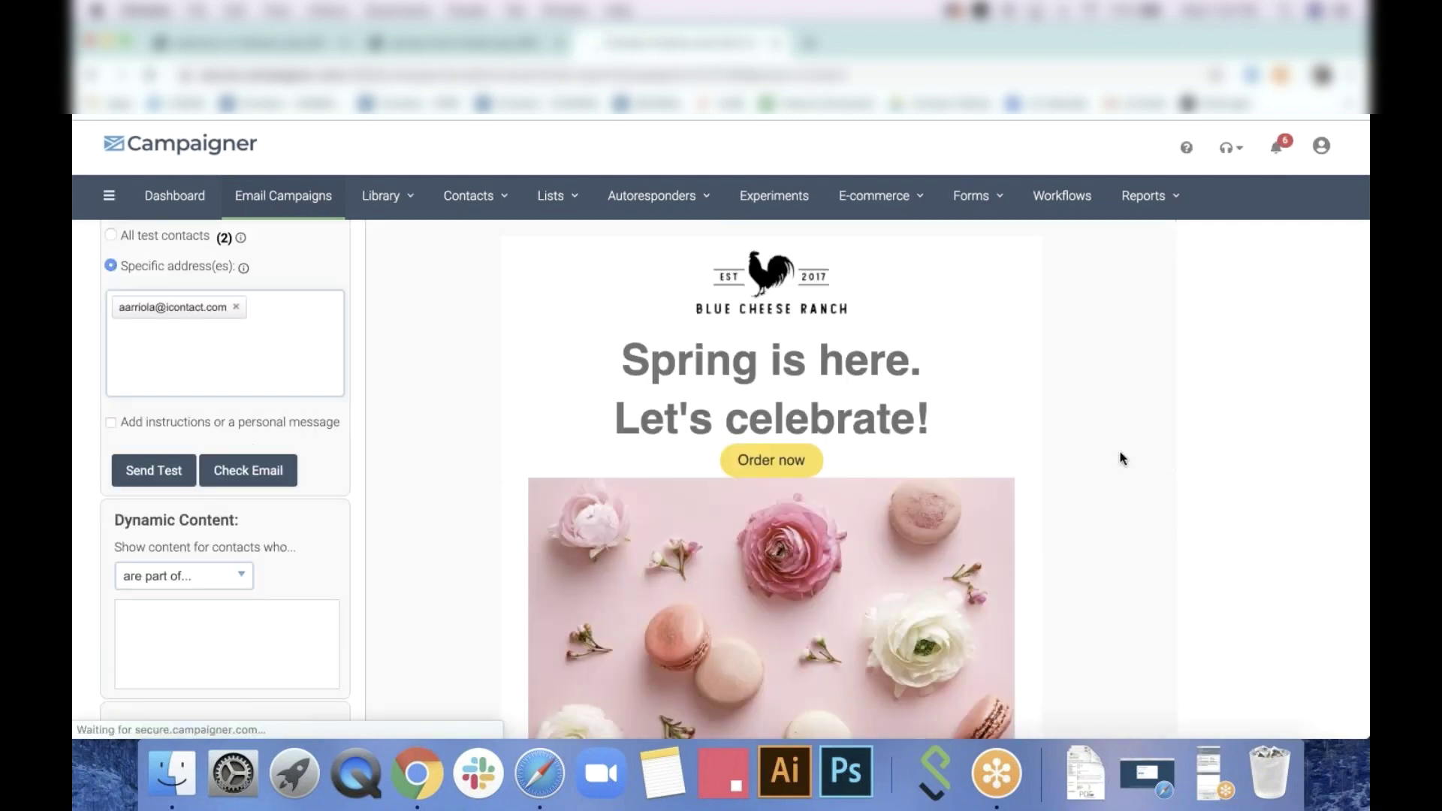
scroll(1176, 470, "down", 3)
scroll(1176, 470, "up", 2)
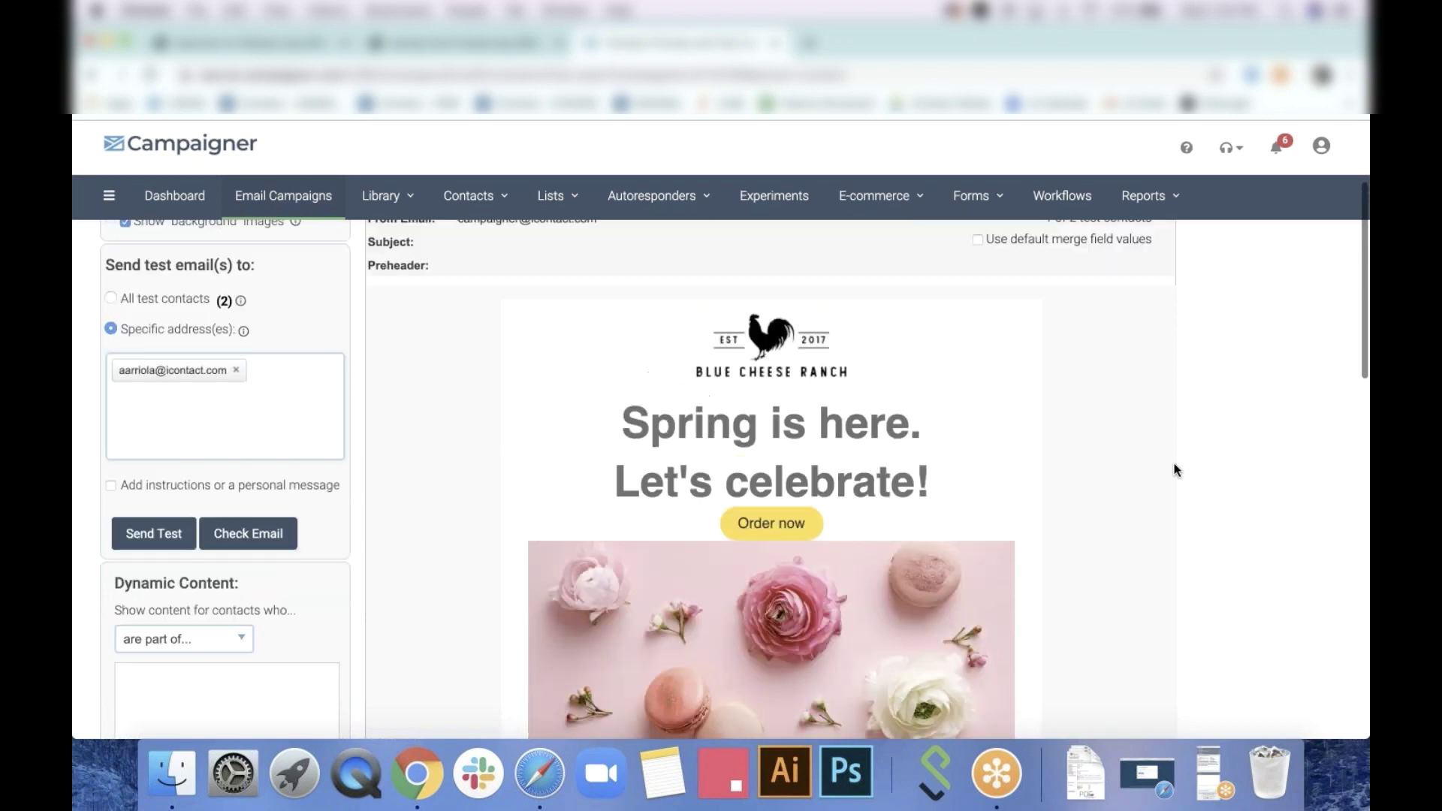
scroll(1176, 469, "down", 10)
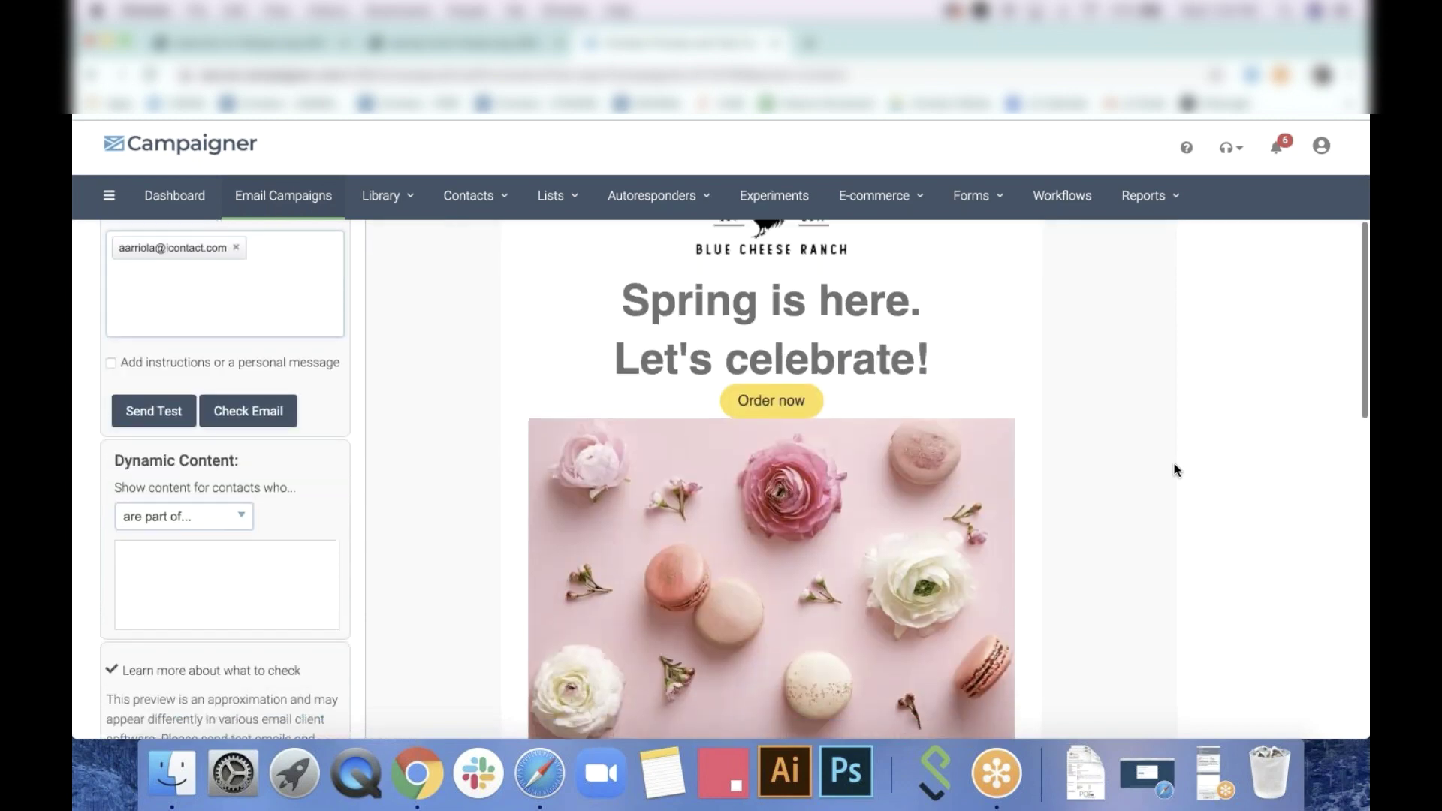
scroll(1176, 469, "down", 3)
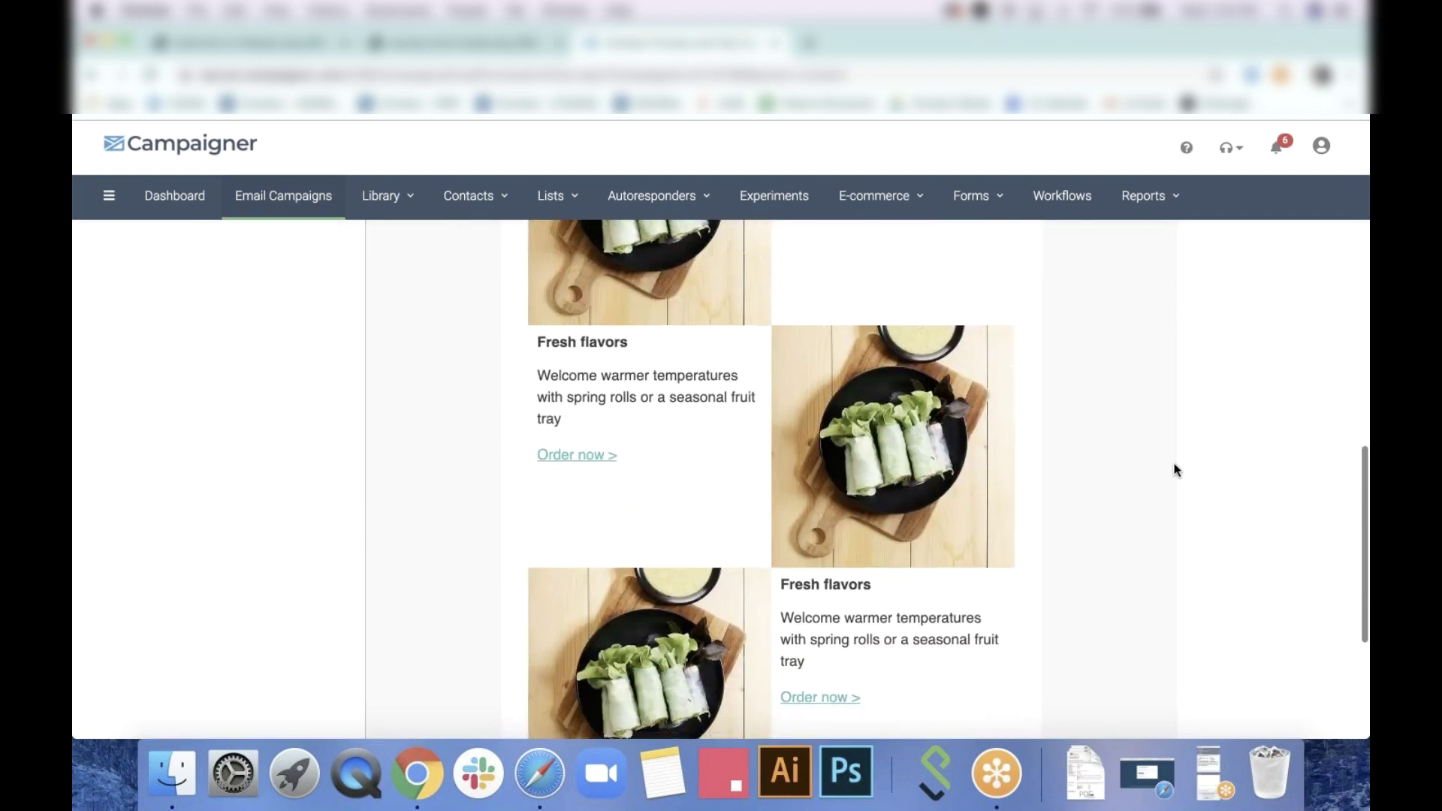
scroll(1176, 469, "down", 2)
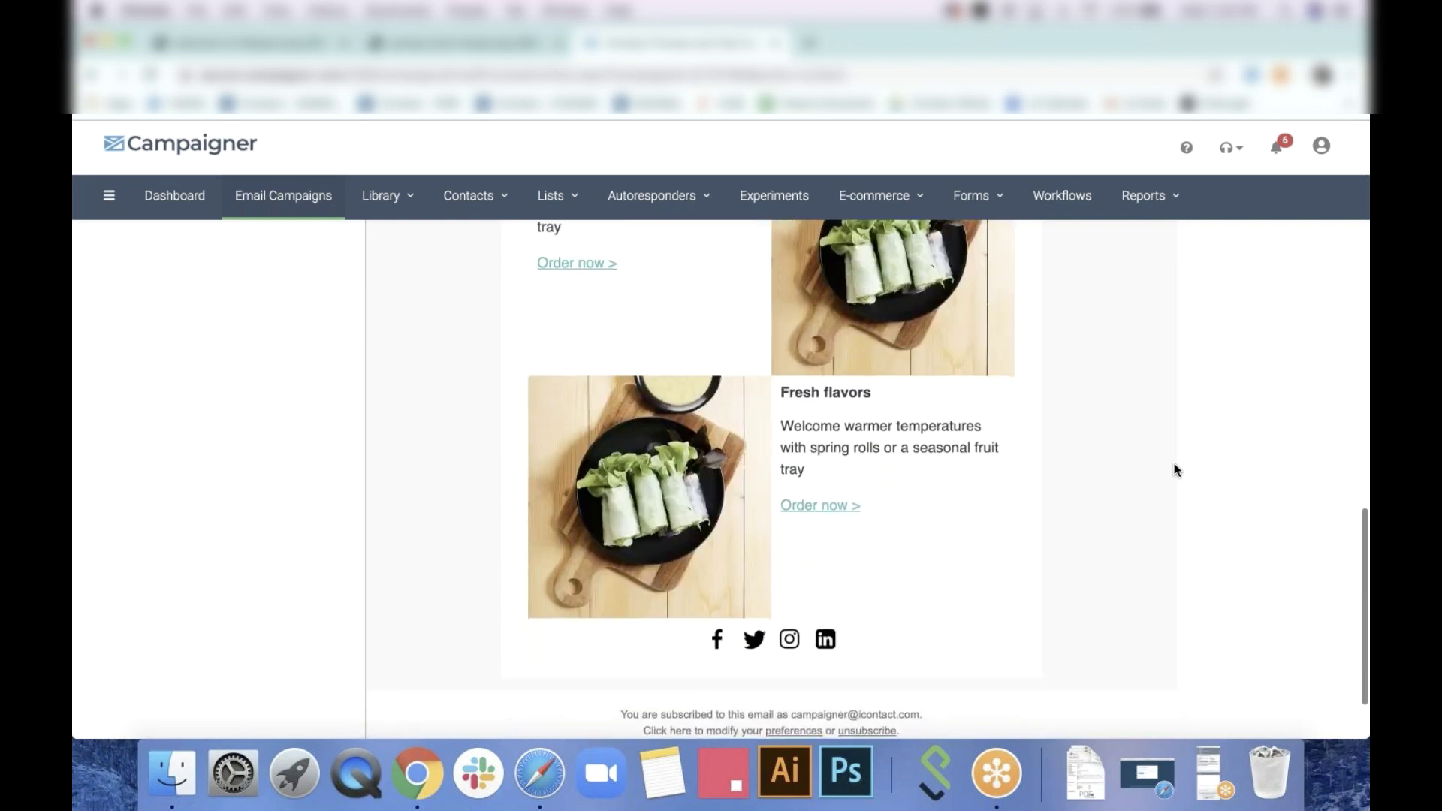
scroll(1176, 469, "up", 2)
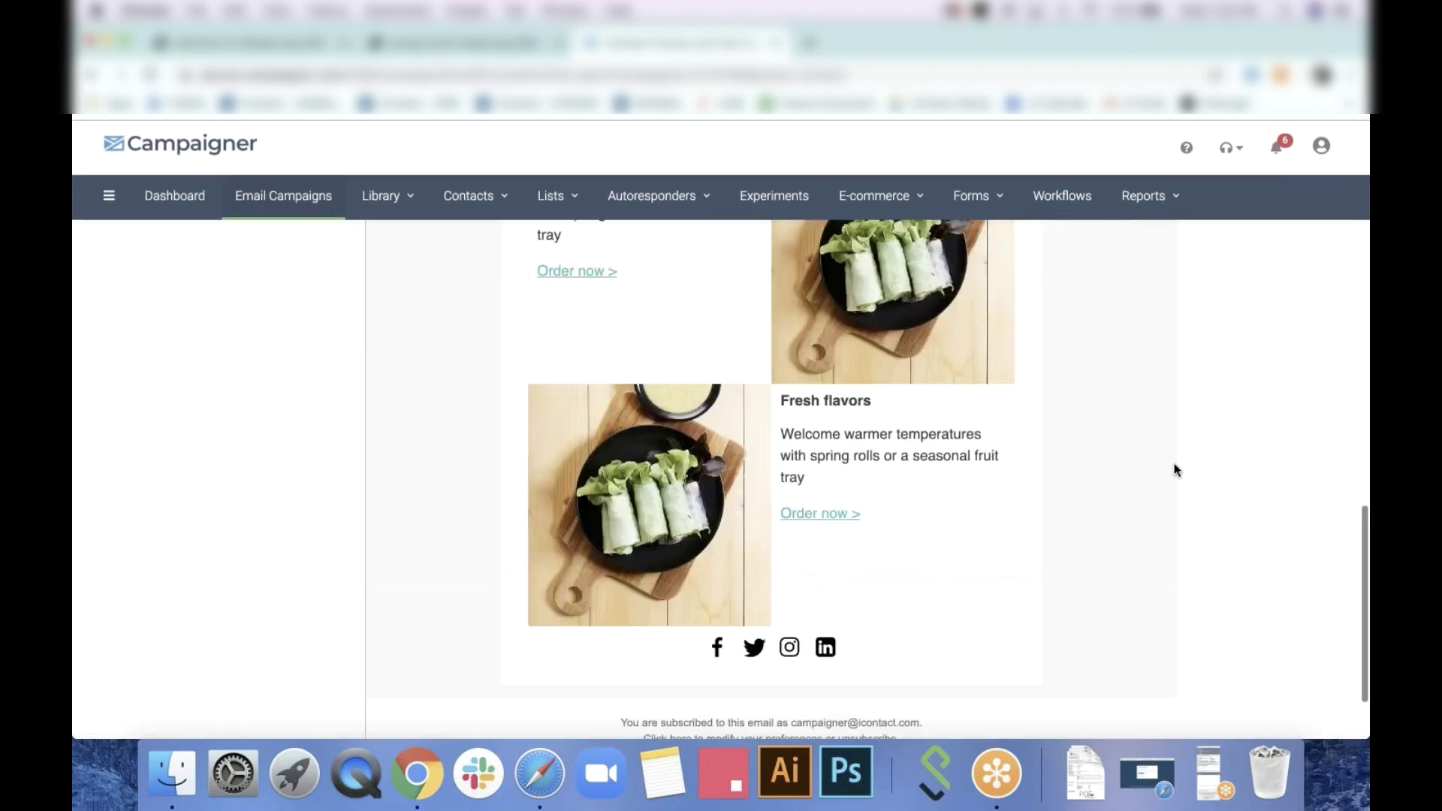
scroll(1175, 470, "up", 5)
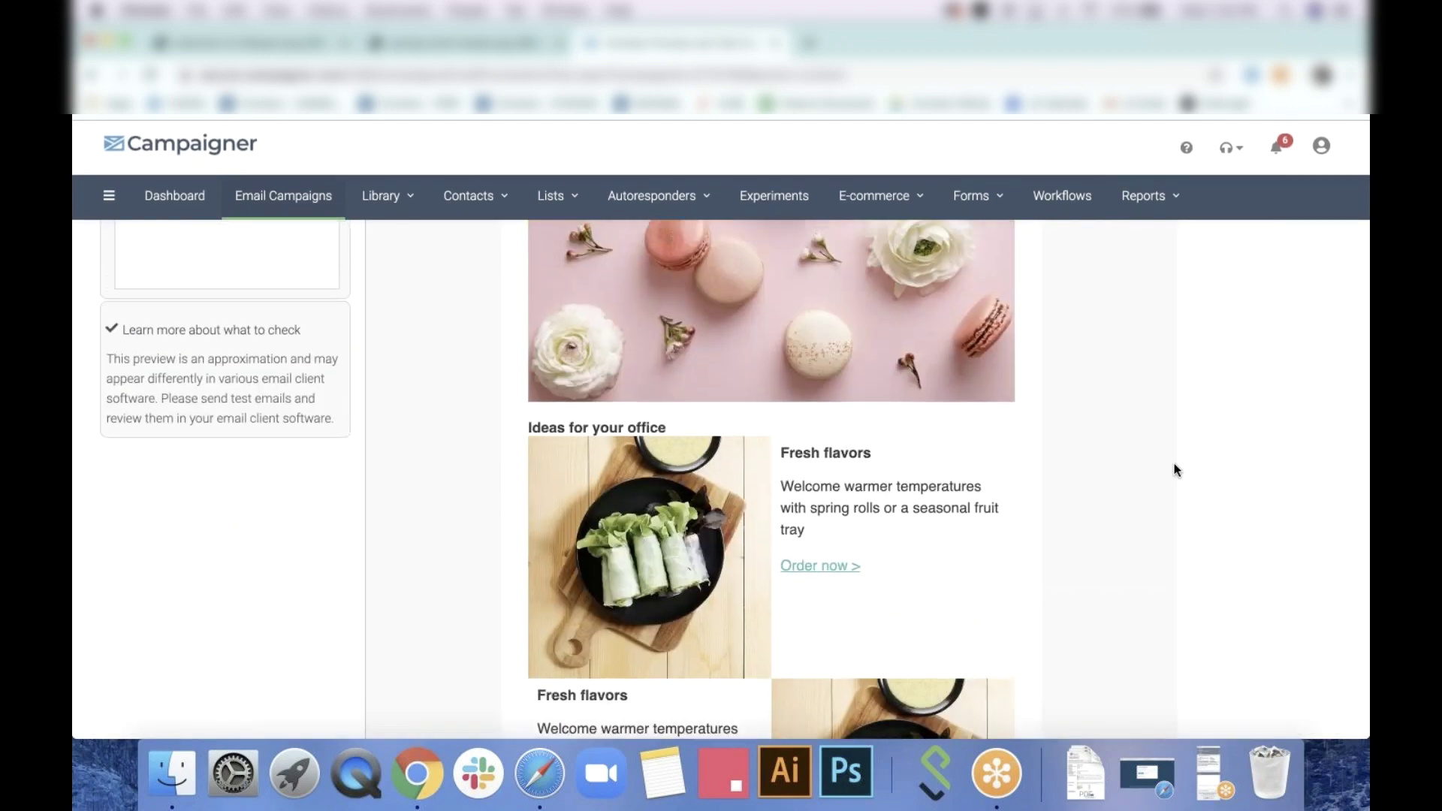
scroll(1175, 469, "down", 4)
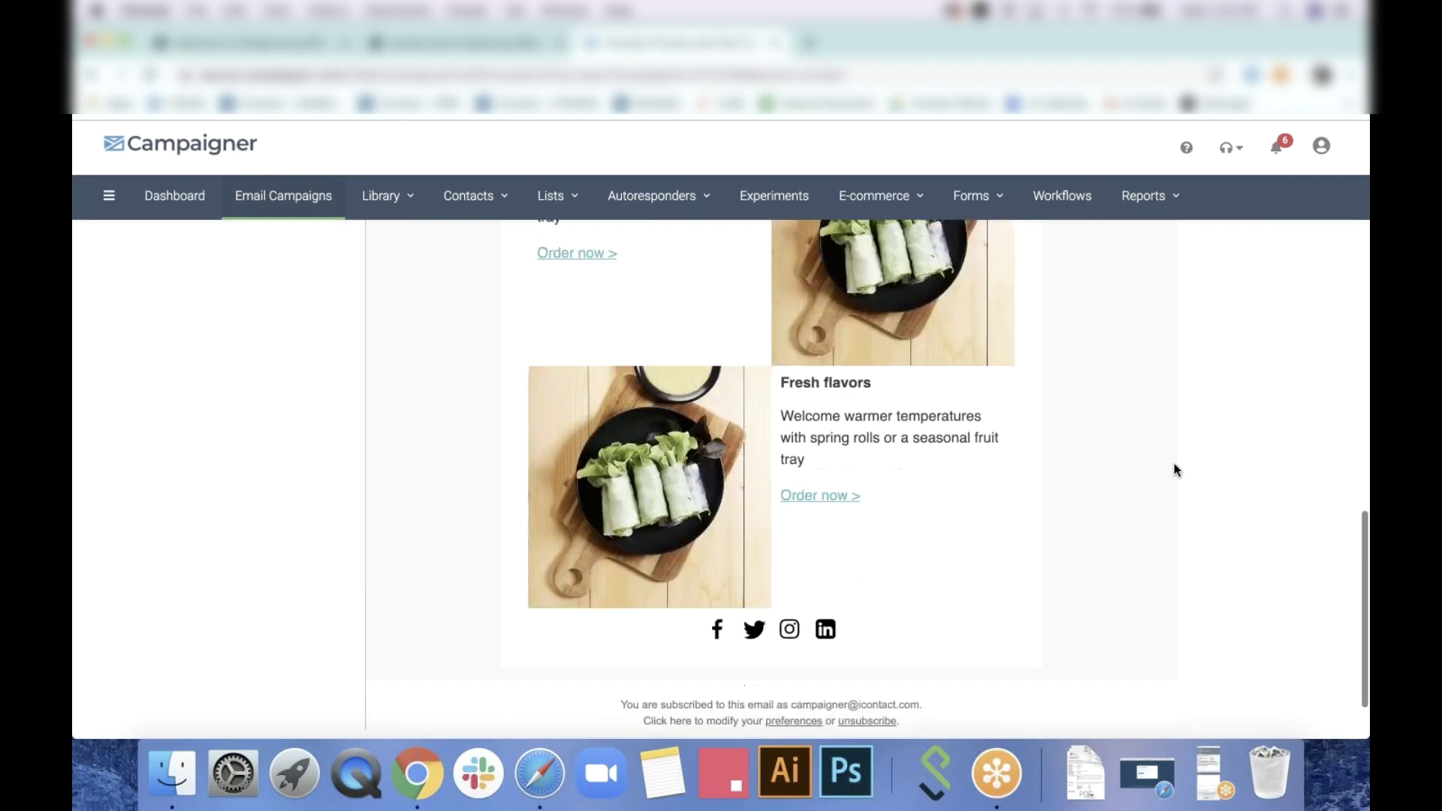
scroll(1176, 469, "up", 5)
scroll(1174, 474, "up", 7)
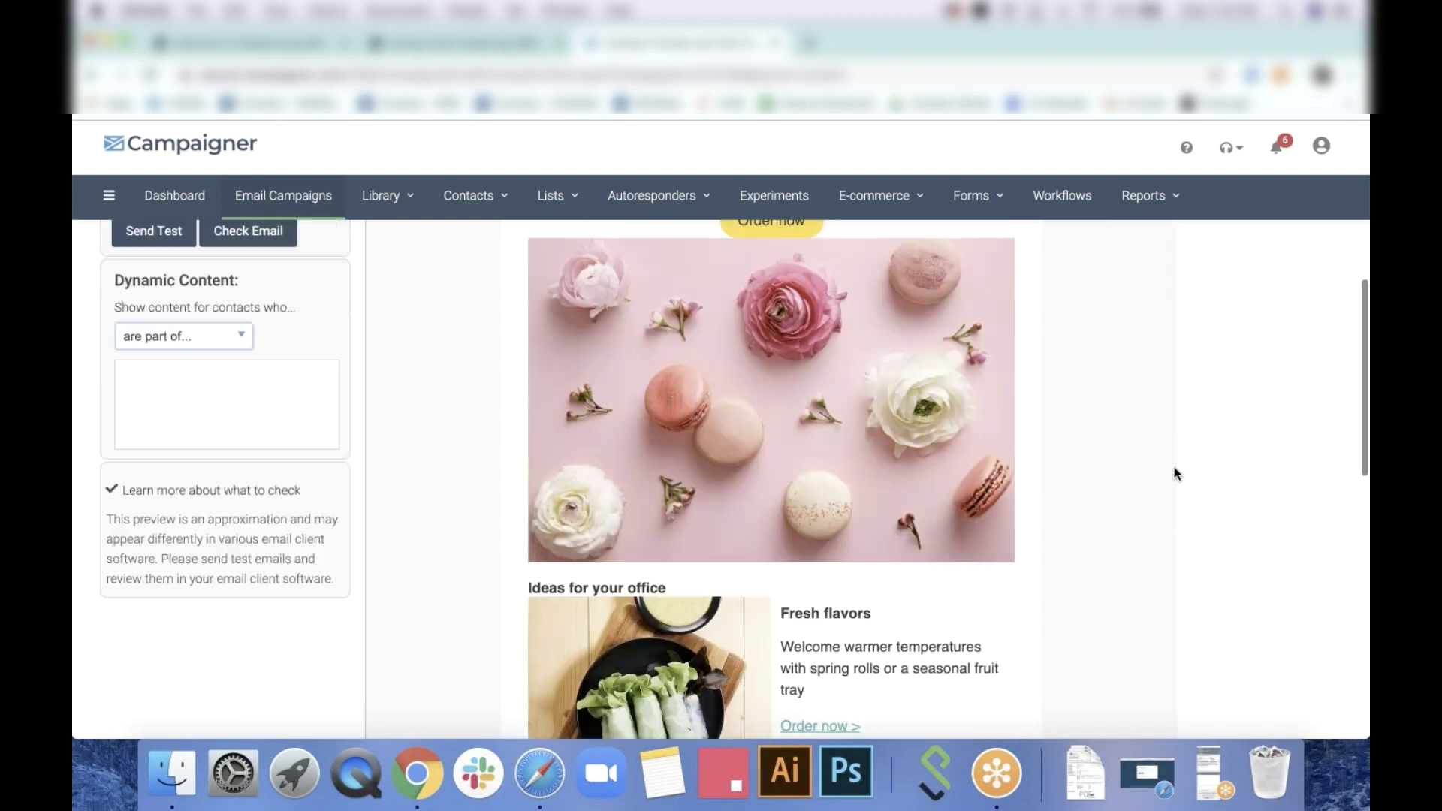
scroll(1175, 474, "up", 2)
scroll(1176, 473, "down", 3)
scroll(1175, 473, "down", 10)
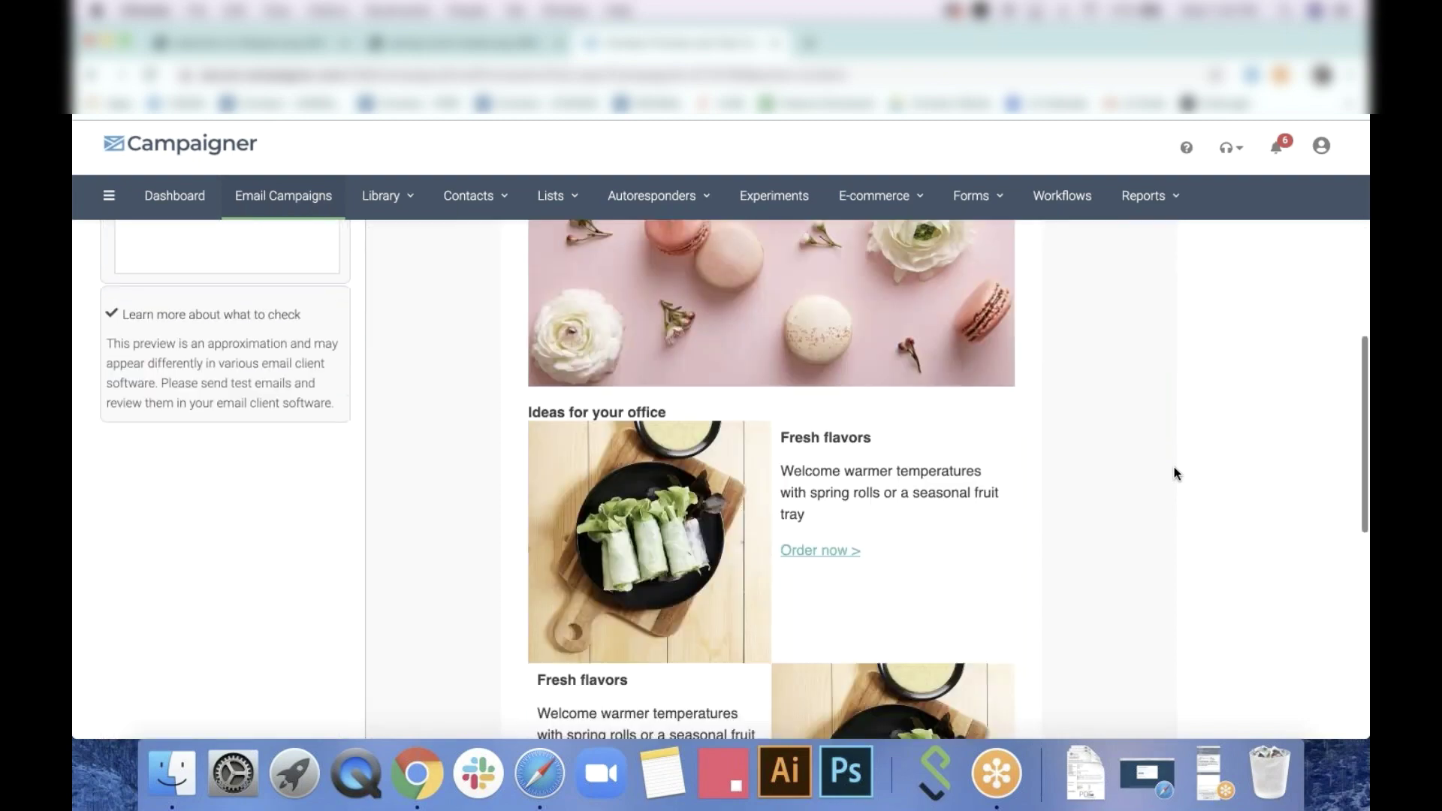
scroll(1175, 474, "up", 15)
scroll(1176, 473, "down", 1)
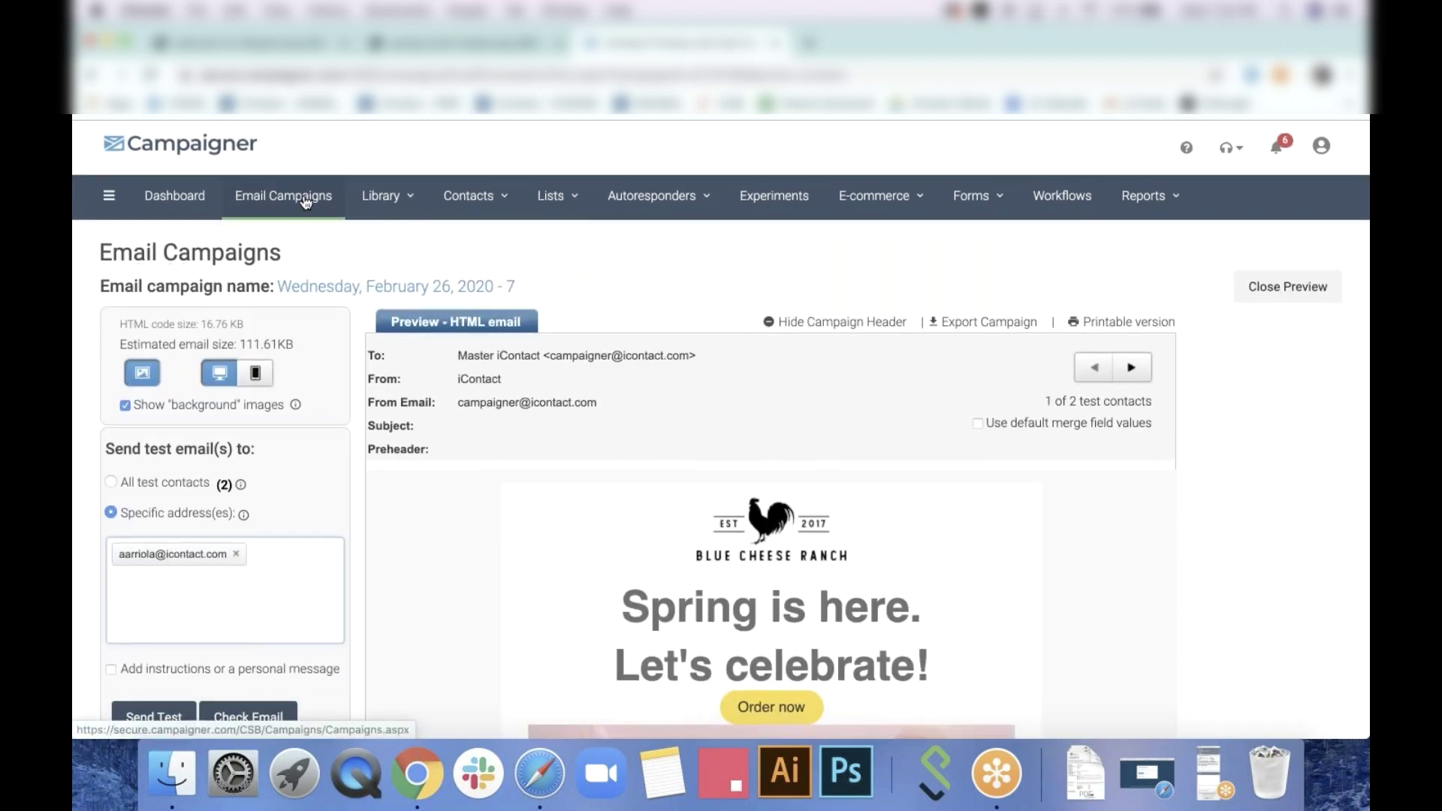
scroll(796, 450, "down", 1)
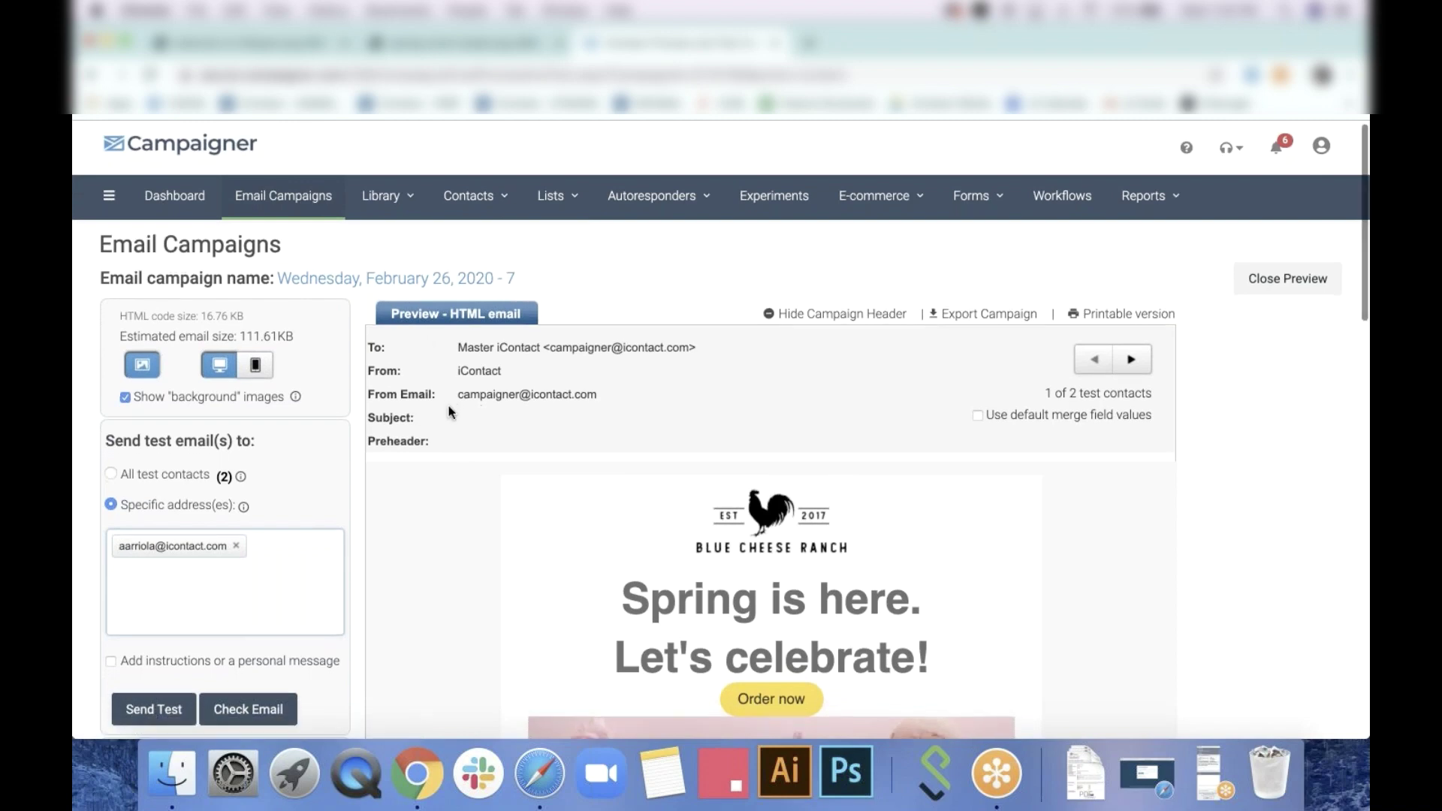
left_click(1300, 278)
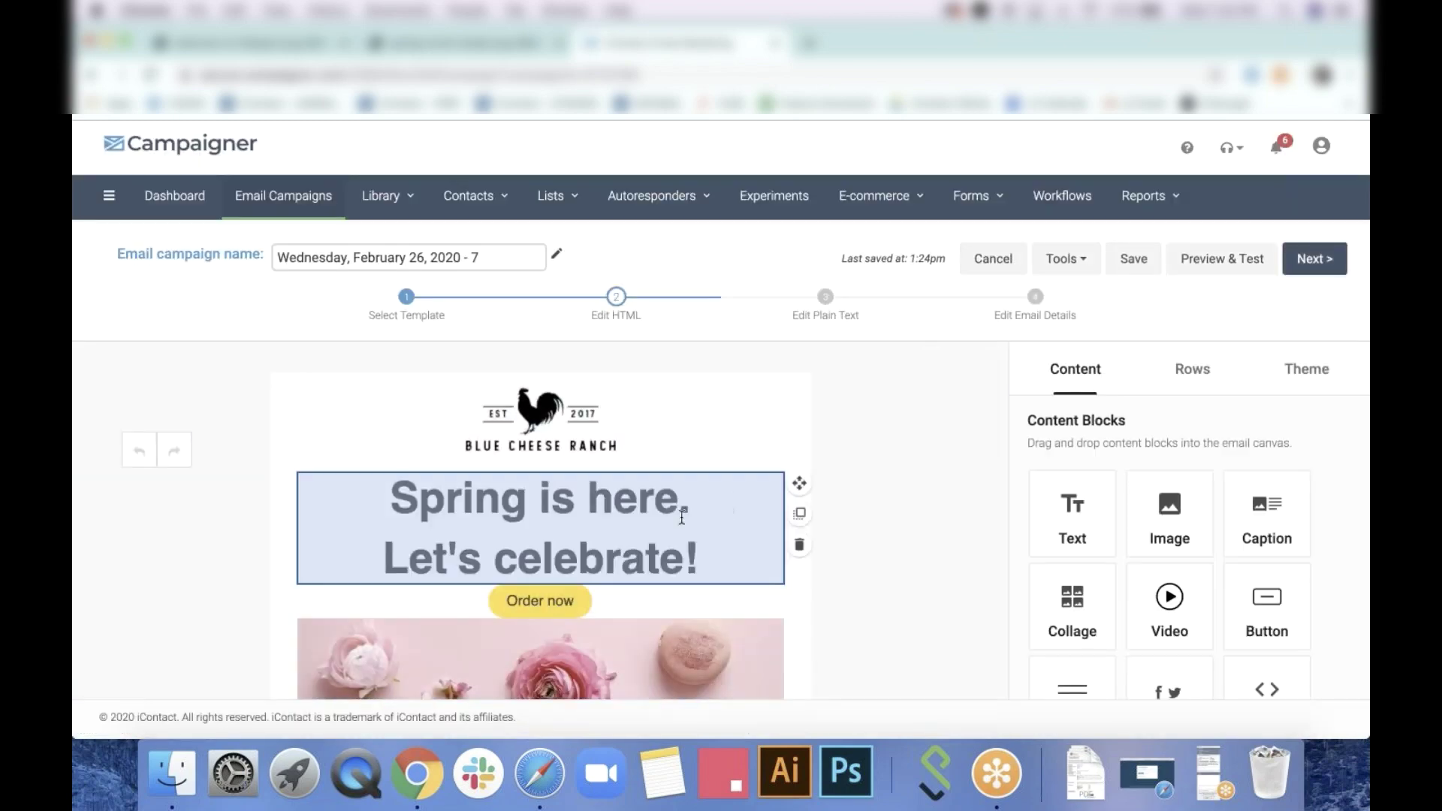
Increase the 'Spring is here' heading's bottom spacing by entering 15
left_click(682, 517)
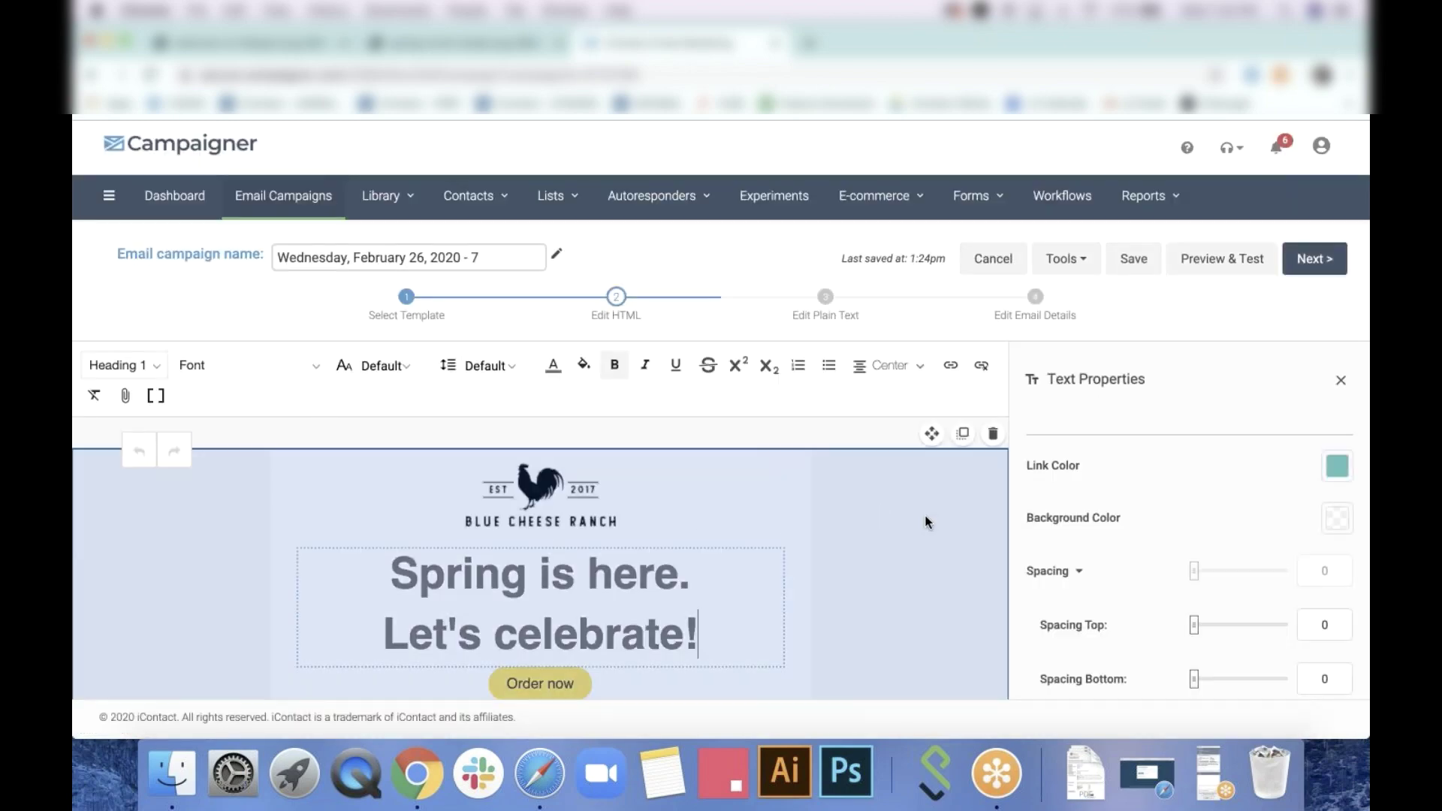
scroll(1214, 485, "down", 2)
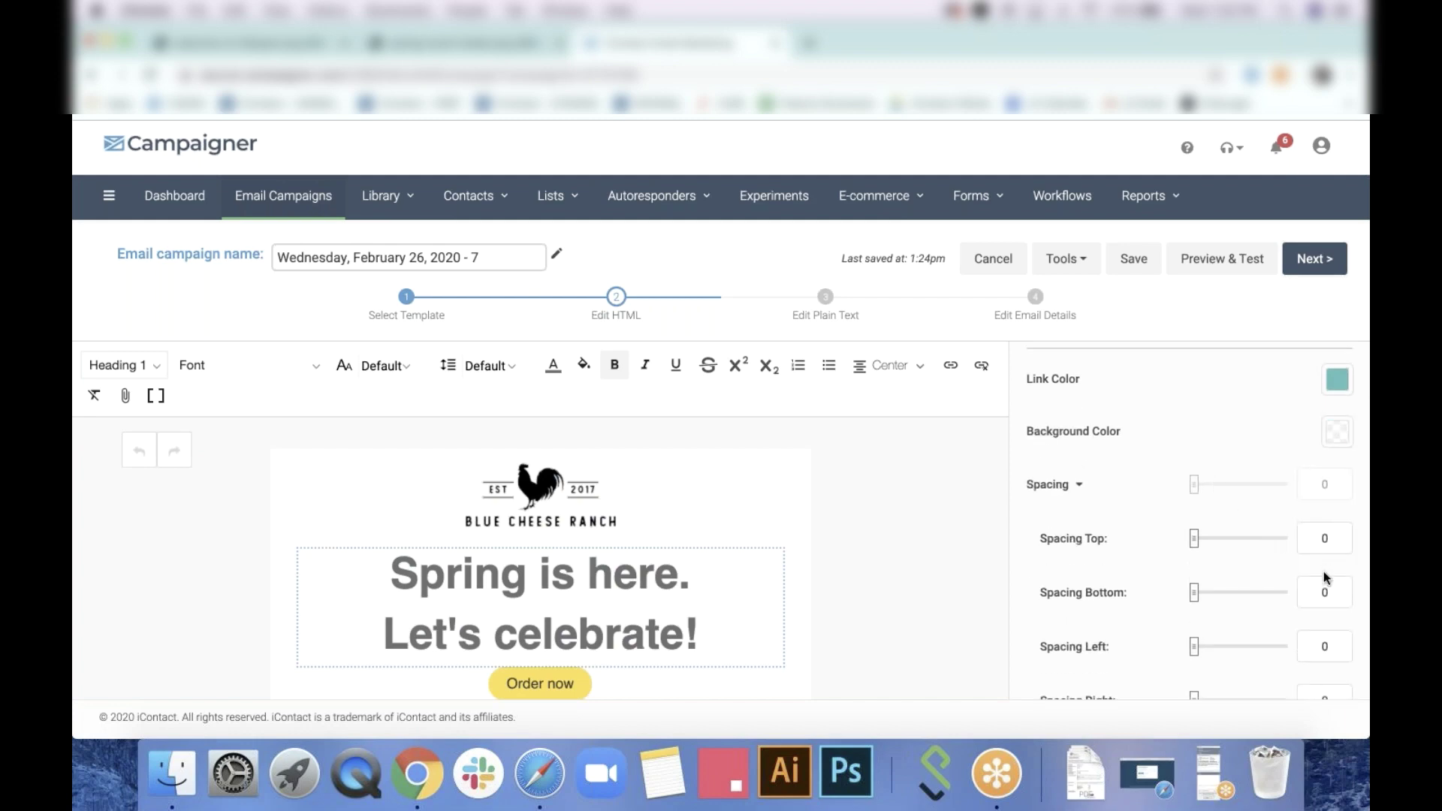
left_click(1324, 592)
left_click_drag(1327, 591, 1243, 597)
type("15")
left_click(957, 562)
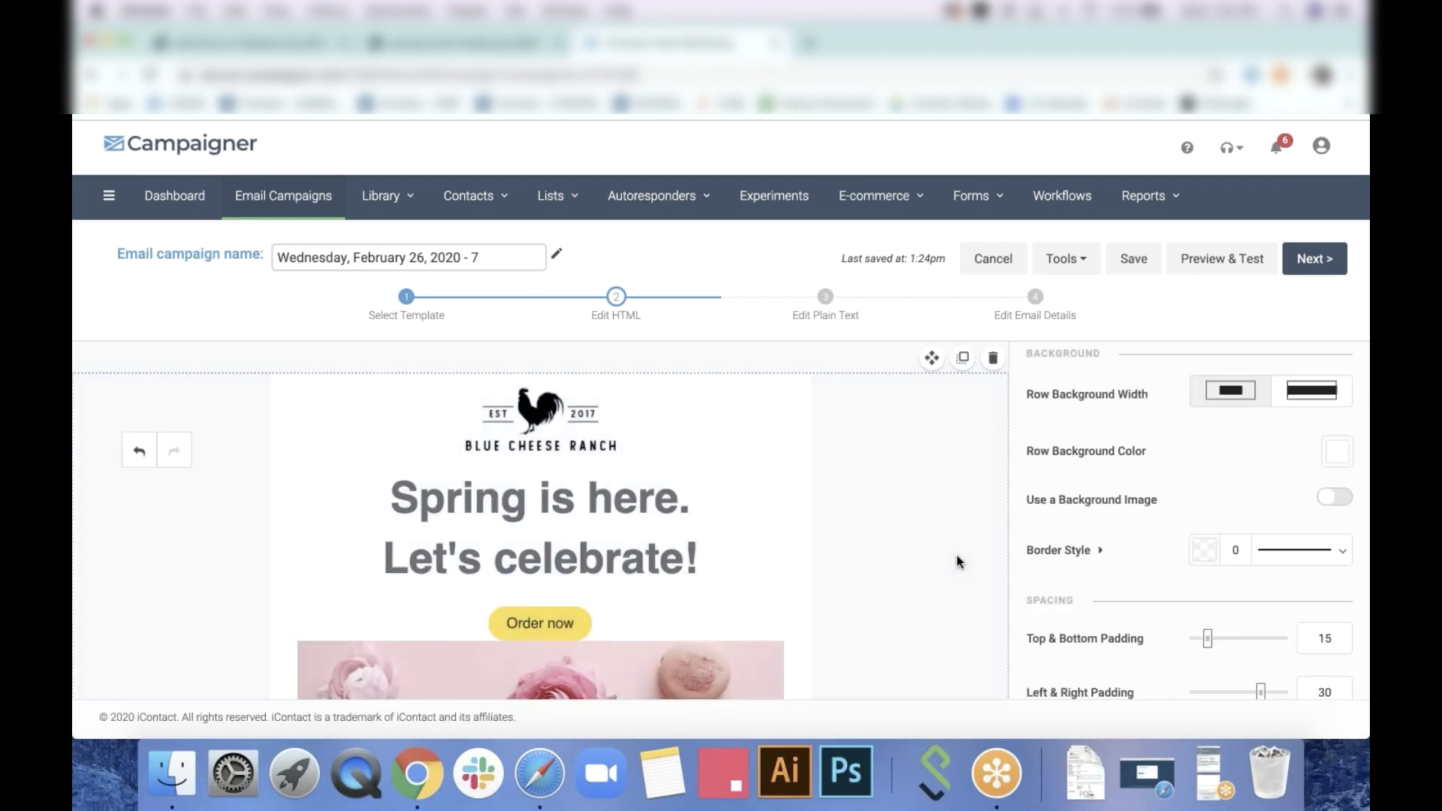
scroll(957, 562, "down", 2)
Set the Order now button's bottom spacing to 15
left_click(601, 548)
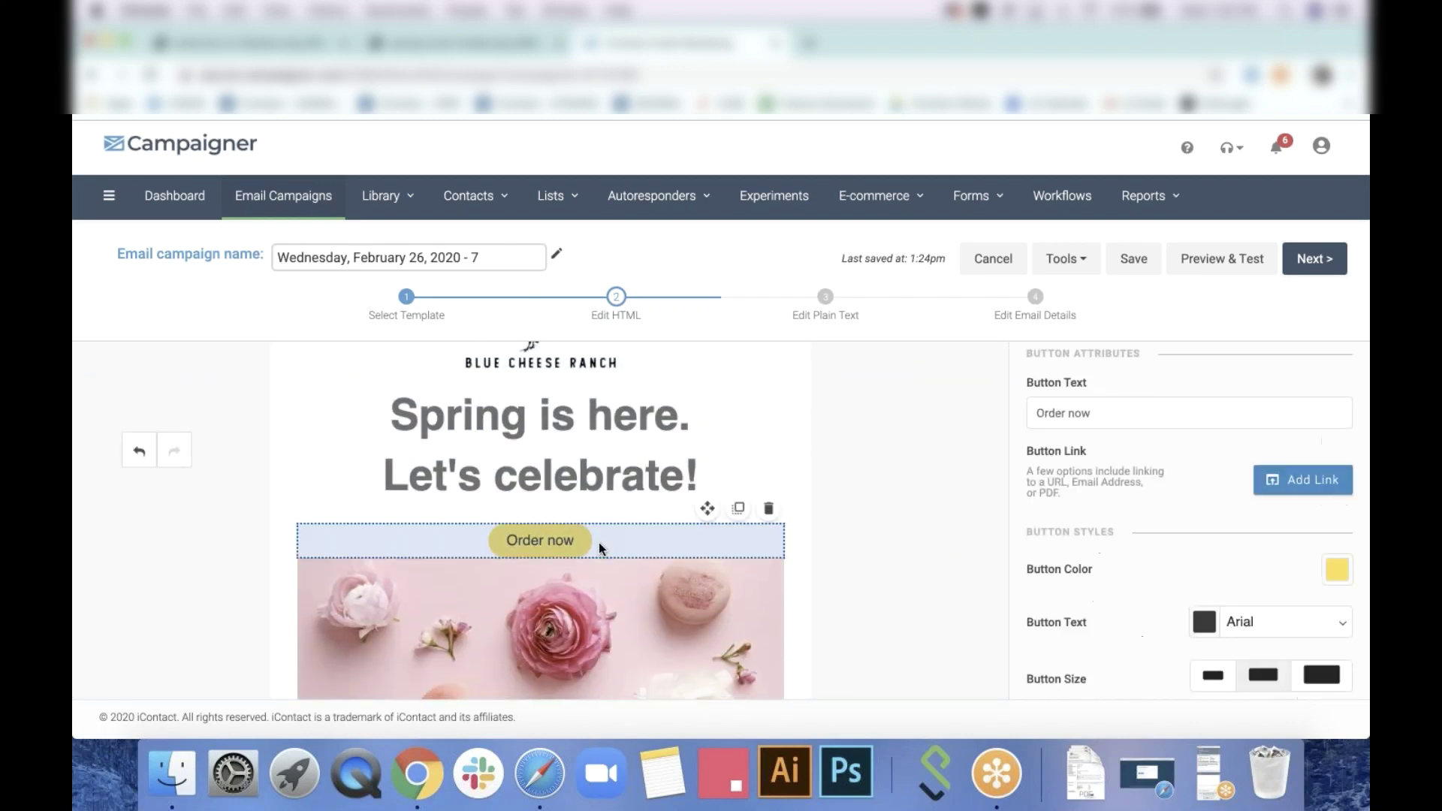
scroll(1242, 546, "down", 5)
scroll(1242, 547, "down", 5)
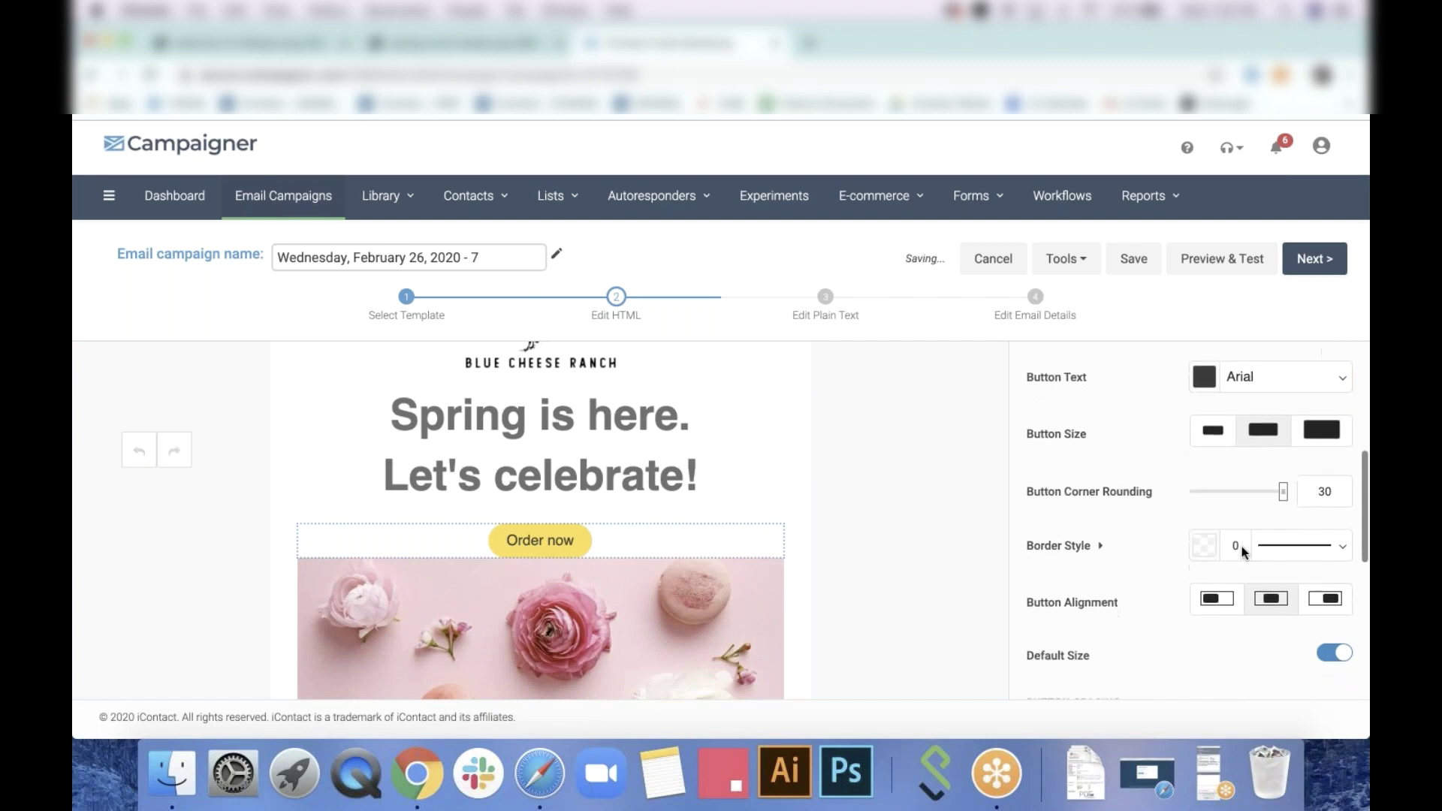
left_click(1337, 462)
key("BackSpace")
type("15")
left_click(917, 497)
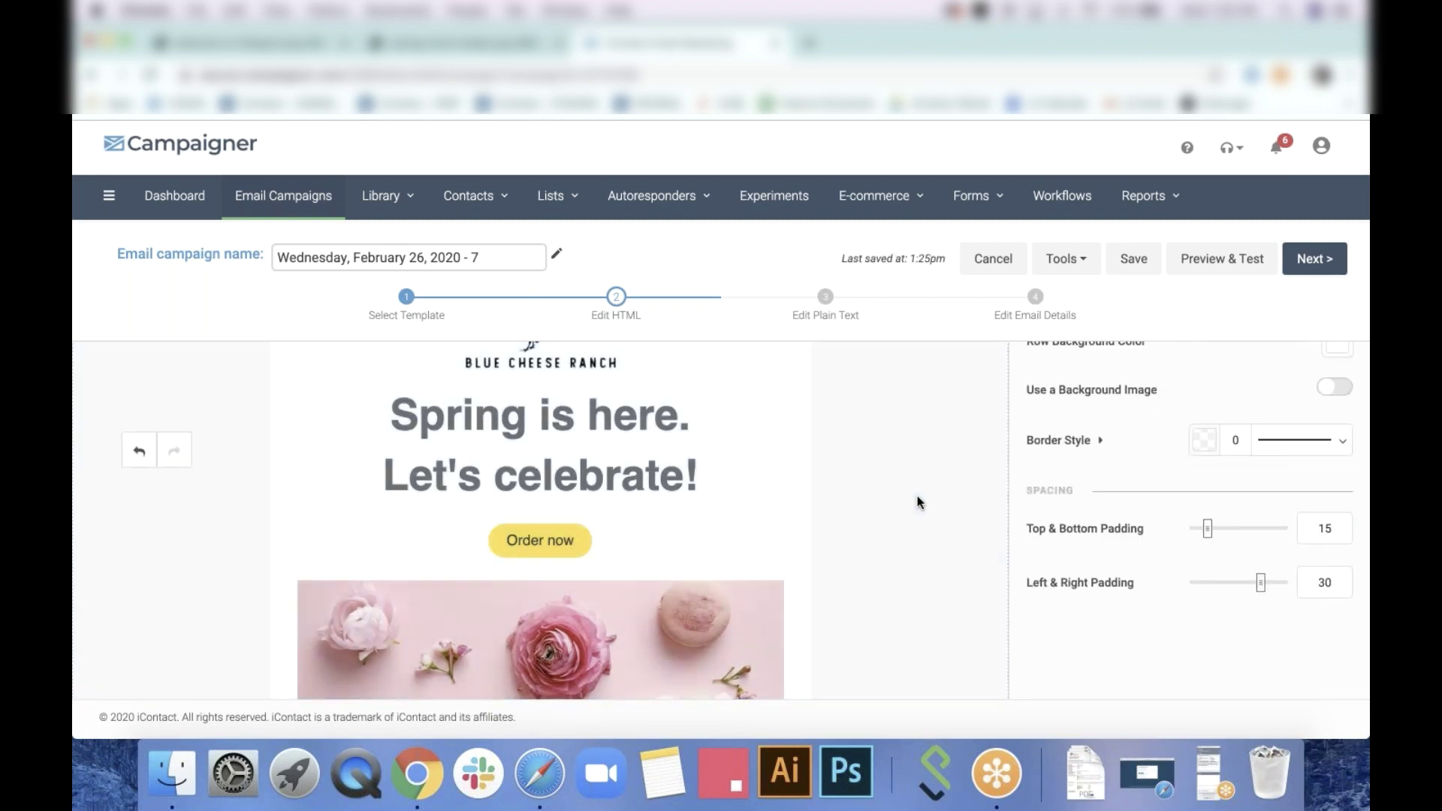
left_click(532, 475)
Color the whole 'Spring is here. Let's celebrate!' heading with the dark grey theme swatch
triple_click(443, 461)
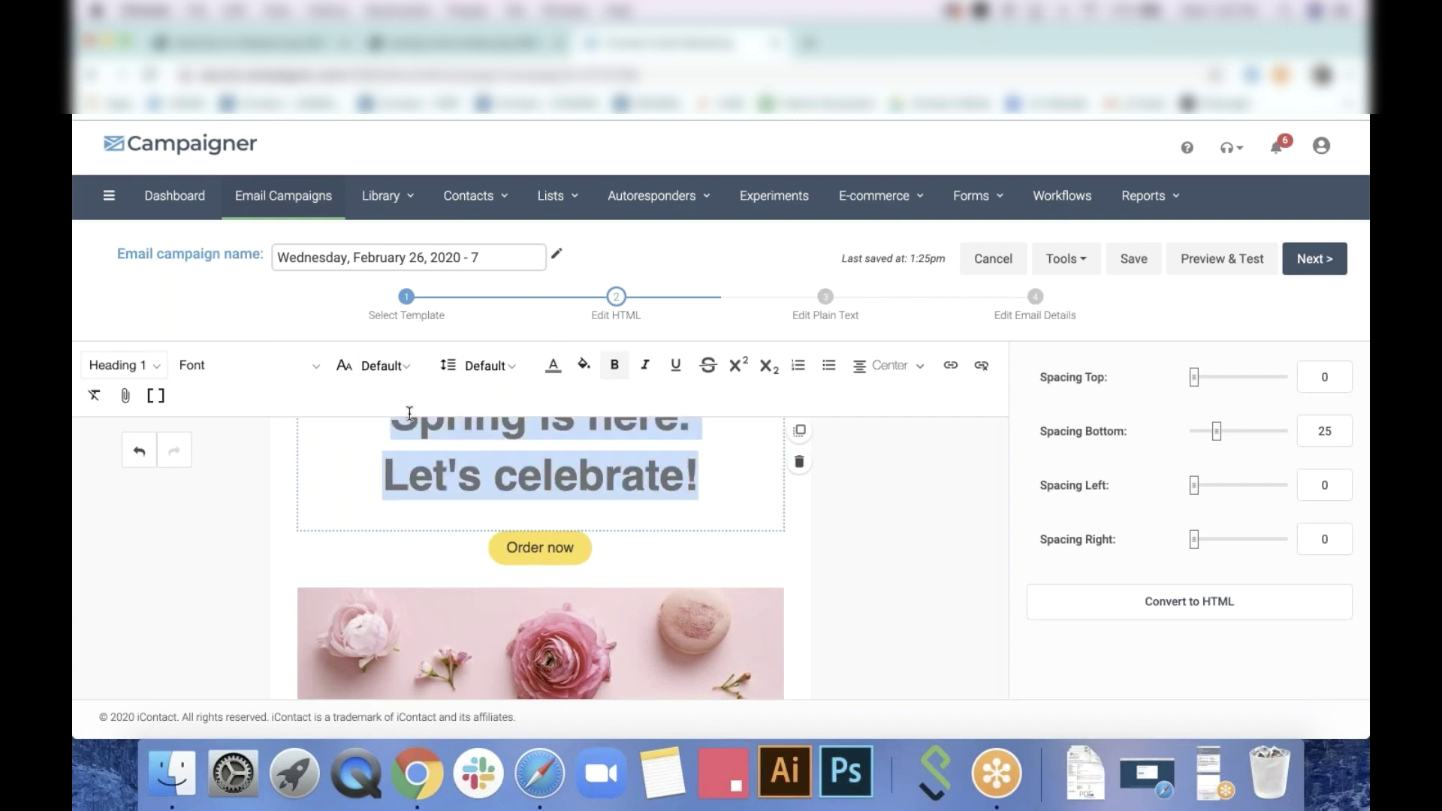
left_click(553, 366)
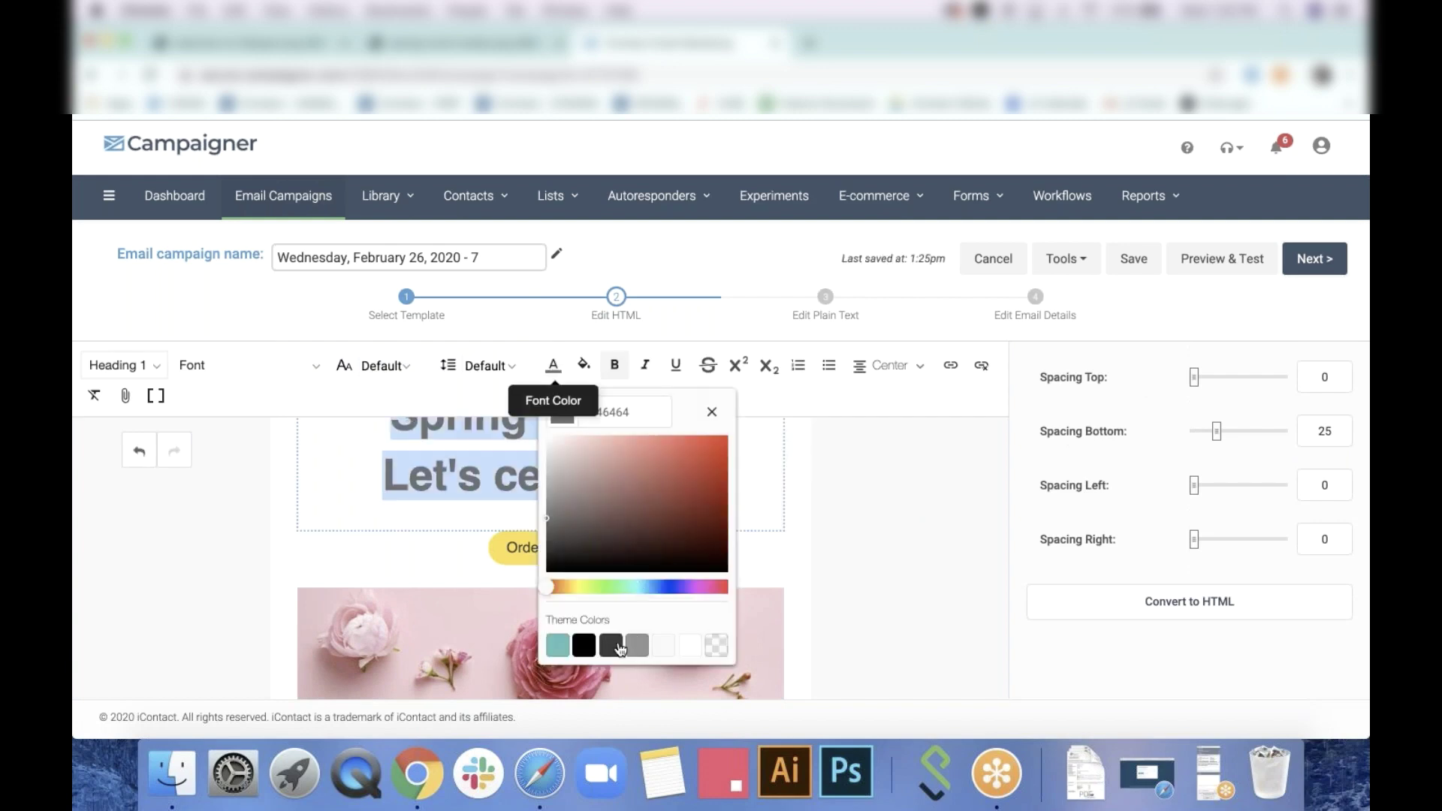
left_click(620, 647)
left_click(891, 537)
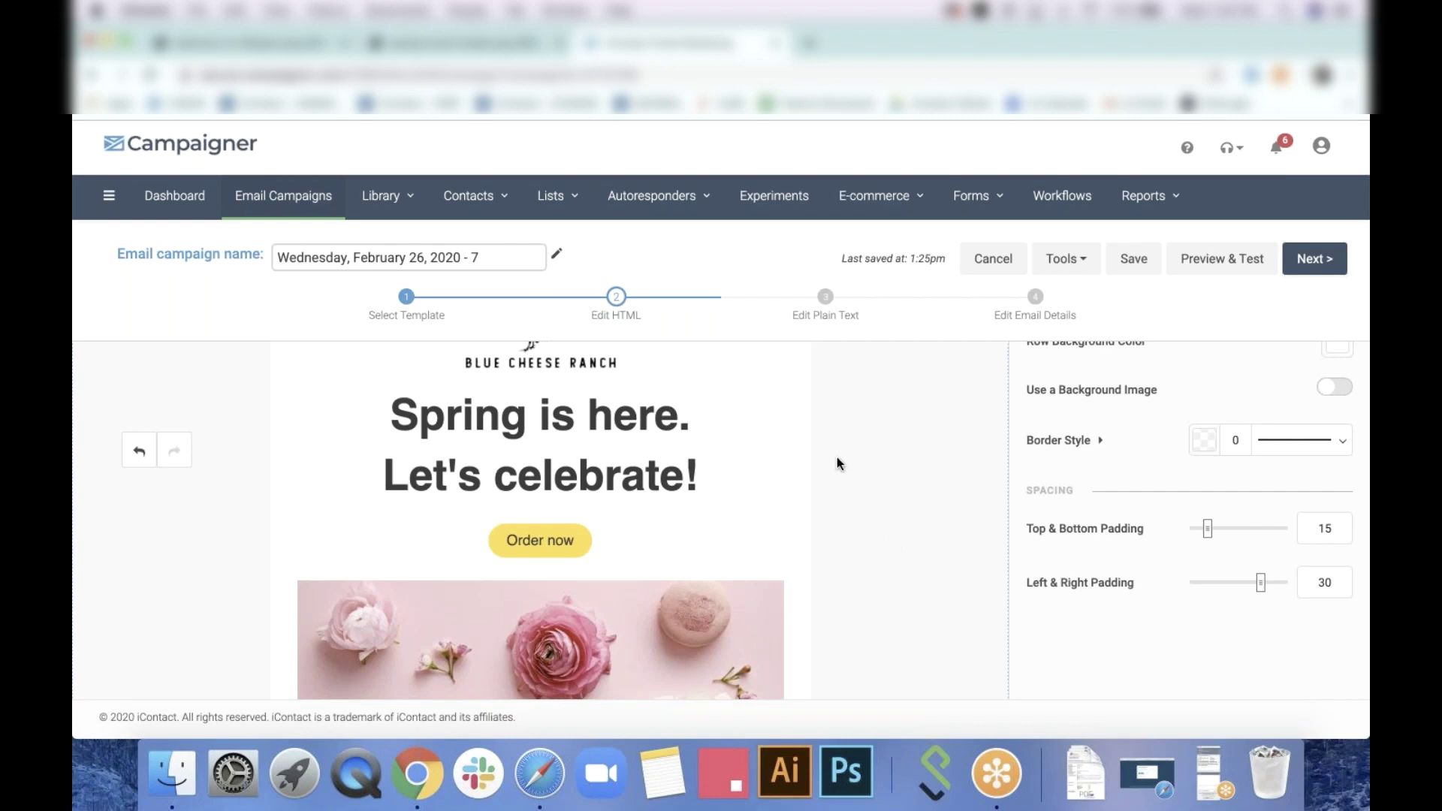
left_click(756, 479)
left_click(858, 517)
Check the 'Ideas for your office' heading, then show the available layouts in the Rows tab
scroll(869, 516, "down", 4)
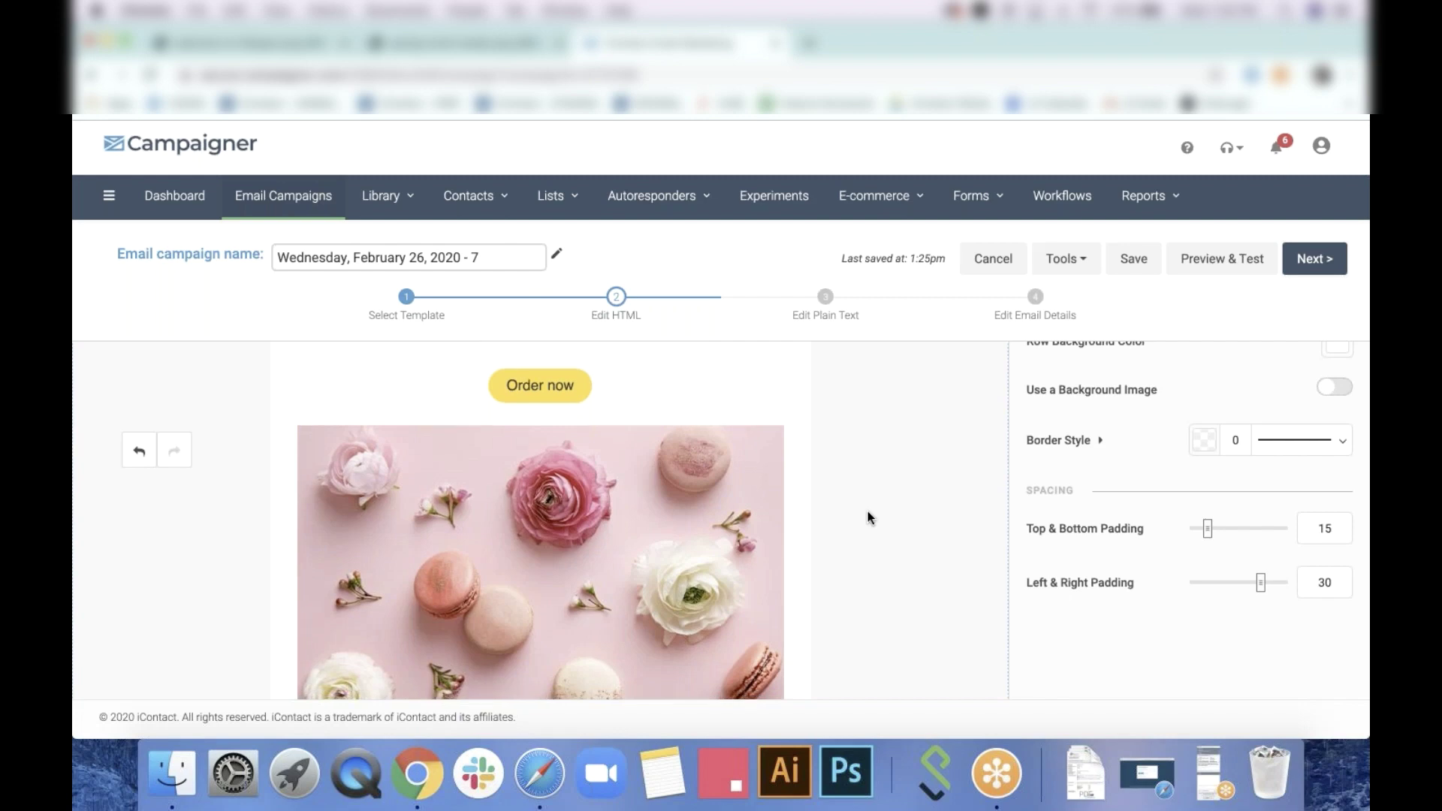
scroll(870, 517, "down", 5)
scroll(867, 512, "down", 2)
scroll(867, 512, "up", 5)
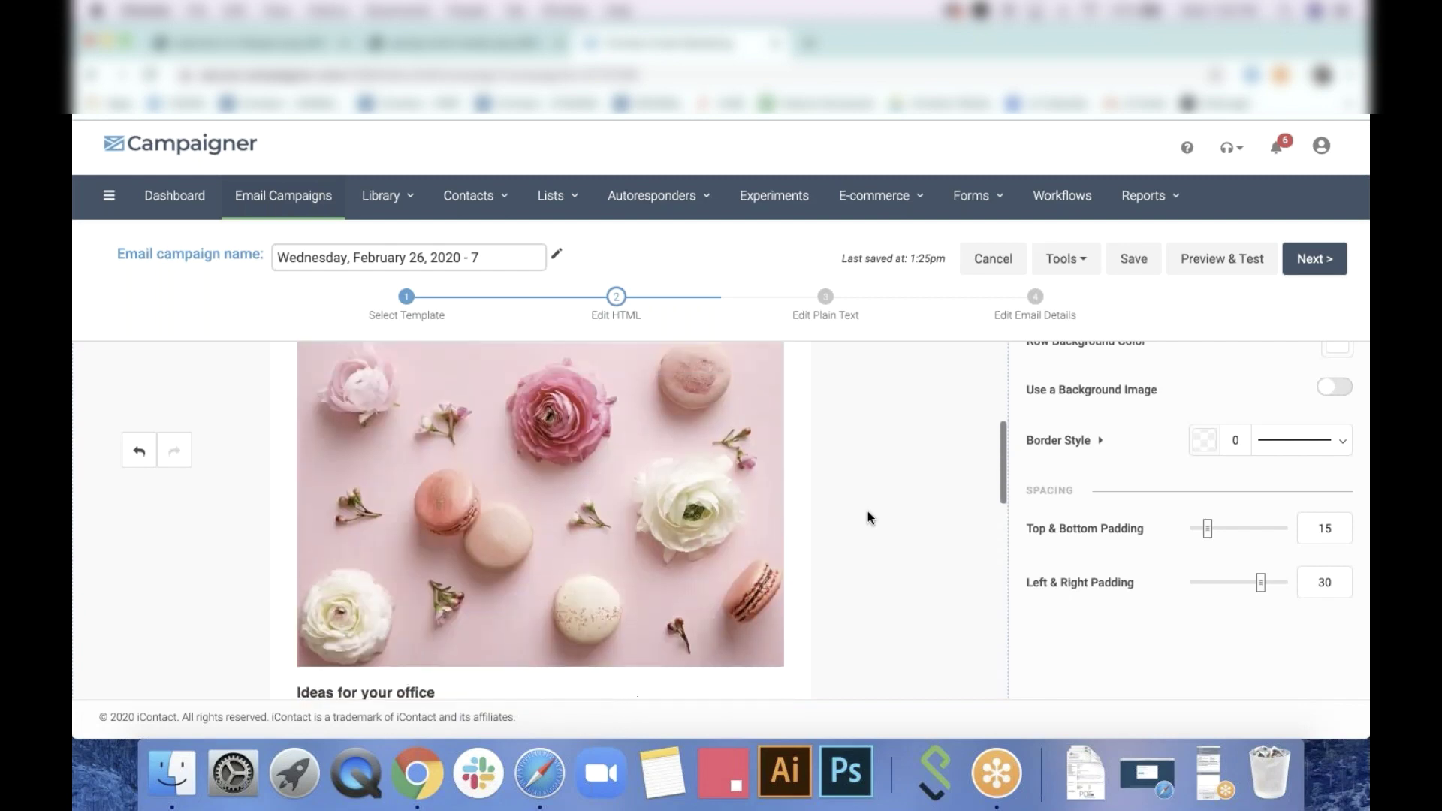
scroll(868, 517, "down", 3)
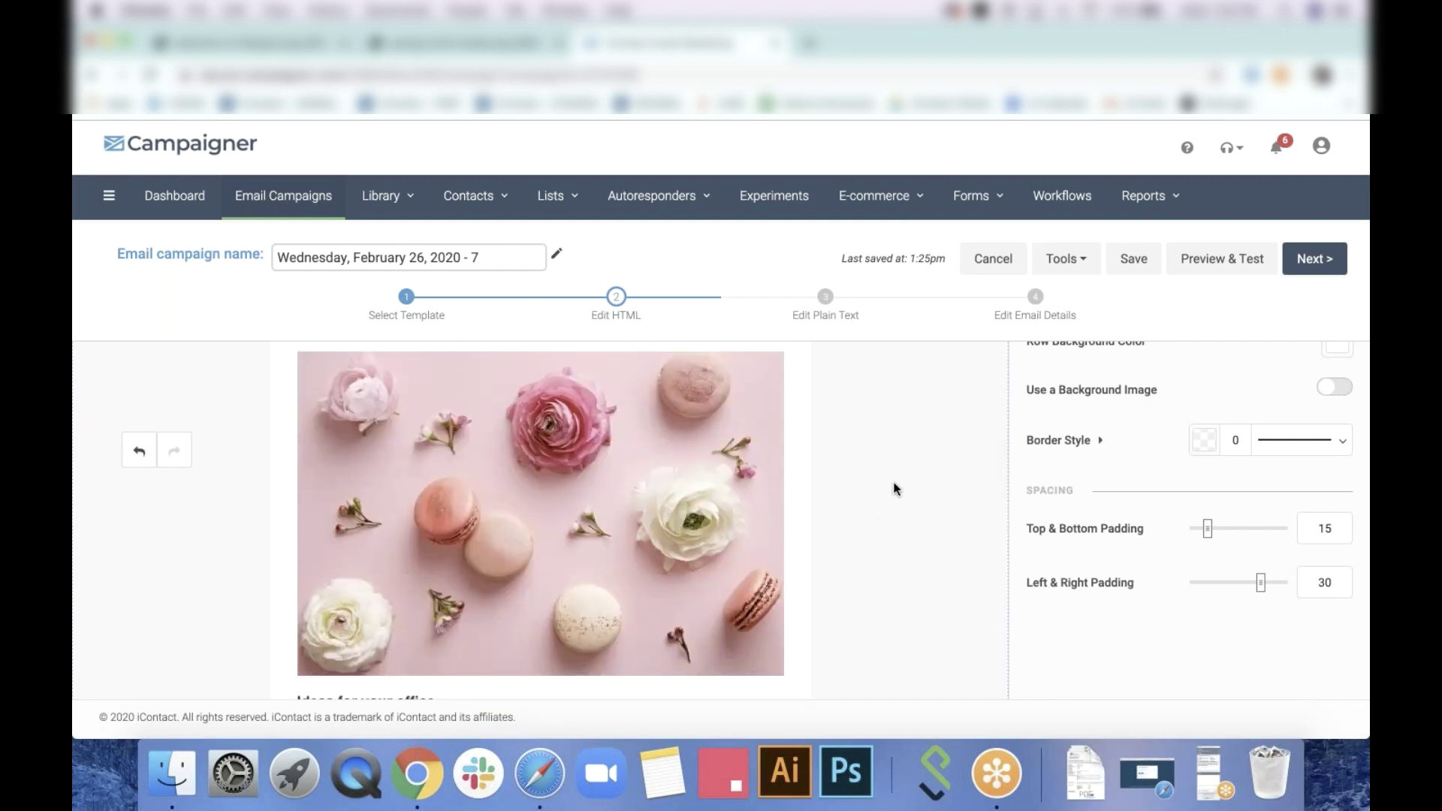
scroll(894, 489, "down", 2)
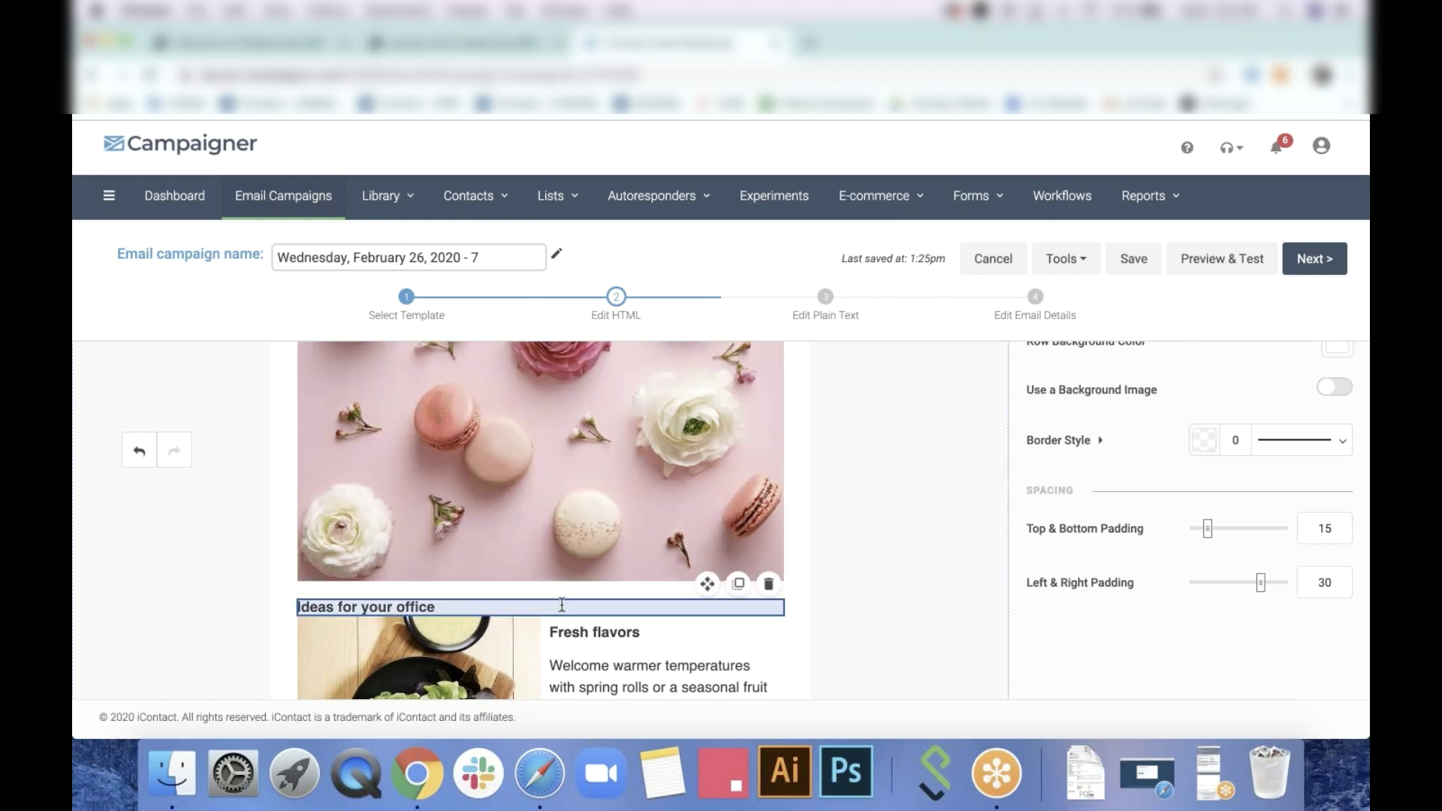
left_click(751, 511)
left_click(713, 607)
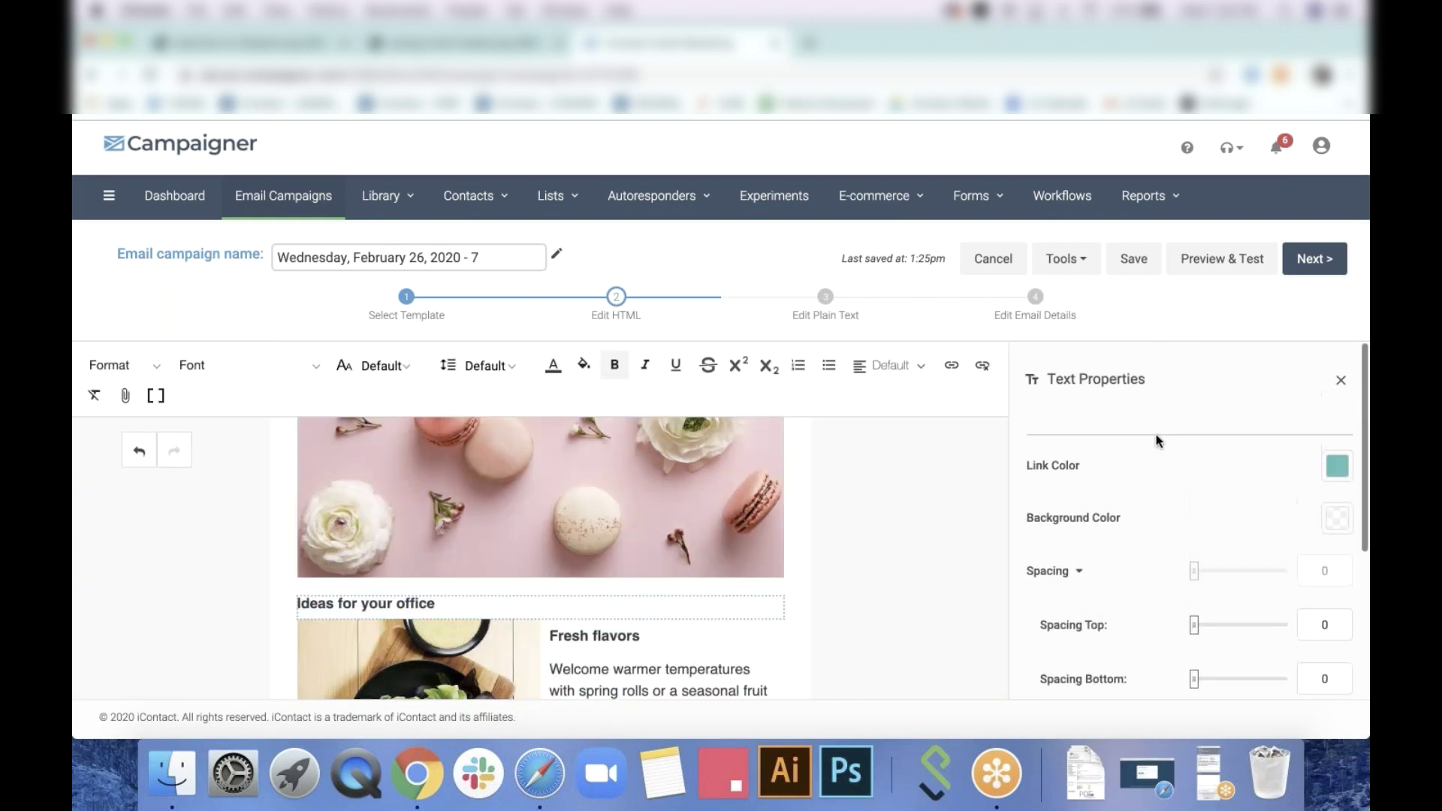
left_click(1341, 380)
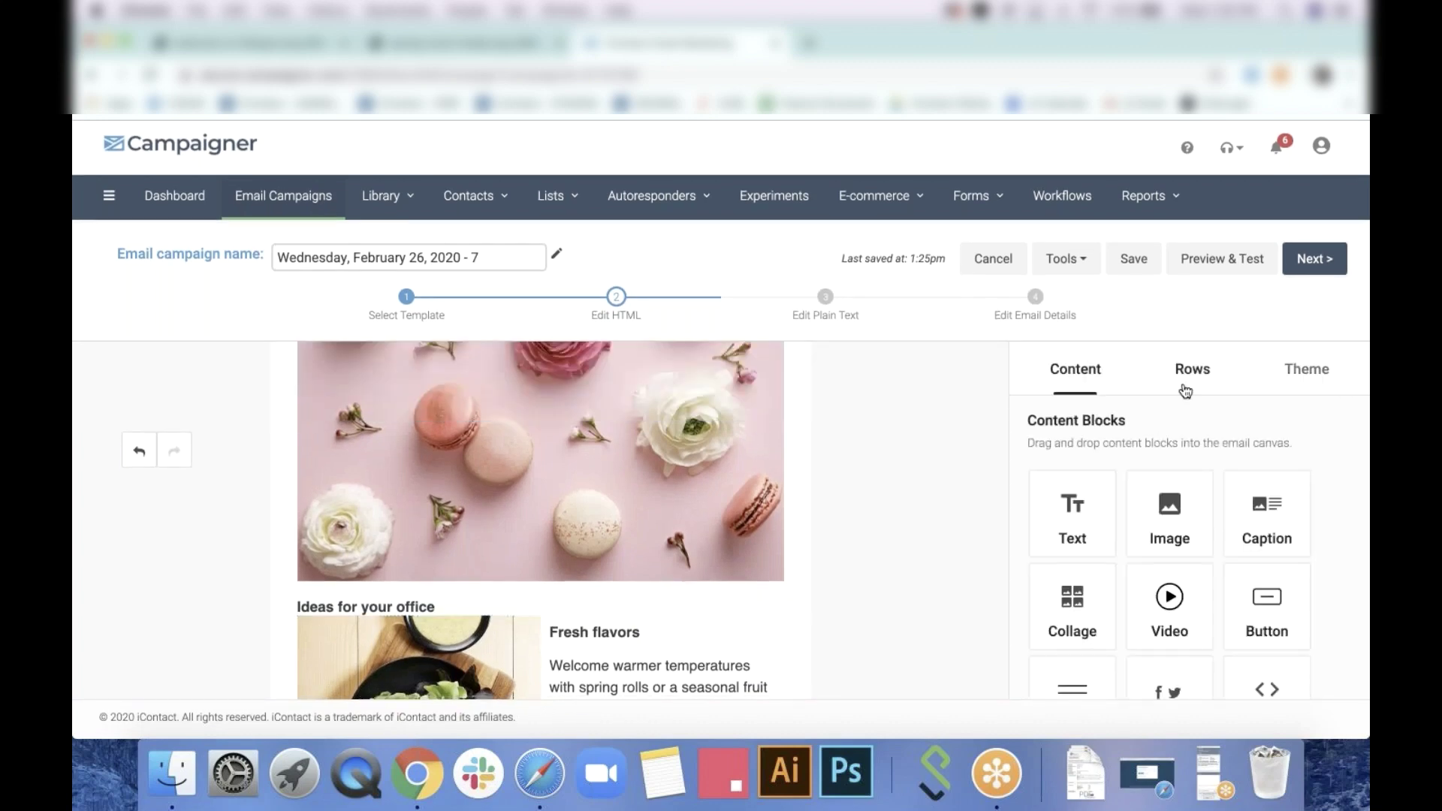
left_click(1190, 370)
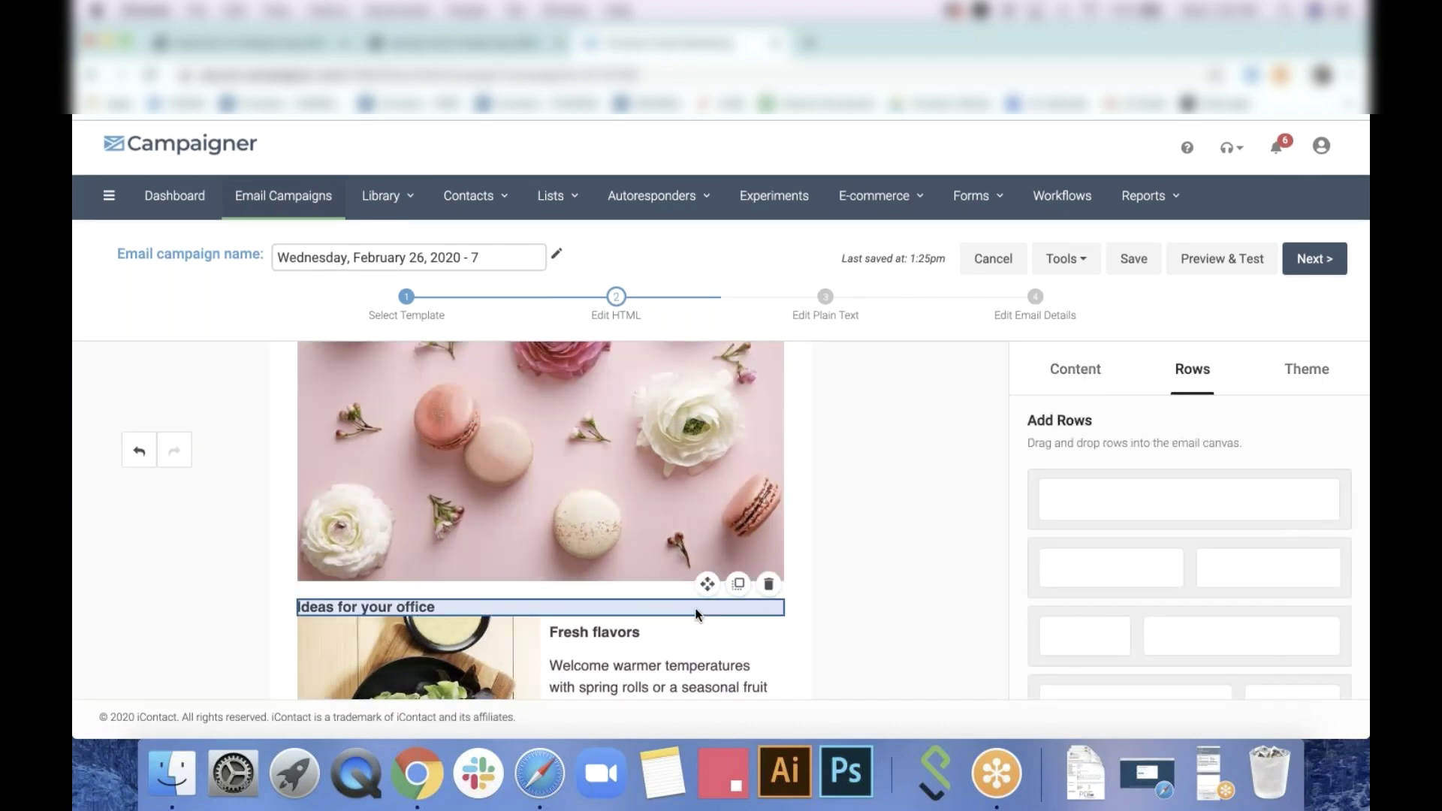
scroll(734, 586, "down", 2)
scroll(733, 587, "down", 2)
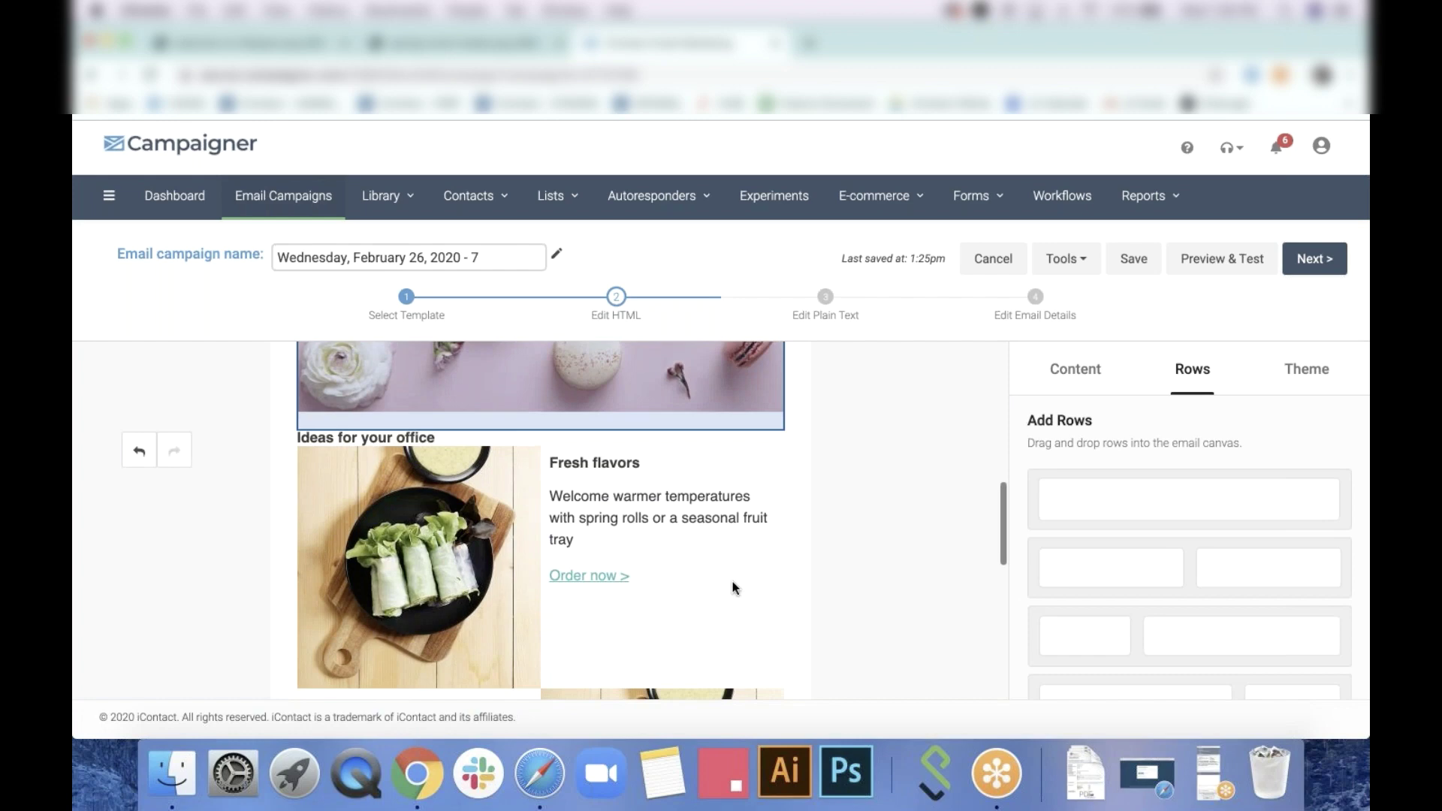
scroll(734, 588, "down", 5)
Duplicate the spring-roll Fresh flavors caption row and compare it against the reference design tab
left_click(739, 447)
scroll(1144, 520, "down", 5)
scroll(1143, 520, "up", 5)
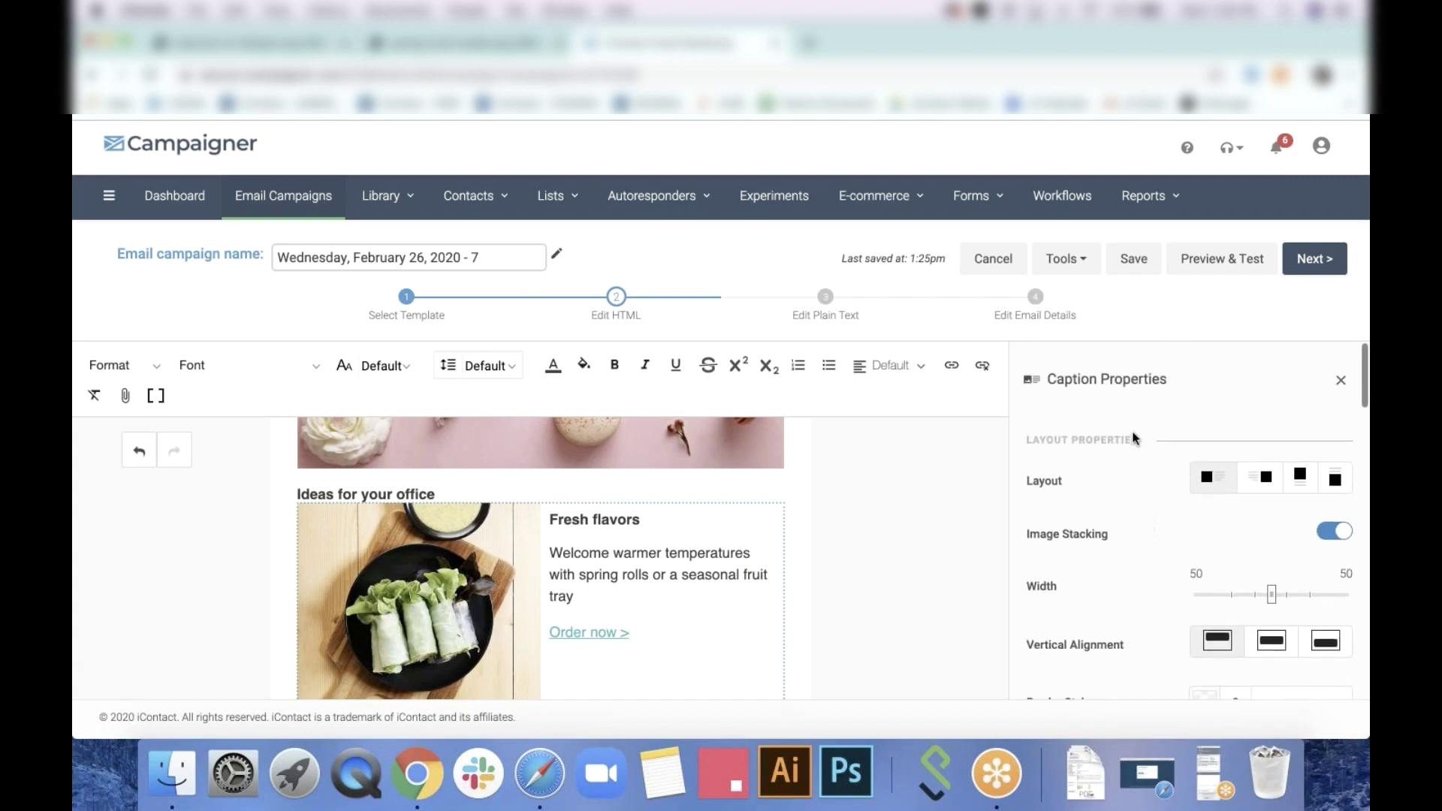
mouse_move(734, 541)
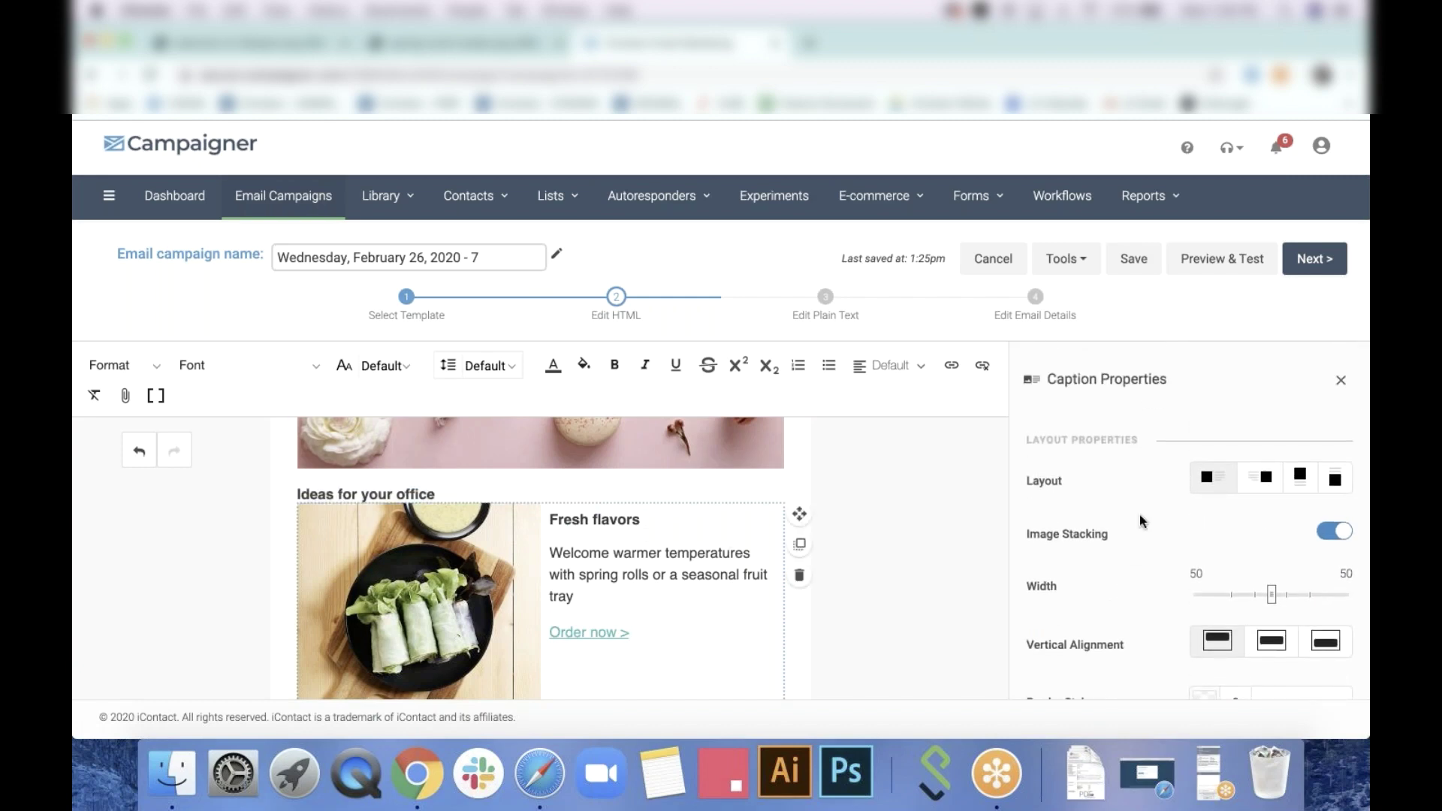
scroll(1139, 517, "down", 3)
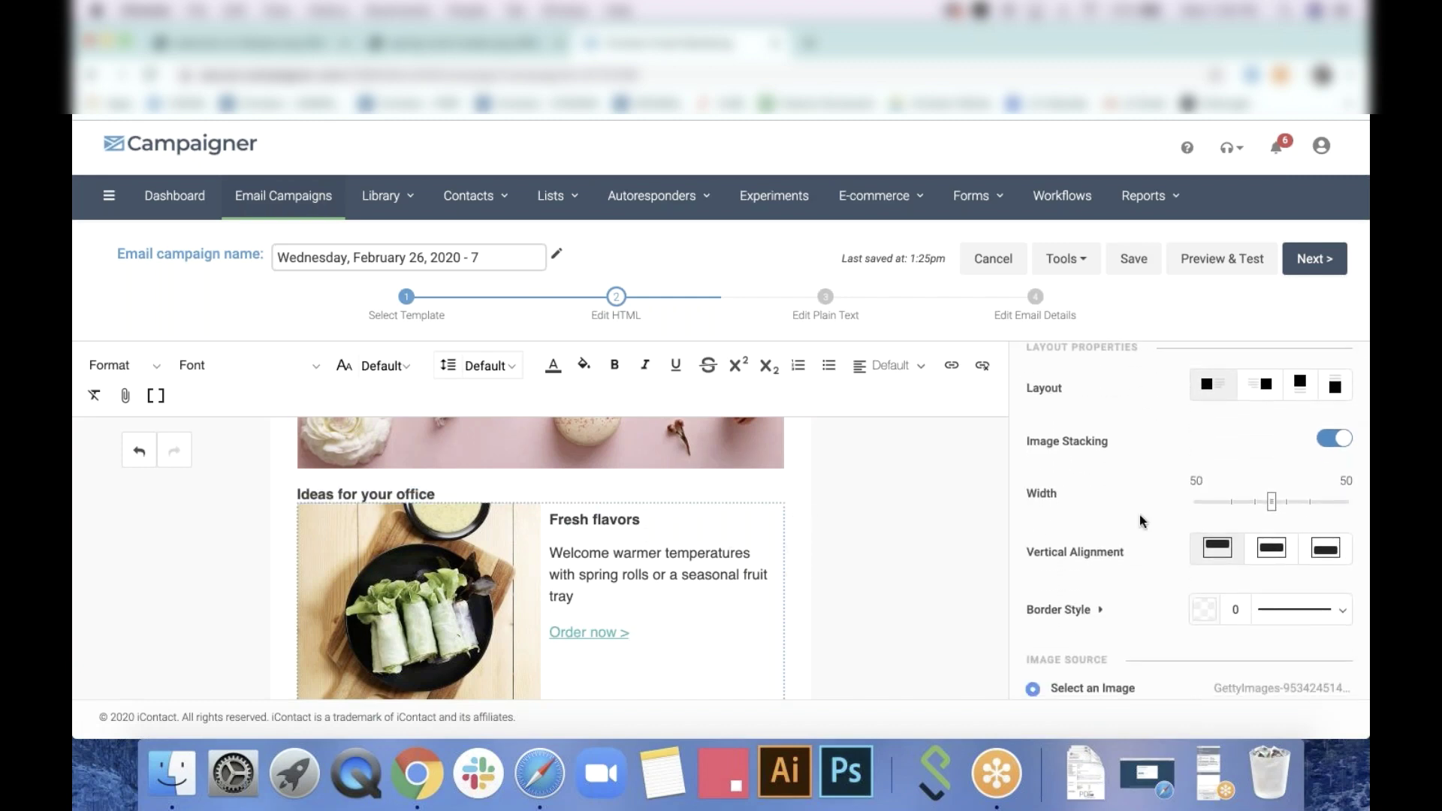
mouse_move(593, 537)
left_click(794, 557)
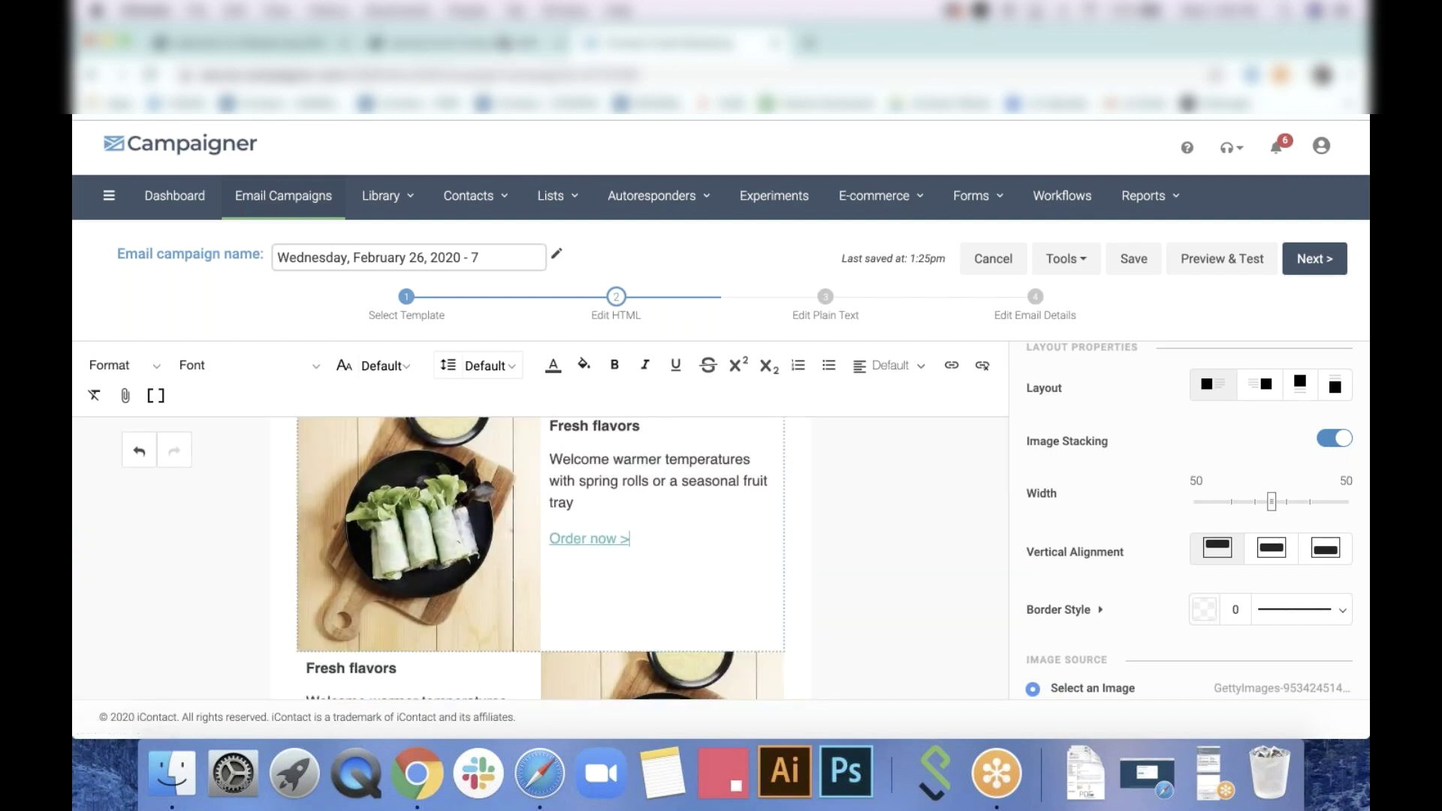
left_click(511, 45)
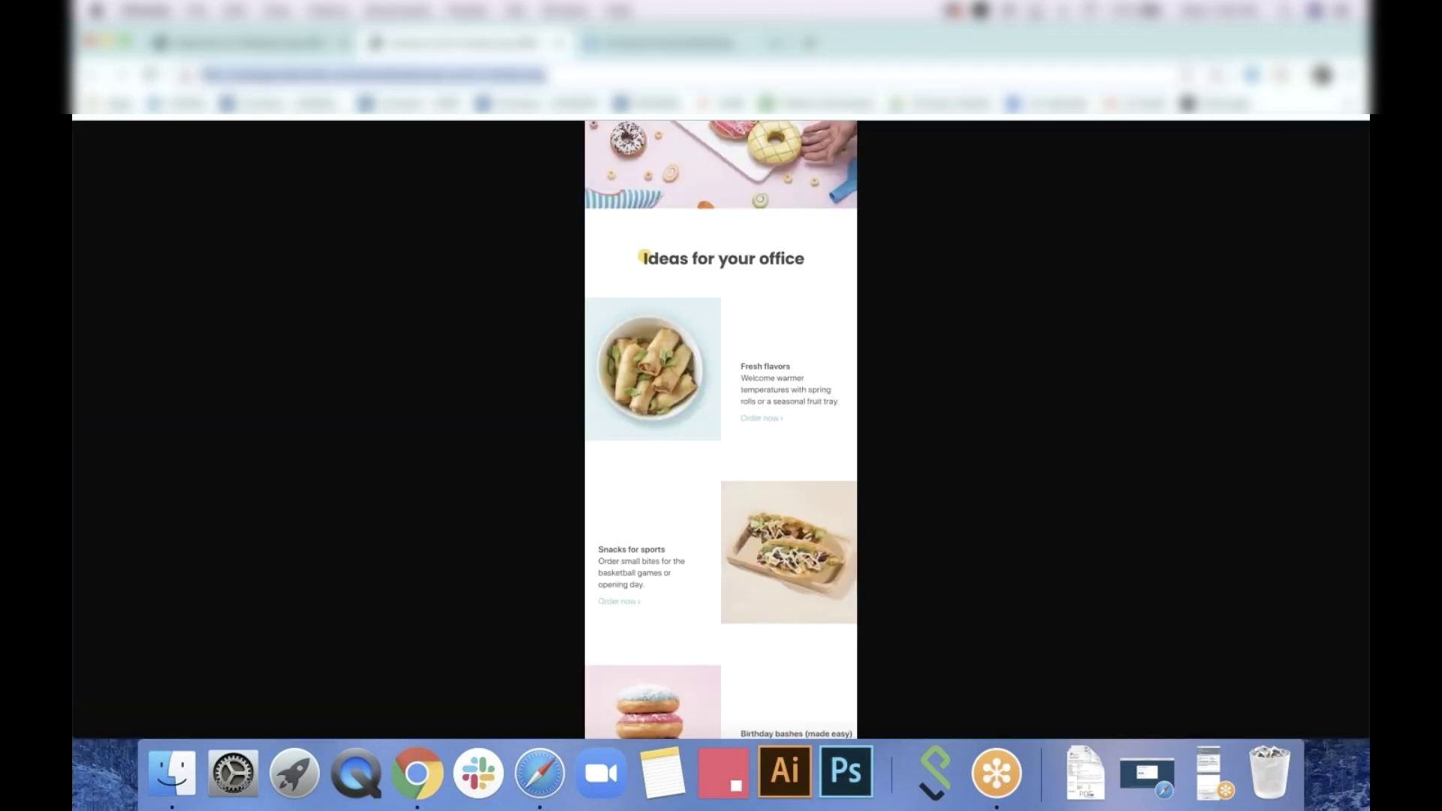
left_click(633, 55)
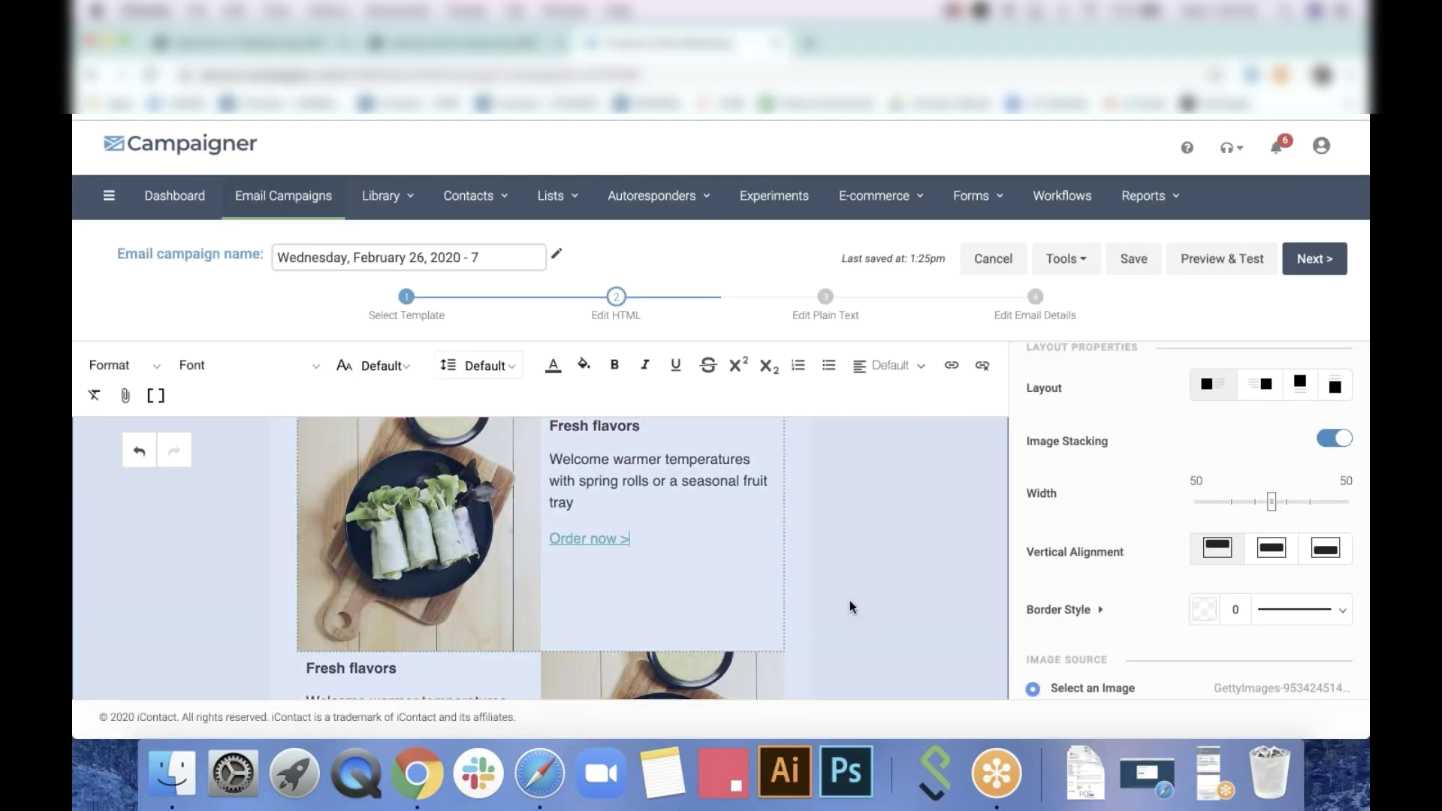
Set the caption block's bottom spacing to 50
scroll(1213, 614, "down", 4)
scroll(1341, 488, "down", 10)
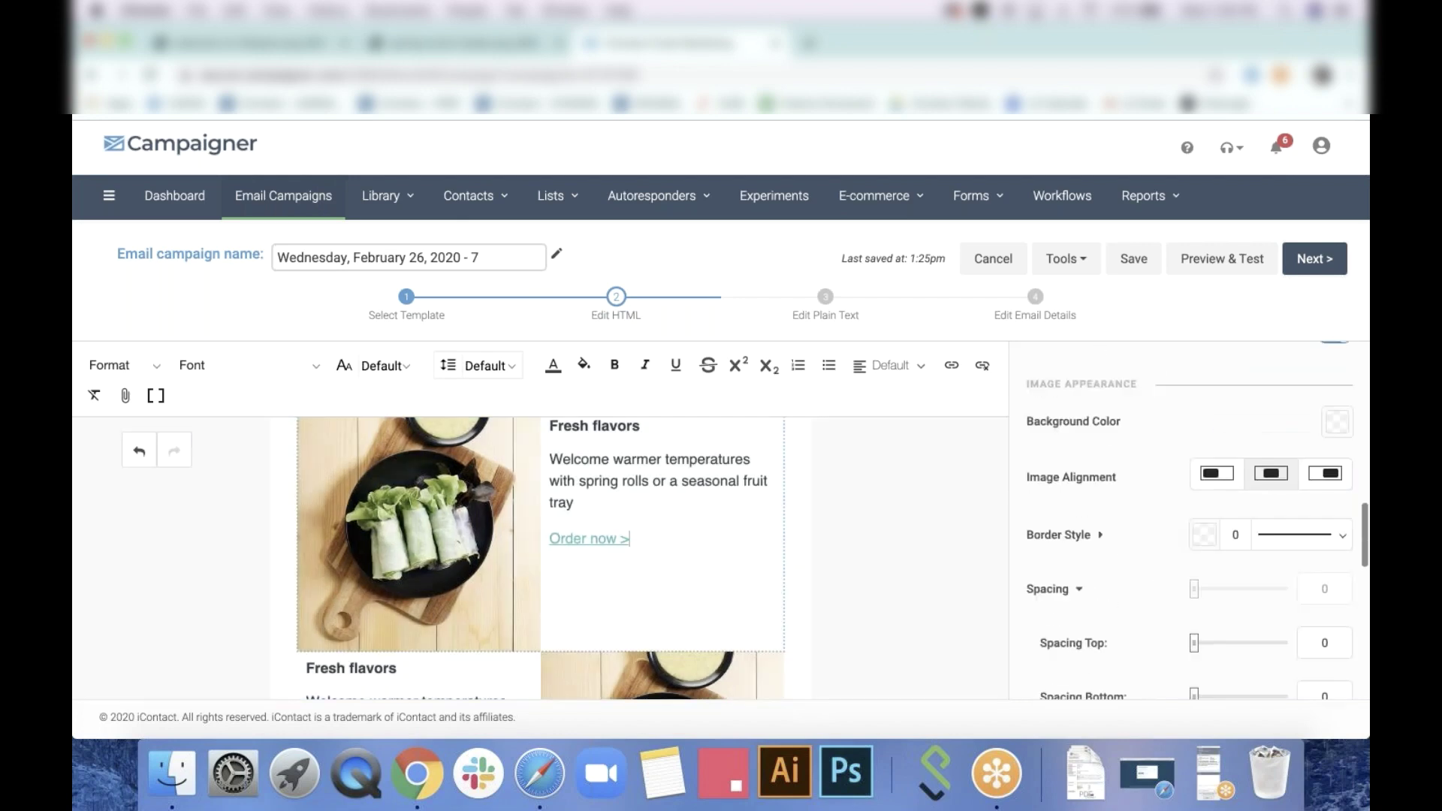
left_click(1341, 489)
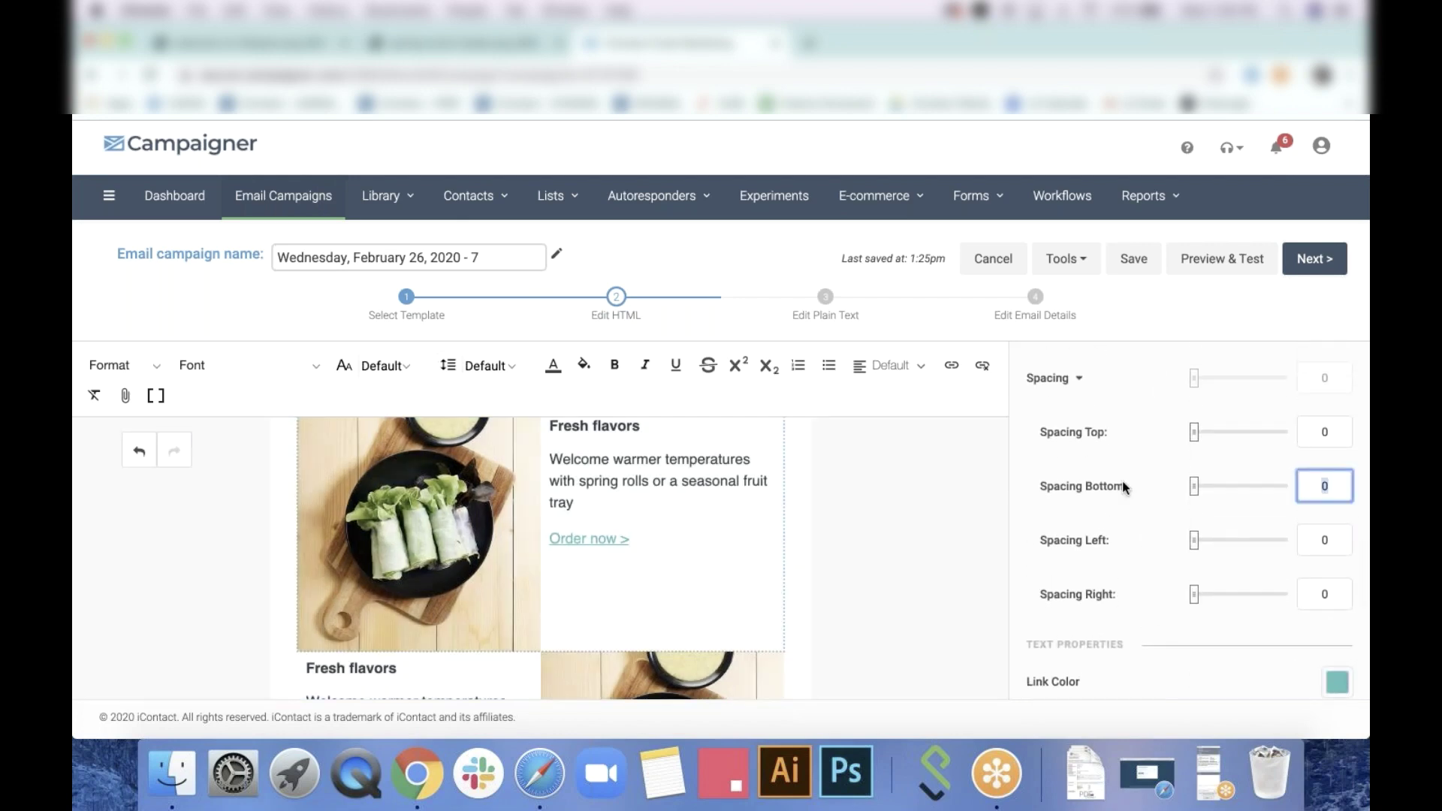
type("30")
key("BackSpace")
key("BackSpace")
type("50")
left_click(905, 535)
Turn off Show underline under the theme's Link Style so links aren't underlined
scroll(905, 535, "down", 1)
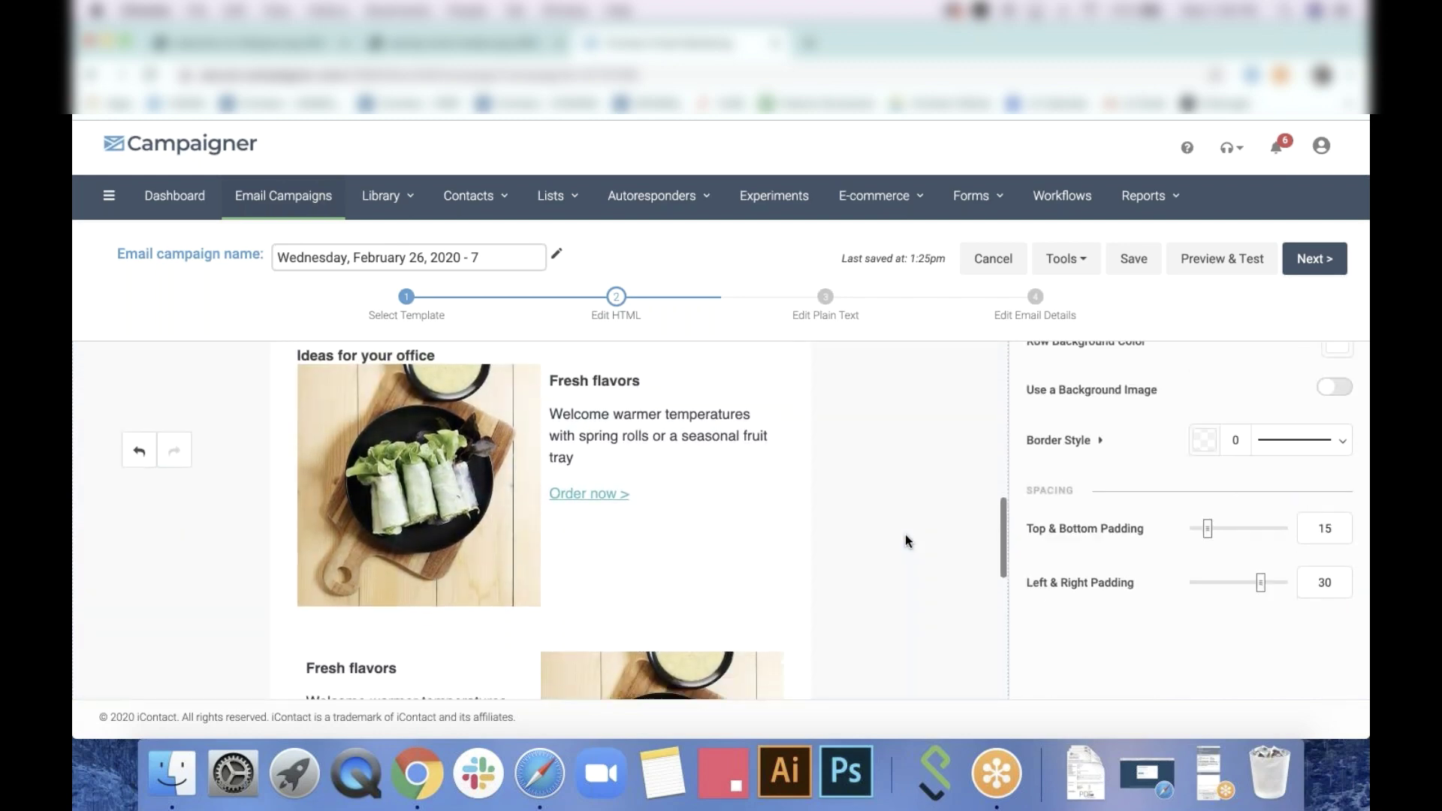
scroll(1240, 398, "up", 3)
left_click(1338, 381)
left_click(1337, 382)
scroll(1280, 534, "down", 3)
scroll(1280, 534, "down", 5)
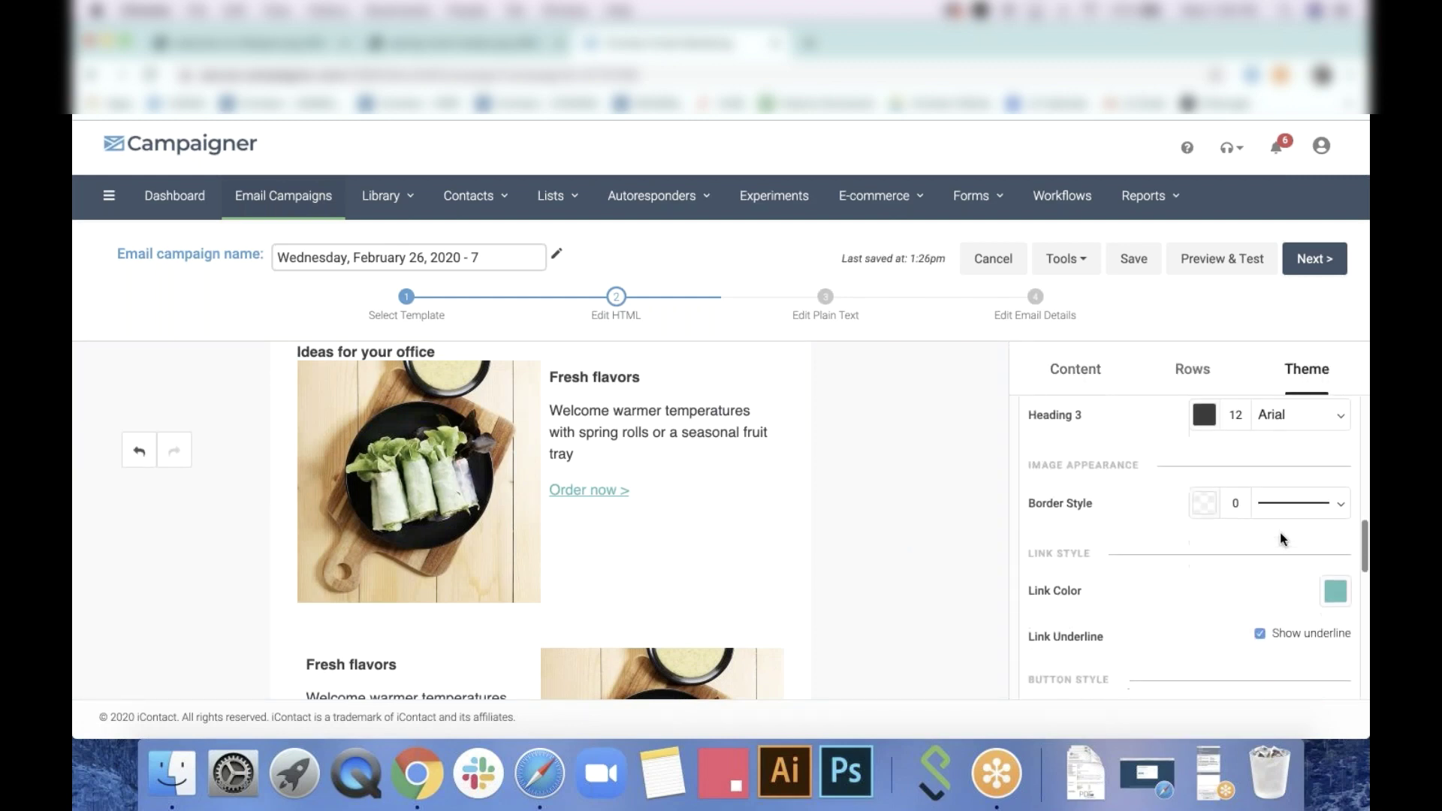
left_click(1260, 563)
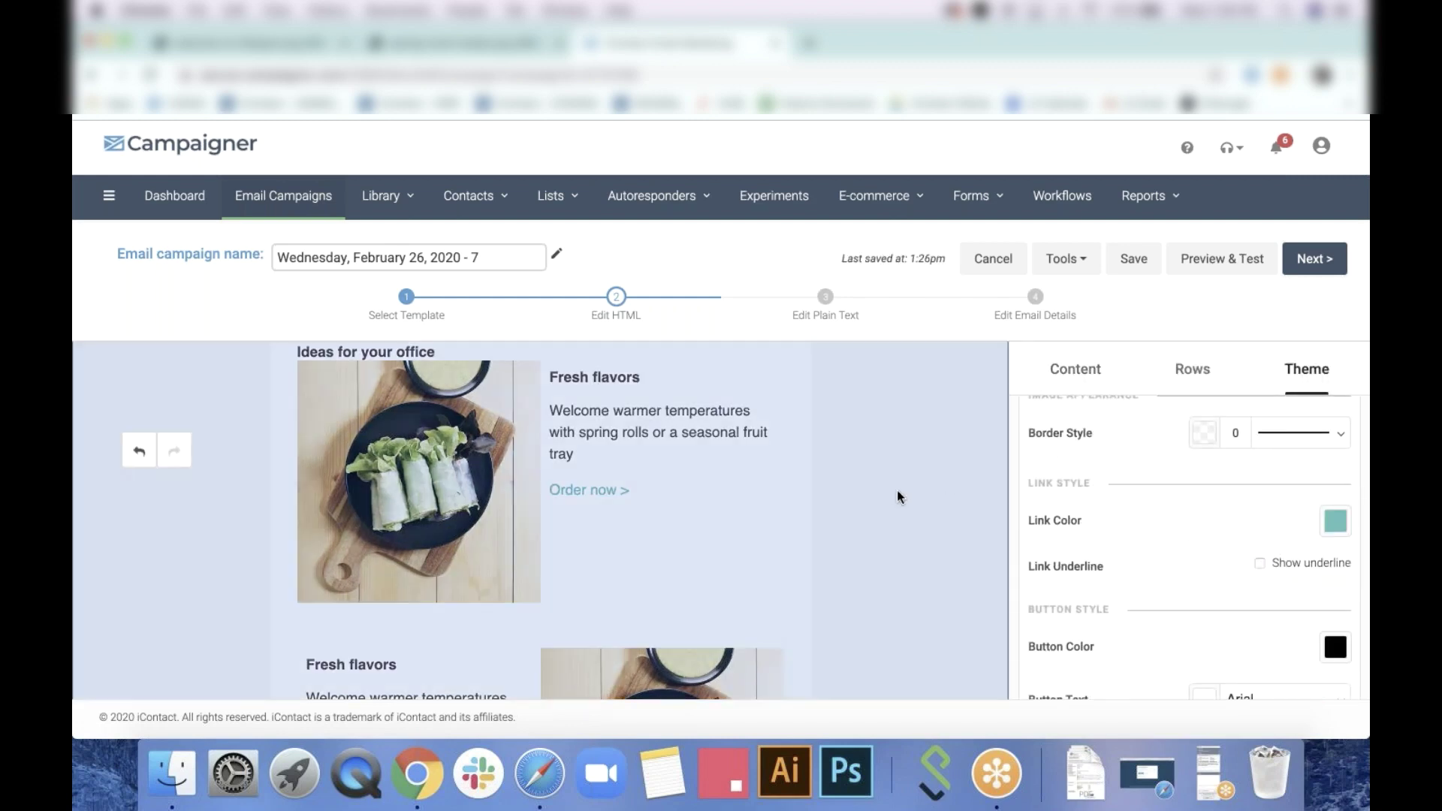
scroll(897, 490, "down", 6)
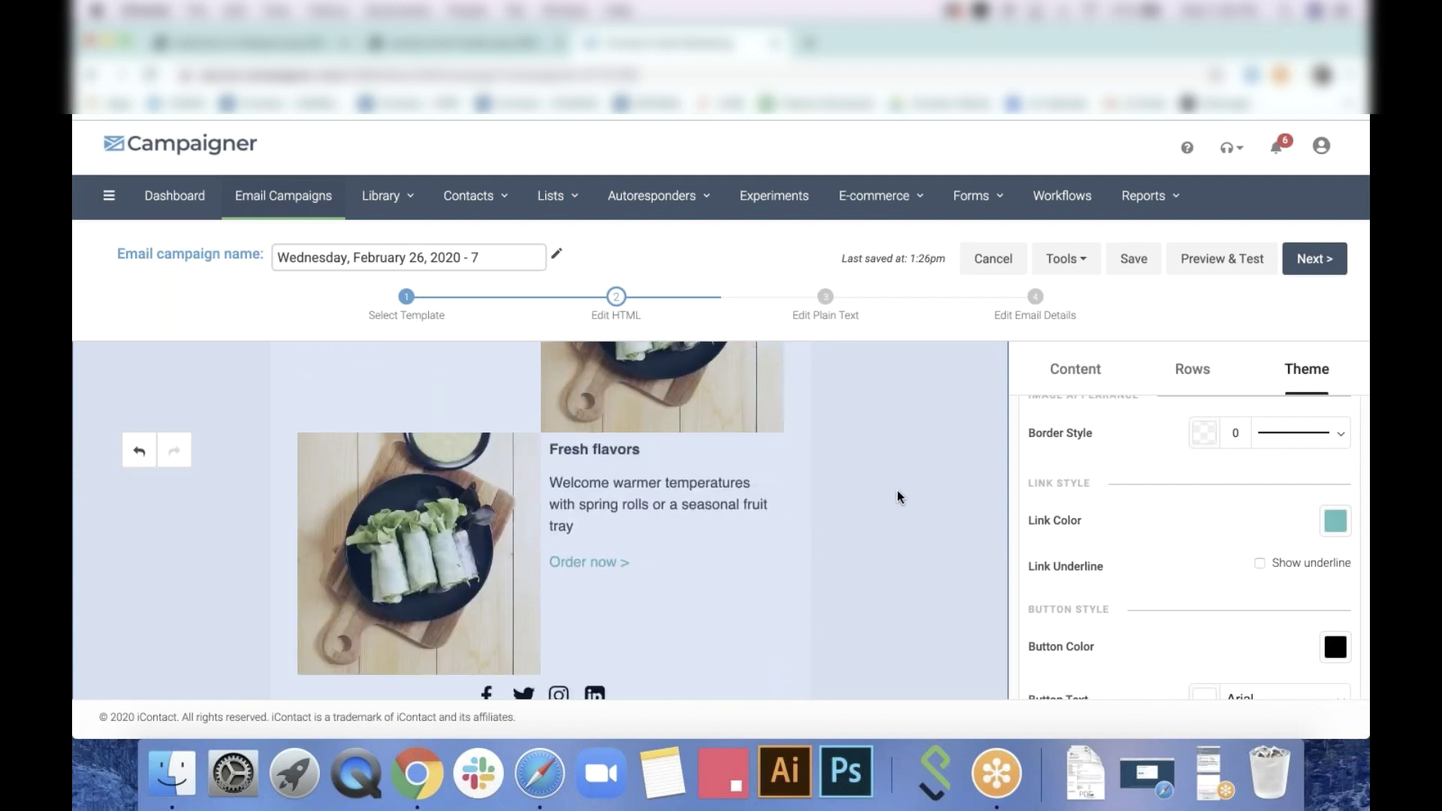
scroll(874, 462, "up", 4)
left_click(828, 439)
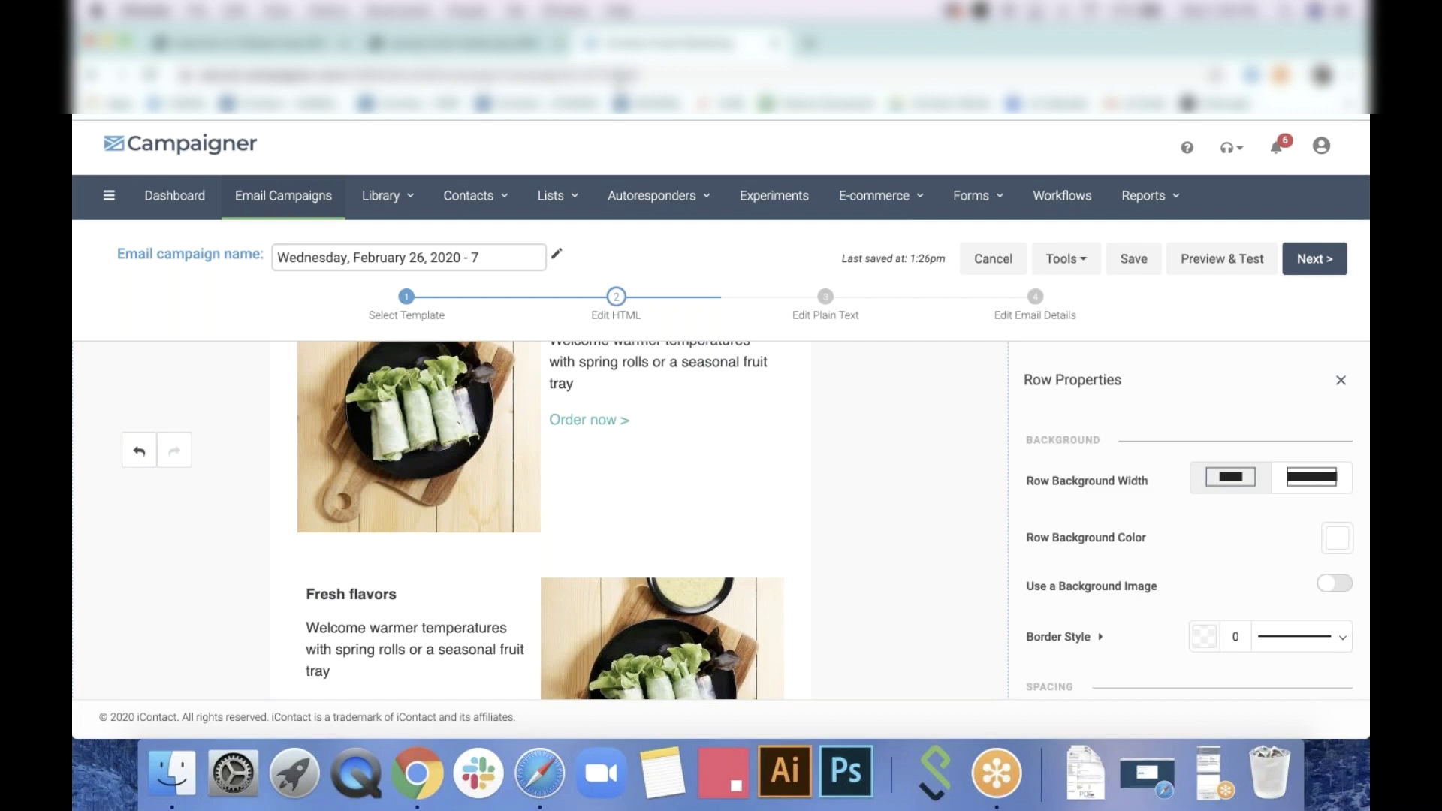
left_click(505, 45)
scroll(662, 400, "down", 5)
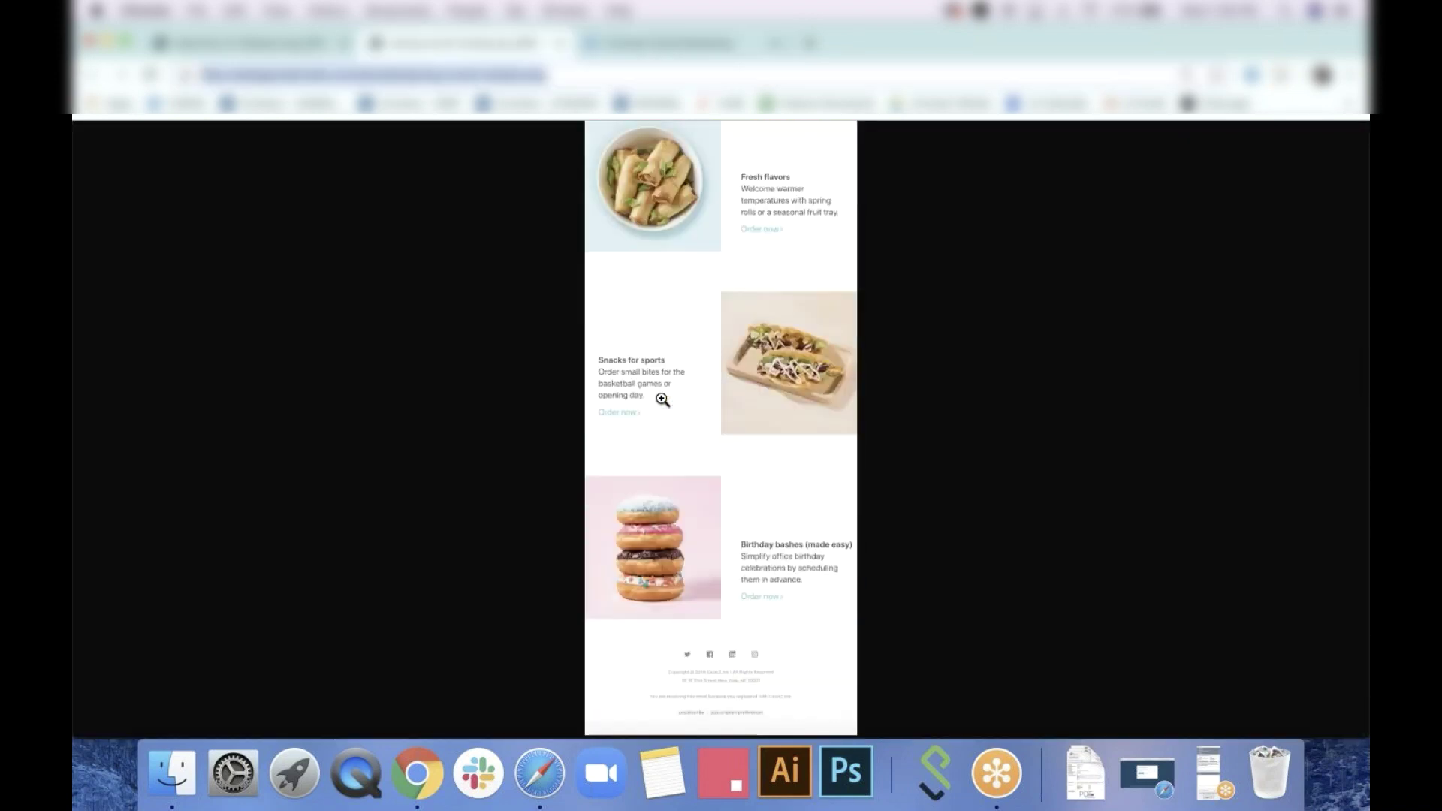
scroll(715, 387, "up", 3)
scroll(717, 390, "up", 5)
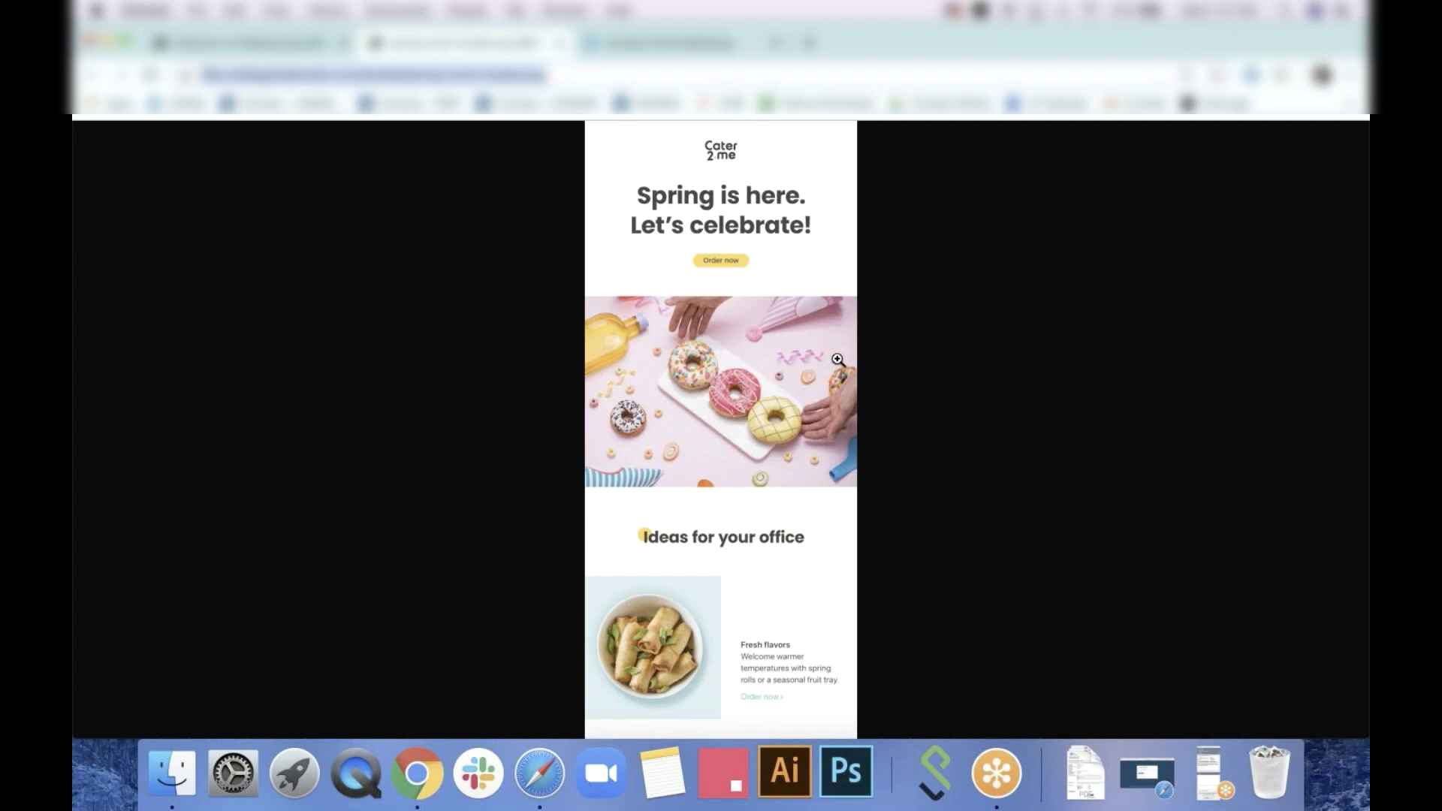
scroll(837, 360, "down", 3)
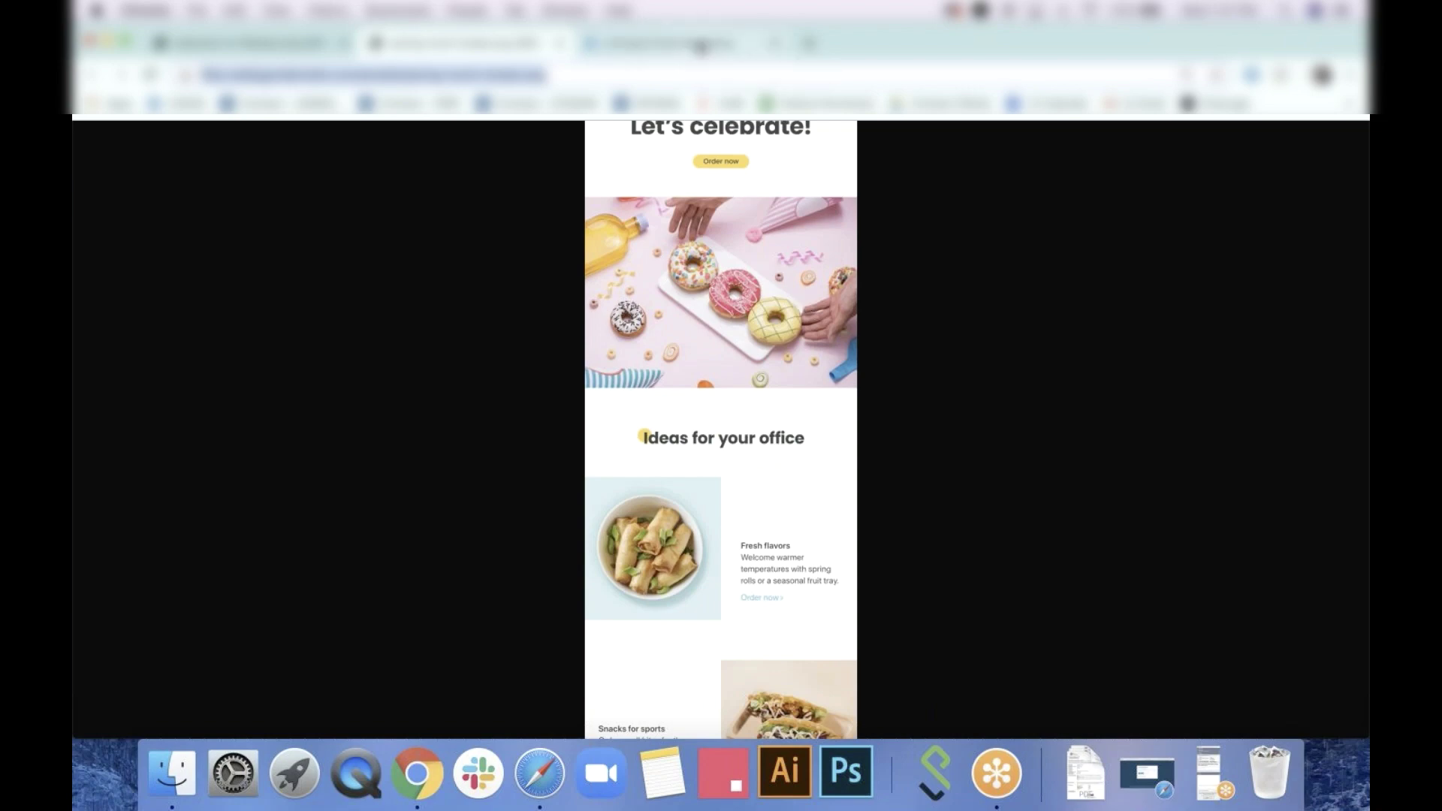
left_click(700, 46)
scroll(746, 411, "down", 1)
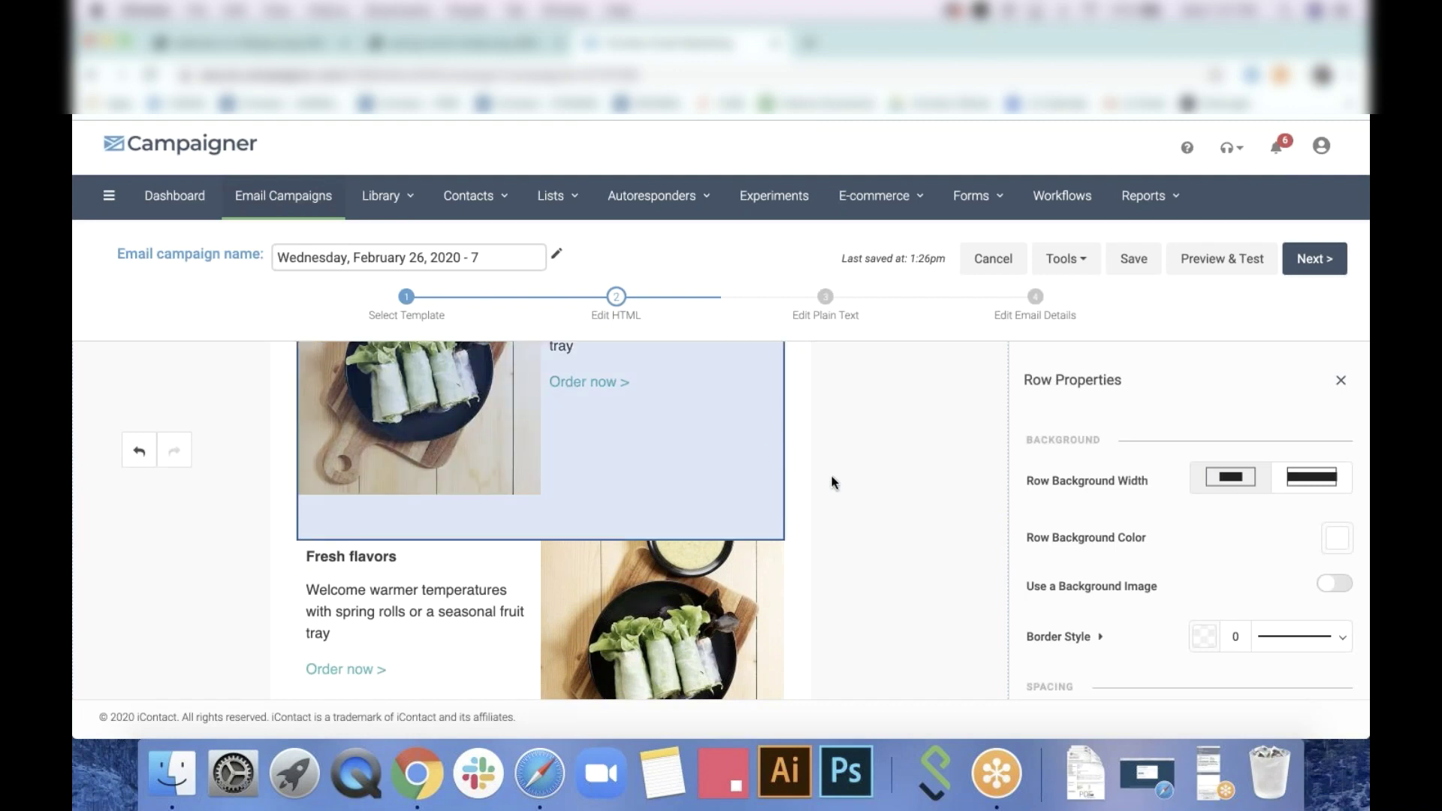
Open Caption Properties for the text-left, image-right spring-roll Fresh flavors block
scroll(832, 515, "up", 5)
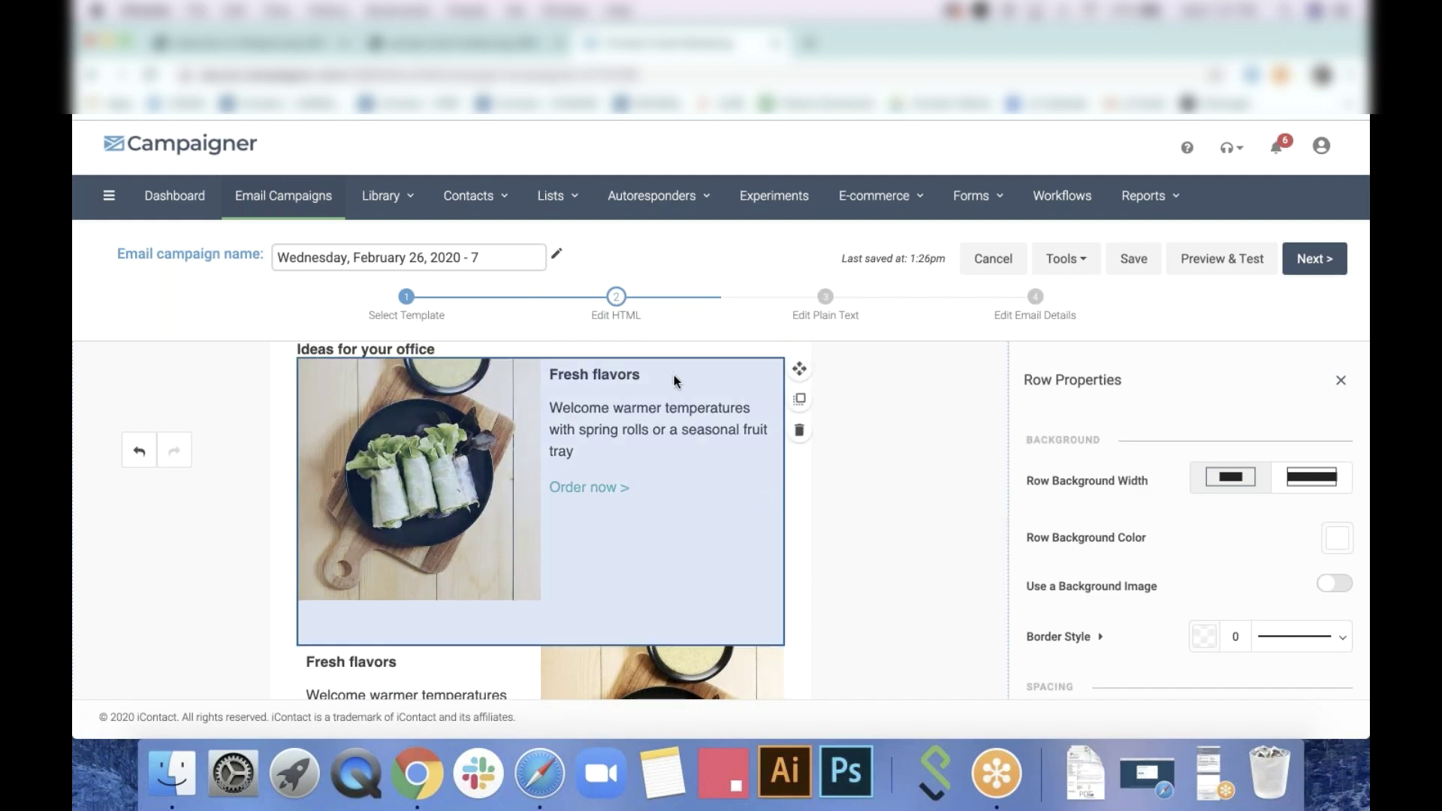
scroll(846, 496, "down", 5)
scroll(847, 496, "down", 7)
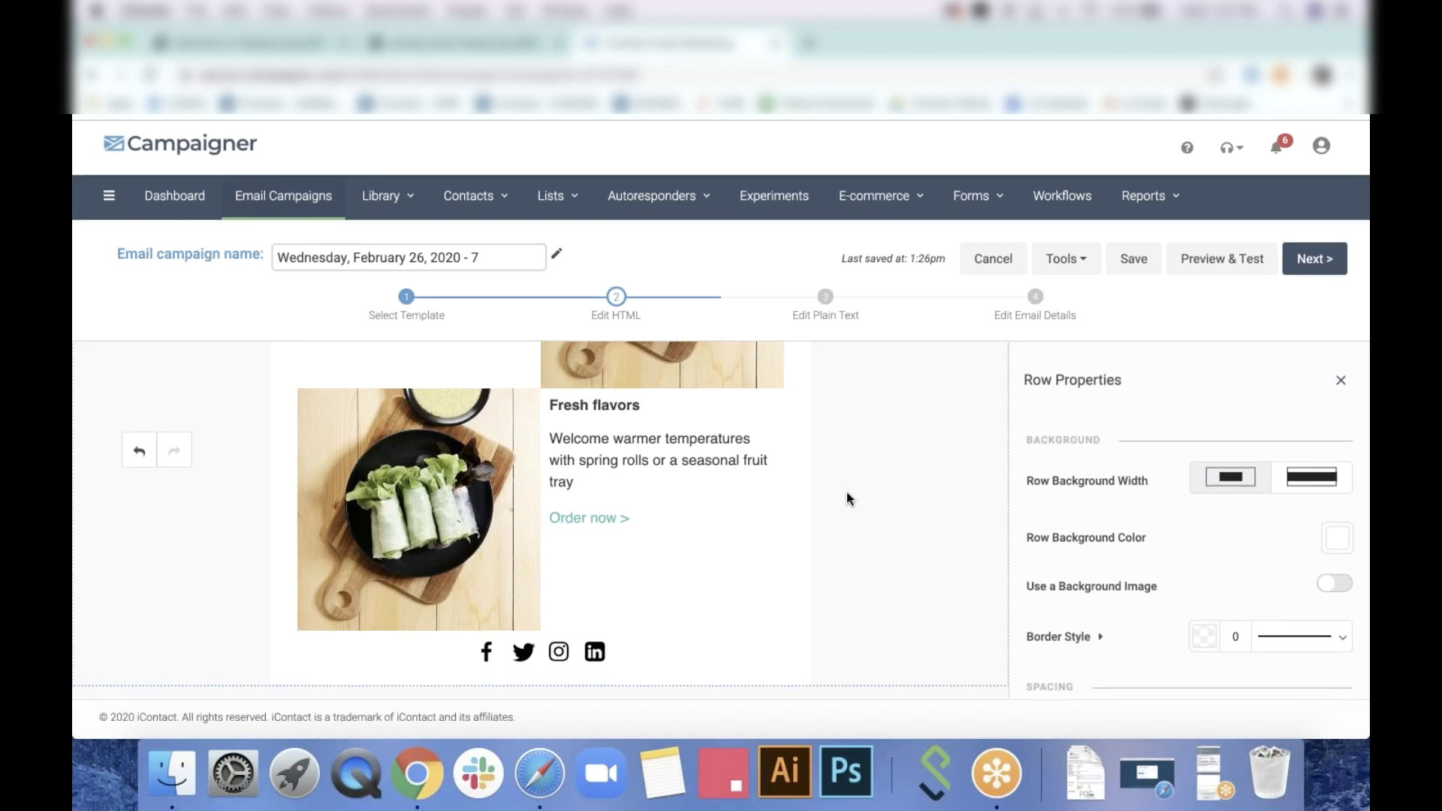
left_click(438, 520)
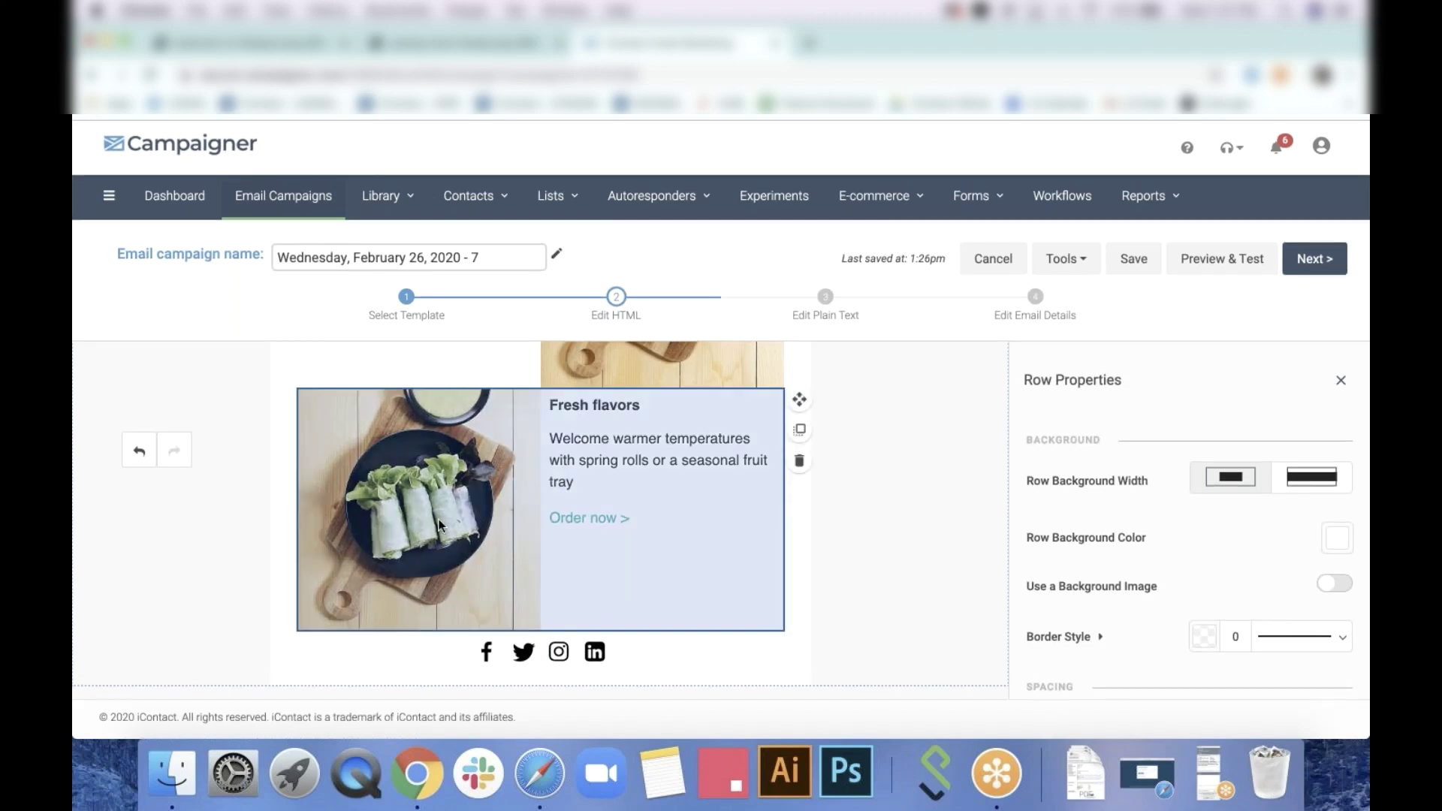
left_click(693, 489)
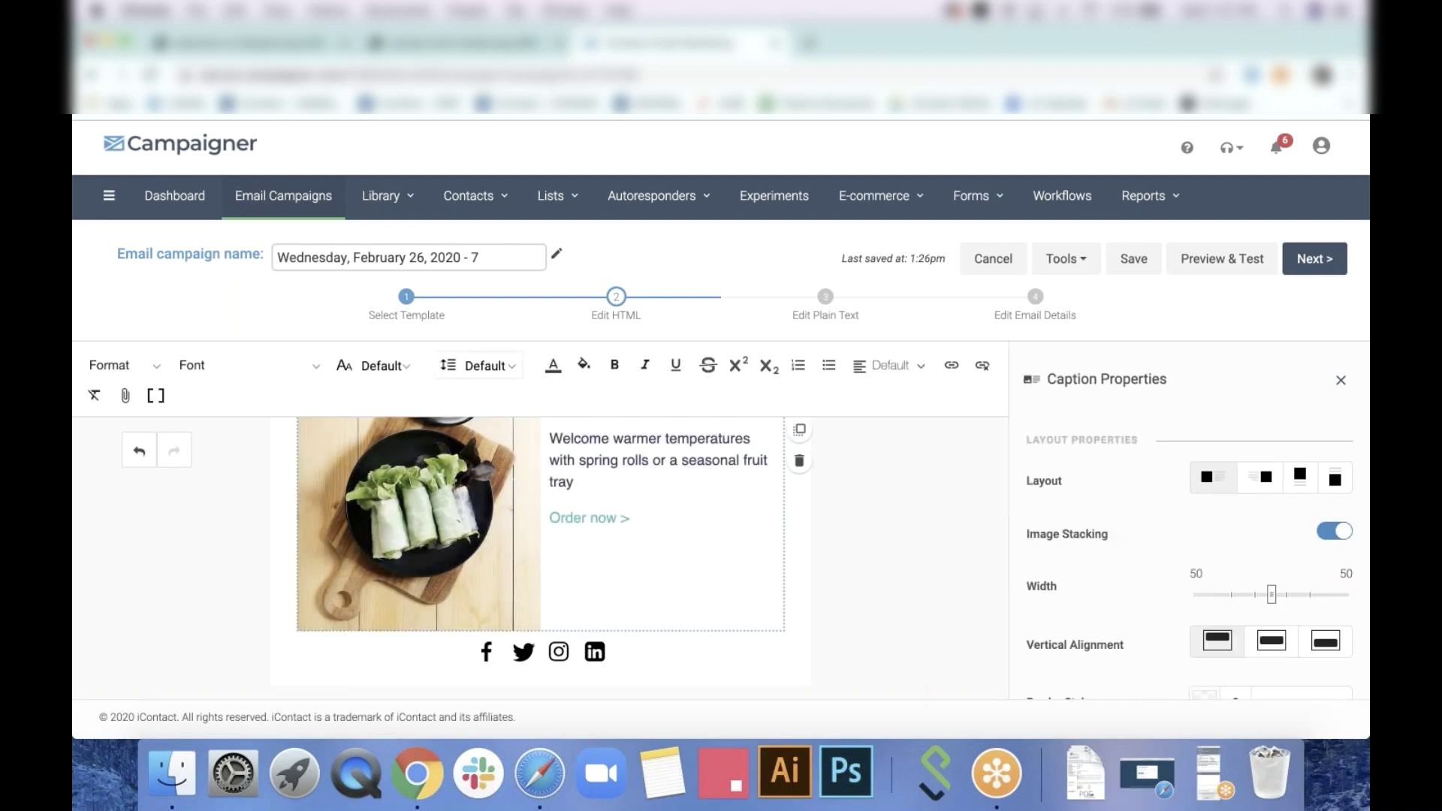
scroll(855, 493, "up", 6)
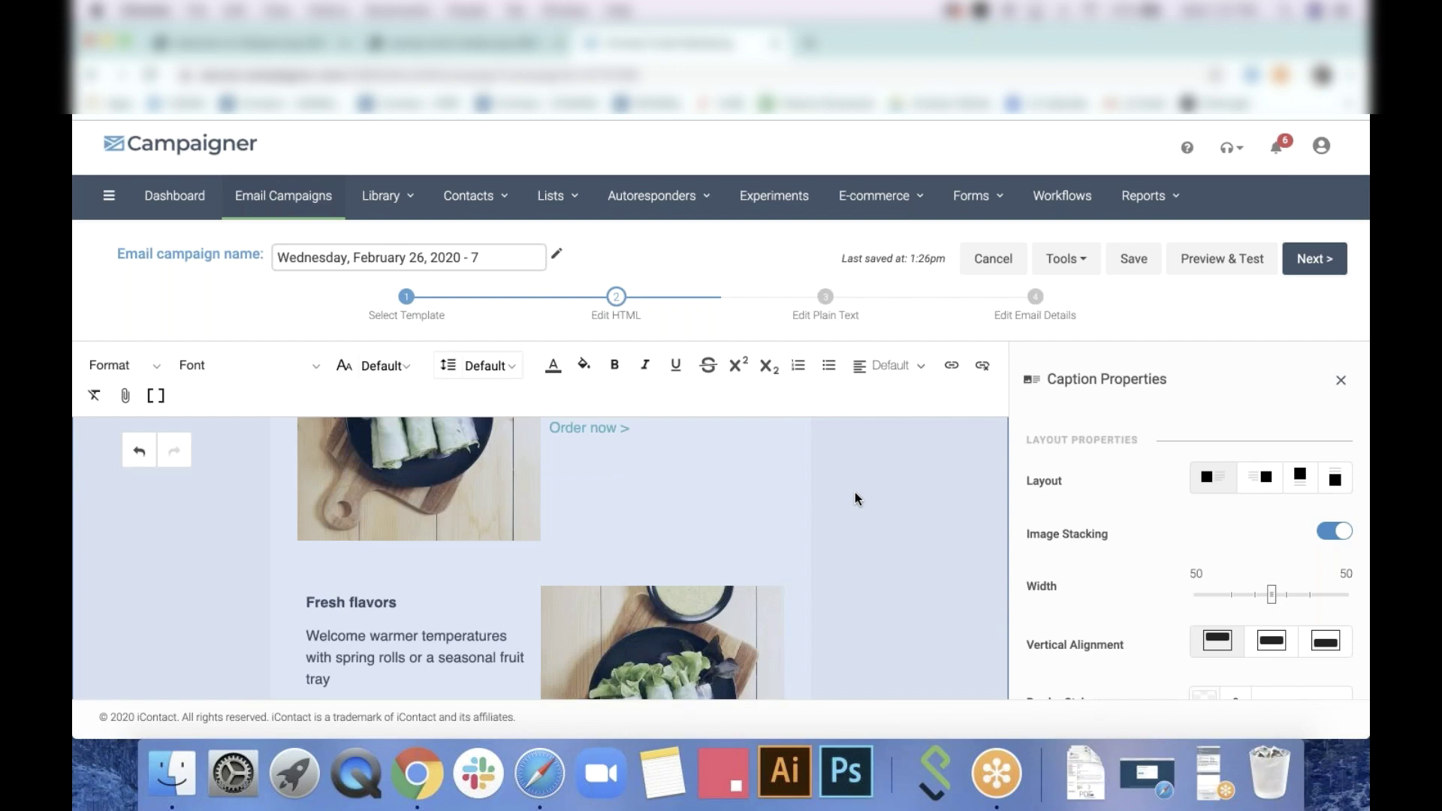
scroll(855, 493, "down", 2)
Replace the caption photo with GettyImages-1133352913.jpg from page 2 of My Files
left_click(699, 519)
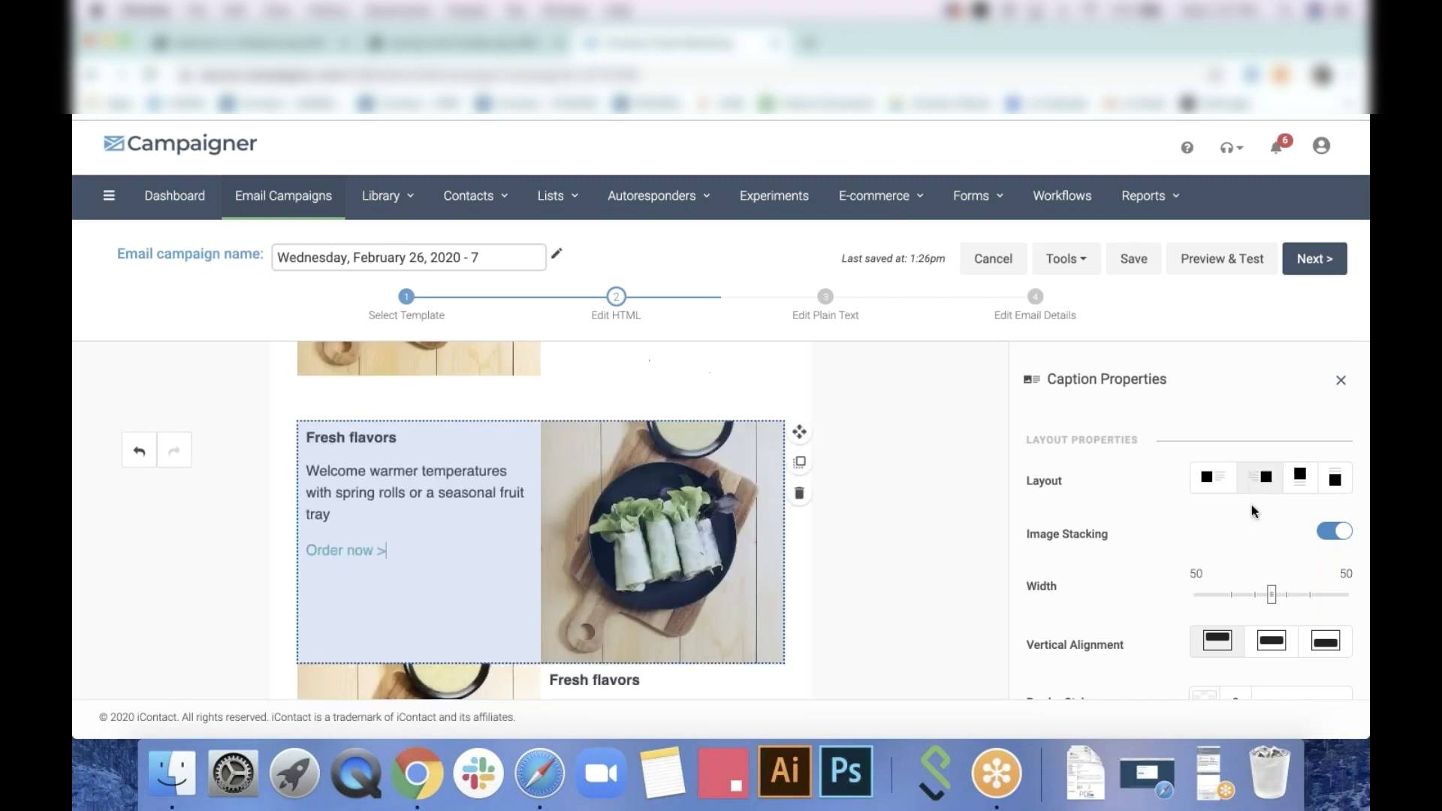
scroll(1262, 529, "down", 4)
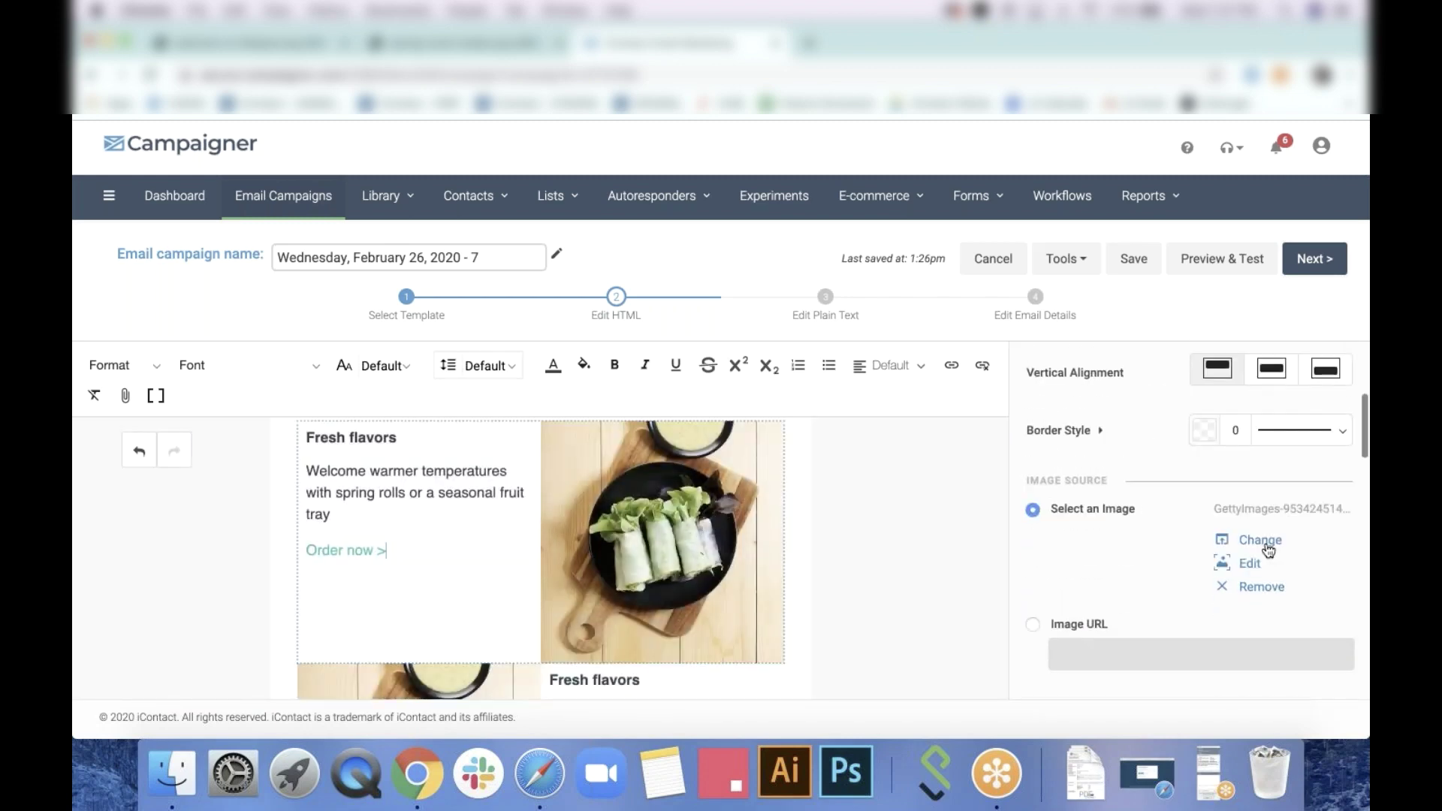
left_click(1266, 547)
scroll(760, 550, "down", 10)
scroll(760, 550, "down", 8)
scroll(760, 551, "down", 2)
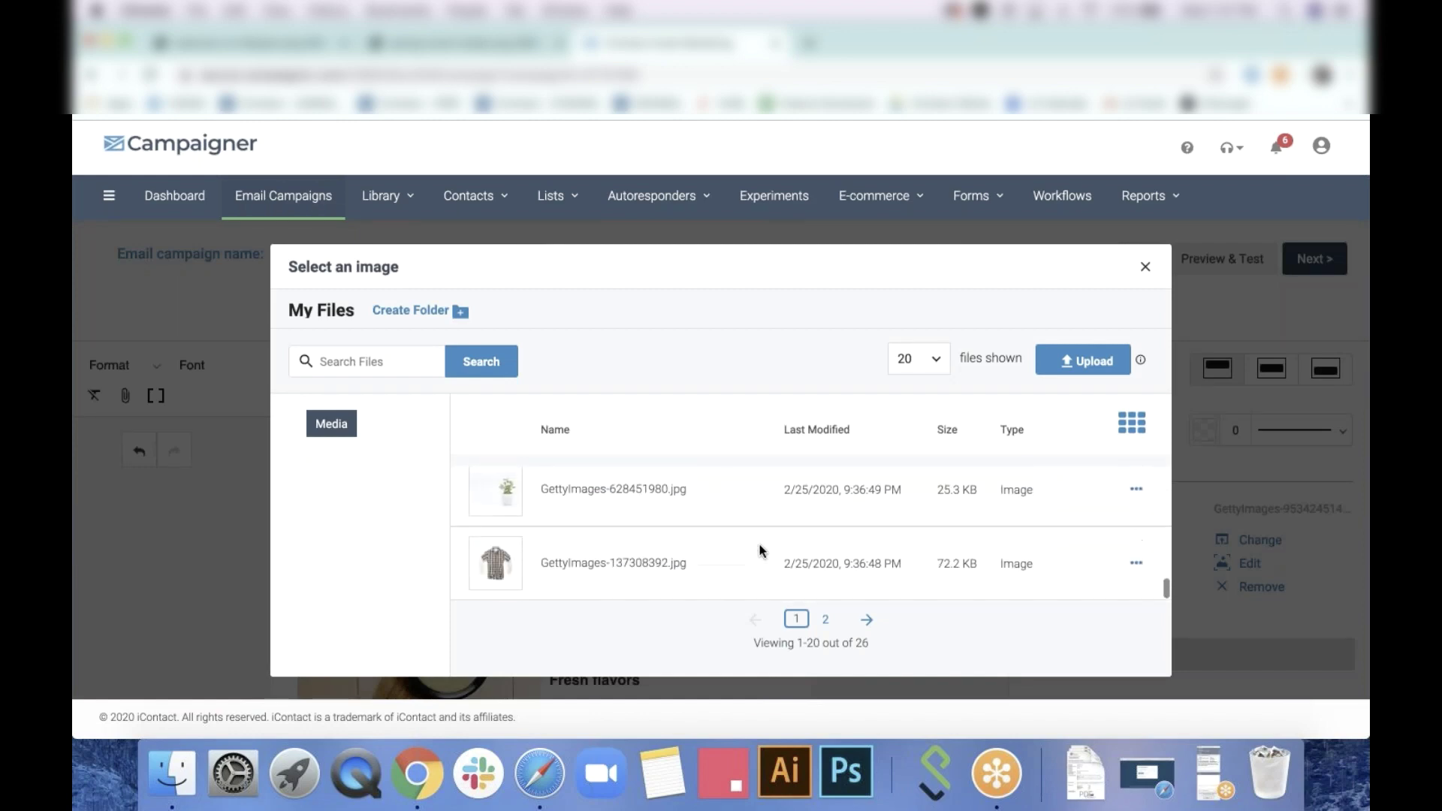
left_click(826, 619)
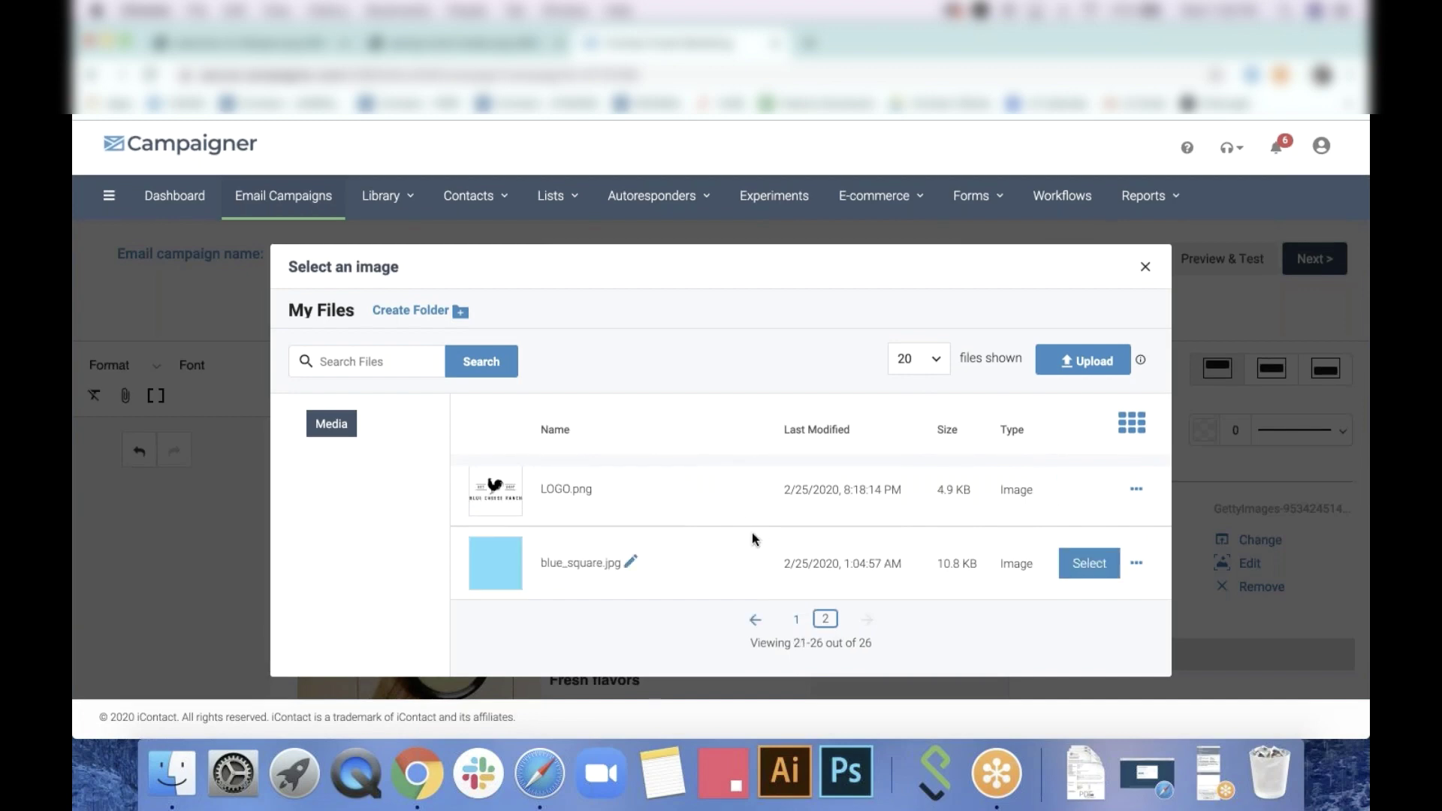
scroll(754, 538, "up", 4)
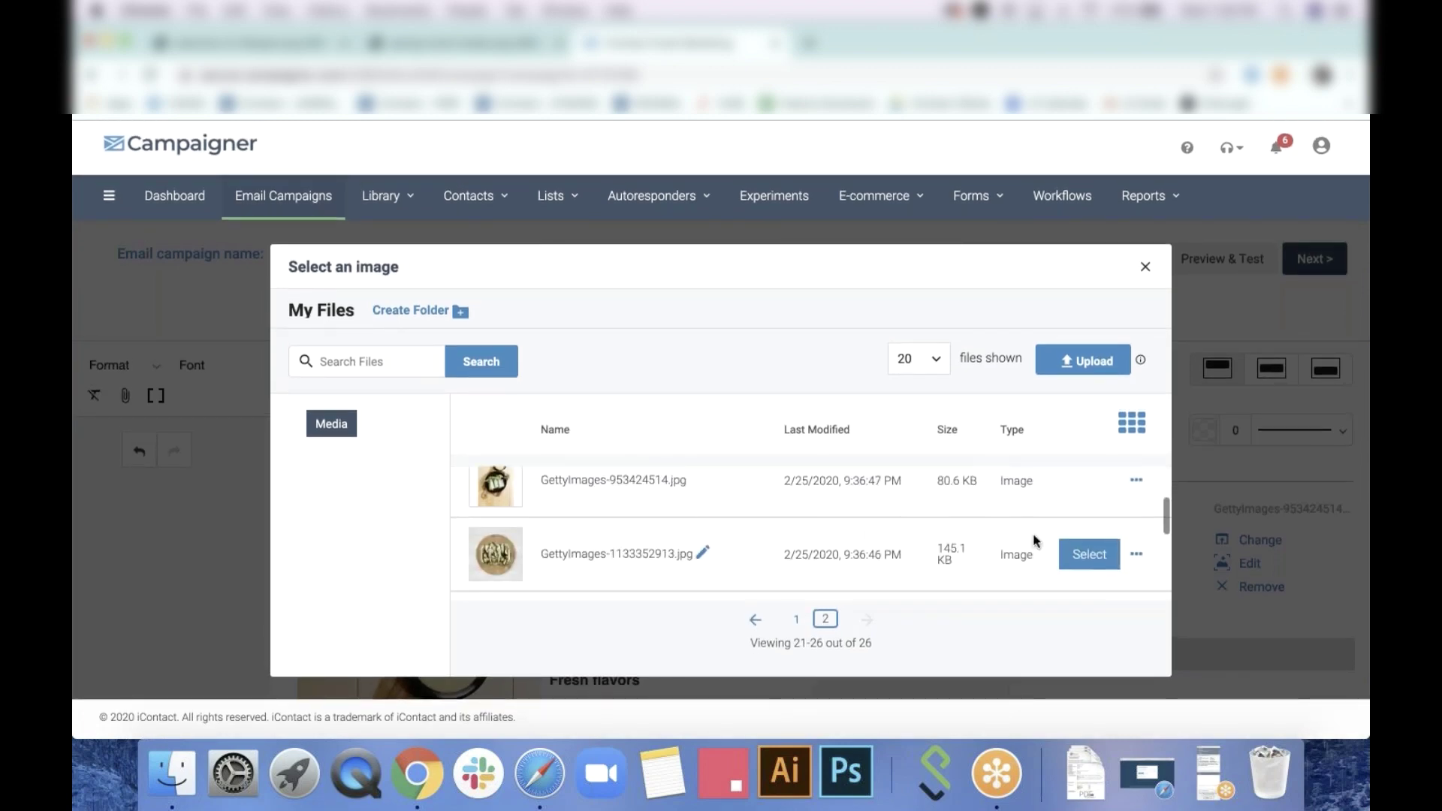
left_click(1090, 553)
left_click(930, 547)
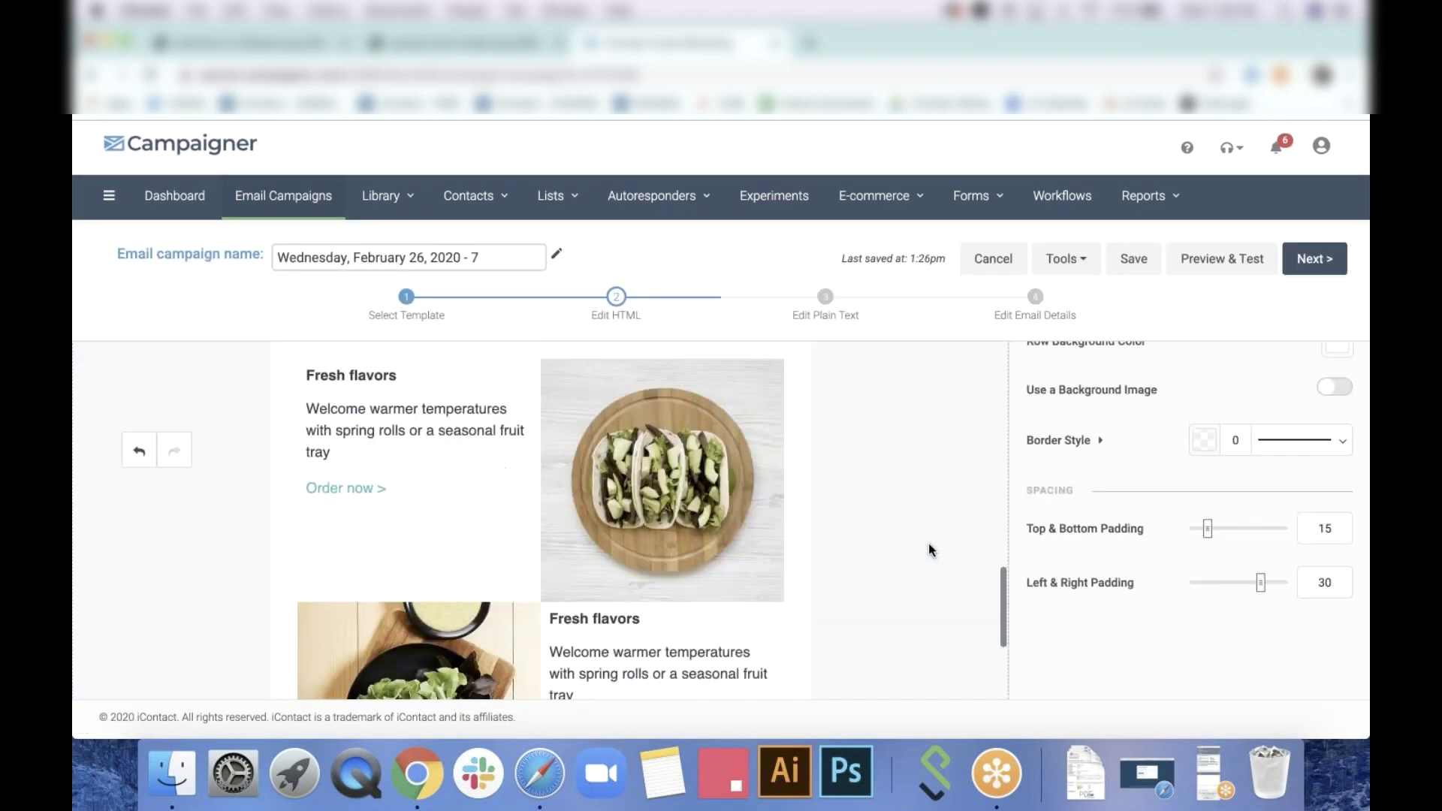
scroll(928, 551, "down", 3)
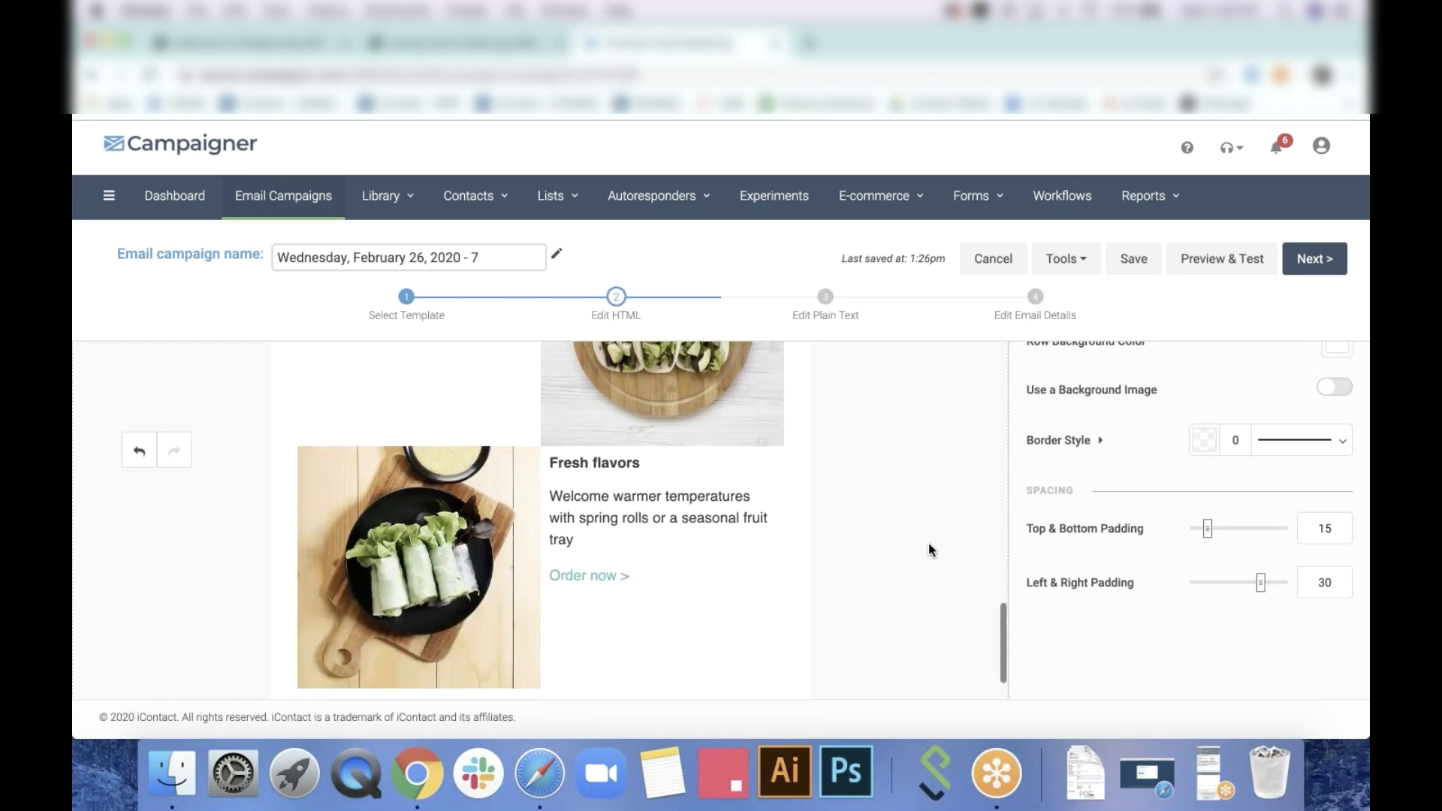
scroll(928, 546, "down", 1)
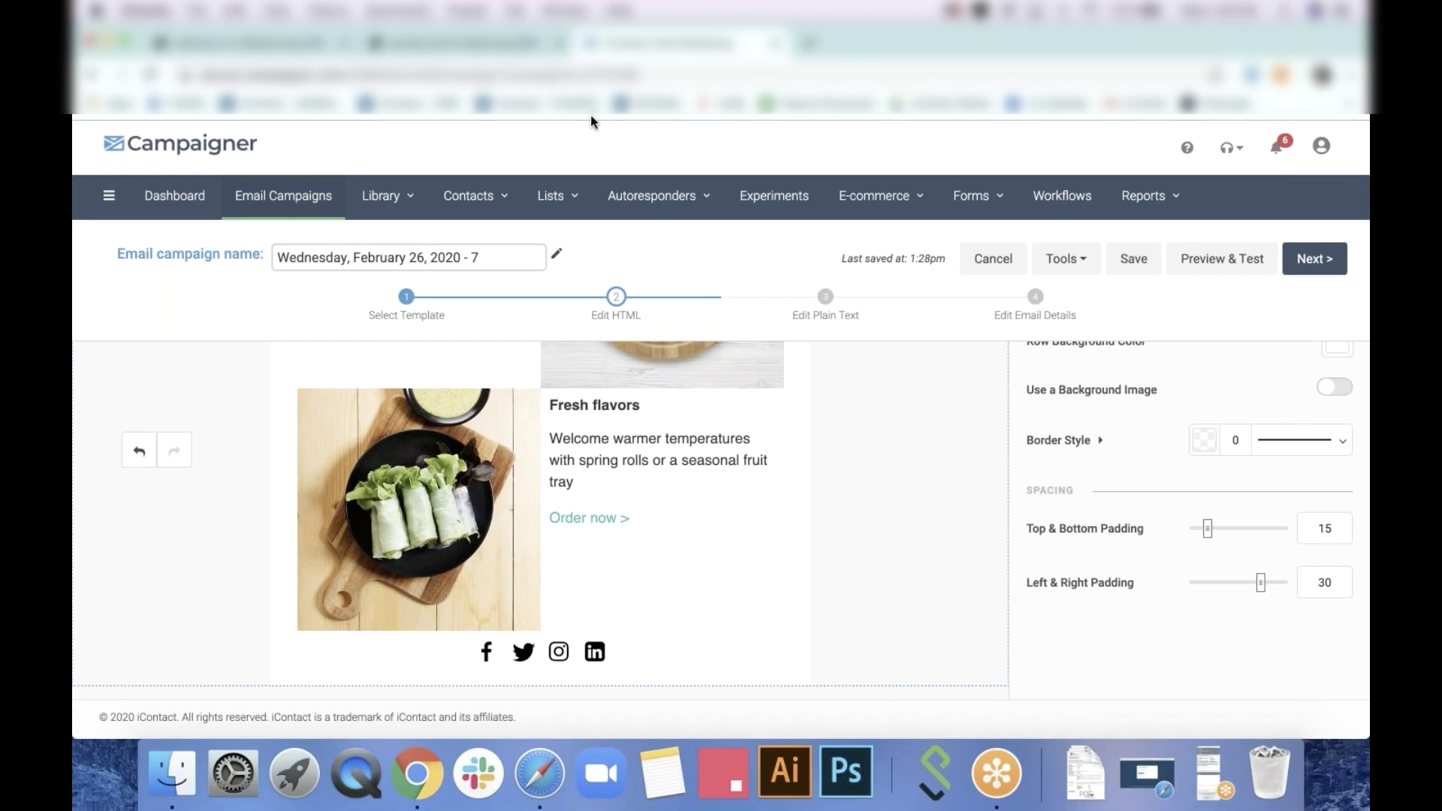
left_click(485, 48)
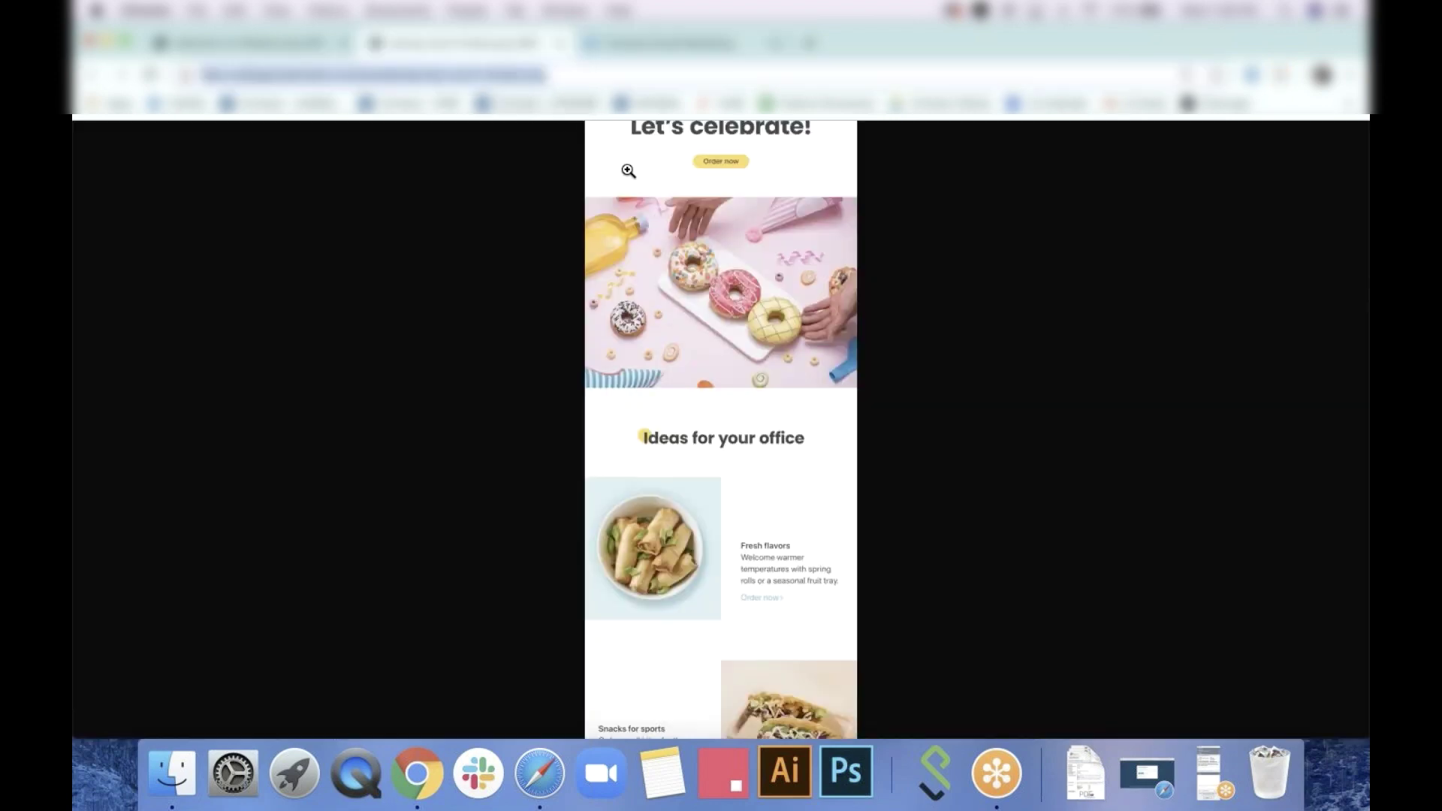
scroll(718, 473, "down", 5)
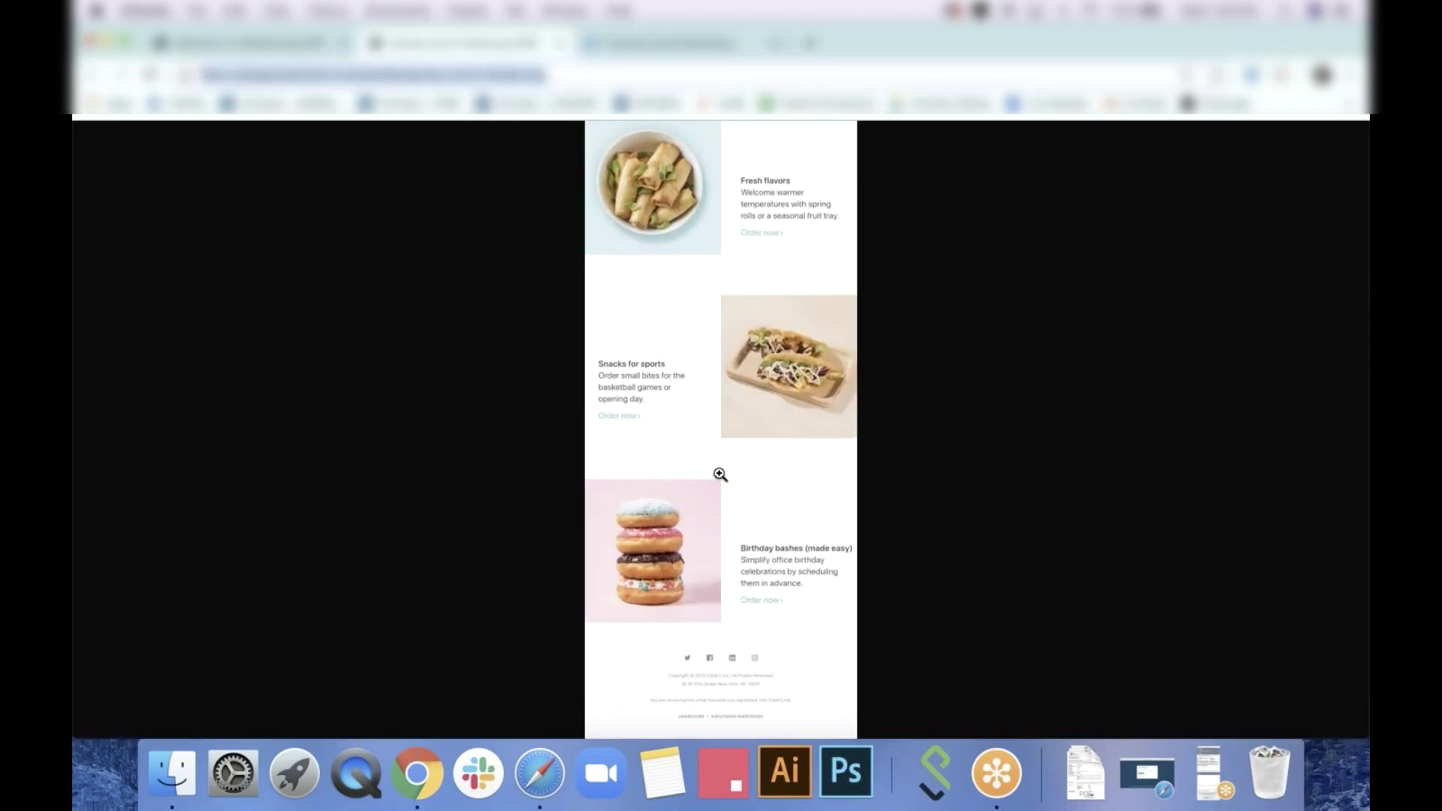
scroll(720, 475, "up", 6)
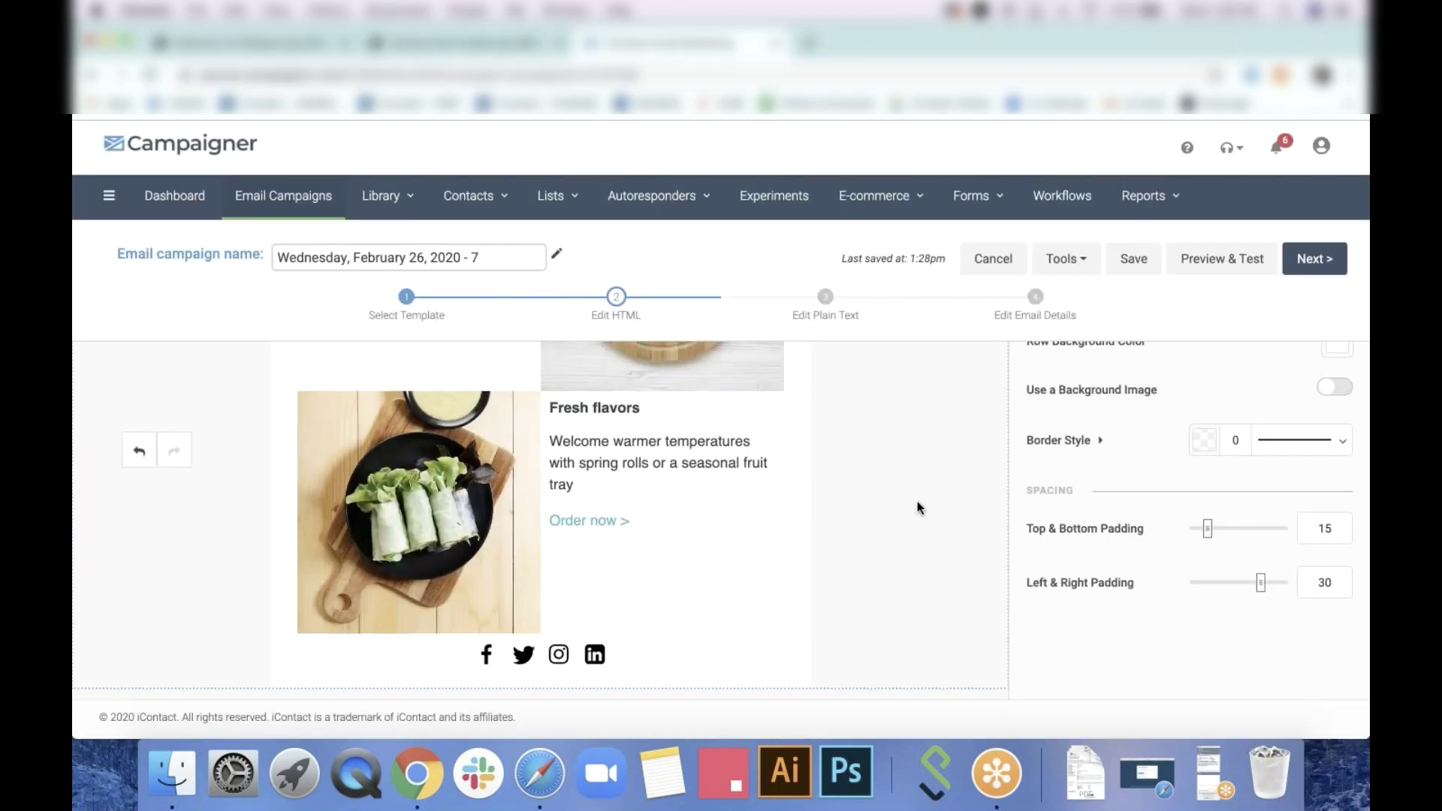
Return to the GoToWebinar slides and advance to show the FLATSPOT example beside Cater2me
scroll(917, 502, "up", 3)
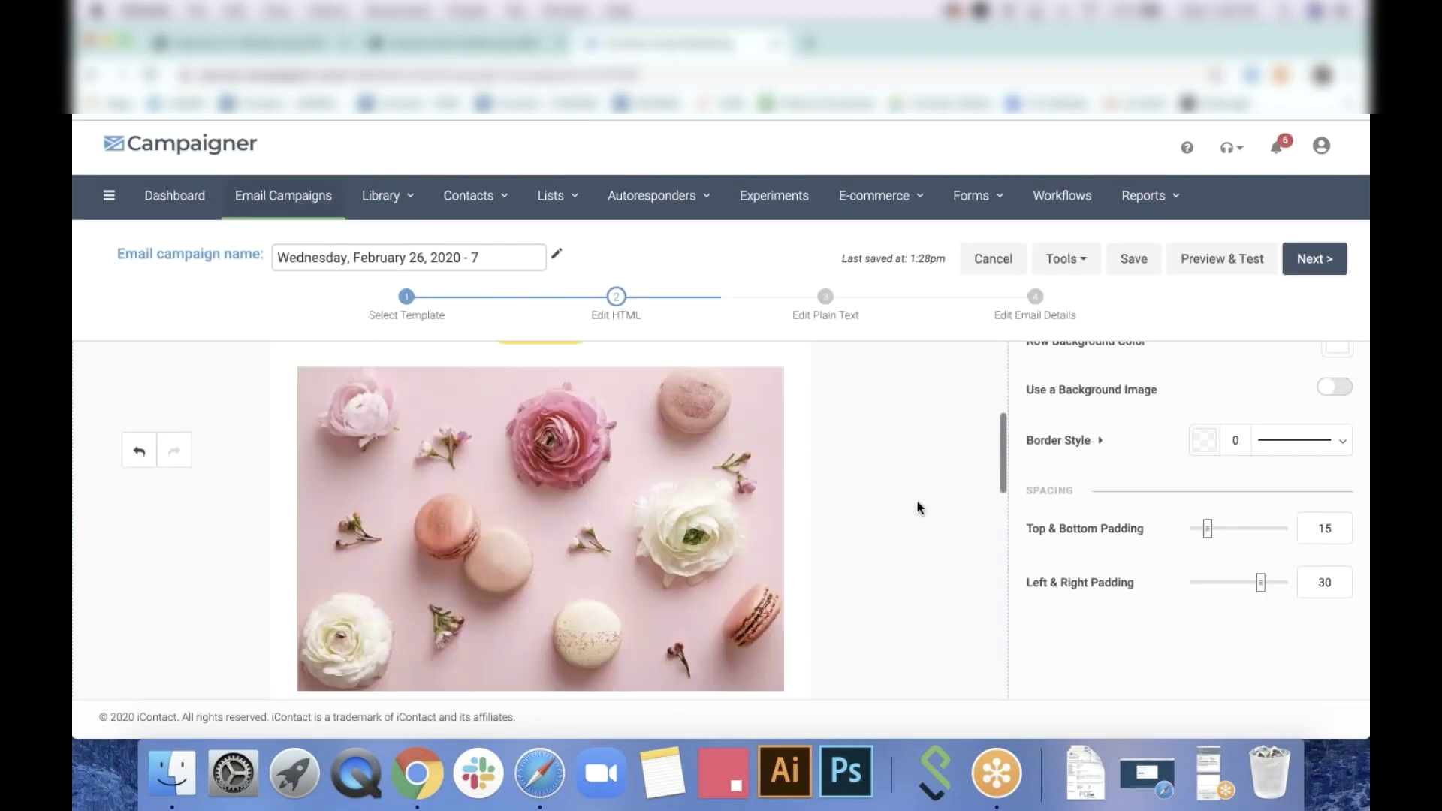
scroll(918, 502, "up", 3)
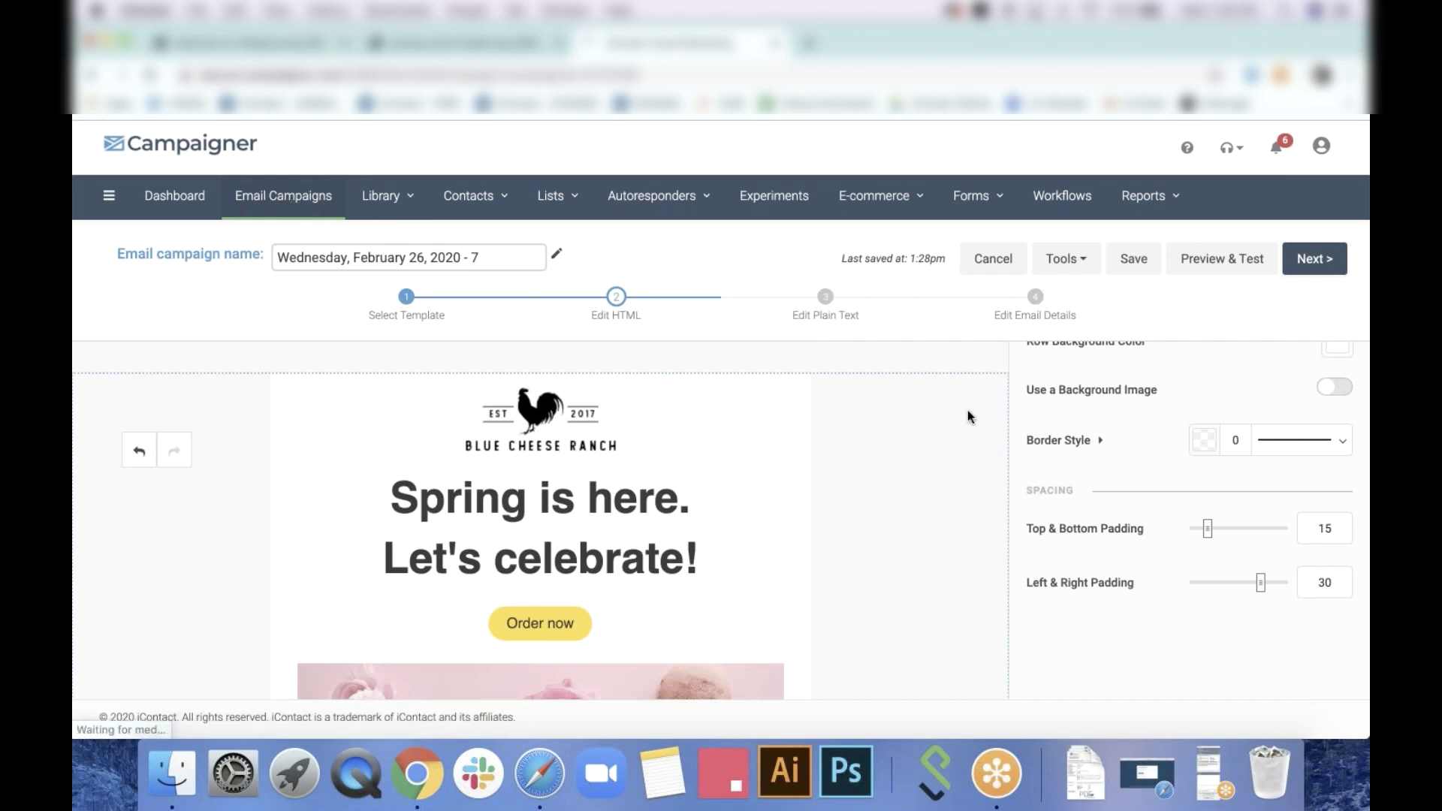
left_click(1206, 764)
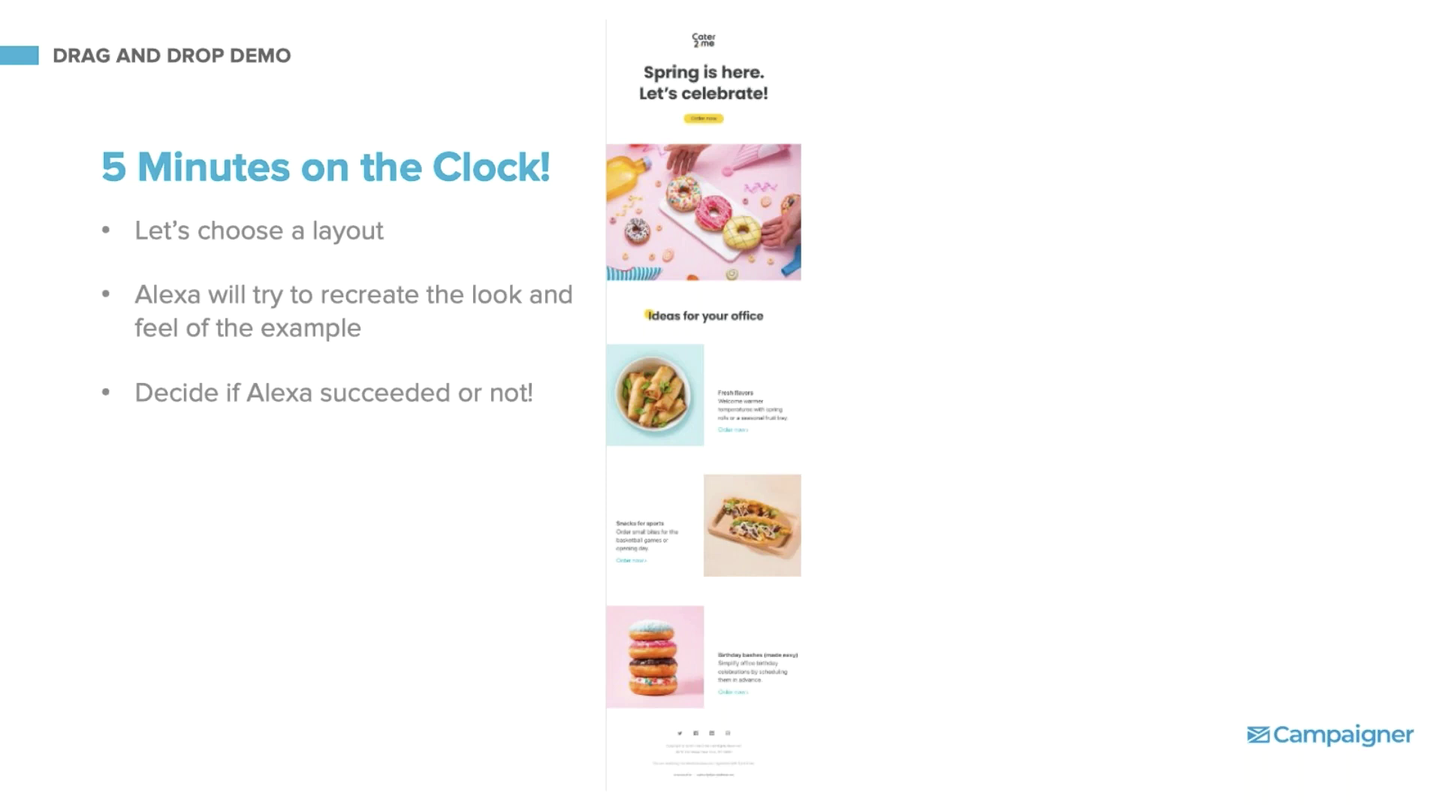
key("Right")
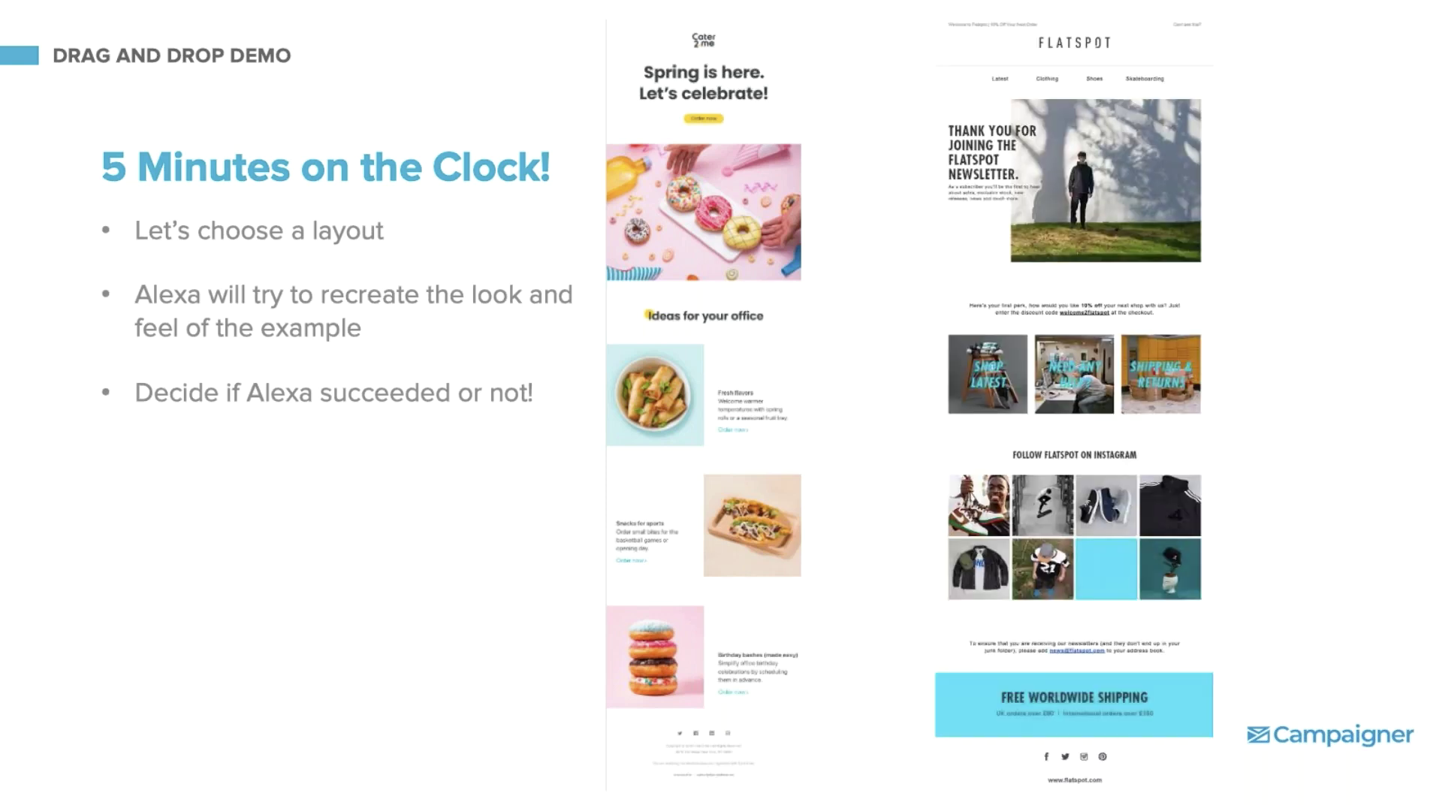
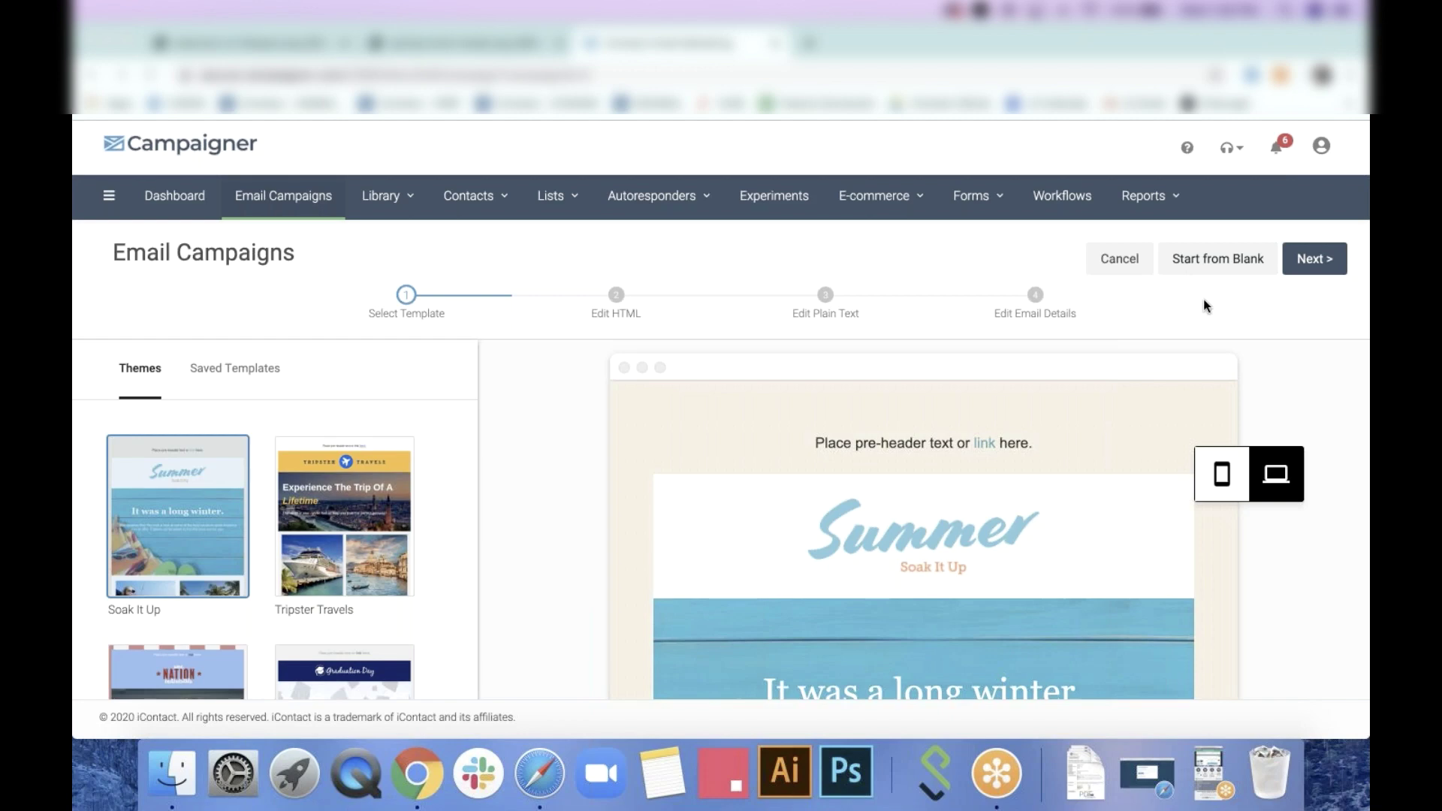
Start from a blank canvas and scroll through the Flatspot reference newsletter before returning to the editor
left_click(1220, 258)
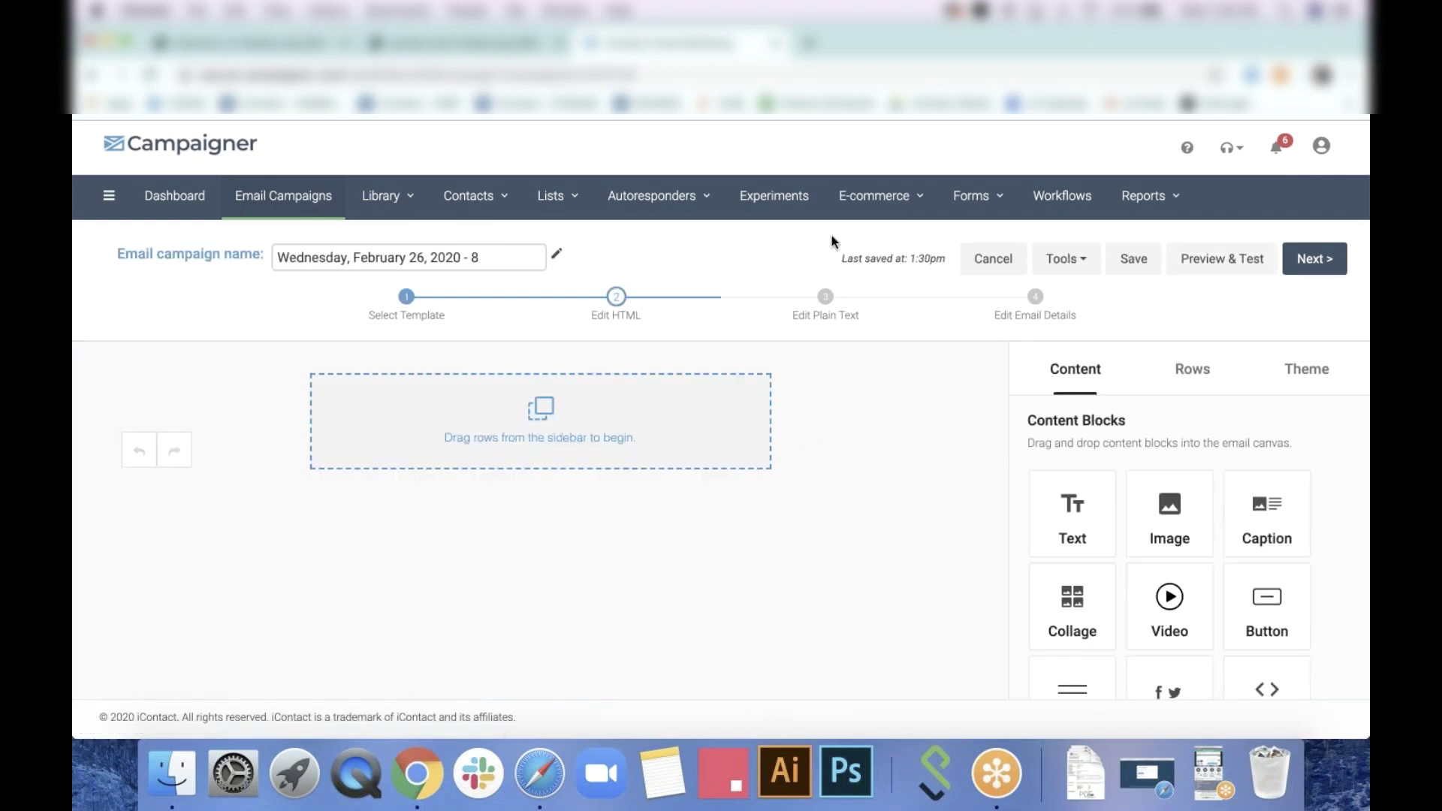
left_click(278, 43)
scroll(363, 326, "down", 6)
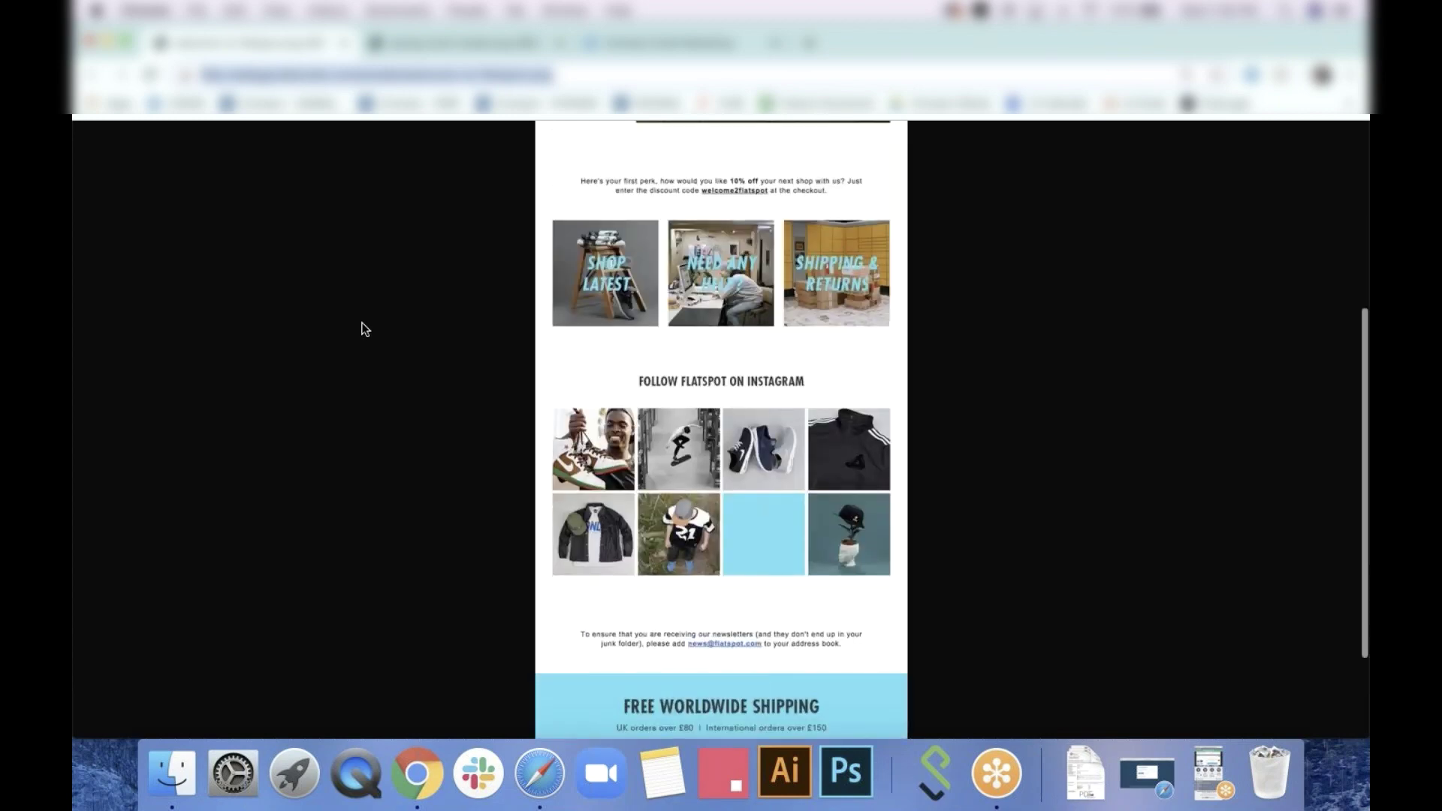
scroll(363, 329, "up", 6)
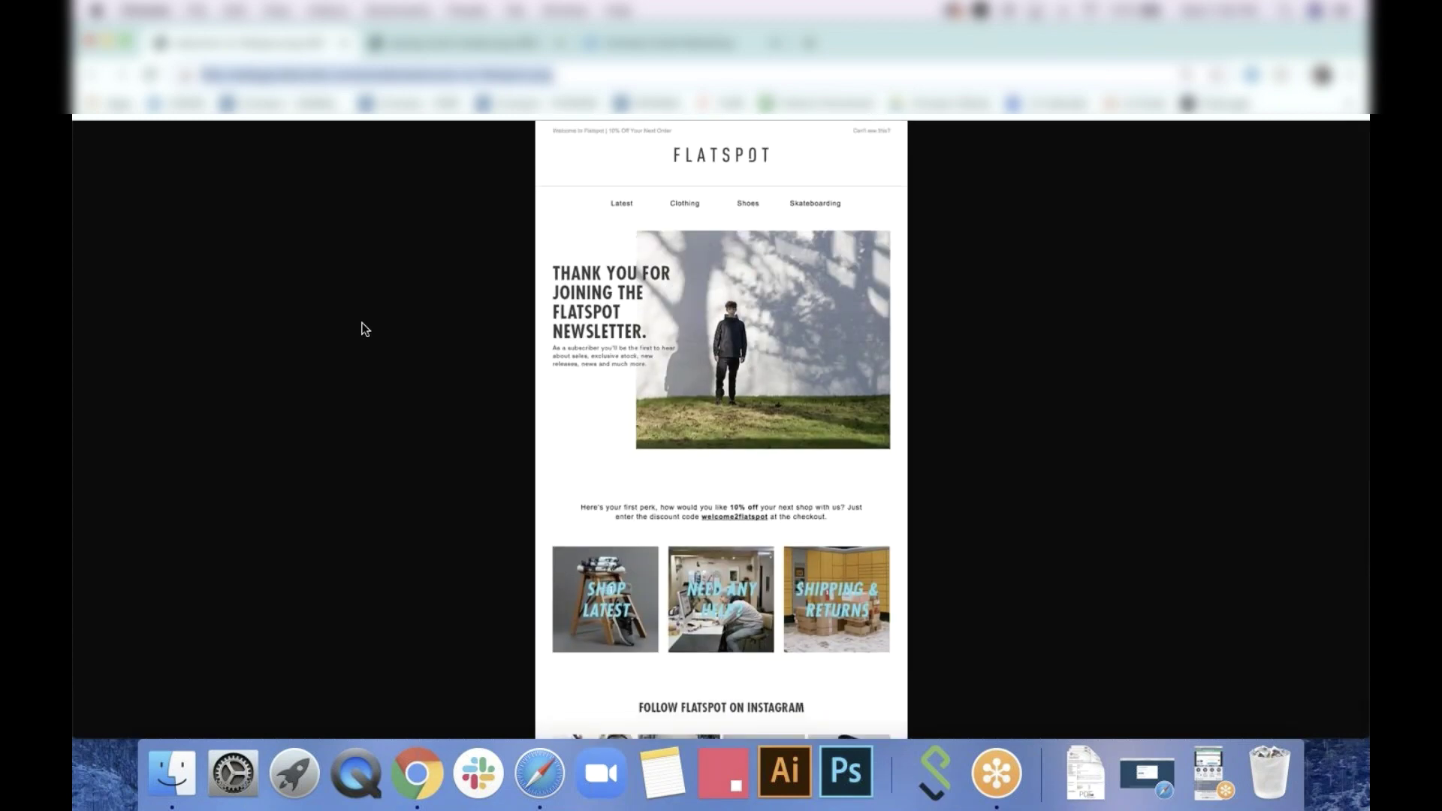
scroll(364, 329, "down", 2)
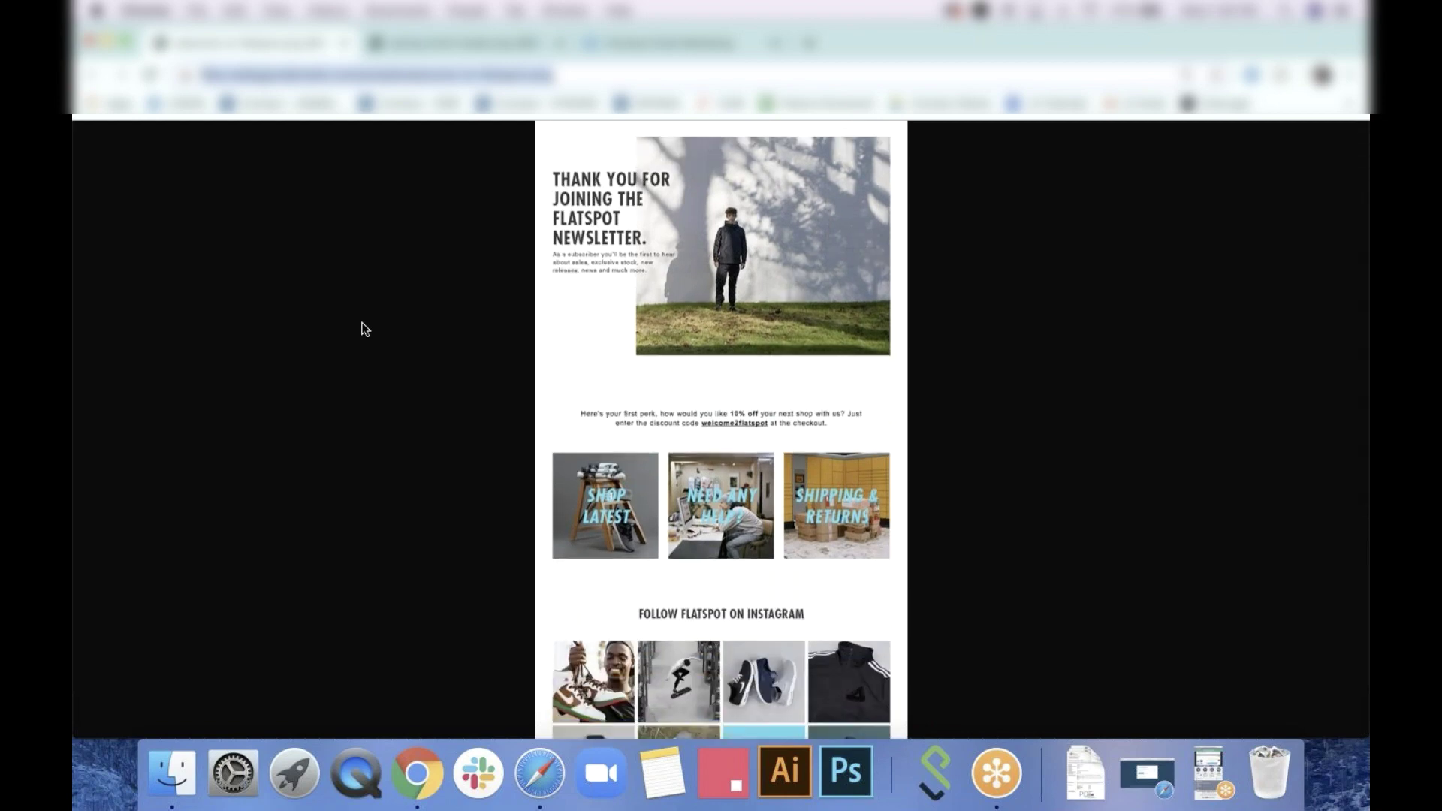
left_click(609, 42)
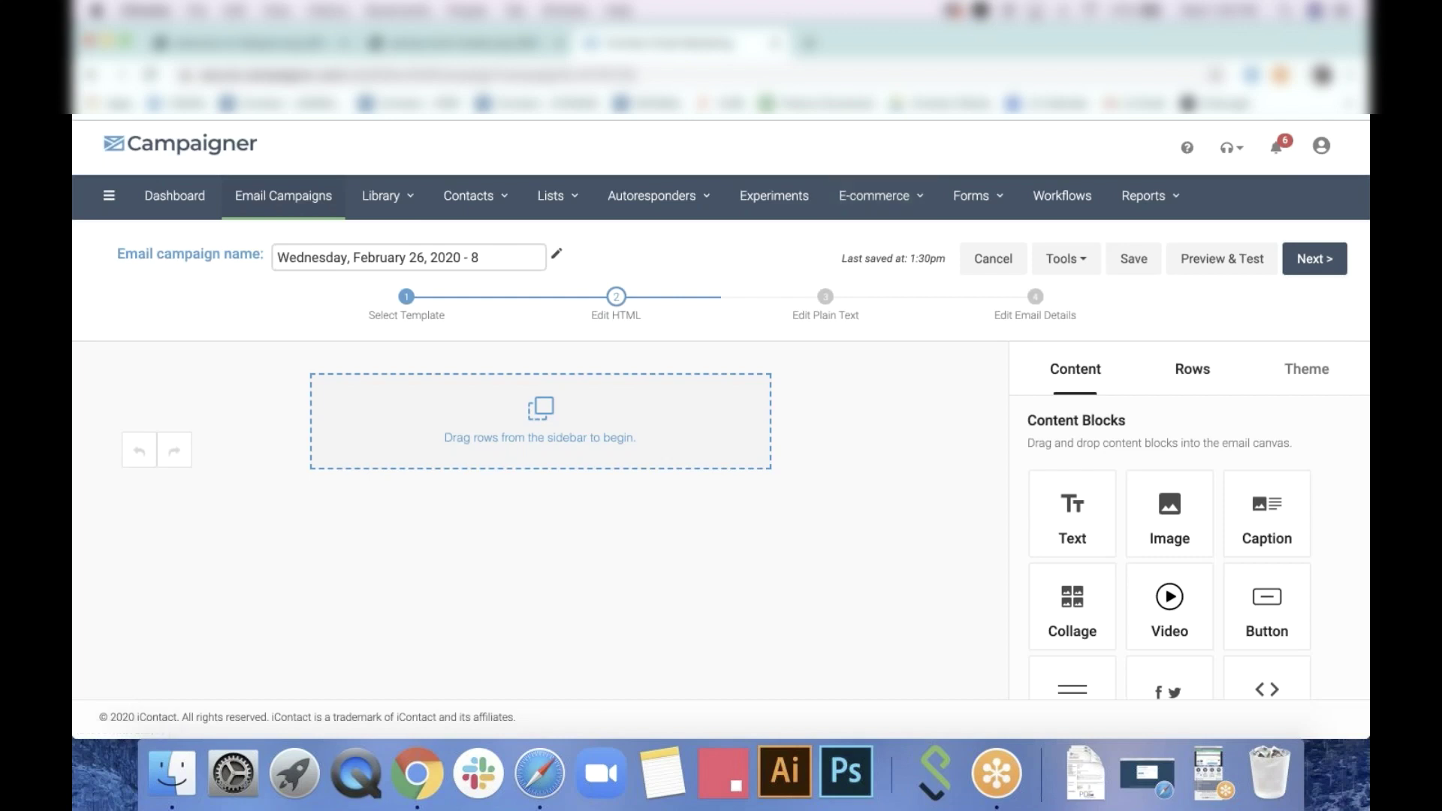
left_click(1192, 369)
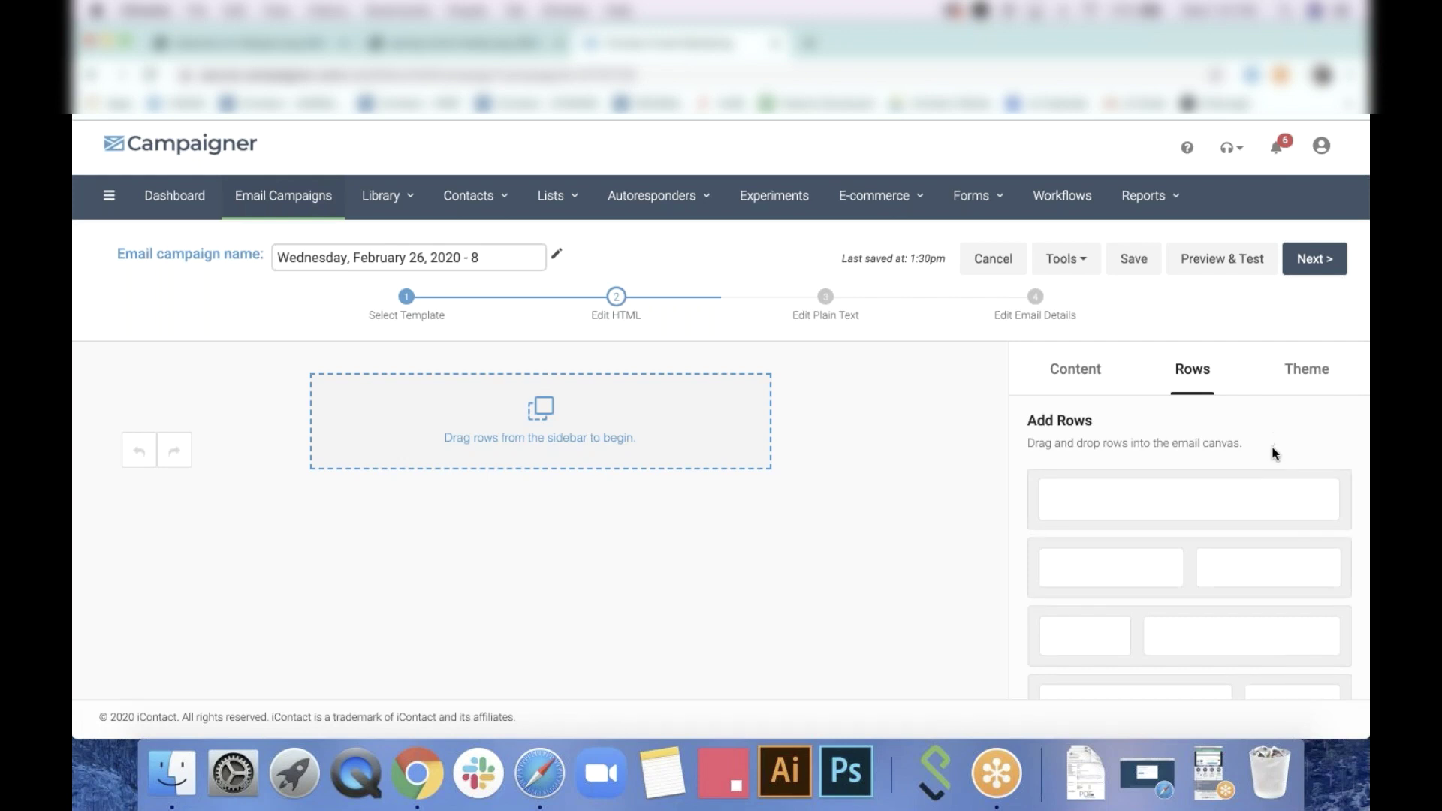
Drag a one-column row above a four-column row onto the blank canvas
left_click_drag(1279, 488, 540, 436)
left_click_drag(1316, 513, 620, 470)
scroll(1305, 632, "down", 2)
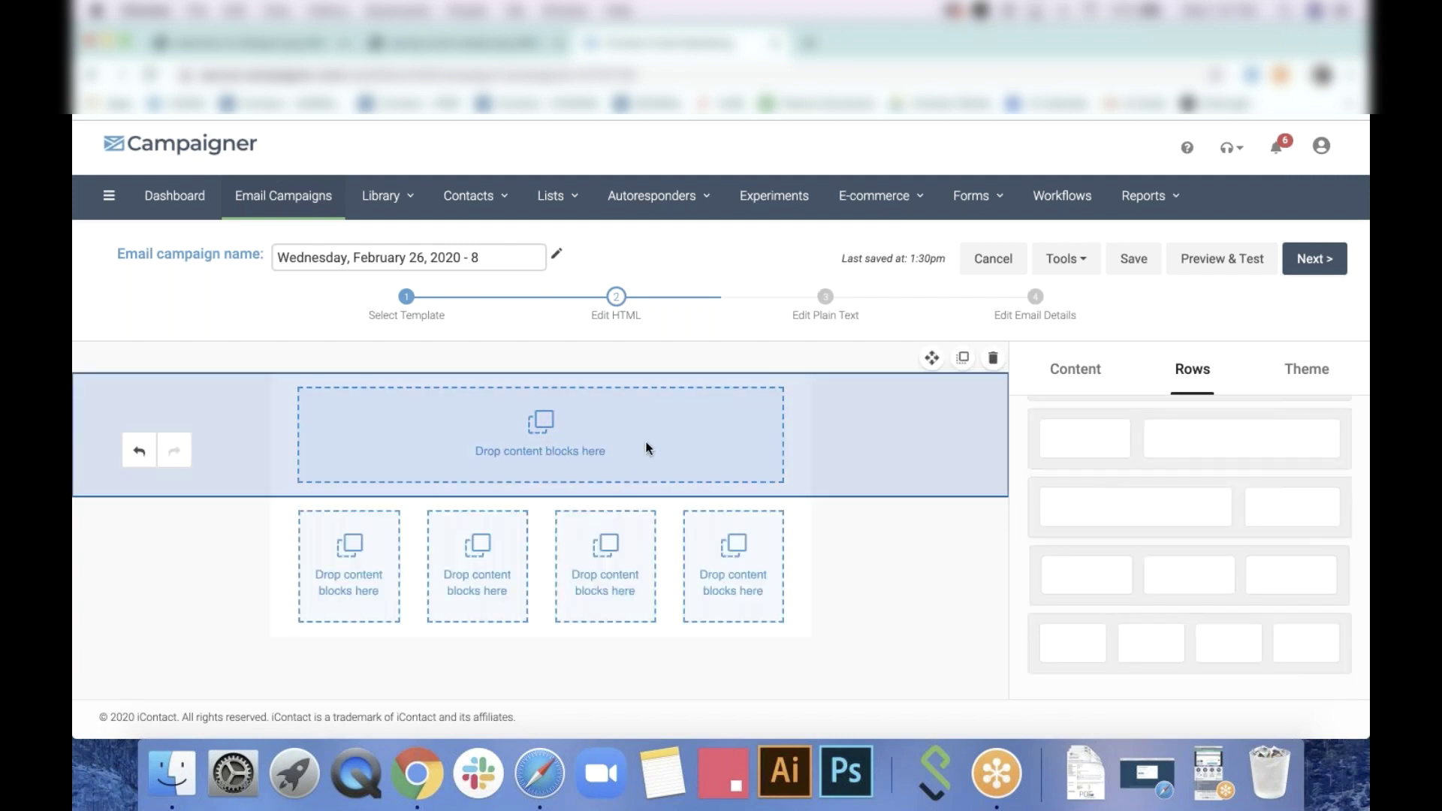
Put an Image block in the top row using LOGO.png from page 2 of My Files
left_click(648, 448)
left_click(1339, 385)
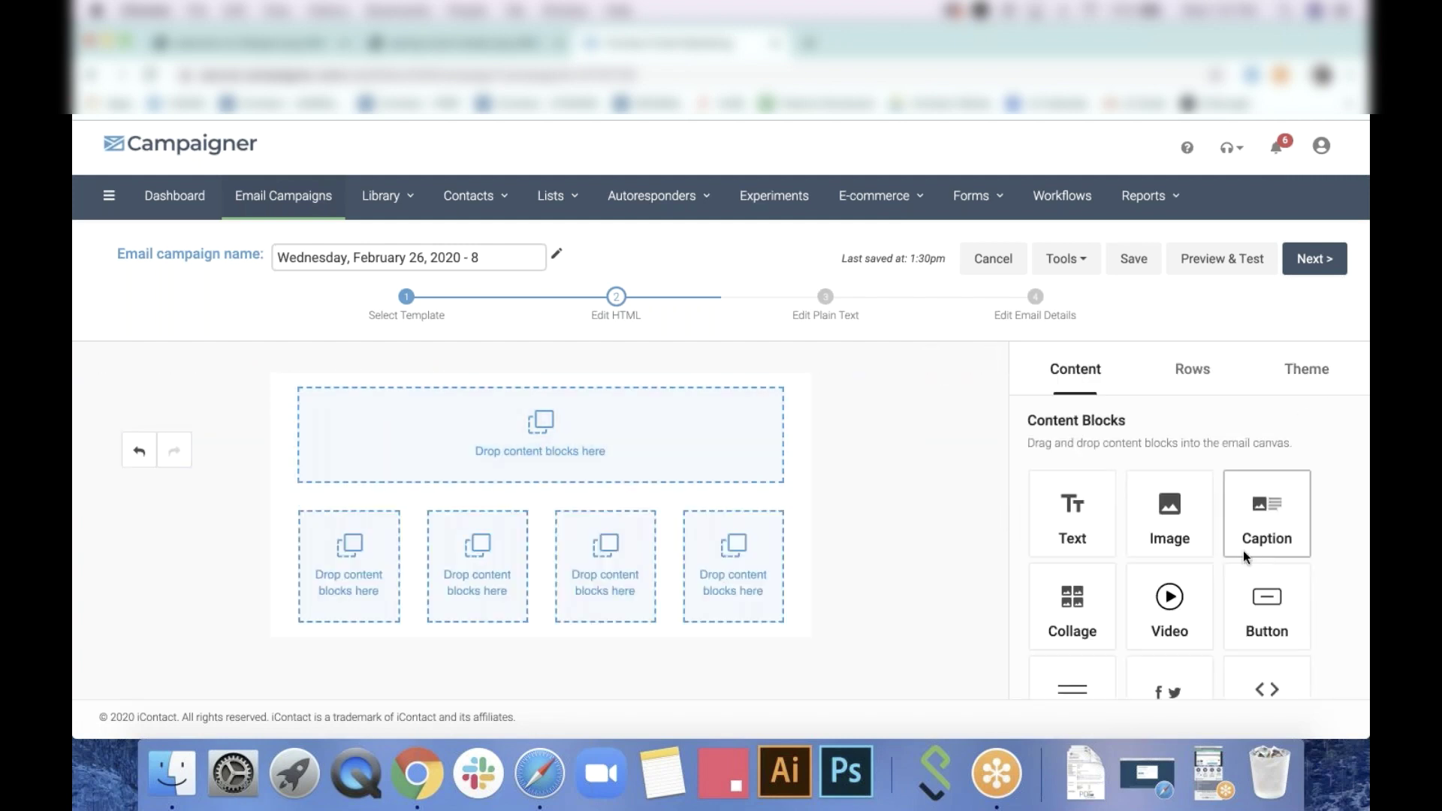
scroll(1247, 556, "down", 1)
left_click_drag(1169, 451, 674, 472)
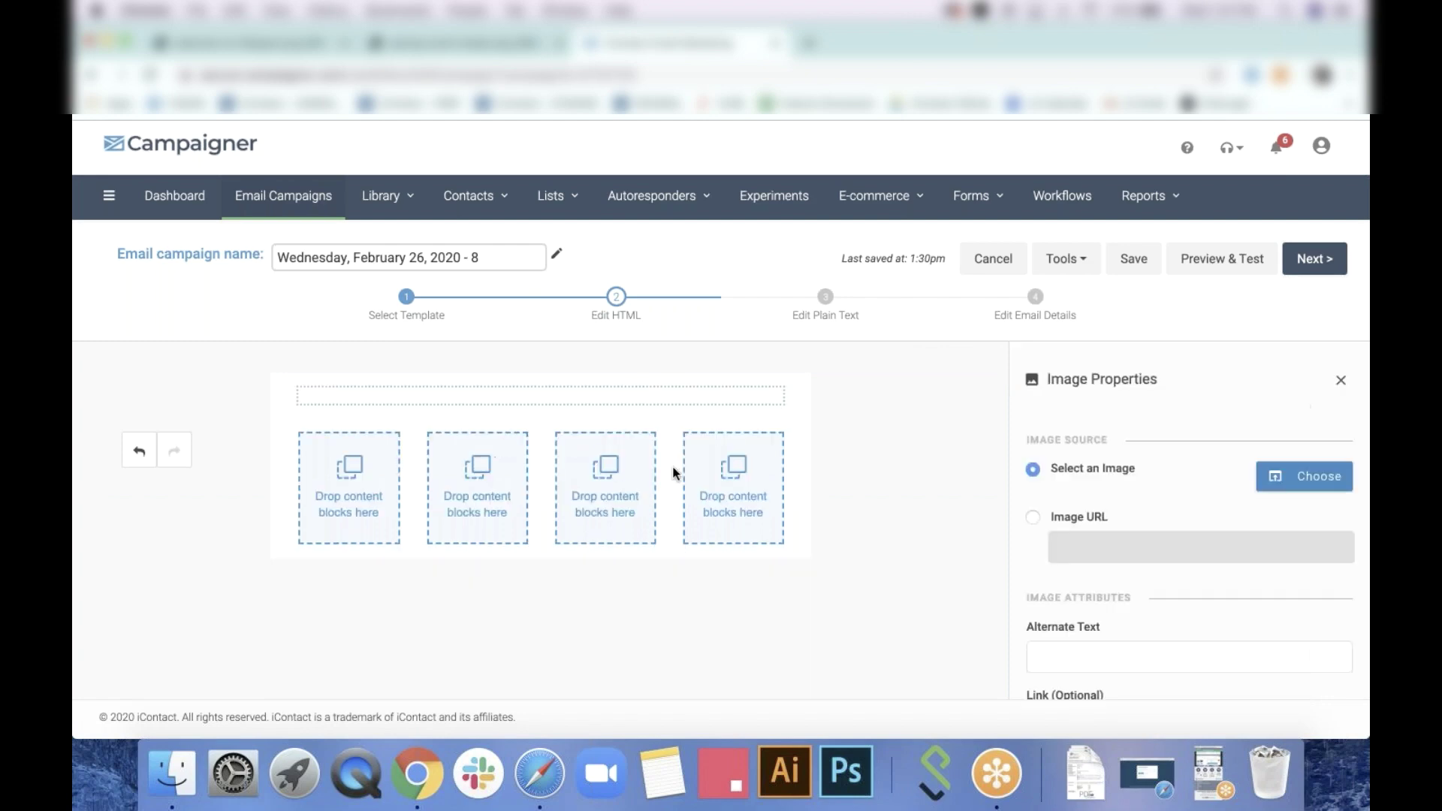
left_click(1315, 476)
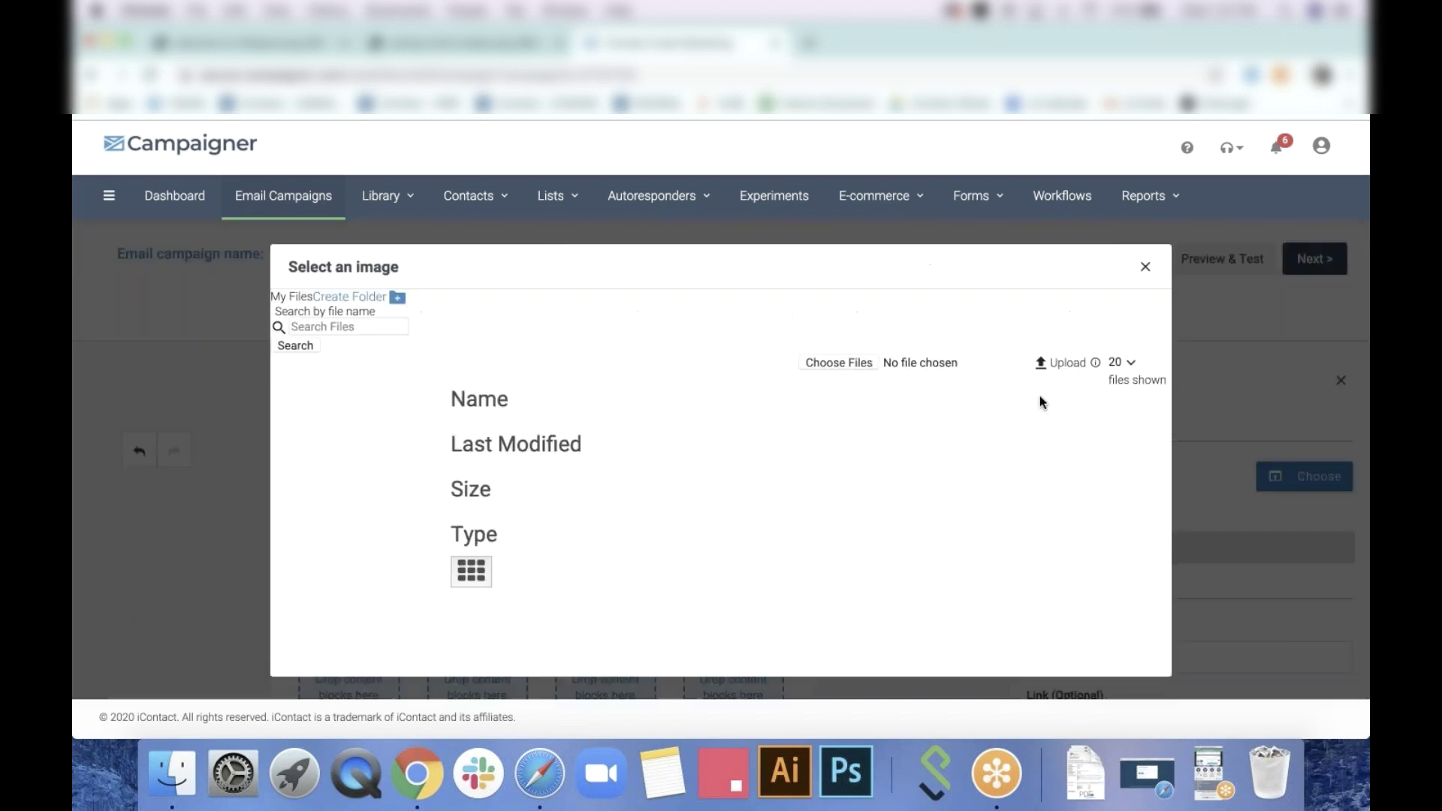
scroll(812, 541, "down", 5)
left_click(825, 619)
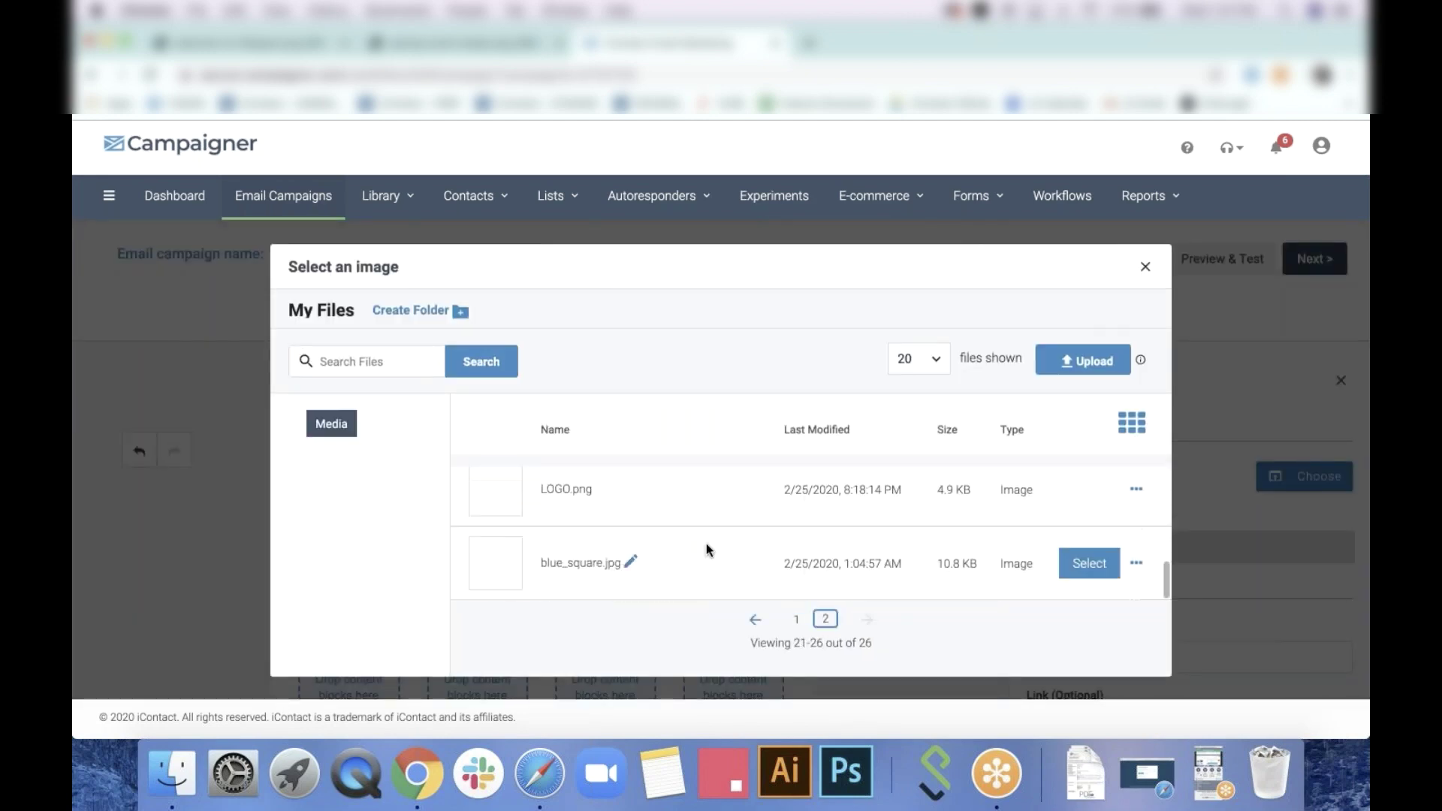
scroll(751, 537, "up", 1)
left_click(1088, 522)
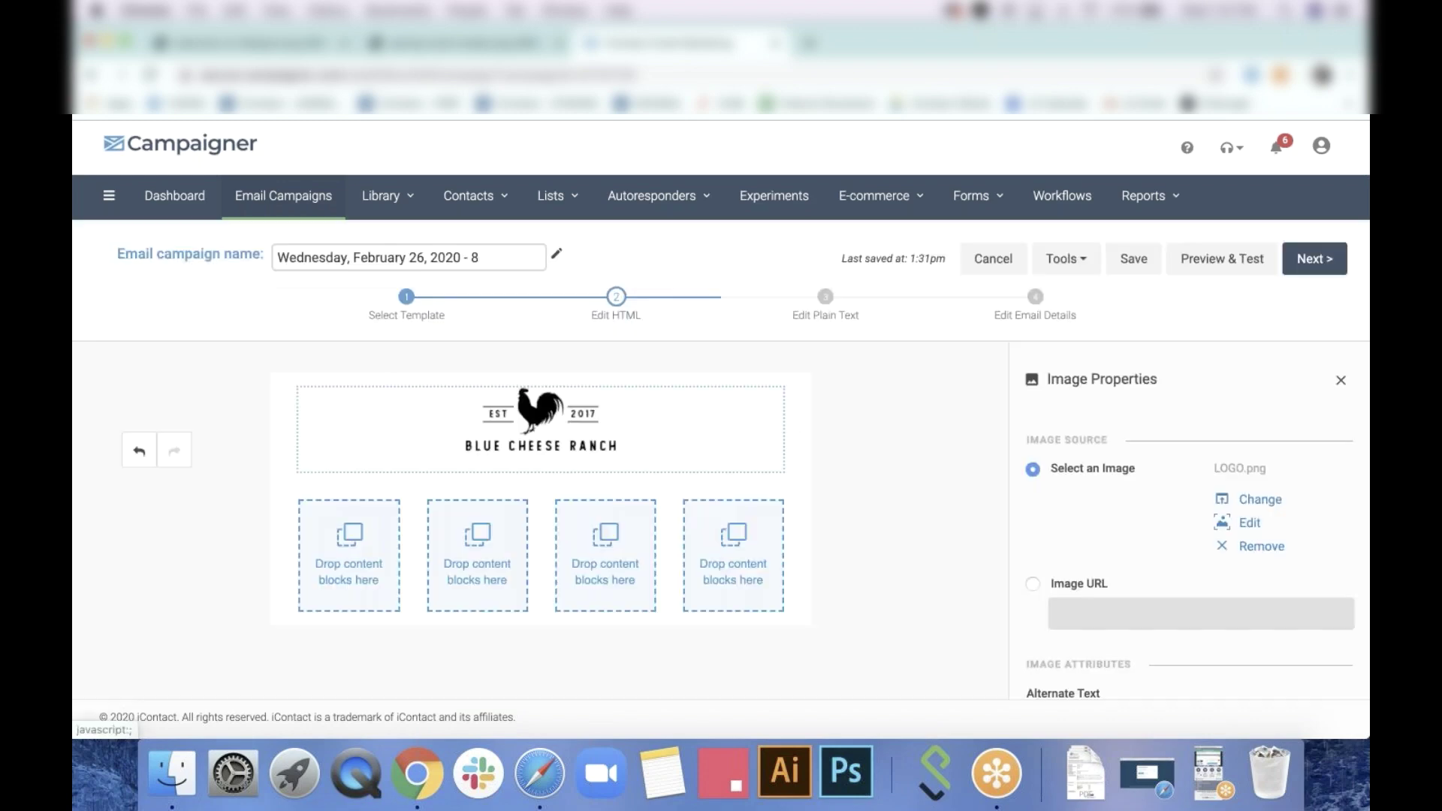
left_click(841, 525)
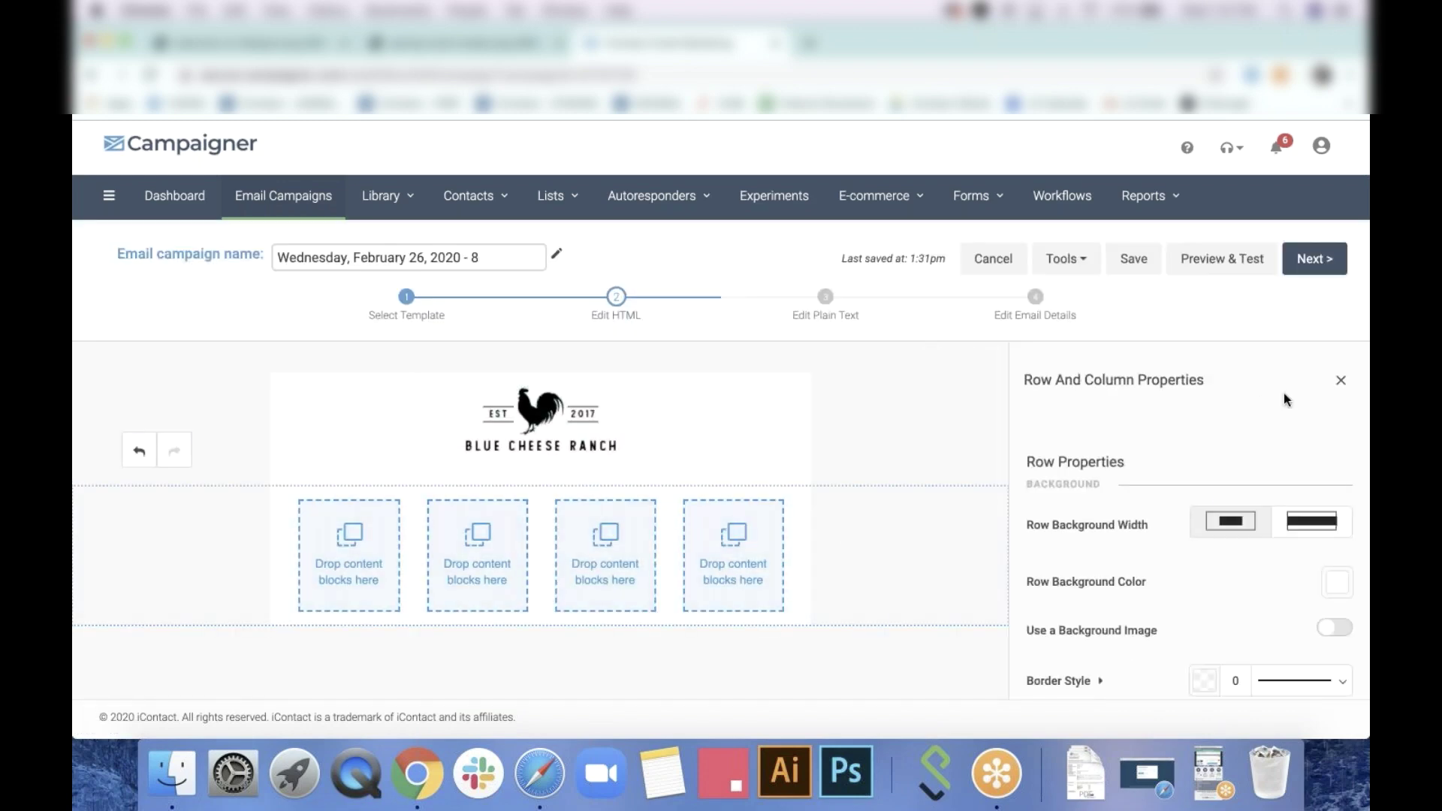
Add a divider under the logo and a bold 'Latest' text block in the first column
left_click(1340, 382)
left_click_drag(1098, 673, 585, 458)
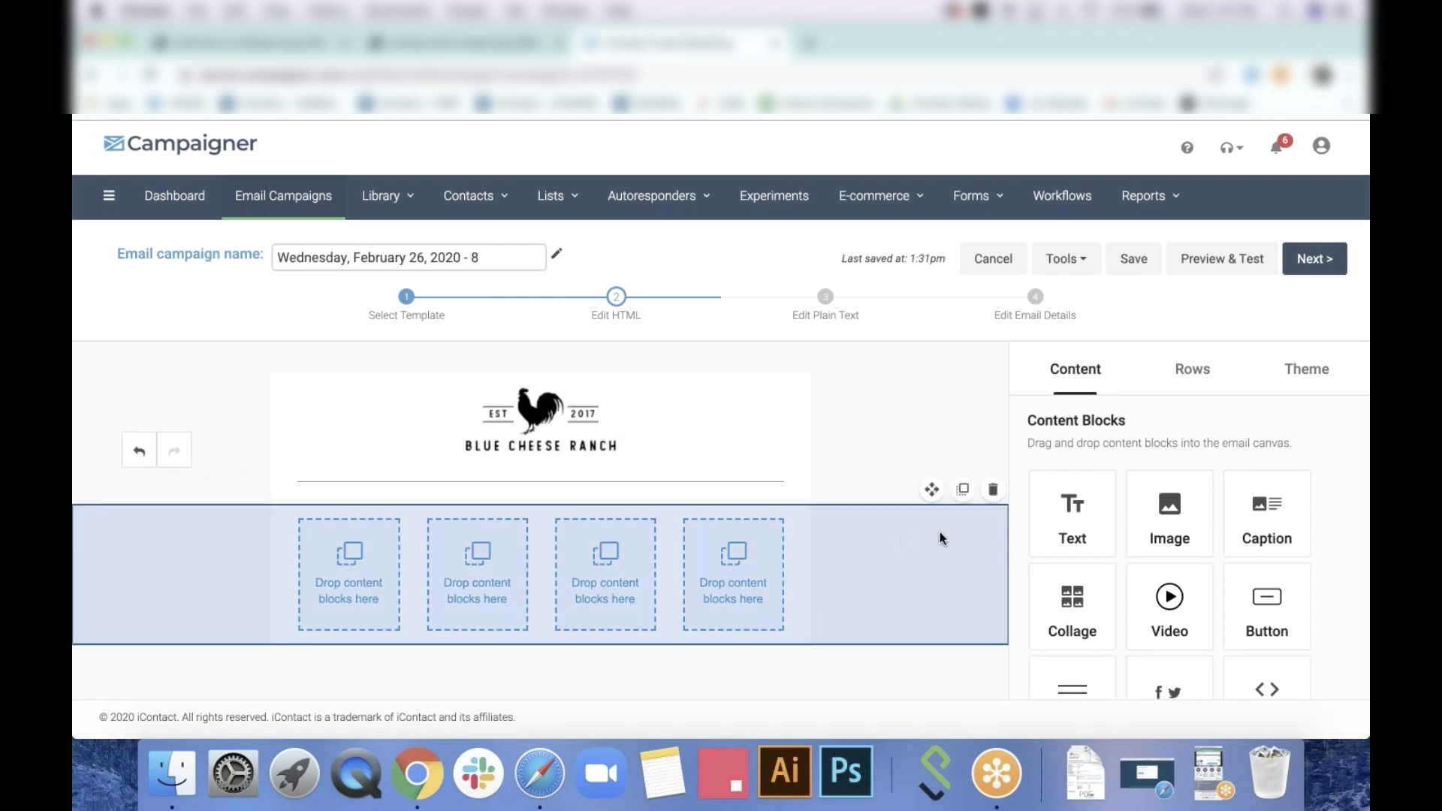
left_click_drag(1094, 513, 363, 583)
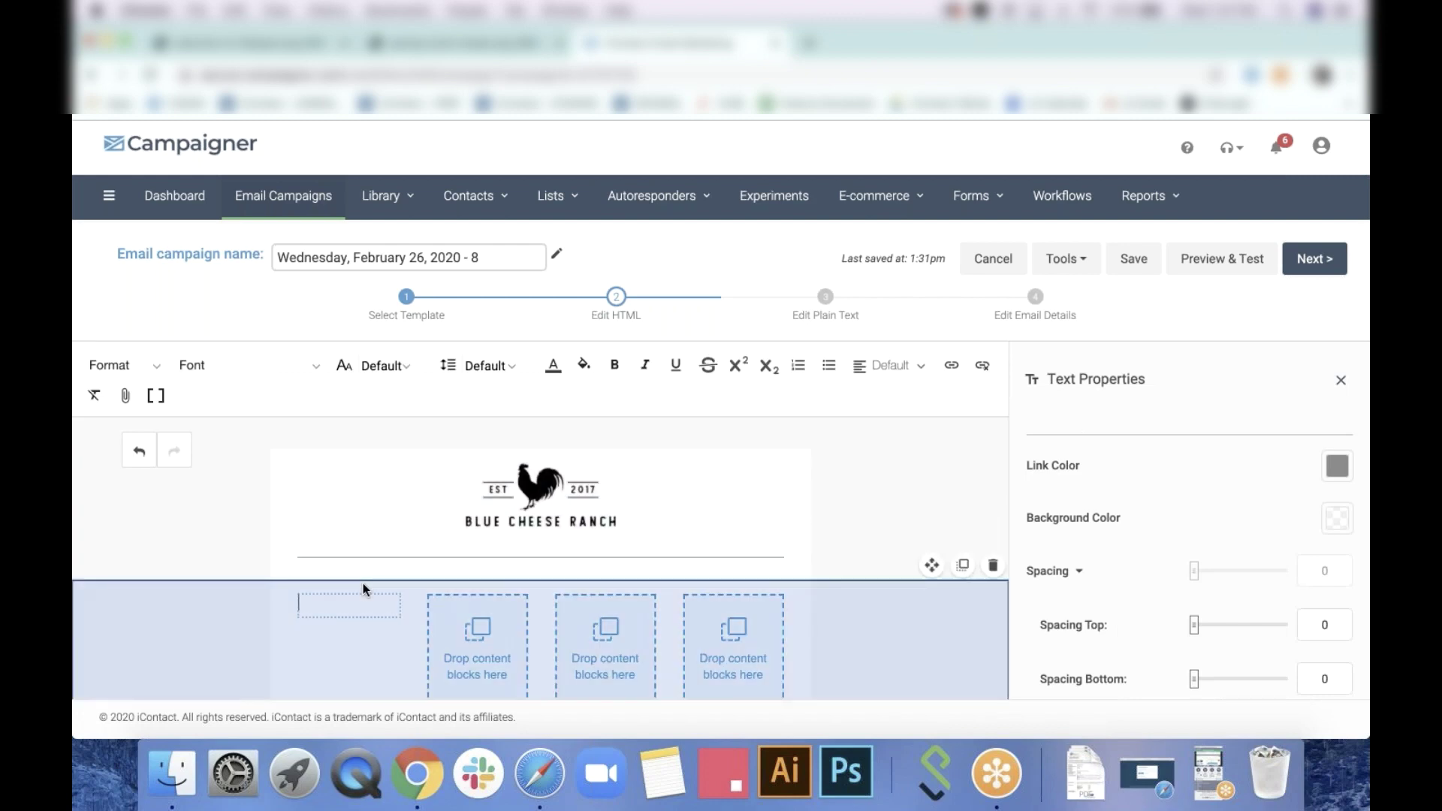
type("Latest")
left_click_drag(356, 609, 290, 569)
left_click(614, 365)
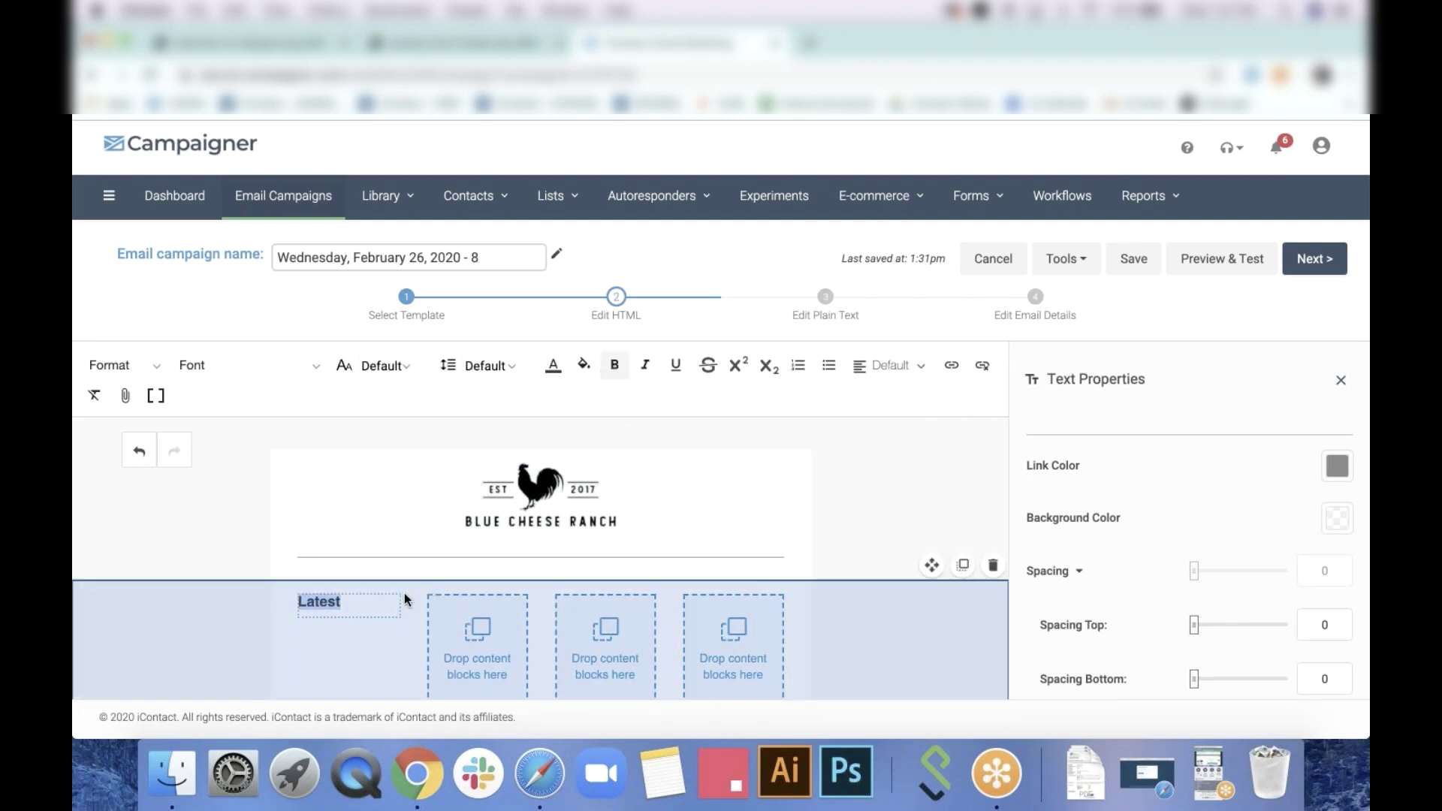
Duplicate the 'Latest' label into the second, third and fourth columns
left_click(356, 580)
left_click(356, 580)
left_click(356, 580)
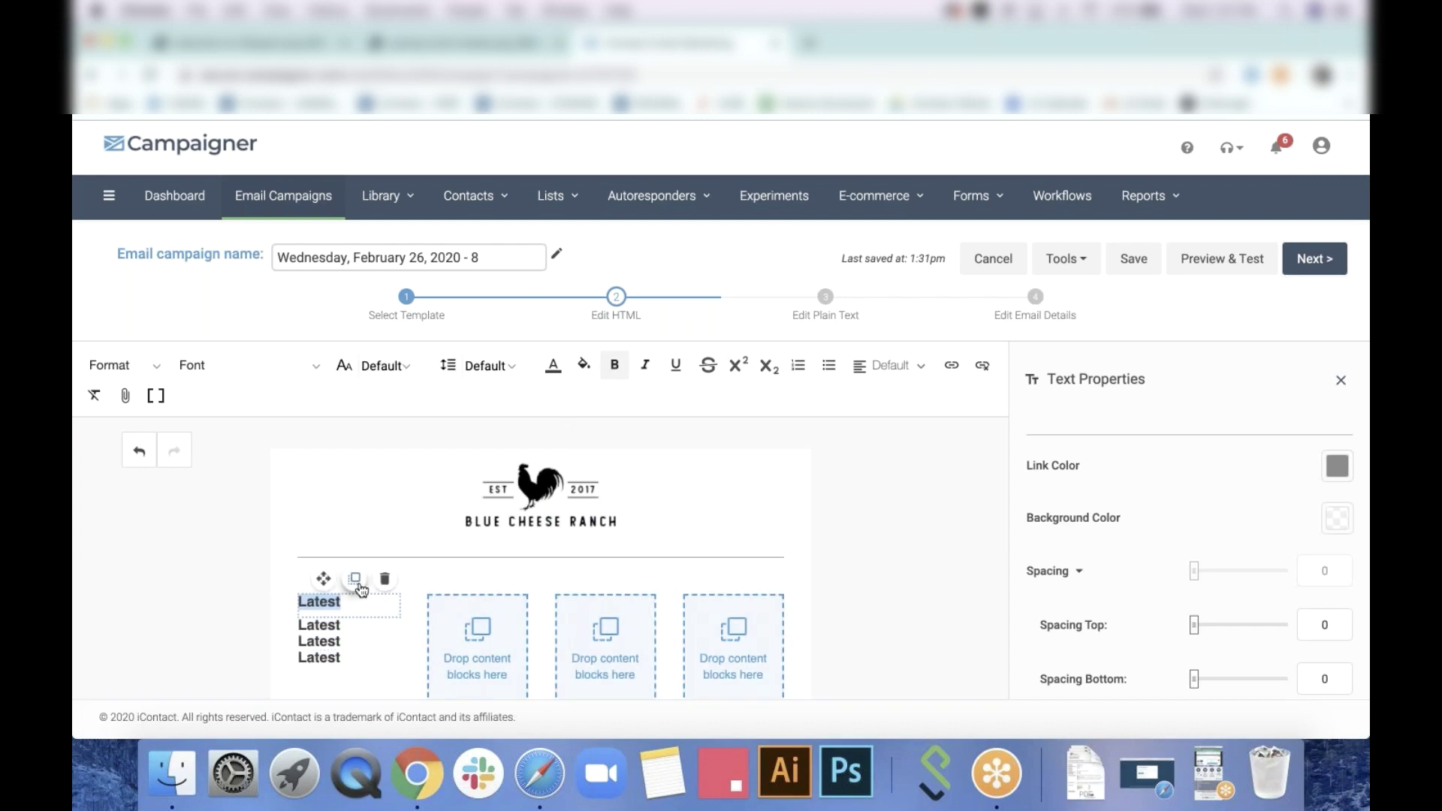
left_click_drag(323, 578, 481, 605)
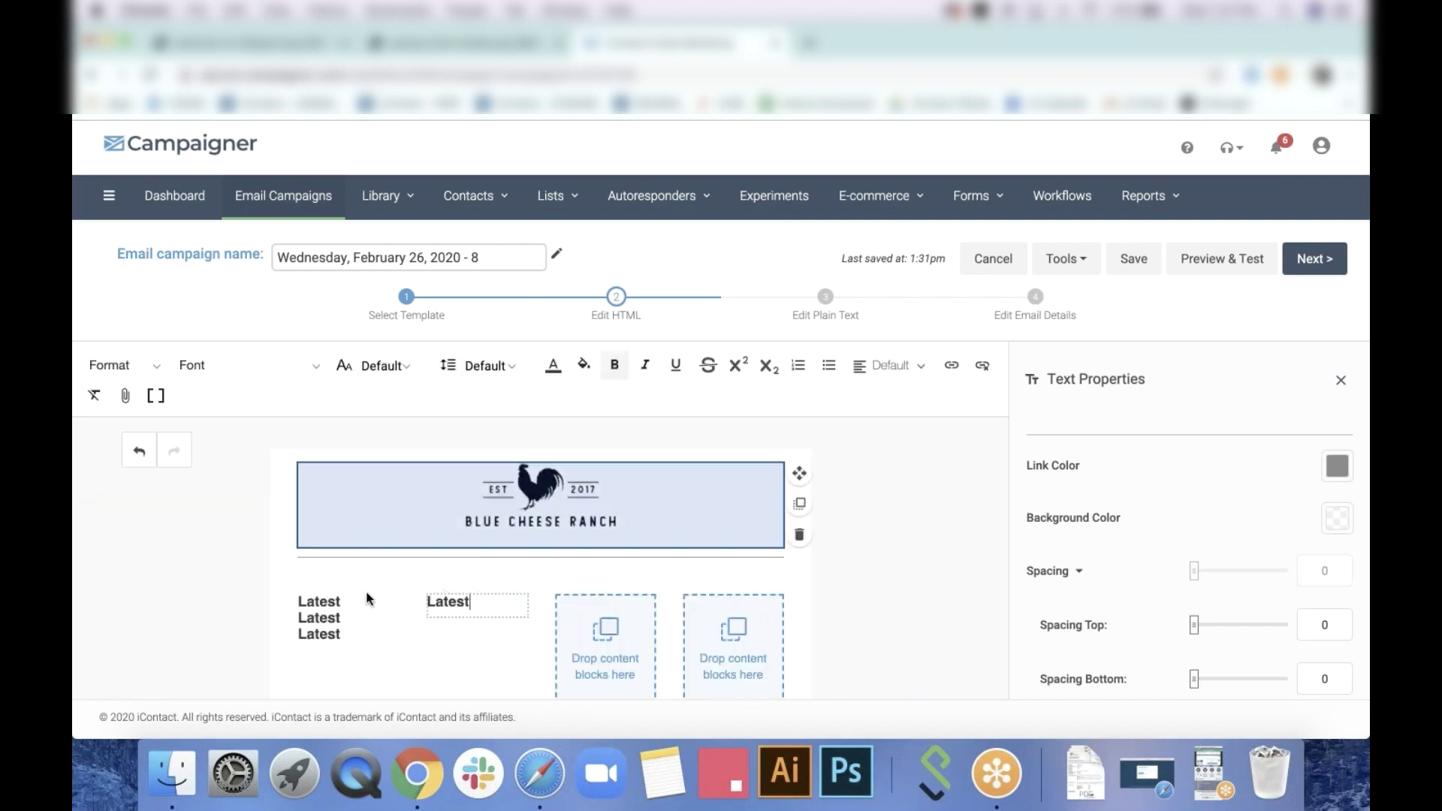
left_click_drag(327, 585, 575, 602)
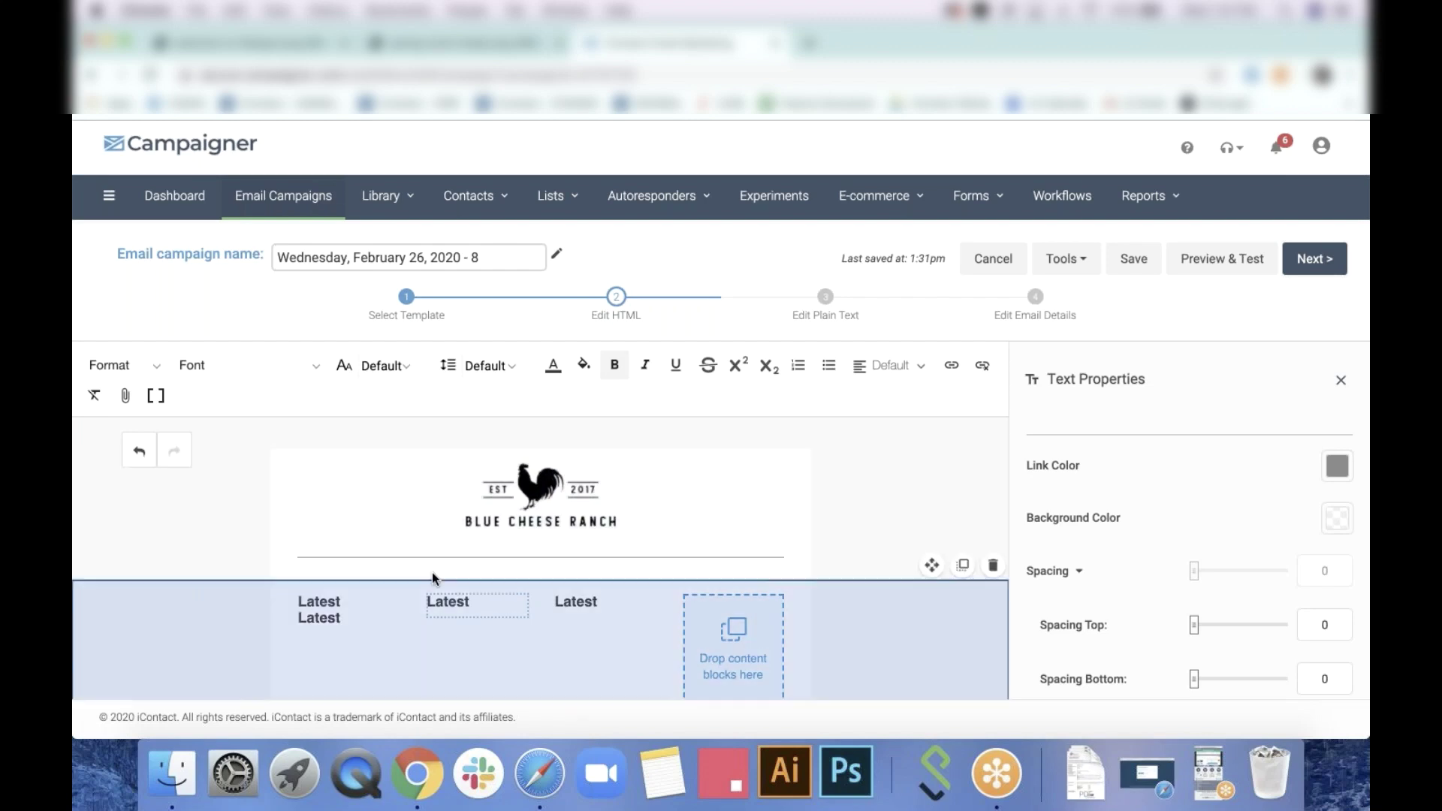
left_click_drag(765, 609, 770, 604)
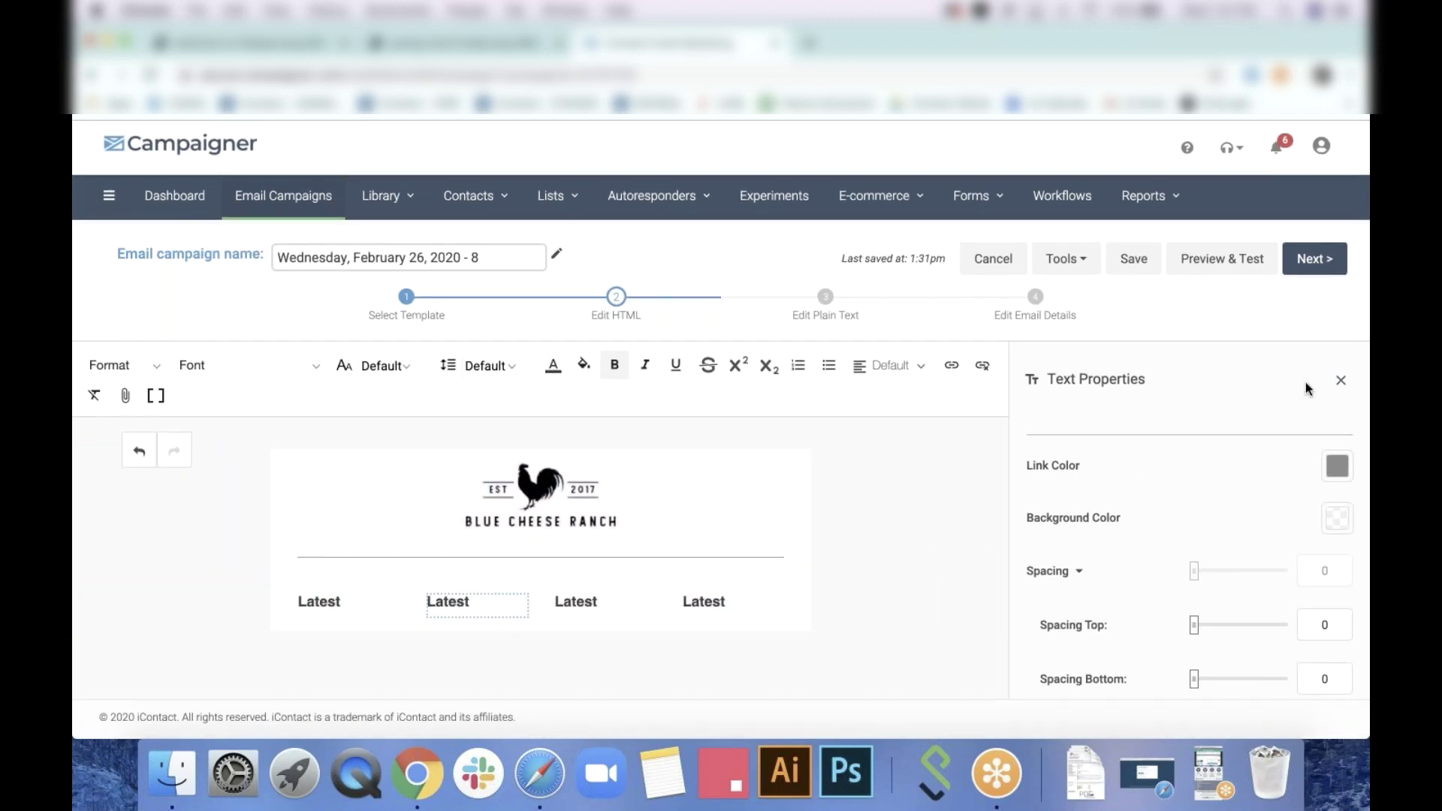
Add an empty one-column row beneath the four Latest columns
left_click(1344, 379)
left_click_drag(1072, 515, 523, 542)
left_click(1196, 367)
left_click(1075, 368)
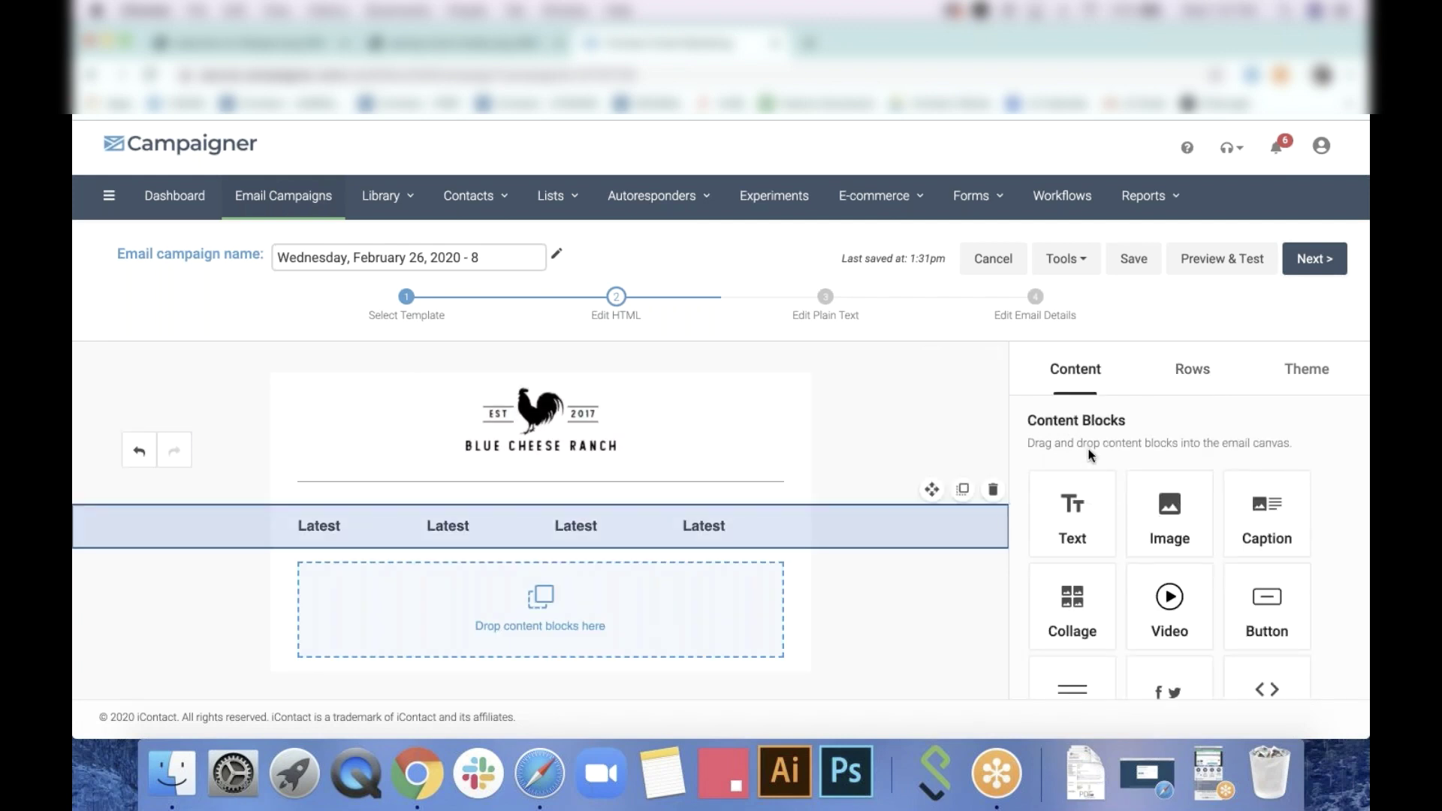
Add a text block to the new row and enable a row background image, picking a first image
left_click_drag(1075, 506, 537, 604)
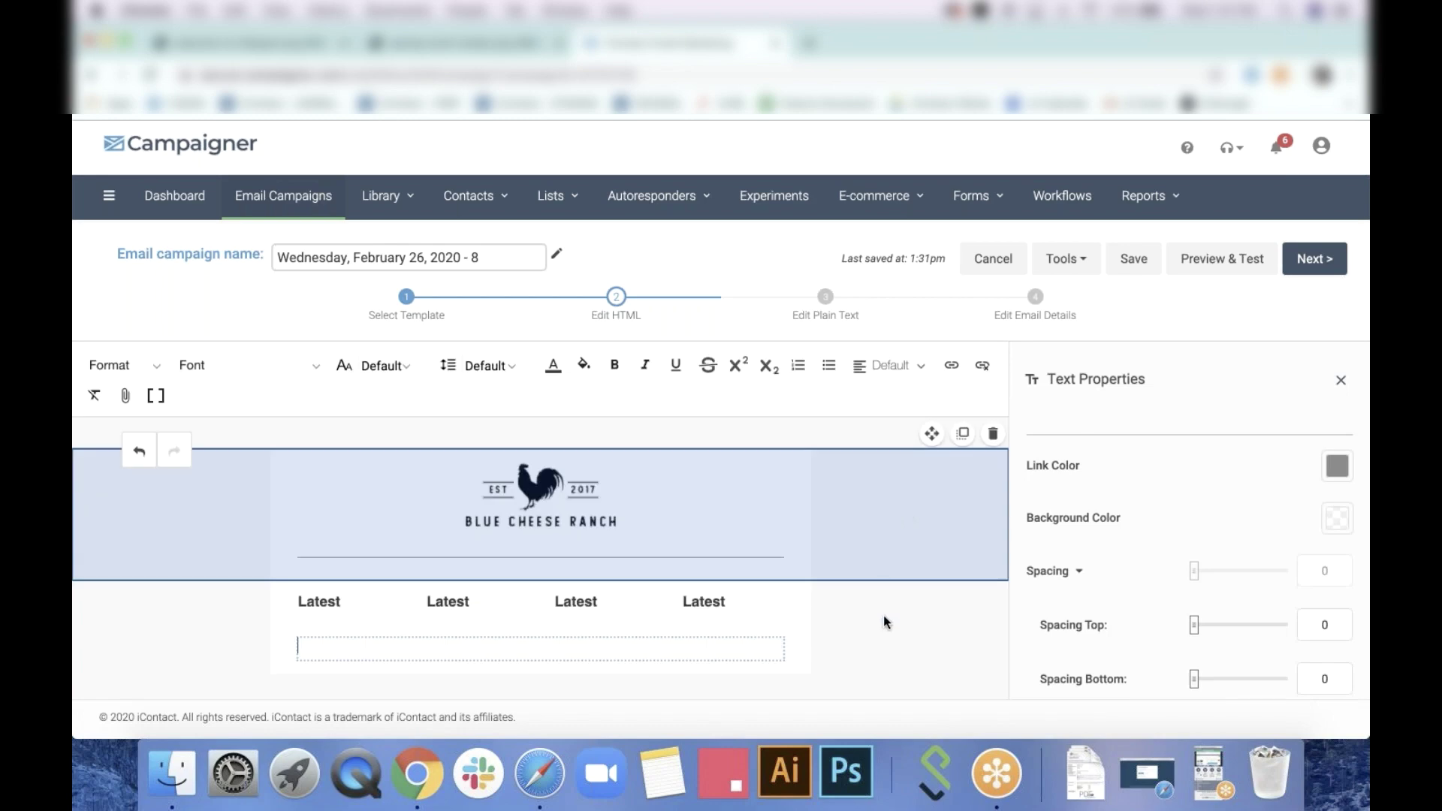
left_click(841, 647)
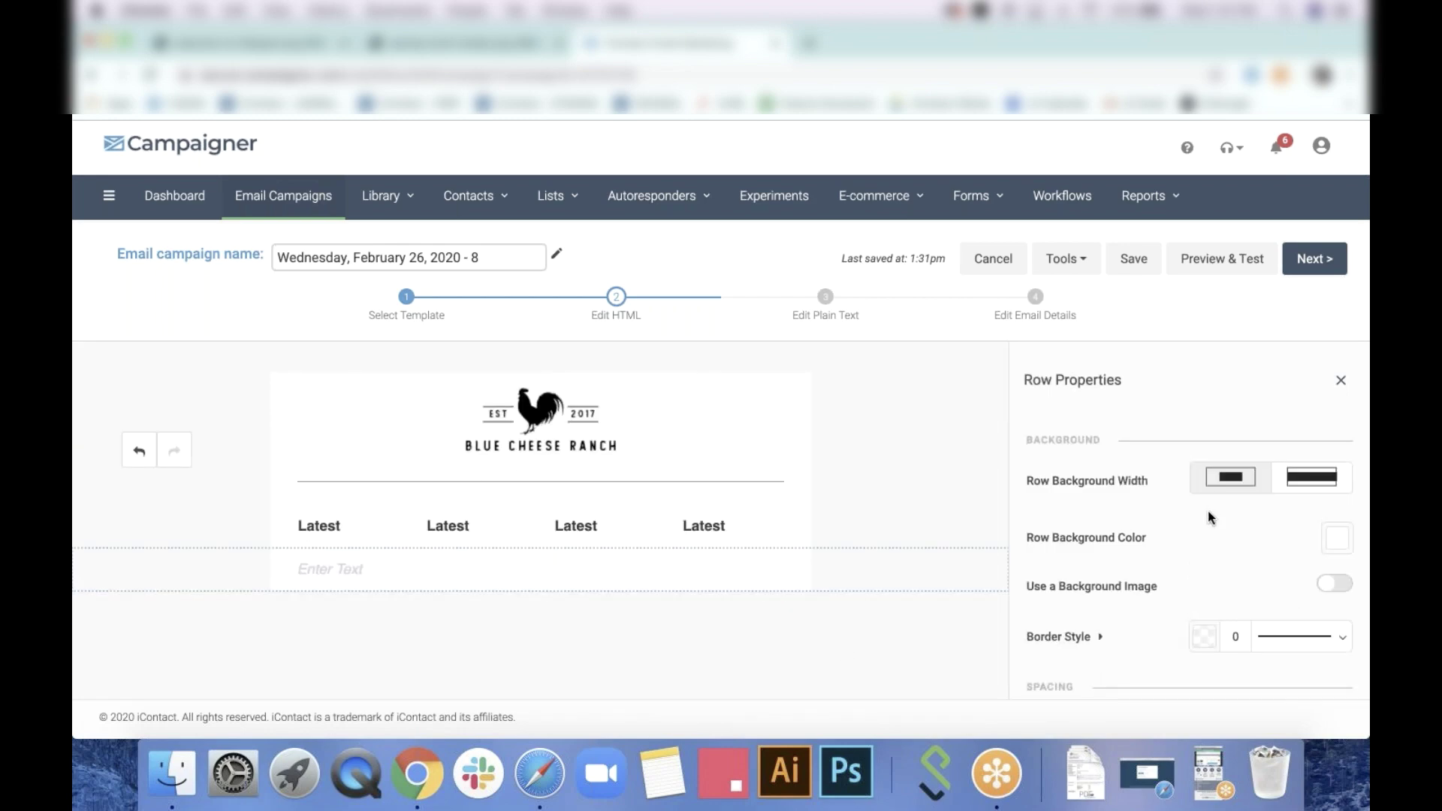
scroll(1208, 514, "down", 3)
scroll(1208, 510, "up", 1)
left_click(1339, 417)
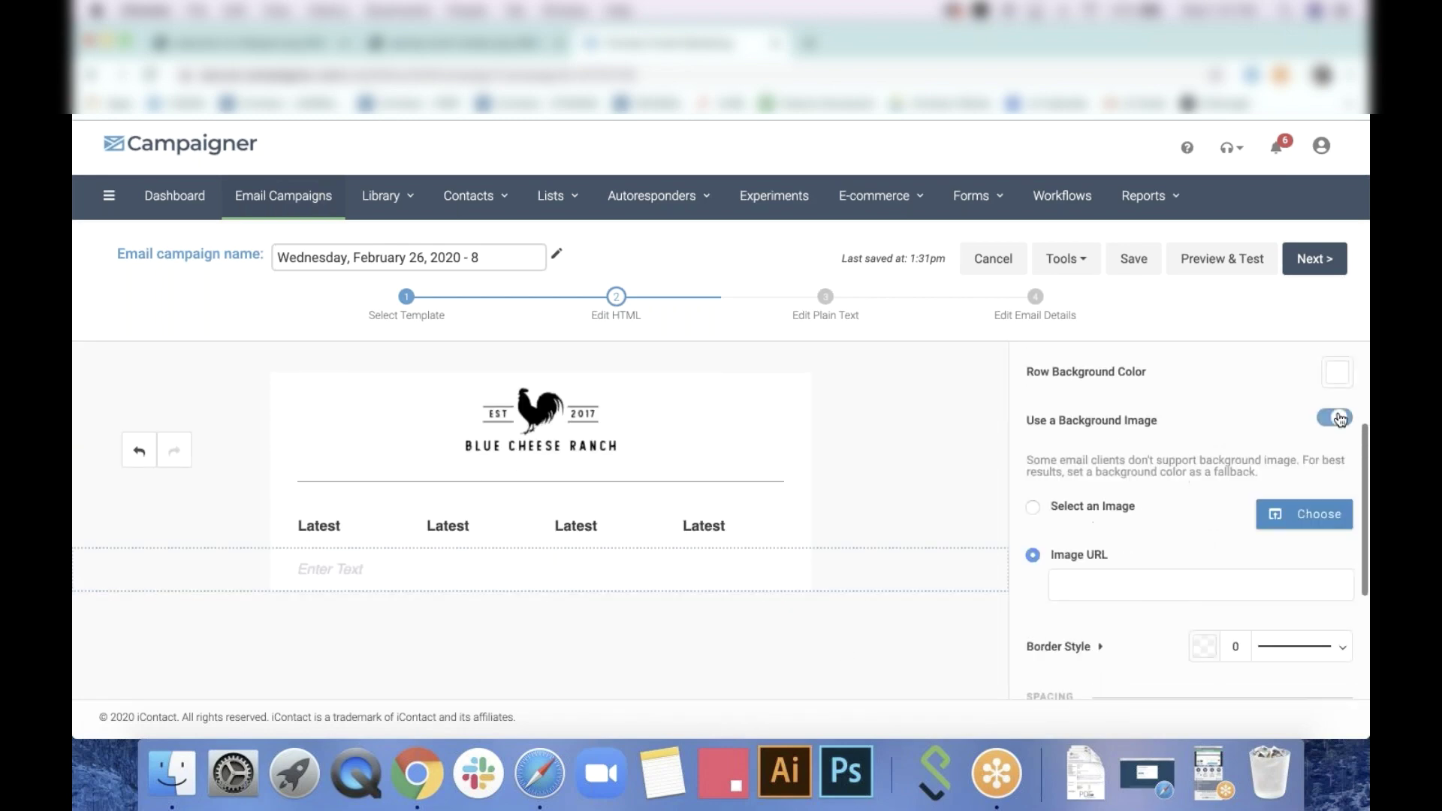
left_click(1317, 517)
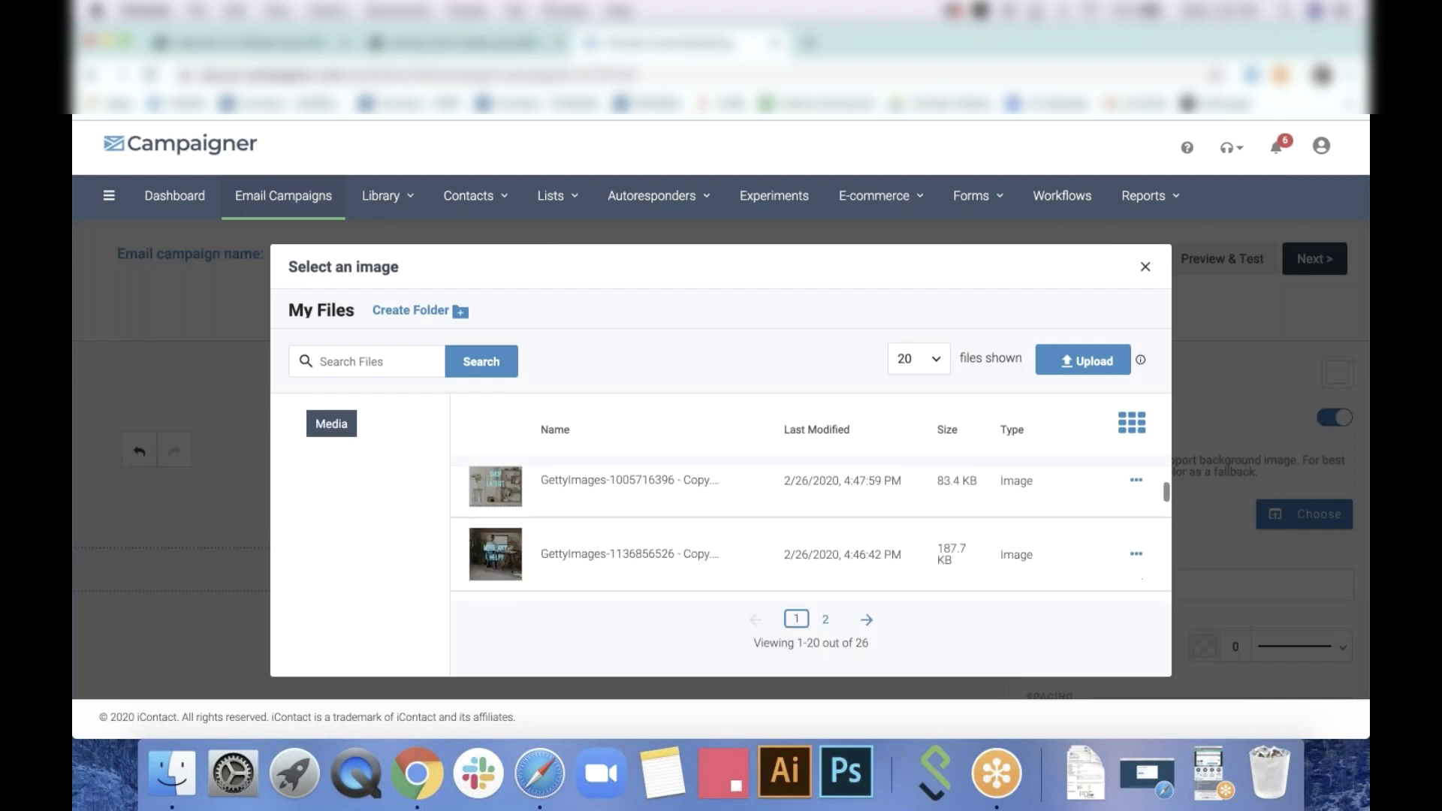
scroll(811, 534, "down", 5)
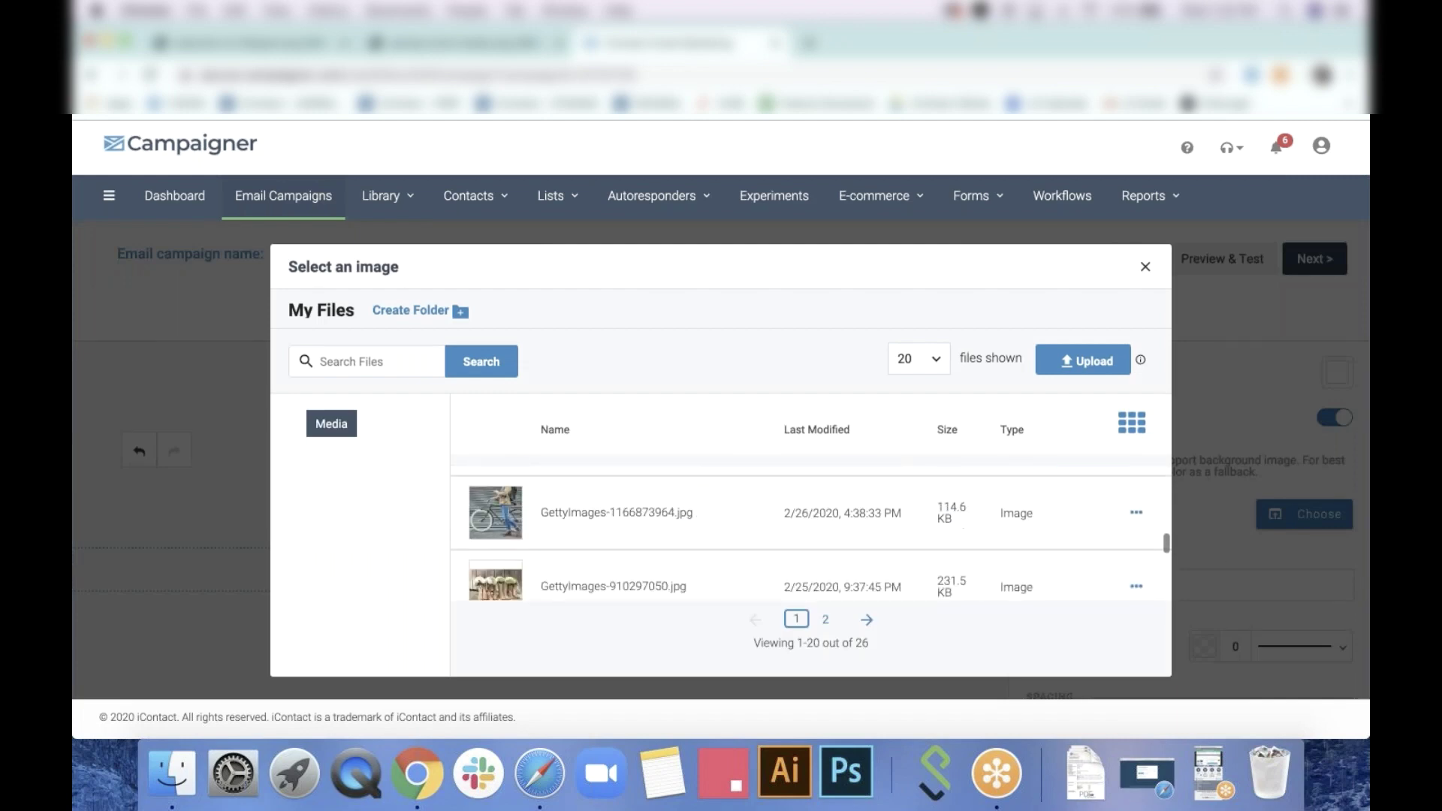
scroll(812, 533, "up", 3)
left_click(1085, 506)
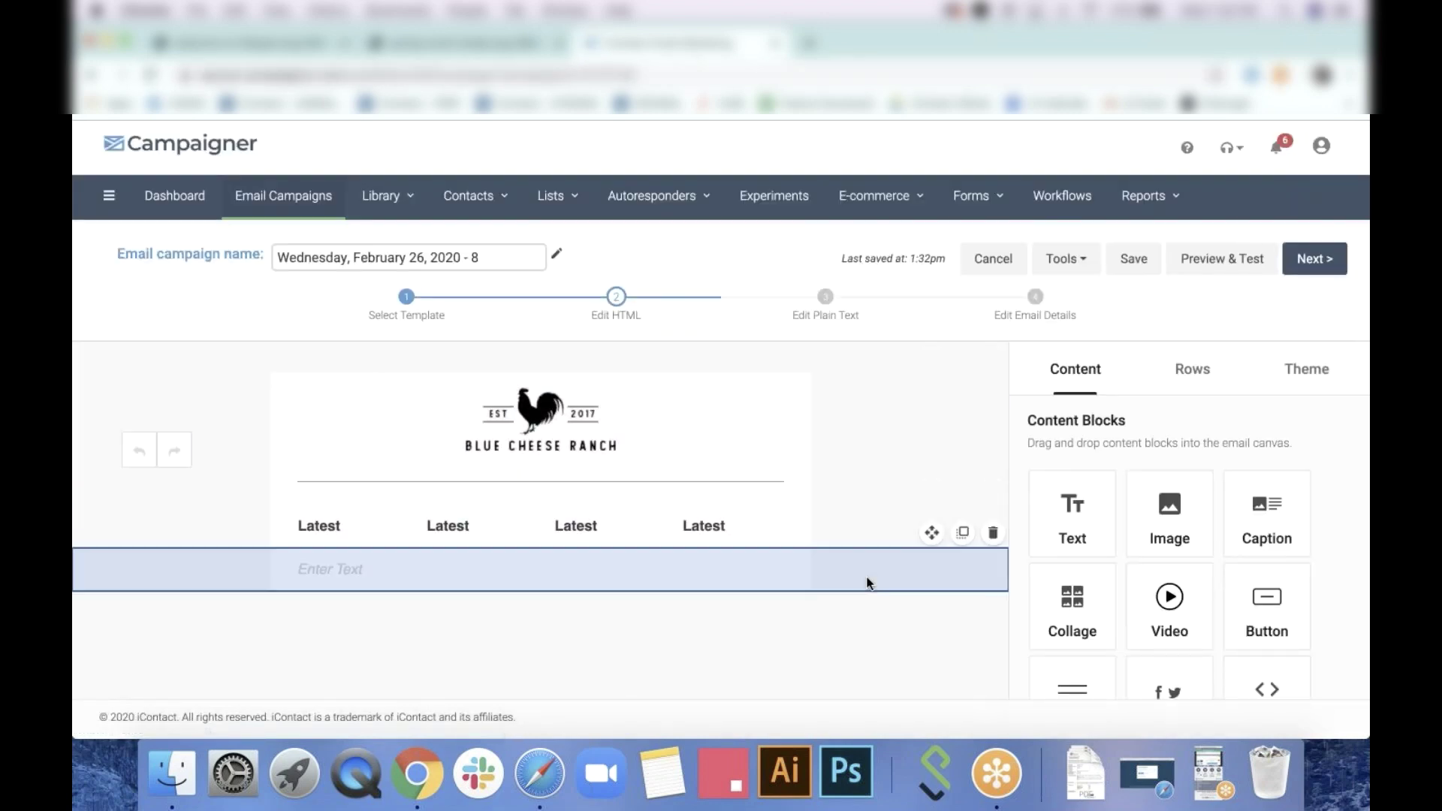
Add another one-column row with a text block, then delete the extra Enter Text row
left_click(1191, 370)
left_click_drag(1194, 513, 584, 593)
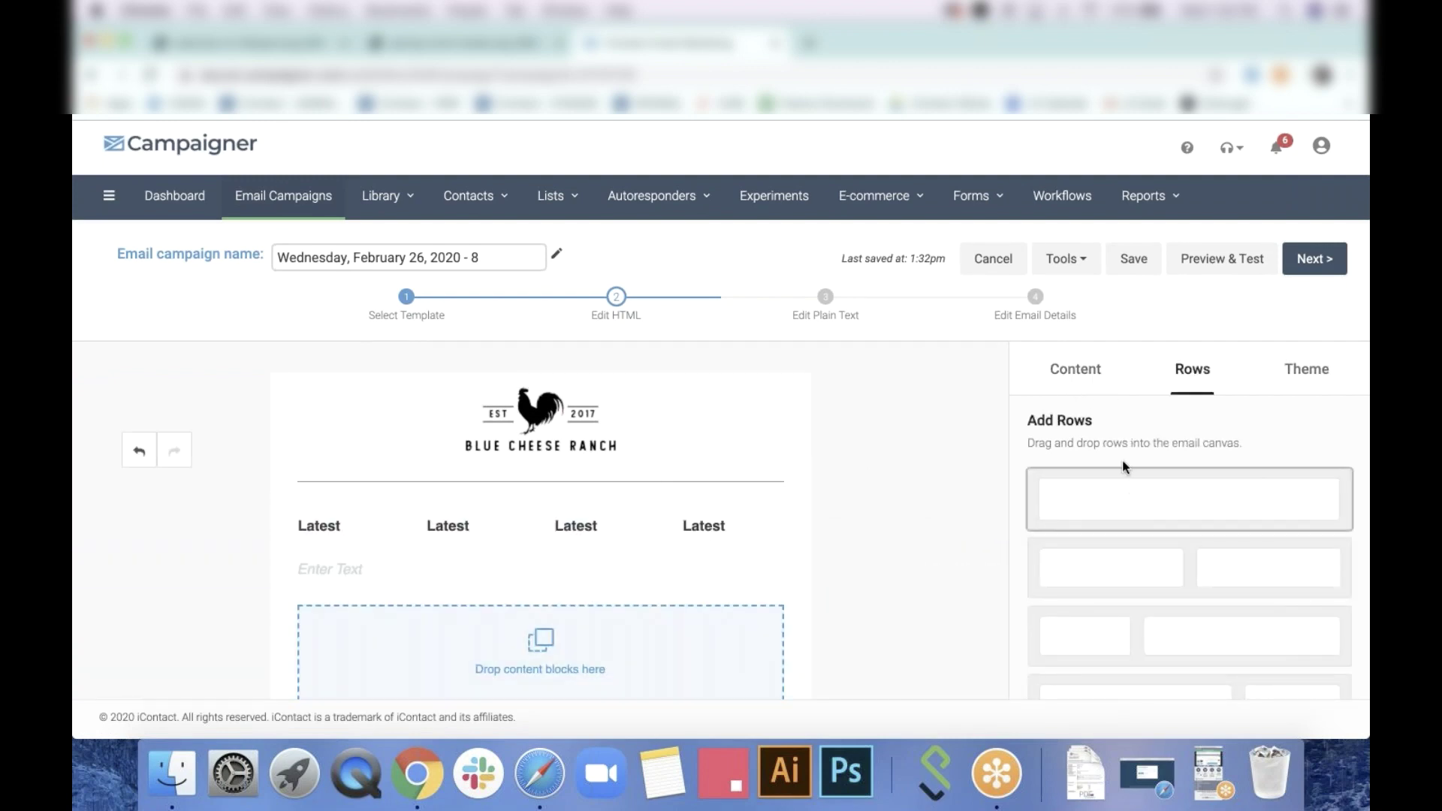
left_click(1075, 371)
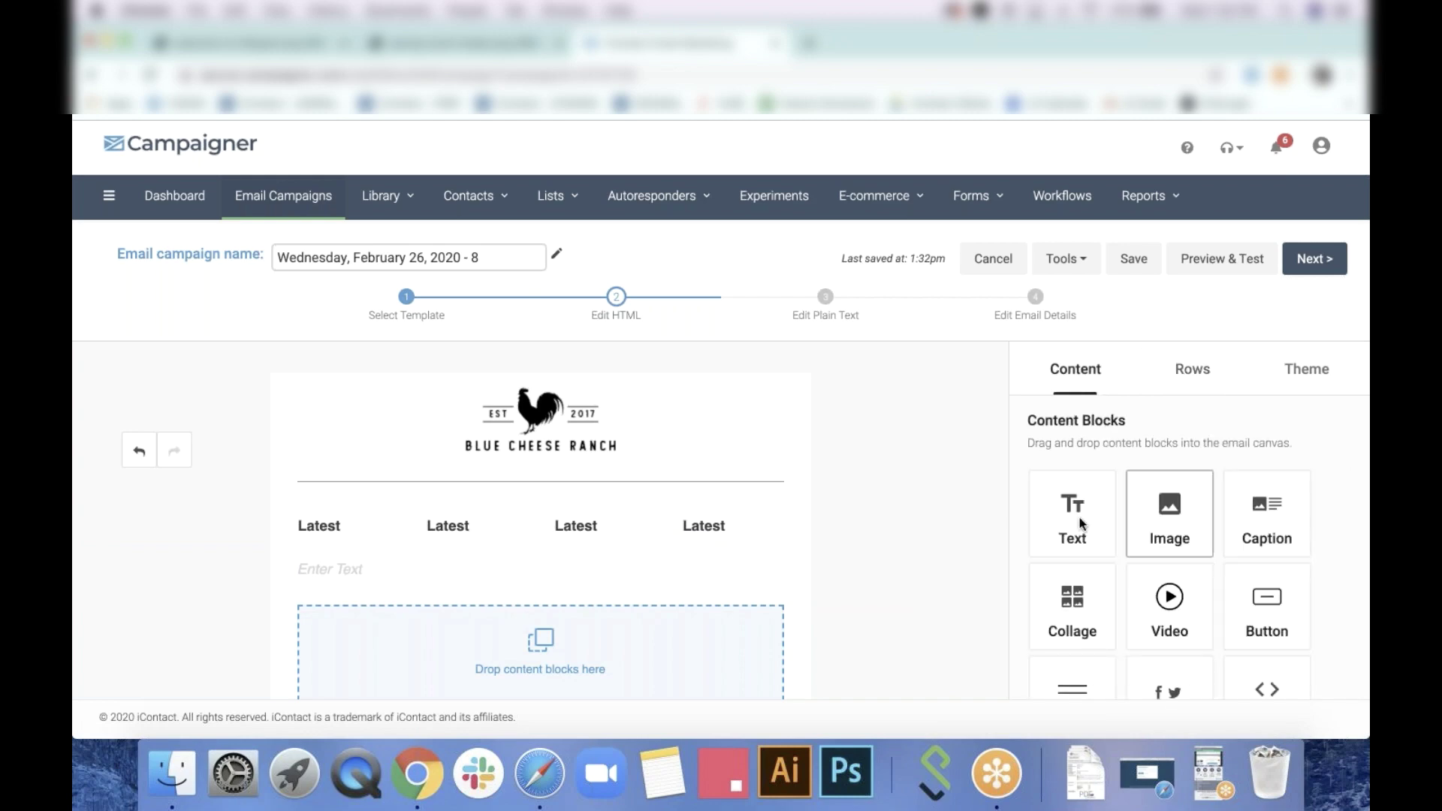
left_click_drag(1074, 511, 646, 654)
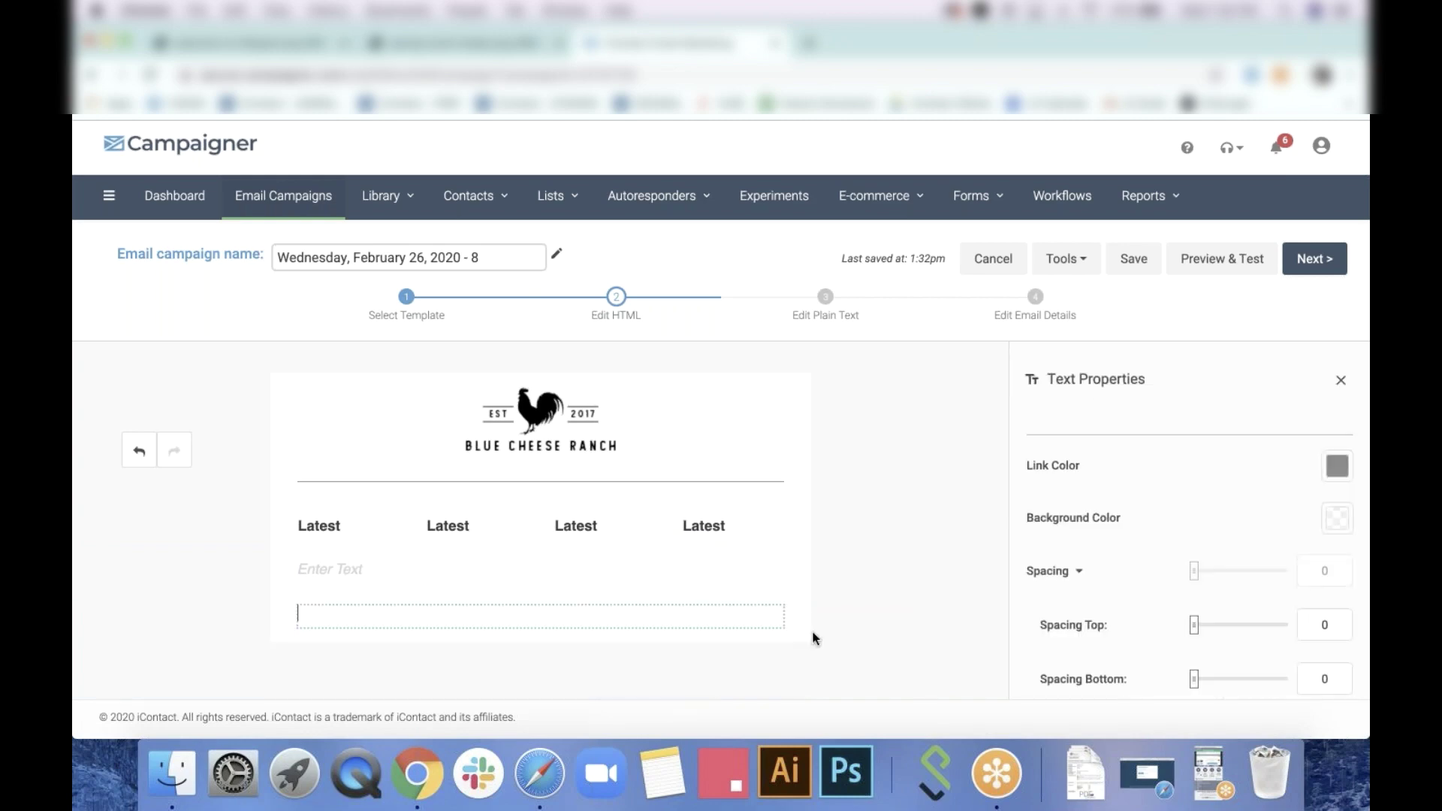
left_click(897, 691)
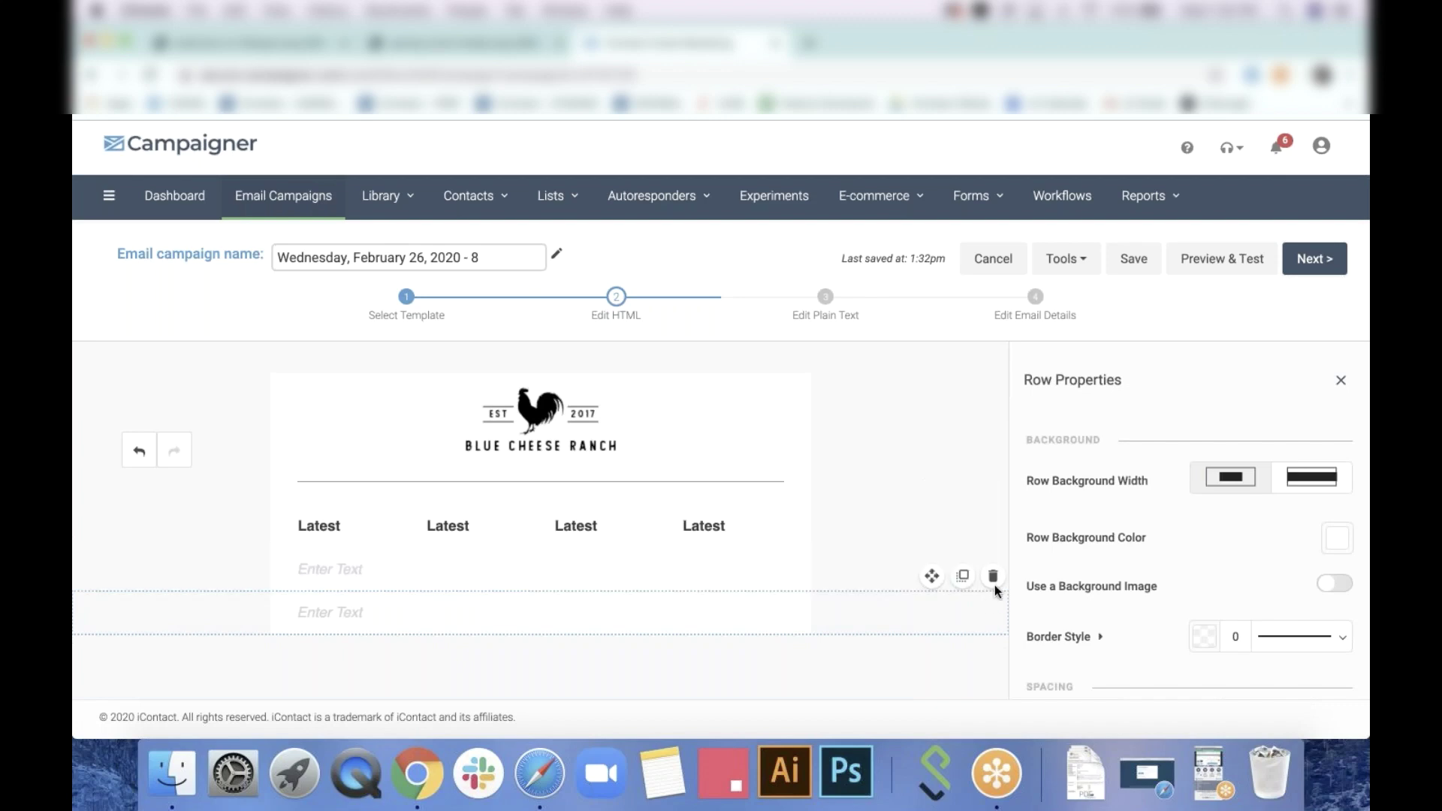
left_click(992, 577)
Set the hero row's background image to GettyImages-1010269886.jpg
left_click(958, 575)
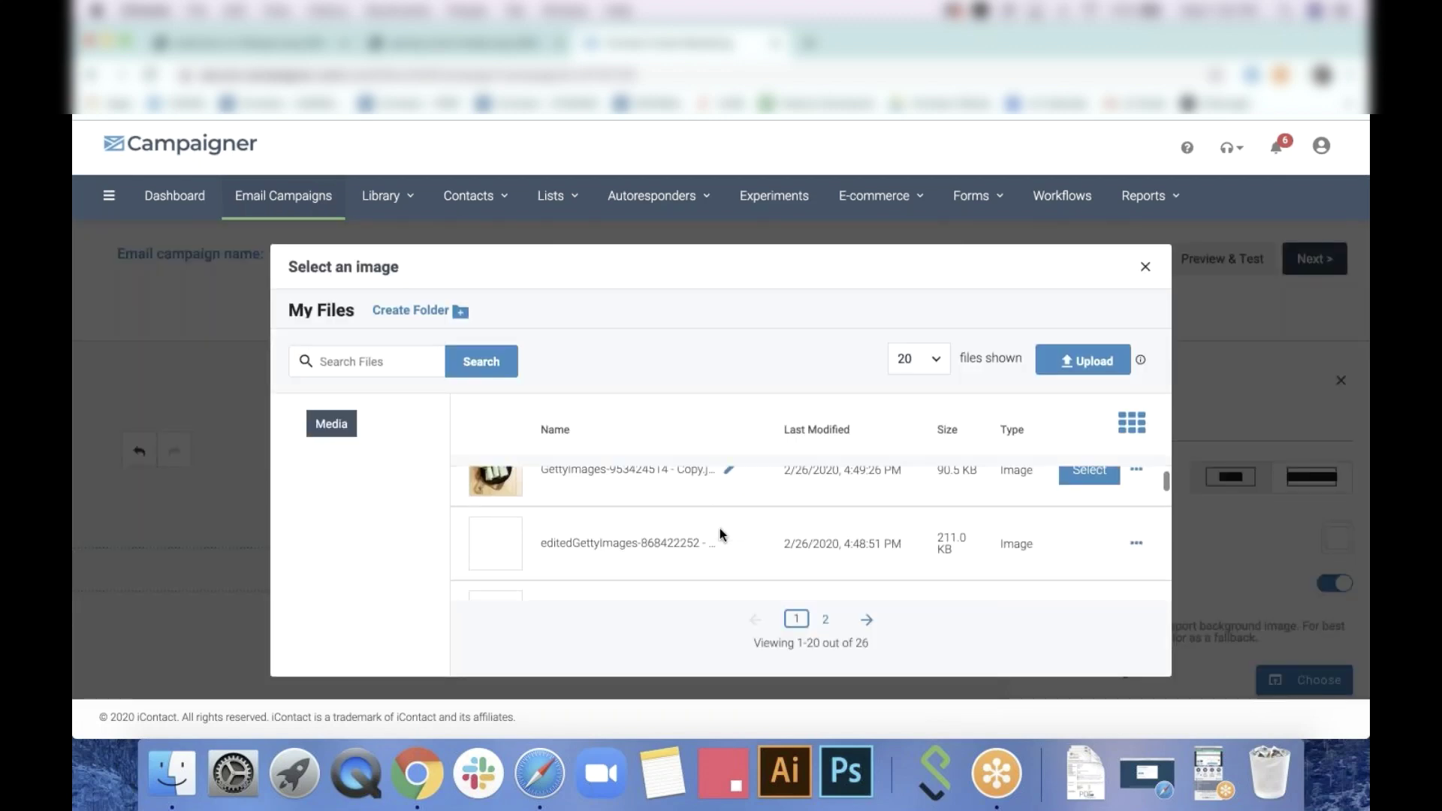
scroll(719, 528, "down", 3)
scroll(720, 529, "down", 2)
scroll(720, 529, "up", 6)
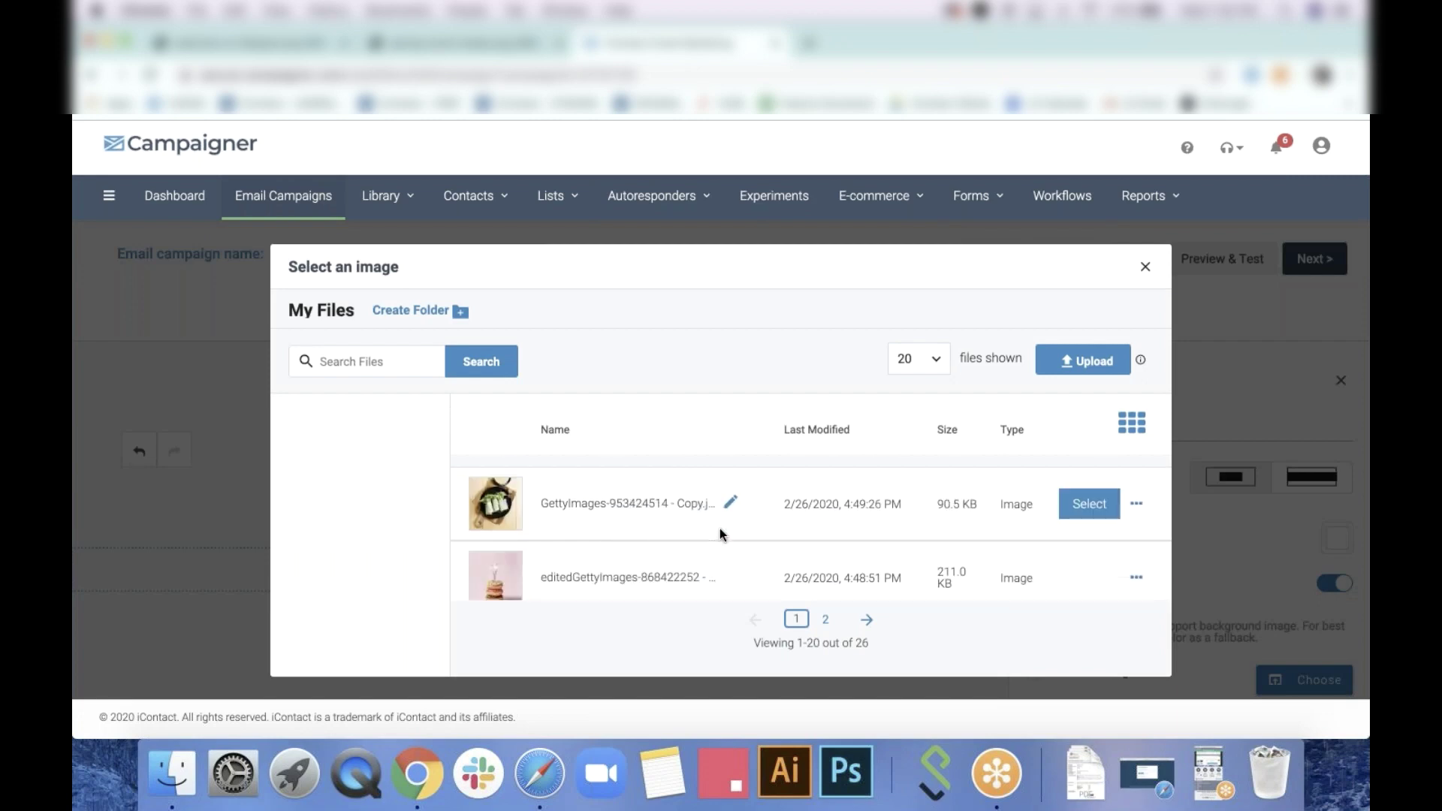
scroll(720, 529, "down", 2)
scroll(720, 529, "up", 1)
scroll(719, 528, "down", 3)
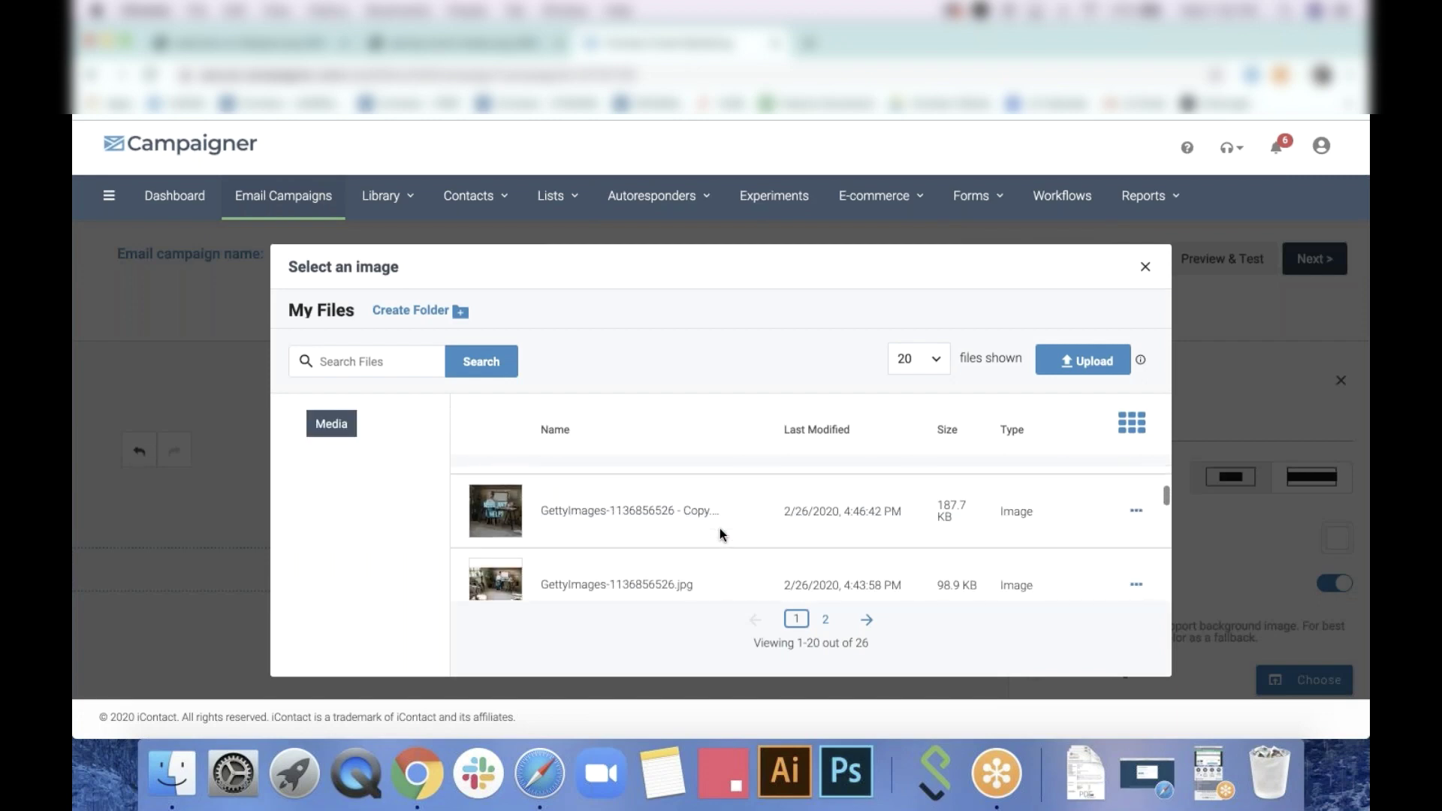
scroll(719, 529, "down", 5)
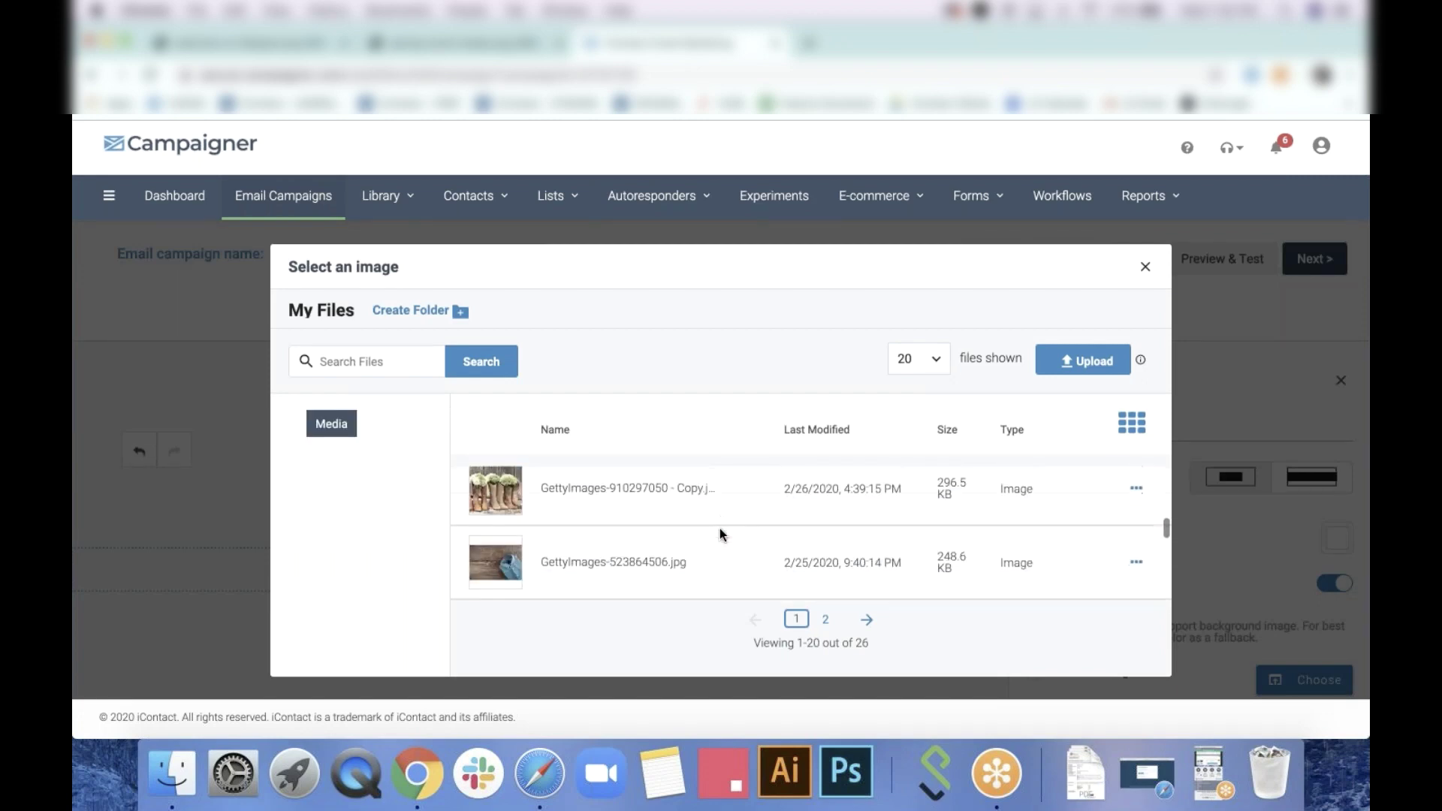
scroll(720, 535, "down", 3)
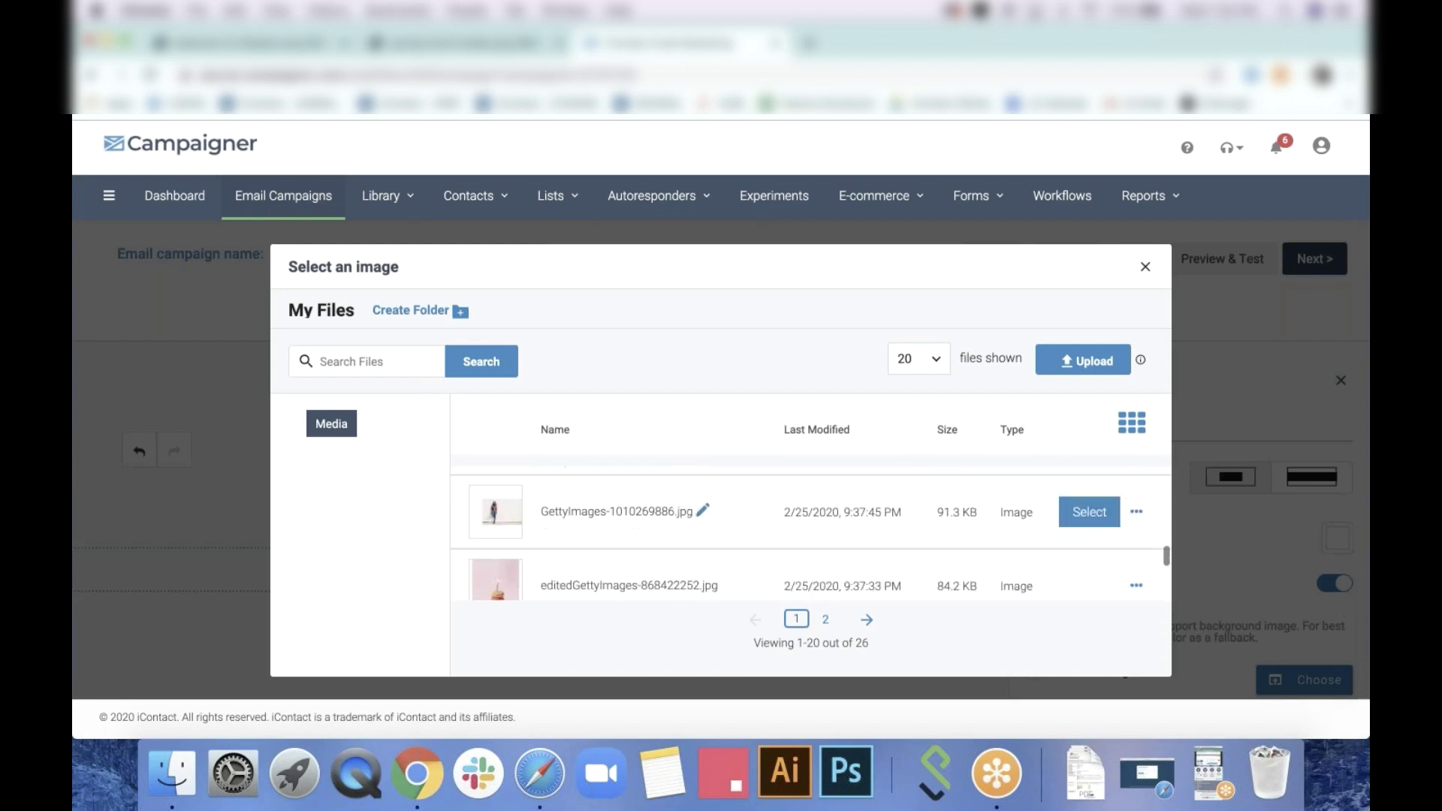
left_click(1089, 511)
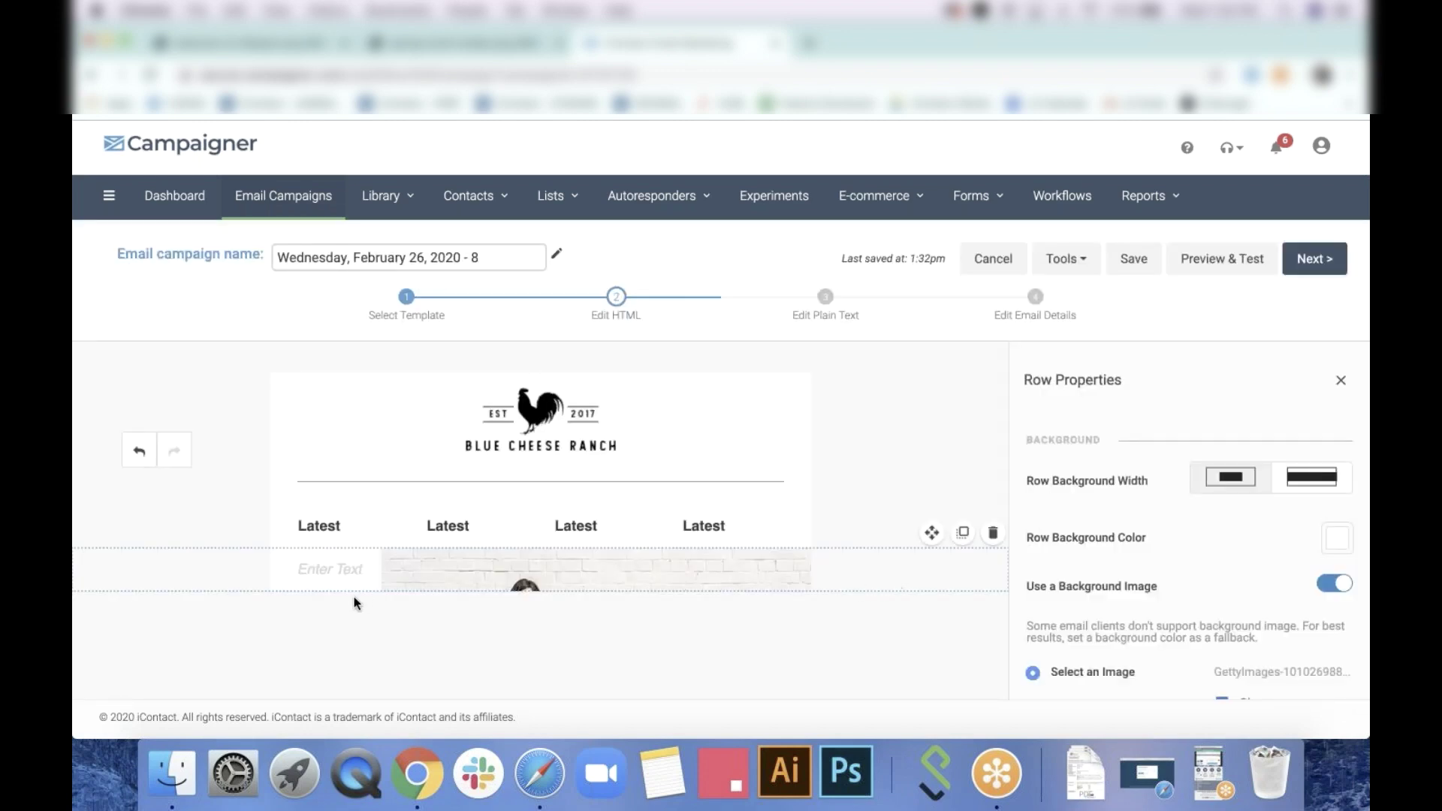
left_click(350, 562)
left_click(363, 647)
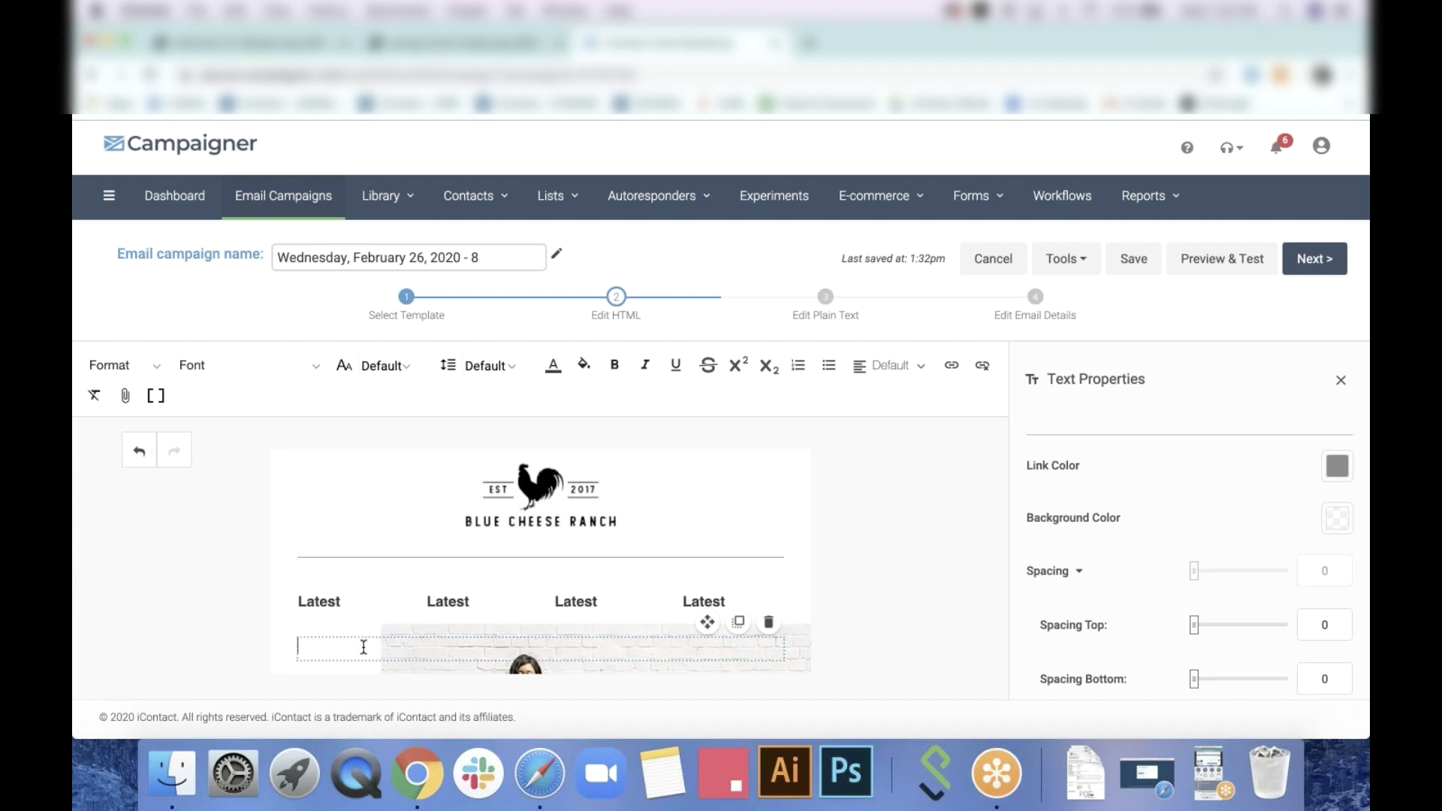
Type 'THANK YOU FOR / JOINING THR BCR / NEWSLETTER.' plus a 'more text' line in the hero
type("THANK YOU FOR")
key("Return")
type("JOINGING")
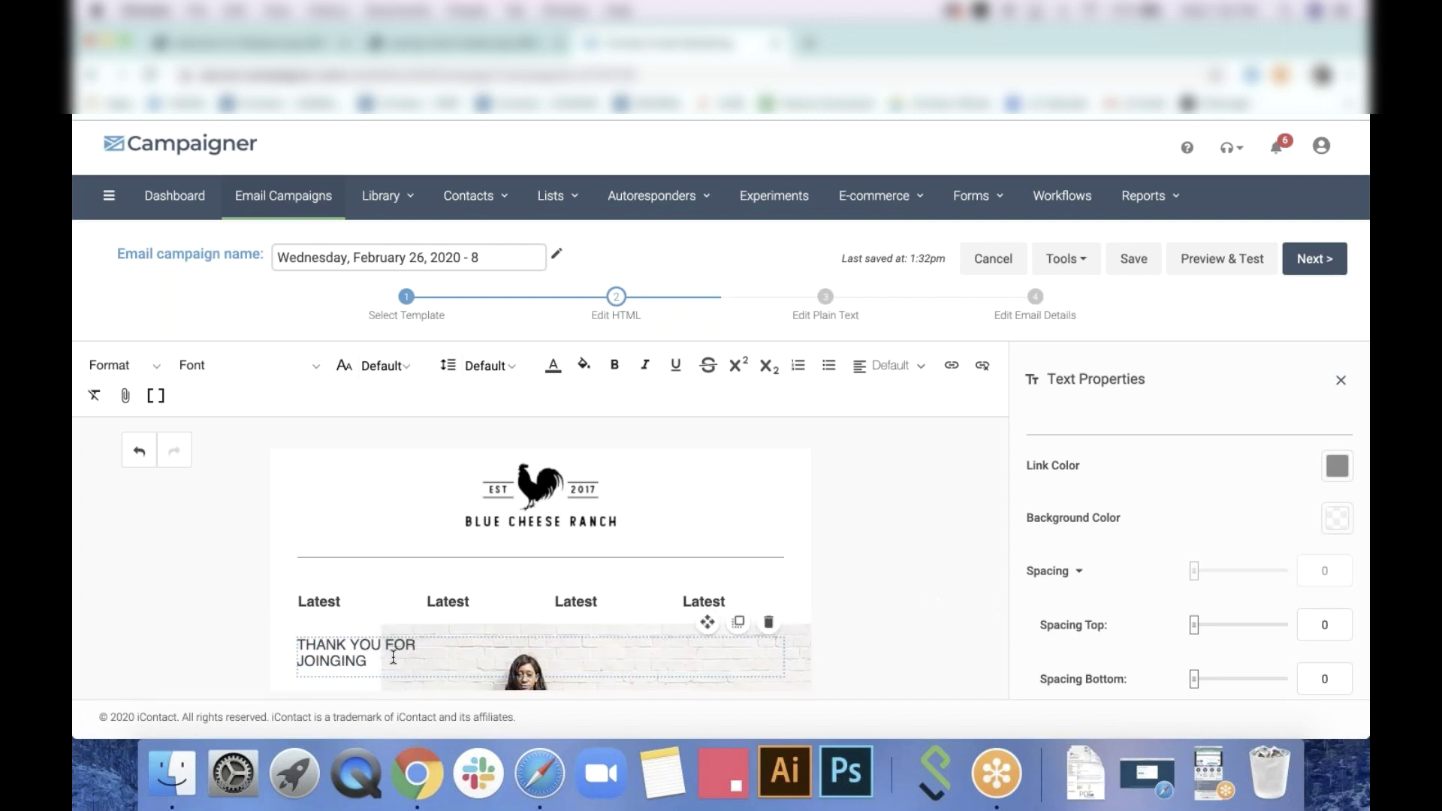
left_click_drag(368, 661, 332, 660)
type("ING THR BCR")
key("Return")
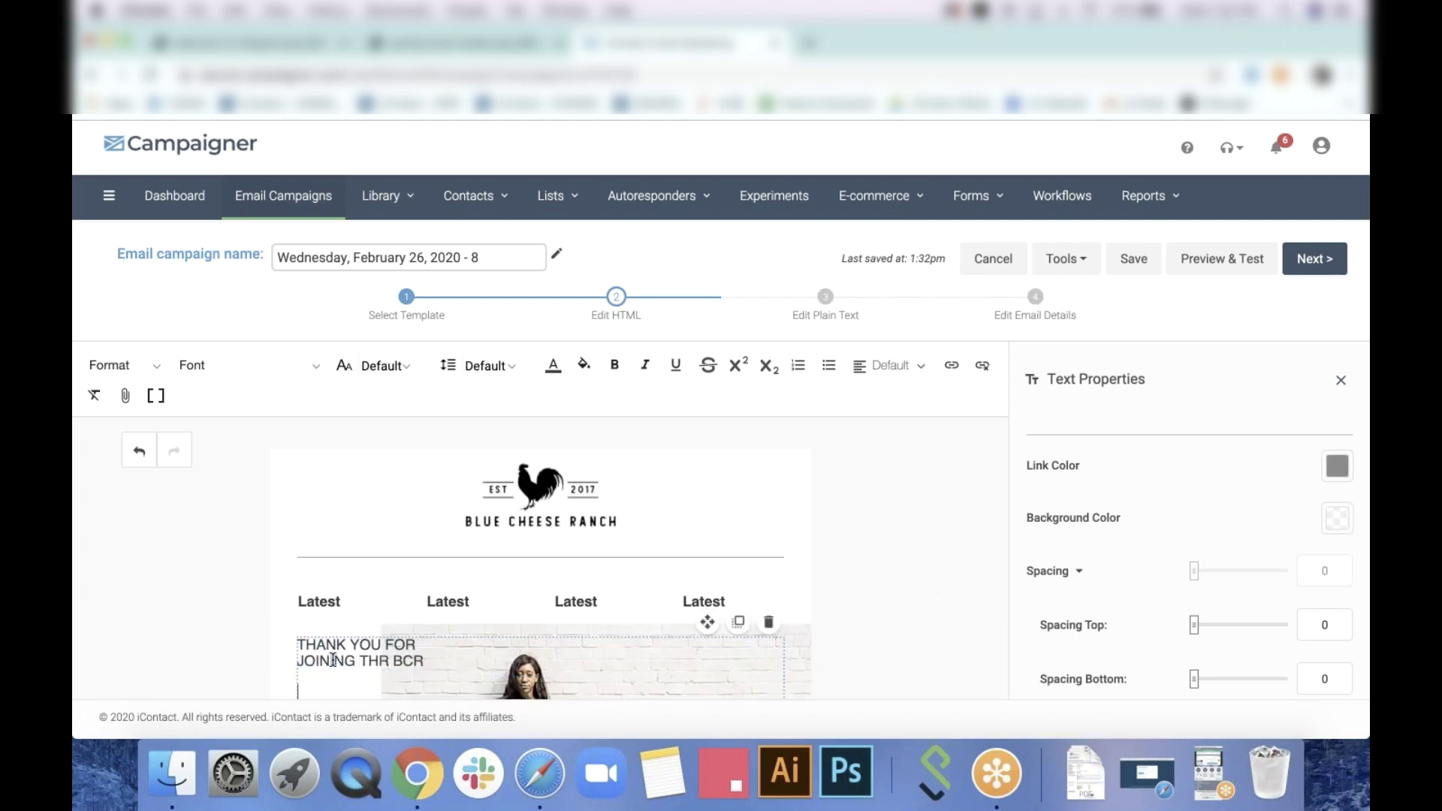
type("NEW")
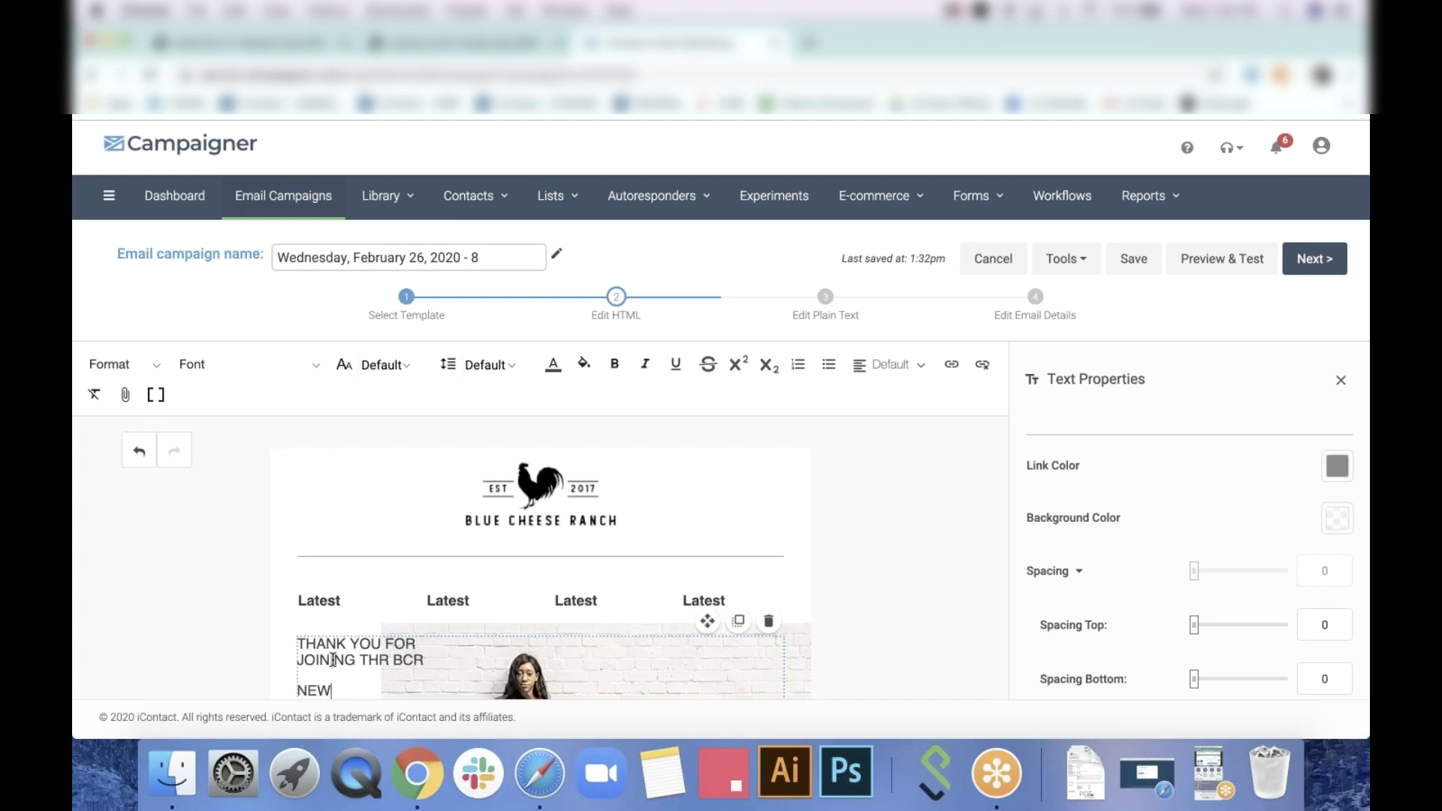
type("NEWSLETTER")
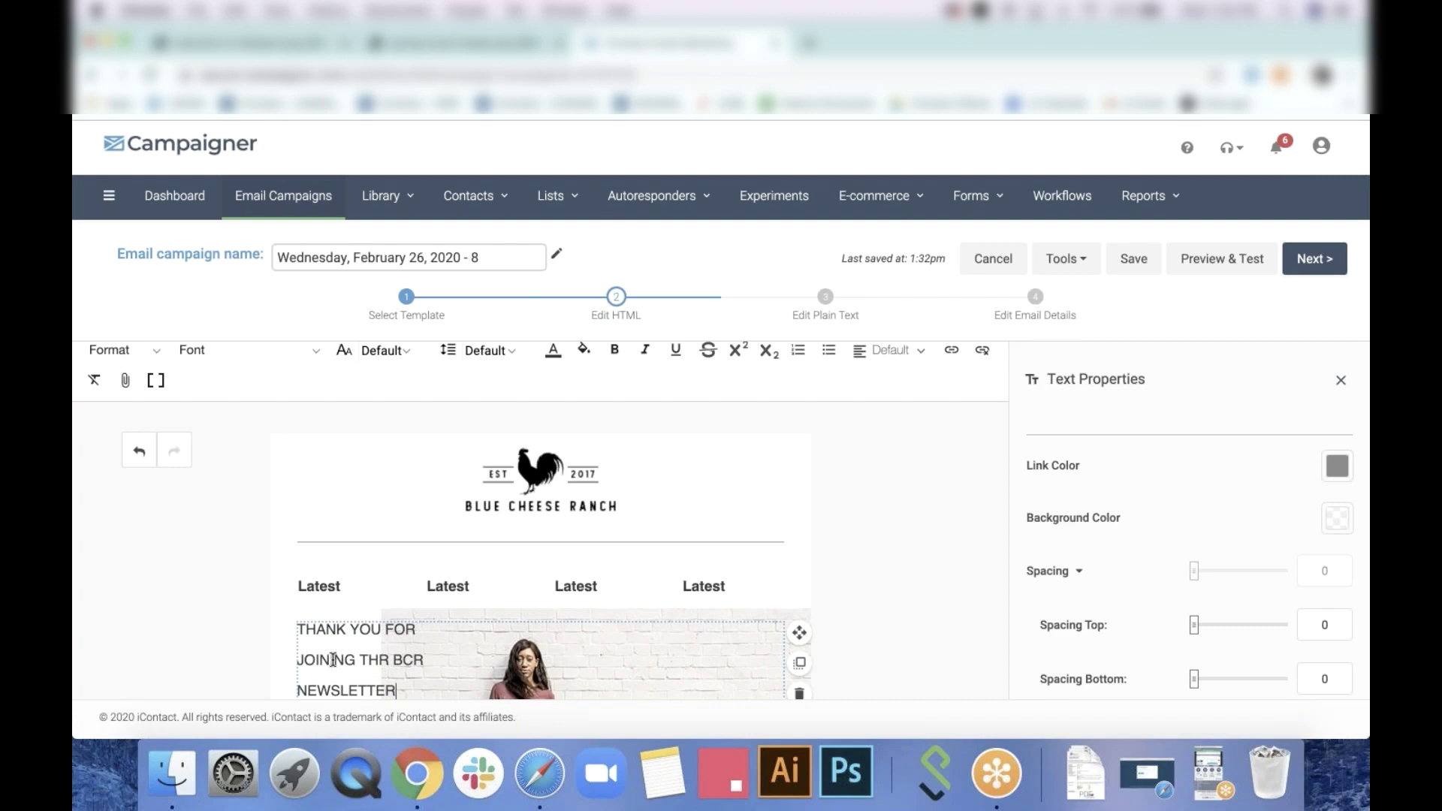
type(".")
scroll(698, 657, "down", 1)
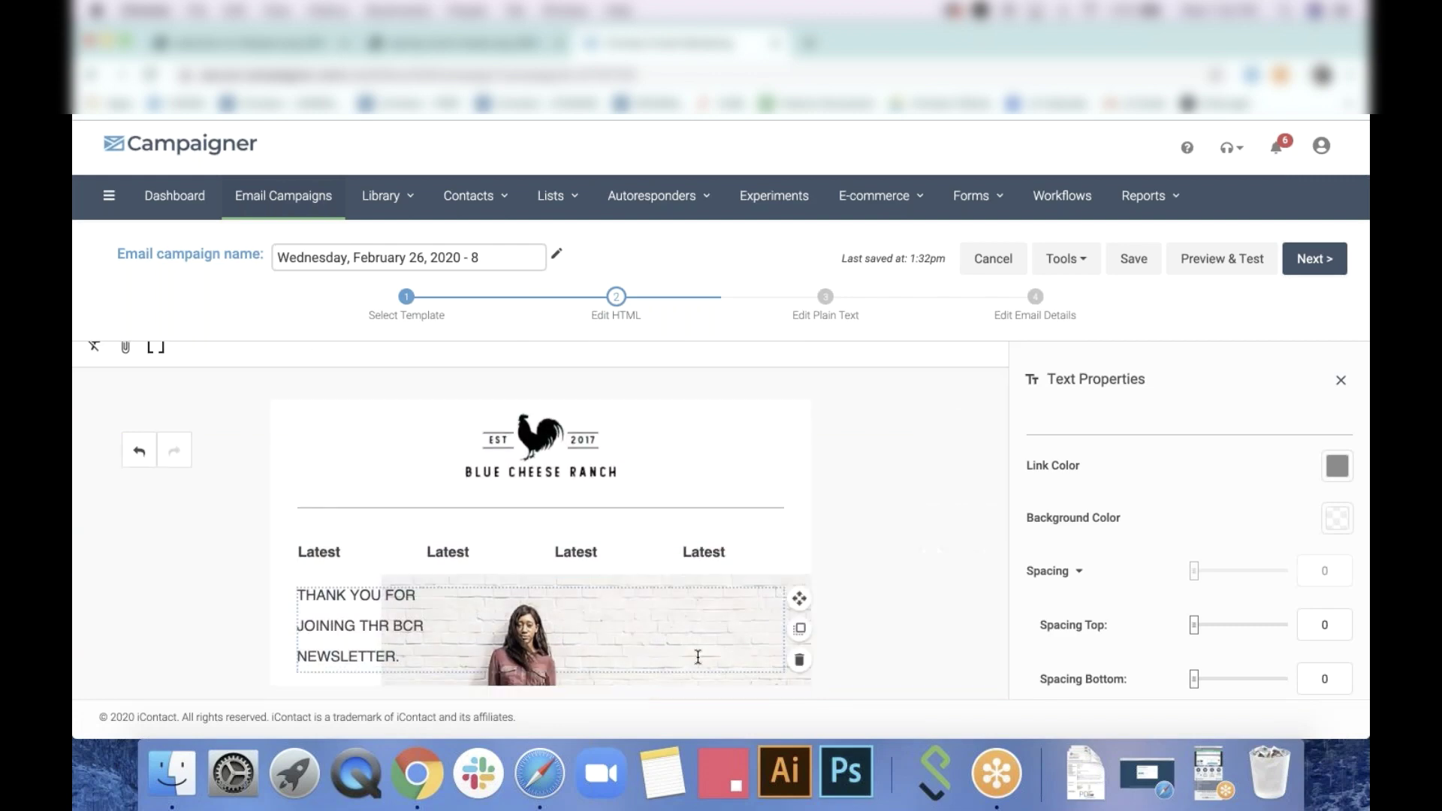
key("Return")
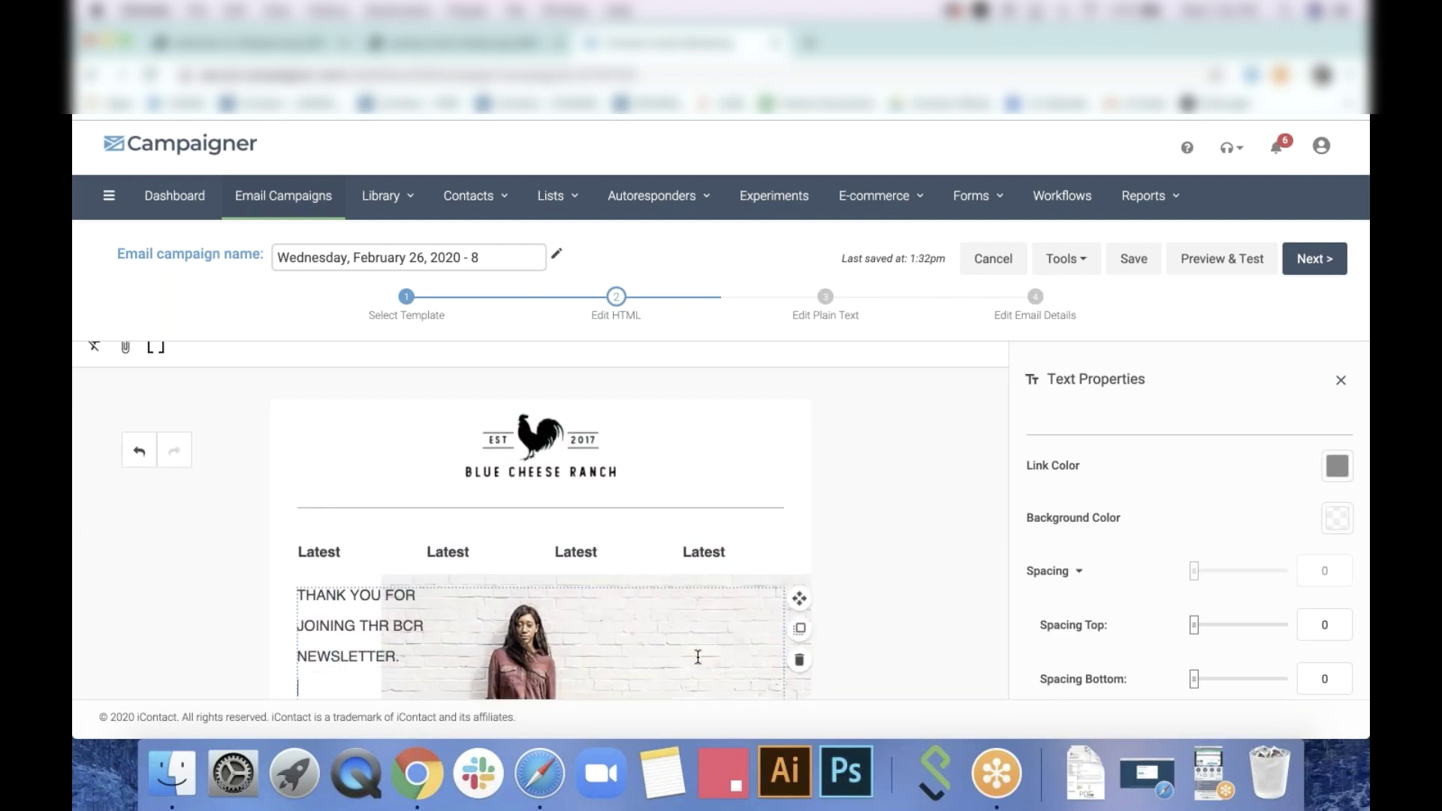
type("more text")
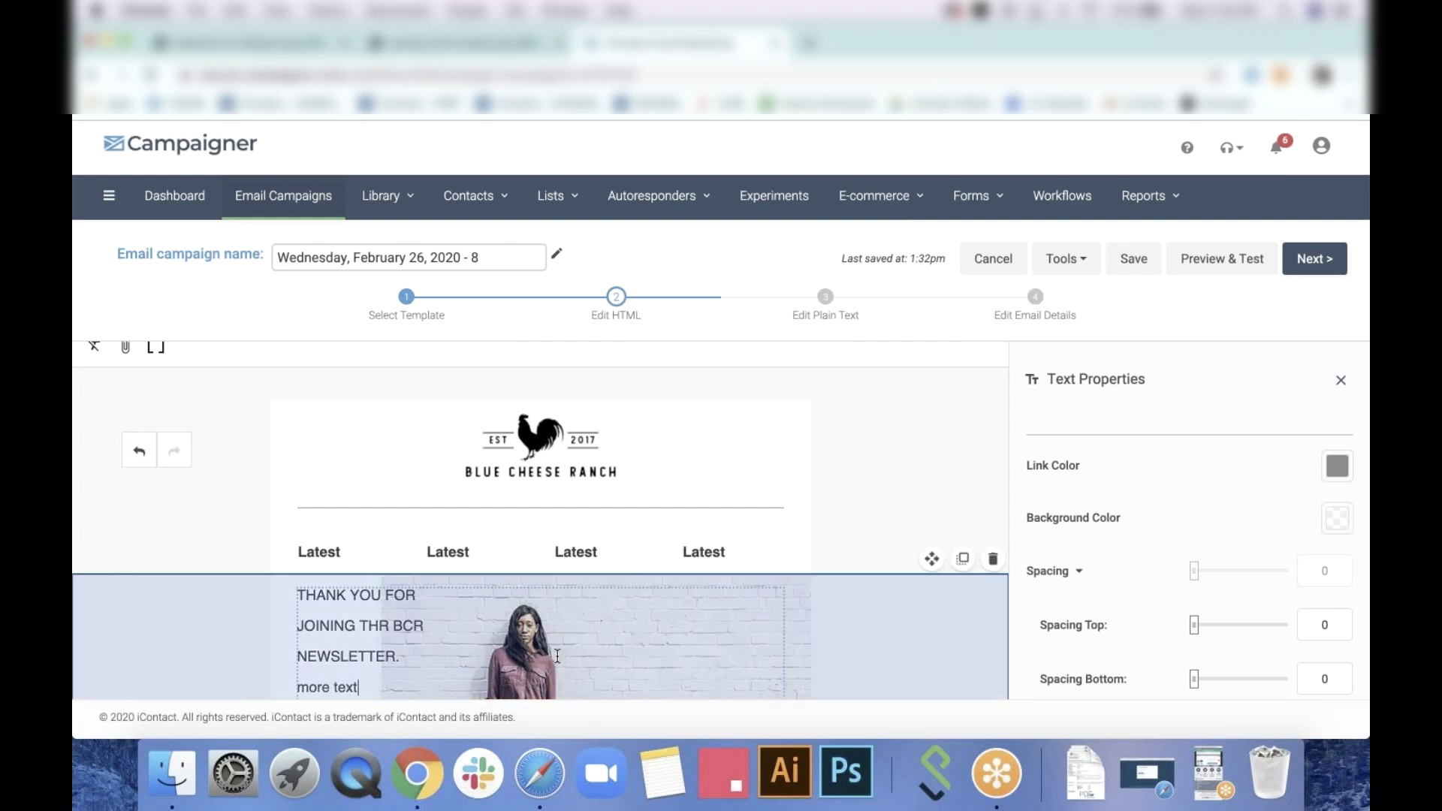
Add a one-column row with a Text block below the hero
left_click(838, 556)
scroll(901, 571, "up", 1)
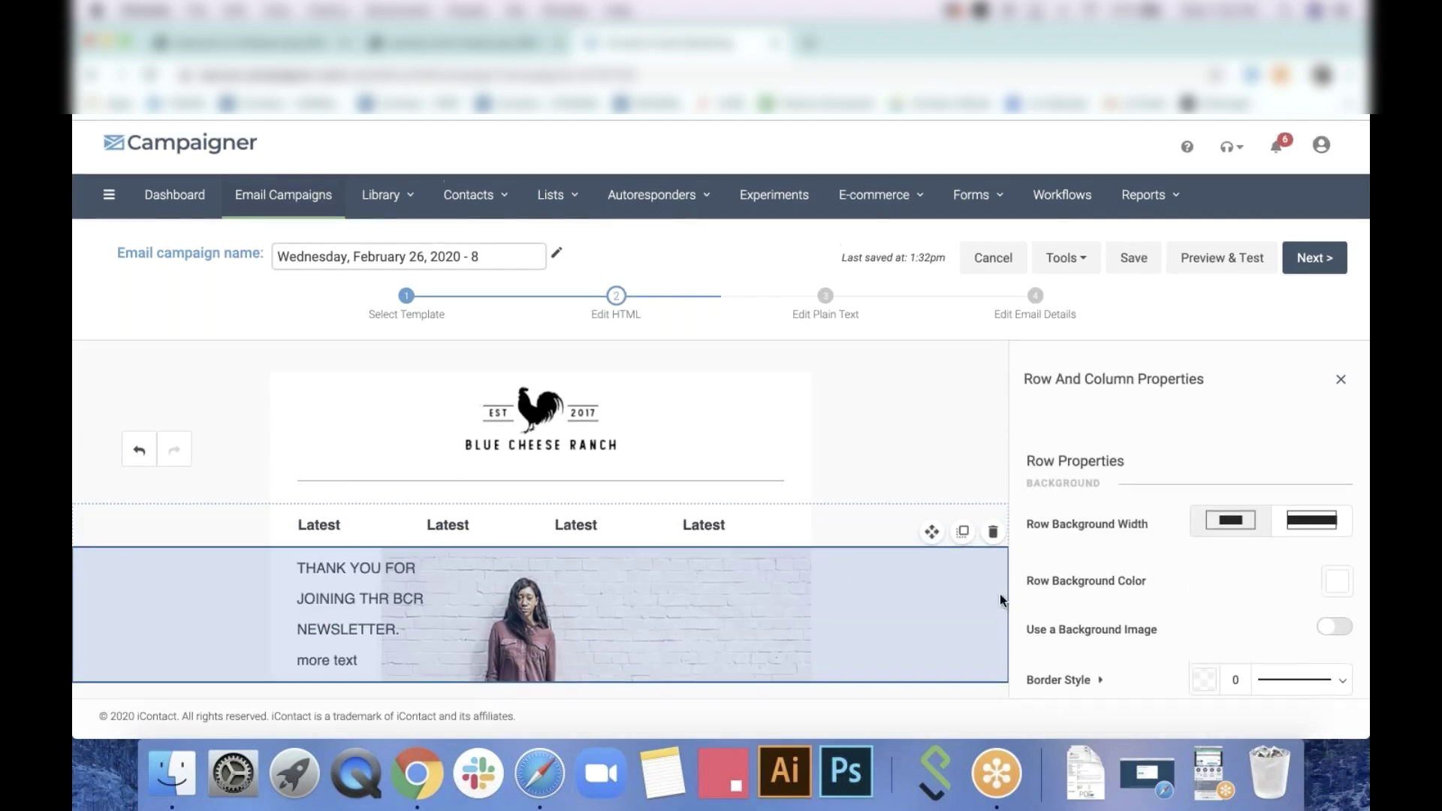
left_click(1354, 381)
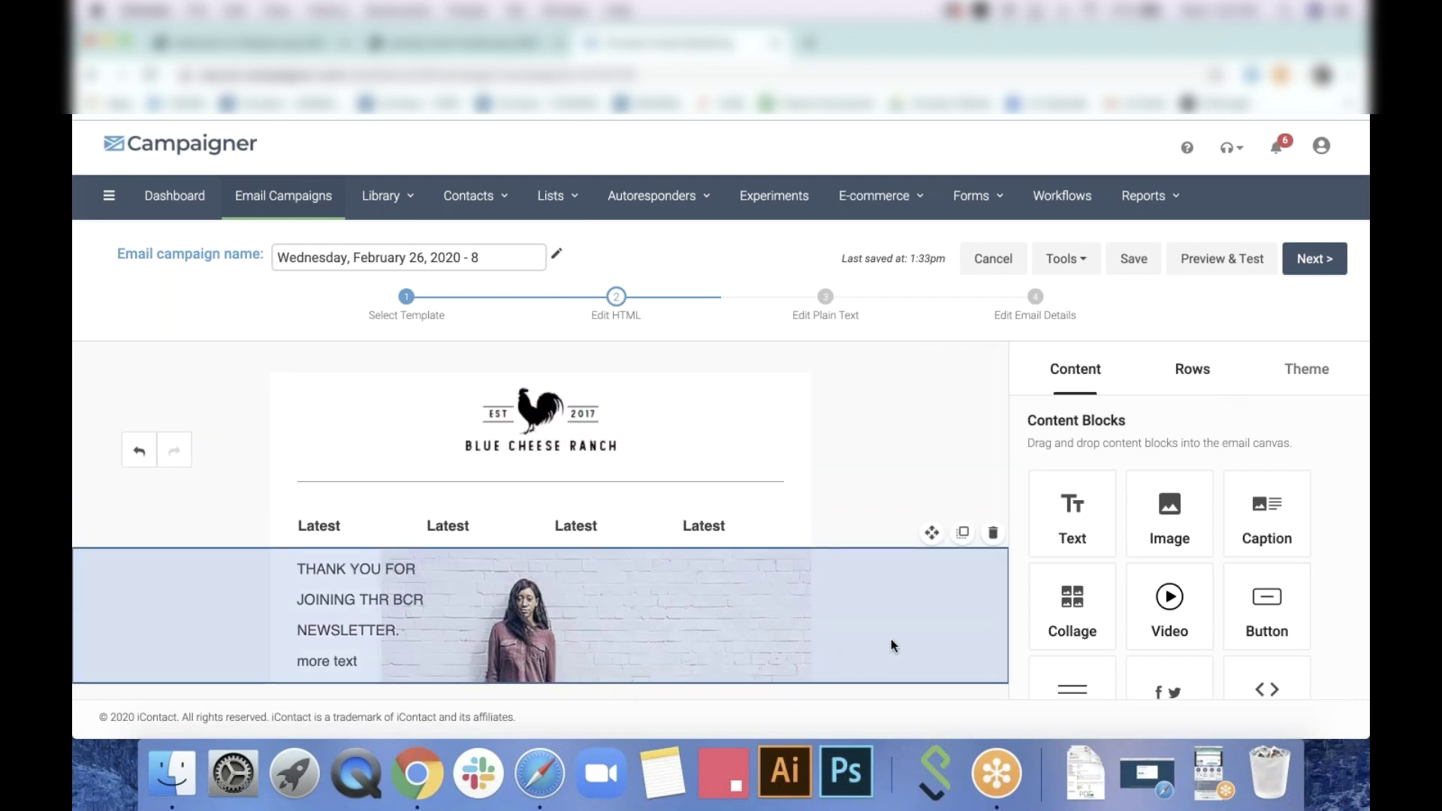
left_click(1195, 368)
left_click_drag(1140, 524, 577, 685)
left_click(1082, 372)
left_click_drag(1082, 511, 633, 688)
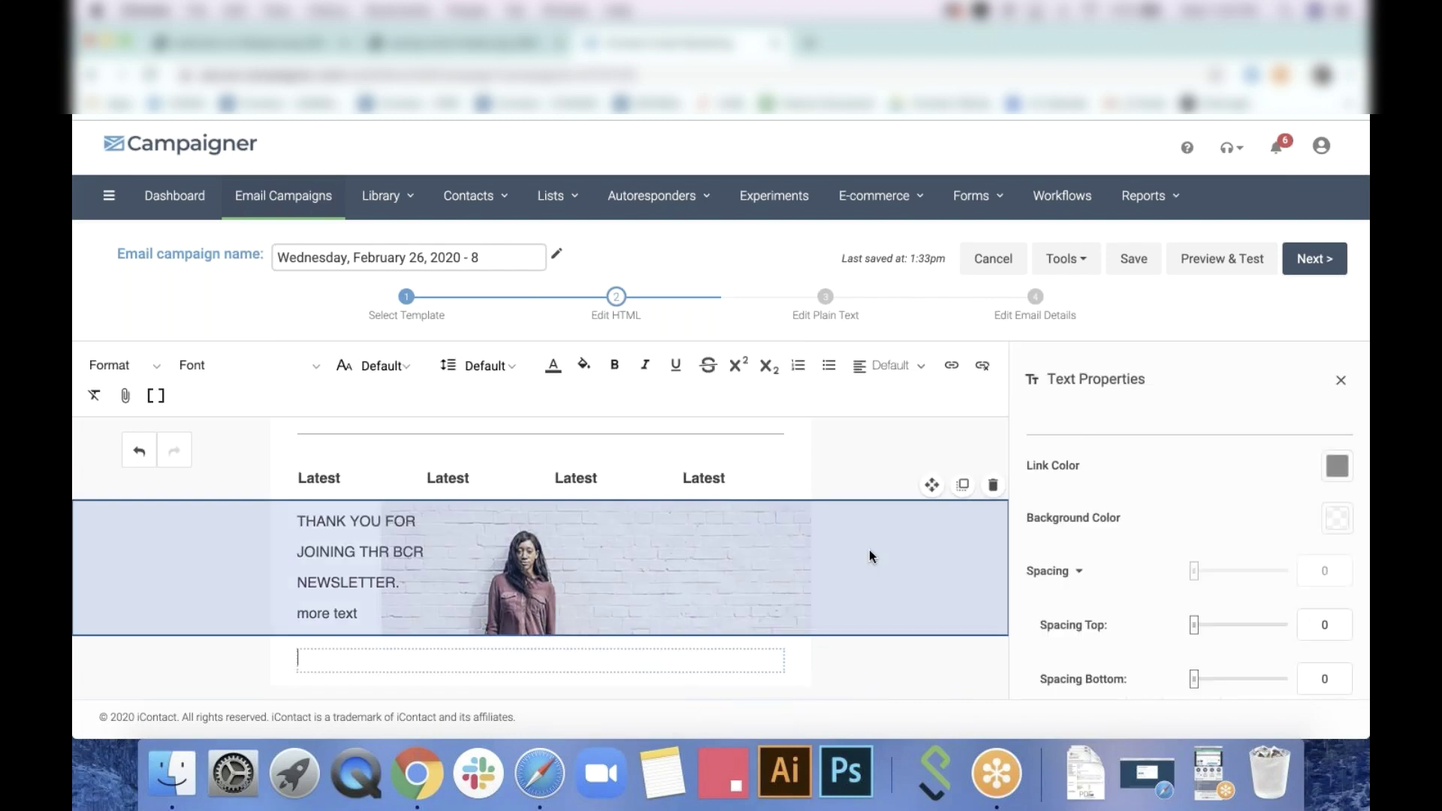
Add an empty three-column row at the bottom of the email
left_click(1339, 383)
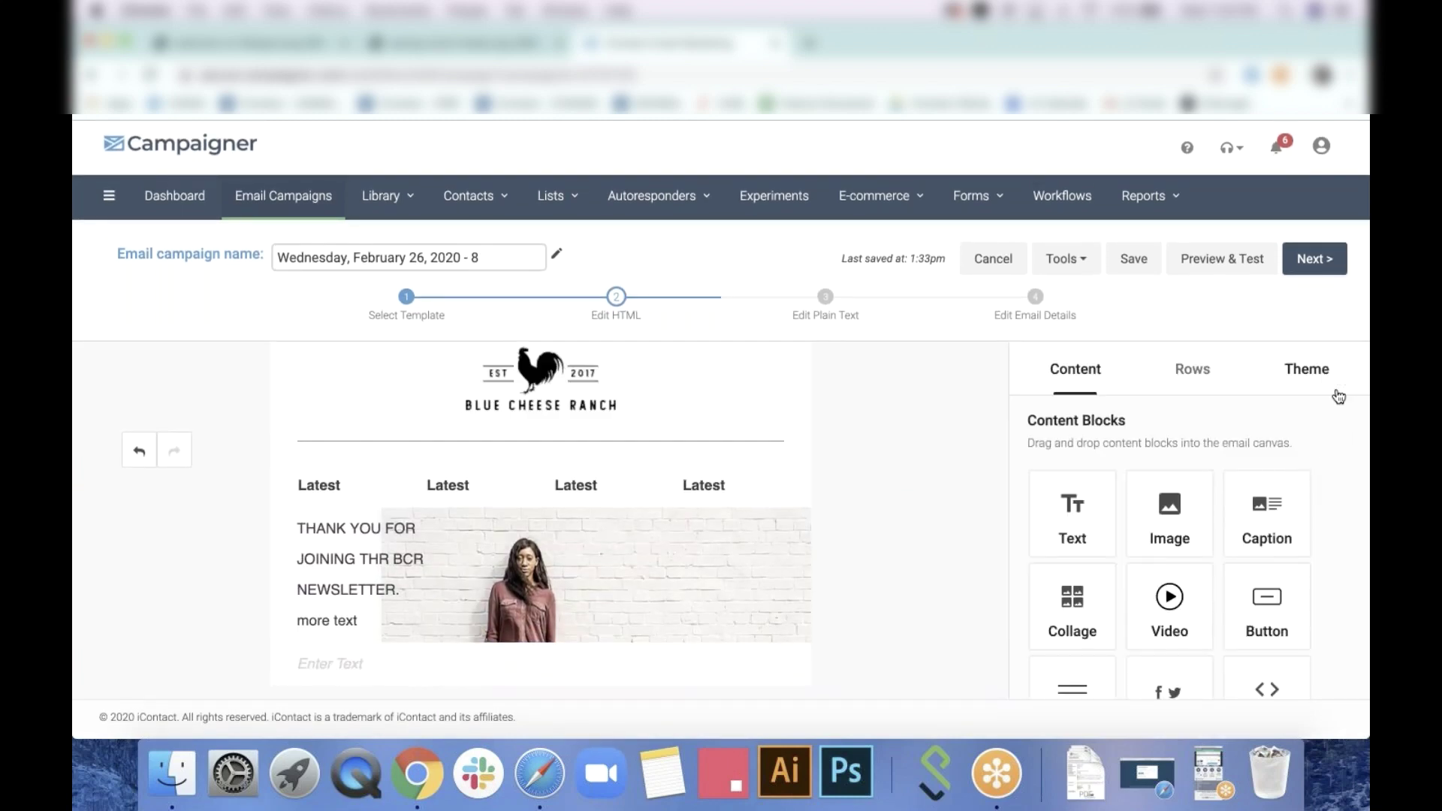
left_click(1193, 369)
scroll(1191, 541, "down", 3)
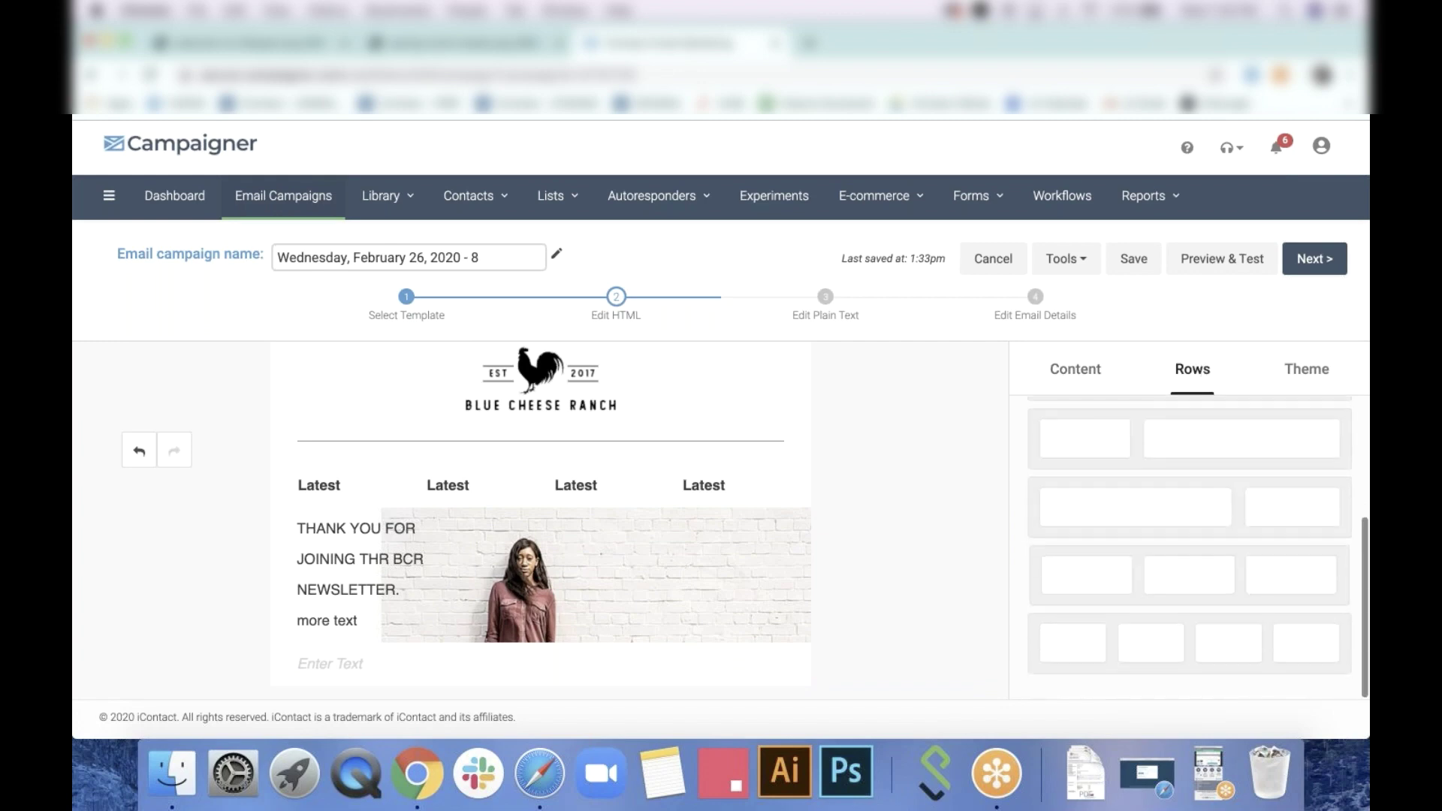
left_click_drag(1185, 583, 668, 680)
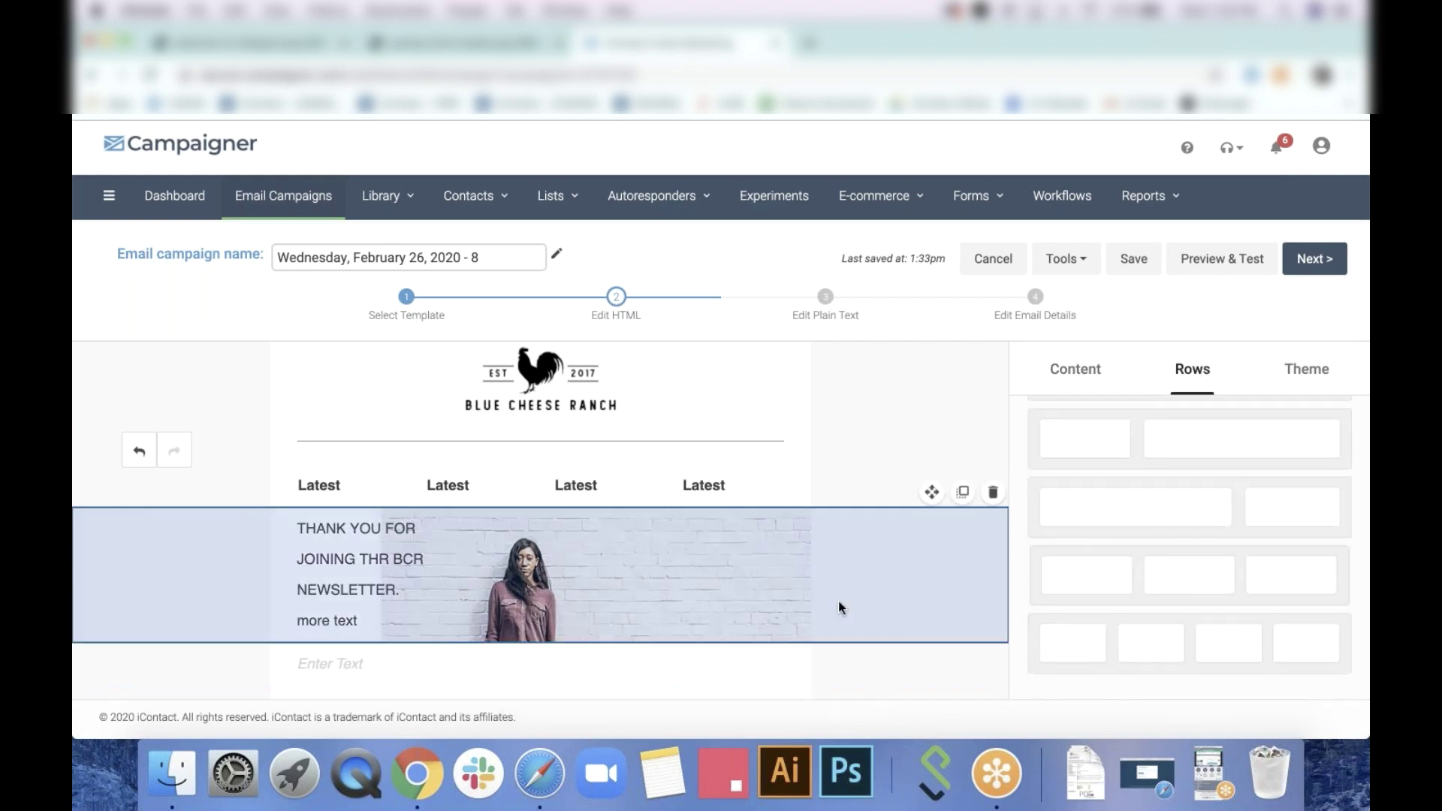
left_click(1067, 371)
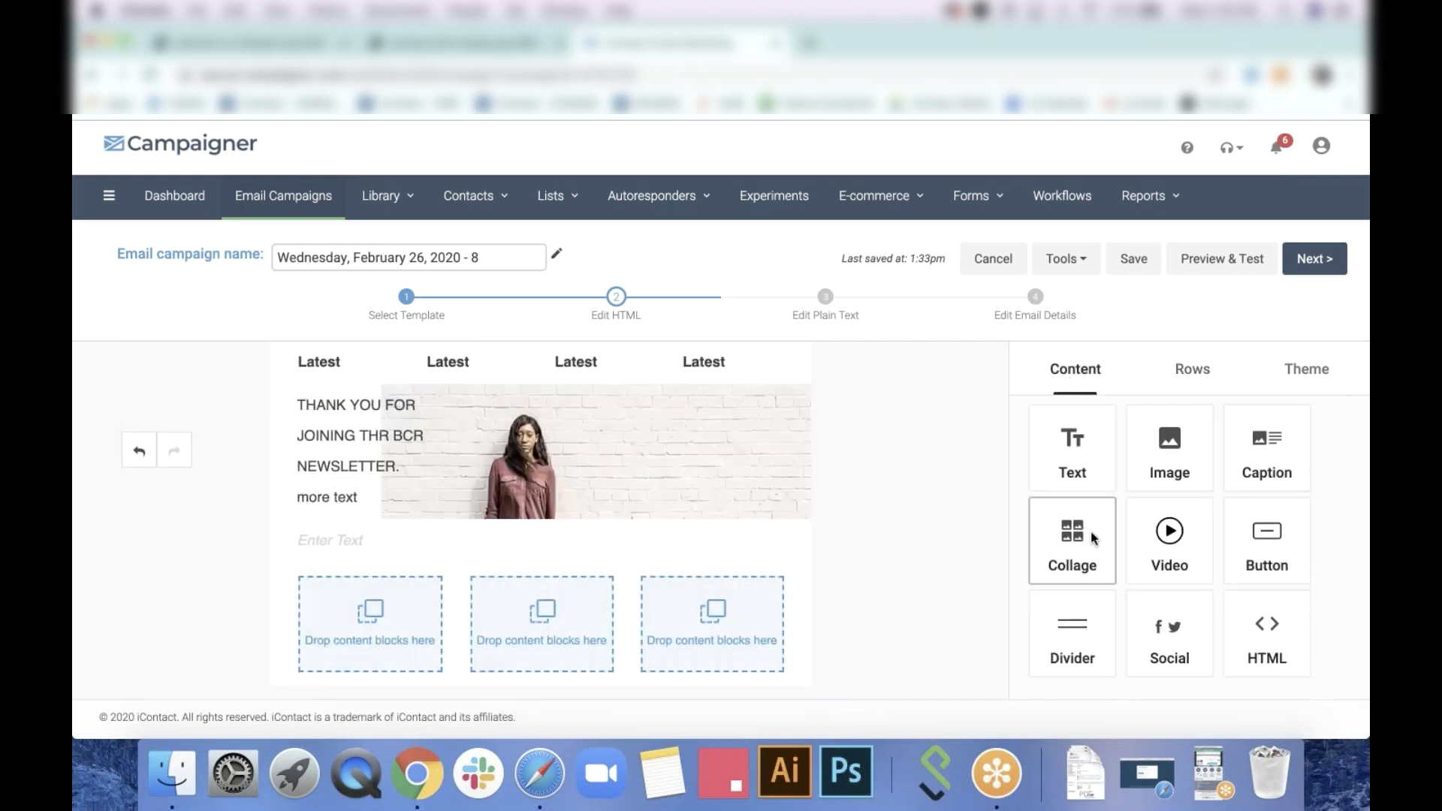
Place an image placeholder in the first column and copies in columns two and three
left_click_drag(1170, 451, 364, 617)
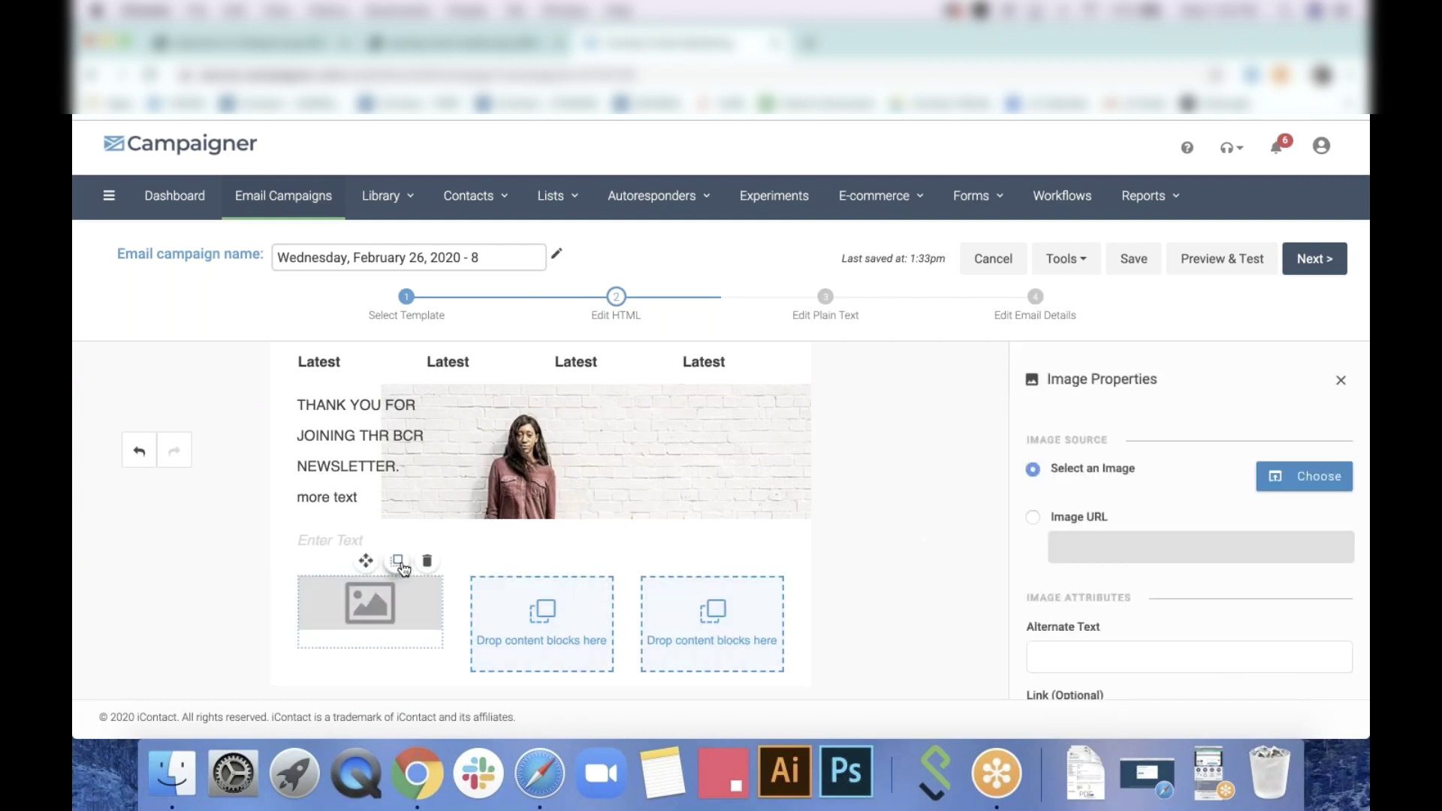
left_click(401, 565)
left_click(402, 565)
left_click_drag(365, 563, 544, 583)
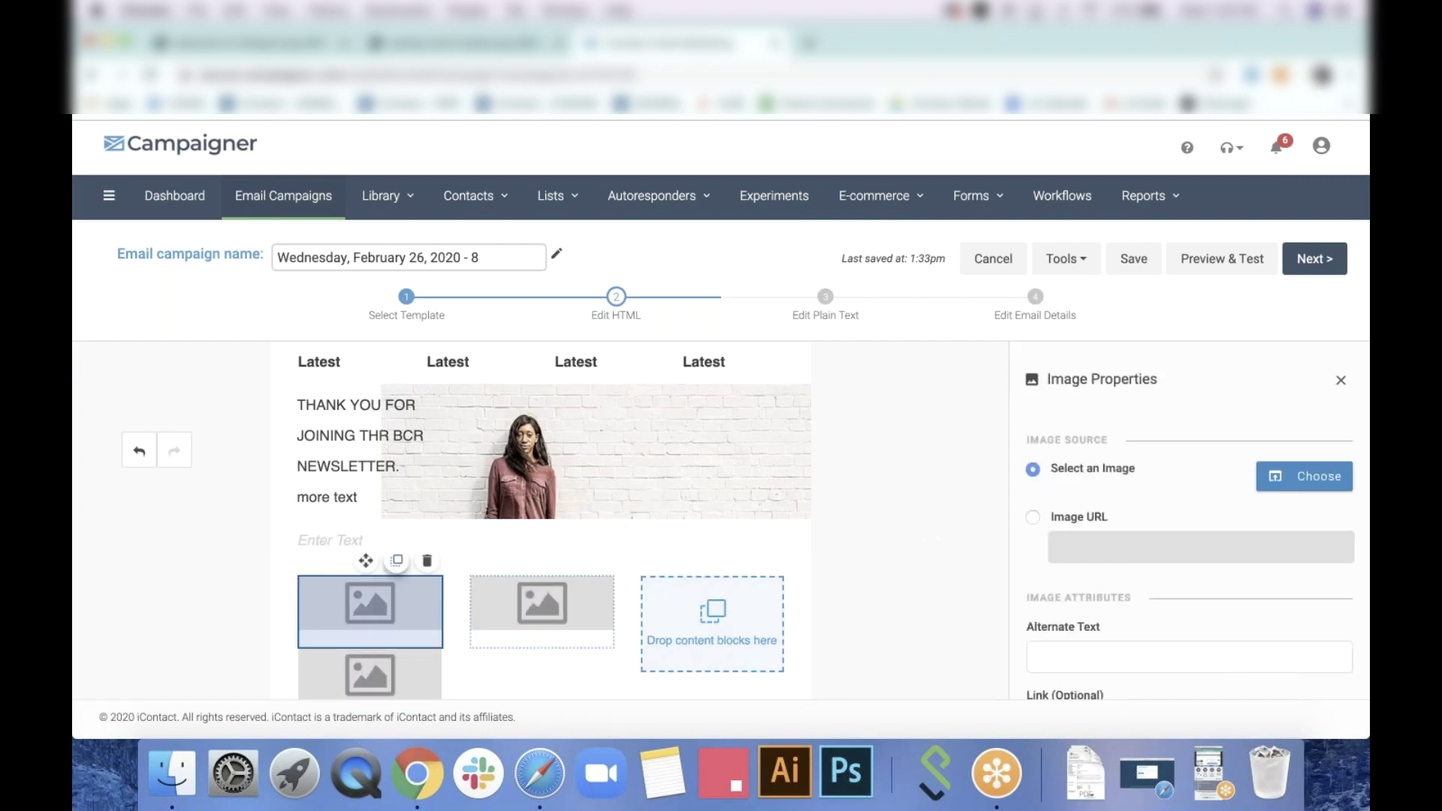
left_click_drag(366, 560, 789, 588)
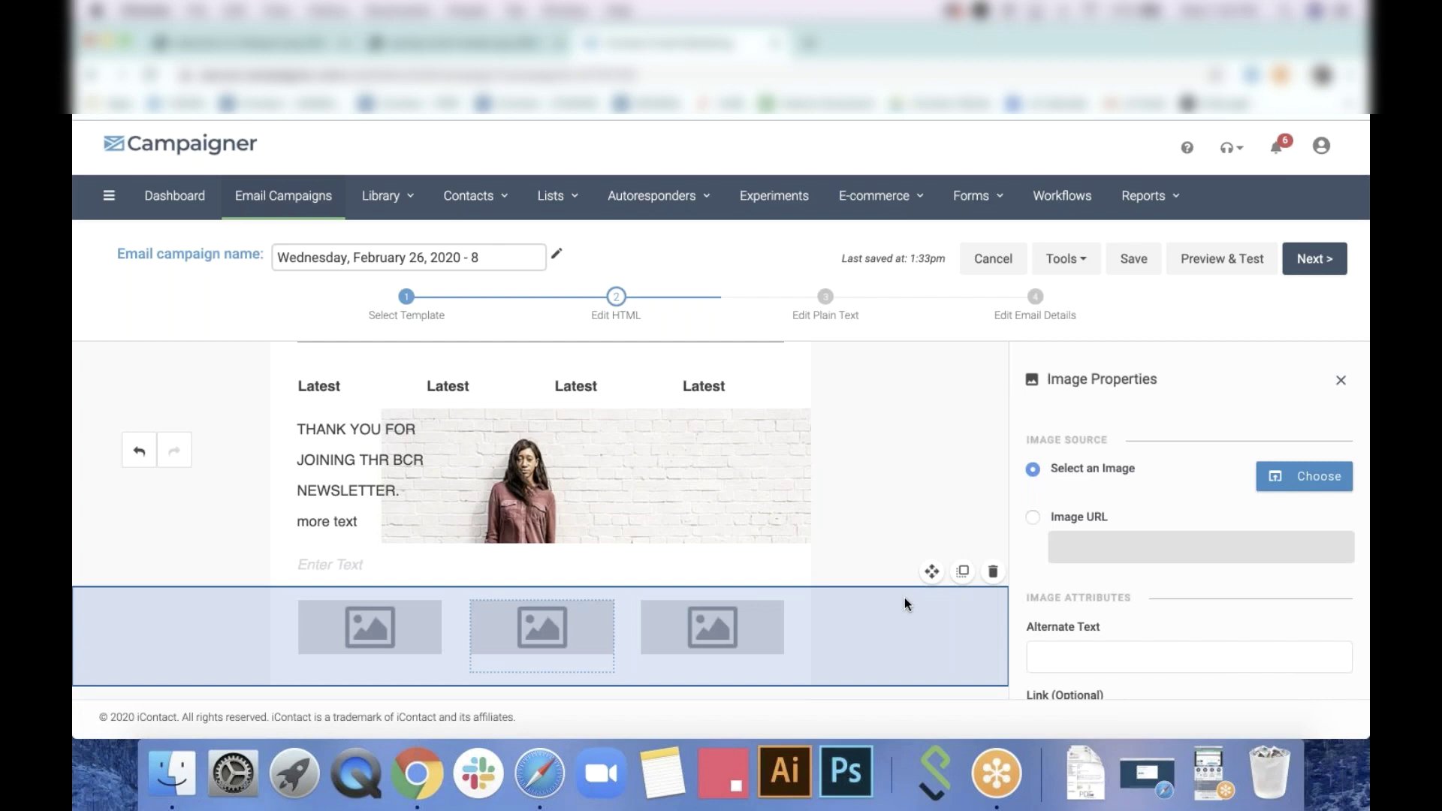
left_click(1341, 380)
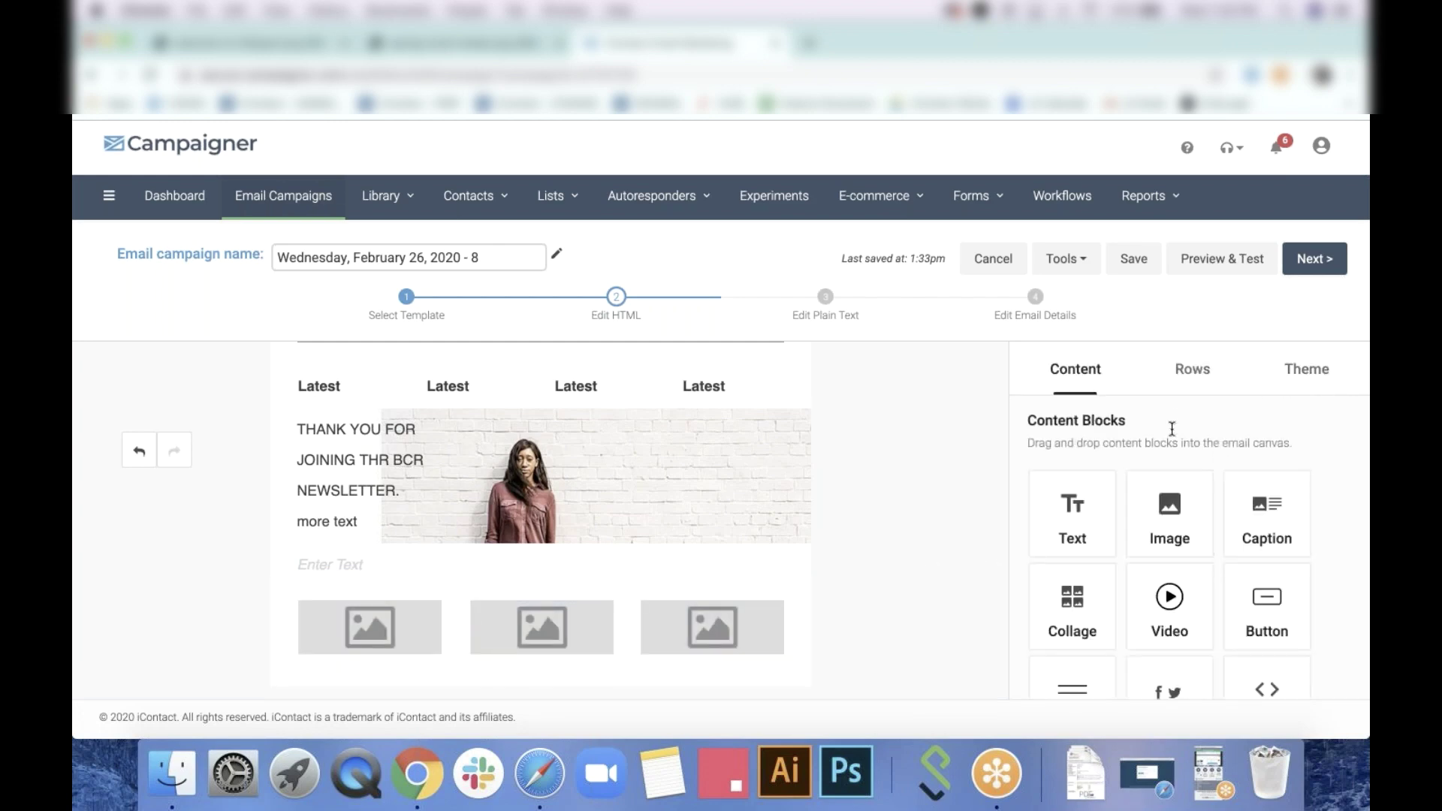
Add a one-column row with an empty text block below the images
left_click(1208, 378)
left_click_drag(1165, 472, 599, 690)
left_click_drag(1072, 514, 665, 695)
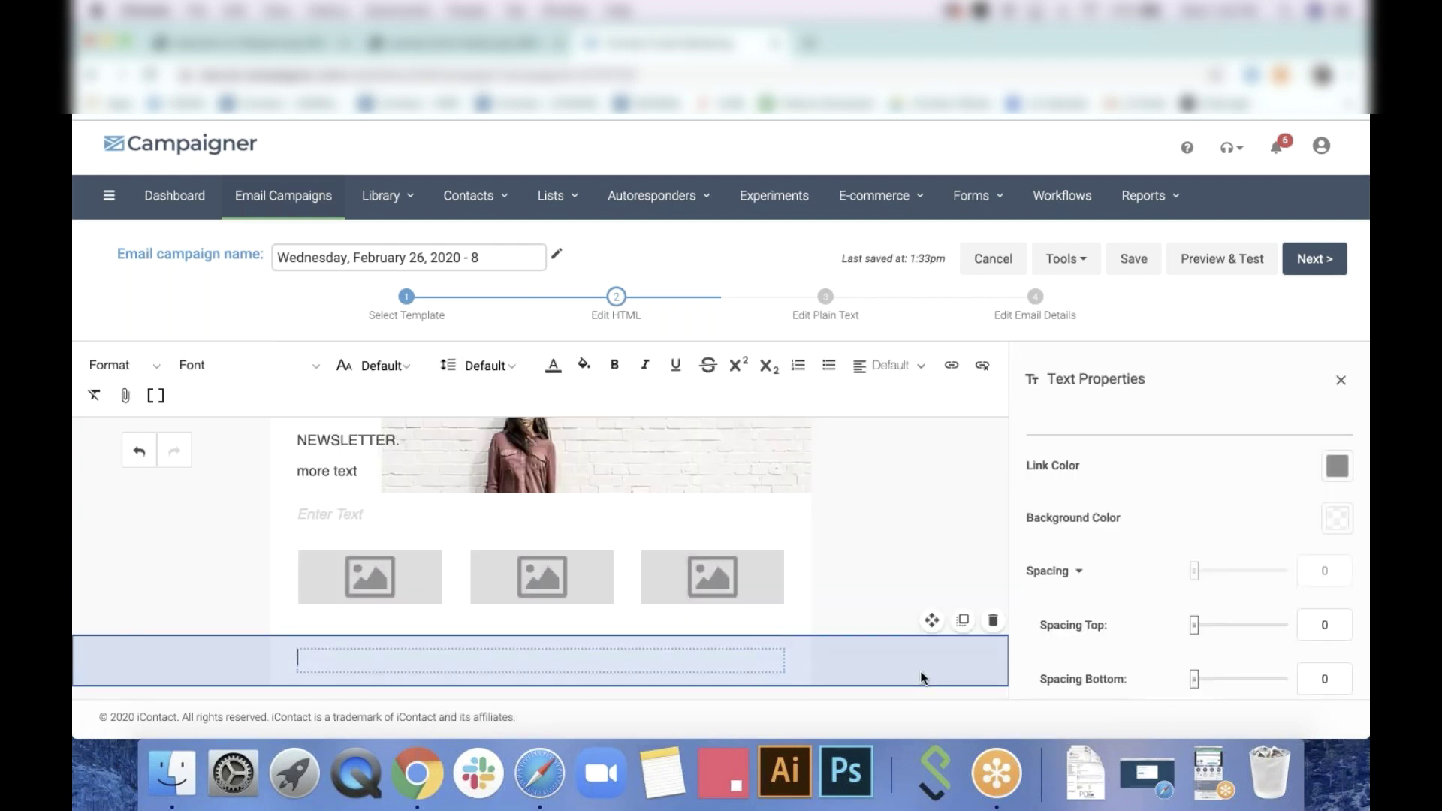
Add a two-column row at the bottom with a collage block in the left column
left_click(924, 674)
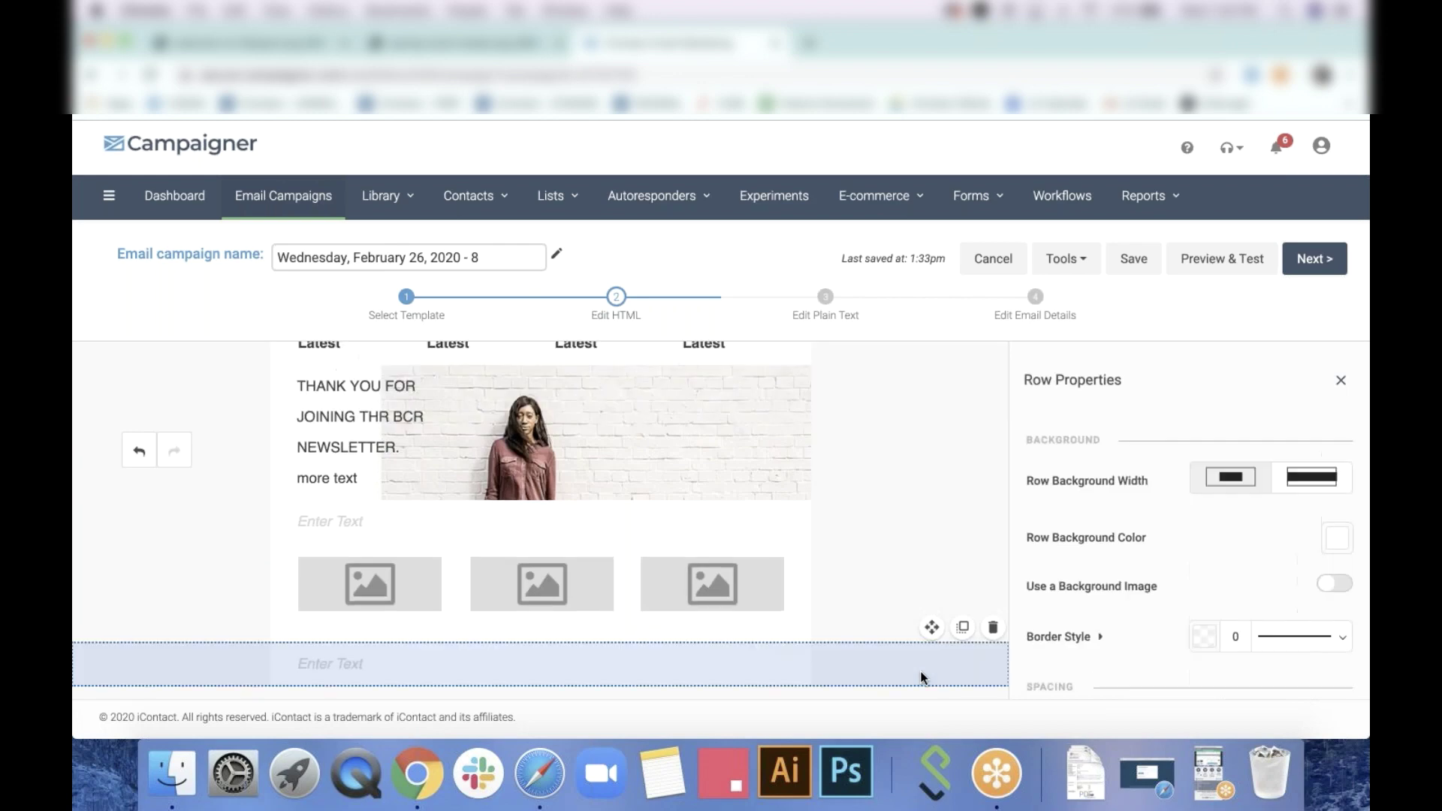
left_click(1340, 385)
left_click(1192, 368)
left_click_drag(1192, 578, 688, 674)
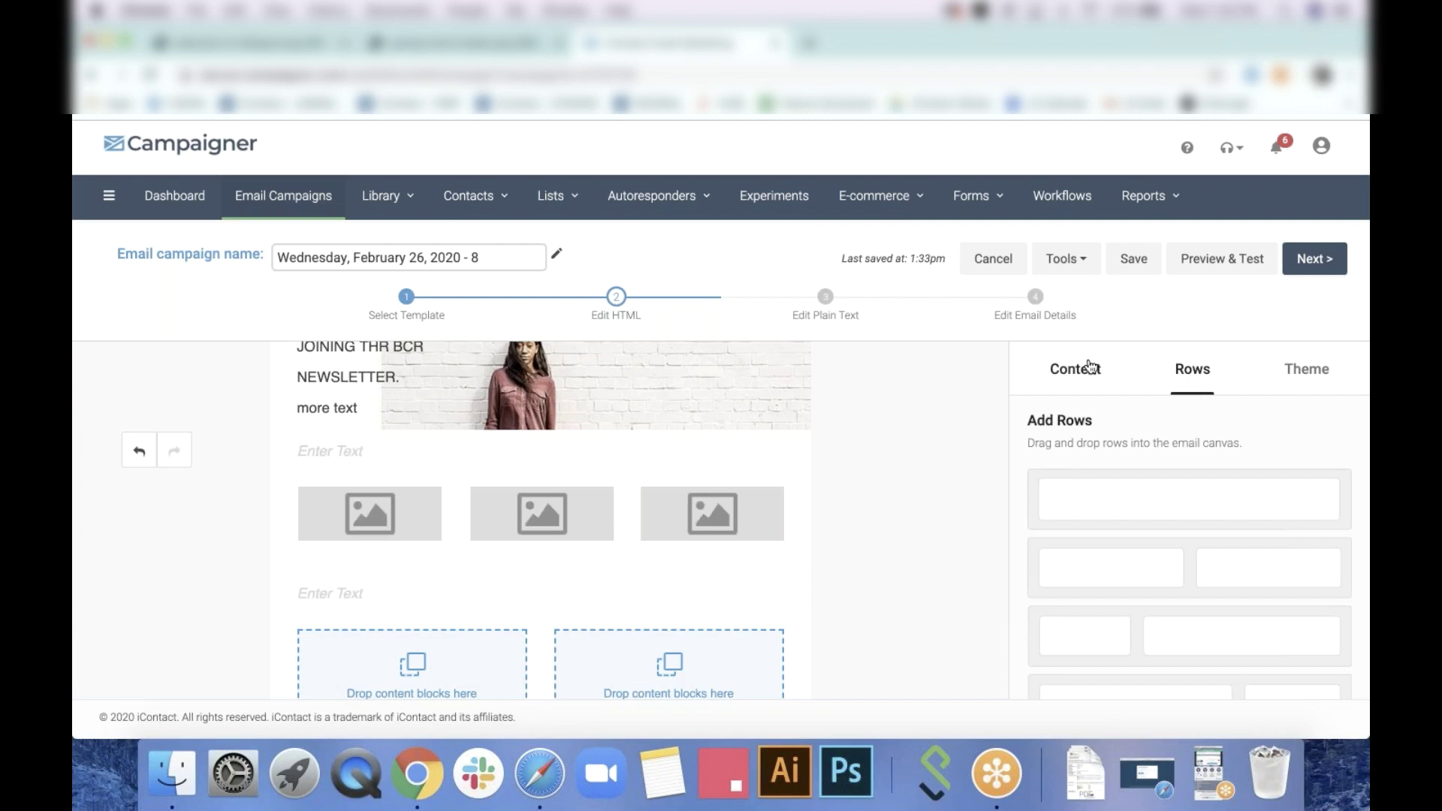
left_click(1091, 366)
left_click_drag(1082, 601, 451, 668)
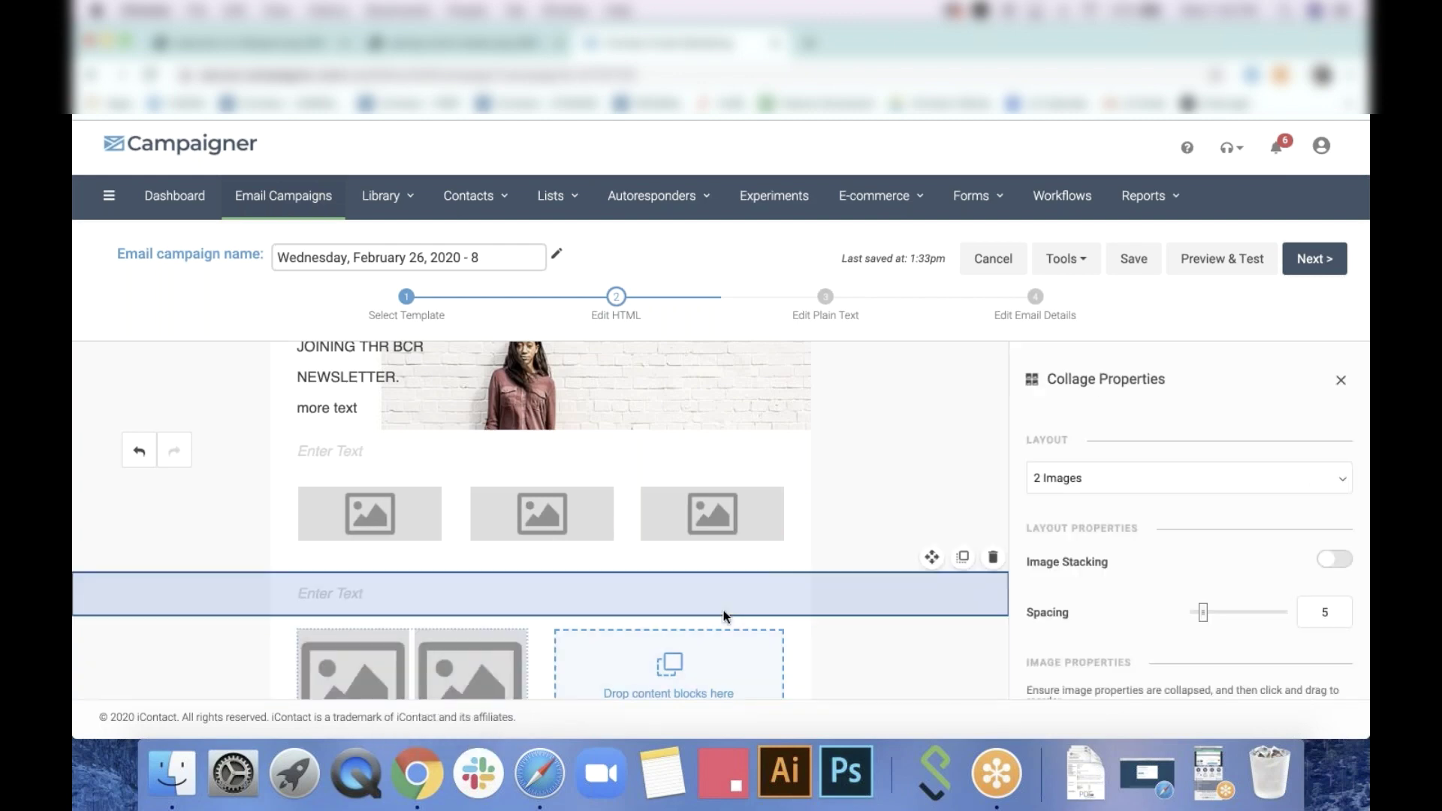
Set the collage to hold 4 images and duplicate it into the right column
scroll(723, 610, "down", 2)
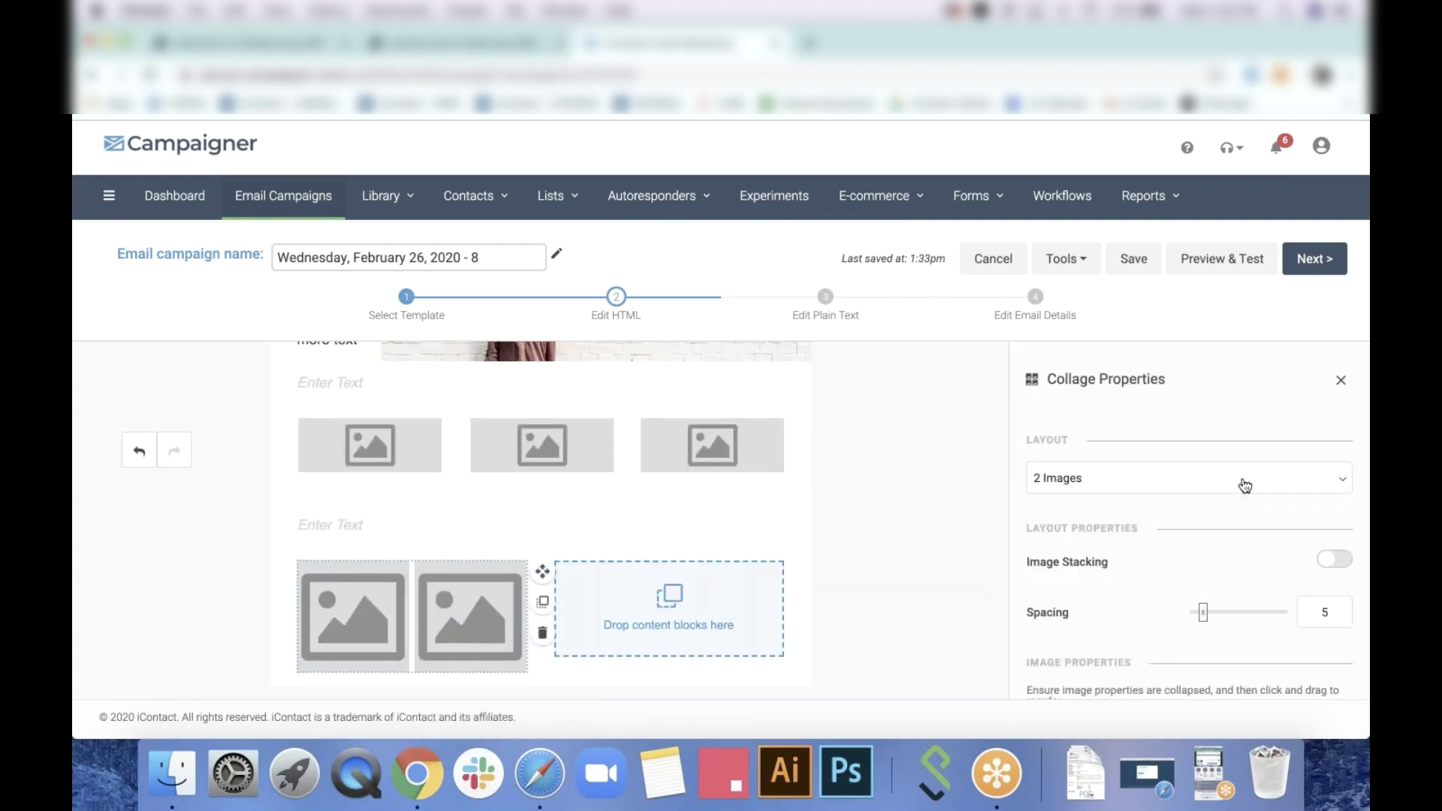
scroll(1242, 527, "down", 6)
scroll(1242, 527, "up", 4)
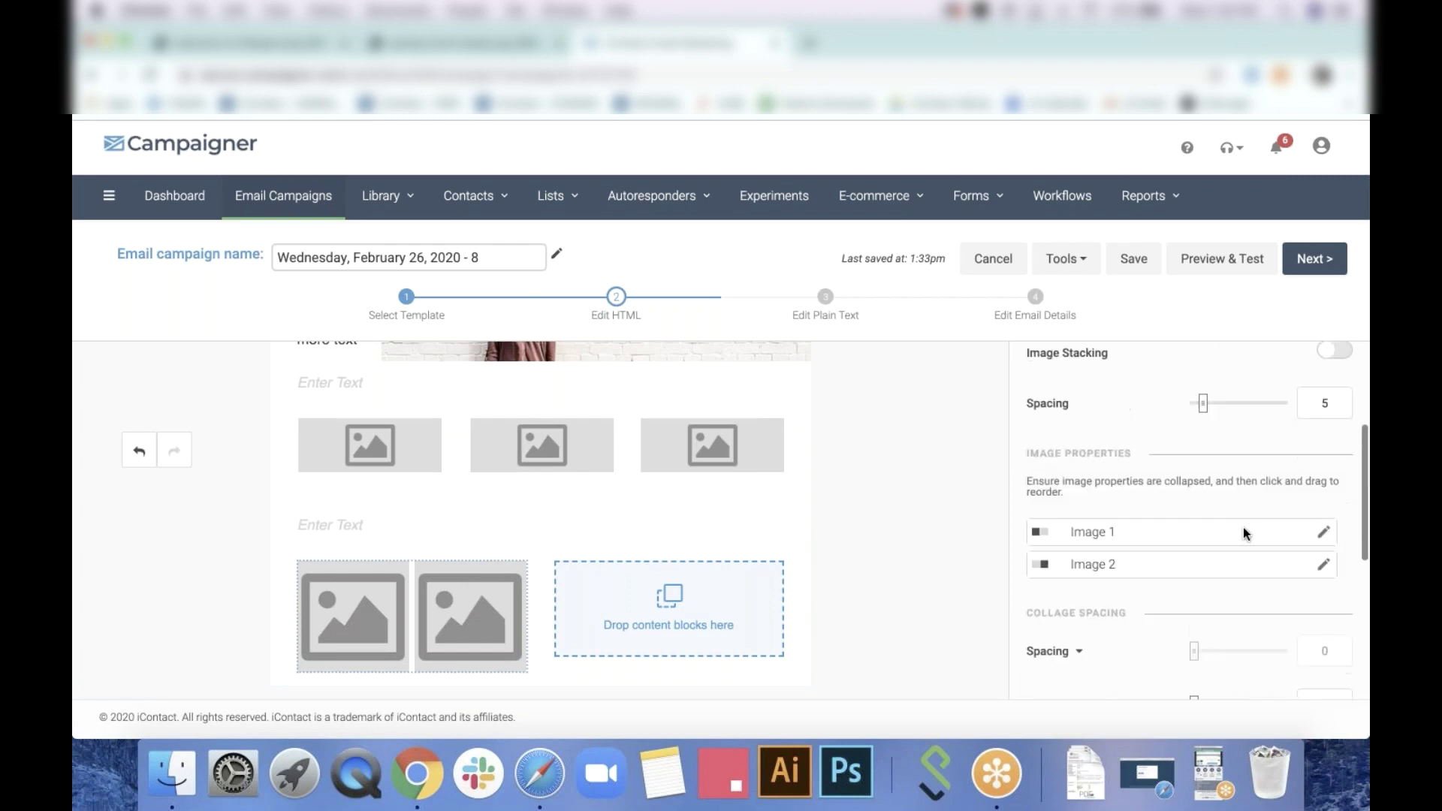
scroll(1242, 528, "up", 4)
left_click(1307, 485)
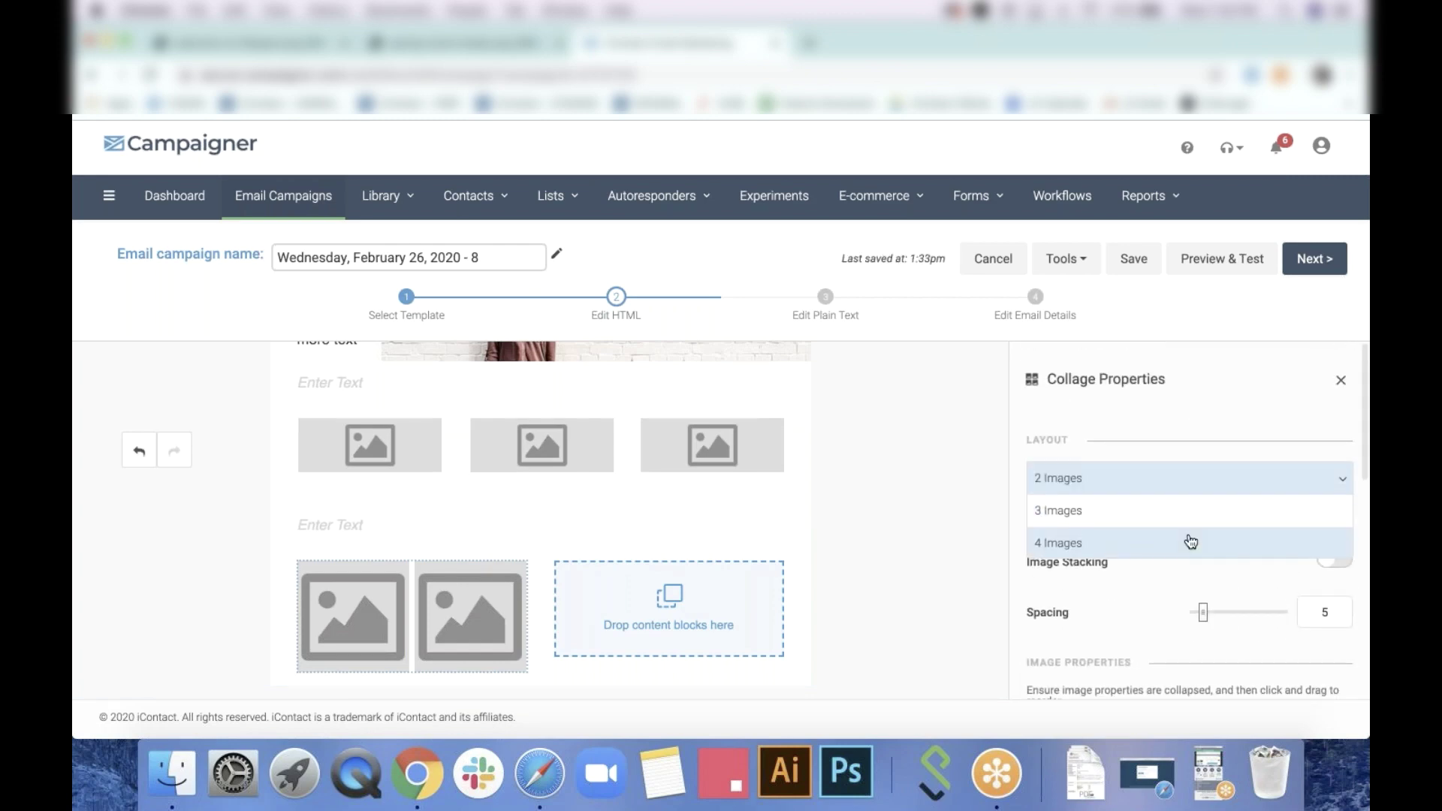
left_click(1191, 542)
mouse_move(505, 602)
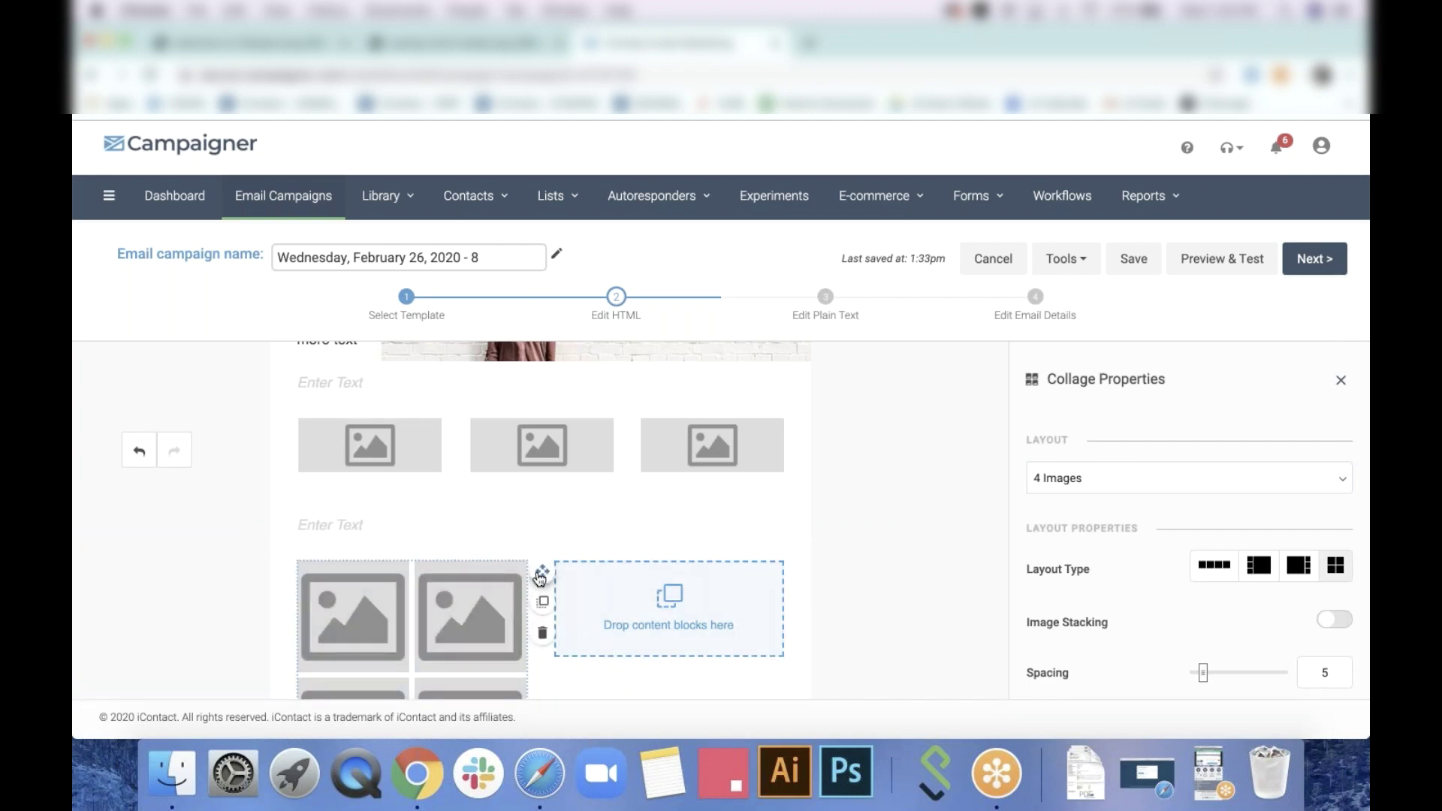
left_click(543, 602)
Add a one-column row with a text block below the collages
scroll(931, 569, "down", 3)
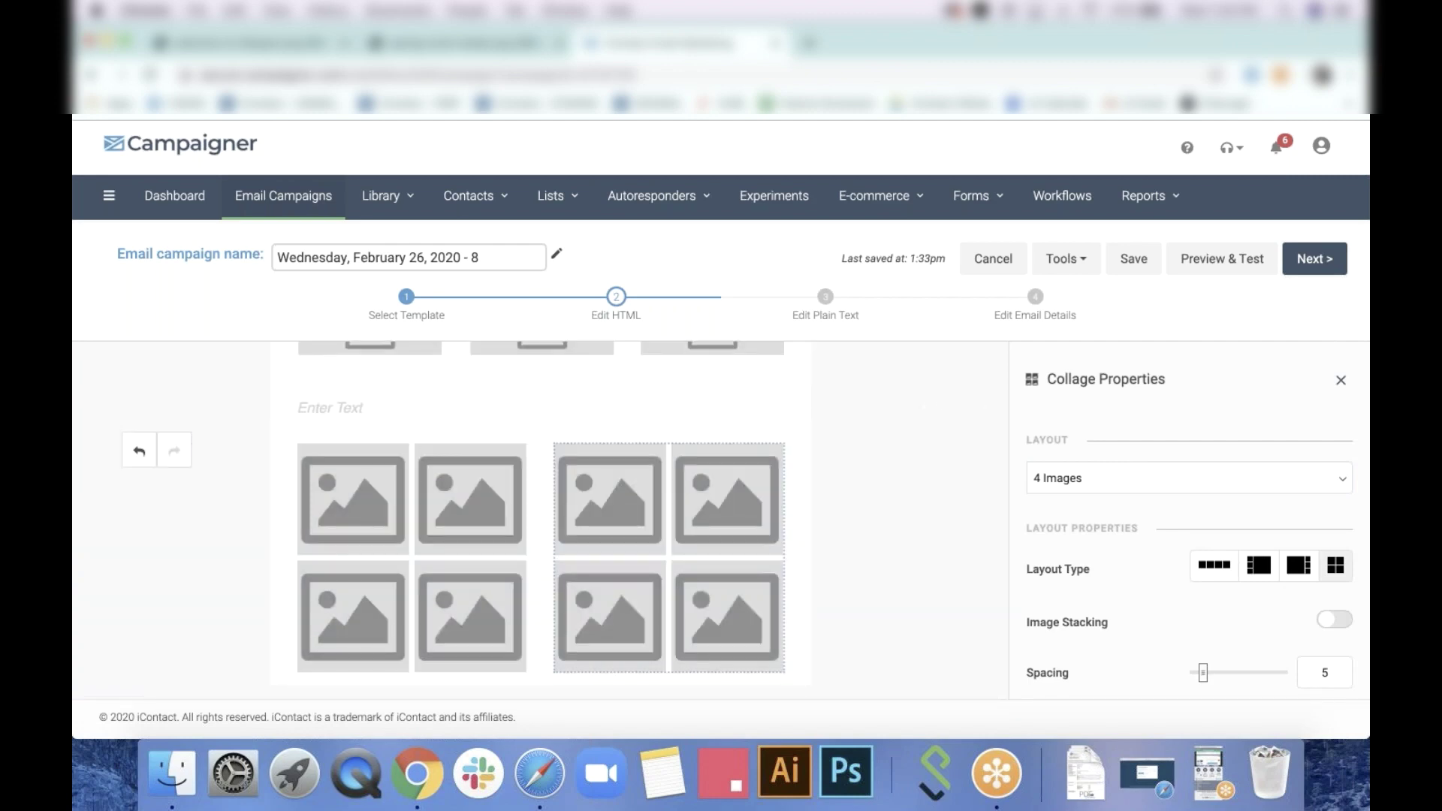
left_click(1341, 379)
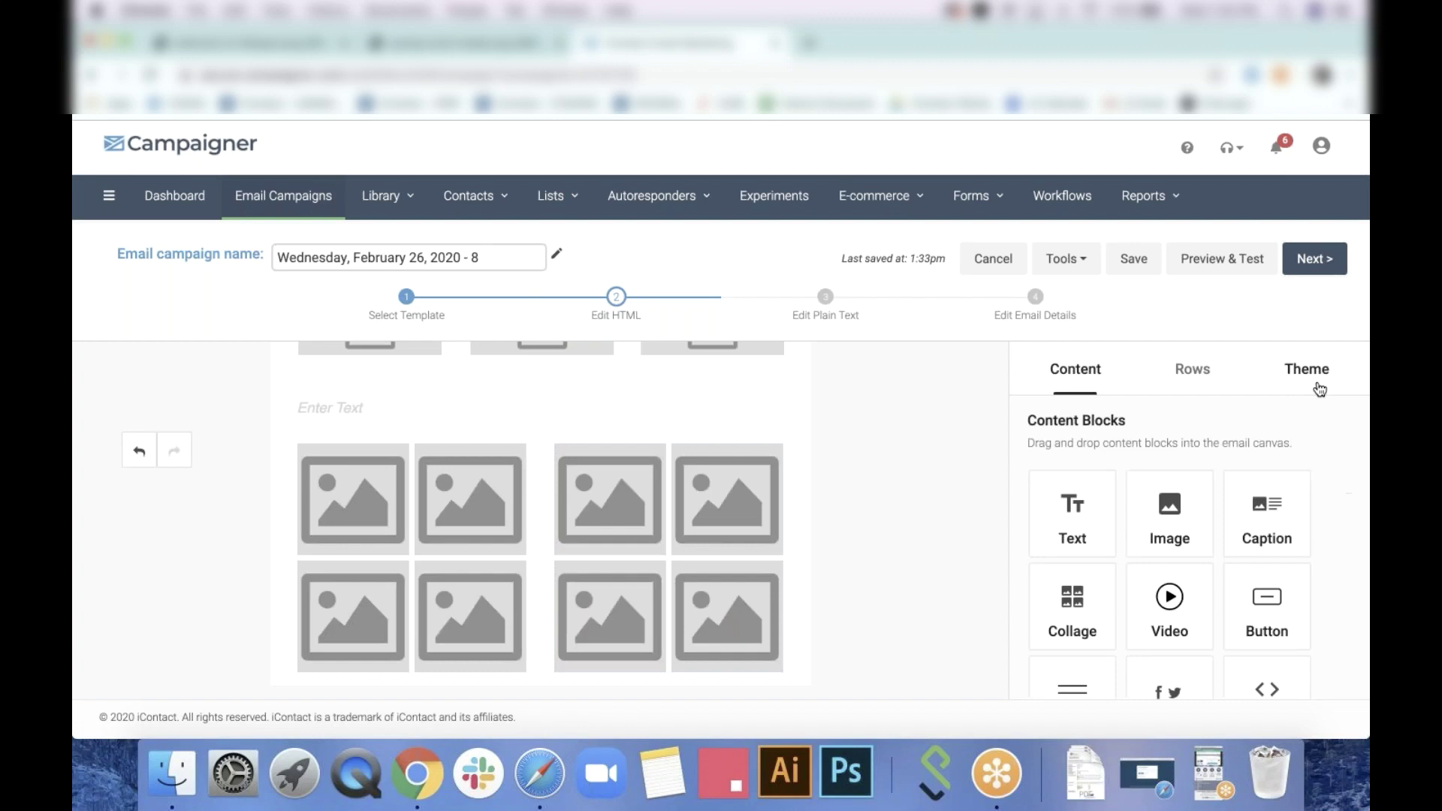
left_click(1195, 369)
left_click_drag(1175, 487, 624, 670)
left_click(1076, 369)
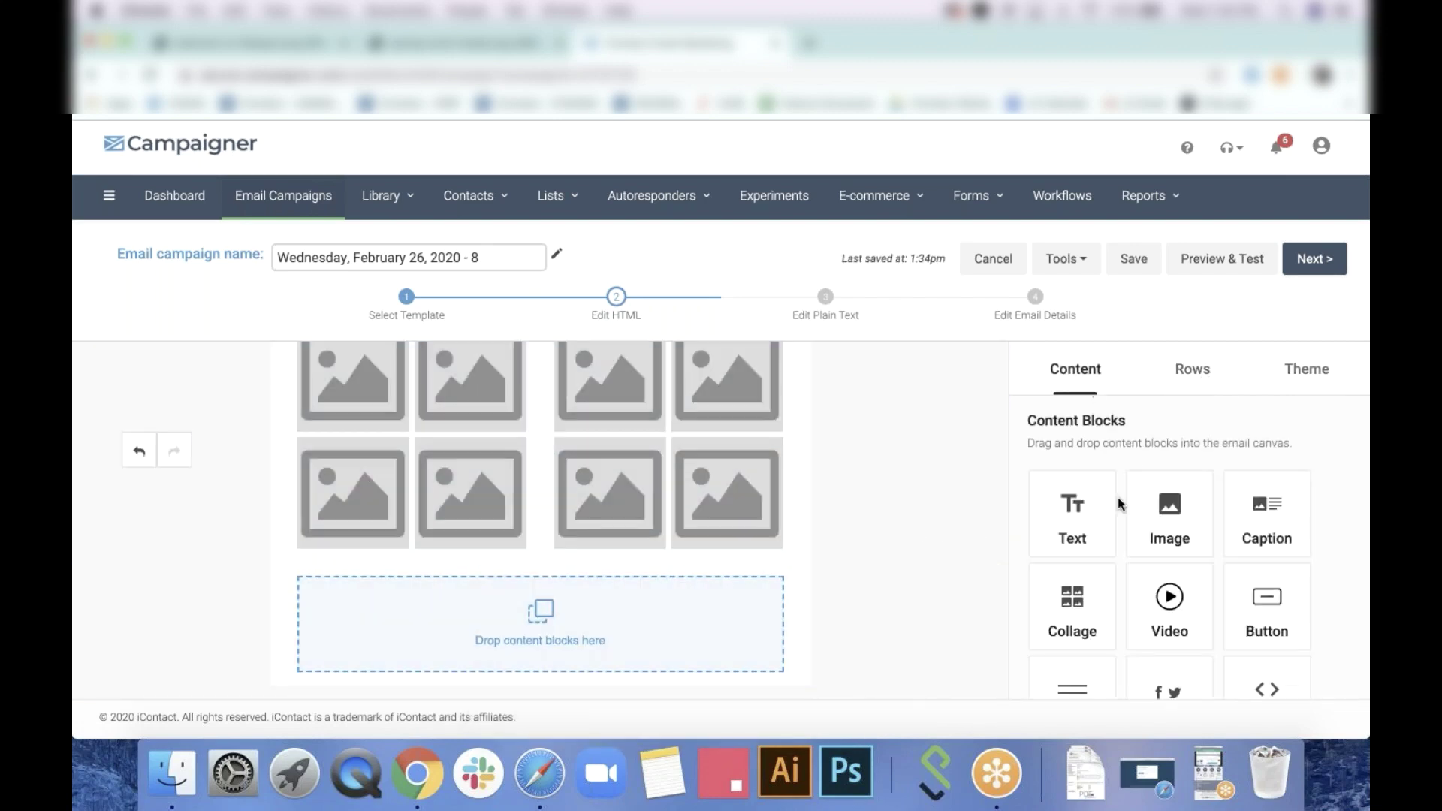
left_click_drag(1081, 511, 747, 618)
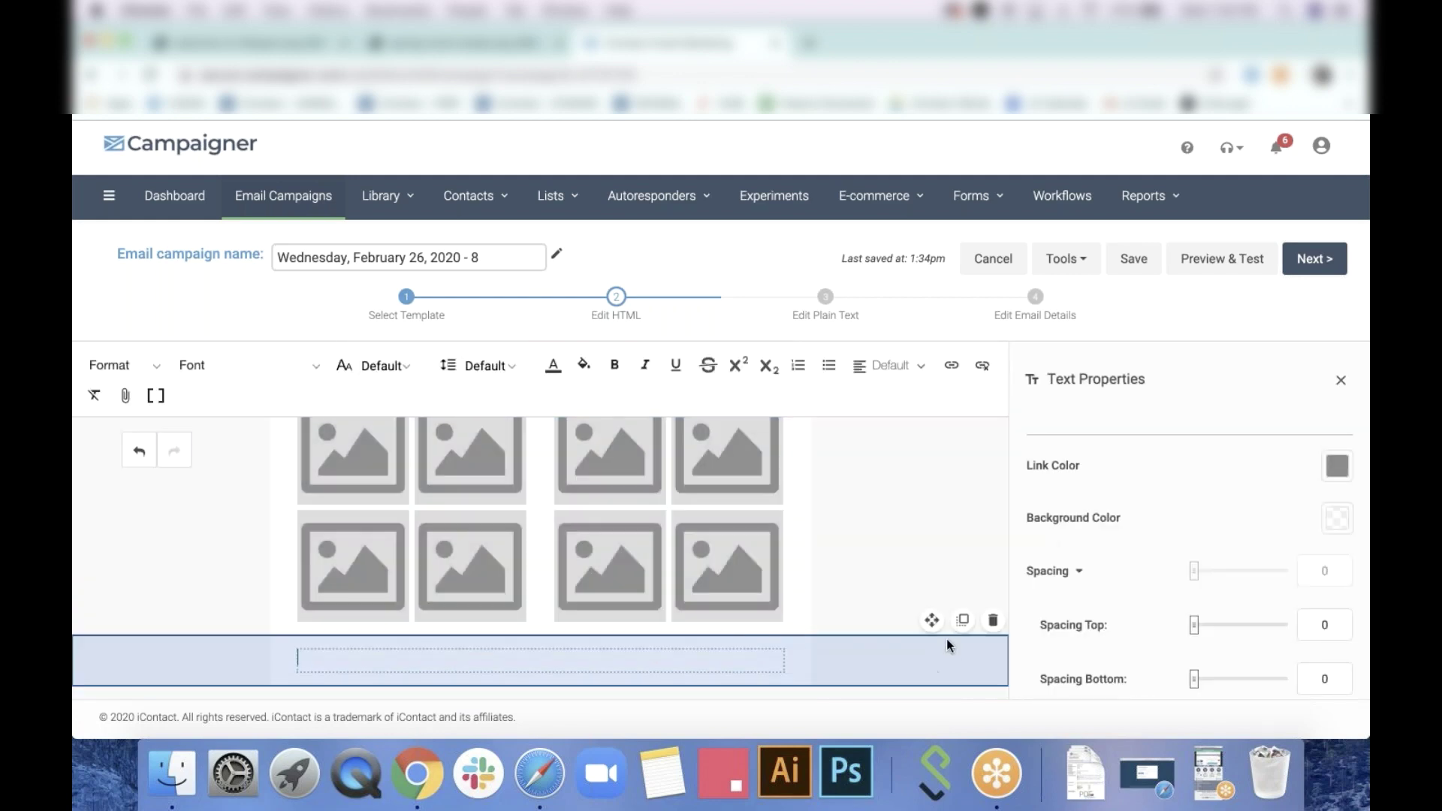
Replace the empty bottom text block with a Facebook and Twitter social block
scroll(930, 669, "down", 1)
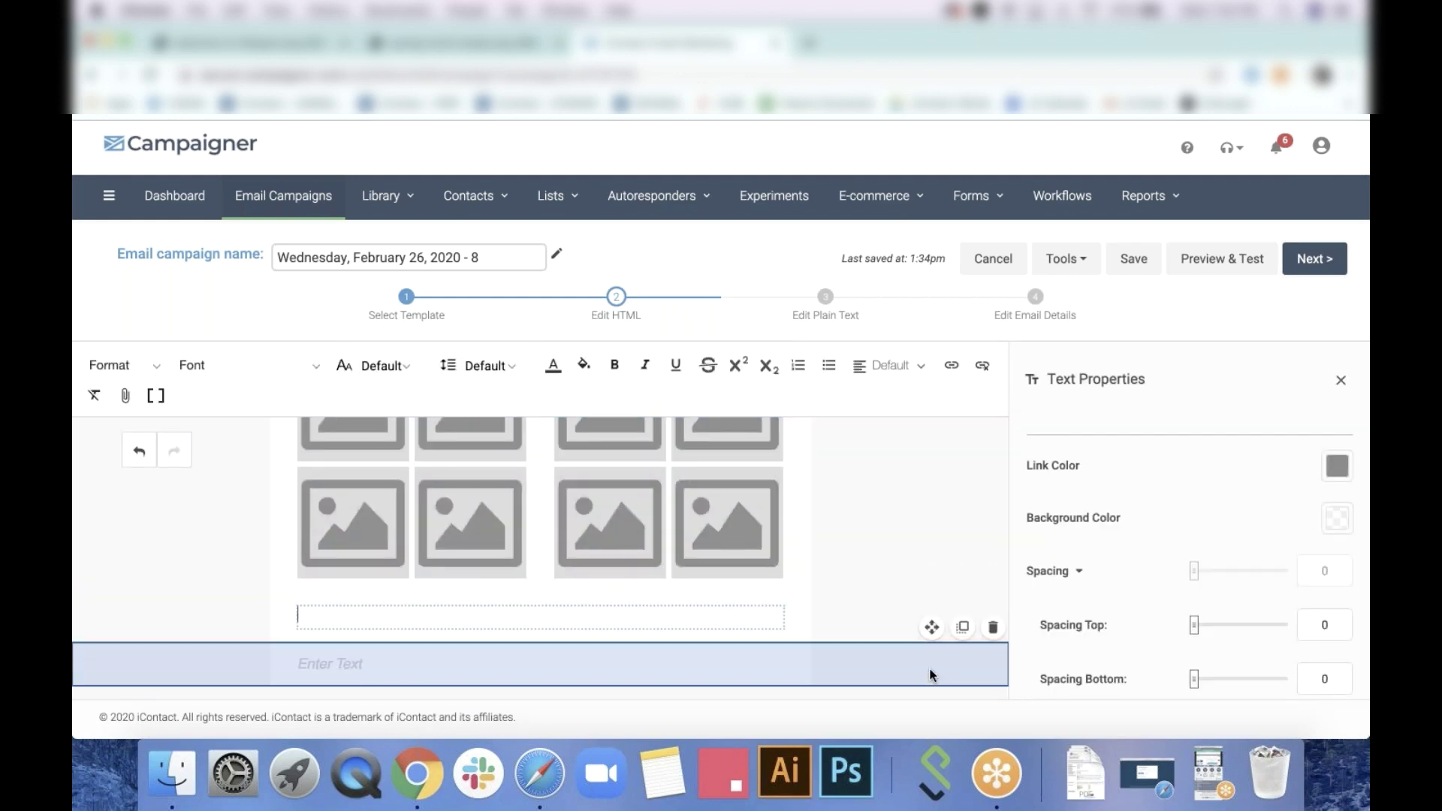
left_click(930, 674)
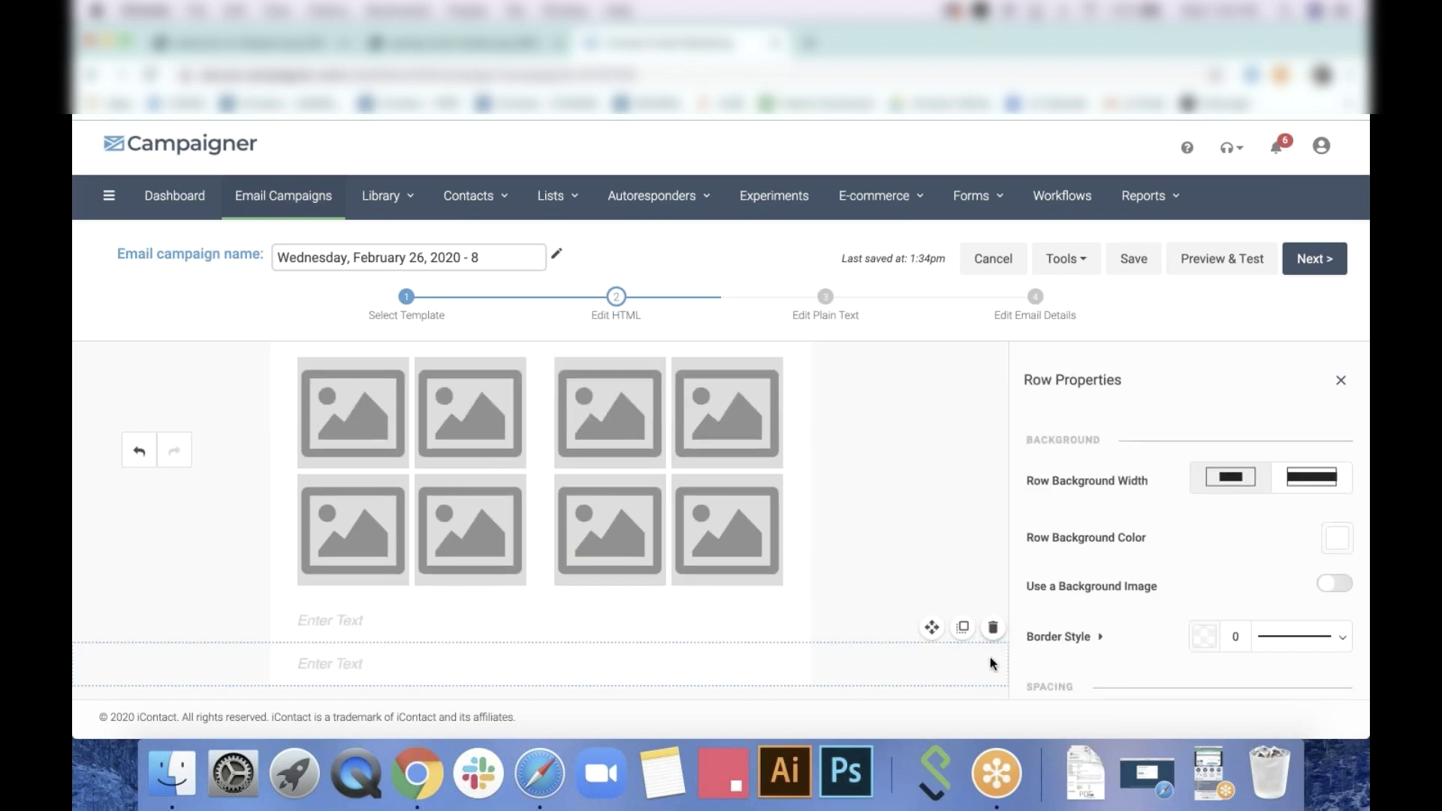
scroll(886, 664, "down", 1)
left_click(766, 664)
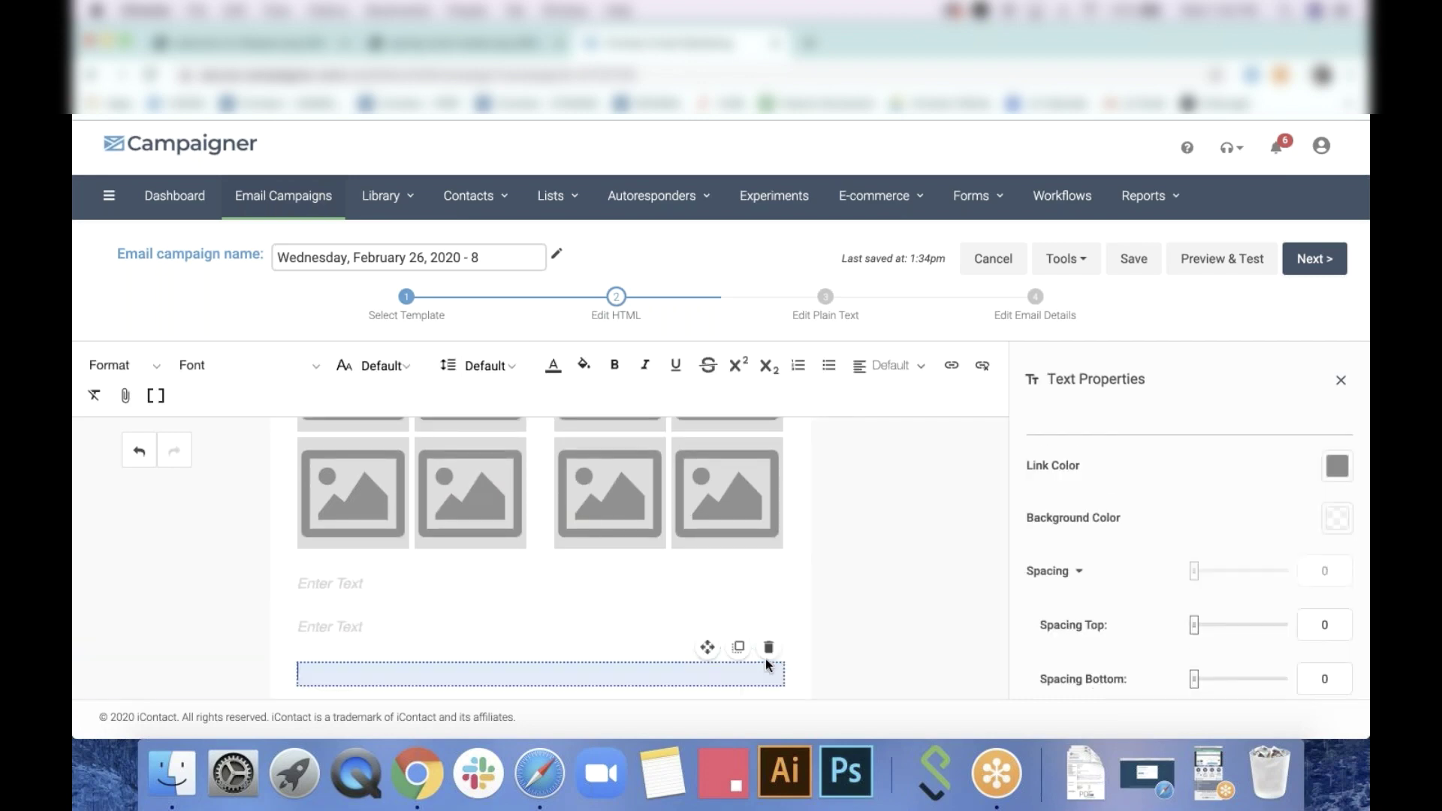
left_click(769, 647)
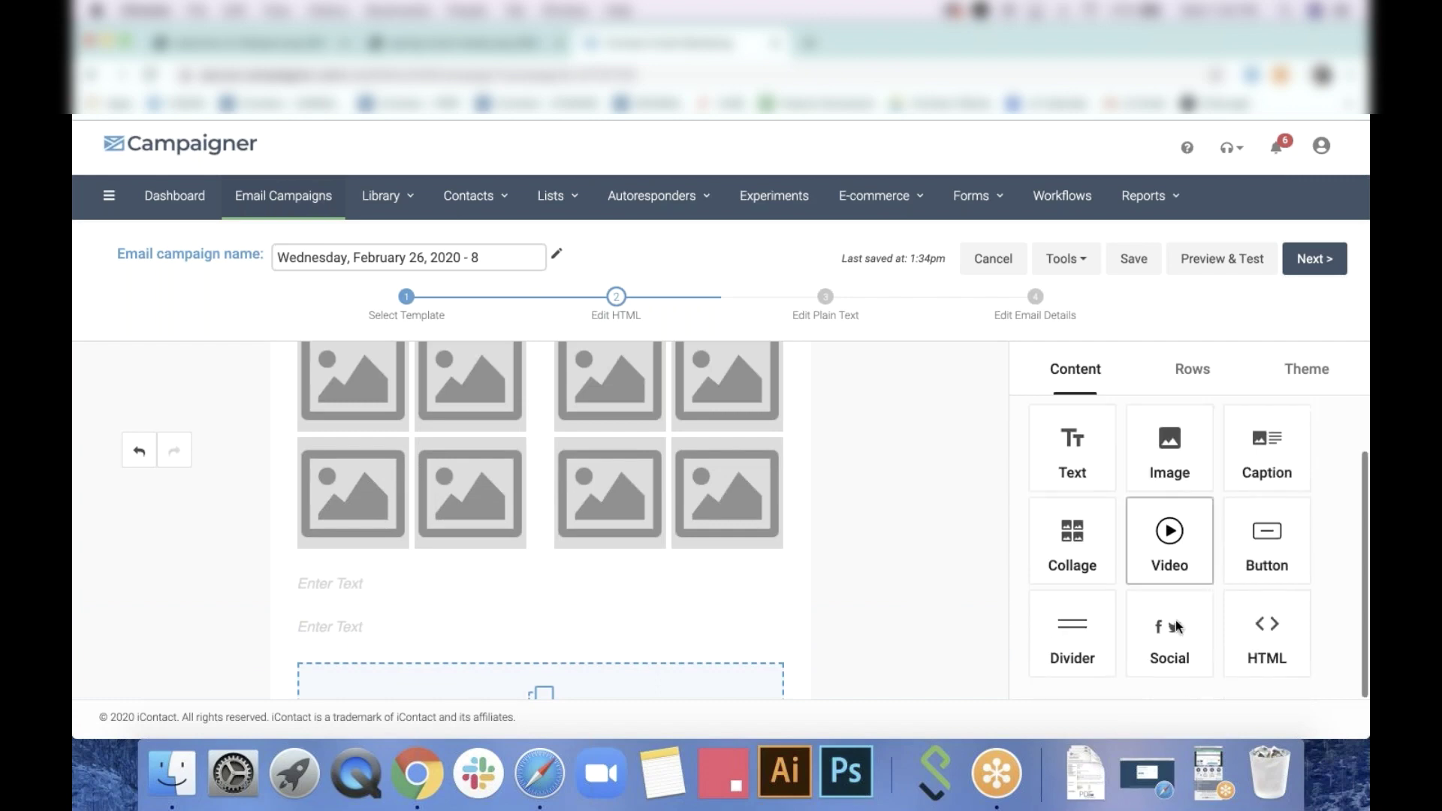
left_click_drag(1175, 626, 605, 677)
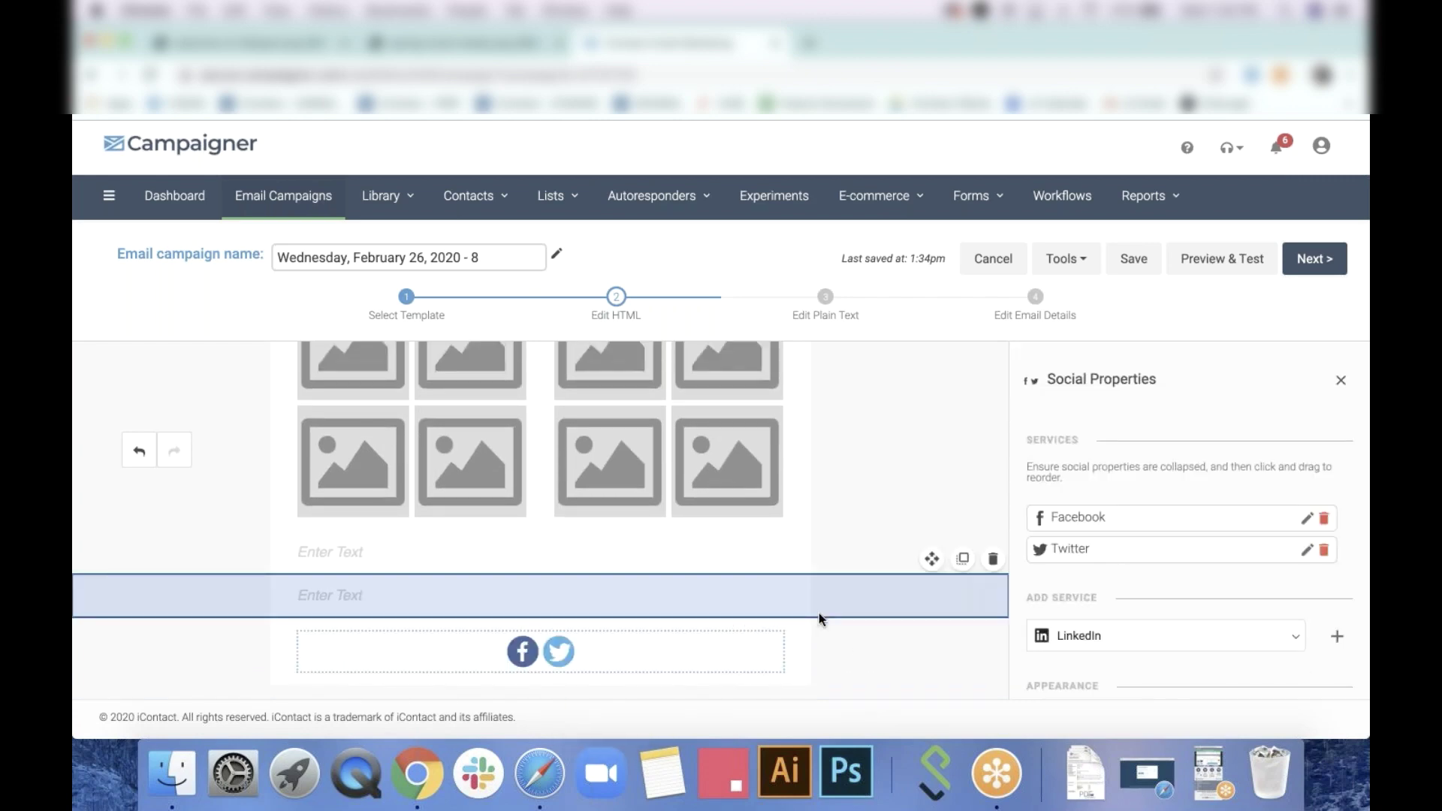
Duplicate the empty text block and move the copy below the social icons
left_click(963, 558)
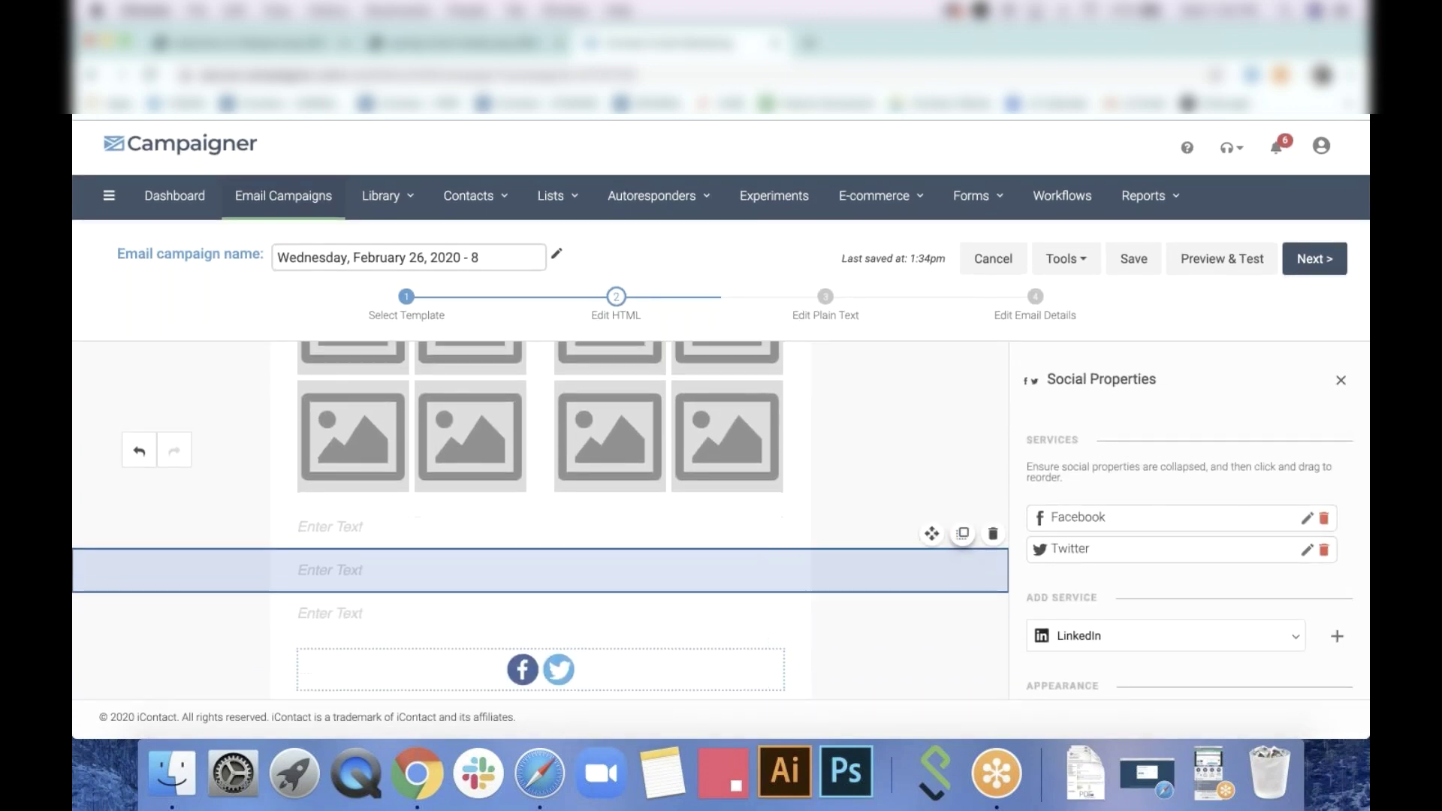
left_click_drag(933, 539, 876, 679)
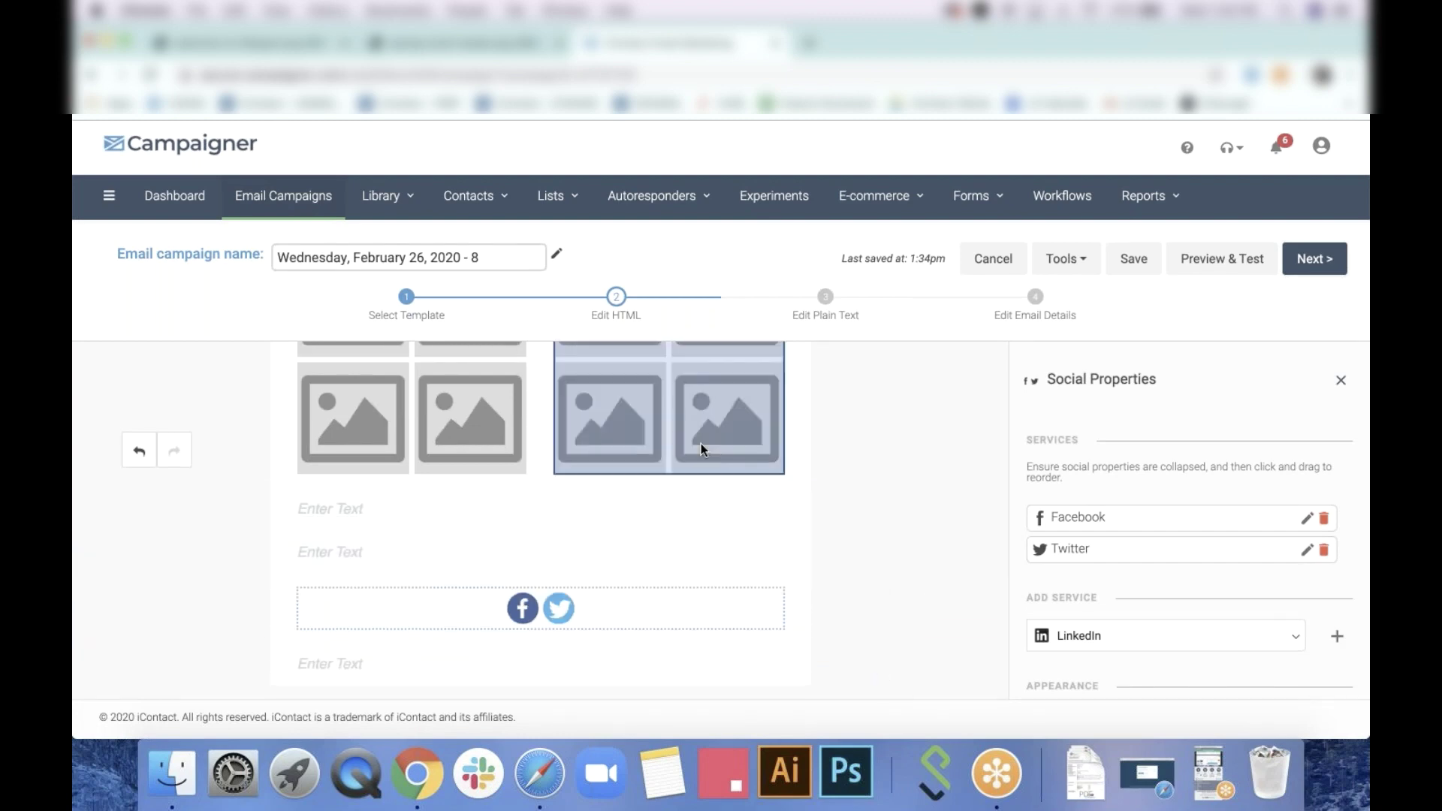
scroll(701, 448, "up", 6)
scroll(701, 449, "down", 3)
scroll(701, 449, "down", 3)
left_click(370, 431)
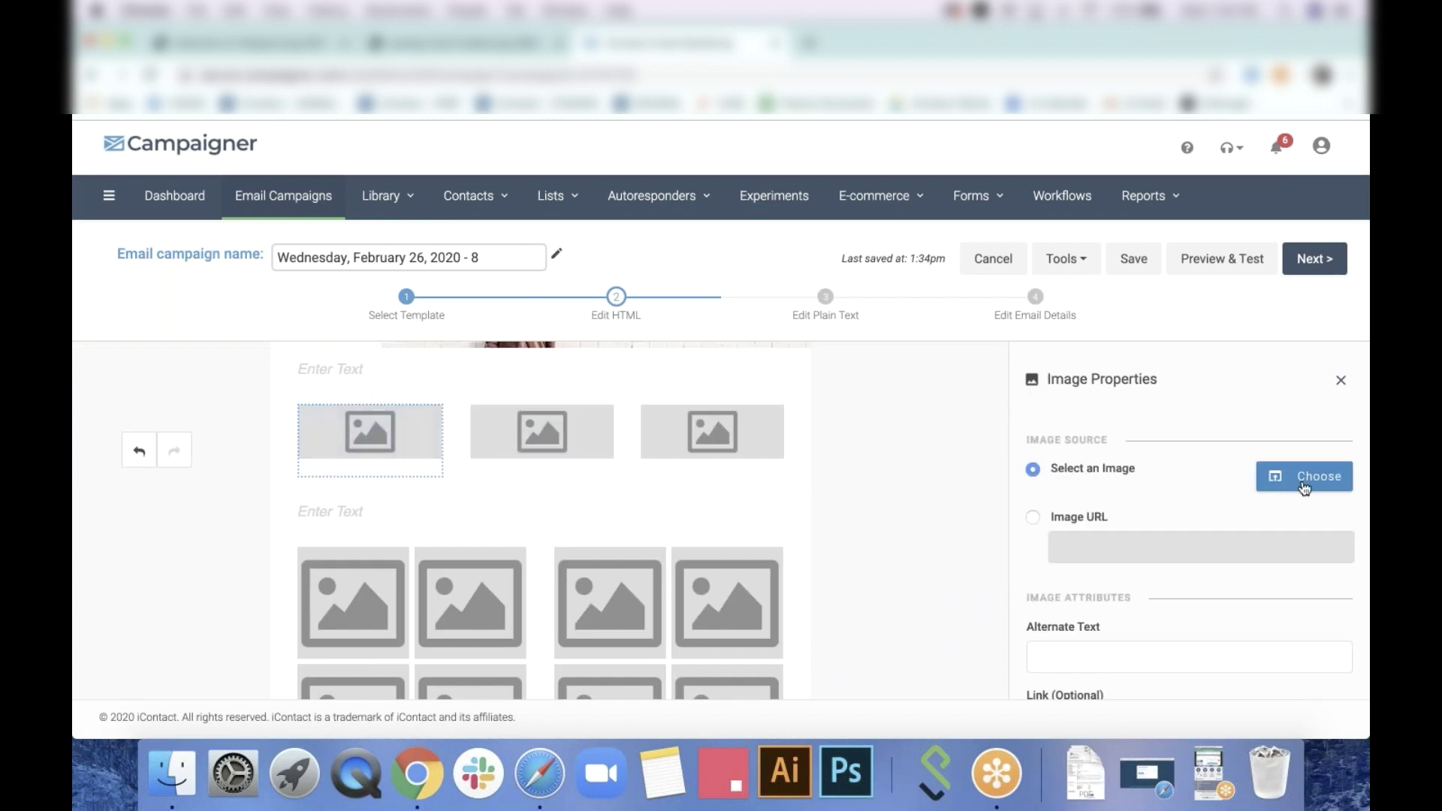
Pick the moving-boxes photo from the image library and open it in the editor
left_click(1305, 480)
scroll(660, 519, "down", 2)
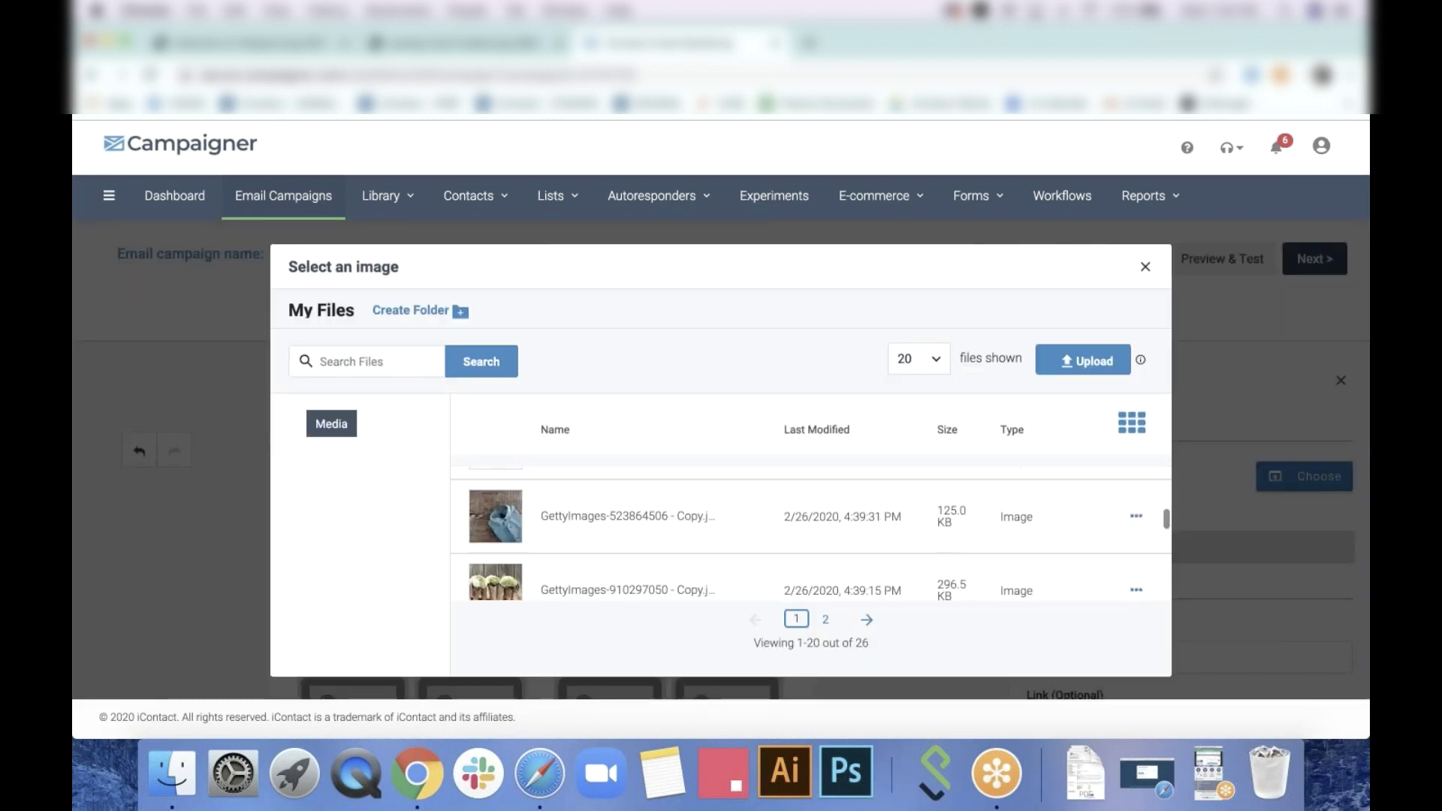
scroll(659, 522, "down", 5)
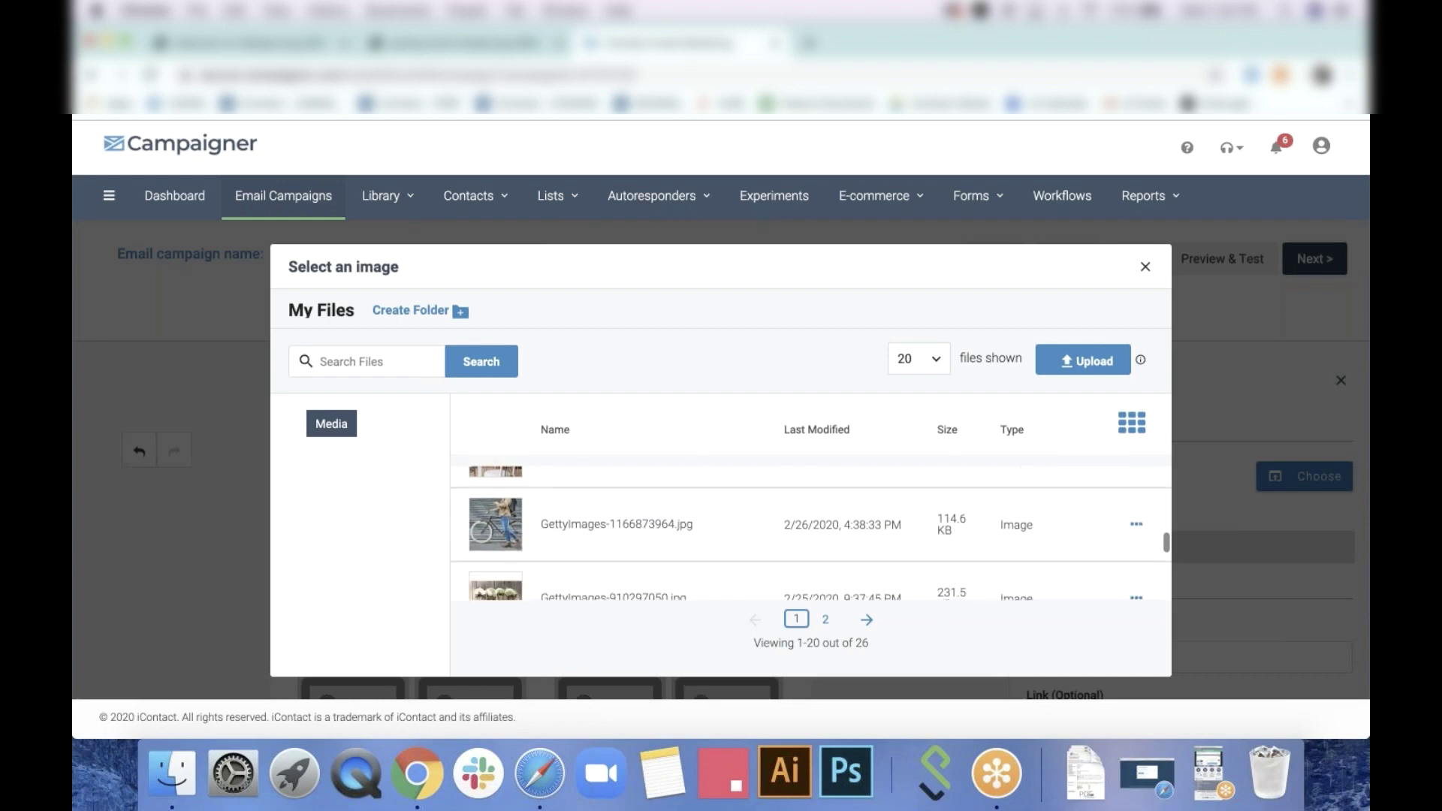
scroll(811, 534, "down", 5)
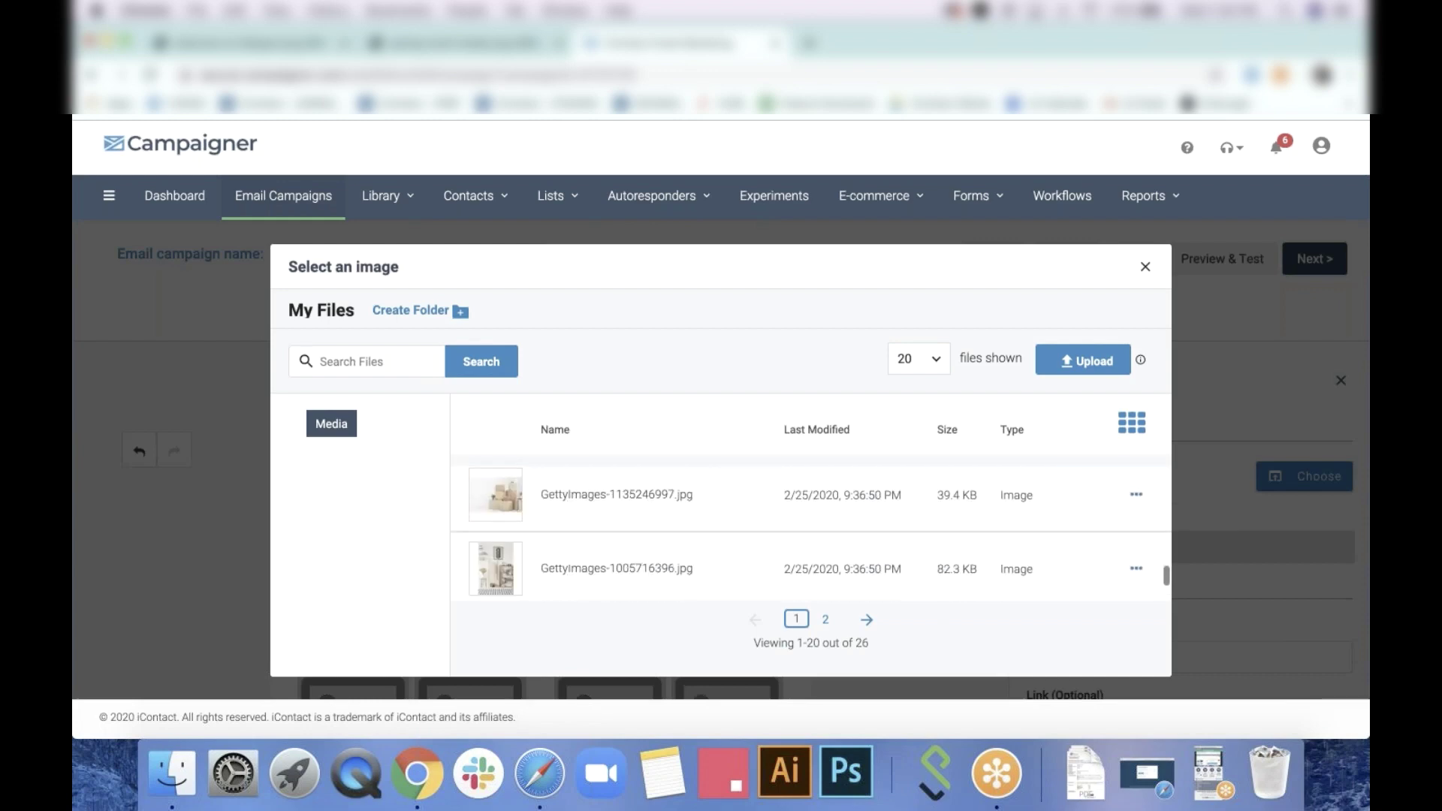
scroll(1112, 526, "up", 1)
left_click(1136, 525)
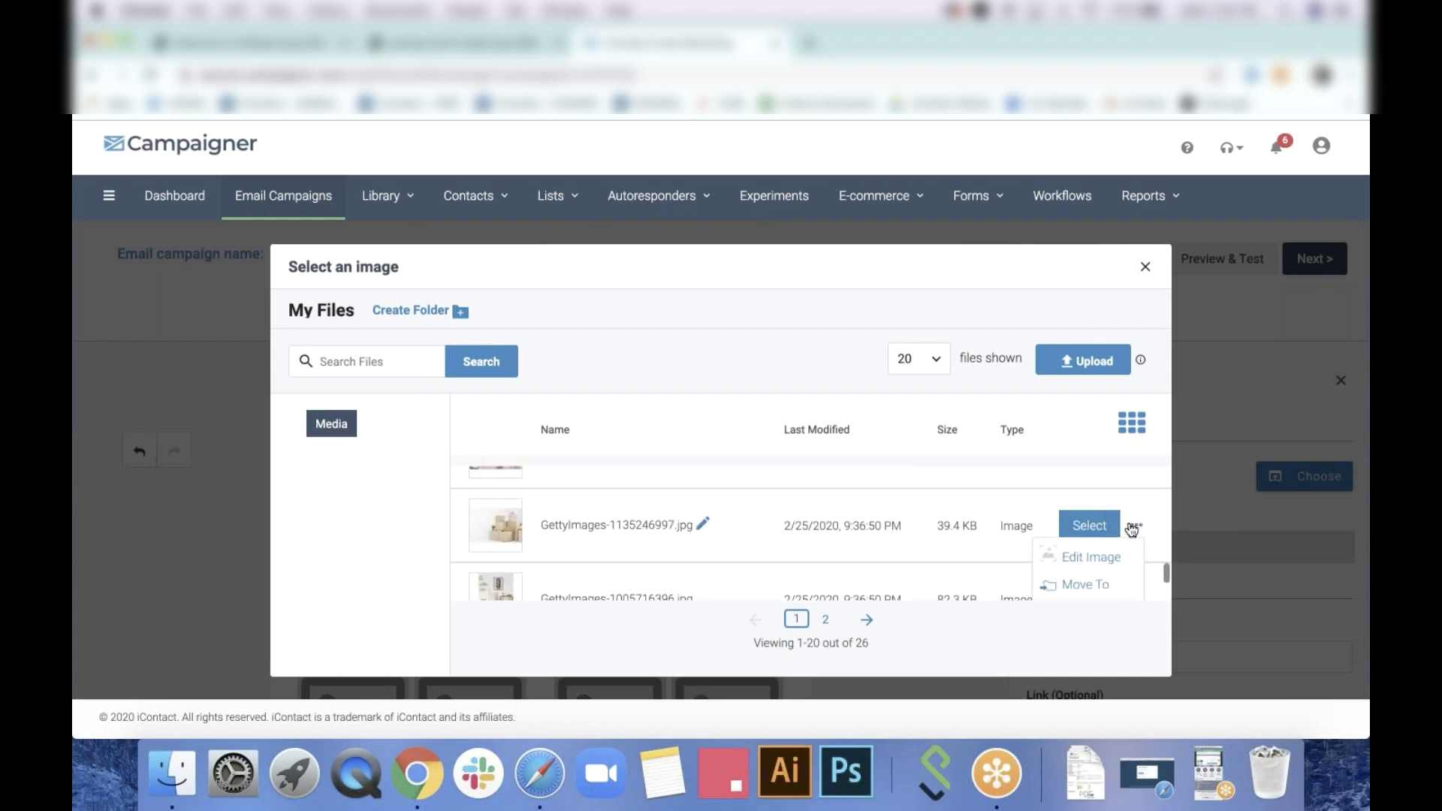
left_click(1091, 562)
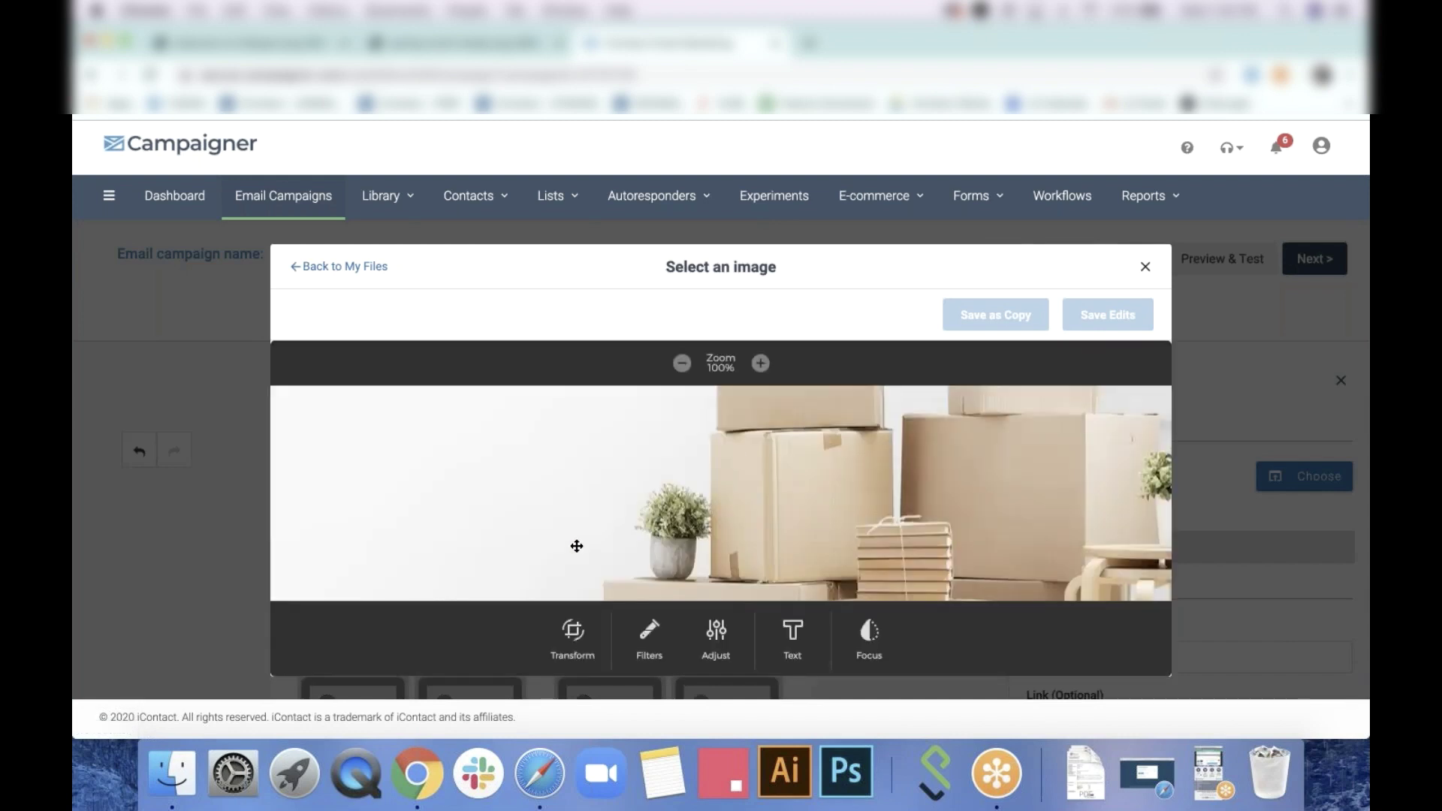
Crop the boxes photo to a square and lower its contrast to -36%
left_click(573, 635)
left_click(751, 637)
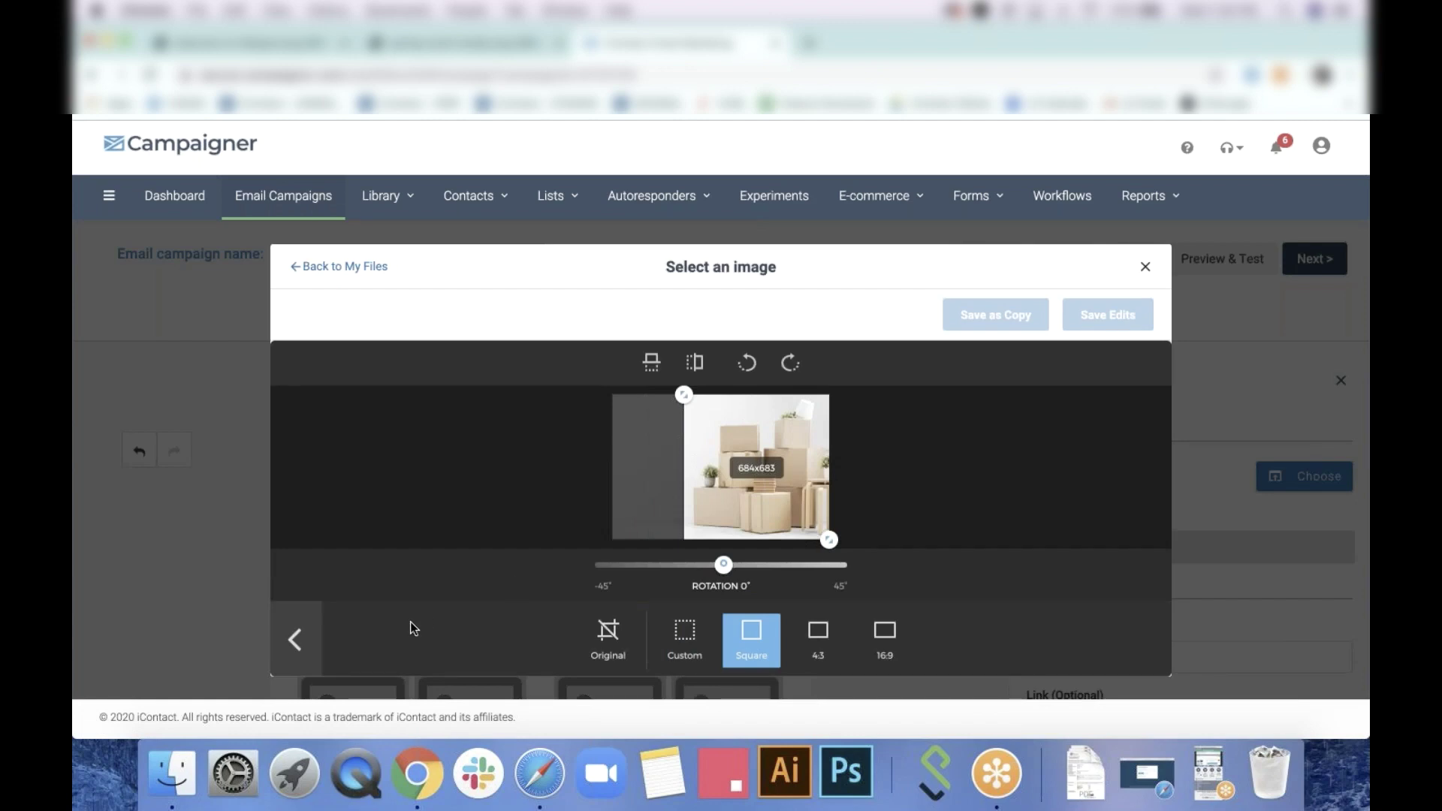
left_click(299, 641)
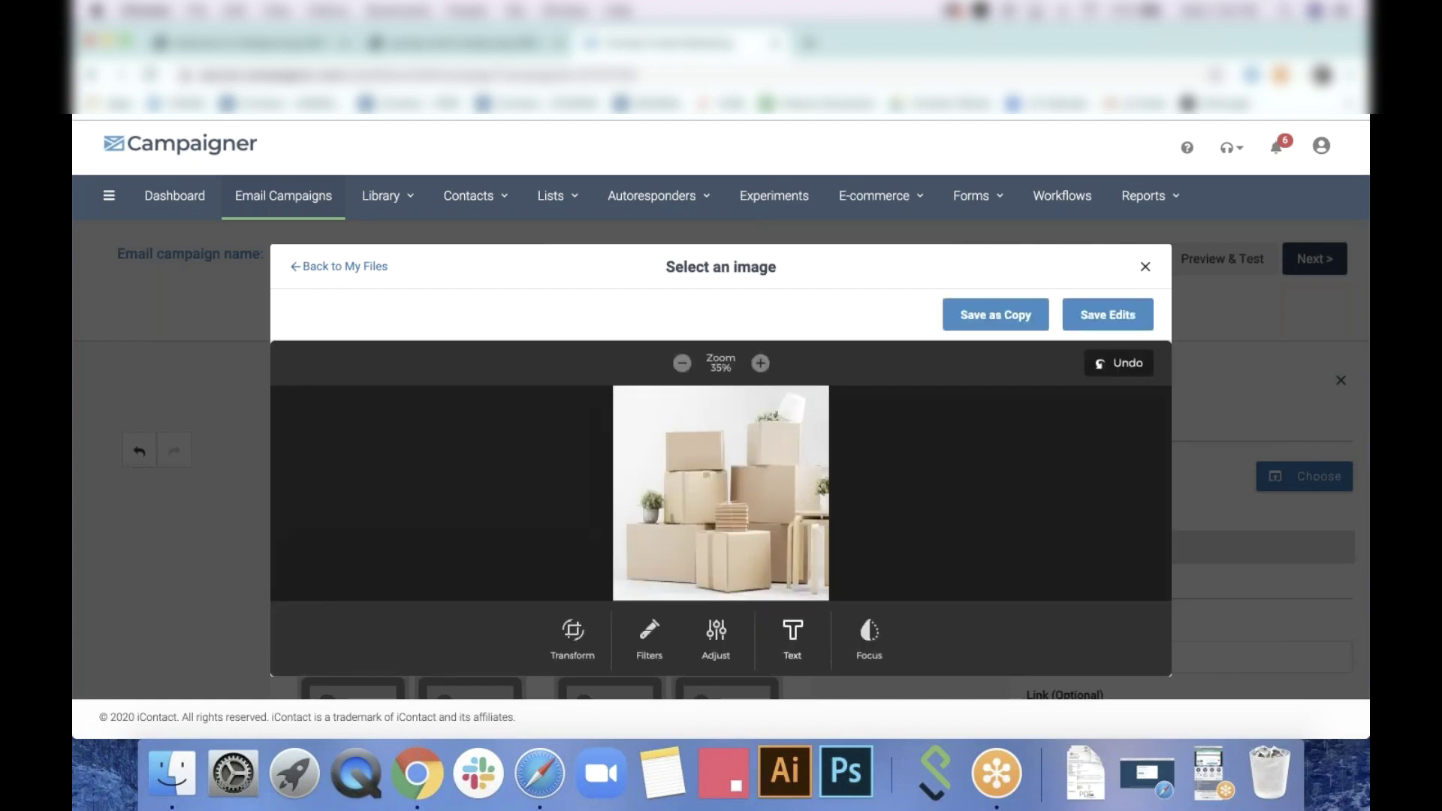
left_click(724, 640)
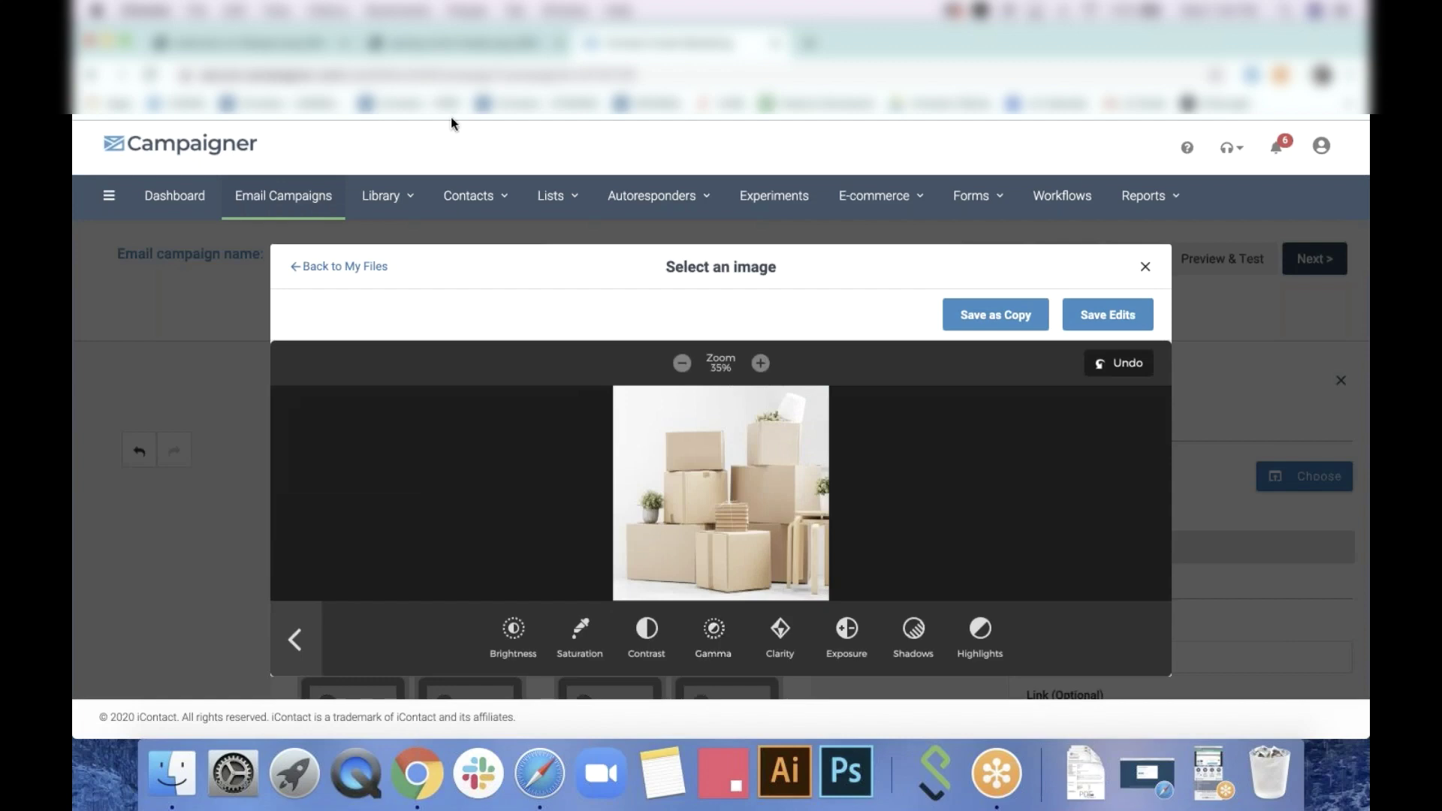
left_click(274, 45)
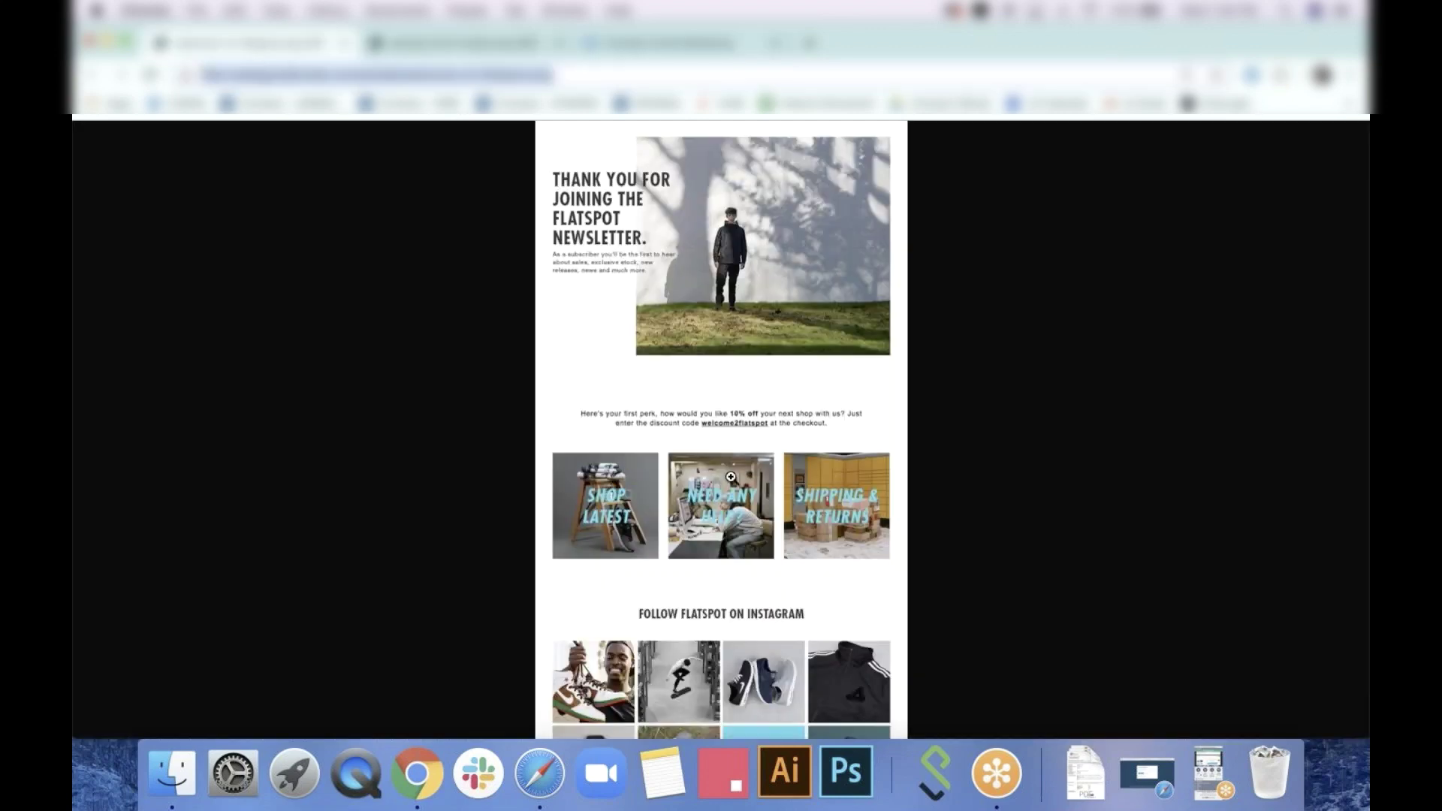
left_click(648, 50)
left_click(646, 632)
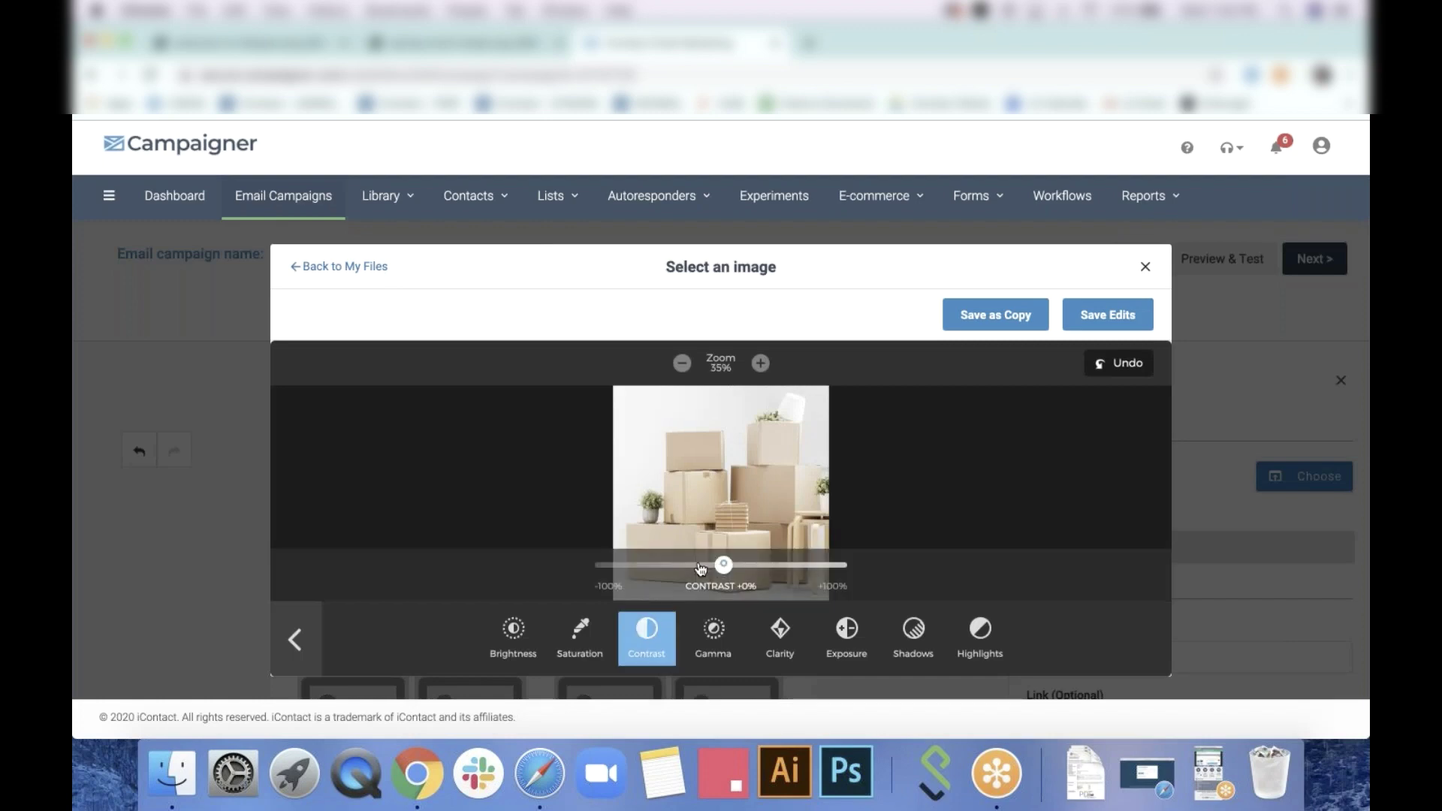
mouse_move(700, 569)
left_mouse_down()
mouse_move(675, 569)
mouse_move(718, 569)
mouse_move(704, 569)
left_mouse_up()
left_click(514, 633)
left_click(320, 657)
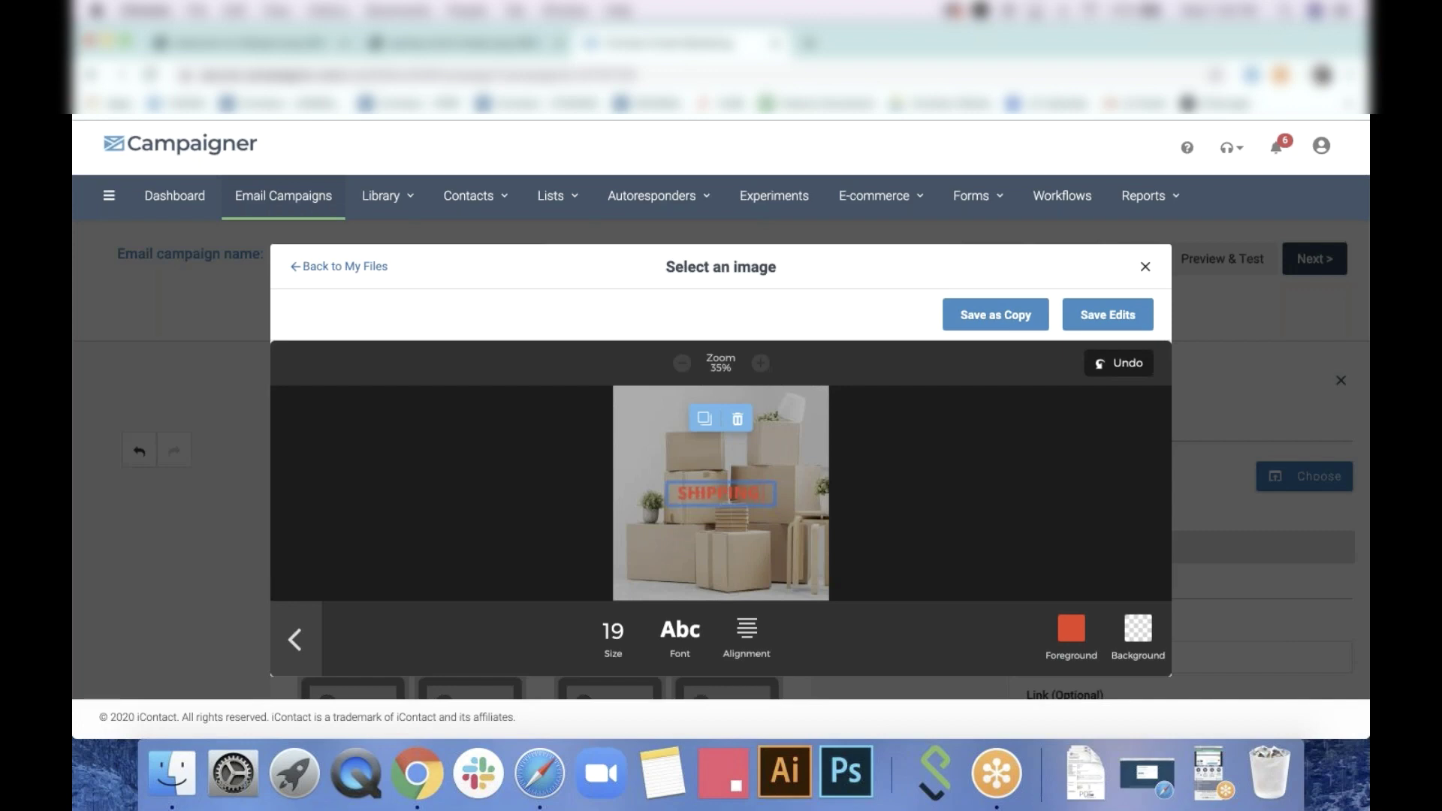
Overlay the caption text 'SHIPPING & RETURNS' on the photo
type("RETURNS")
left_click(637, 582)
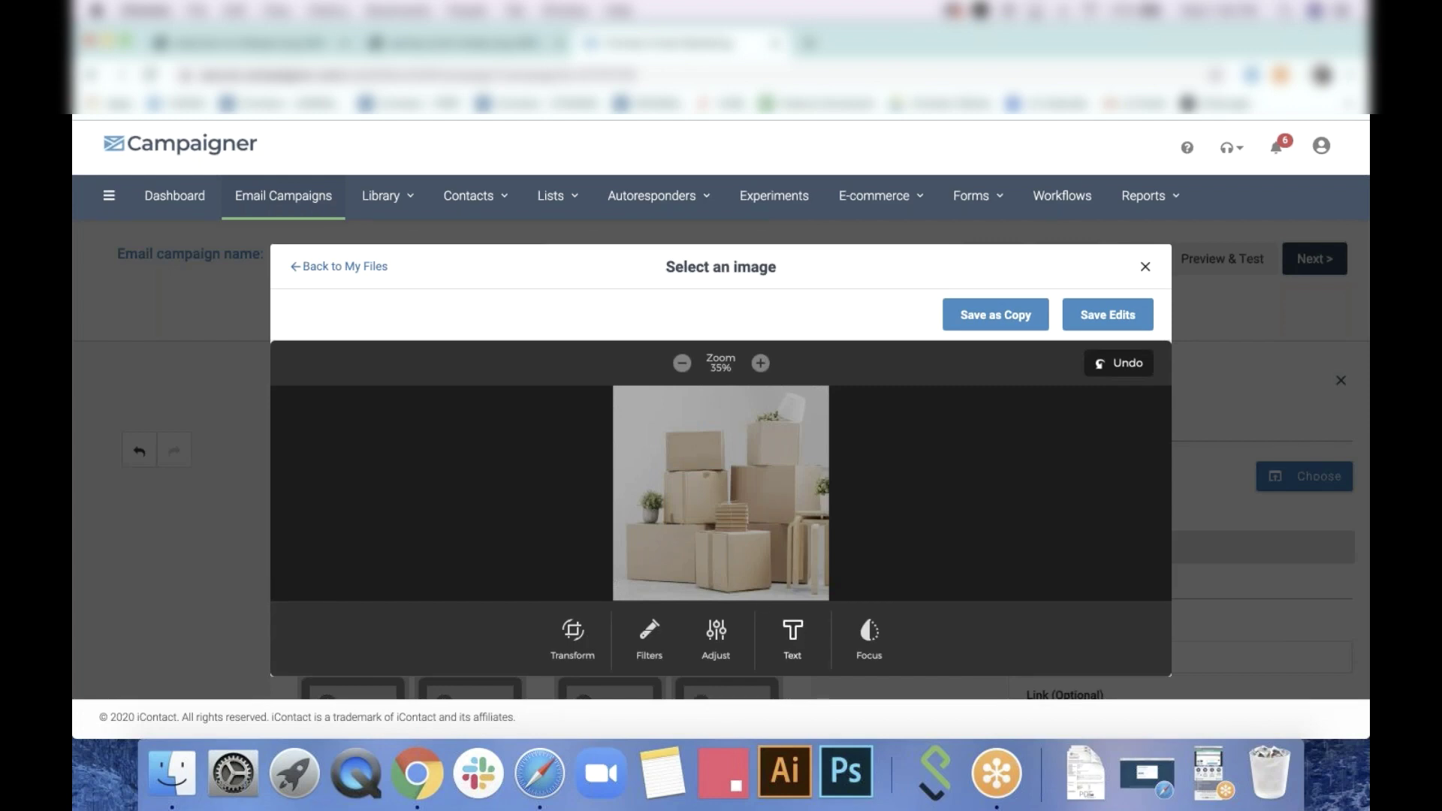
left_click(792, 638)
double_click(735, 491)
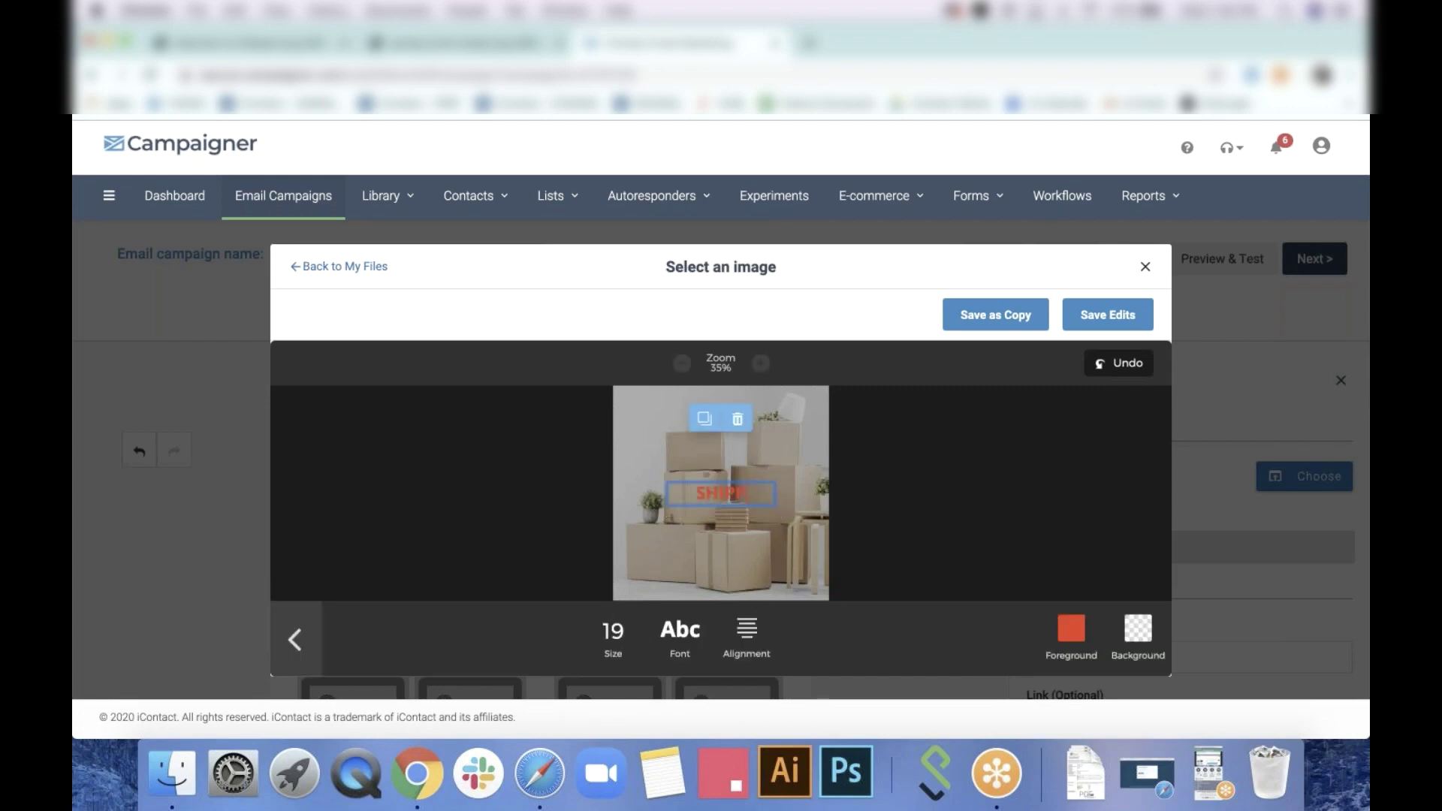
key("BackSpace")
key("BackSpace")
type("& RE")
Style the caption at size 21 in Ostrich, light blue, and save the edited image
left_click_drag(760, 501, 675, 483)
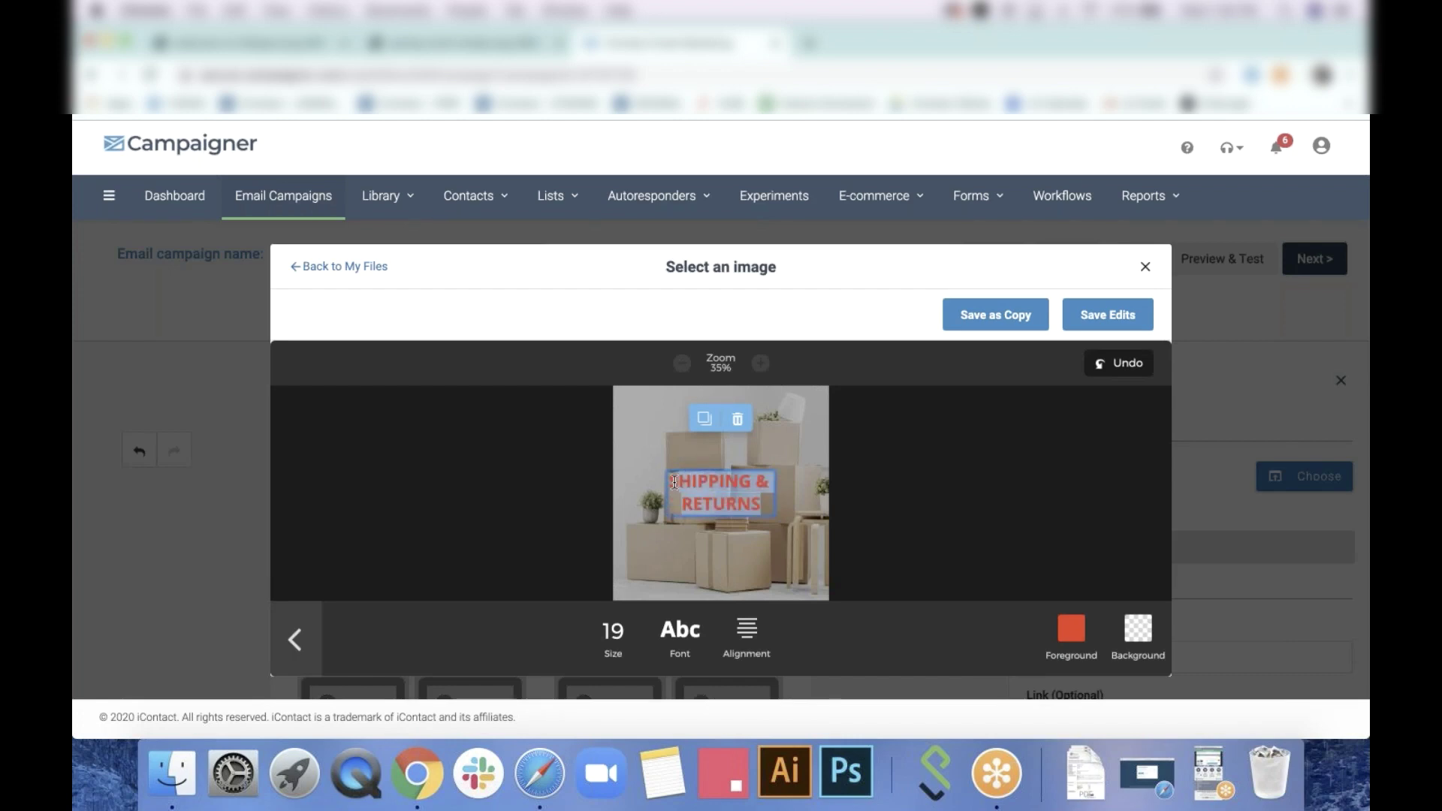
left_click(613, 635)
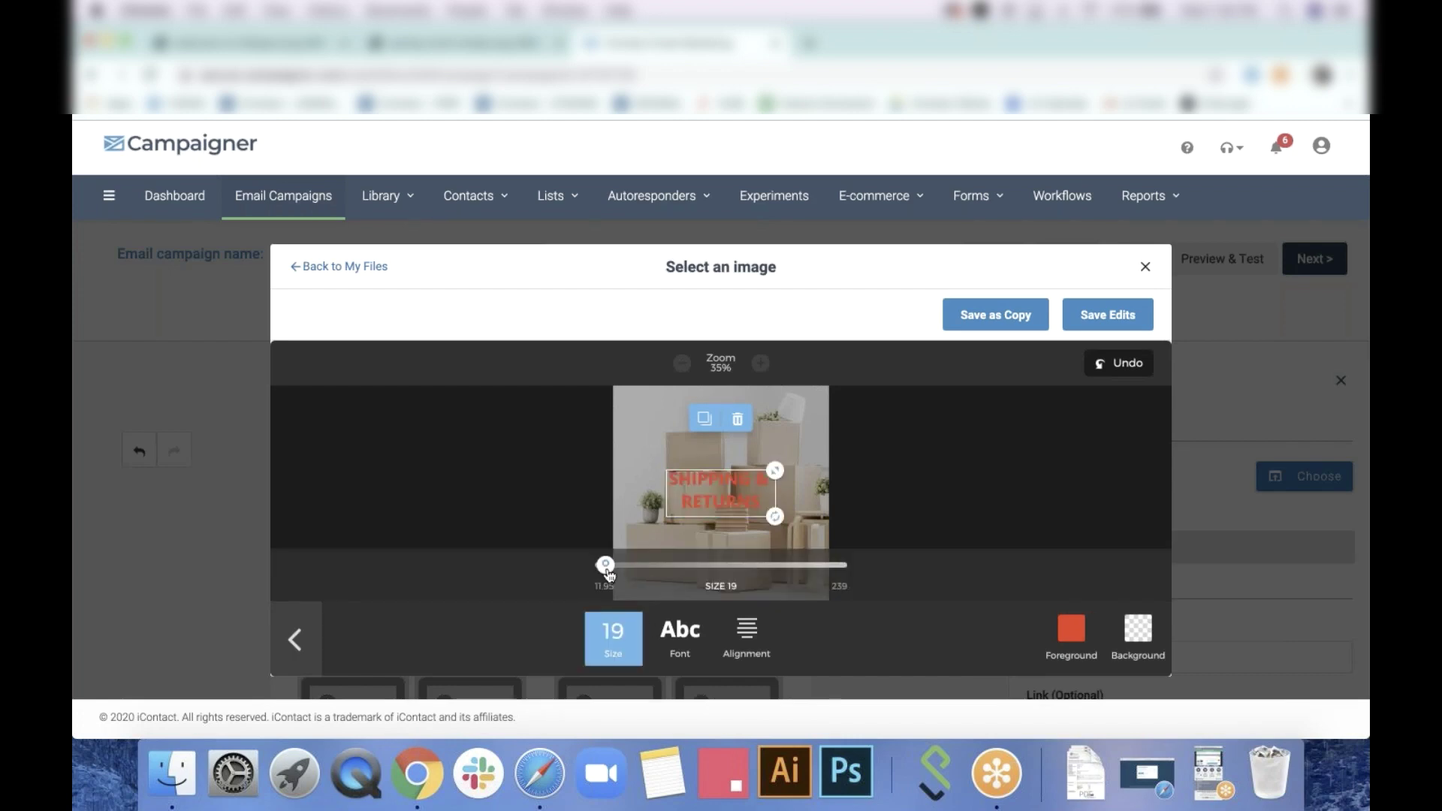
mouse_move(600, 565)
left_mouse_down()
mouse_move(637, 568)
mouse_move(611, 570)
left_mouse_up()
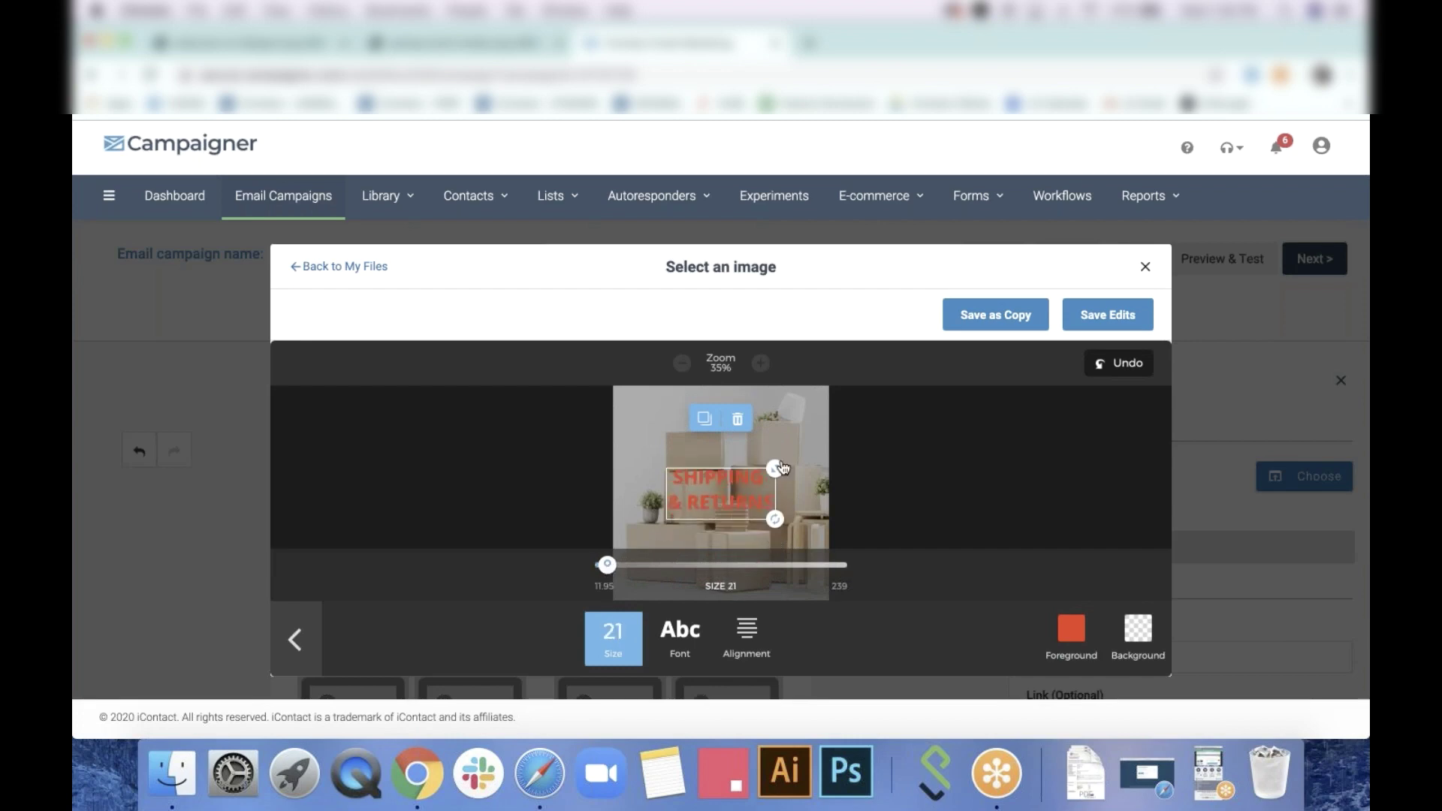
left_click_drag(775, 468, 807, 468)
left_click(682, 648)
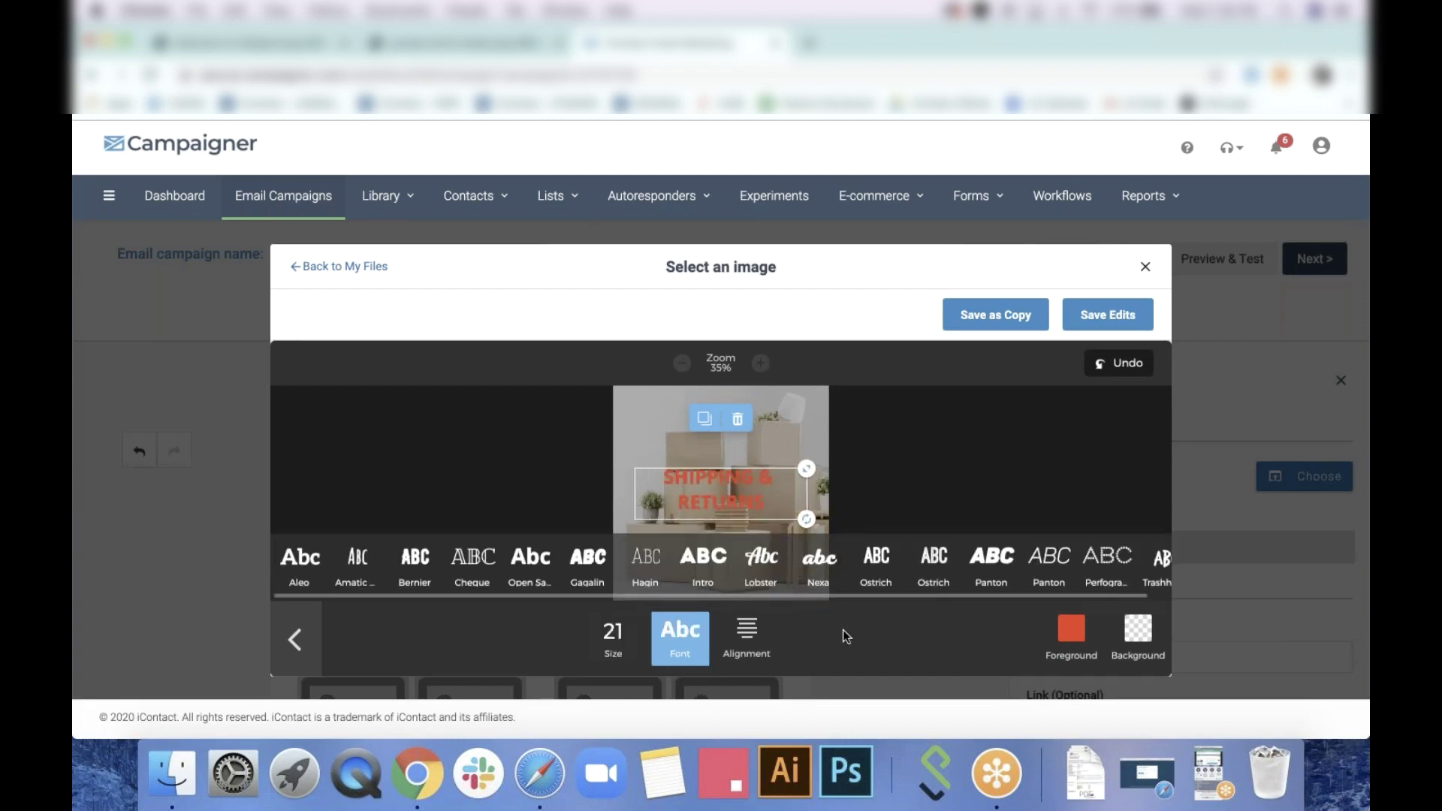
left_click(876, 564)
left_click(1072, 628)
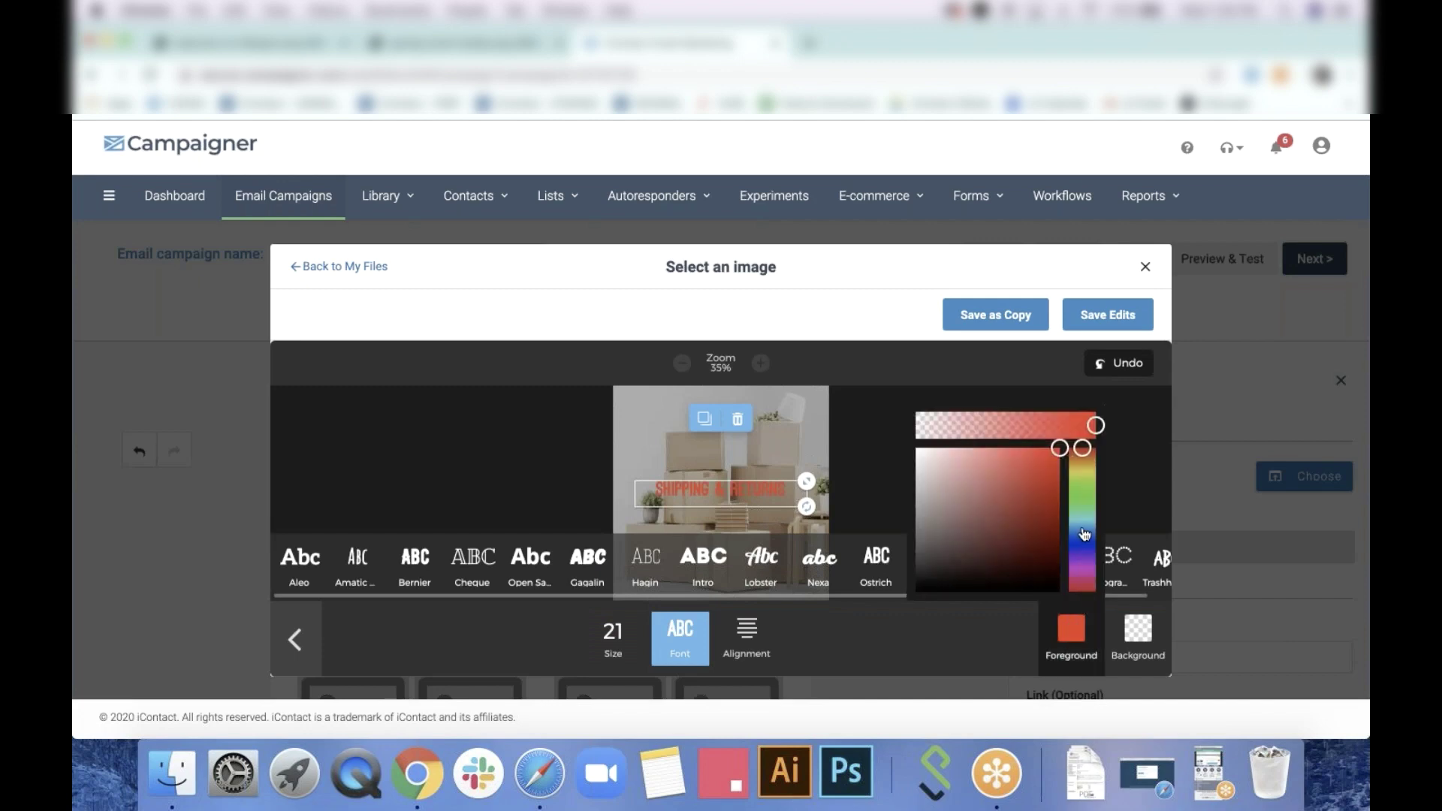
left_click(1083, 525)
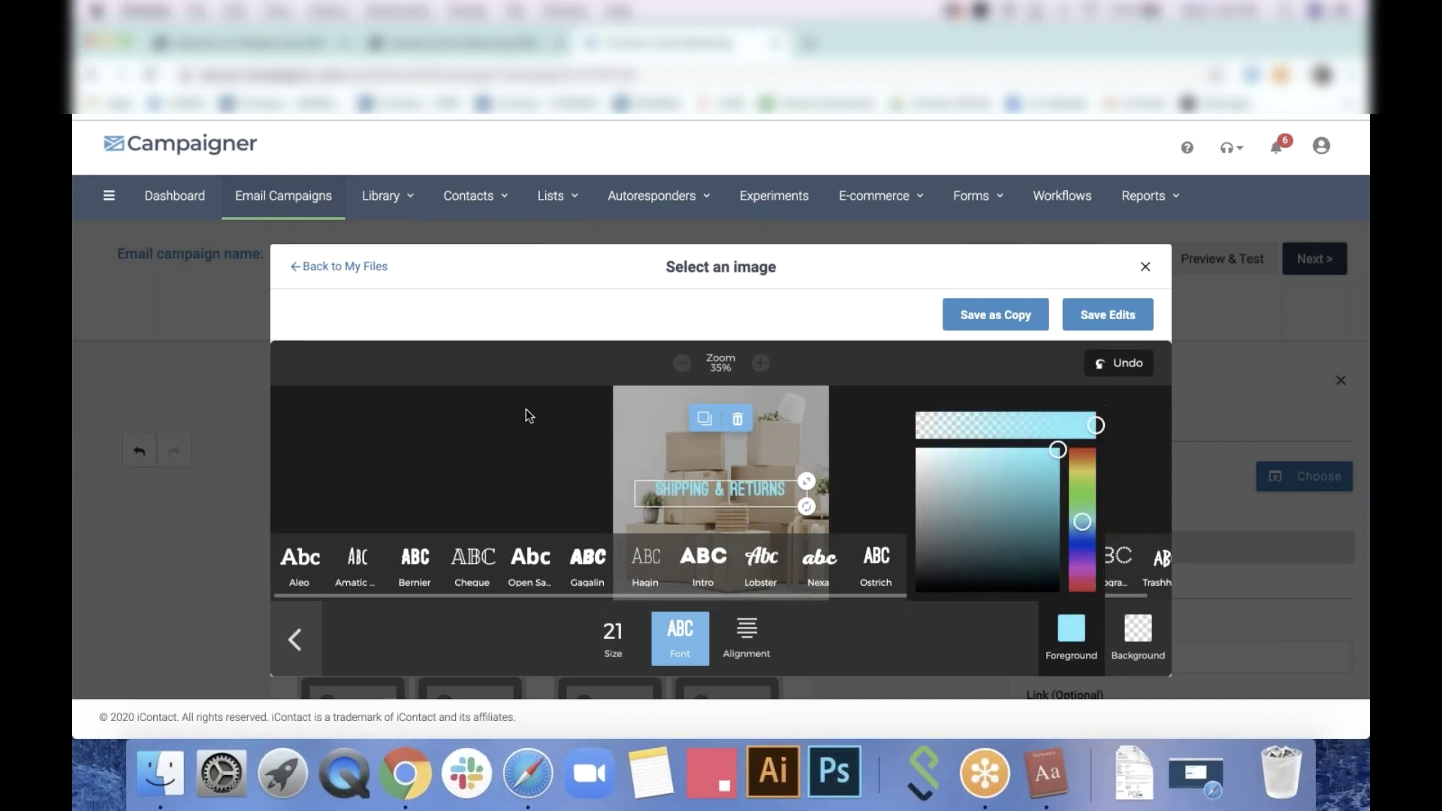
left_click(939, 449)
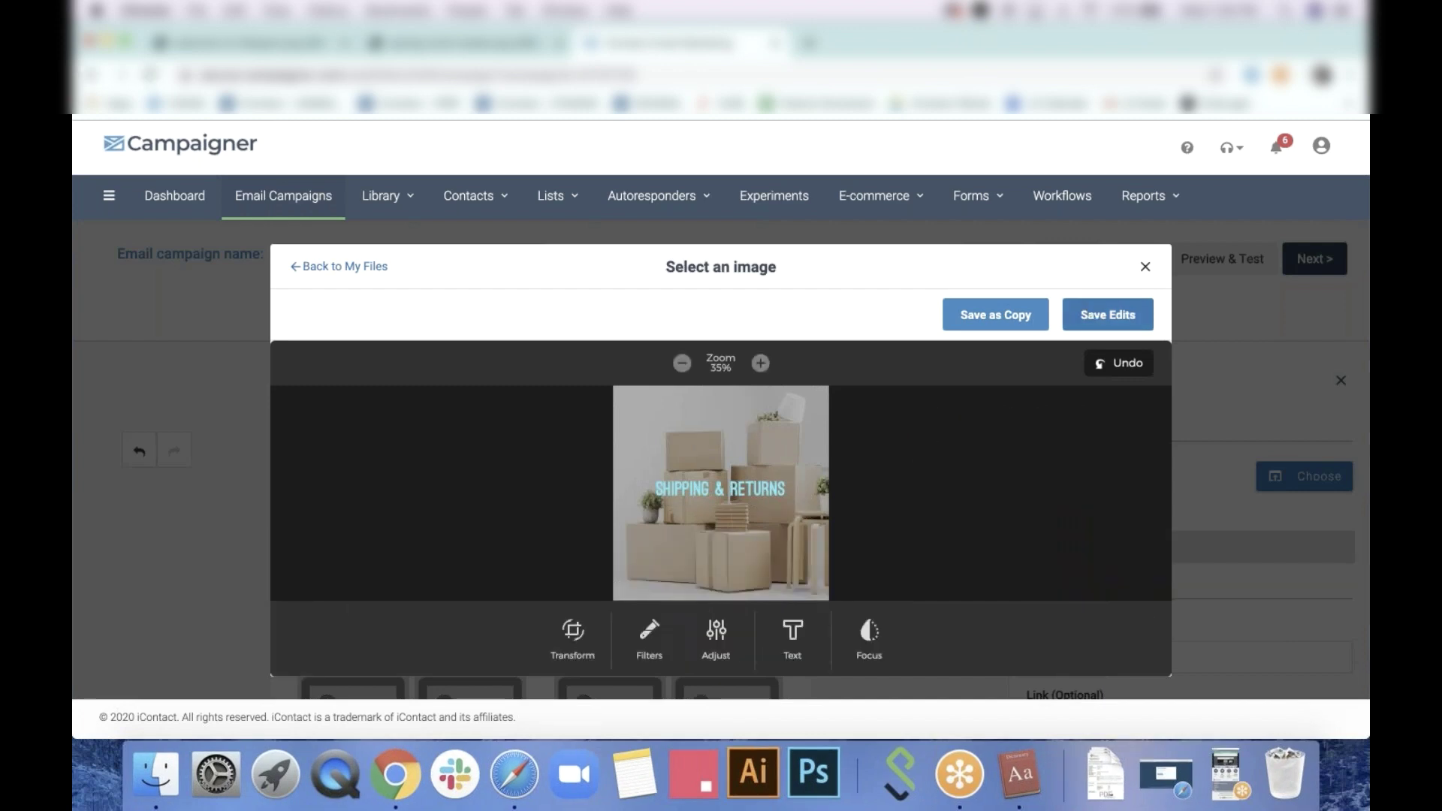
left_click(1040, 303)
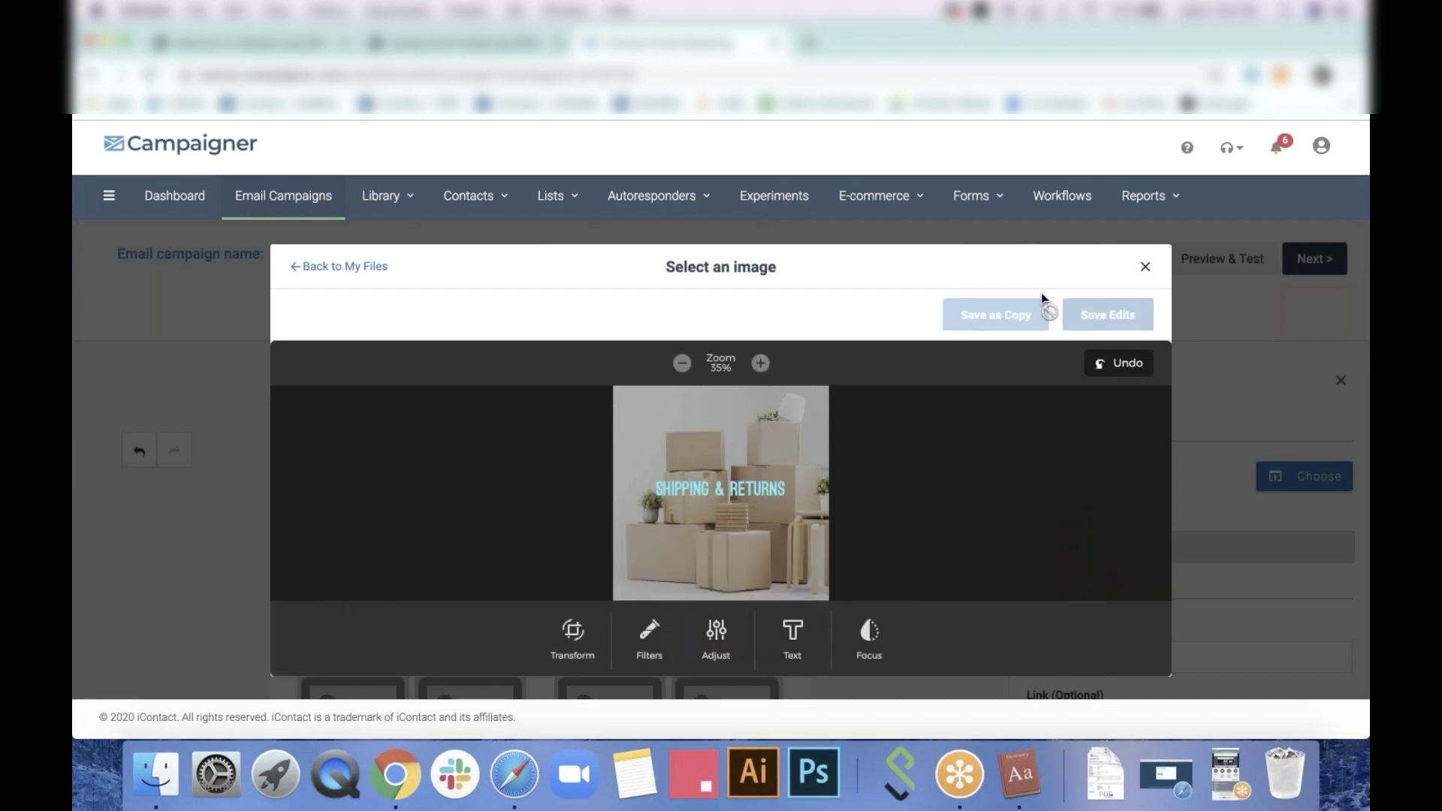
Place the shipping boxes image into the first promo tile
left_click(369, 269)
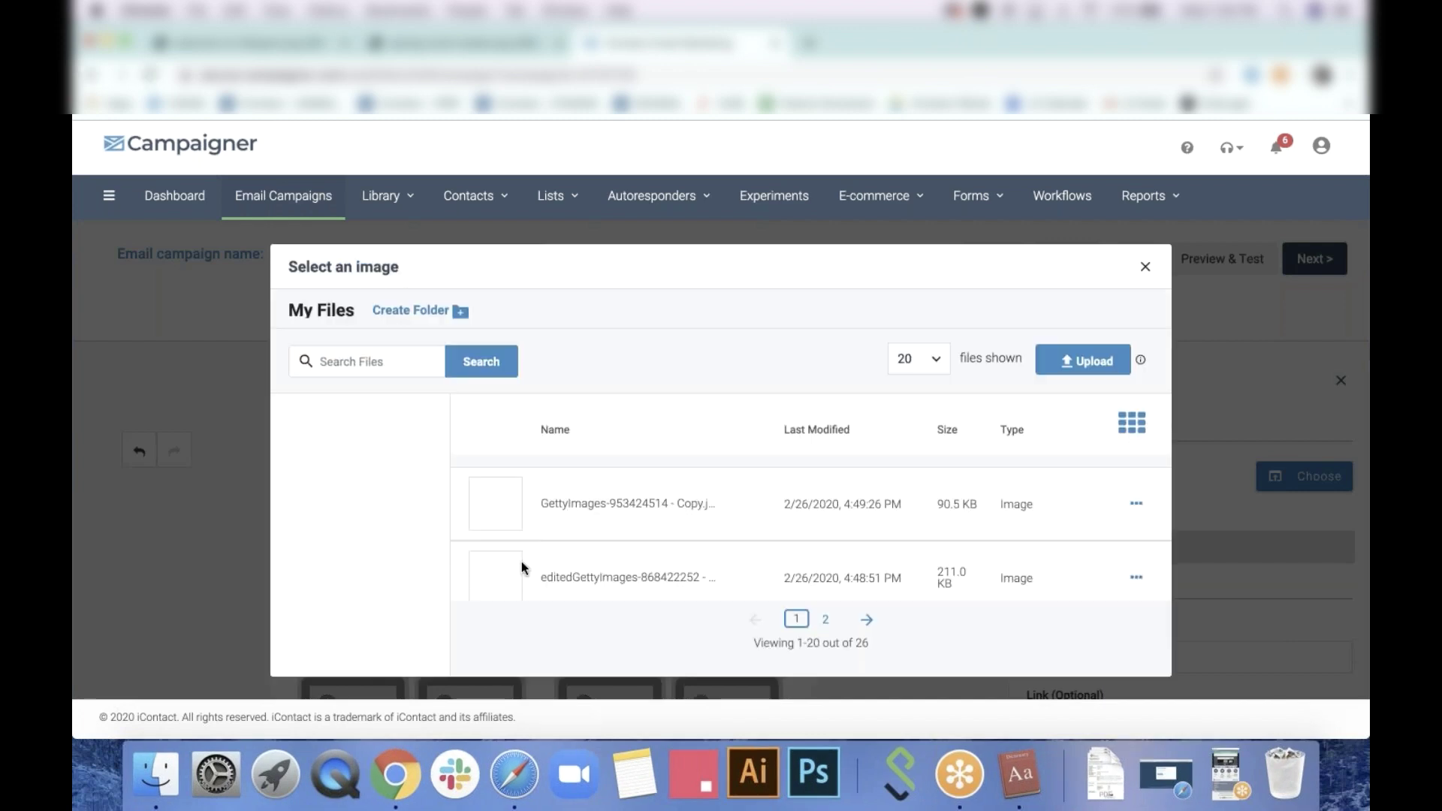
left_click(1147, 269)
left_click(1320, 476)
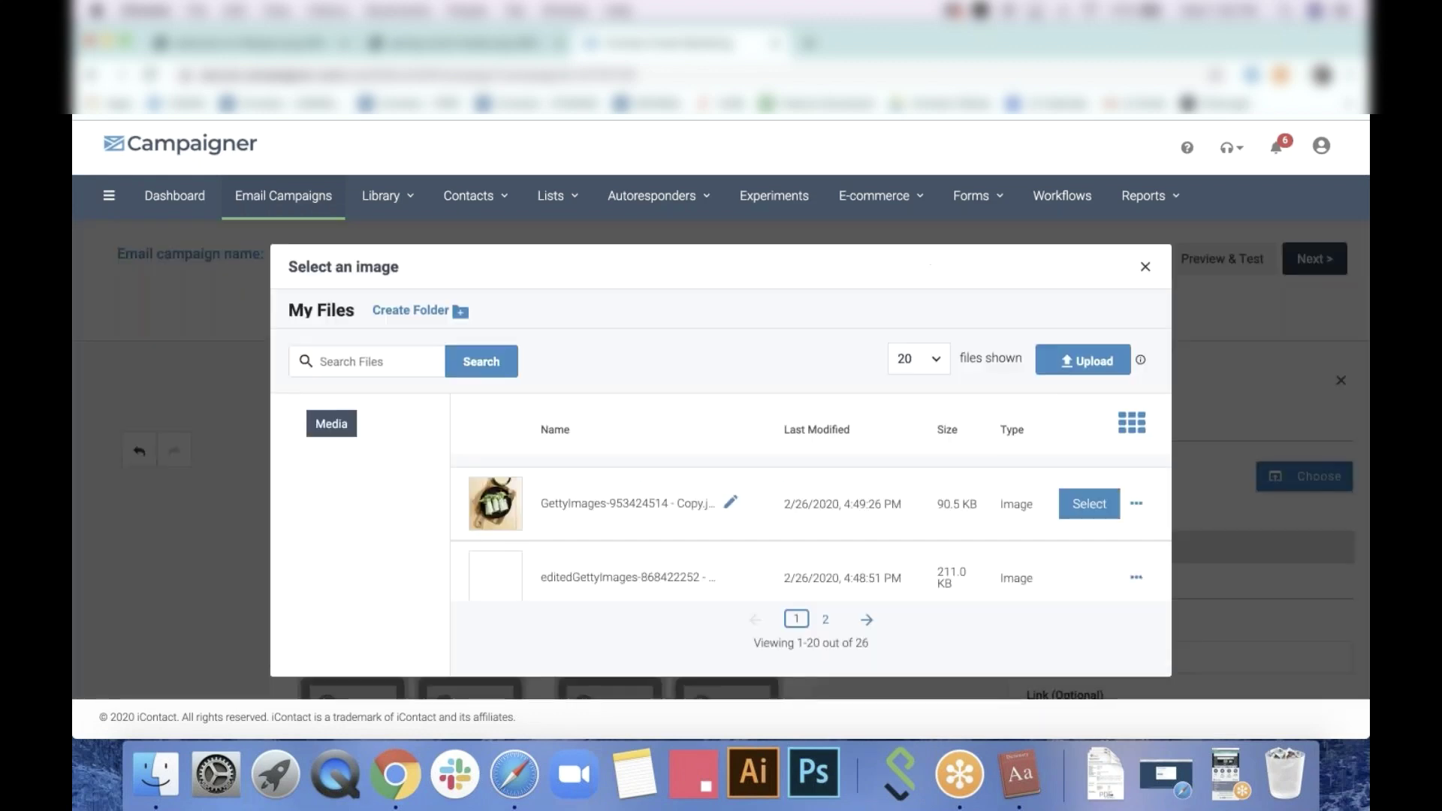
scroll(811, 526, "down", 2)
scroll(811, 533, "up", 1)
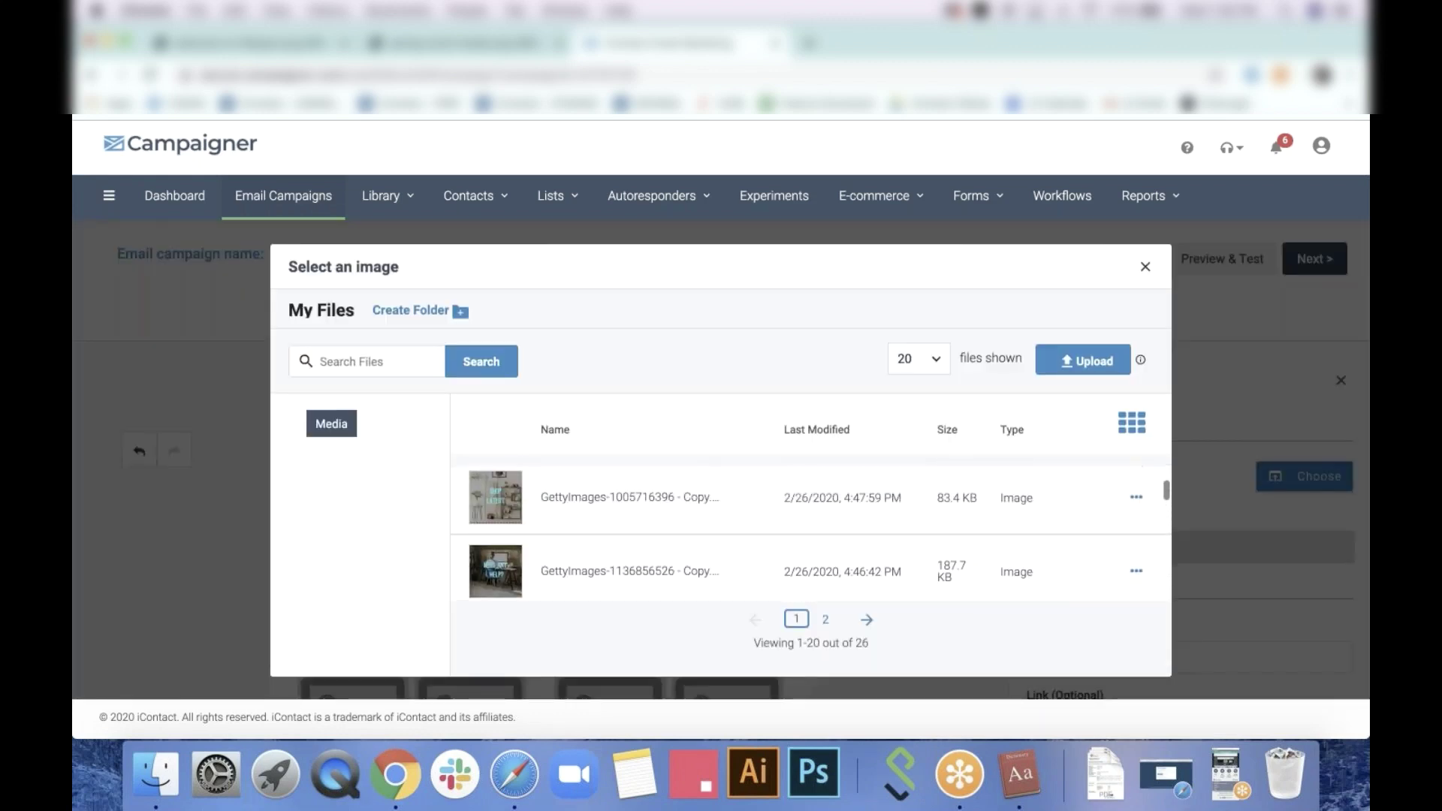
scroll(811, 534, "down", 3)
scroll(1089, 526, "up", 1)
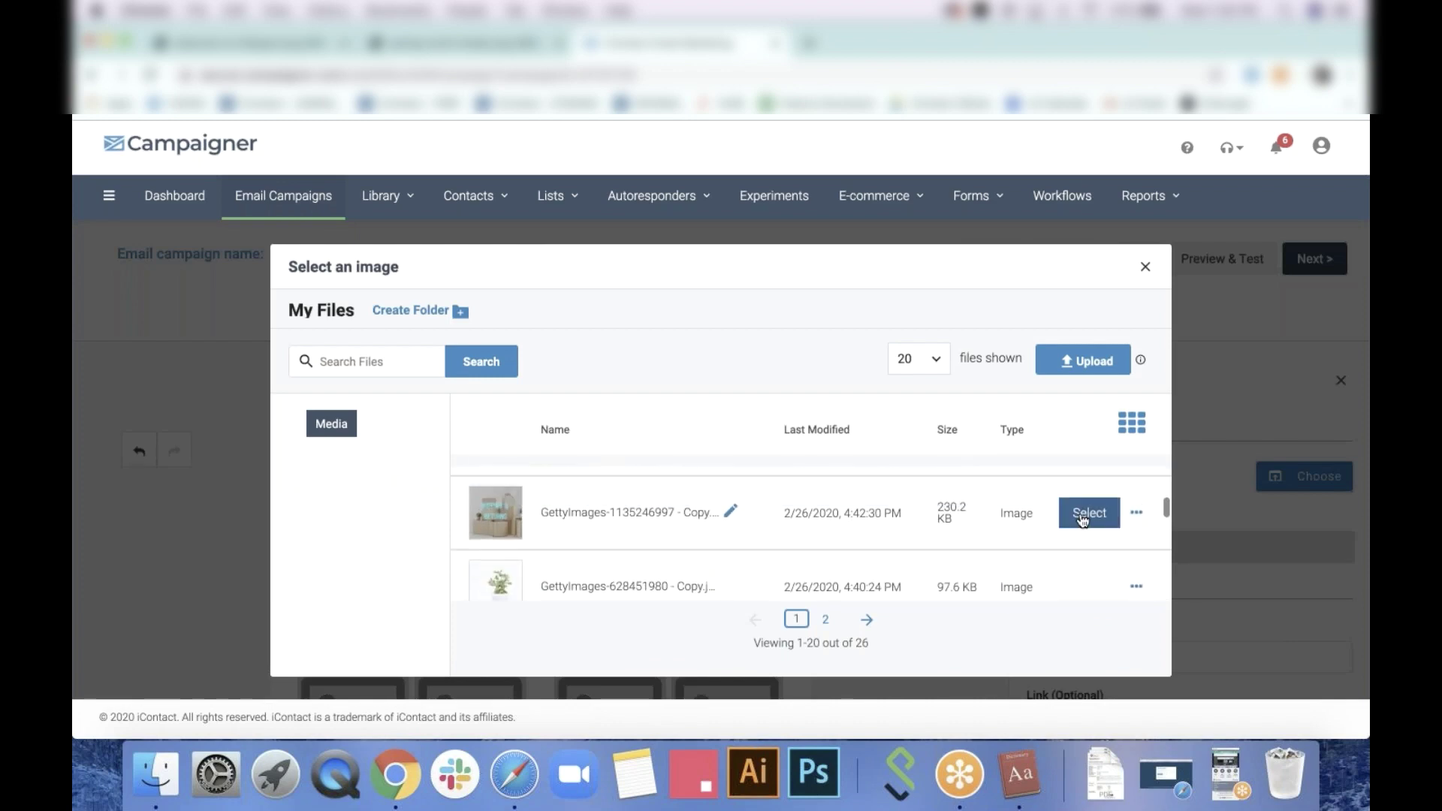
left_click(1090, 511)
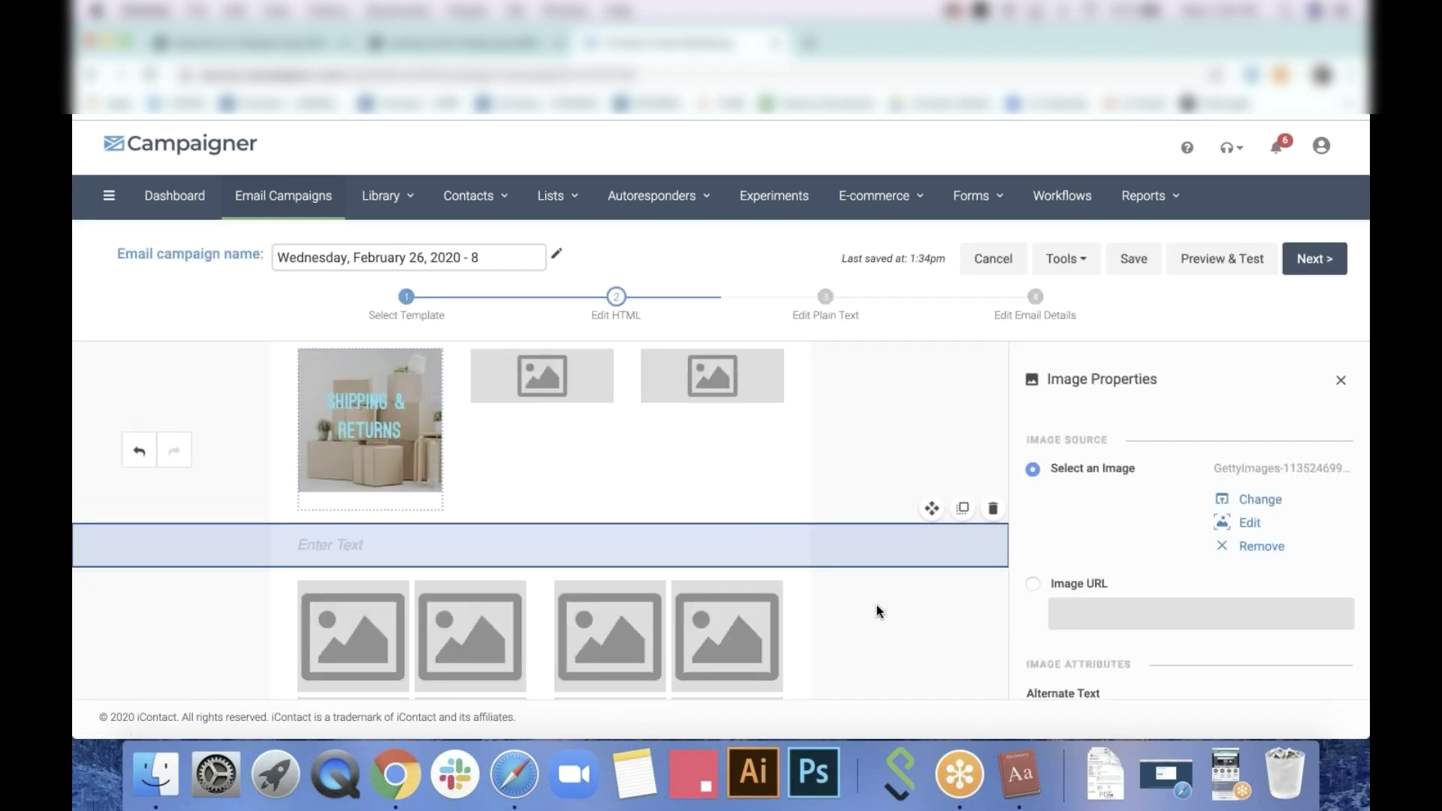
Add a centred, bold, size 32 'FOLLOW BCR ON INSTAGRAM' heading above the collages
scroll(872, 594, "down", 3)
left_click(721, 434)
mouse_move(586, 460)
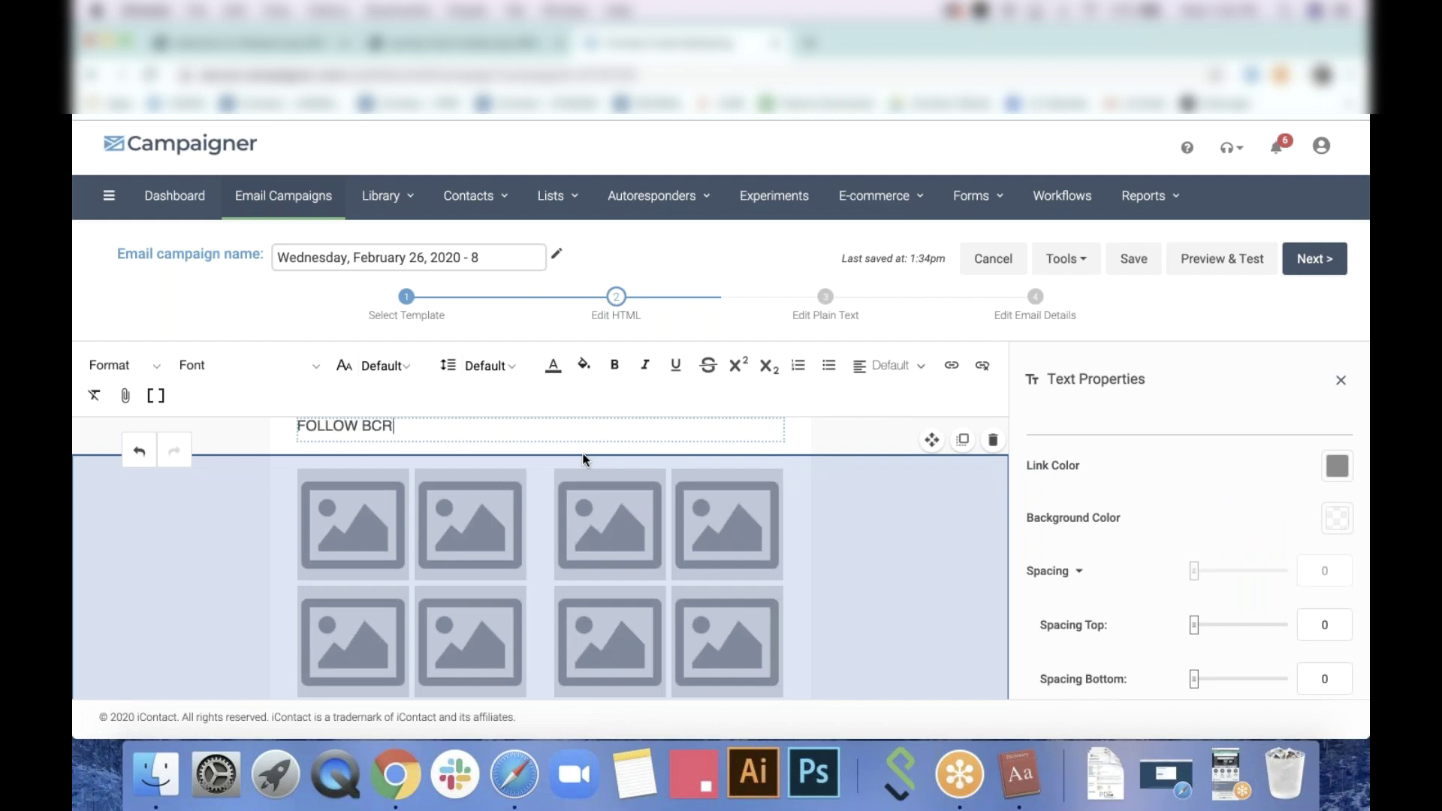
type("FOLLOW BCR ON INSTAGRAM")
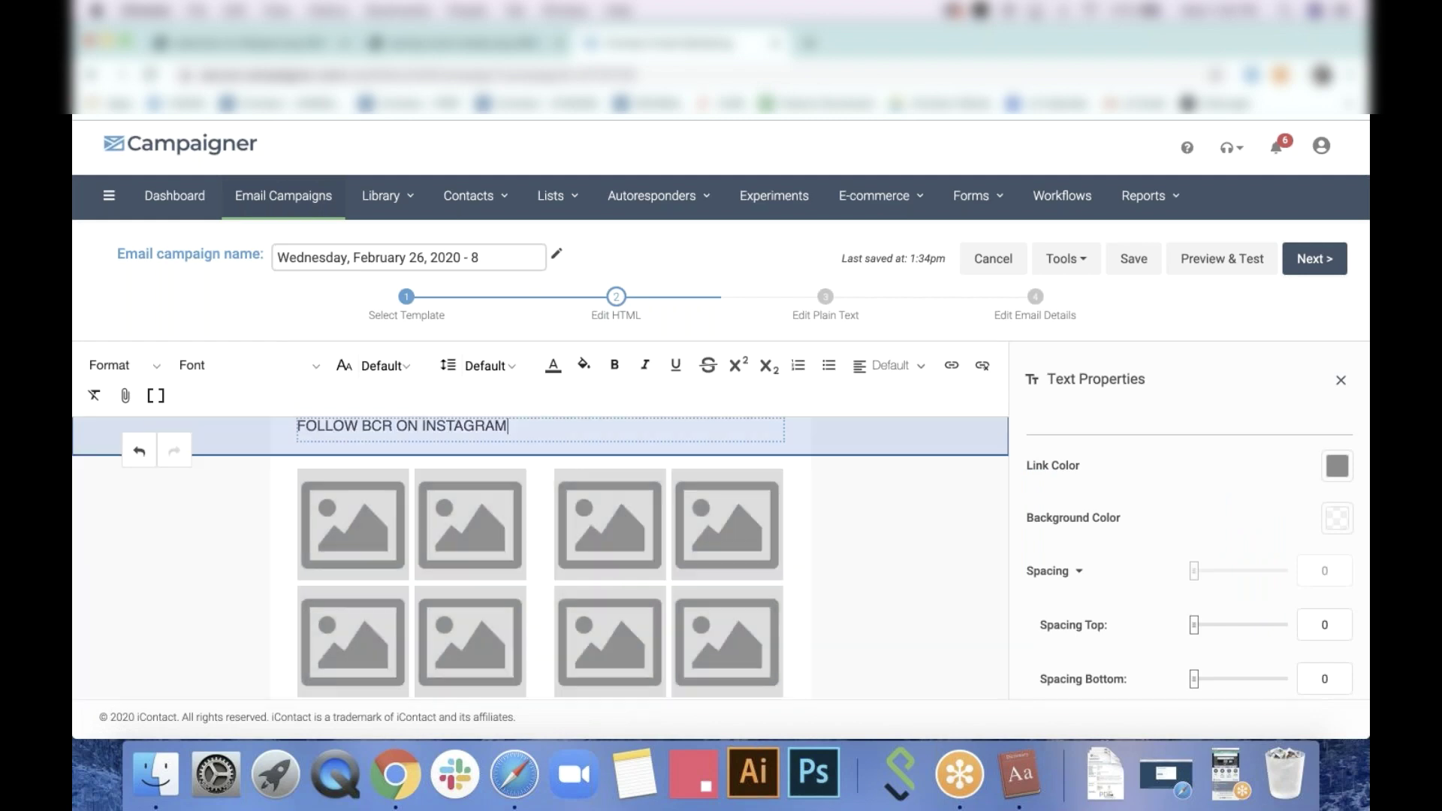
left_click_drag(511, 426, 265, 425)
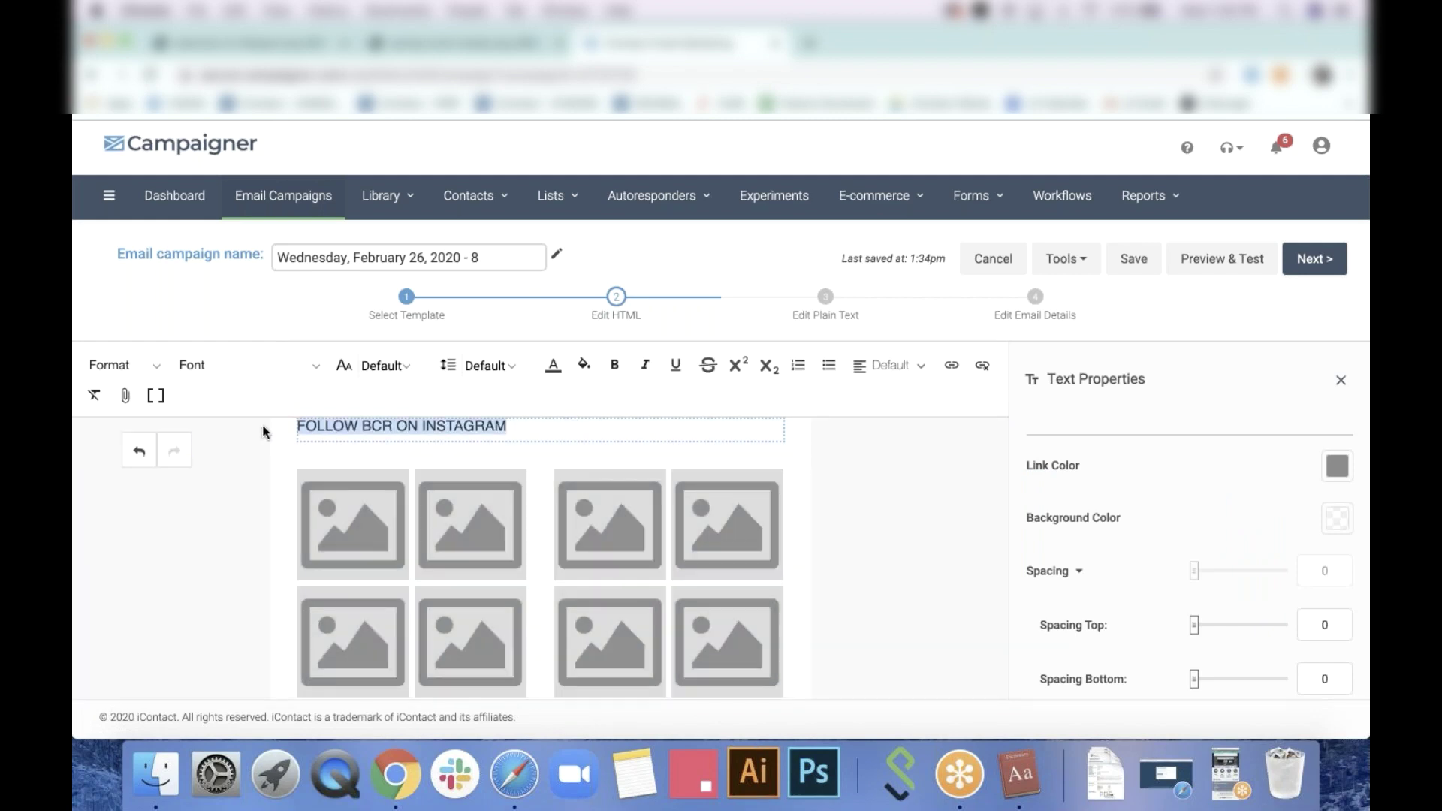
left_click(888, 366)
left_click(897, 467)
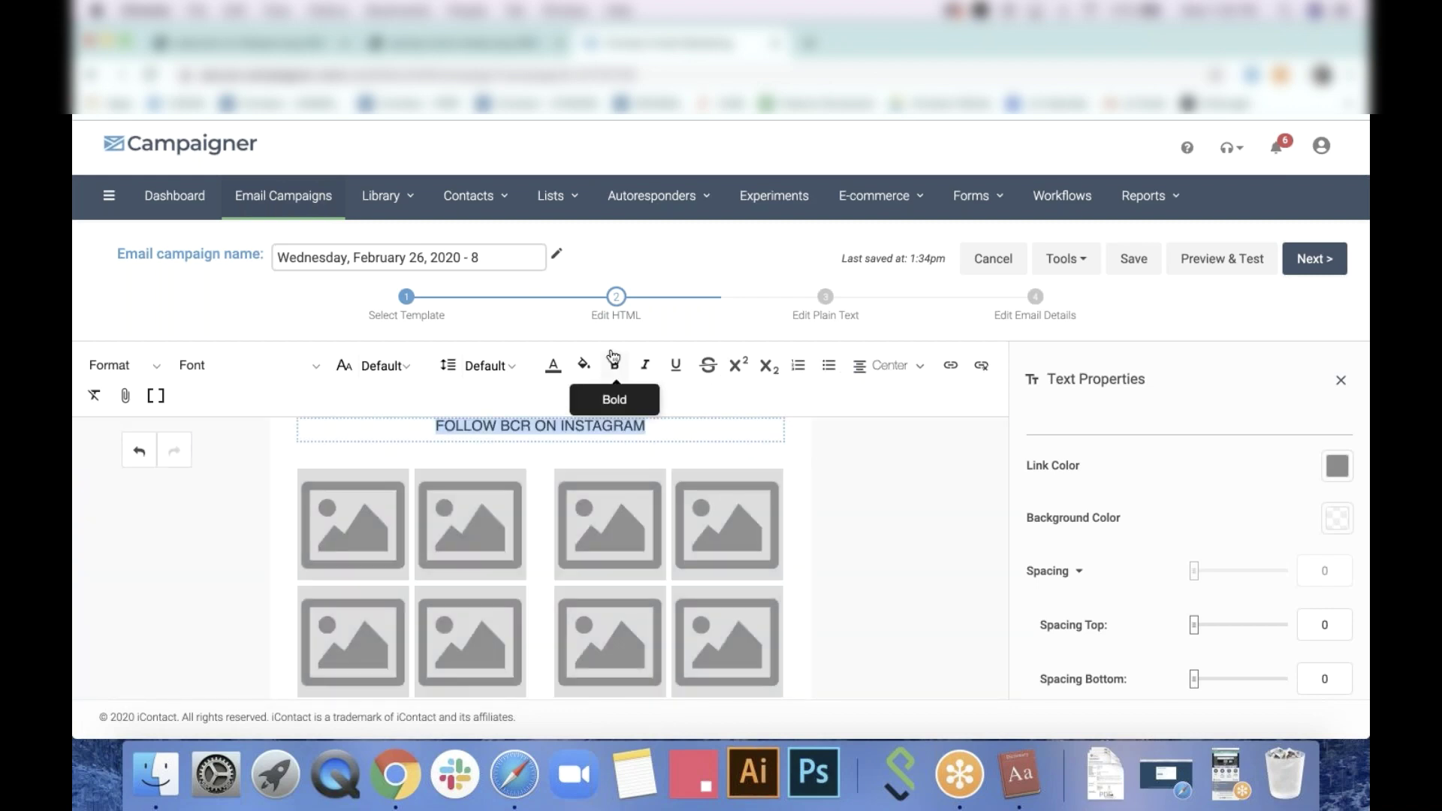
left_click(382, 366)
scroll(391, 526, "down", 2)
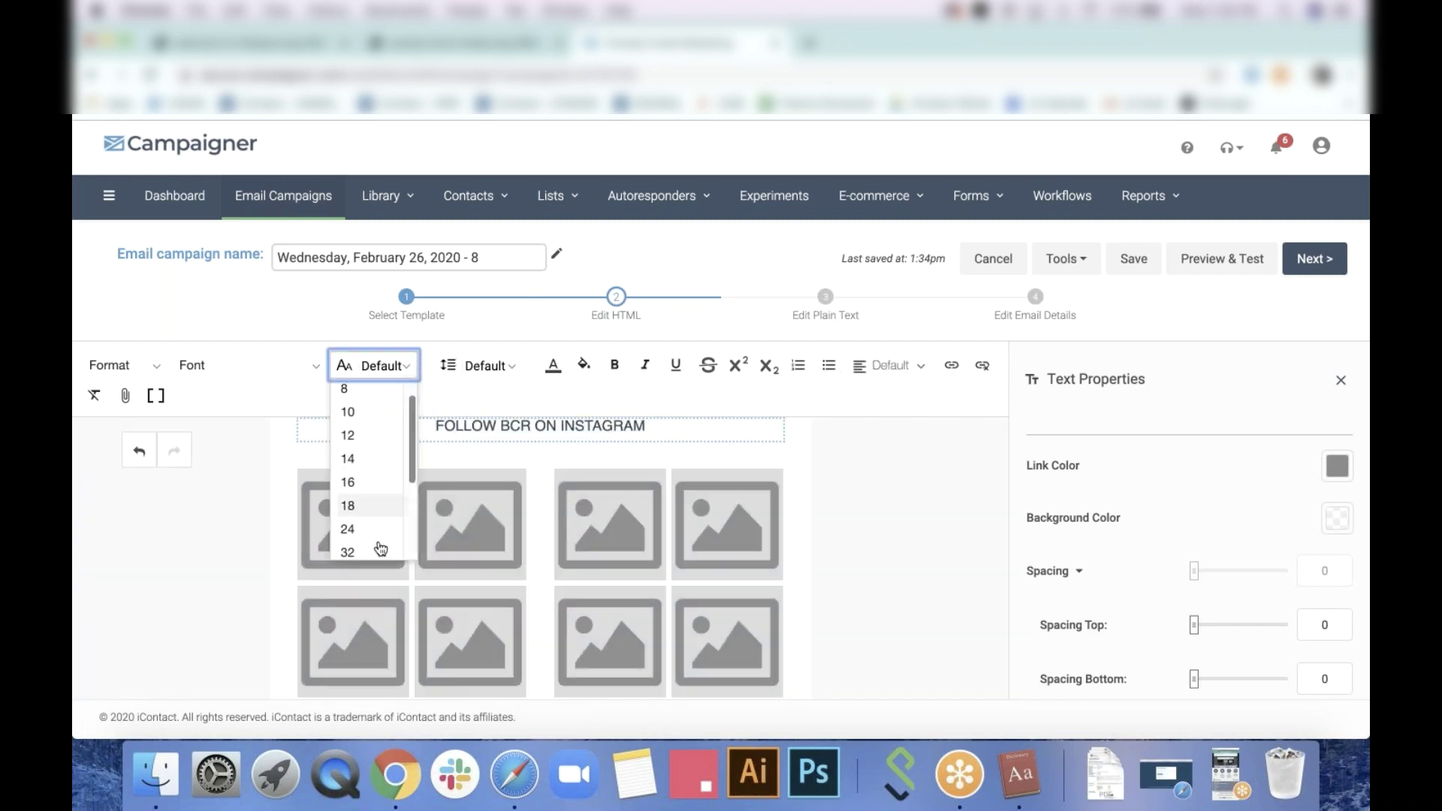
left_click(380, 547)
left_click(605, 369)
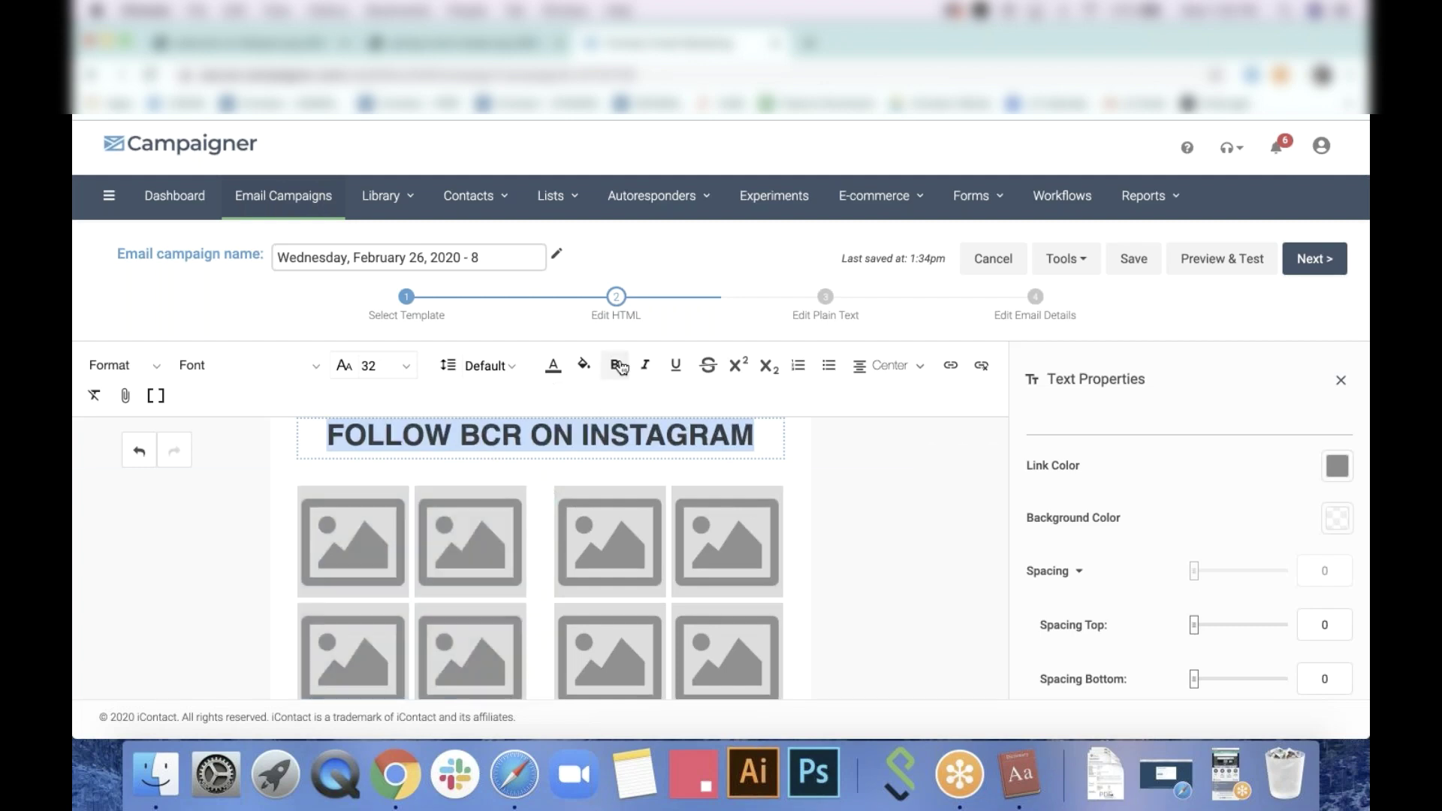
left_click(851, 460)
Select the left Instagram collage and expand the source settings for Image 1
left_click(387, 486)
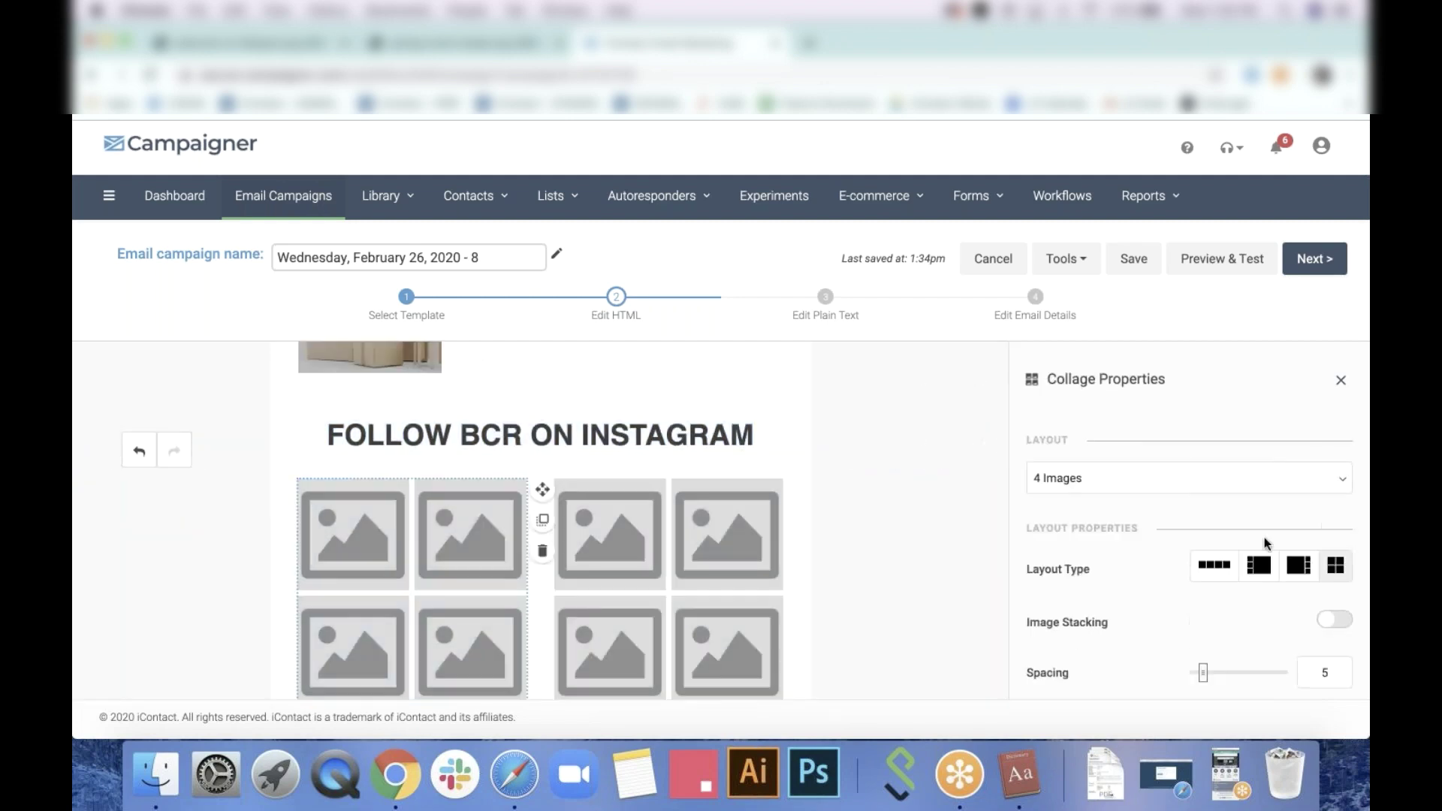
scroll(1256, 542, "down", 5)
left_click(1322, 514)
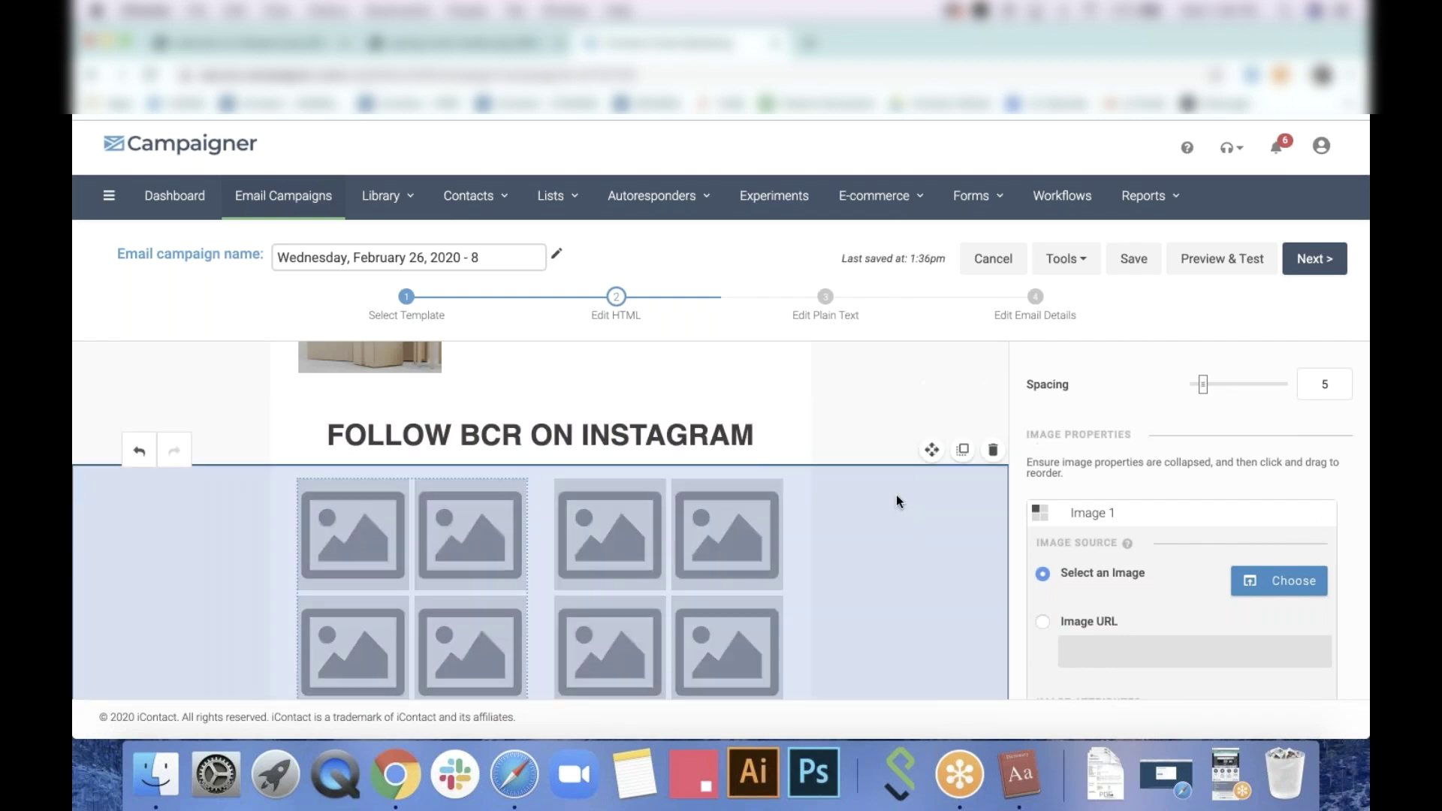
scroll(898, 525, "down", 3)
scroll(898, 530, "up", 4)
scroll(895, 523, "up", 10)
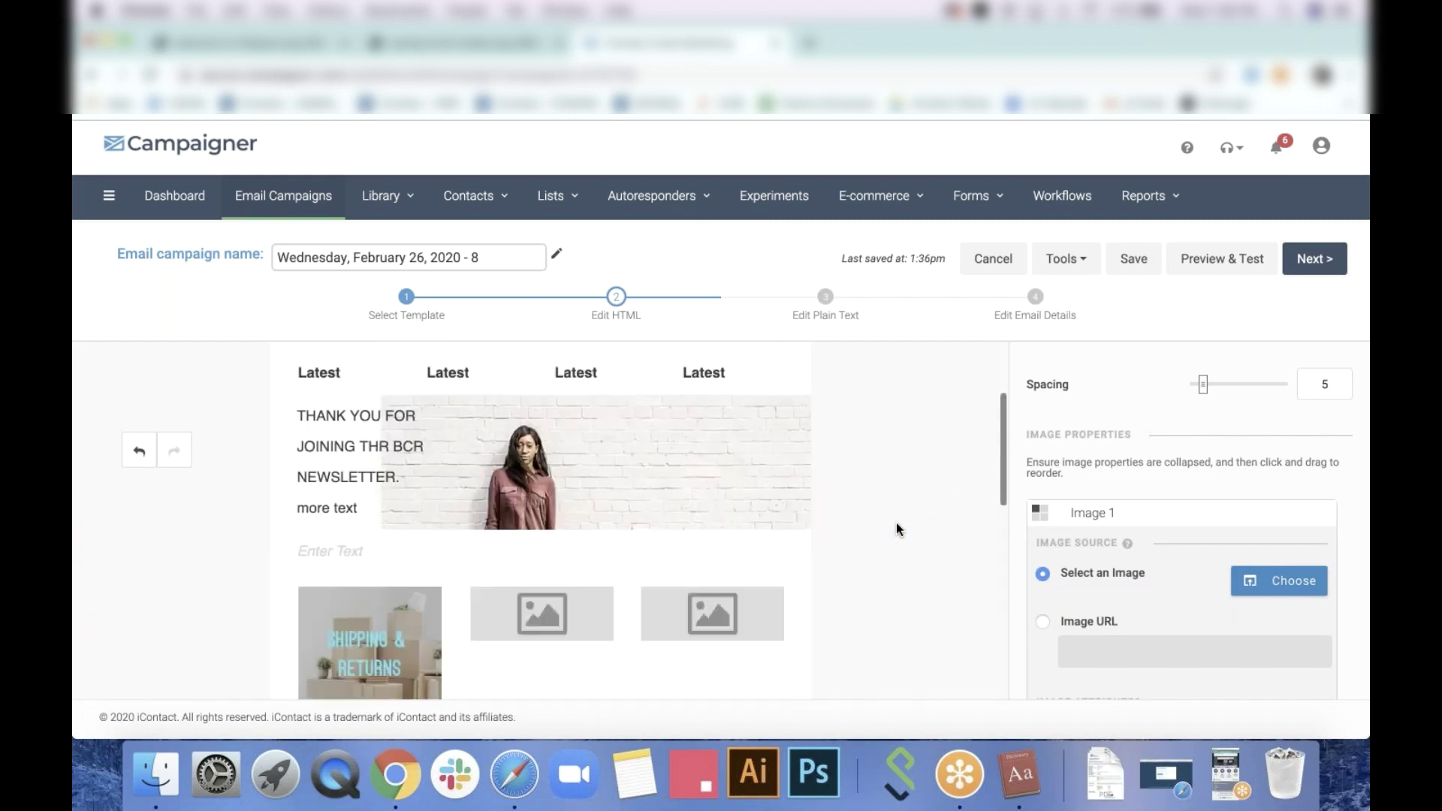
scroll(895, 523, "down", 9)
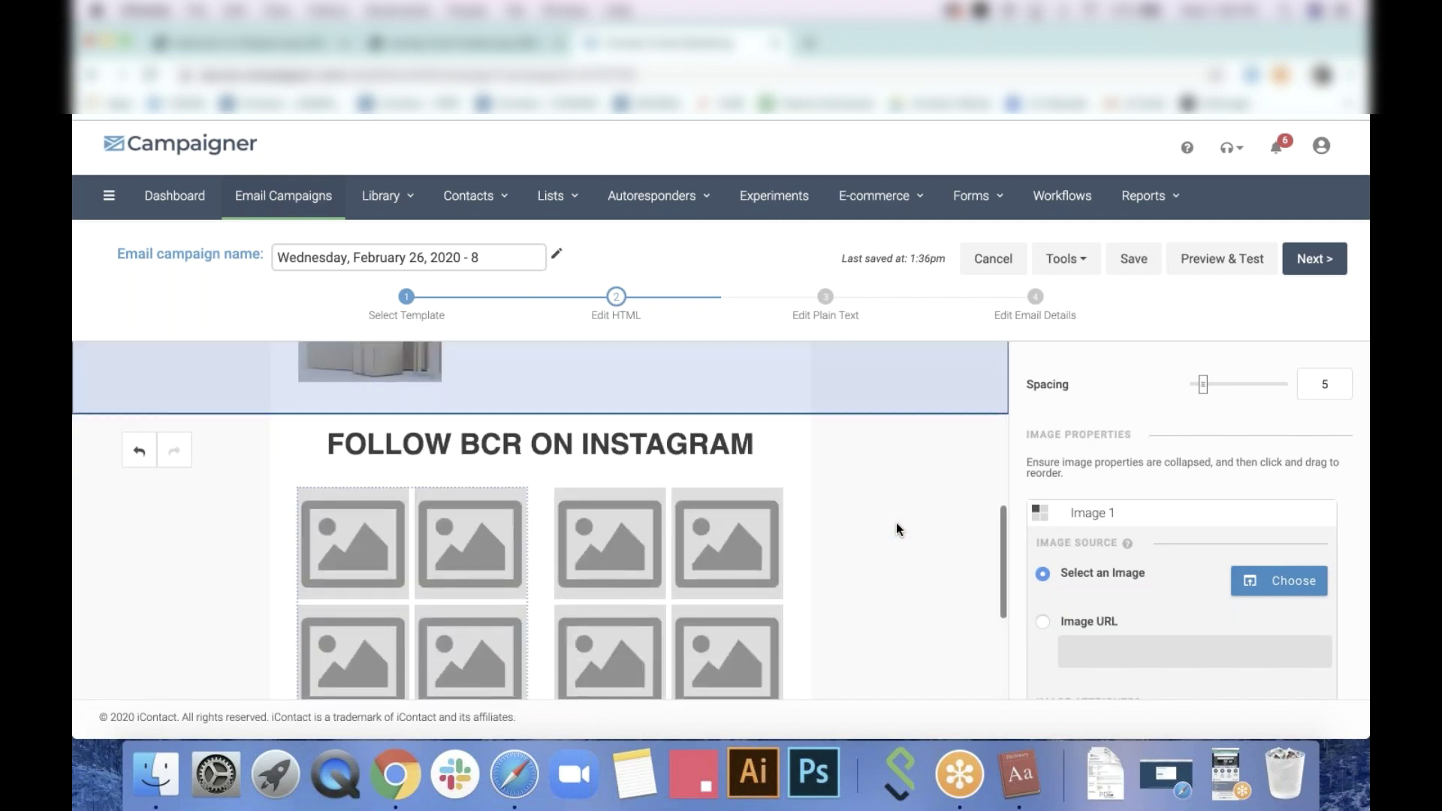
scroll(895, 523, "down", 3)
scroll(895, 523, "up", 10)
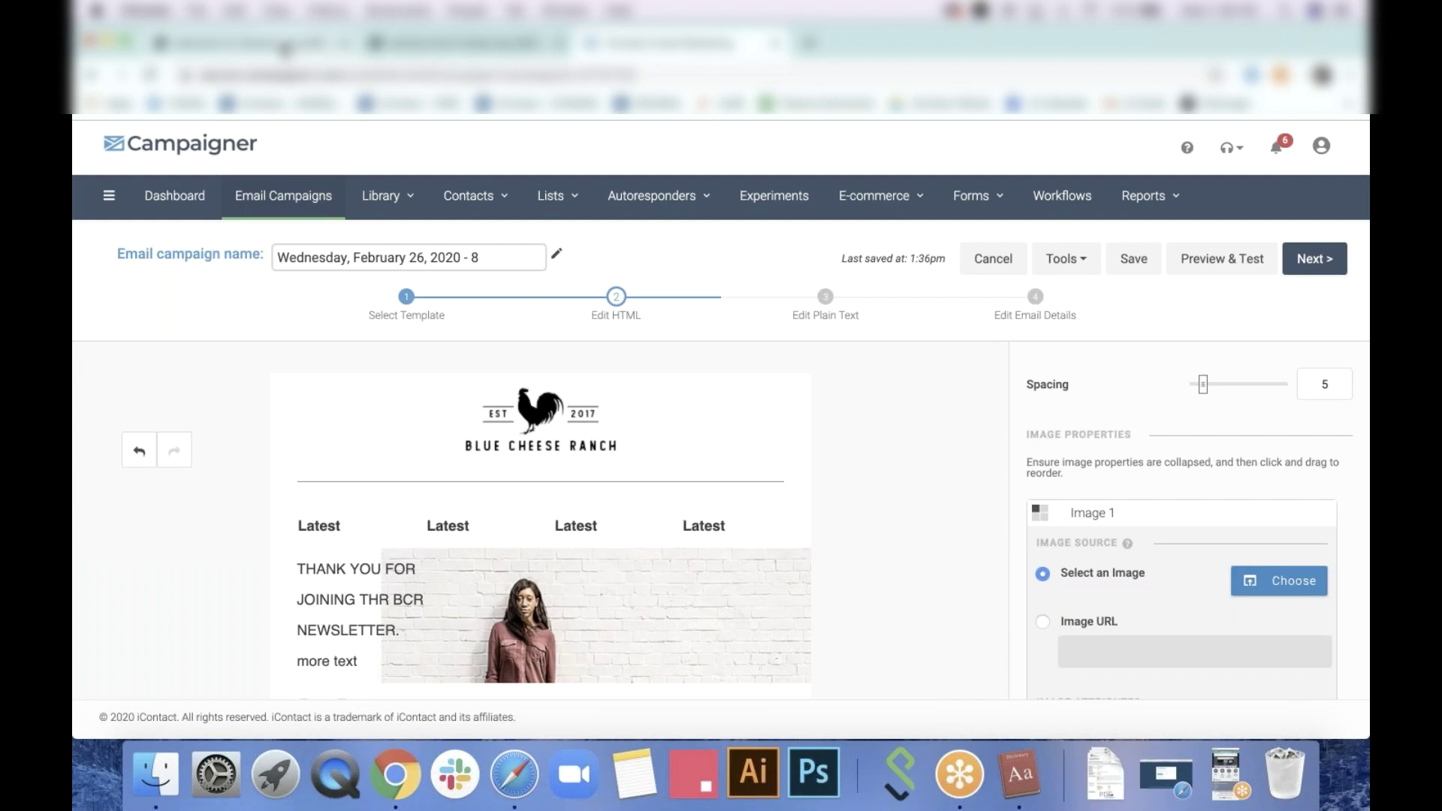
Check the Flatspot reference newsletter's Instagram collage and free-shipping footer
left_click(284, 49)
scroll(448, 463, "down", 10)
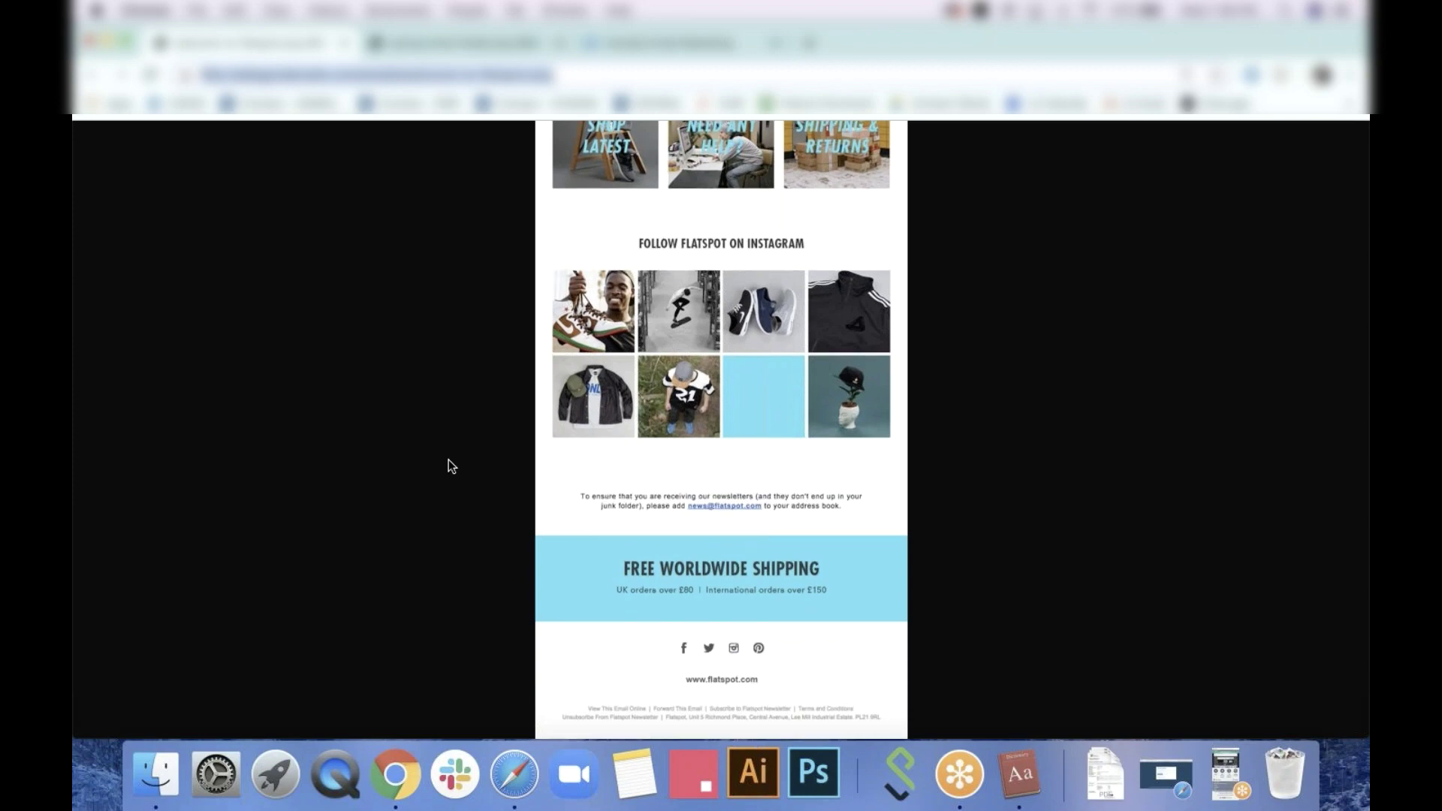
scroll(449, 462, "up", 2)
scroll(448, 462, "down", 2)
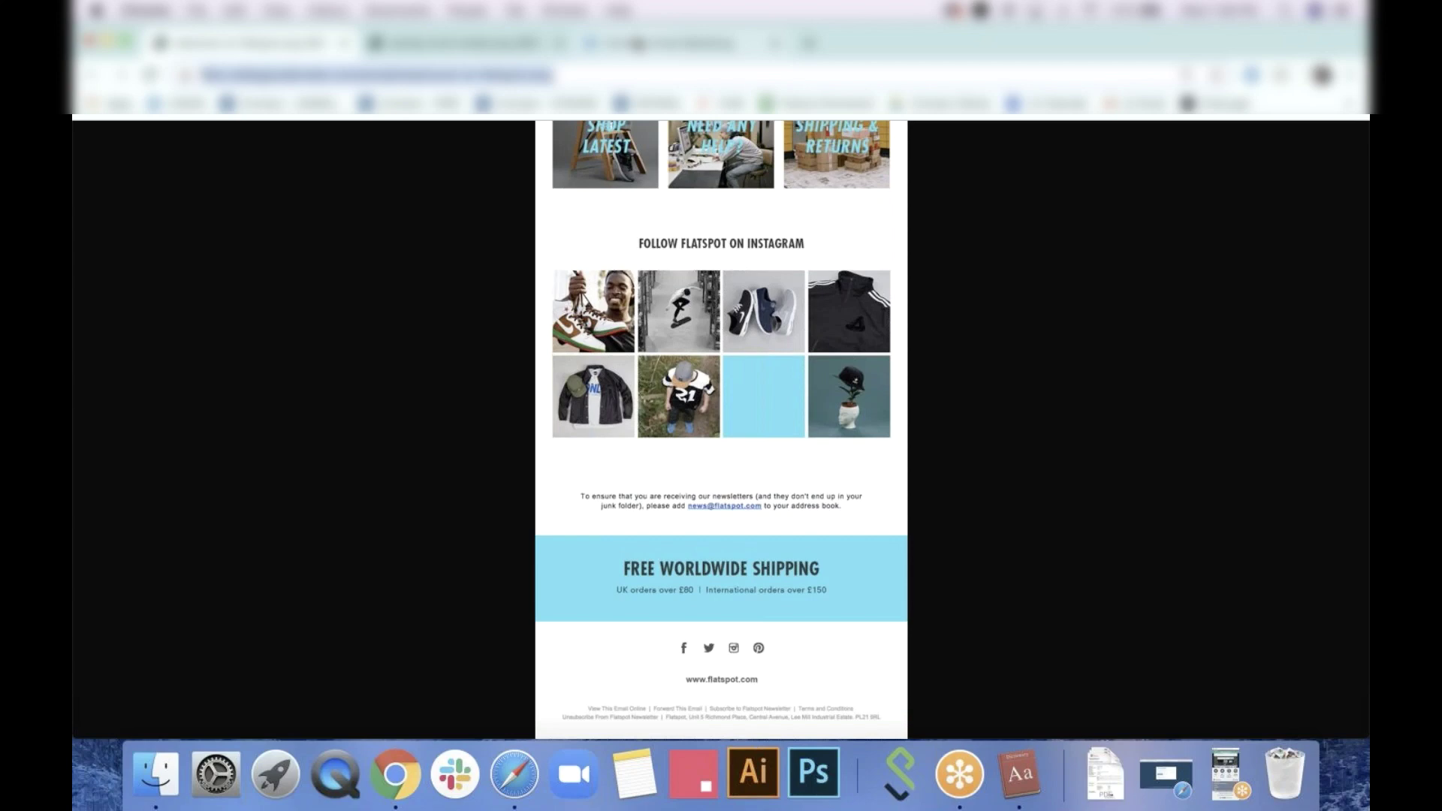
Start a link on the empty middle promo tile, then cancel without saving
left_click(638, 43)
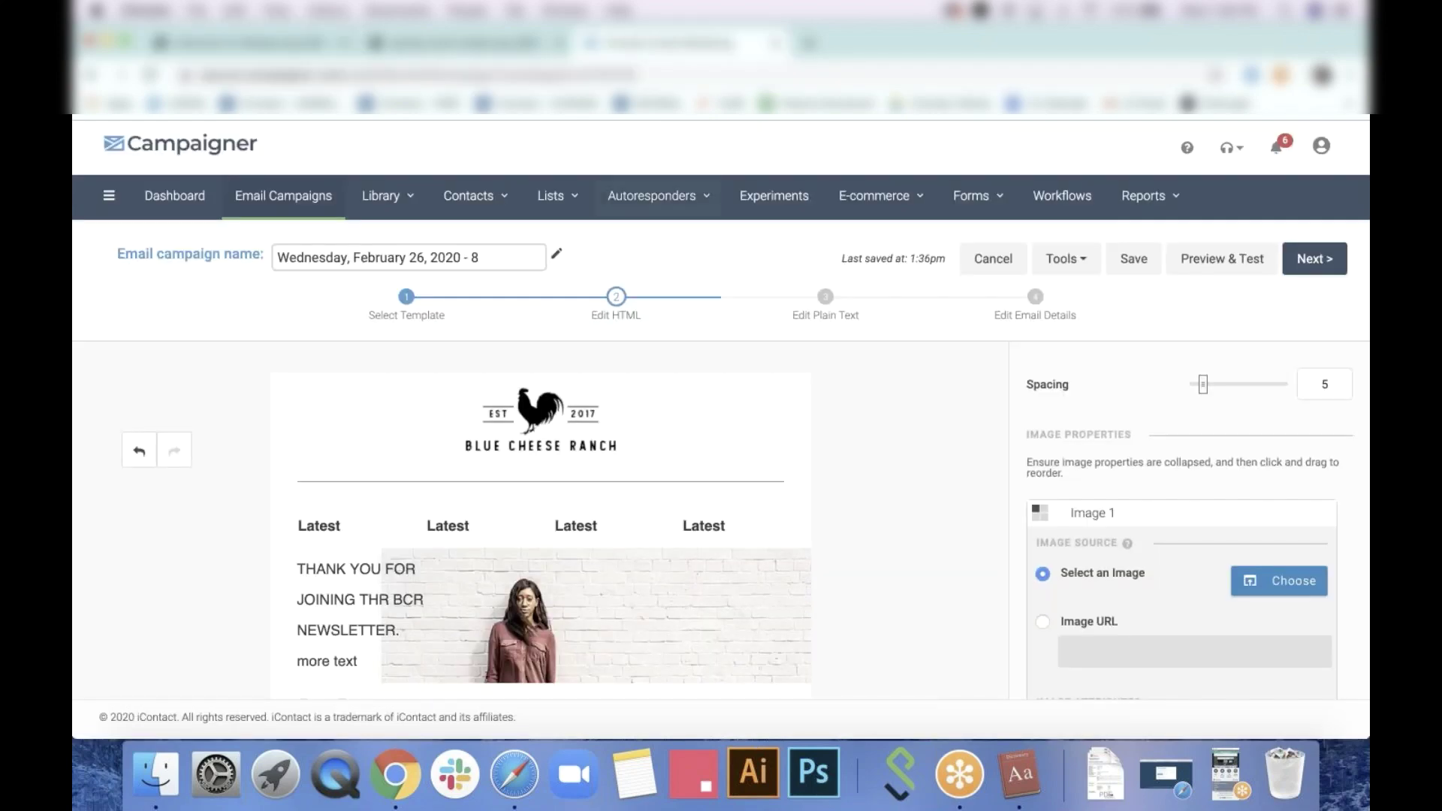
scroll(541, 526, "down", 5)
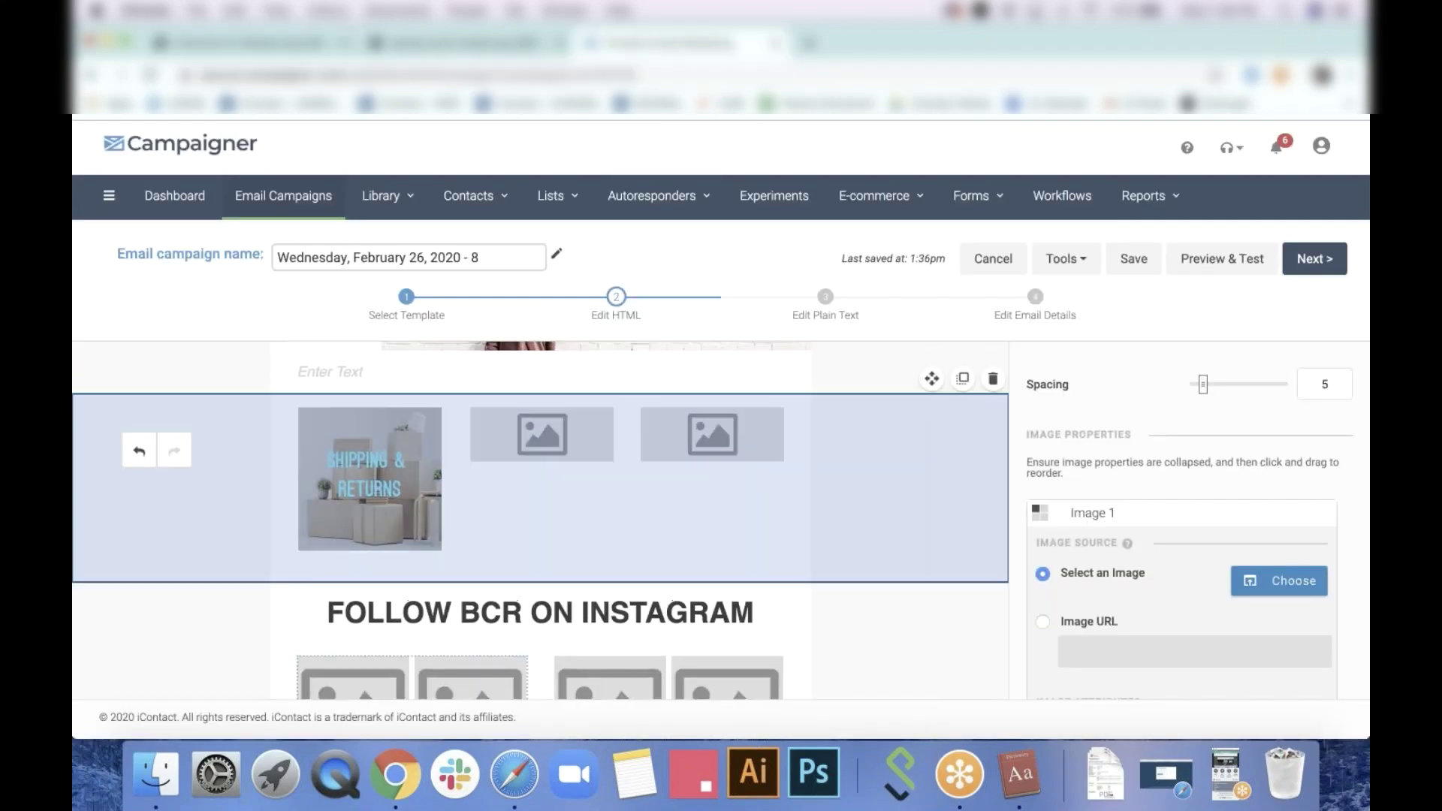
scroll(711, 575, "down", 2)
scroll(557, 479, "up", 2)
left_click(556, 433)
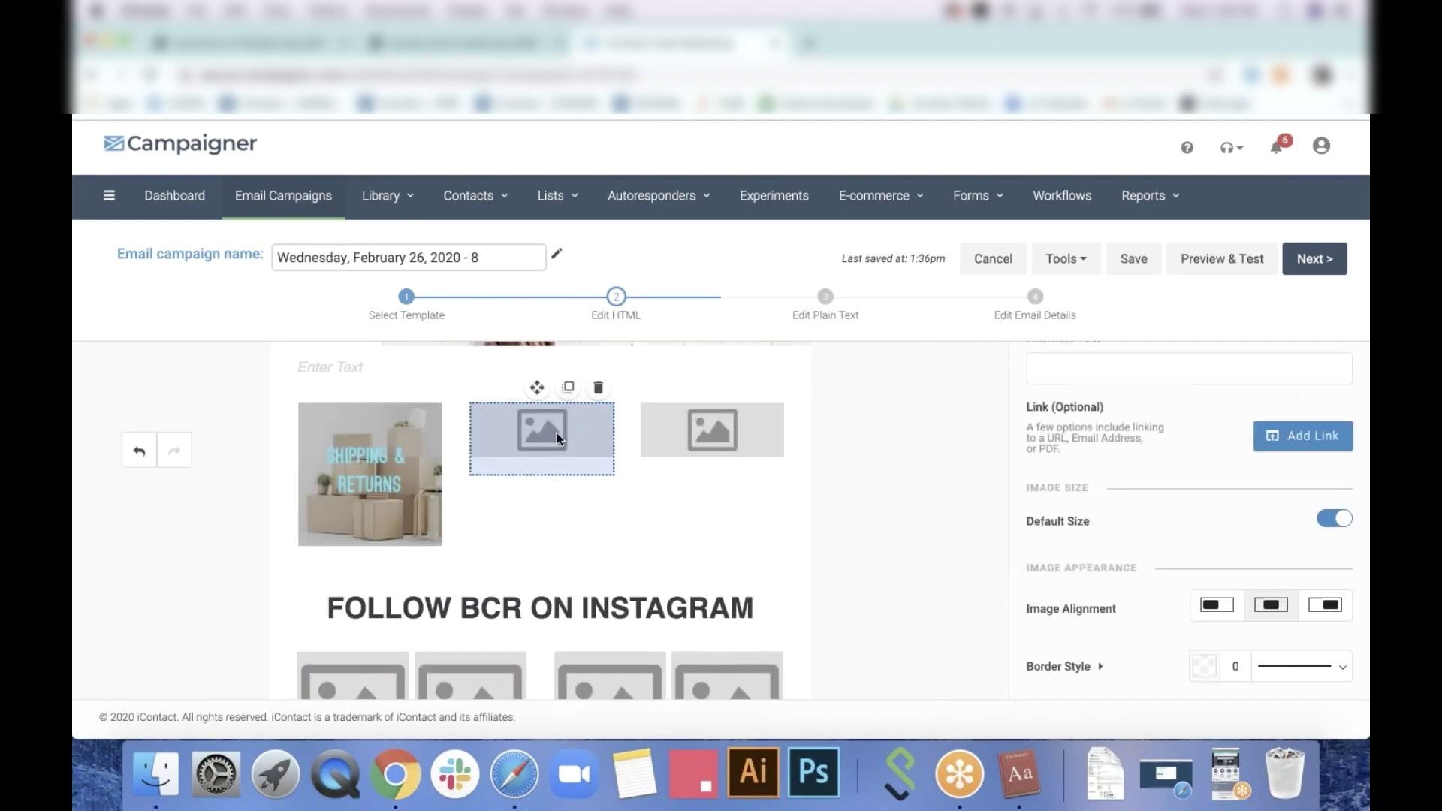
left_click(1325, 446)
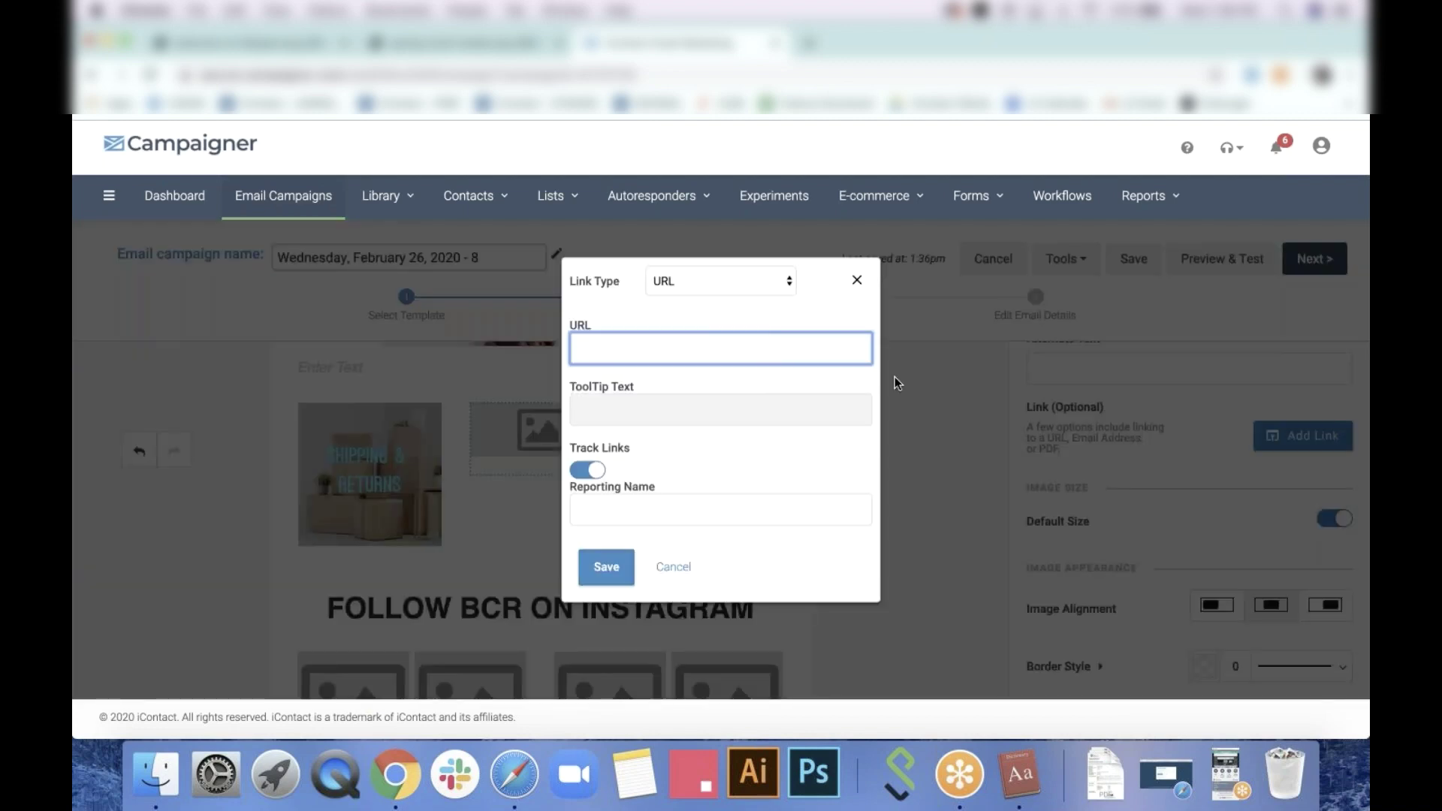
left_click(861, 278)
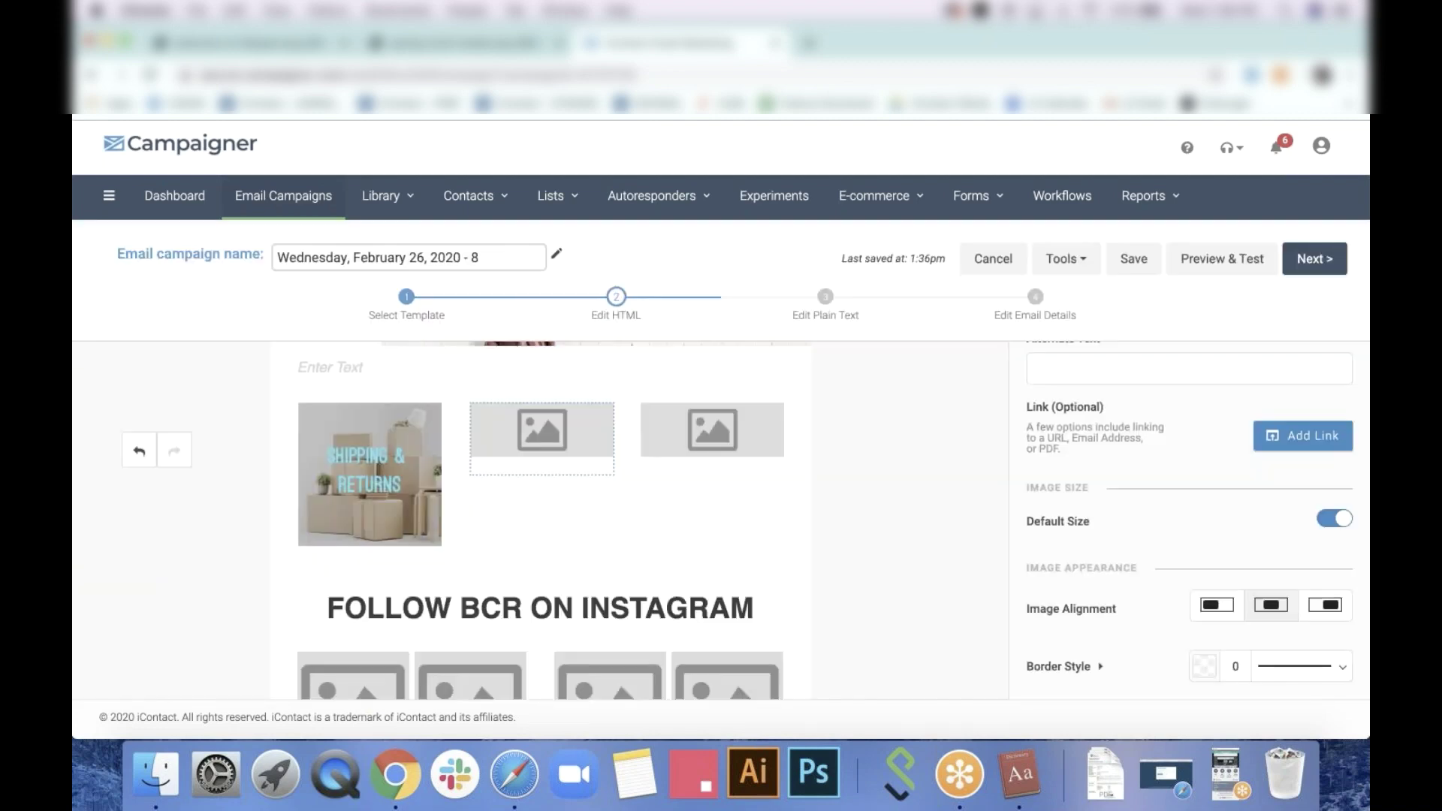
left_click(409, 449)
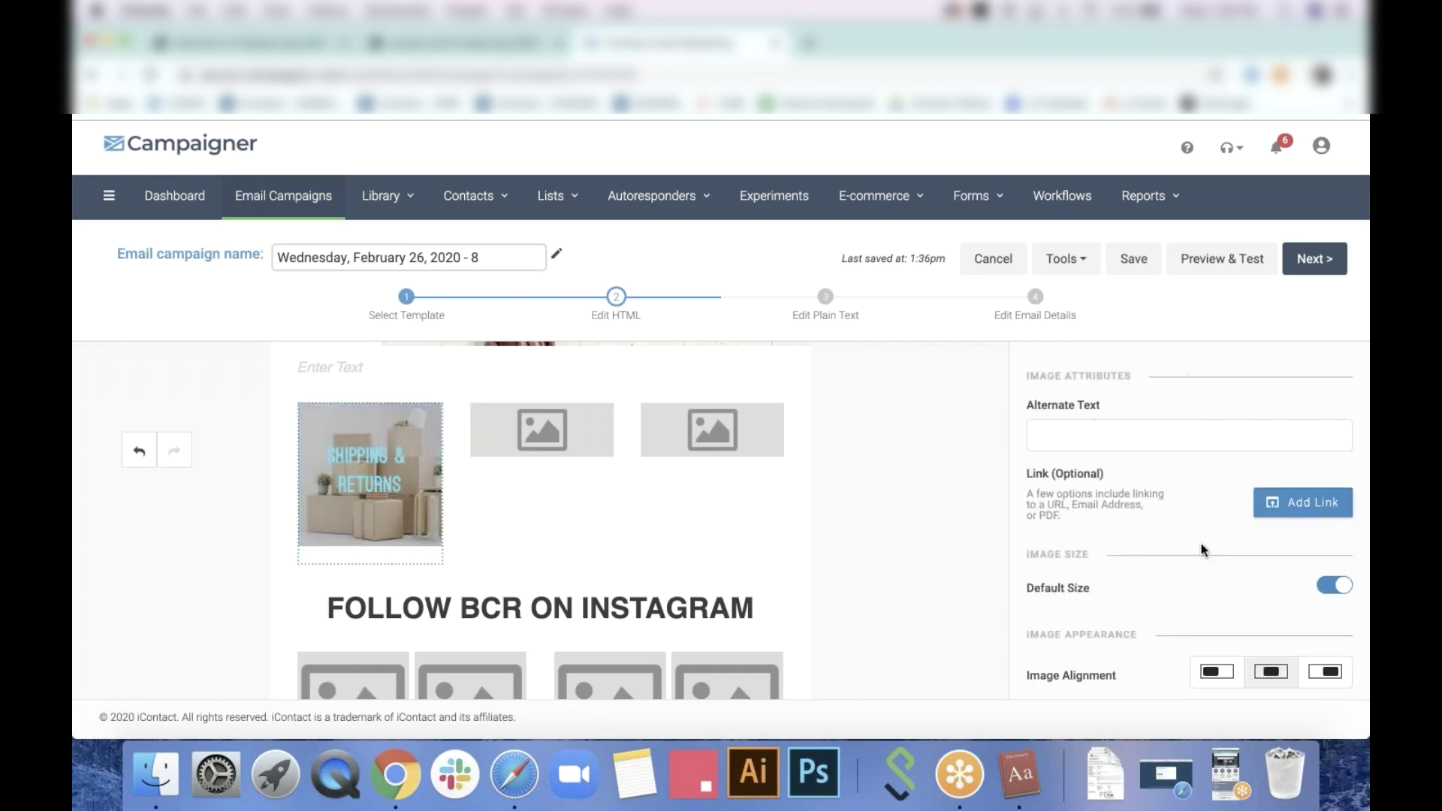
scroll(1201, 544, "up", 3)
scroll(1201, 544, "down", 4)
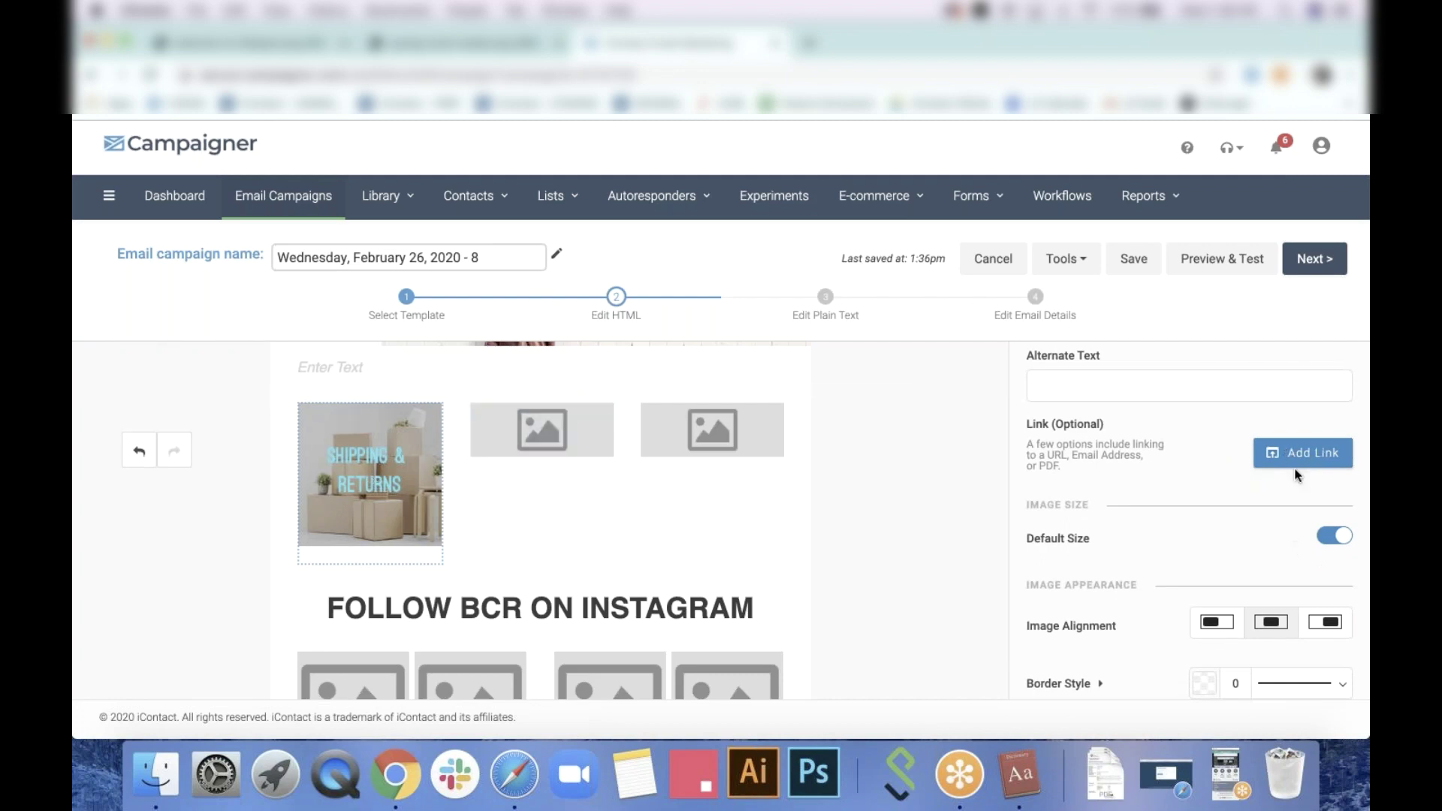
left_click(1306, 454)
type("w")
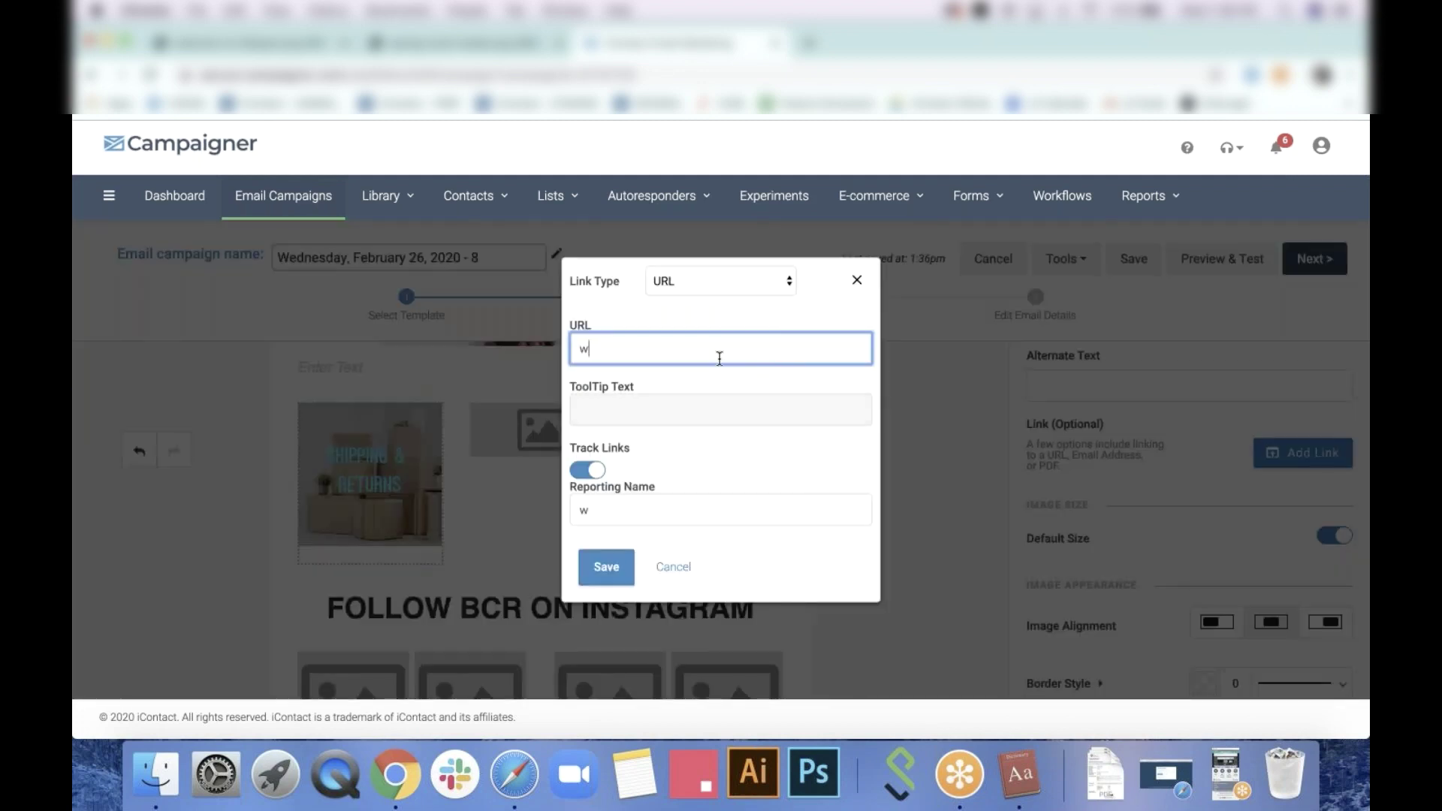
type("w.example.com")
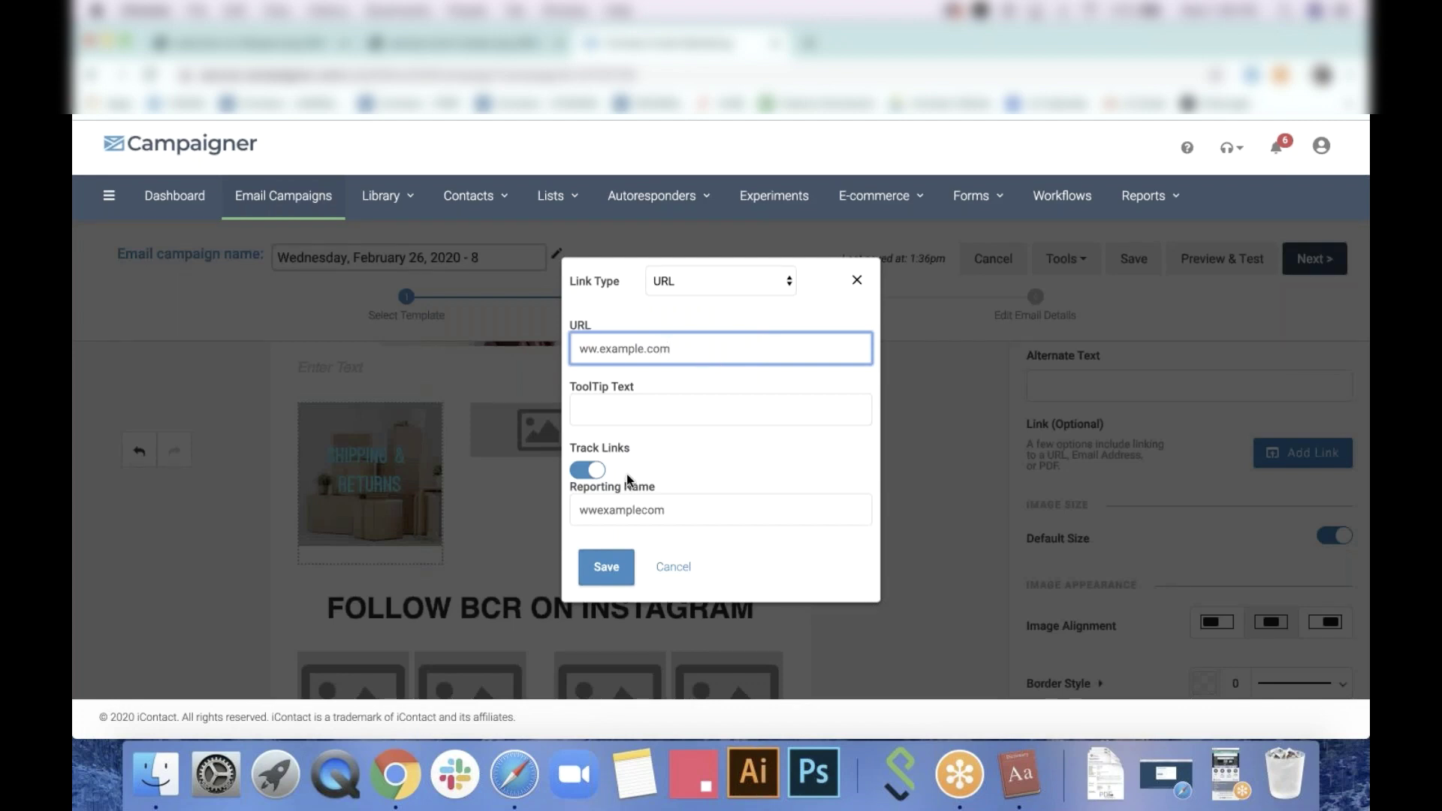
left_click(606, 569)
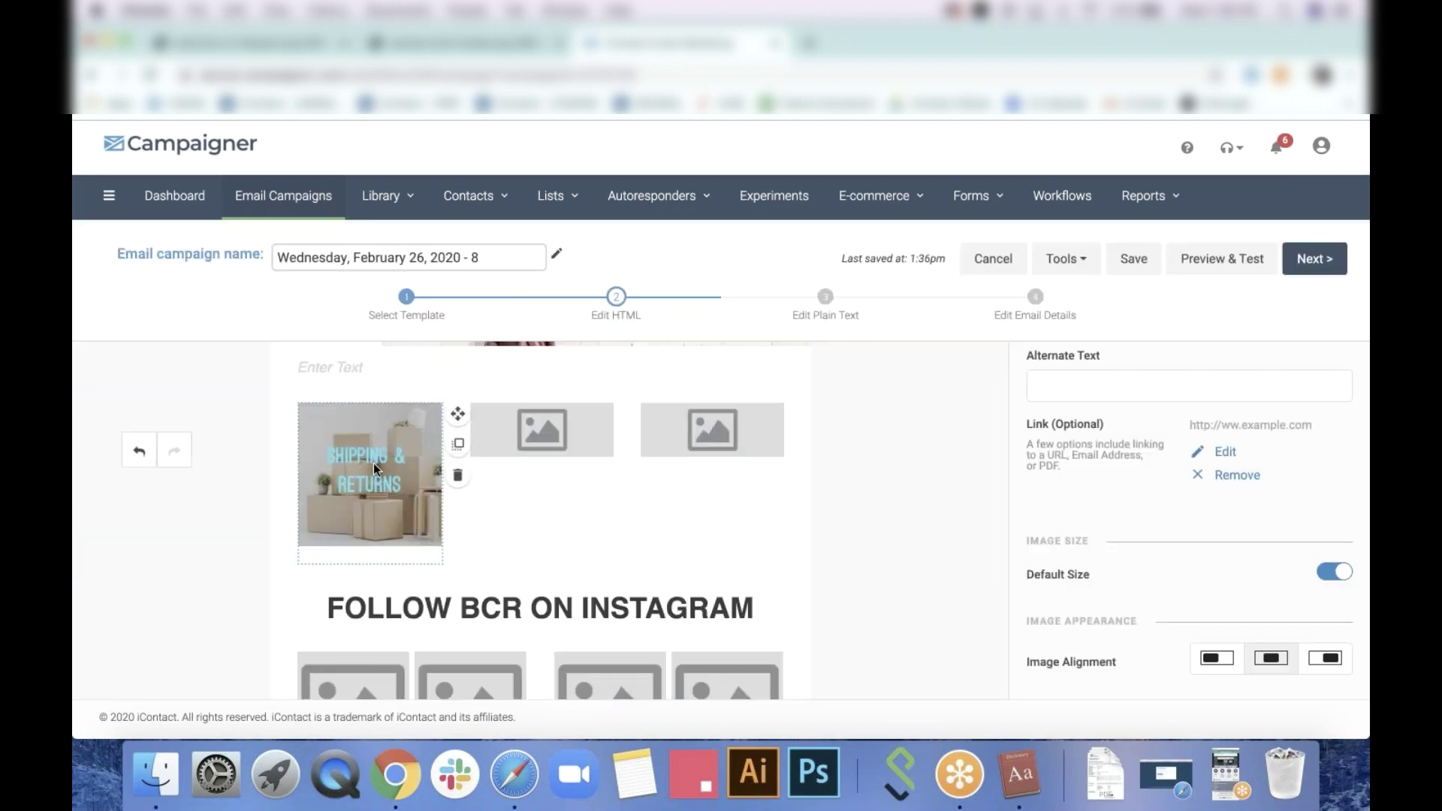
Type 'ensure' followed by the newsletter's email address in the empty text line
scroll(932, 504, "up", 5)
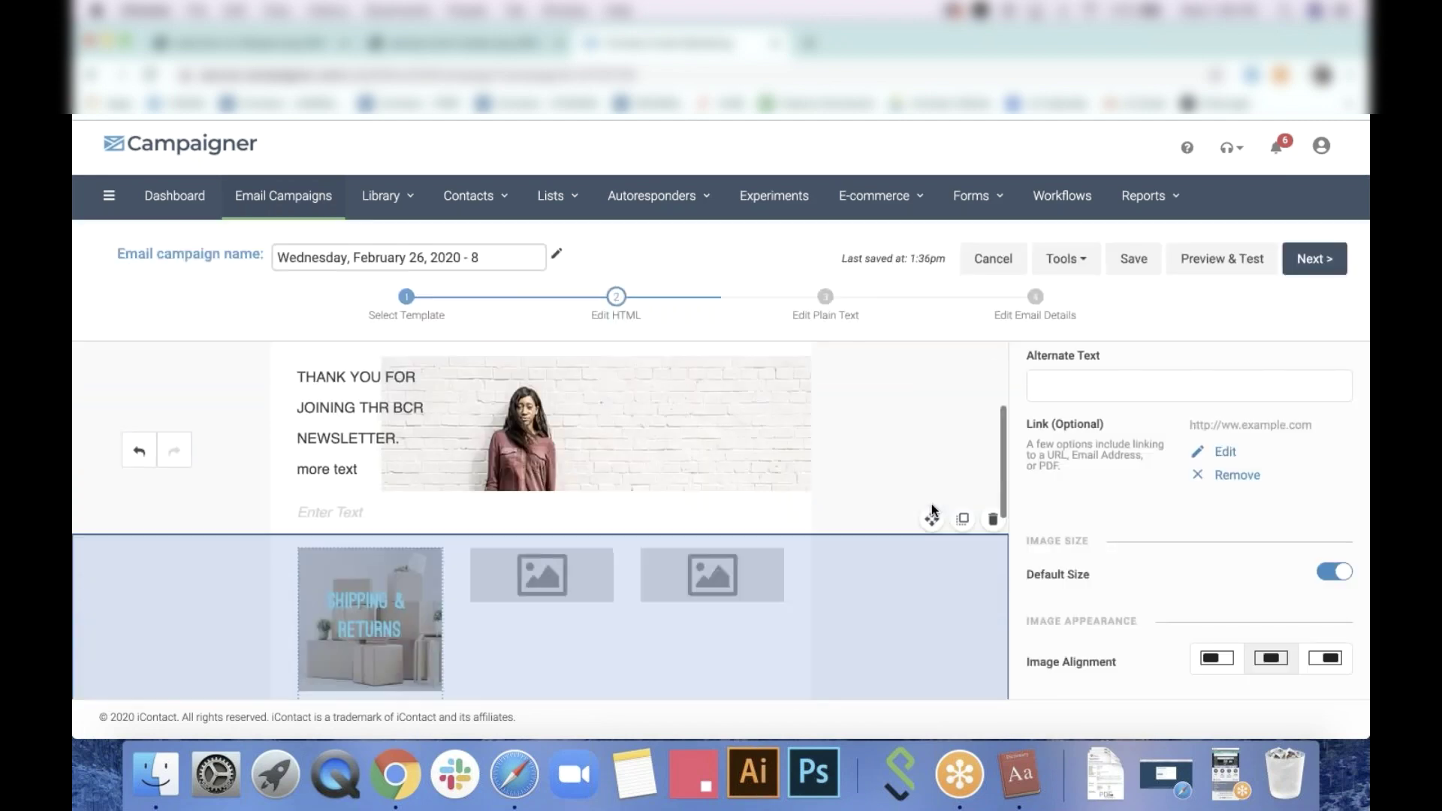
scroll(357, 595, "down", 10)
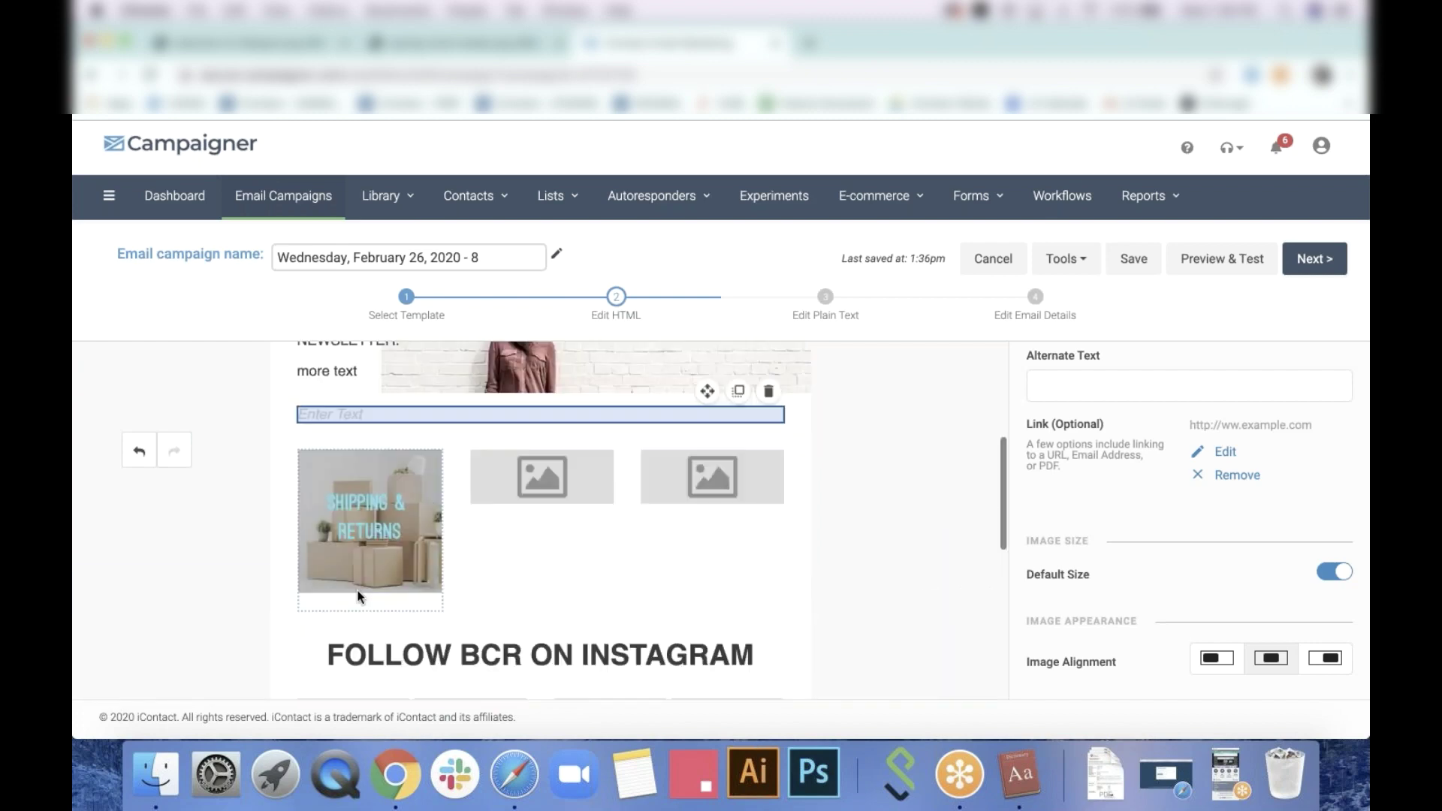
left_click(345, 556)
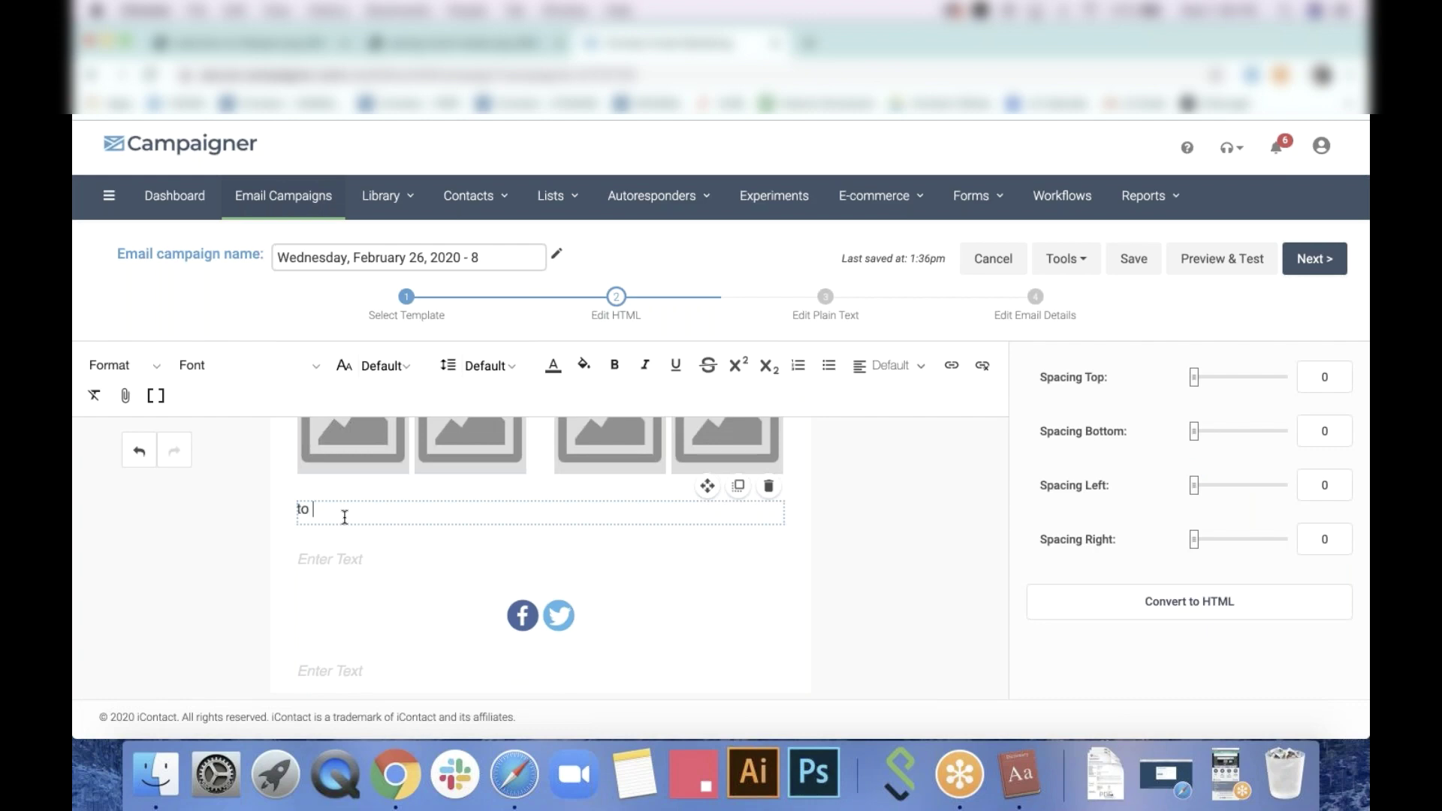
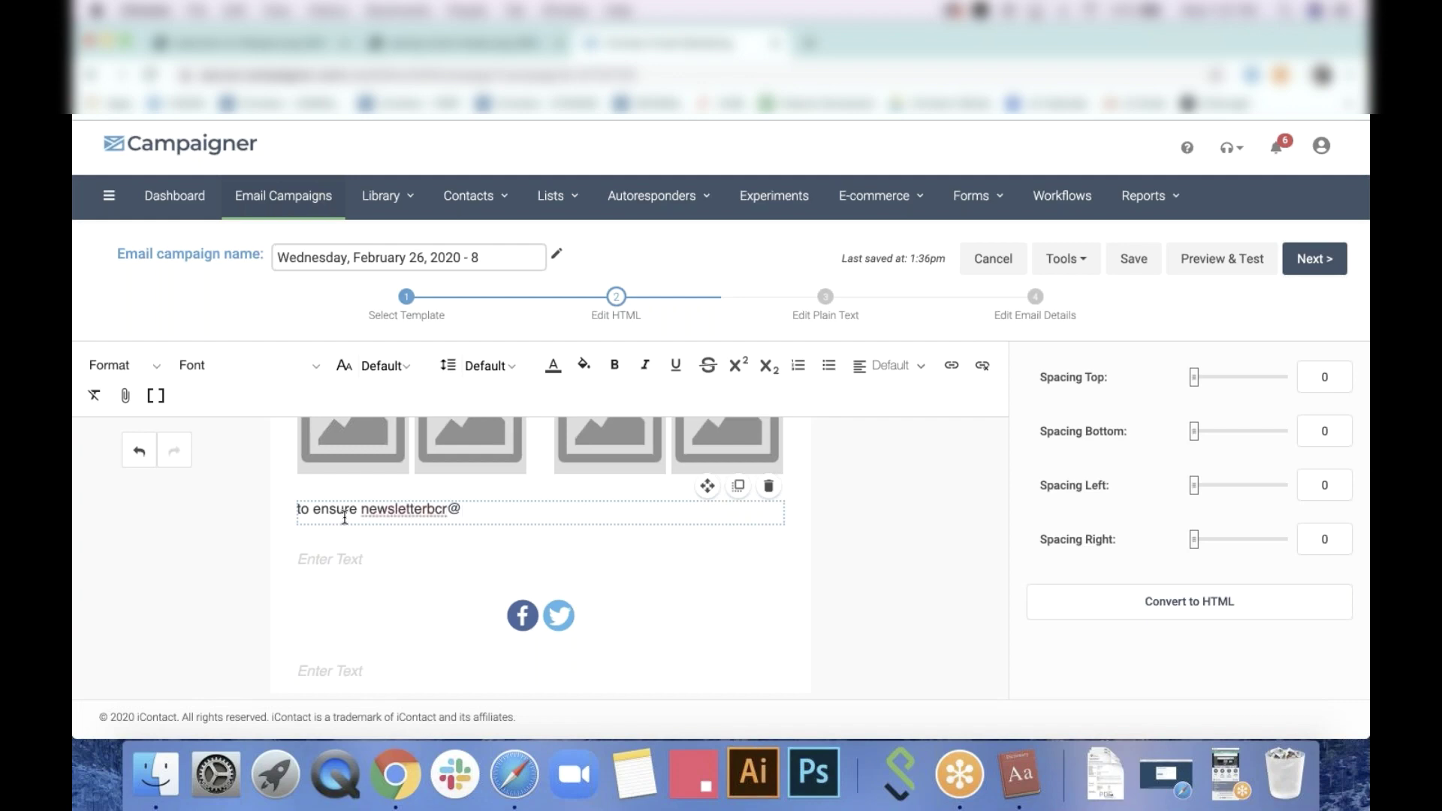
Turn the address into an Email Address link with the recipient address filled in
left_click_drag(525, 511, 364, 505)
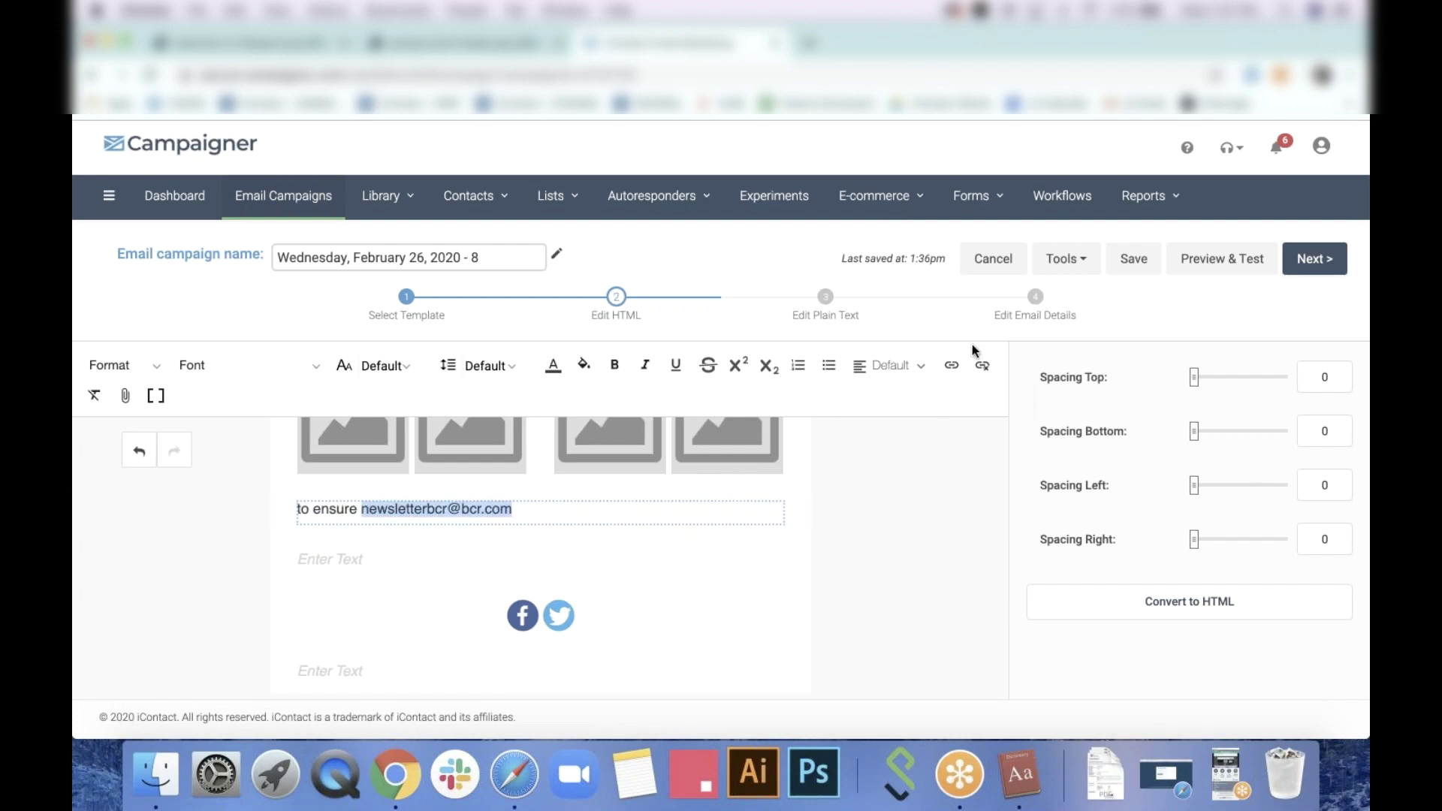
left_click(952, 371)
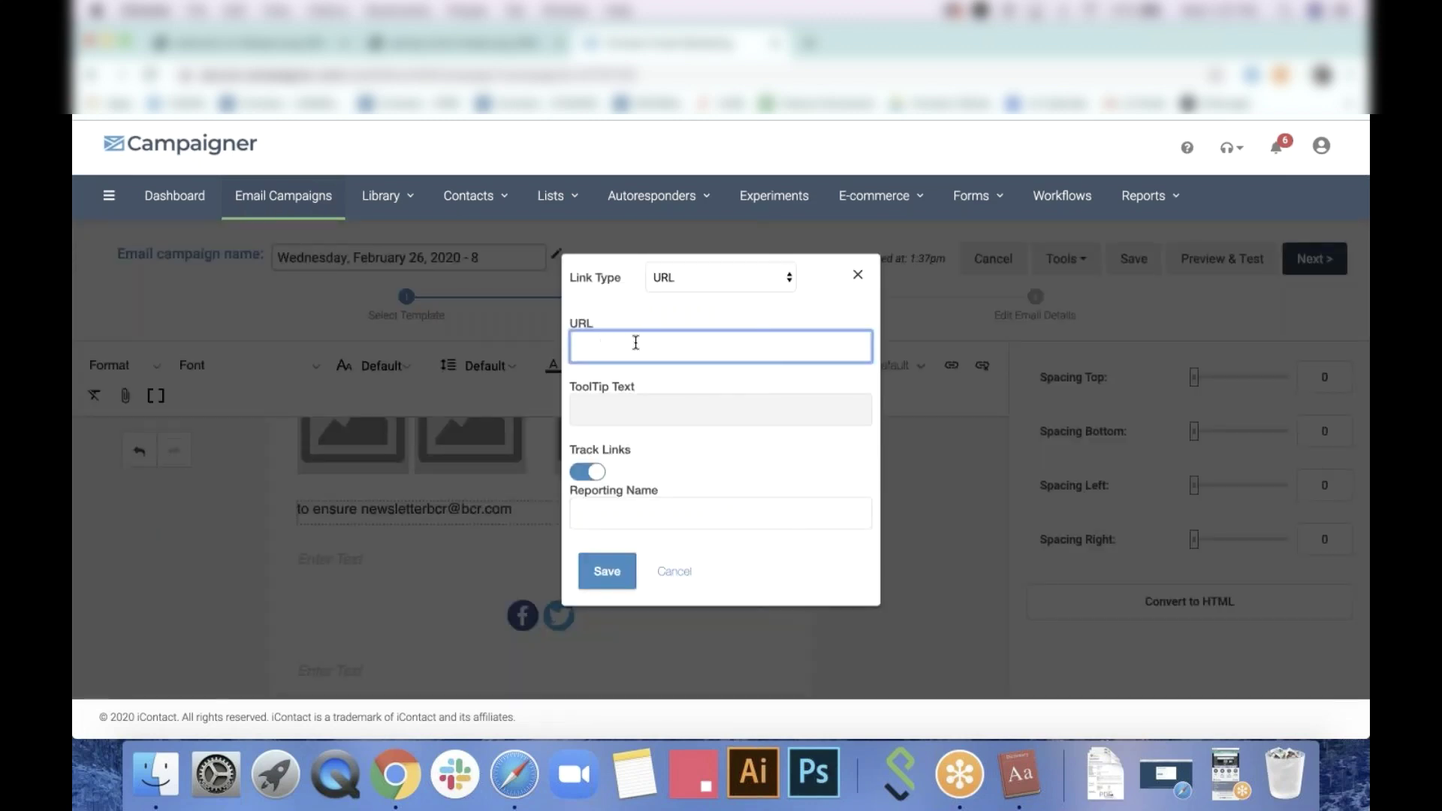
left_click(778, 279)
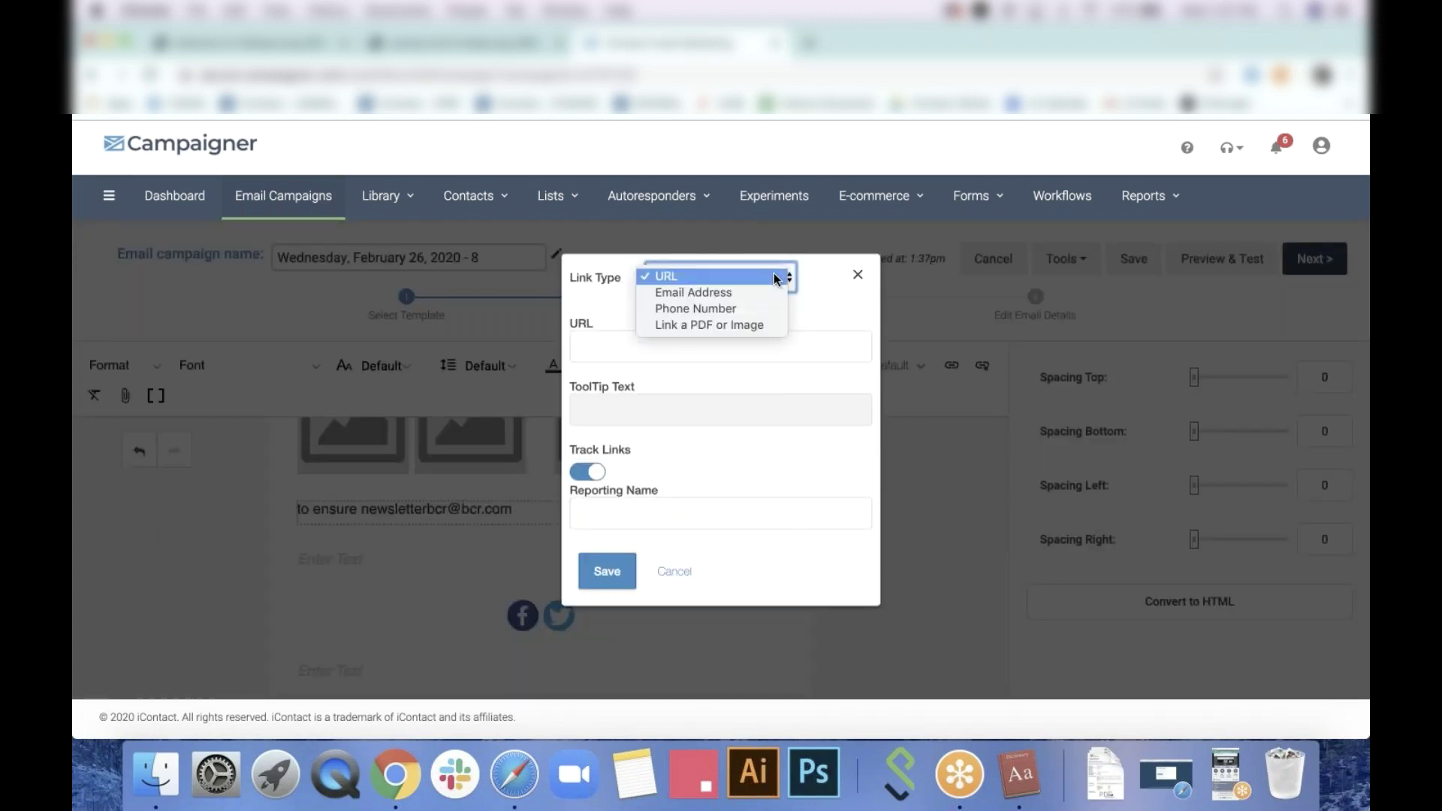
left_click(744, 293)
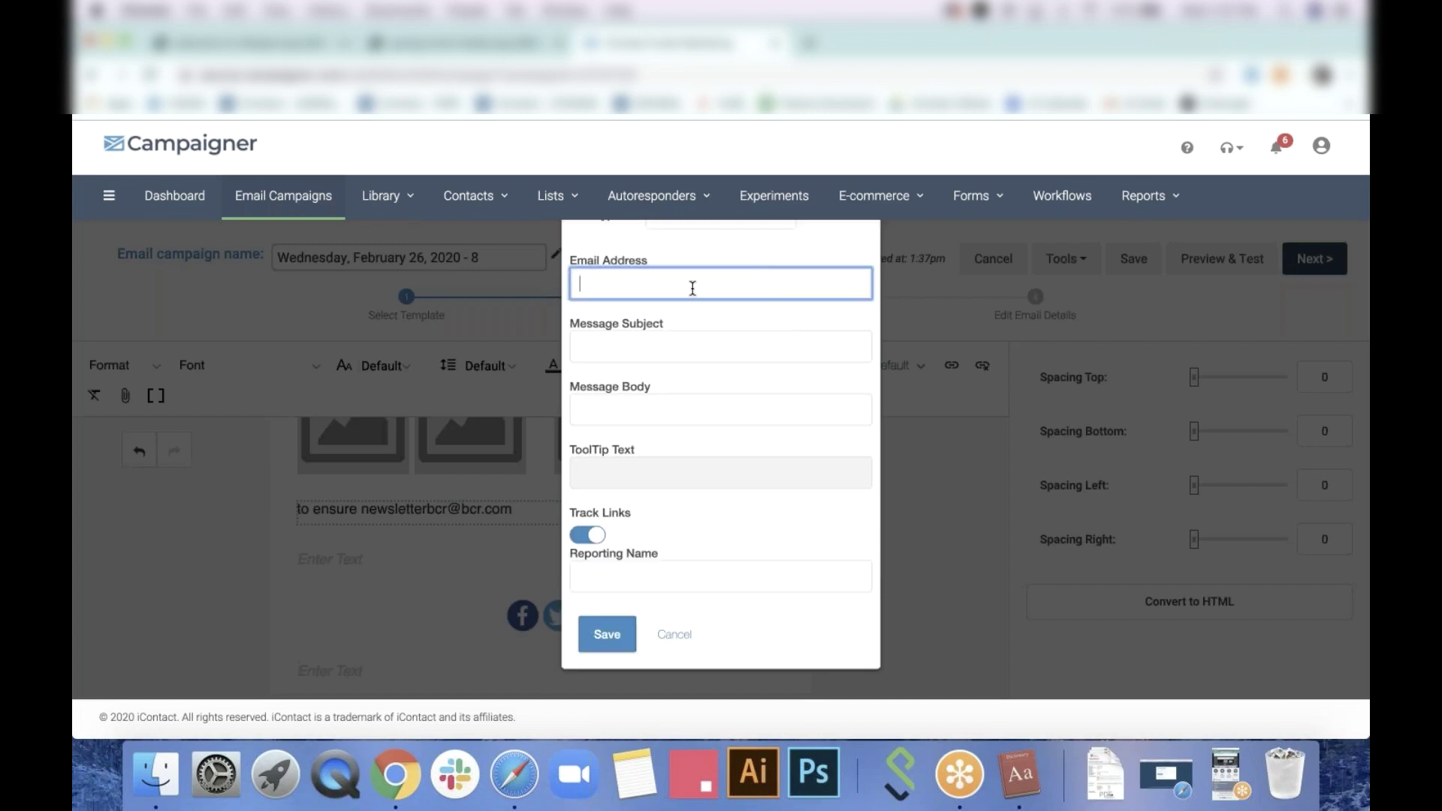
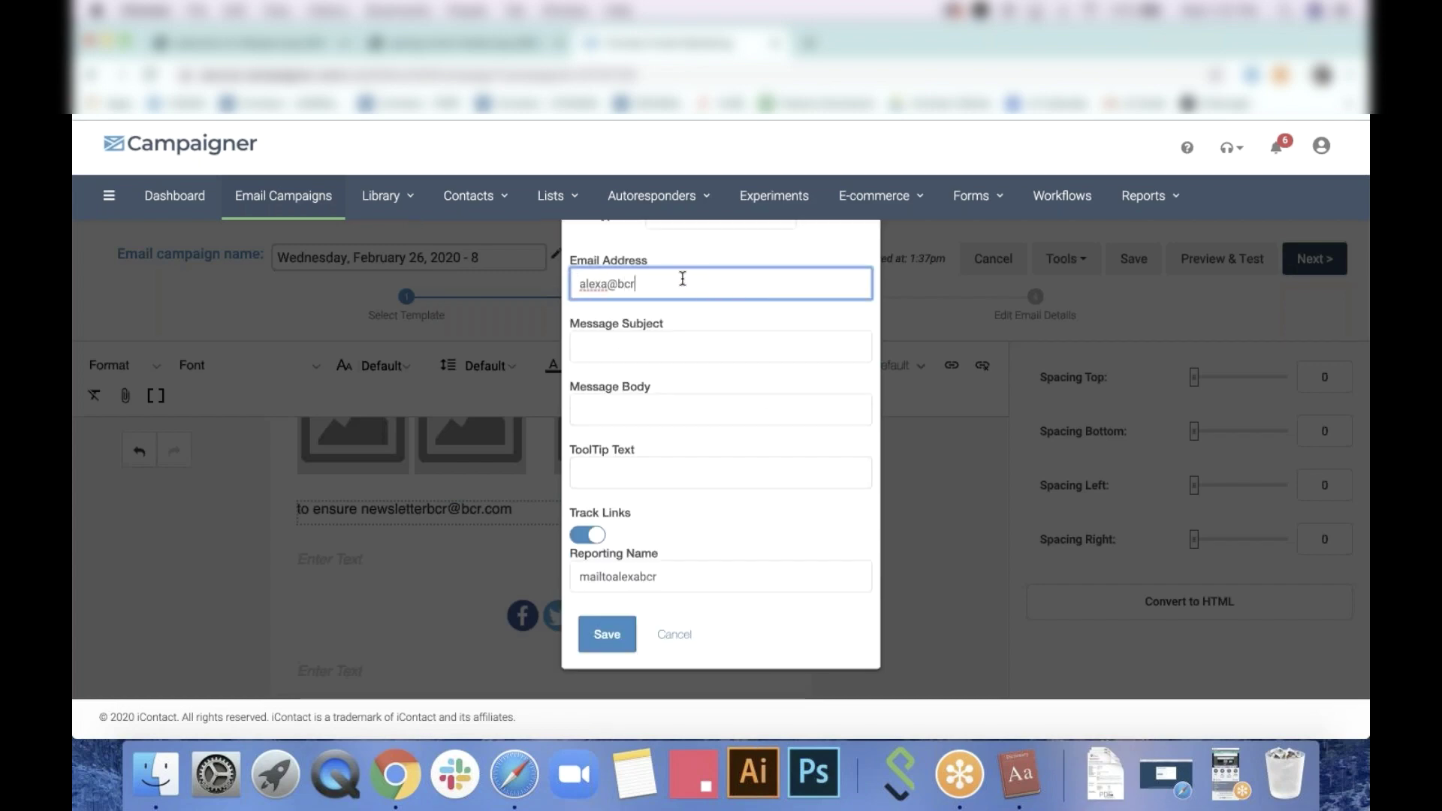
left_click(725, 344)
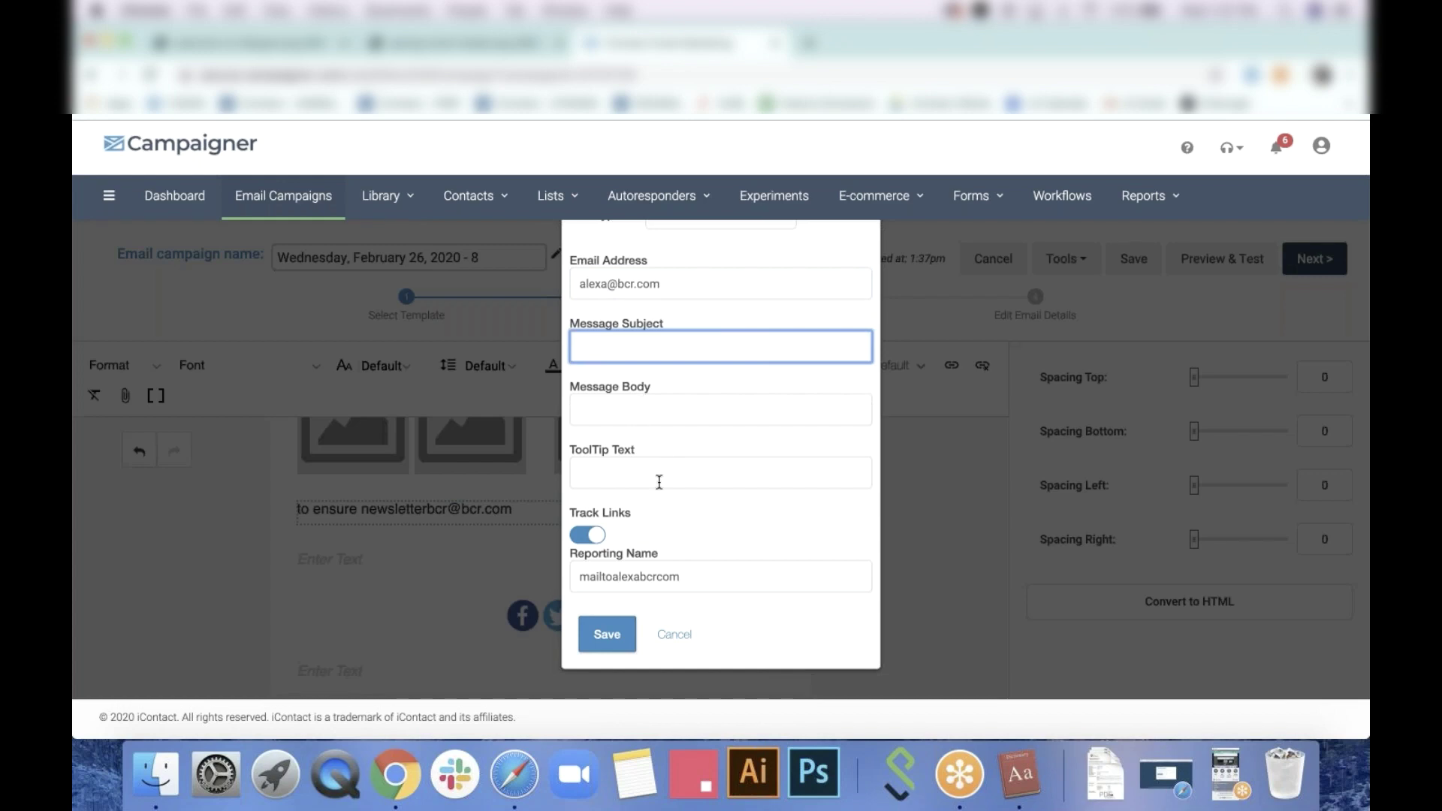
left_click(607, 640)
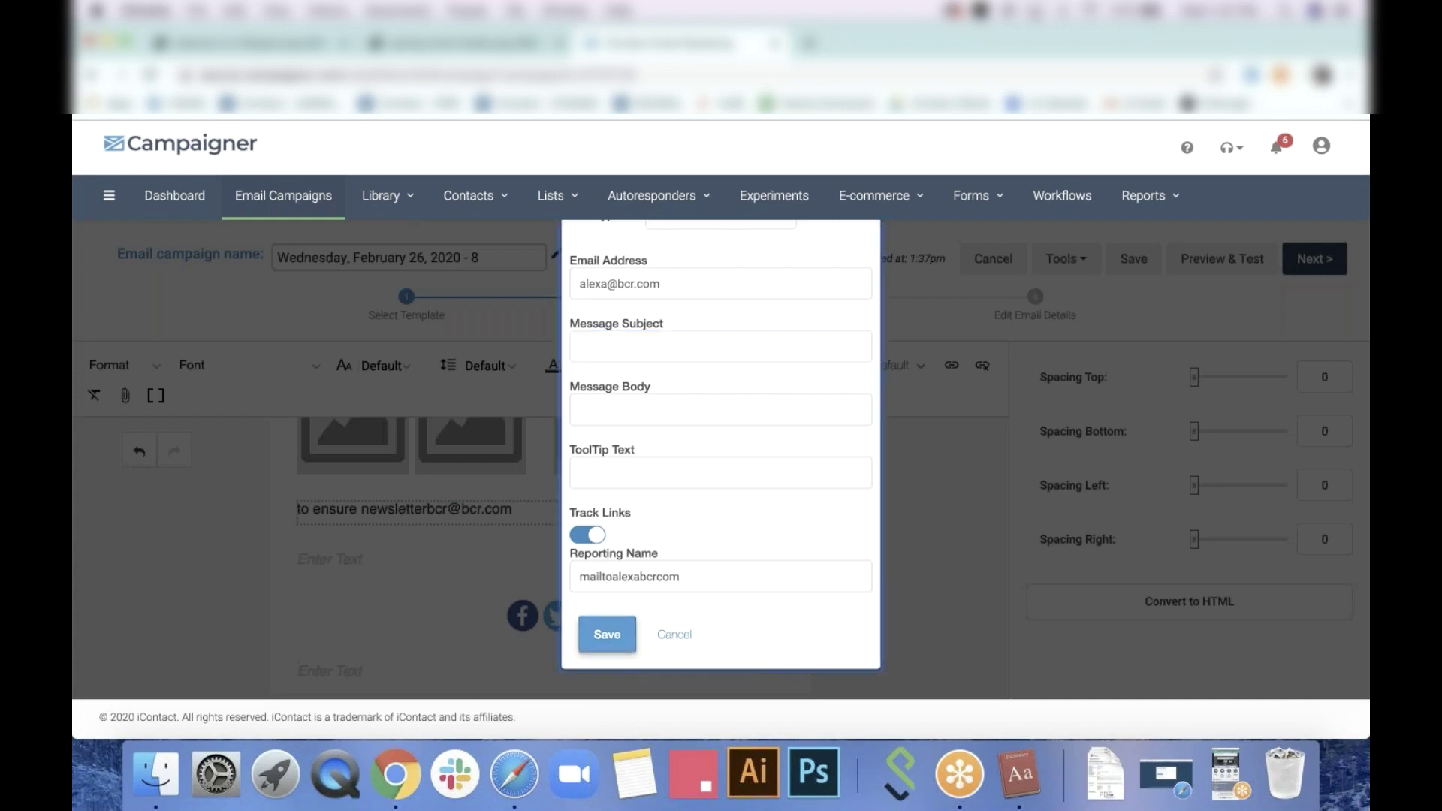
left_click(871, 558)
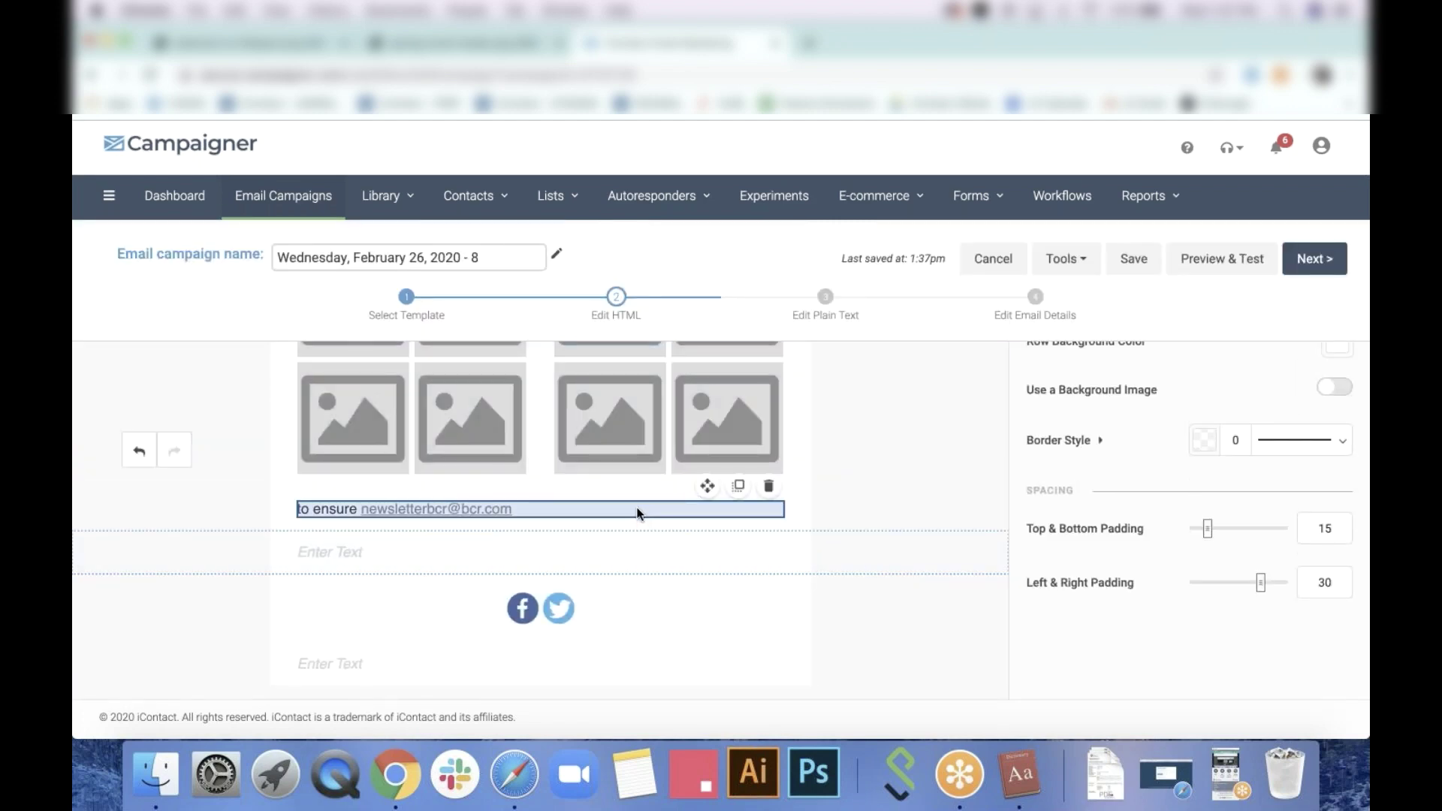
left_click(637, 513)
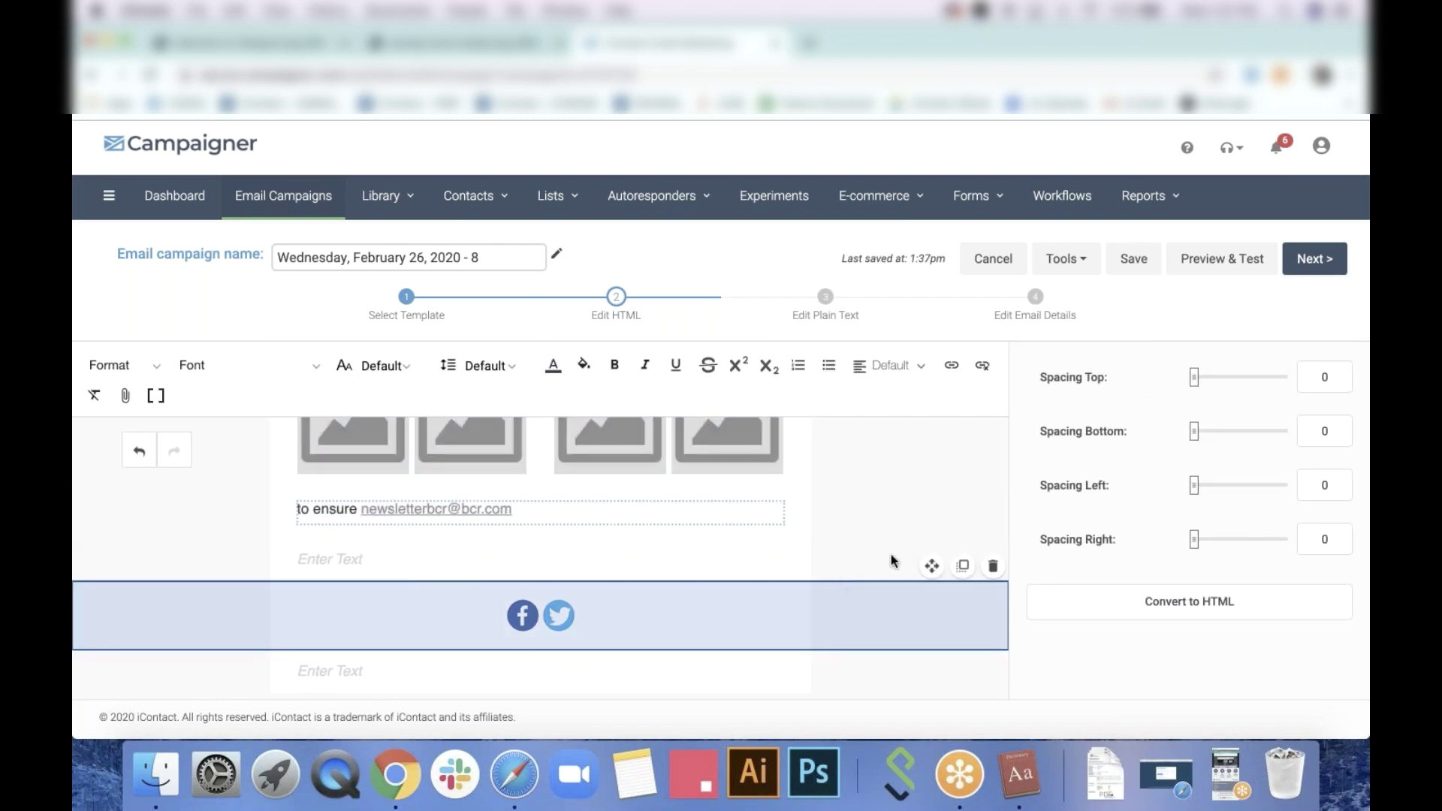
Set the social icons row colour to Black so Facebook and Twitter appear black
left_click(627, 628)
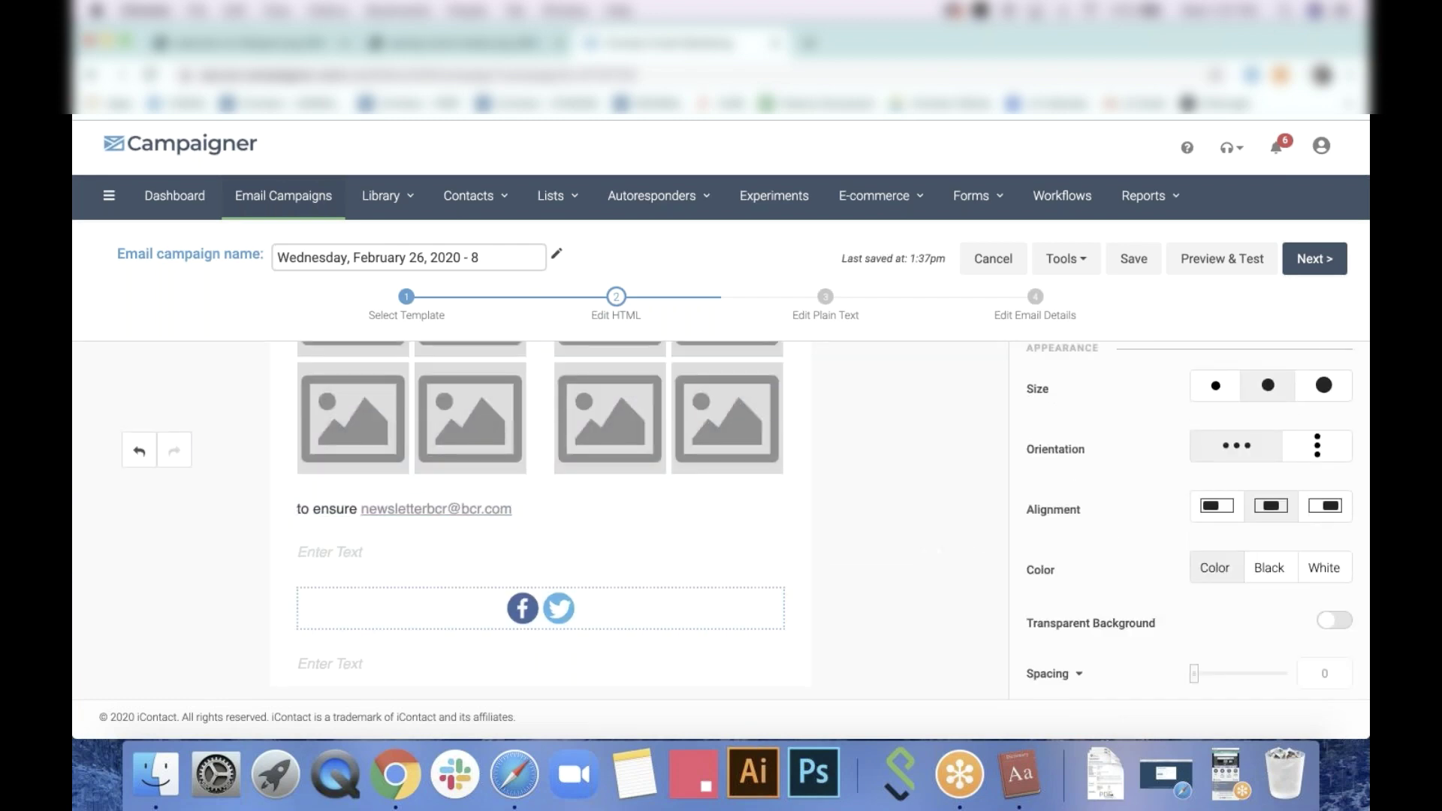
scroll(1297, 421, "down", 1)
left_click(1270, 526)
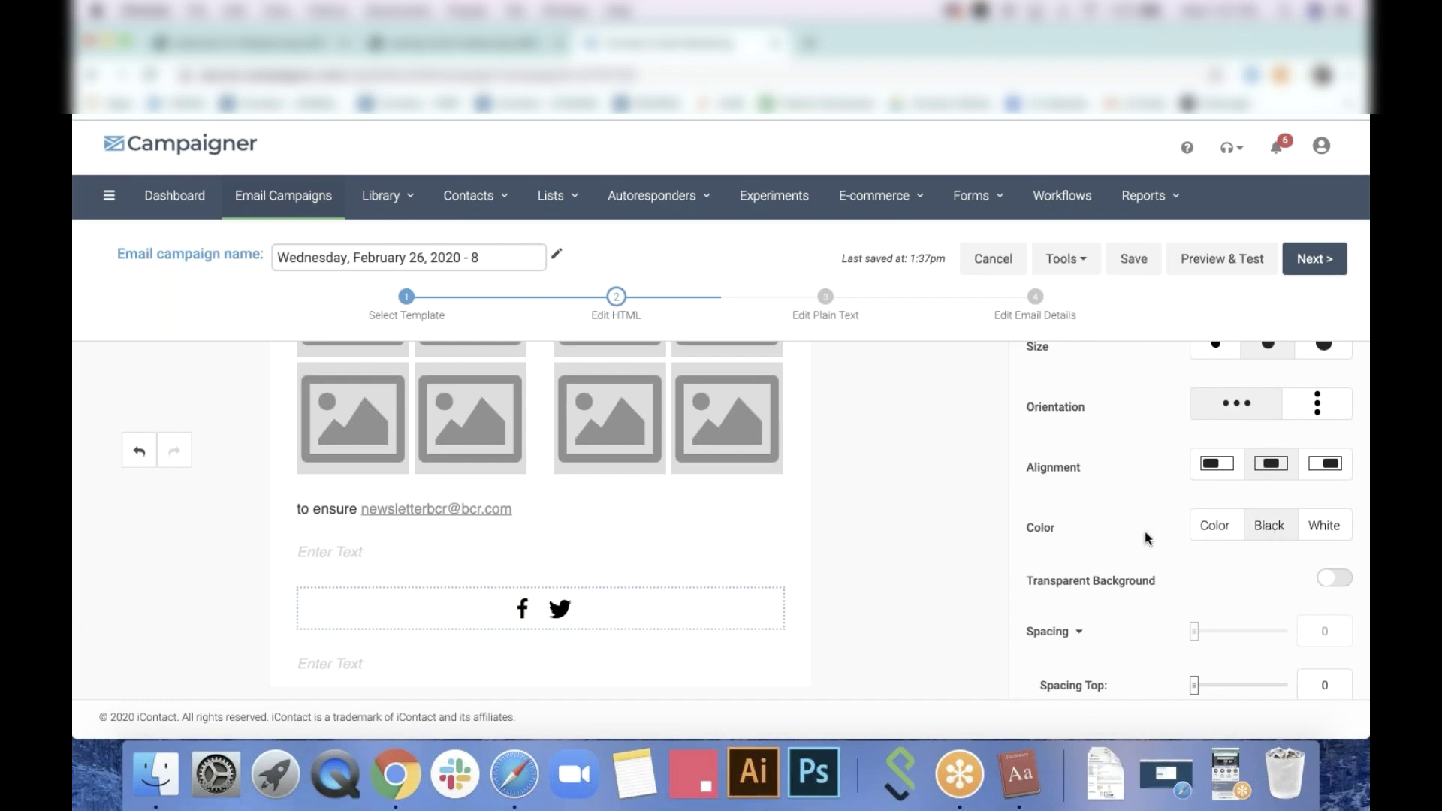
scroll(1124, 547, "down", 3)
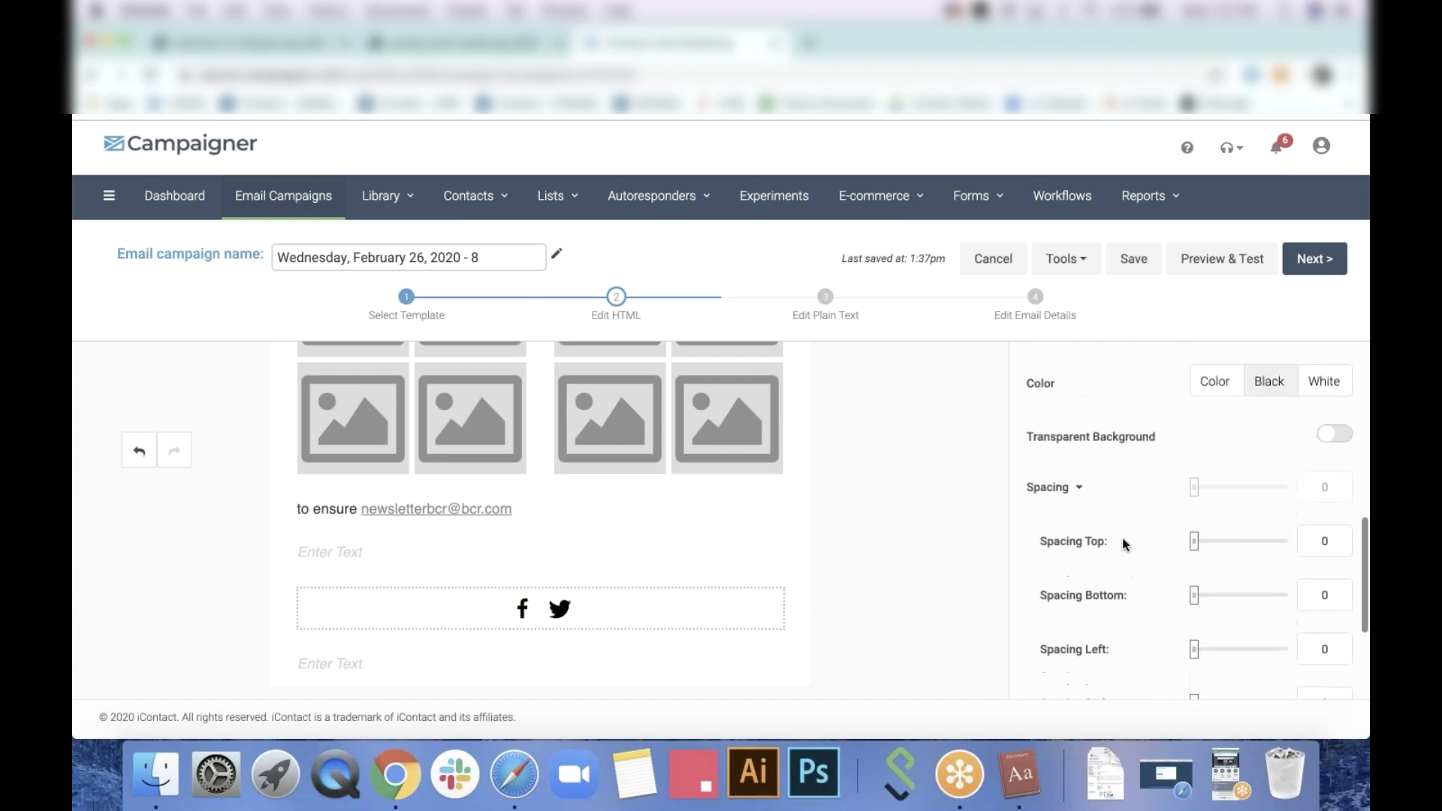
scroll(734, 565, "up", 2)
scroll(733, 565, "up", 3)
Fill the left collage's first image slot with the potted plant photo
left_click(440, 535)
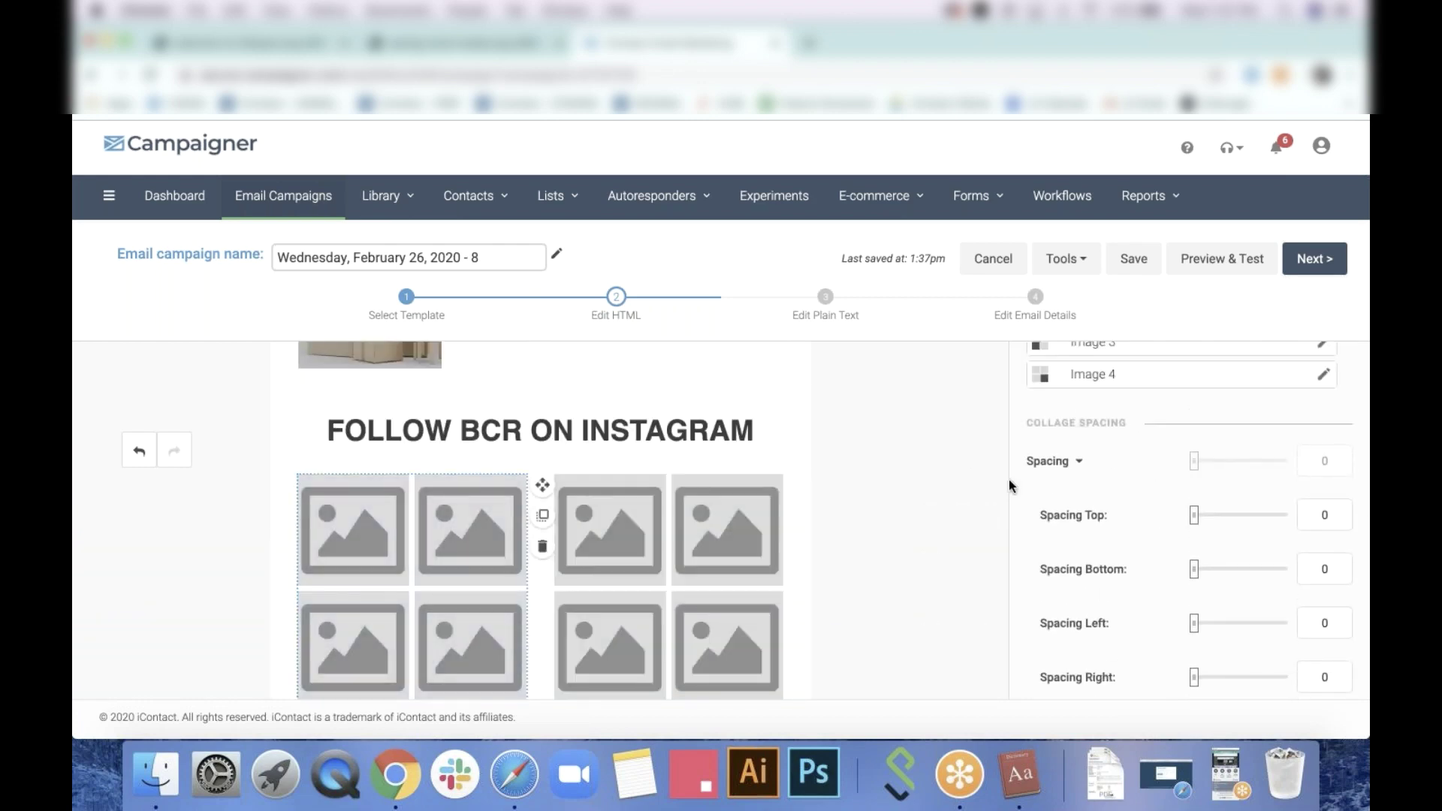
scroll(1270, 517, "down", 2)
left_click(1320, 475)
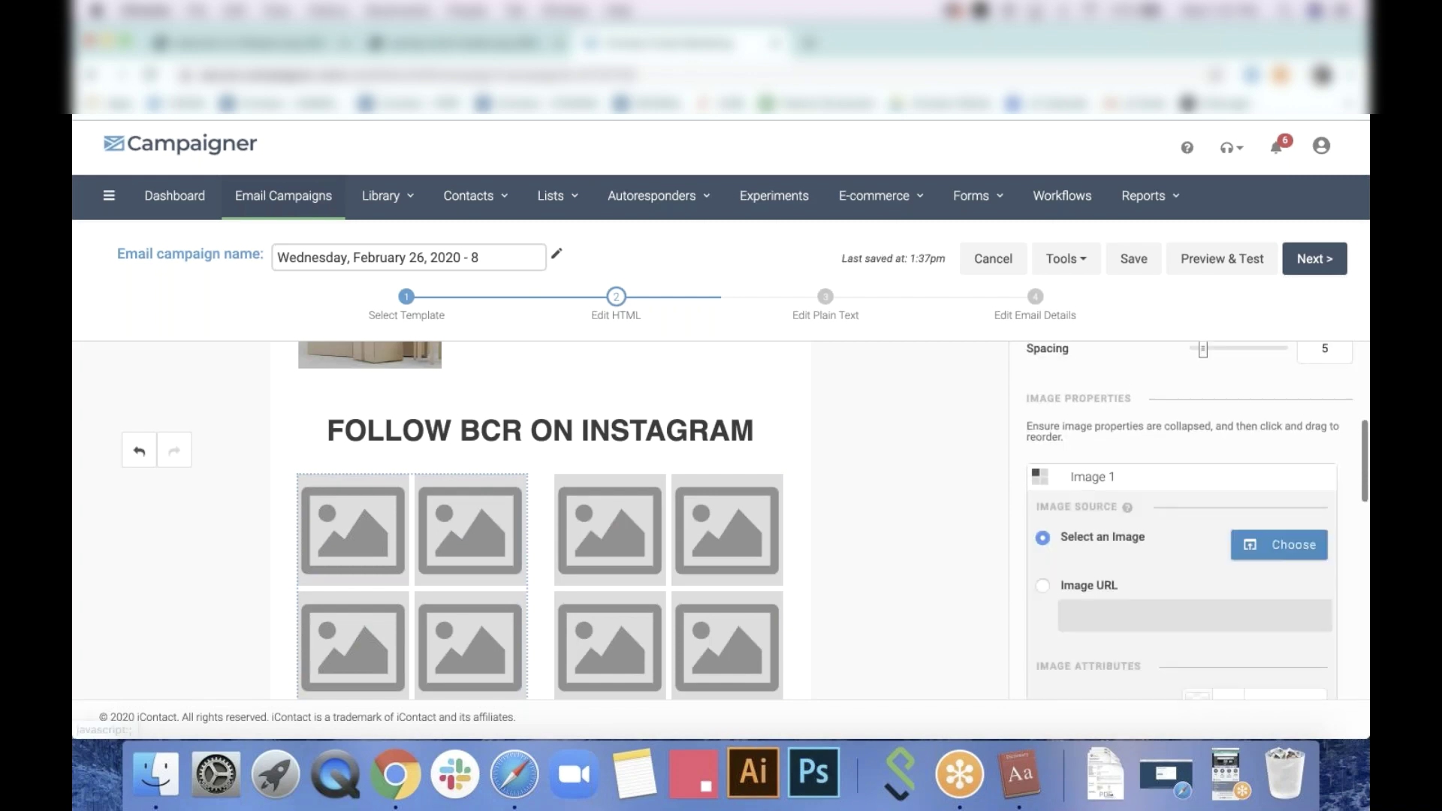
left_click(1299, 552)
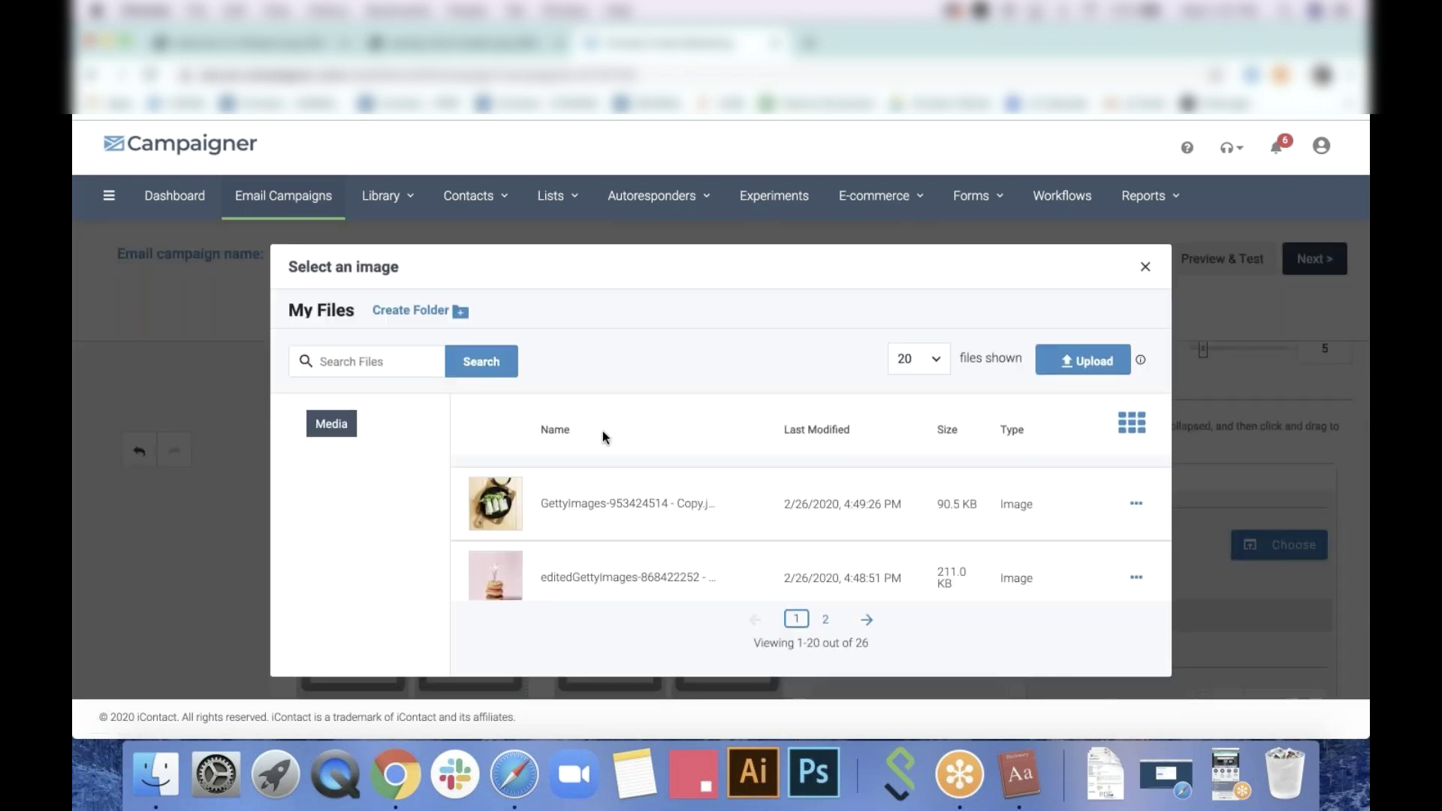
scroll(658, 514, "down", 2)
scroll(658, 507, "down", 4)
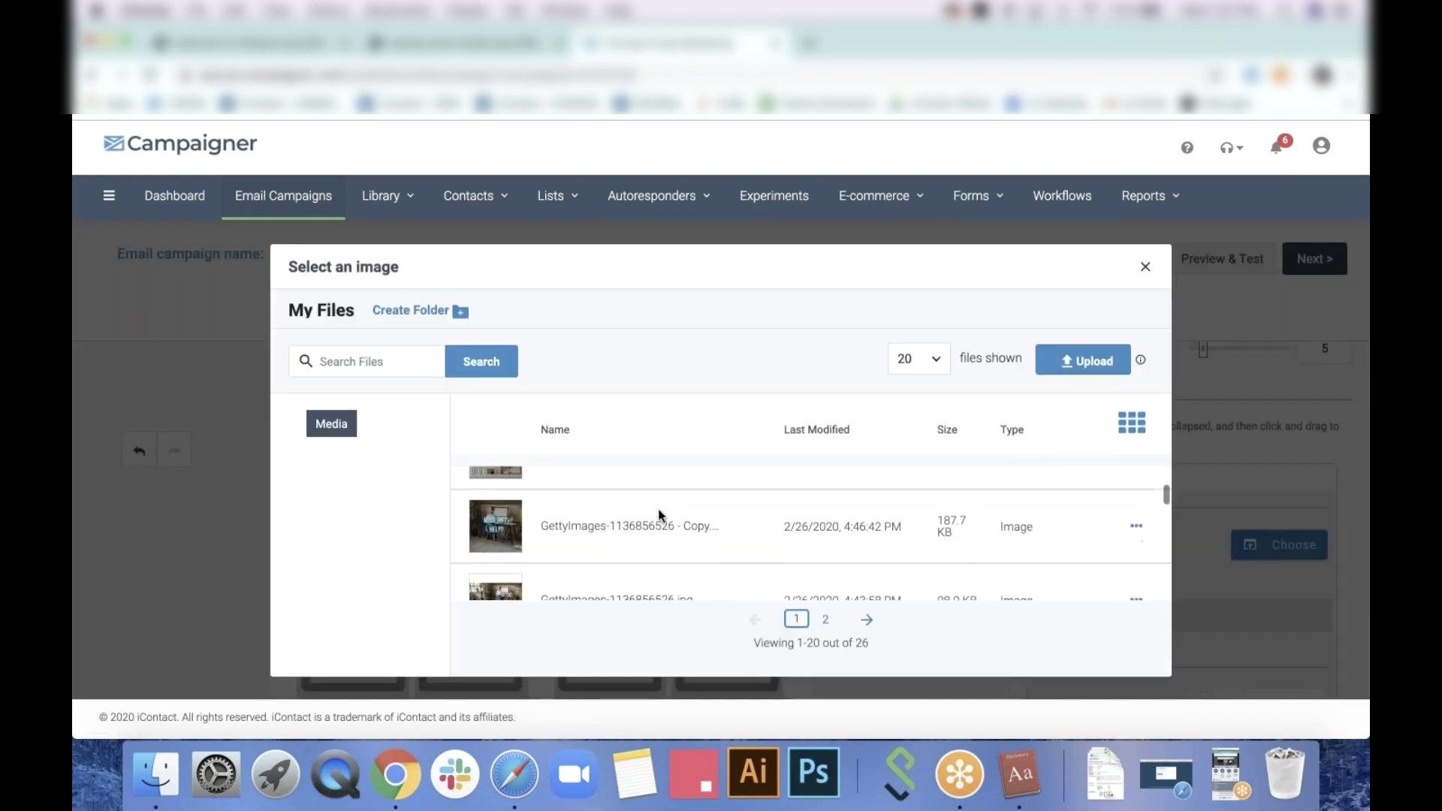
mouse_move(1044, 490)
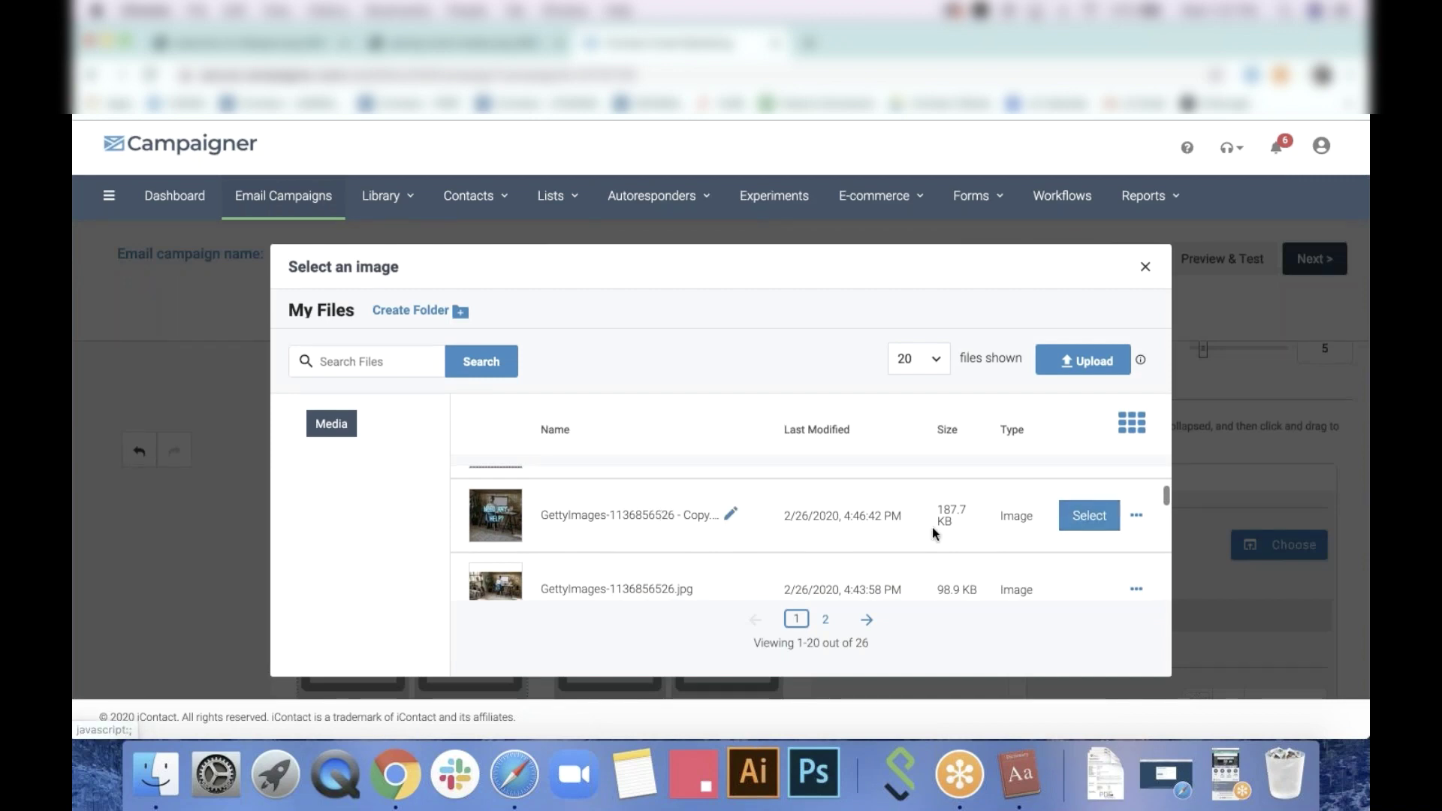
scroll(933, 529, "down", 3)
scroll(933, 529, "down", 1)
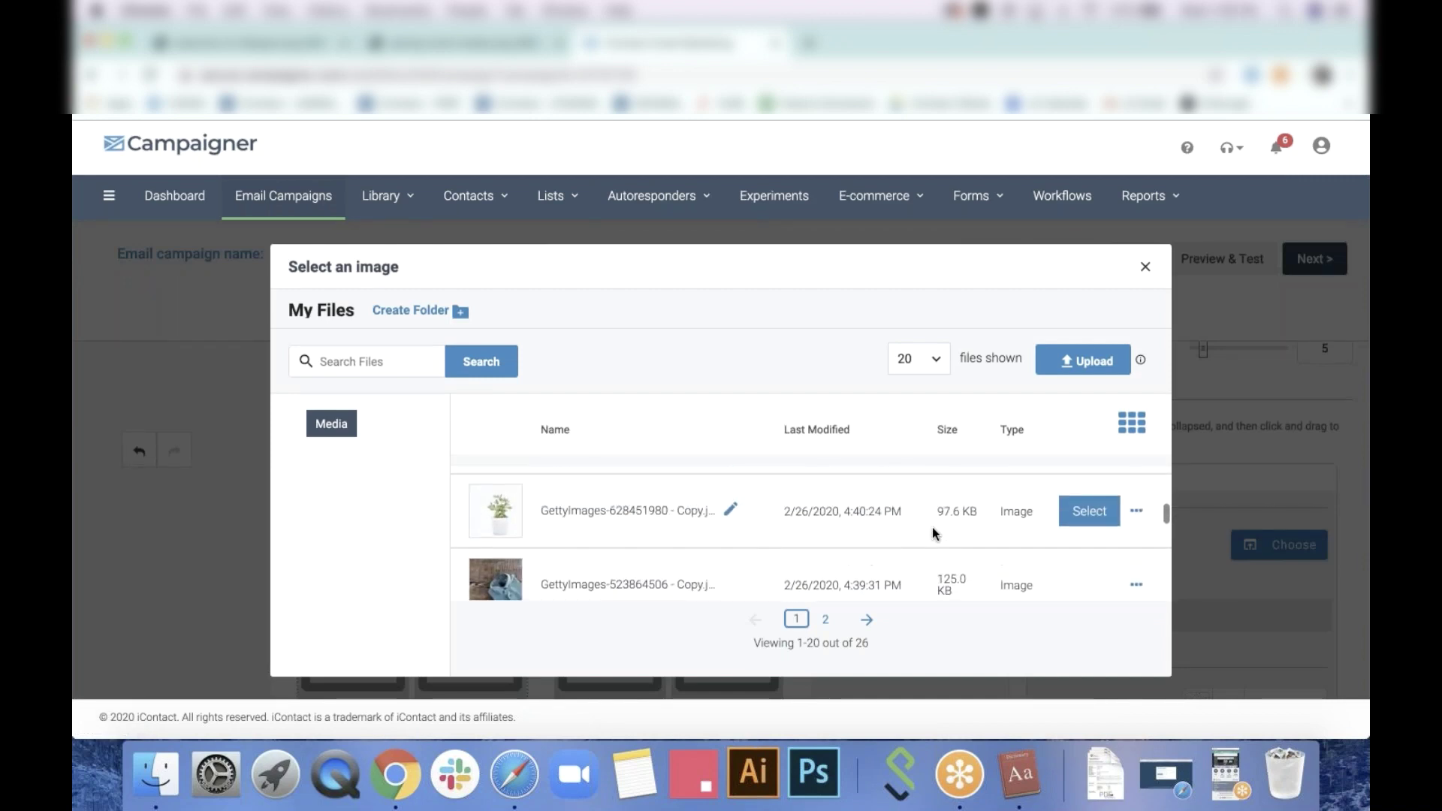
left_click(1089, 509)
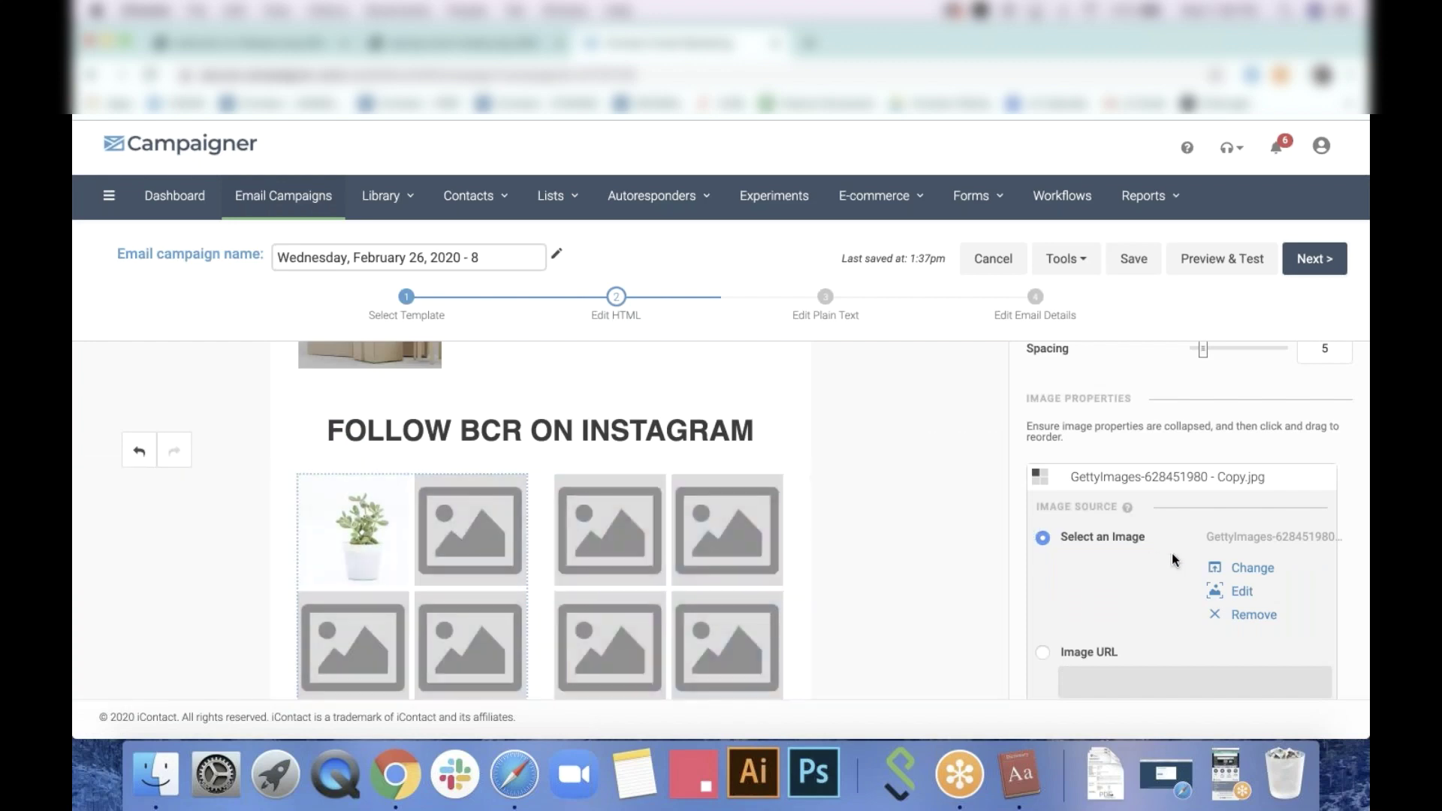
Fill the second image slot with the folded jeans photo, then view the Flatspot reference
scroll(1172, 553, "down", 5)
left_click(1323, 582)
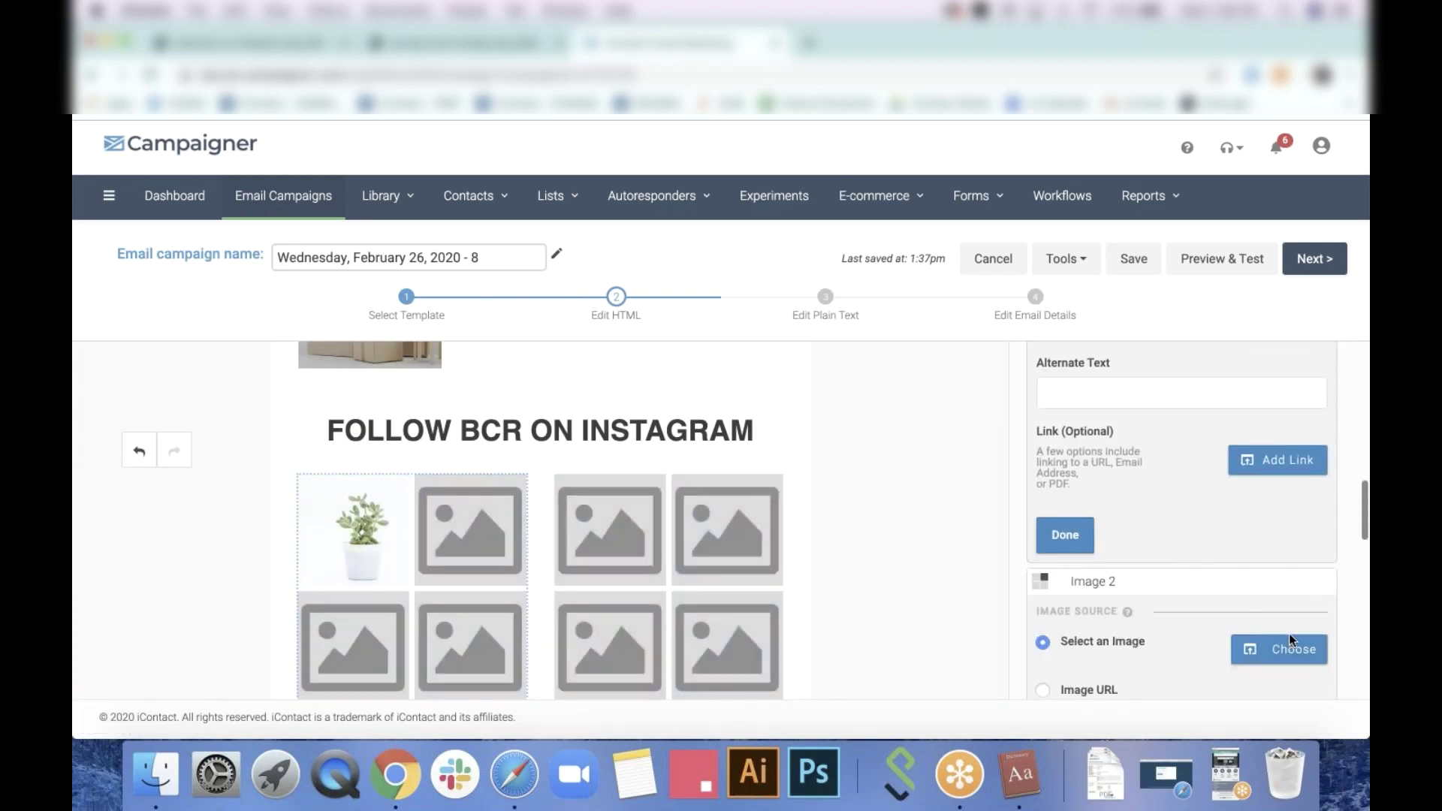
left_click(1291, 649)
scroll(787, 537, "down", 2)
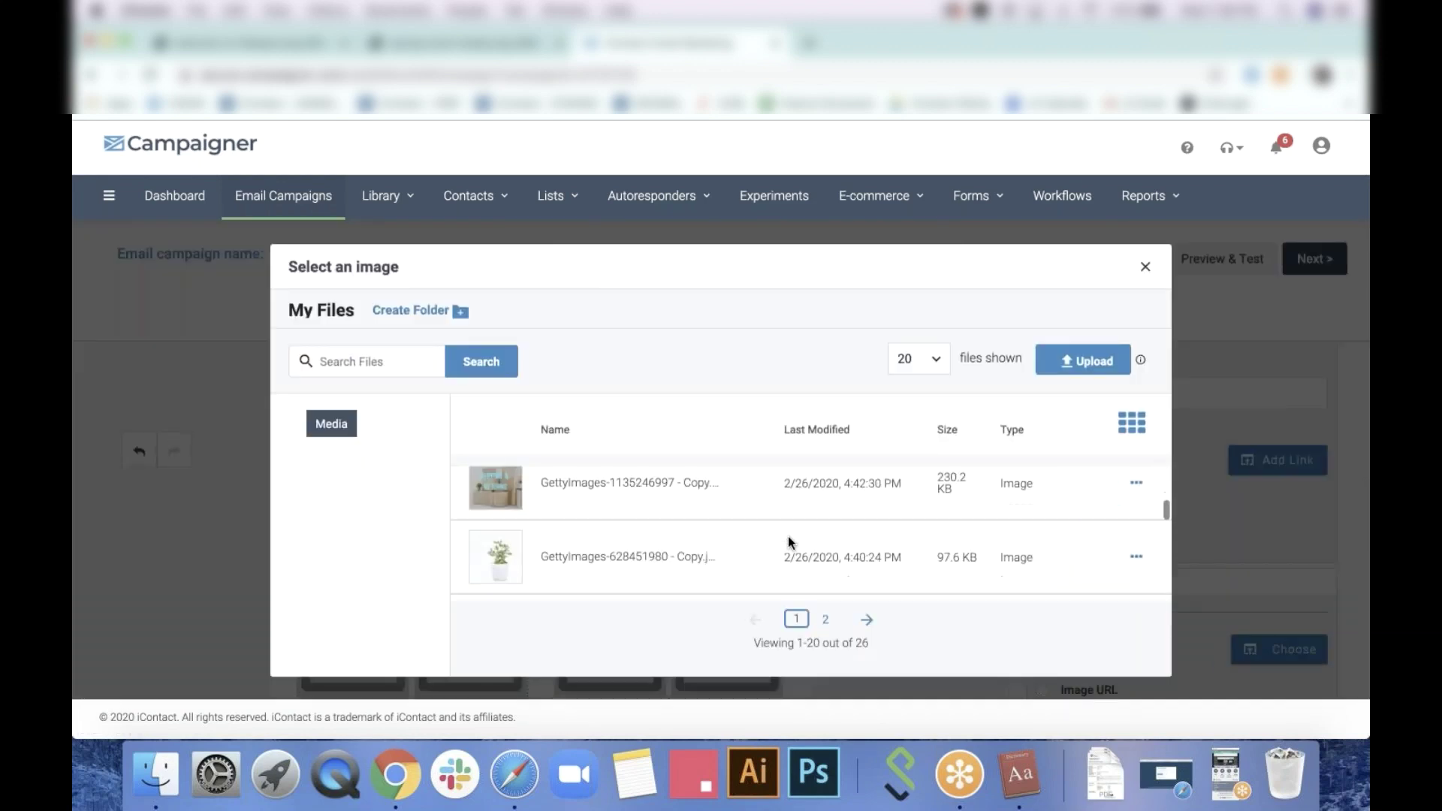
scroll(787, 536, "up", 1)
scroll(787, 537, "down", 4)
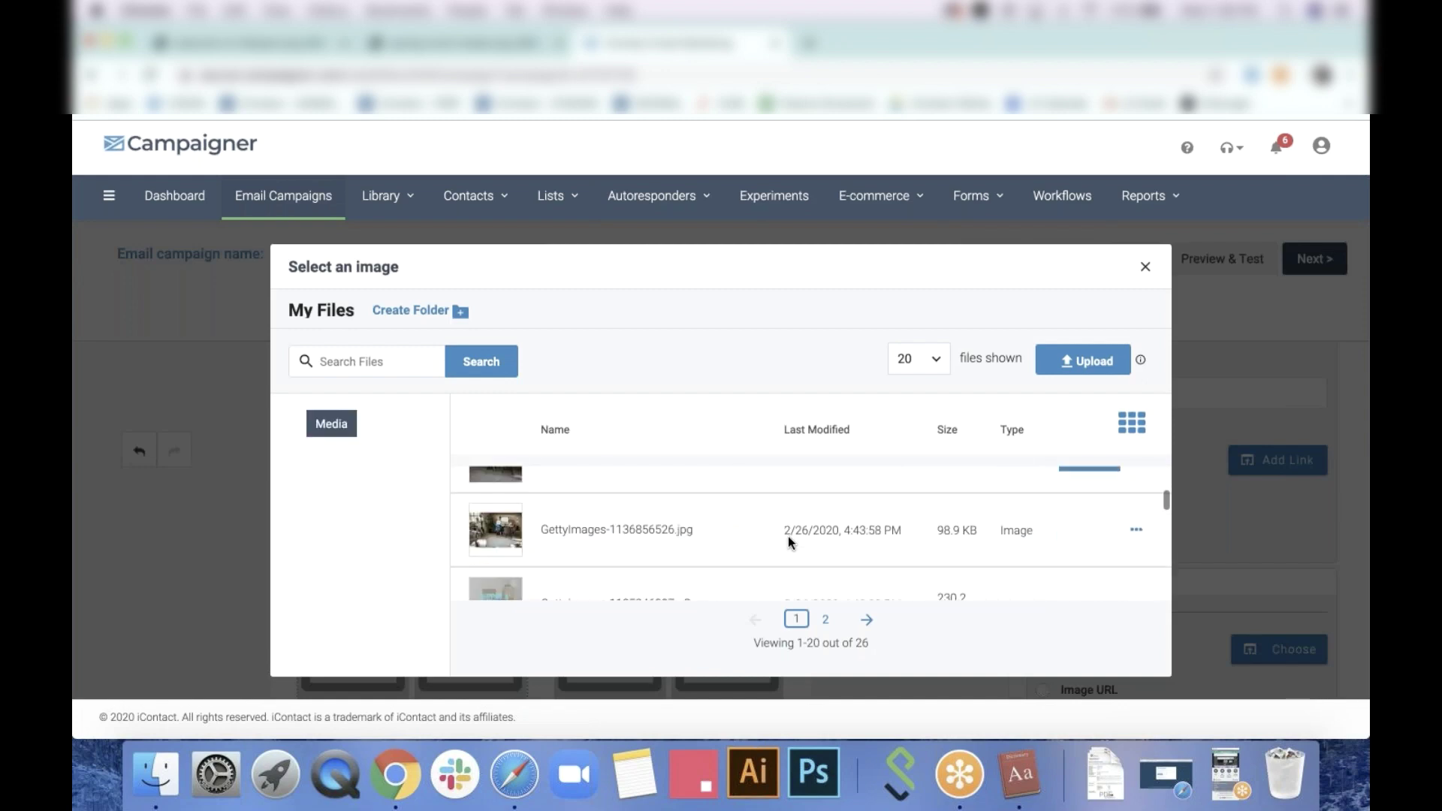
scroll(788, 537, "down", 3)
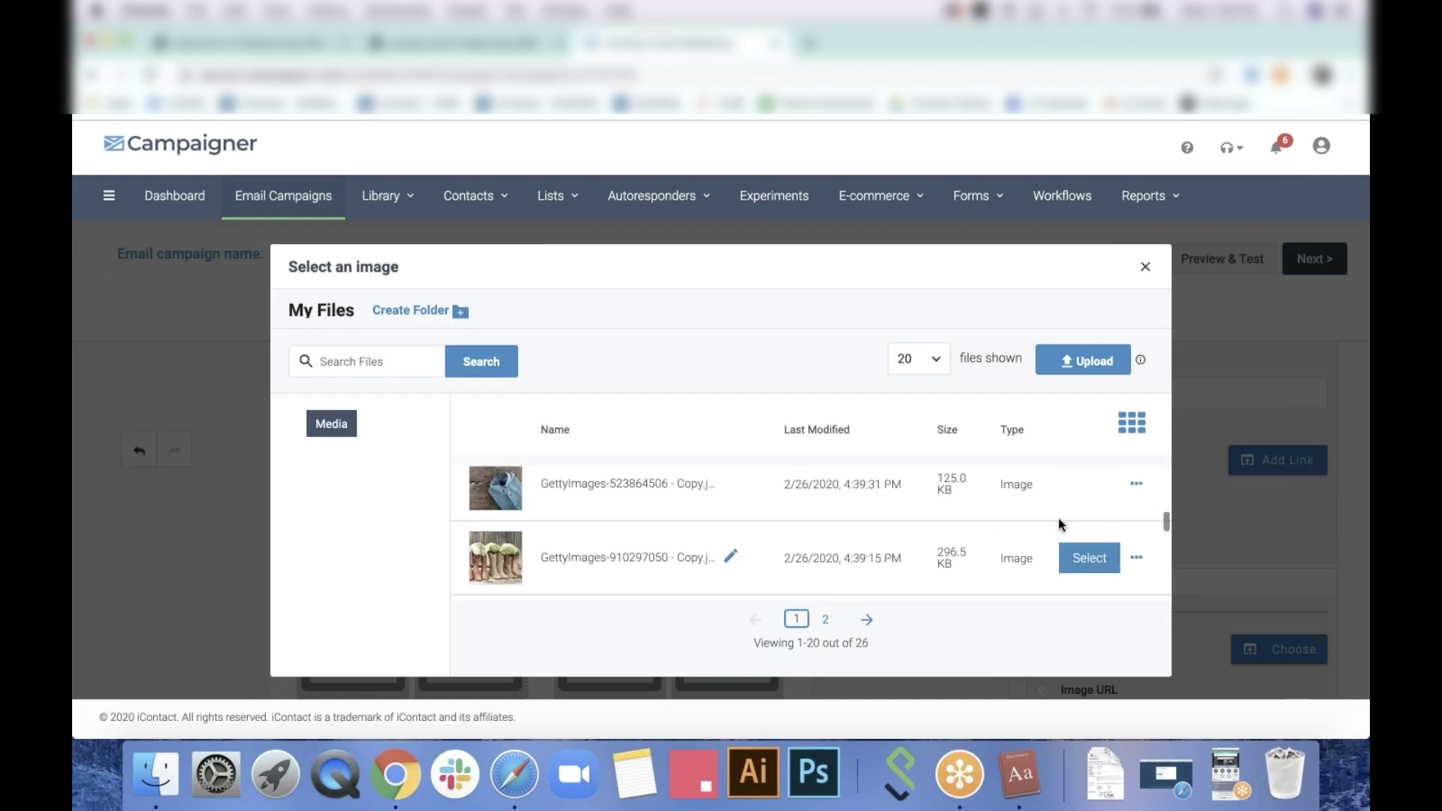
left_click(1089, 484)
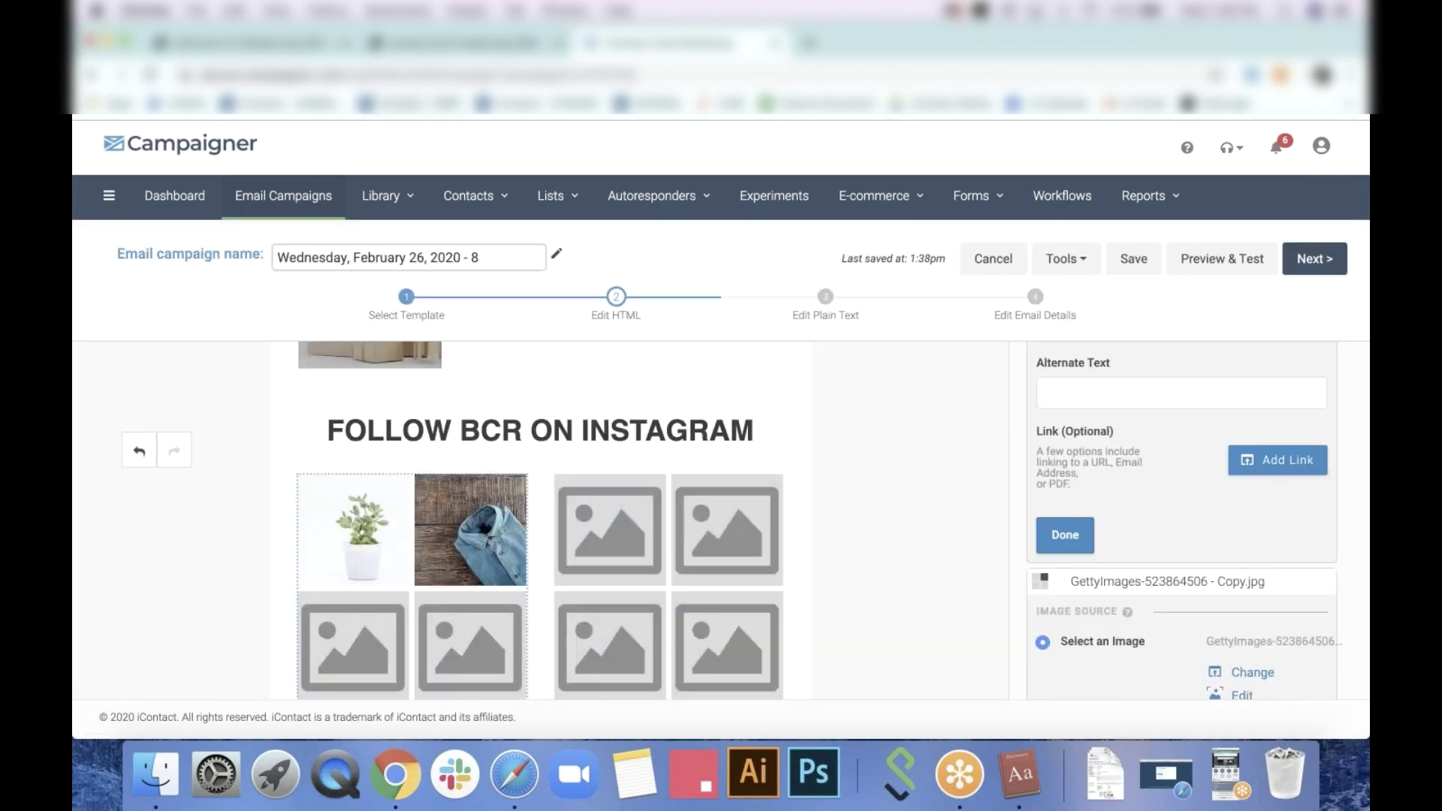
left_click(300, 43)
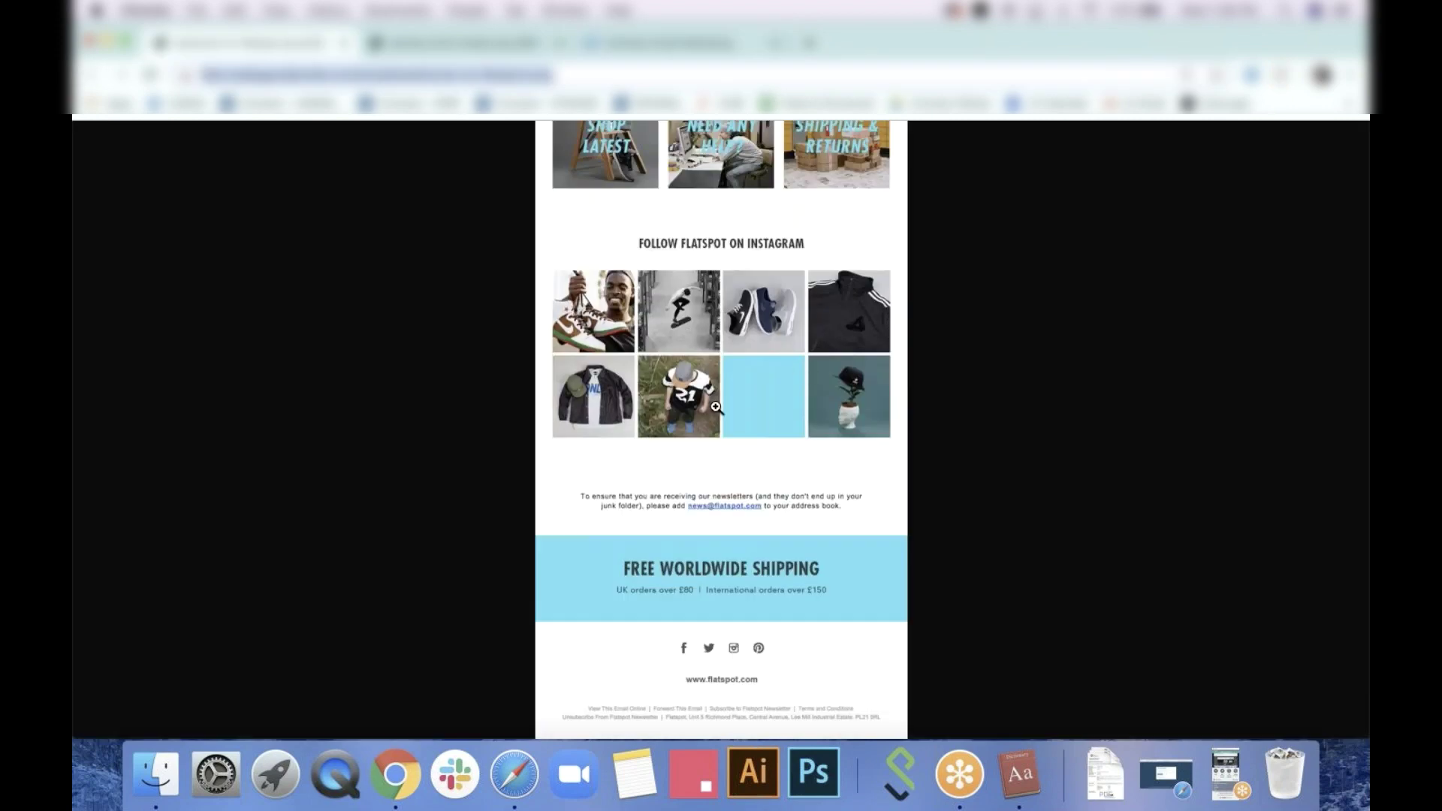
Switch from the Flatspot example email back to the Campaigner editor tab
left_click(672, 43)
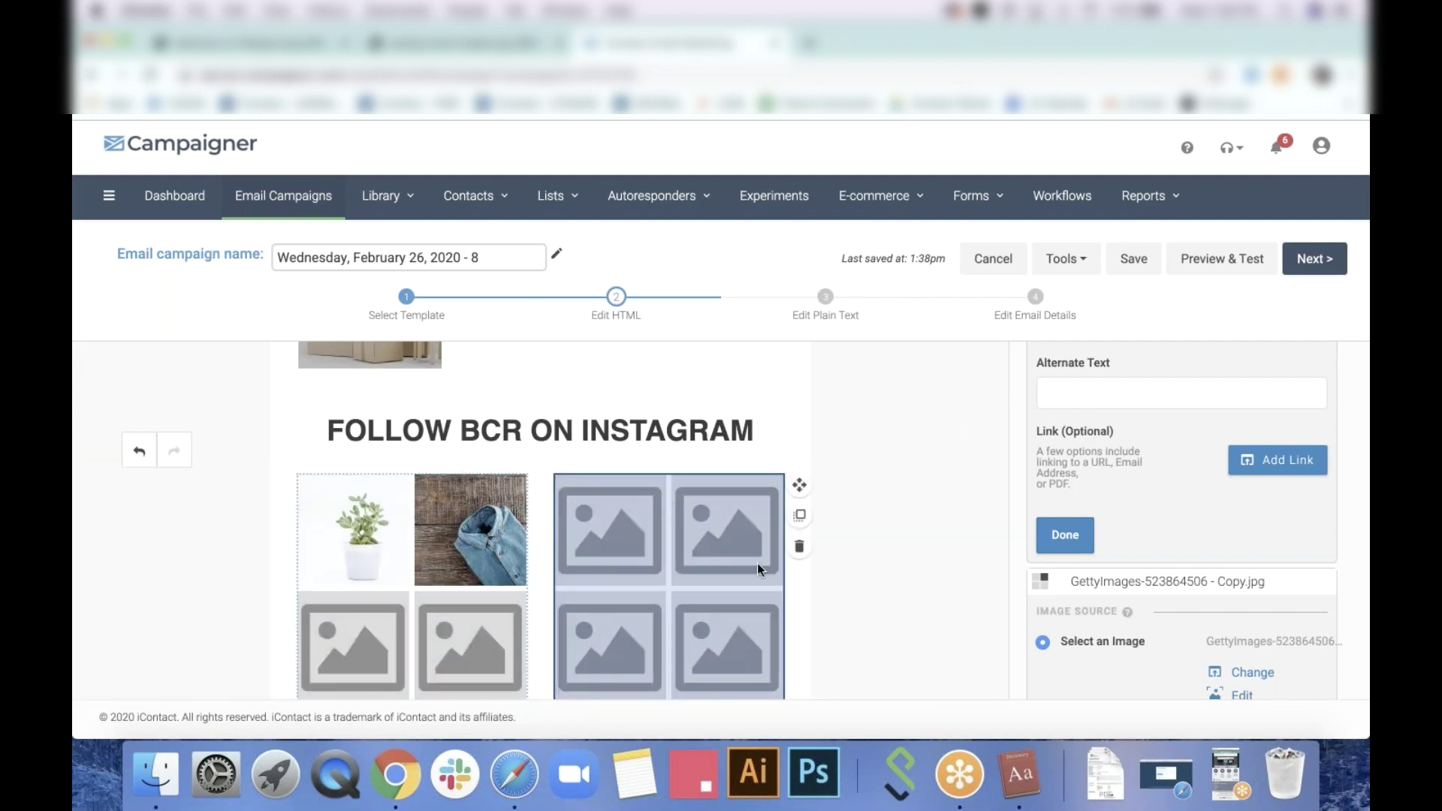
Insert a four-column row with an image block under the Instagram heading and duplicate it
left_click(762, 560)
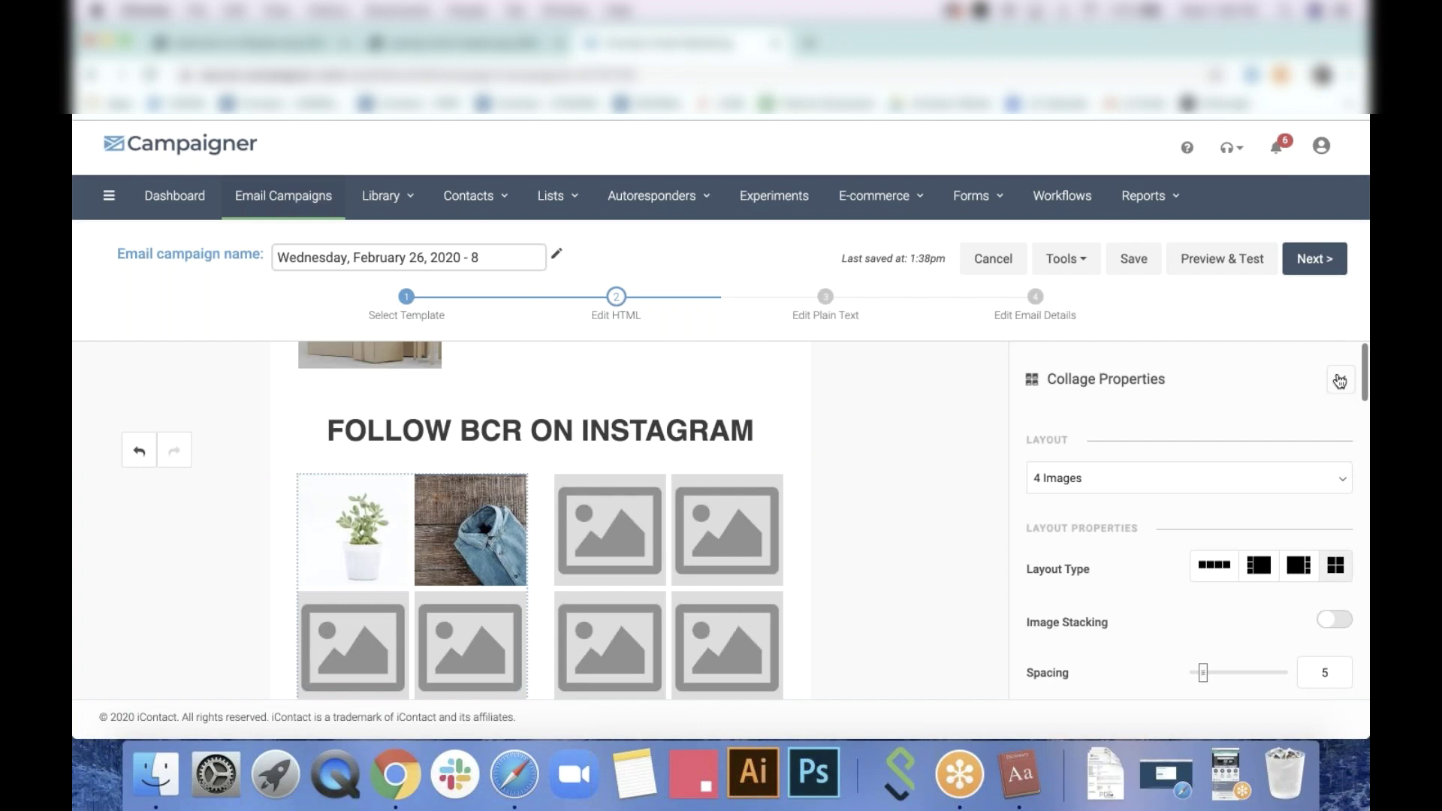
left_click(1340, 381)
left_click(1307, 368)
left_click(1193, 369)
scroll(1190, 526, "down", 3)
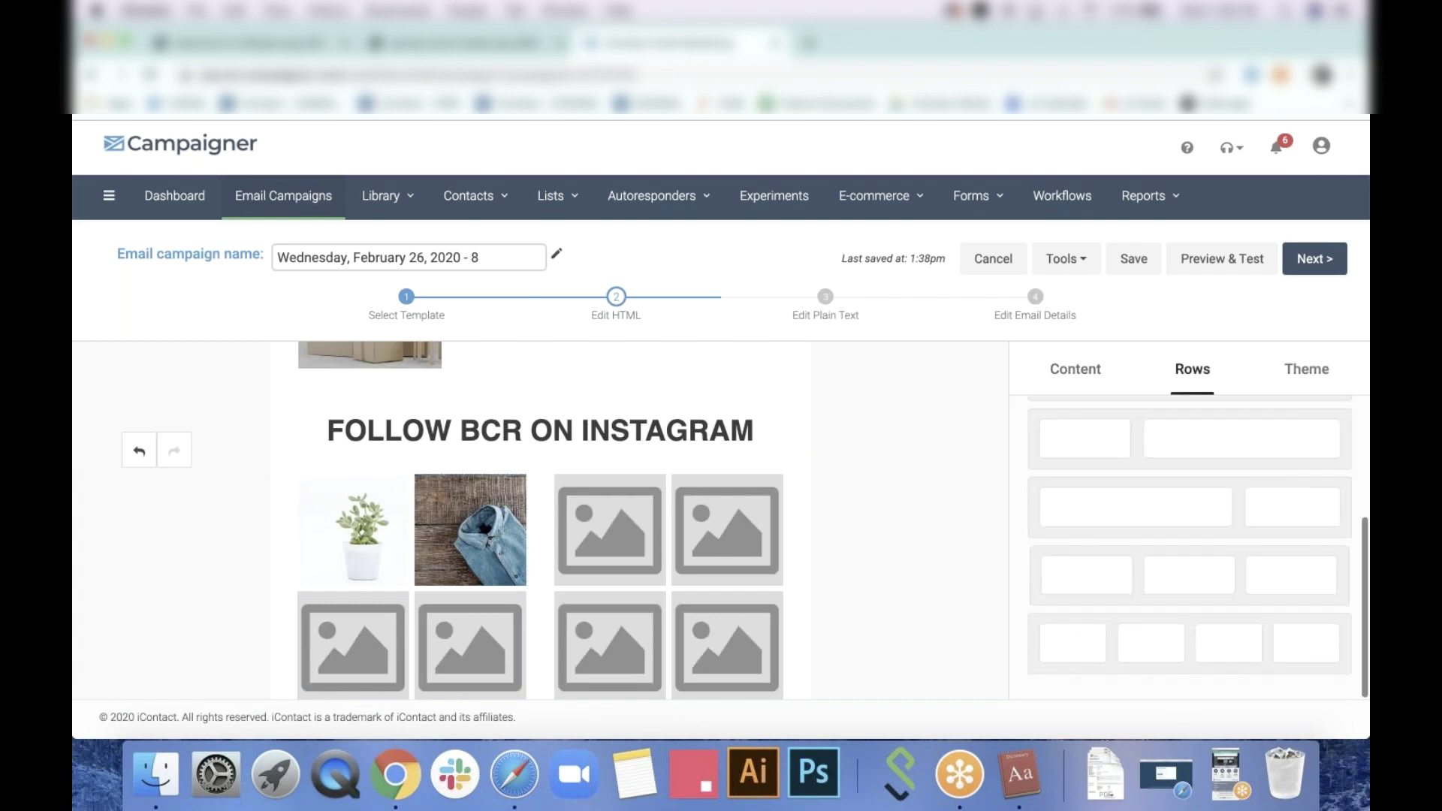
left_click_drag(1217, 650, 440, 479)
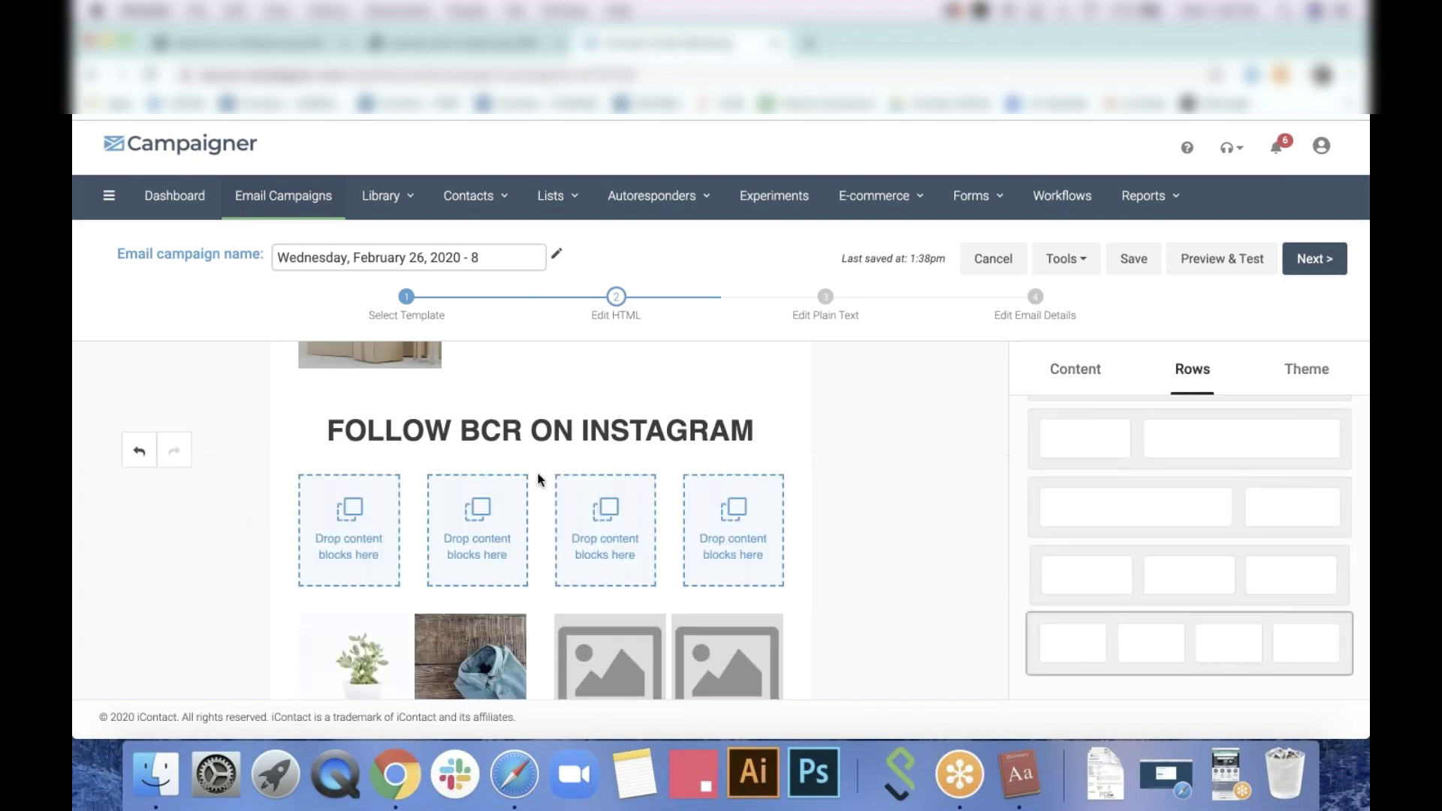
left_click(1074, 369)
left_click_drag(1170, 451, 386, 538)
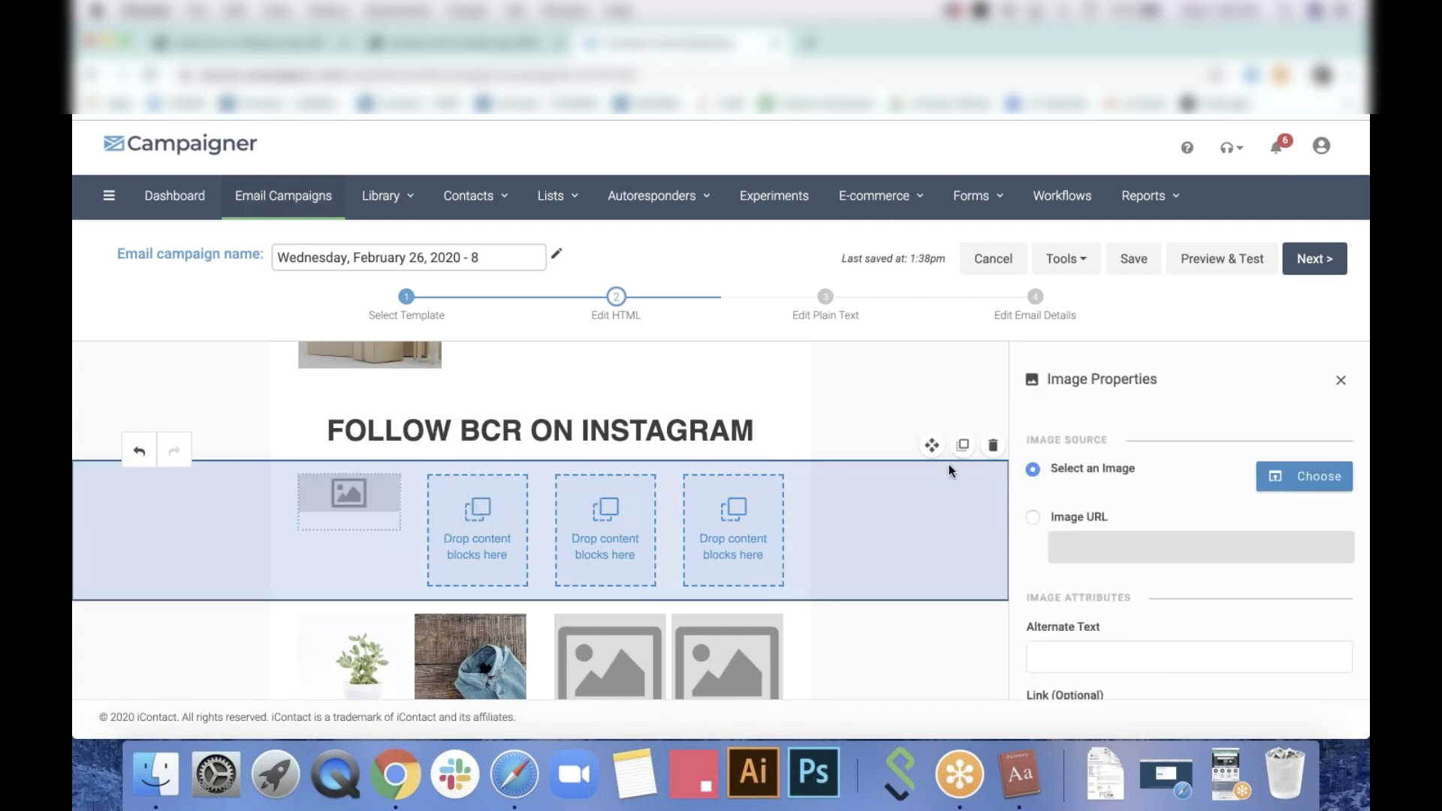
left_click(962, 445)
scroll(728, 497, "down", 3)
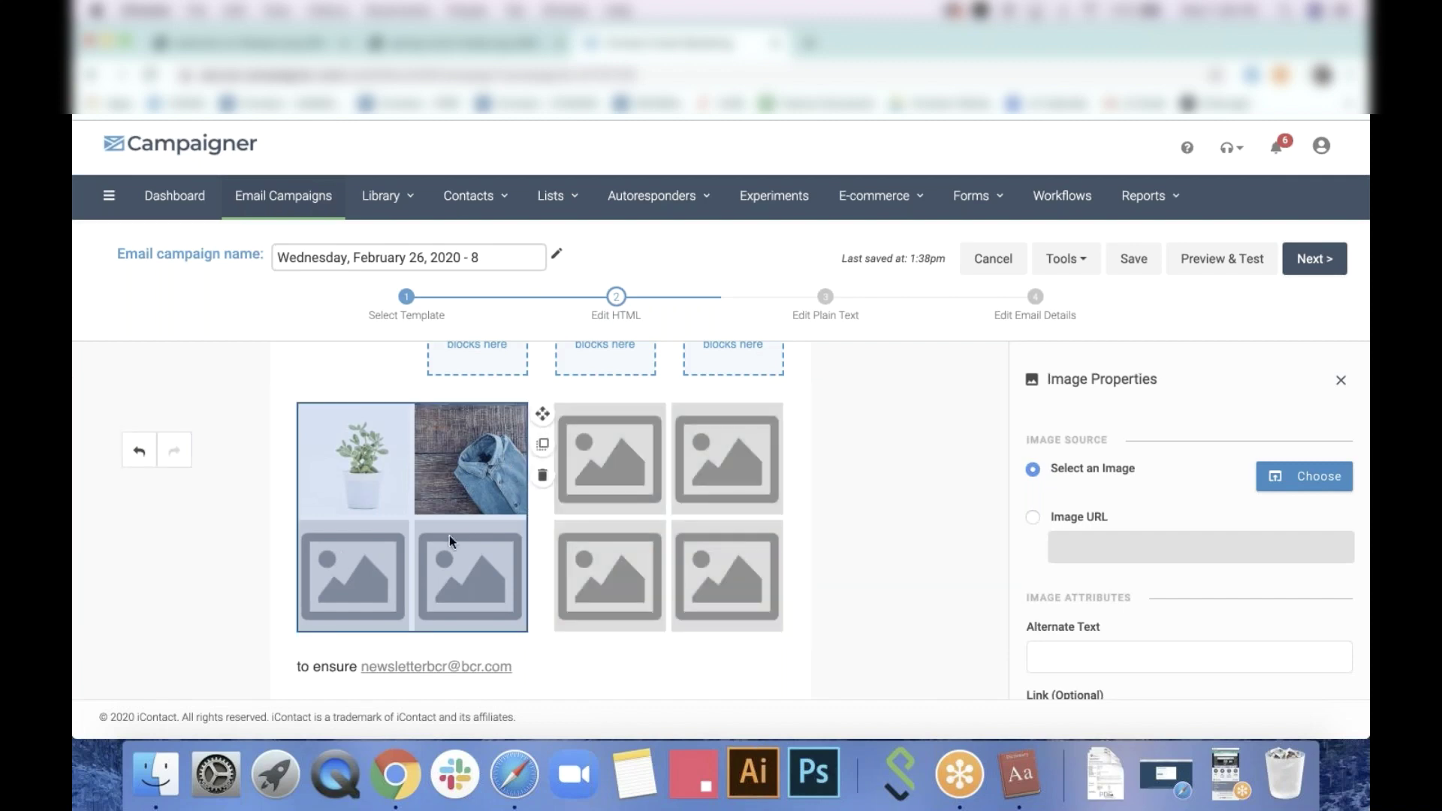
Put the bicycle photo GettyImages-1166873964.jpg into the Instagram collage's Image 3 slot
left_click(341, 552)
scroll(1242, 553, "down", 6)
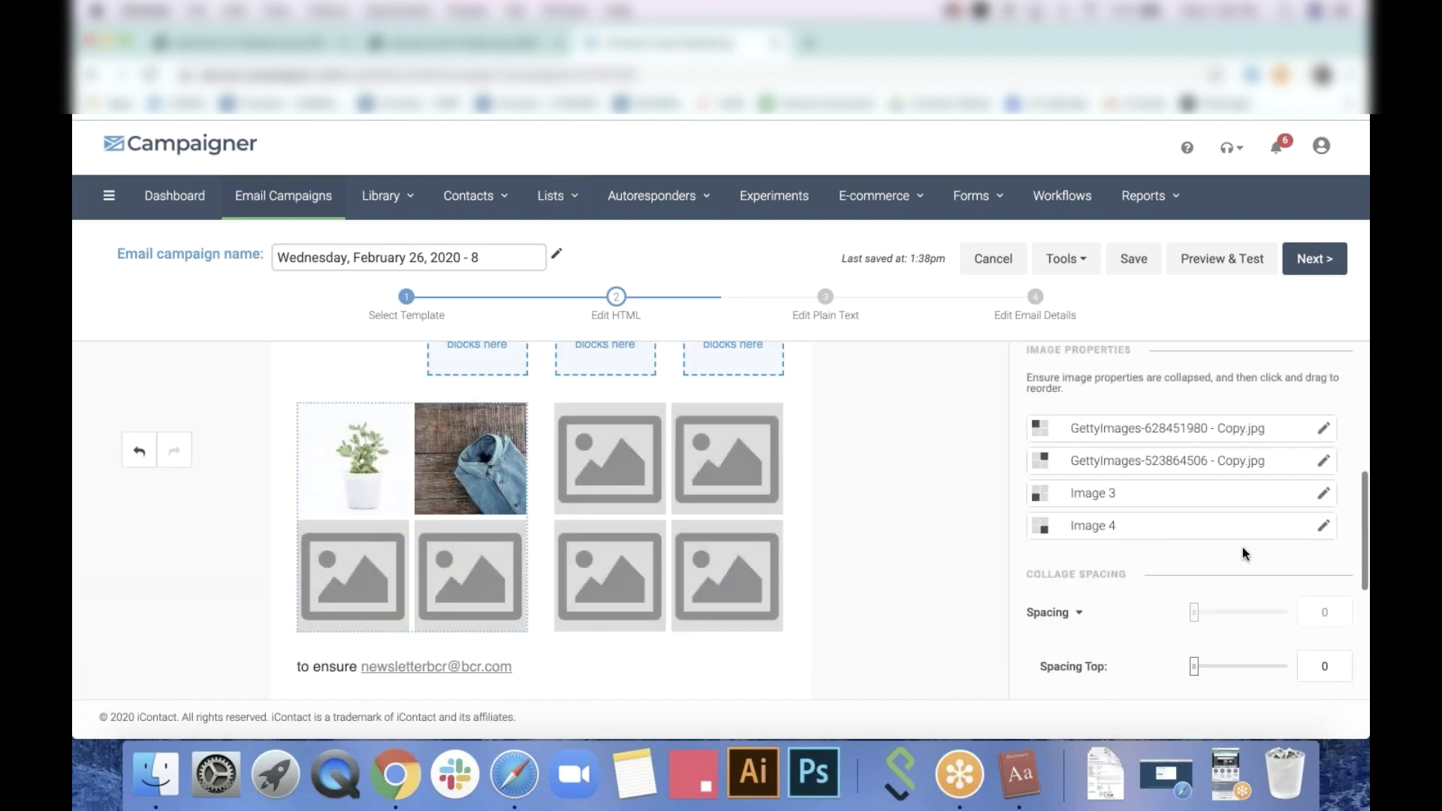
left_click(1334, 409)
scroll(1214, 586, "down", 5)
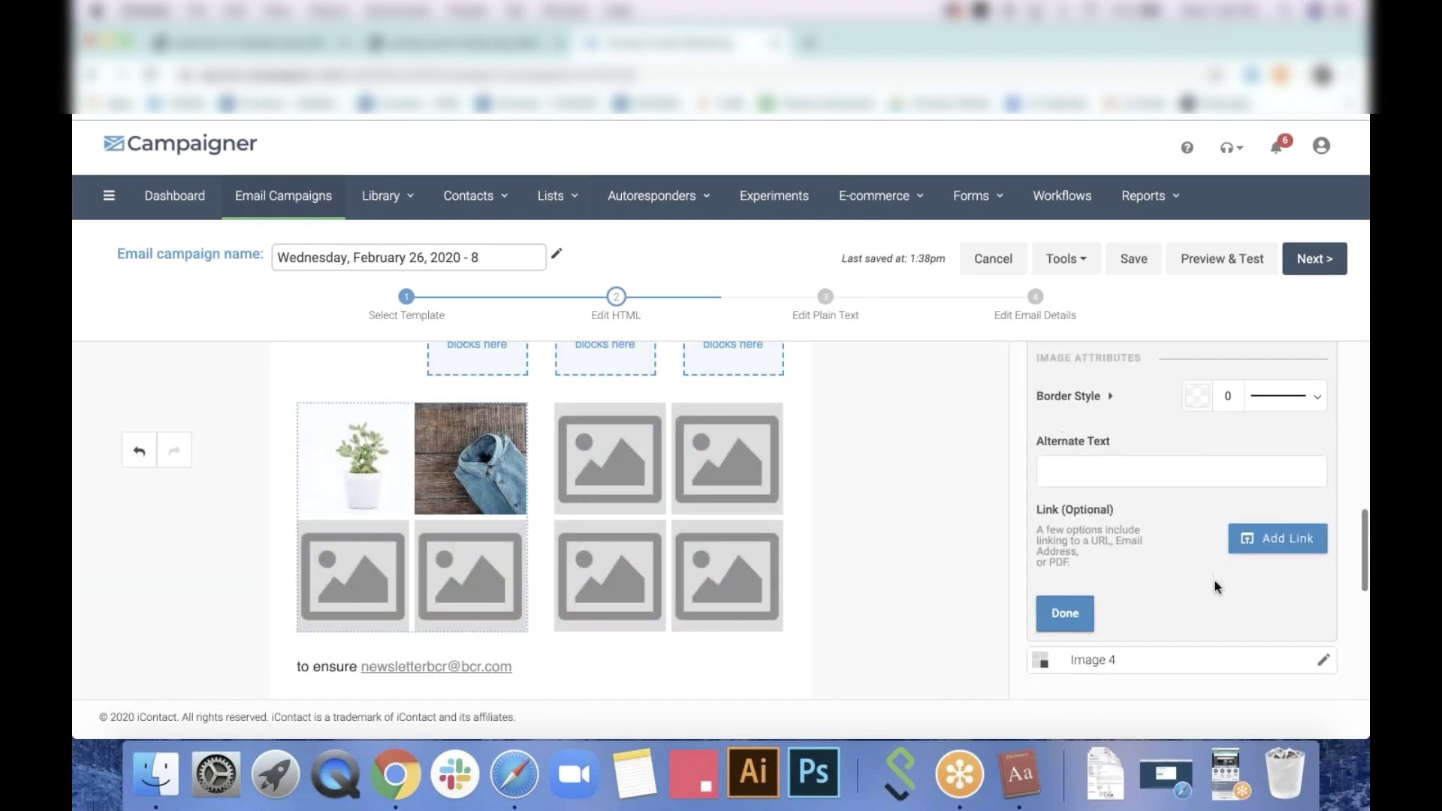
scroll(1217, 586, "up", 1)
scroll(1217, 586, "down", 4)
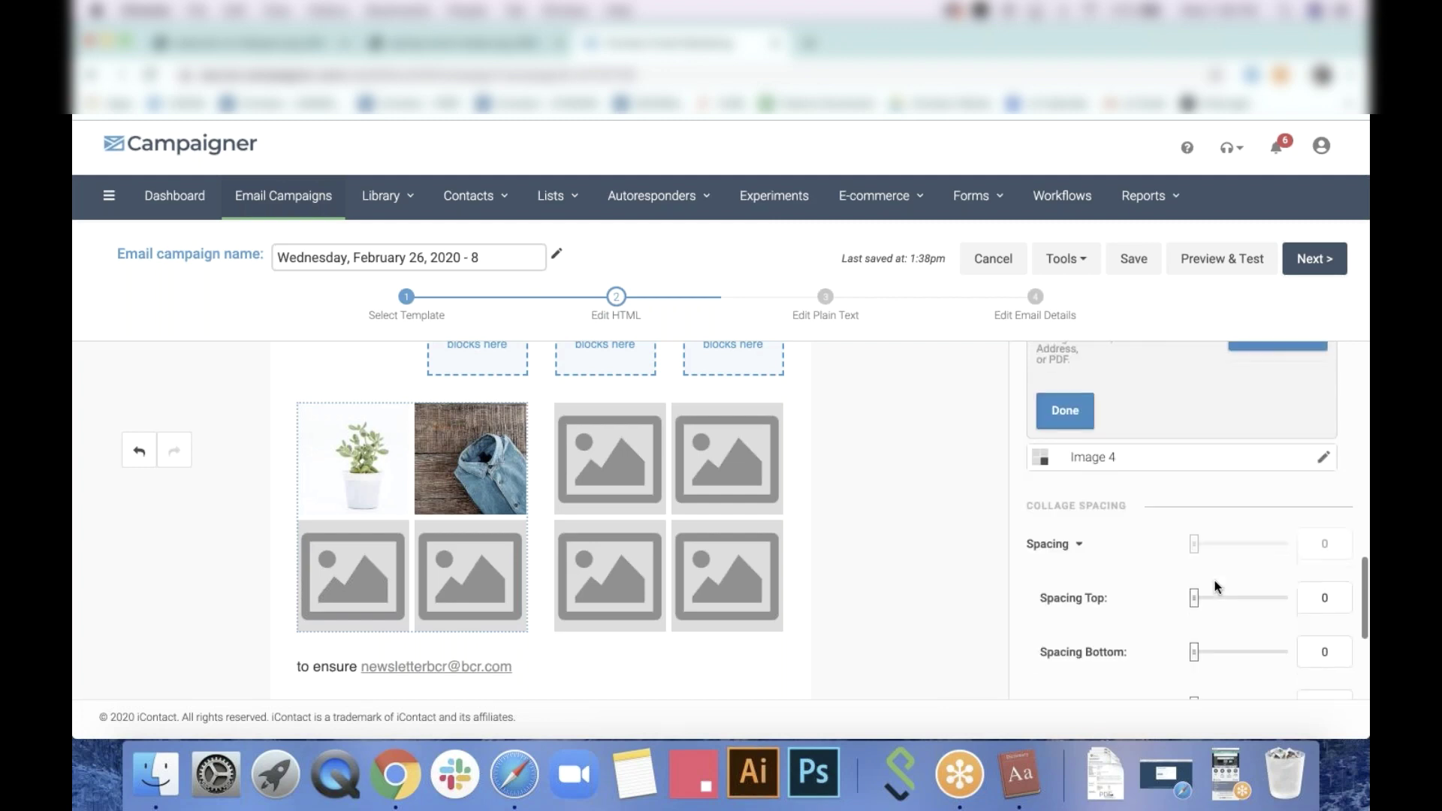
scroll(1217, 586, "up", 5)
scroll(1218, 586, "up", 5)
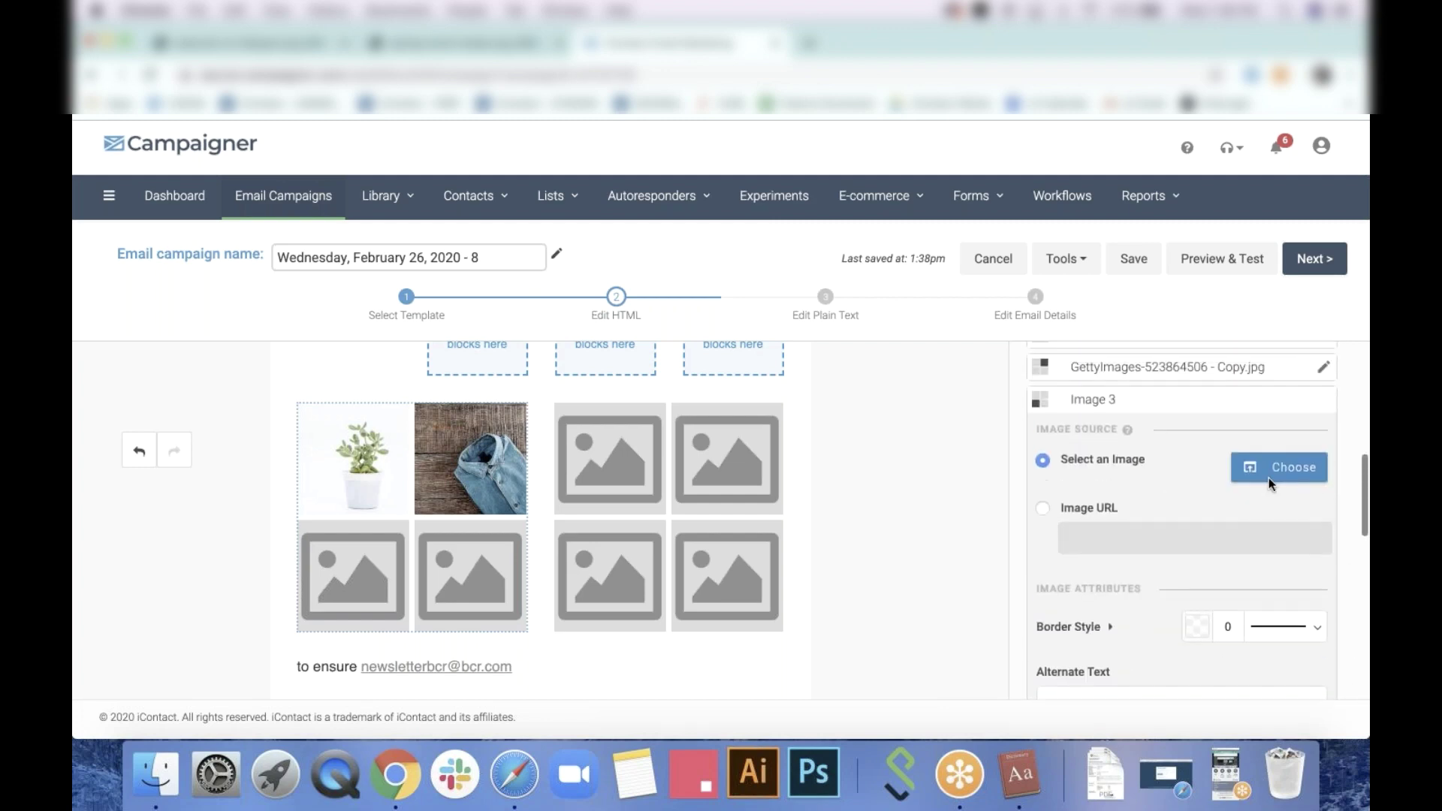
left_click(1282, 469)
scroll(844, 476, "down", 5)
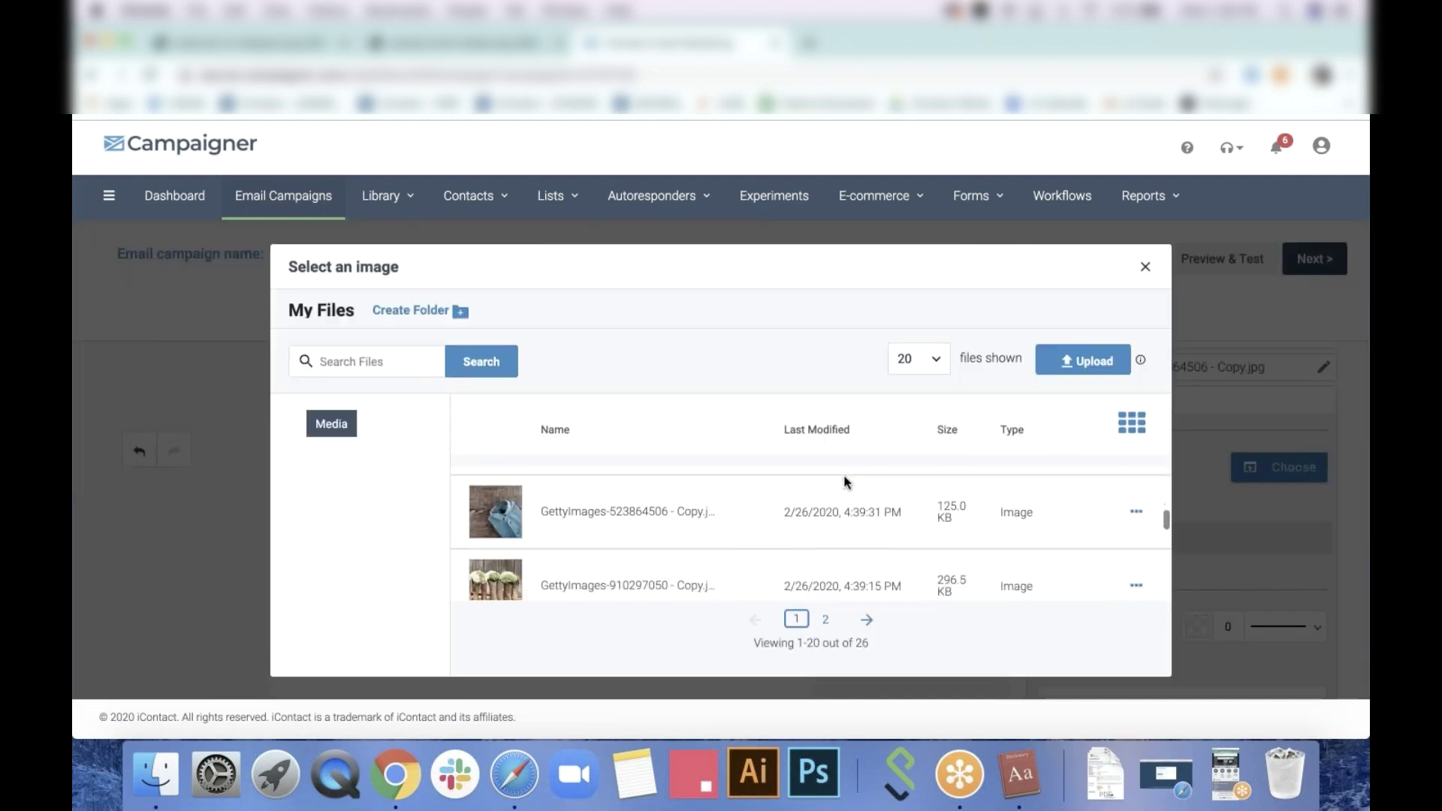
scroll(846, 482, "down", 3)
scroll(849, 482, "up", 1)
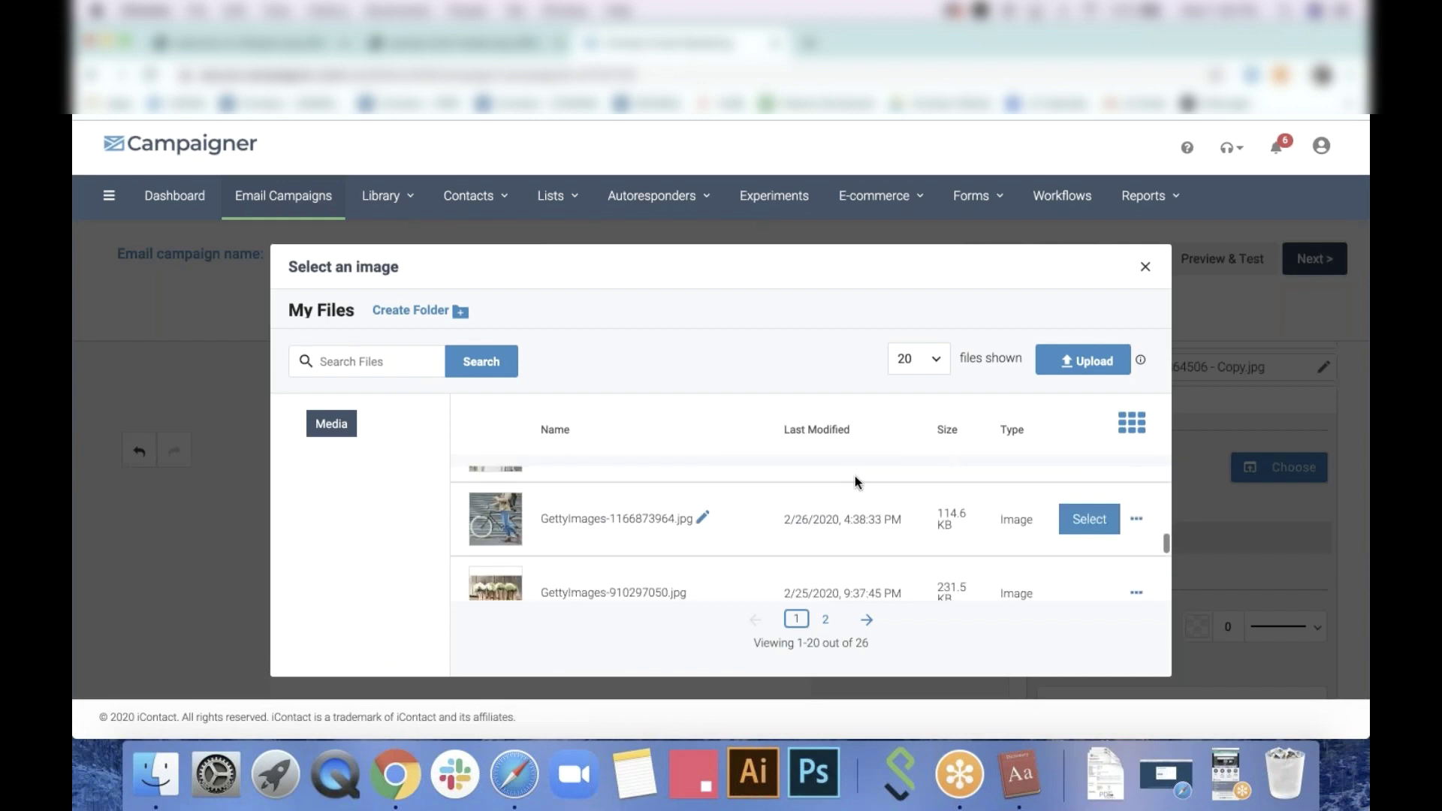
left_click(1085, 521)
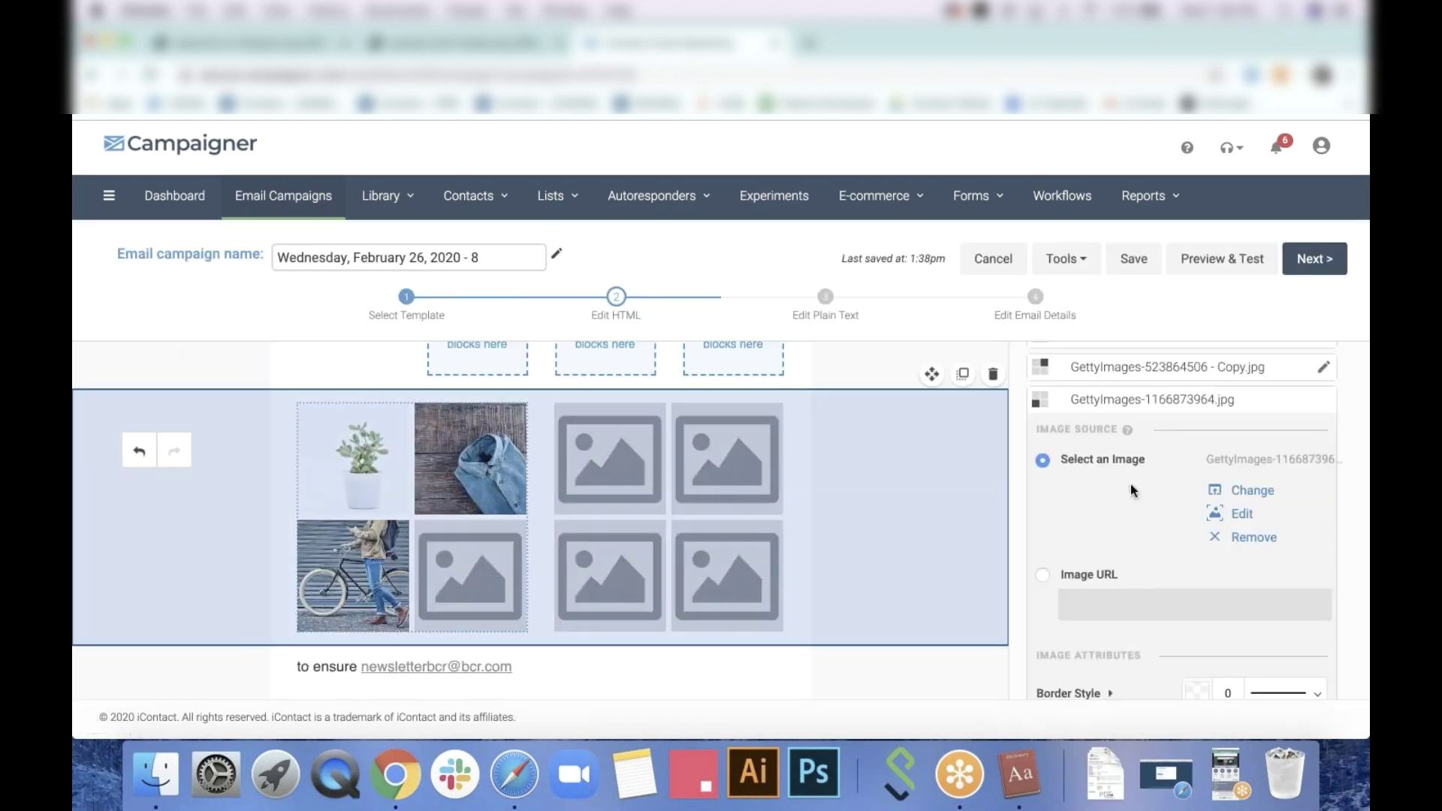
Reopen the image library for the third photo and close it without changes
left_click(1252, 490)
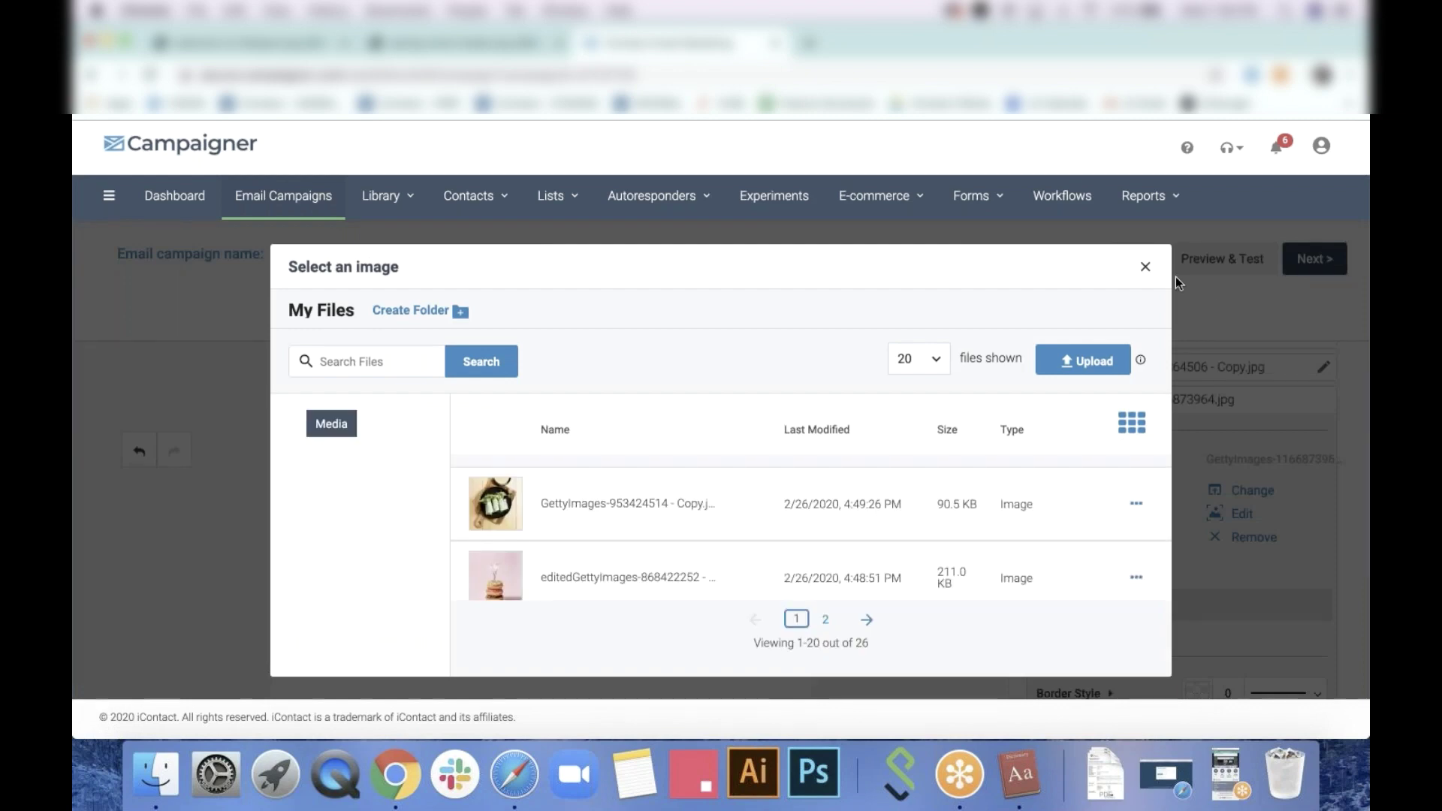
left_click(1148, 264)
scroll(1181, 526, "down", 3)
scroll(1172, 481, "down", 8)
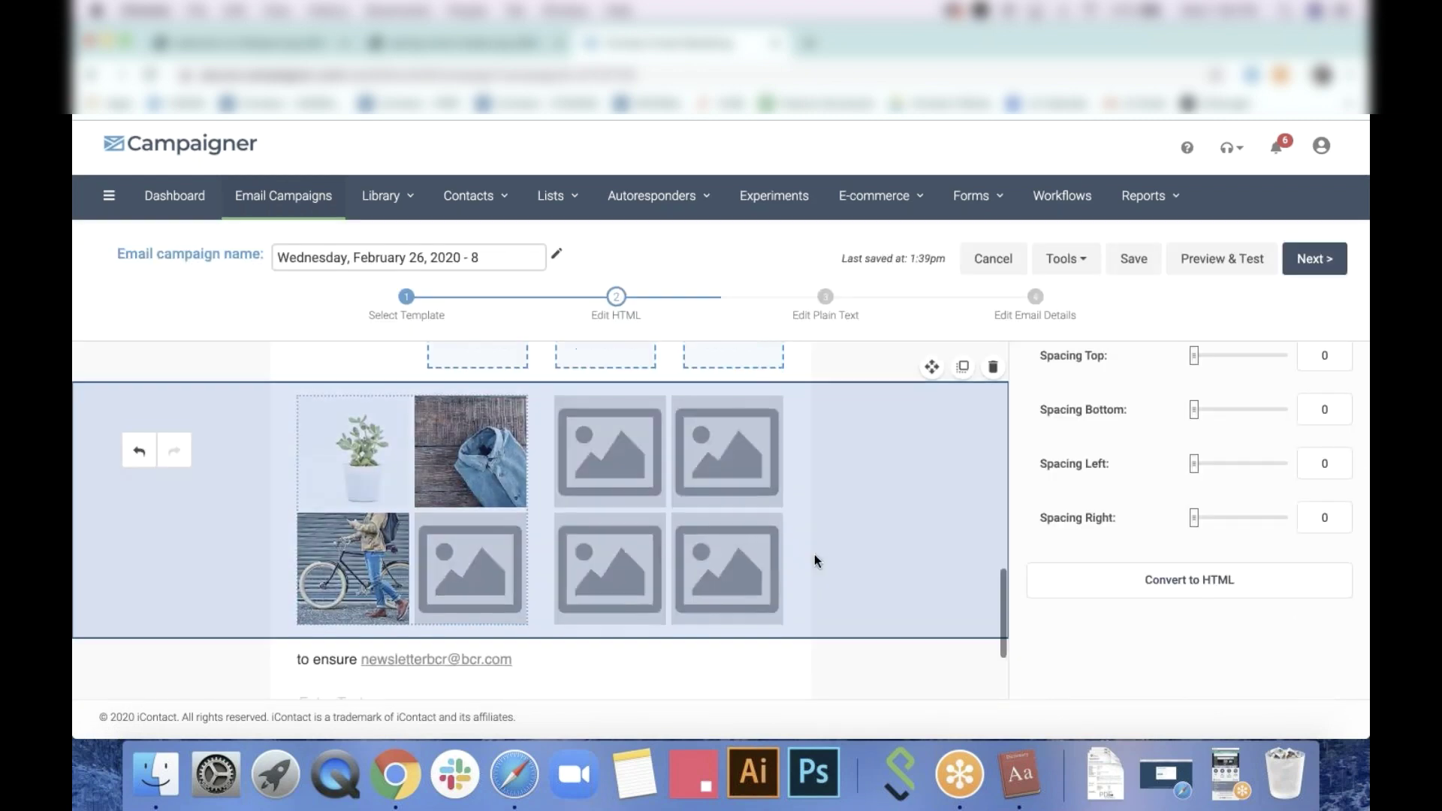
Scroll up to the header and click into the fourth 'Latest' navigation label
scroll(815, 555, "down", 3)
scroll(814, 554, "up", 4)
scroll(814, 555, "down", 3)
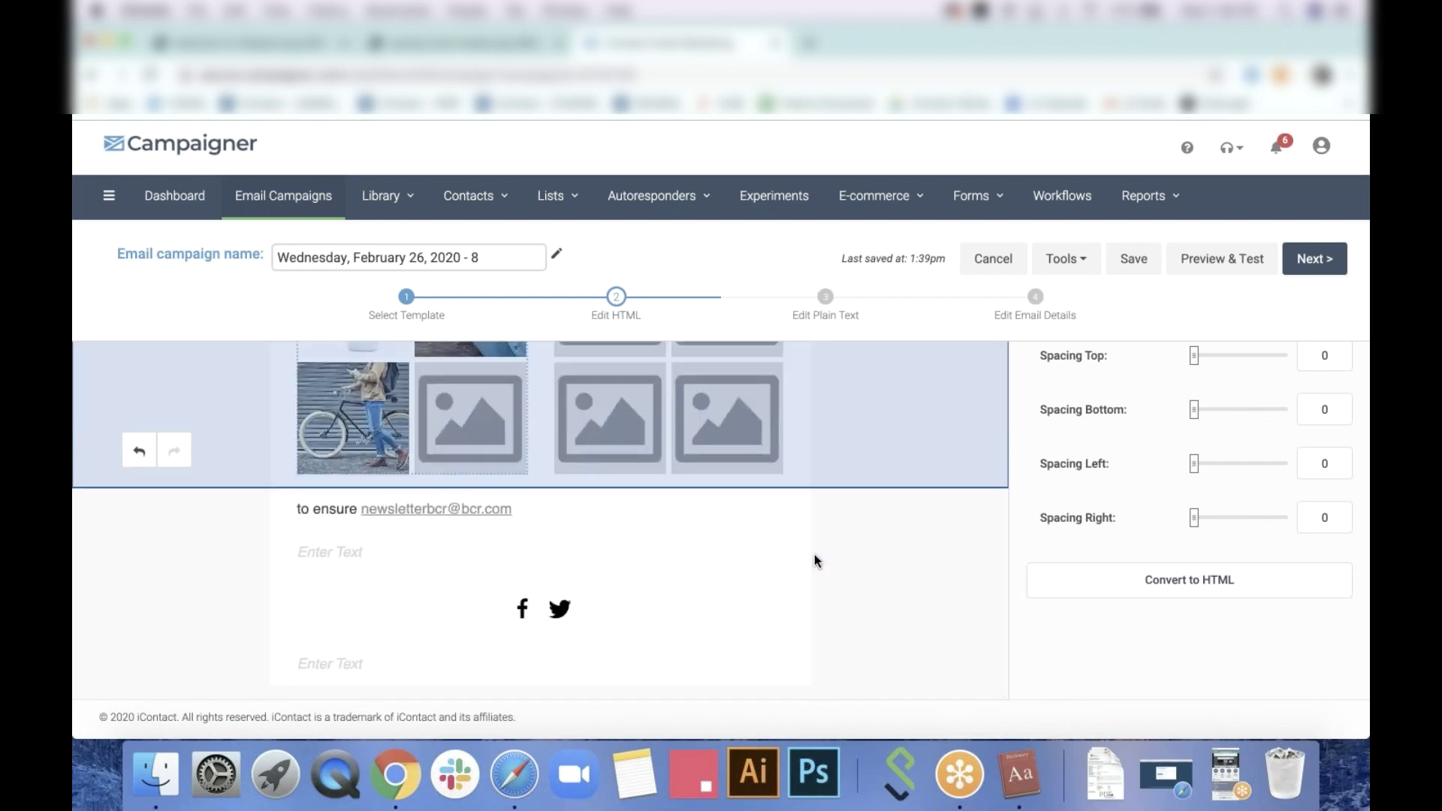
scroll(815, 561, "up", 5)
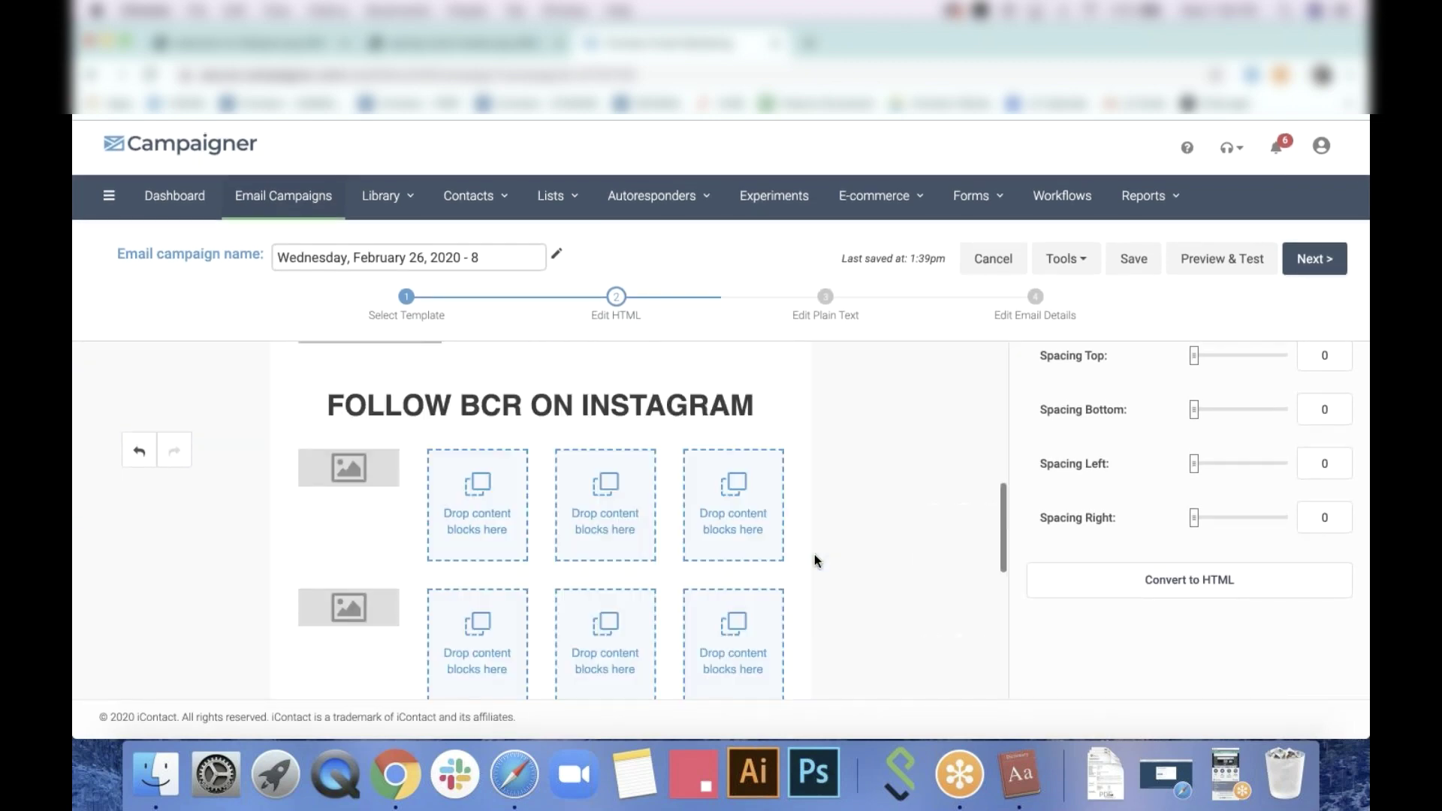
scroll(815, 554, "up", 4)
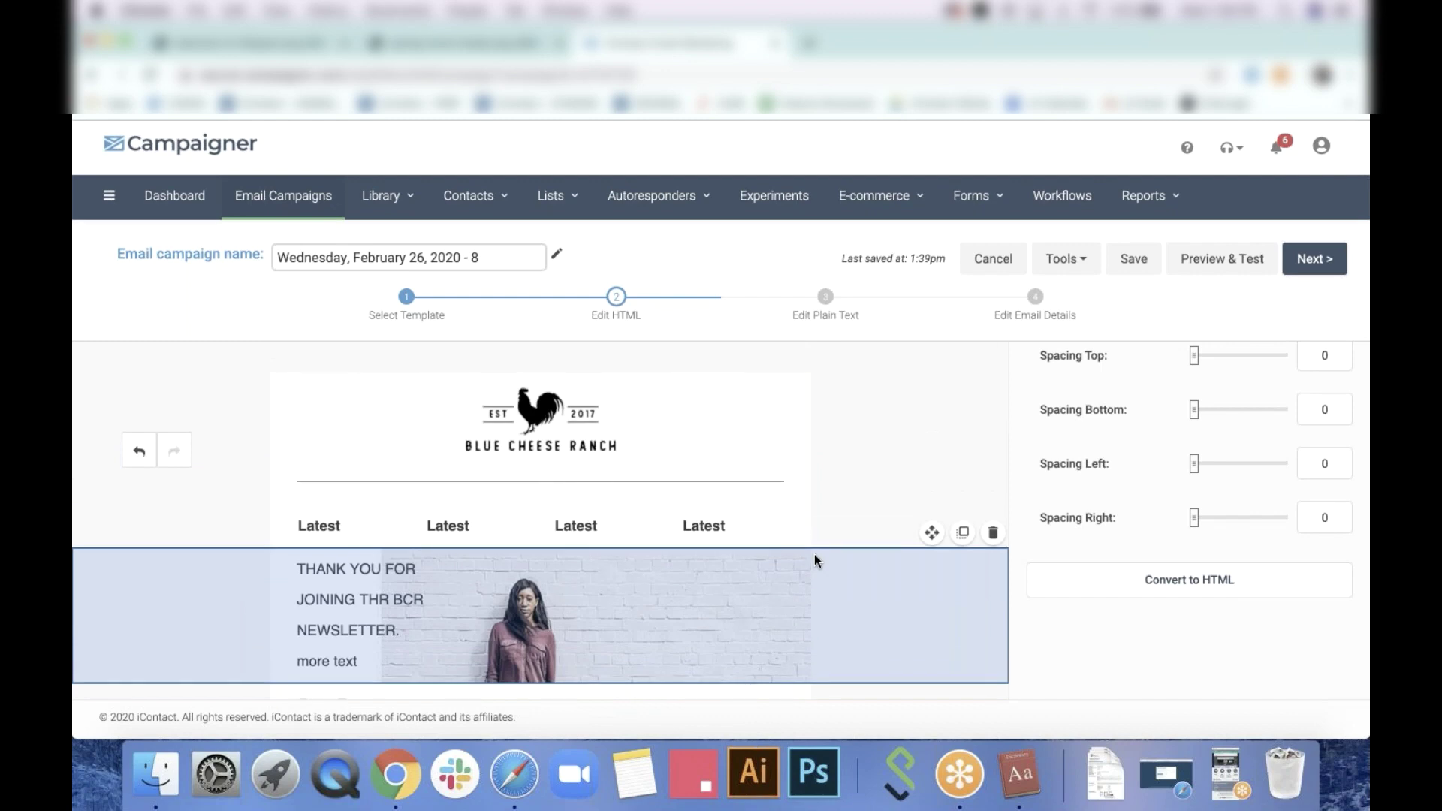
scroll(815, 557, "down", 3)
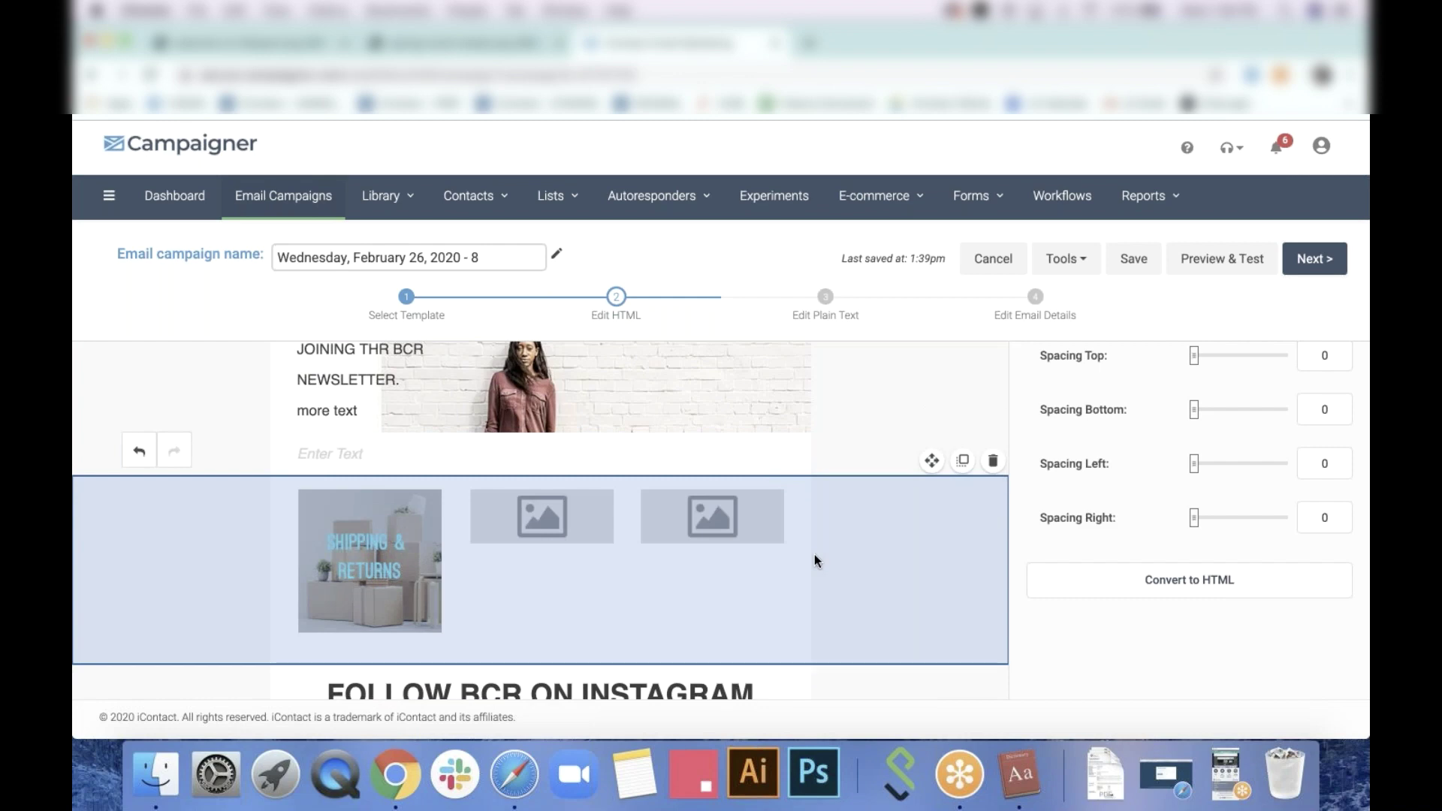
left_click(814, 555)
scroll(751, 552, "up", 3)
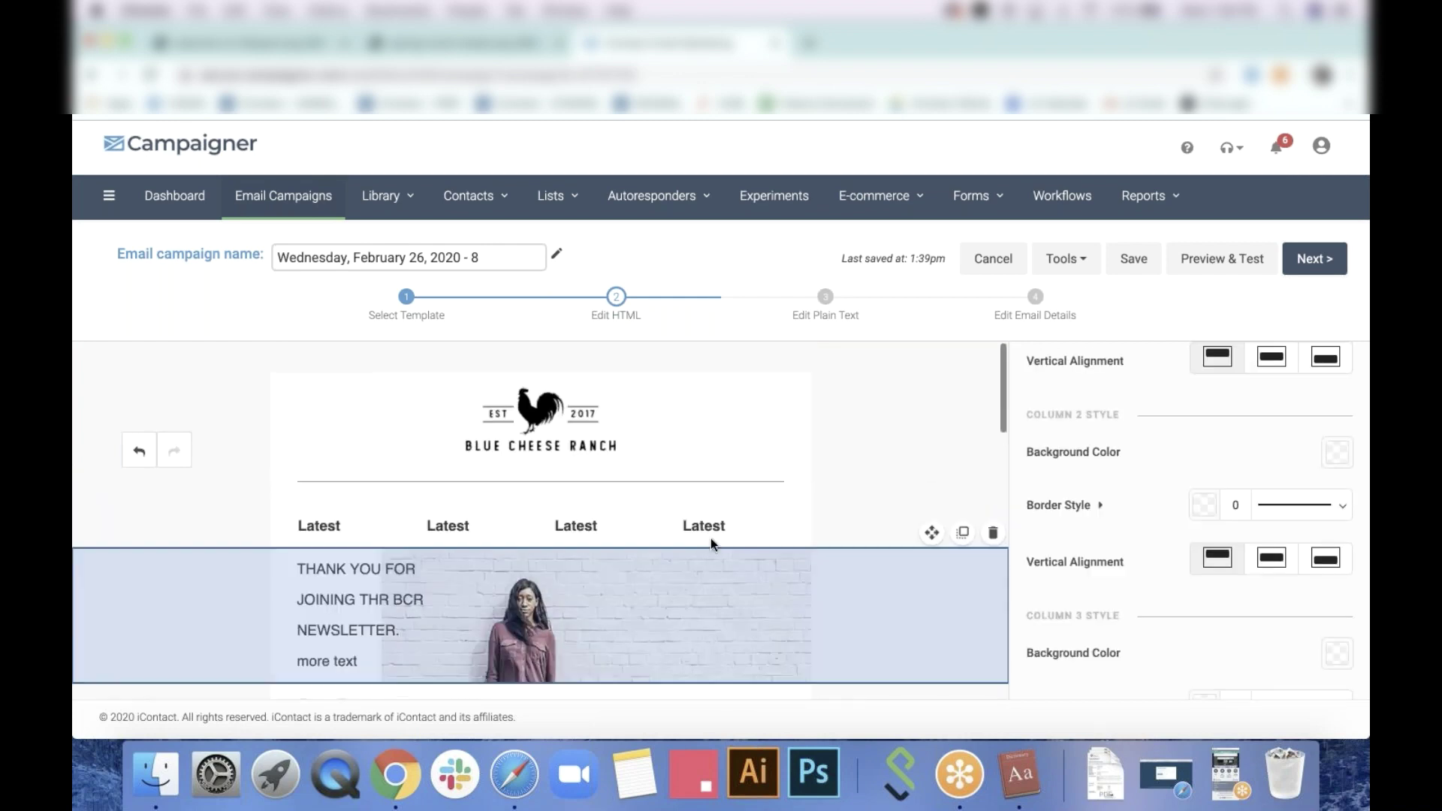
left_click(733, 523)
left_click_drag(735, 602, 624, 601)
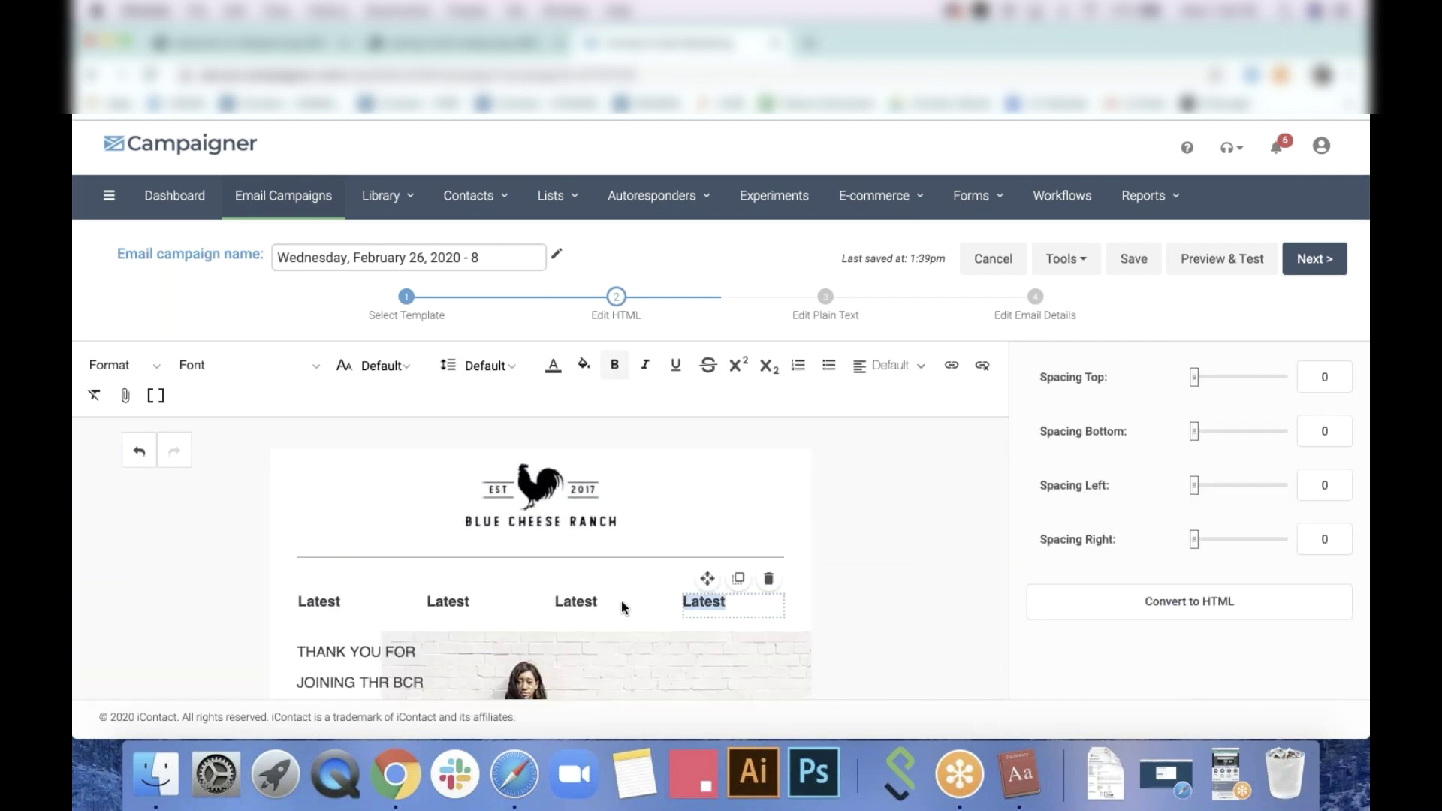
left_click(951, 365)
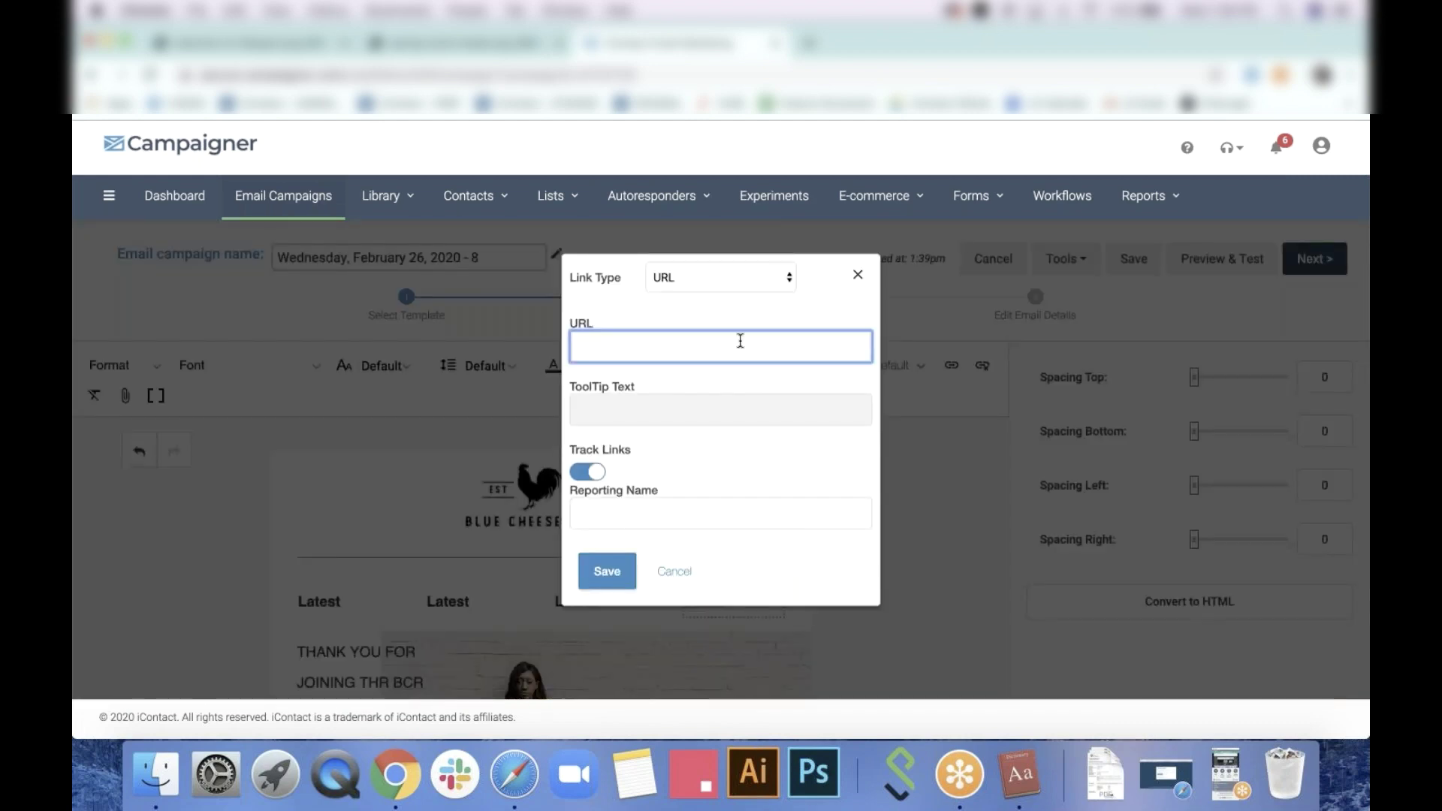
type("www.example.com")
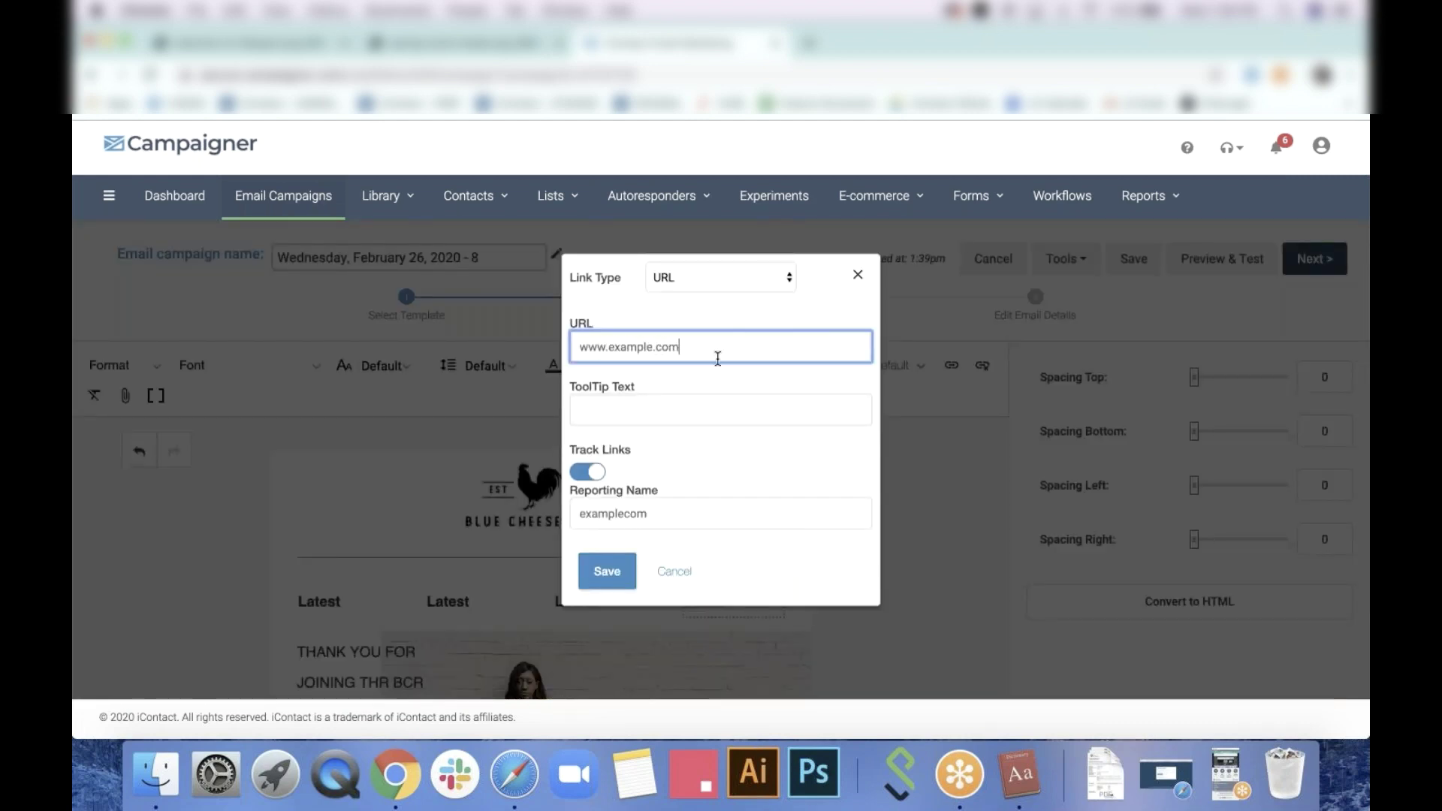
left_click(605, 571)
scroll(931, 596, "down", 10)
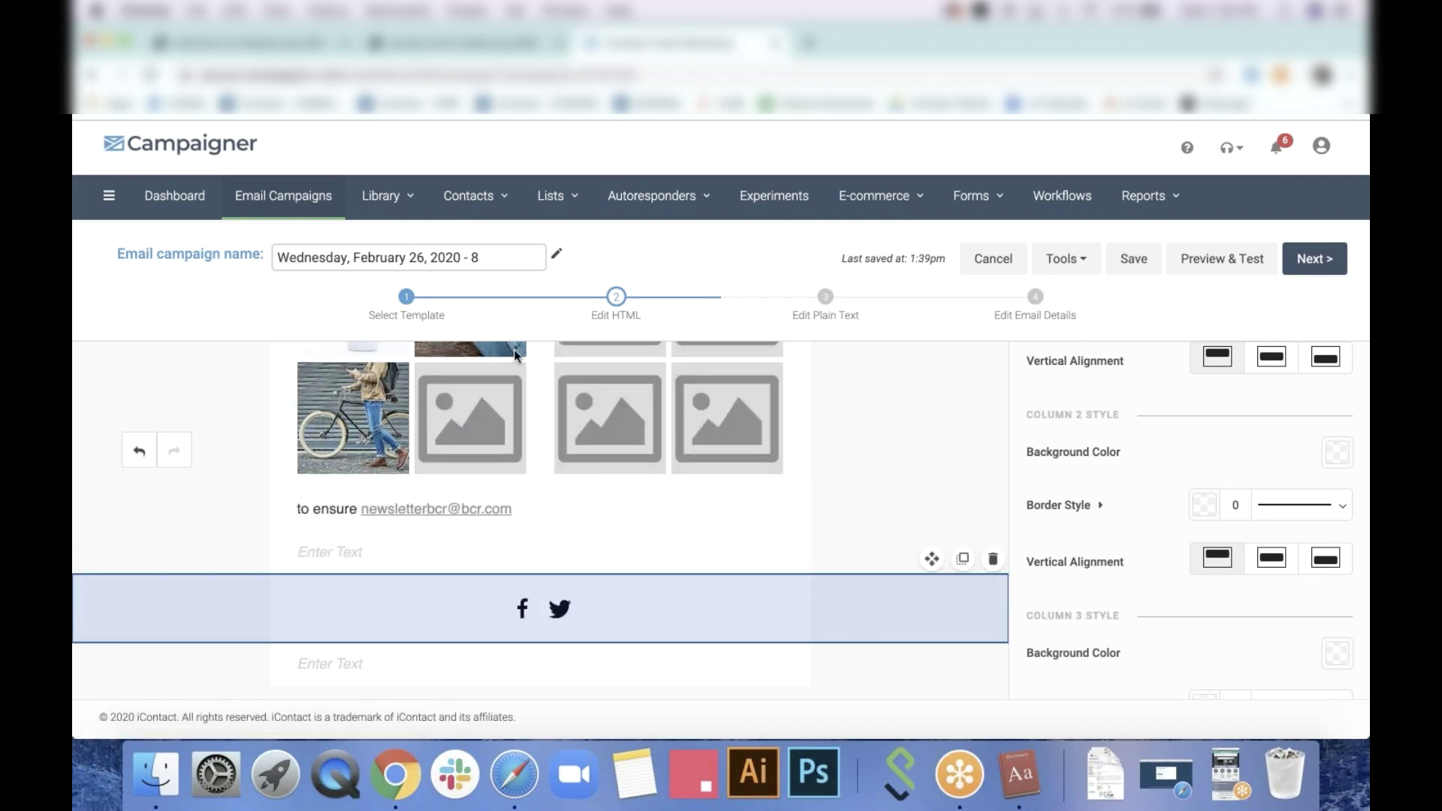
left_click(256, 199)
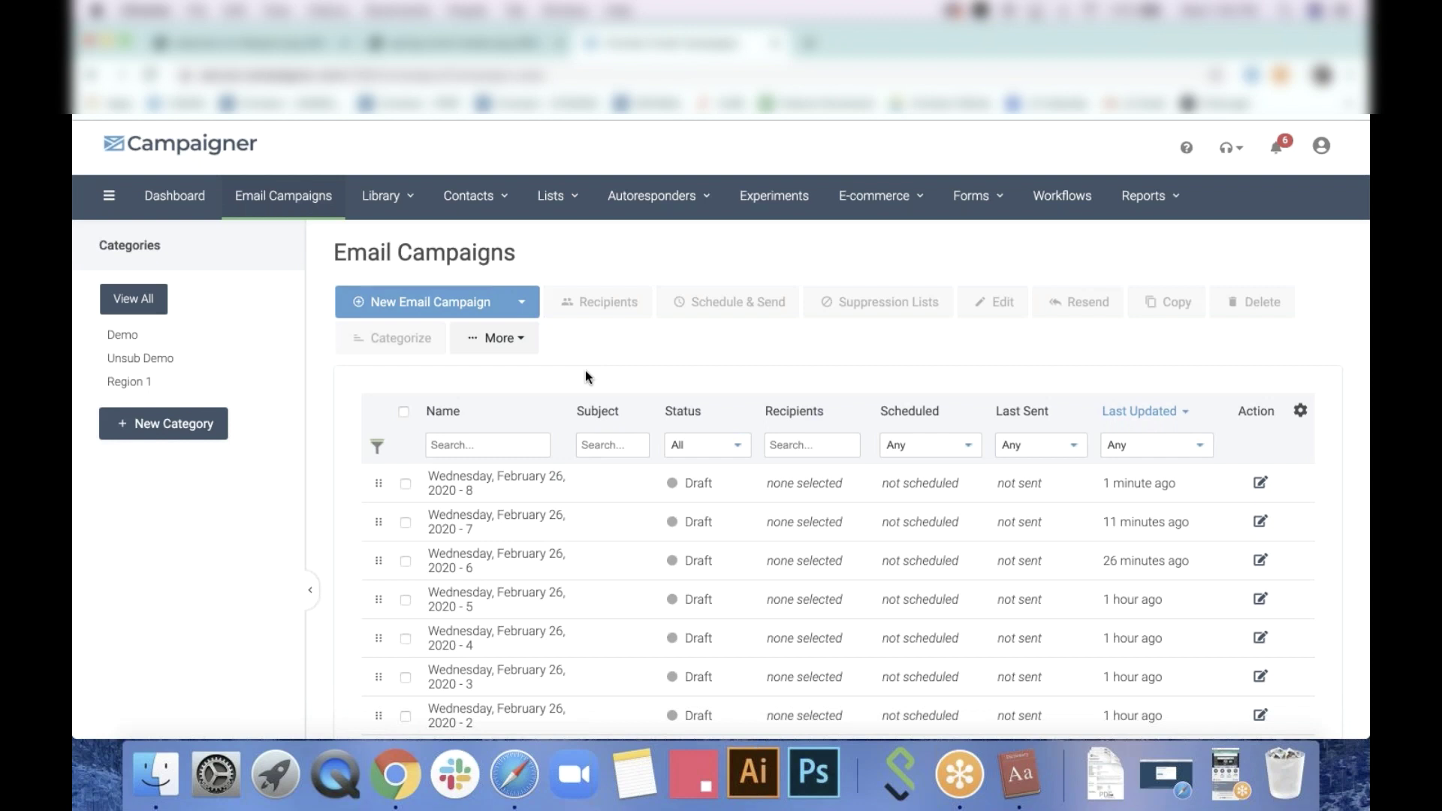
Open 'Welcome/Thank You Email (finished version)' from the campaign list in the editor
scroll(630, 368, "down", 5)
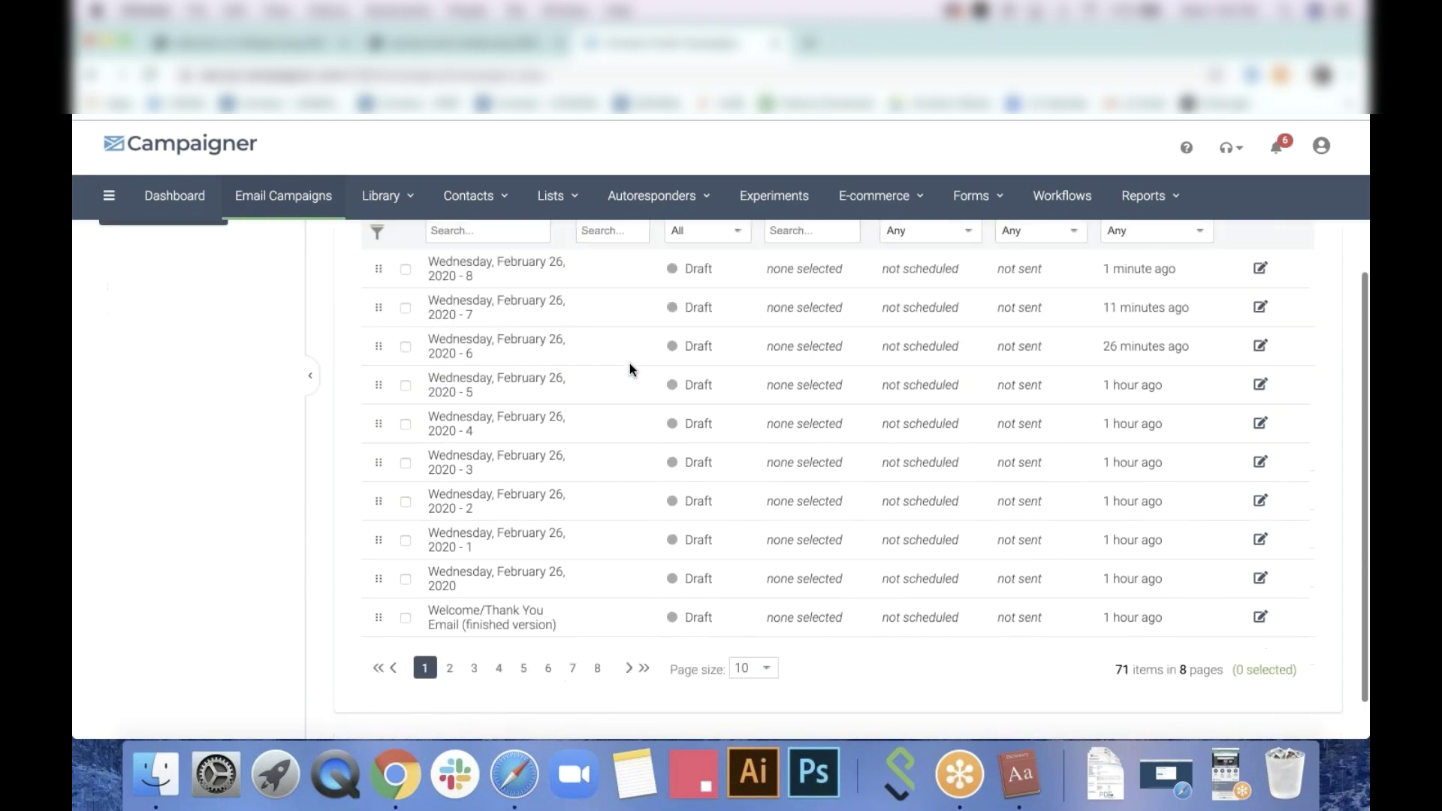
left_click(500, 605)
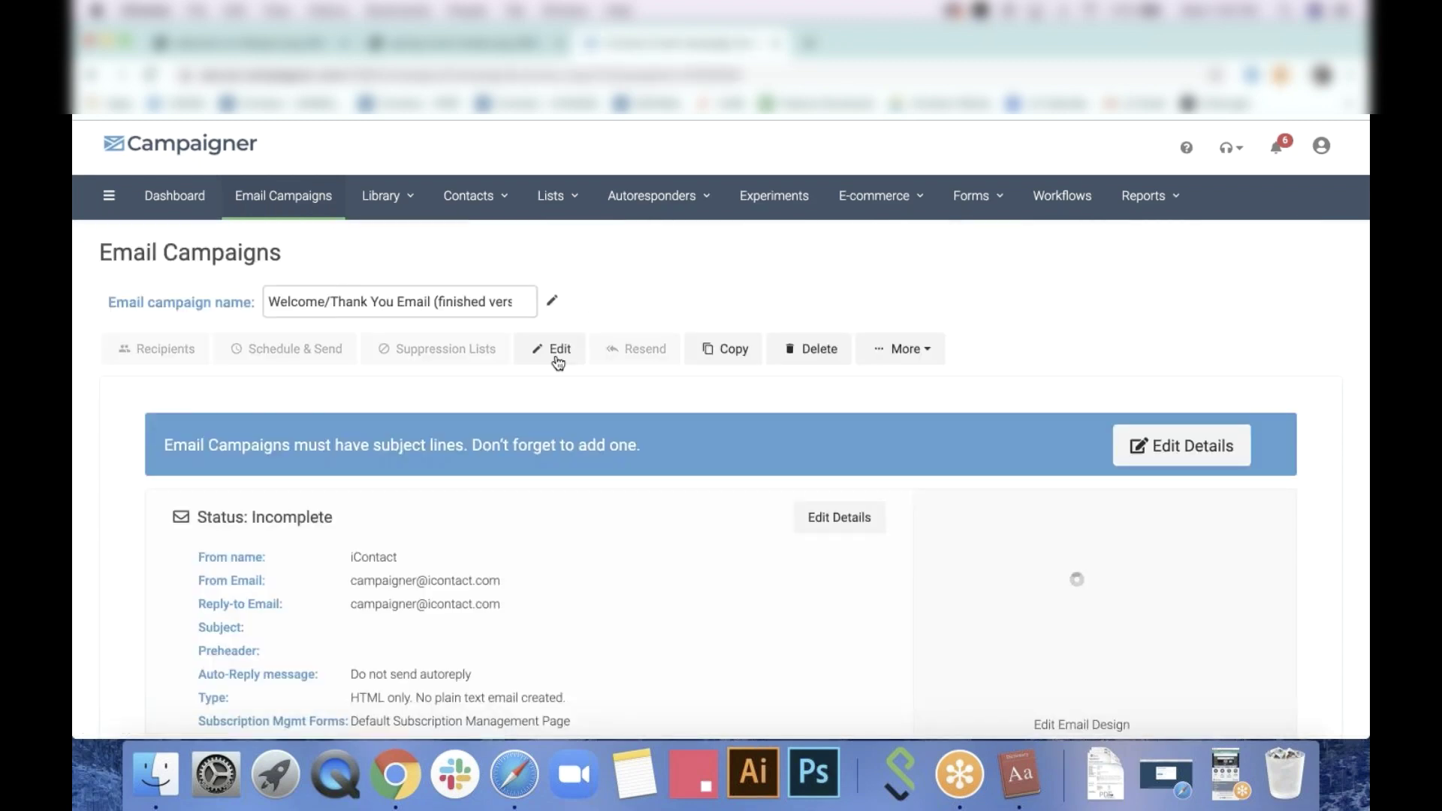
left_click(557, 363)
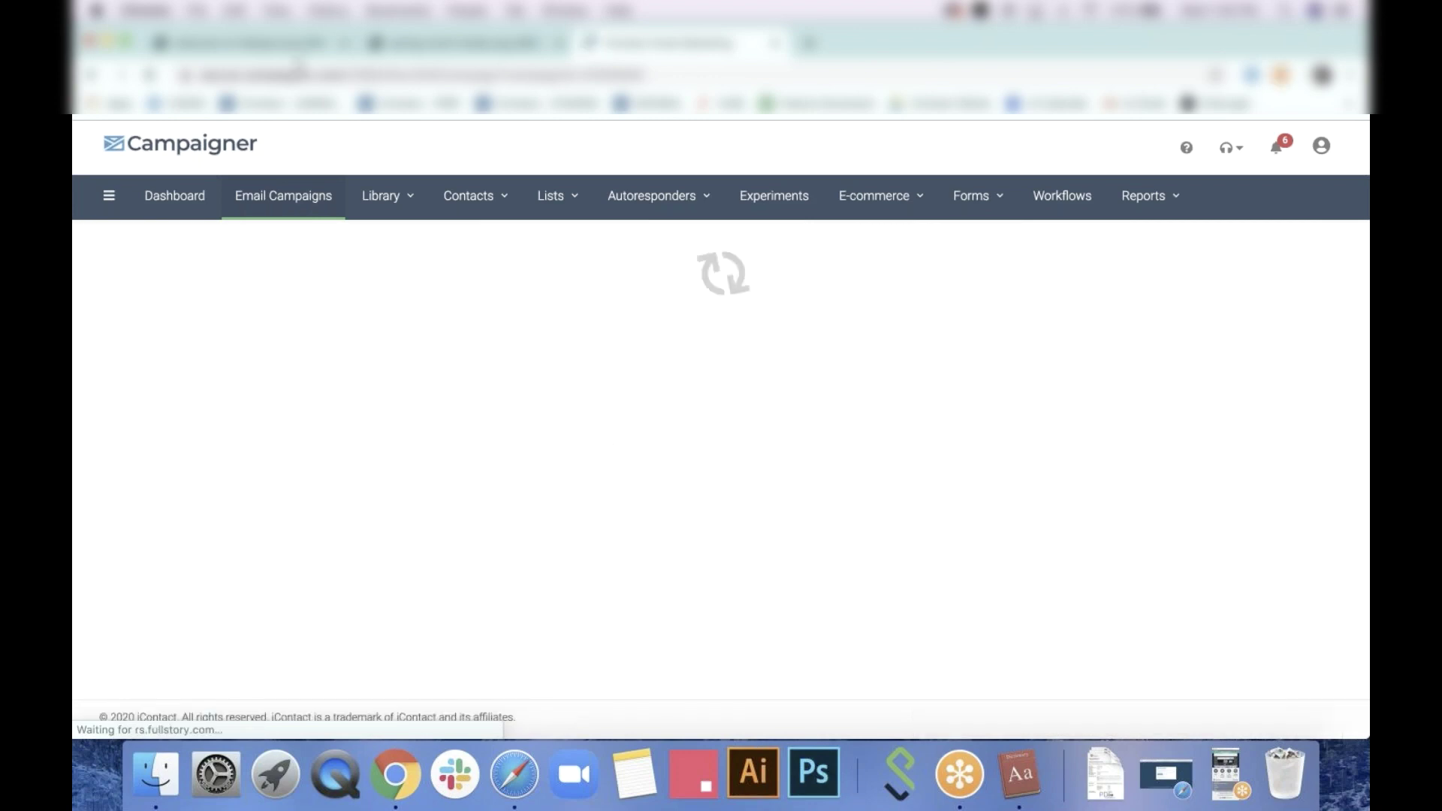
scroll(434, 399, "up", 10)
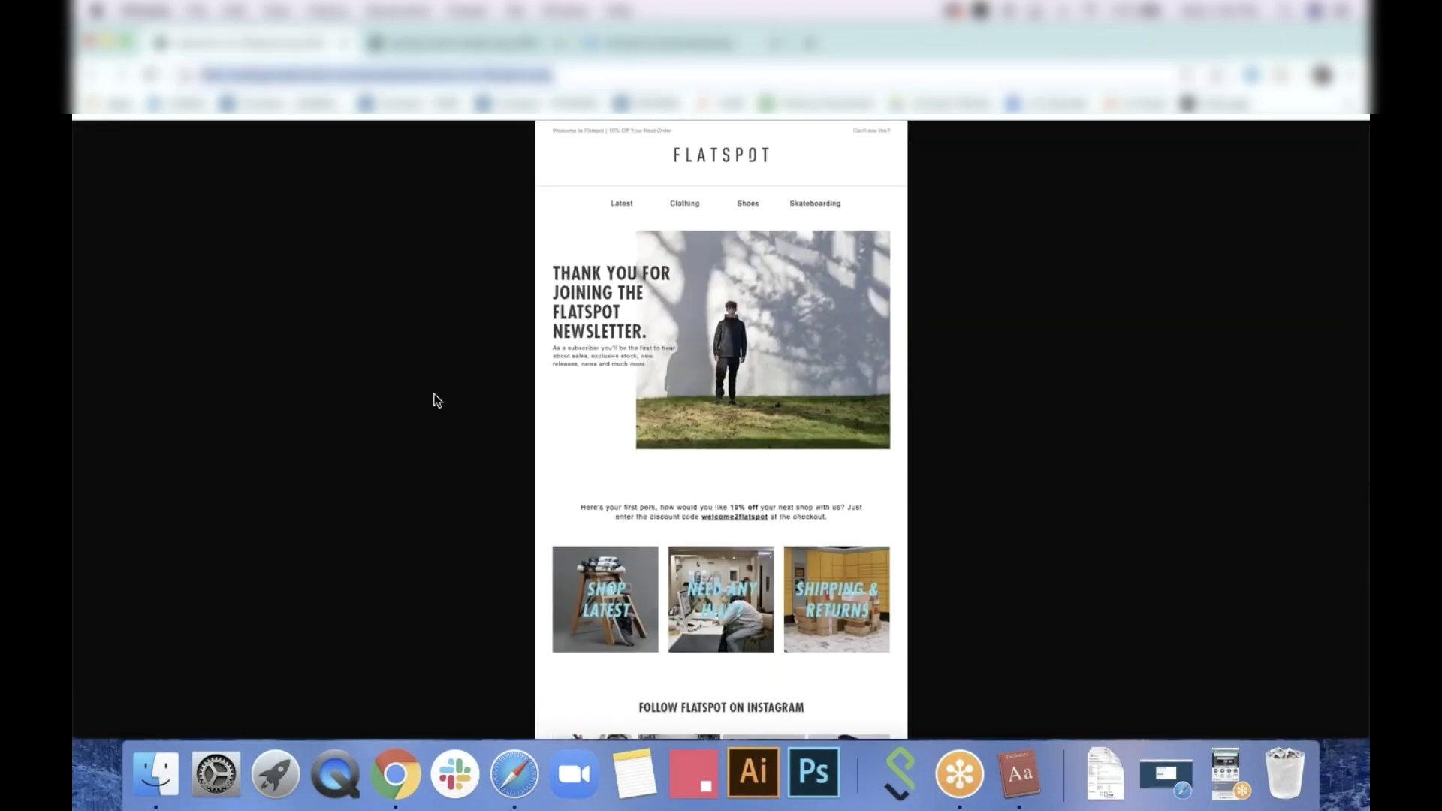
scroll(434, 399, "down", 10)
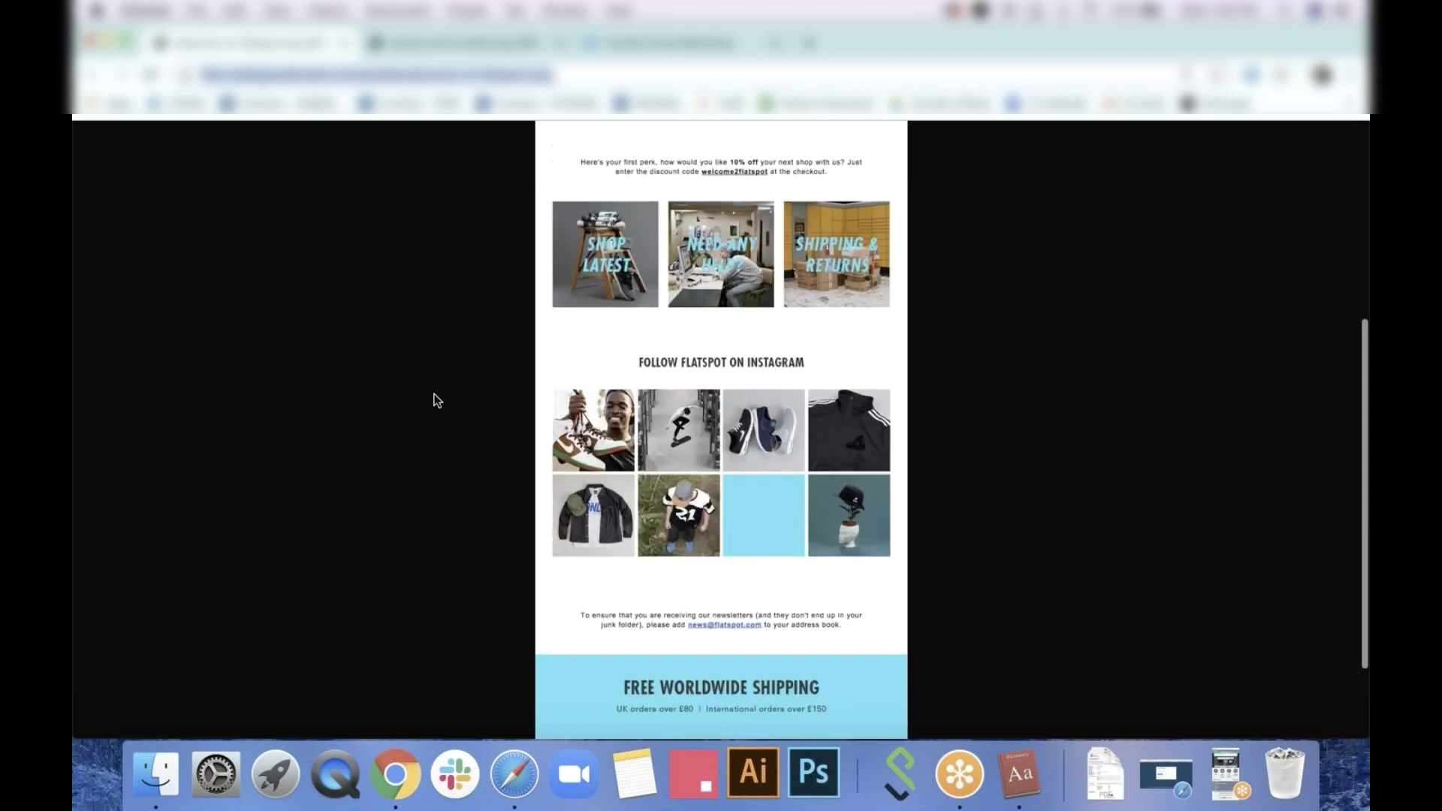
scroll(434, 400, "up", 10)
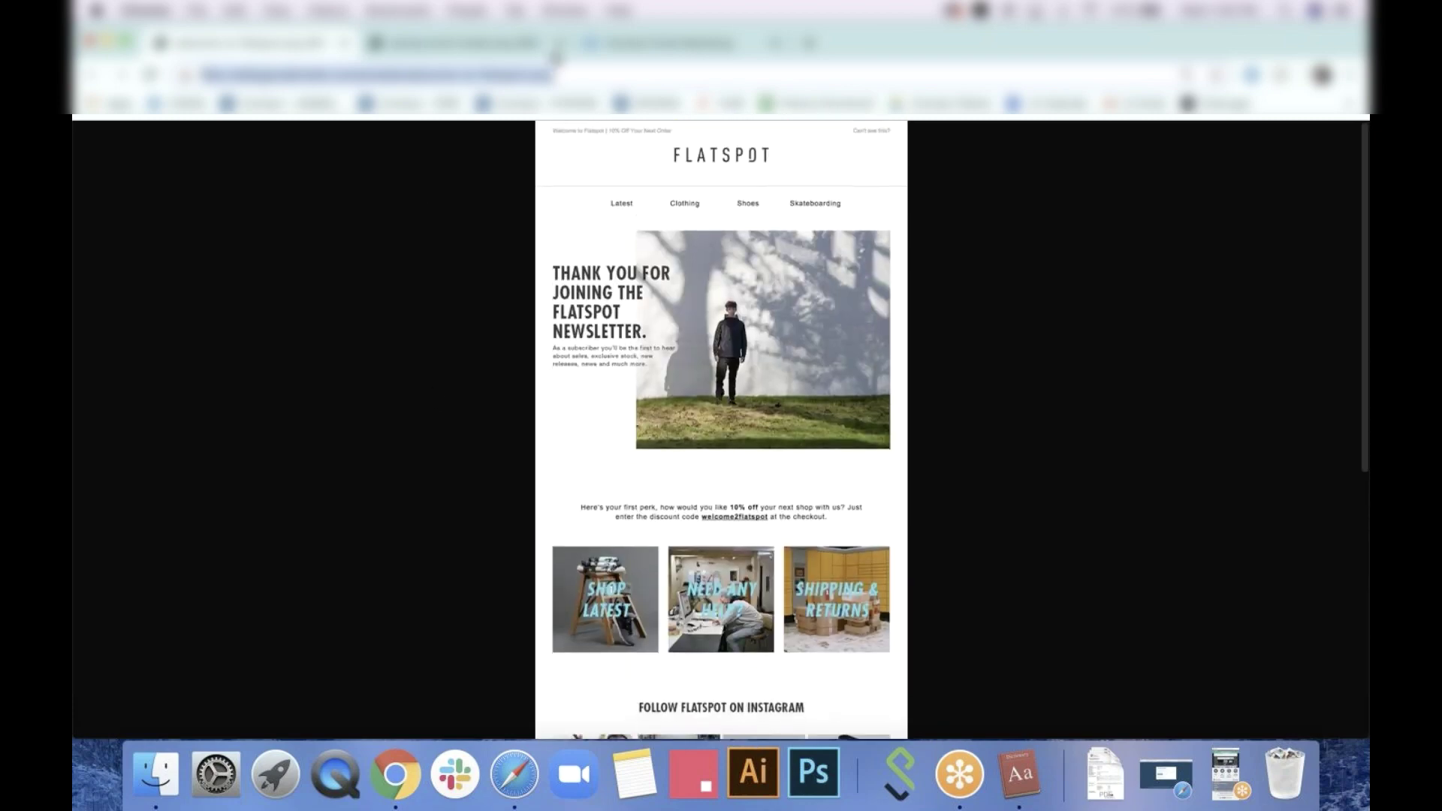
left_click(622, 45)
Scroll through the finished email's sections, then switch to the Flatspot reference email tab
scroll(945, 521, "down", 2)
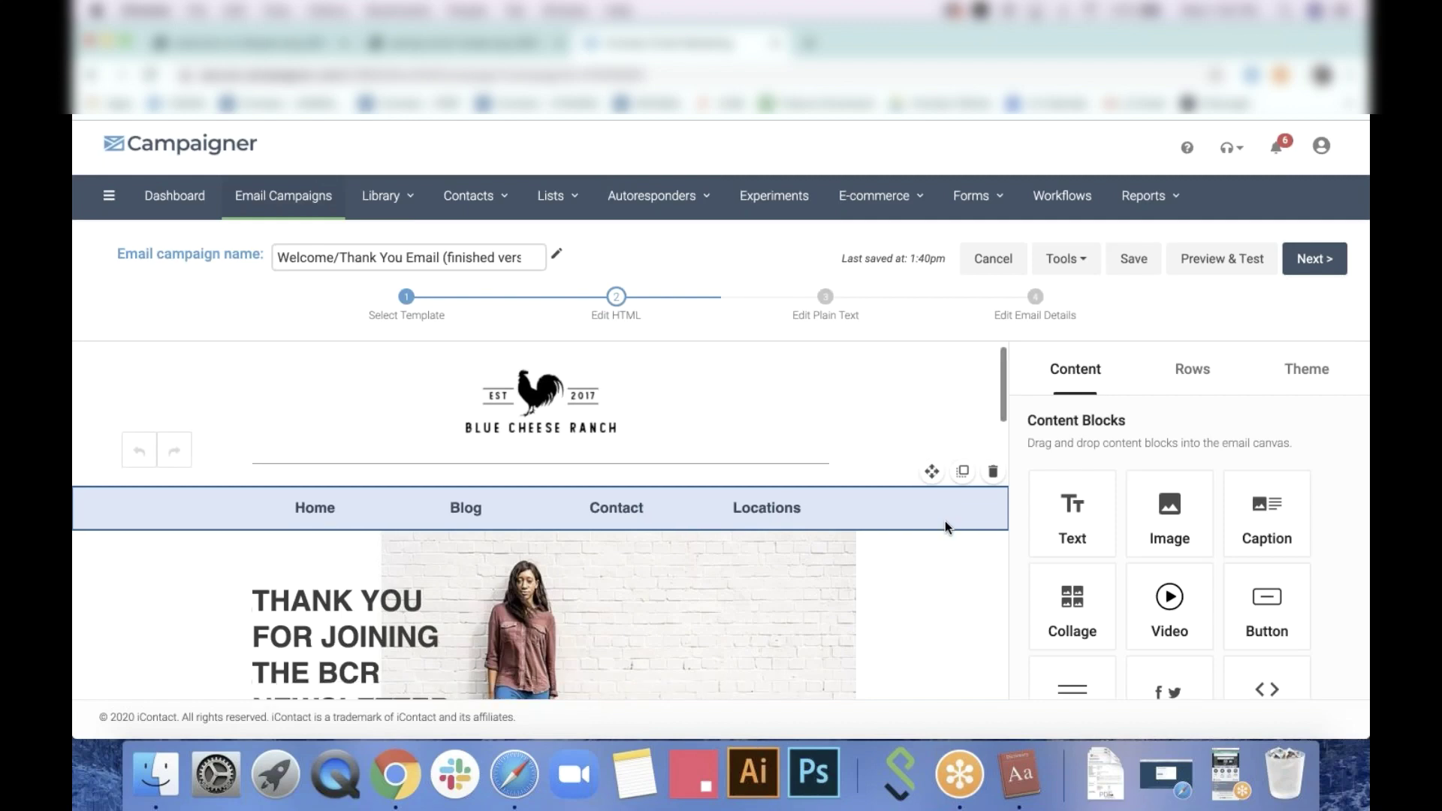
scroll(945, 520, "down", 5)
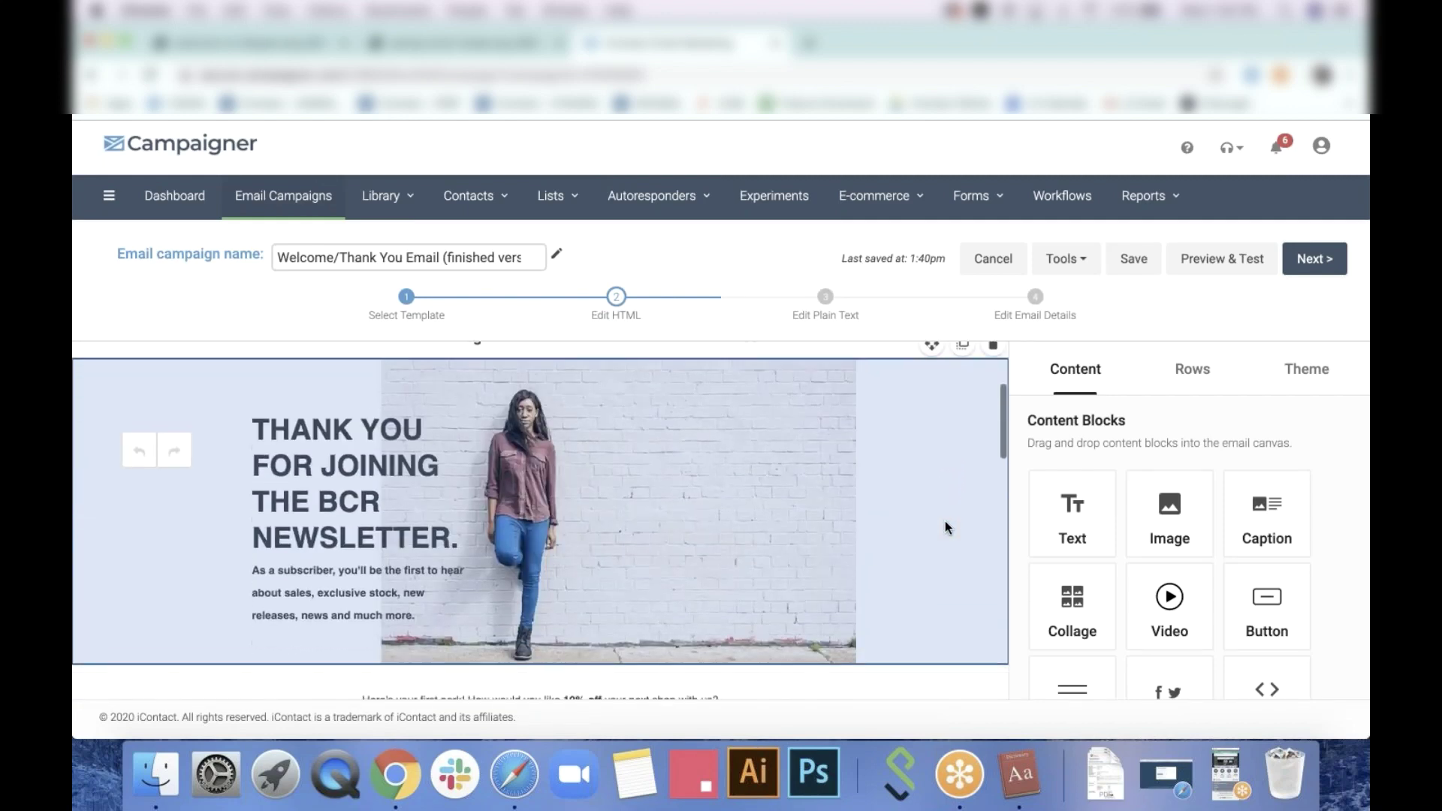
scroll(852, 494, "down", 3)
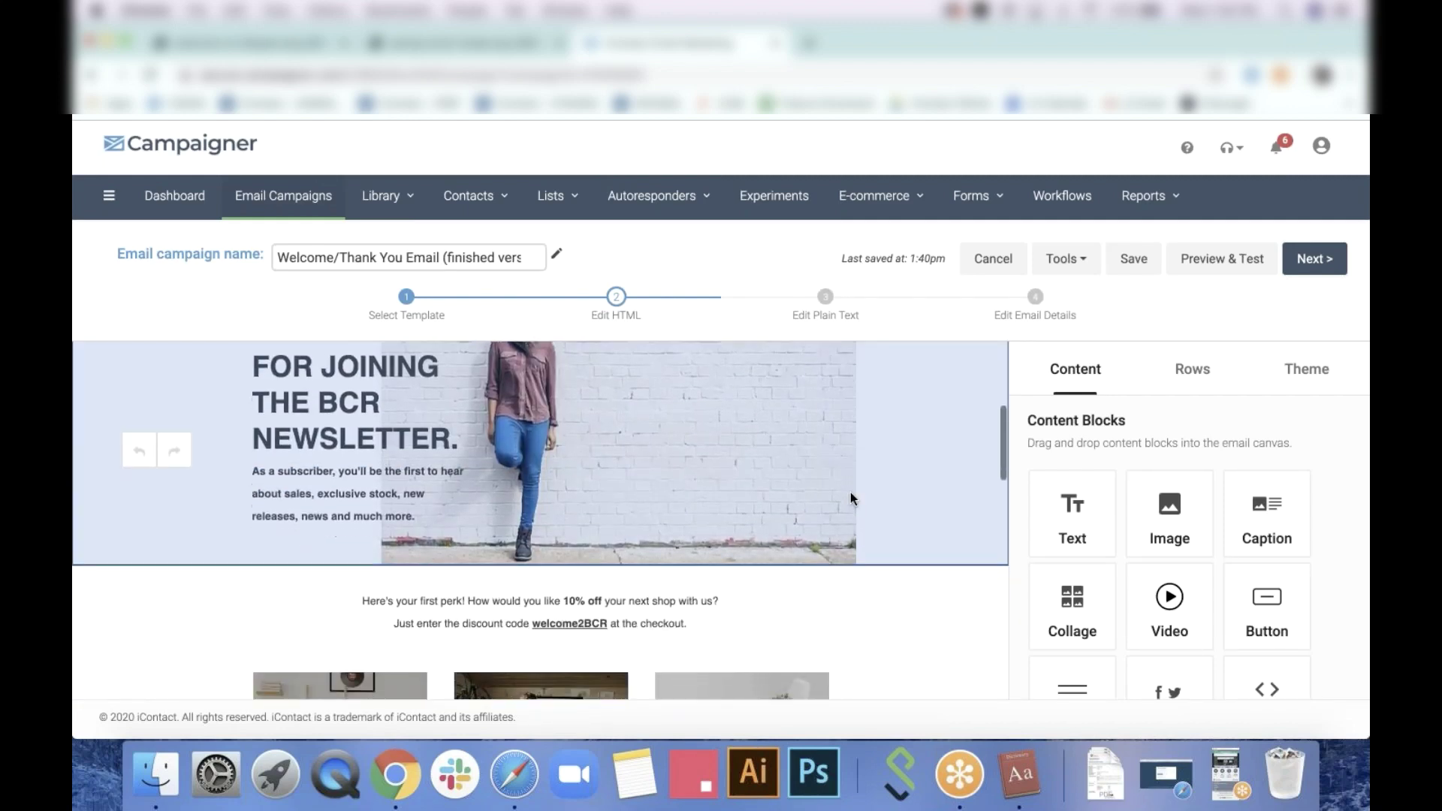
scroll(852, 496, "down", 3)
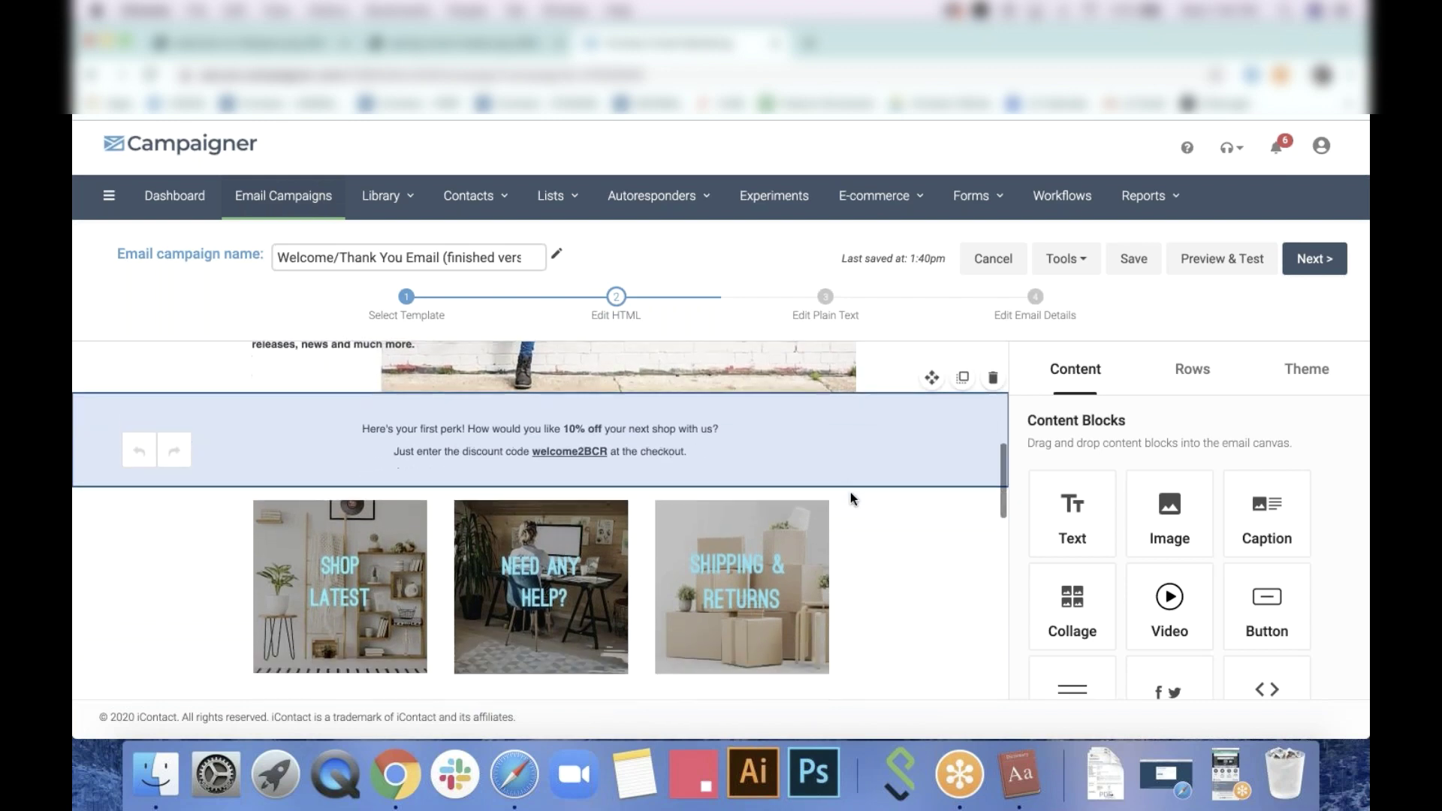
scroll(851, 497, "down", 4)
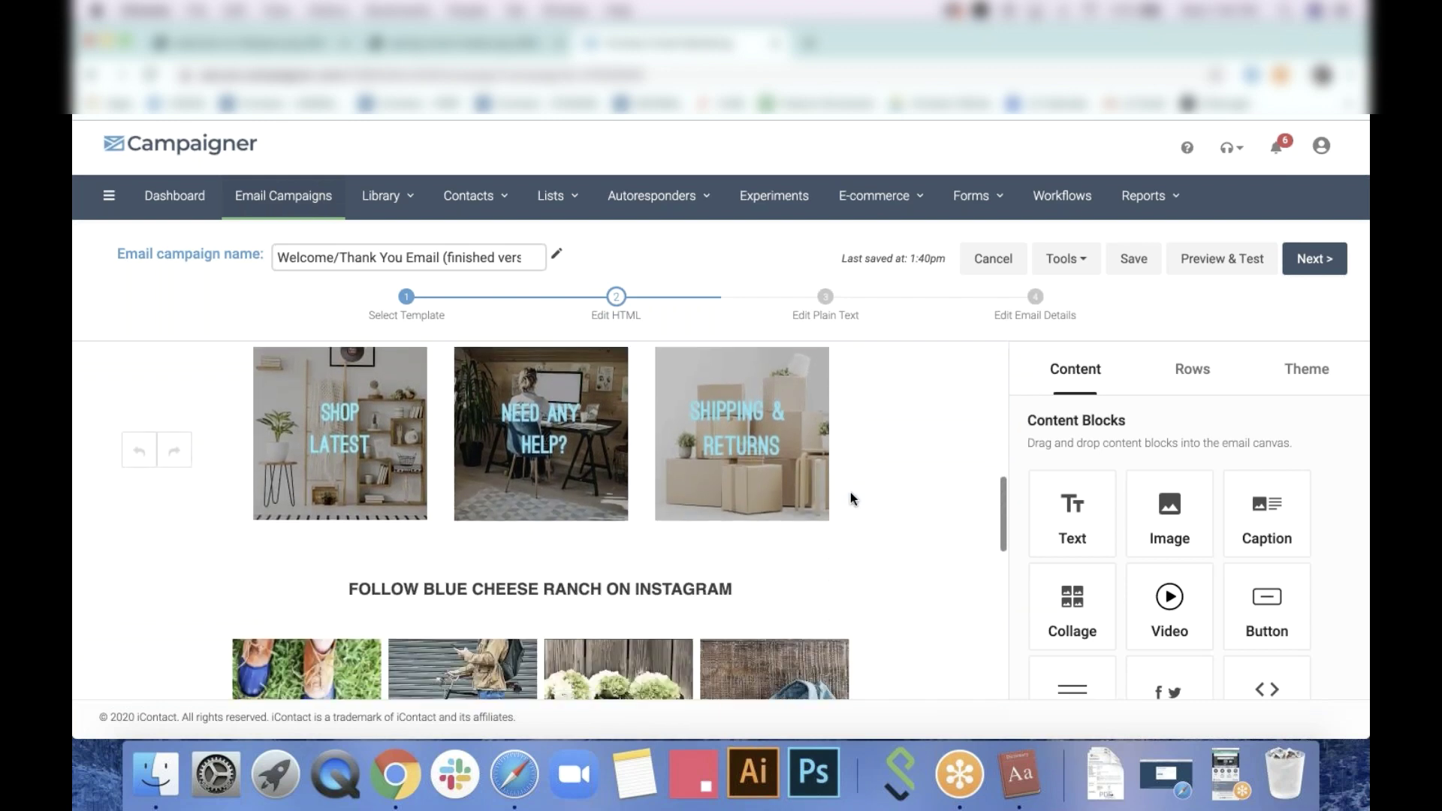
scroll(851, 496, "down", 5)
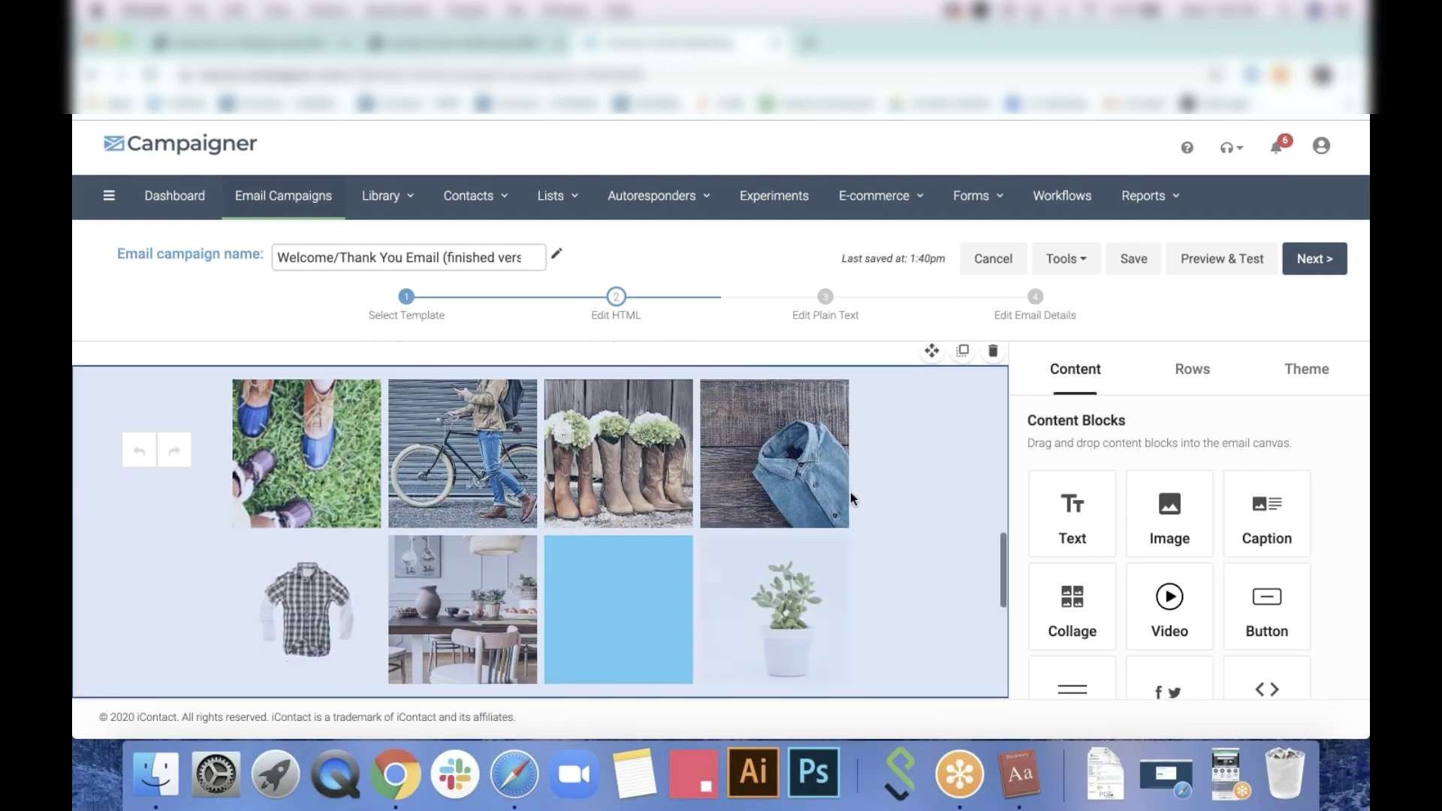
scroll(850, 497, "down", 5)
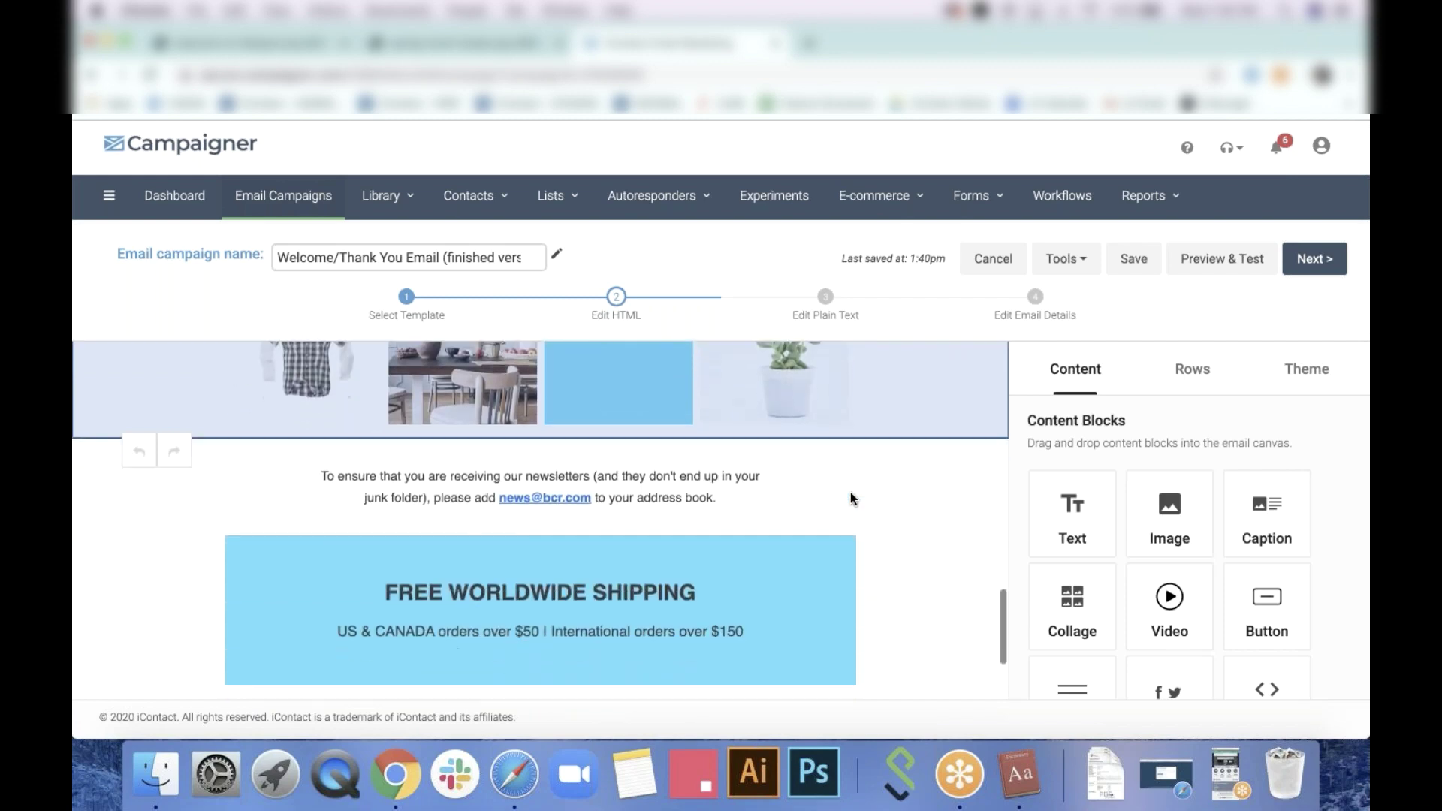
scroll(851, 497, "down", 2)
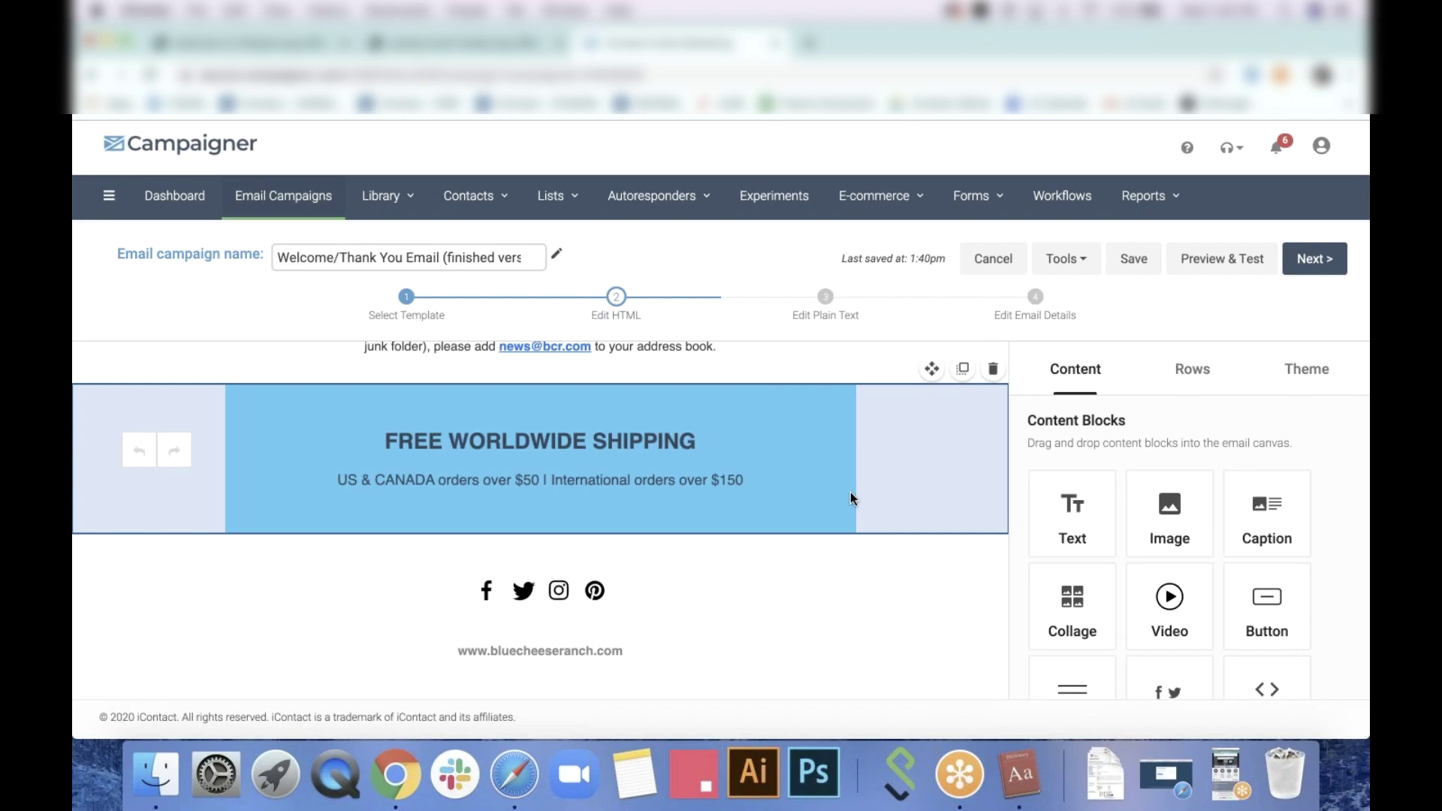
scroll(851, 496, "up", 10)
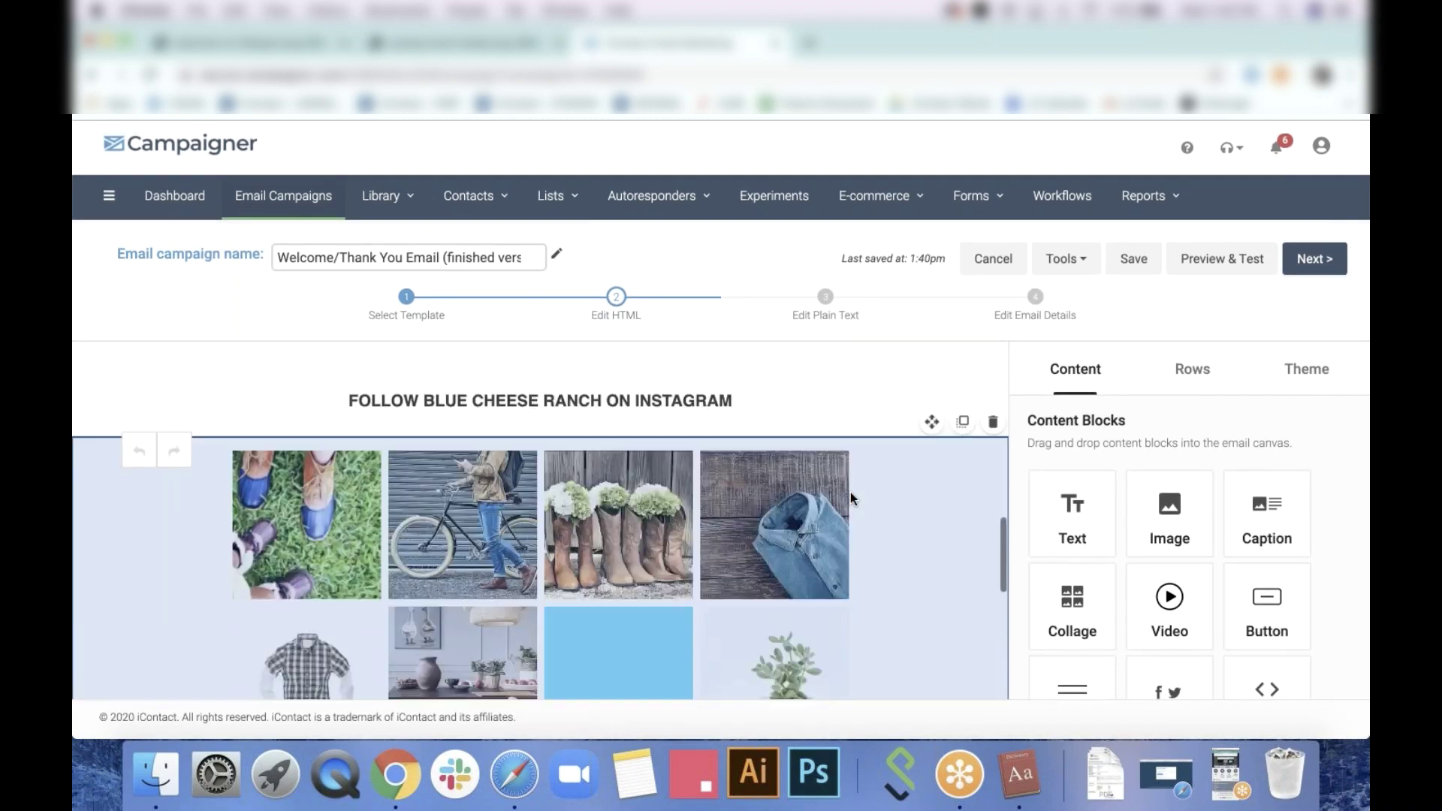
scroll(851, 497, "up", 5)
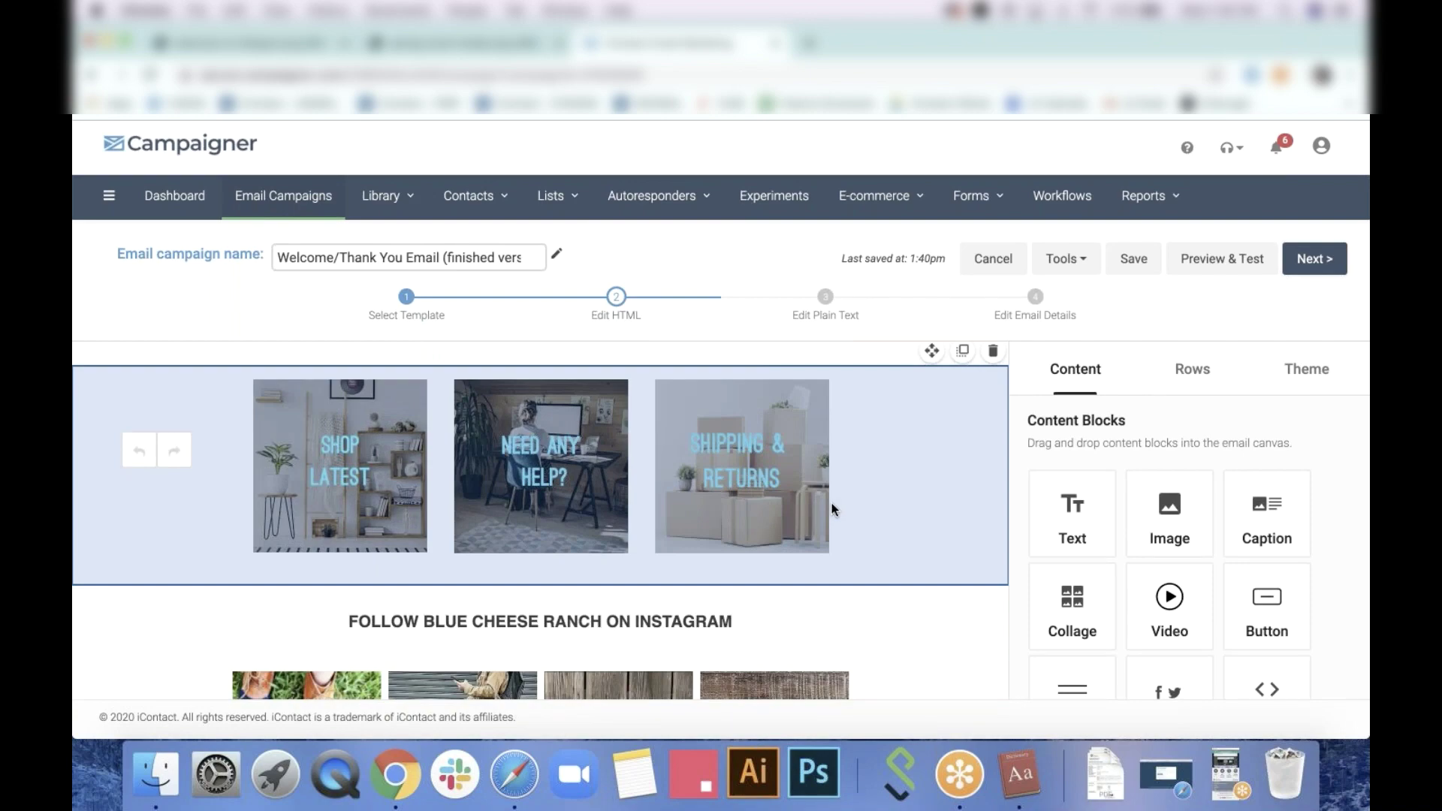
scroll(832, 503, "down", 8)
scroll(813, 533, "down", 3)
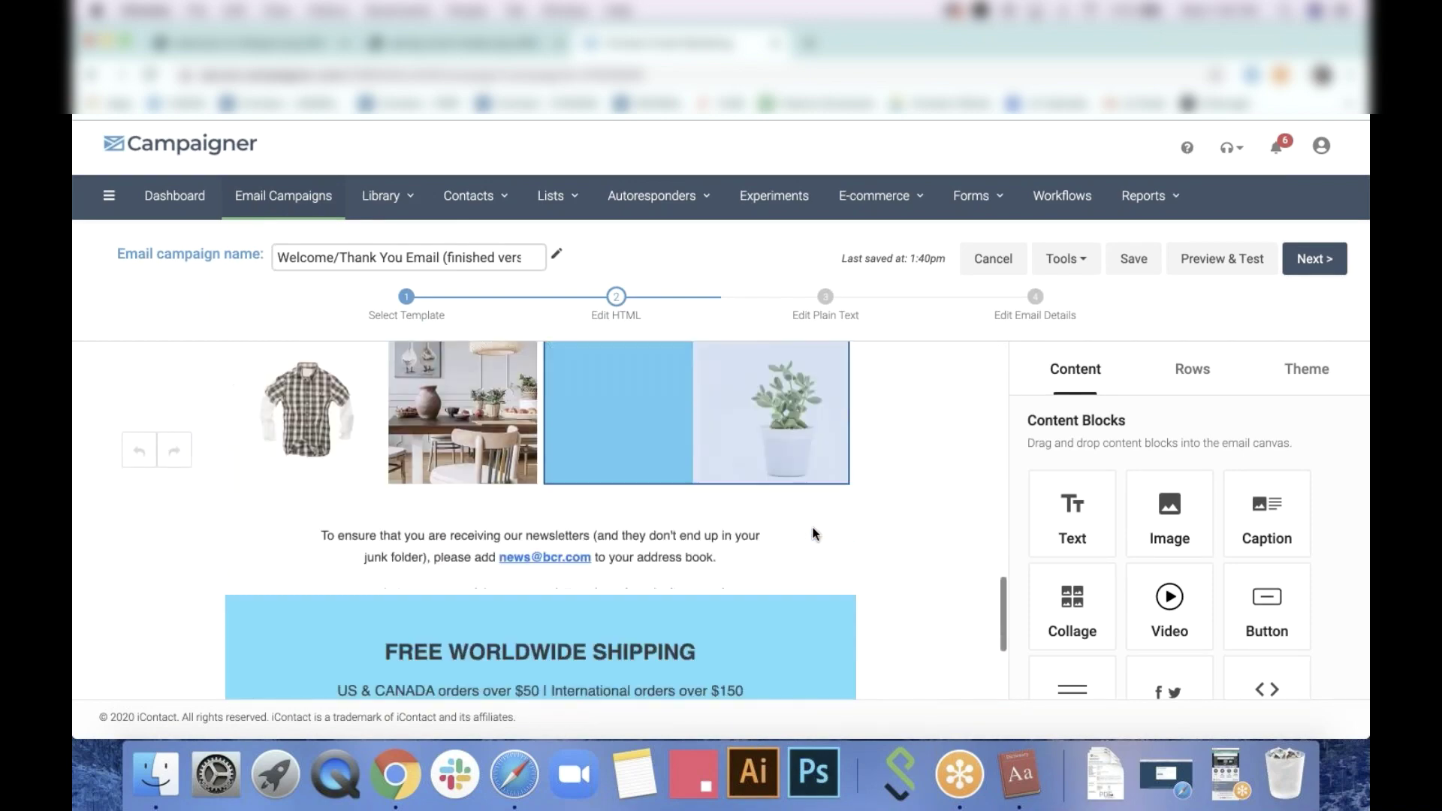
scroll(534, 498, "up", 10)
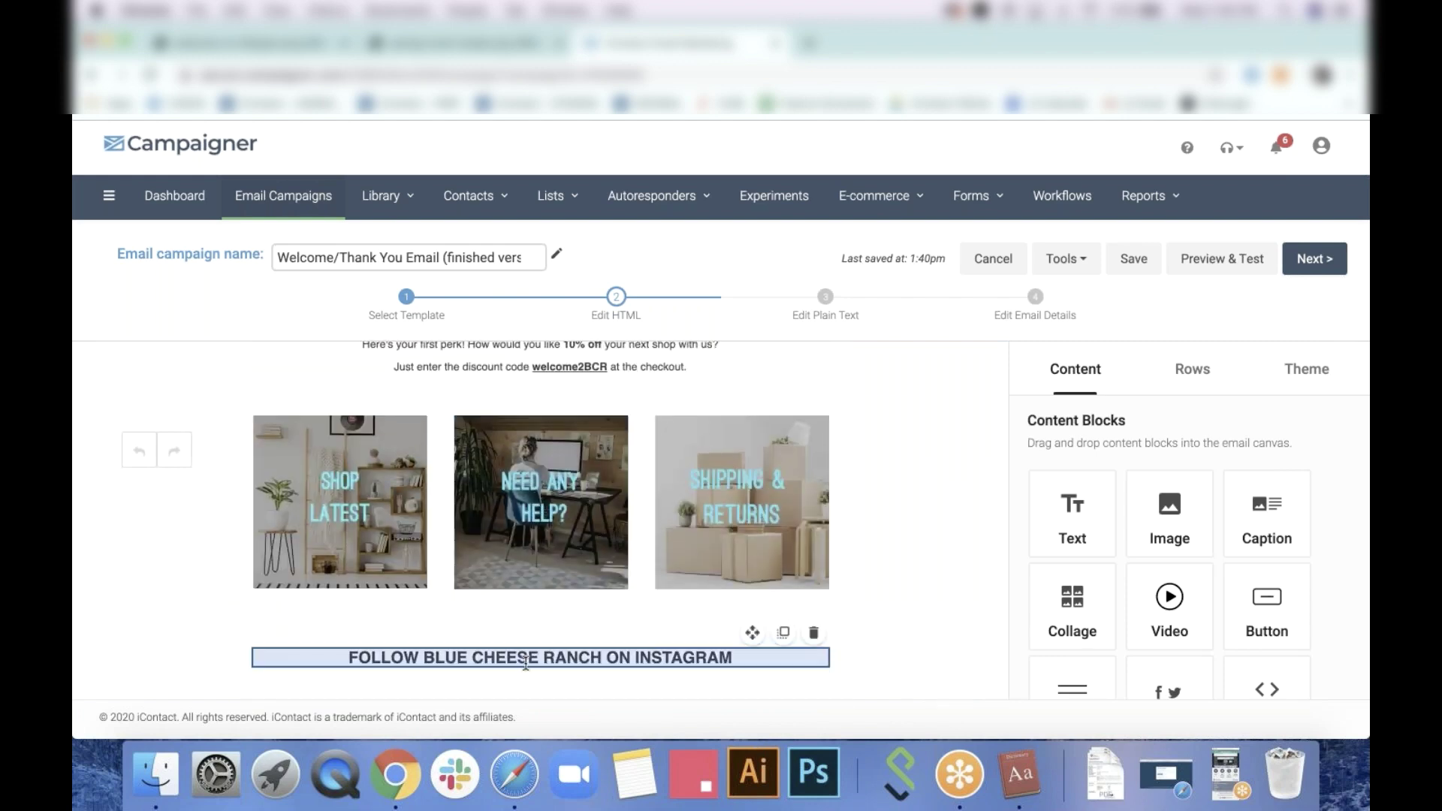
scroll(525, 661, "up", 5)
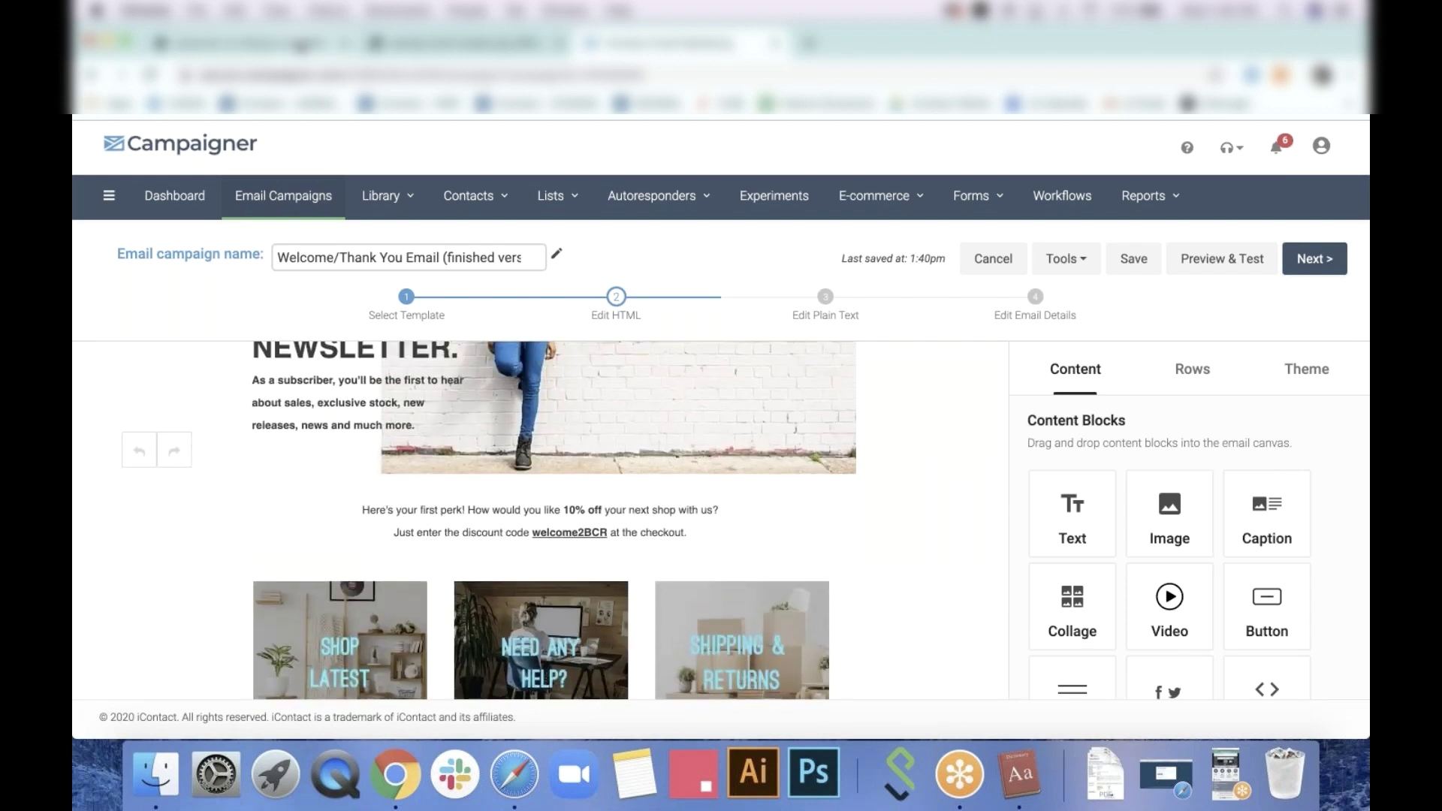
key("ctrl+shift+Tab")
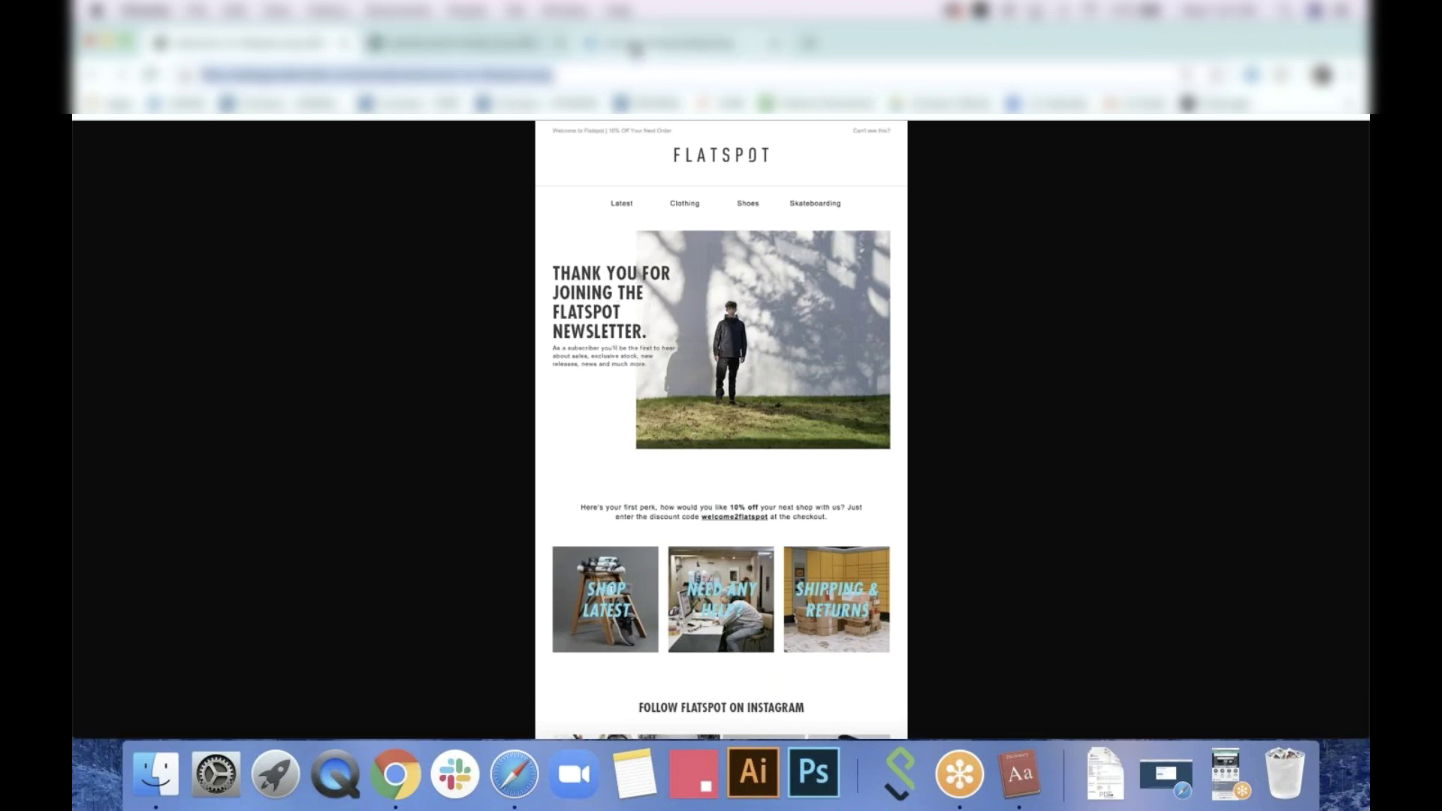
Select the whole hero heading and try setting it in the Oswald font
left_click(635, 47)
scroll(382, 408, "up", 3)
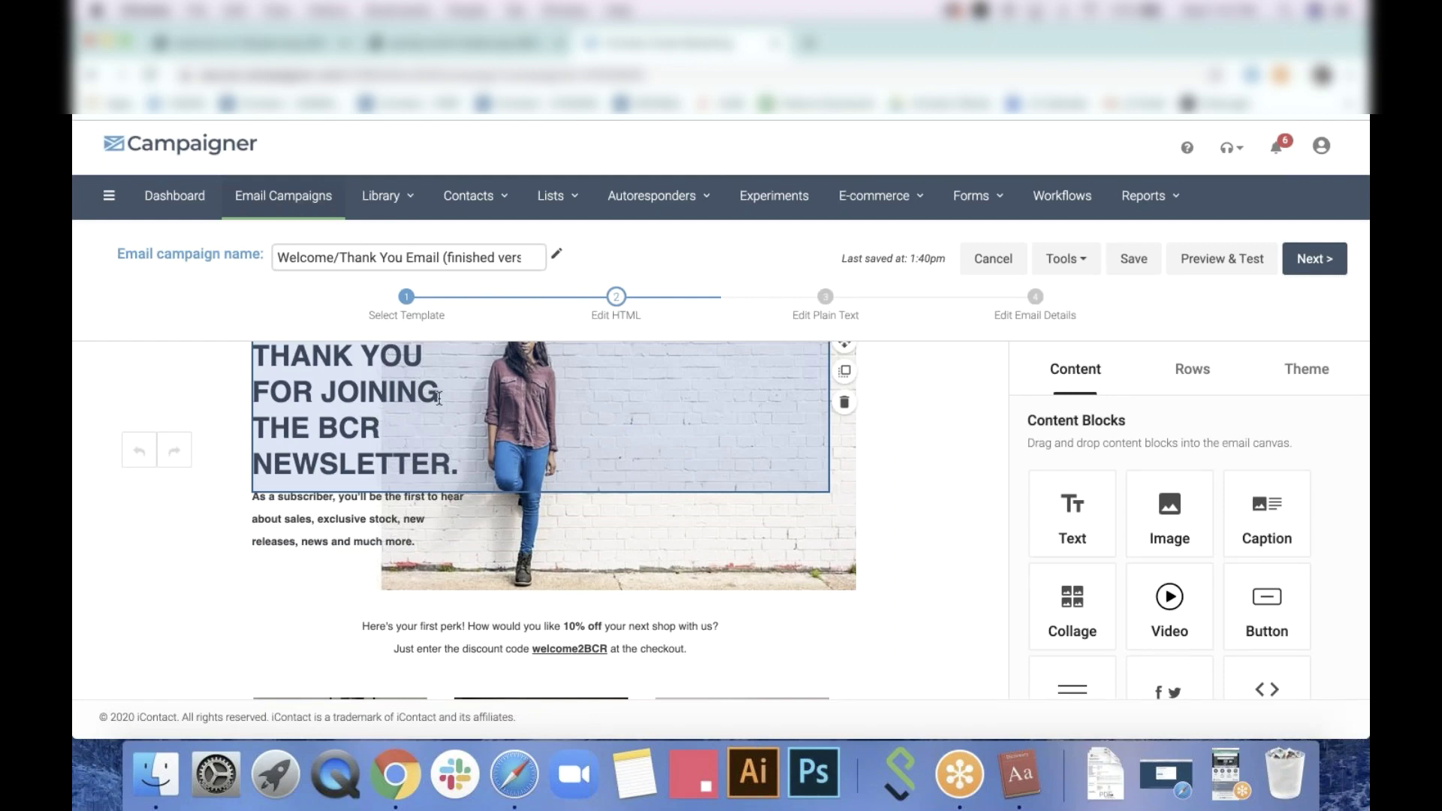
scroll(439, 398, "up", 2)
left_click(443, 601)
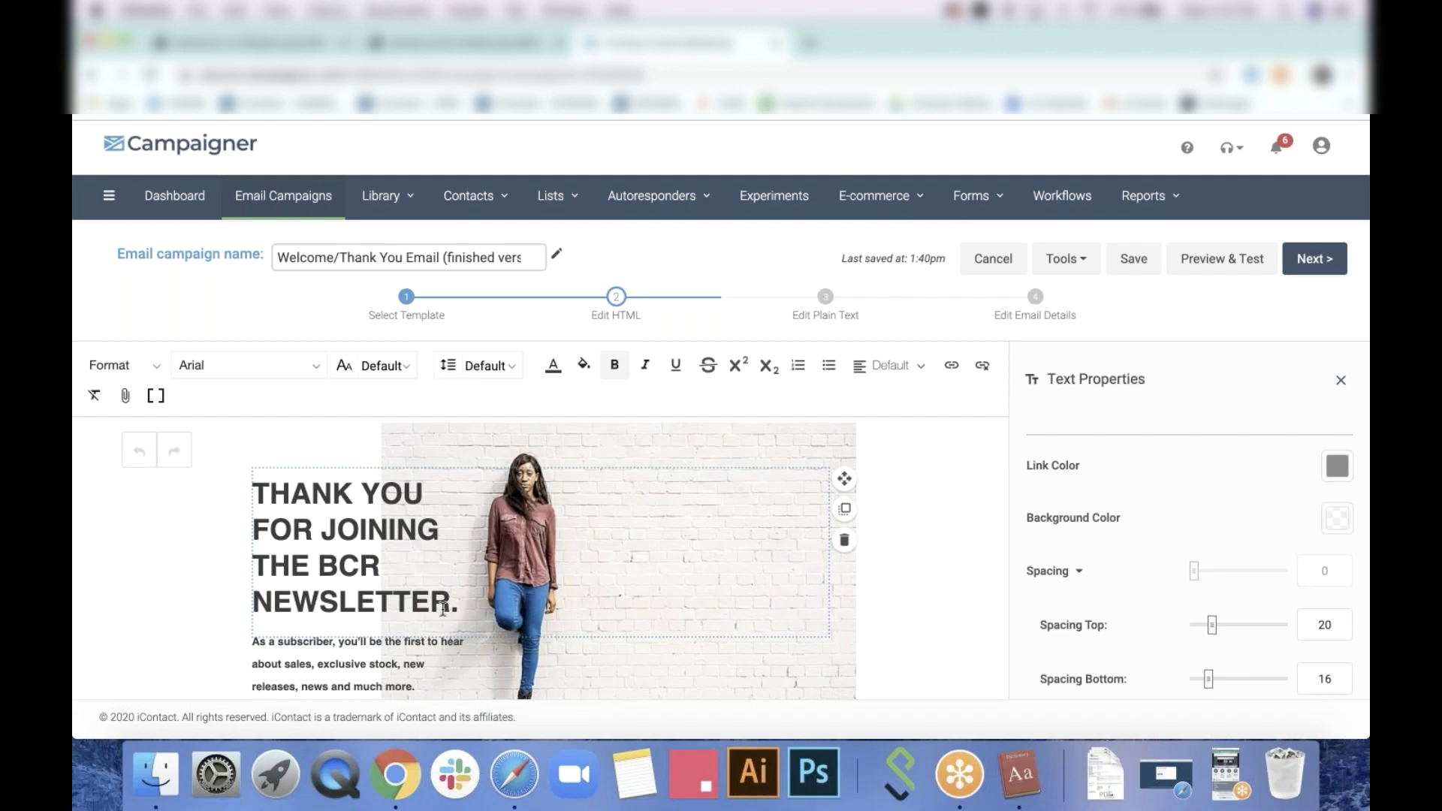
left_click_drag(443, 609, 222, 492)
left_click(309, 366)
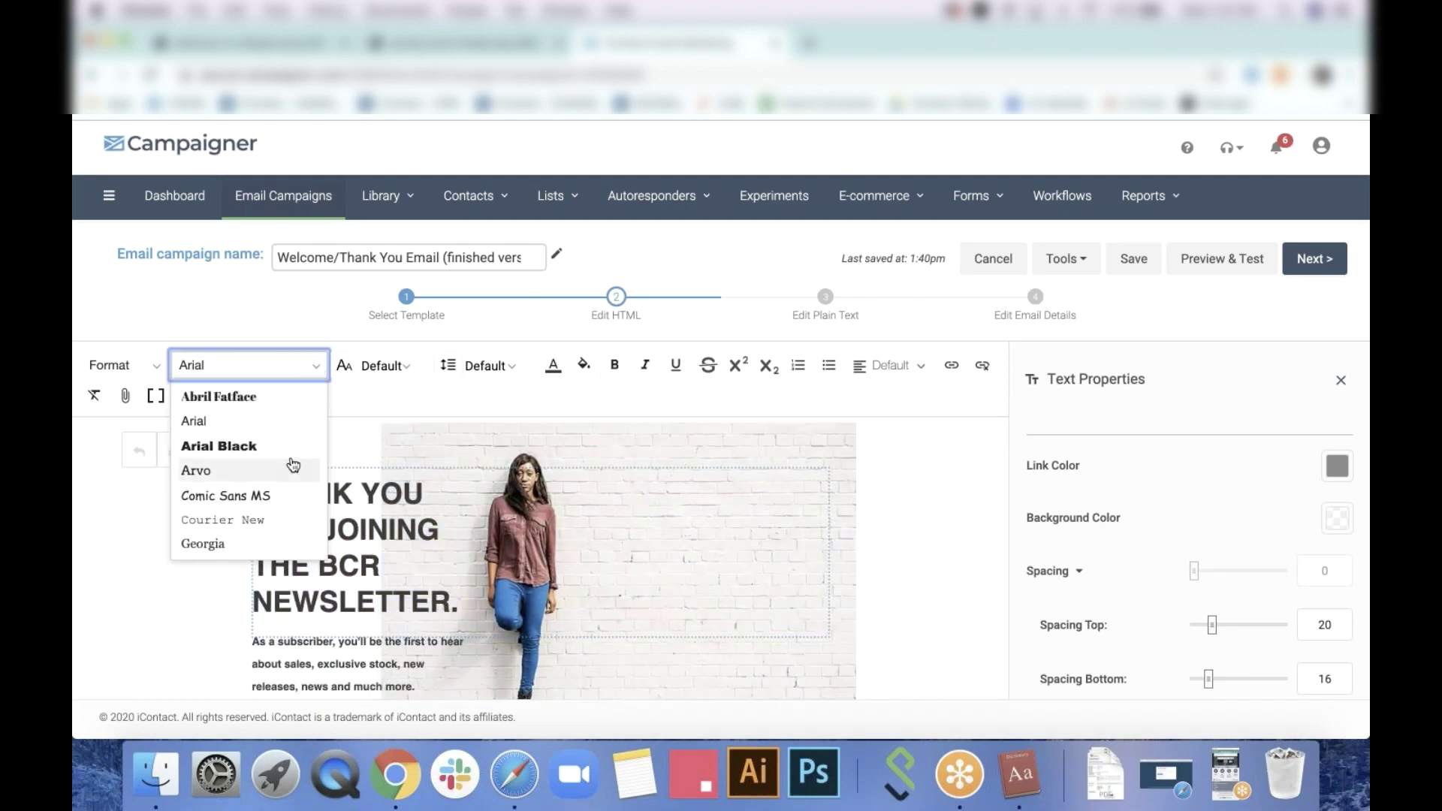
scroll(293, 465, "down", 5)
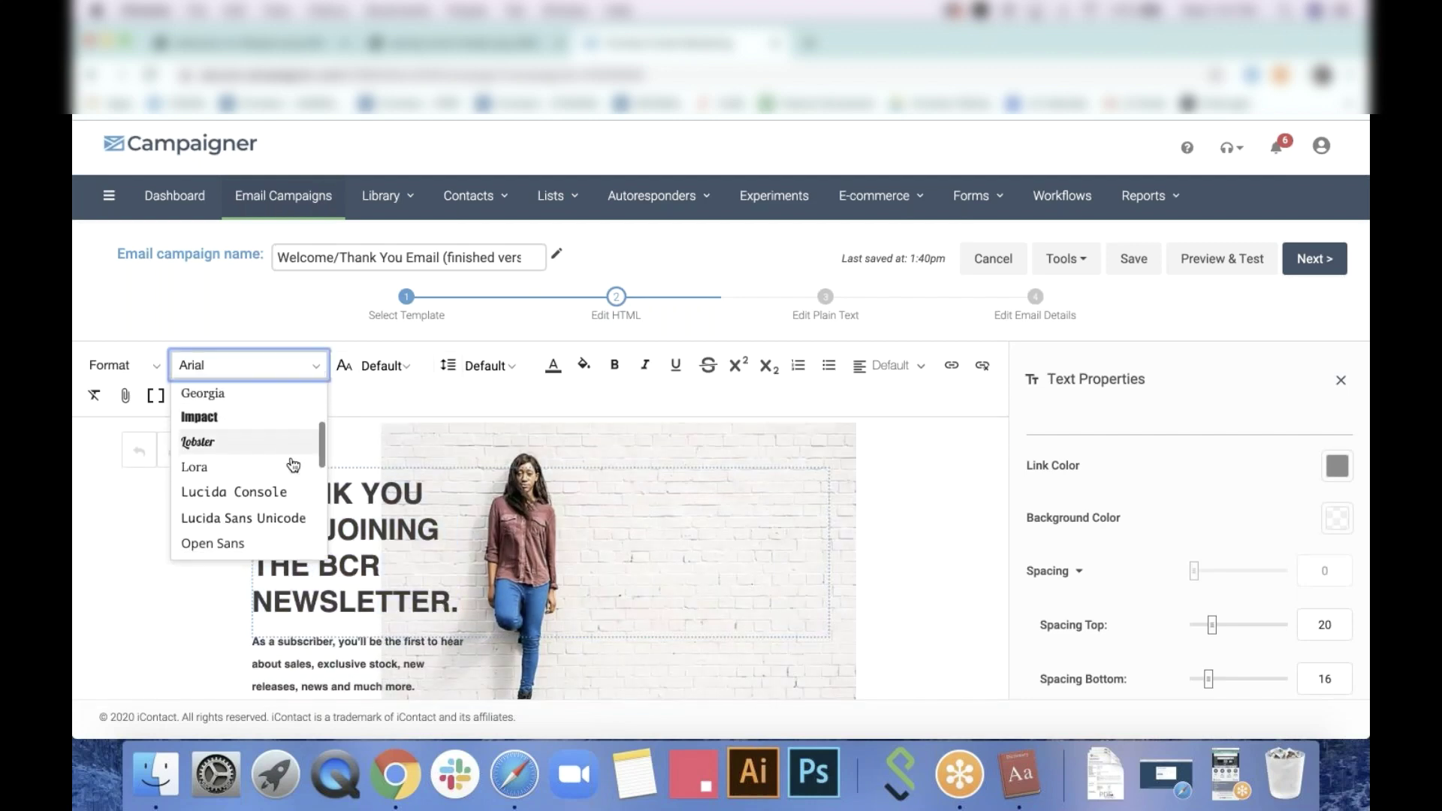
scroll(291, 462, "down", 2)
left_click(248, 504)
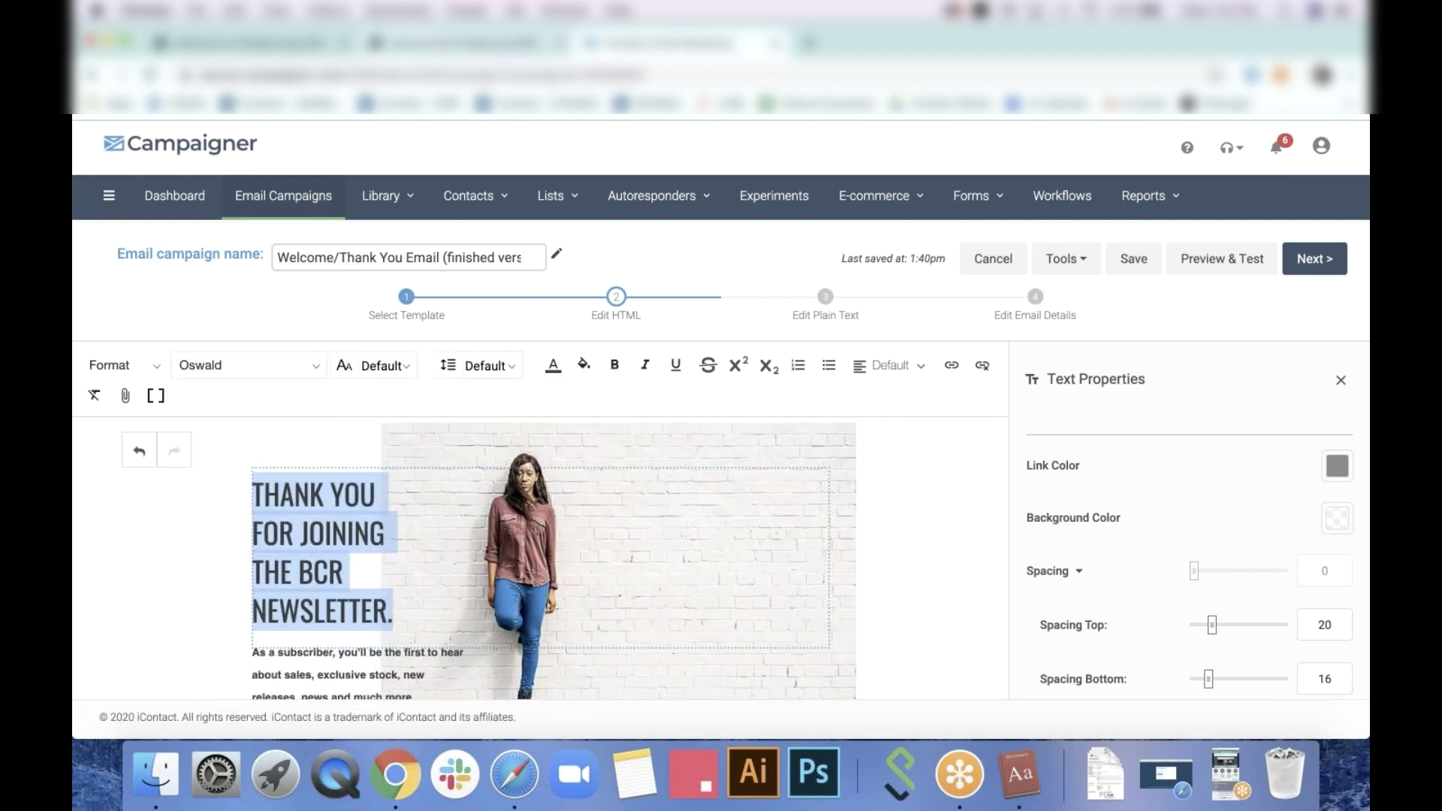
After comparing with Flatspot, switch the heading back to Arial and make it bold
left_click(276, 47)
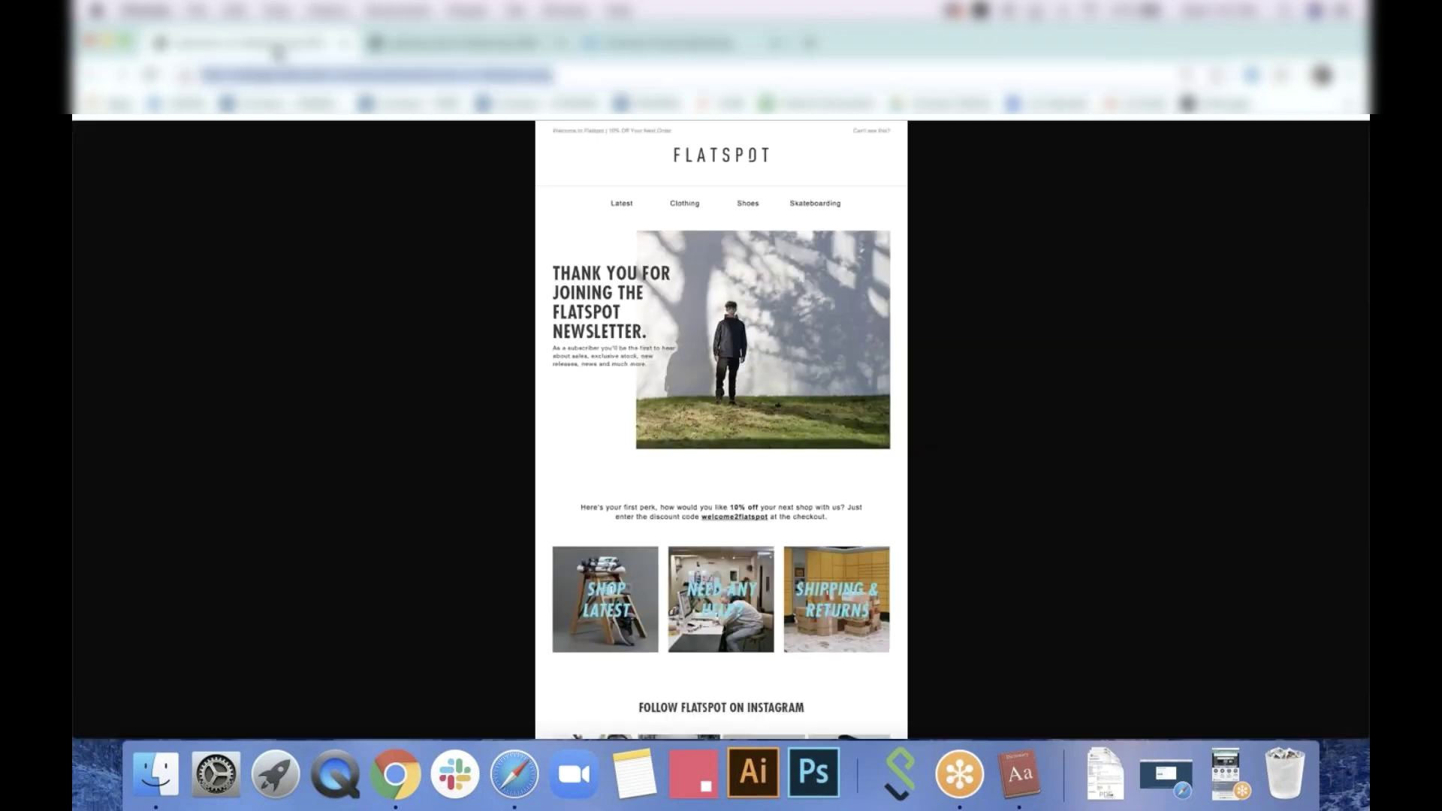
left_click(631, 55)
left_click(248, 366)
scroll(255, 495, "down", 3)
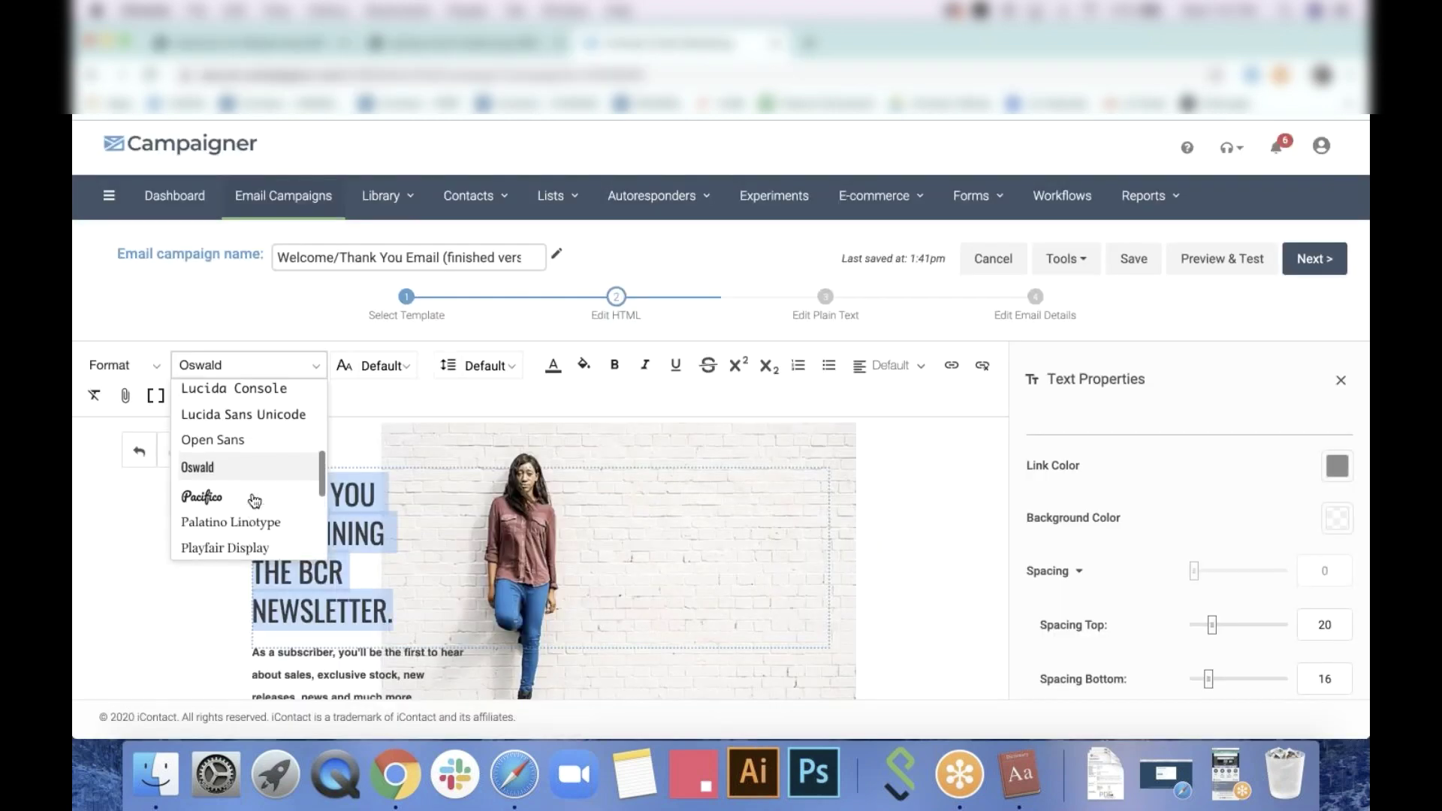
scroll(255, 499, "up", 5)
left_click(258, 403)
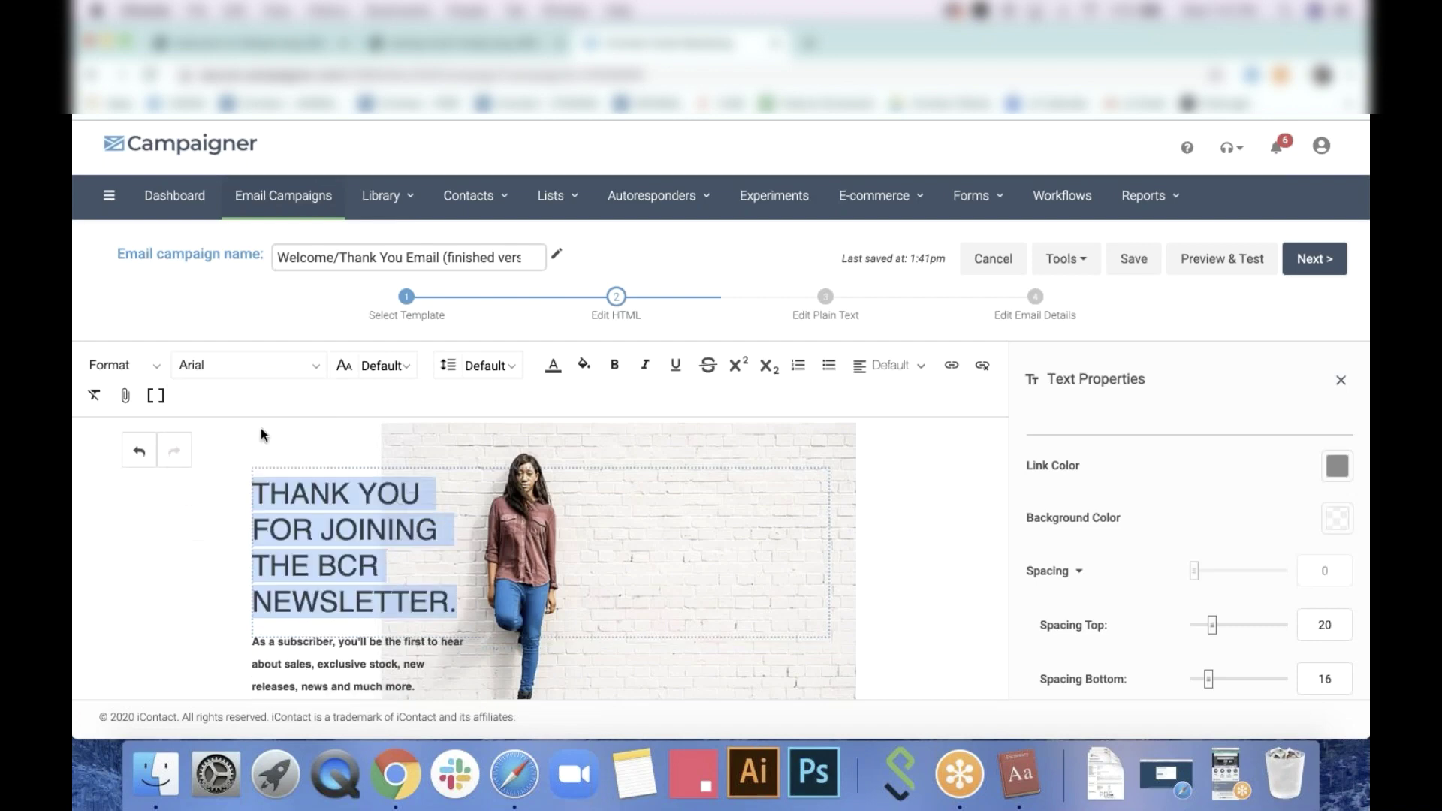
left_click(615, 365)
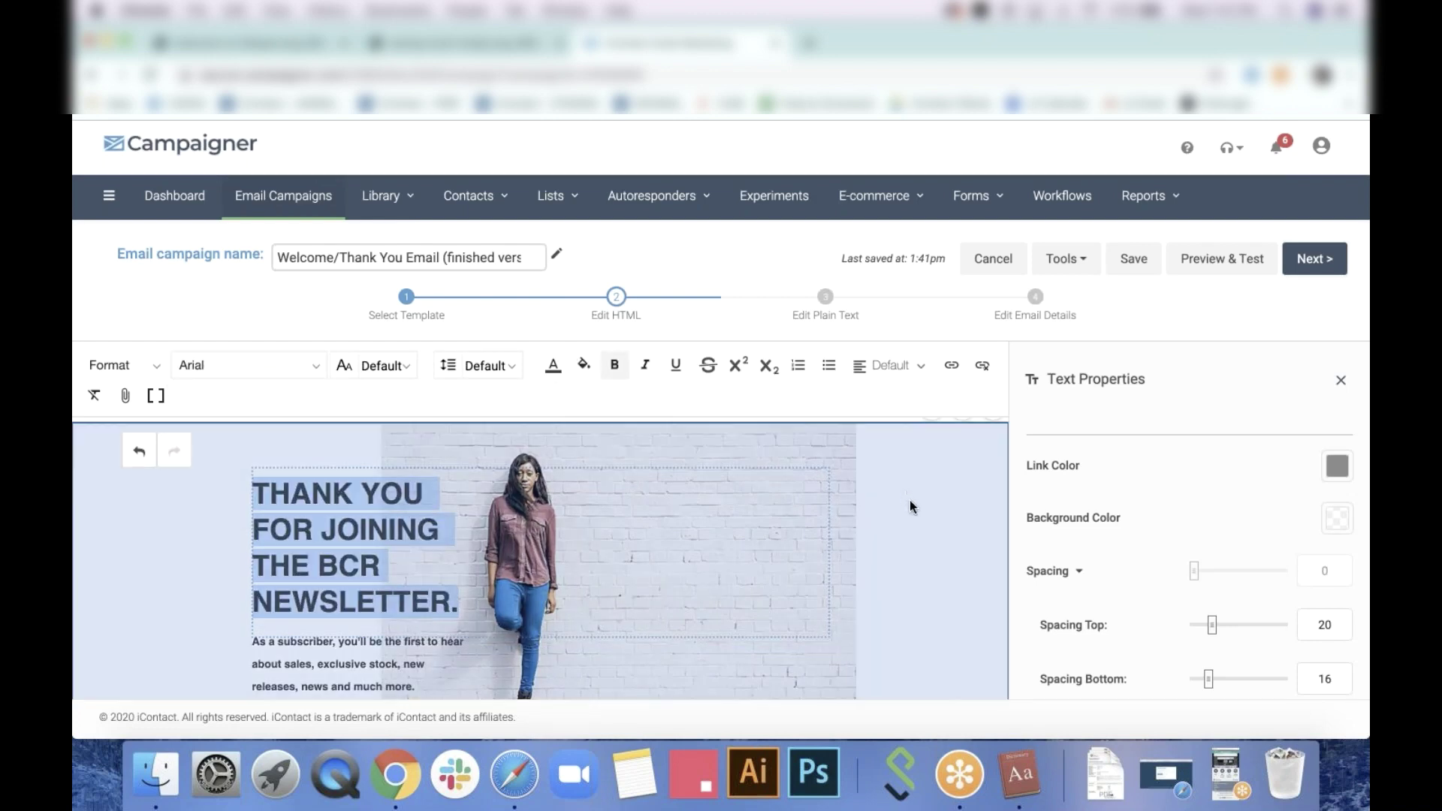
left_click(203, 543)
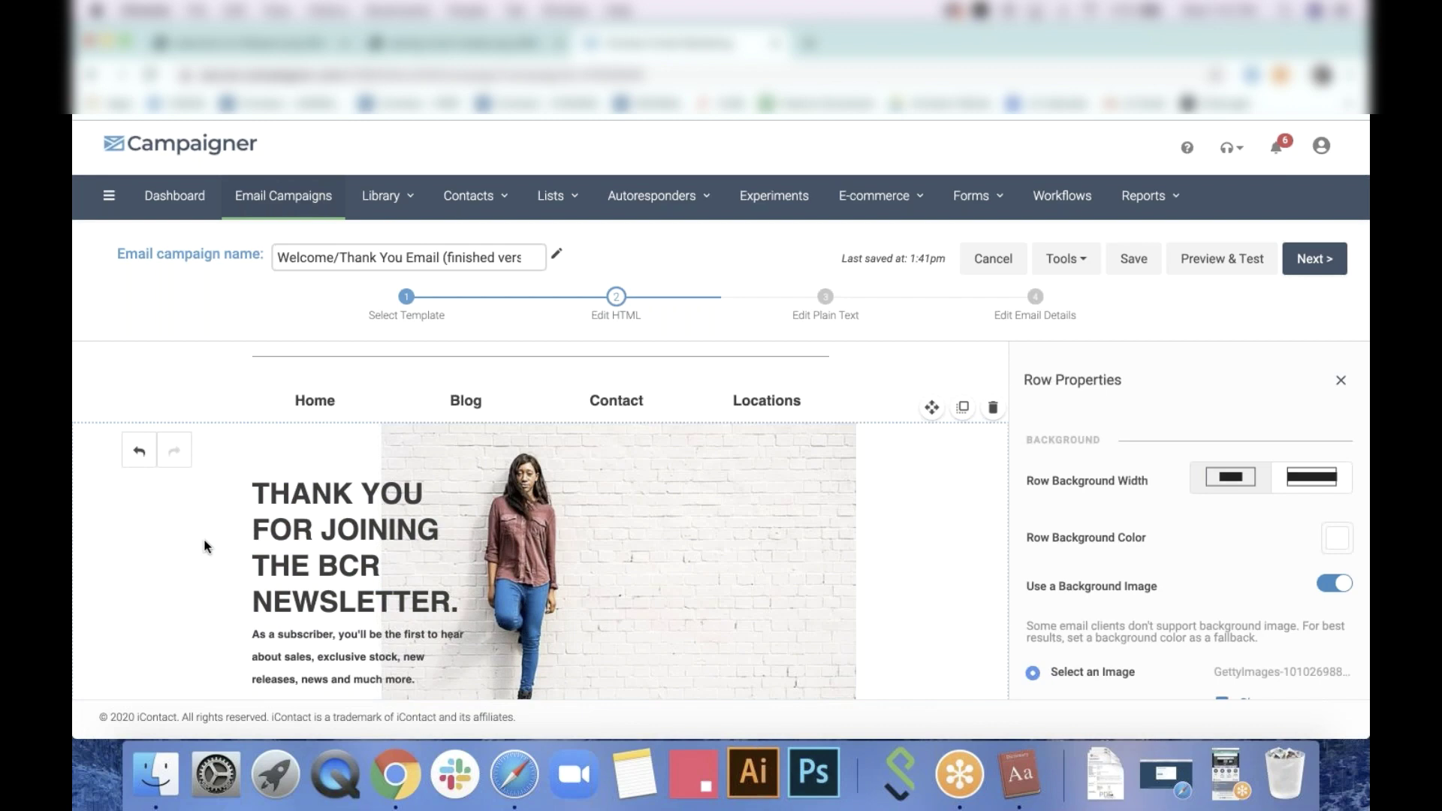
scroll(205, 546, "down", 5)
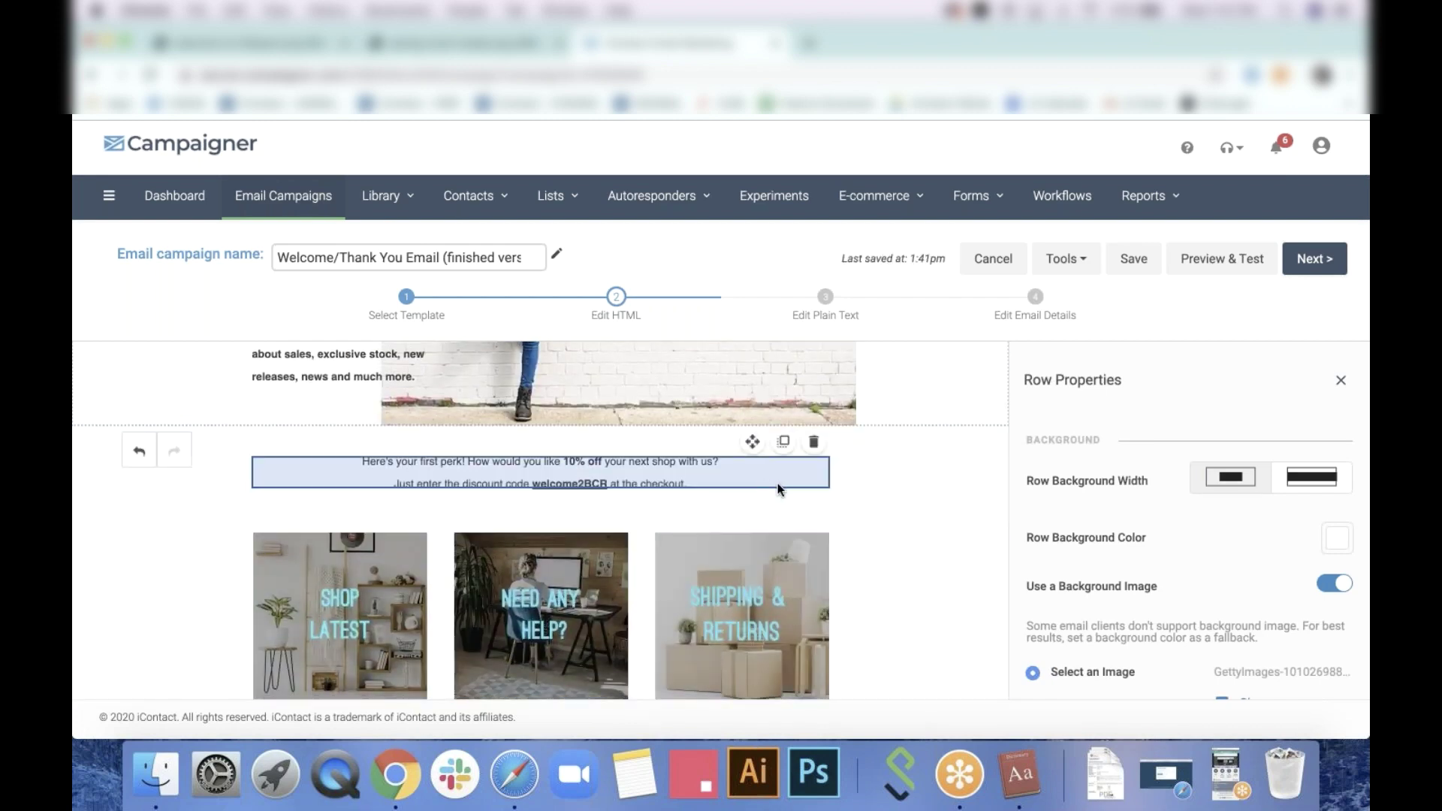
left_click(540, 471)
scroll(541, 526, "down", 5)
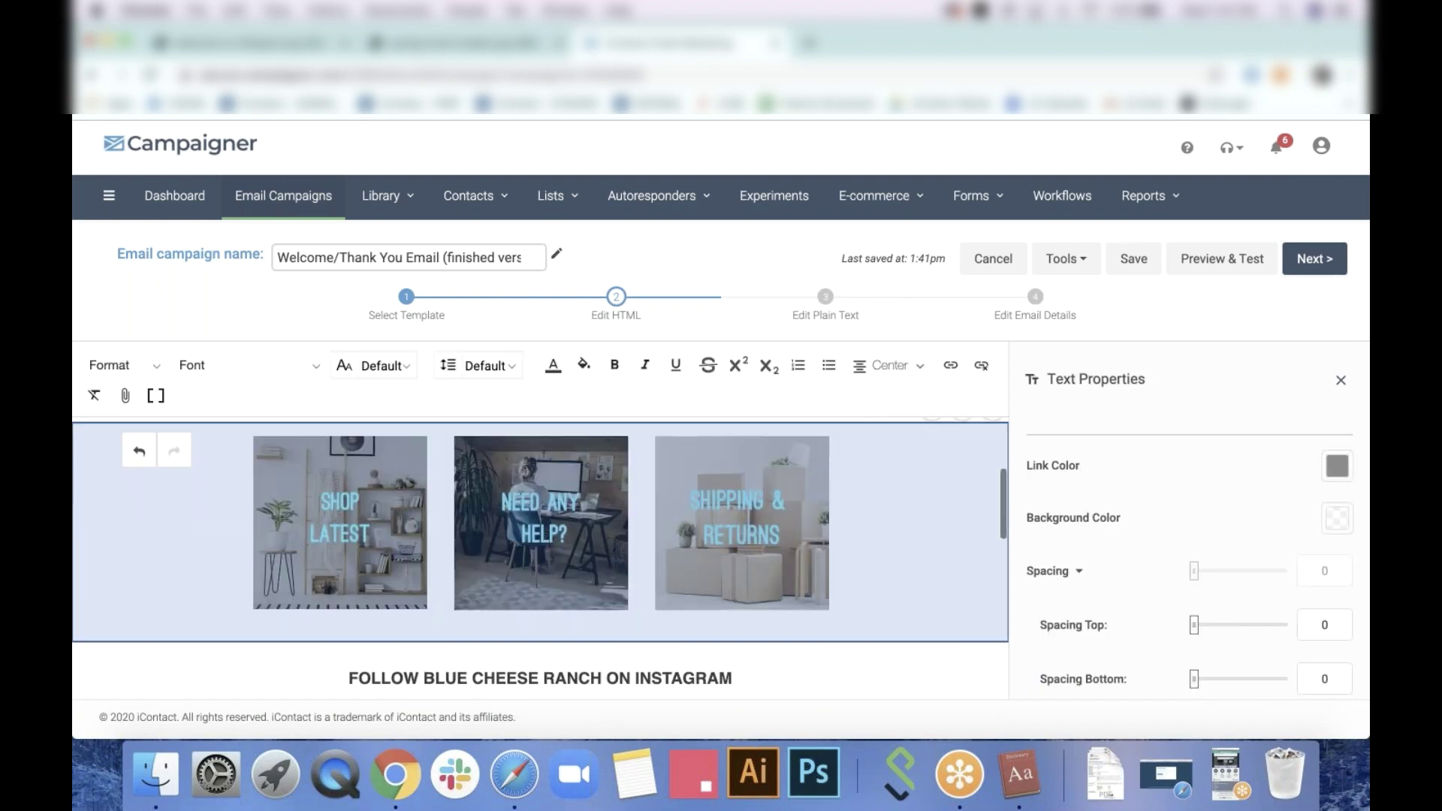
scroll(541, 558, "down", 2)
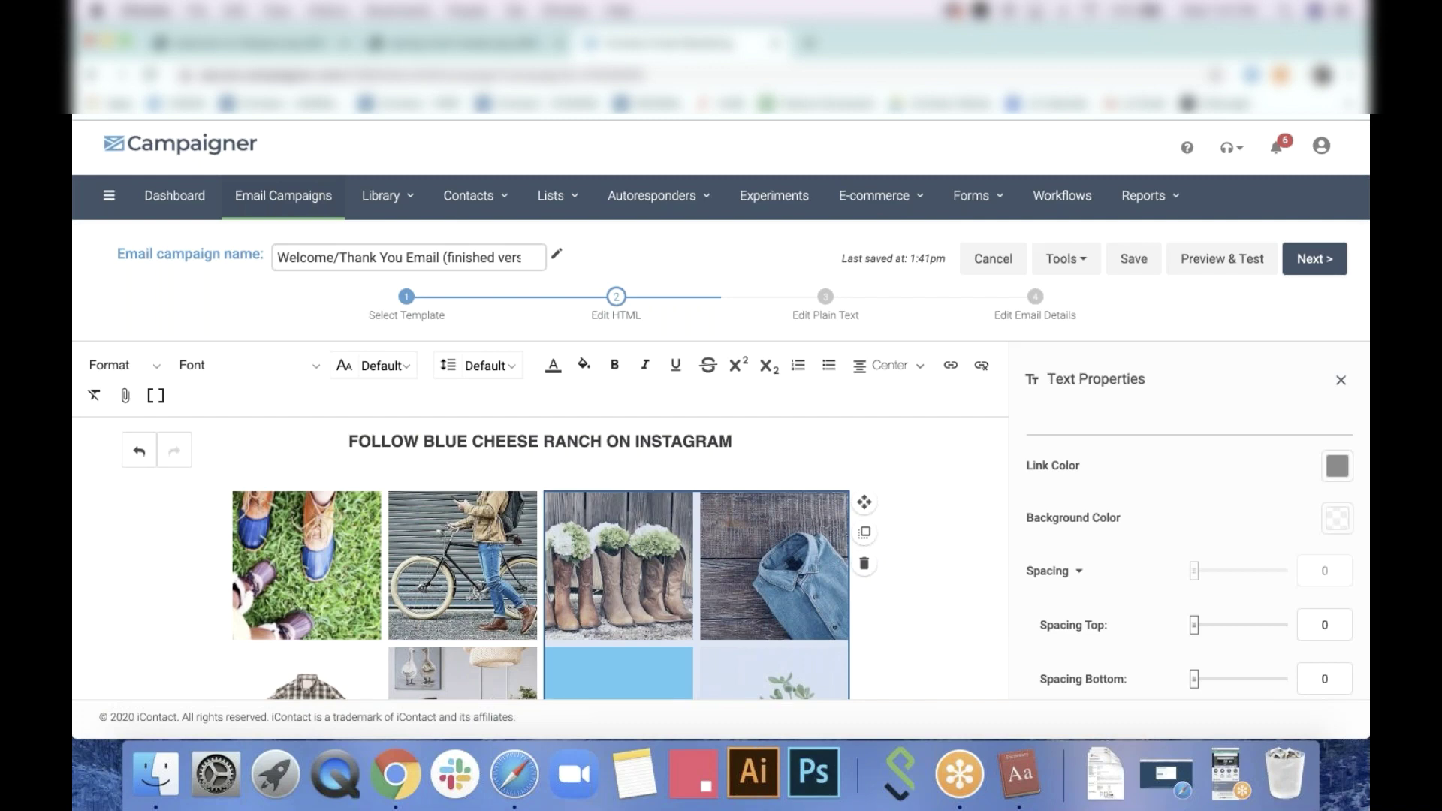
scroll(541, 559, "down", 6)
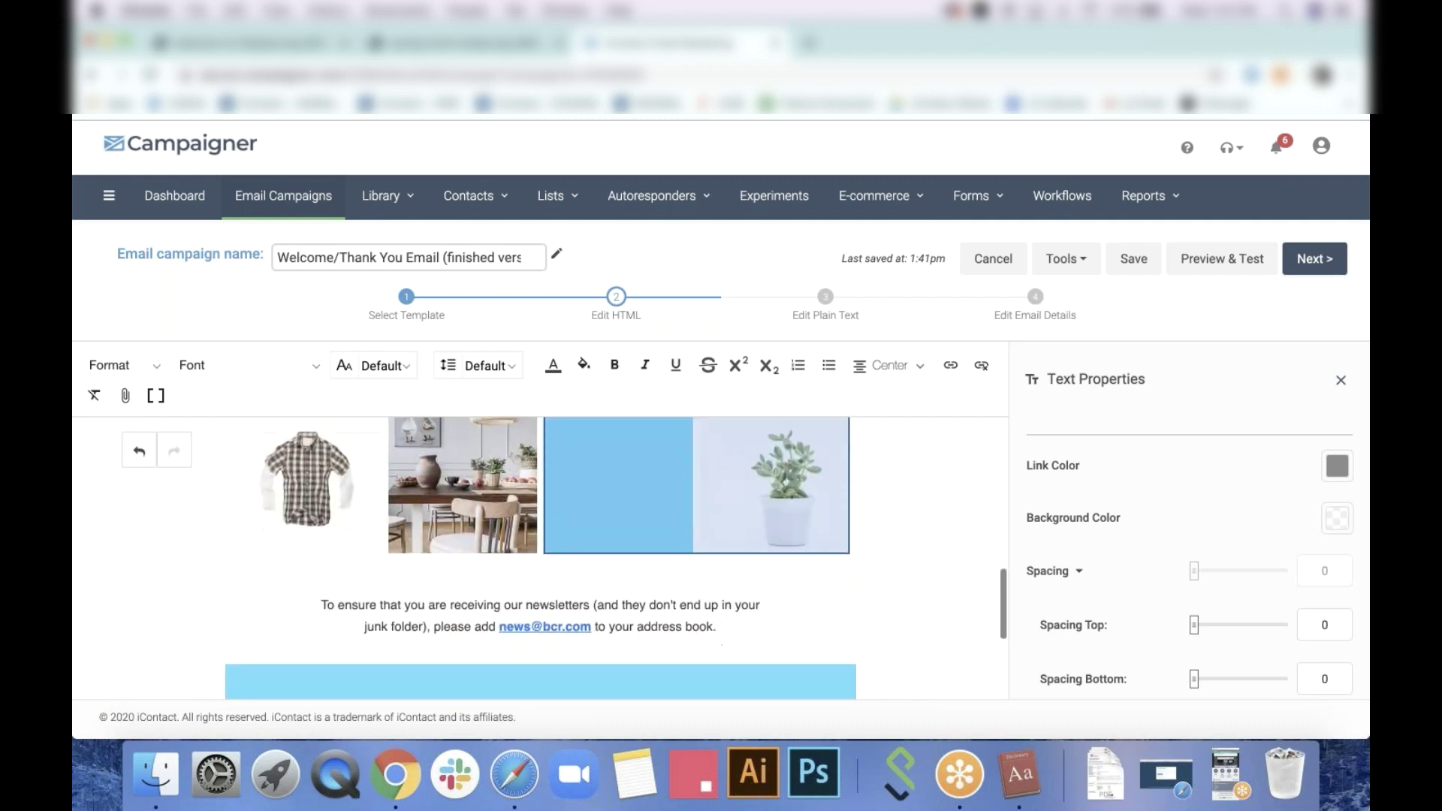
scroll(830, 530, "down", 7)
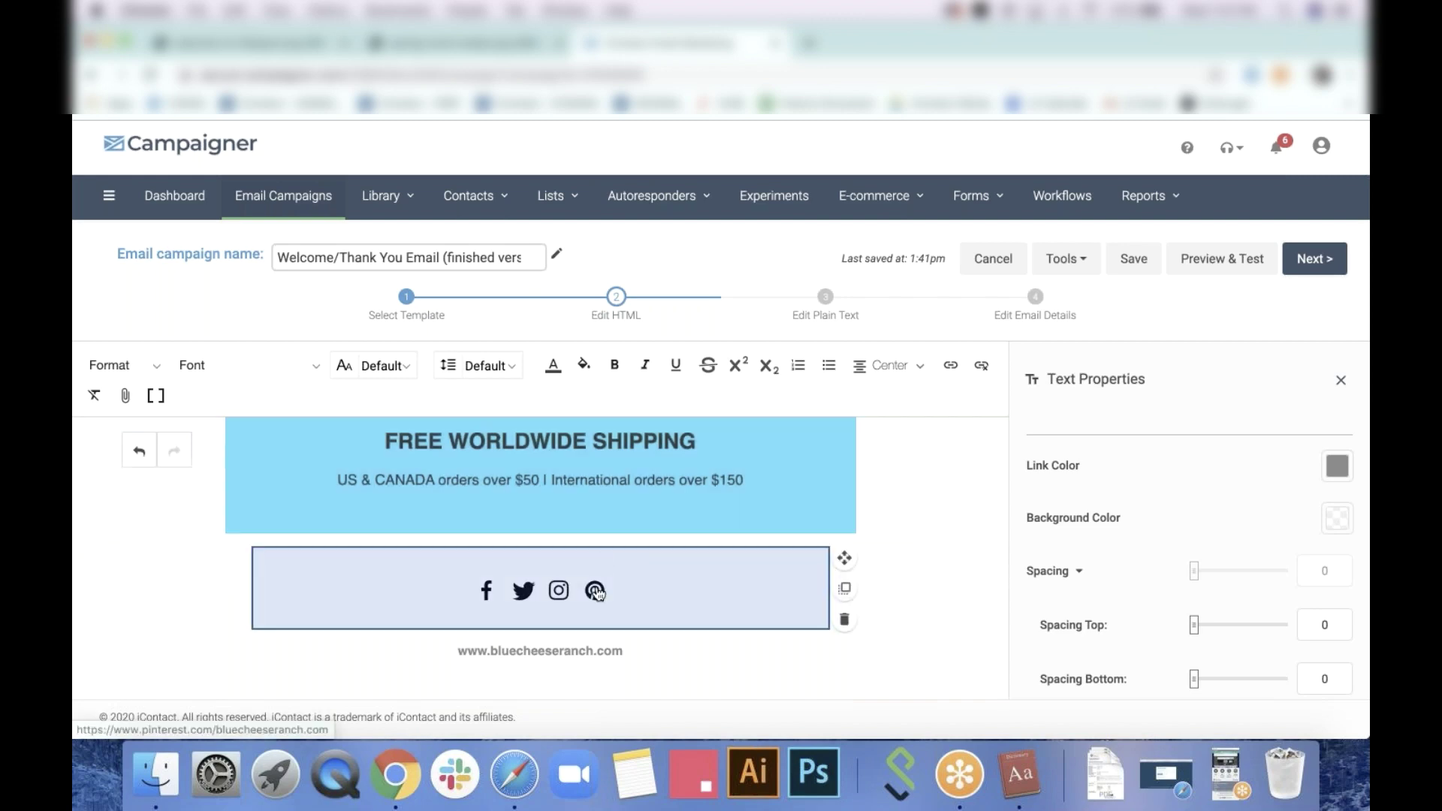
scroll(596, 593, "up", 10)
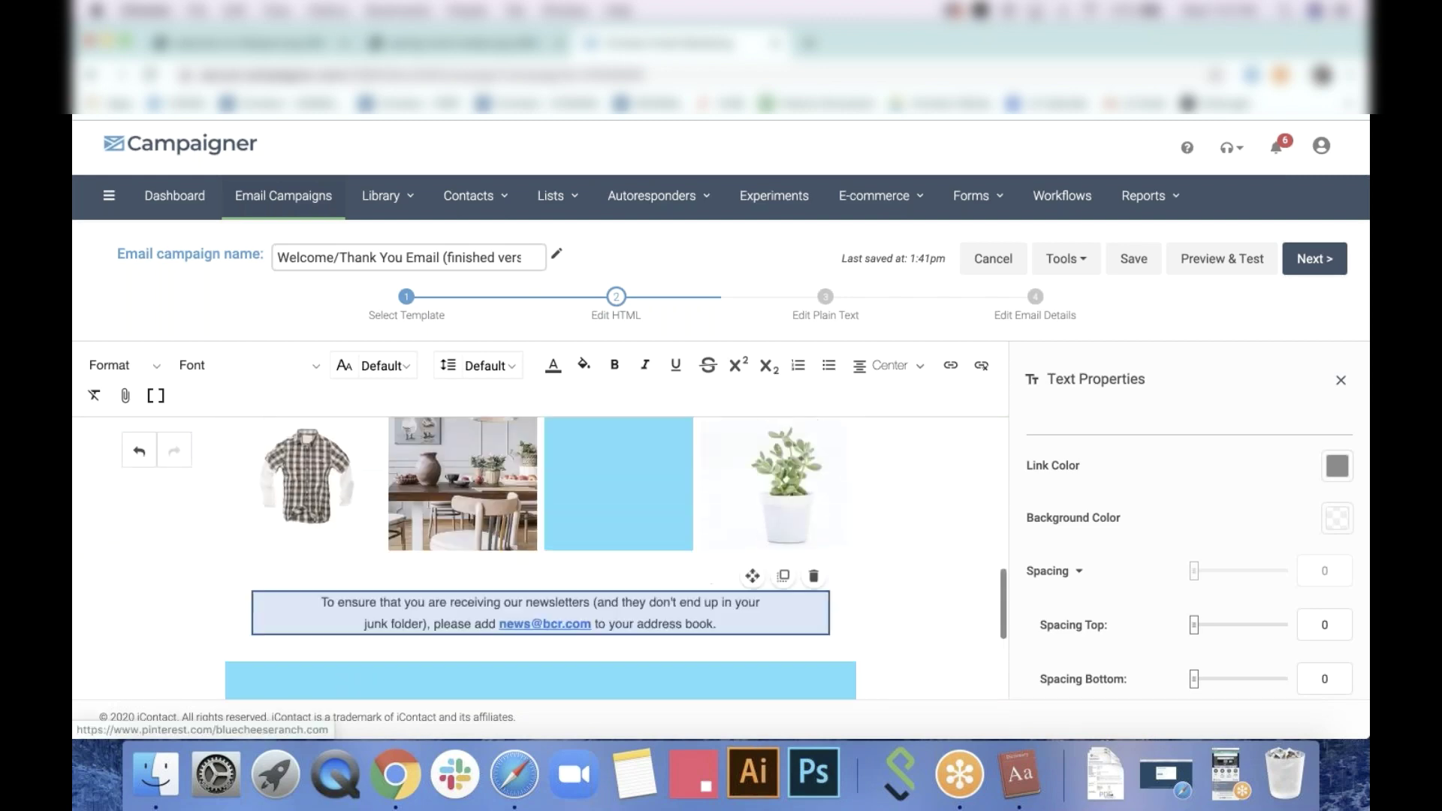
left_click(1229, 783)
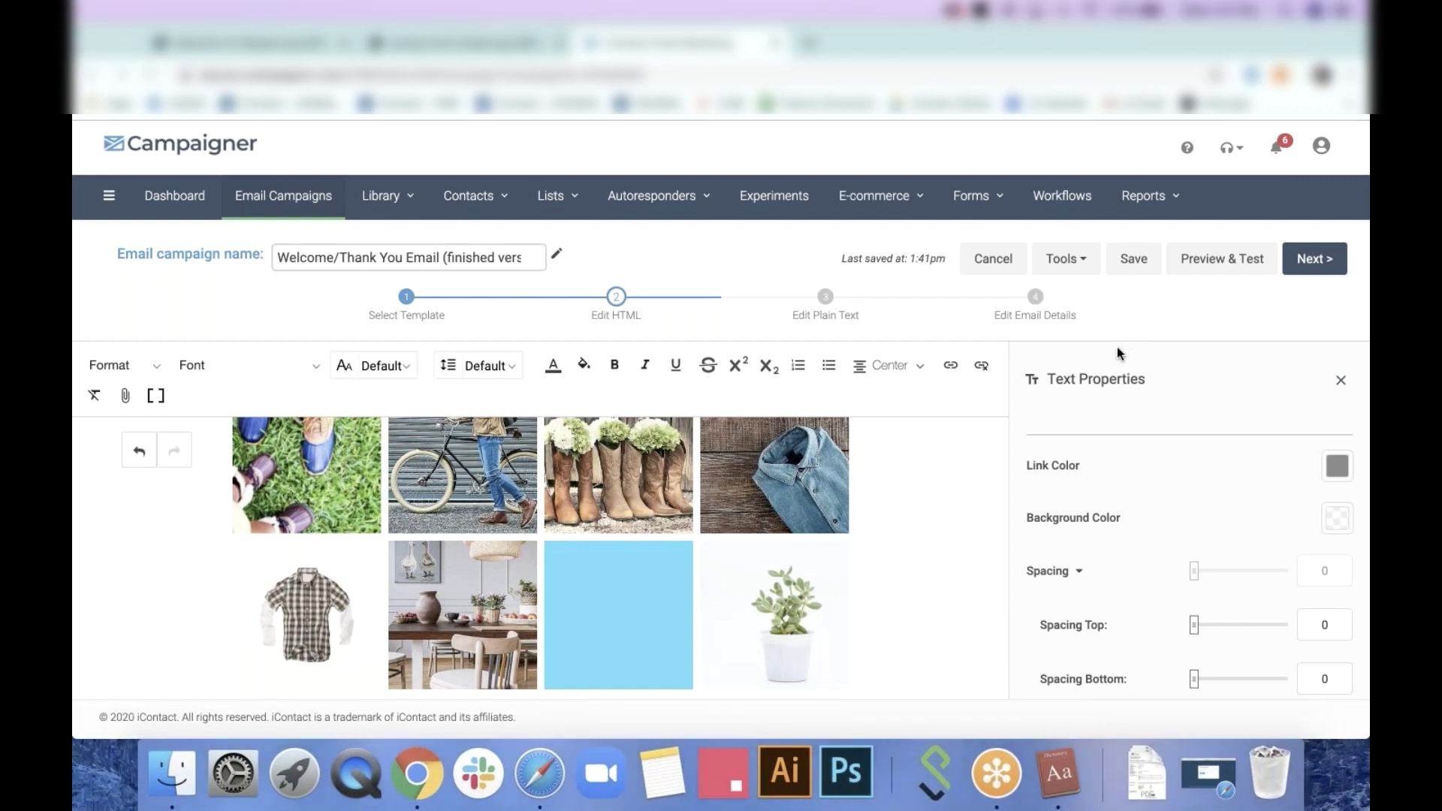
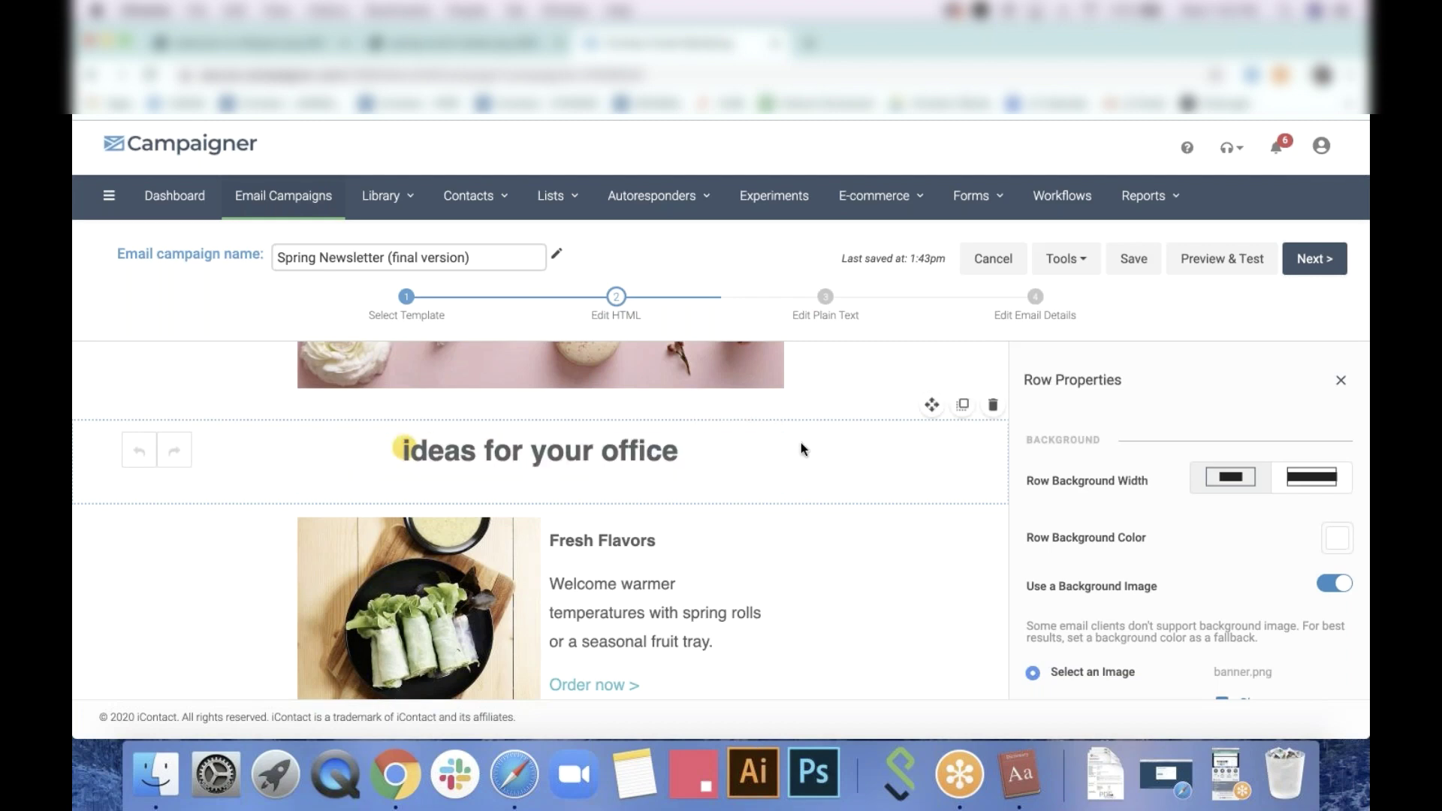
Select the heading row and switch its background image off and back on
left_click(464, 448)
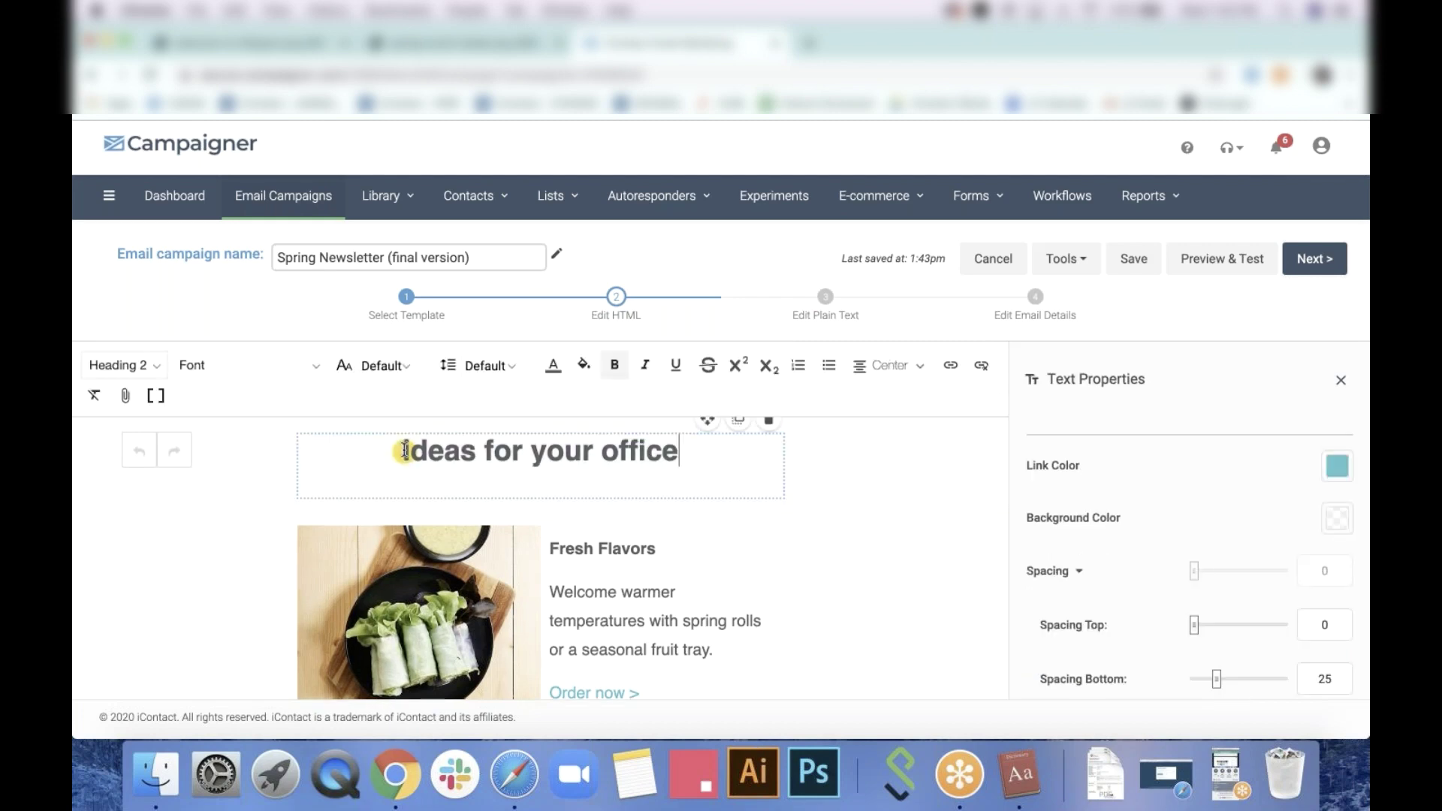
left_click(904, 449)
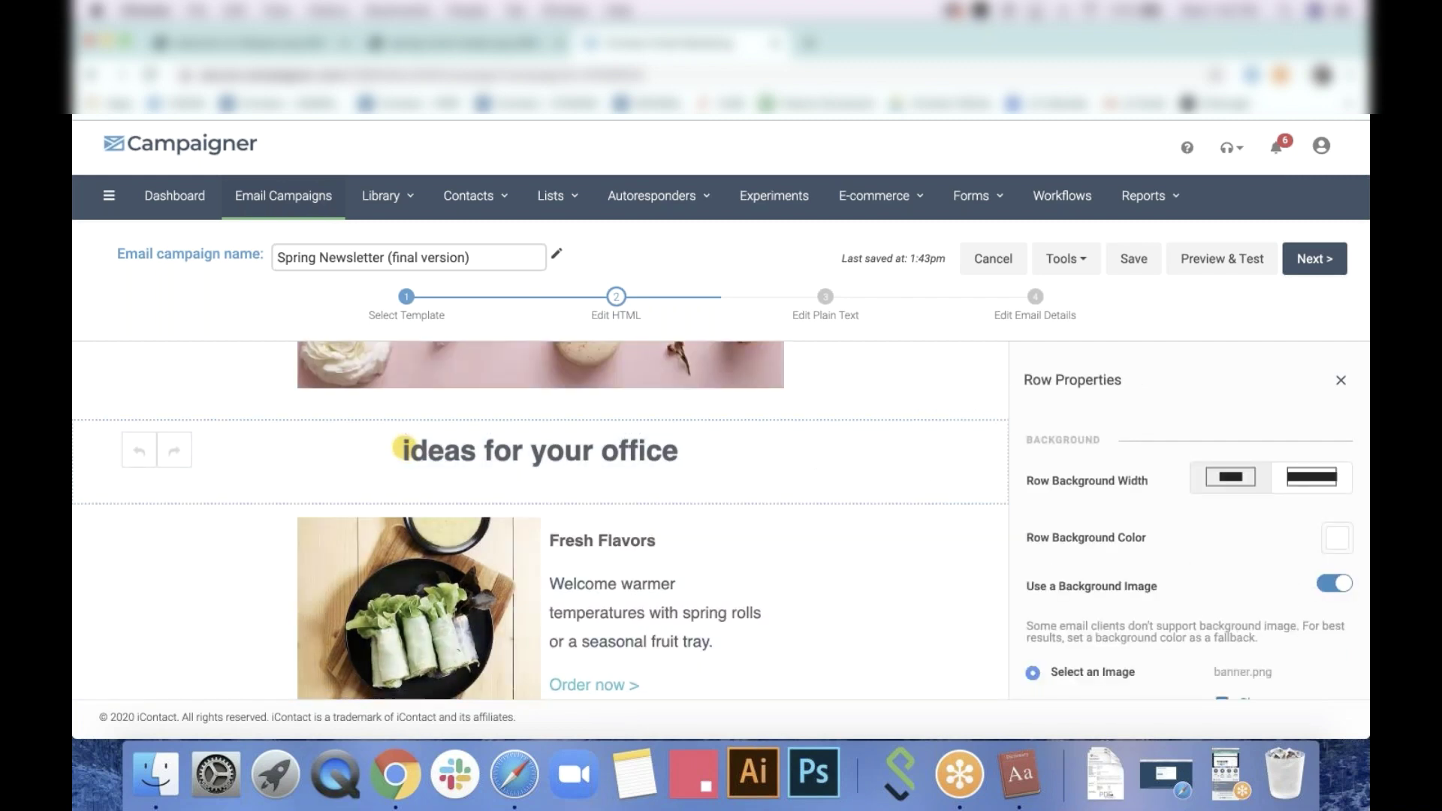
left_click(1339, 584)
left_click(1339, 584)
scroll(1284, 611, "down", 3)
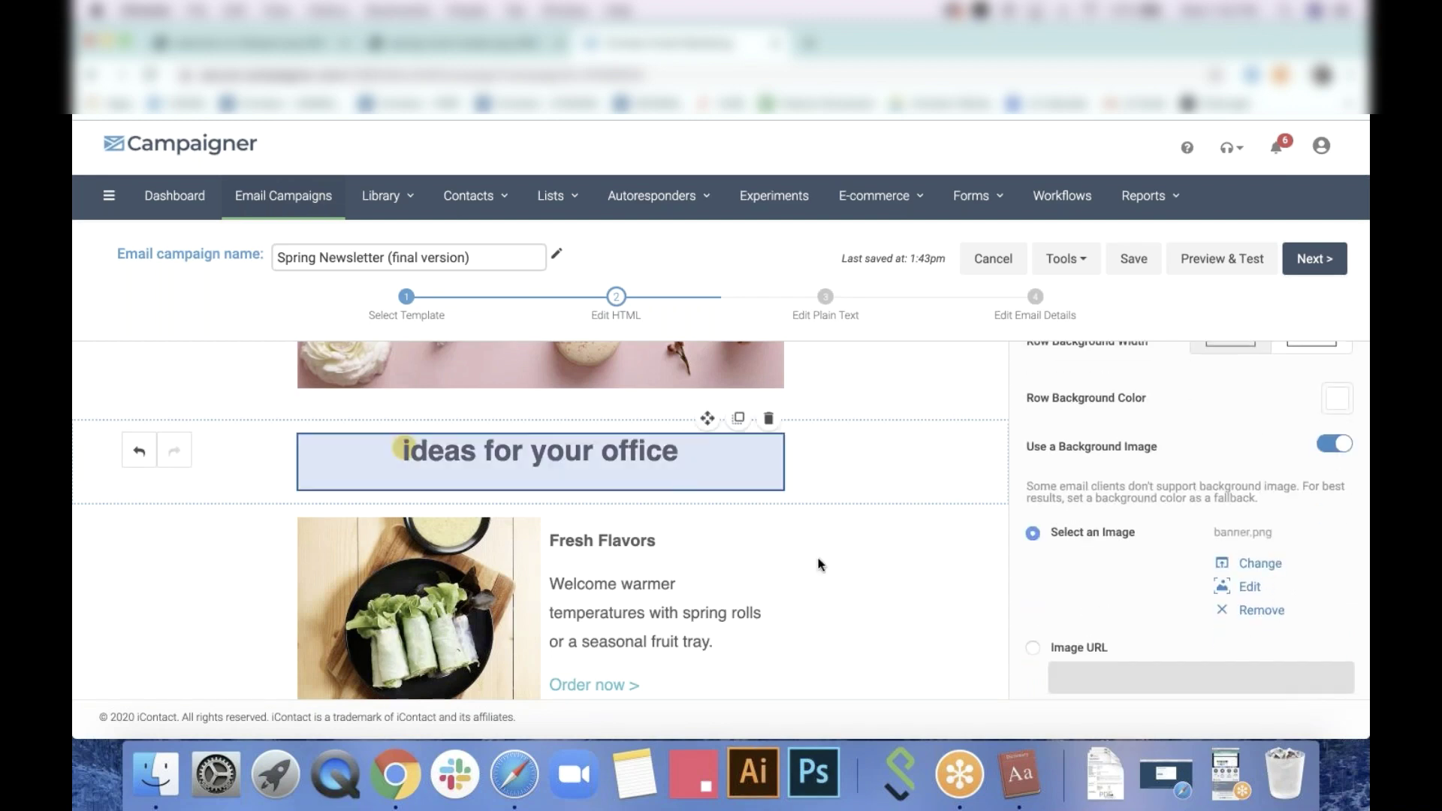
Select the Fresh Flavors row, then preview the full email in the other tab
left_click(852, 574)
scroll(852, 574, "down", 3)
scroll(852, 574, "up", 1)
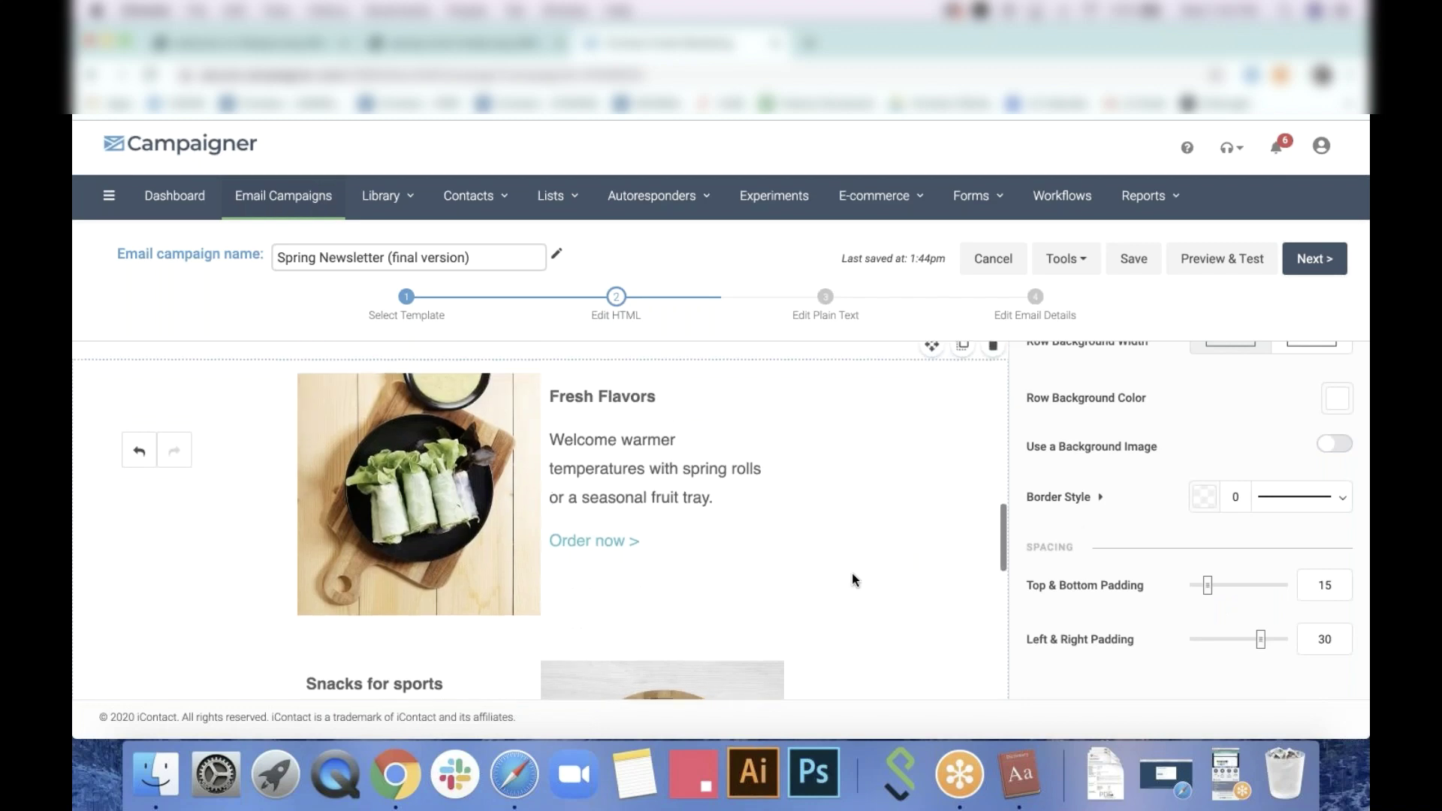
scroll(852, 571, "down", 4)
scroll(852, 574, "down", 5)
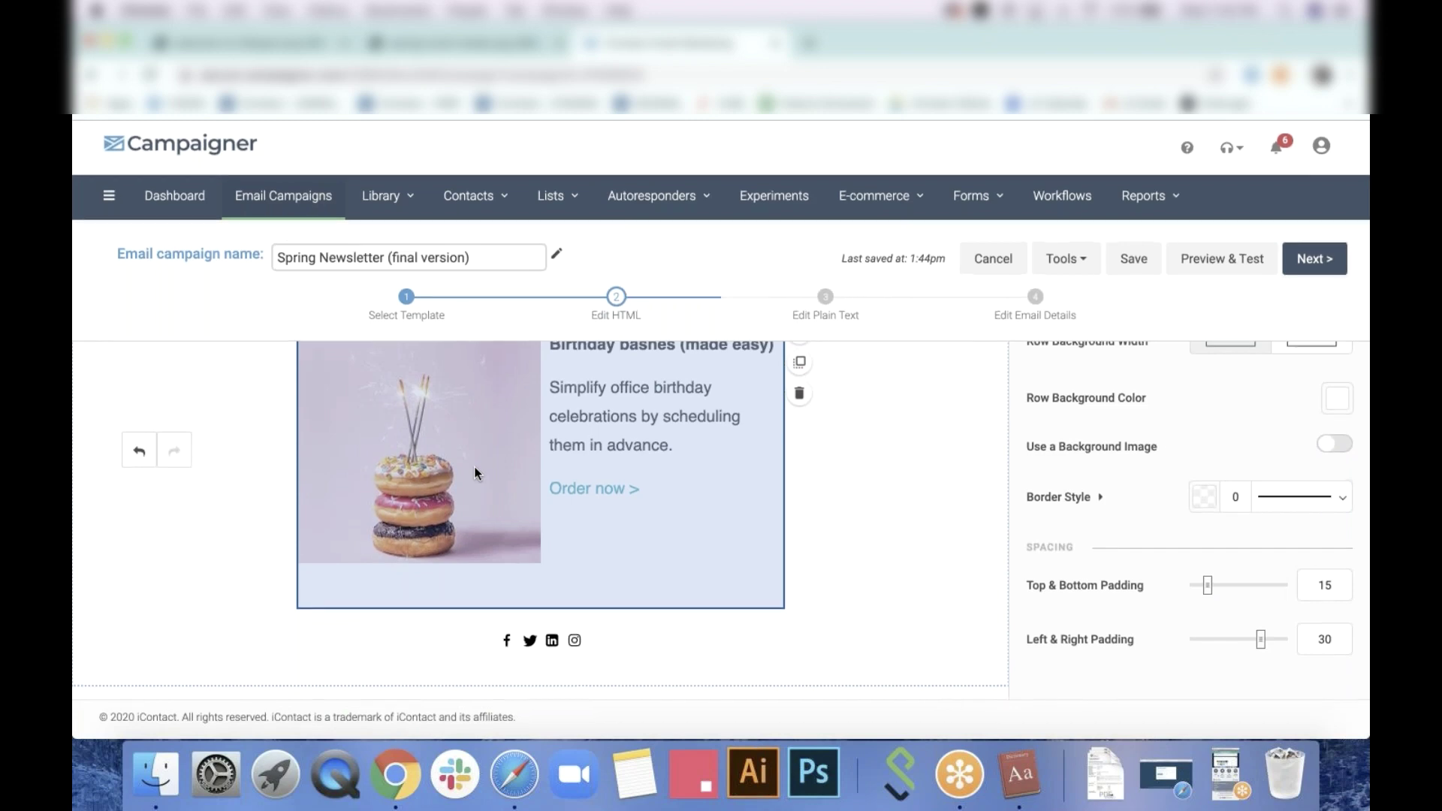
left_click(411, 45)
scroll(621, 418, "down", 5)
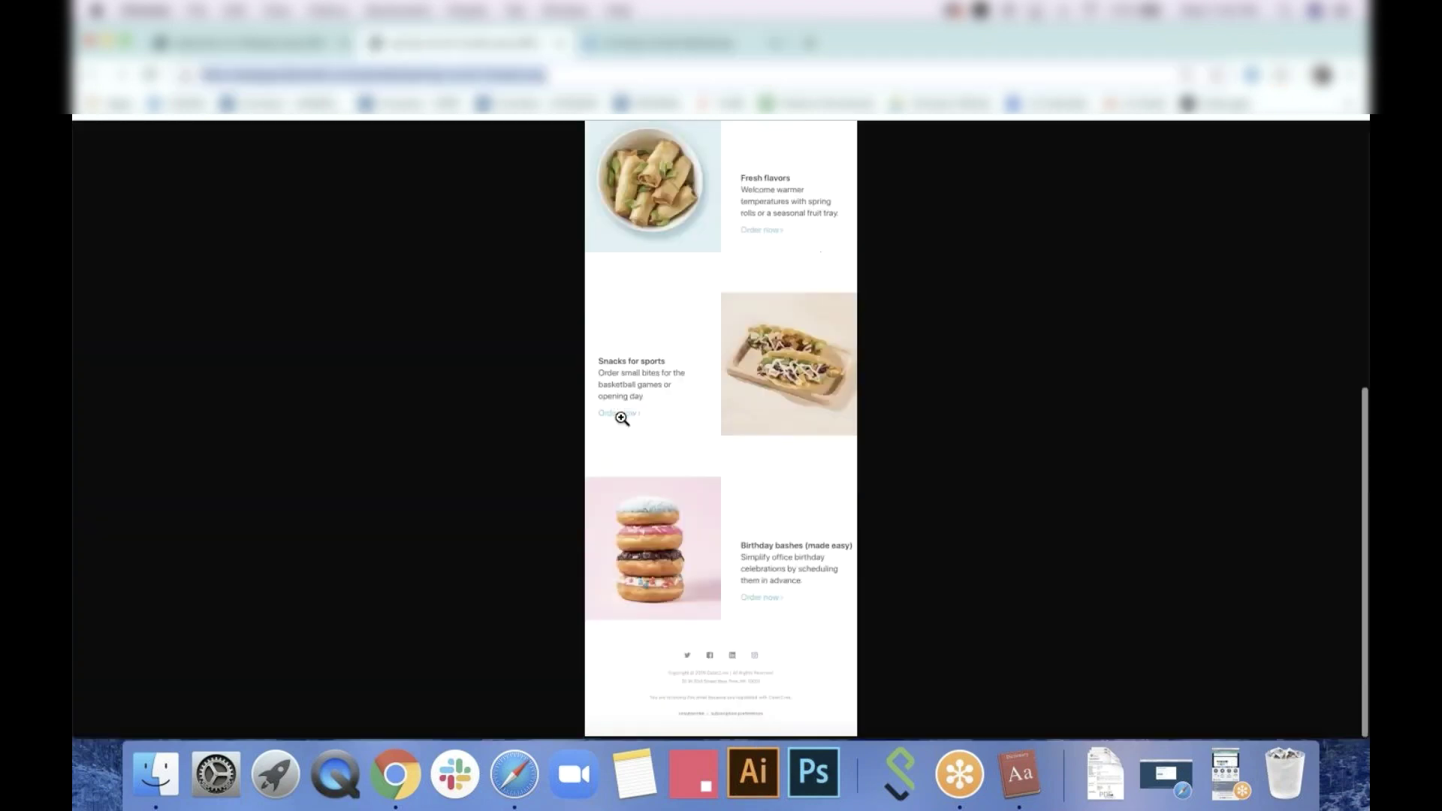
scroll(621, 419, "up", 6)
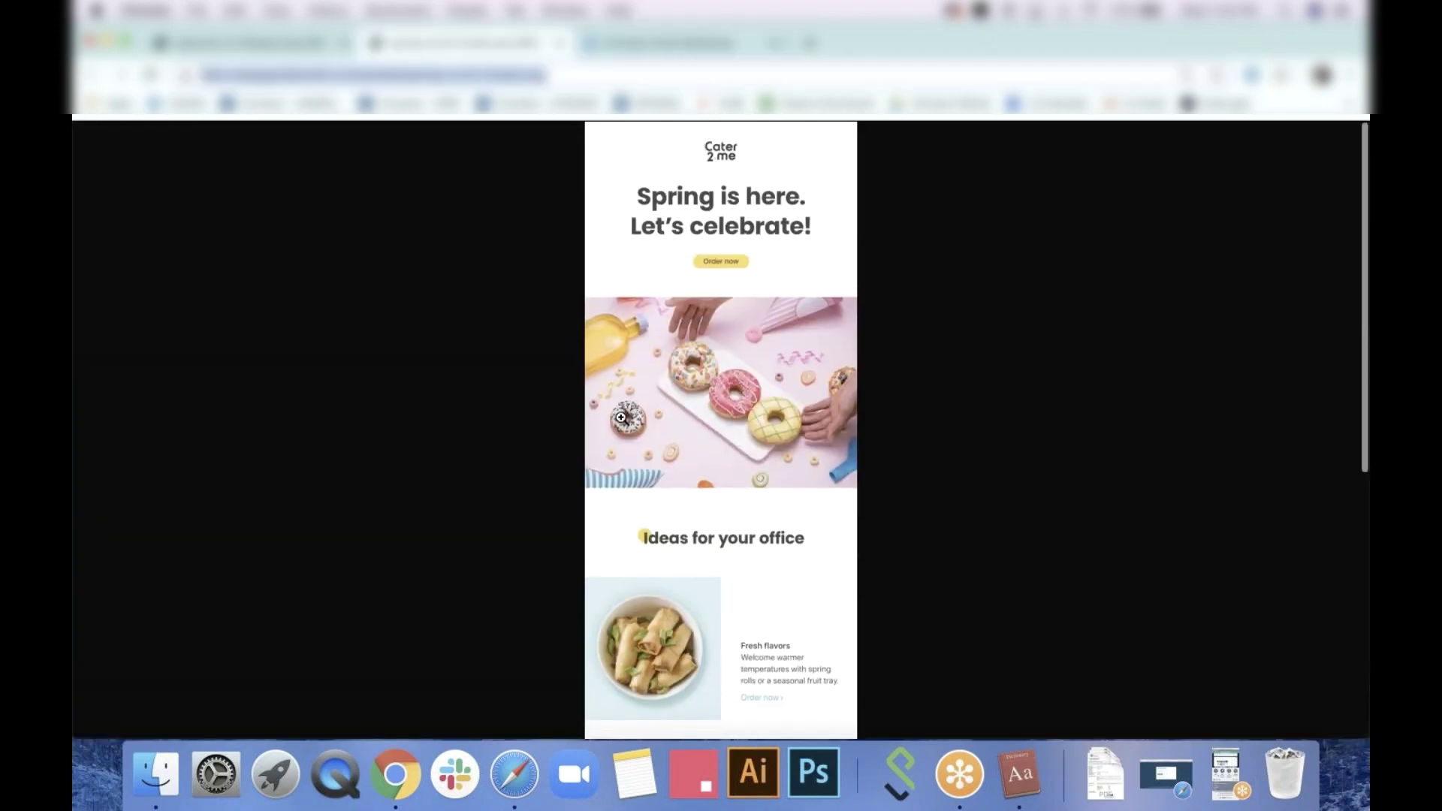
Back in the editor, close Row Properties to show the content blocks
left_click(636, 52)
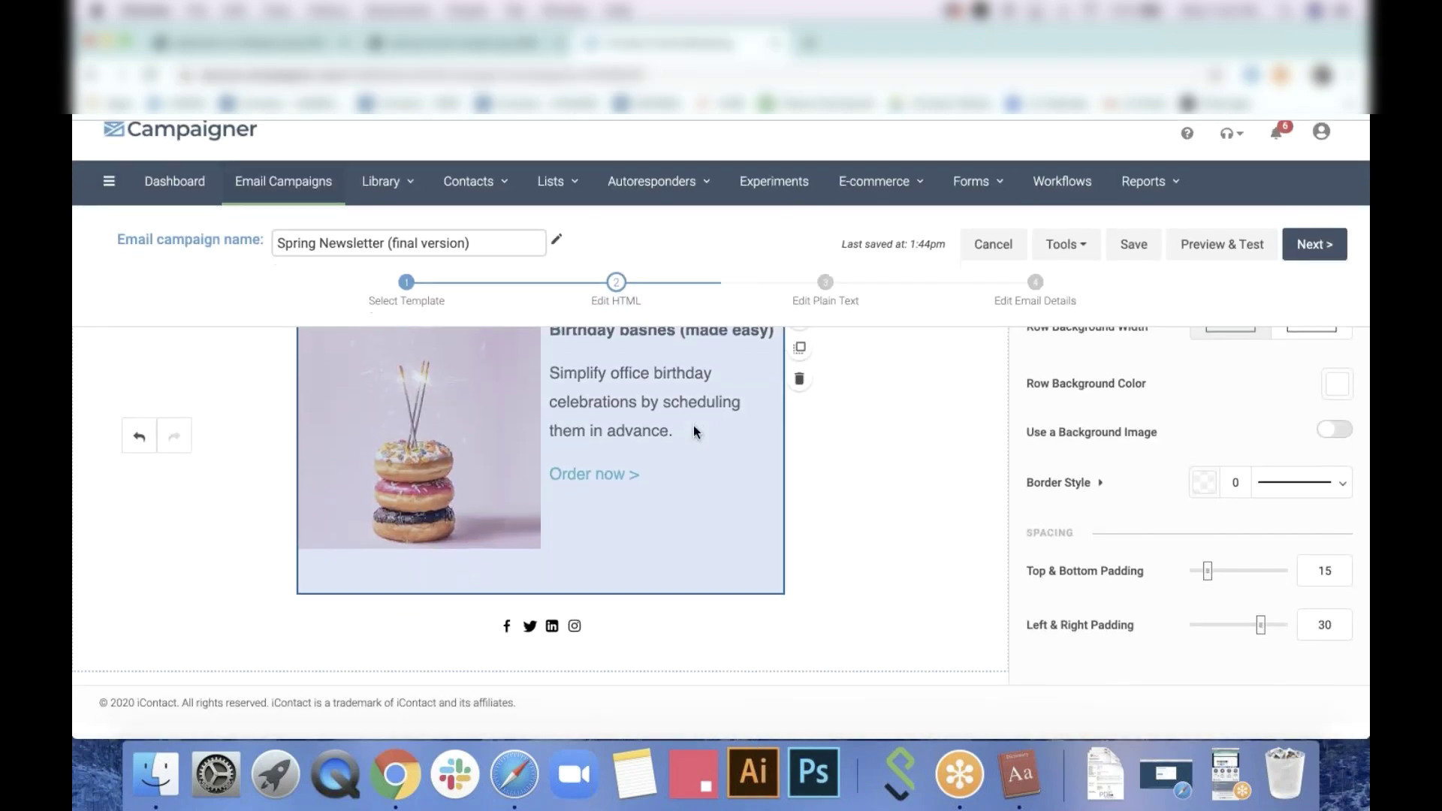
scroll(693, 425, "up", 4)
scroll(696, 432, "up", 8)
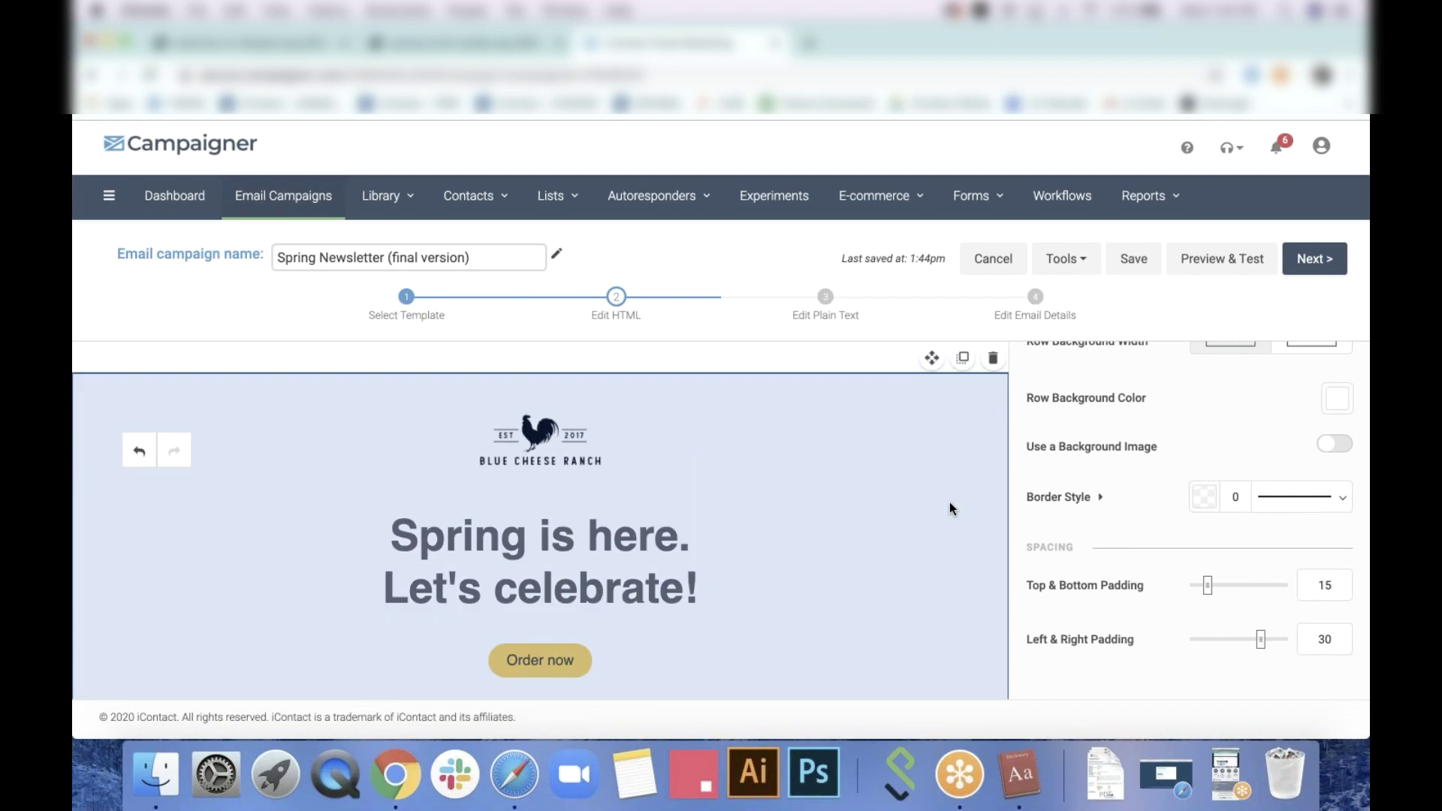
scroll(1351, 375, "up", 2)
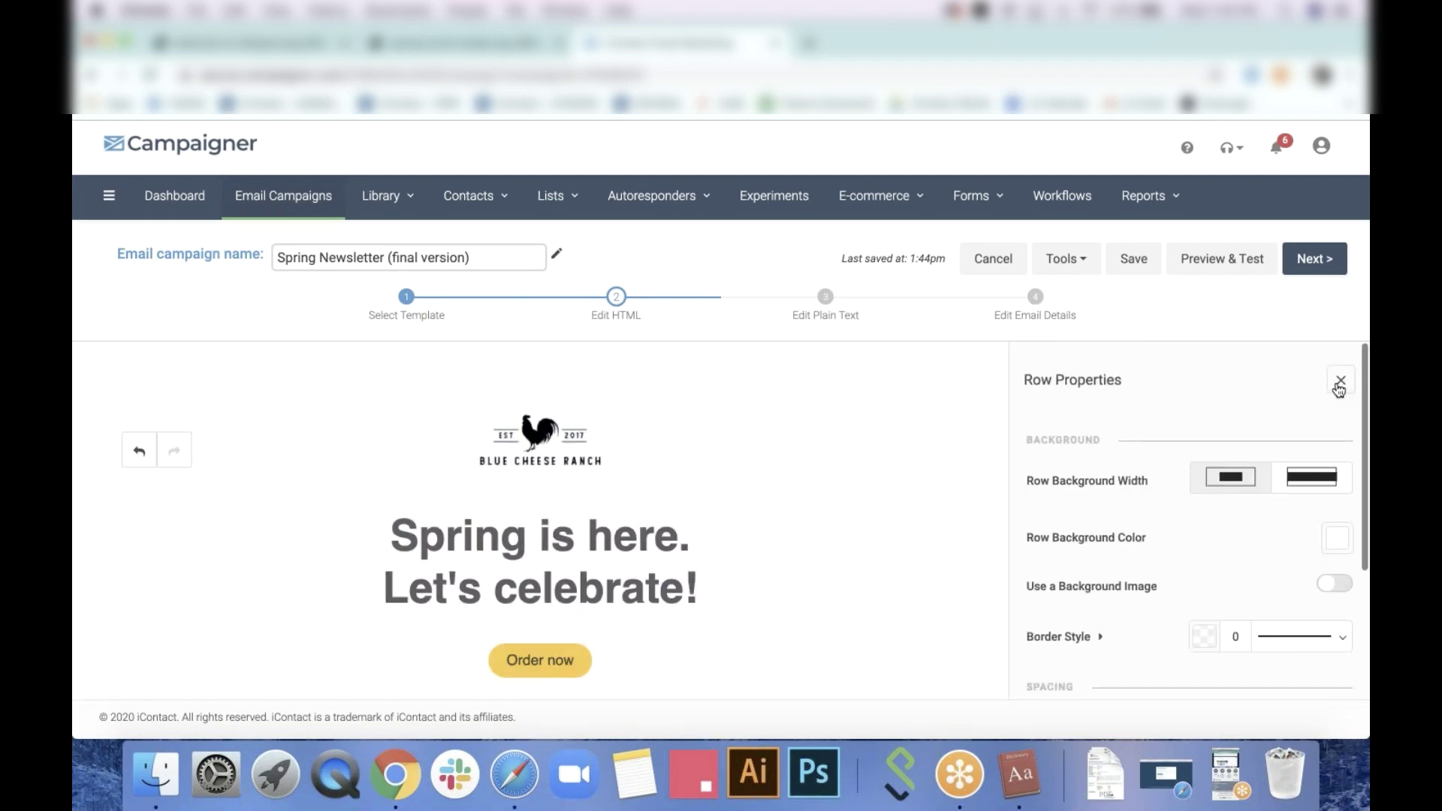
left_click(1338, 387)
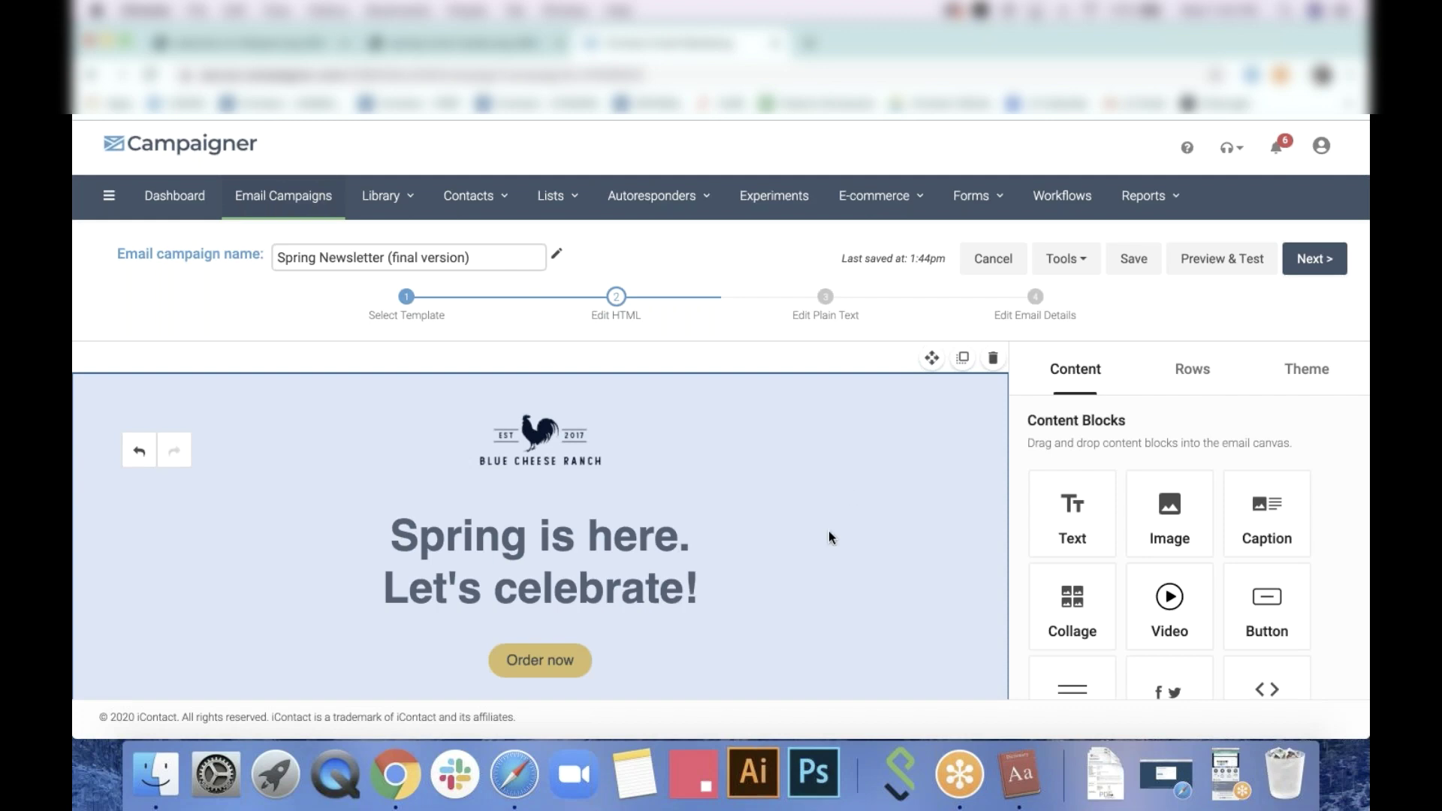
scroll(828, 530, "down", 6)
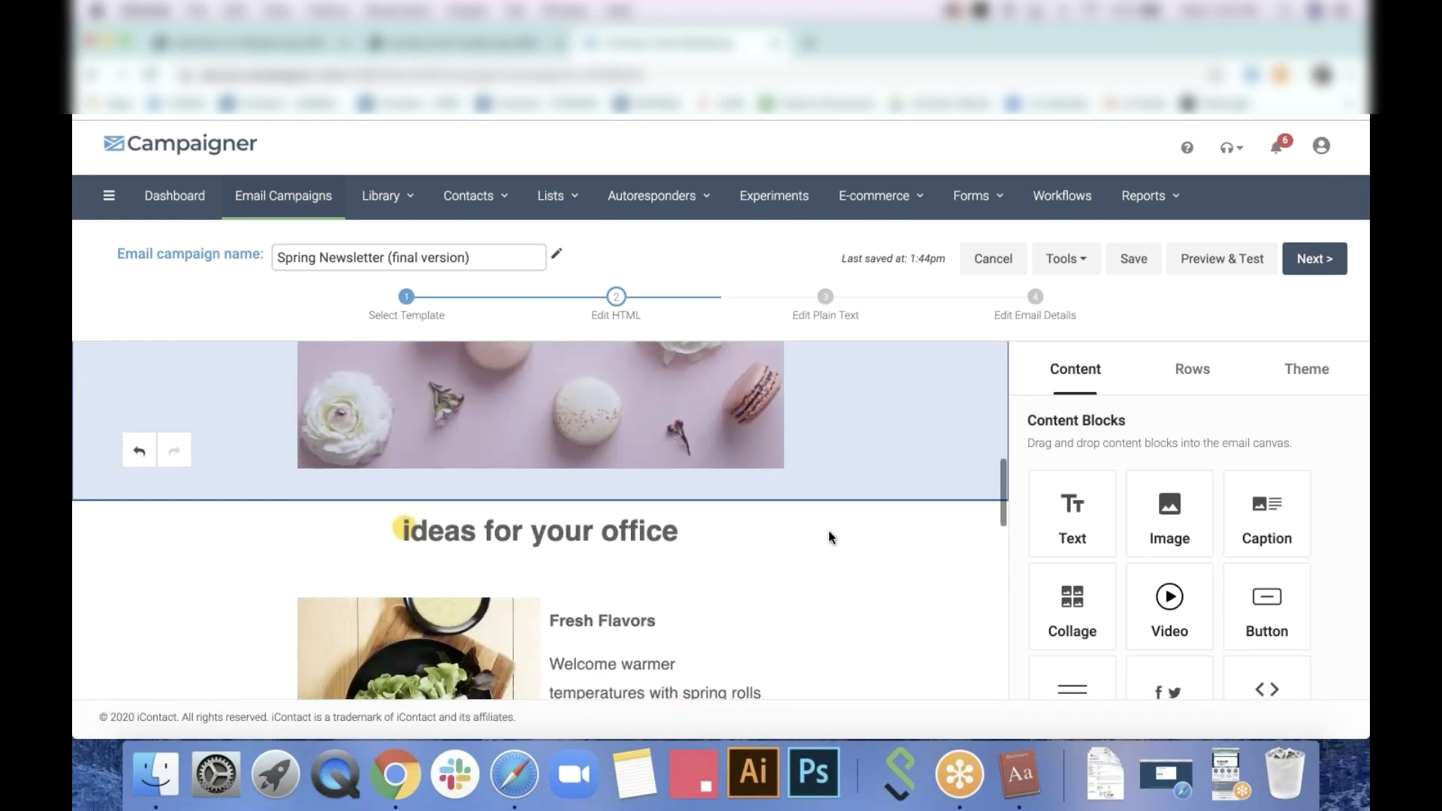
scroll(830, 538, "down", 4)
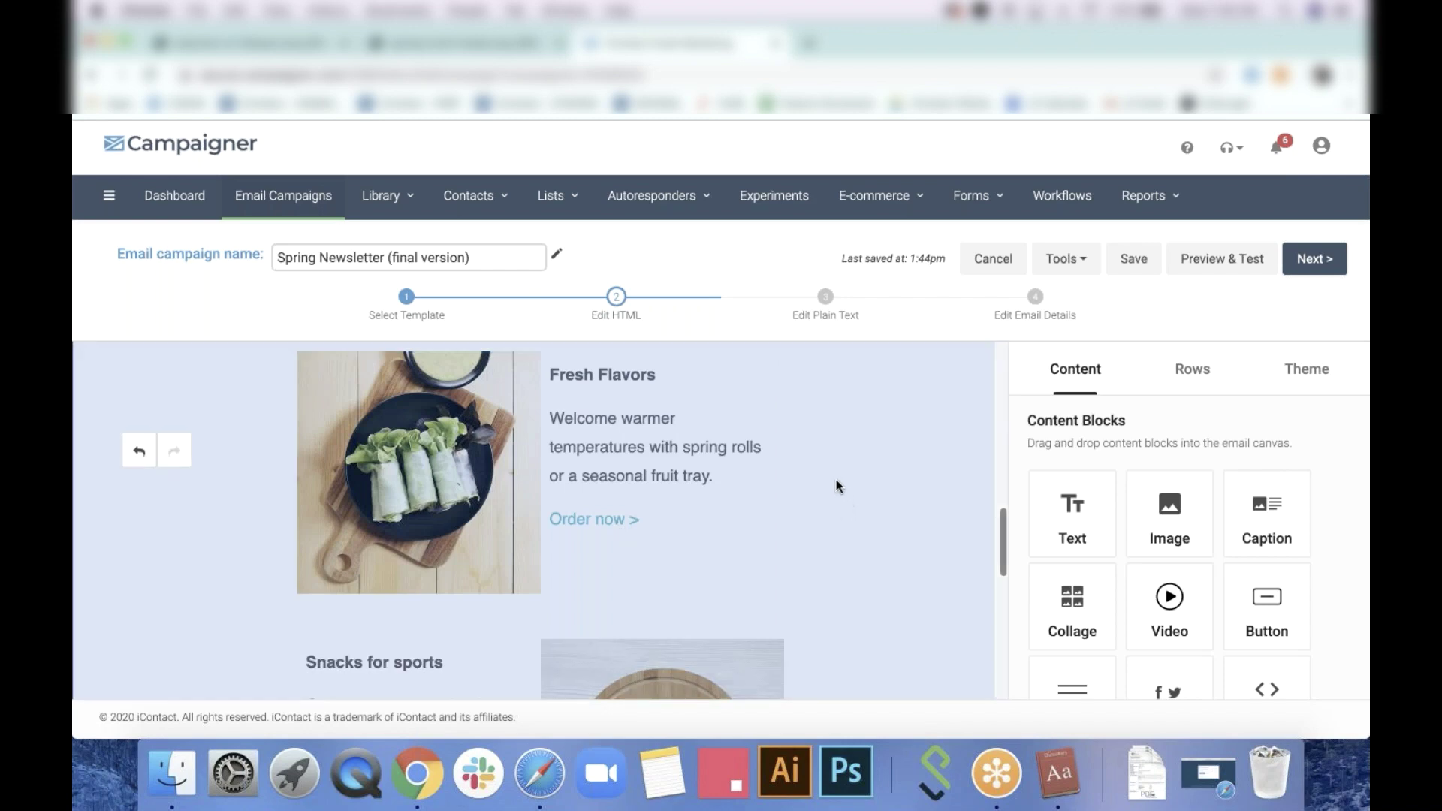
Select 'Order now >' in the Fresh Flavors caption and open its link settings
left_click(599, 532)
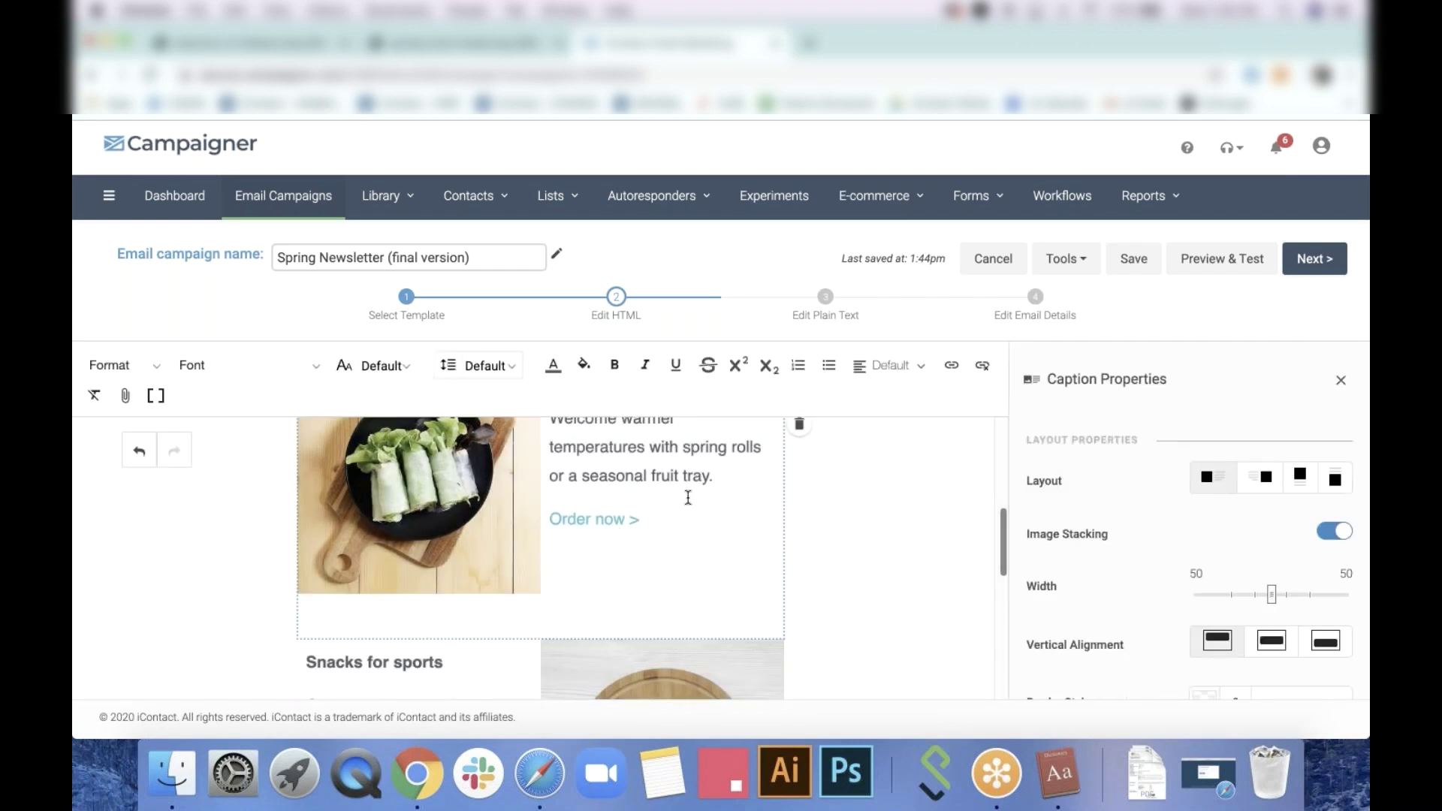
scroll(688, 498, "up", 2)
left_click_drag(661, 601, 528, 607)
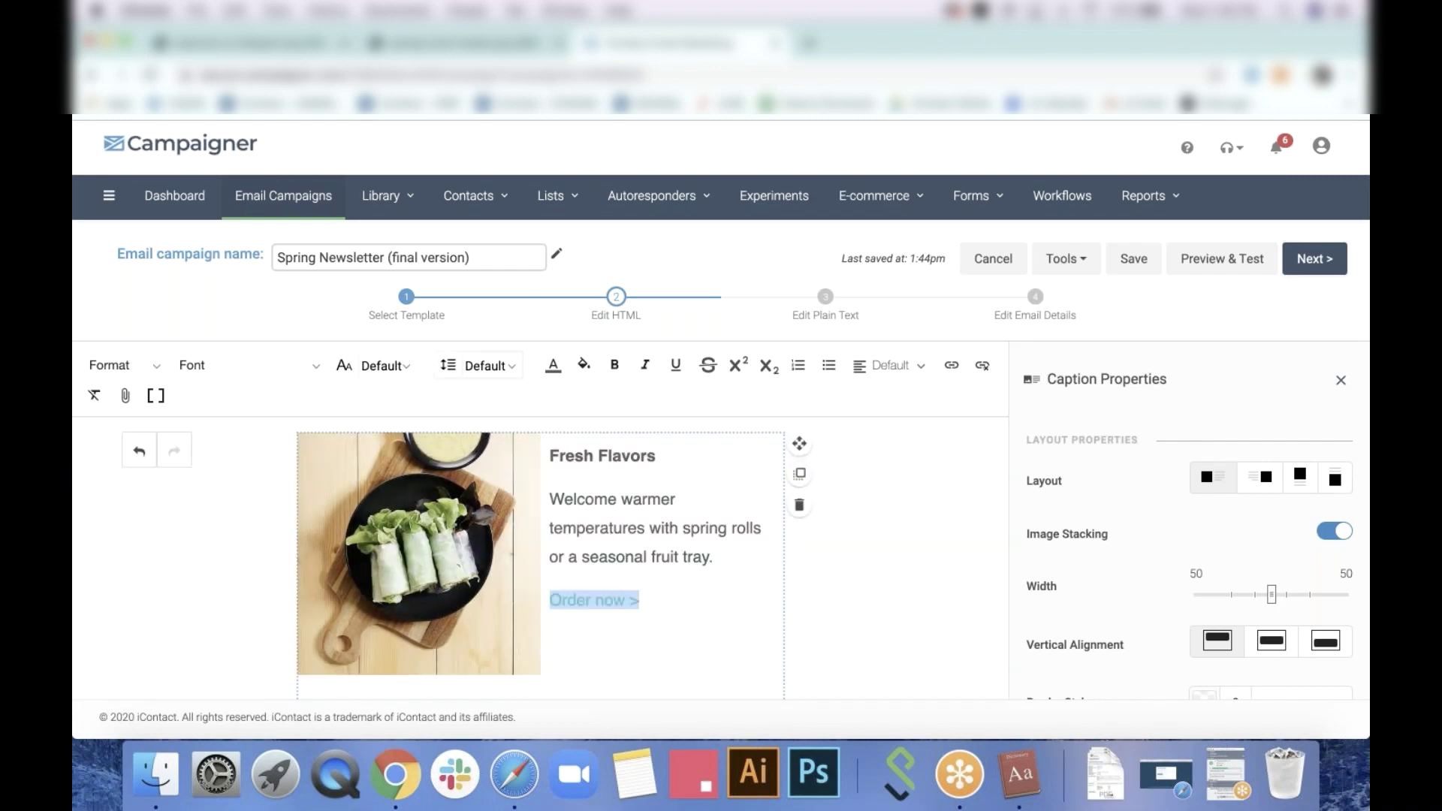
left_click(653, 599)
left_click_drag(654, 598, 549, 599)
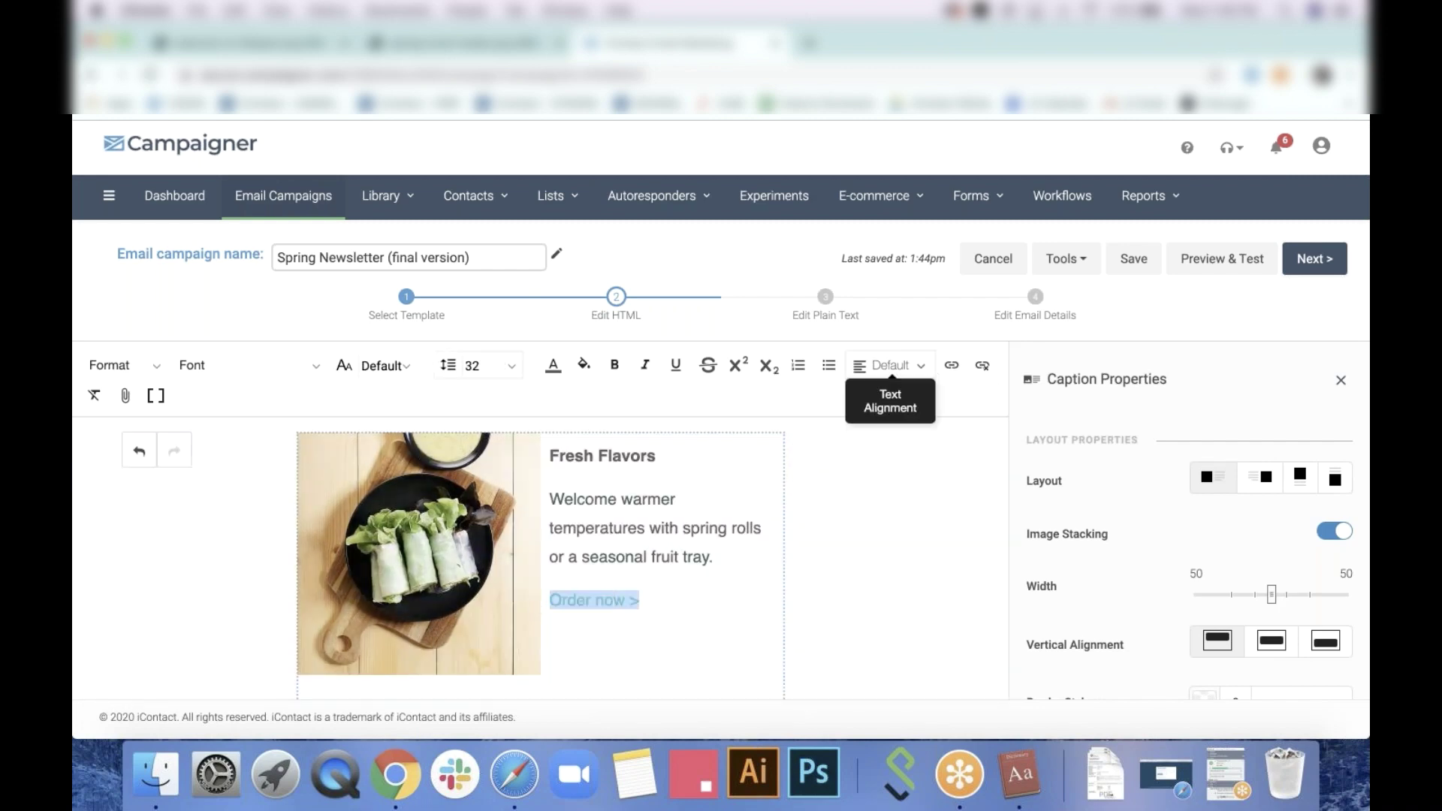
left_click(952, 366)
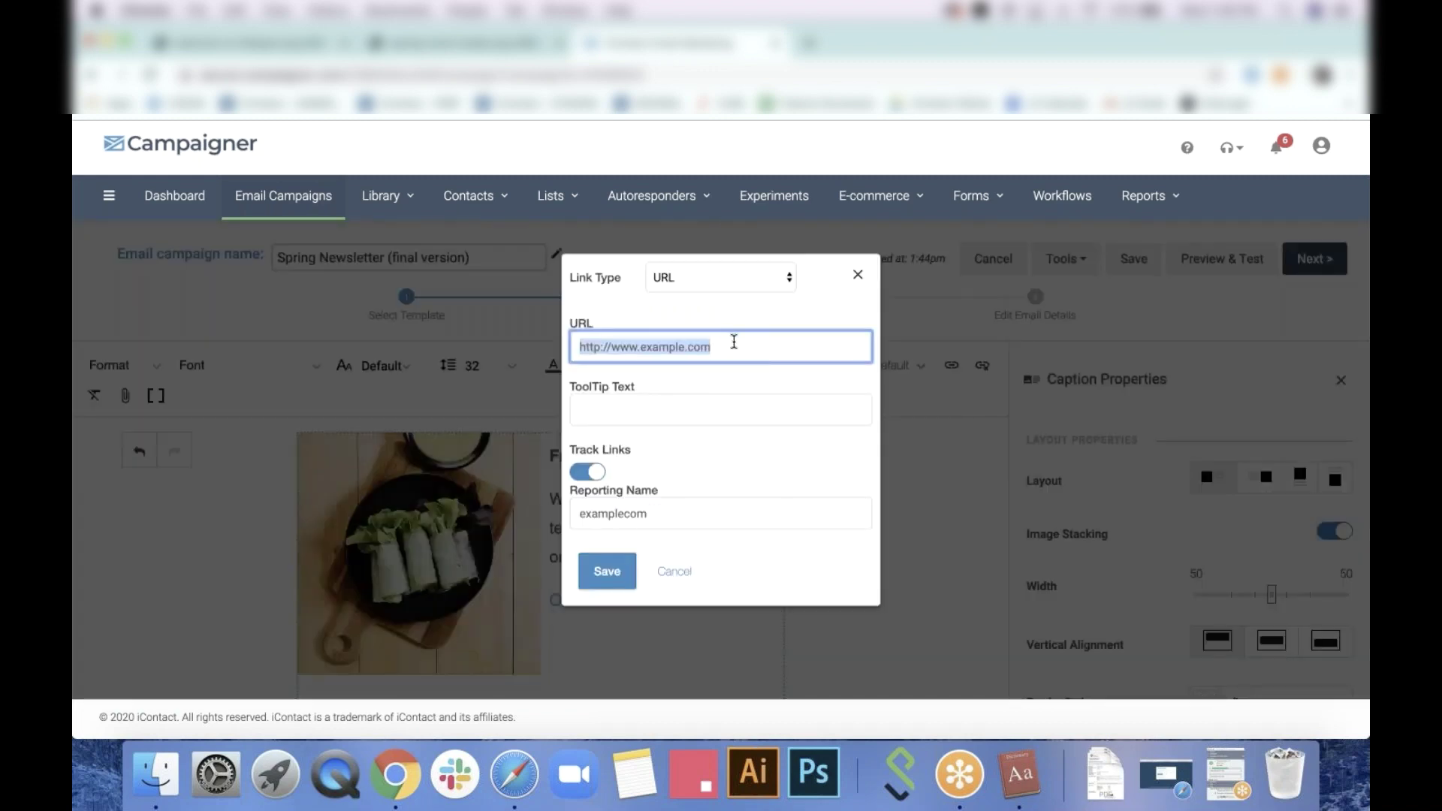
left_click(734, 341)
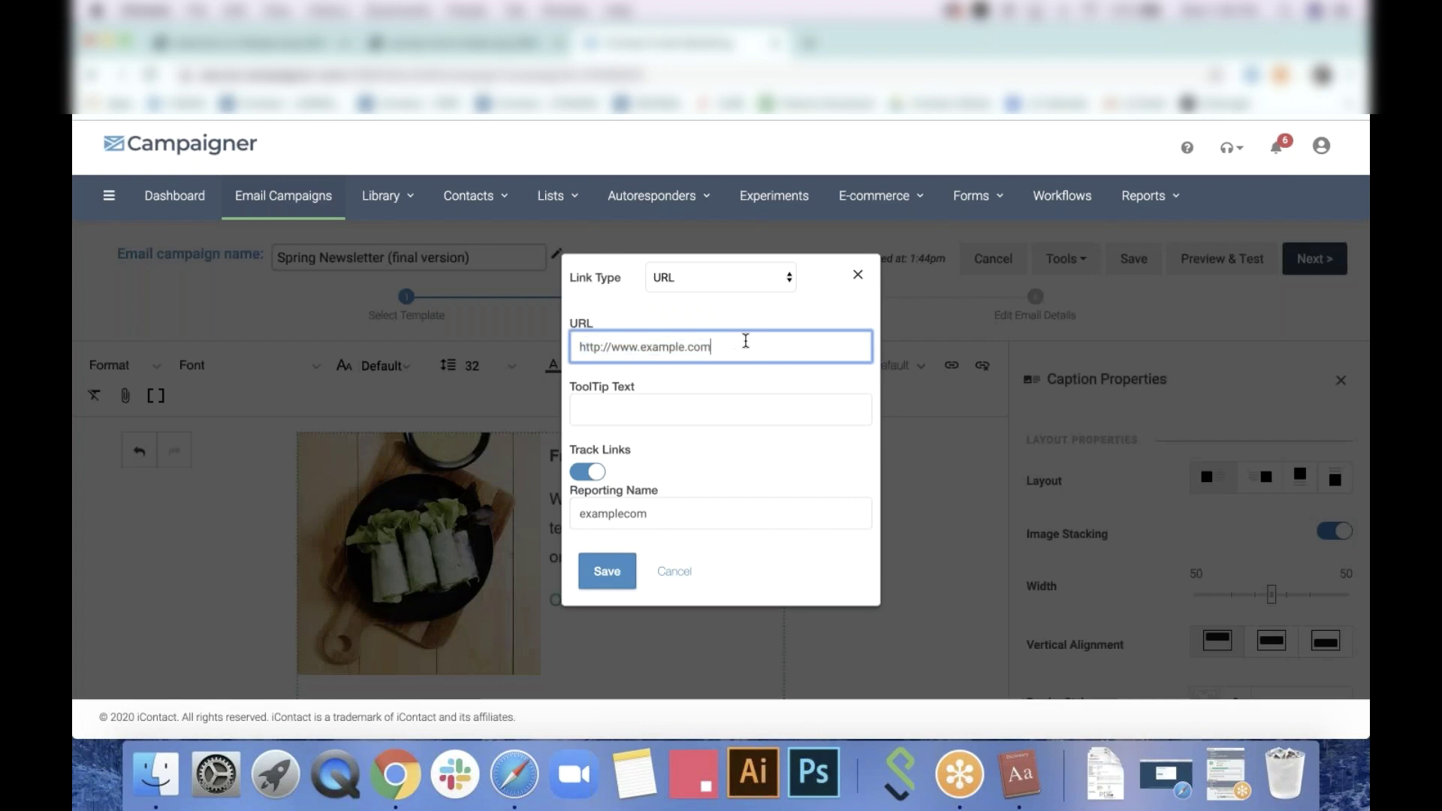
left_click(680, 282)
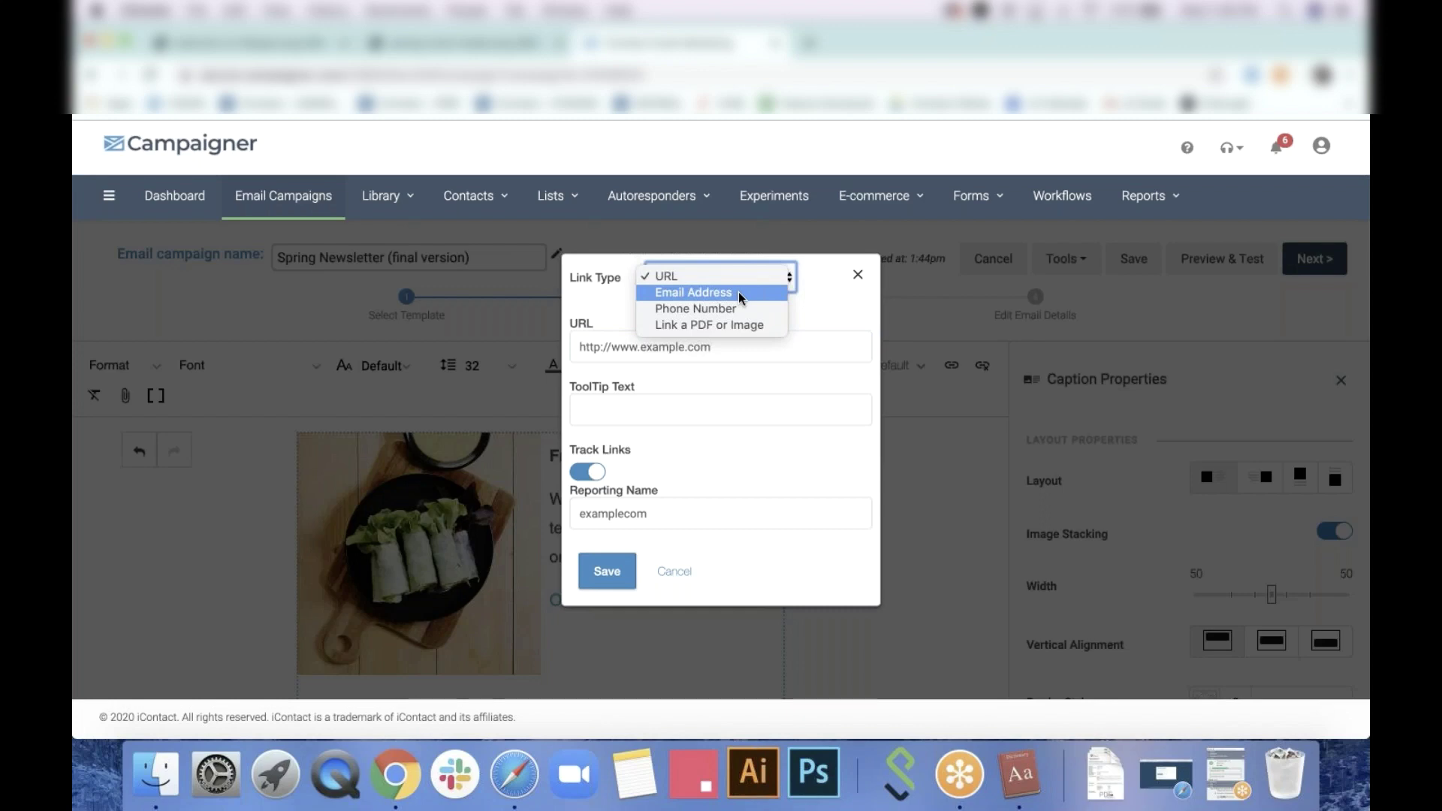
left_click(740, 295)
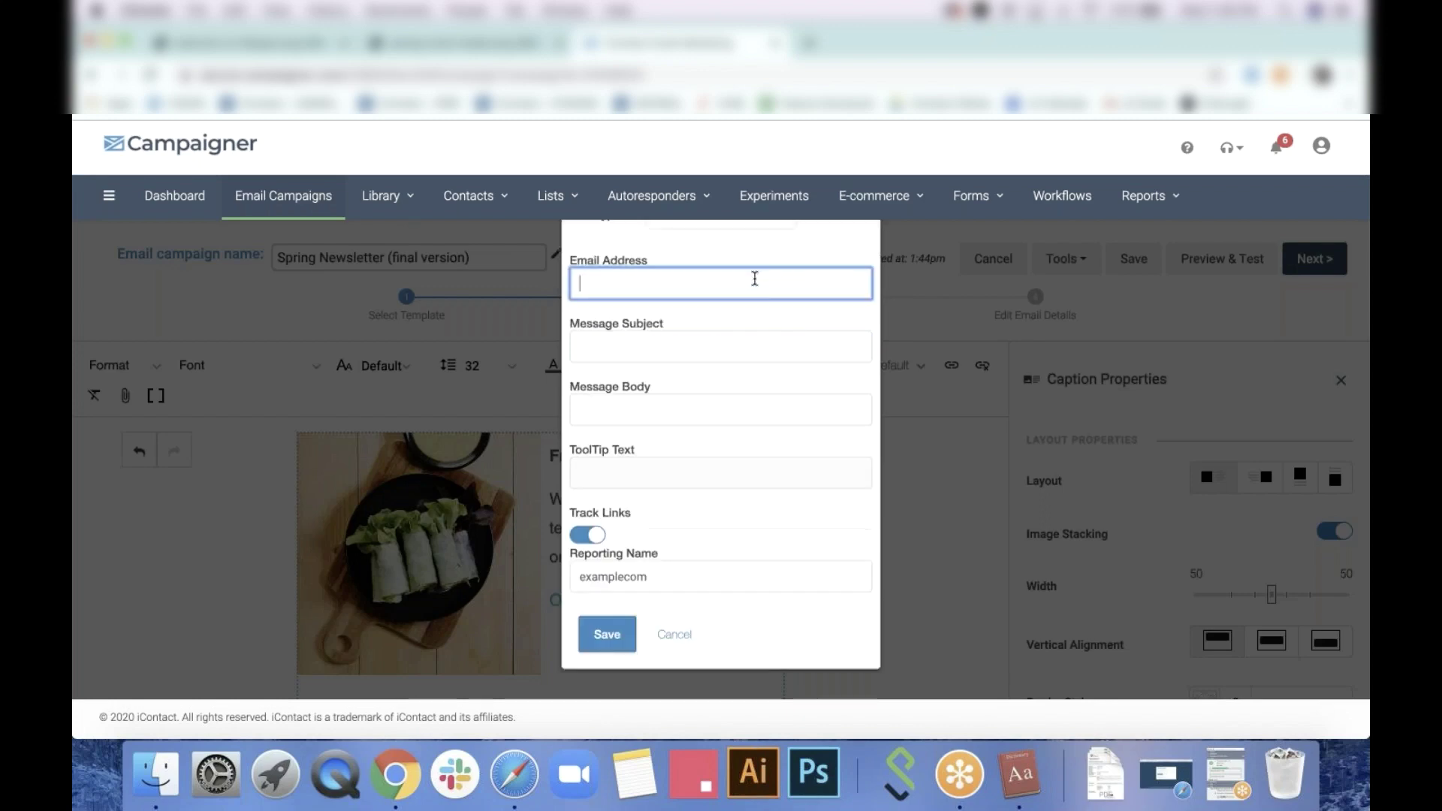
left_click(769, 222)
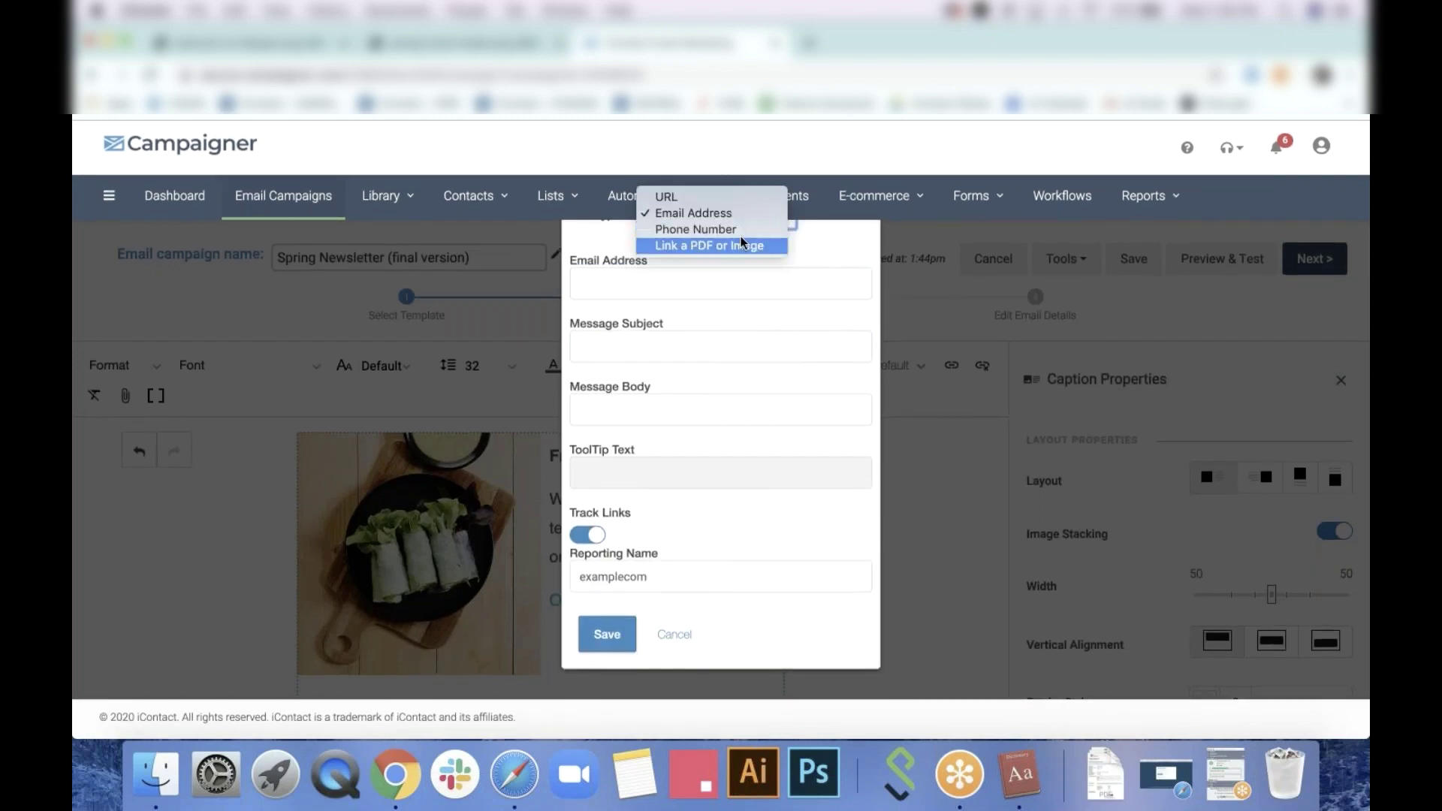
left_click(746, 228)
left_click(760, 285)
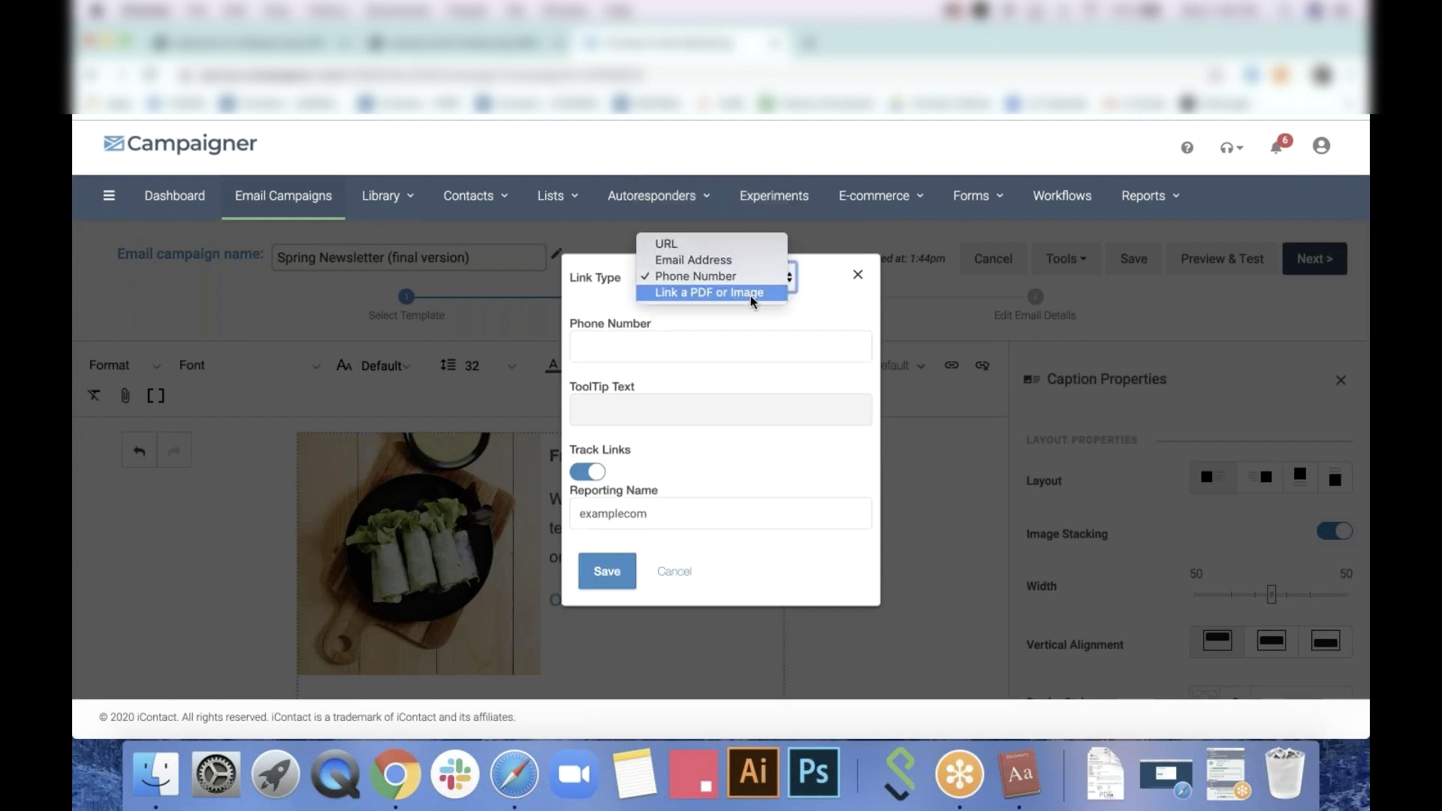
left_click(752, 295)
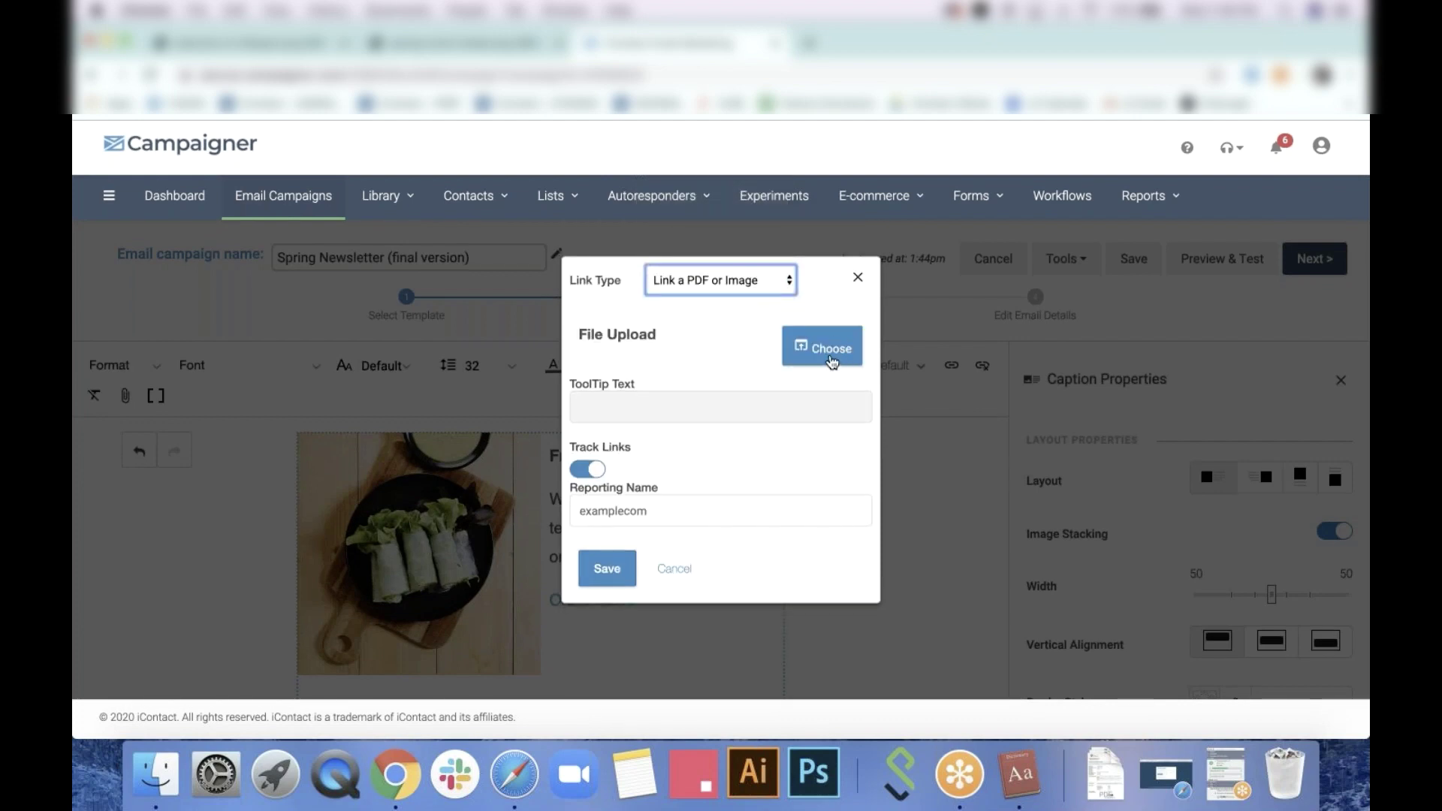
left_click(757, 284)
left_click(647, 299)
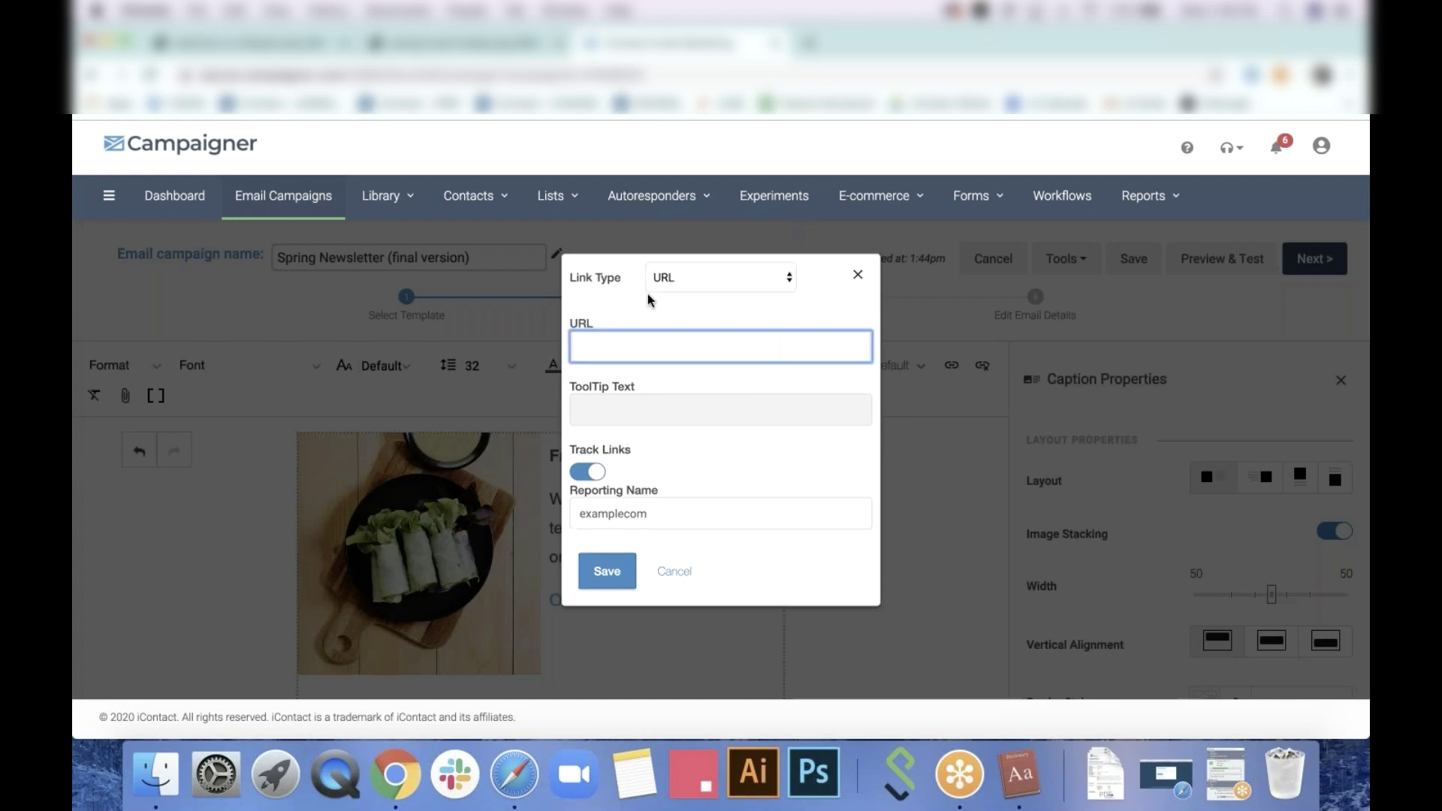
type("www.example.com")
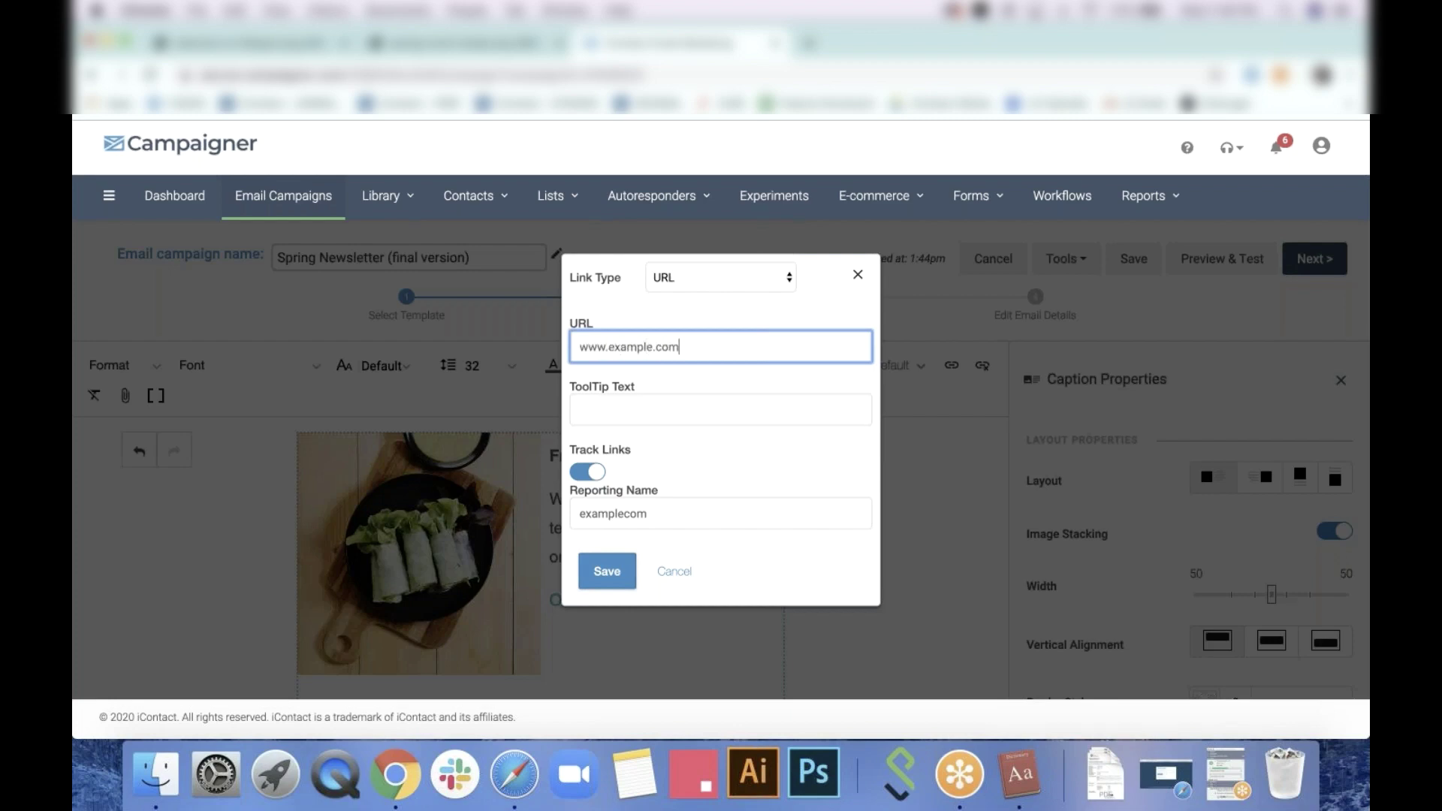
left_click(605, 571)
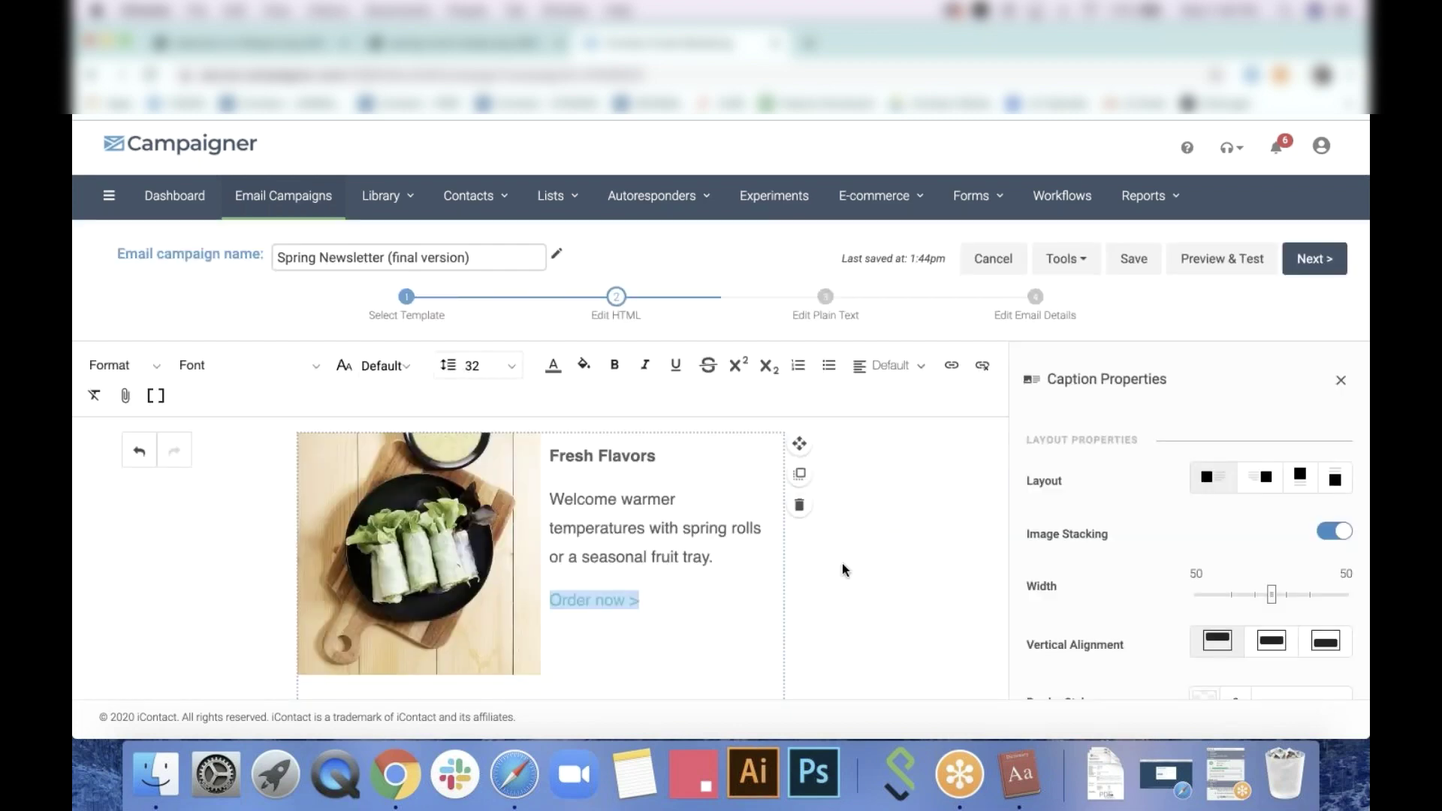
left_click(841, 565)
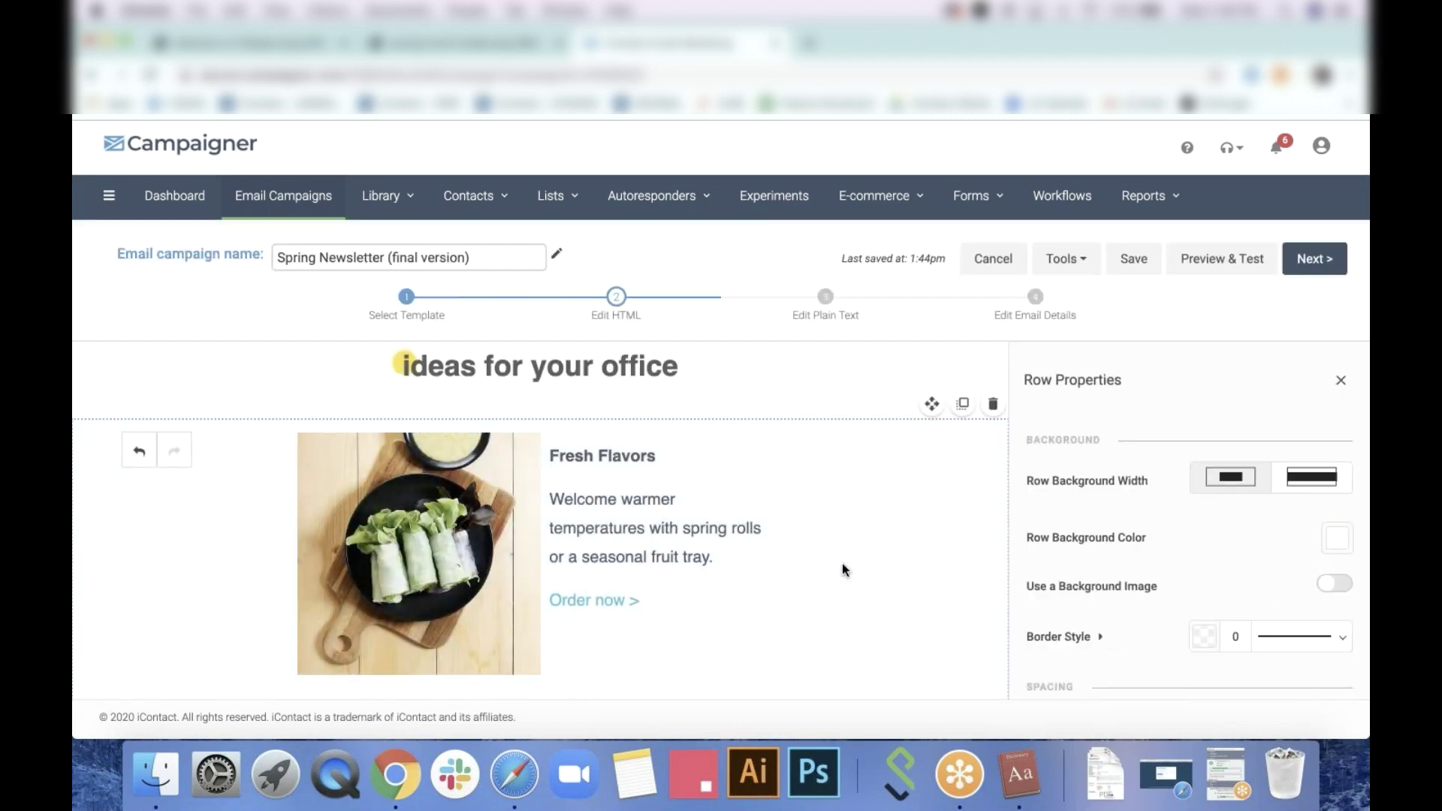
Reopen the 'Order now >' link and save it with reporting name 'Spring Roll Newsletter link'
left_click(644, 600)
left_click_drag(656, 600, 547, 597)
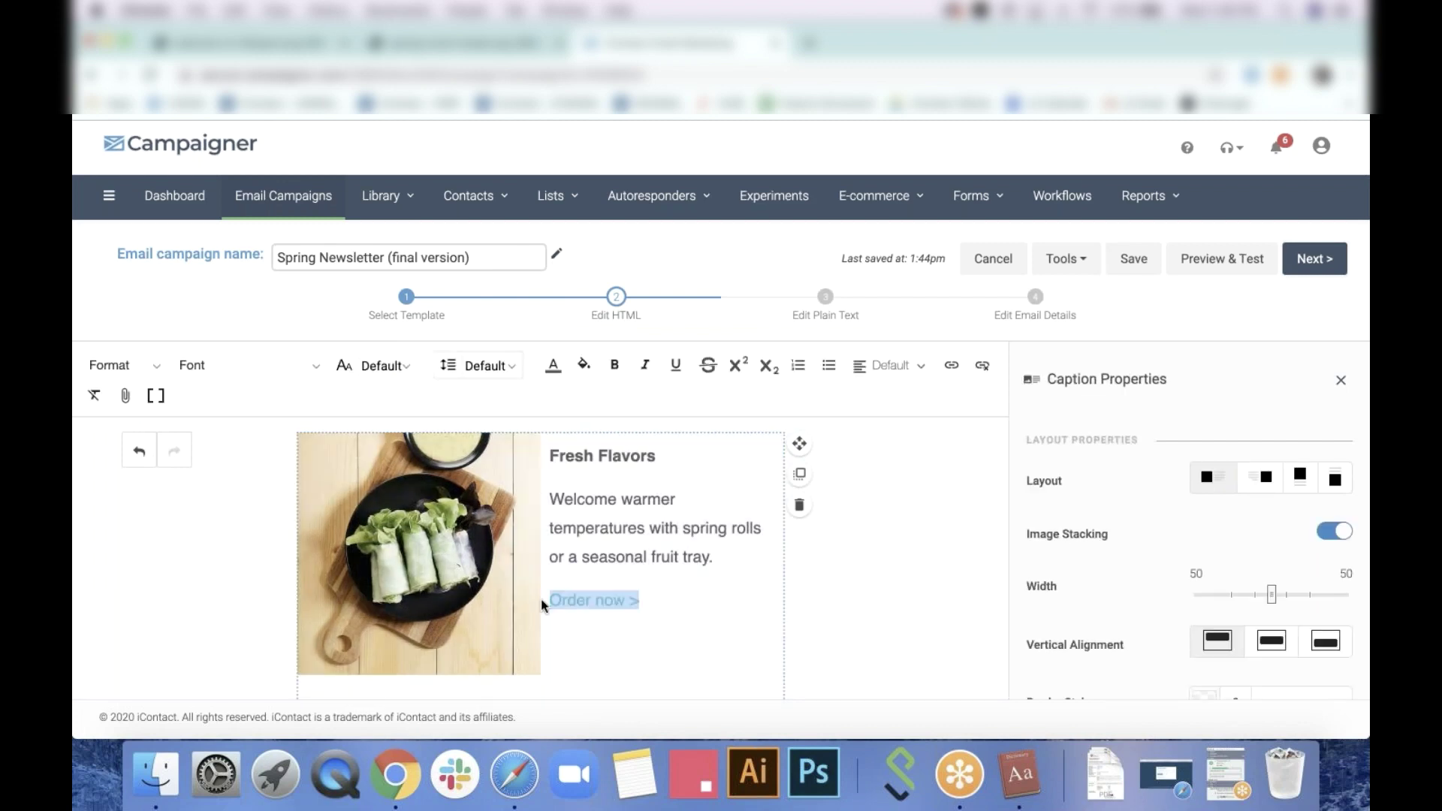
left_click(952, 365)
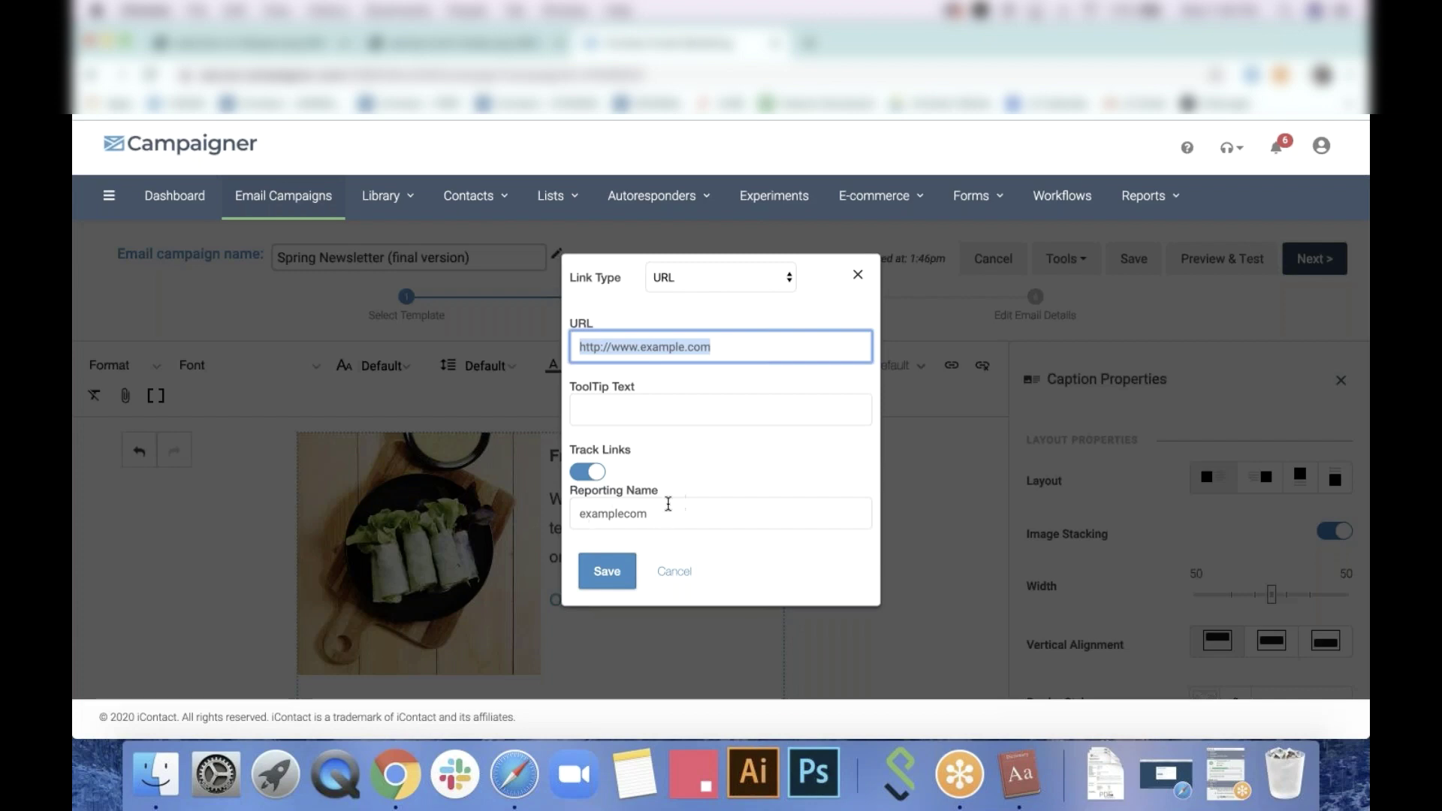
double_click(665, 509)
key("Right")
key("shift+Left")
key("shift+Left")
key("shift+Left")
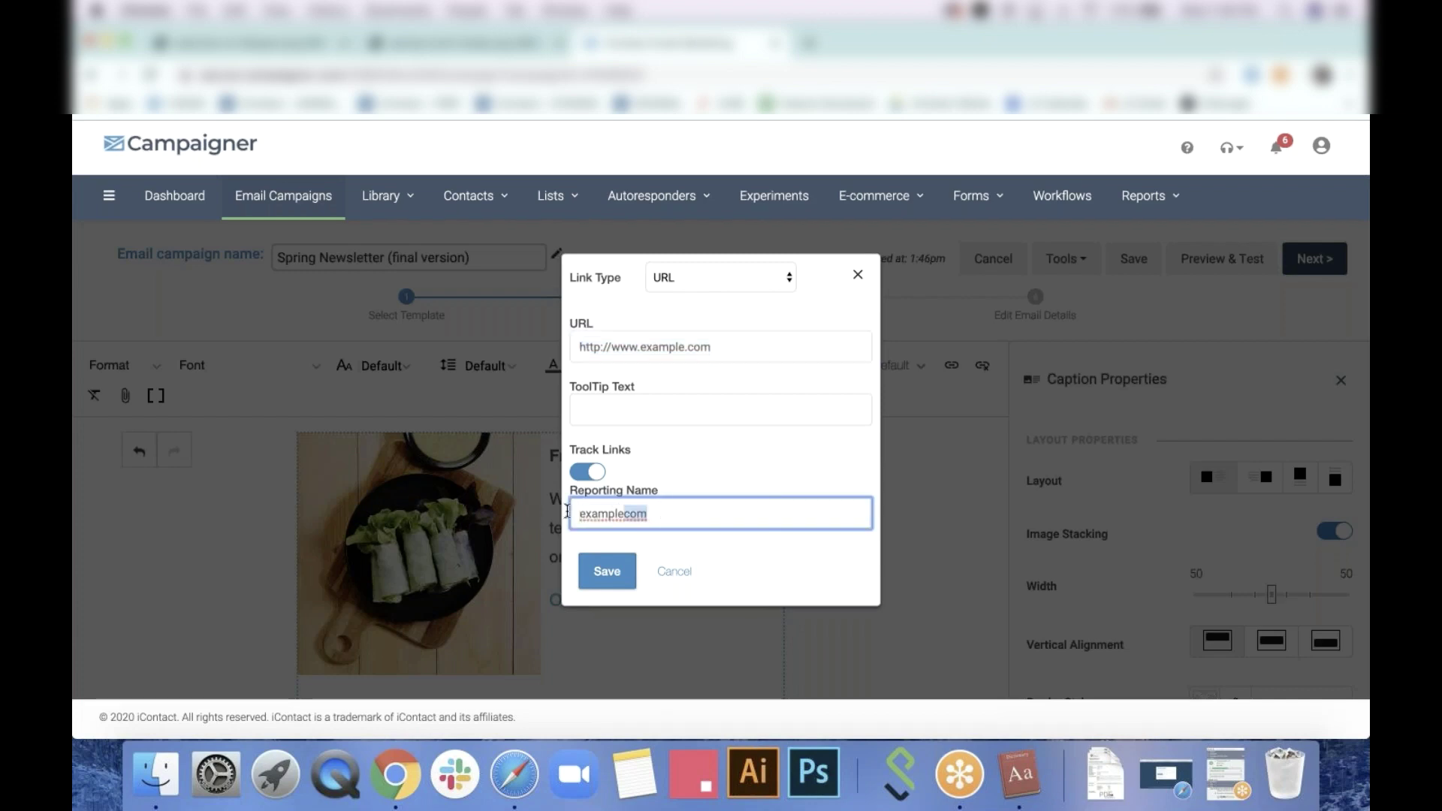
key("super+a")
type("Spring R")
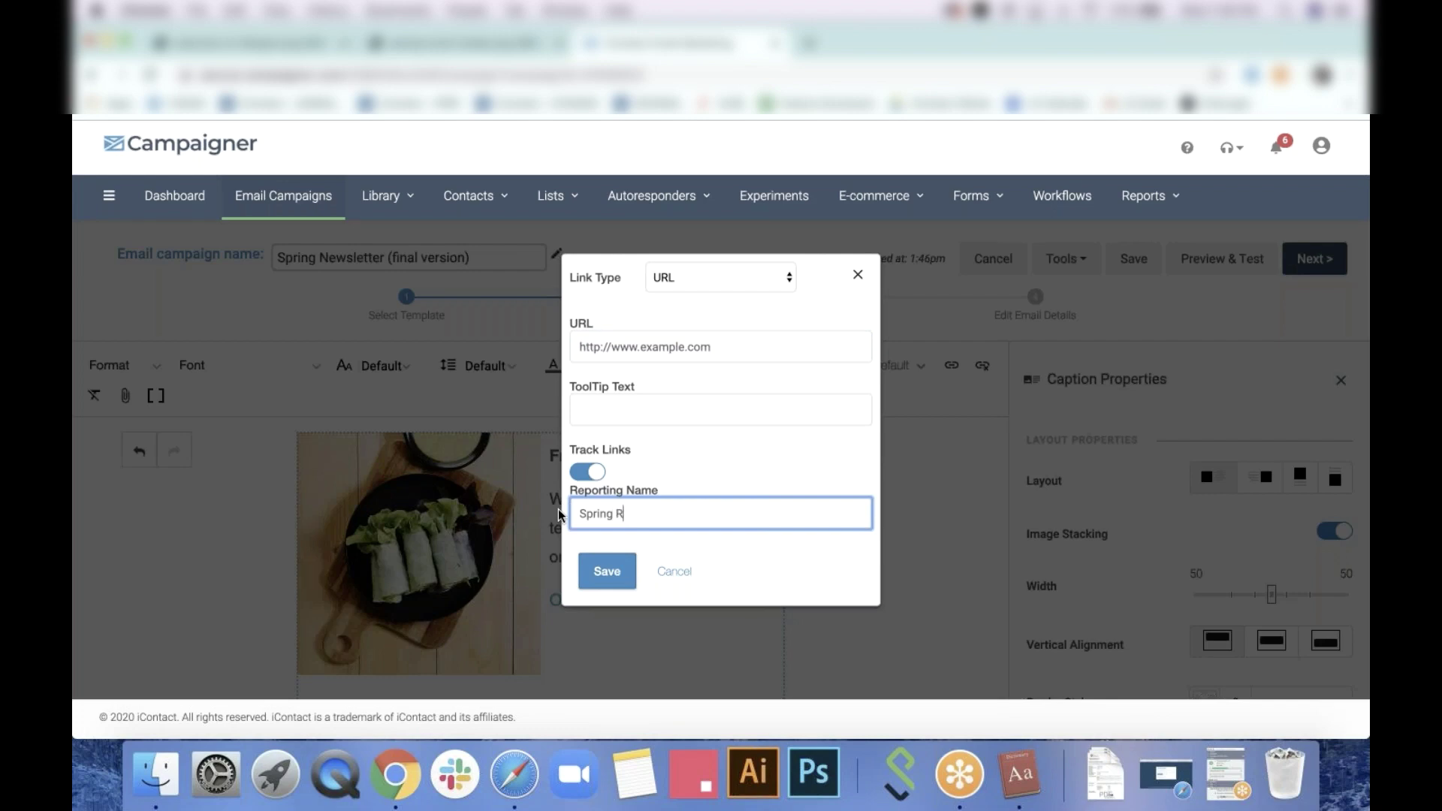
type("oll Newsletter link")
left_click(604, 573)
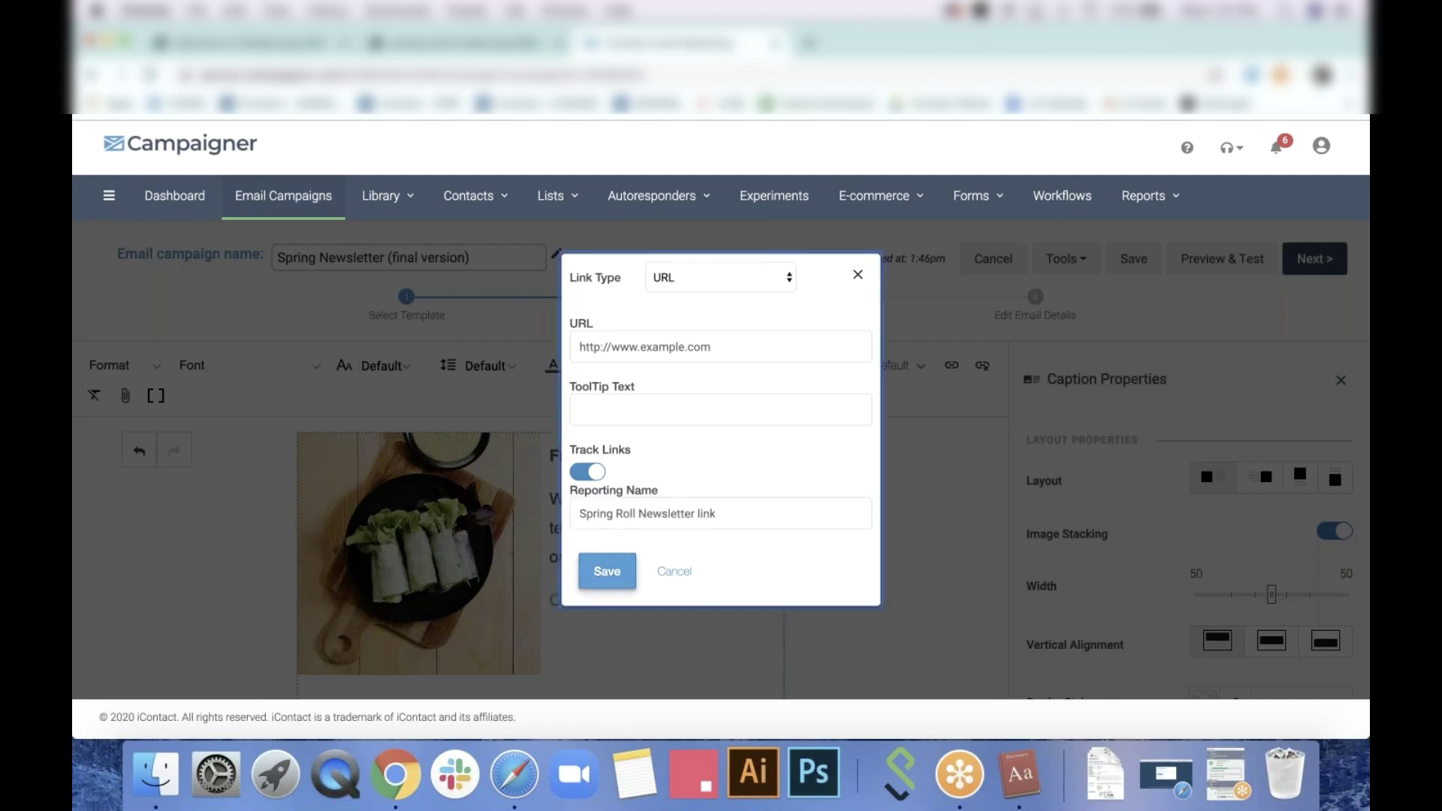
left_click(972, 490)
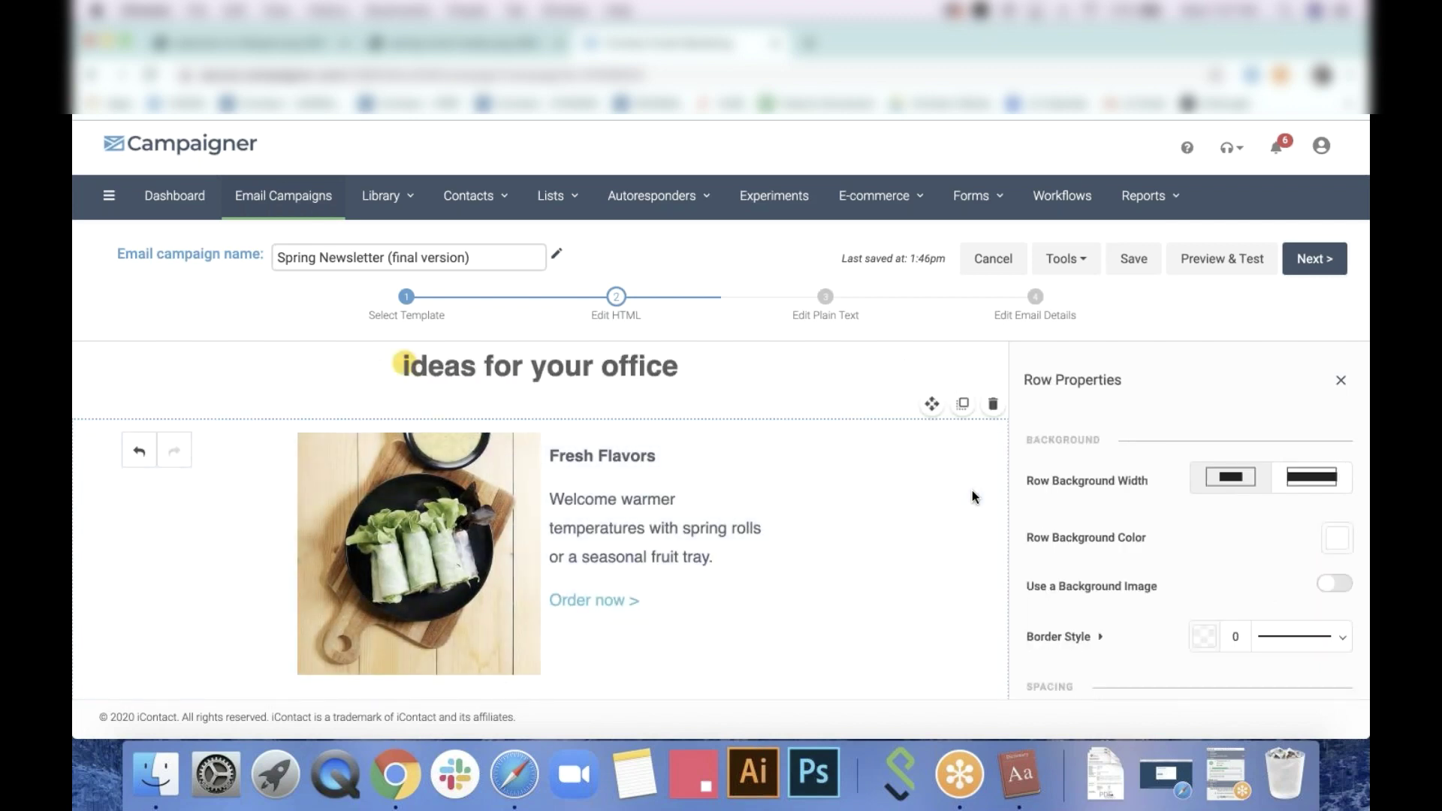
Delete the trailing '>' from the Fresh Flavors 'Order now' link, checking the design reference
scroll(823, 492, "down", 2)
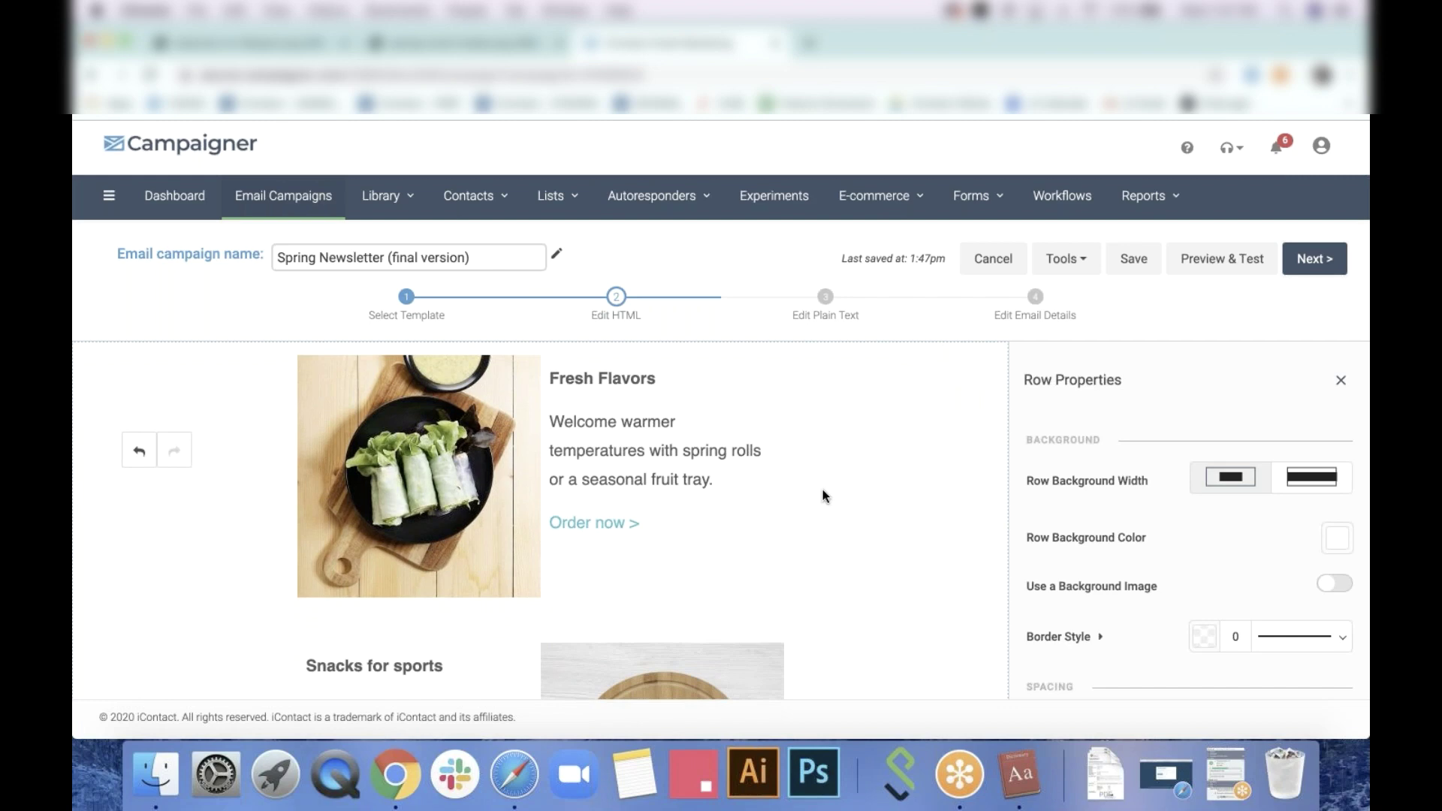
scroll(823, 492, "up", 1)
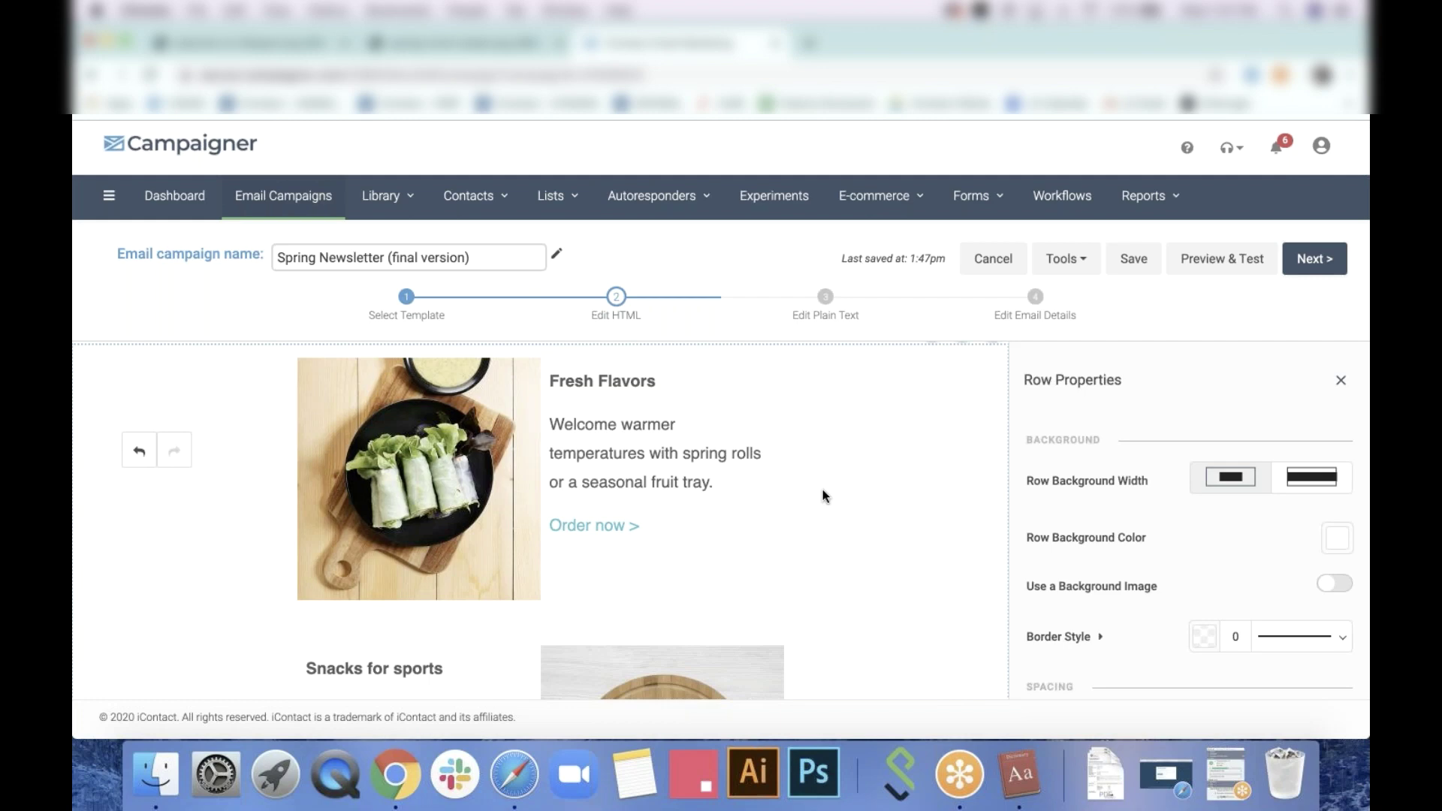
left_click(634, 530)
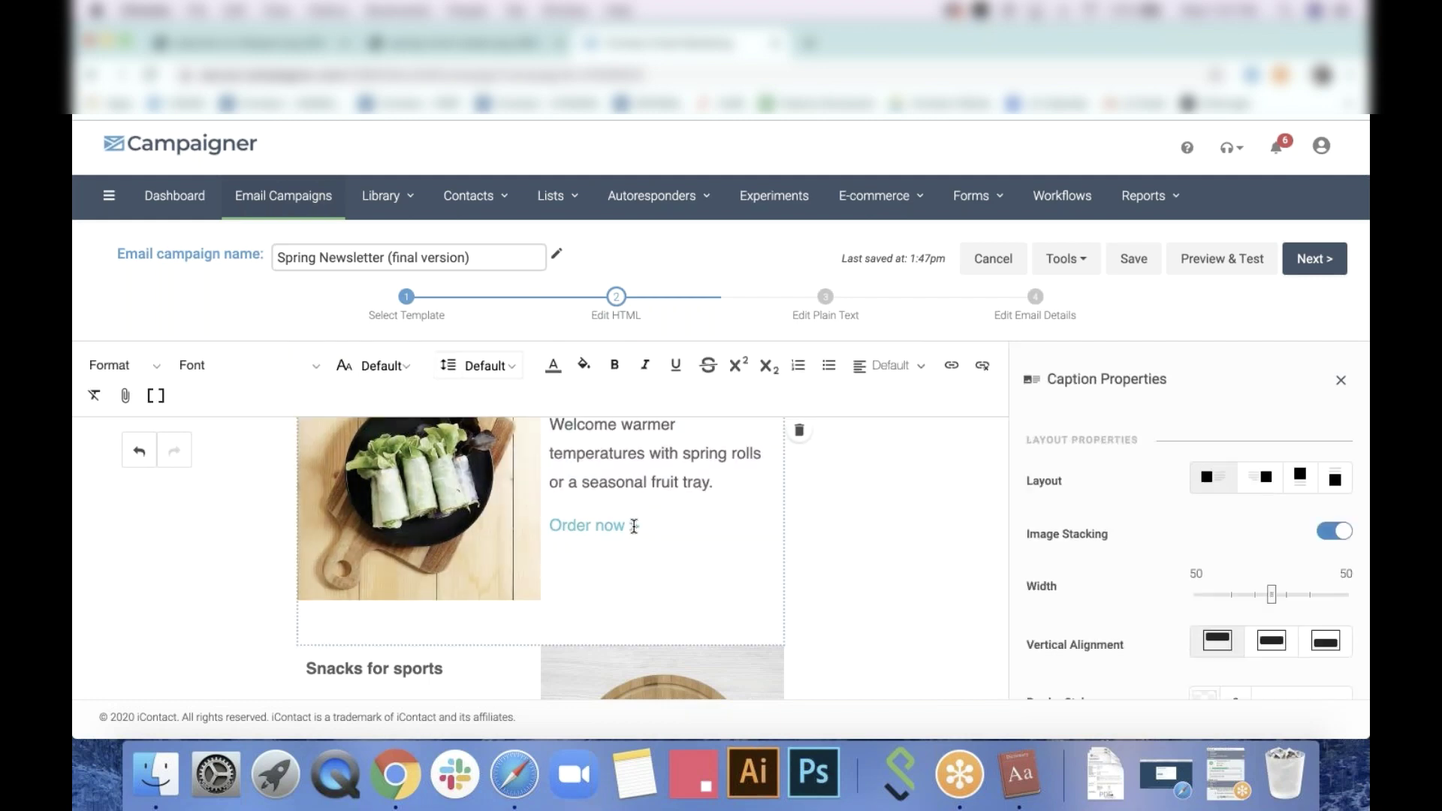
left_click_drag(637, 526, 538, 530)
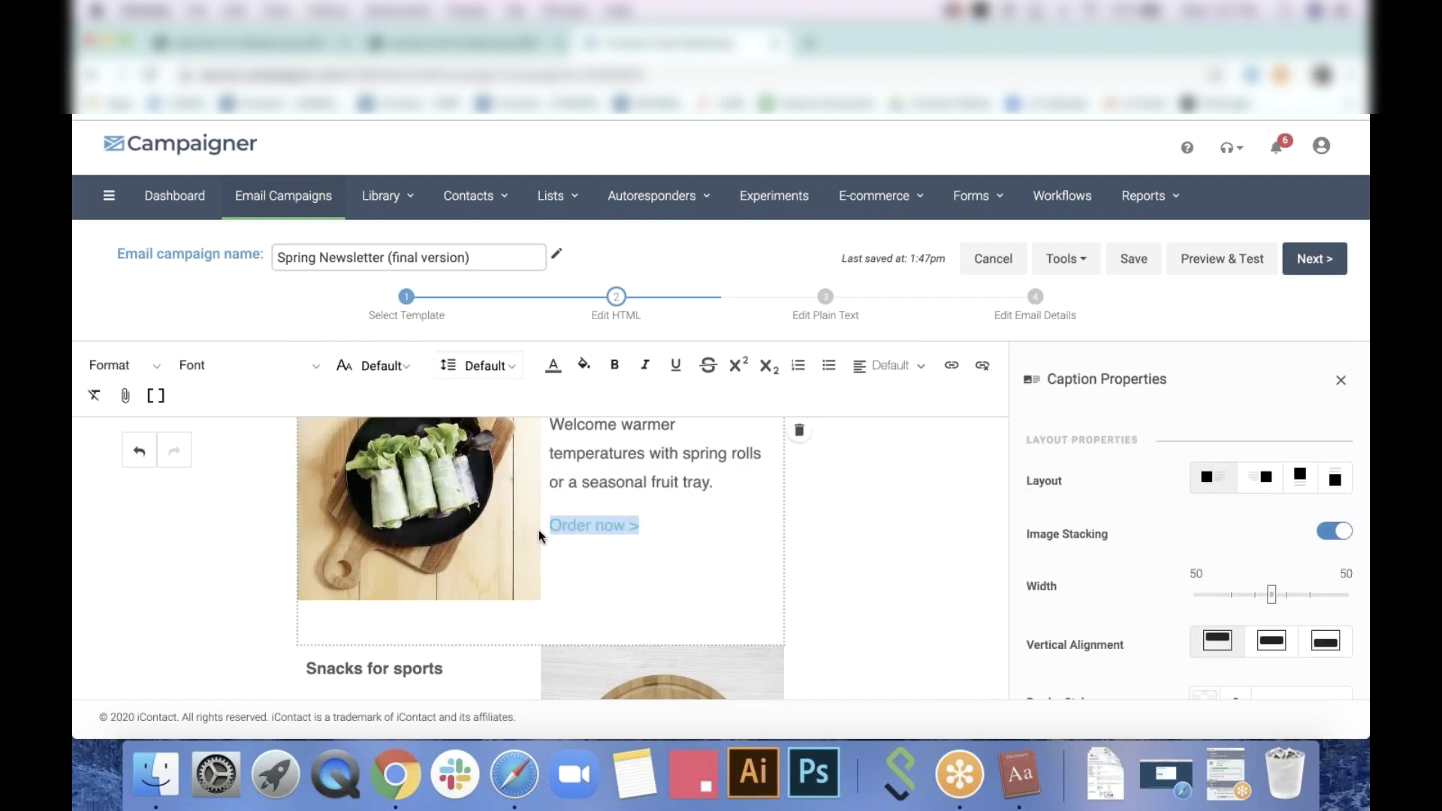
left_click(699, 528)
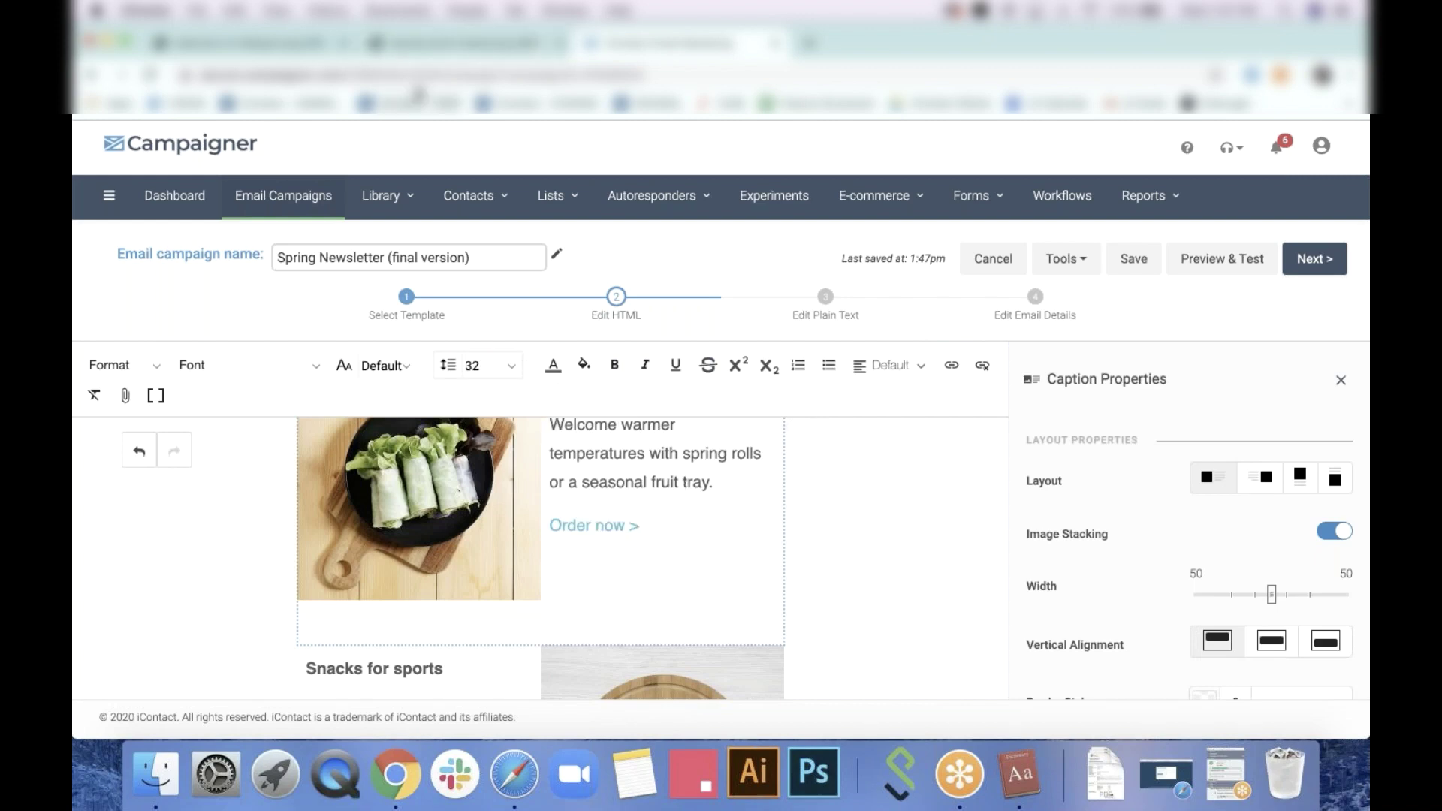
left_click(391, 43)
scroll(733, 520, "down", 3)
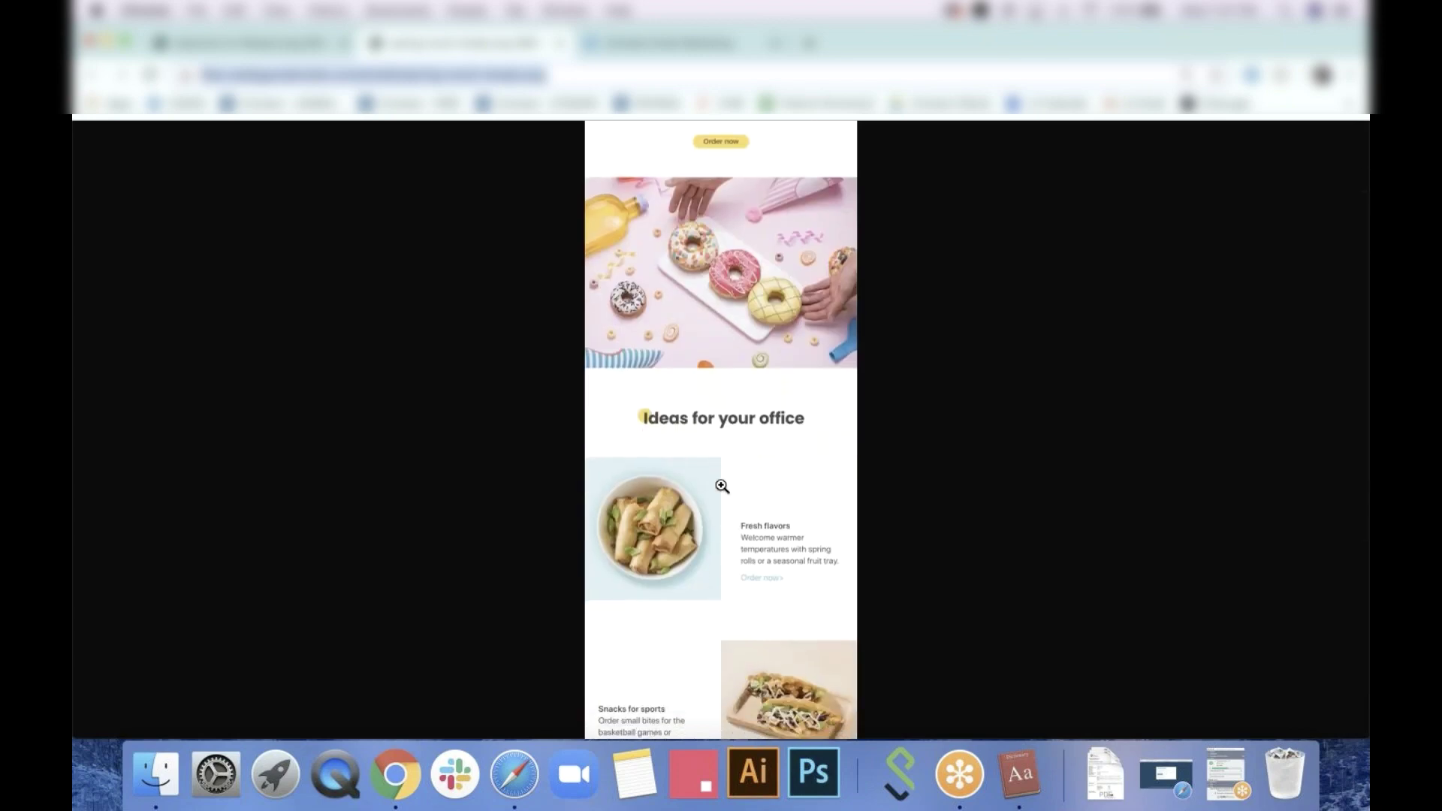
left_click(676, 45)
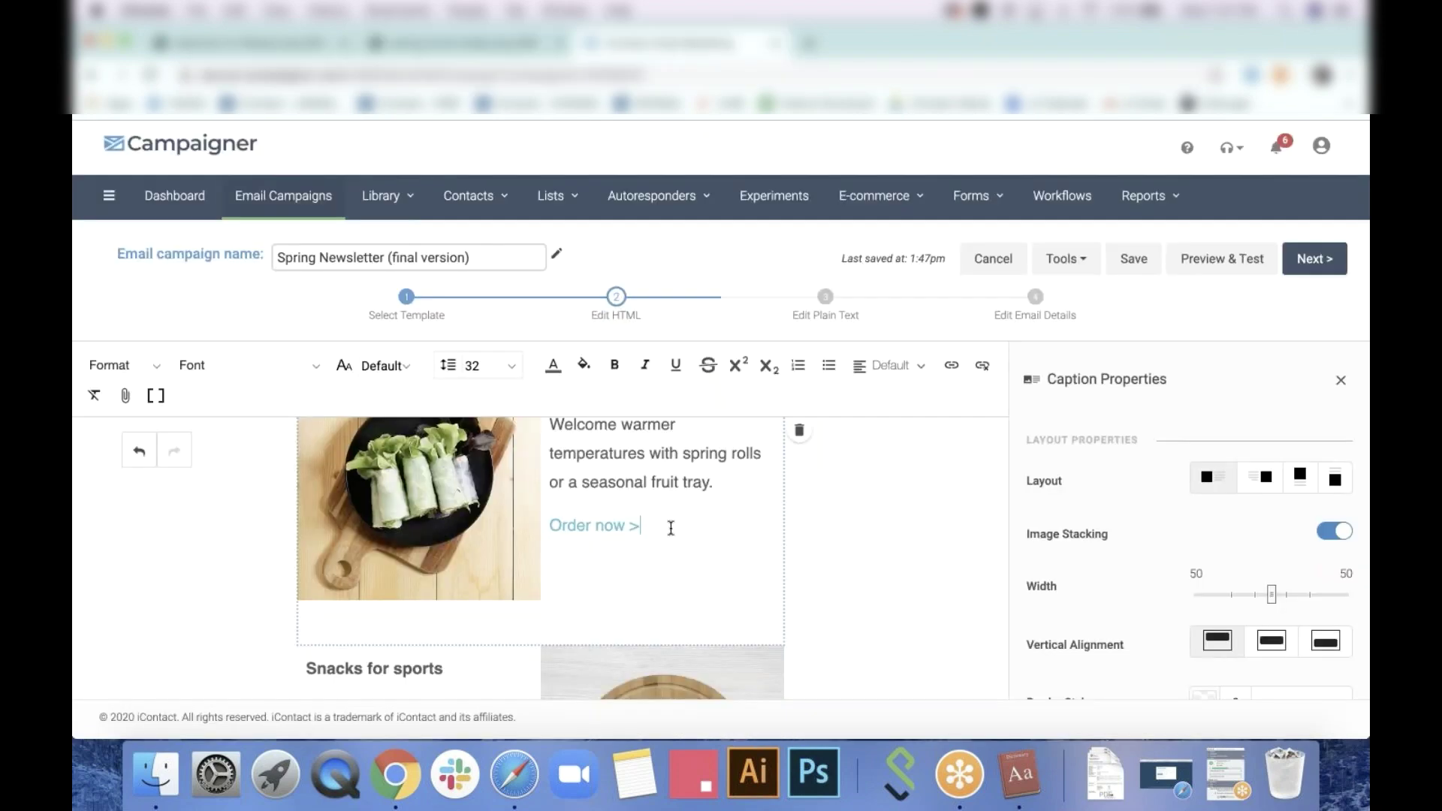
key("BackSpace")
Turn on Link Underline in the email's Theme settings
left_click(1341, 384)
left_click(1311, 373)
scroll(1230, 552, "down", 10)
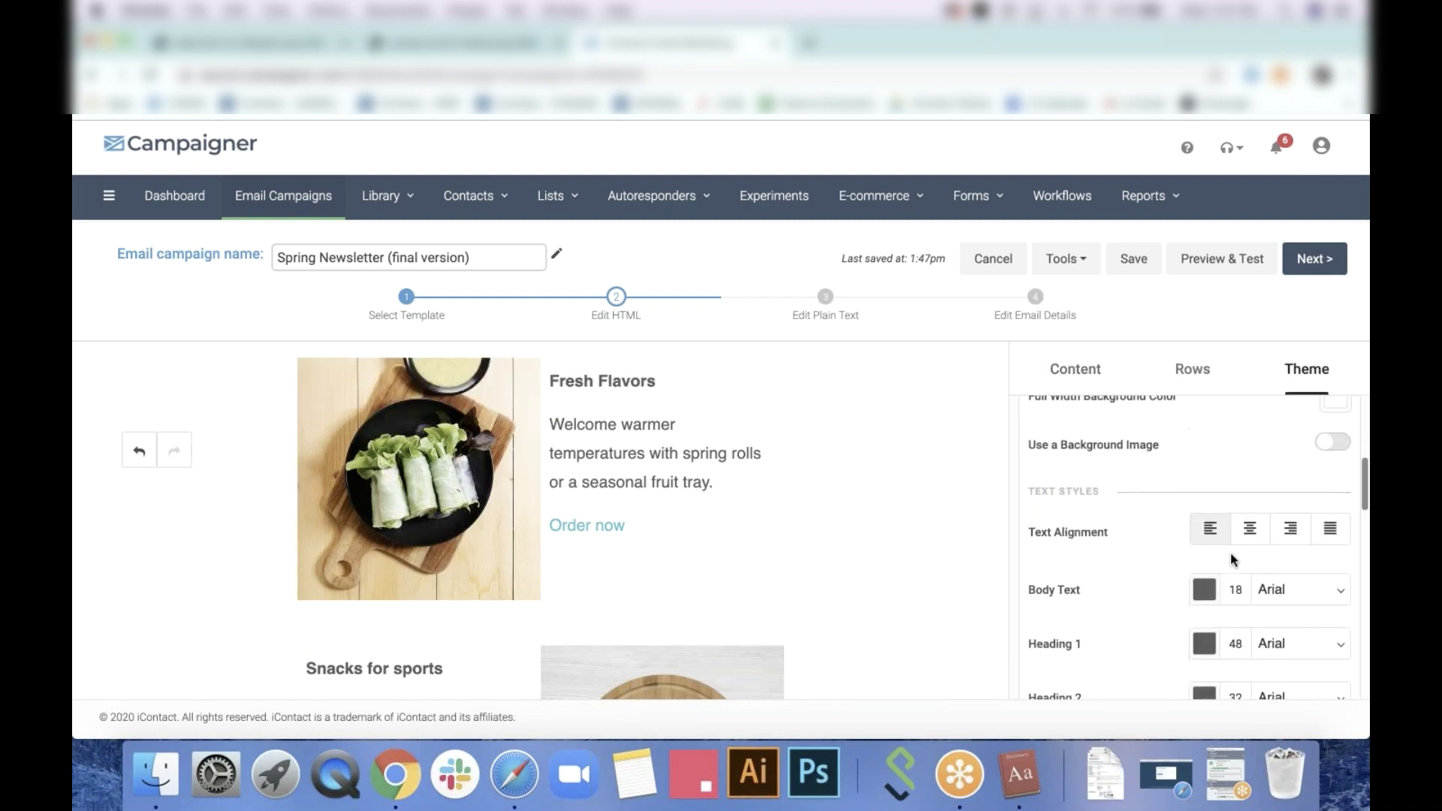
scroll(1232, 558, "down", 3)
left_click(1260, 553)
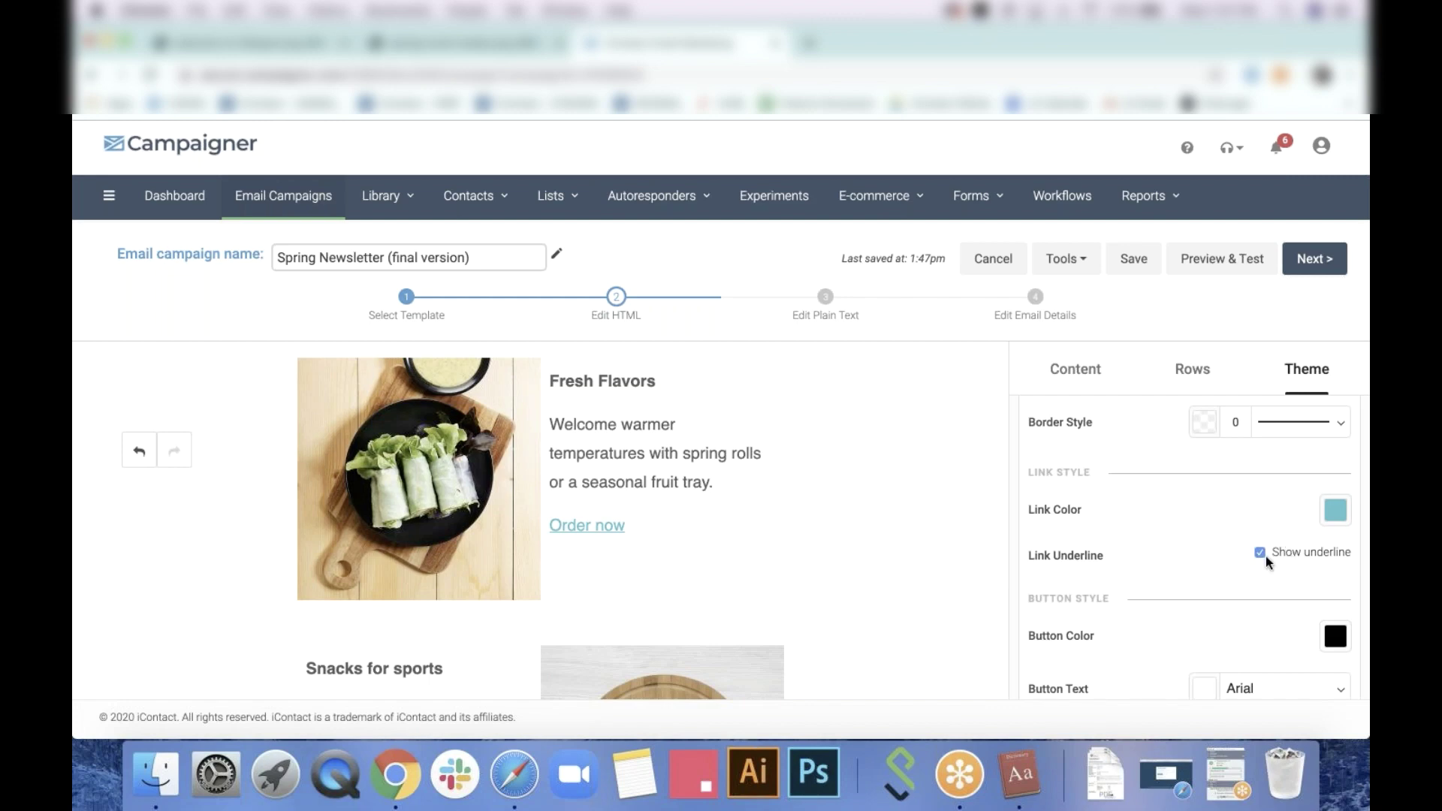
Retype and remove the '>' so the caption link still reads 'Order now'
left_click(650, 524)
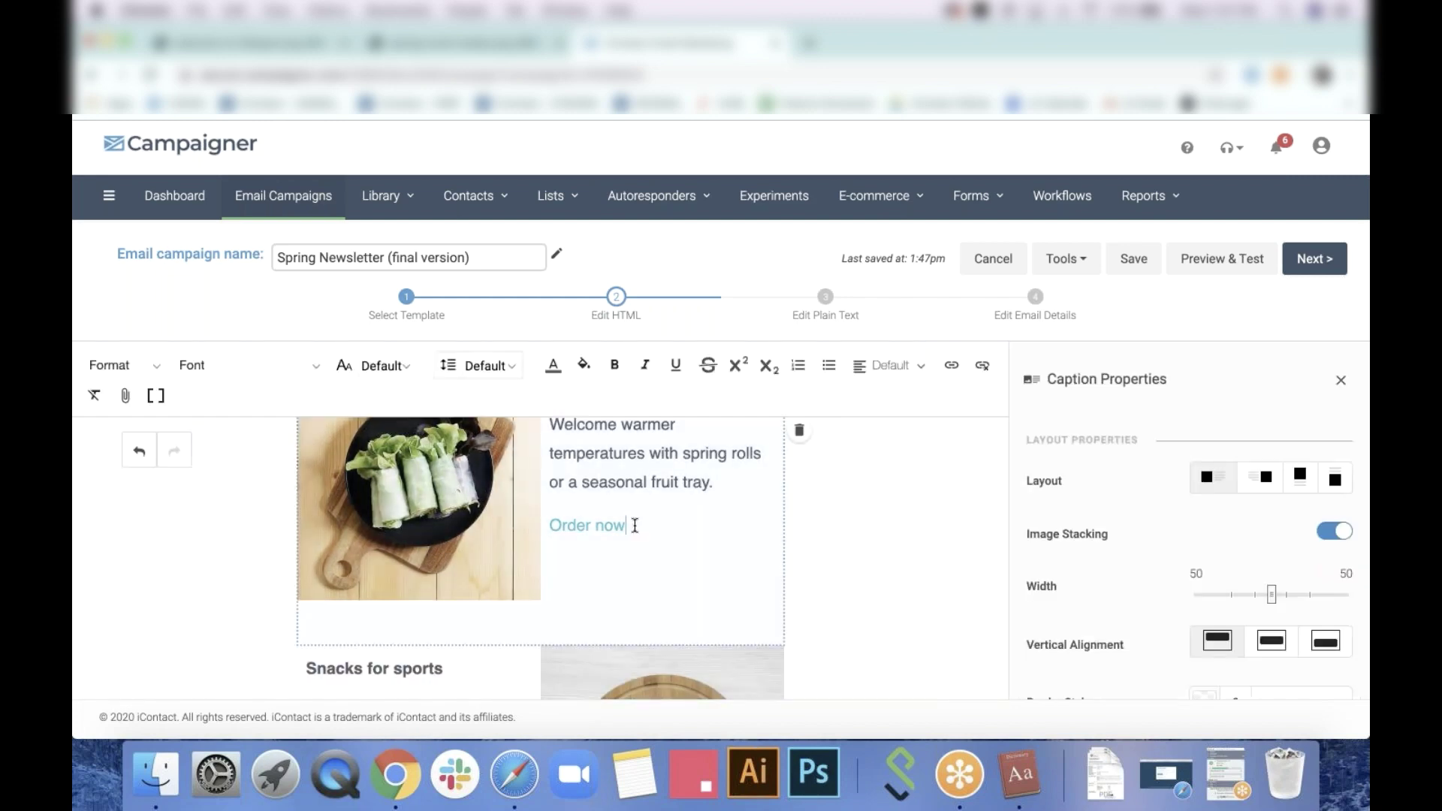
type(">")
key("BackSpace")
key("BackSpace")
Scroll up to the Blue Cheese Ranch logo and close Caption Properties
left_click(1211, 778)
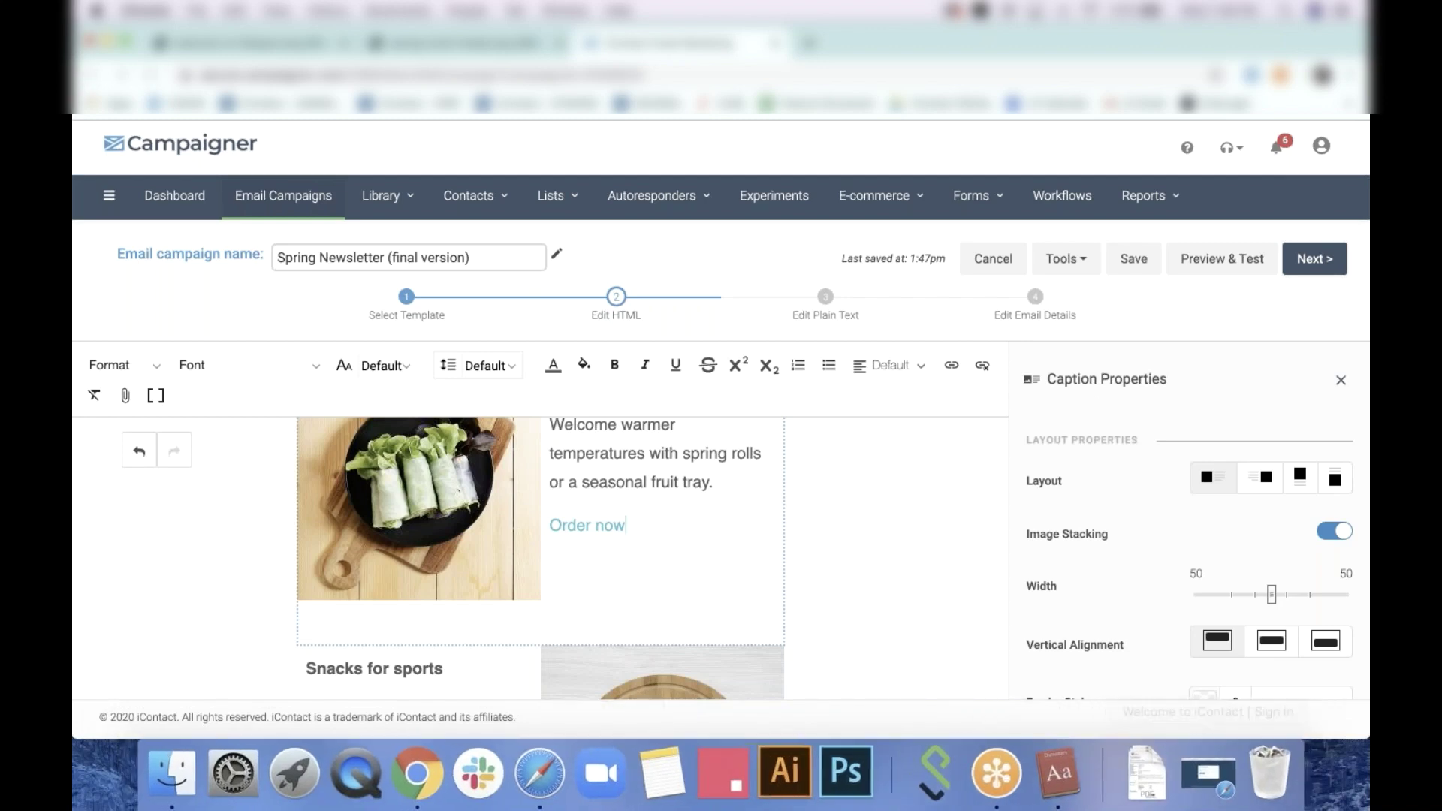
left_click(719, 518)
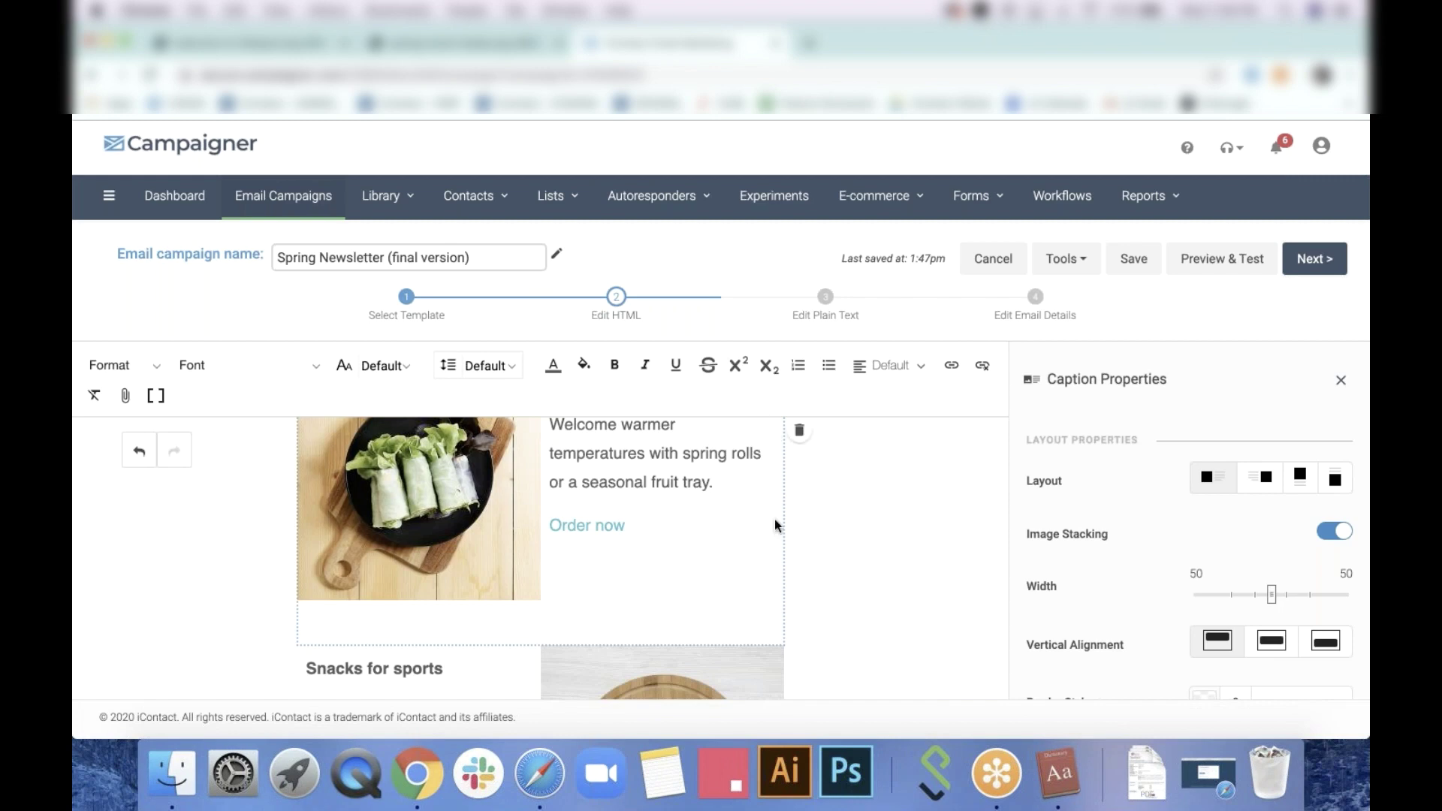
scroll(774, 520, "up", 10)
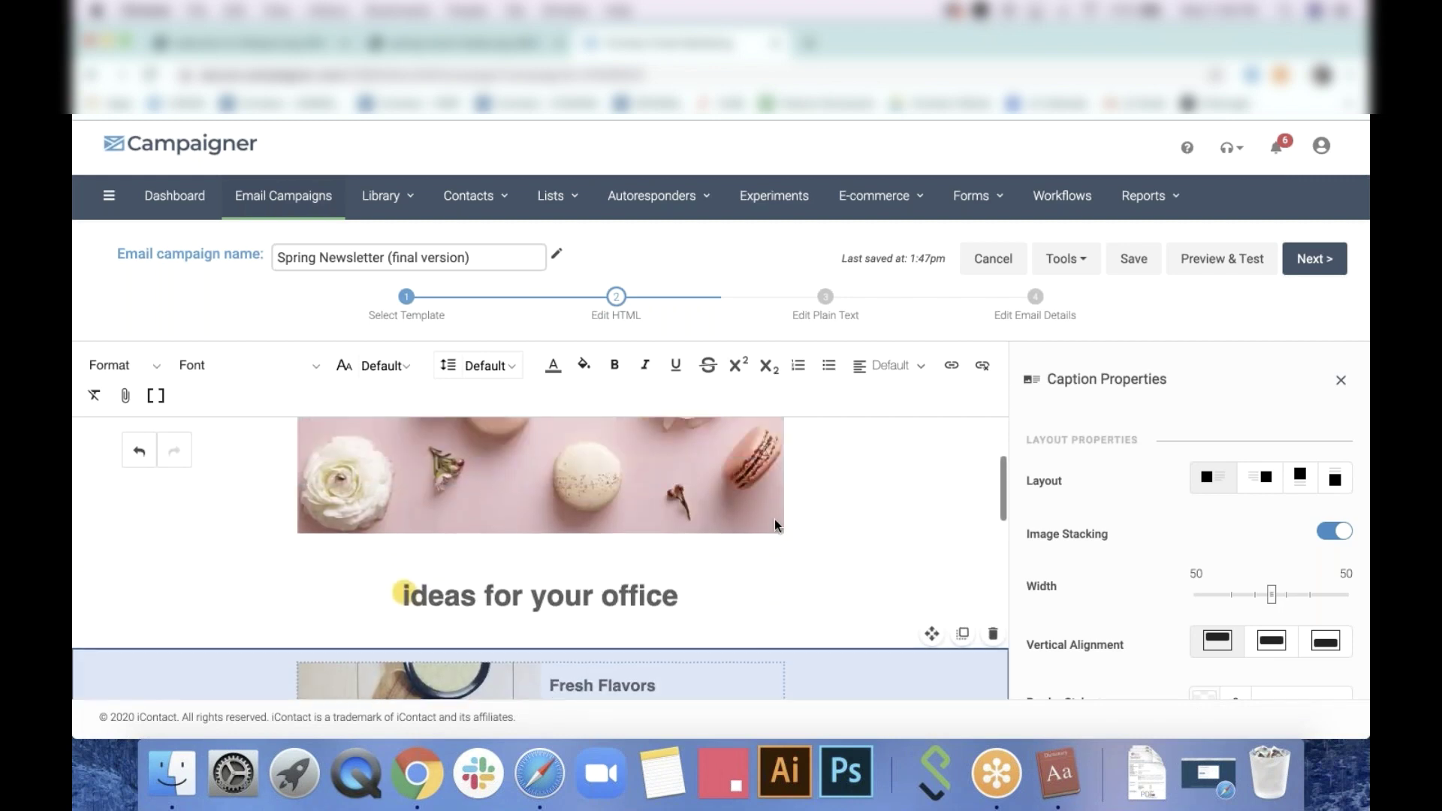
scroll(774, 519, "up", 15)
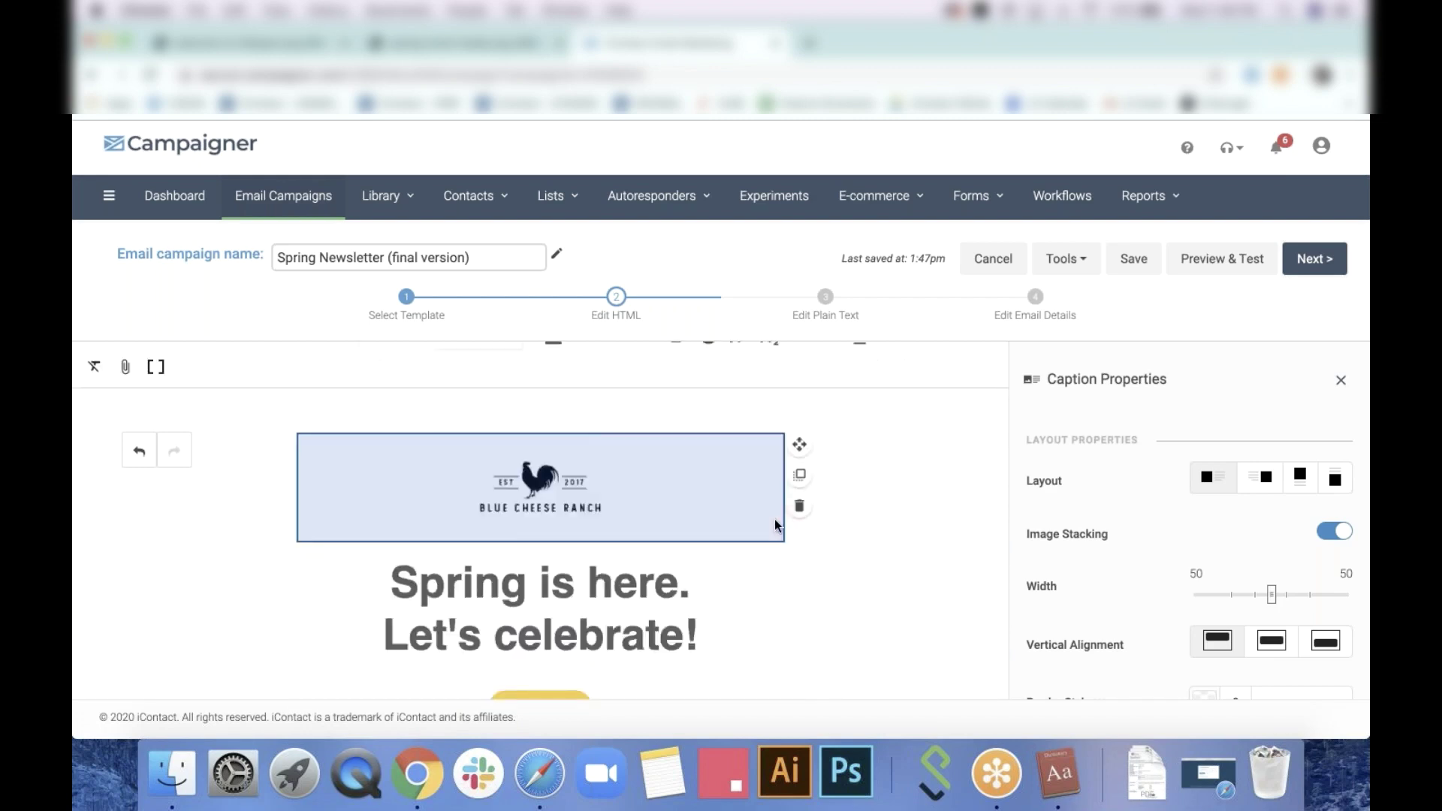
scroll(774, 520, "up", 2)
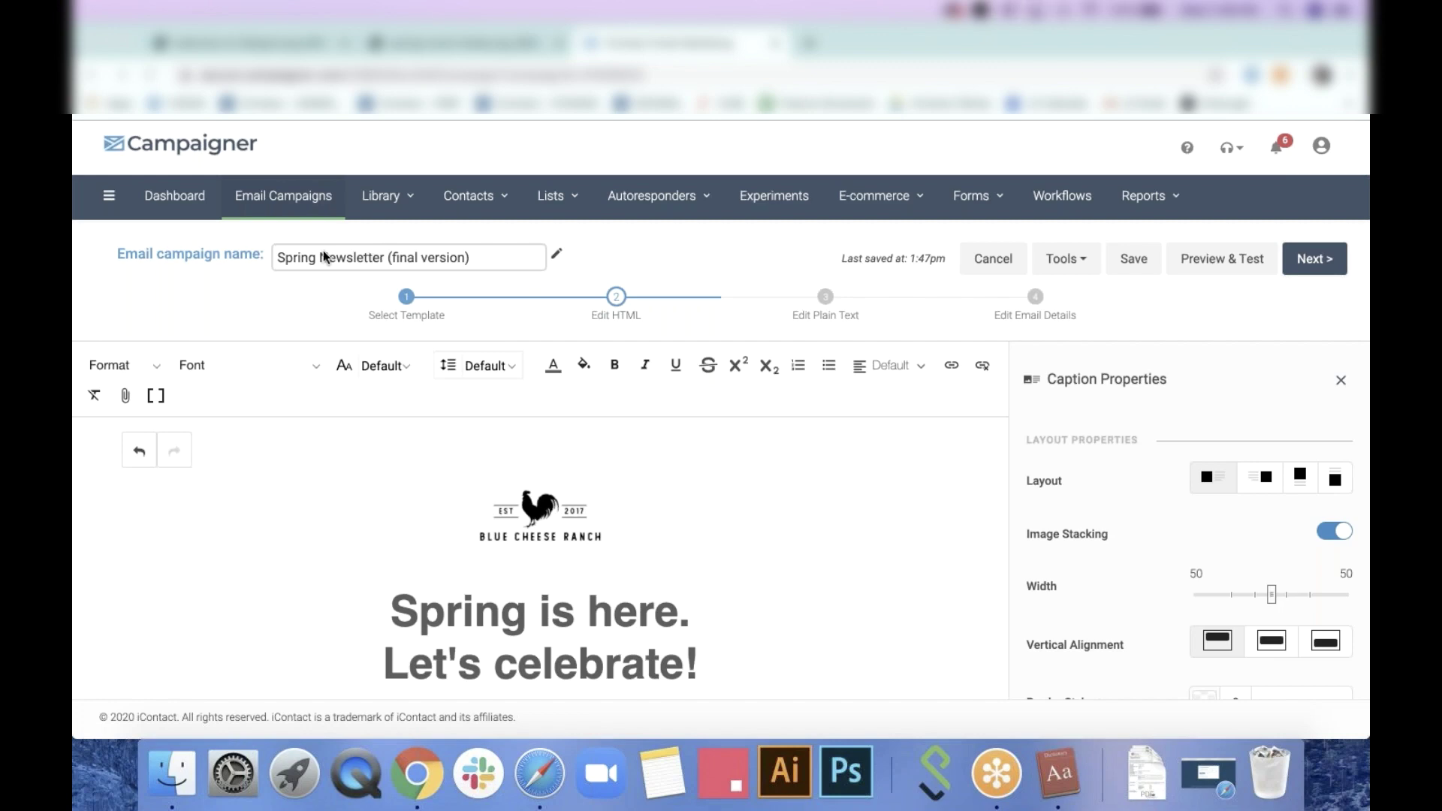
left_click(1343, 382)
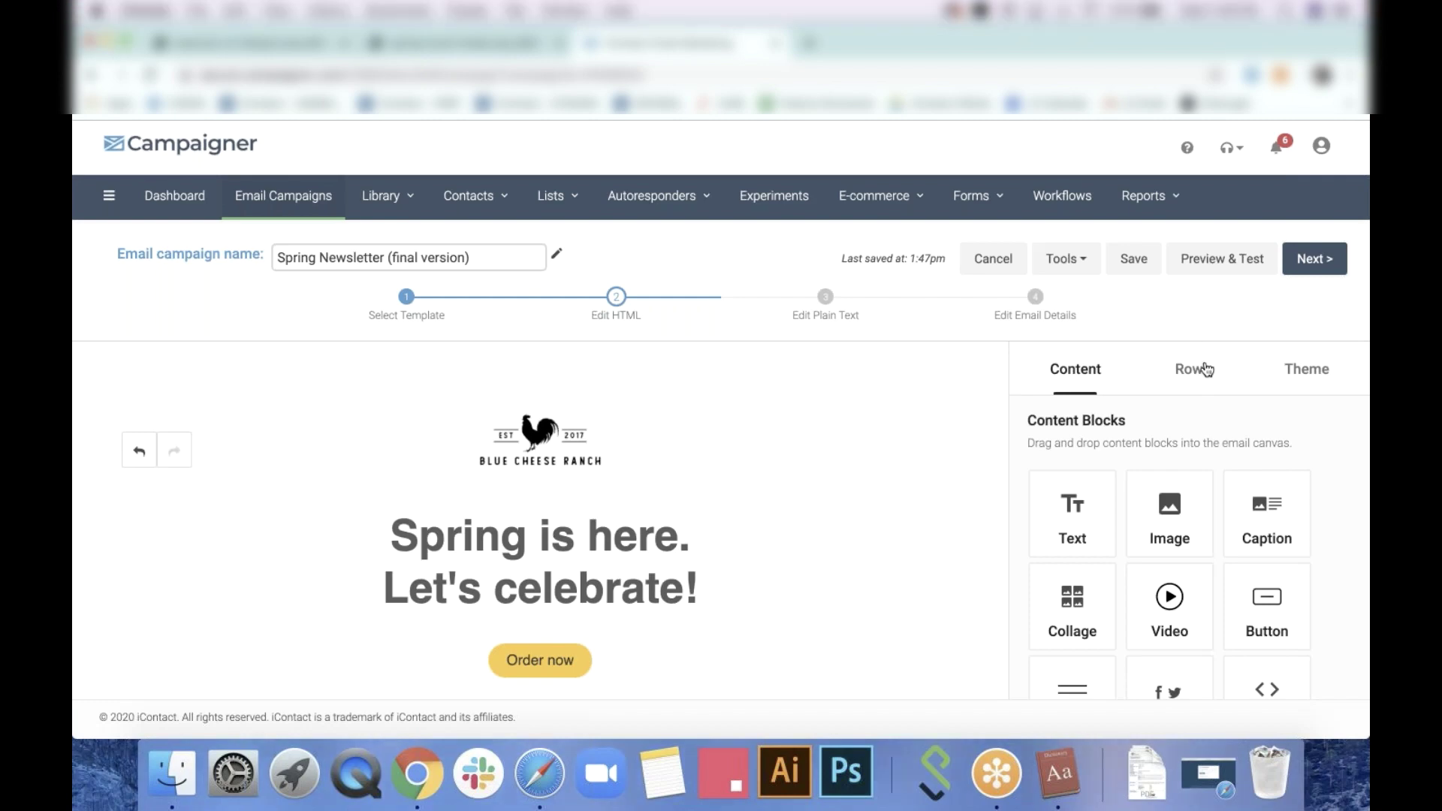
Add a two-column row at the top of the email with a Text block in each column
left_click(1203, 385)
left_click_drag(1227, 568, 582, 399)
left_click(1075, 369)
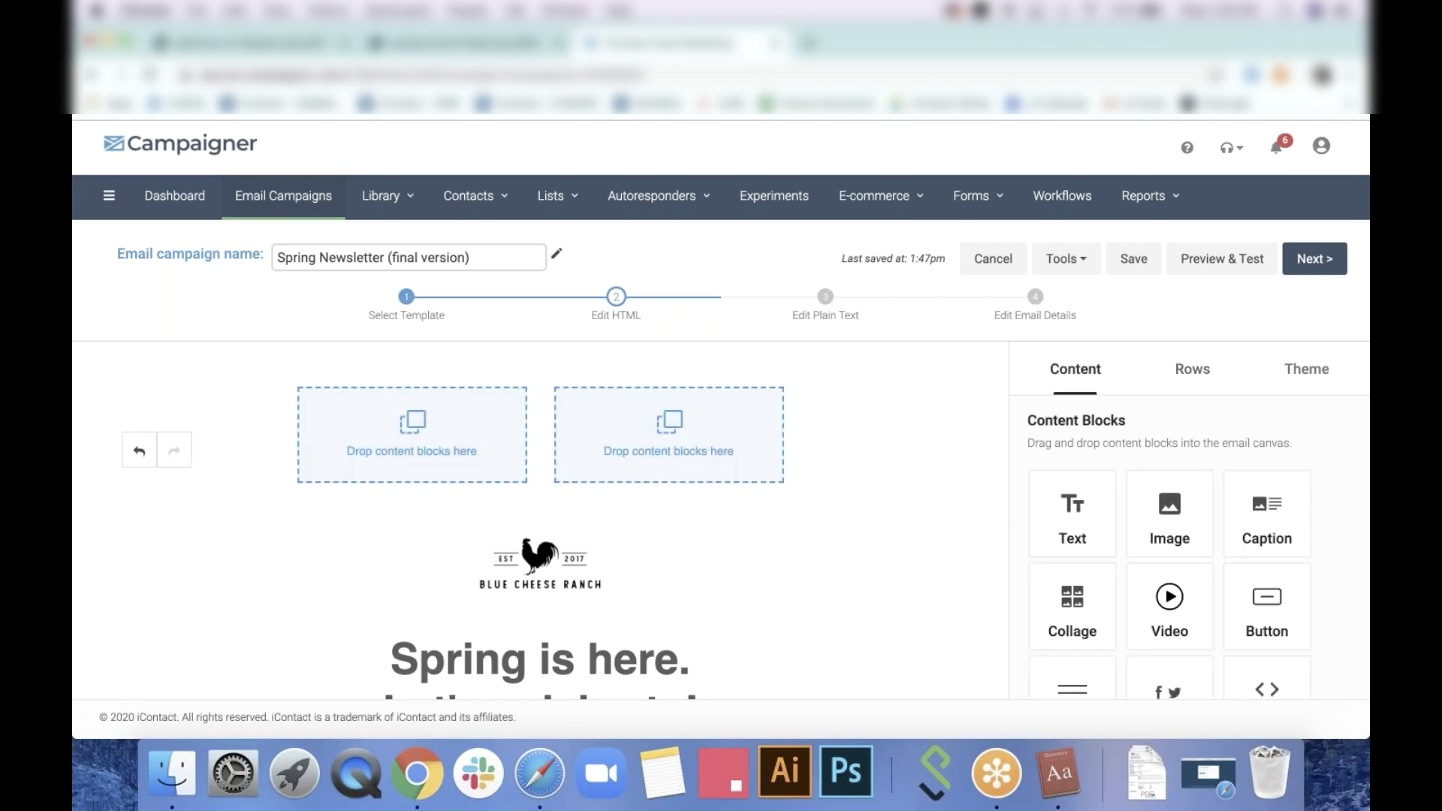
left_click_drag(1073, 513, 453, 450)
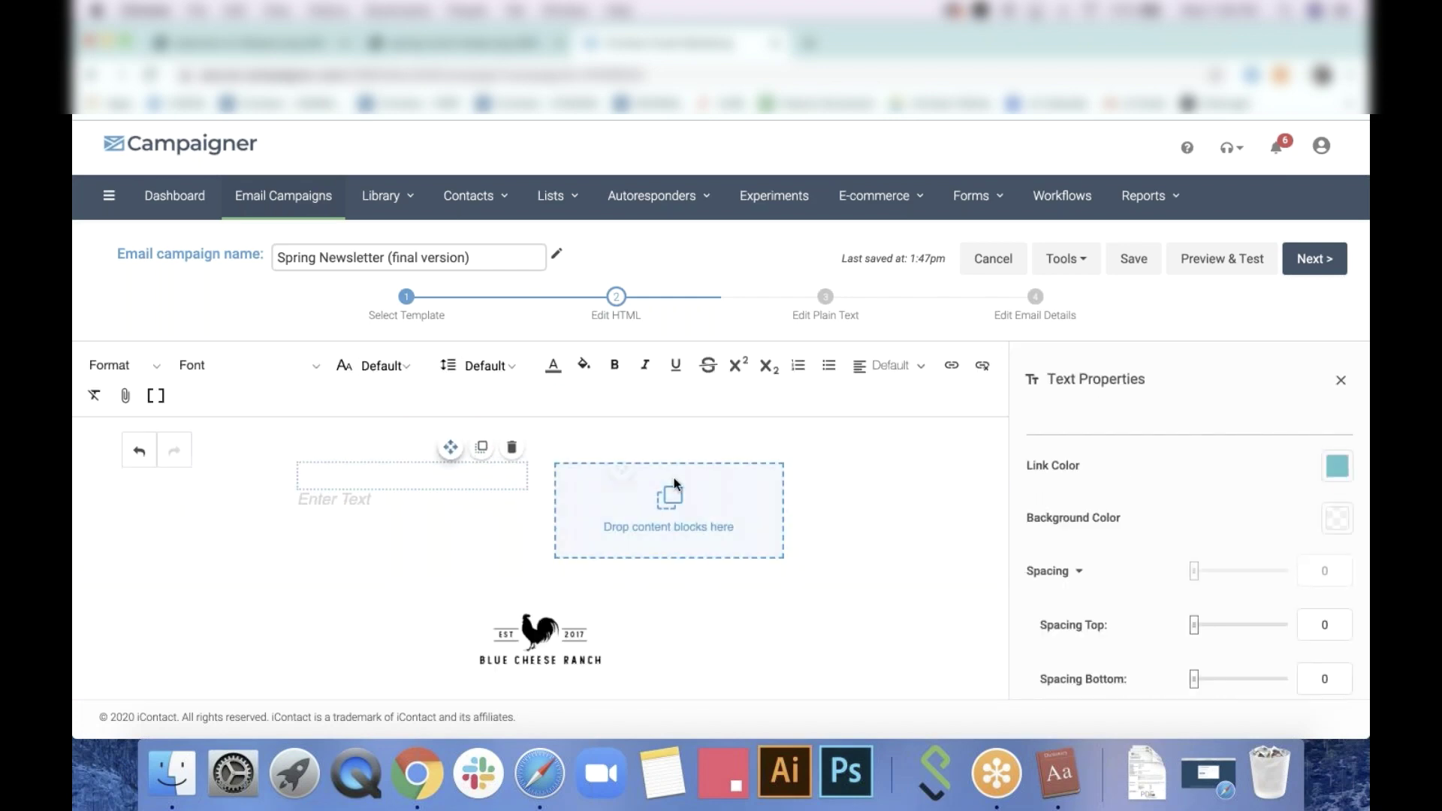
left_click_drag(451, 447, 612, 470)
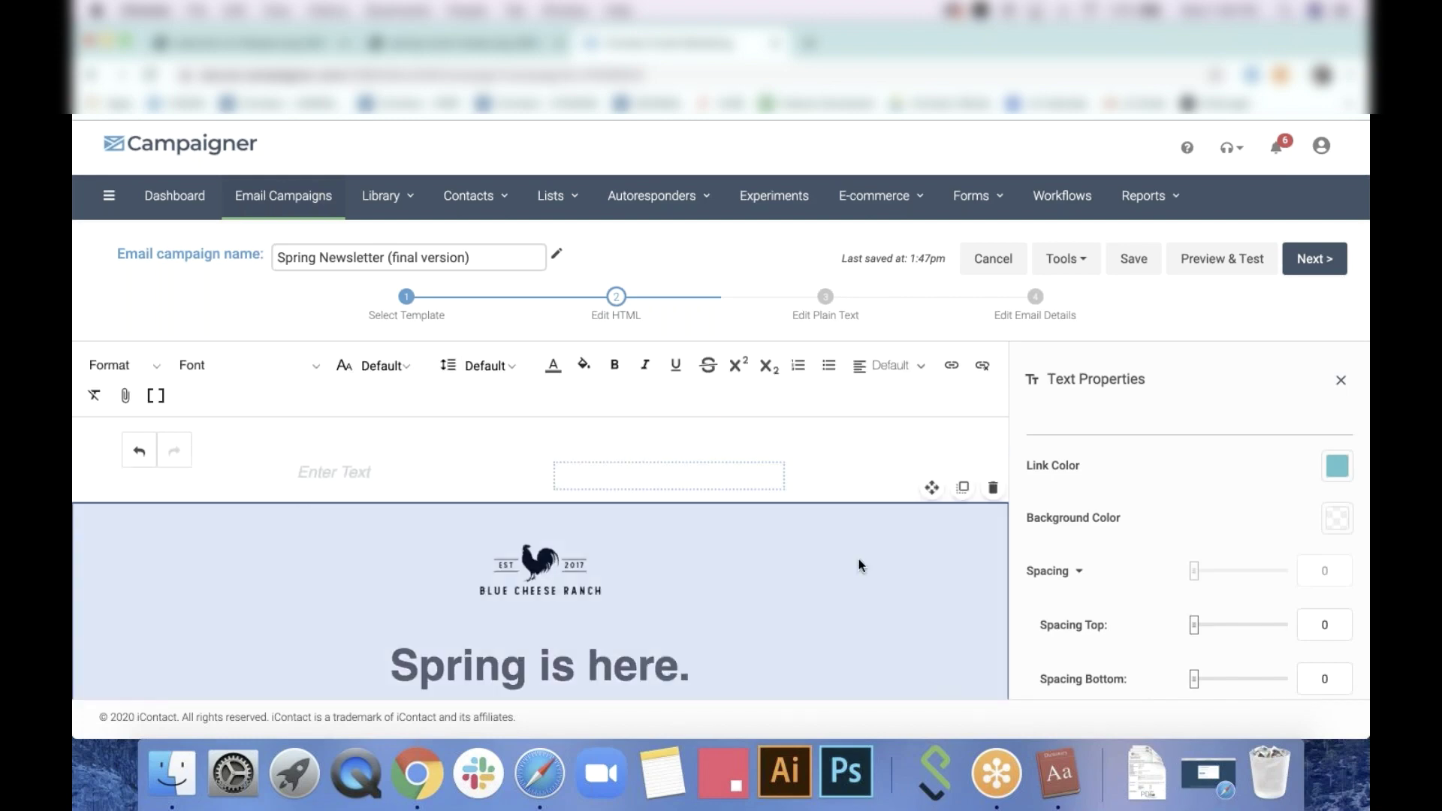
left_click(859, 561)
Type placeholder 'asdasd' into both the left and right text blocks
left_click(410, 398)
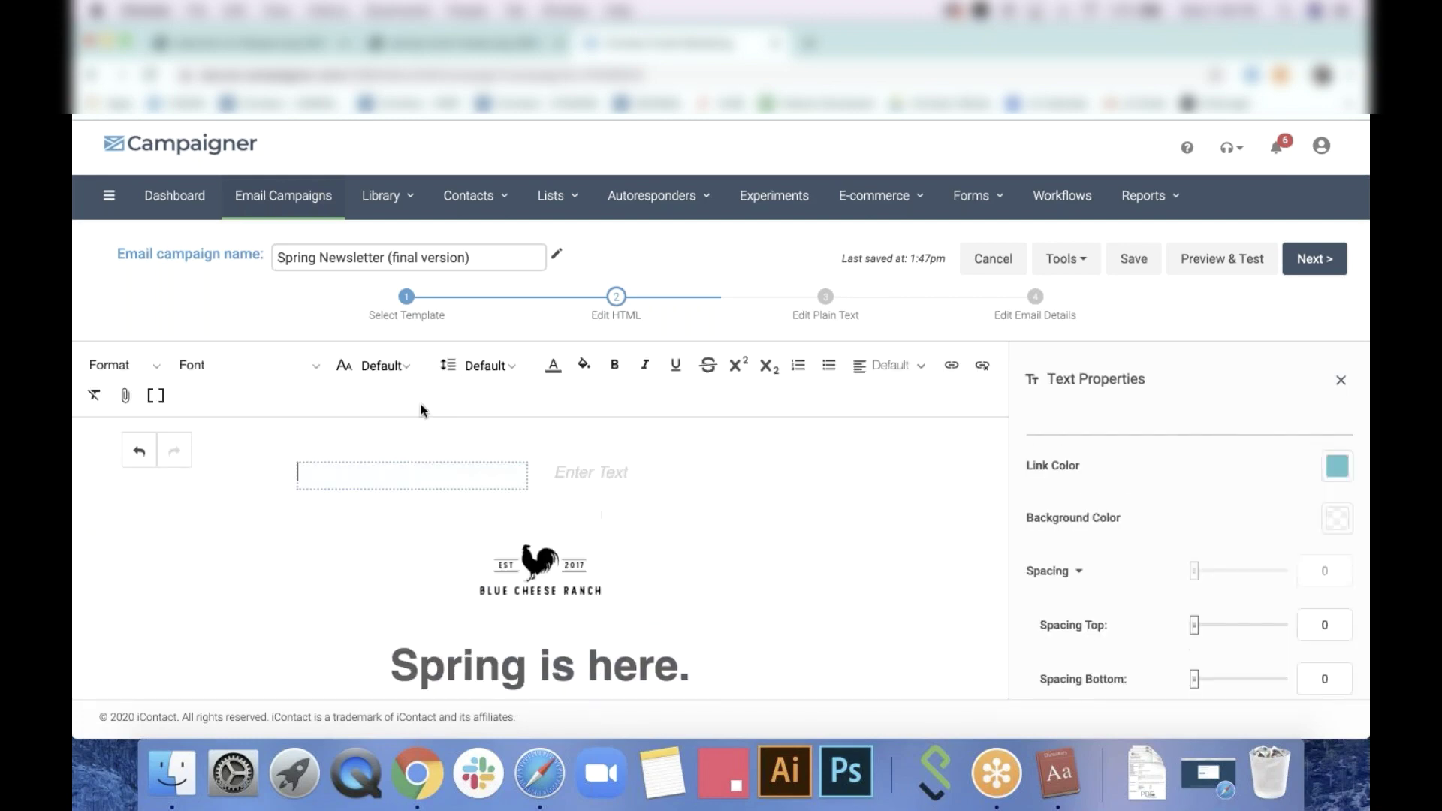
type("asdasd")
left_click(579, 470)
type("as")
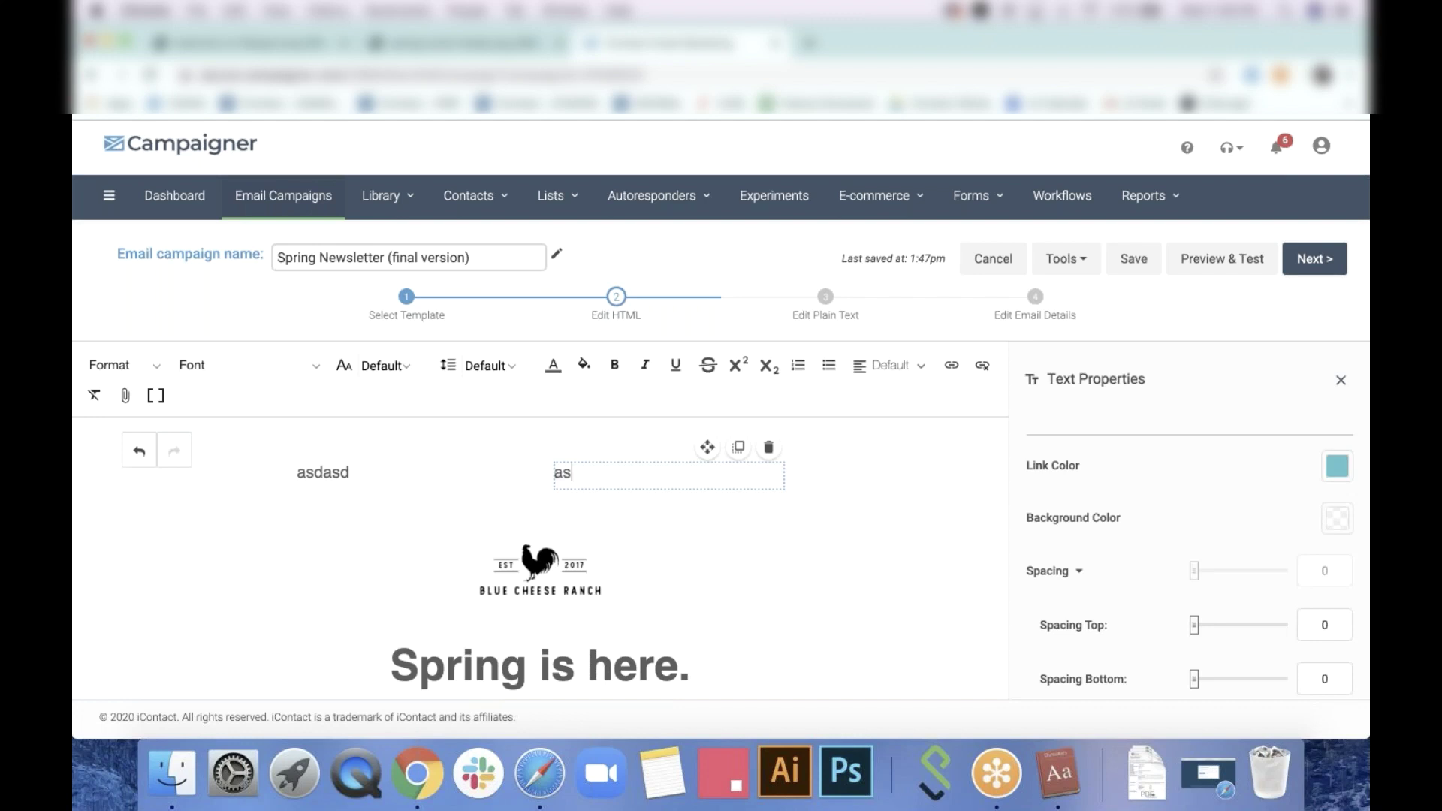
type("dasd")
left_click(797, 515)
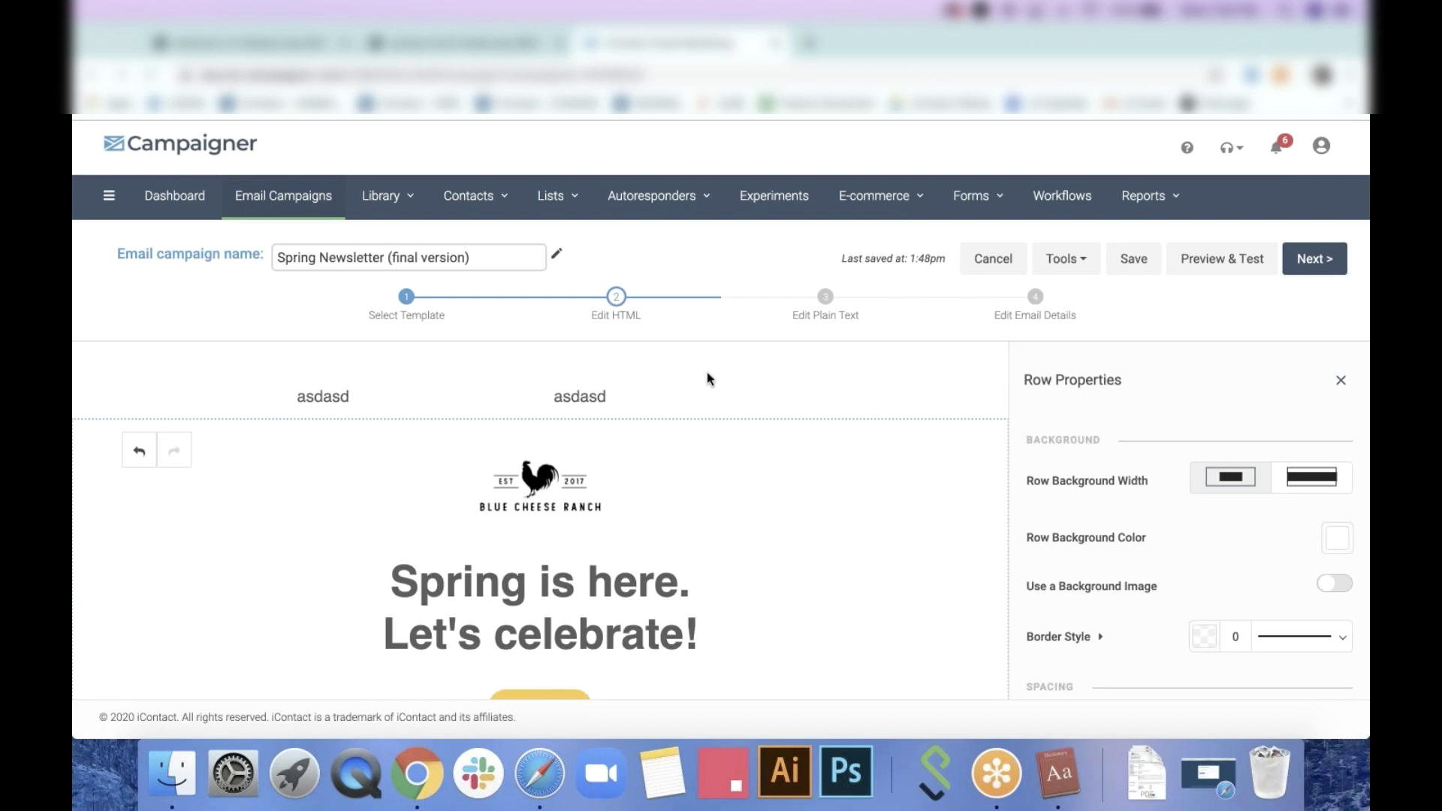
Duplicate the left and right 'asdasd' text blocks repeatedly to stack copies in both columns
left_click(355, 398)
left_click(482, 372)
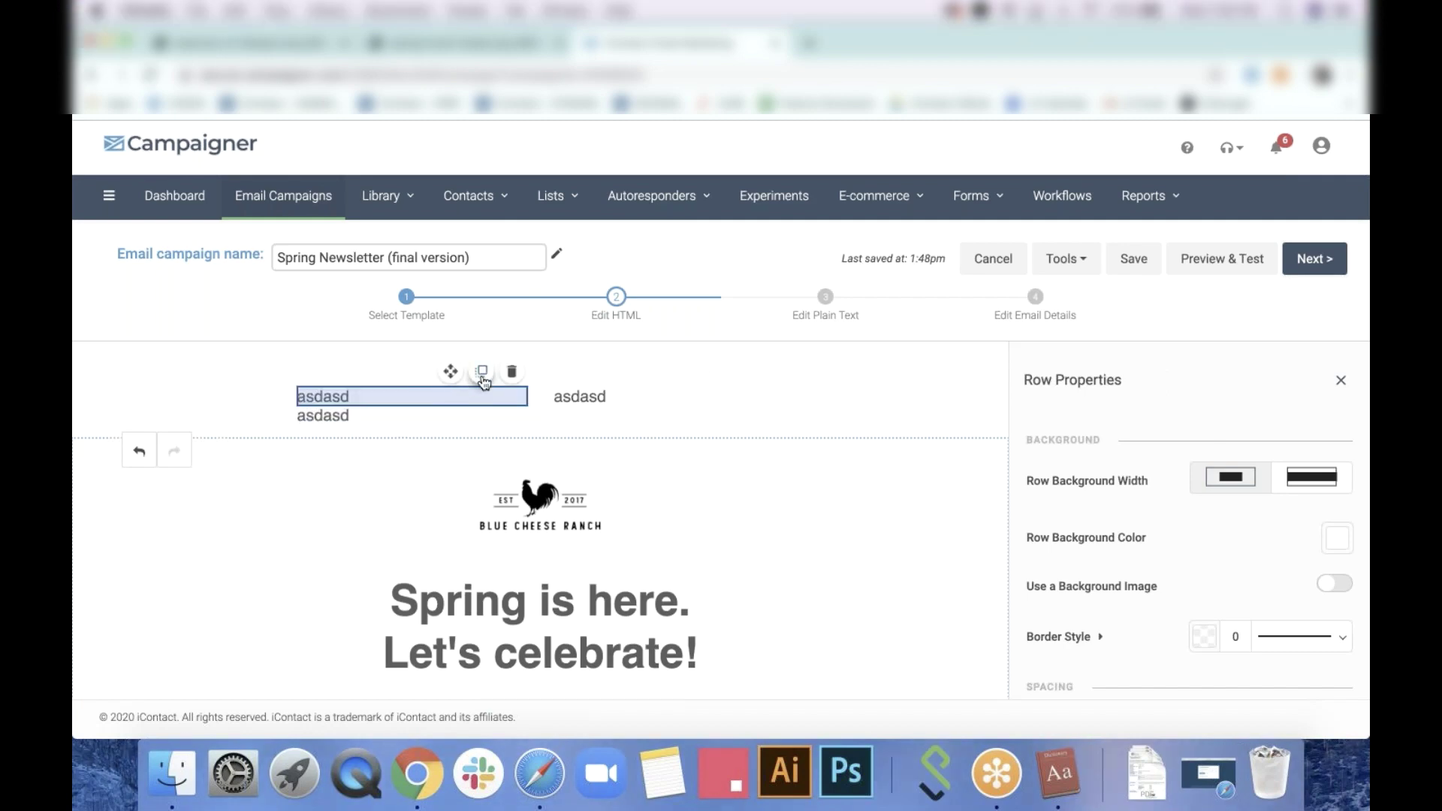
left_click(482, 373)
left_click(482, 373)
left_click(483, 373)
left_click(483, 373)
left_click(483, 373)
left_click(483, 374)
left_click(661, 396)
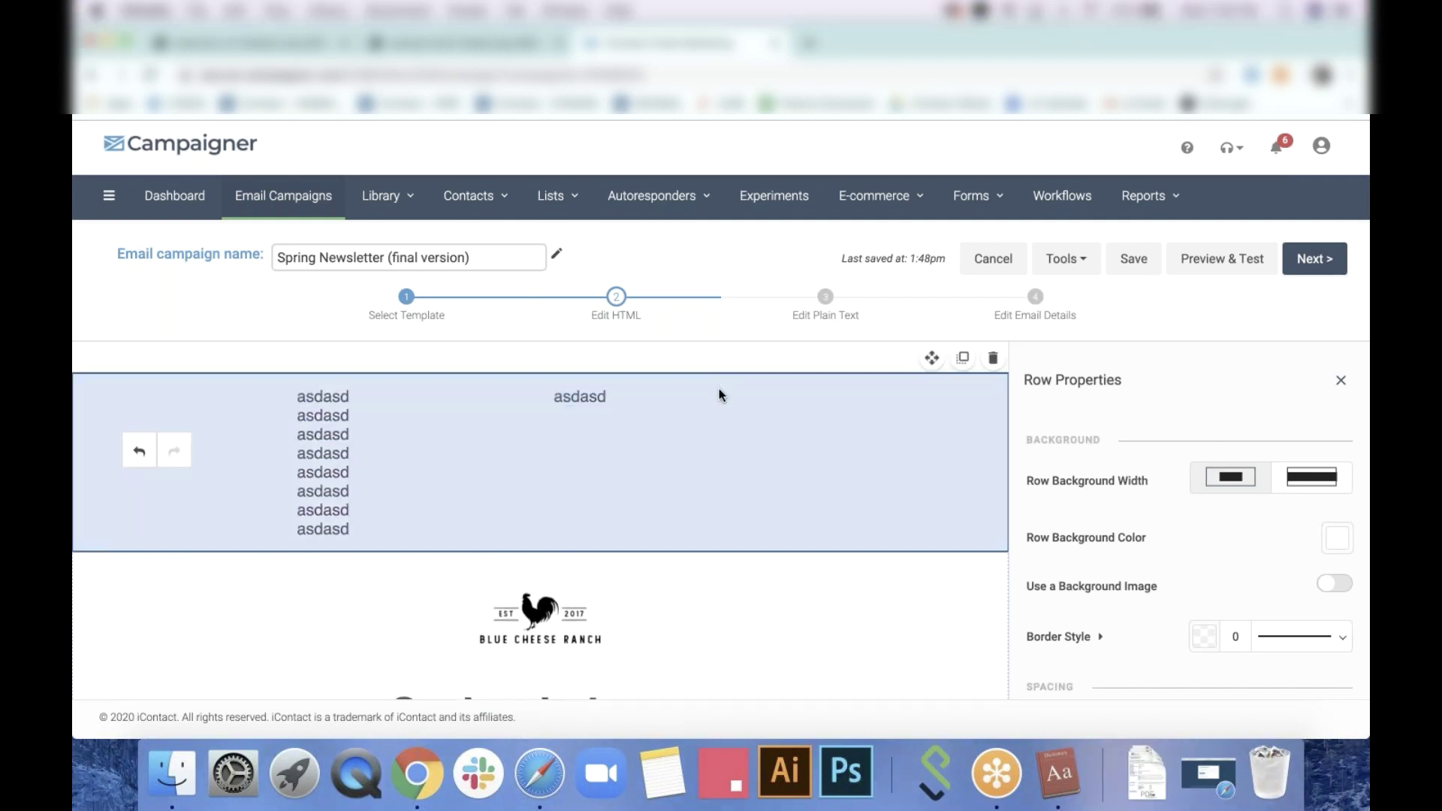
left_click(738, 381)
left_click(739, 382)
left_click(738, 381)
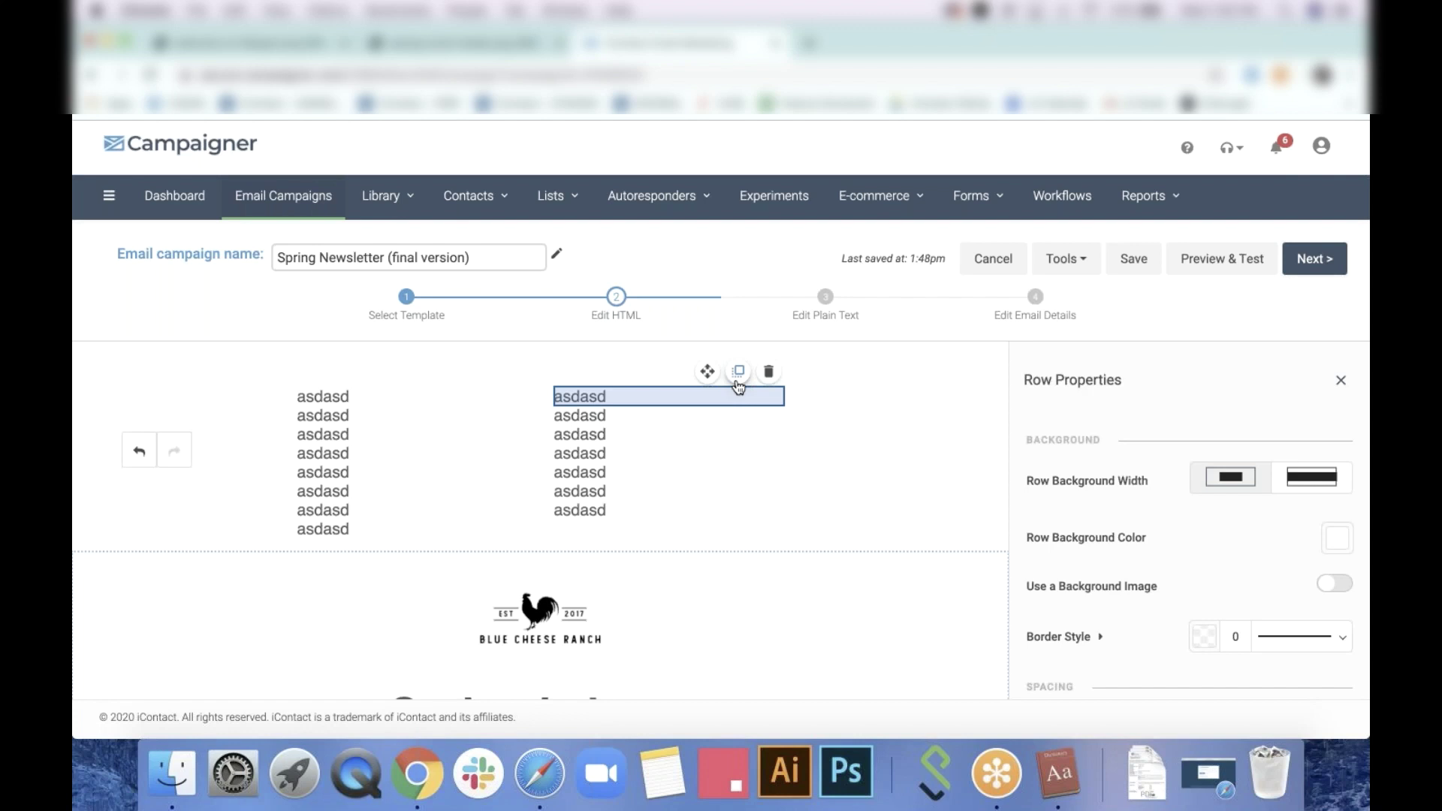
left_click(739, 382)
left_click(739, 381)
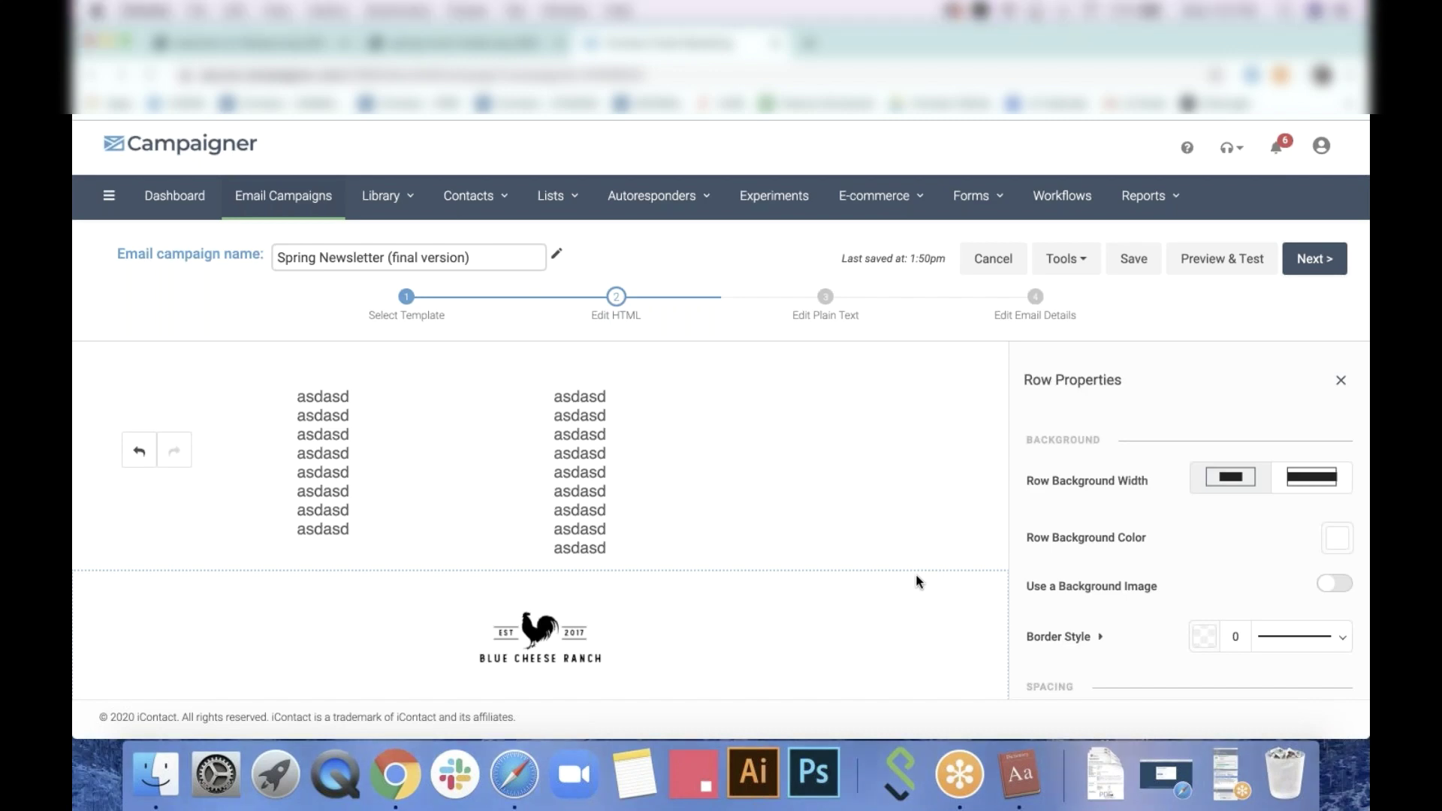
left_click(866, 448)
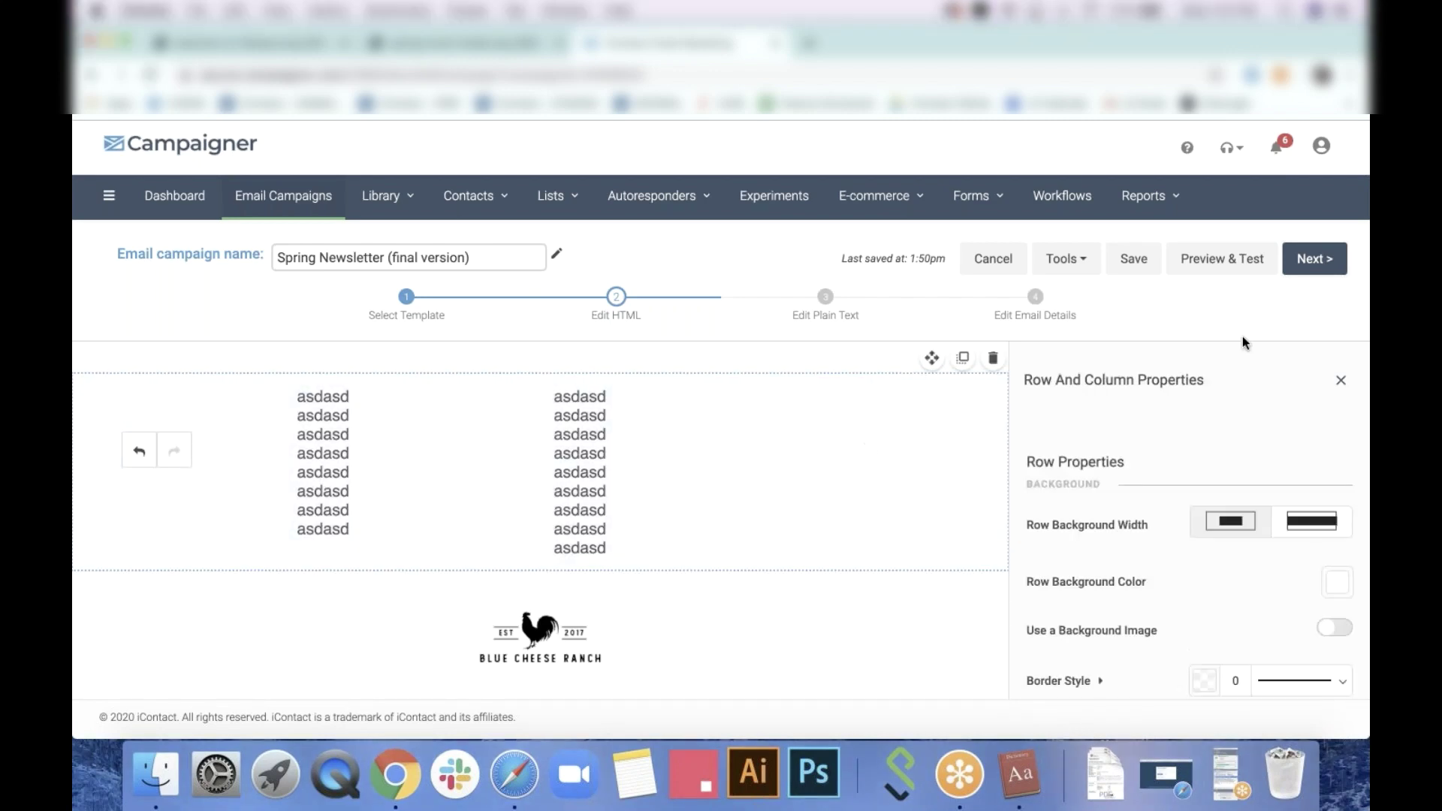
left_click(1342, 381)
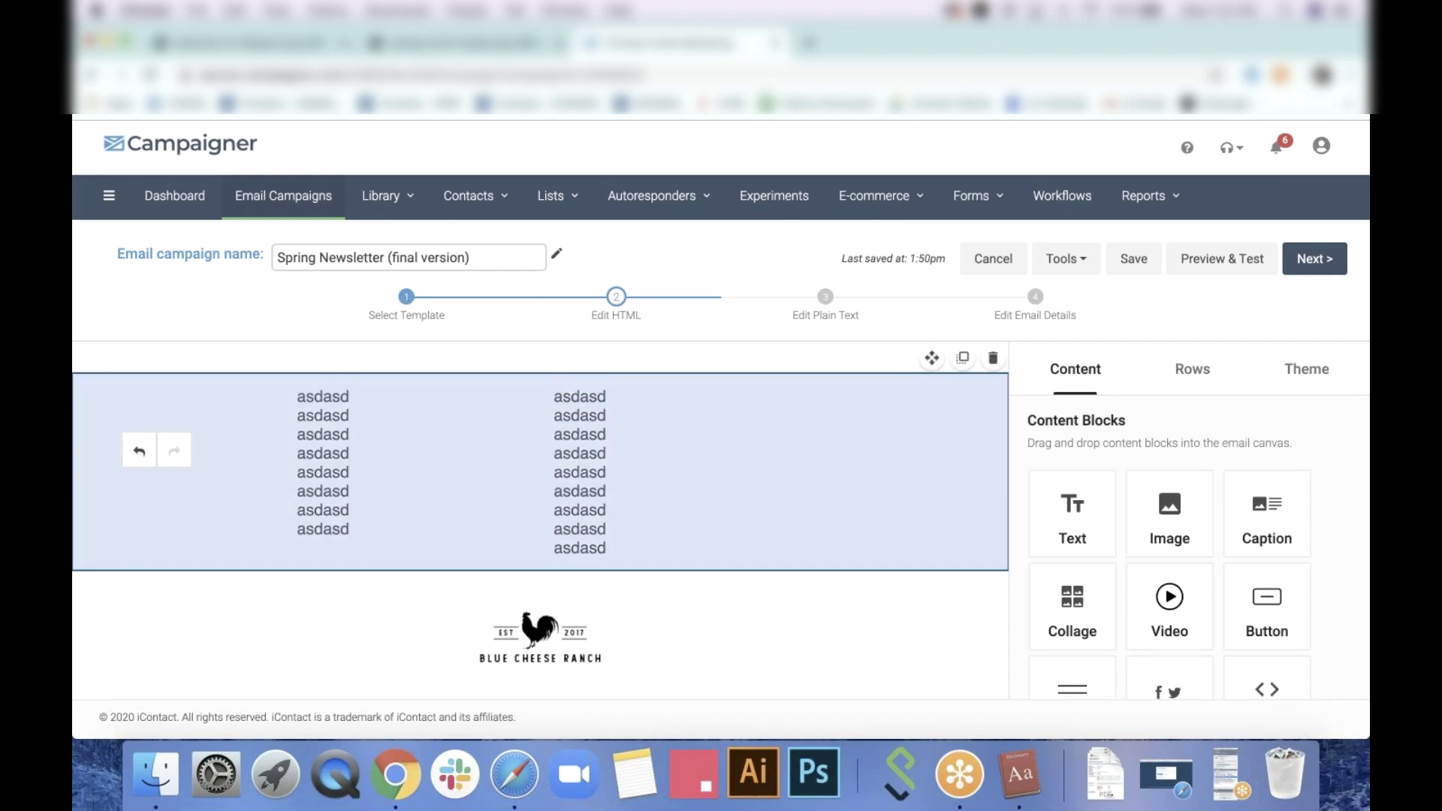
Advance to the email details step and enter the preheader 'Check this out!'
left_click(1305, 268)
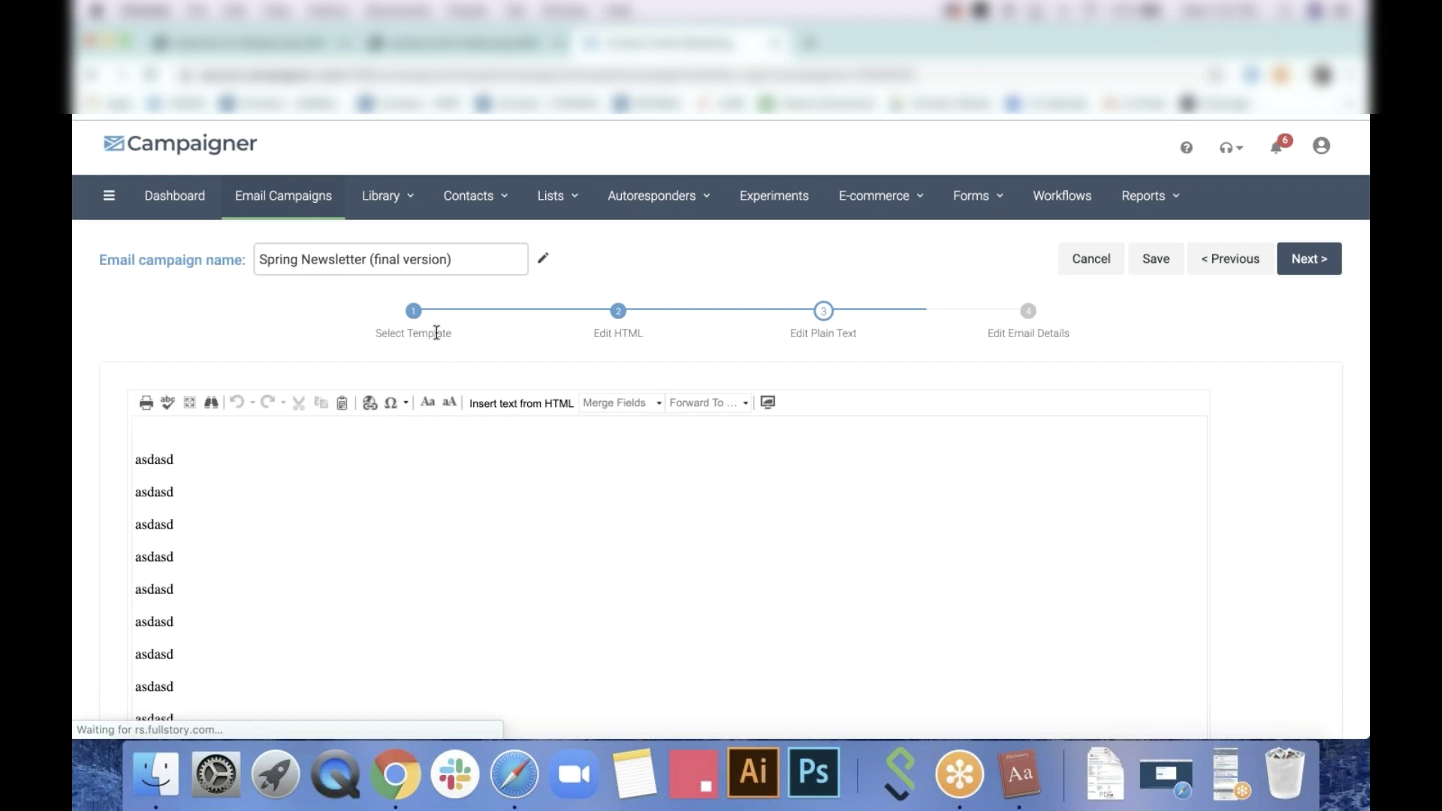
left_click(1316, 261)
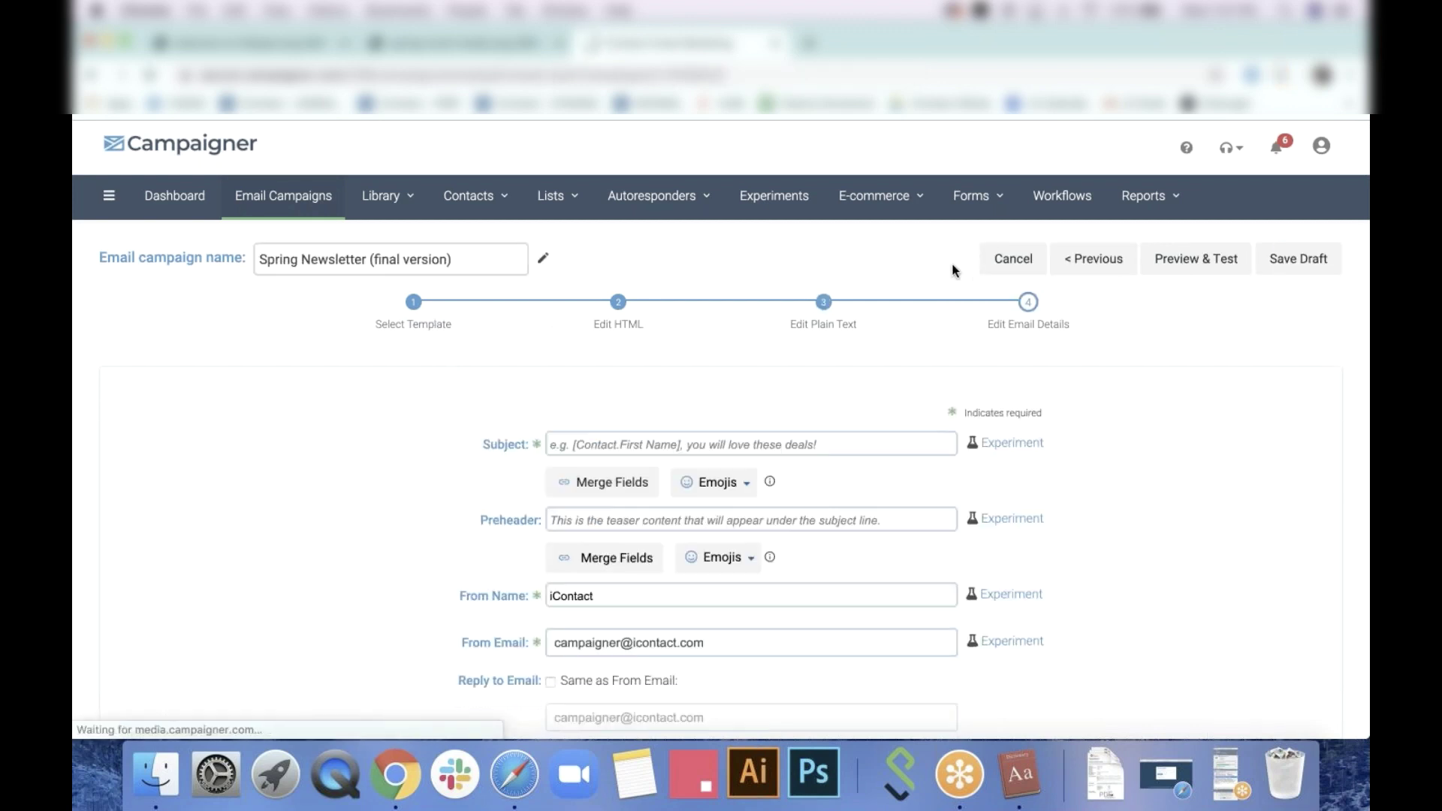
left_click(619, 520)
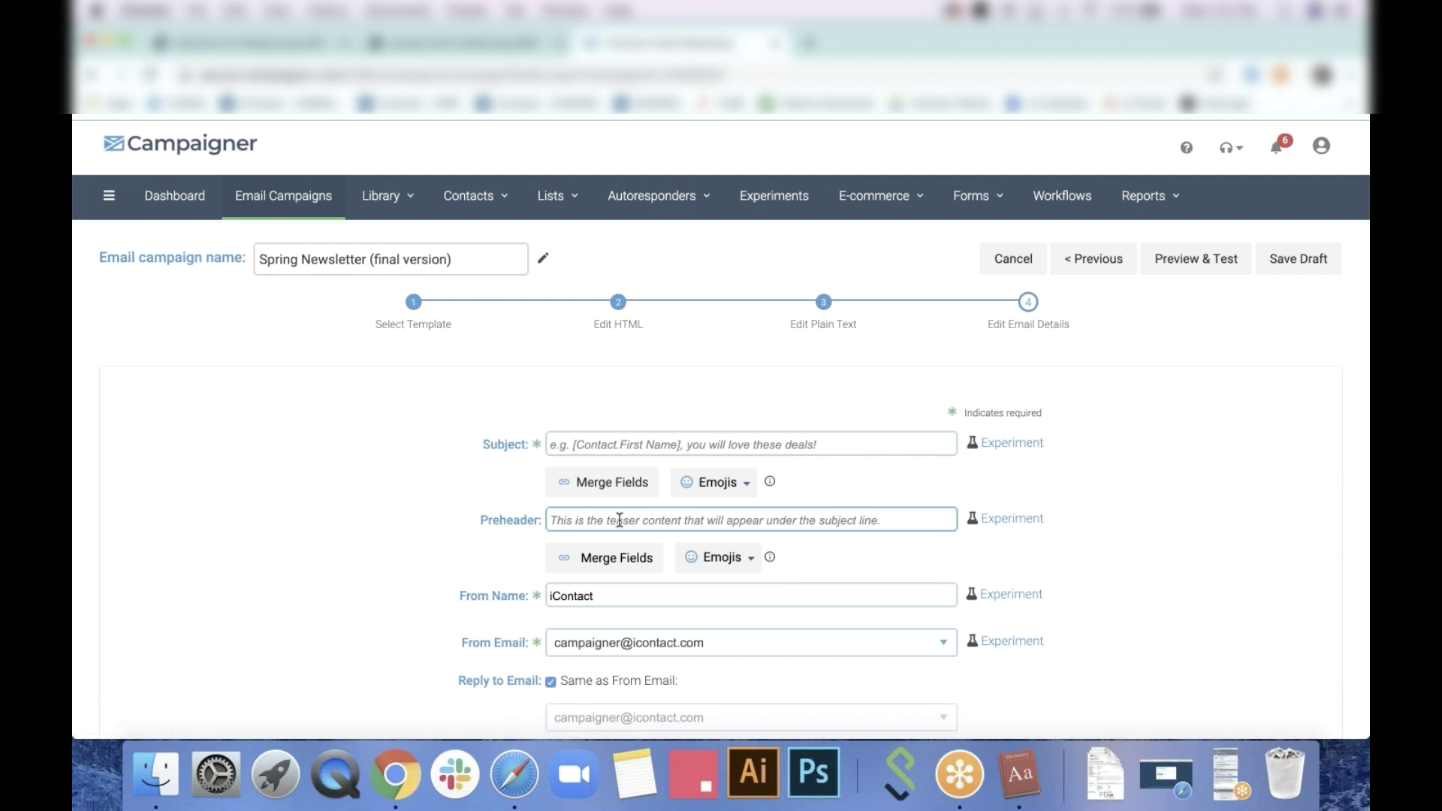
scroll(466, 549, "down", 3)
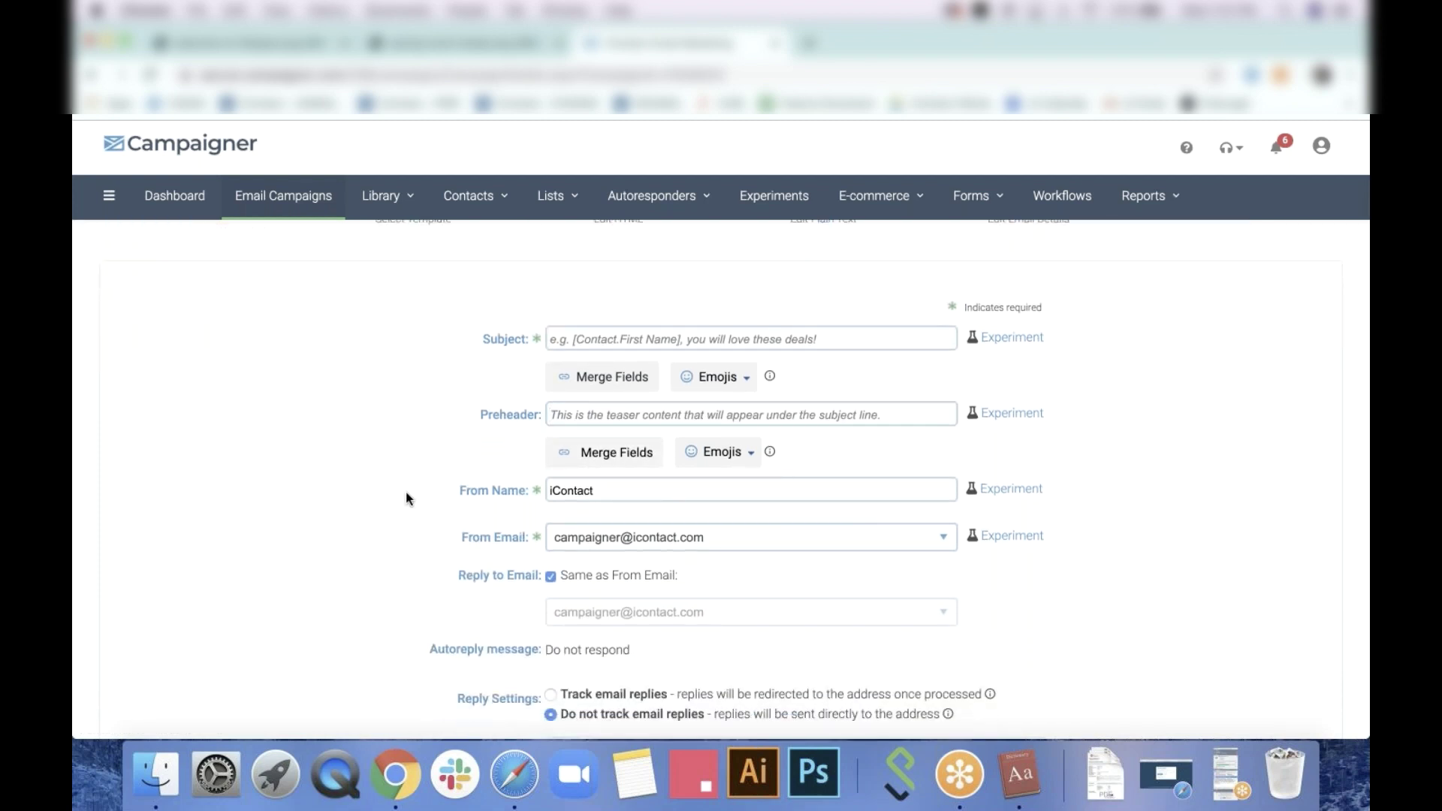
type("Check this out")
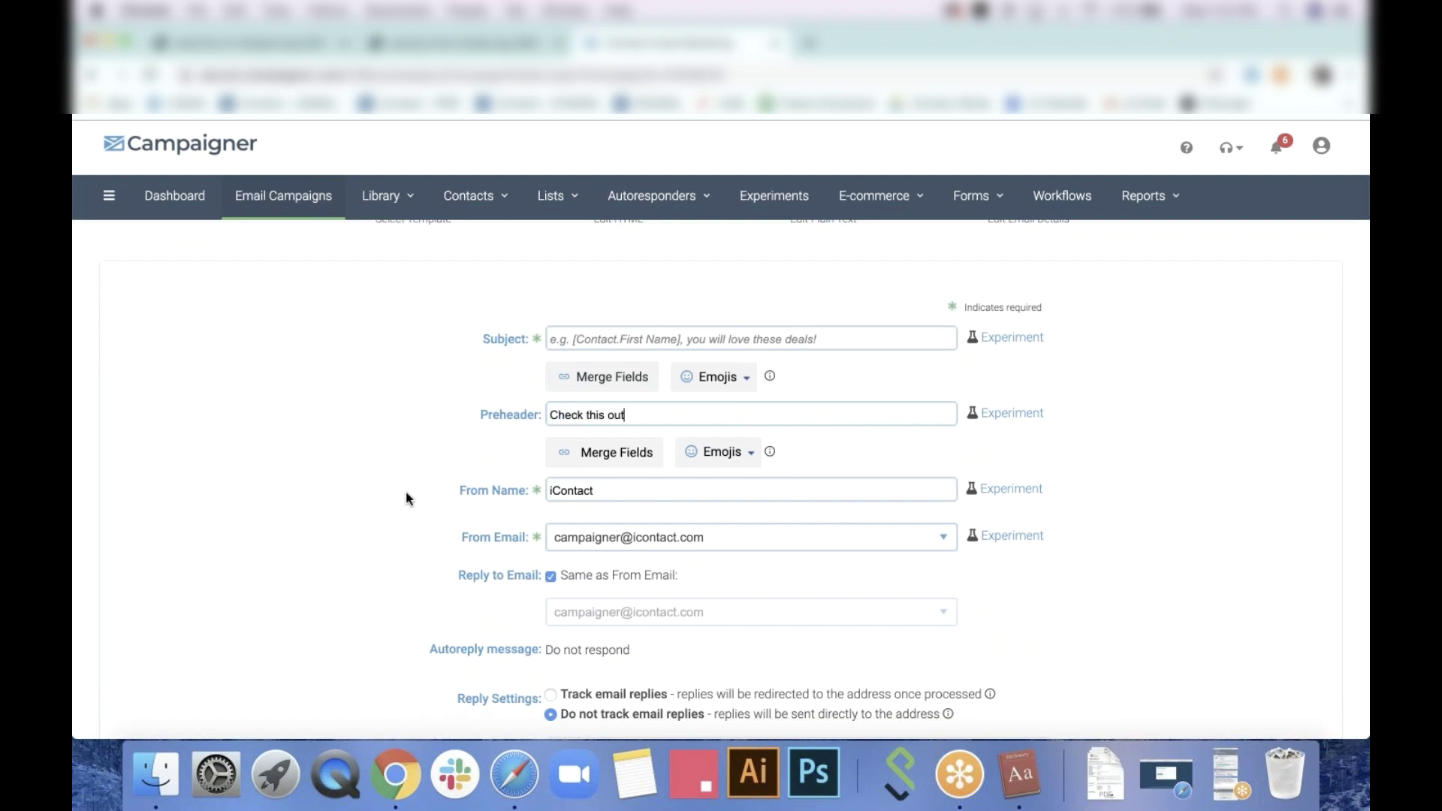
type("!")
Look at the Merge Fields and Emoji menus without inserting, then return to Email Campaigns
left_click(600, 459)
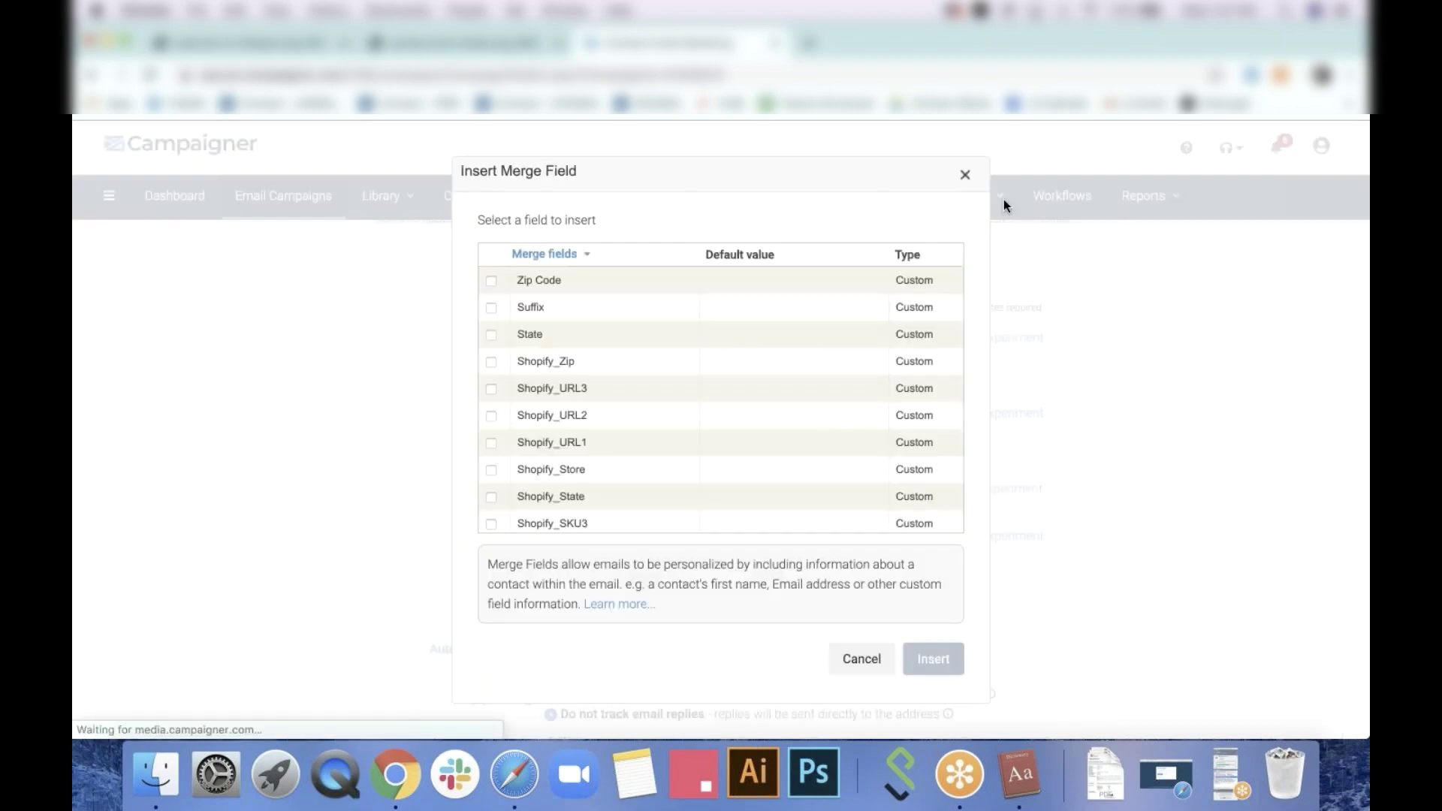
left_click(965, 174)
left_click(749, 456)
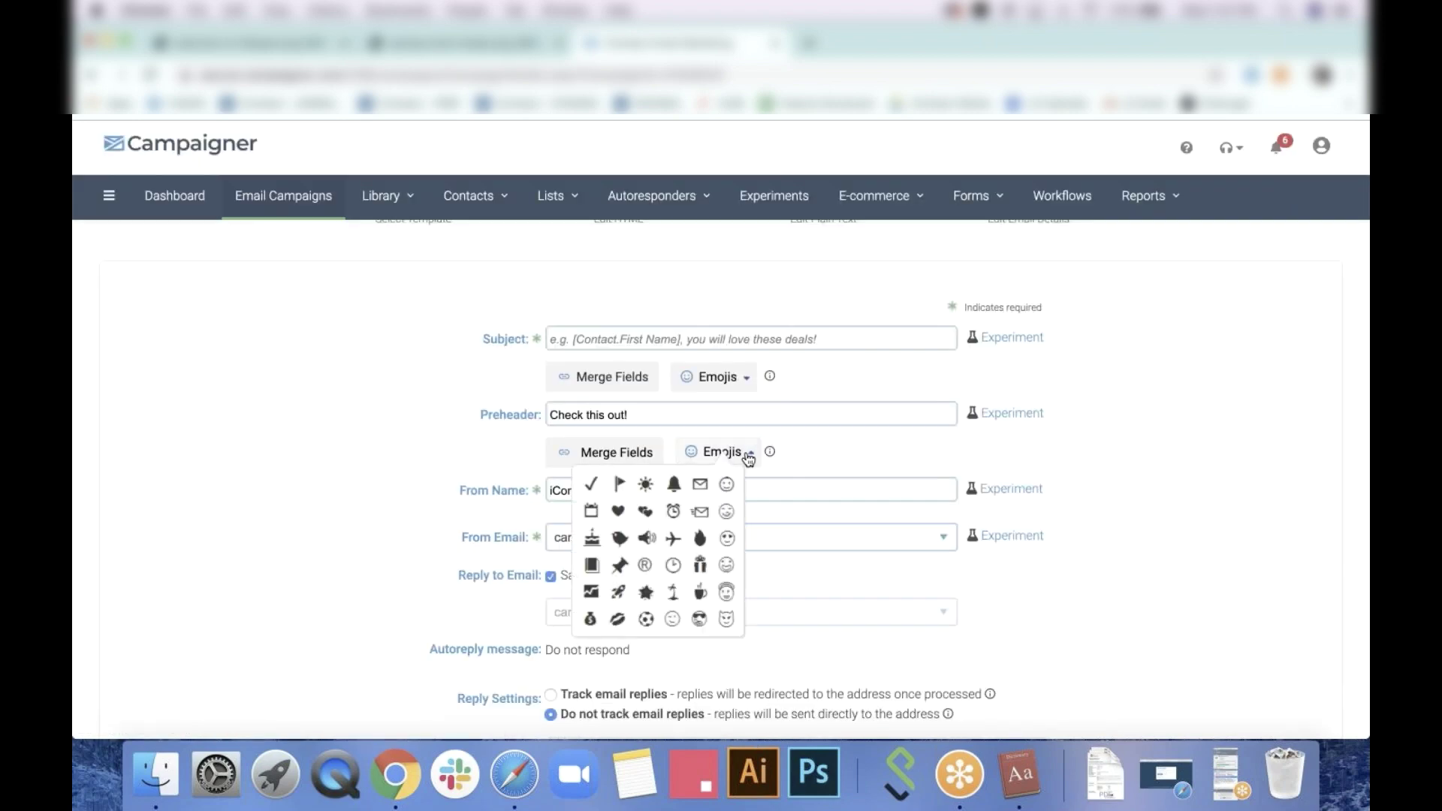
left_click(1197, 461)
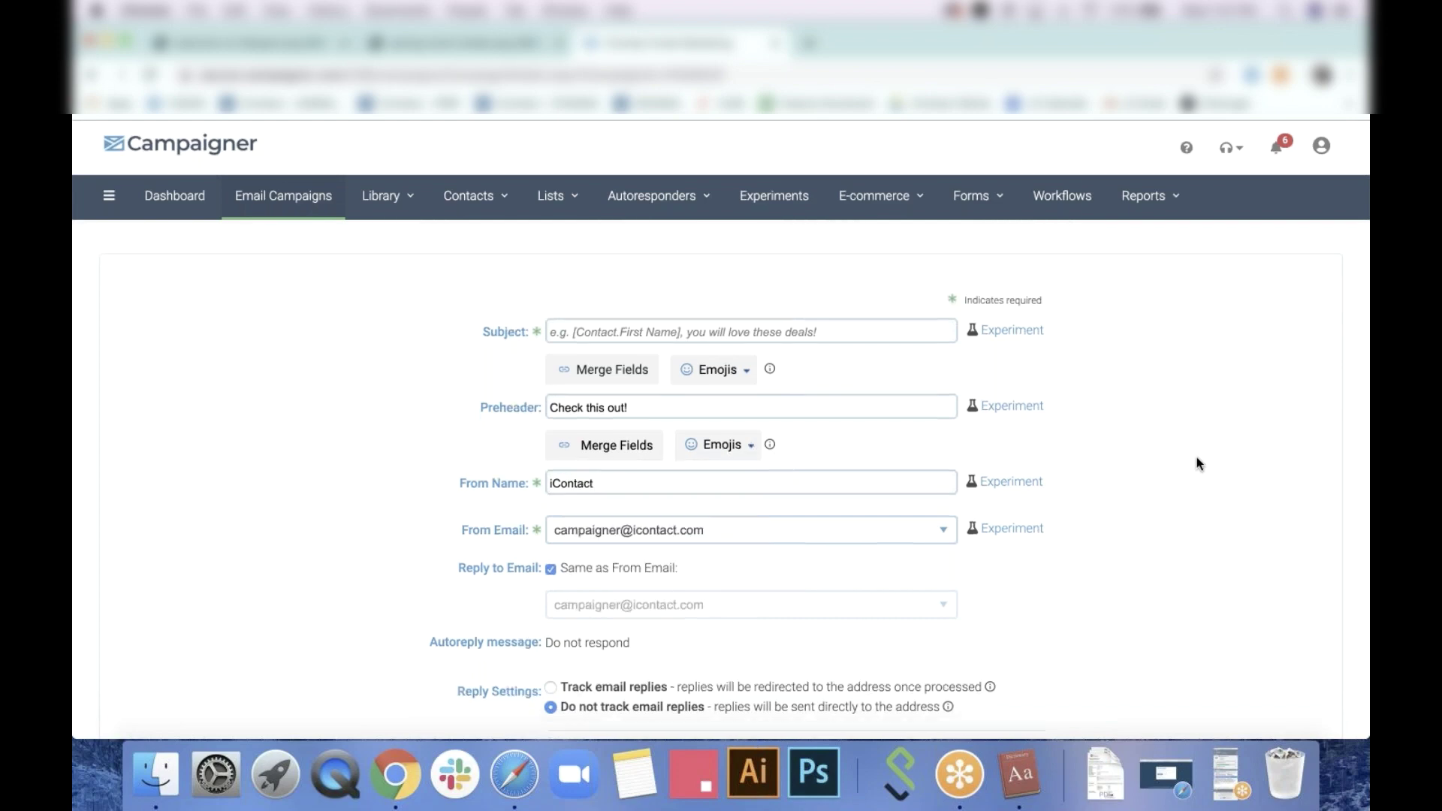
scroll(1197, 460, "down", 4)
scroll(1196, 459, "up", 6)
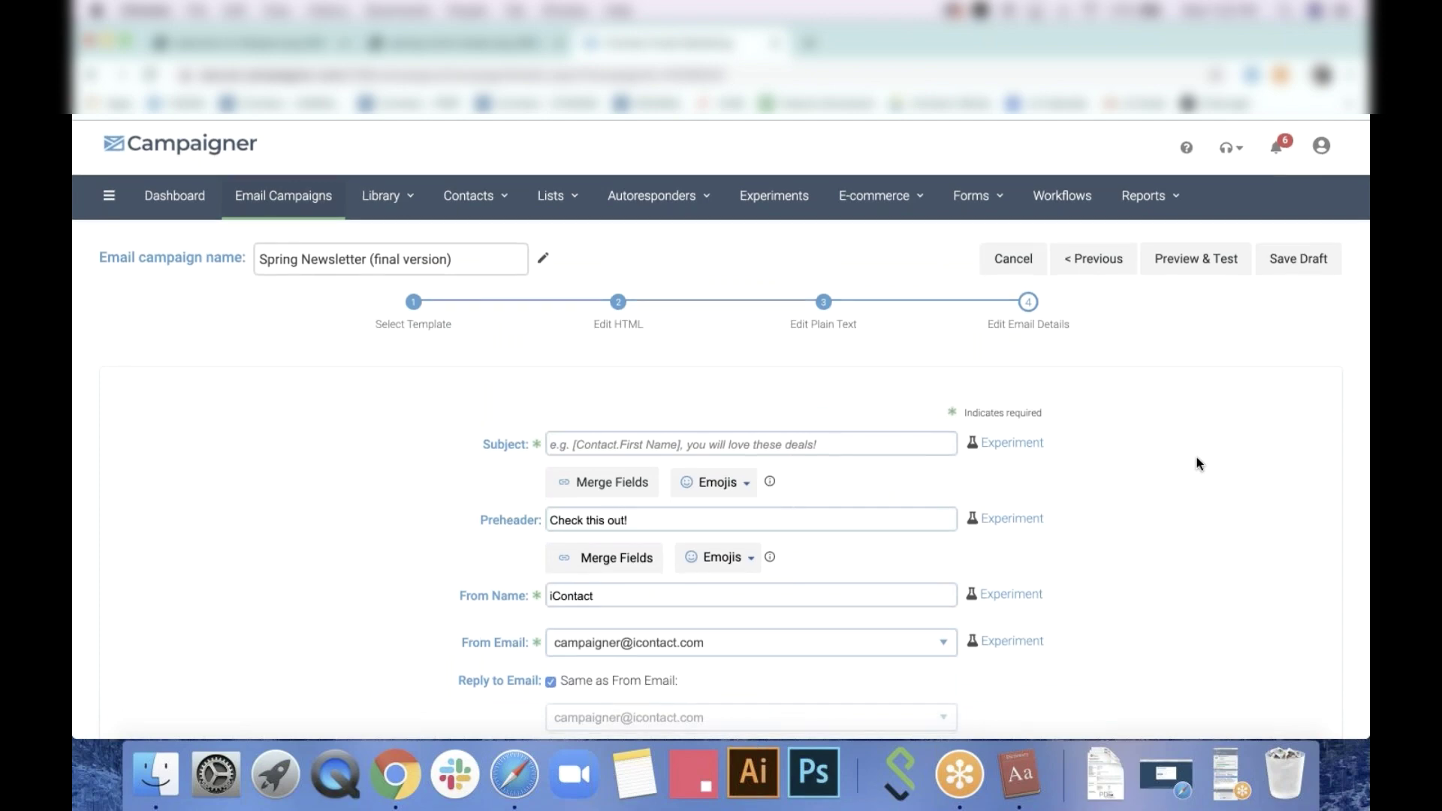
left_click(1113, 267)
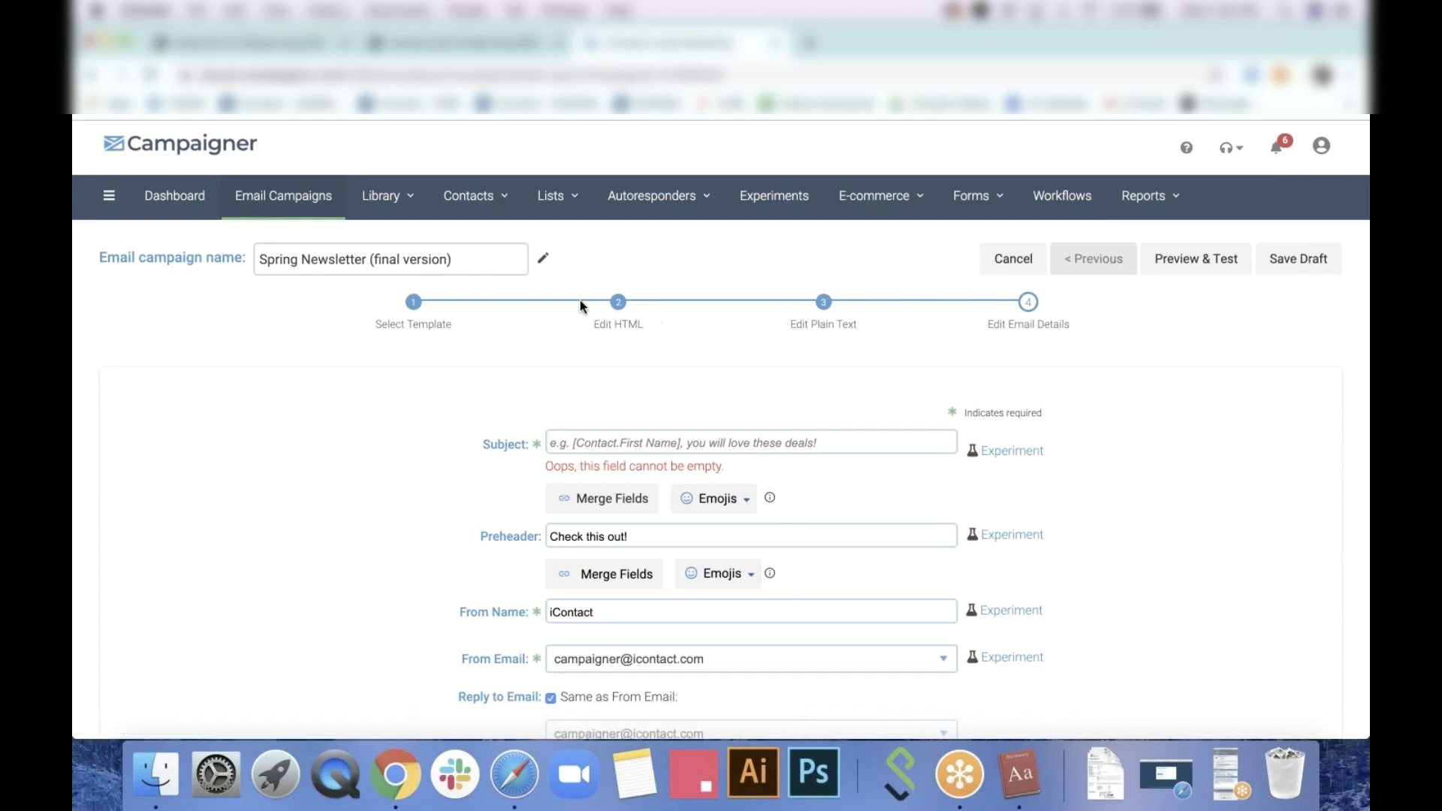
left_click(317, 197)
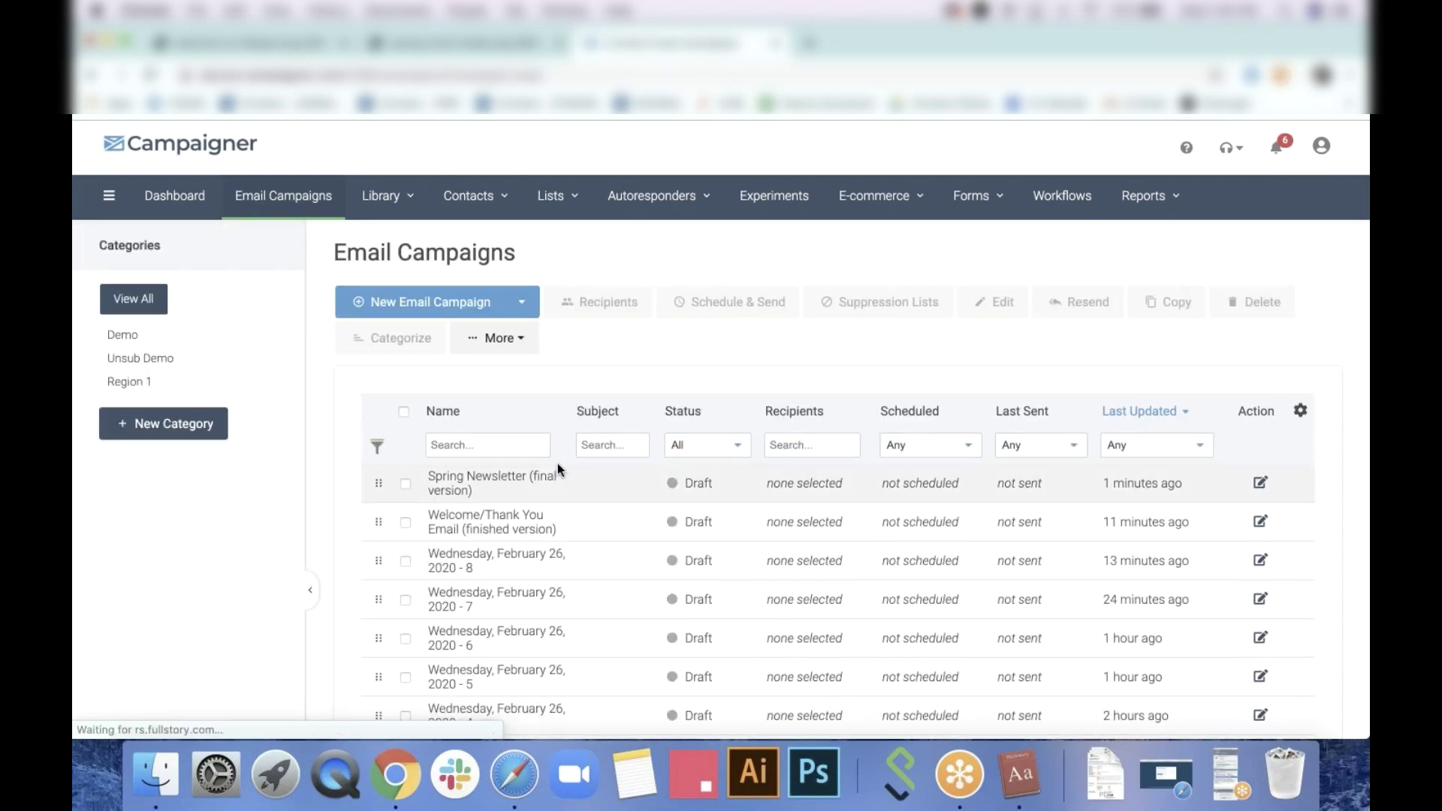
Open the Welcome/Thank You Email (finished version) in the designer and scroll to its image tiles
scroll(557, 462, "down", 1)
scroll(558, 466, "down", 1)
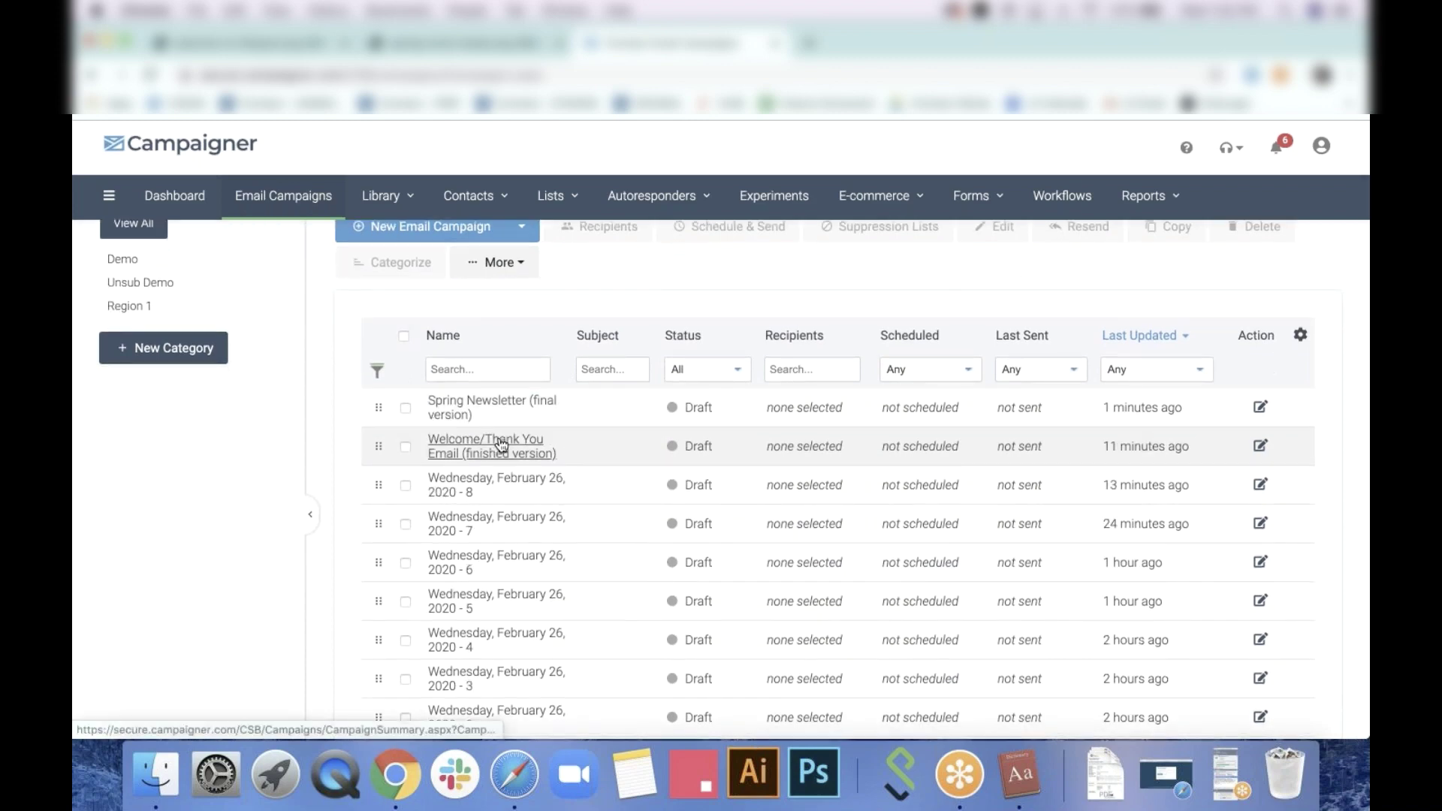
left_click(739, 456)
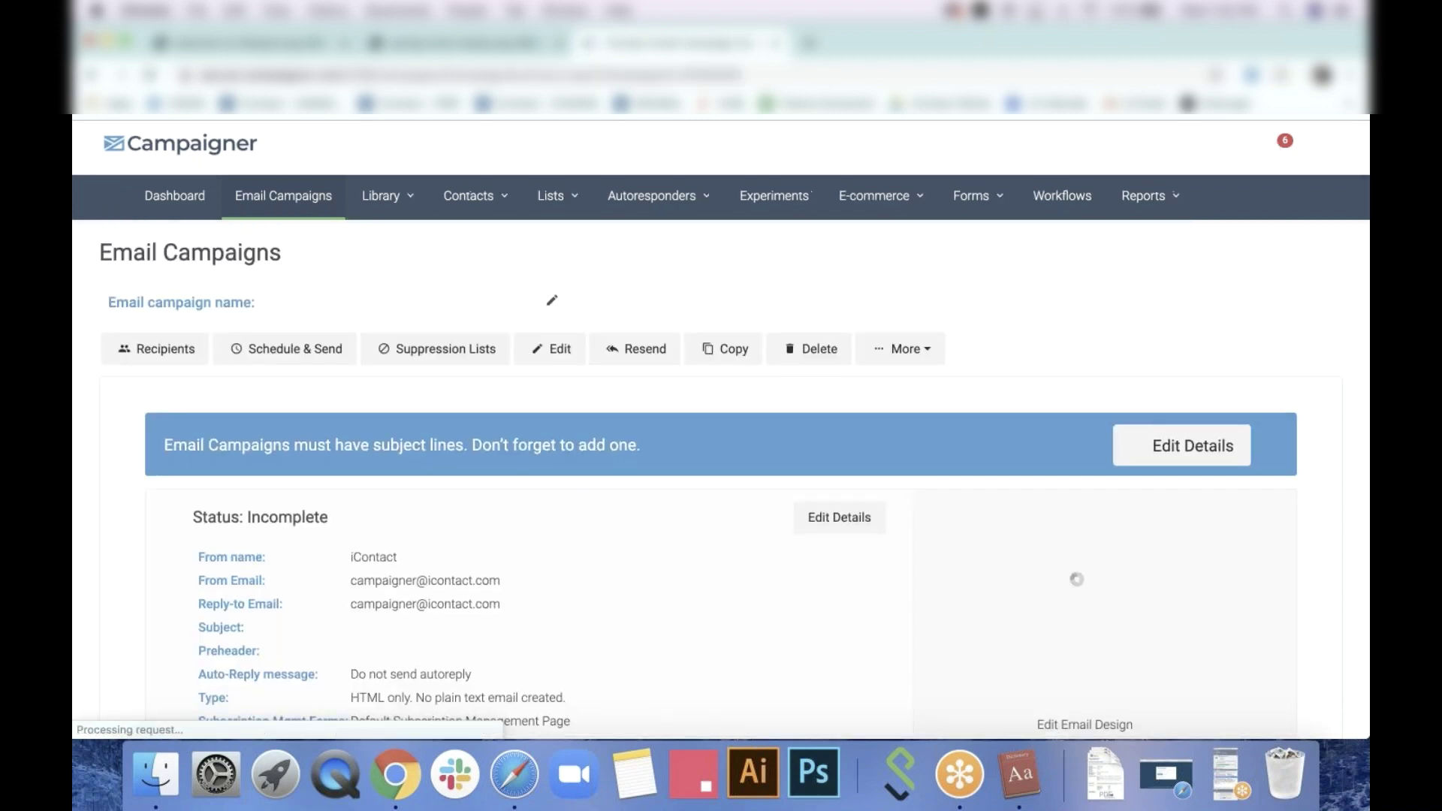
left_click(556, 350)
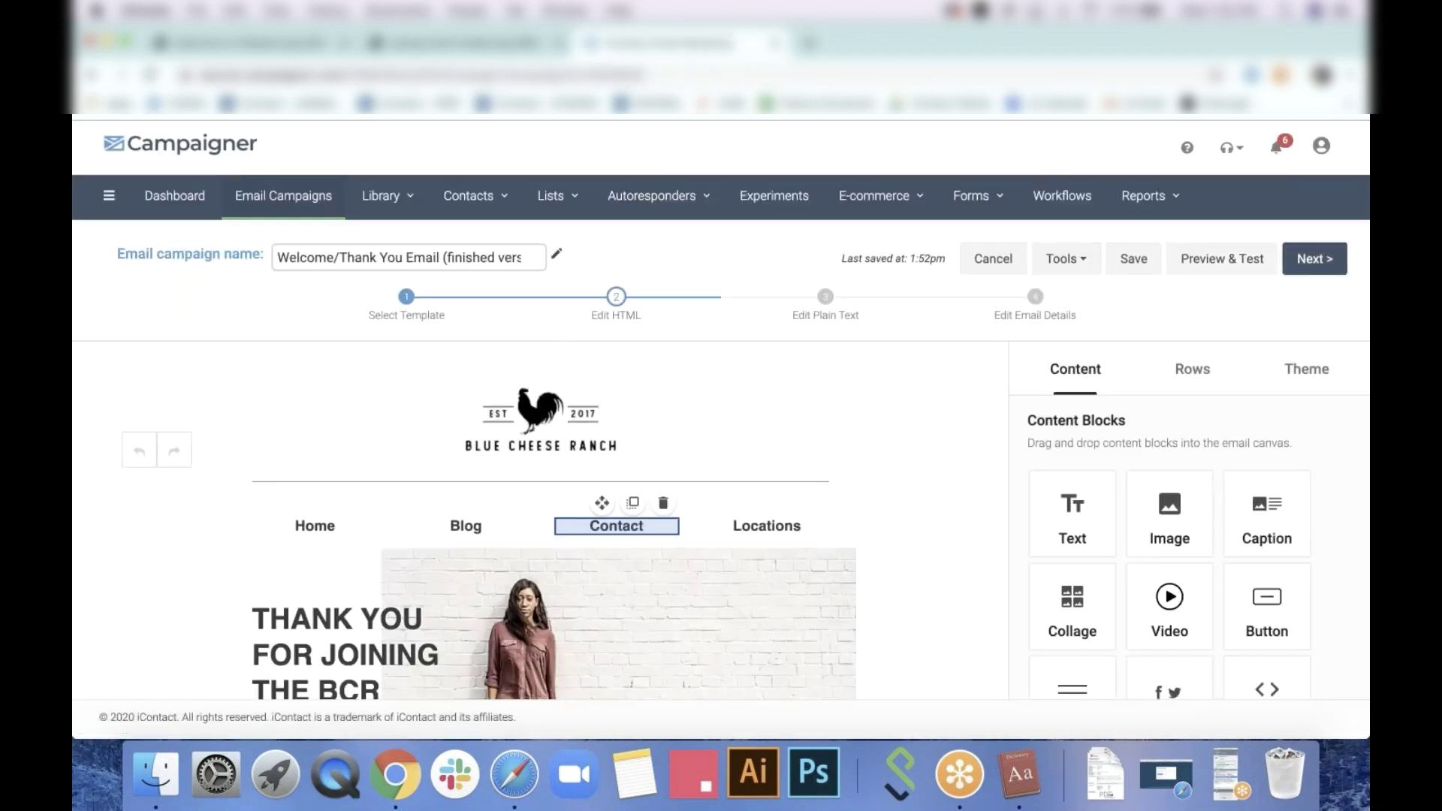
scroll(611, 518, "down", 5)
scroll(541, 518, "down", 8)
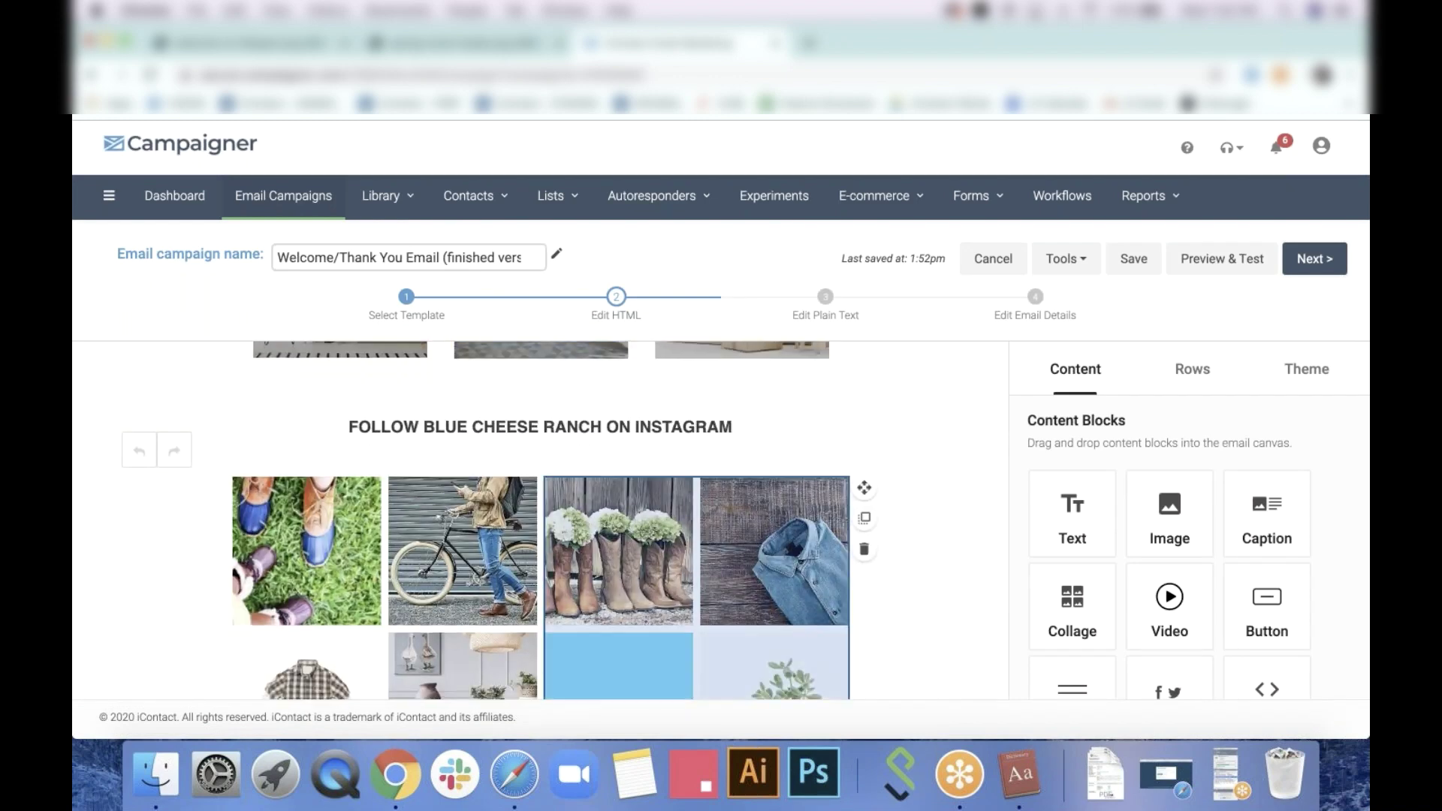
scroll(541, 518, "down", 6)
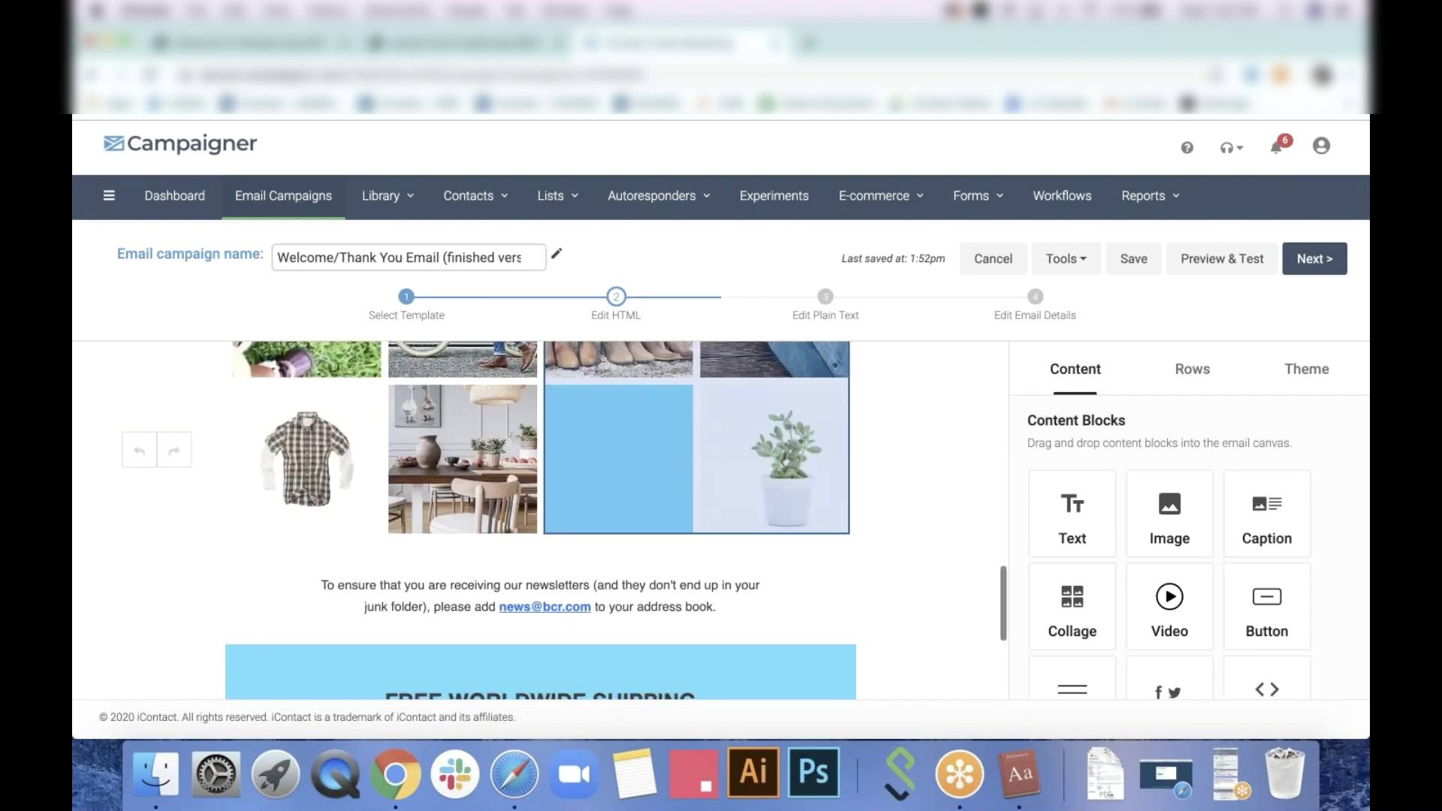
scroll(540, 518, "up", 6)
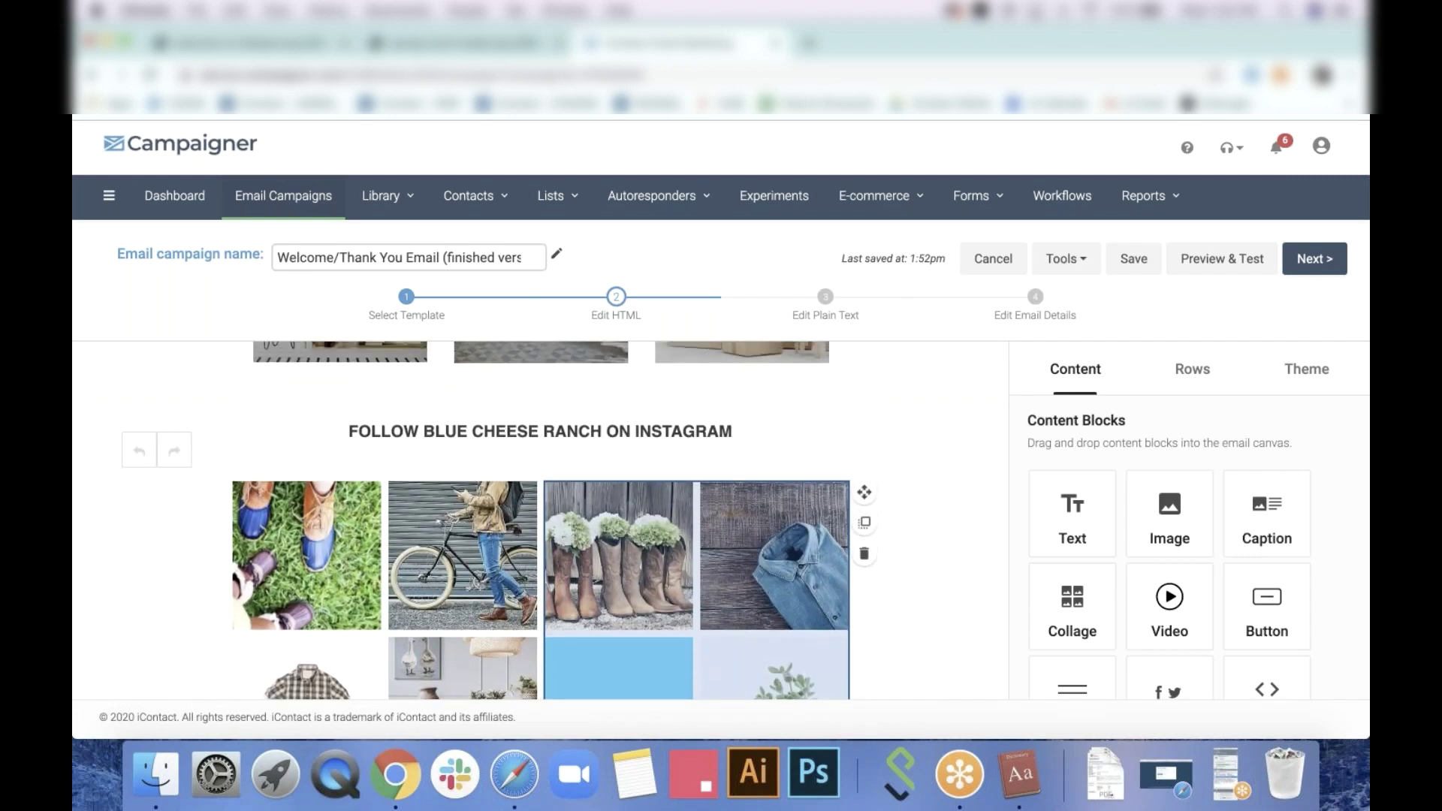
scroll(713, 541, "up", 4)
scroll(937, 517, "up", 4)
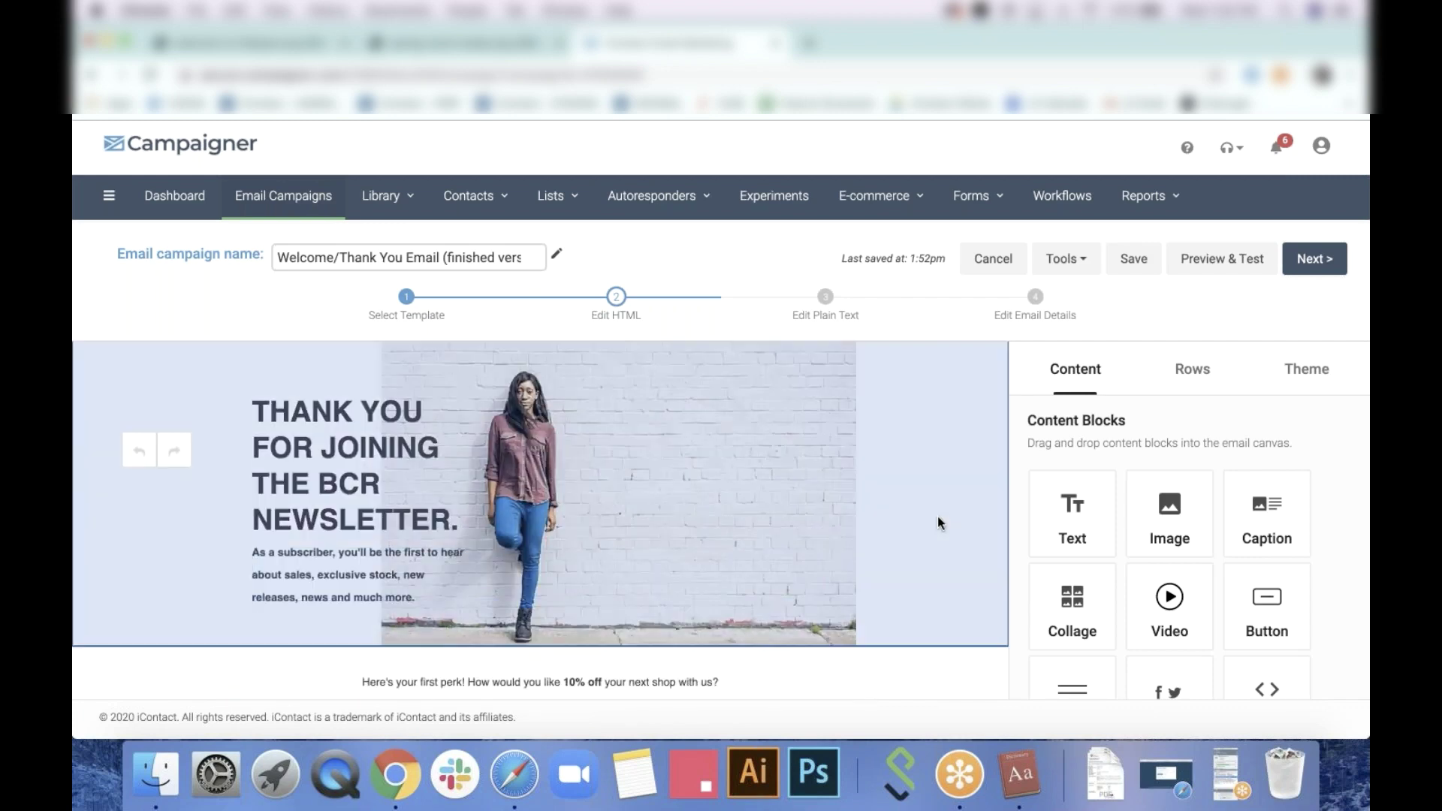
scroll(937, 517, "down", 4)
scroll(937, 517, "up", 2)
Open the Shipping & Returns image in the editor and raise its contrast well above +15%
left_click(800, 606)
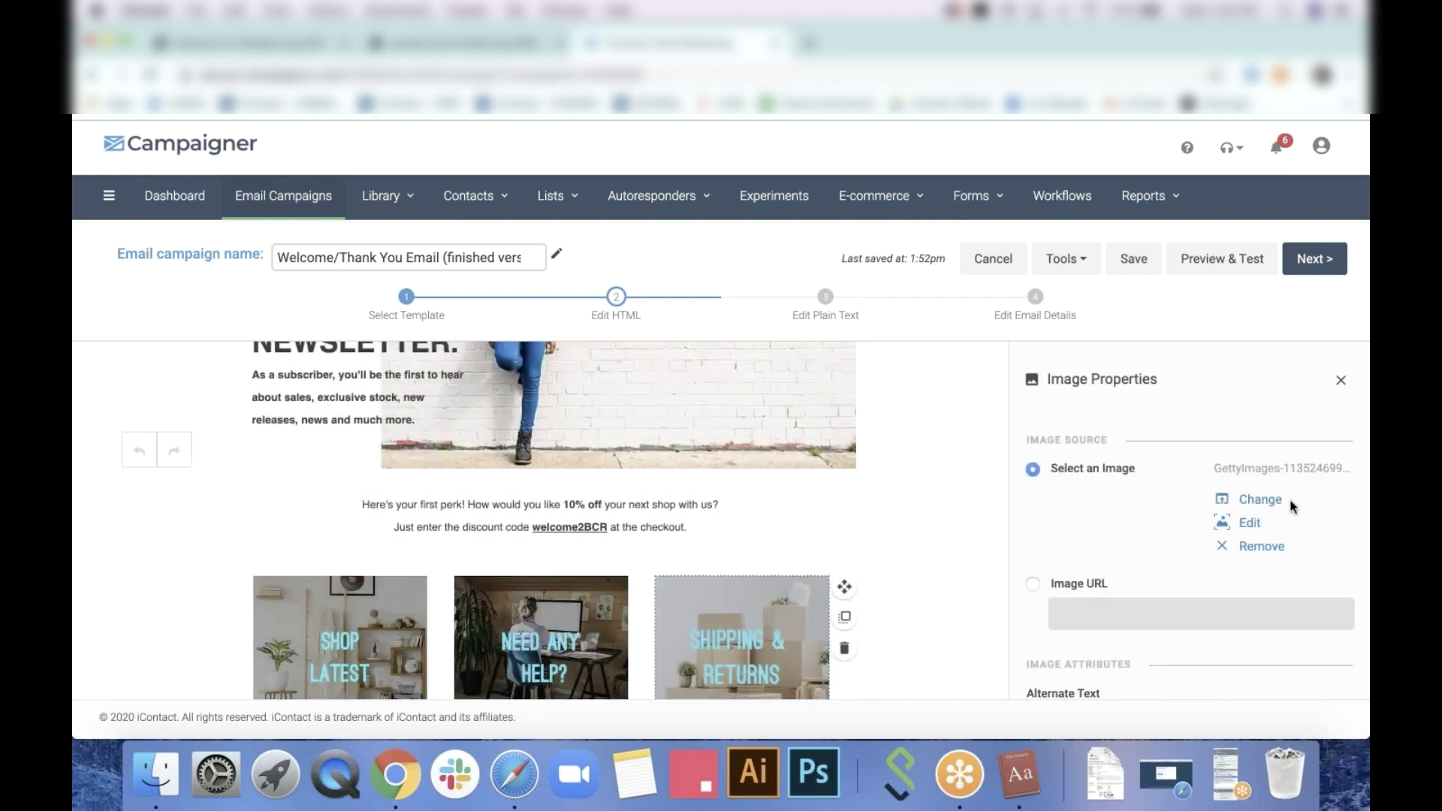
left_click(1239, 521)
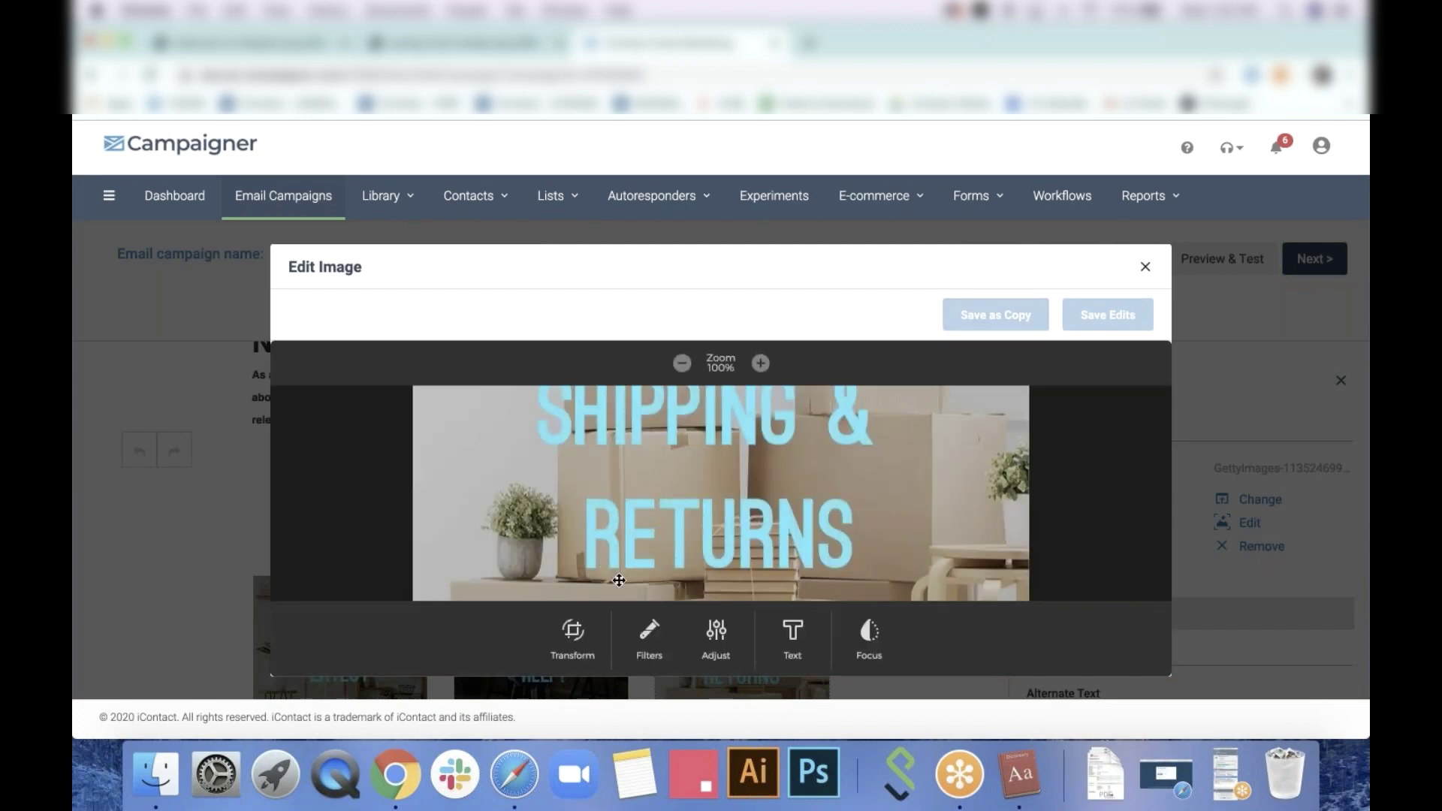
left_click(718, 631)
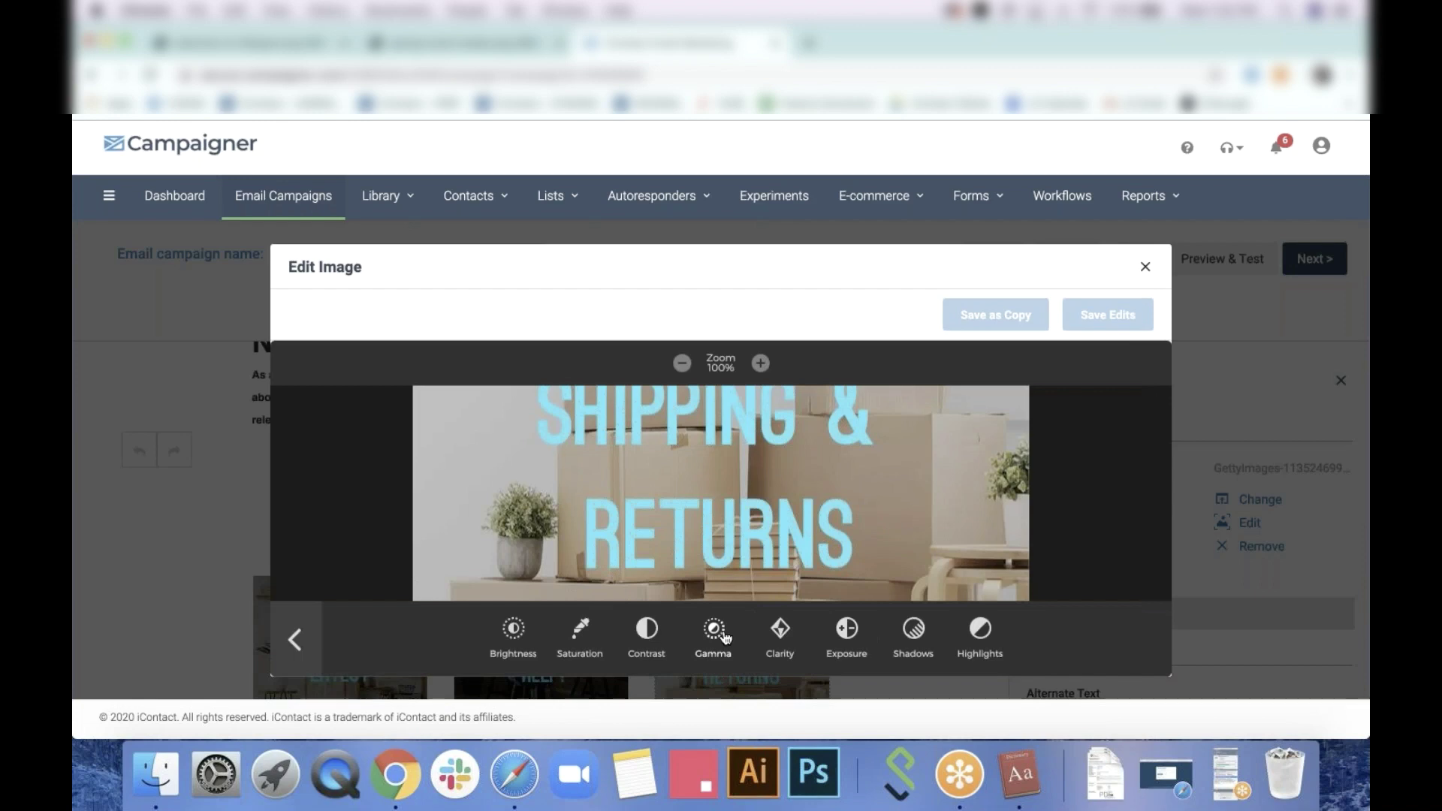
left_click(647, 631)
left_click_drag(725, 567, 742, 565)
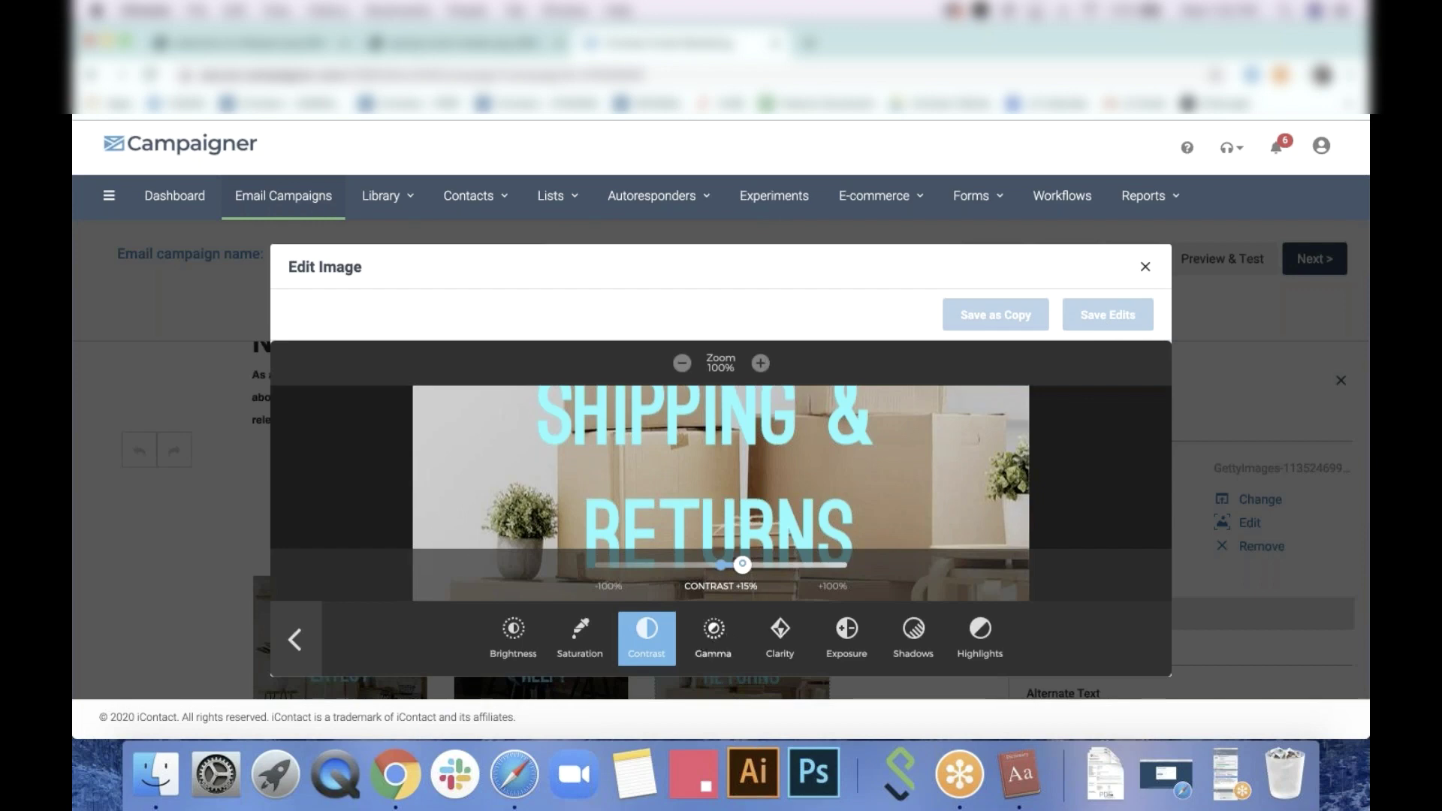
left_click_drag(742, 564, 798, 565)
left_click(577, 637)
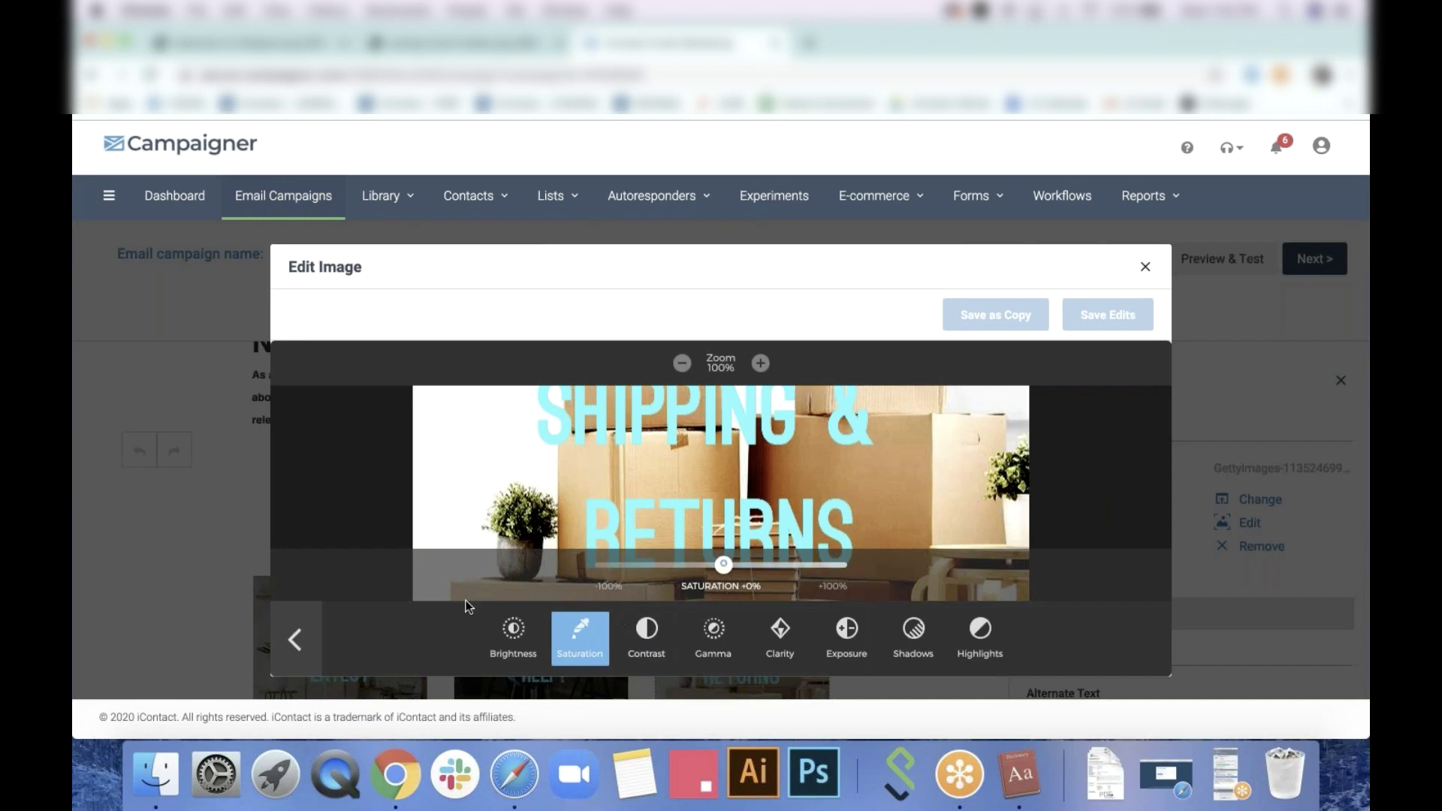
left_click(296, 640)
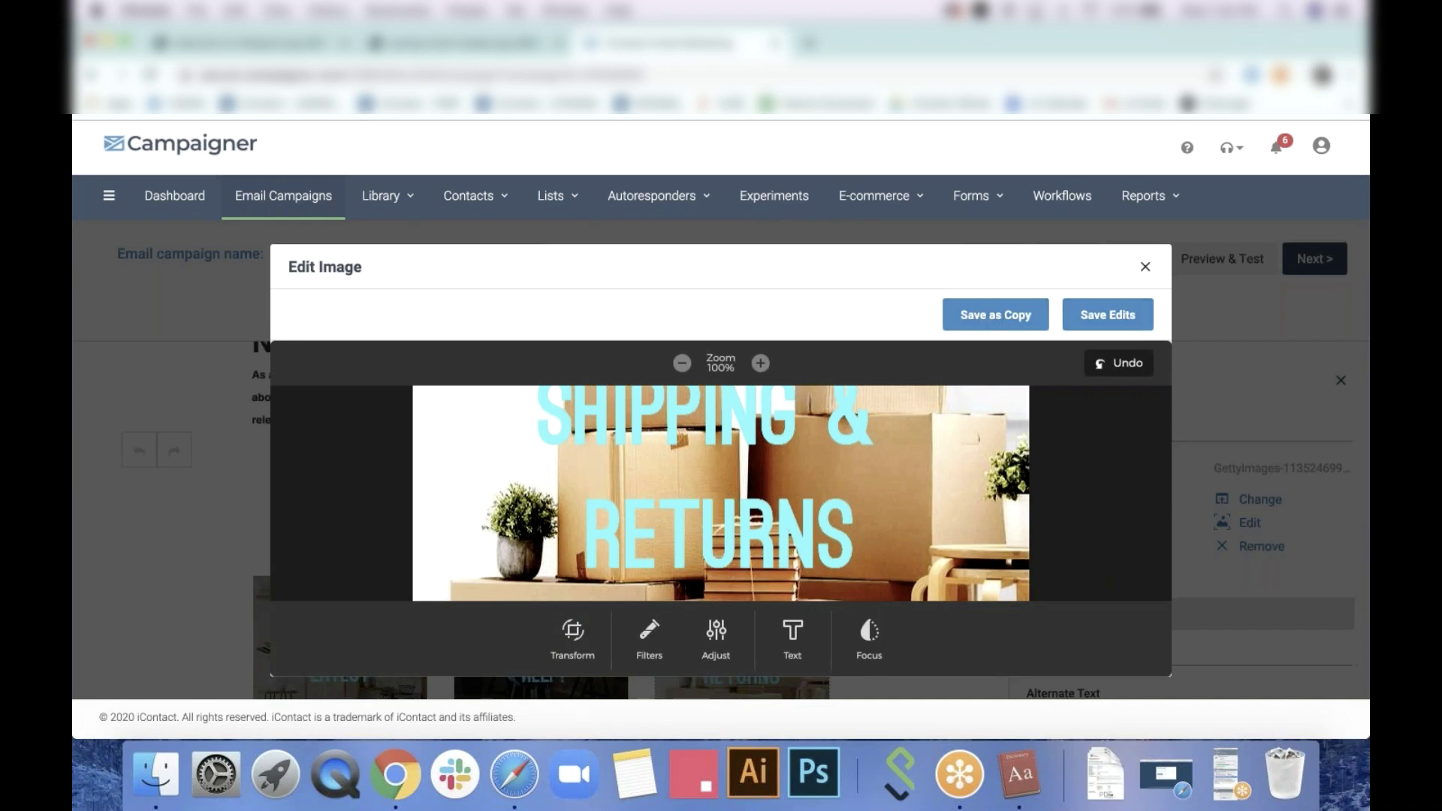
Overlay the text 'asdásdasda sdasd' on the image, save it as a copy and close the editor
left_click(793, 631)
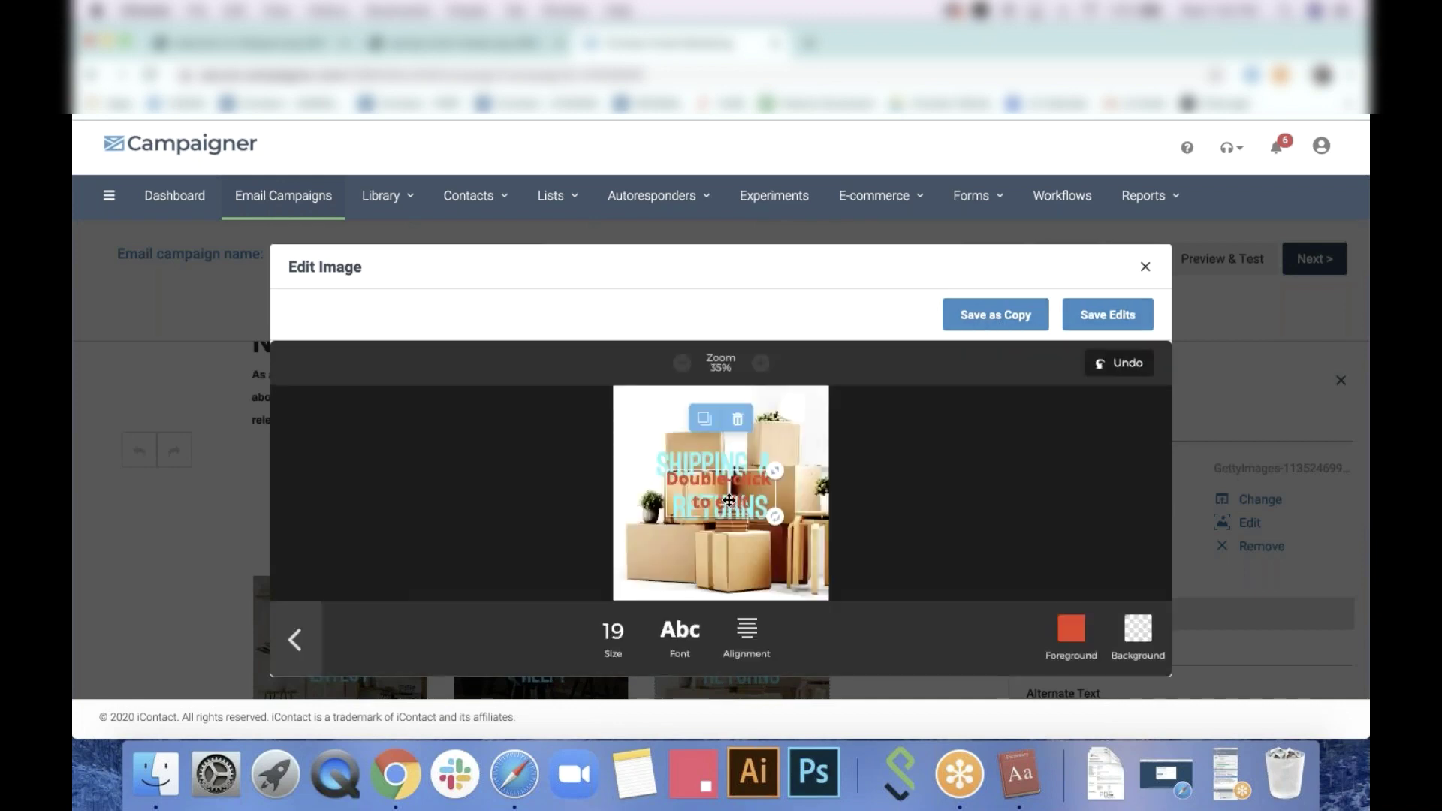
double_click(728, 500)
type("asdásdasda sdasd")
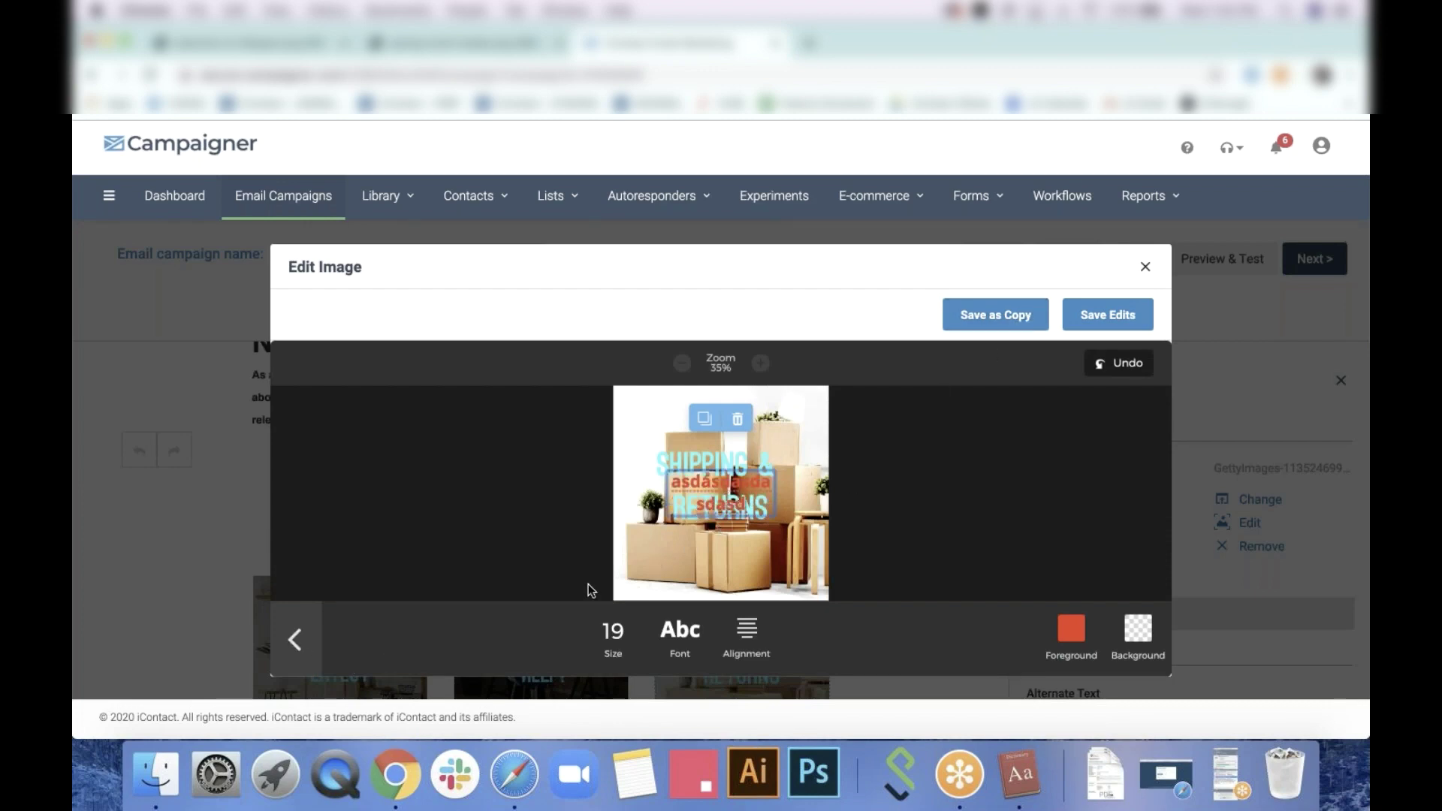
left_click(296, 642)
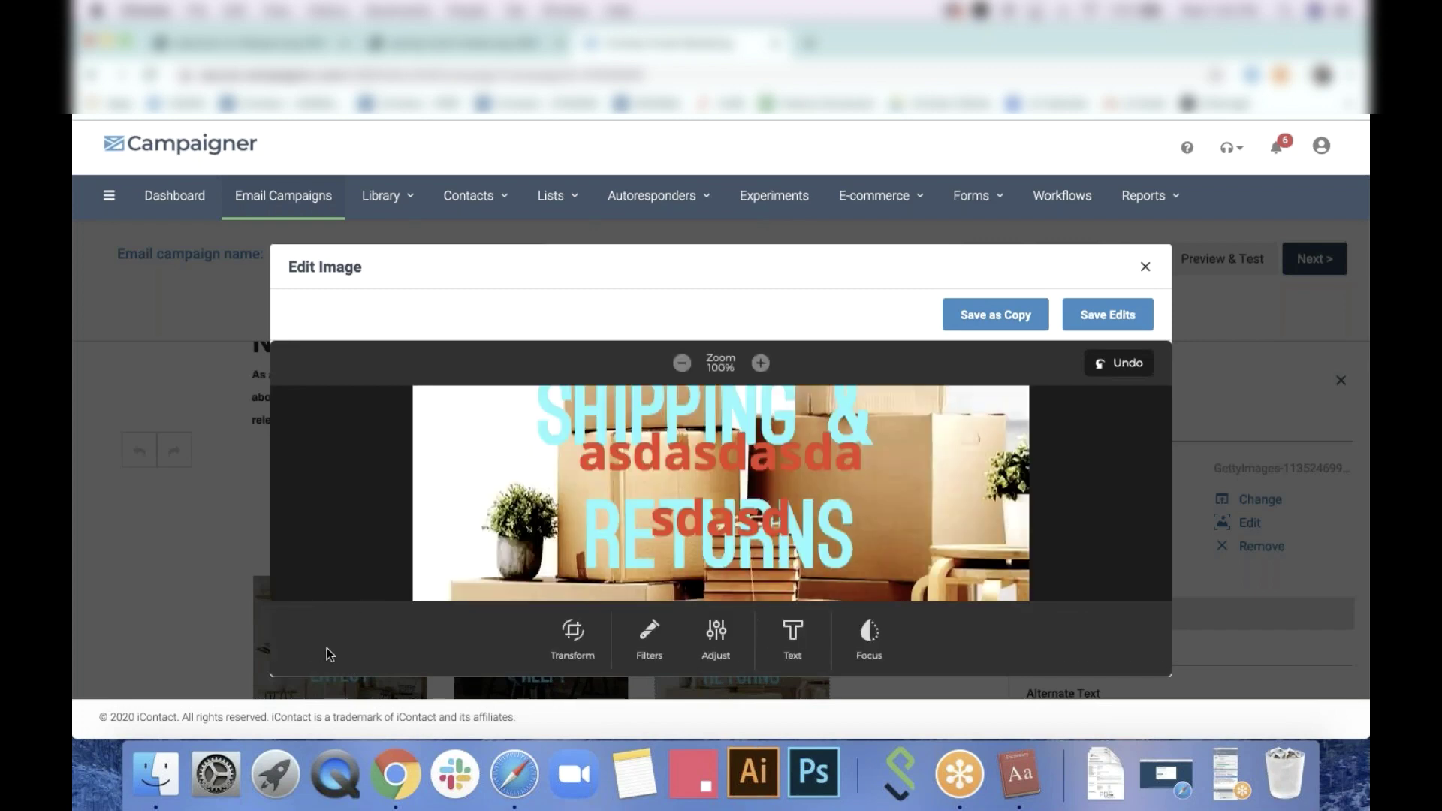
left_click(1003, 317)
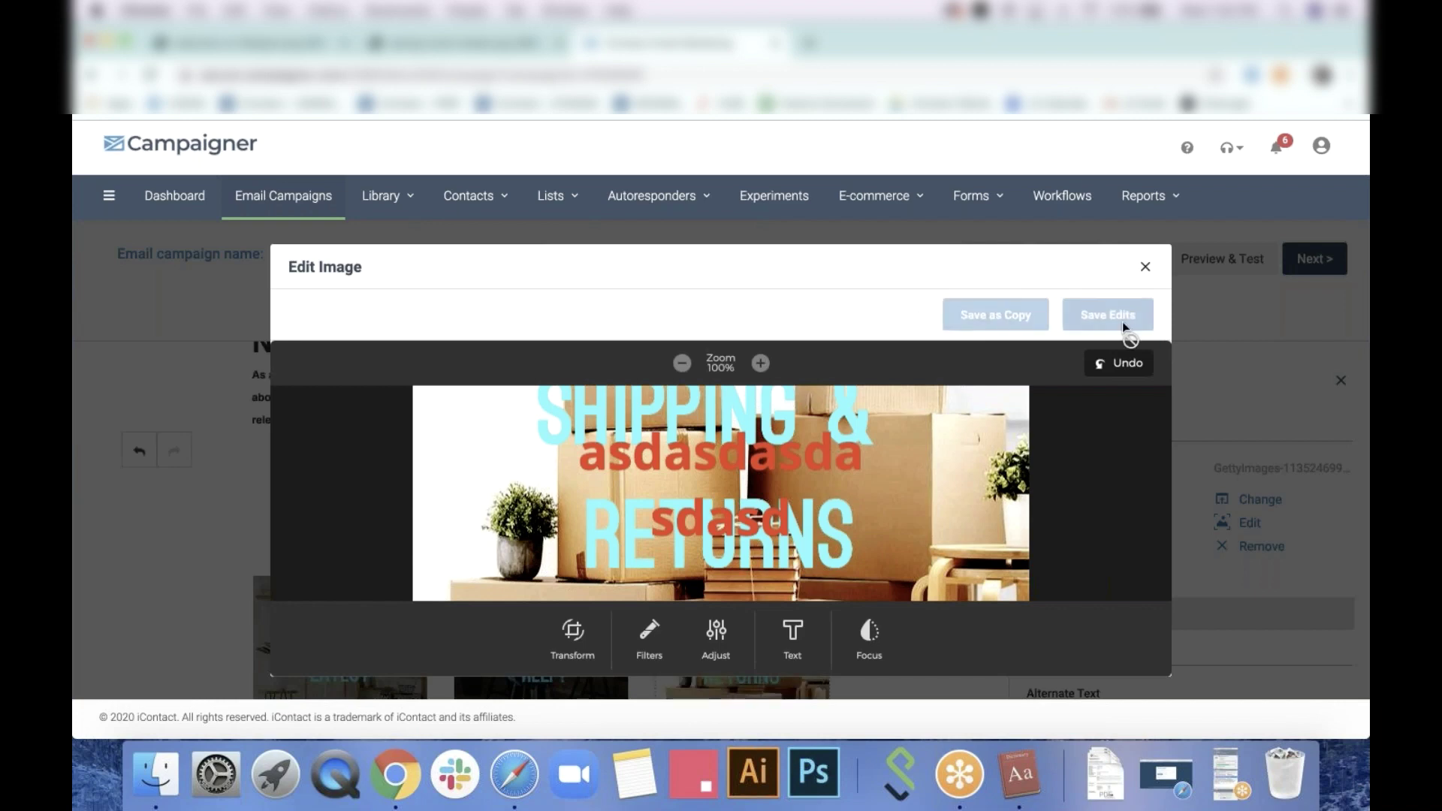
left_click(1146, 267)
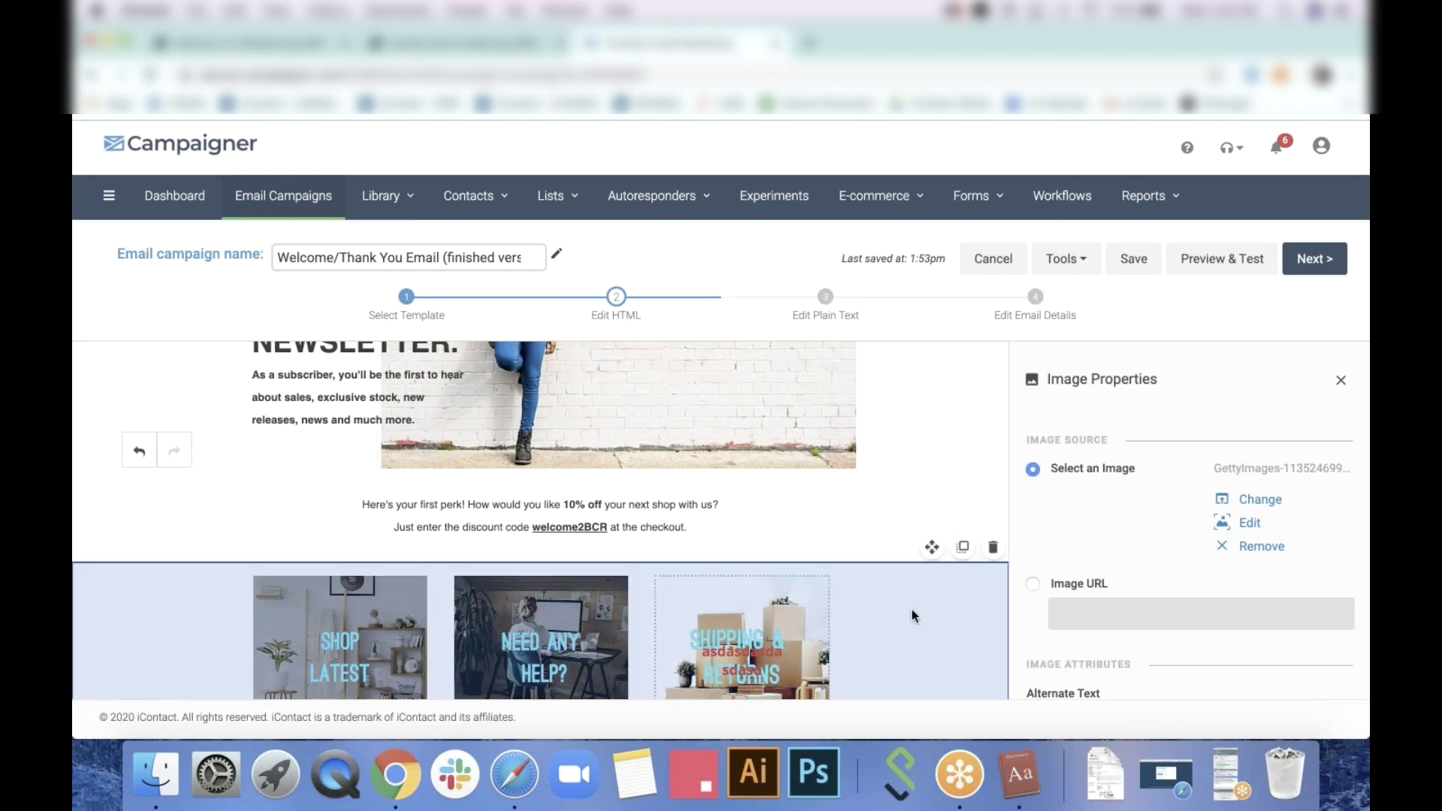
Select the image-tile row, then open the Instagram heading for editing, leaving its font colour unchanged
left_click(914, 616)
scroll(913, 612, "down", 3)
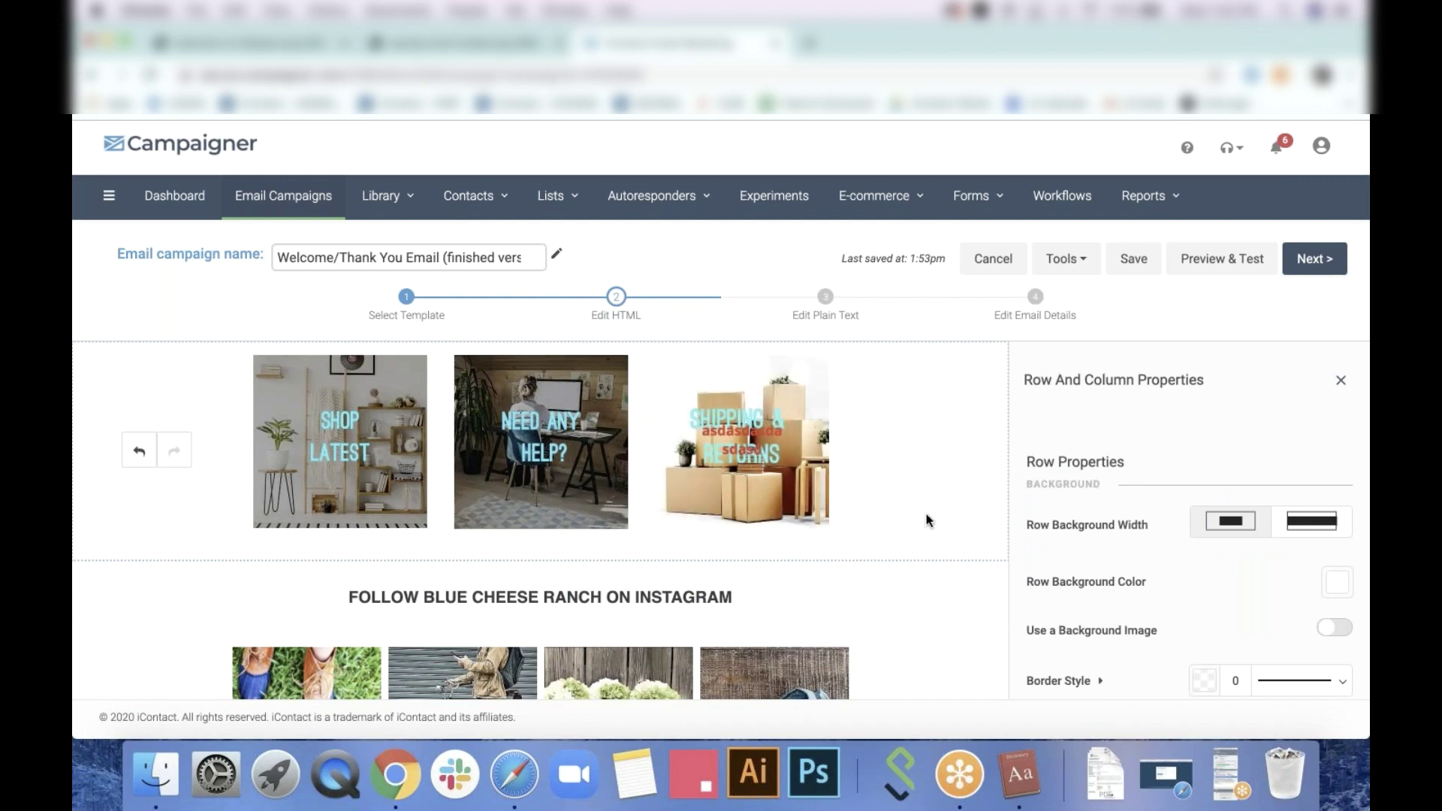
scroll(899, 591, "down", 1)
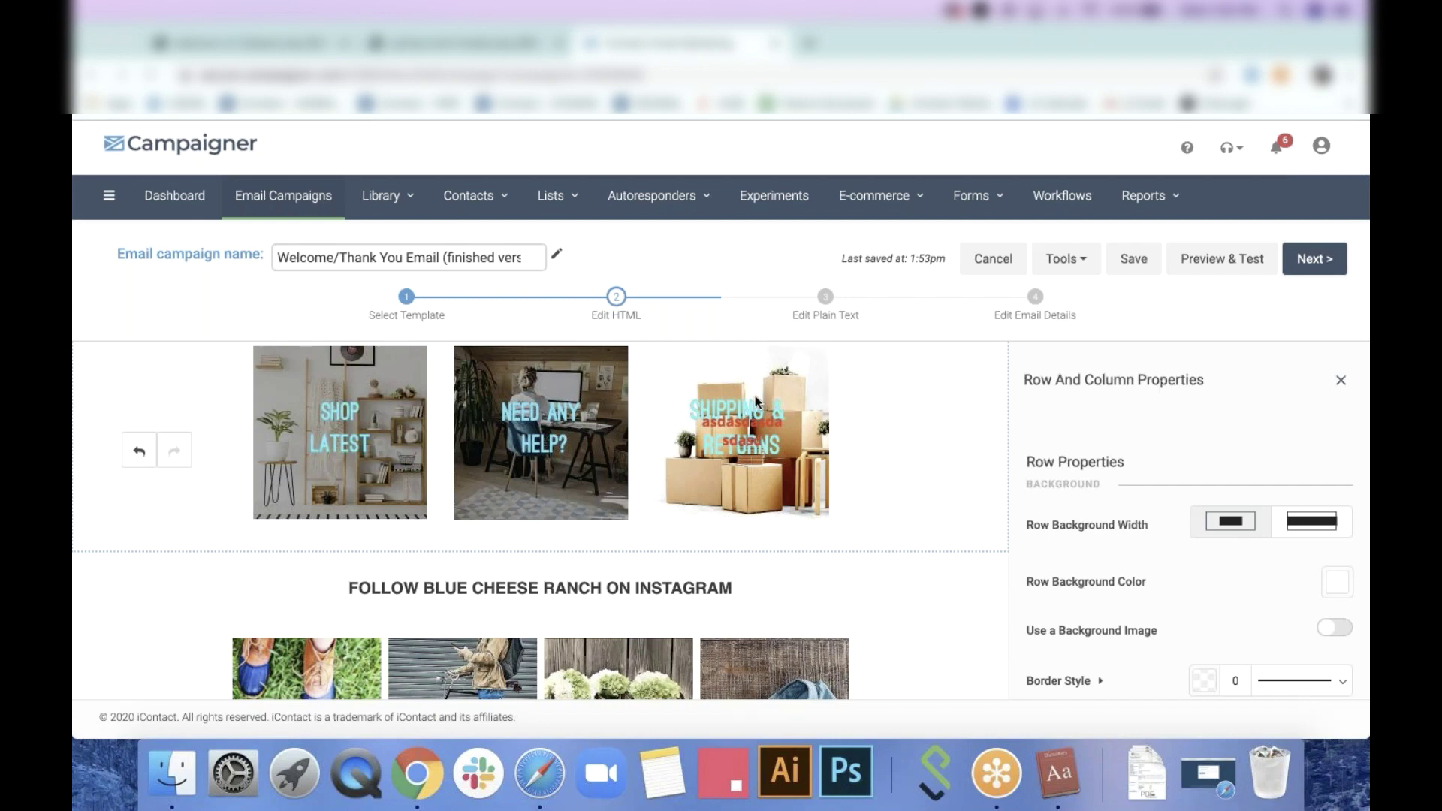
left_click(647, 588)
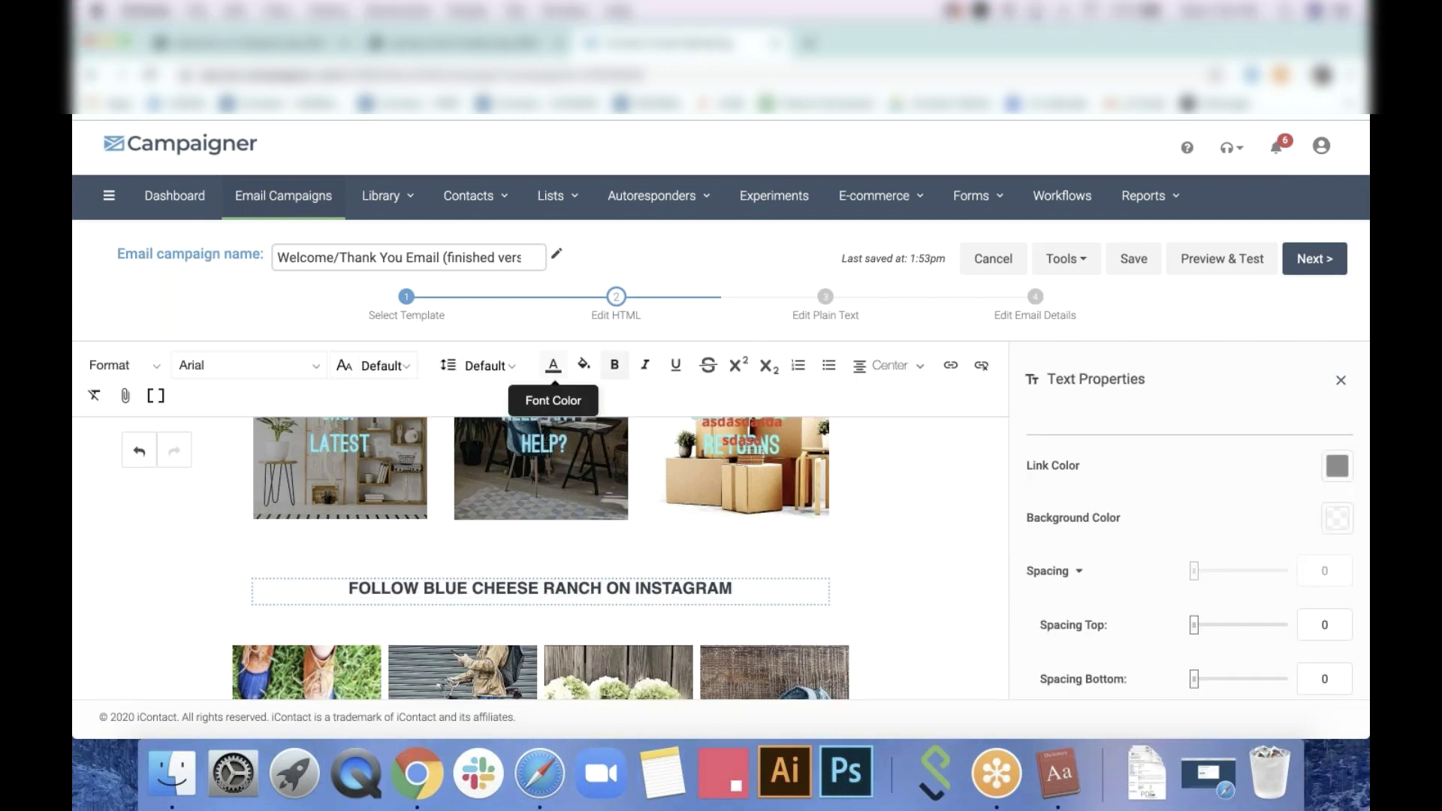
left_click(554, 366)
left_click(1013, 511)
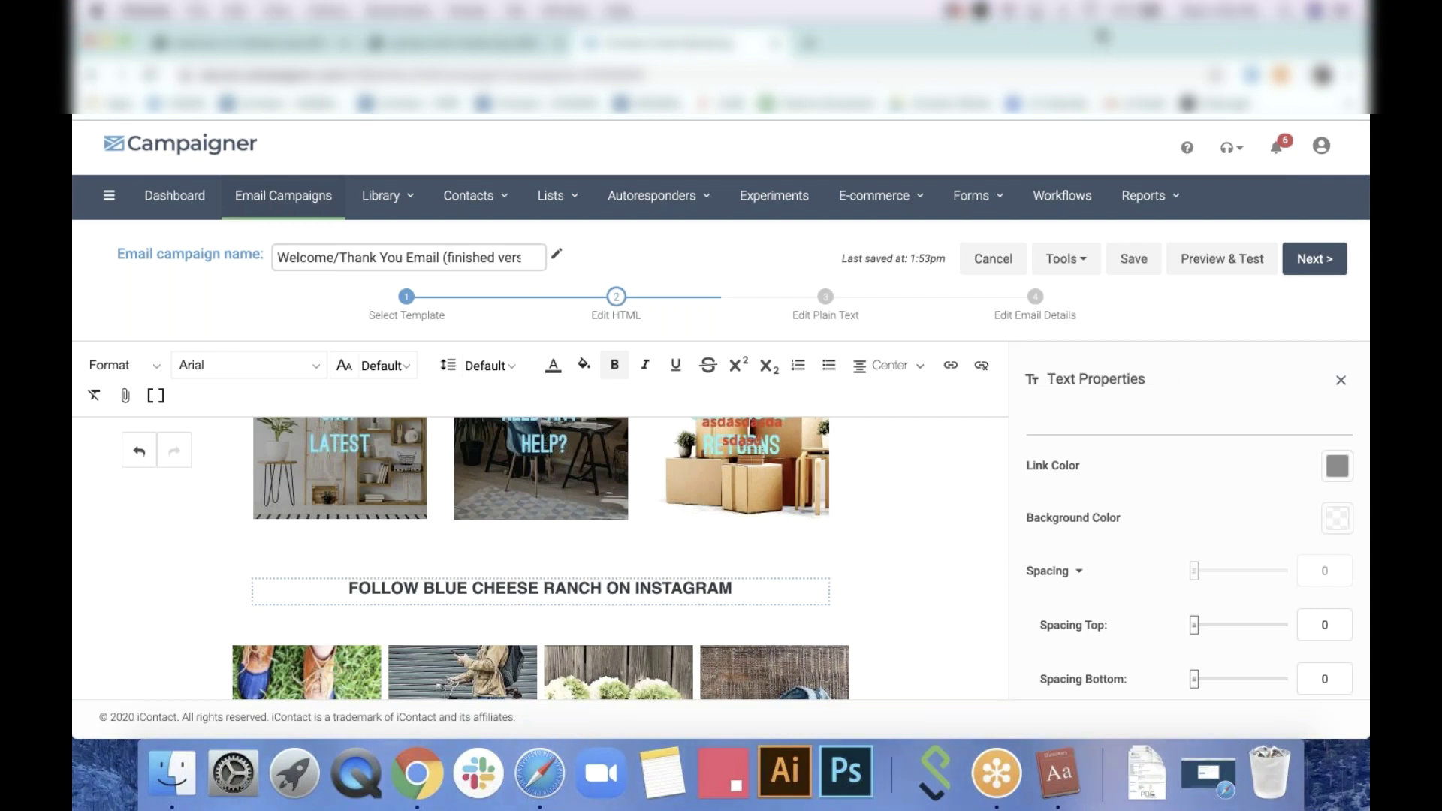
Export the email via Tools > Export HTML, copy all the code, and close the window
left_click(1074, 260)
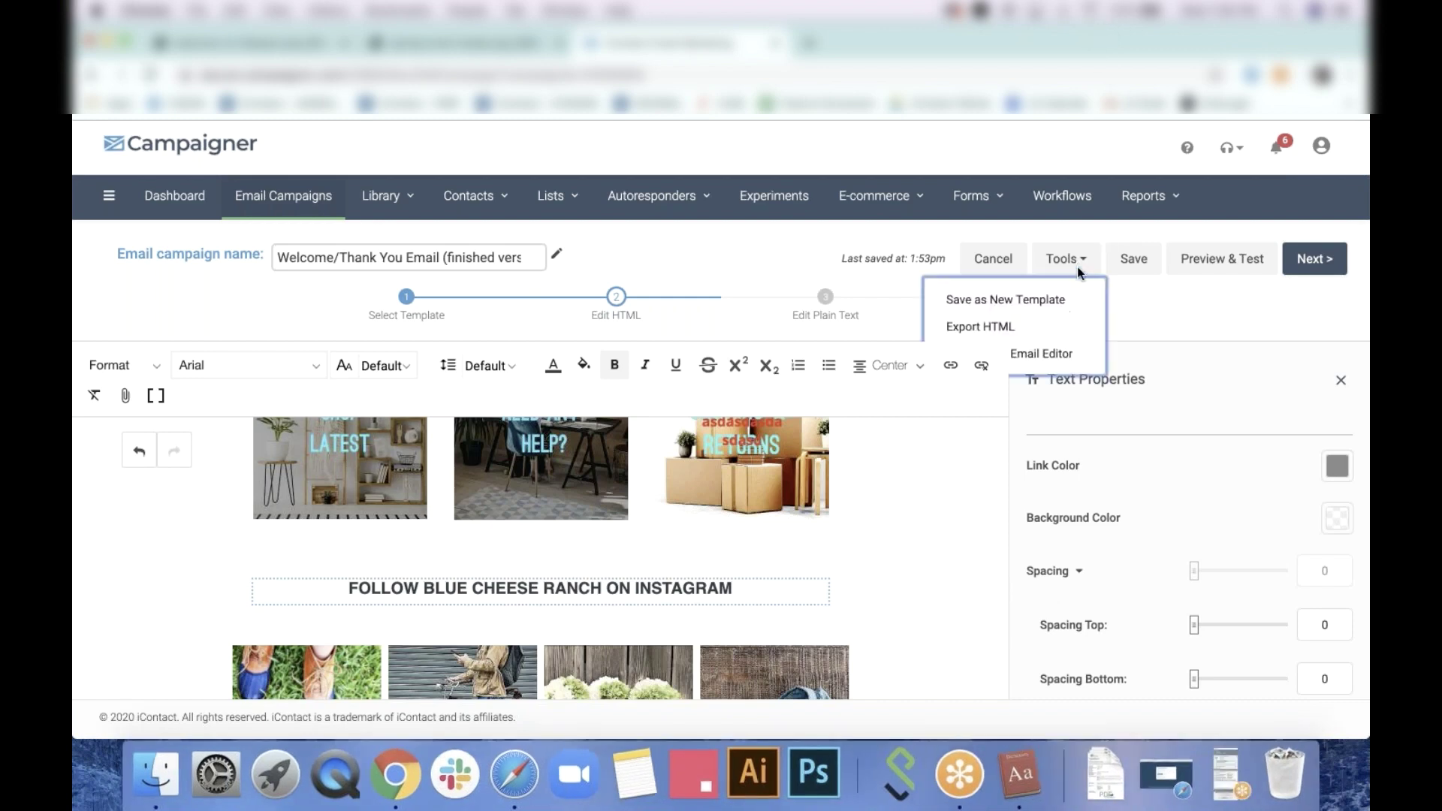
left_click(1007, 328)
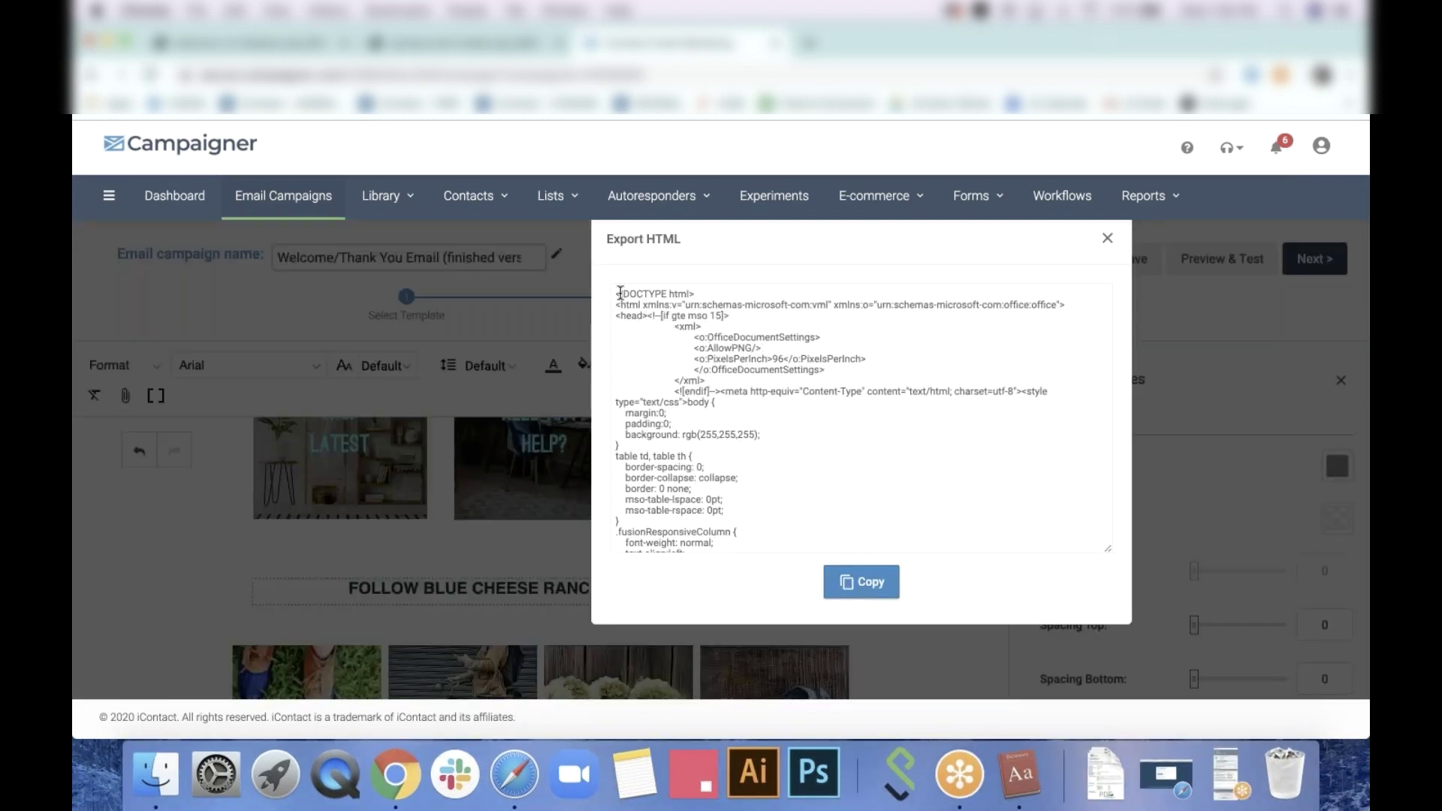
left_click_drag(620, 293, 862, 586)
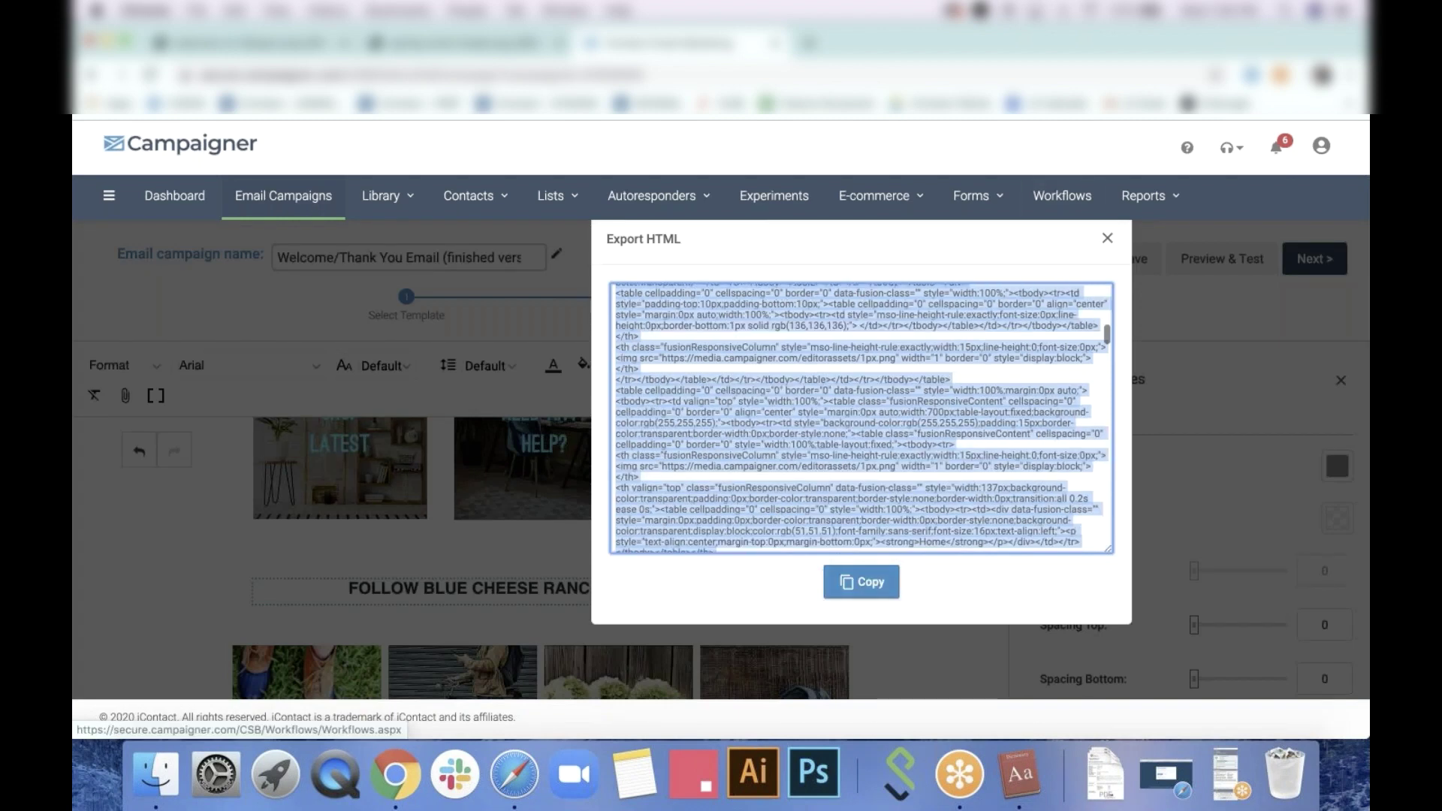
left_click(861, 582)
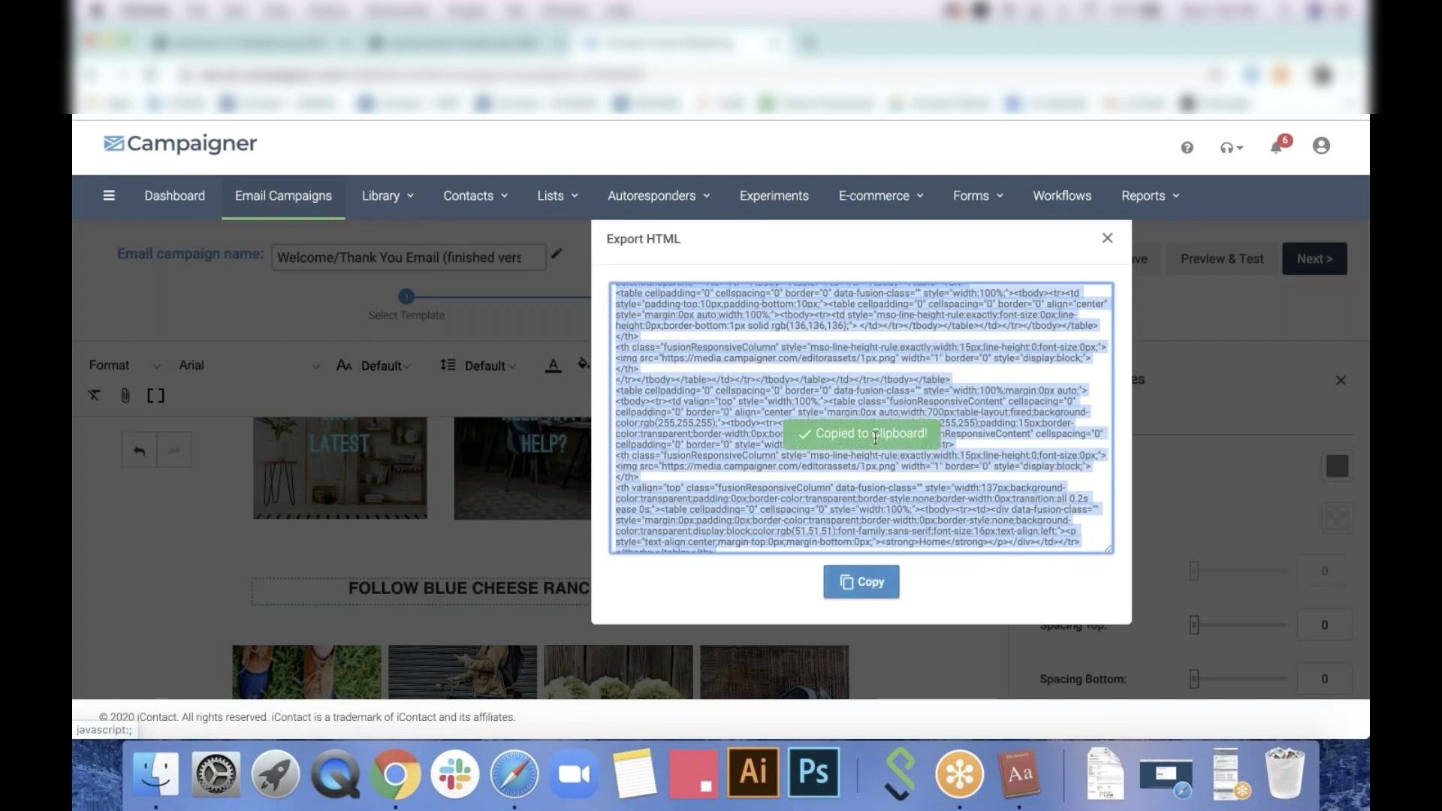
left_click(1107, 238)
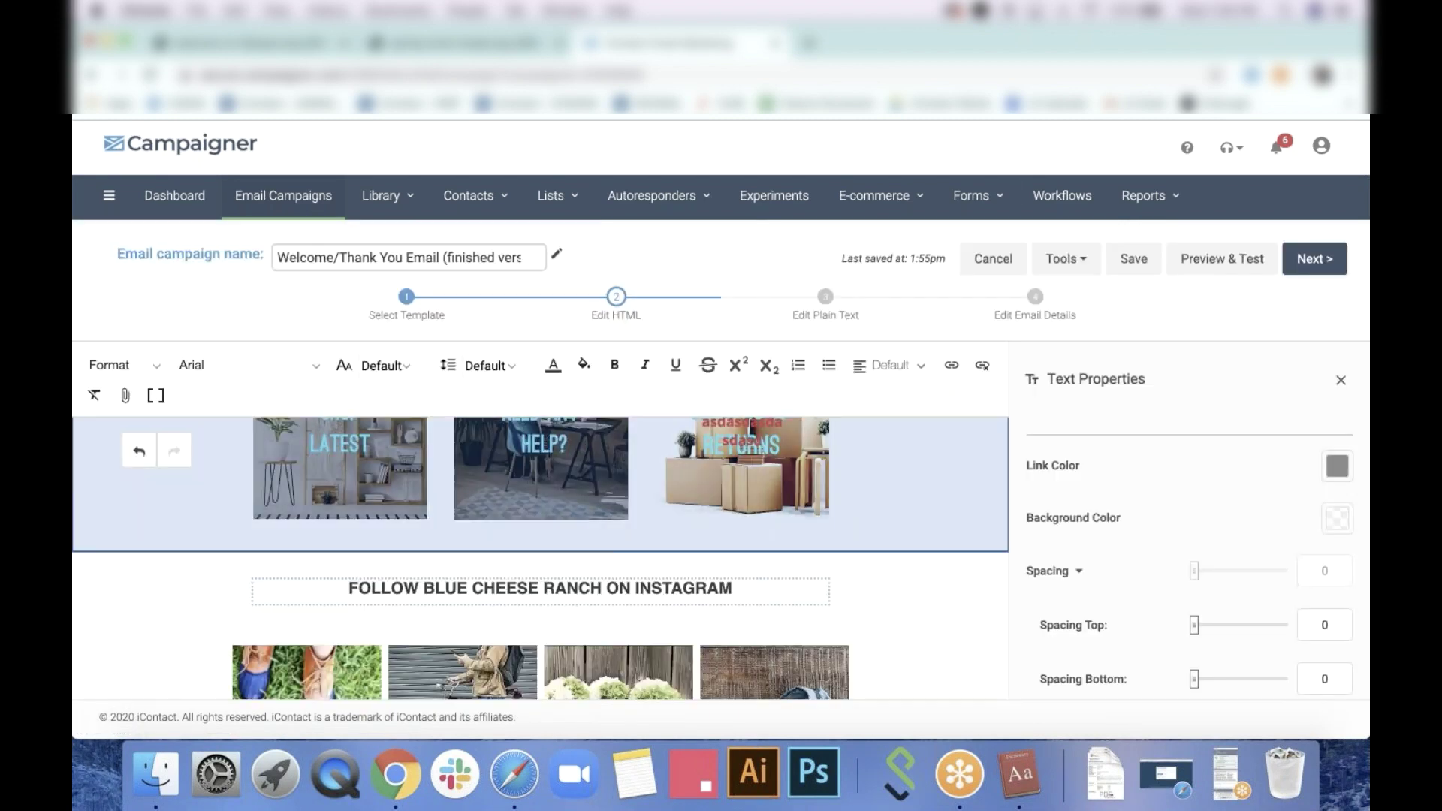
scroll(540, 556, "up", 10)
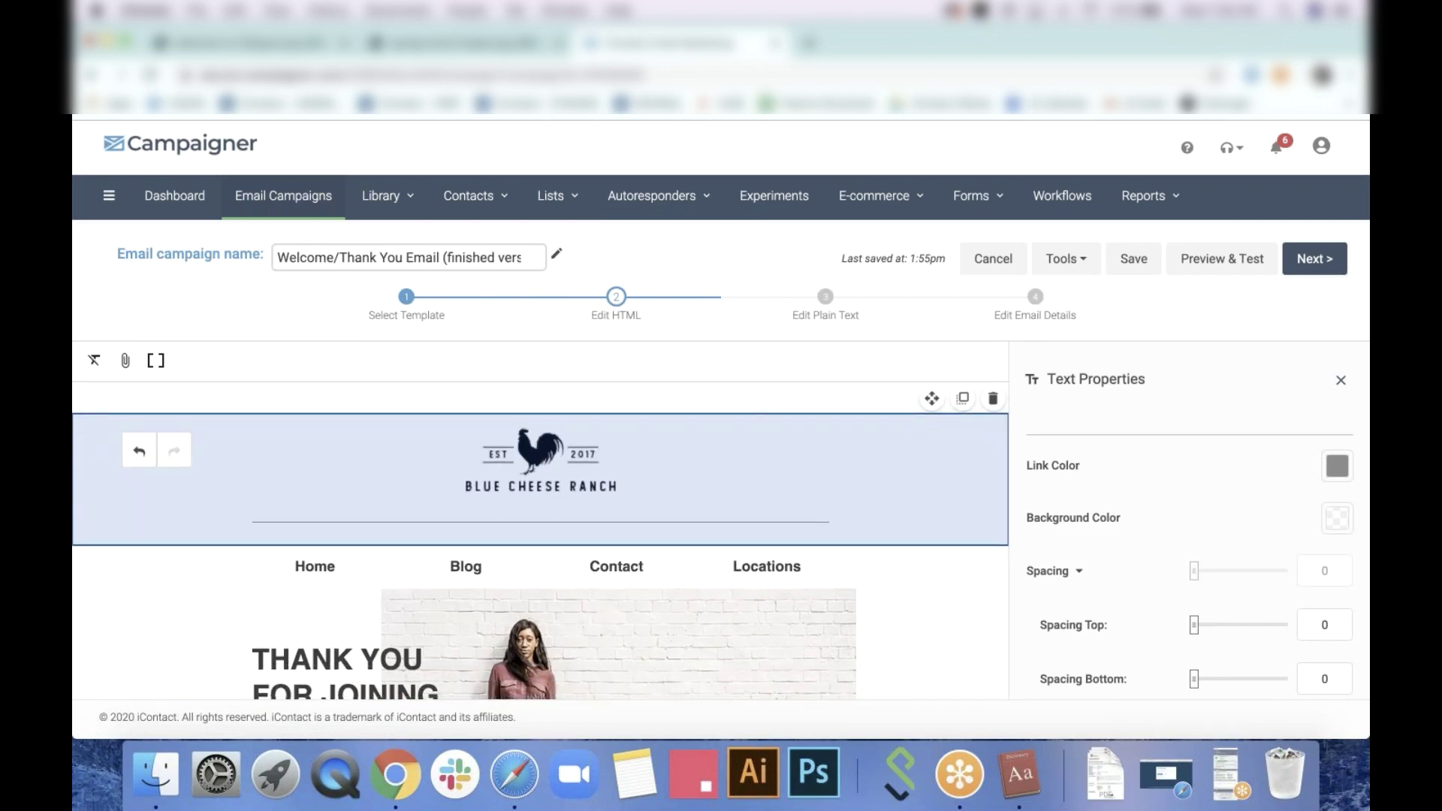
left_click(918, 602)
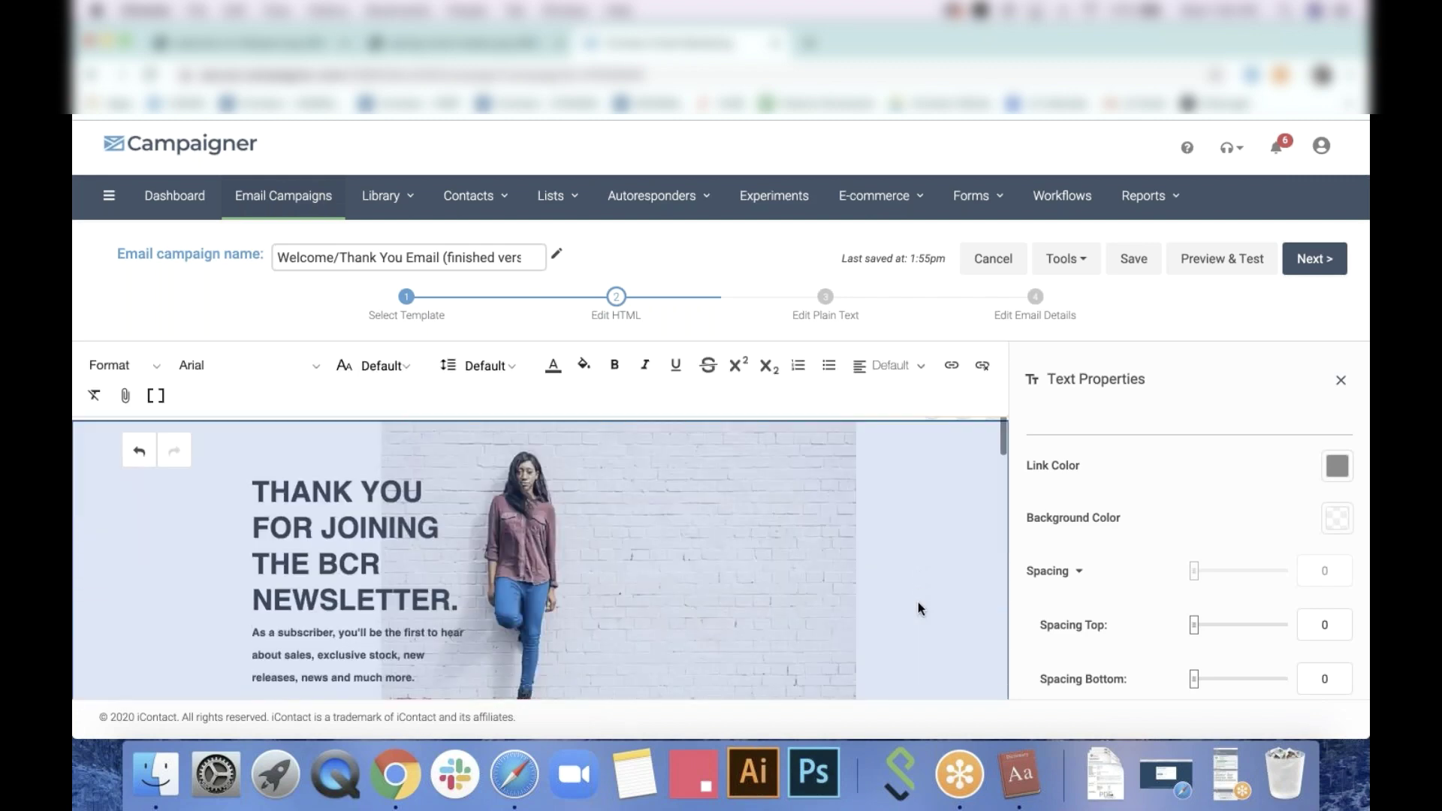
scroll(918, 602, "up", 5)
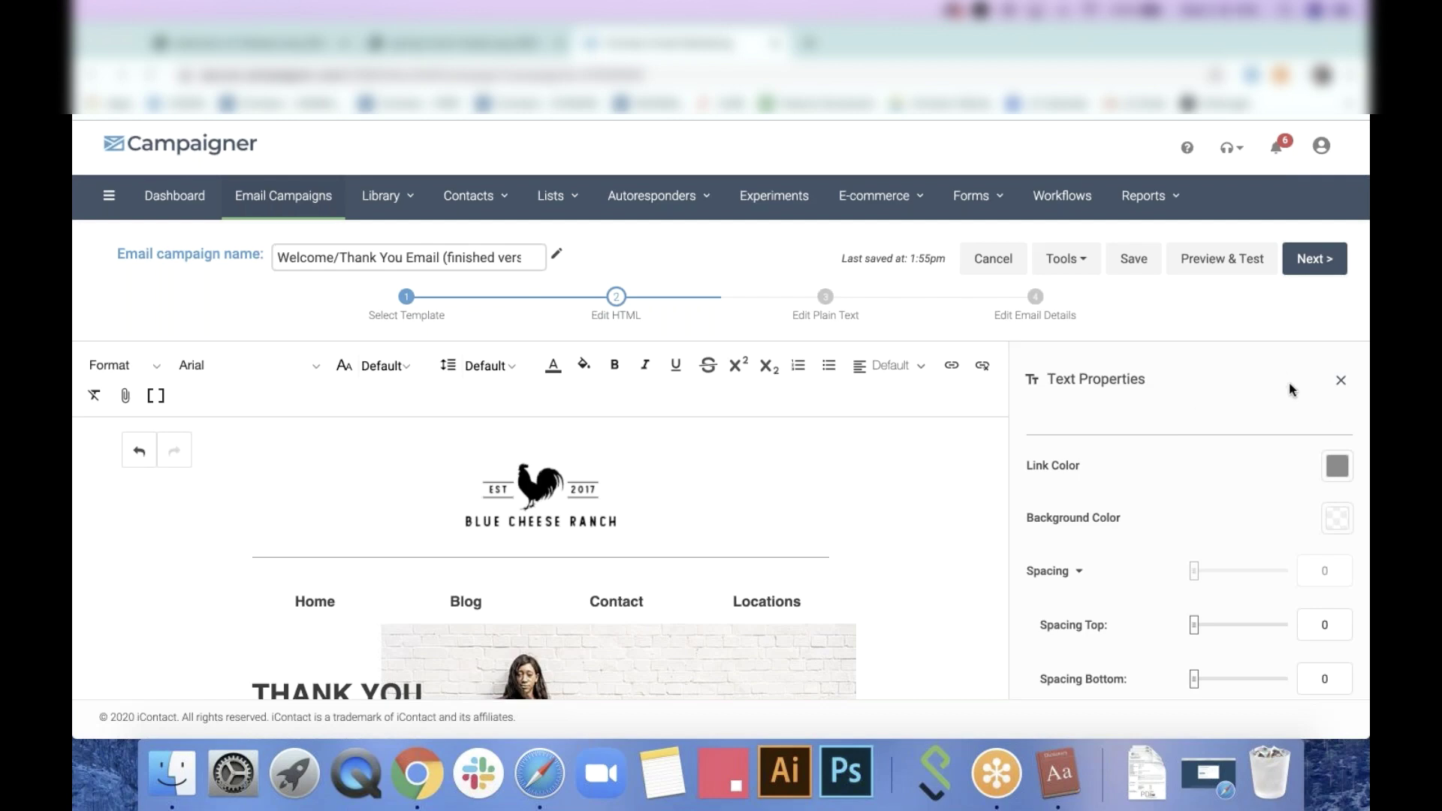
scroll(932, 515, "down", 10)
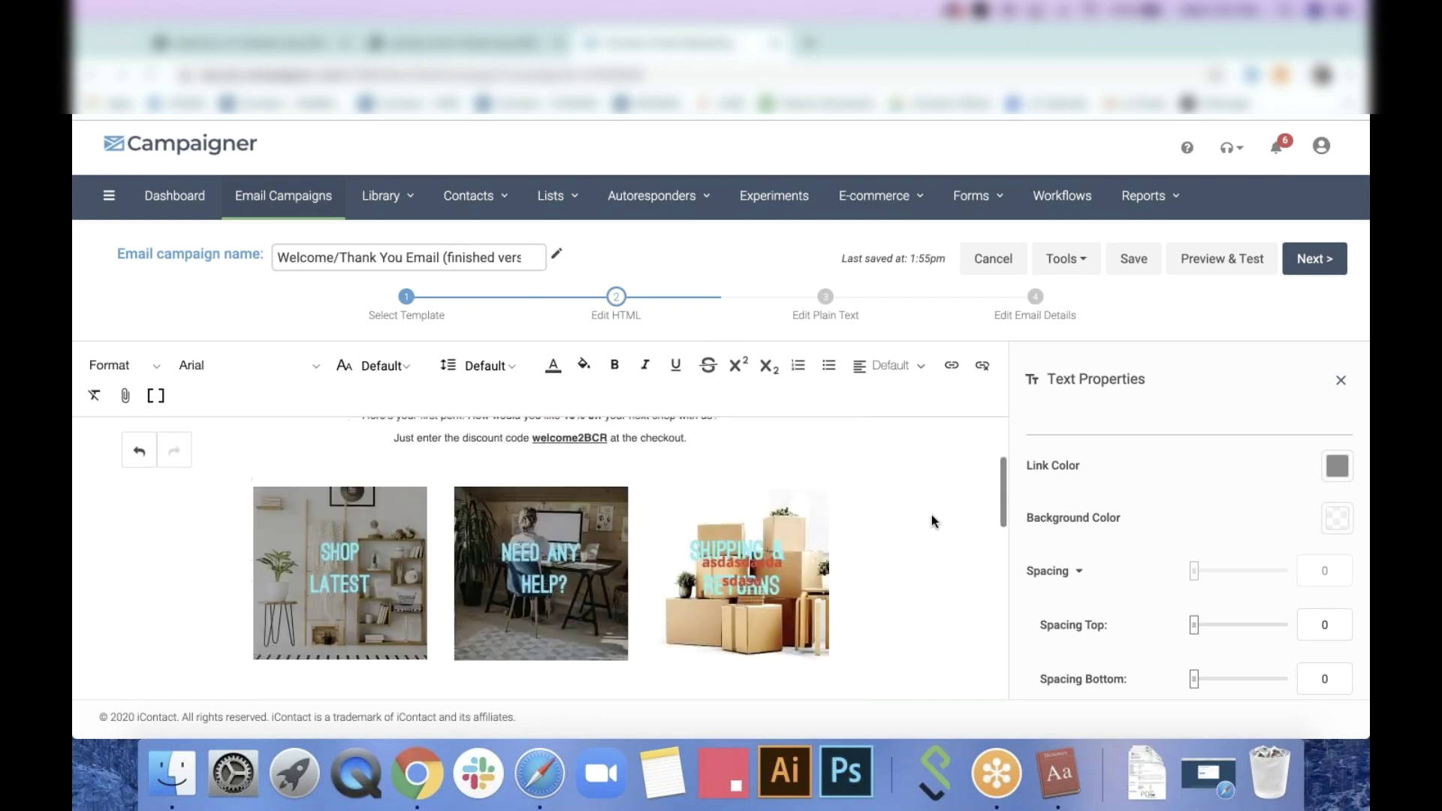
scroll(931, 515, "up", 8)
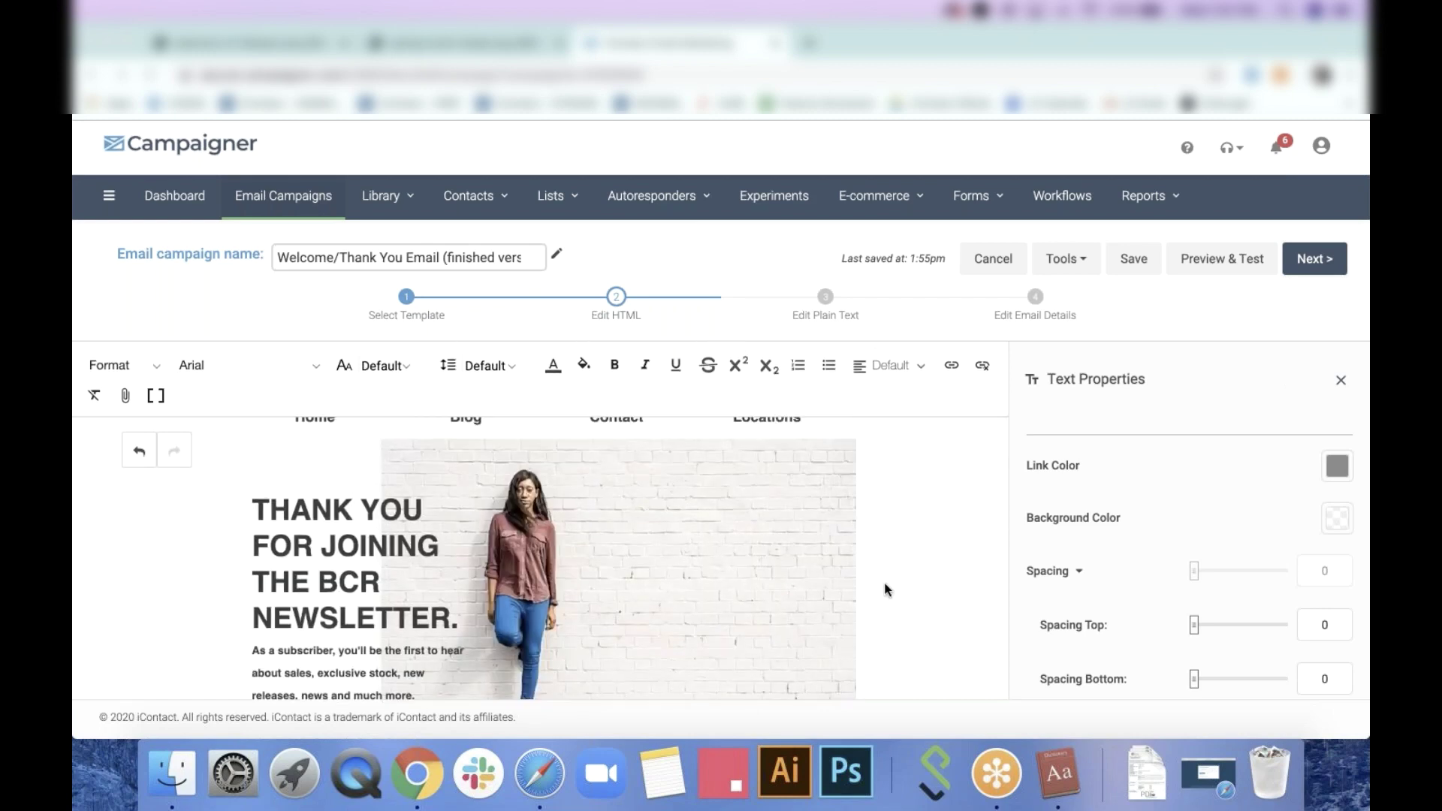
scroll(885, 590, "down", 5)
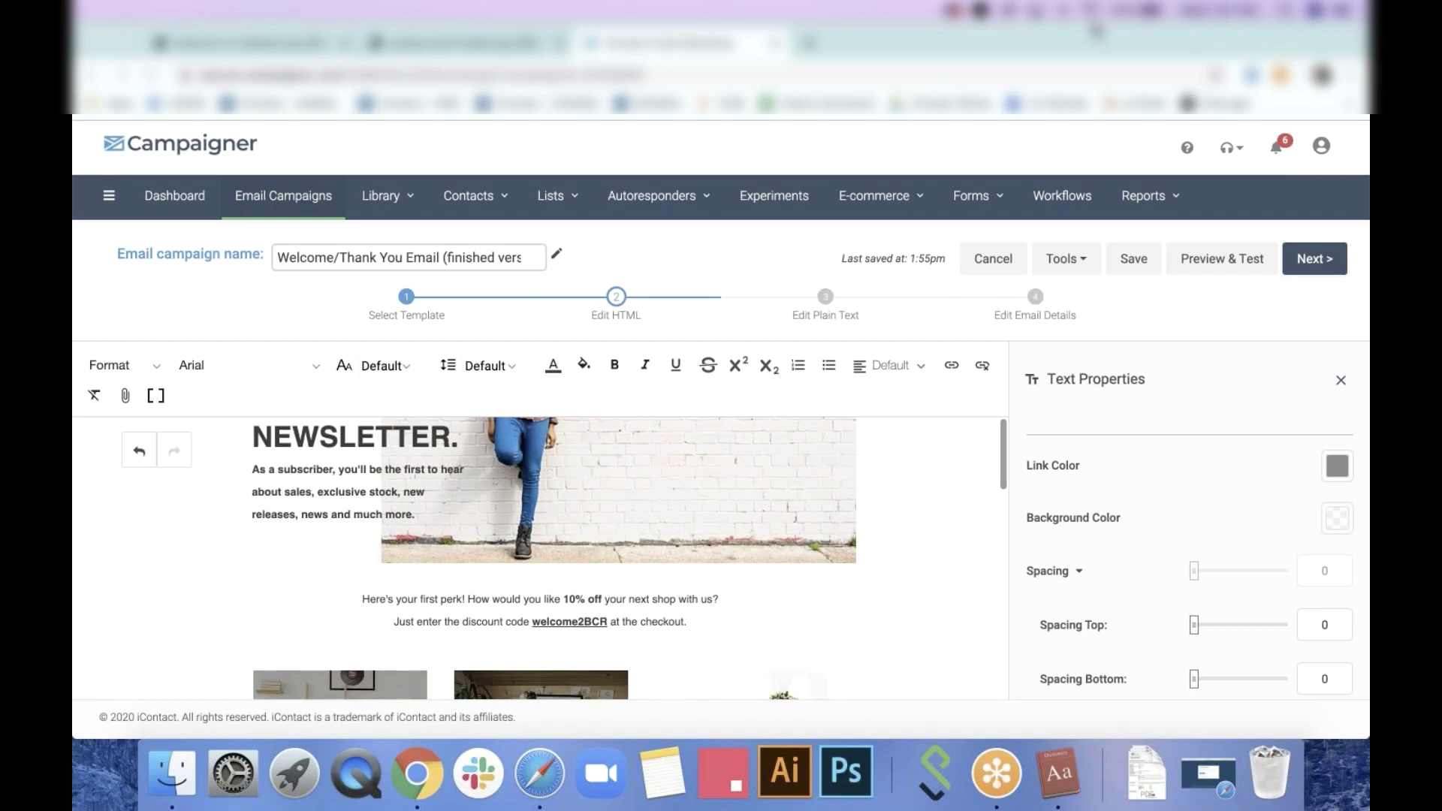
left_click(1341, 380)
Enable a full-width theme background image using GettyImages-1136856526.jpg
left_click(1316, 371)
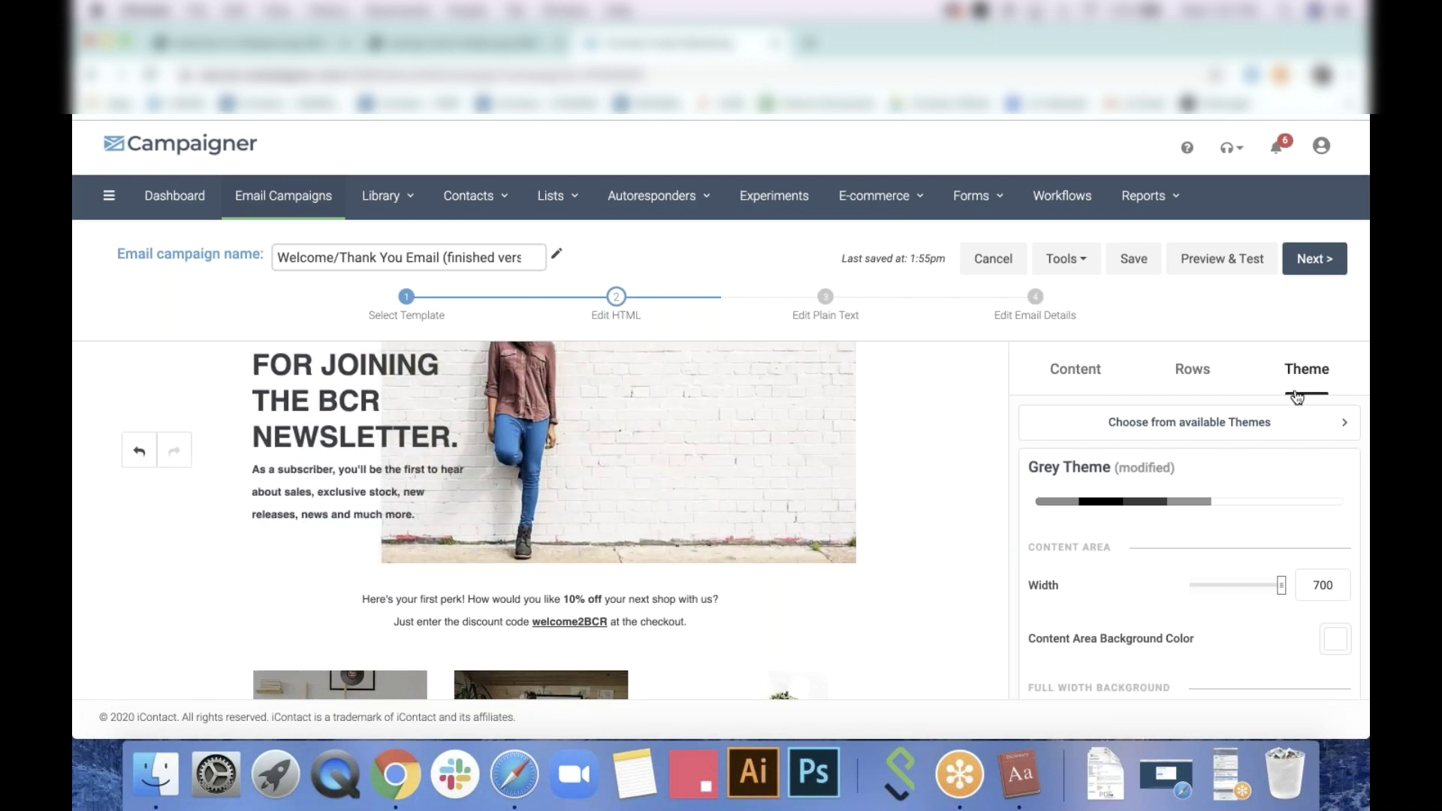
scroll(1249, 575, "down", 5)
scroll(1249, 572, "down", 1)
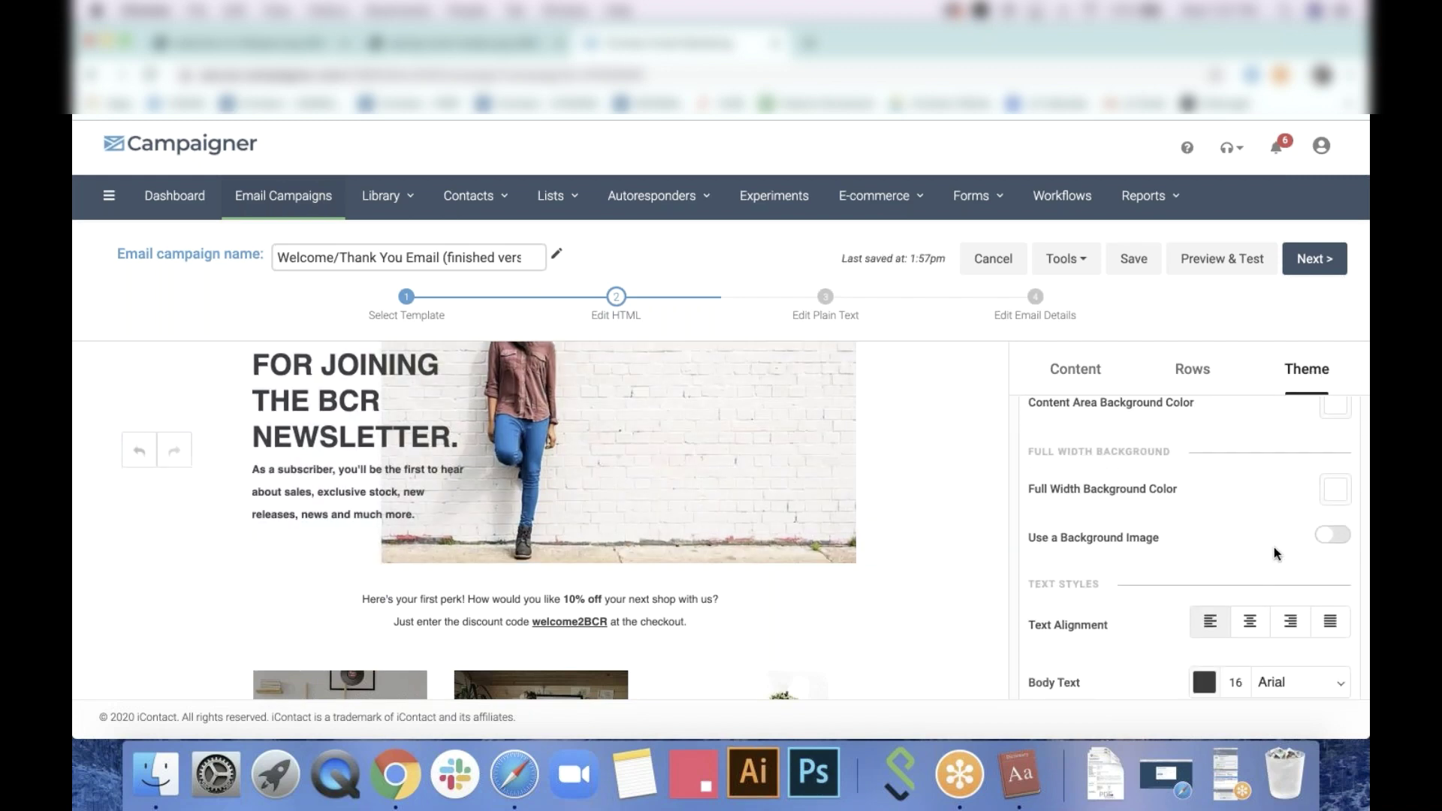
left_click(1328, 539)
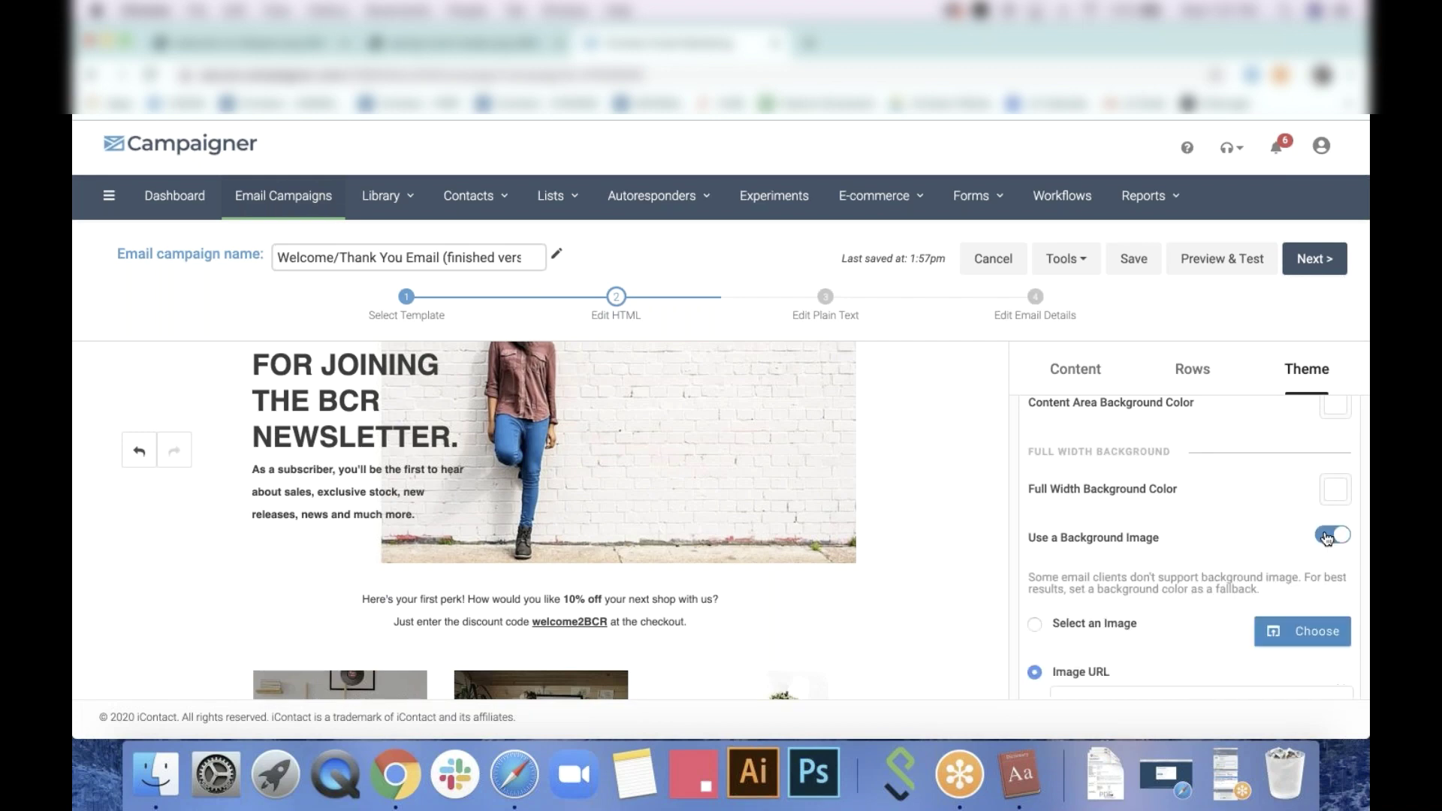
left_click(1298, 637)
scroll(1027, 558, "down", 5)
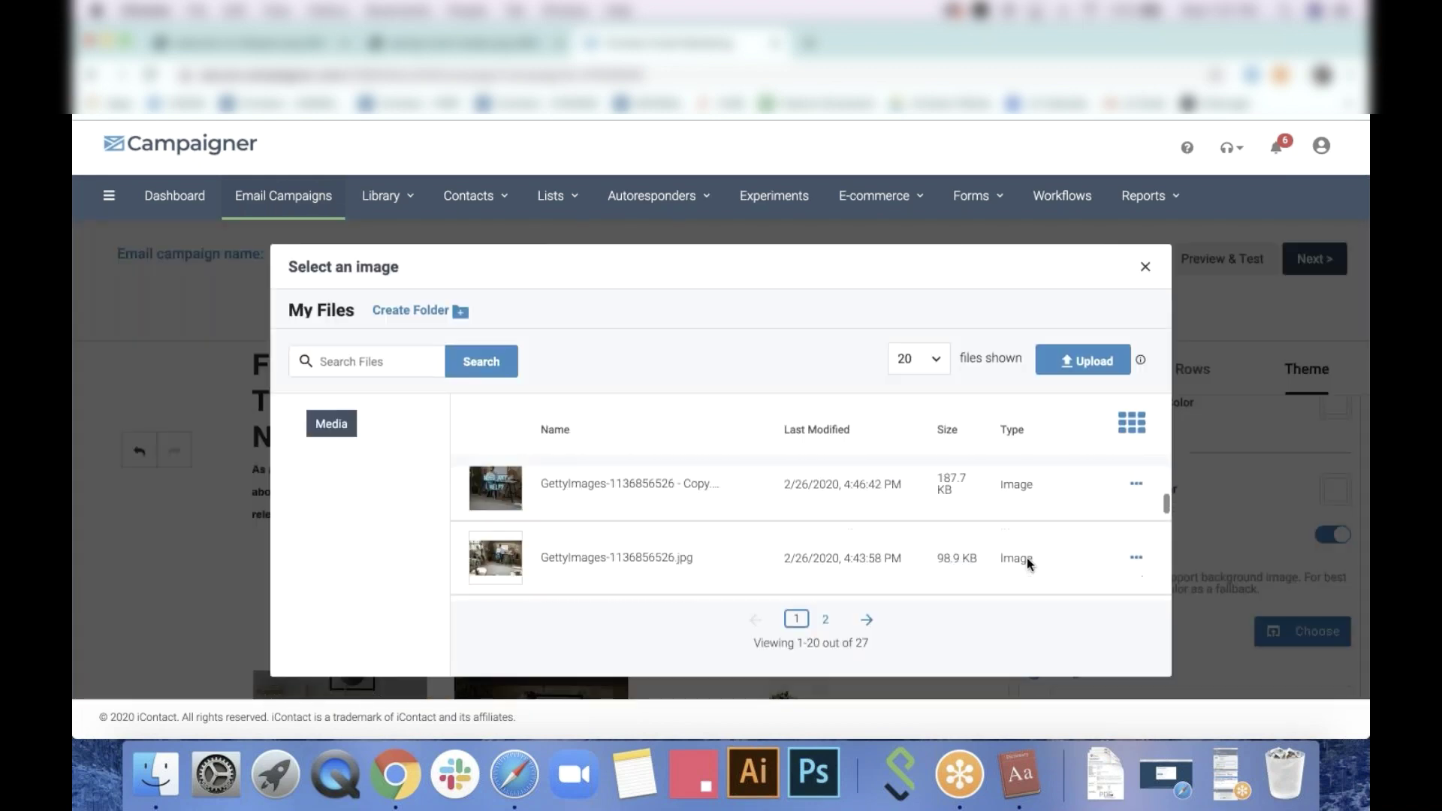
scroll(1026, 557, "down", 3)
left_click(1090, 525)
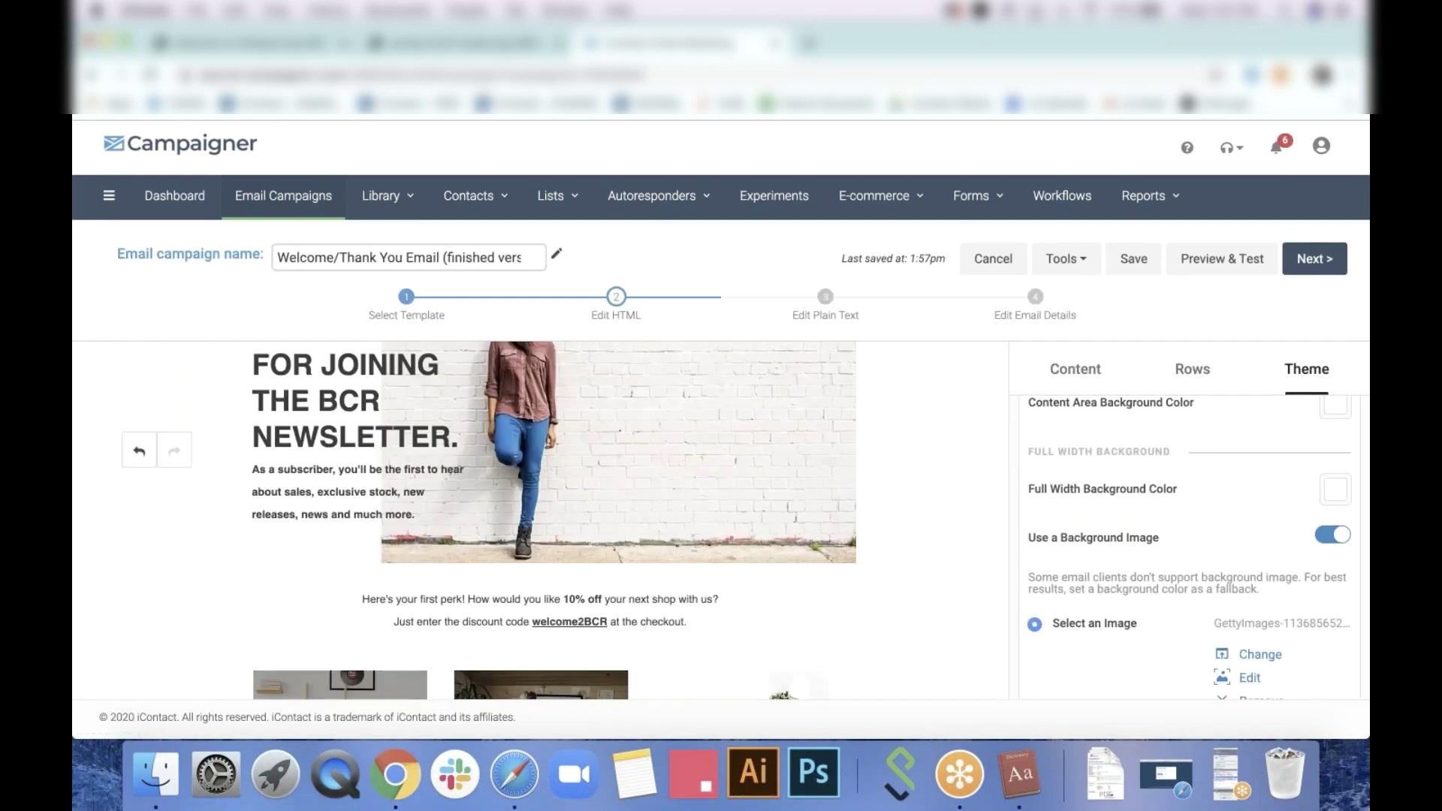
Narrow the content width to 536 and tile the background, aligned left and centred vertically
scroll(1191, 522, "down", 5)
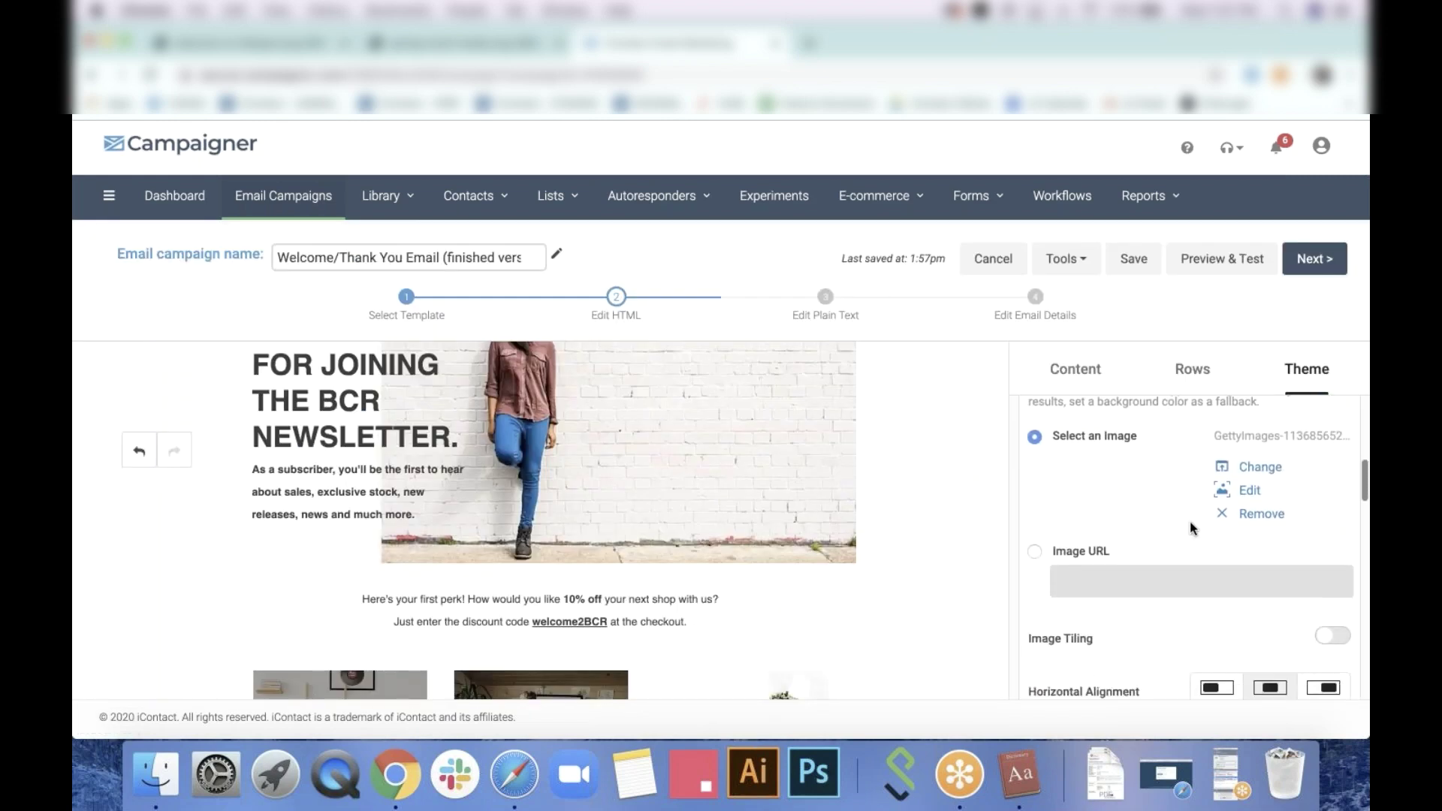
scroll(1190, 522, "down", 3)
scroll(1190, 523, "up", 6)
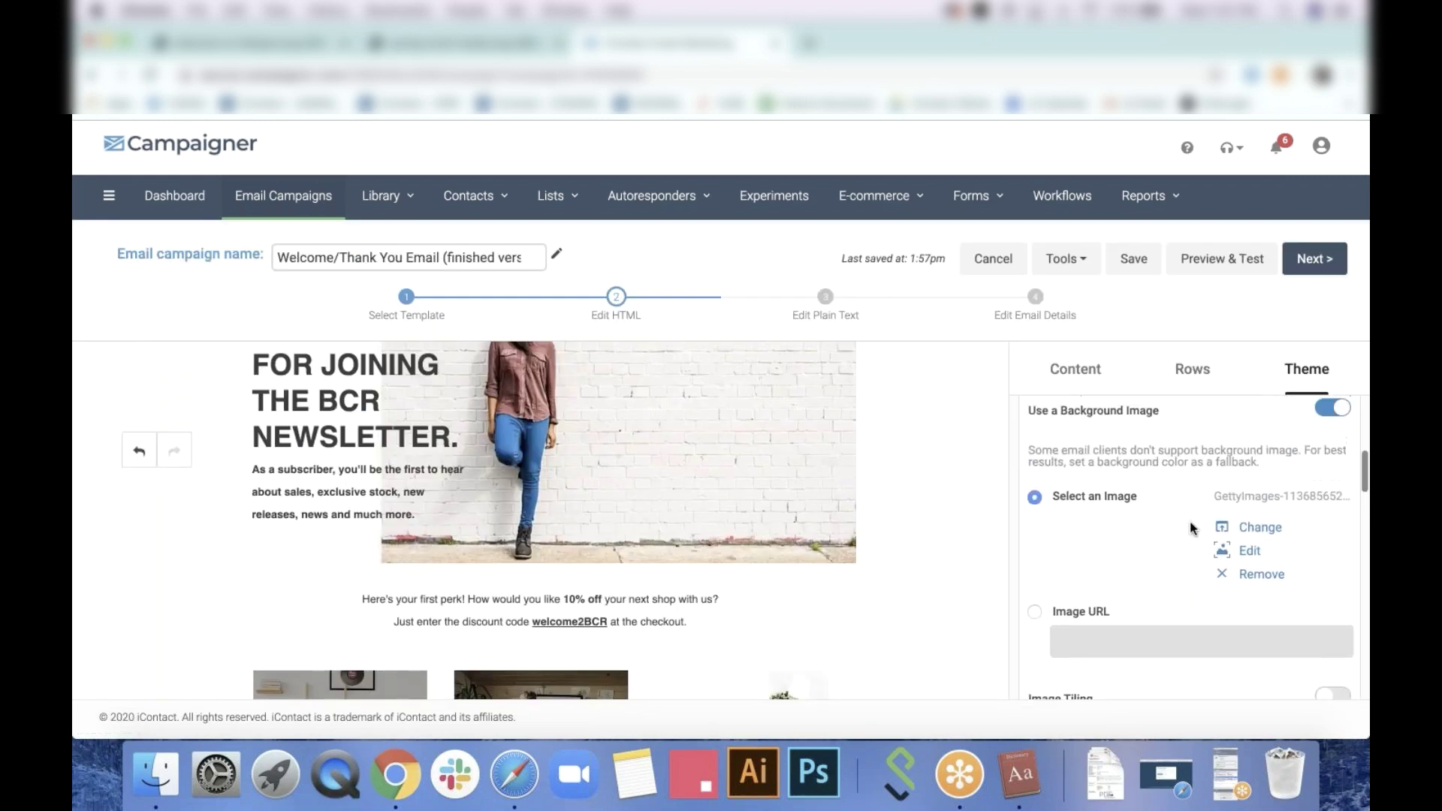
scroll(1190, 521, "up", 5)
left_click_drag(1282, 586, 1209, 587)
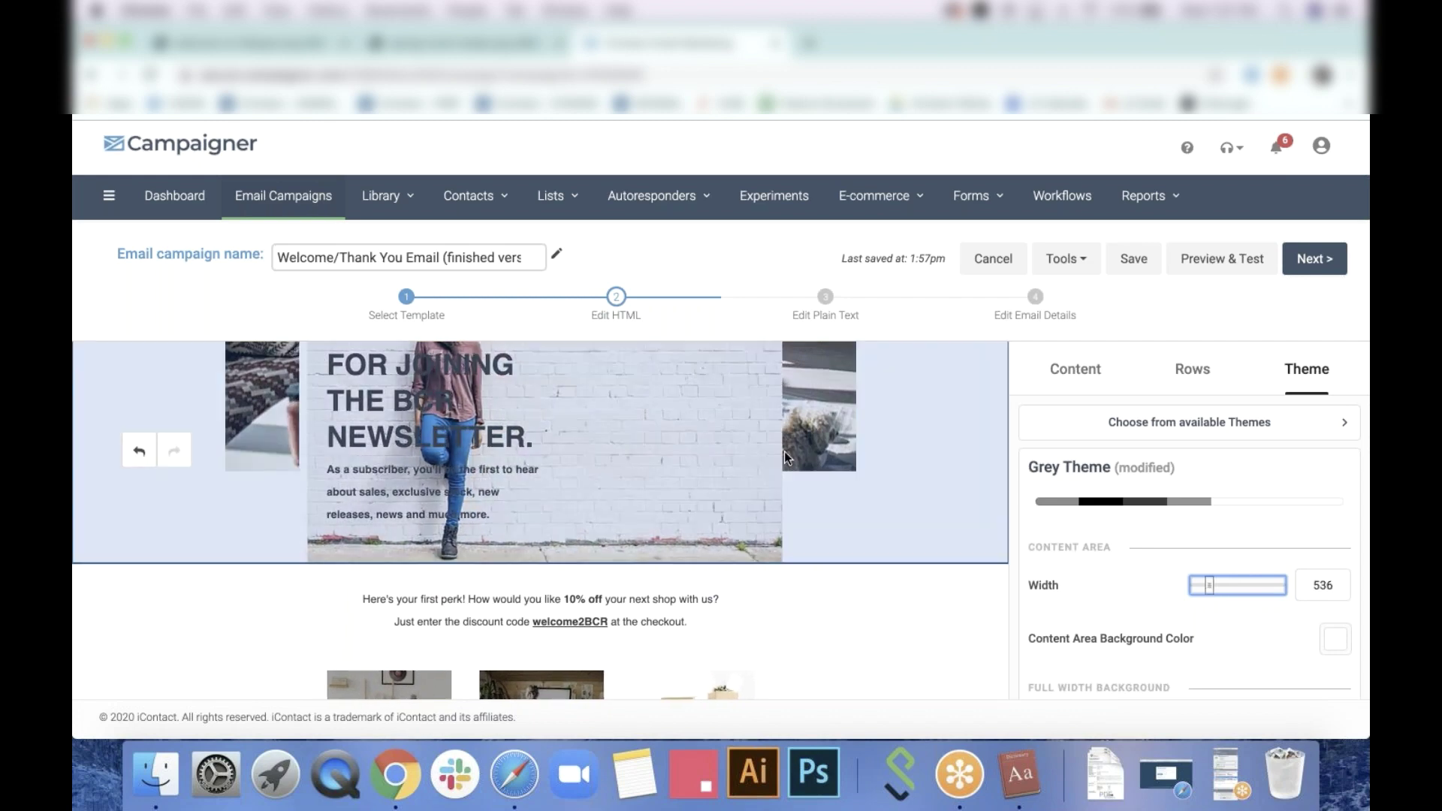
scroll(785, 452, "up", 3)
scroll(1159, 548, "down", 10)
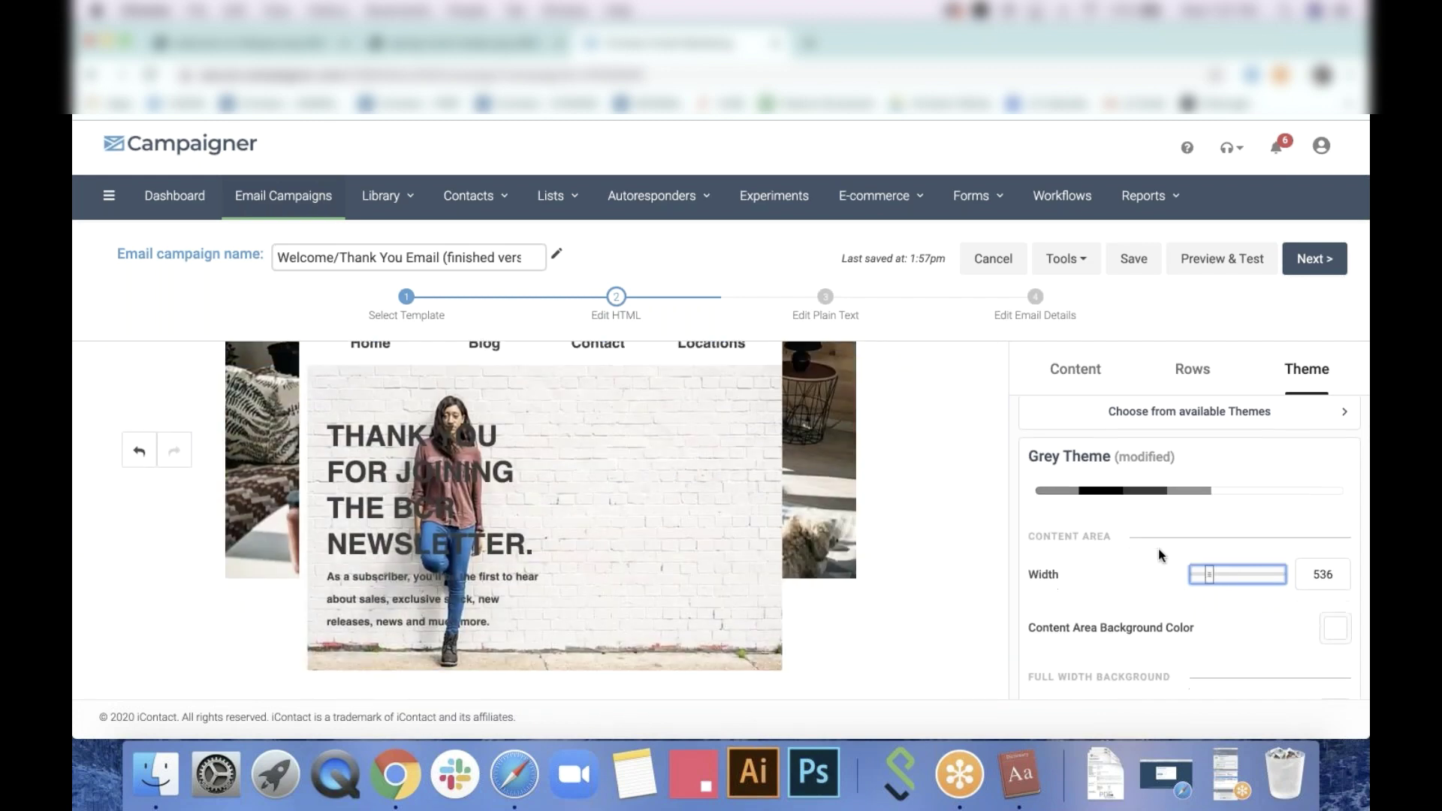
scroll(1104, 590, "down", 2)
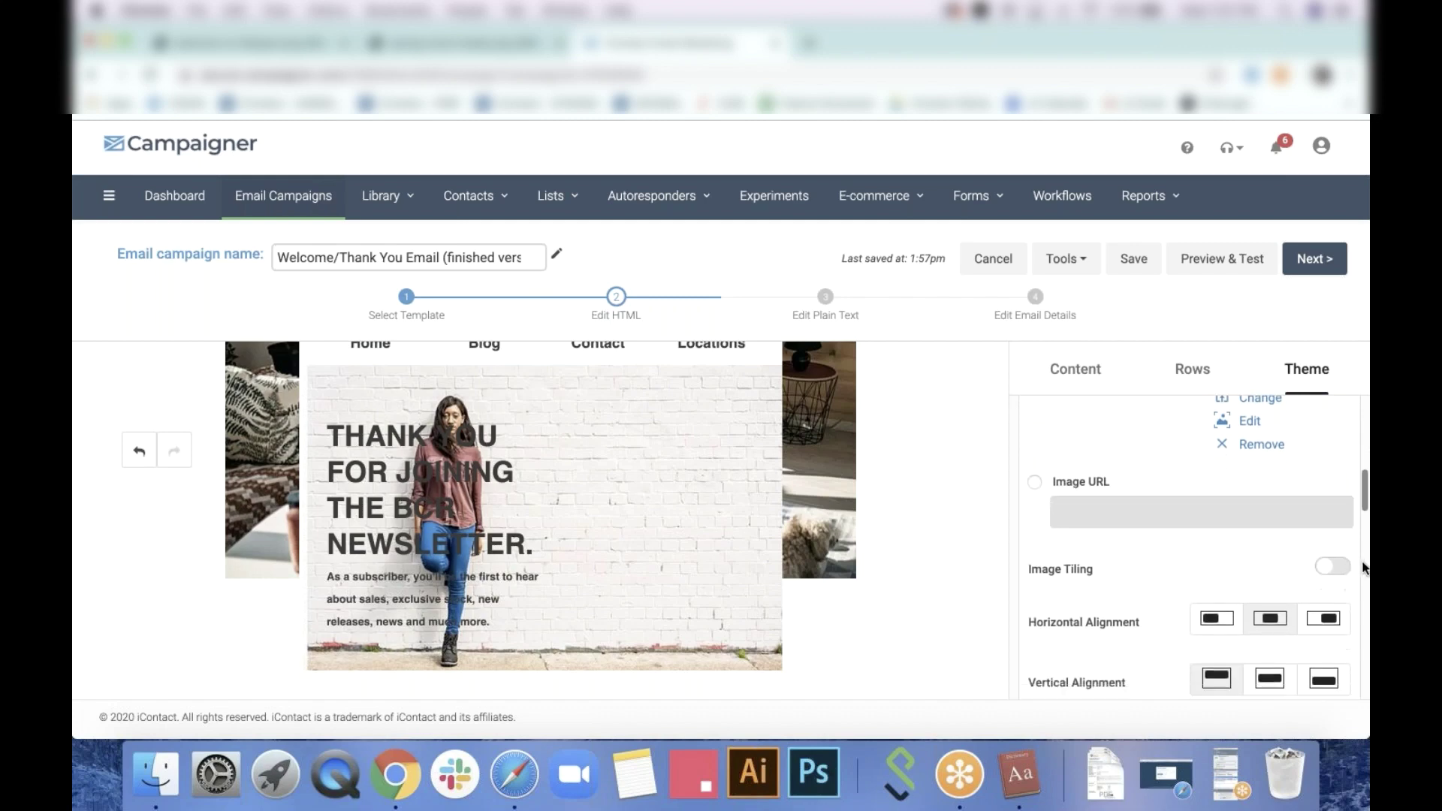
left_click(1332, 567)
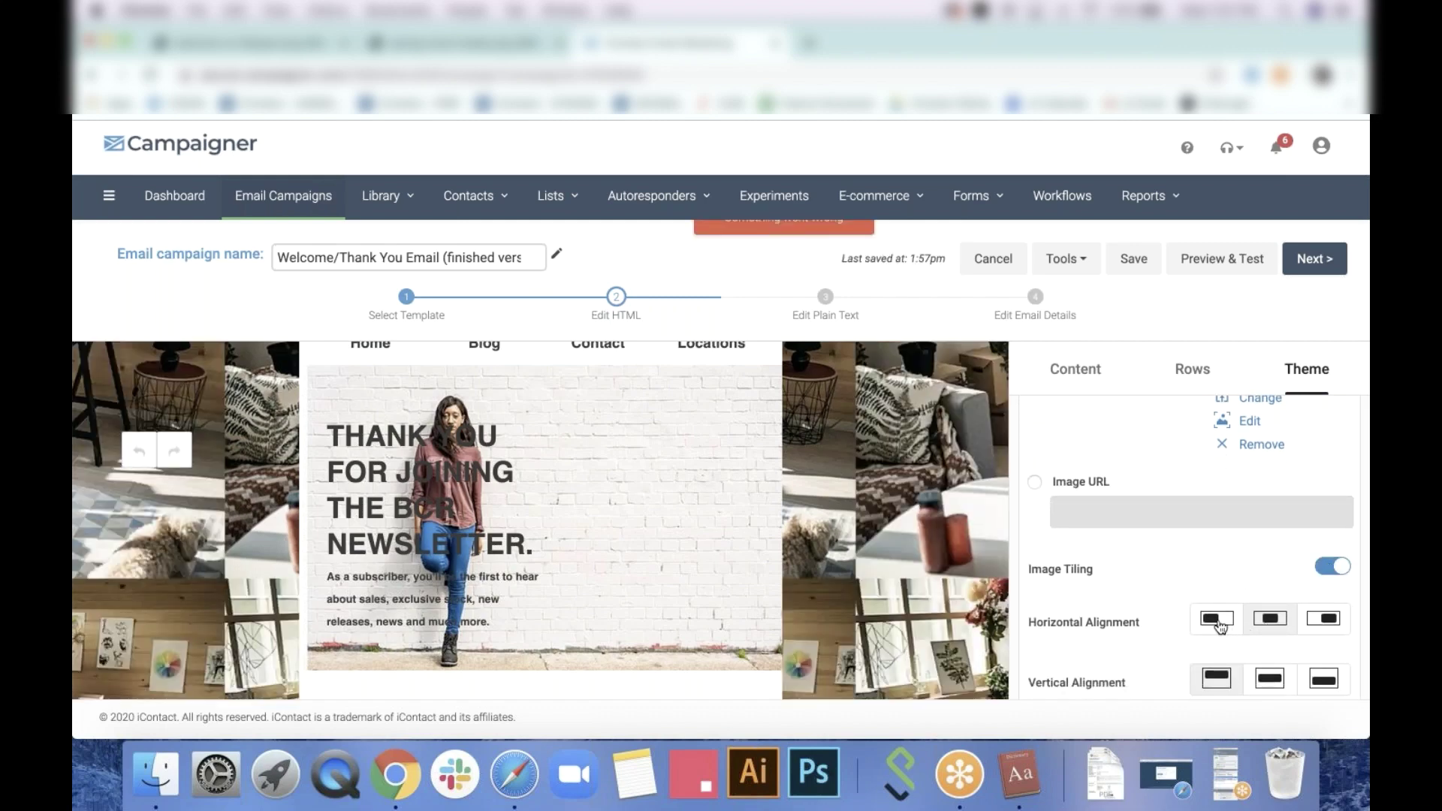
left_click(1217, 618)
left_click(1270, 678)
Turn the full-width background image off again
scroll(1279, 683, "down", 1)
scroll(1279, 682, "down", 3)
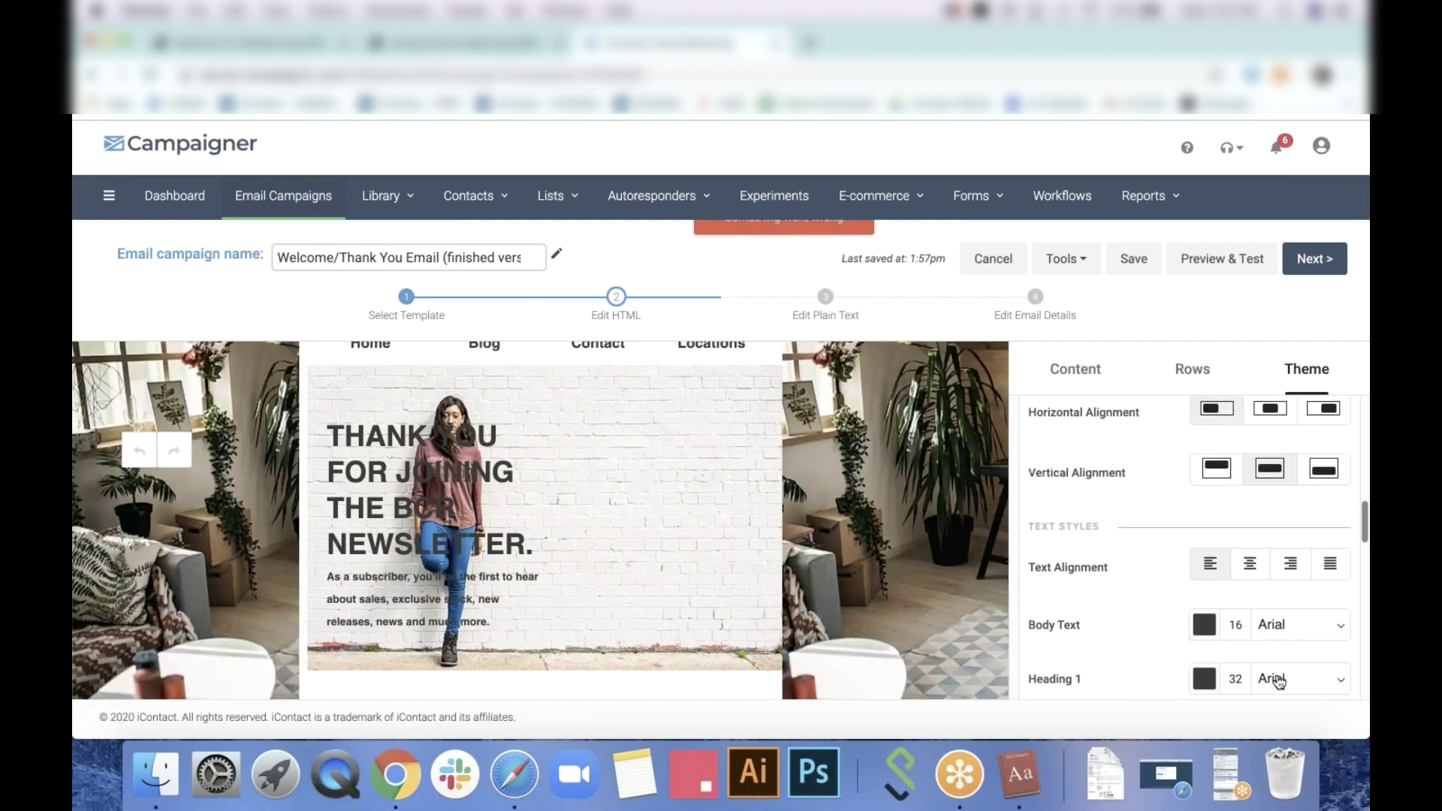
scroll(819, 539, "down", 5)
scroll(819, 539, "down", 5)
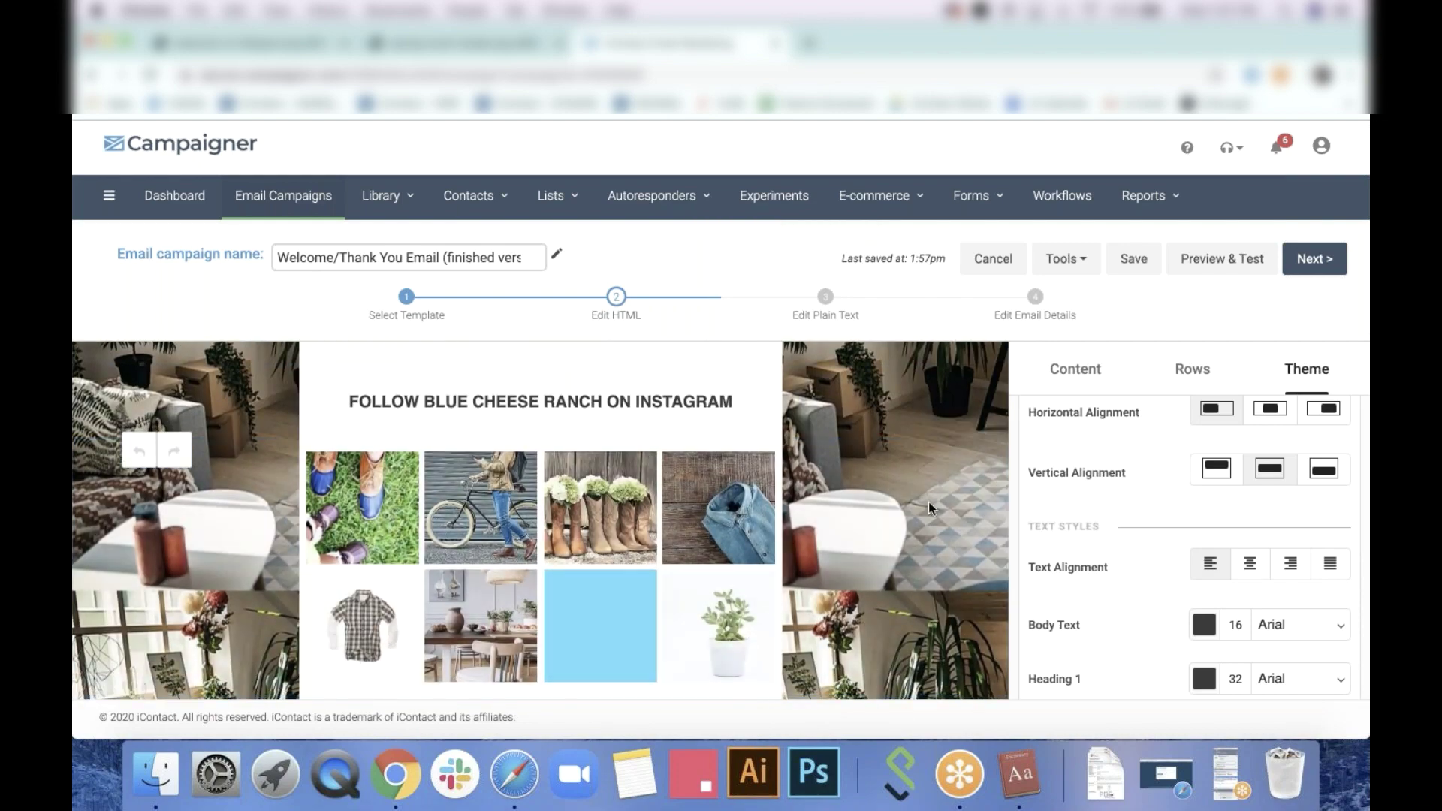
scroll(929, 502, "up", 3)
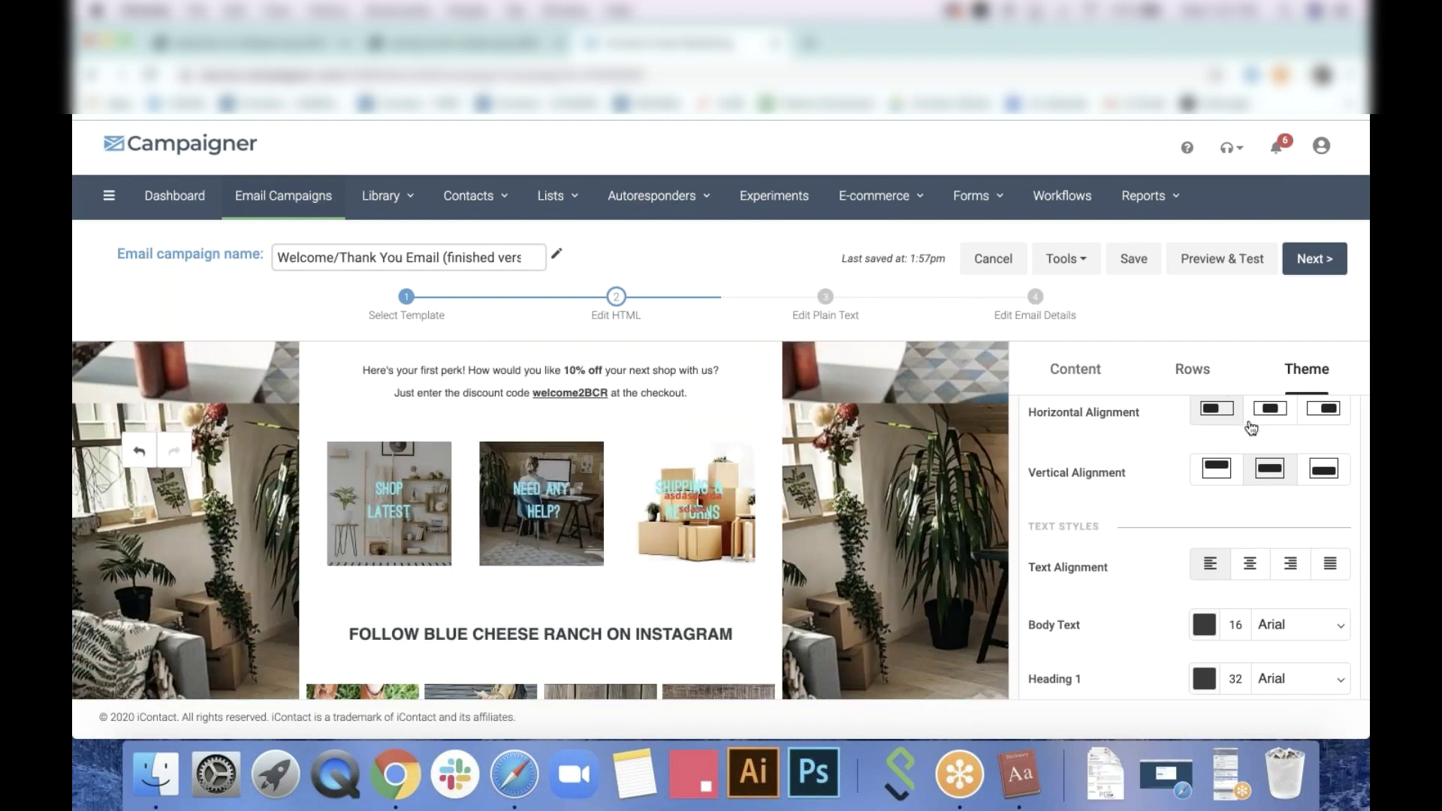
scroll(1287, 584, "up", 5)
scroll(1287, 585, "down", 6)
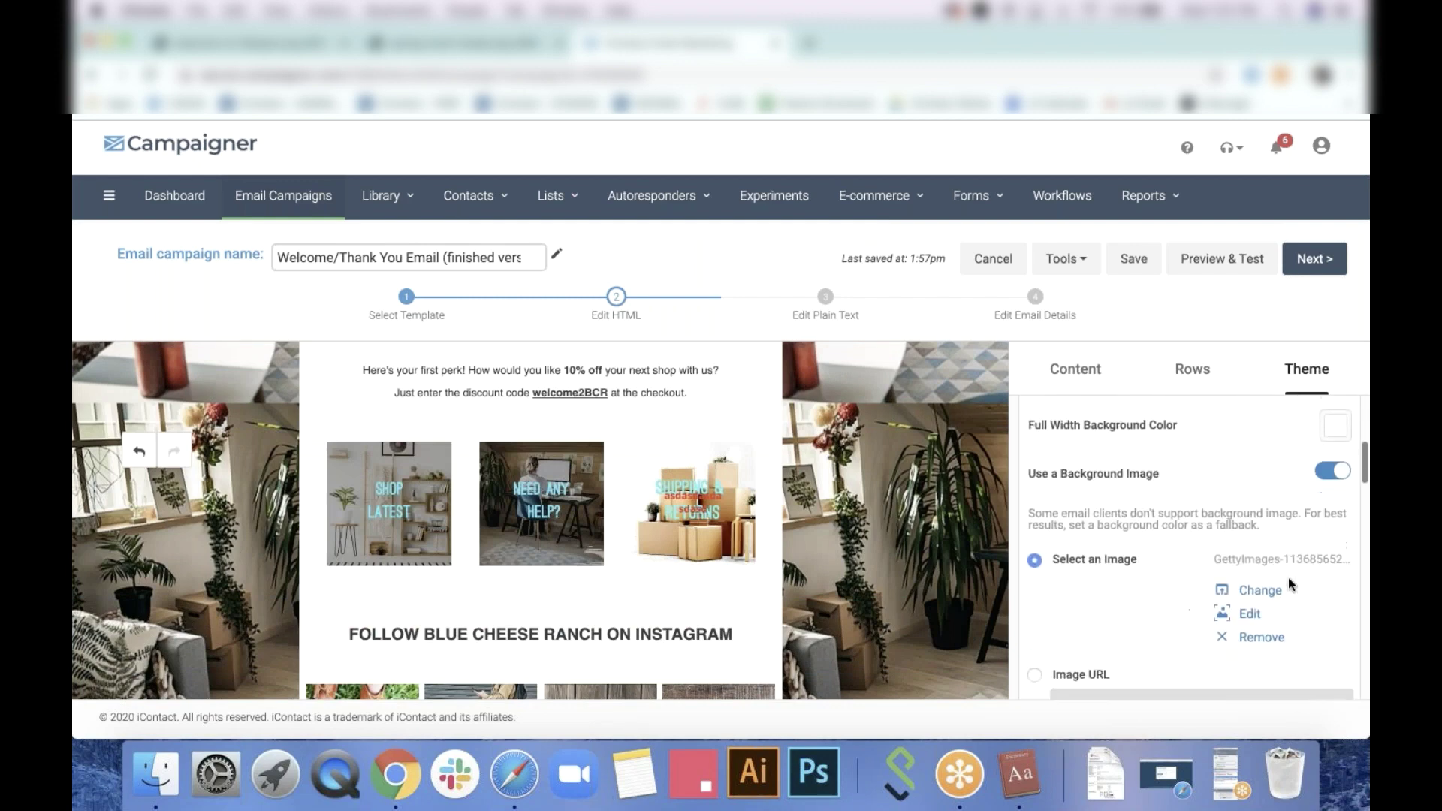
left_click(1330, 472)
Give the image-tile row a background image chosen from the media files
left_click(782, 501)
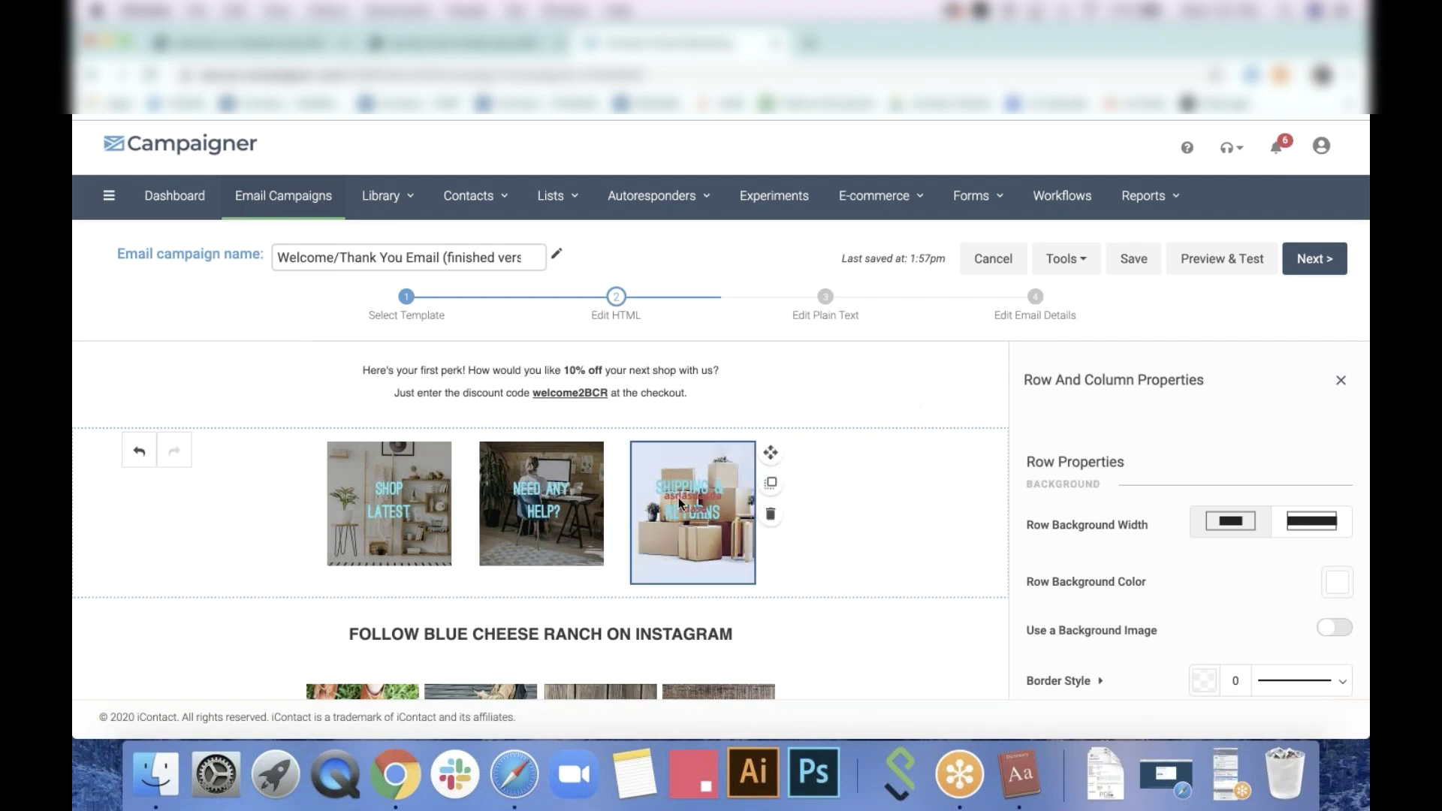
left_click(679, 500)
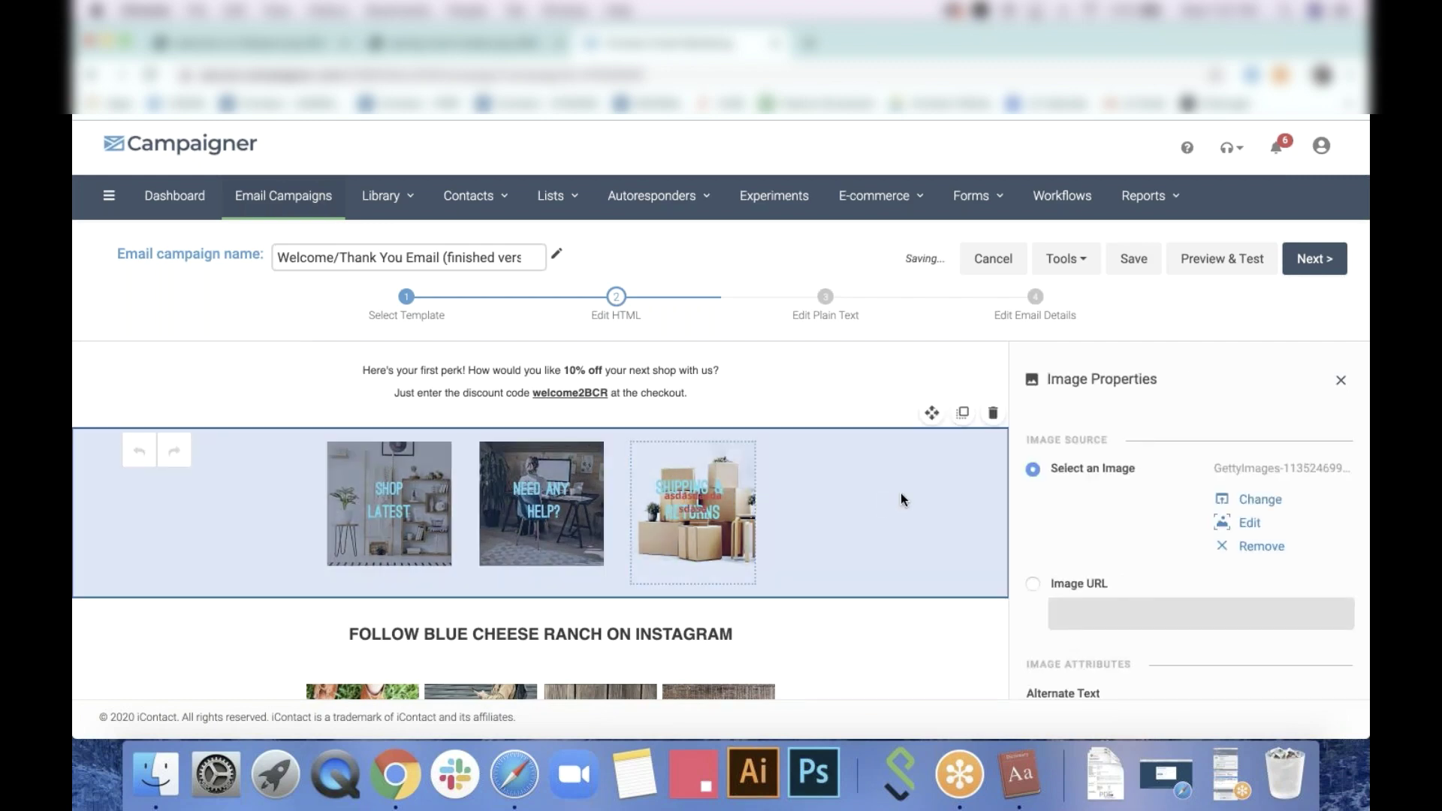
left_click(899, 499)
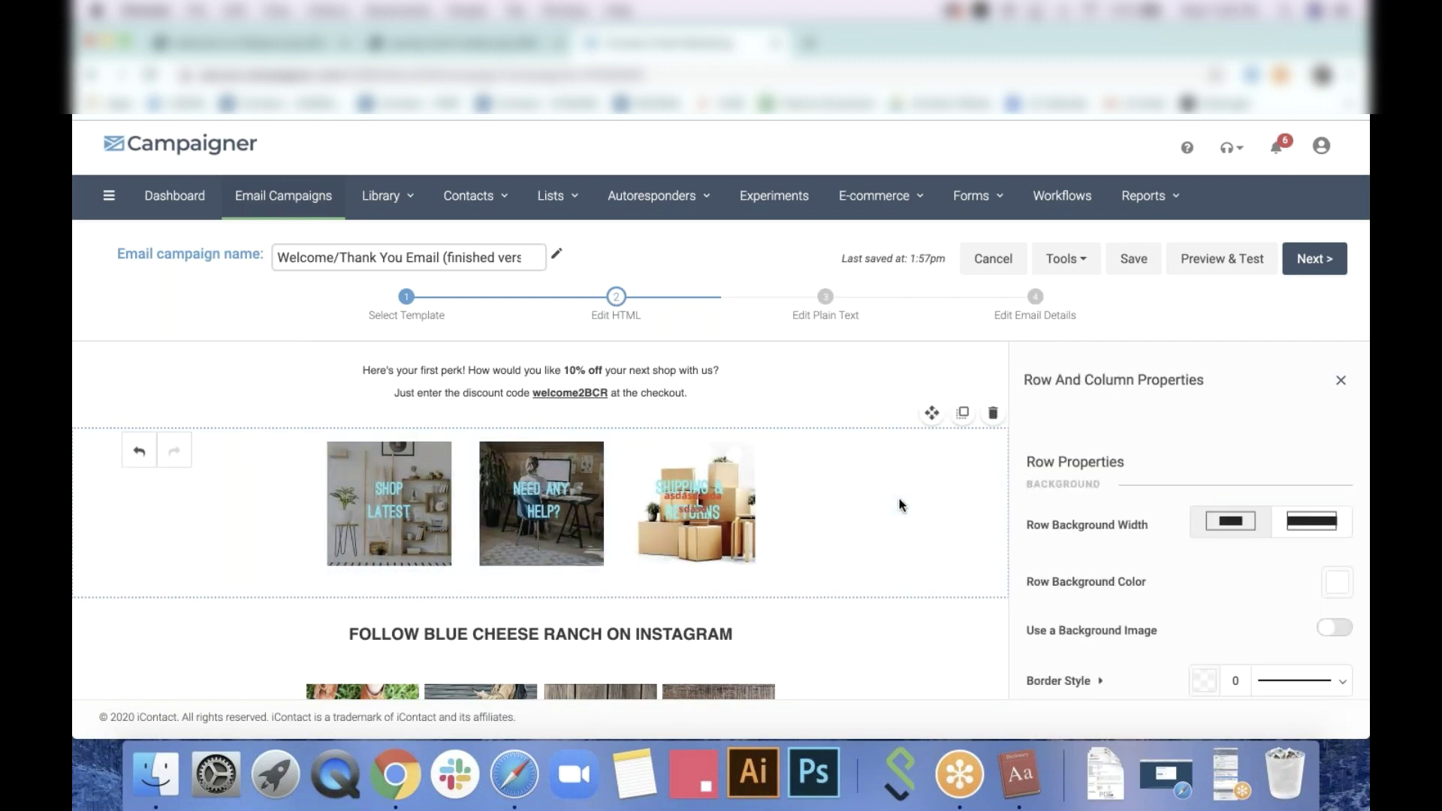
scroll(1148, 543, "down", 4)
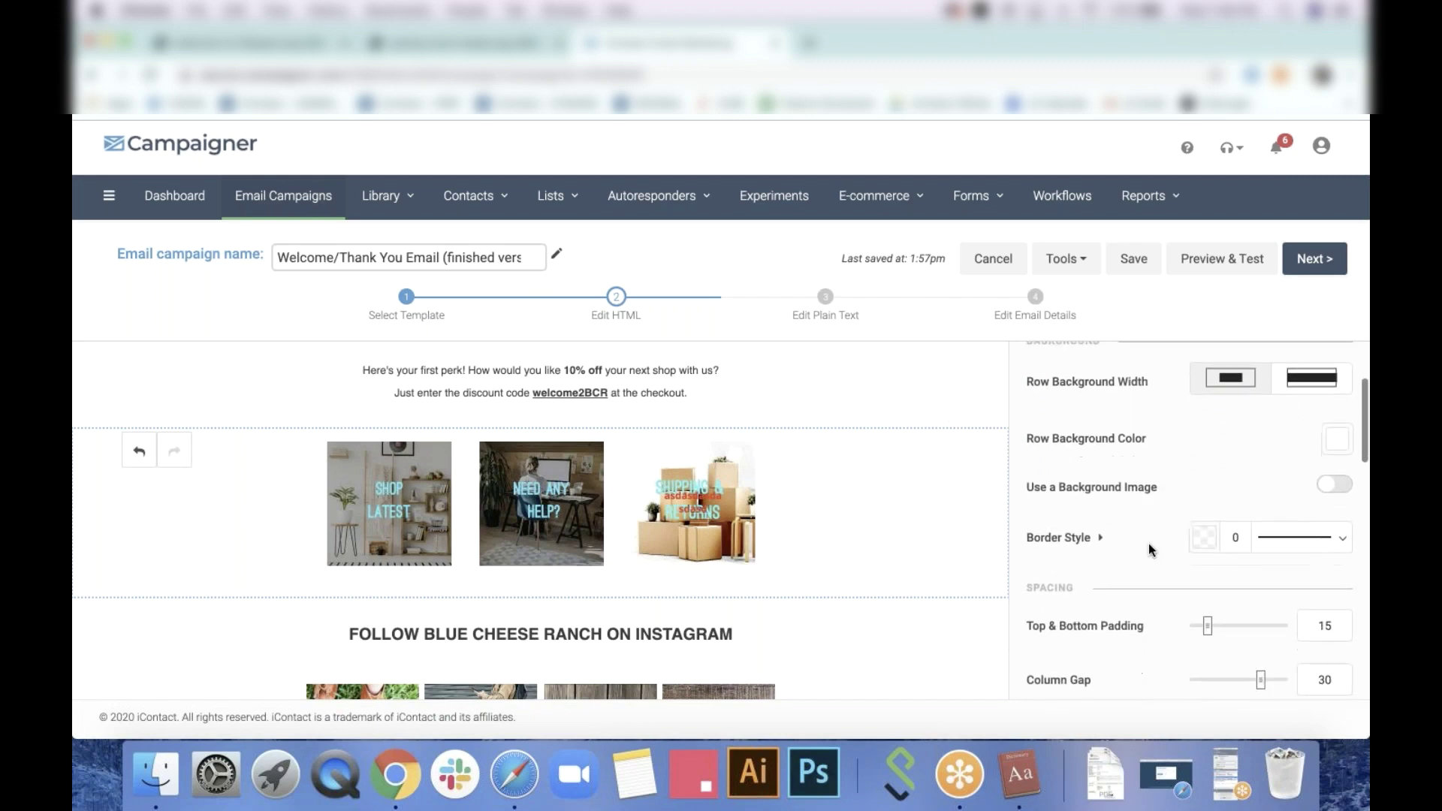
left_click(1329, 486)
left_click(1310, 579)
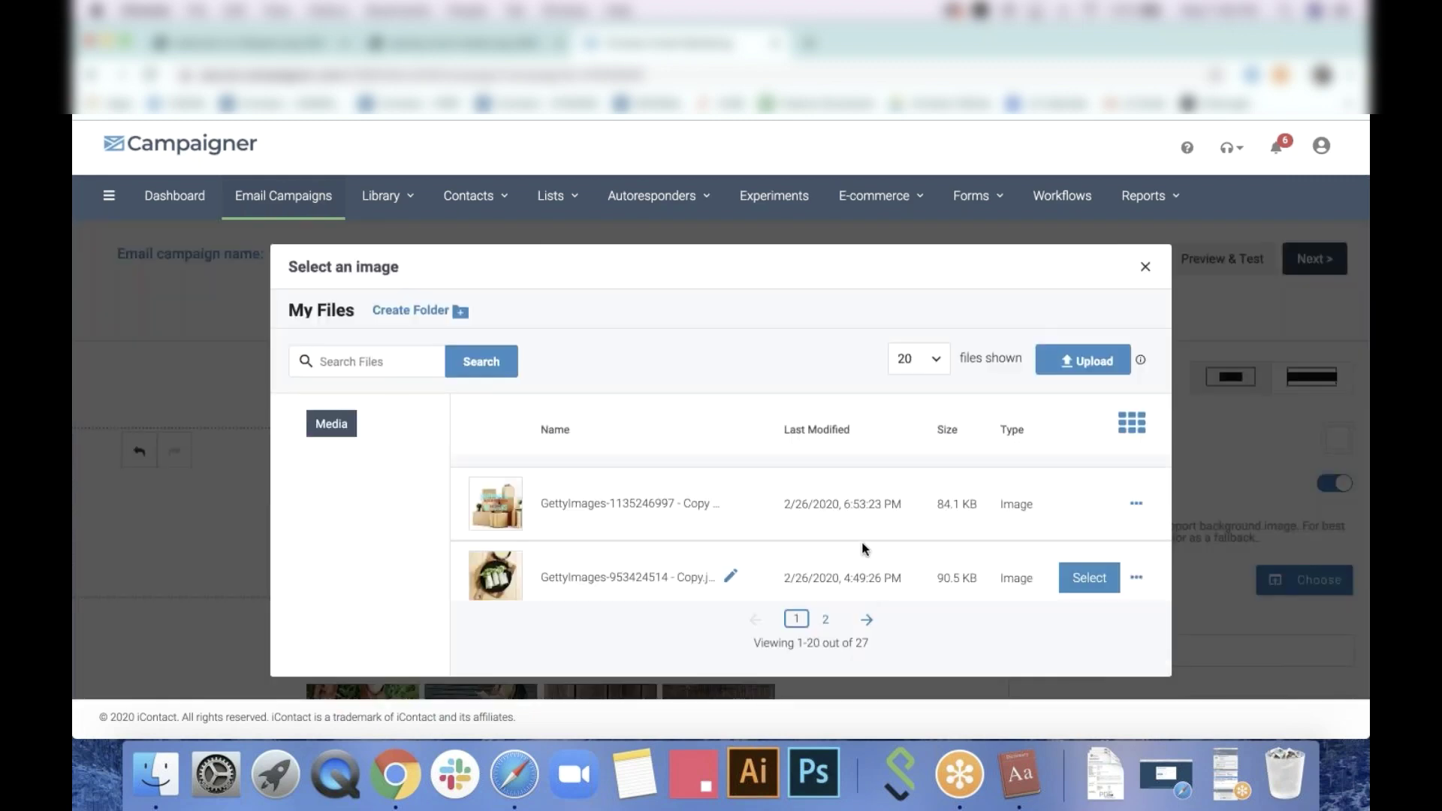
scroll(863, 547, "down", 5)
scroll(863, 548, "down", 5)
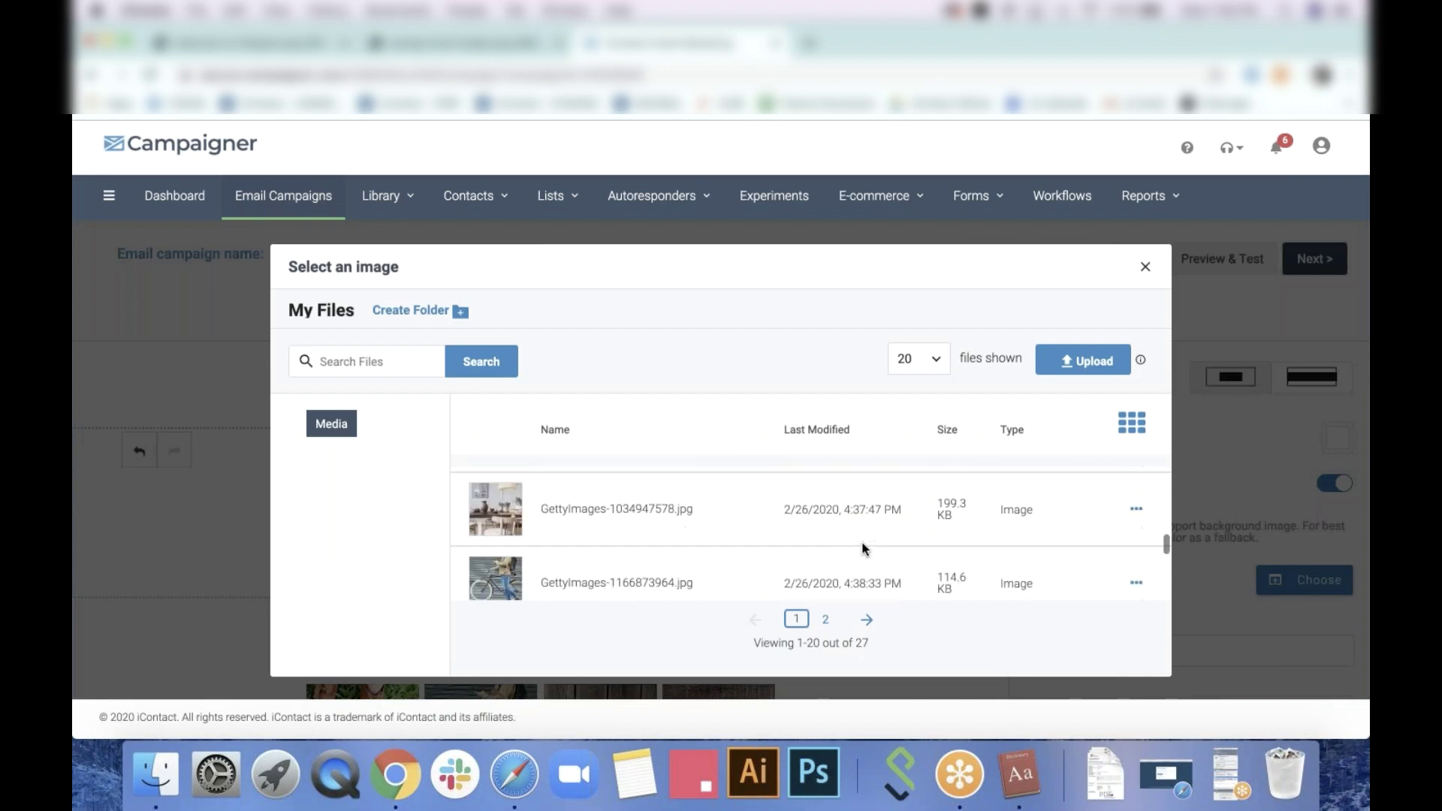
scroll(1080, 499, "up", 2)
left_click(1084, 503)
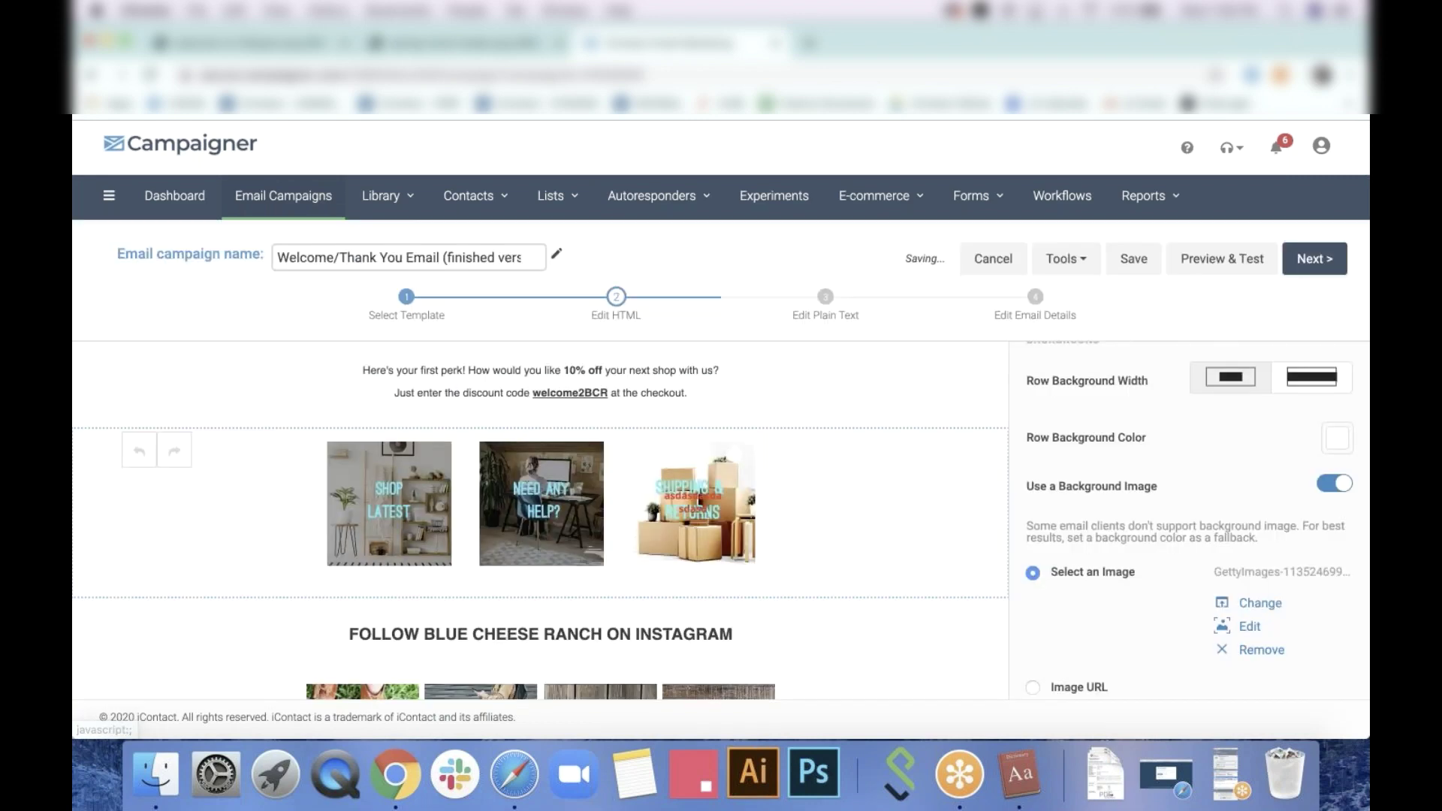
Swap in a different row background picture, tiled, centred vertically and aligned left
left_click(1258, 604)
scroll(842, 550, "down", 7)
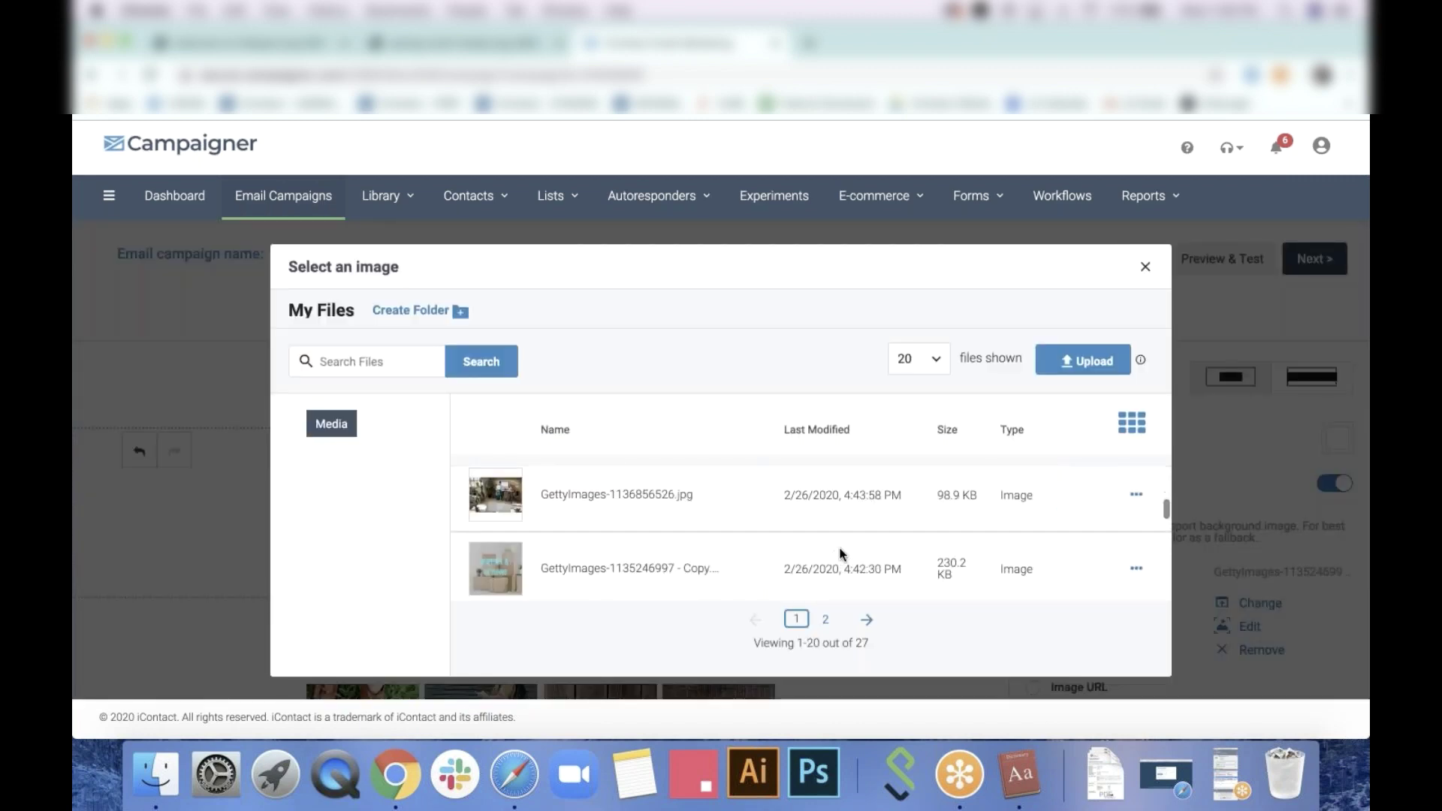
scroll(842, 550, "up", 7)
left_click(1089, 503)
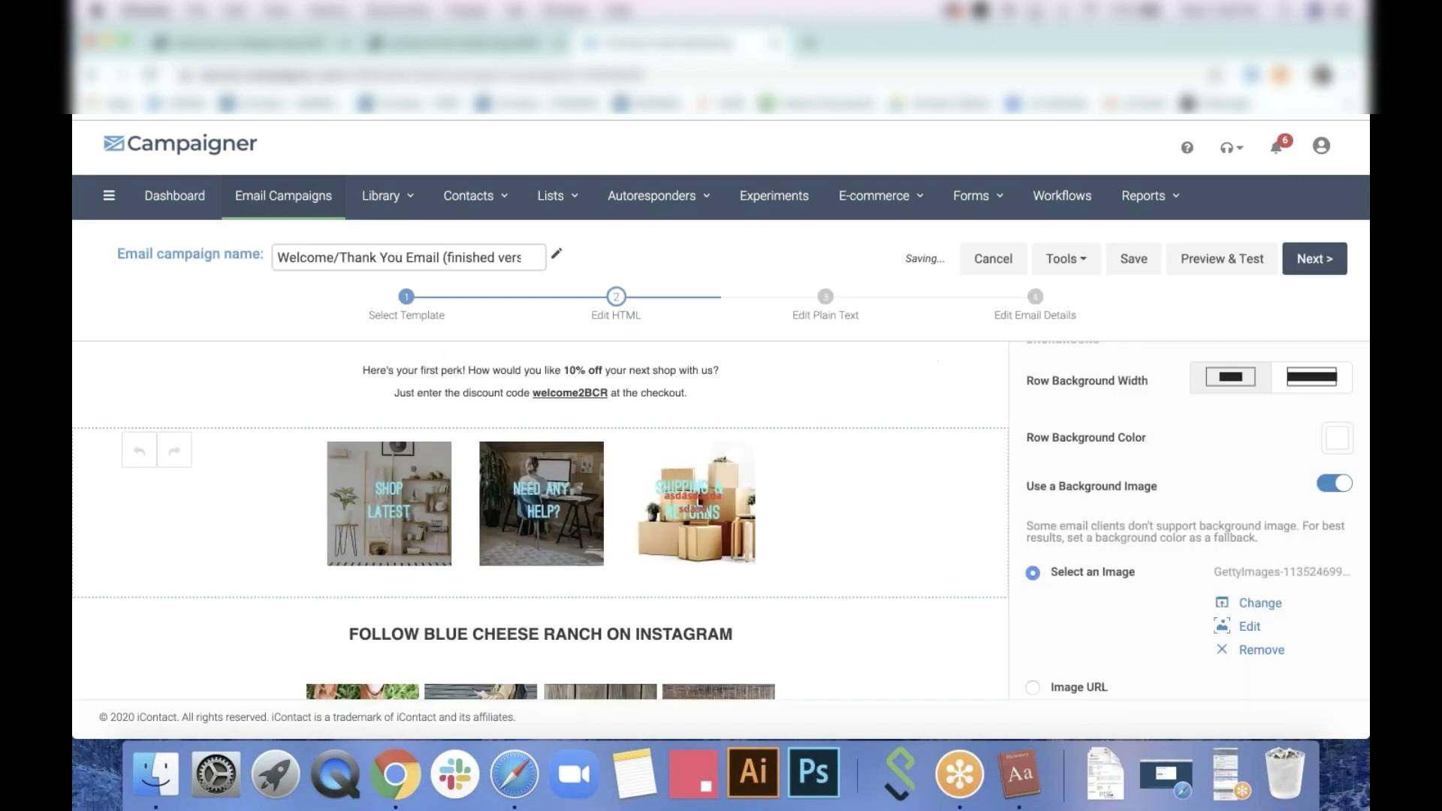
scroll(1136, 601, "down", 5)
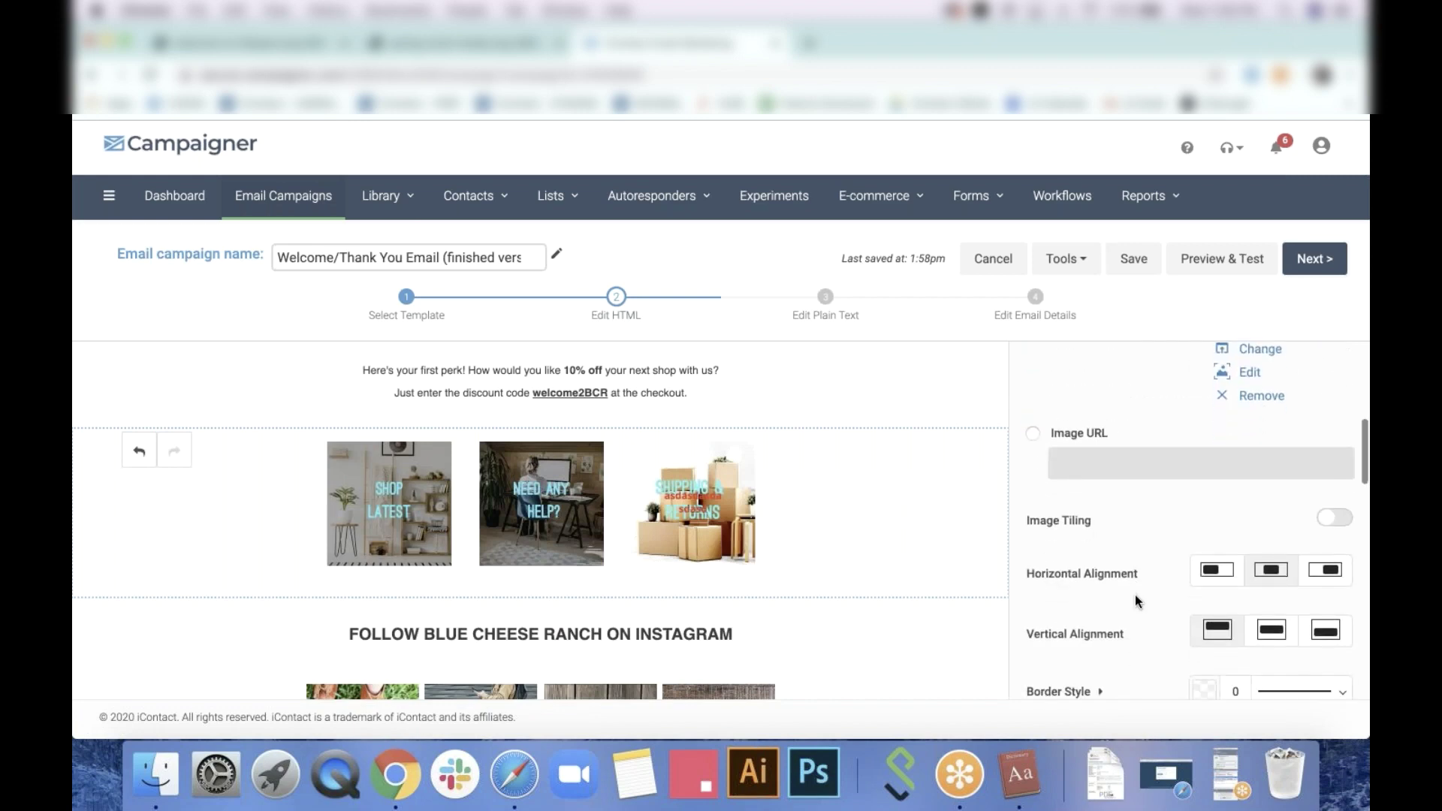
left_click(1348, 526)
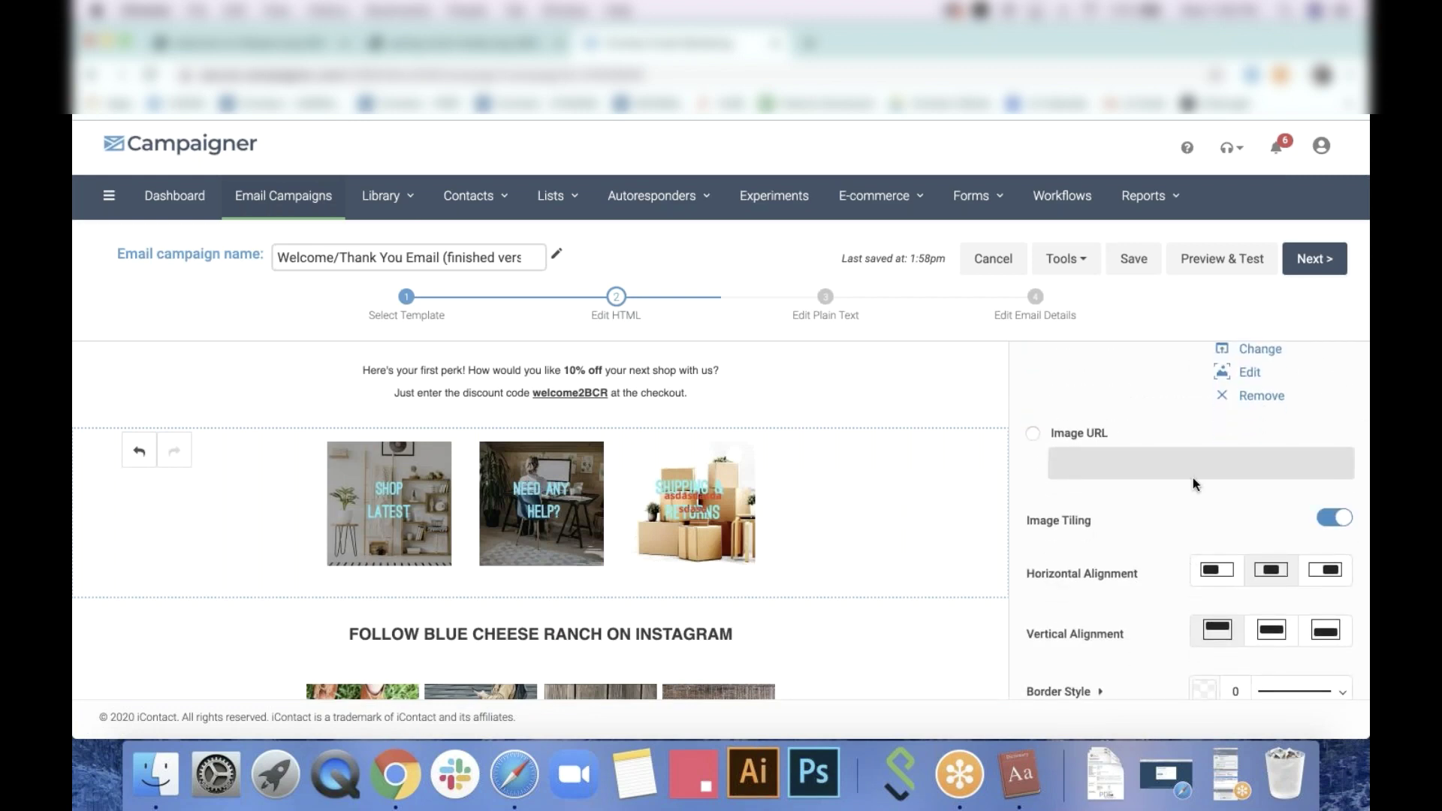
scroll(1193, 478, "up", 5)
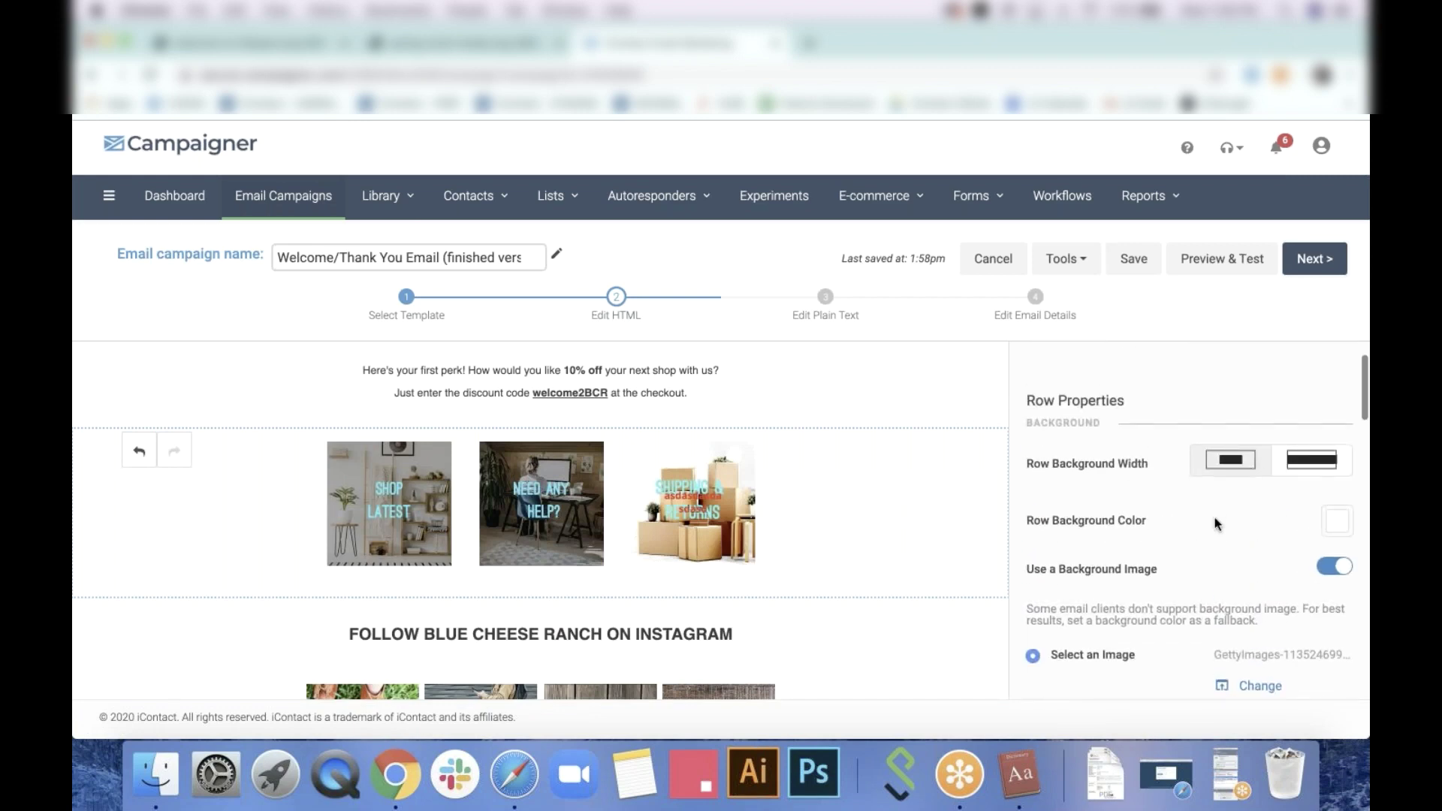
scroll(1217, 519, "down", 1)
scroll(1193, 539, "down", 6)
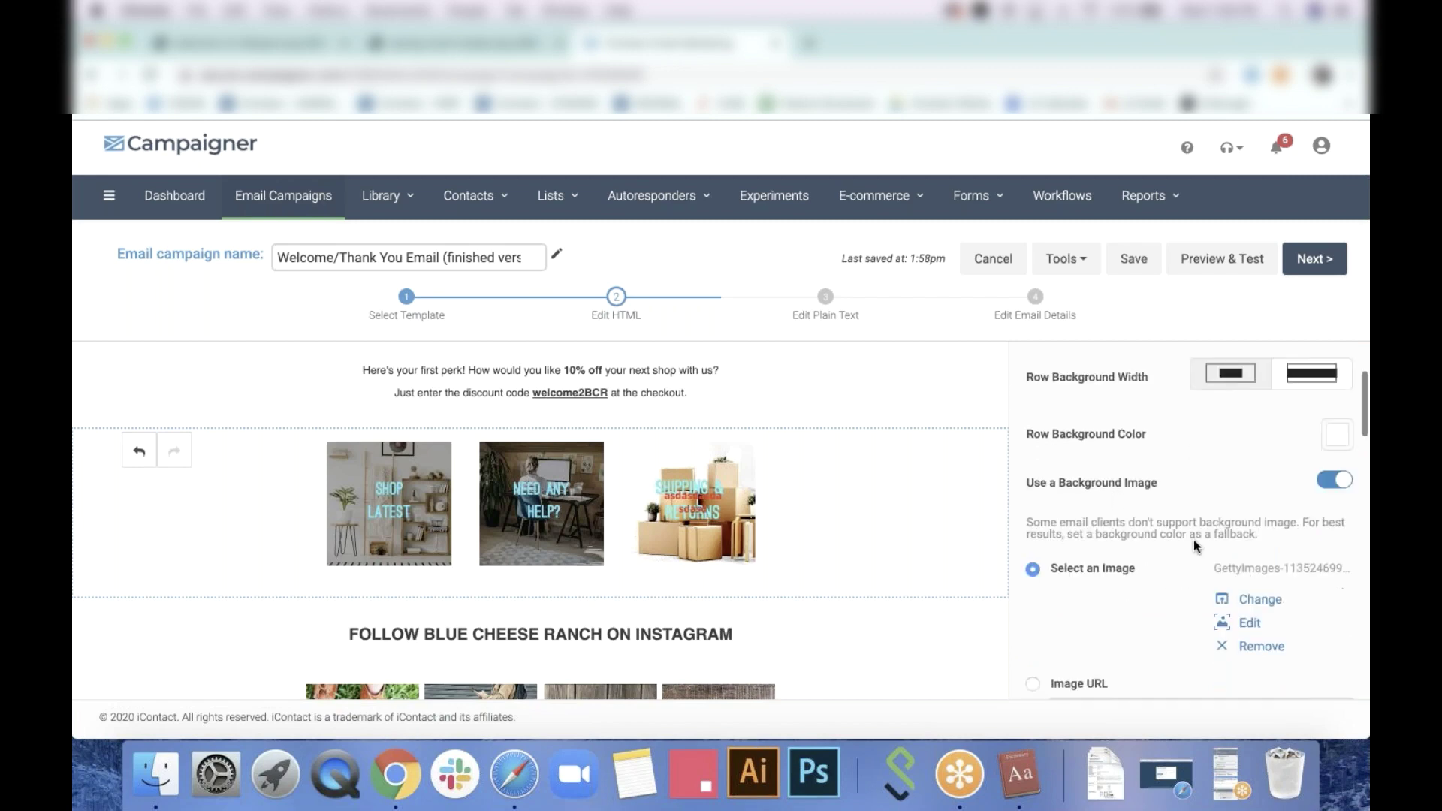
scroll(1195, 546, "down", 2)
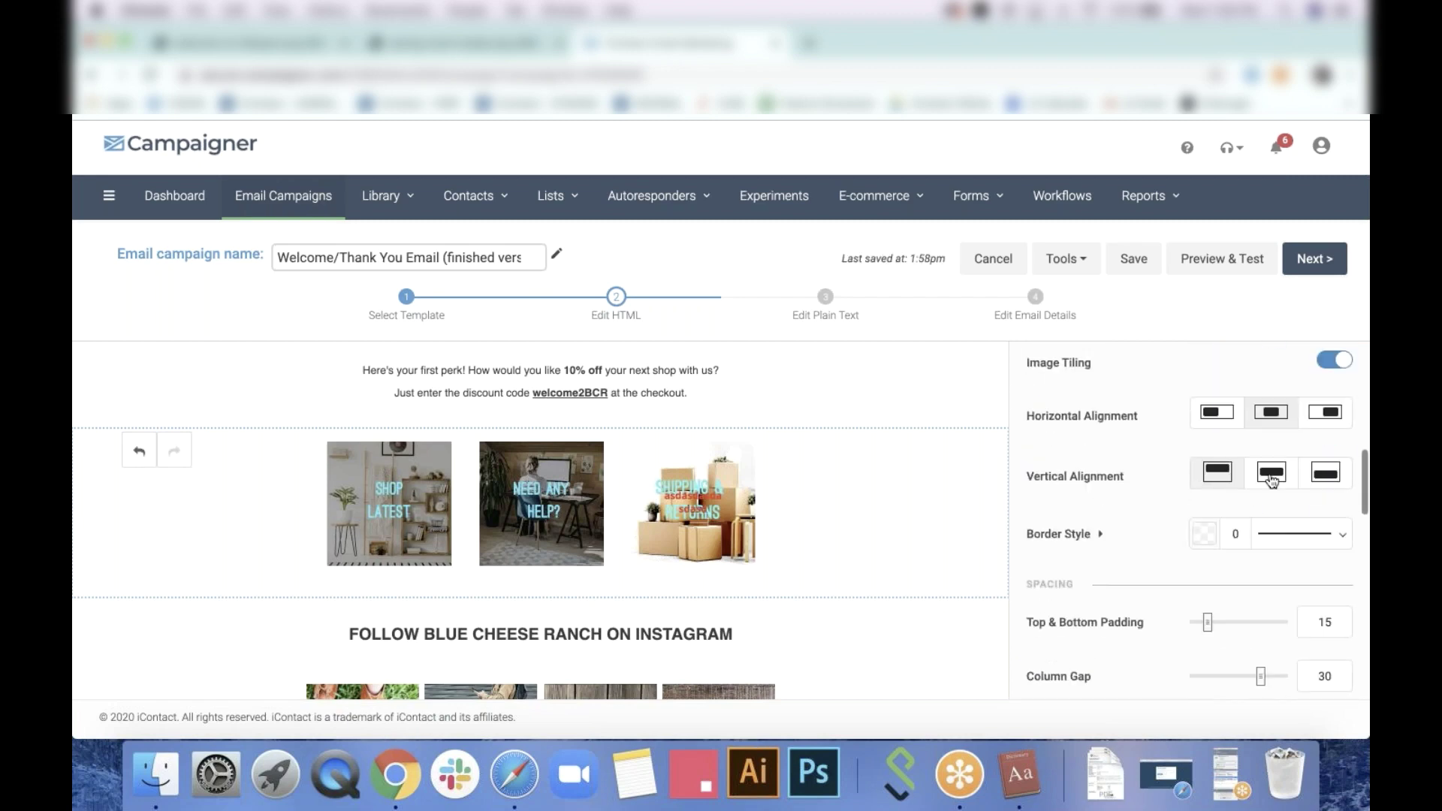
left_click(1271, 481)
left_click(1213, 423)
scroll(1153, 504, "down", 5)
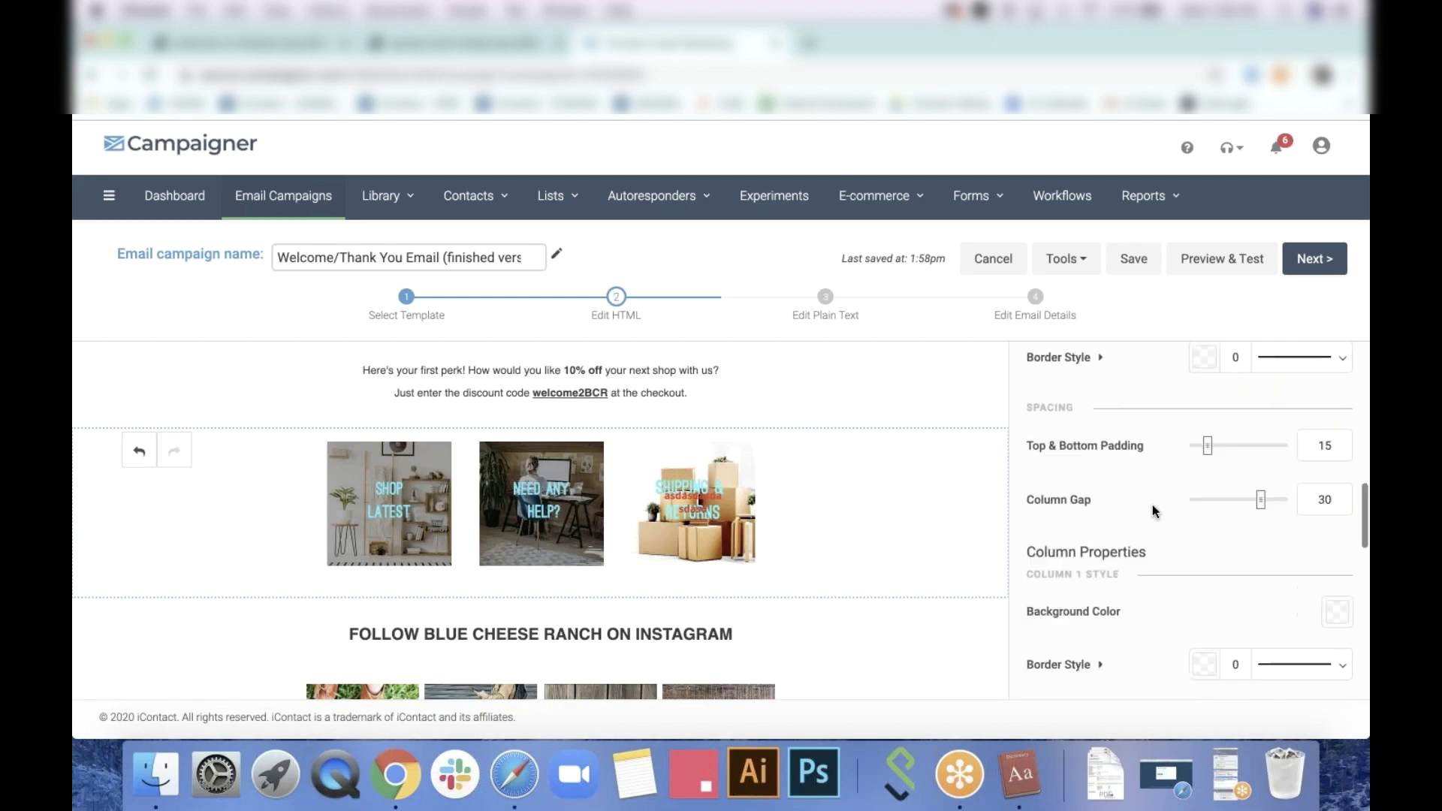
Delete the third picture from the image row, leaving an empty slot
left_click(733, 527)
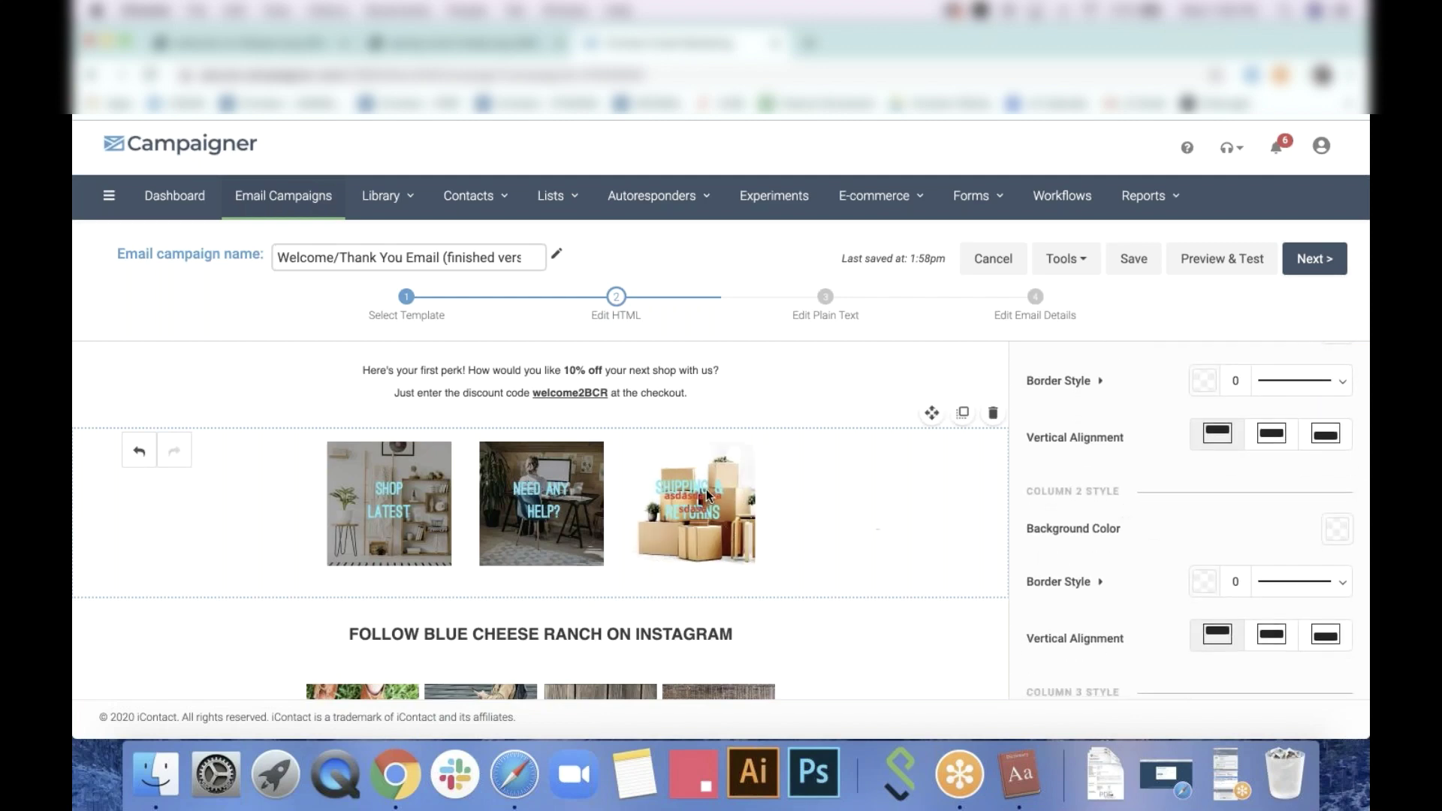
left_click(771, 516)
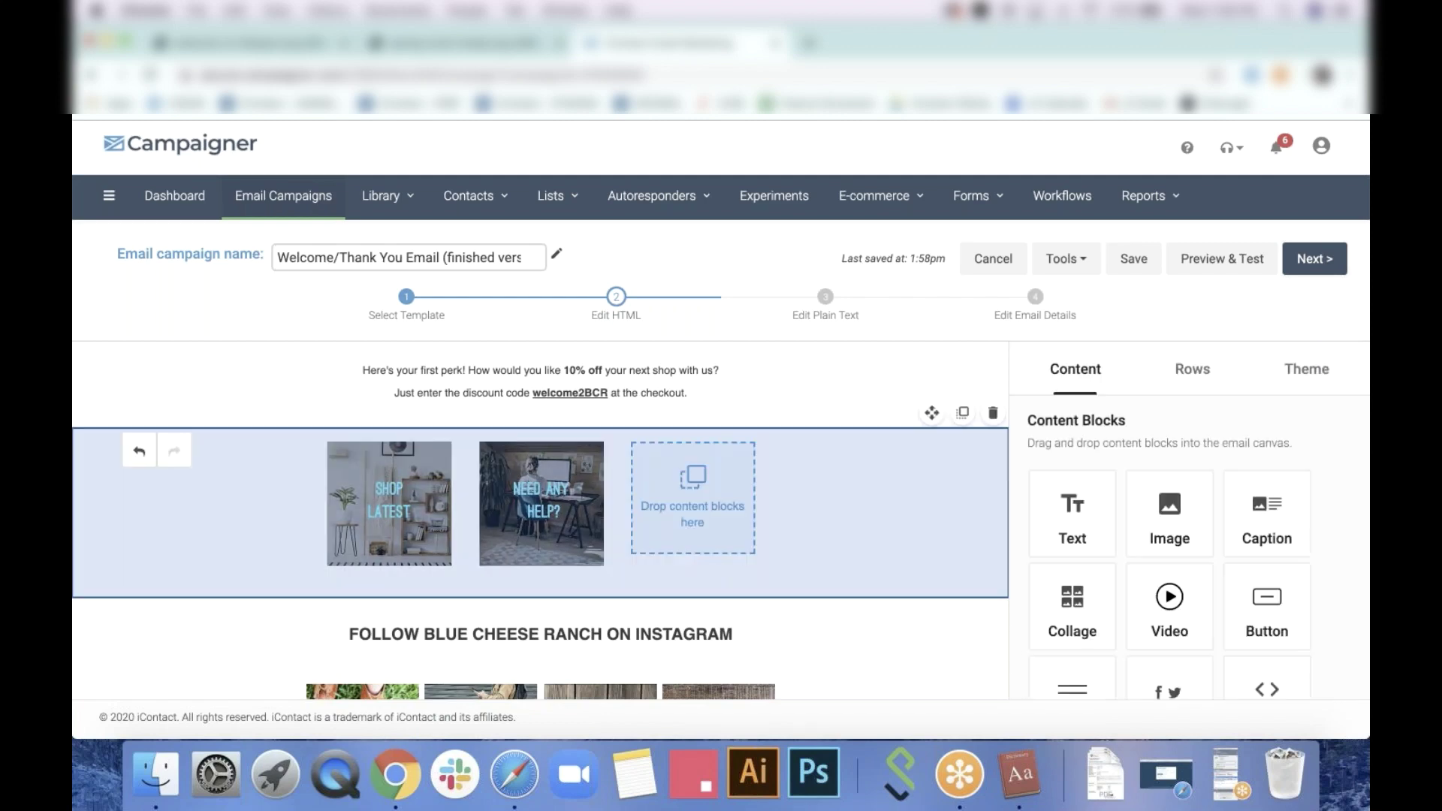
left_click(862, 512)
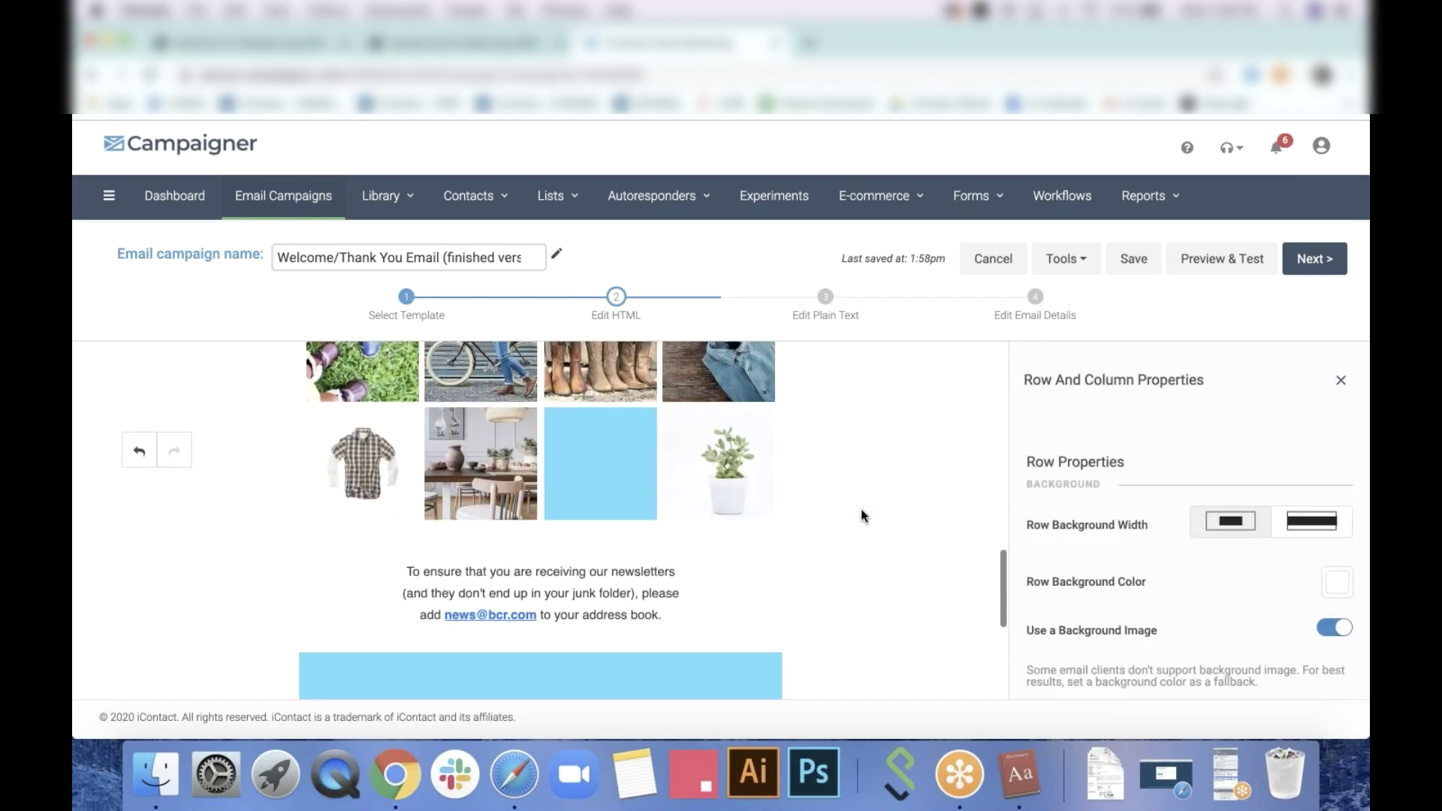
scroll(861, 508, "up", 2)
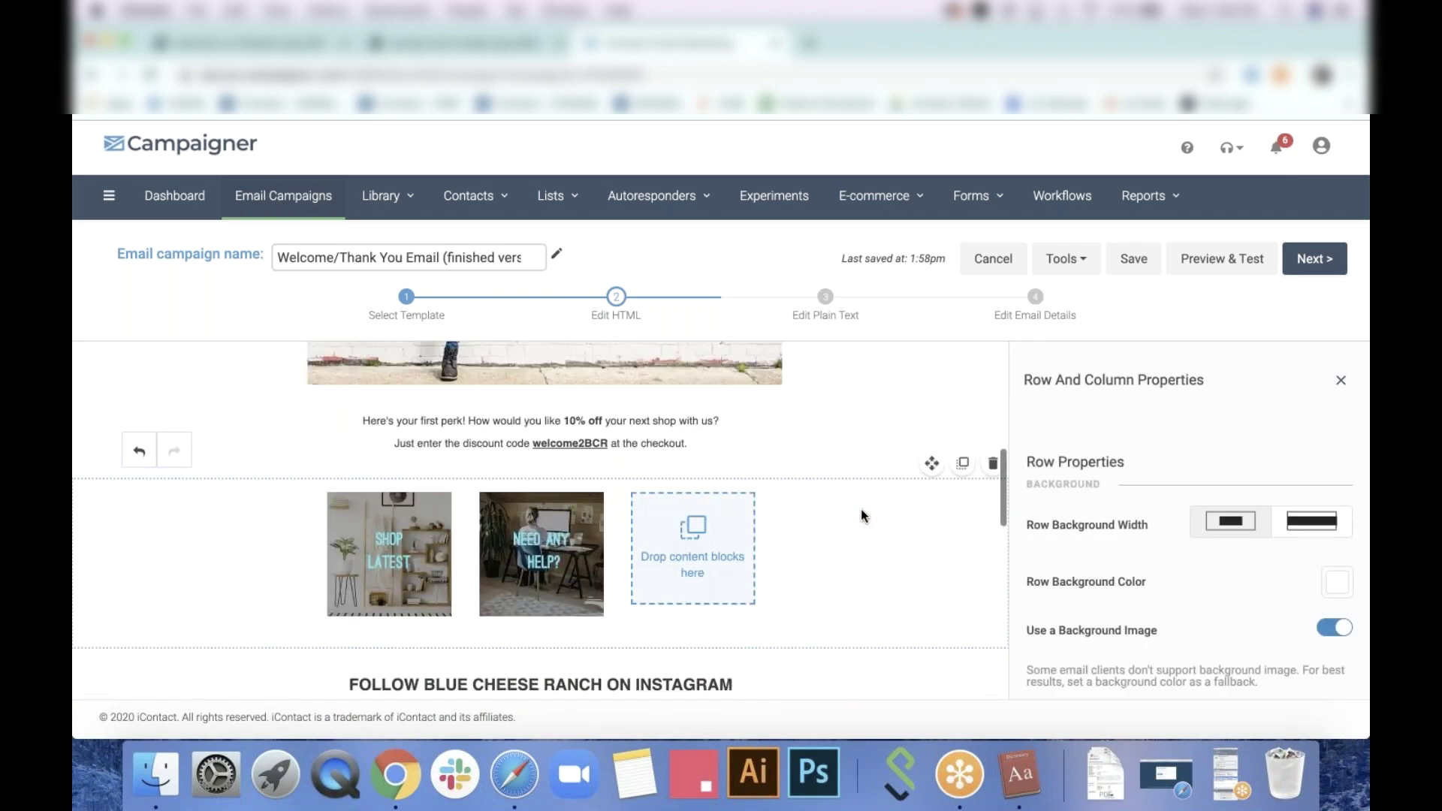
left_click(1338, 382)
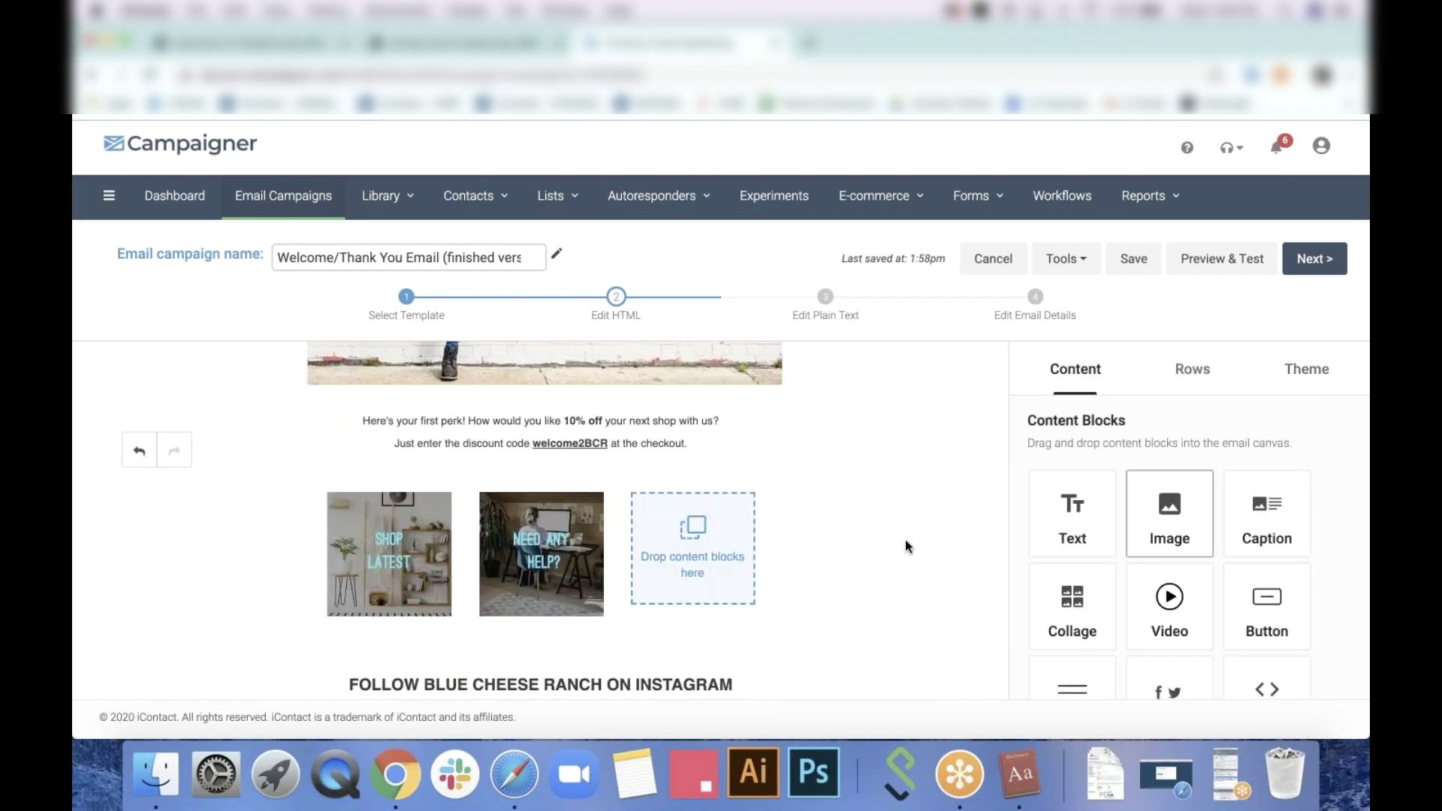
Give the discount row a tiled background picture, using the first listed image
left_click(879, 442)
scroll(1277, 565, "down", 1)
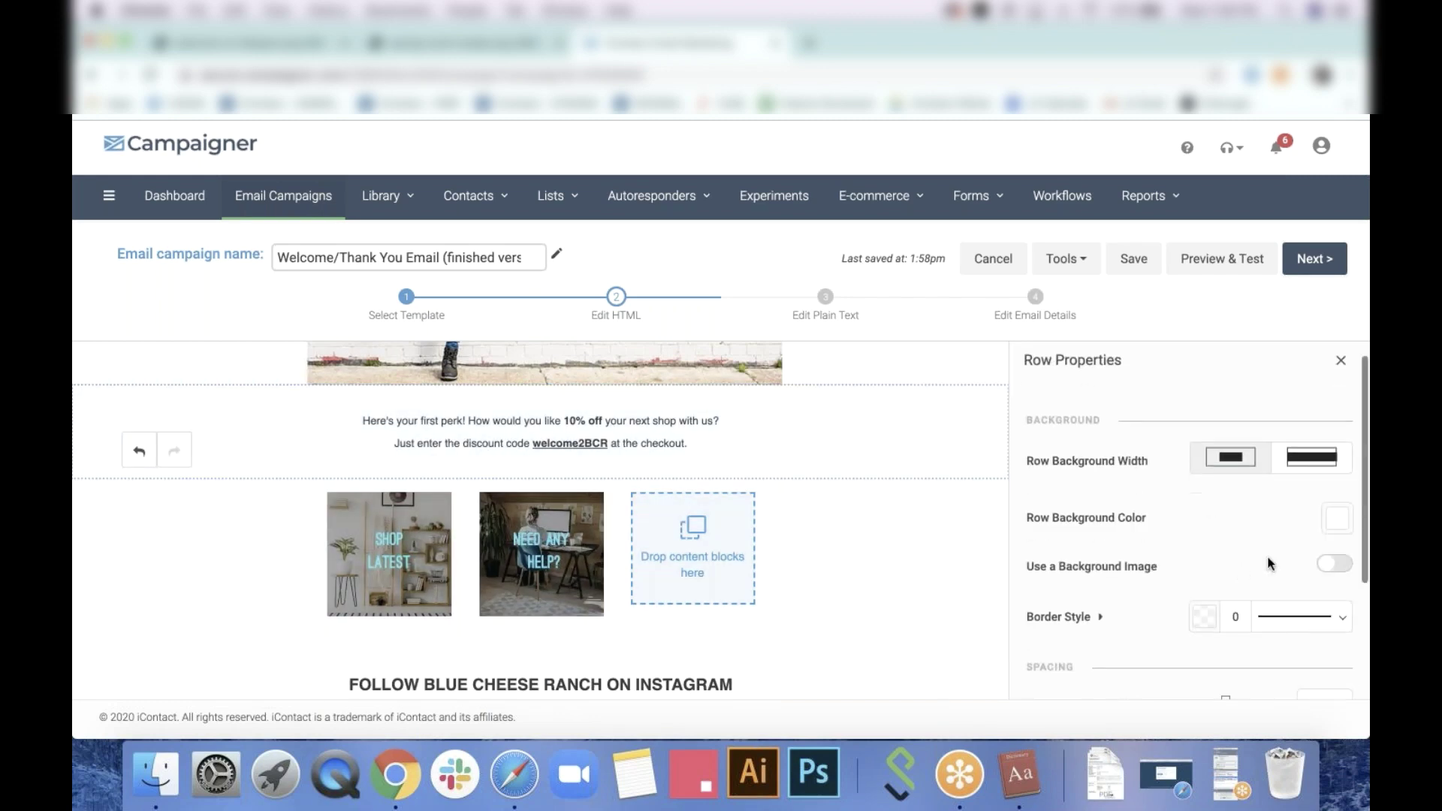
left_click(1322, 564)
scroll(1322, 563, "down", 3)
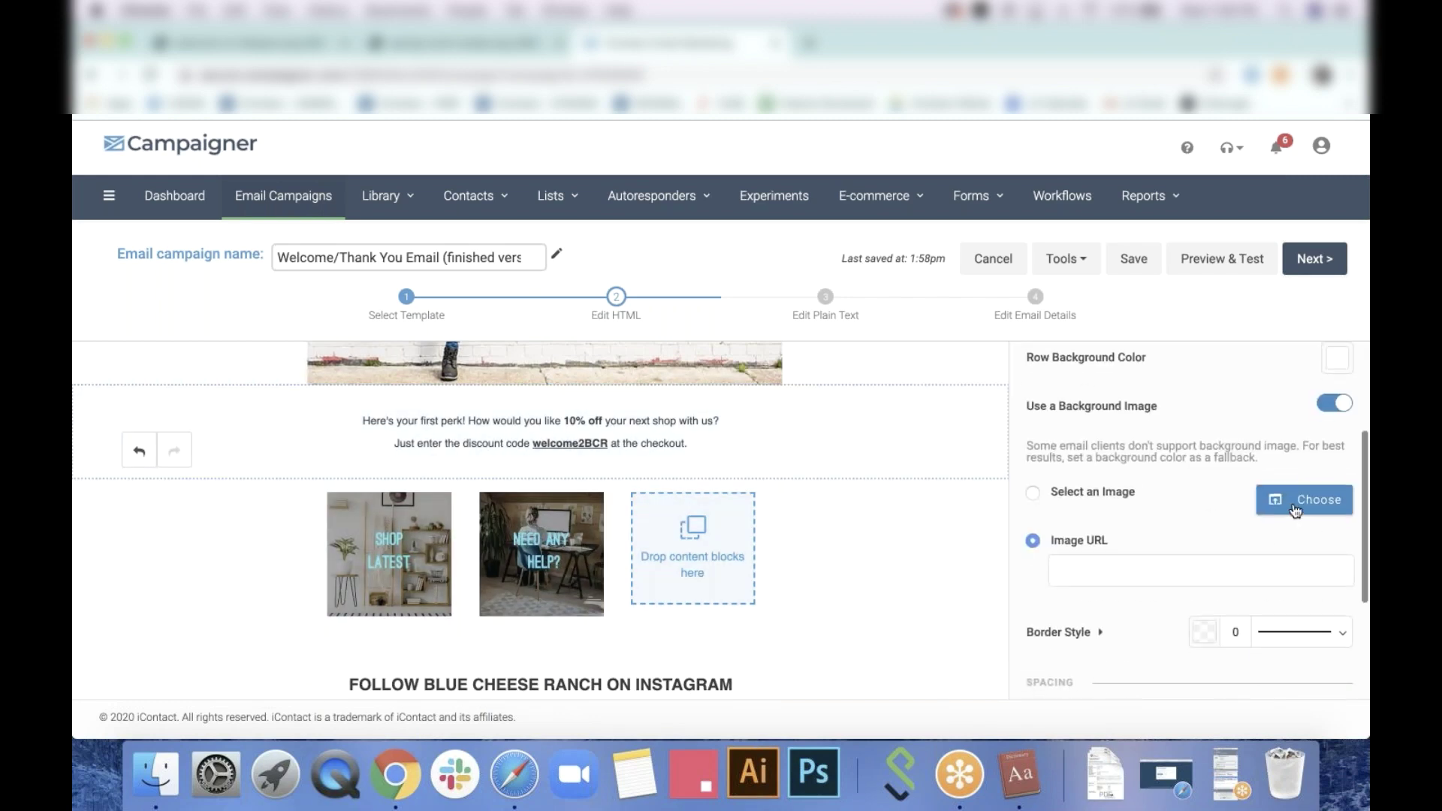
left_click(1288, 502)
left_click(1097, 503)
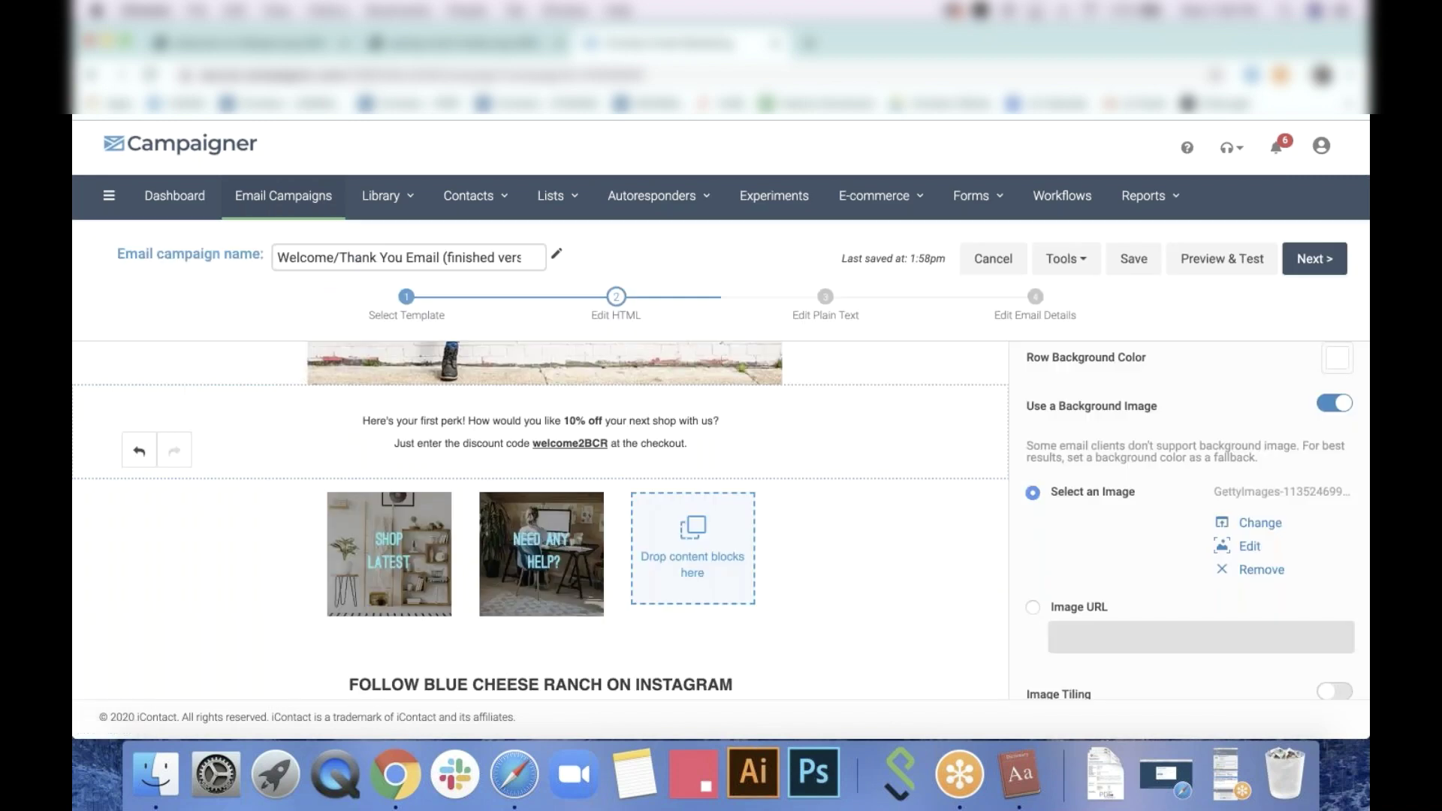
scroll(1187, 526, "down", 3)
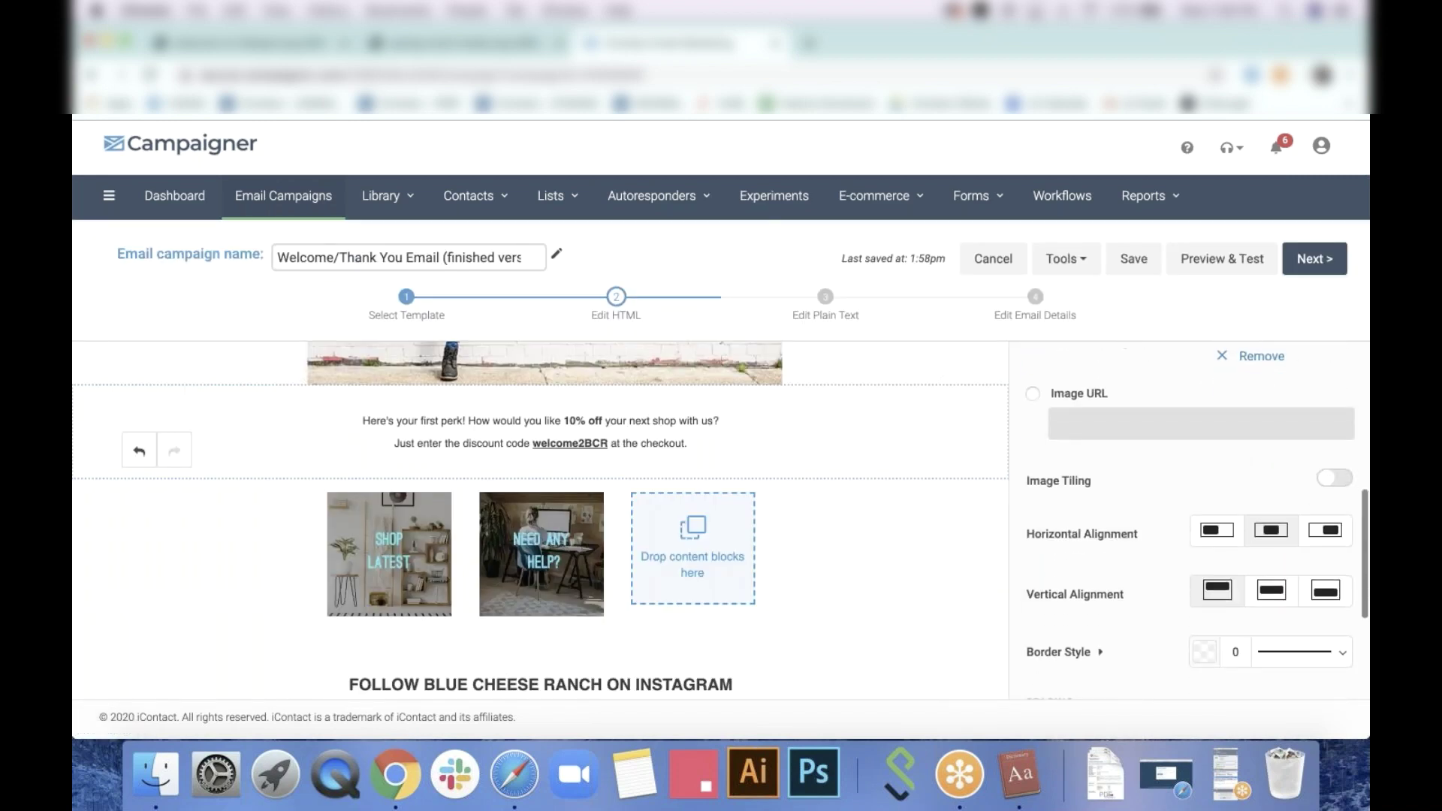
left_click(1338, 479)
scroll(1301, 511, "up", 3)
Set the discount row's background colour to red #F04141
left_click(1344, 510)
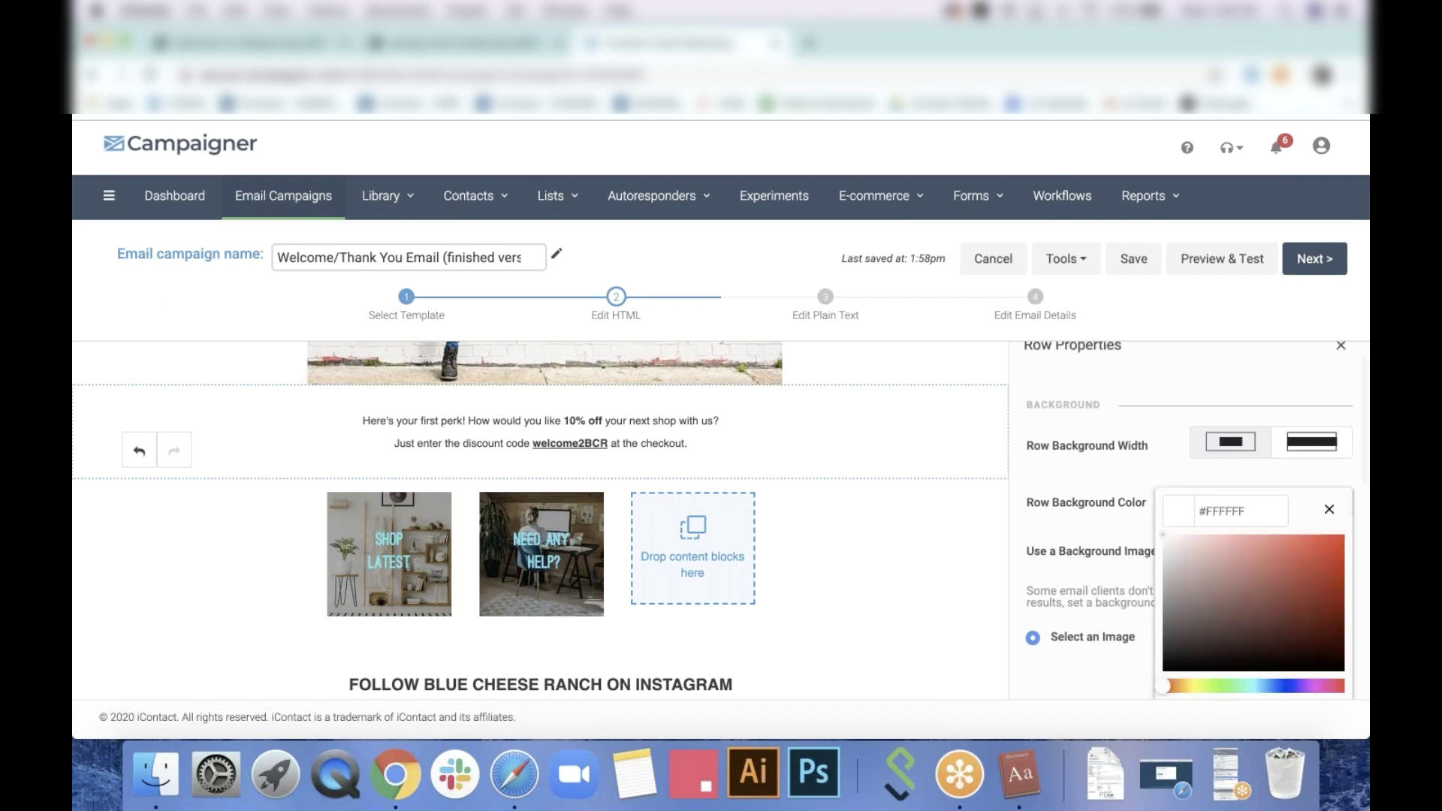
scroll(1093, 491, "down", 2)
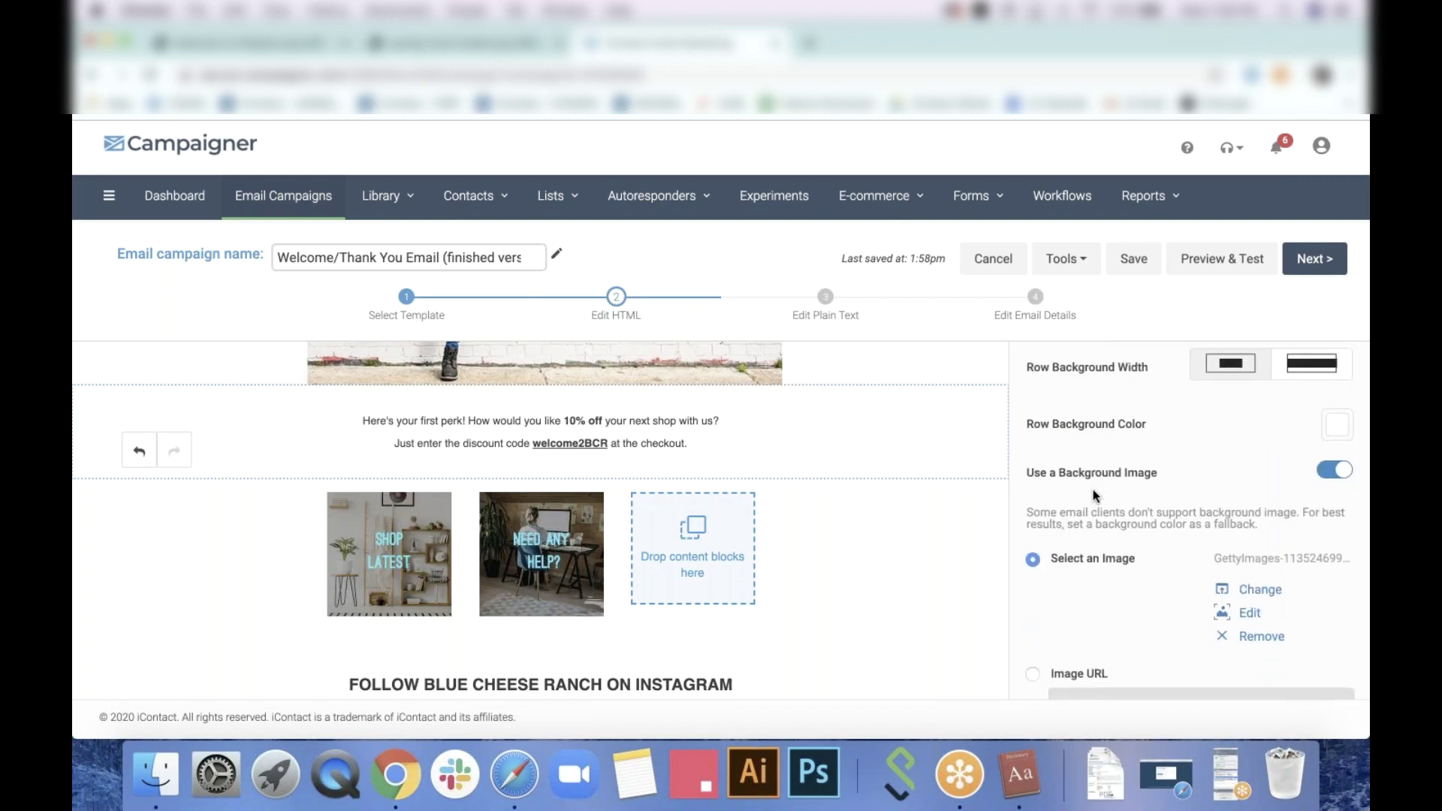
left_click(1338, 427)
left_click(1295, 462)
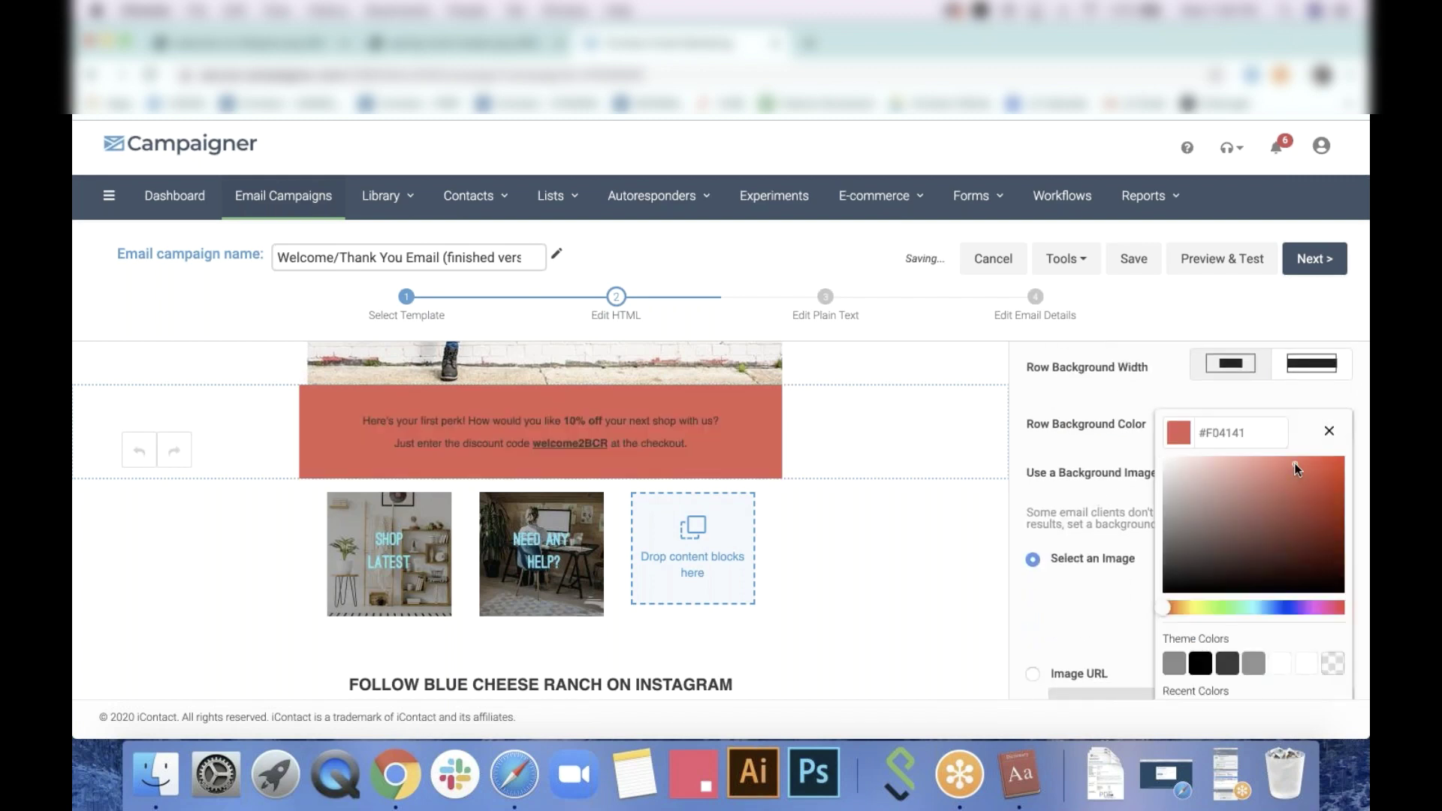
left_click(1144, 388)
scroll(1182, 445, "down", 2)
scroll(1182, 445, "down", 1)
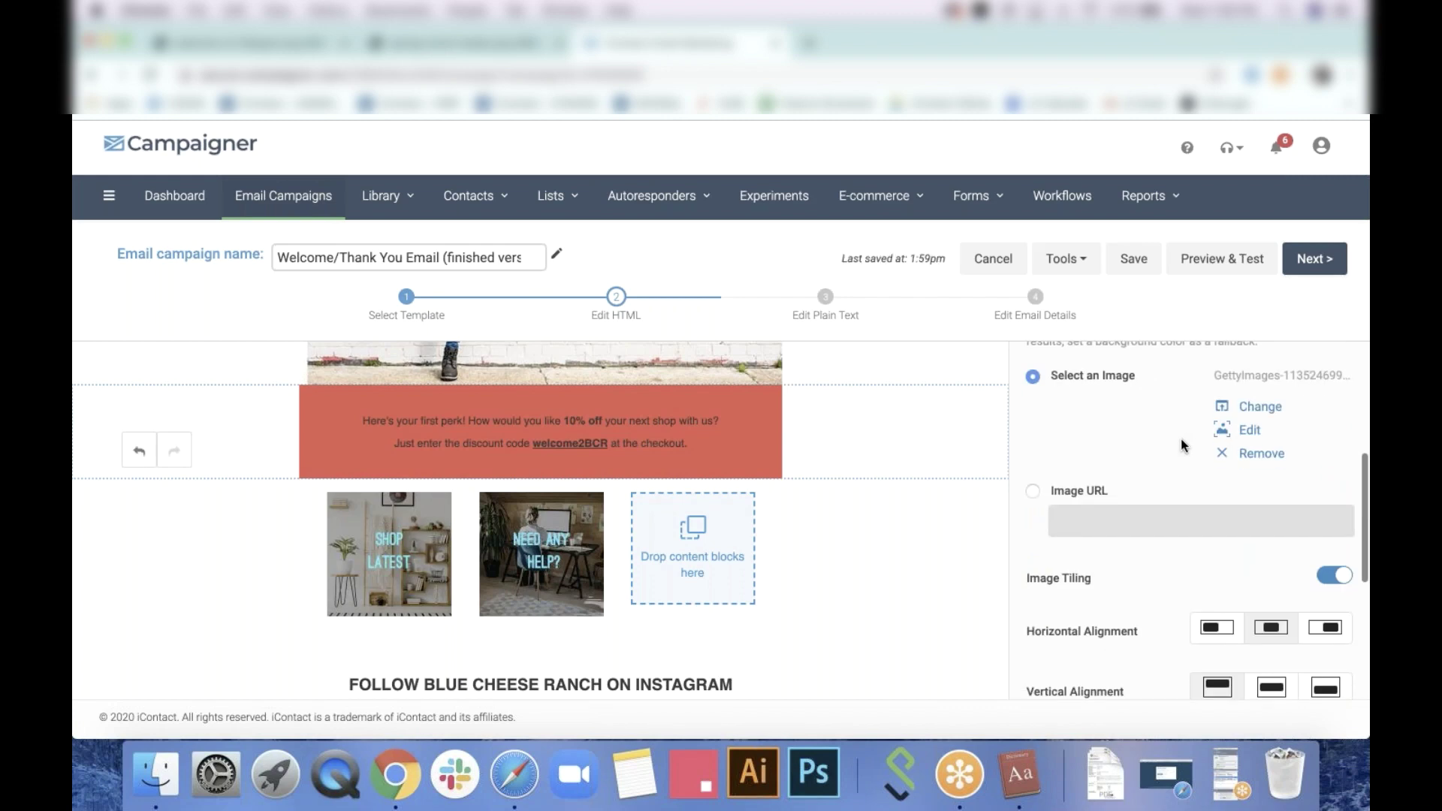
scroll(1181, 439, "up", 4)
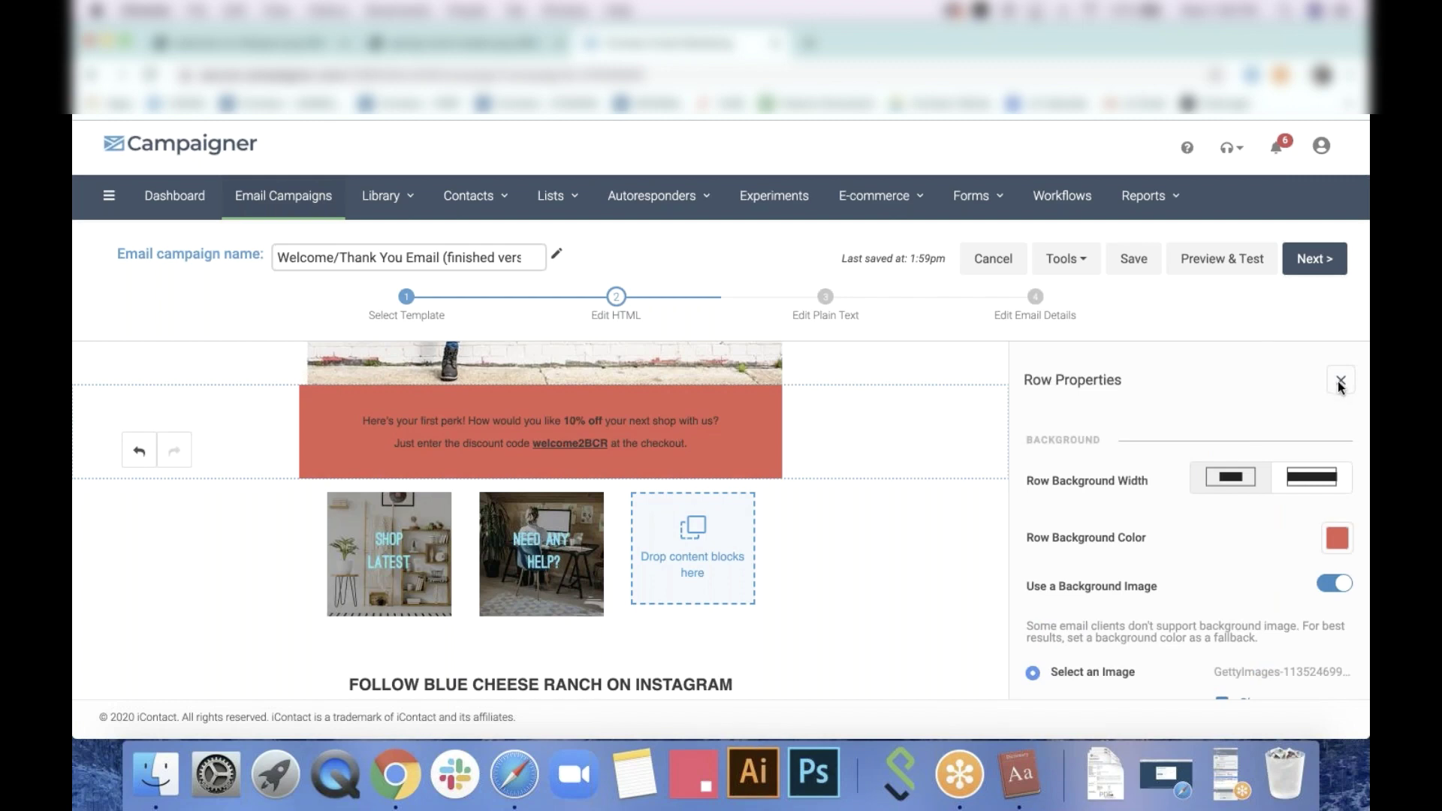
left_click(1341, 383)
scroll(1342, 471, "down", 2)
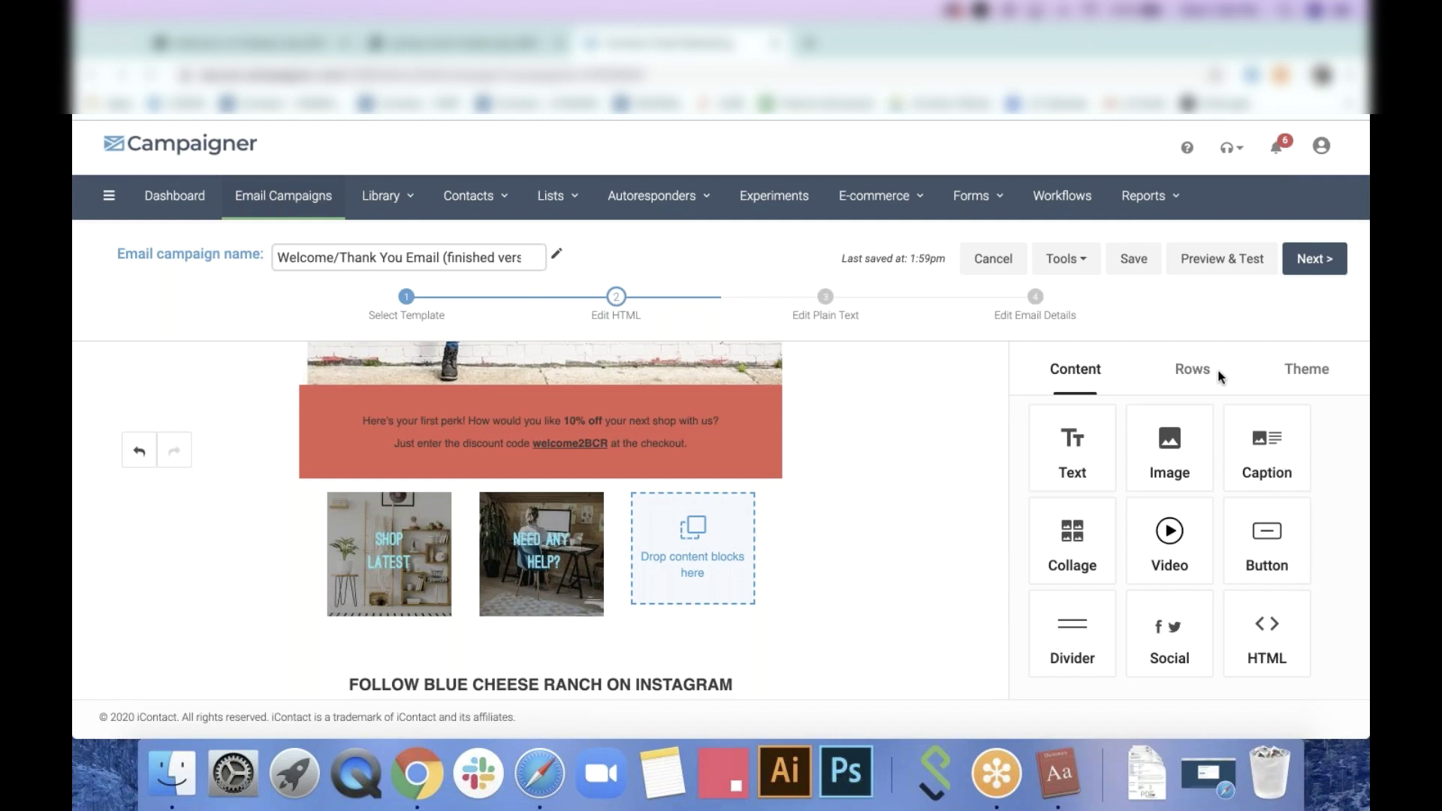
Browse the discount text's font list and close it without changing the font
left_click(648, 422)
left_click(304, 368)
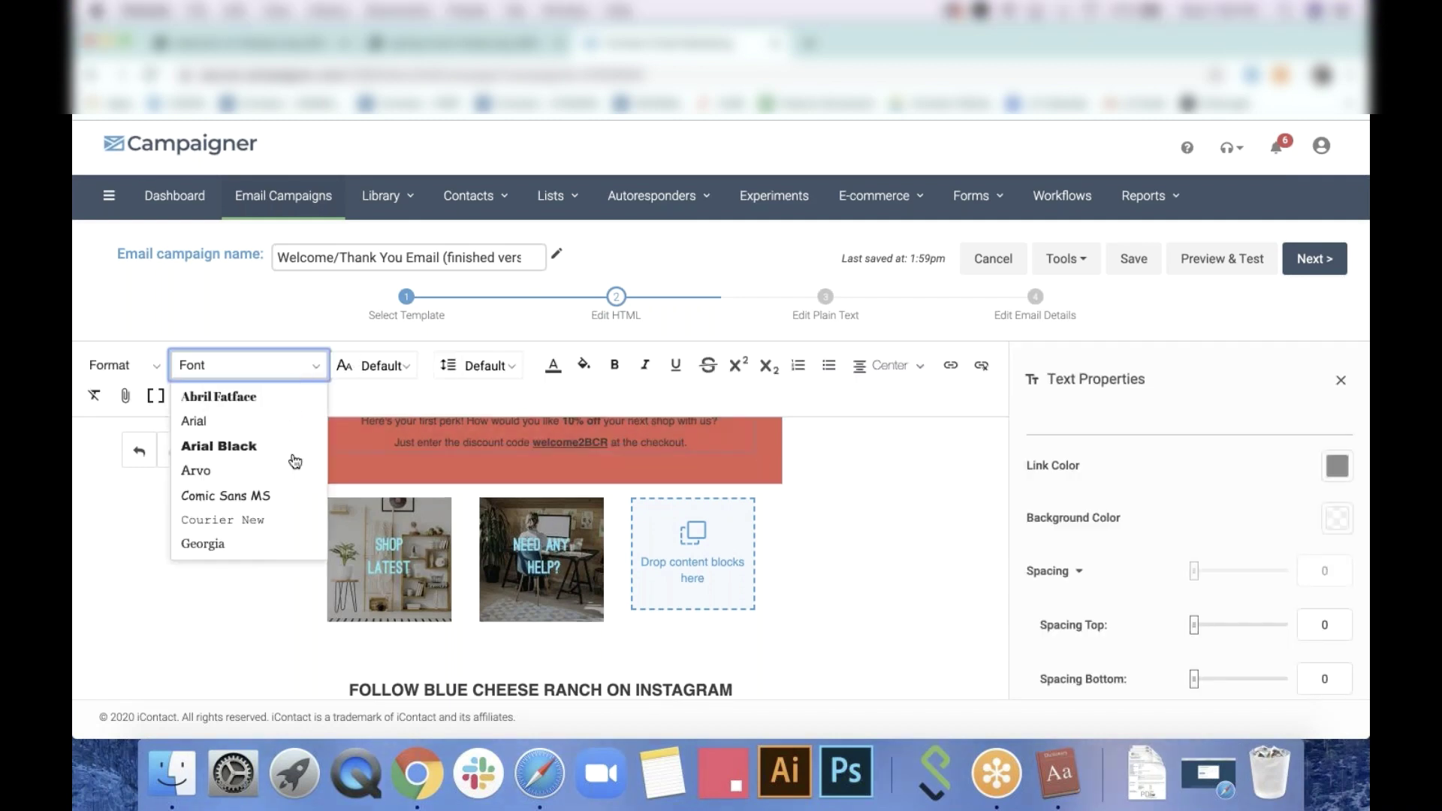
scroll(290, 494, "down", 10)
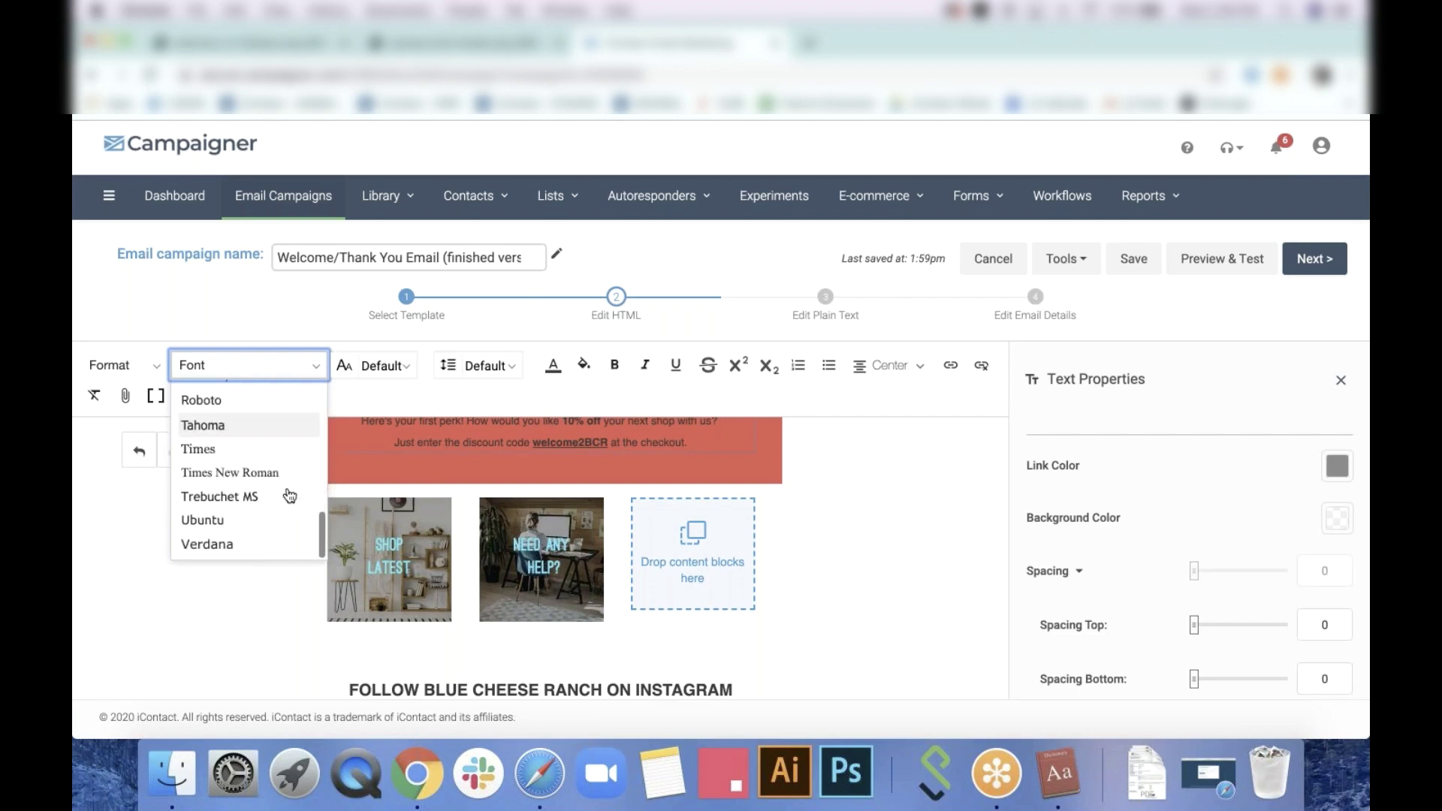
scroll(290, 495, "up", 10)
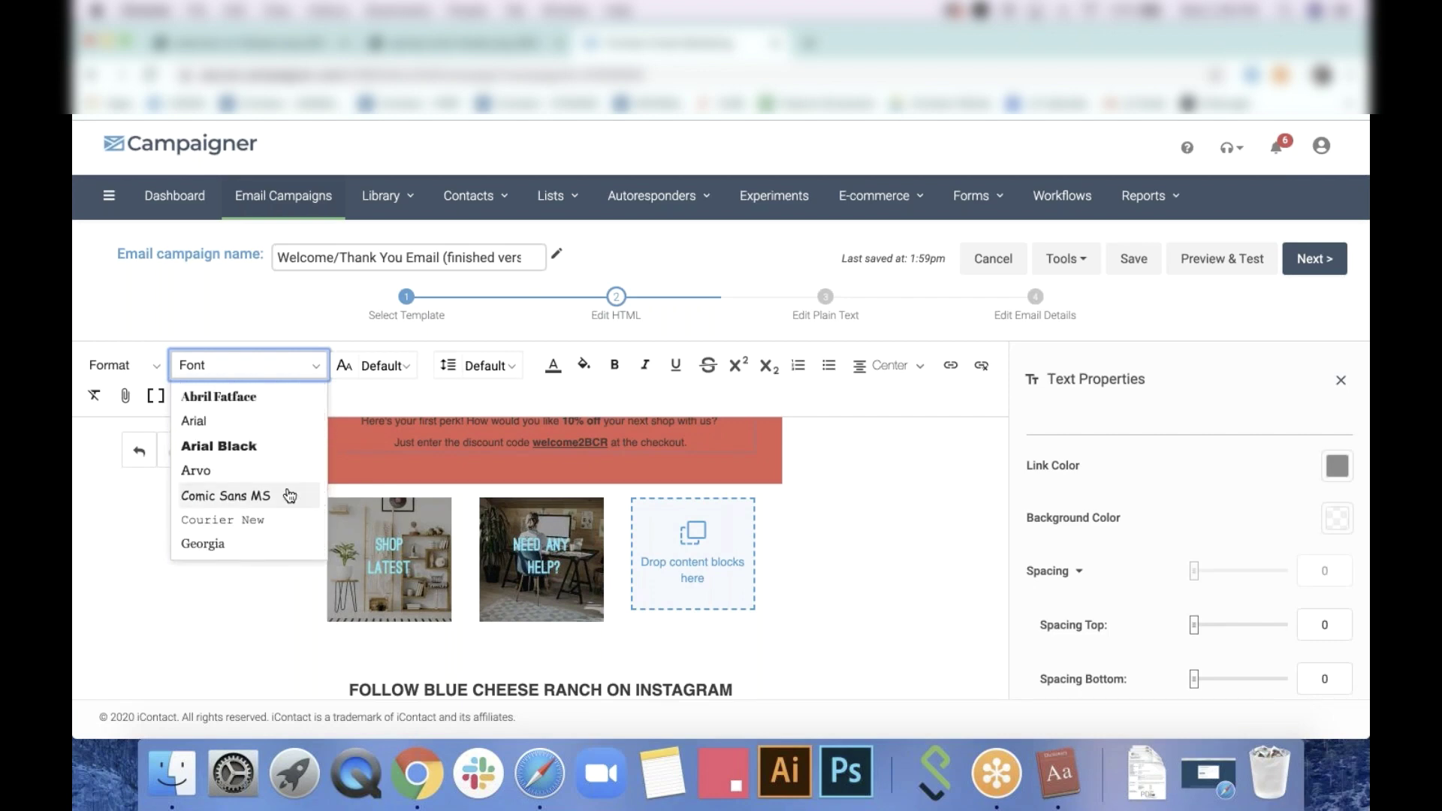
left_click(275, 639)
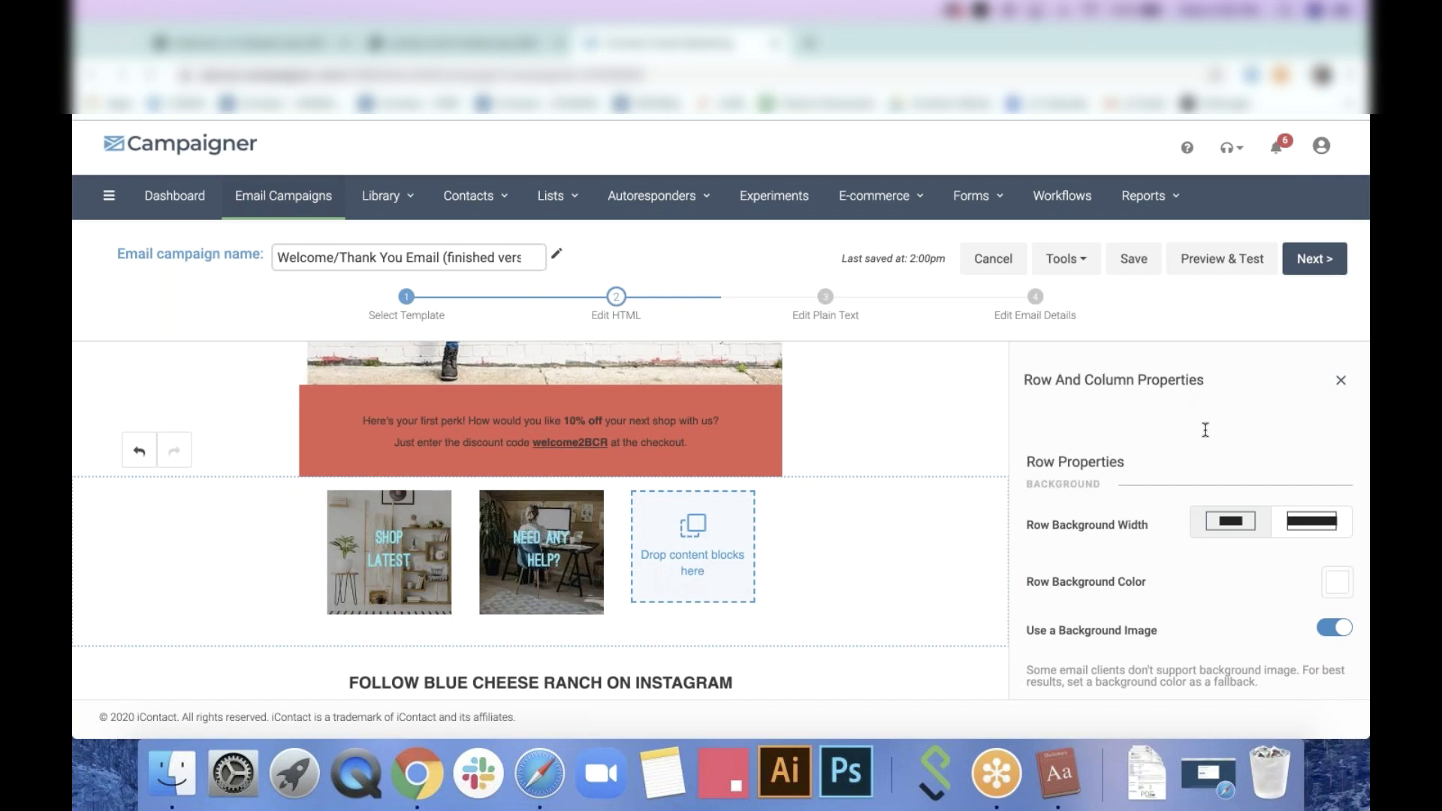
Change the discount text colour from #333333 to dark red #BD1C1C
left_click(690, 430)
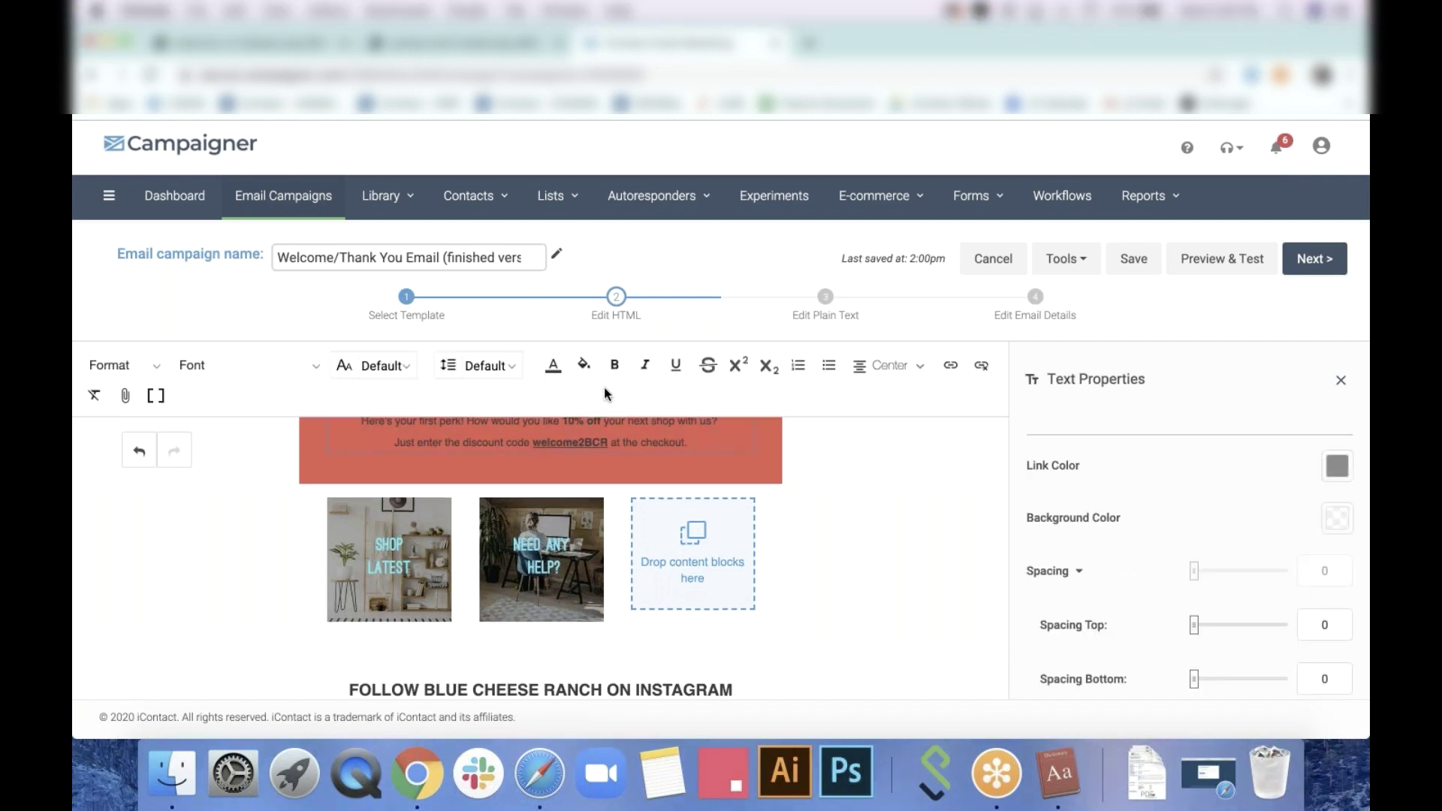
left_click(554, 366)
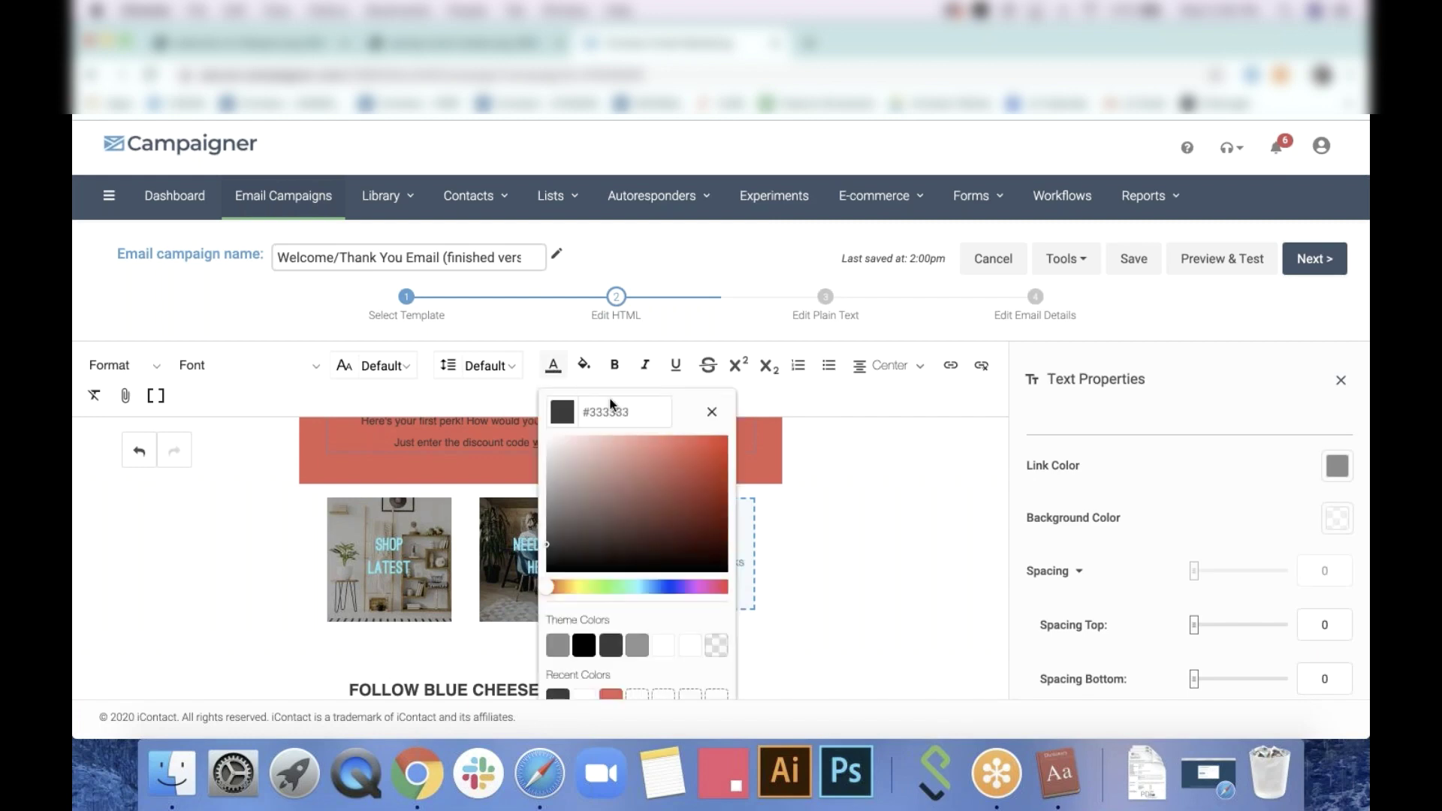
left_click_drag(658, 415, 571, 417)
left_click_drag(633, 470, 705, 466)
left_click(700, 471)
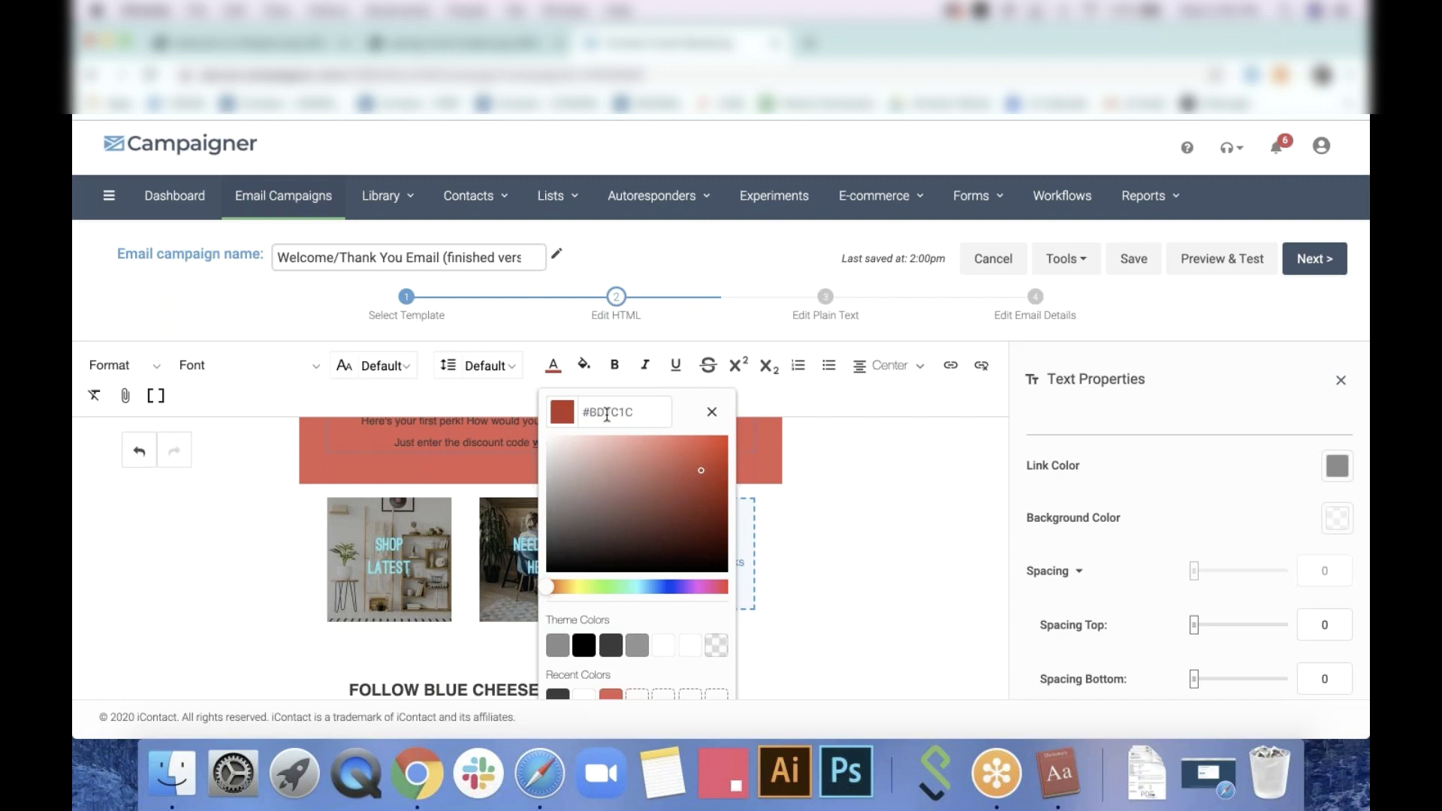
left_click(711, 415)
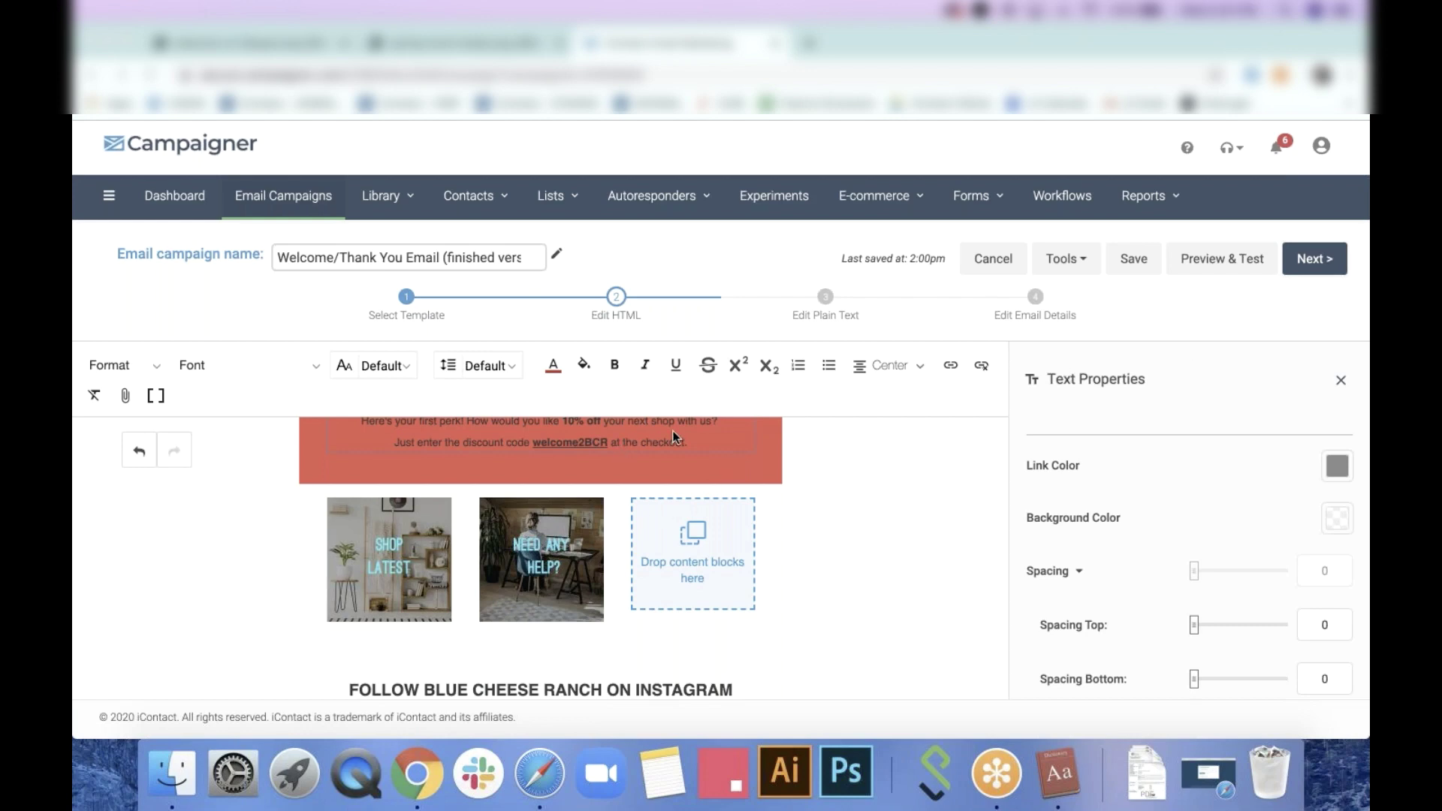
Insert the First Name merge field after the checkout sentence and move it onto its own line
left_click(156, 396)
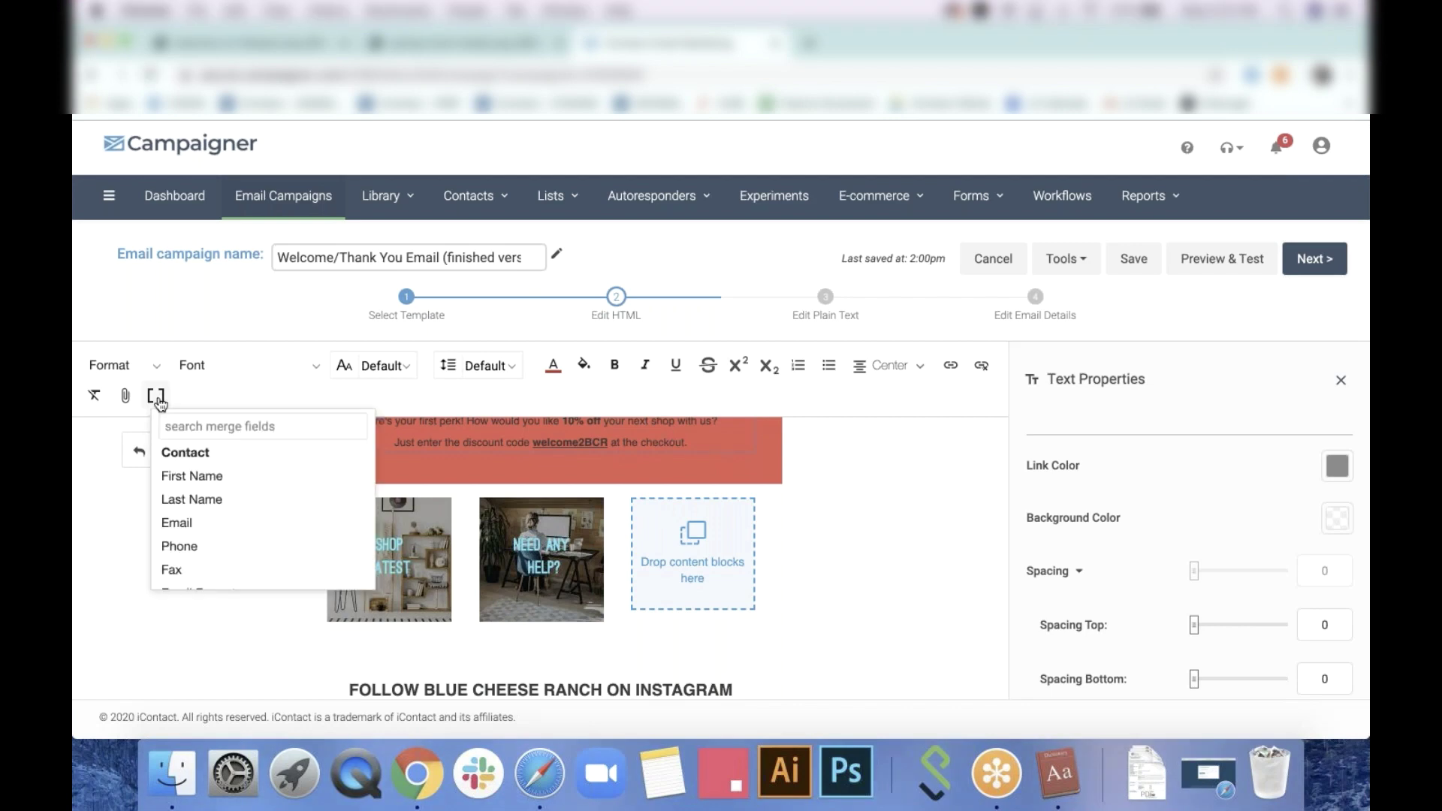
left_click(192, 476)
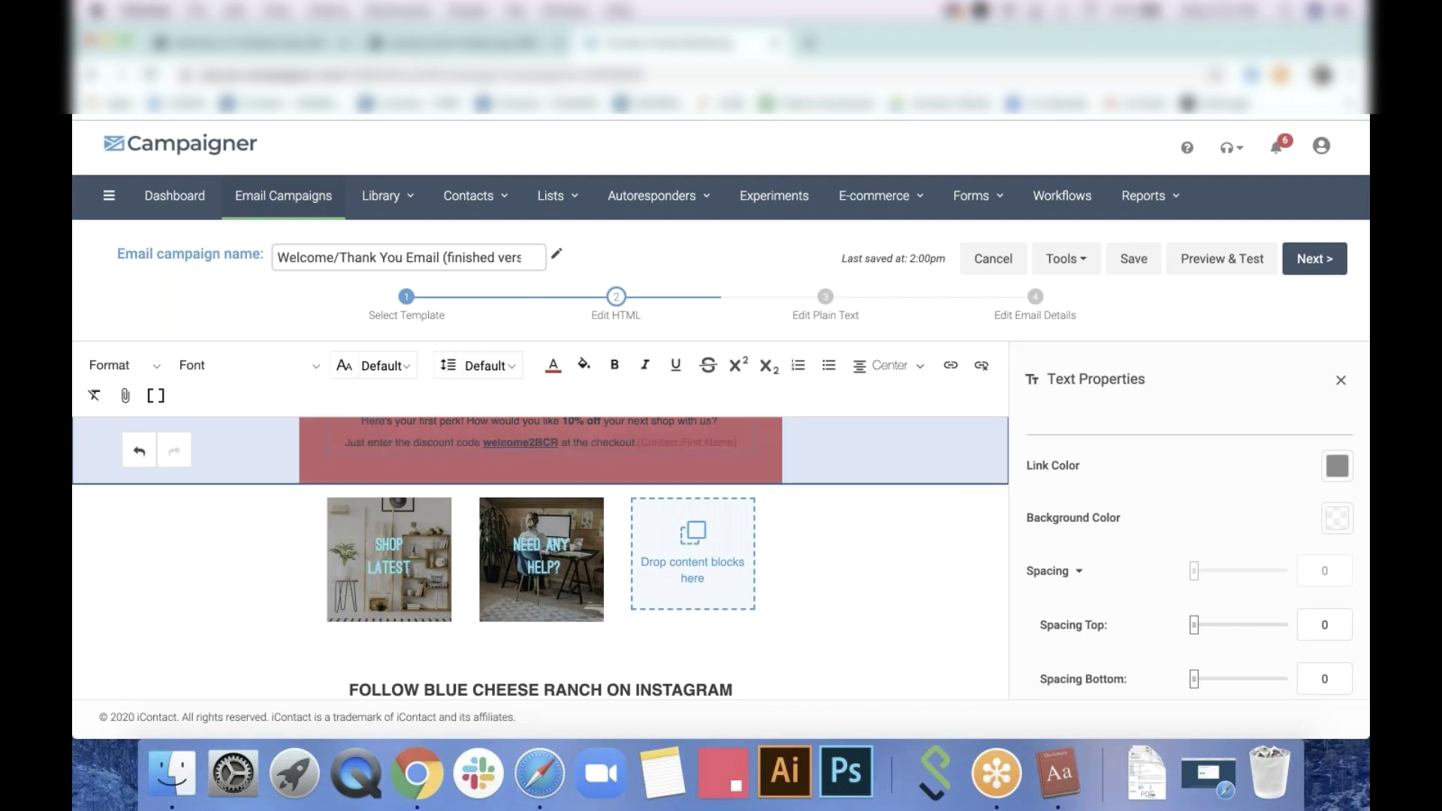
left_click(637, 440)
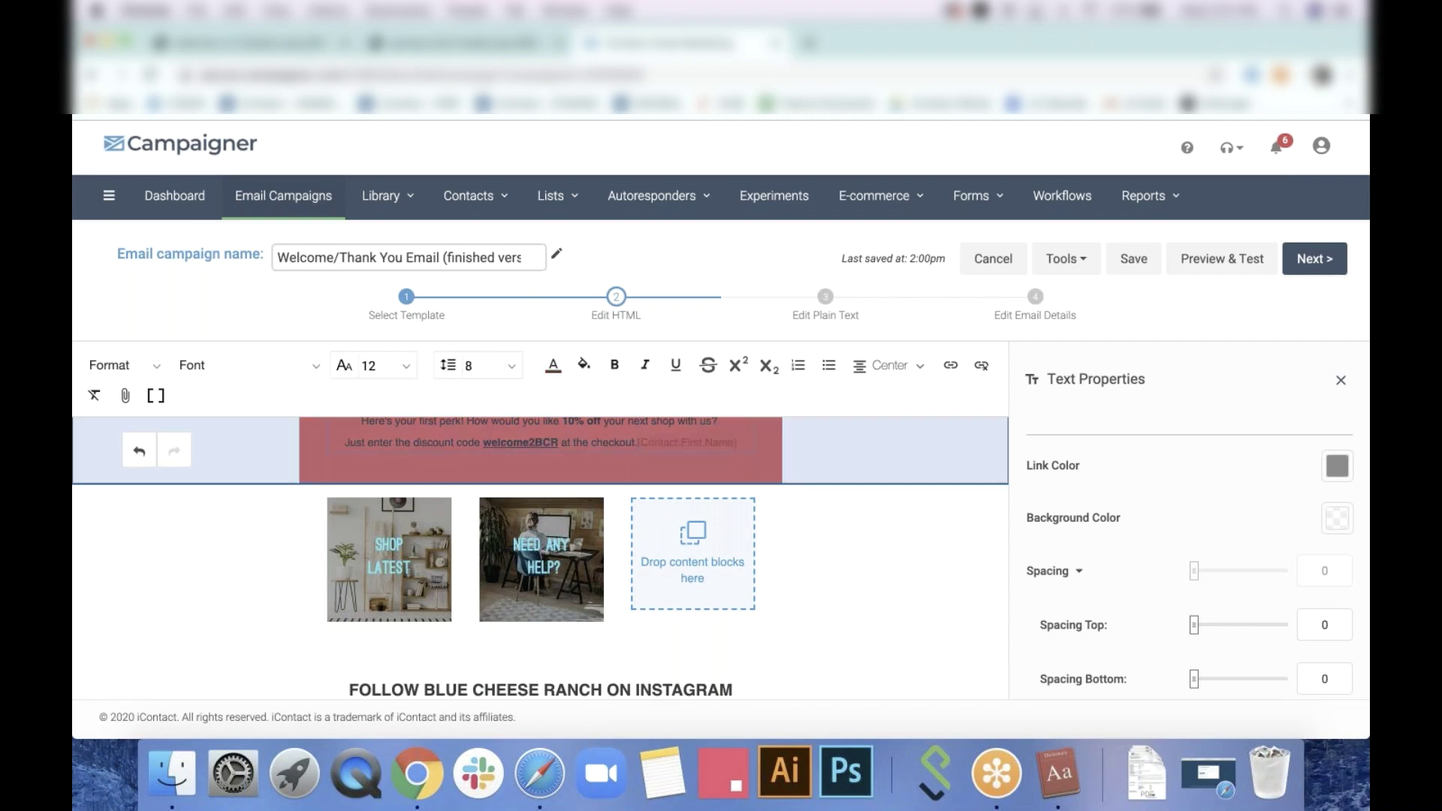
key("Return")
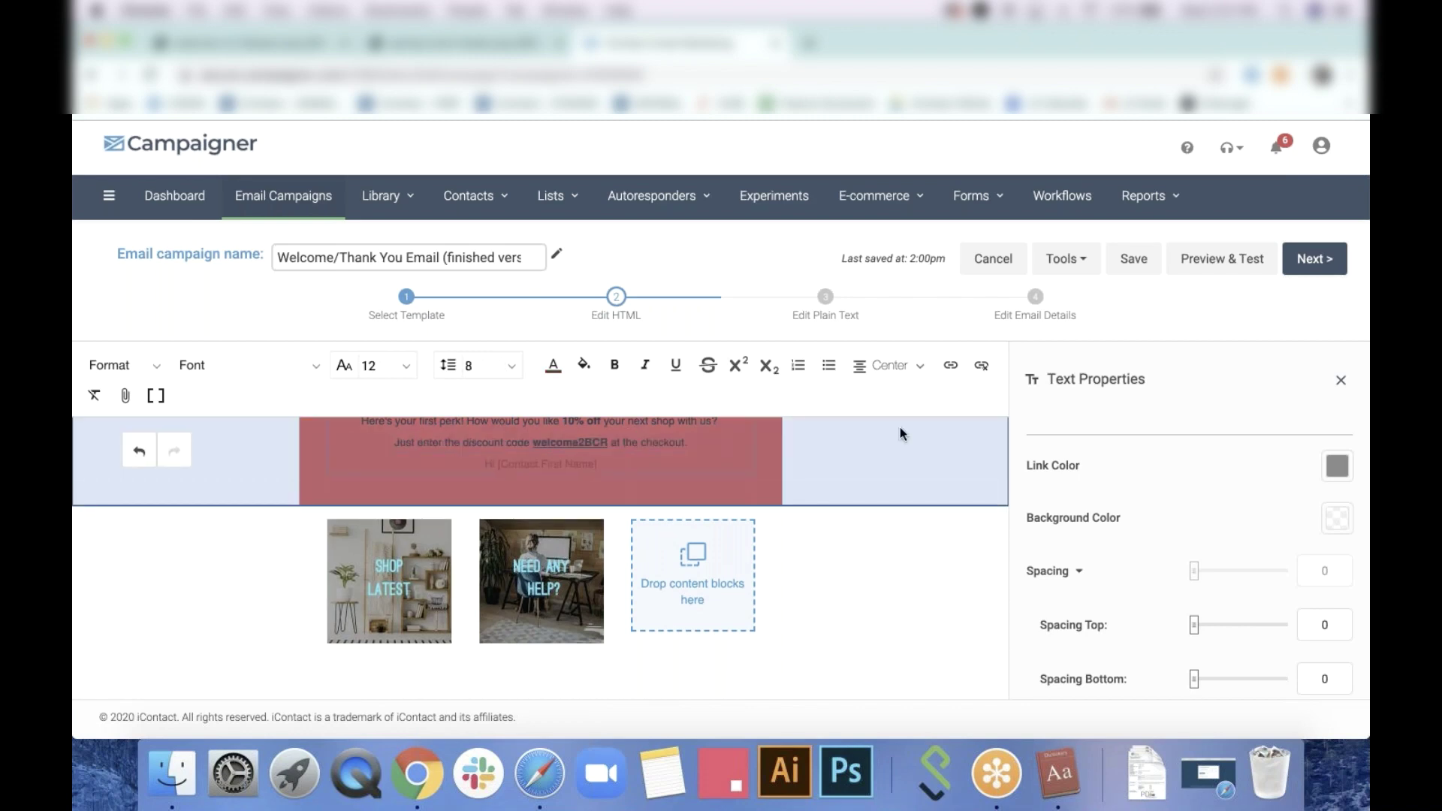
Make the 'Hi [Contact.First Name]' greeting line white
left_click(642, 460)
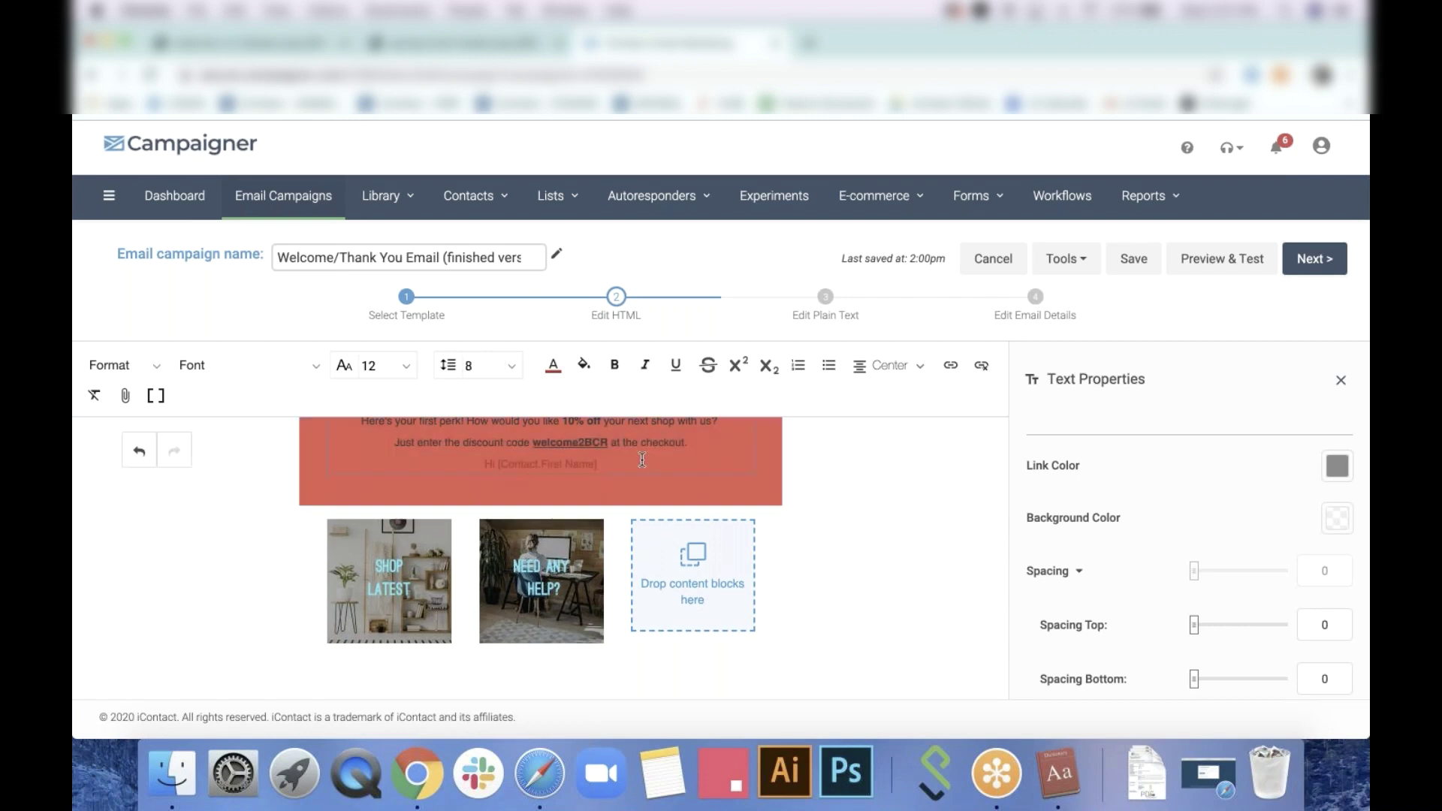
left_click_drag(642, 459, 467, 460)
left_click(553, 365)
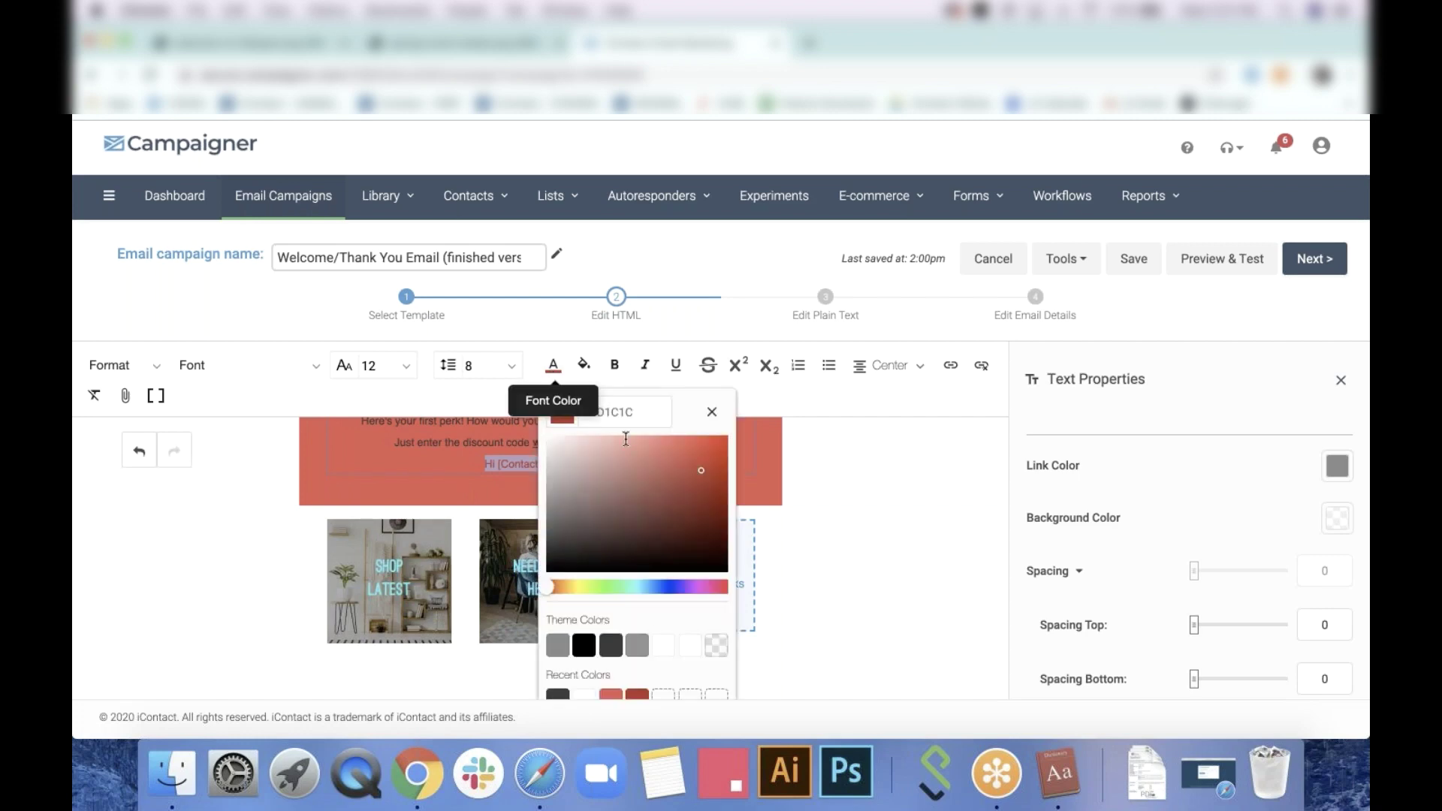
left_click(686, 647)
left_click(877, 524)
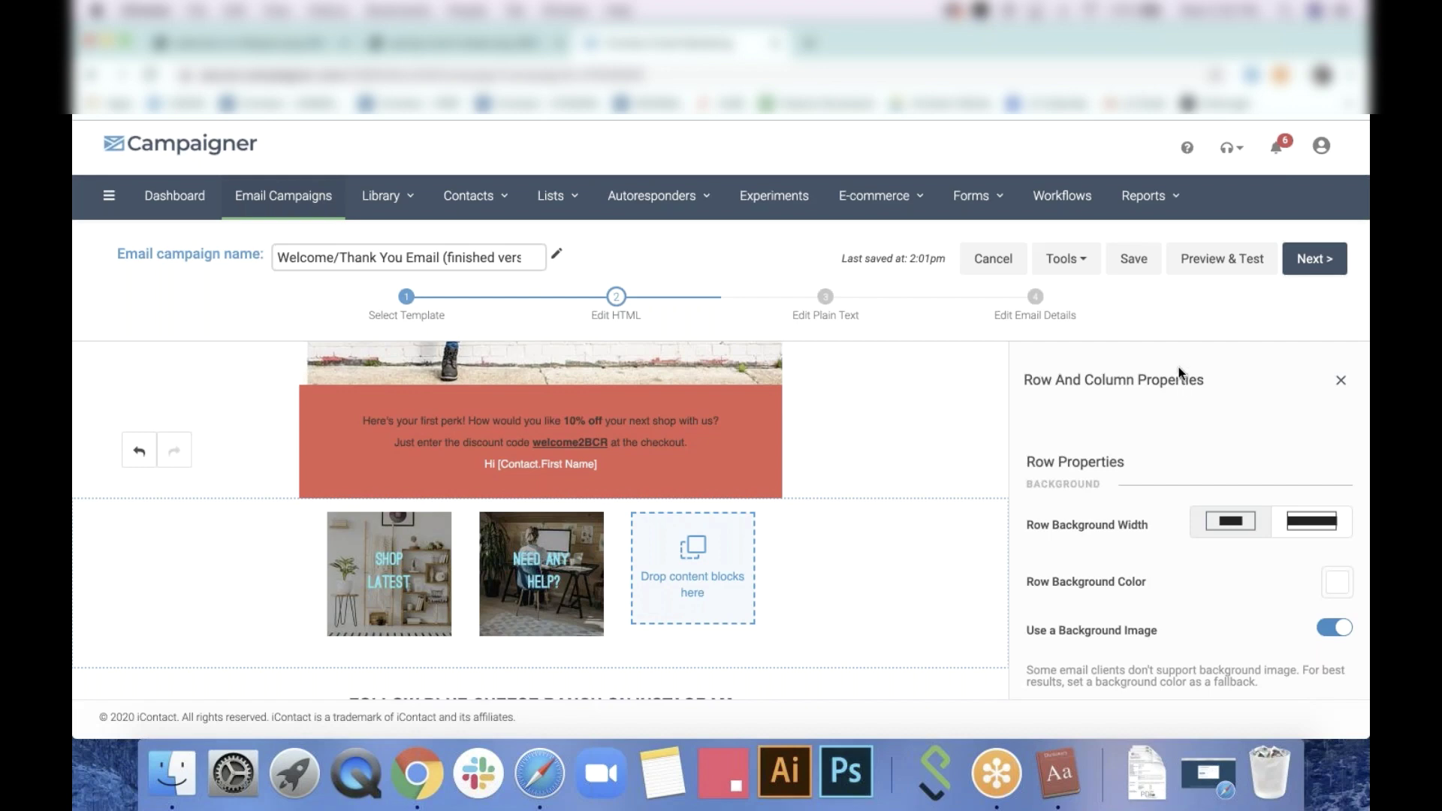
scroll(714, 379, "up", 10)
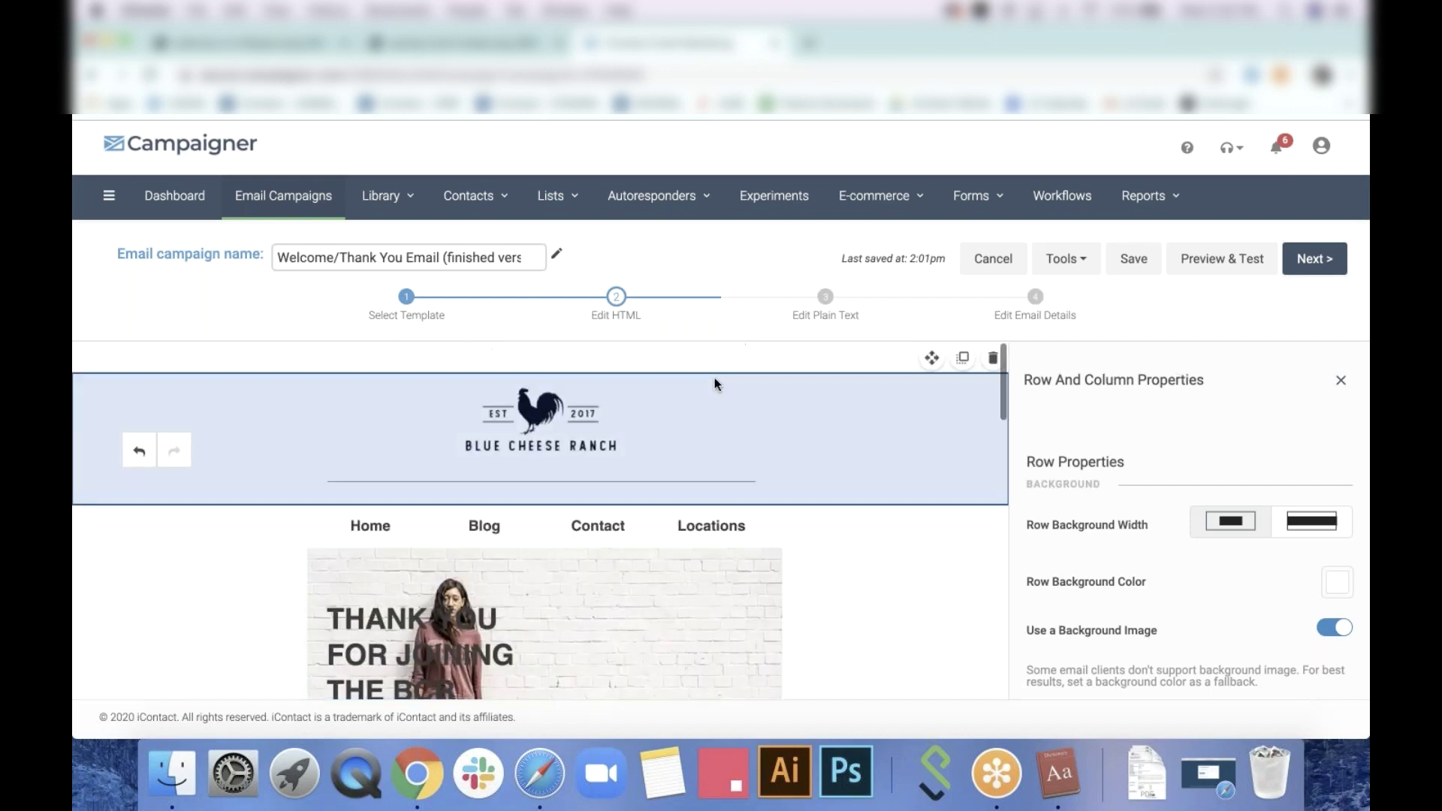
scroll(714, 384, "down", 15)
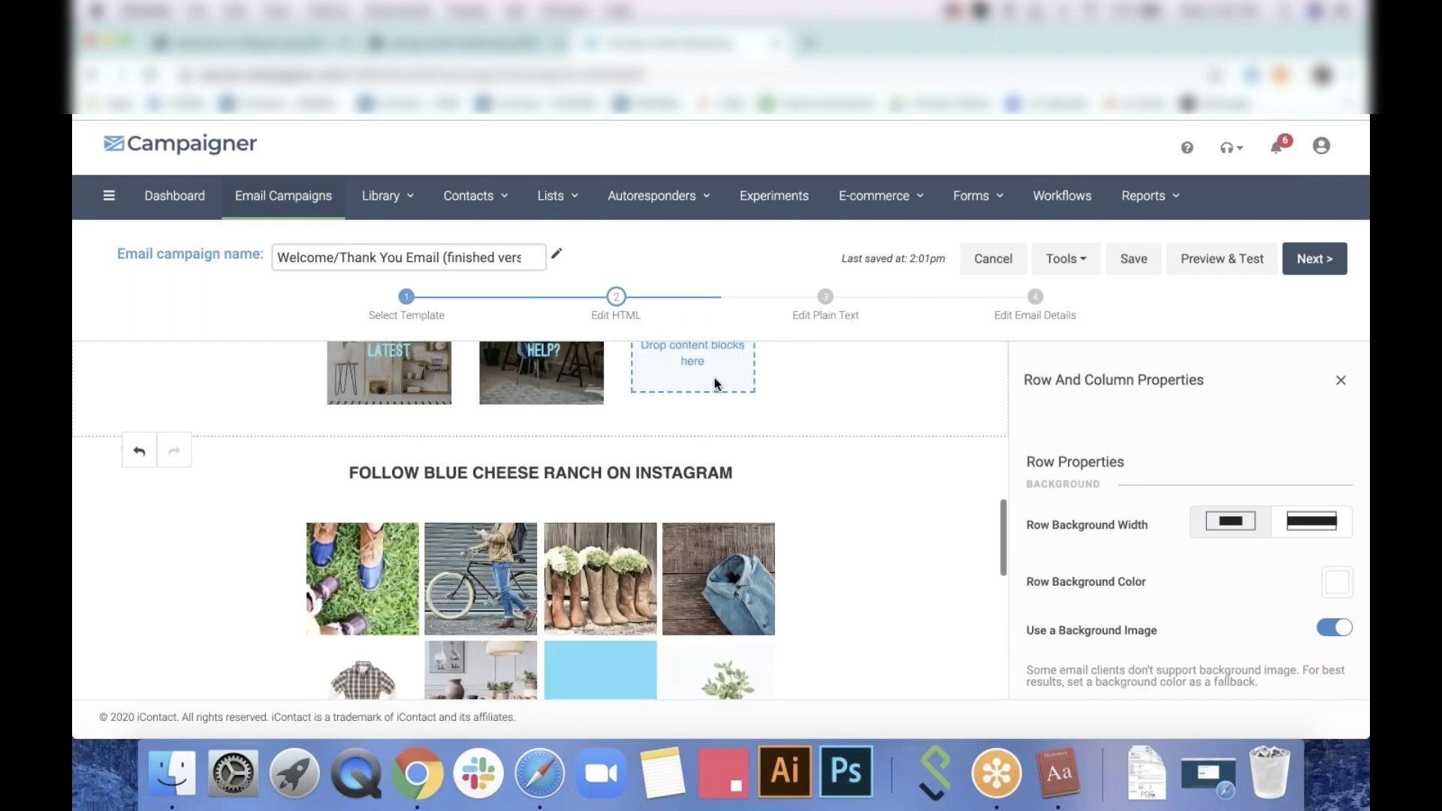
scroll(715, 380, "down", 6)
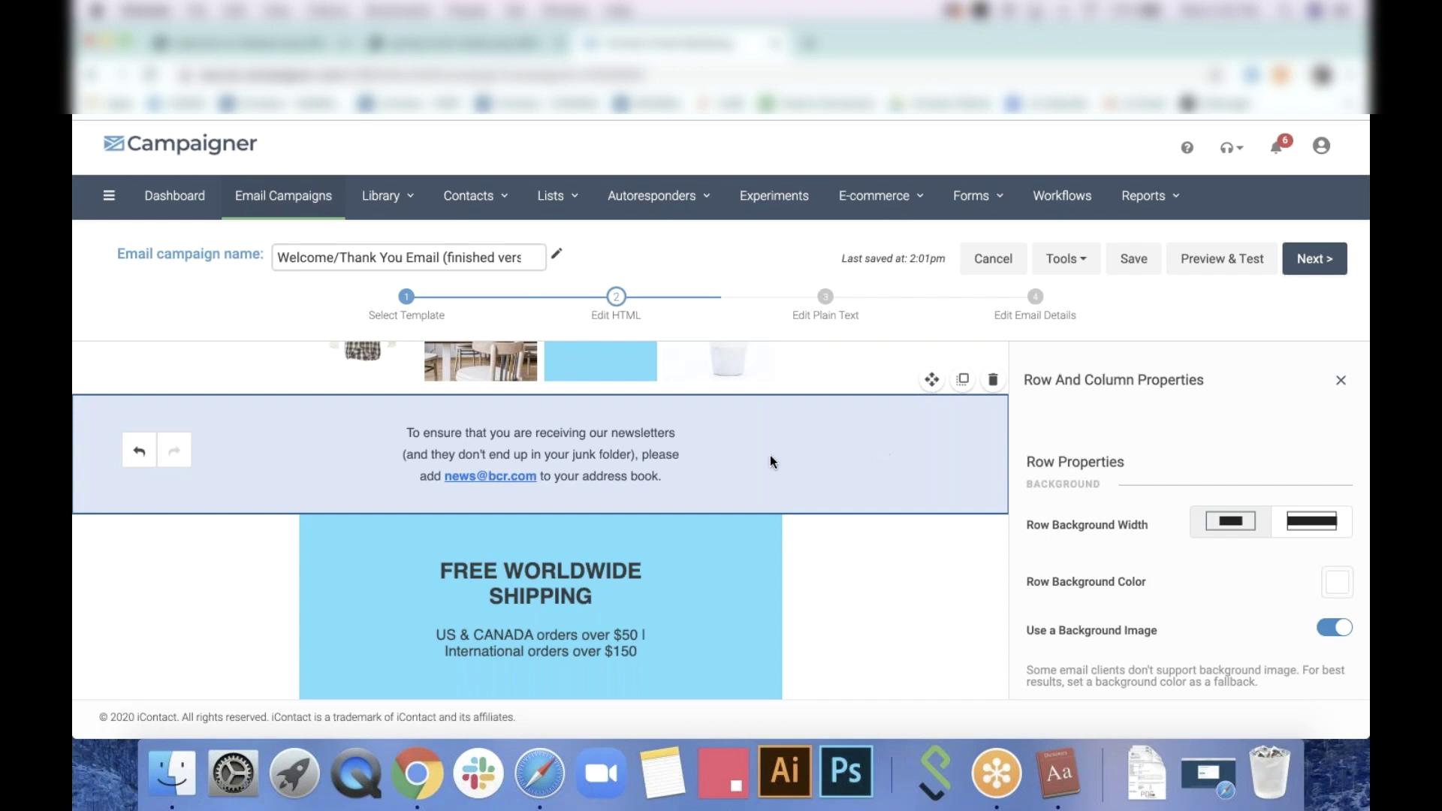
Duplicate the newsletter notice text three times
left_click(710, 408)
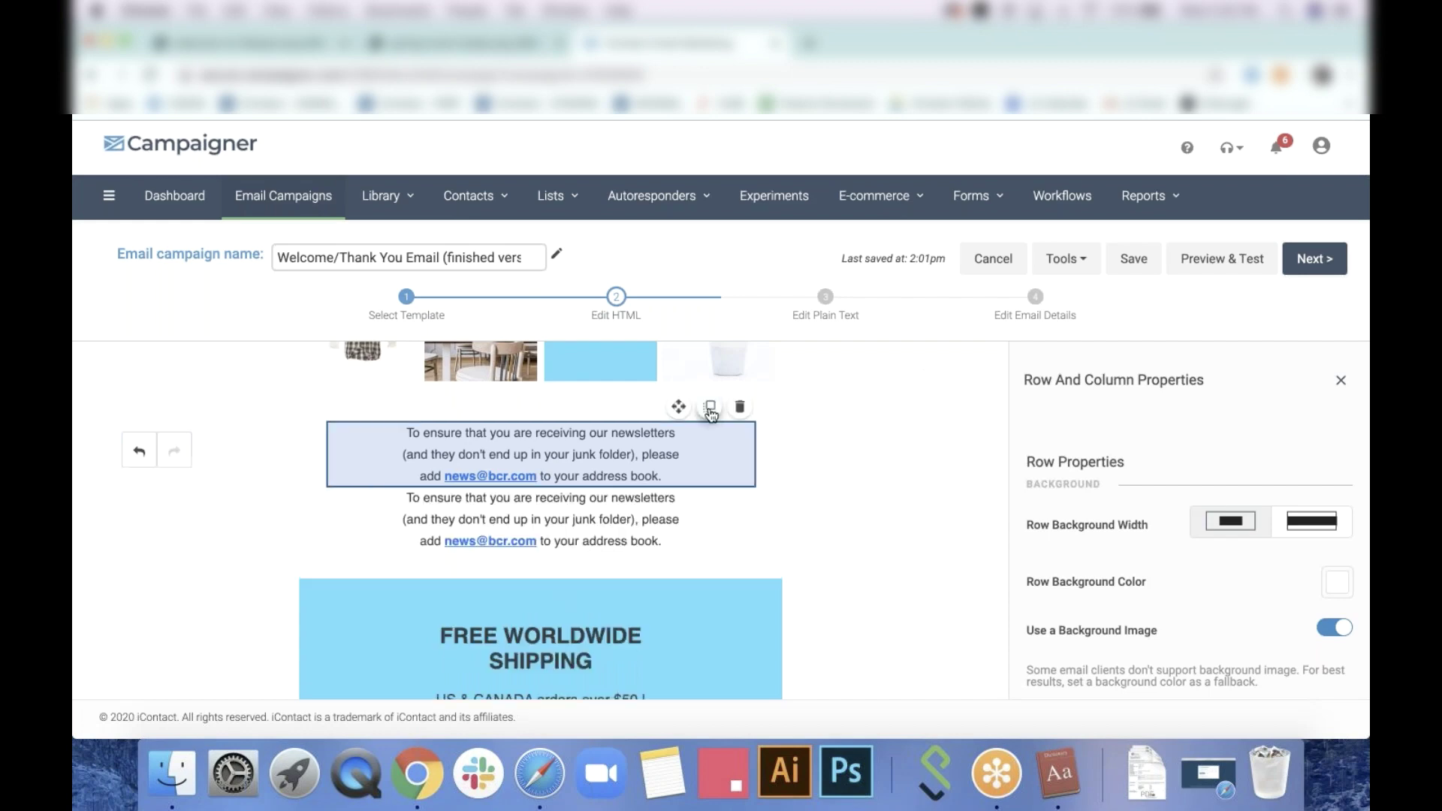
left_click(710, 408)
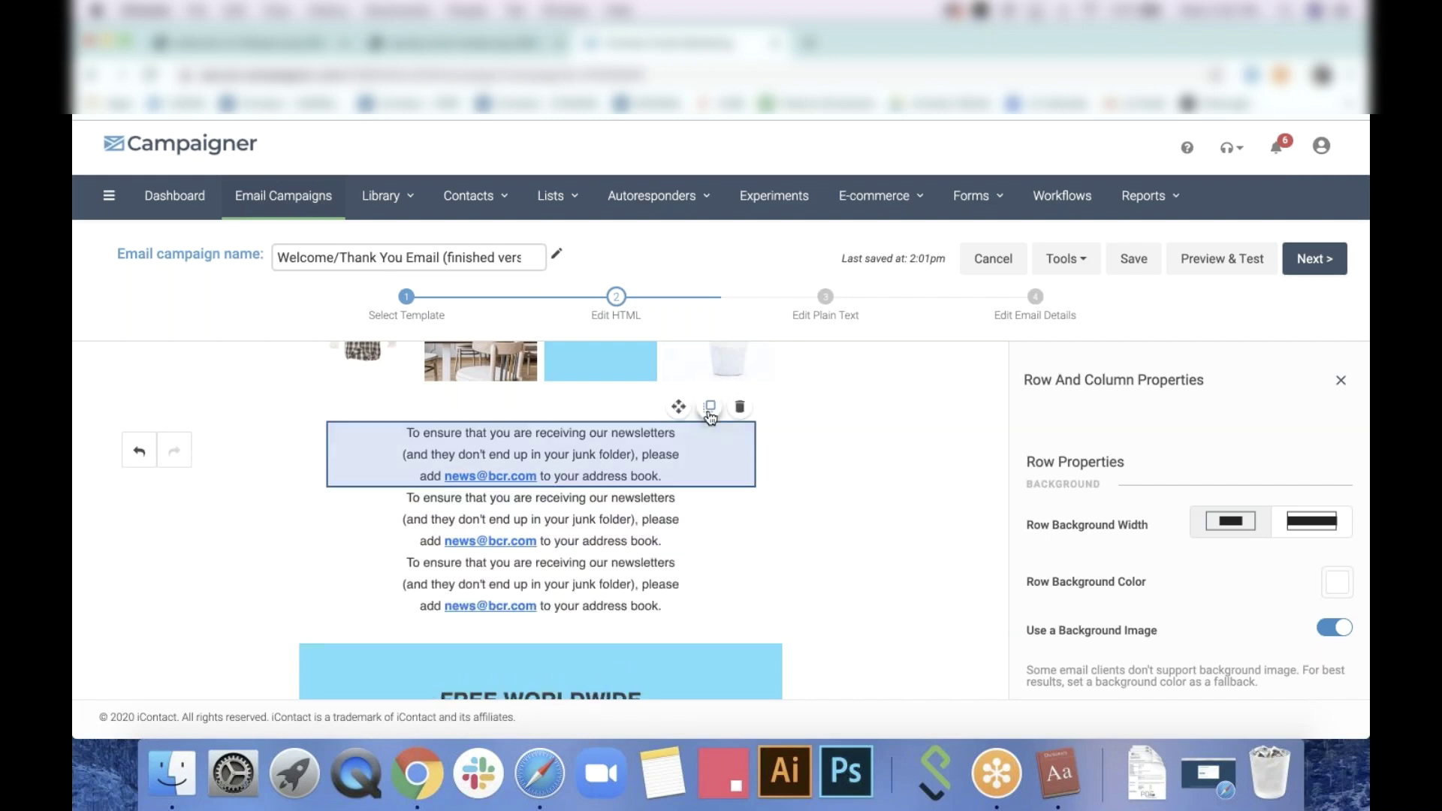
left_click(709, 408)
scroll(733, 548, "down", 3)
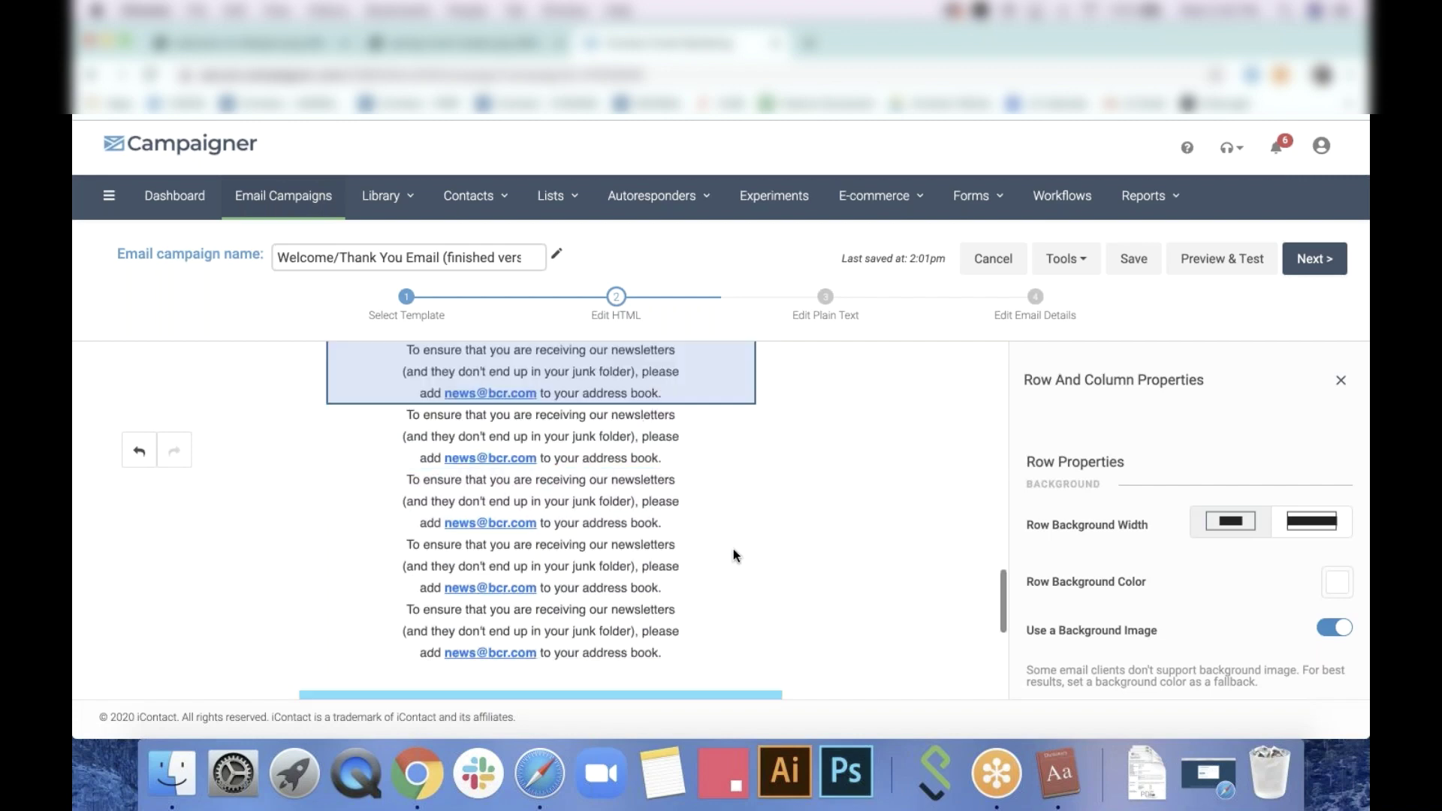
Delete the whole newsletter-notice row
left_click(734, 553)
scroll(733, 553, "up", 2)
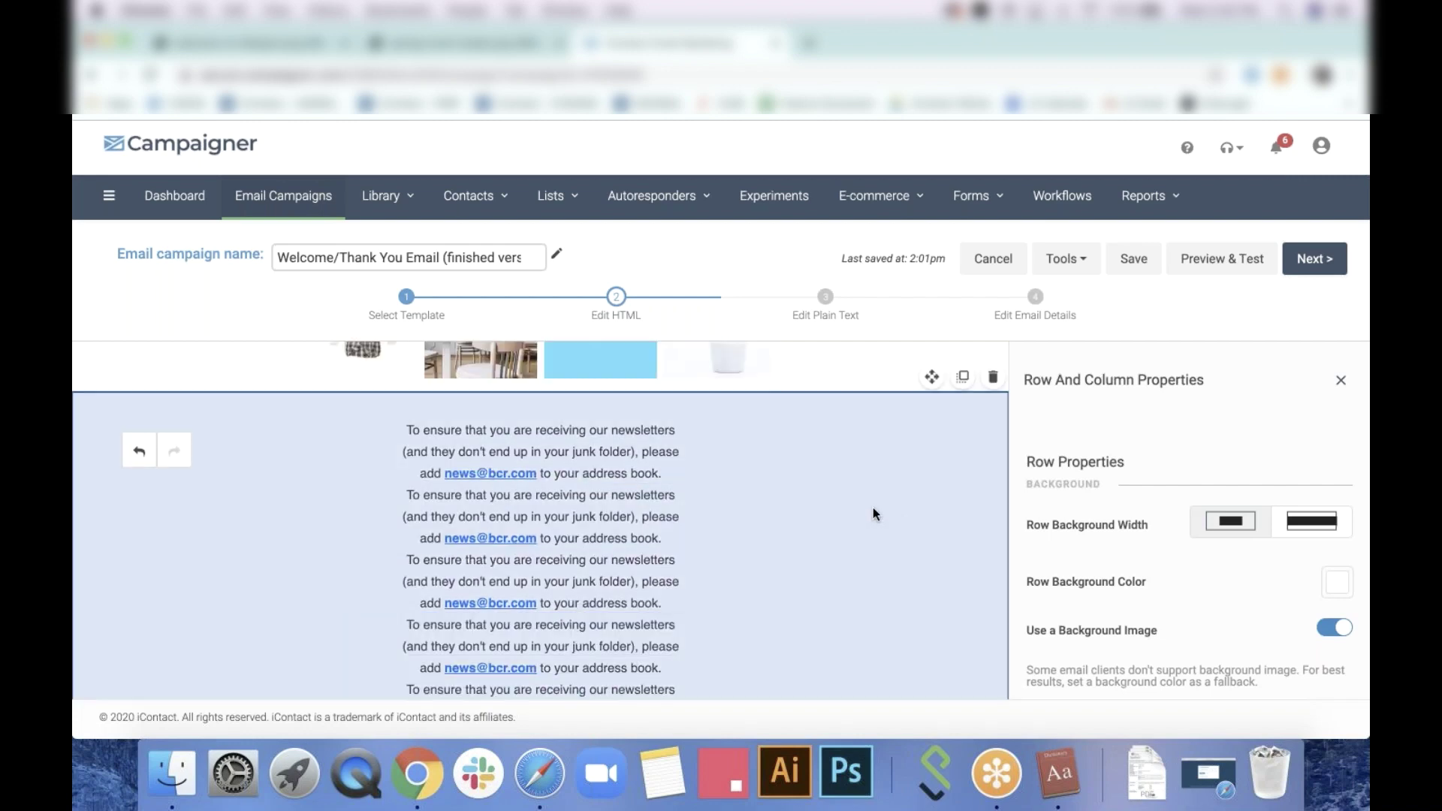
left_click(992, 375)
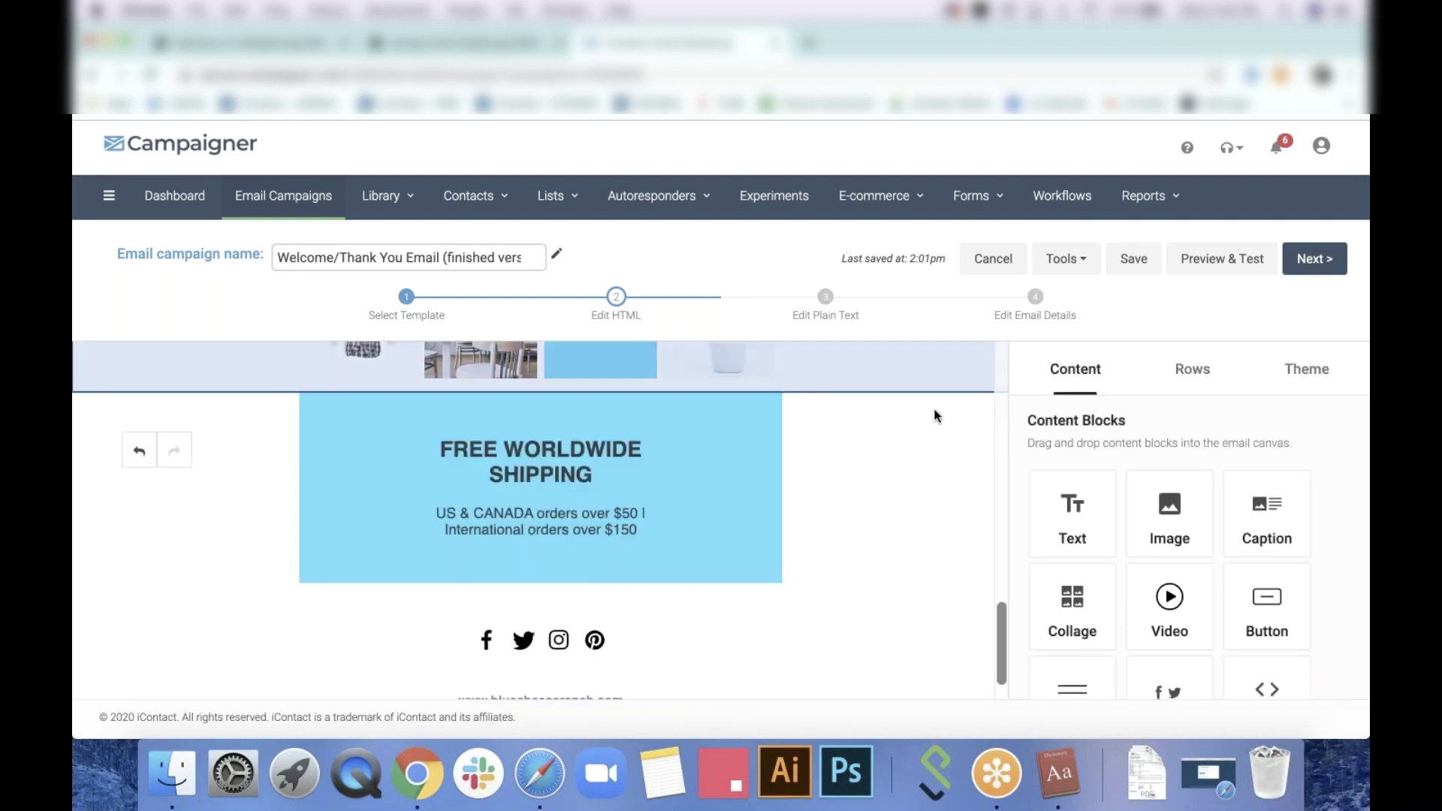
scroll(935, 409, "up", 2)
scroll(918, 484, "up", 4)
scroll(918, 484, "down", 3)
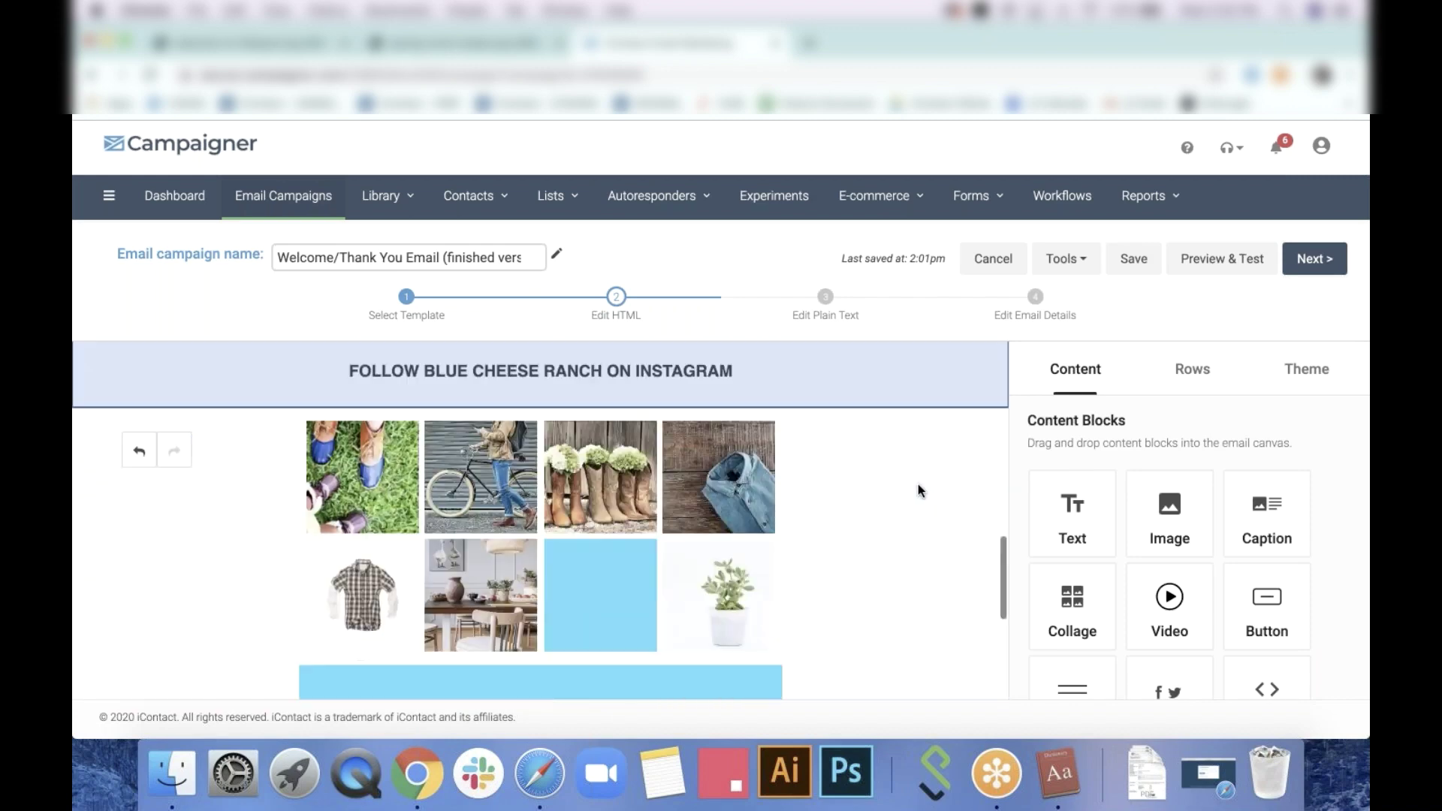
scroll(795, 579, "down", 2)
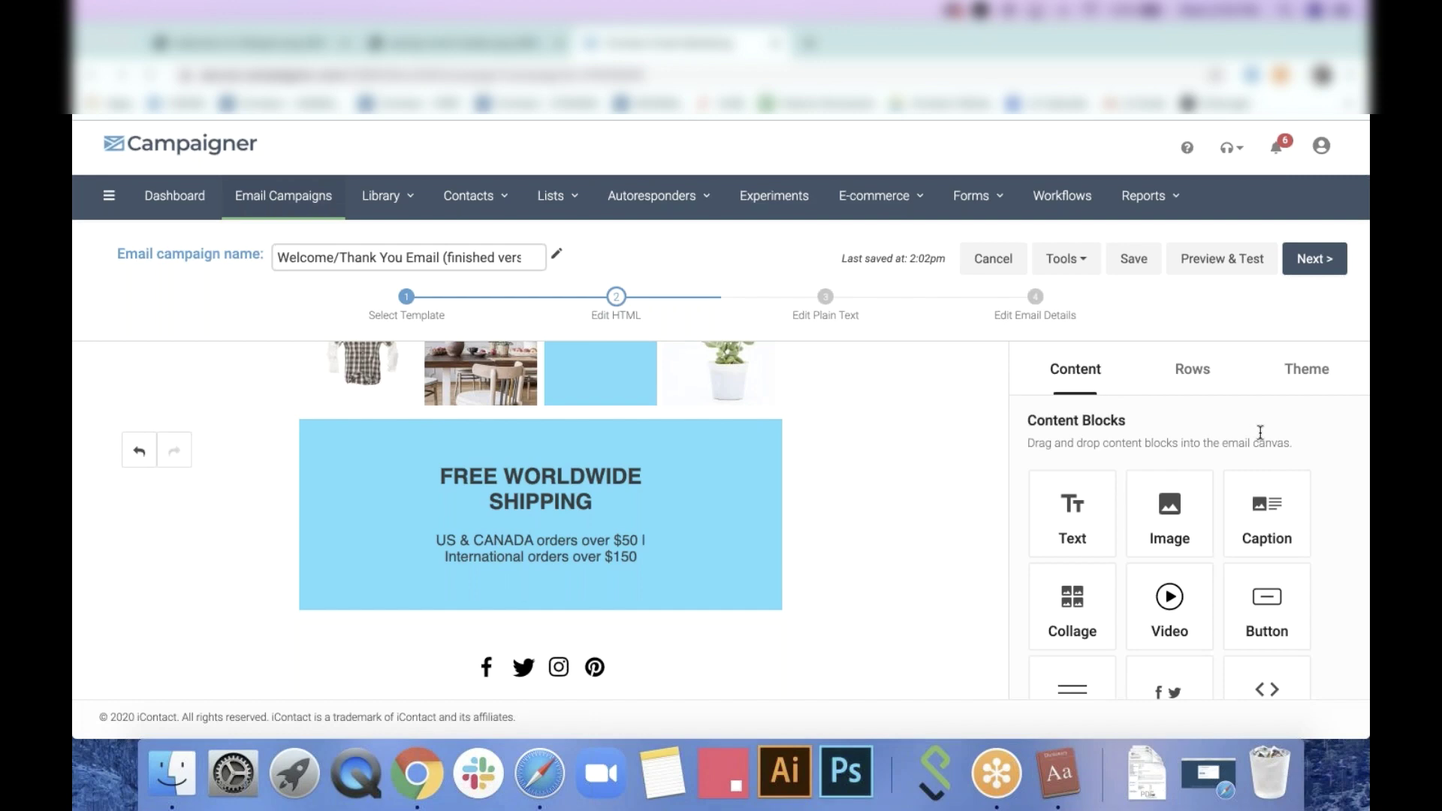
scroll(719, 488, "up", 10)
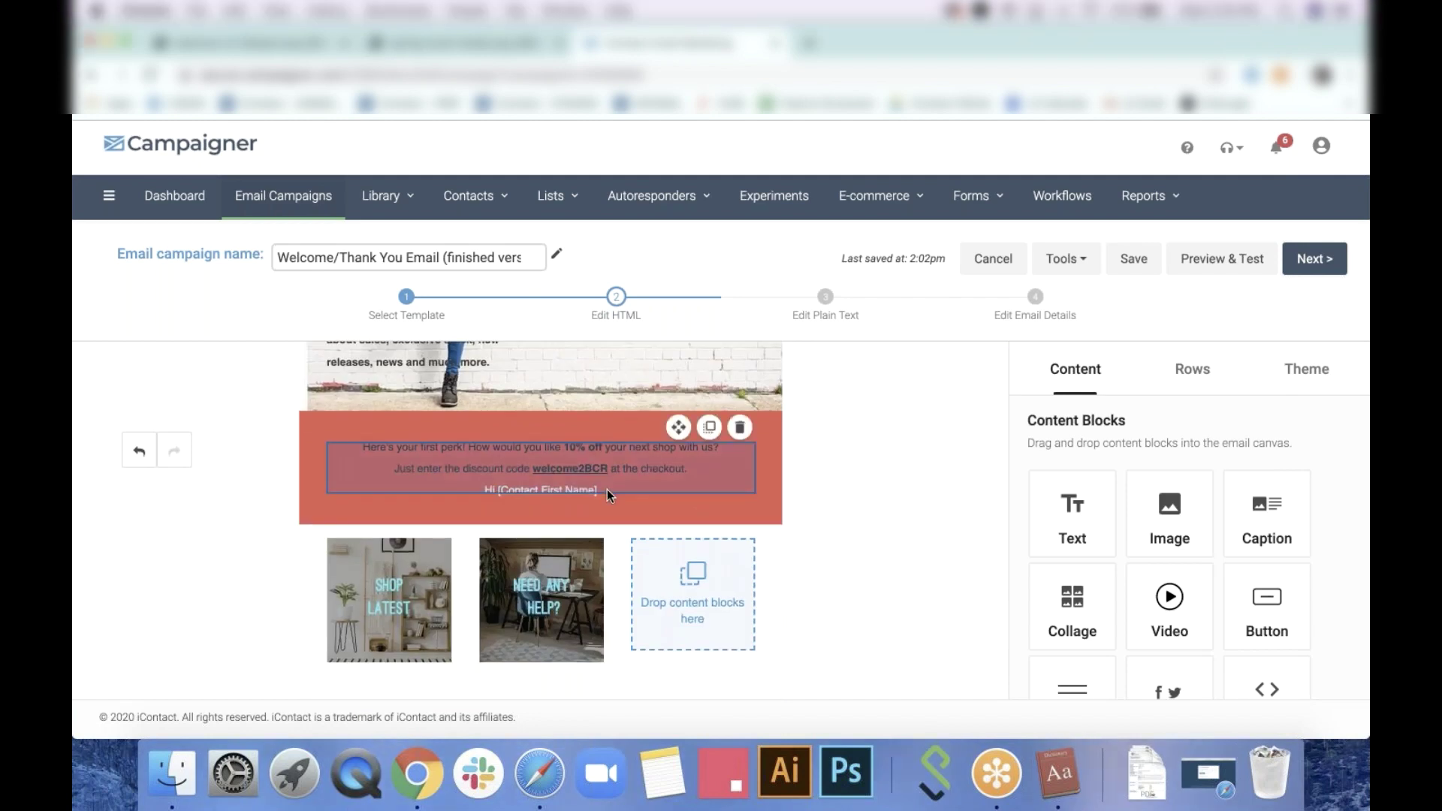
left_click(607, 490)
left_click(156, 397)
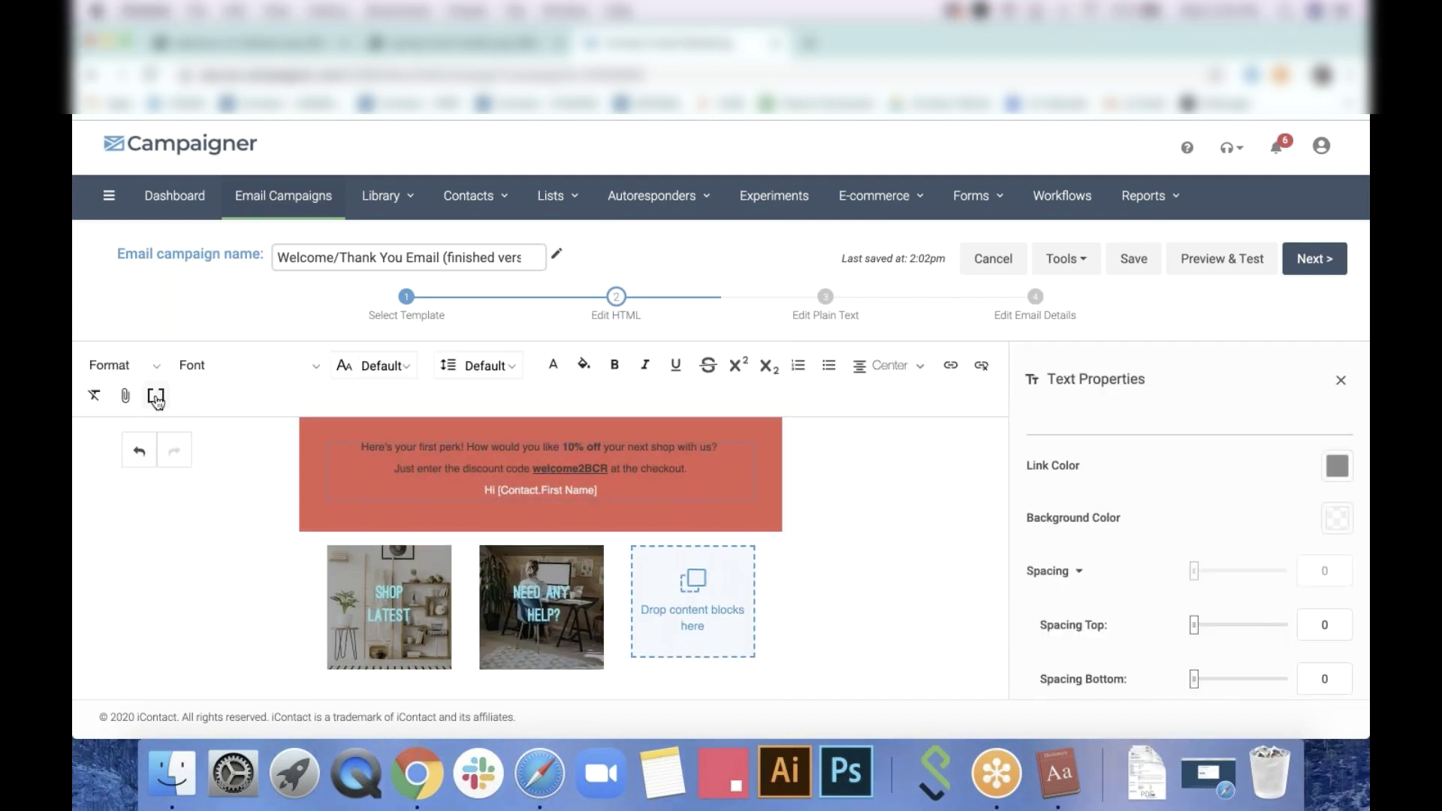
scroll(237, 535, "down", 10)
scroll(237, 536, "down", 15)
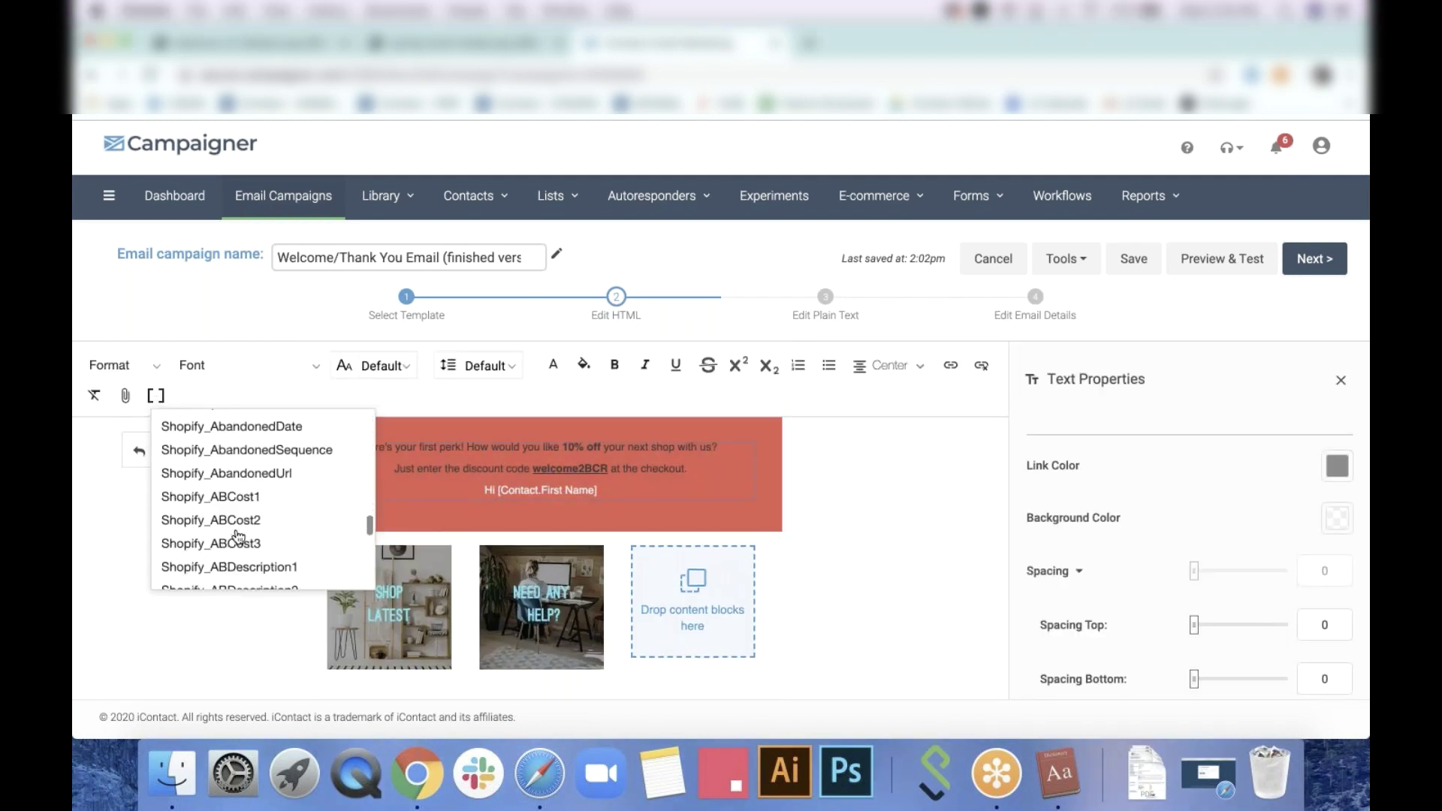
left_click(819, 538)
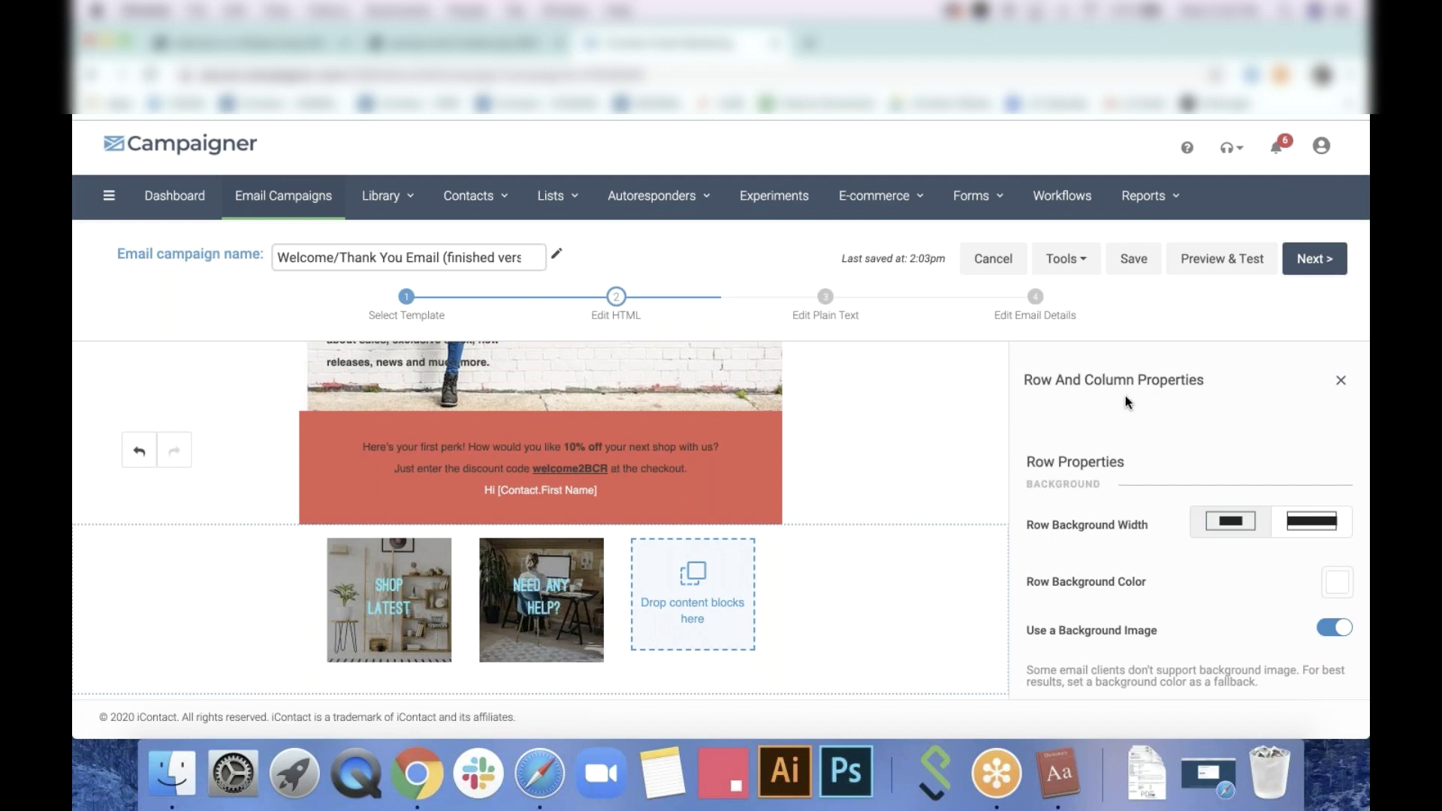
Turn off Default Size for the NEED ANY HELP? image and set its width to 100
left_click(746, 421)
scroll(746, 420, "down", 8)
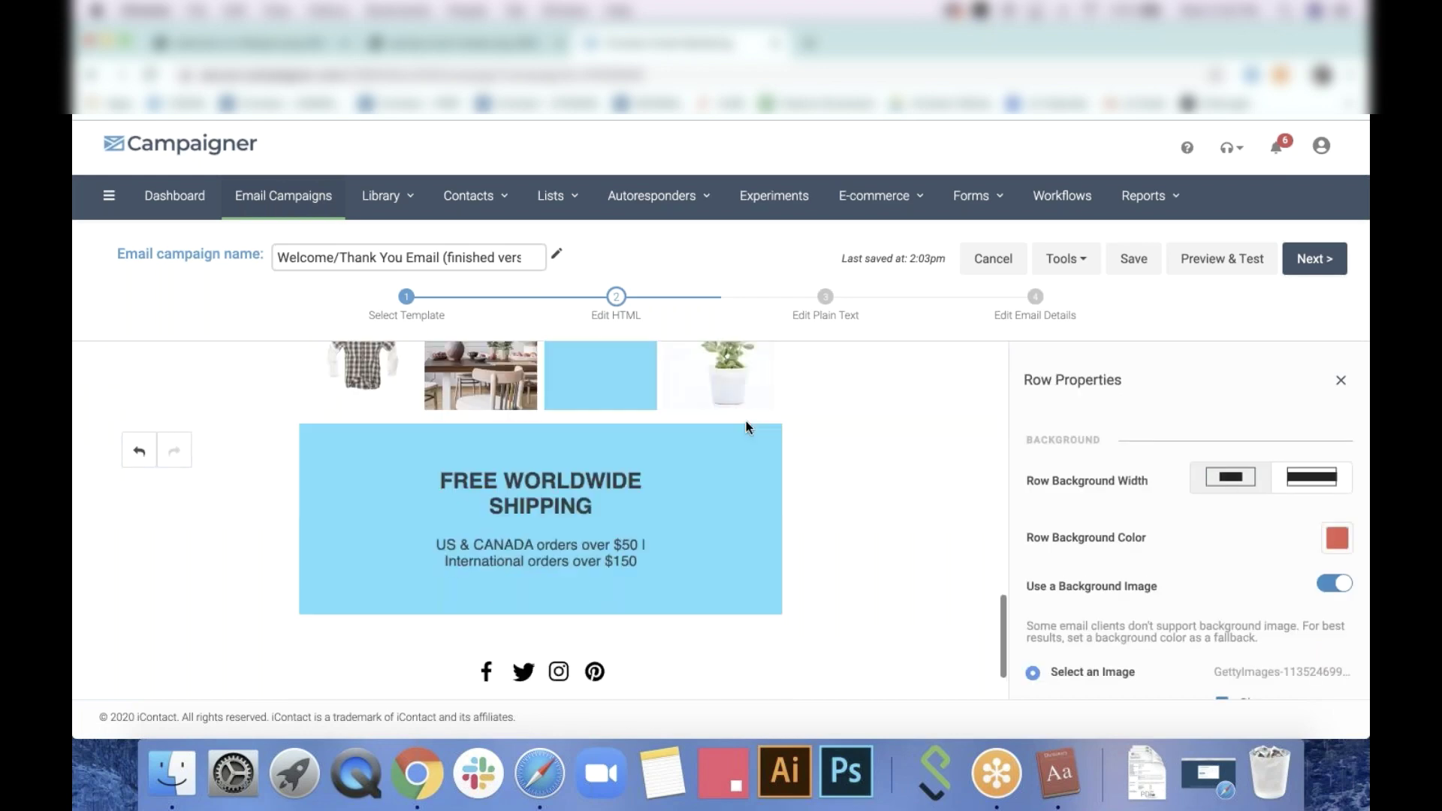
scroll(746, 421, "up", 6)
scroll(746, 420, "up", 6)
scroll(745, 421, "down", 4)
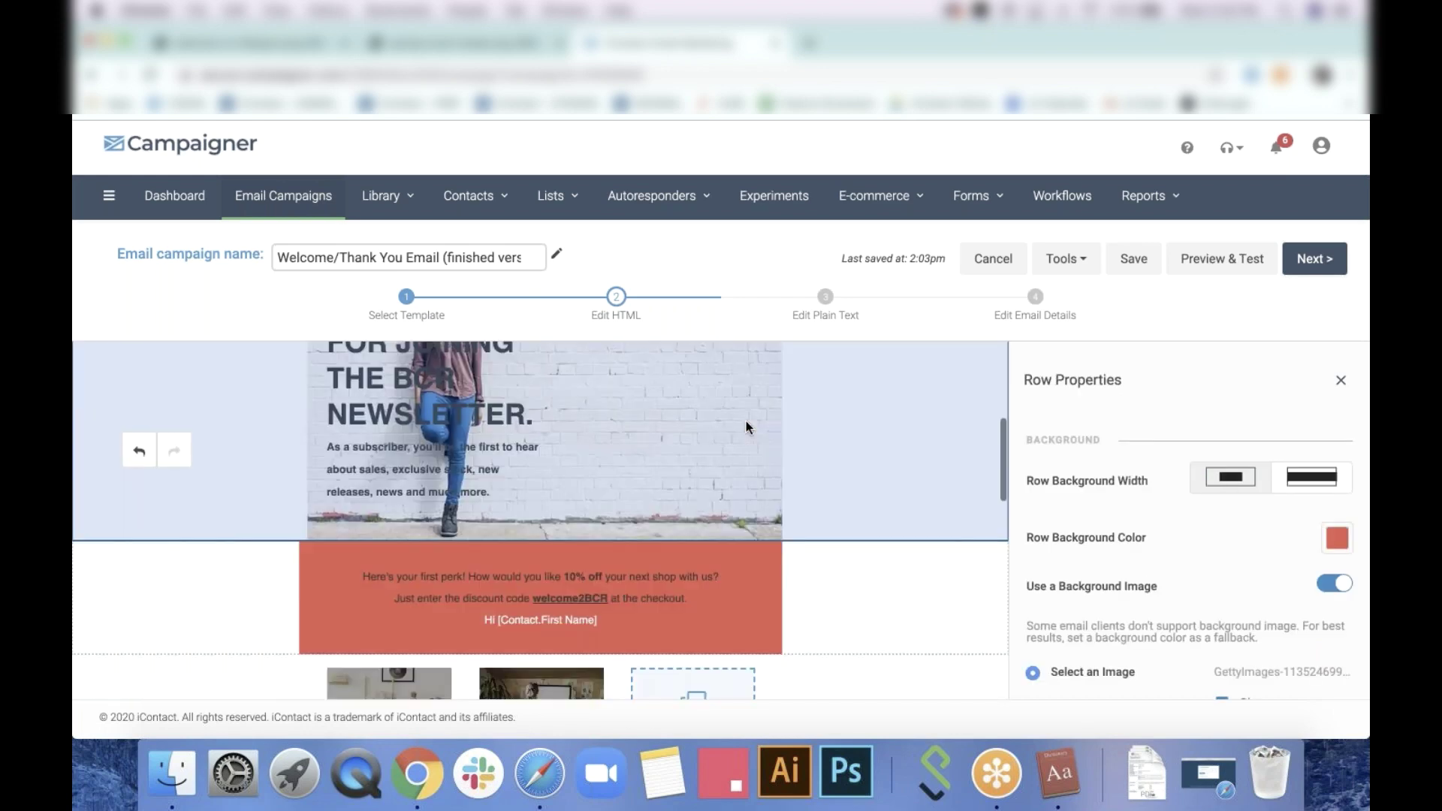
left_click(724, 615)
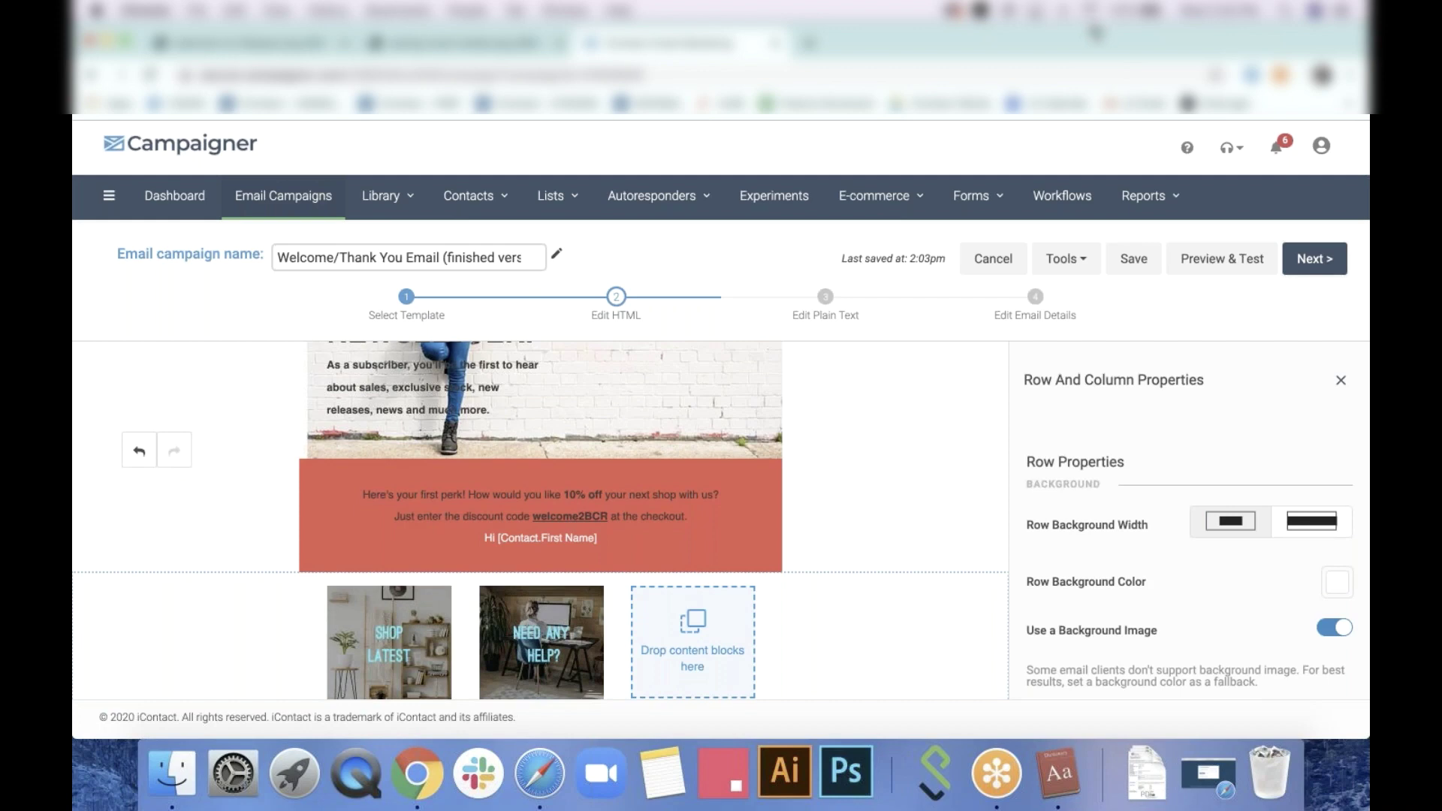
left_click(554, 640)
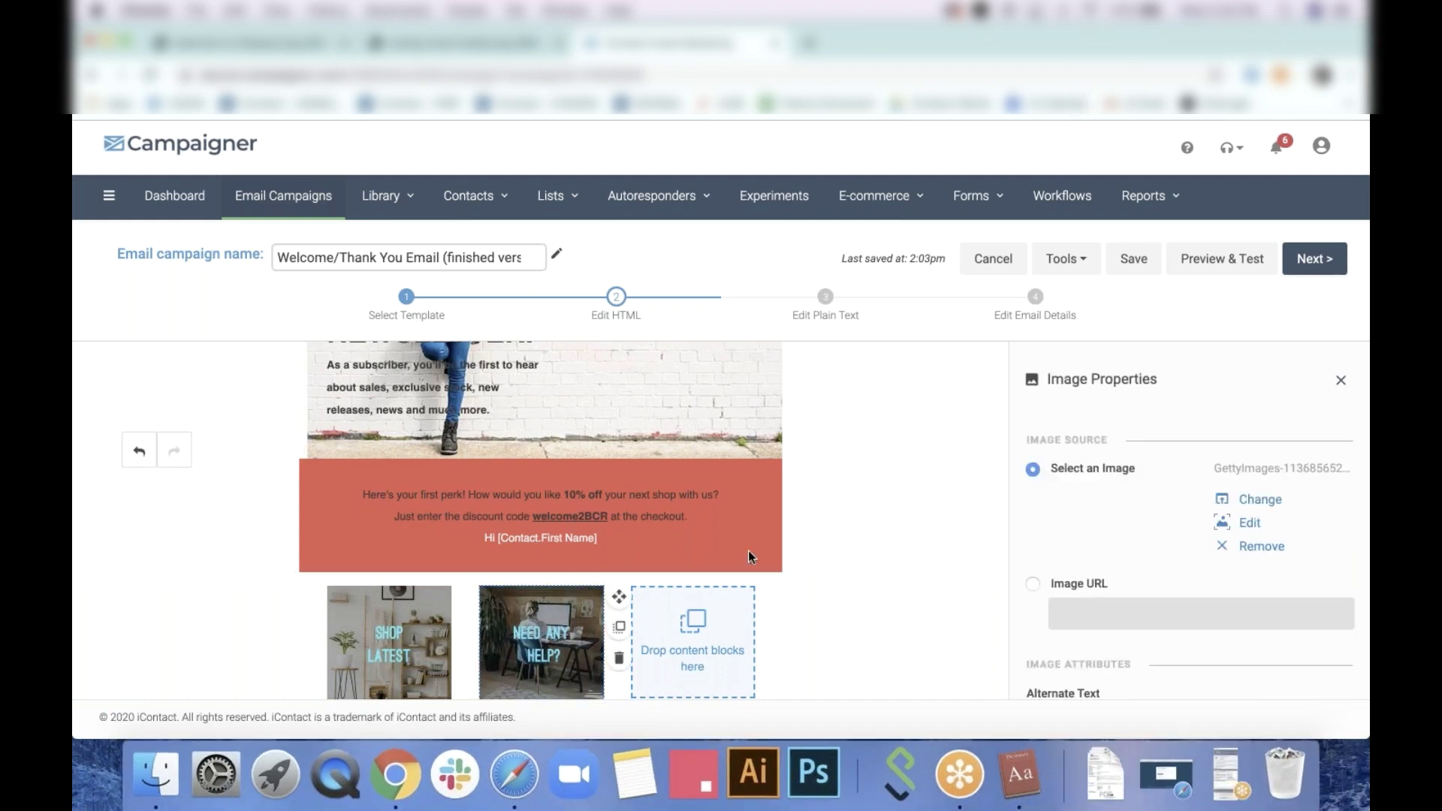
scroll(1156, 499, "down", 8)
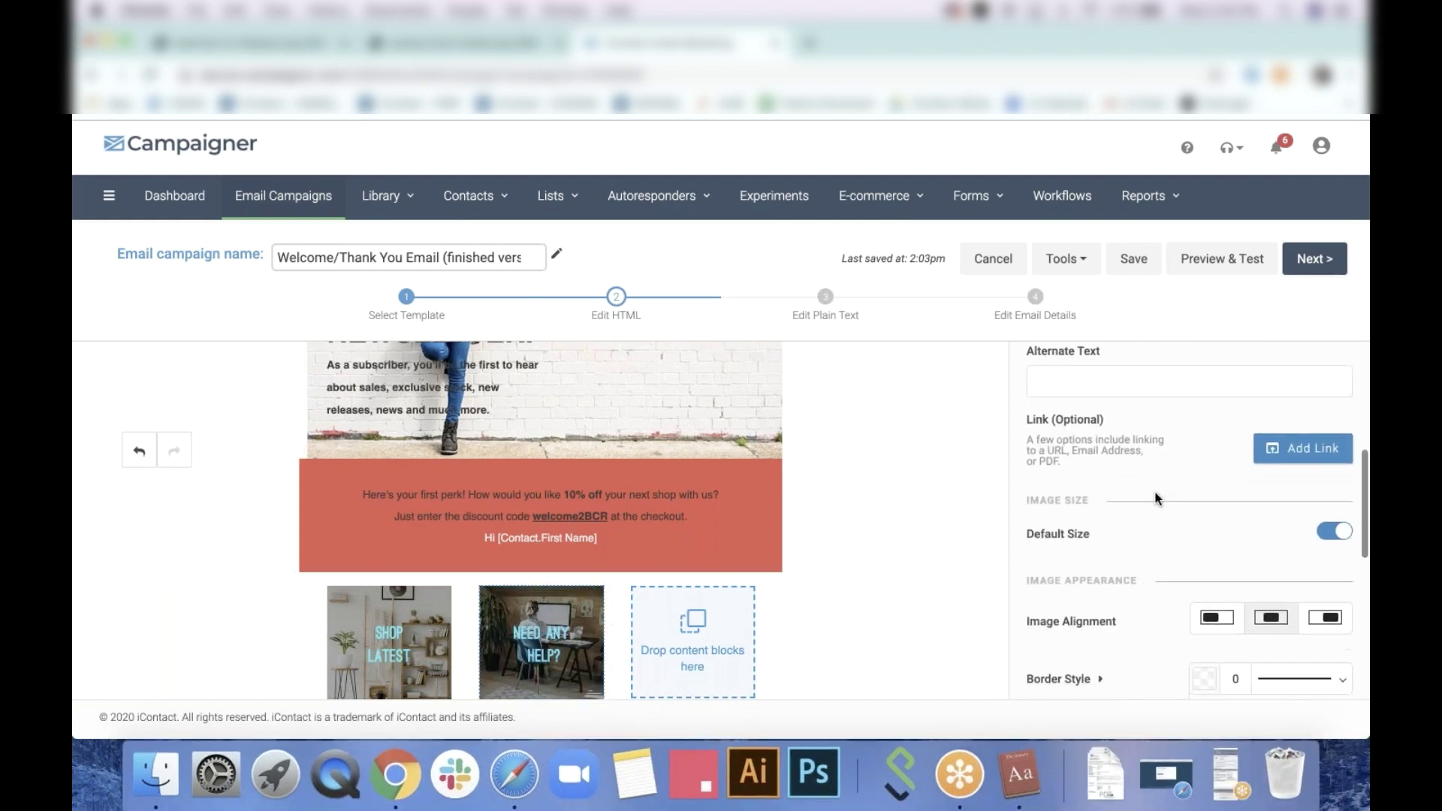
left_click(1345, 465)
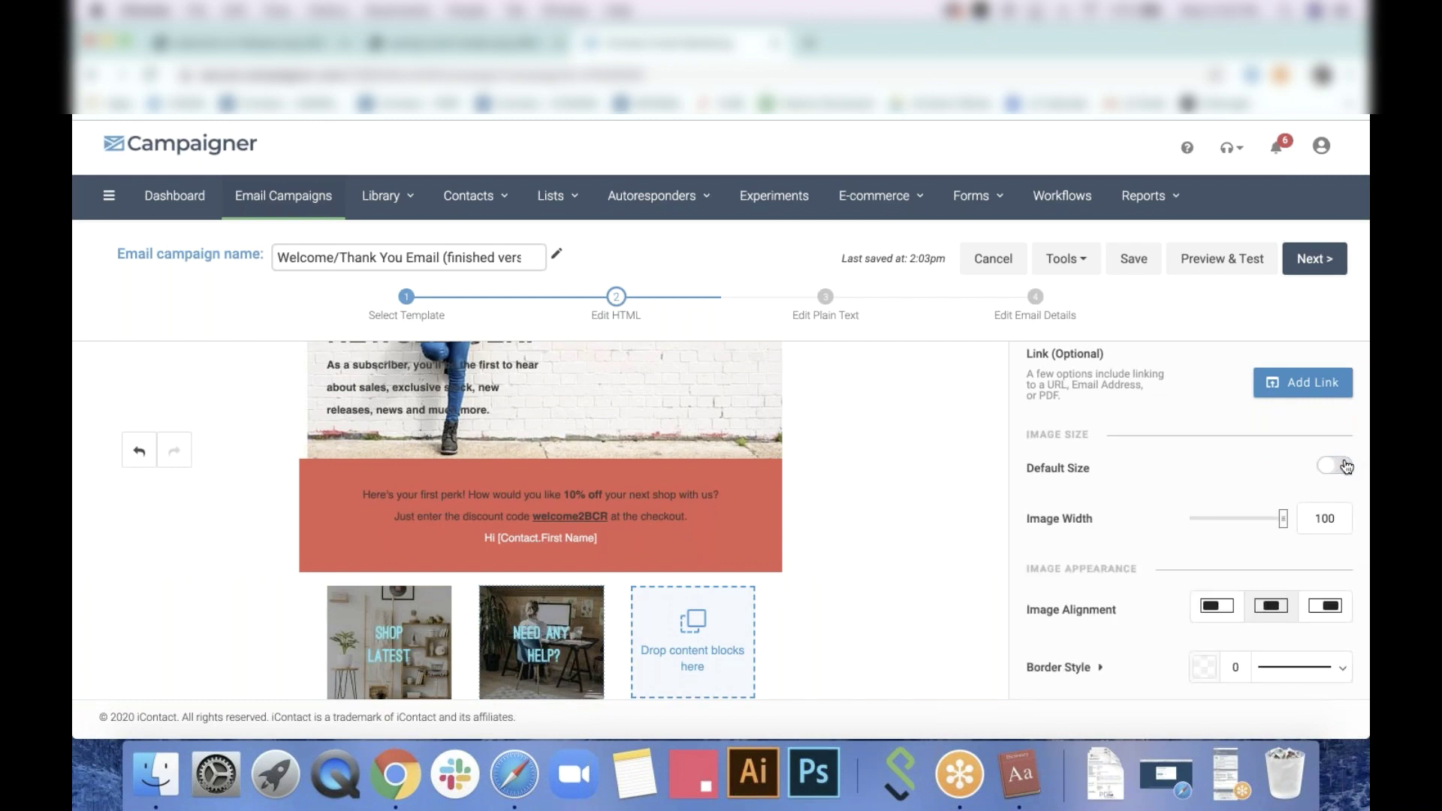
left_click(1282, 520)
left_click_drag(1282, 520, 1313, 502)
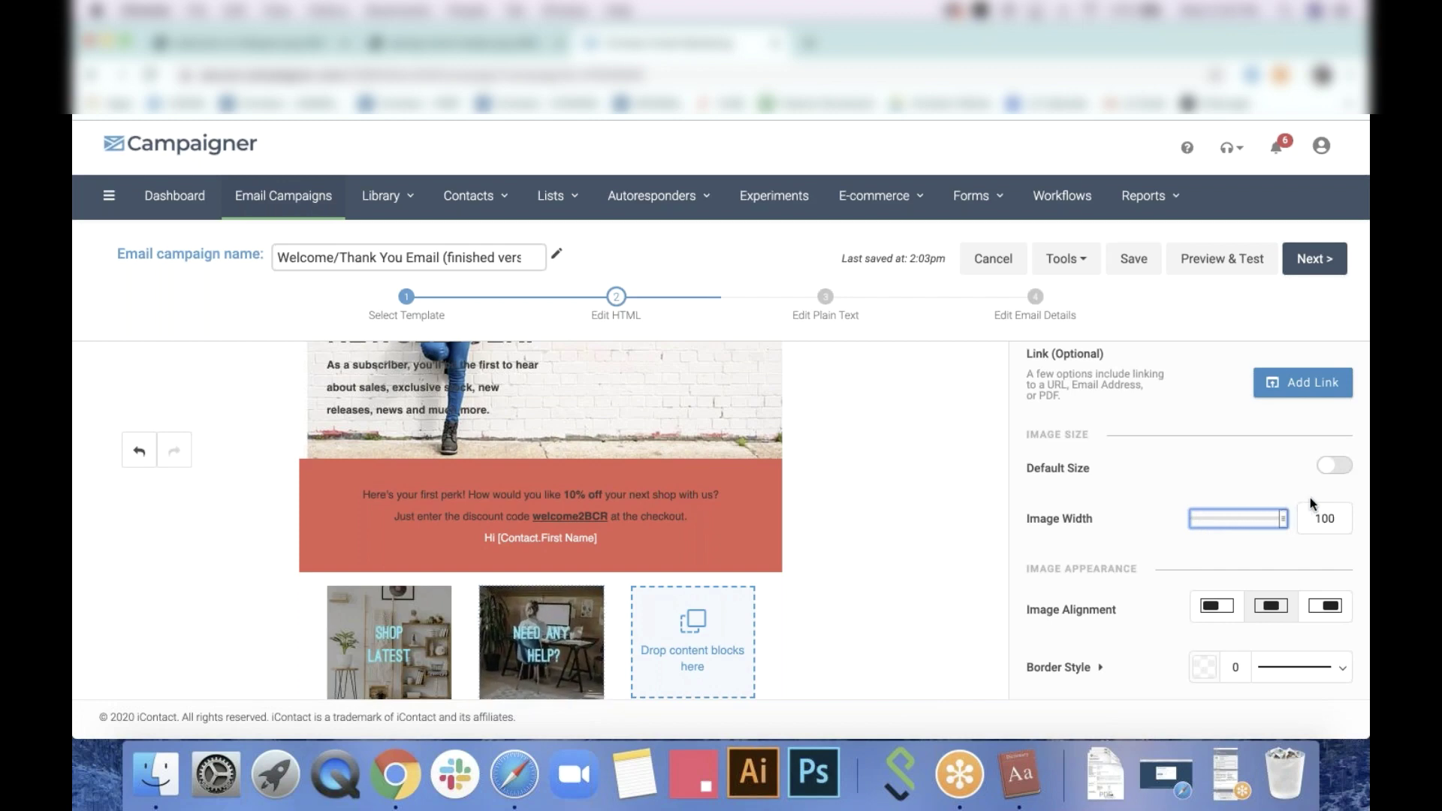
scroll(1243, 487, "down", 2)
scroll(862, 548, "down", 3)
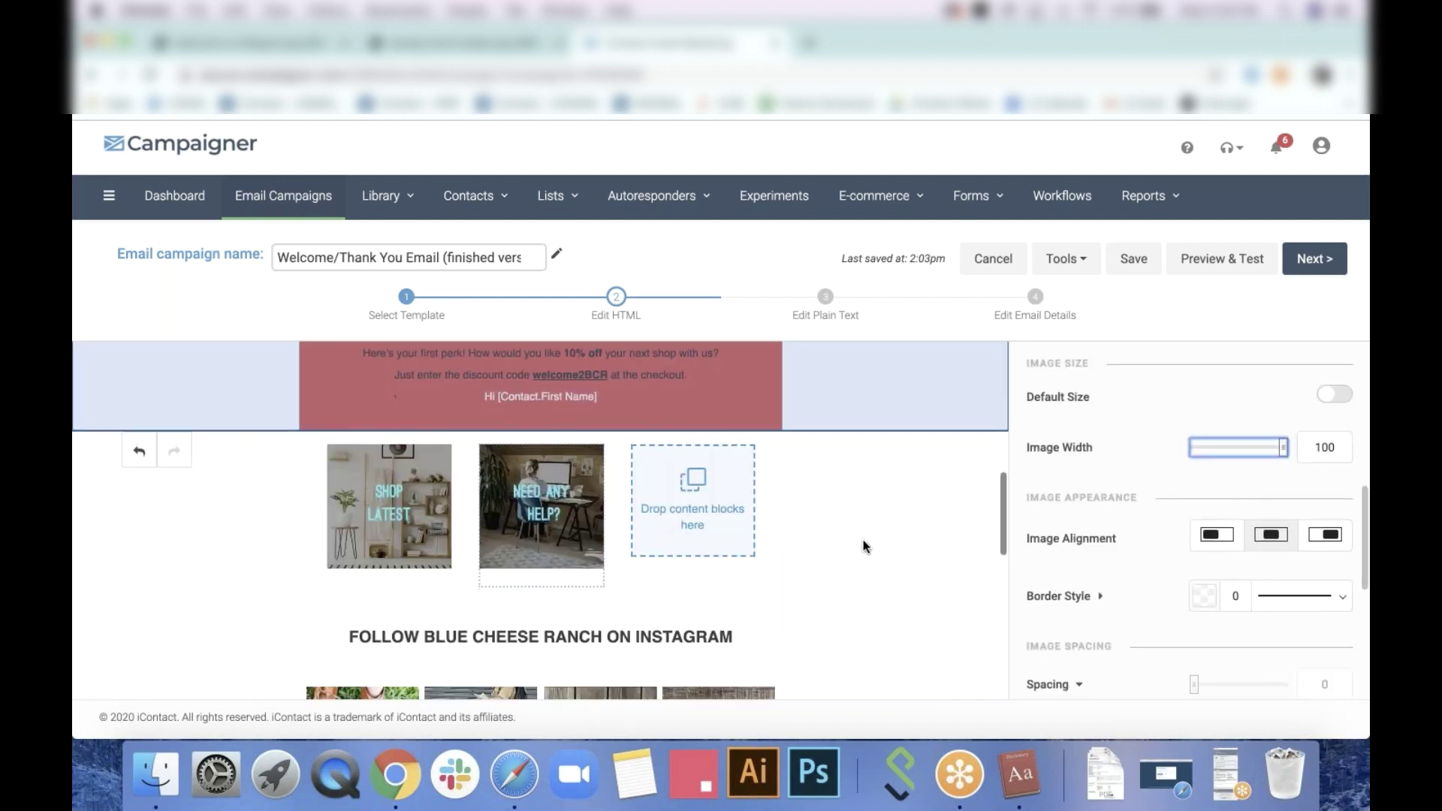